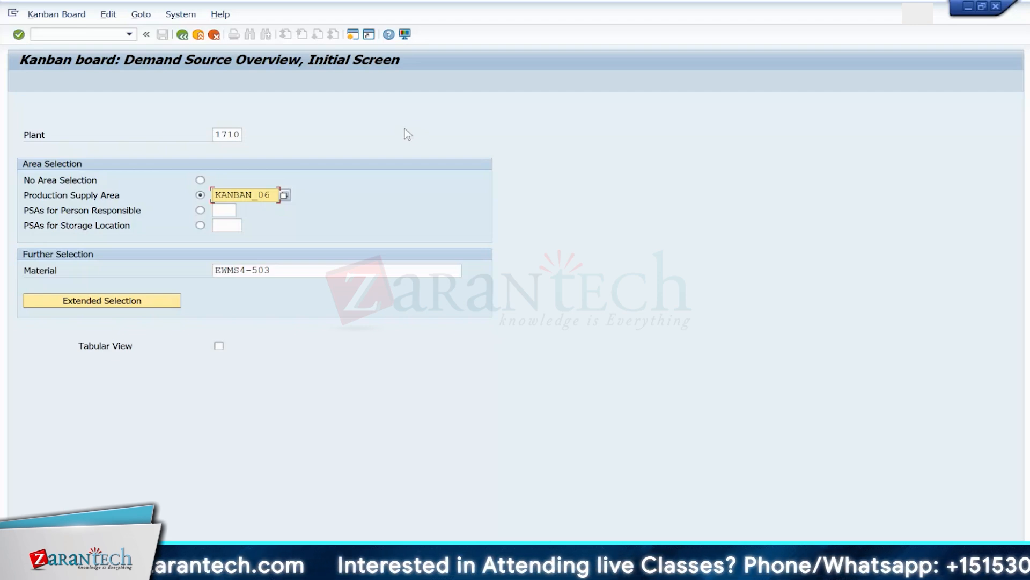
Step: Run transaction PK05 for plant 1710 and check the storage location in the details of supply area KANBAN_06
left_click(93, 36)
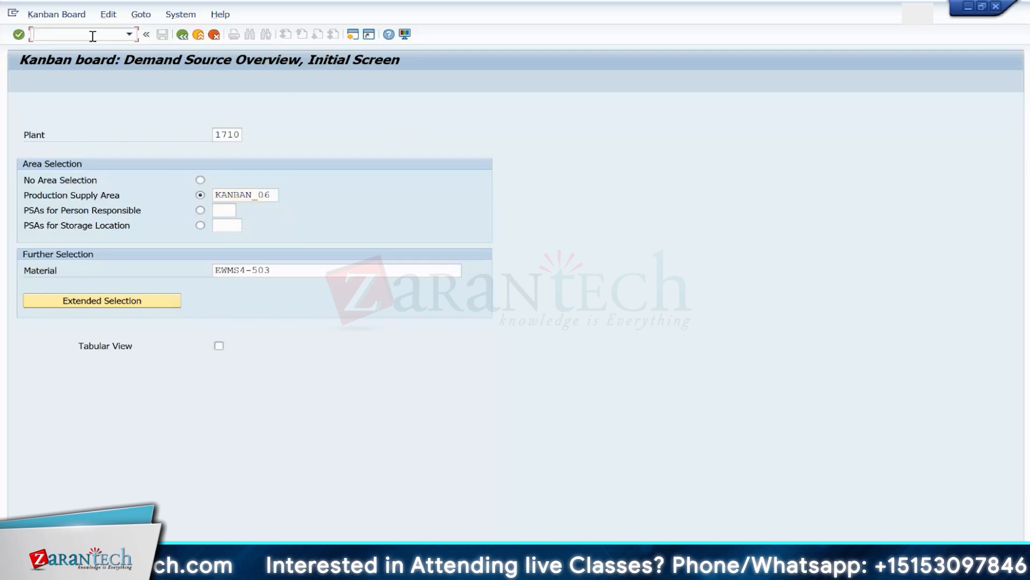
type("/npk05")
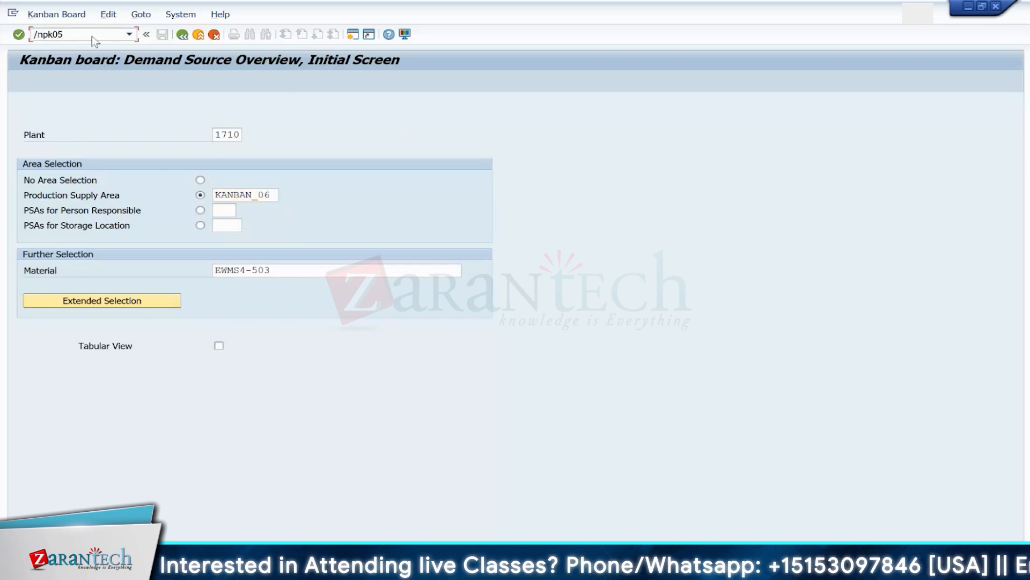
key("Return")
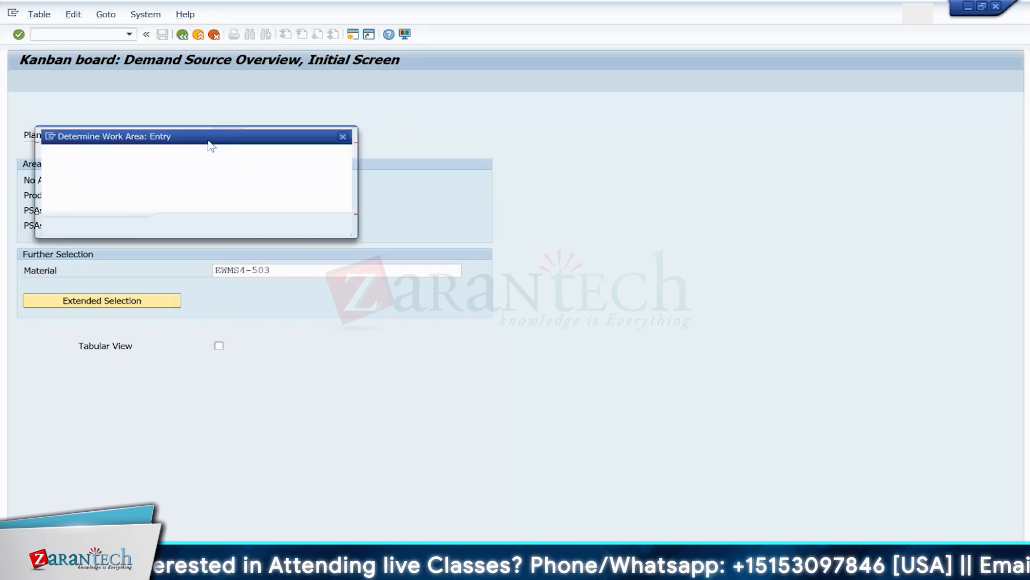
left_click(176, 226)
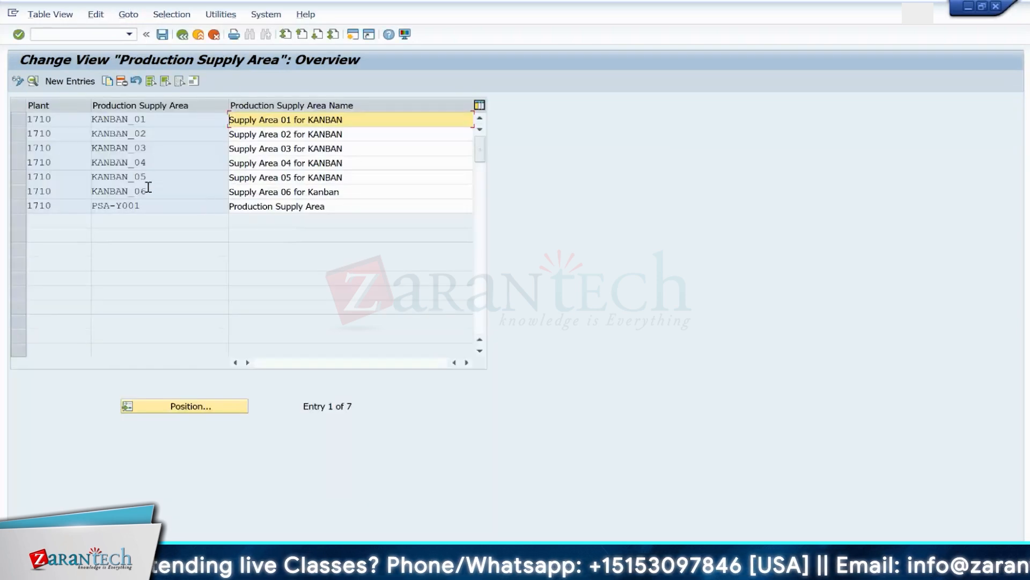
double_click(141, 191)
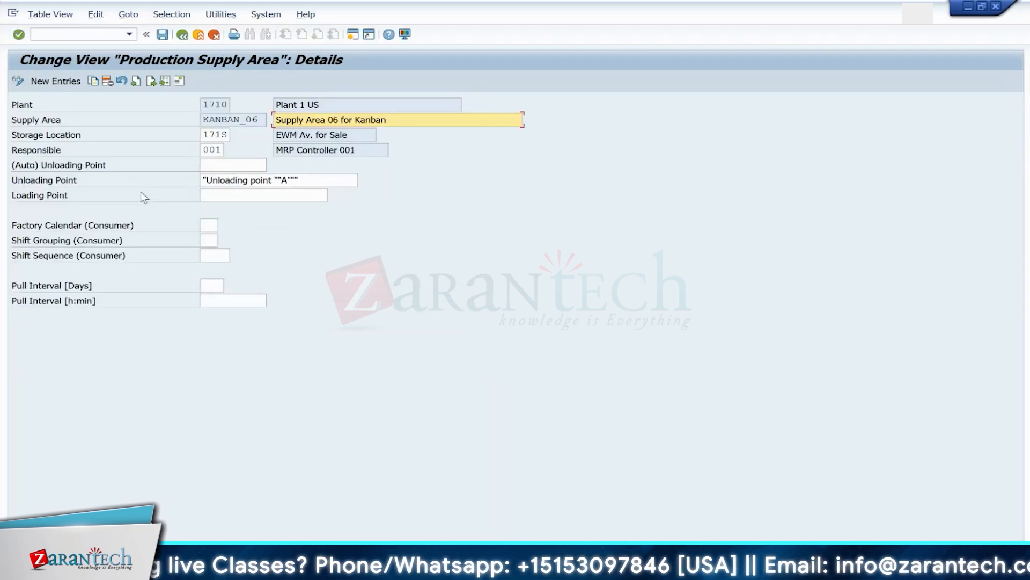
left_click(222, 135)
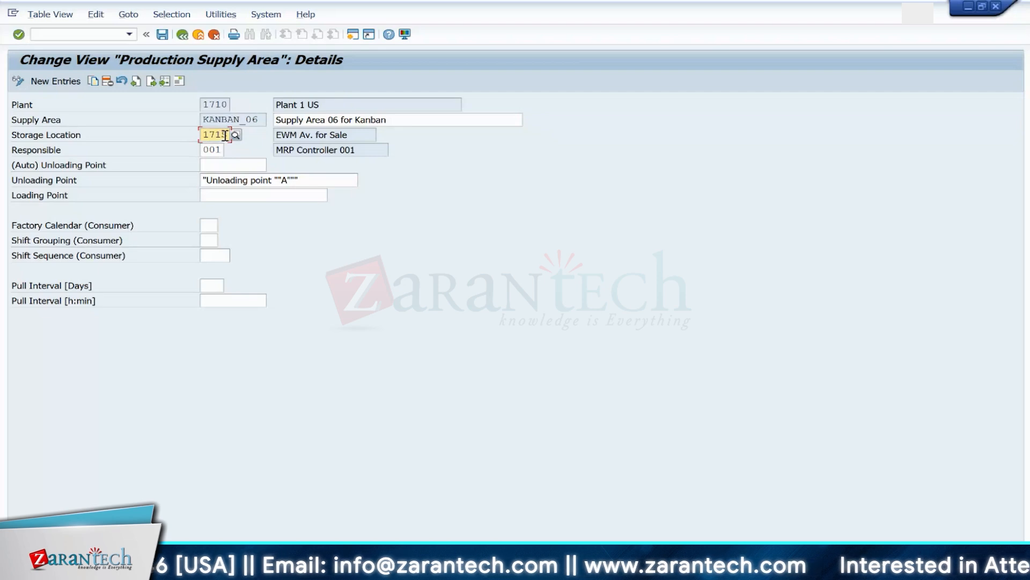
Step: Open the Data Browser, transaction SE16, in a new session
left_click(86, 34)
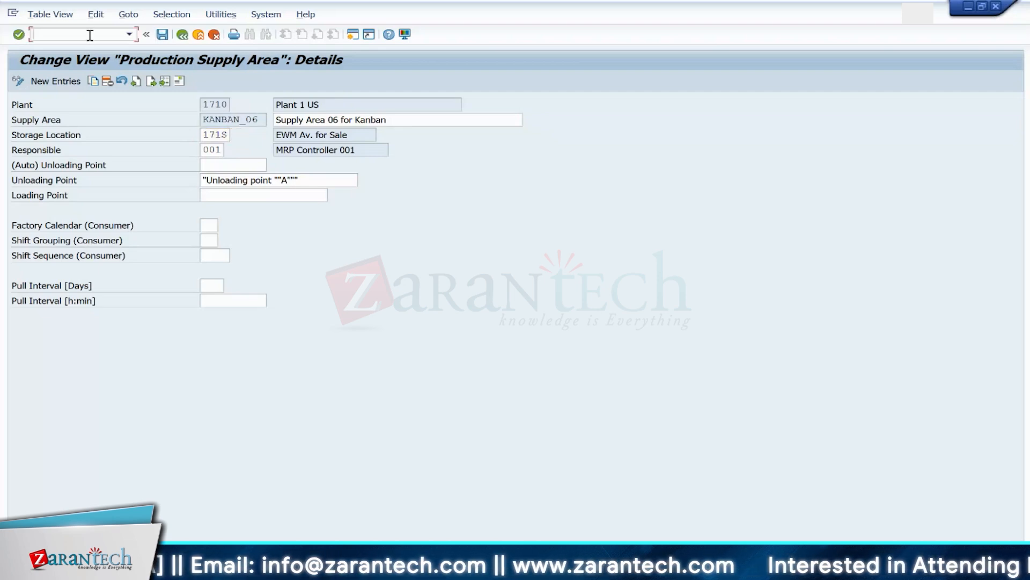
type("/ose16")
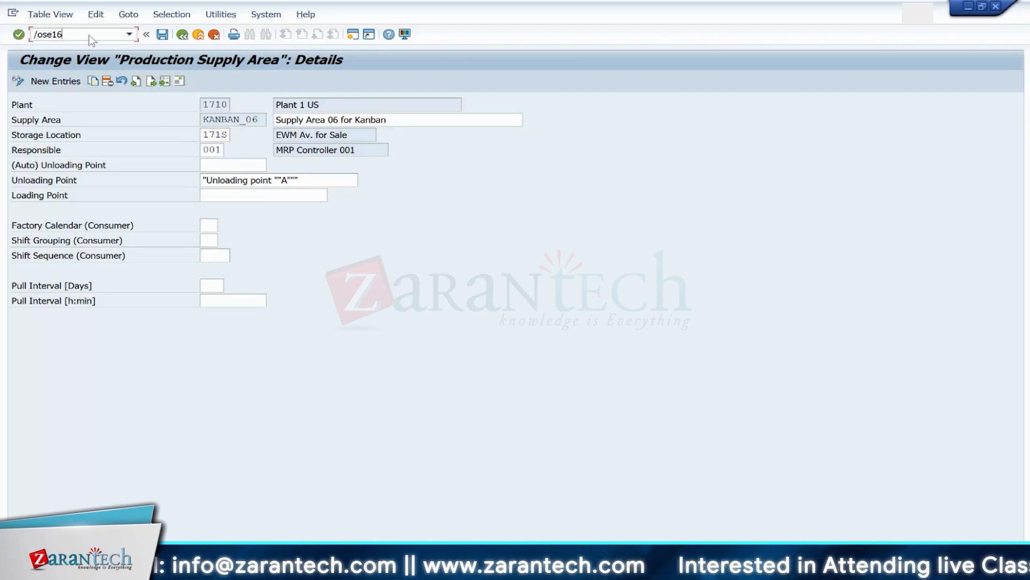
key("Return")
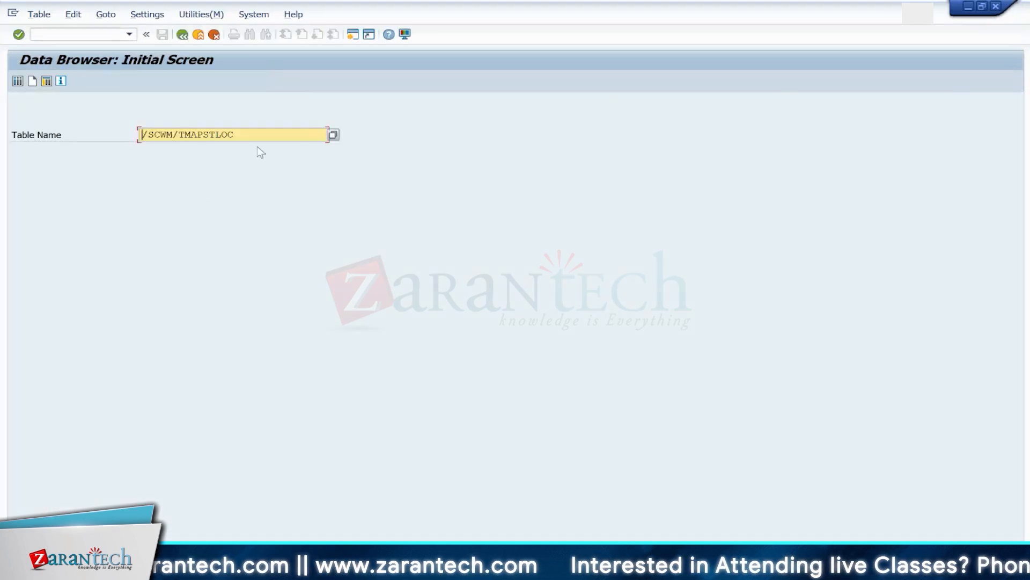
Step: Open the selection screen for table /SCWM/T331, keeping warehouse number and storage type as the selection fields
left_click(256, 136)
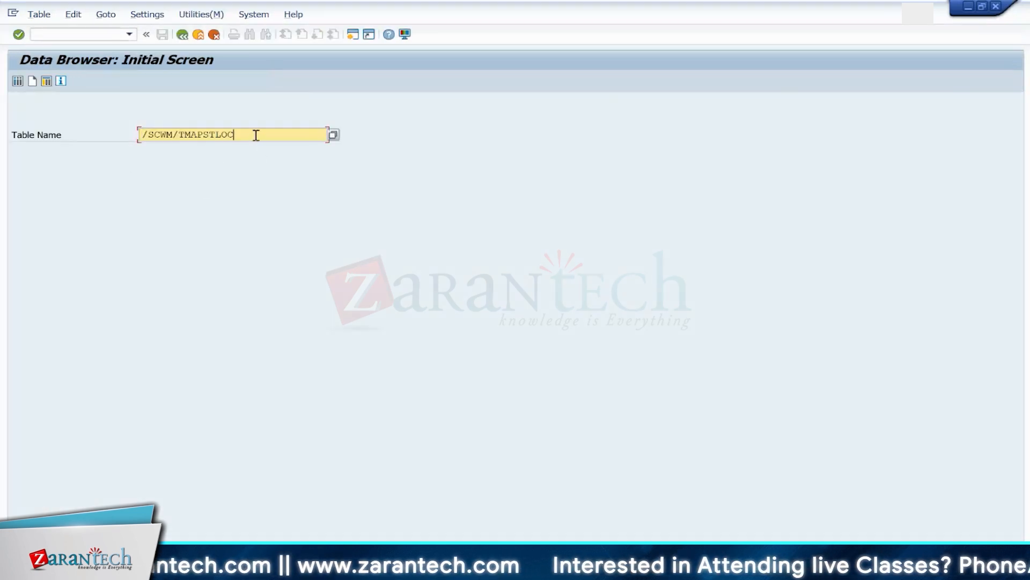
key("BackSpace")
key("BackSpace")
key("BackSpace")
key("BackSpace")
key("BackSpace")
key("BackSpace")
type("331")
key("Return")
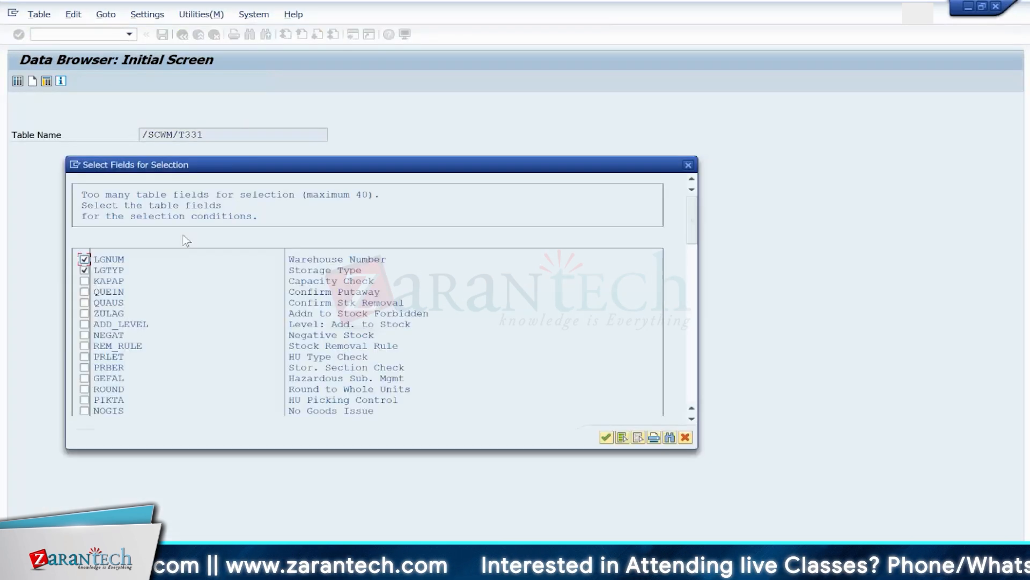
key("Return")
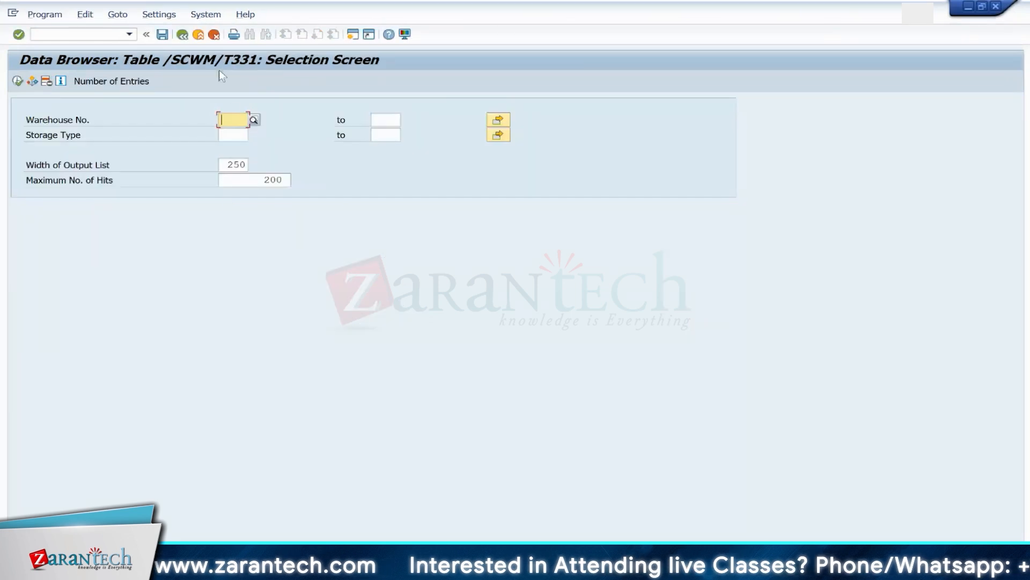
Step: List the /SCWM/T331 entries for warehouse 1710 and storage type Y061
left_click(228, 135)
type("Y061")
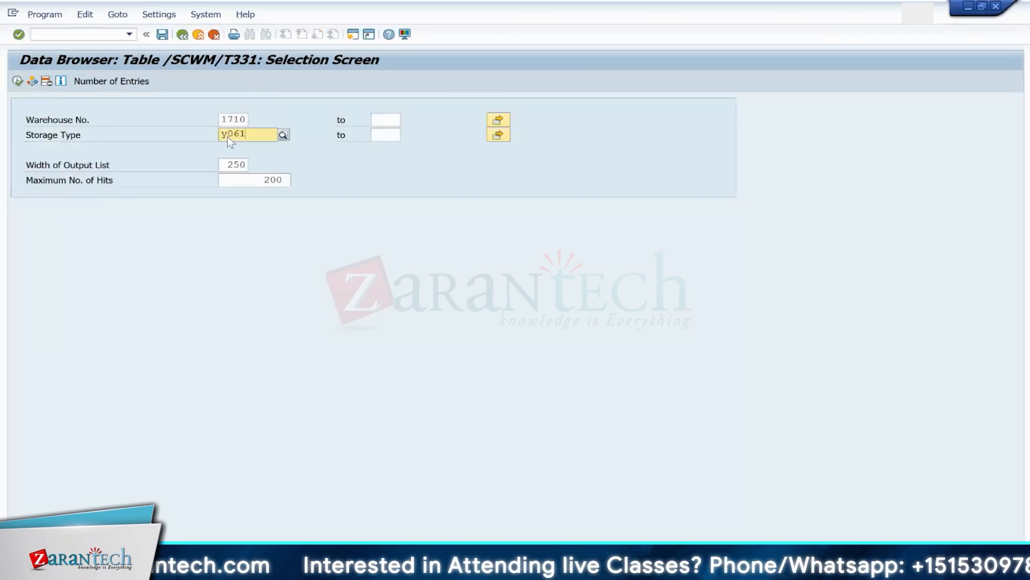
left_click(18, 82)
Step: Review the detailed settings of the storage type Y061 entry and return to the Data Browser's initial screen
left_click(19, 118)
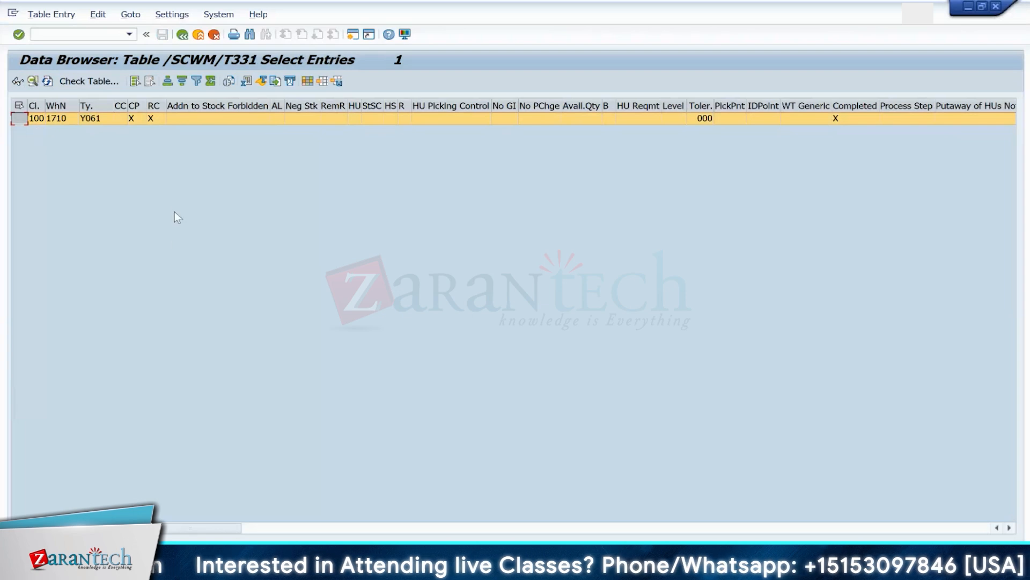
key("F7")
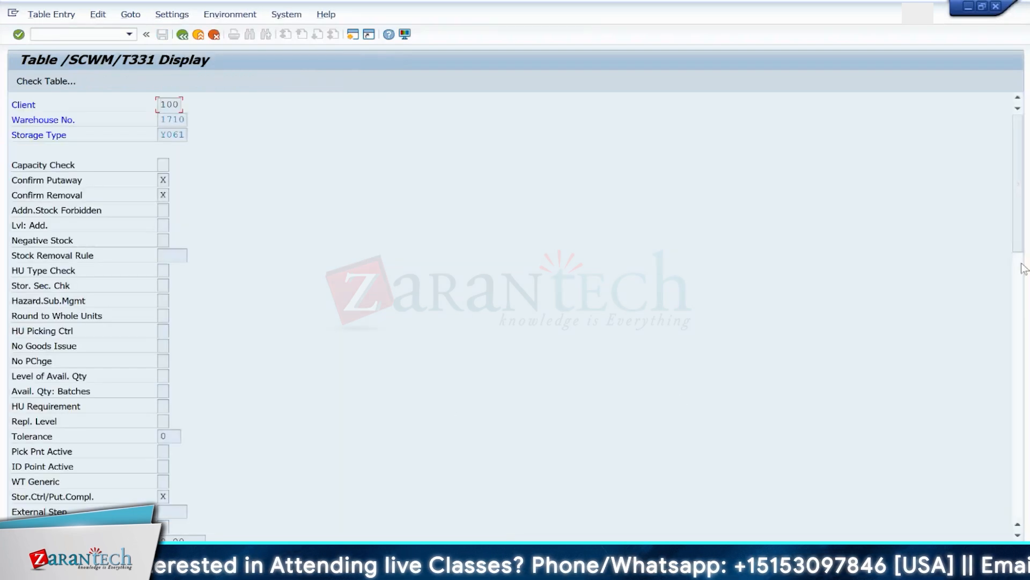
left_click_drag(1022, 228, 1022, 531)
left_click_drag(1019, 497, 1005, 209)
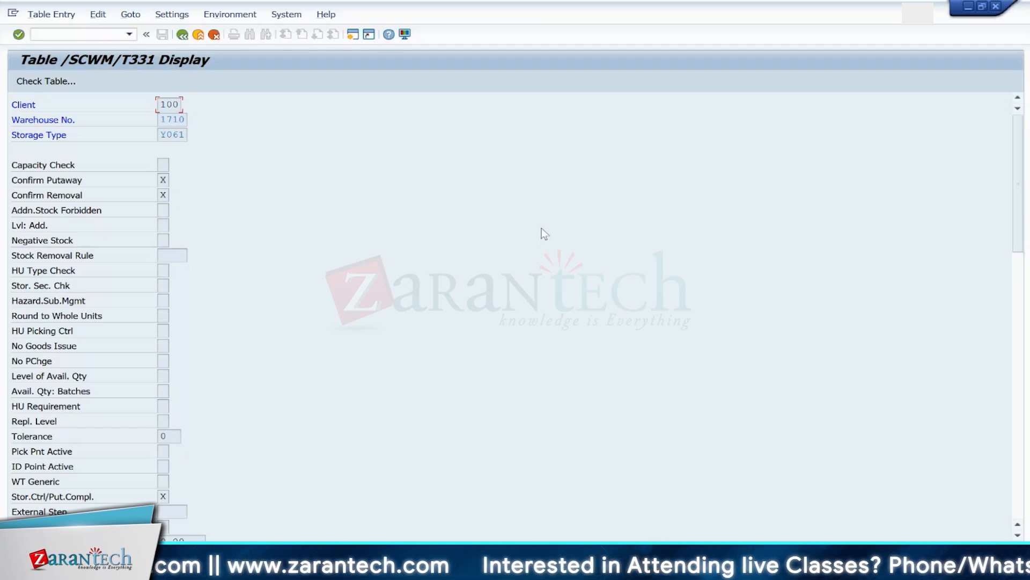
left_click(182, 34)
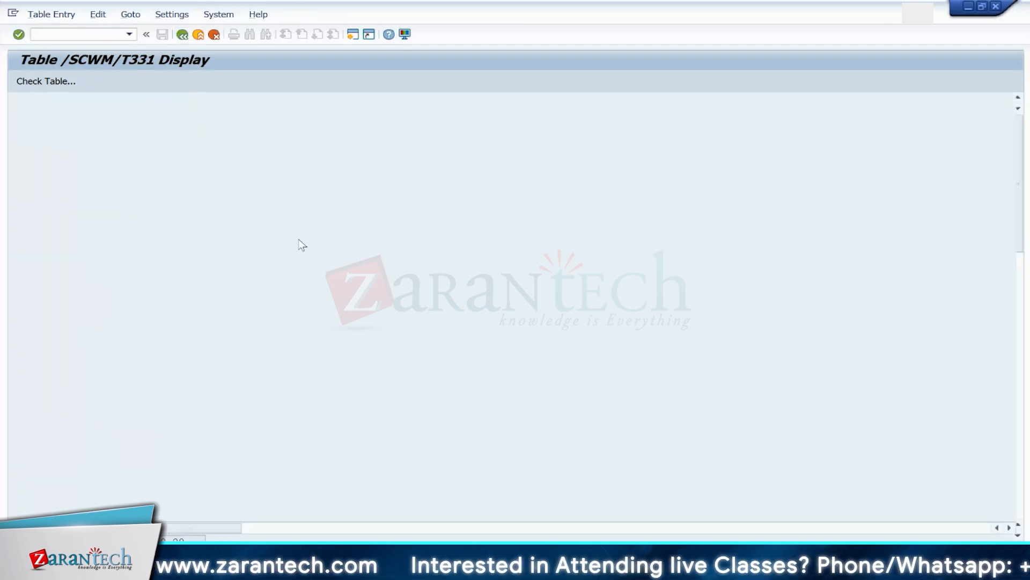
left_click(90, 119)
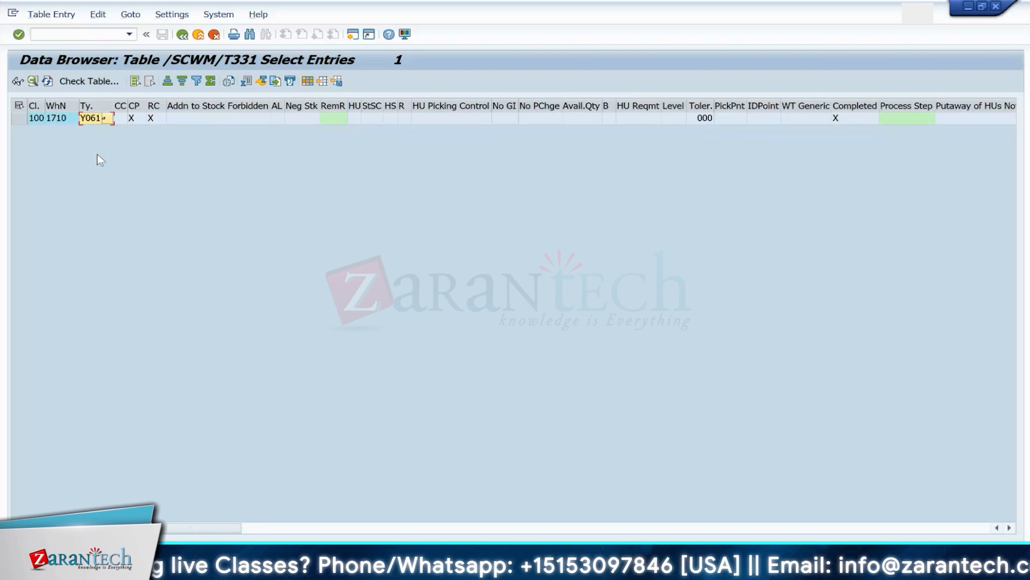
left_click(183, 35)
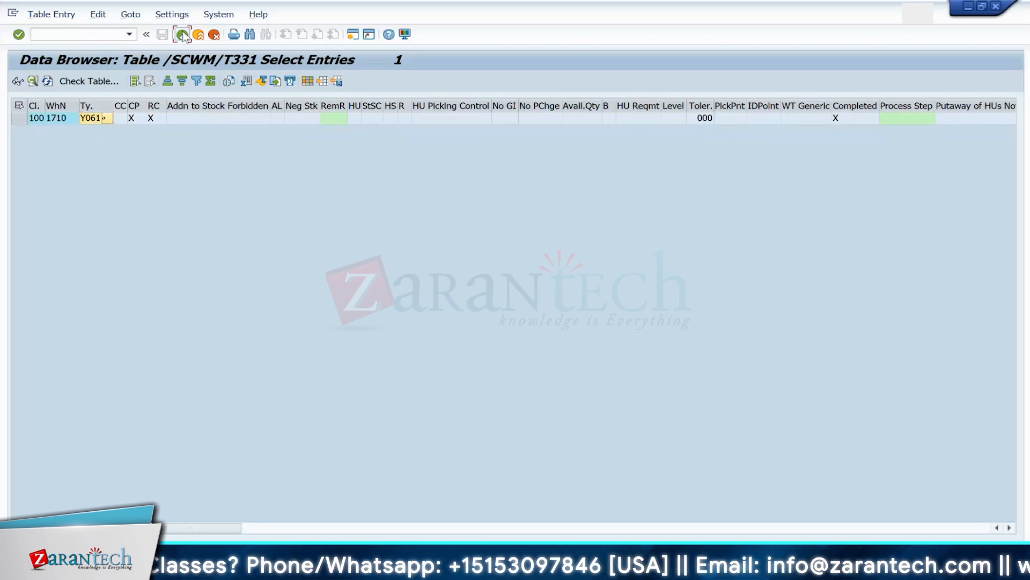
left_click(182, 35)
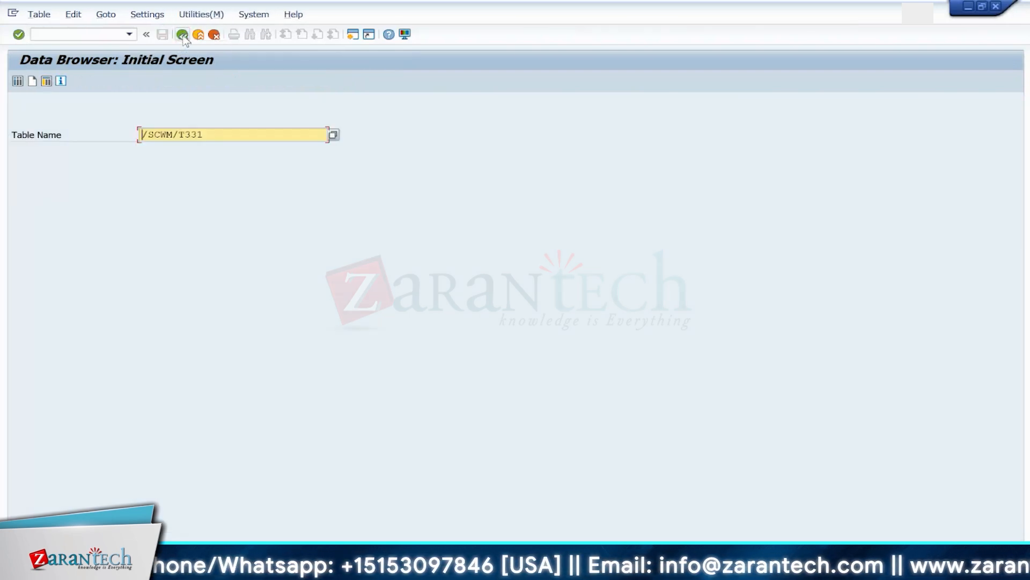
Step: Change the table name to /SCWM/LAGP and open its selection screen
left_click(217, 132)
key("BackSpace")
key("BackSpace")
key("BackSpace")
key("BackSpace")
type("lagp")
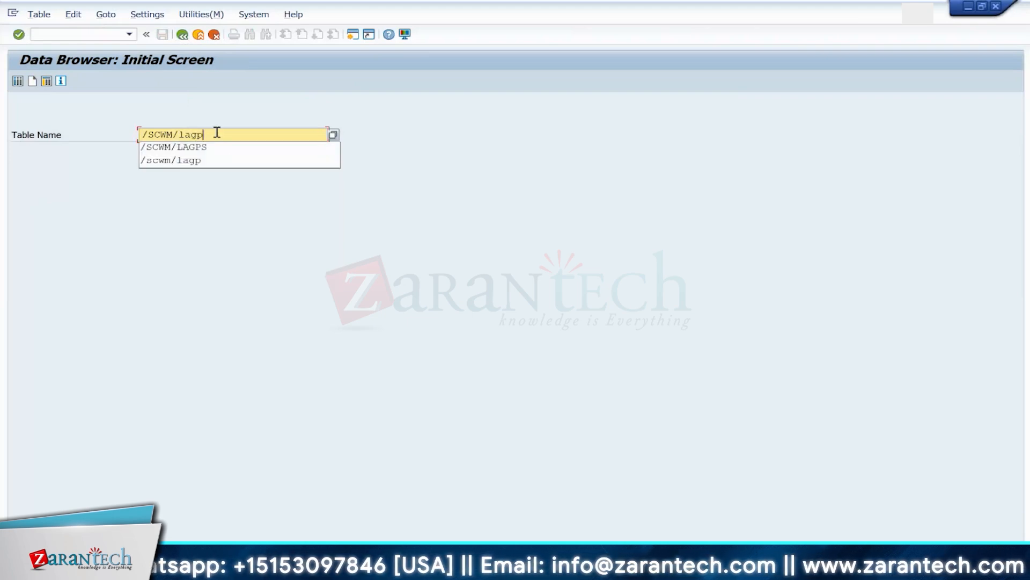
key("Return")
Step: List the storage bins for warehouse 1710 and storage type Y061, and select the Bin column
key("BackSpace")
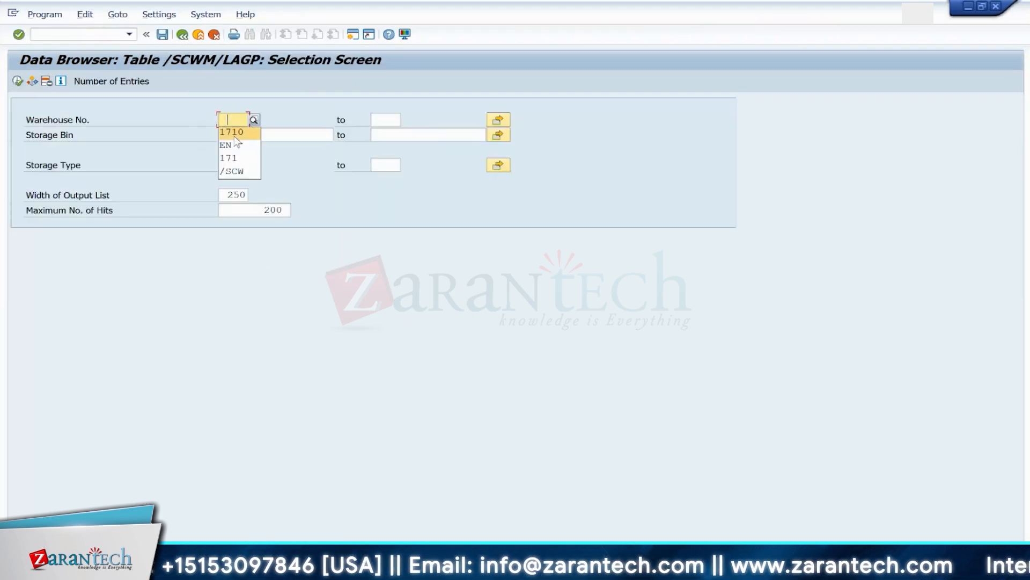
left_click(235, 135)
left_click(231, 169)
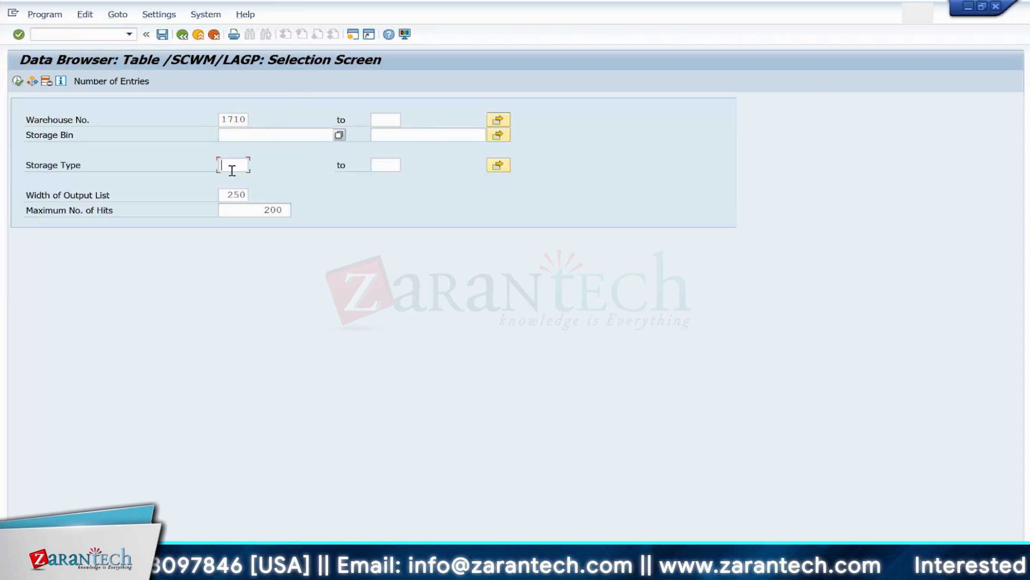
type("Y06")
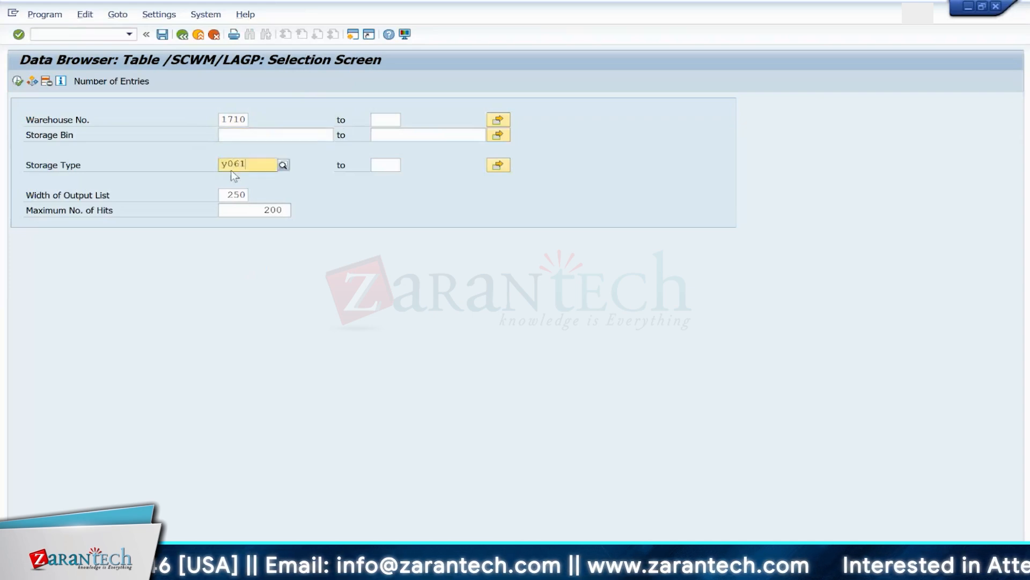
type("1")
left_click(17, 81)
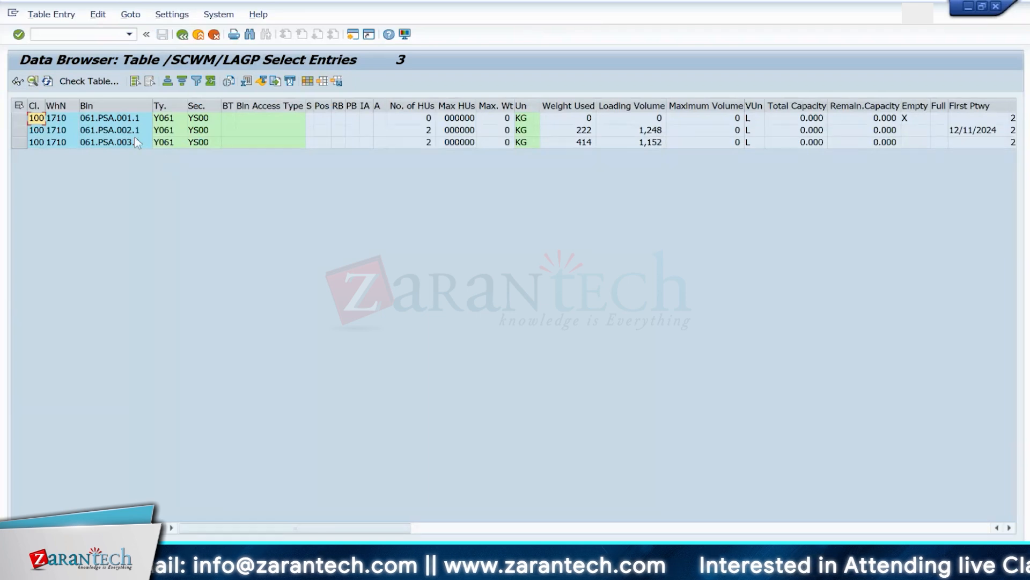
left_click(118, 105)
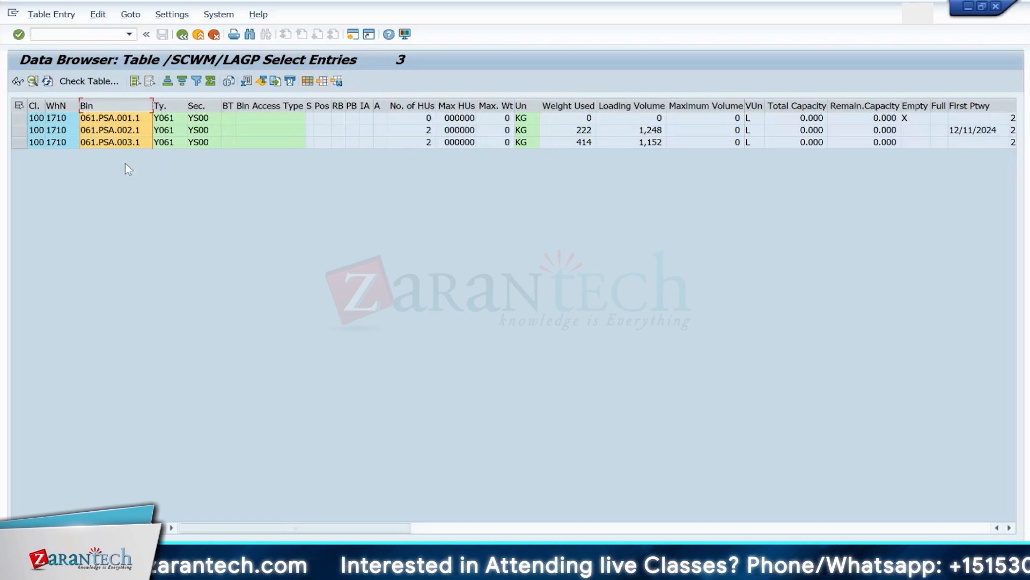
Step: Open the PSA assignment to bin by entitled/product, transaction /SCWM/PSASTAGE, in a new session
left_click(89, 32)
type("/o/scwm/")
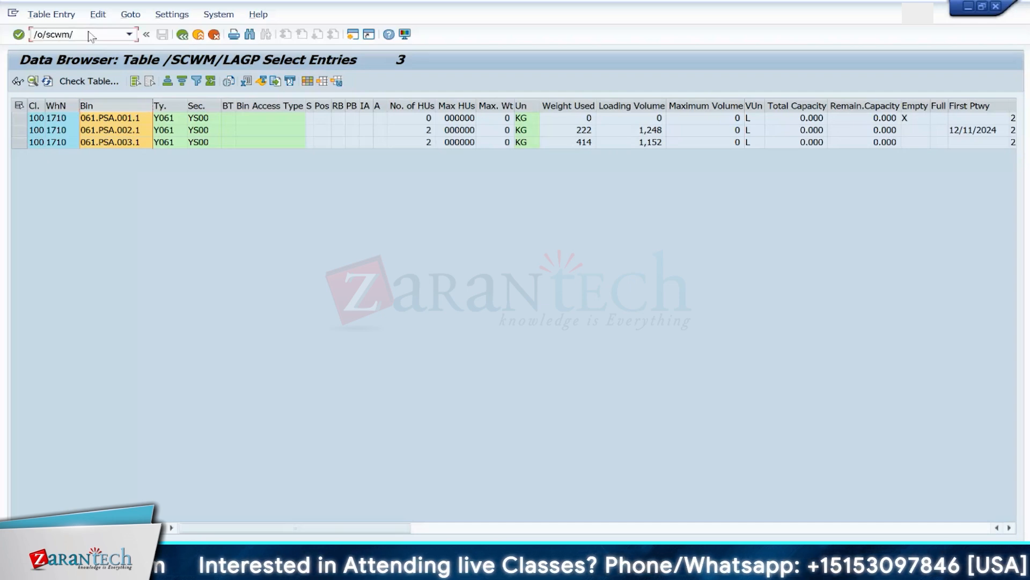
type("psastage")
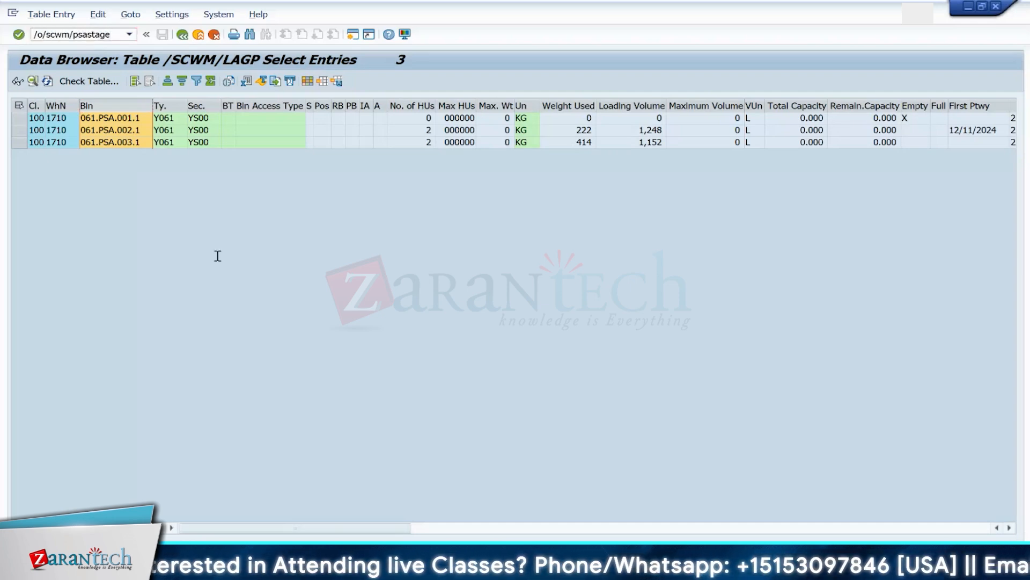
key("Return")
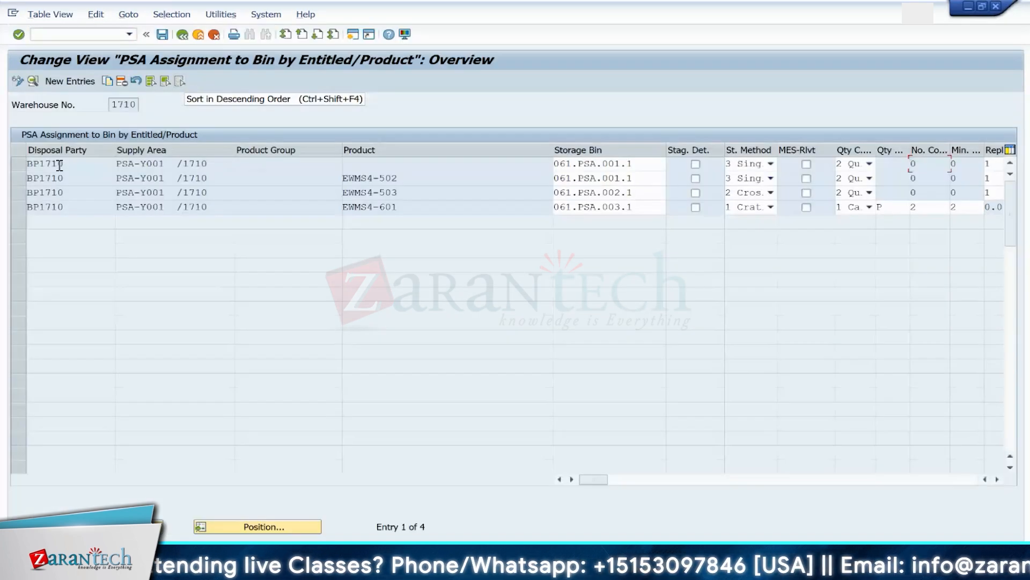
Step: Compare the supply area and storage bin assignments in the PSA staging view with the bins listed from /SCWM/LAGP
left_click(561, 164)
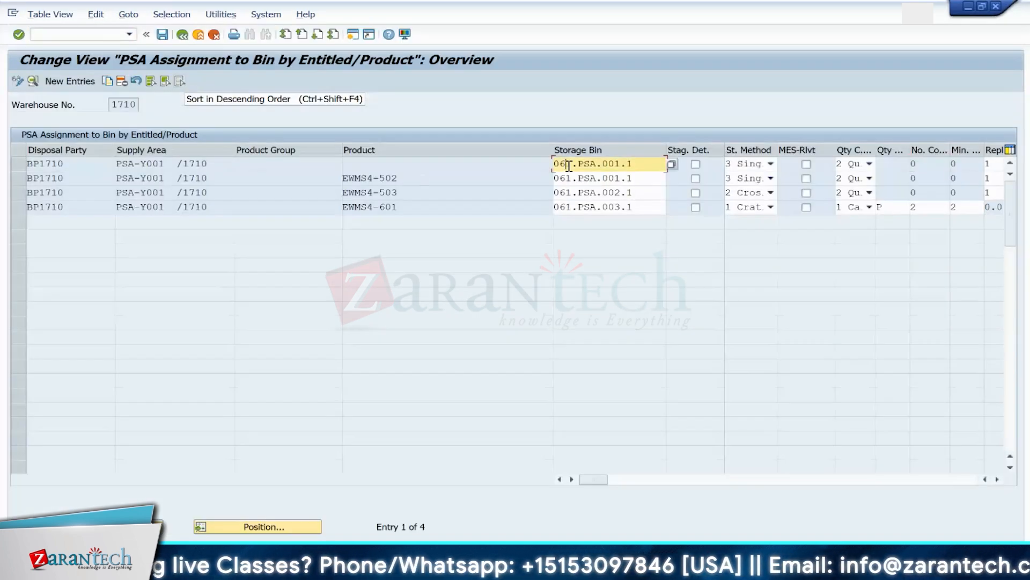
left_click(194, 164)
left_click(195, 181)
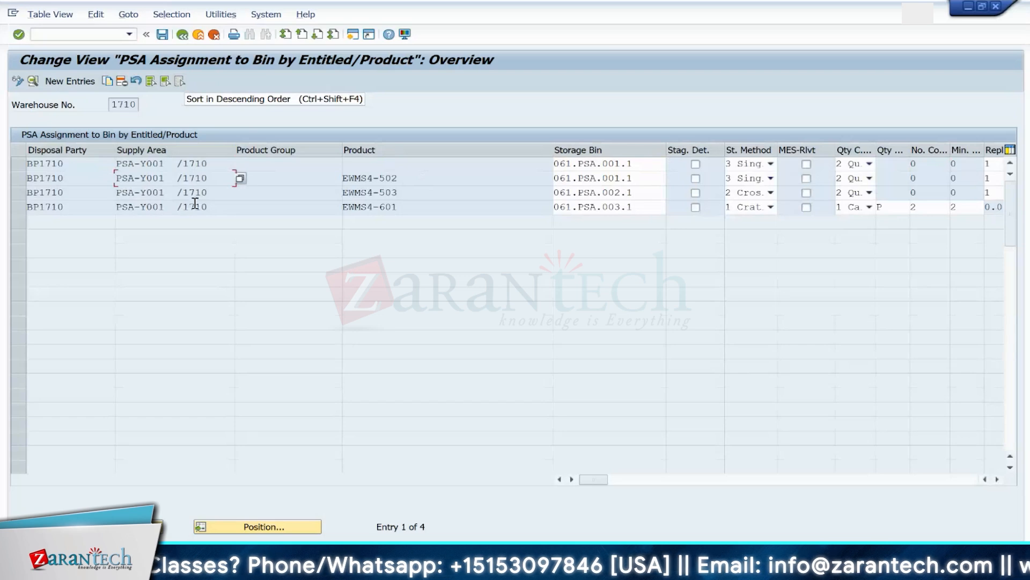
left_click(195, 205)
left_click(196, 193)
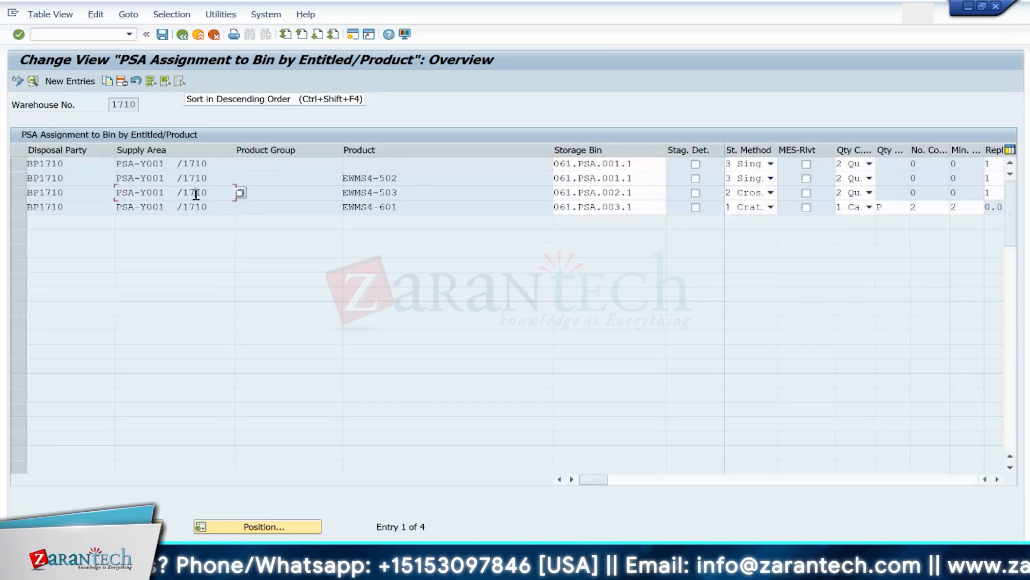
key("alt+Tab")
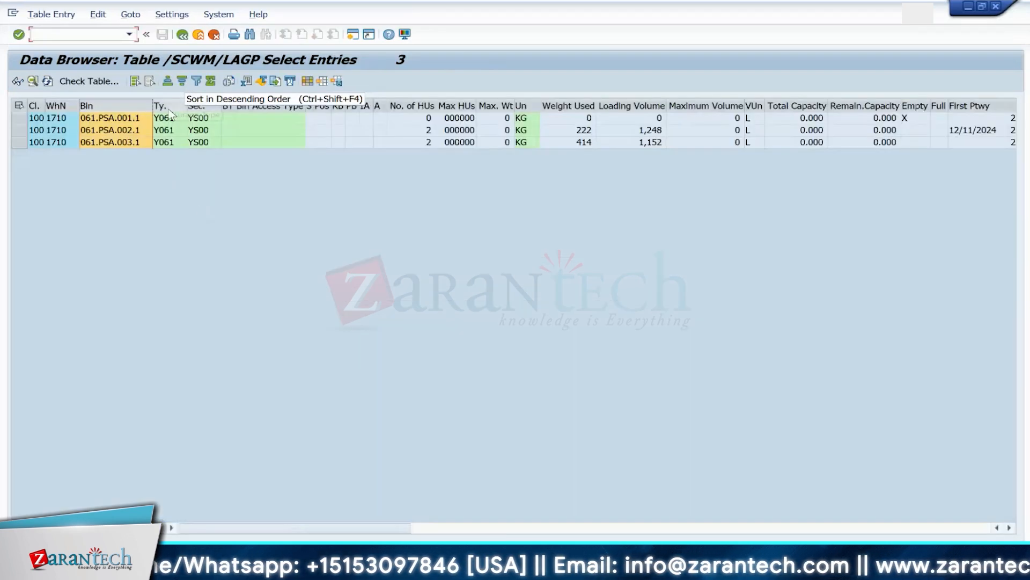
key("alt+Tab")
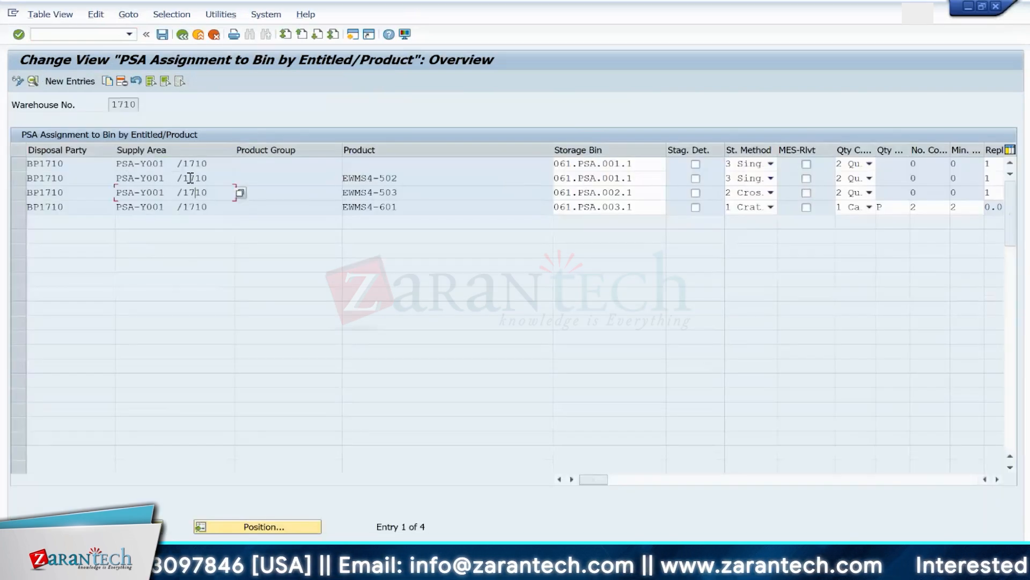
key("alt+Tab")
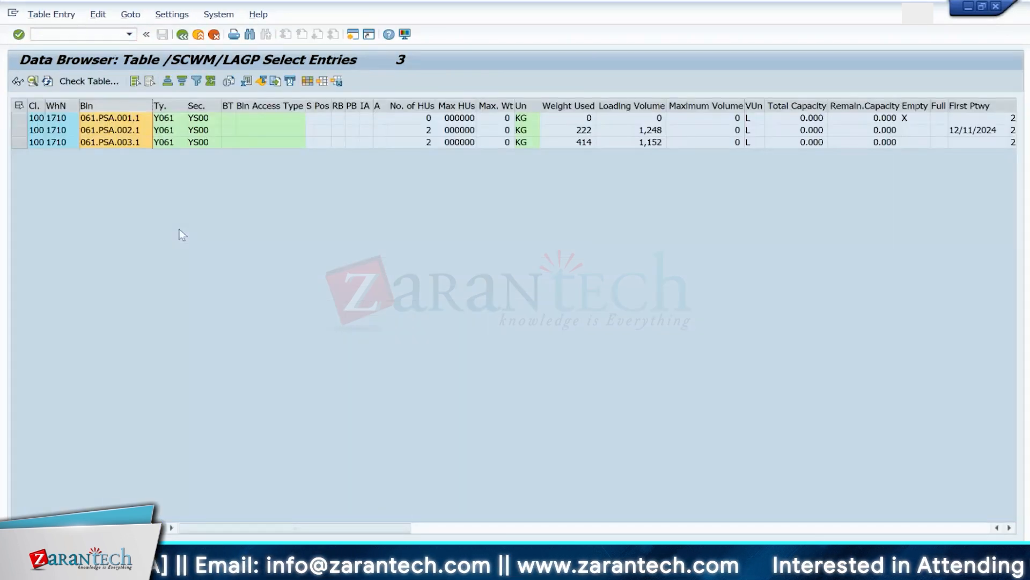
Step: Copy storage bin 061.PSA.001.1 from the first PSA assignment row and open Display Storage Bin, transaction /SCWM/LS03, in a new session
key("alt+Tab")
left_click(648, 167)
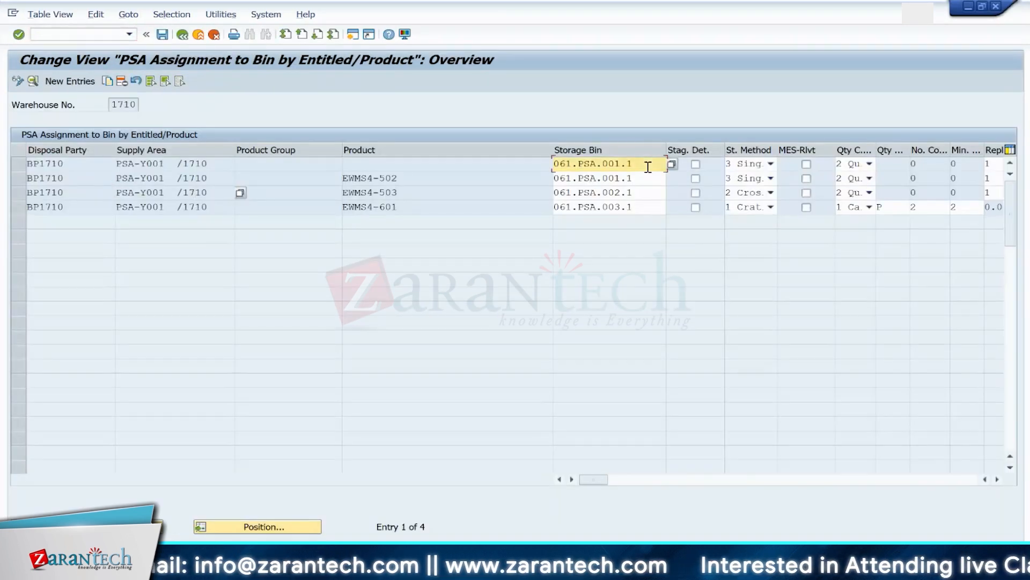
left_click_drag(648, 167, 554, 165)
key("ctrl+c")
left_click(75, 33)
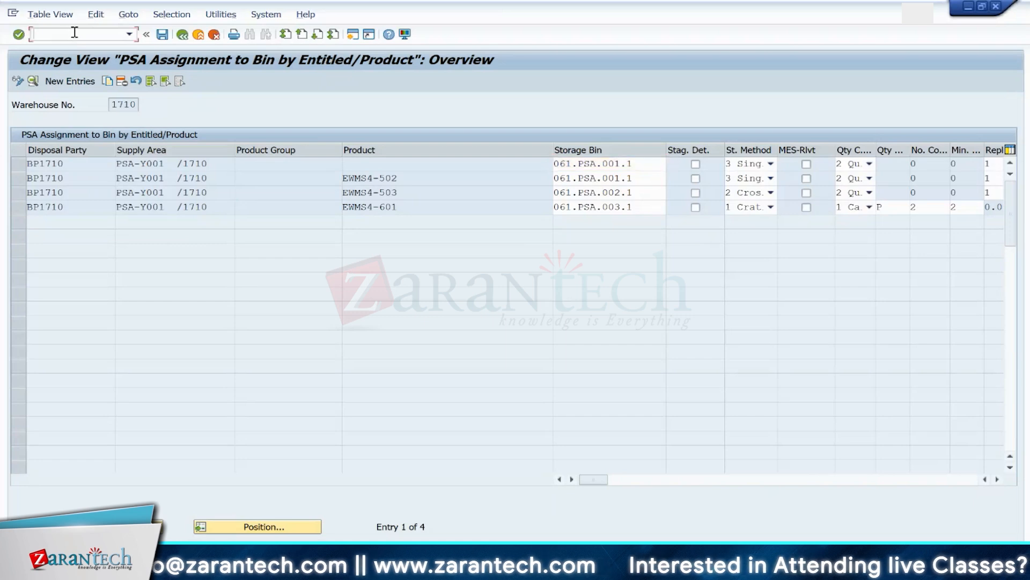
type("/o/scwm/")
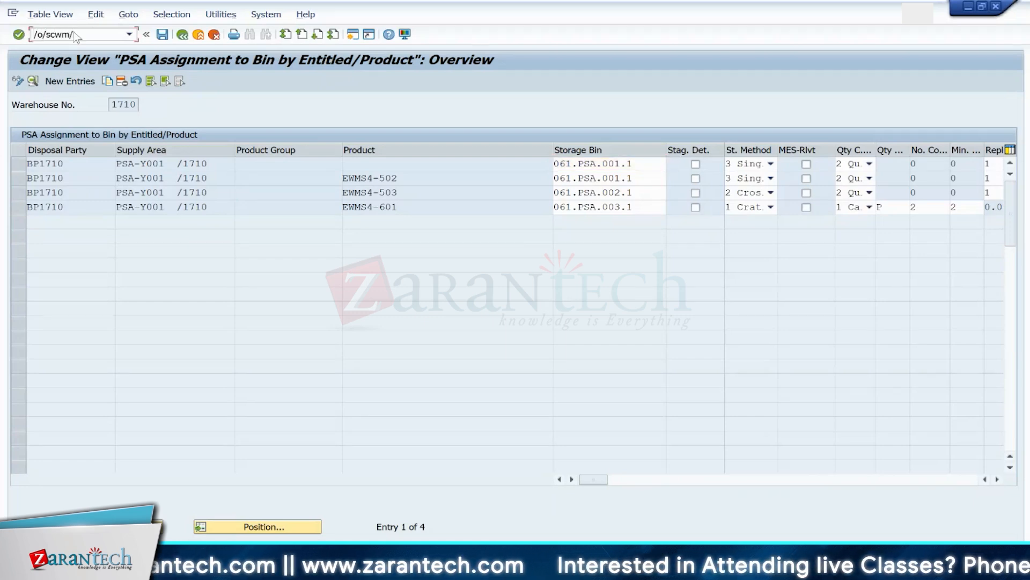
type("ls03")
key("Return")
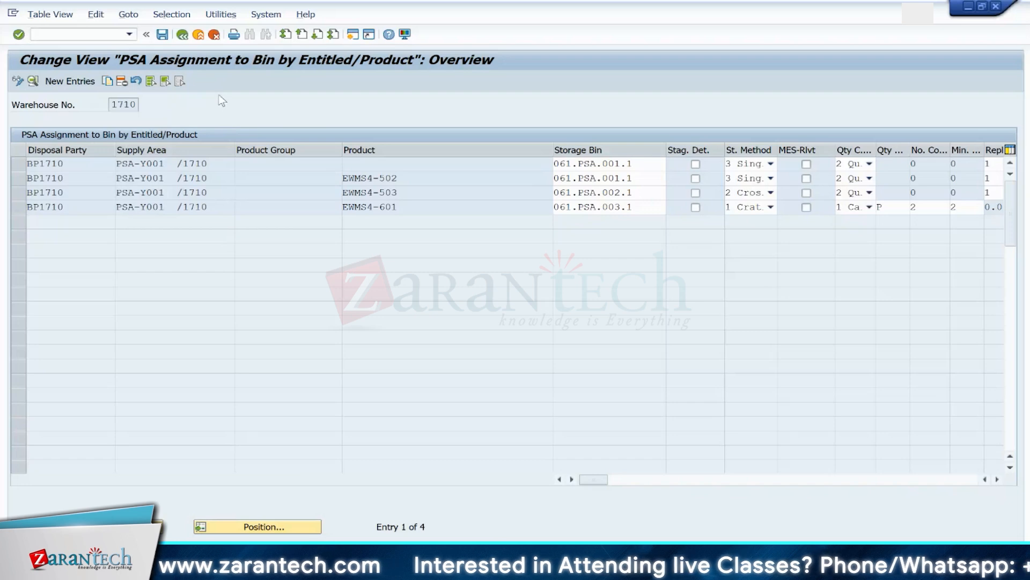
Step: Display storage bin 061.PSA.001.1 in warehouse 1710, examine its PSA assignments, and leave the display
key("ctrl+v")
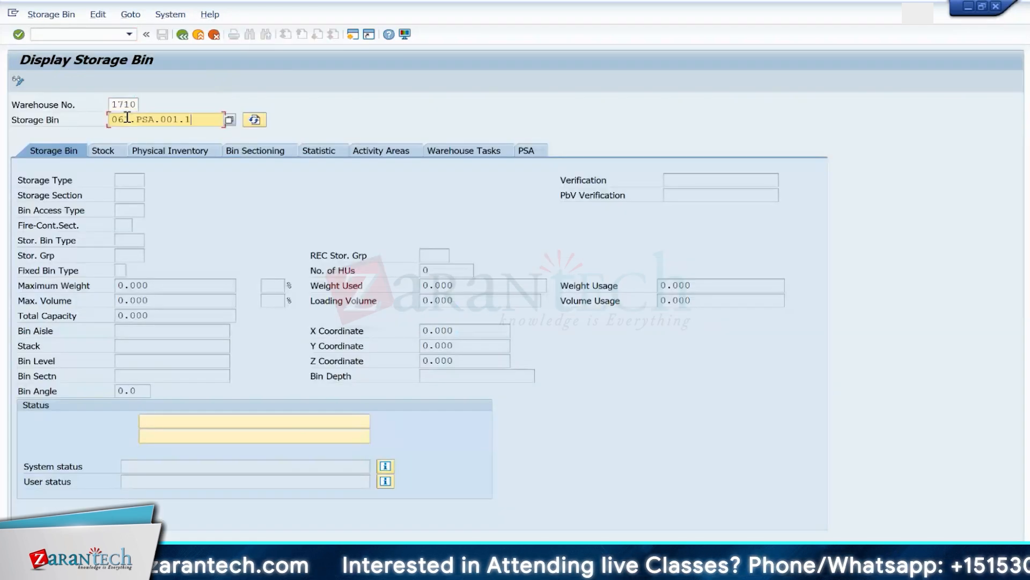
key("Return")
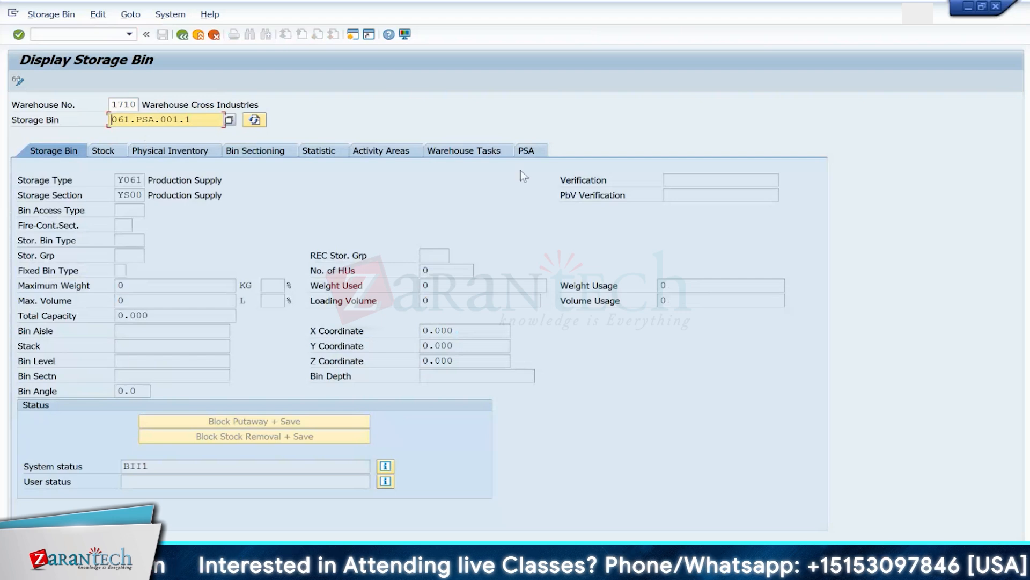
left_click(534, 151)
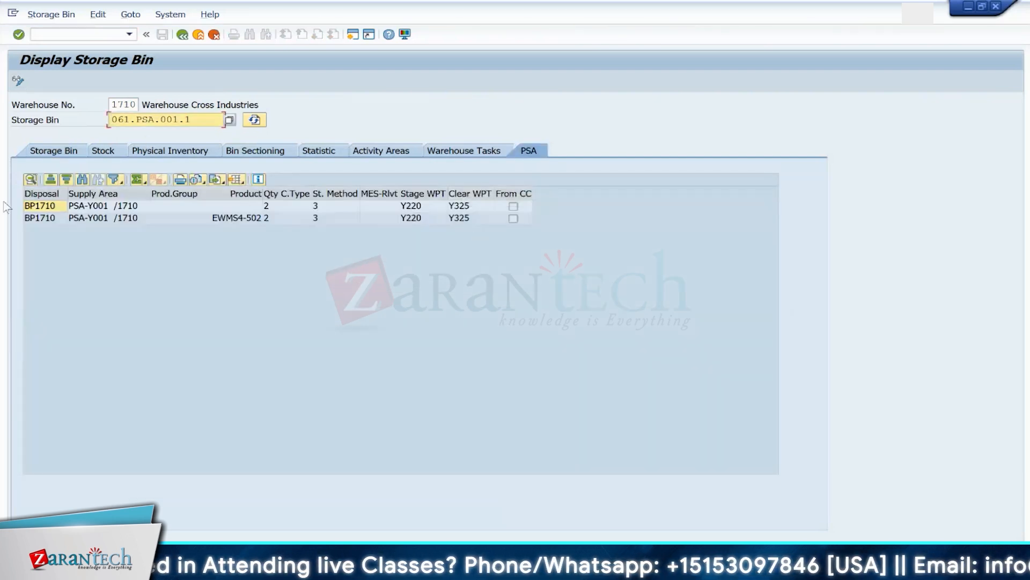
left_click(38, 206)
left_click(35, 218)
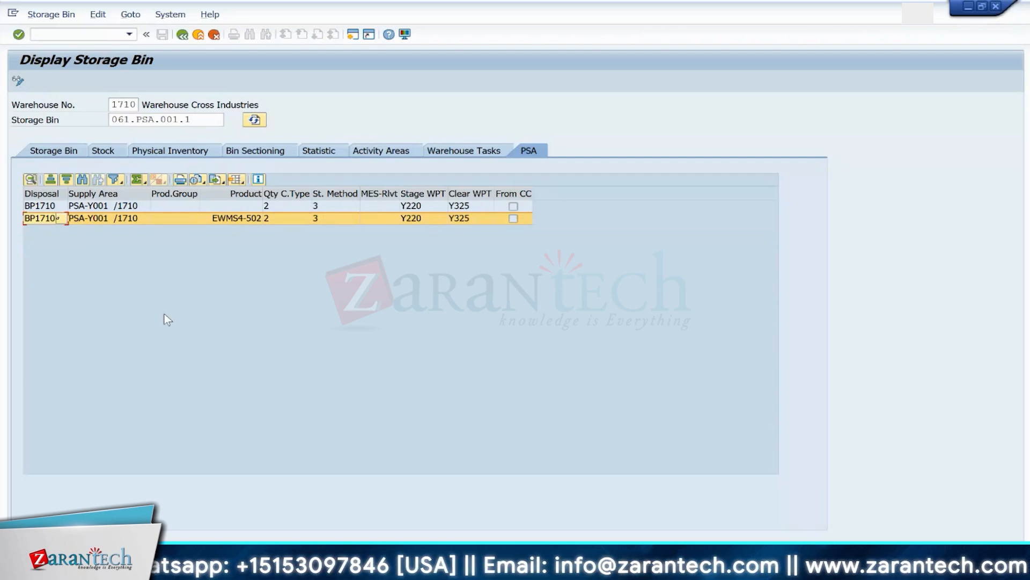
left_click(183, 35)
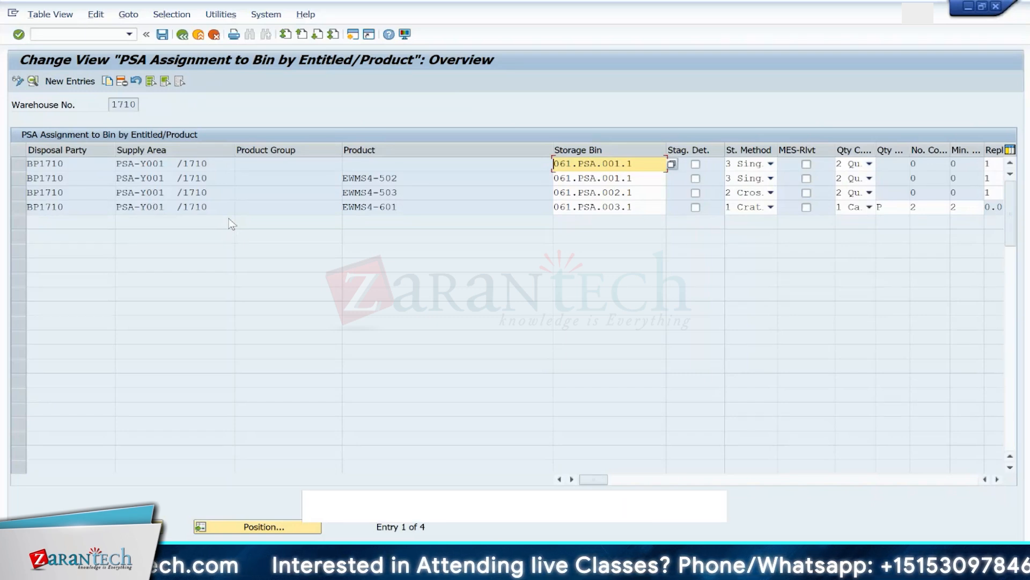
Step: Replace the PSA assignment view with the Data Browser, transaction SE16, in the current session
left_click(74, 34)
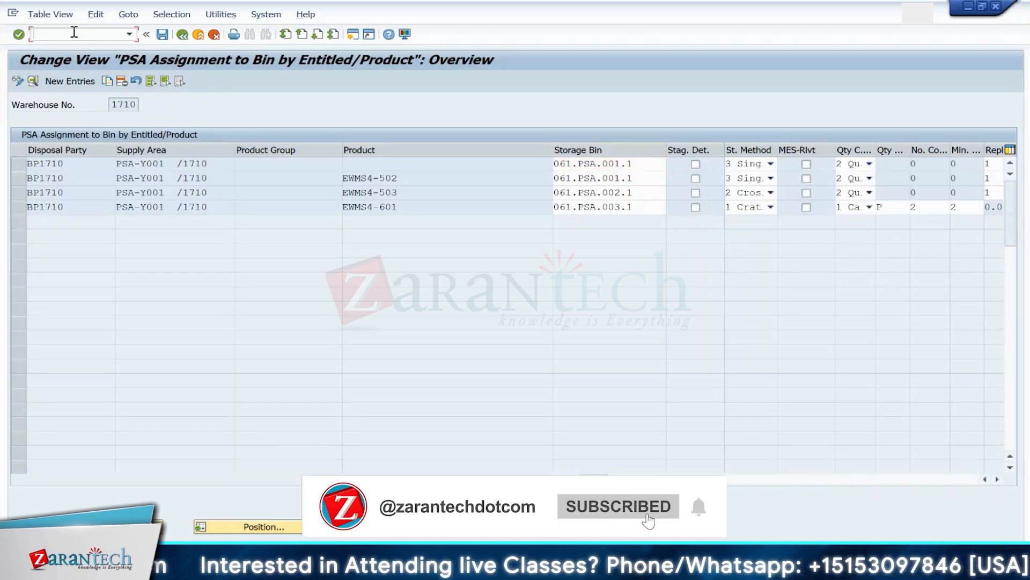
type("/nse16")
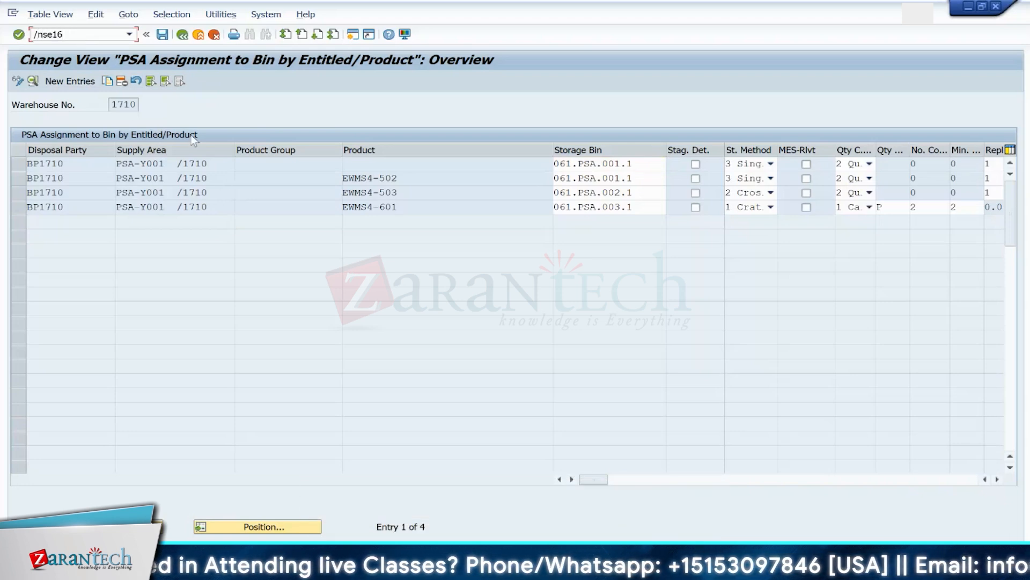
key("Return")
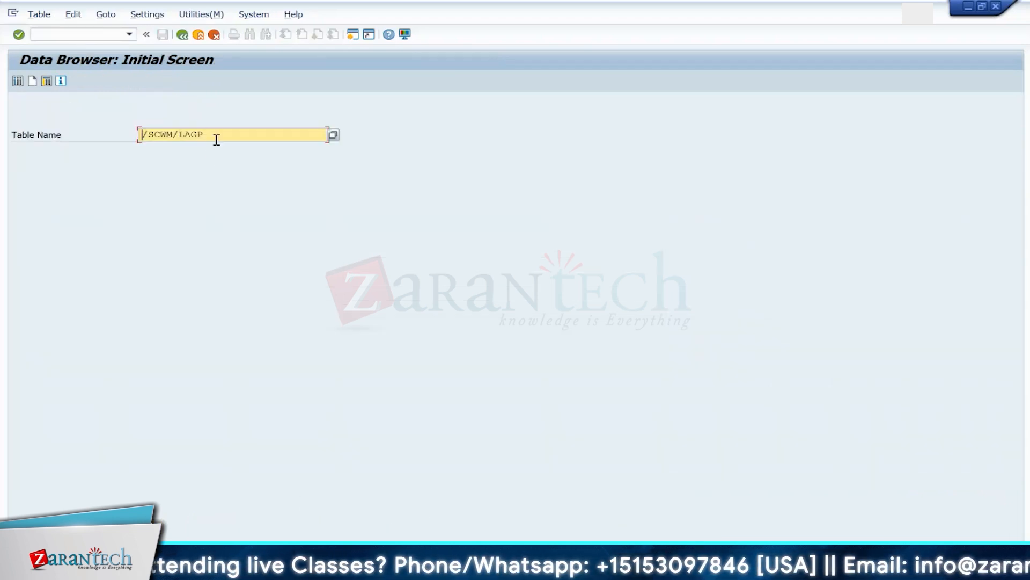
Step: Set the table name to /SCWM/TMAPSTLOC and open its selection screen
left_click(216, 139)
key("BackSpace")
key("BackSpace")
key("BackSpace")
key("BackSpace")
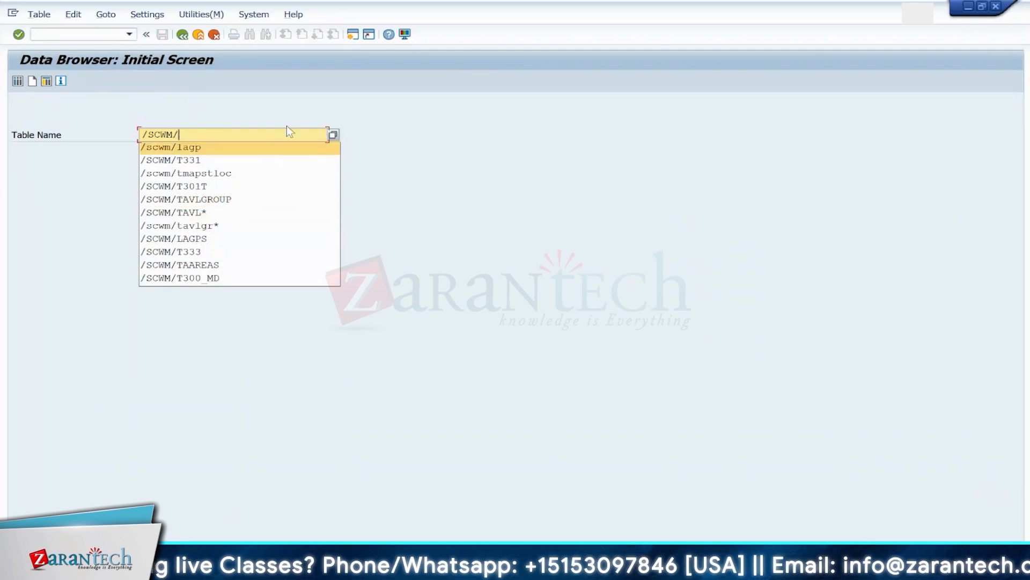
left_click(297, 96)
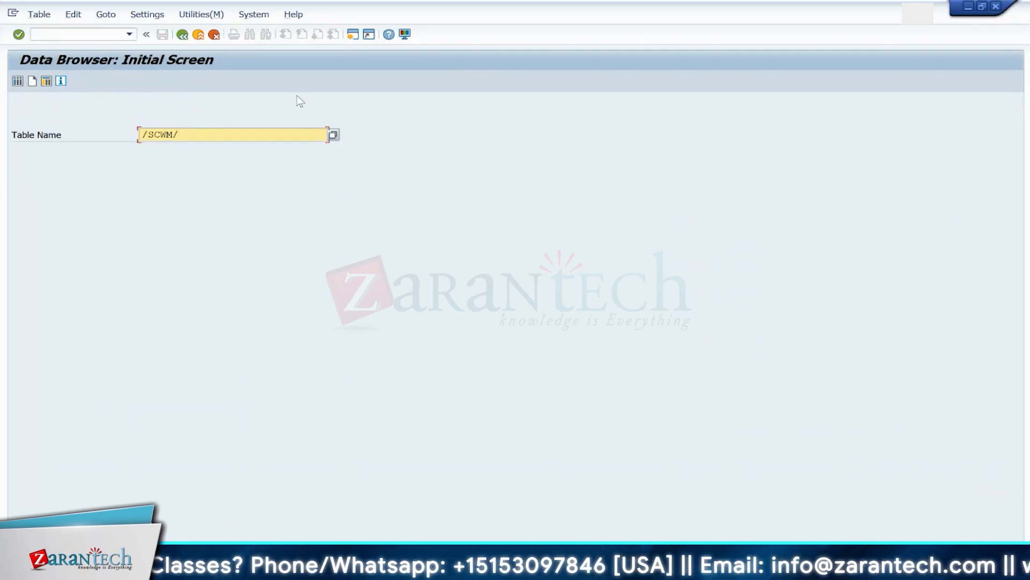
type("TMPSTLOC")
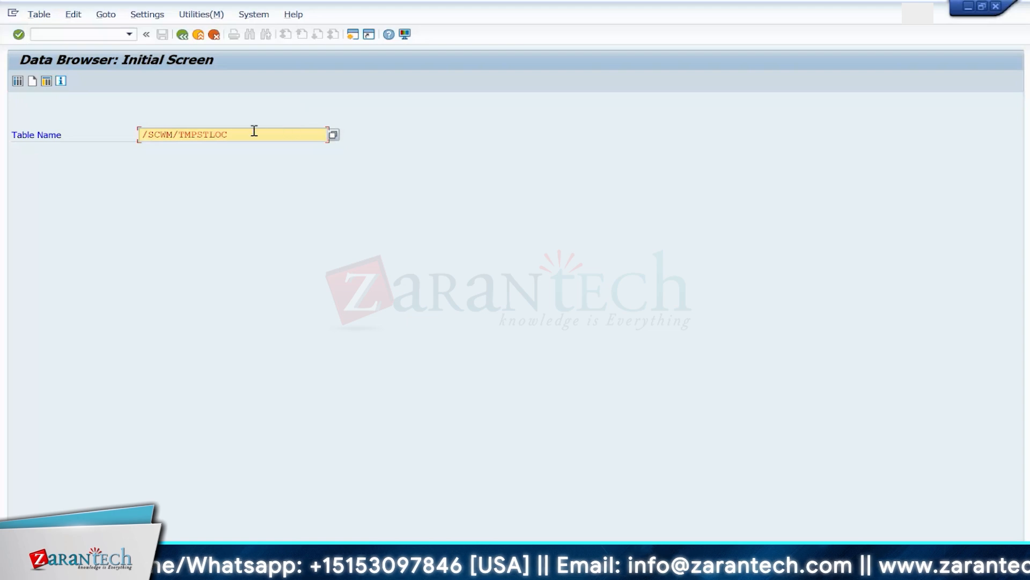
left_click(195, 134)
type("A")
key("Return")
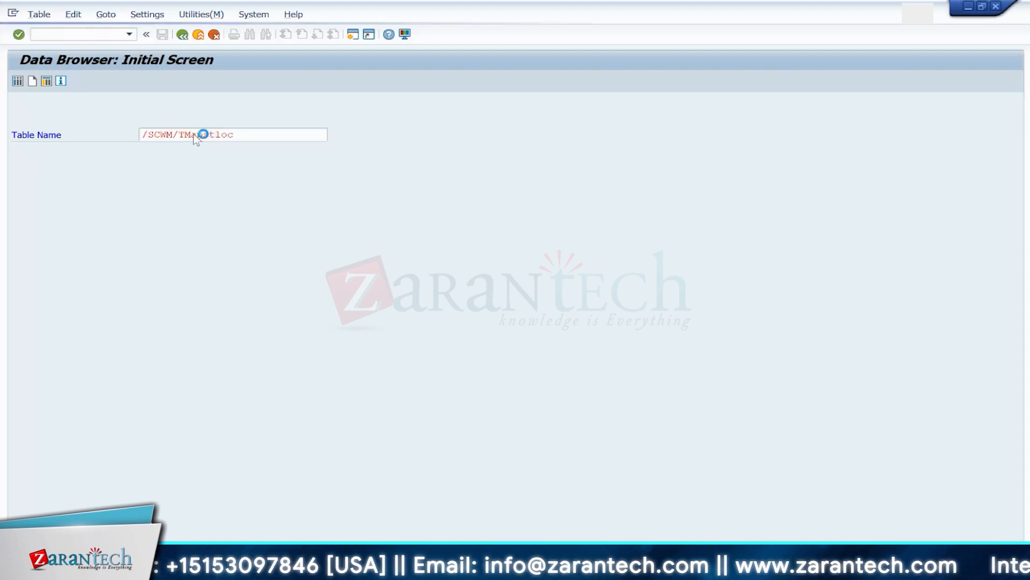
Step: List the entries for plant 1710 and warehouse 1710, check the Storage Location column, and return to the table name entry
type("1")
left_click(225, 132)
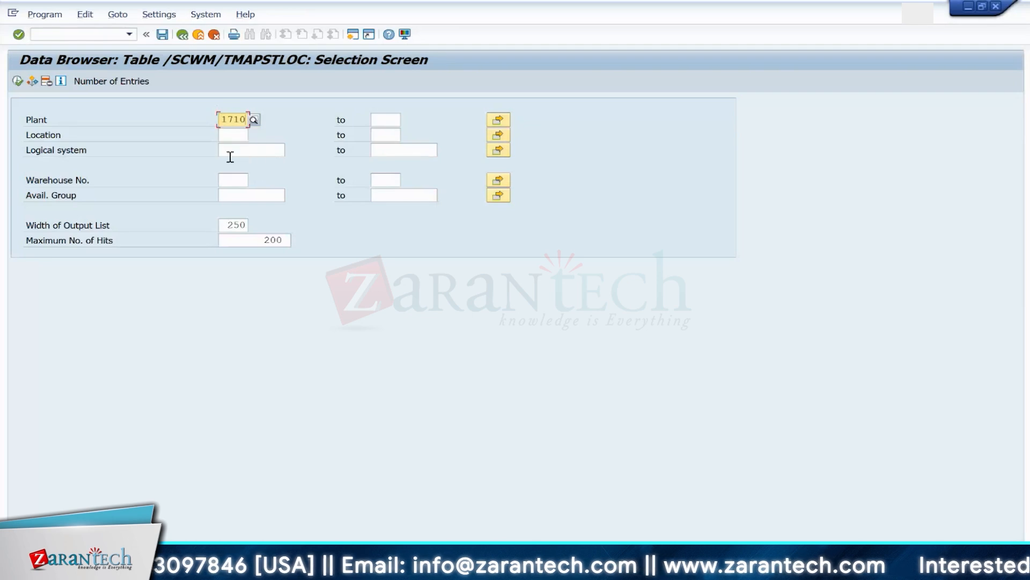
left_click(232, 180)
type("171")
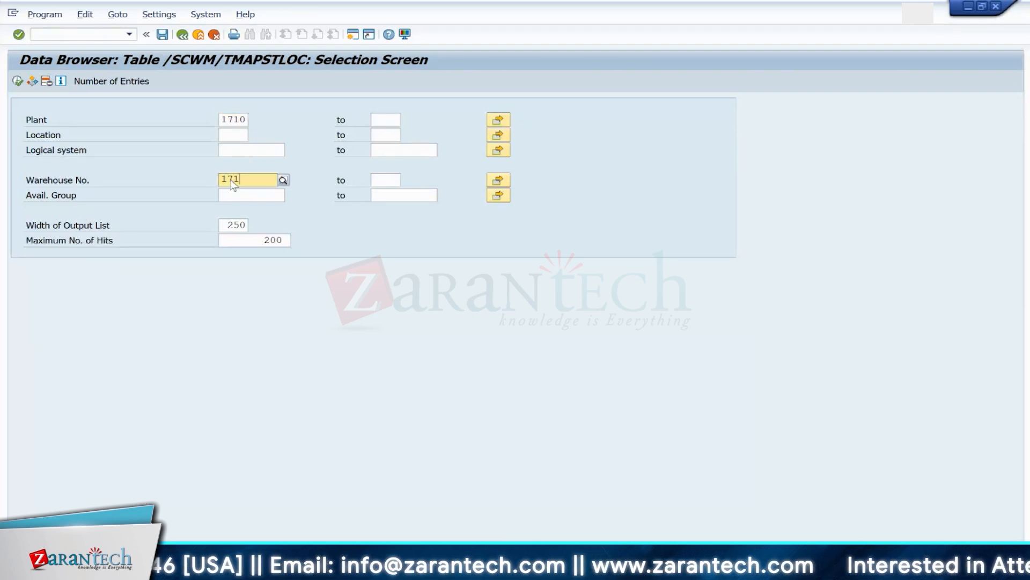
type("0")
key("F8")
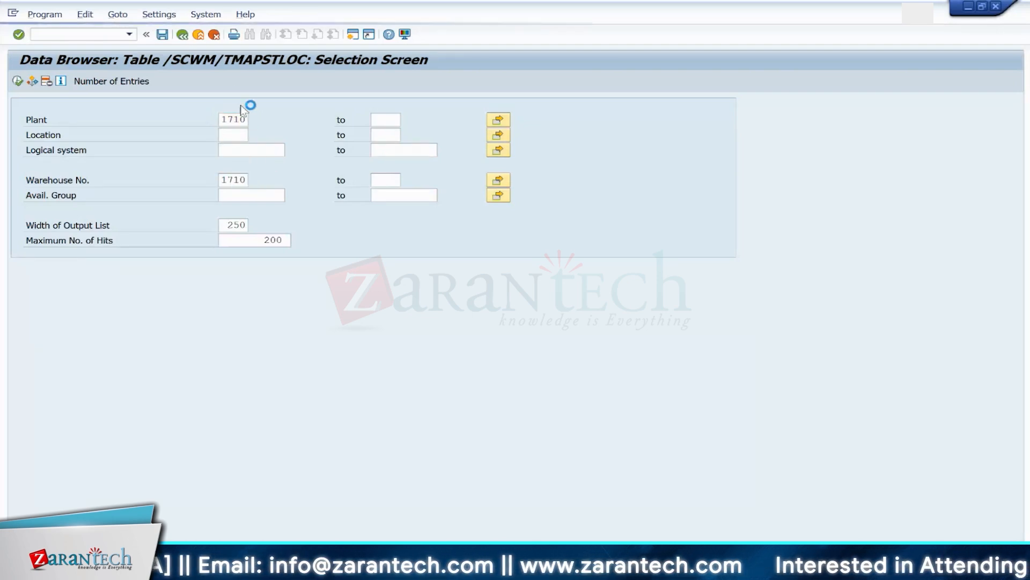
left_click(114, 106)
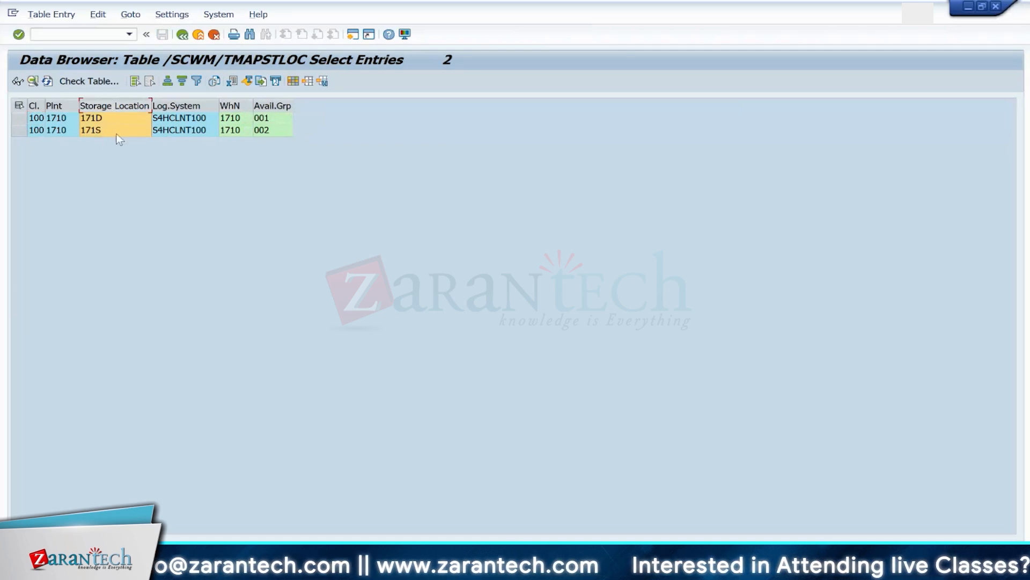
left_click(182, 35)
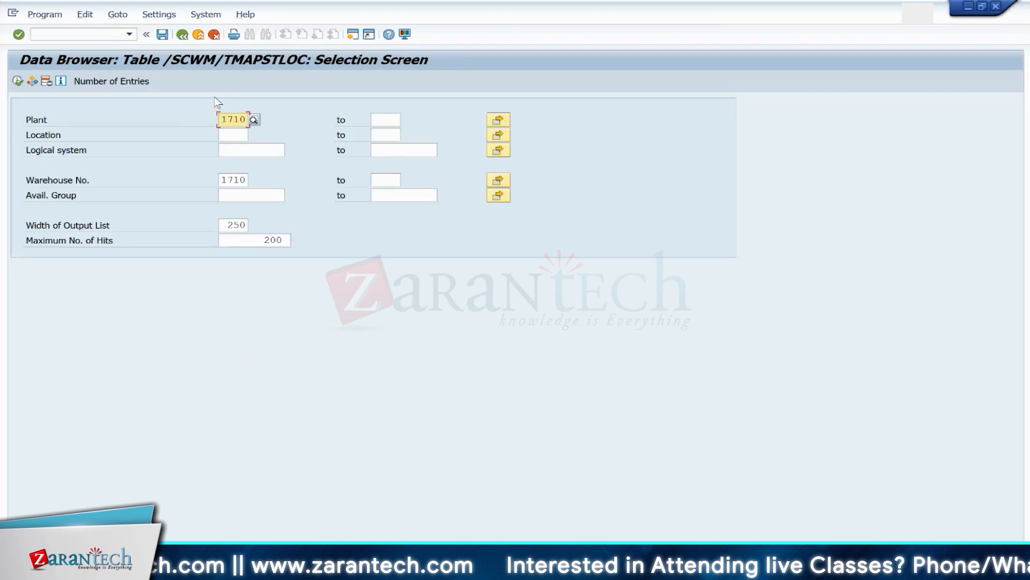
left_click(182, 35)
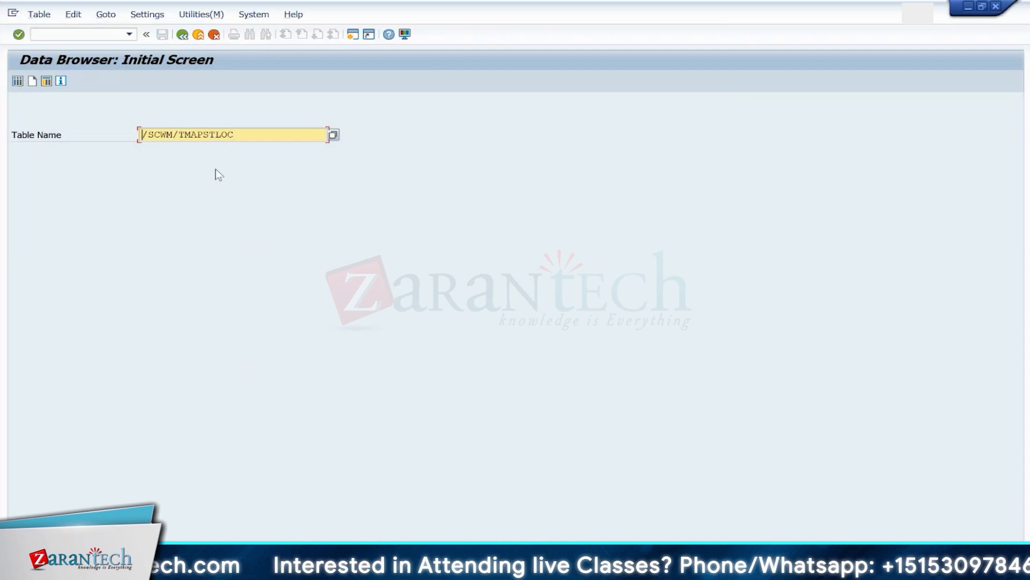
Step: Reopen the /SCWM/TMAPSTLOC selection, list plant 1710 with warehouse 1710 again, and check each storage location's availability group
left_click(241, 133)
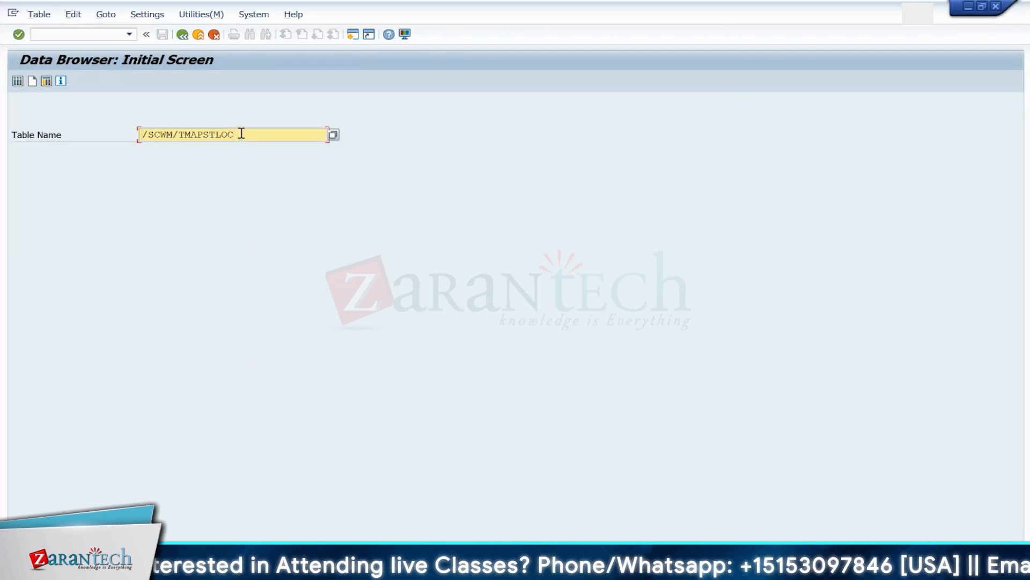
key("Return")
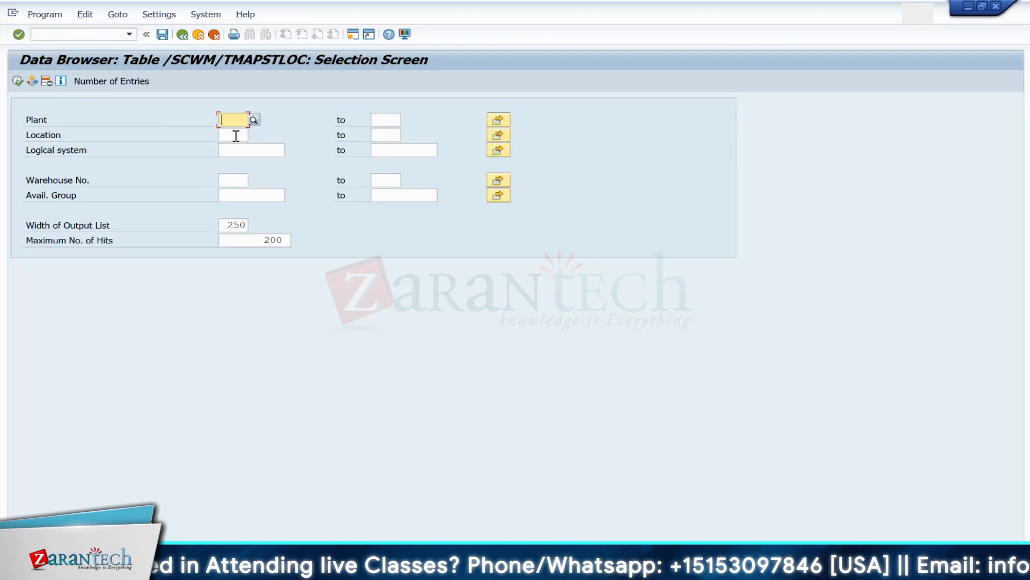
left_click(235, 133)
left_click(229, 178)
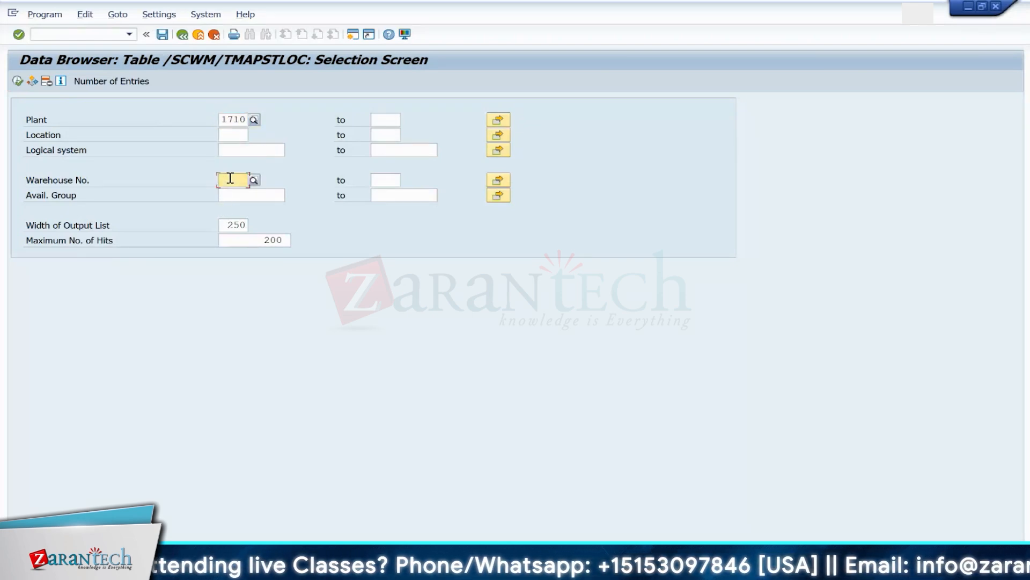
left_click(229, 192)
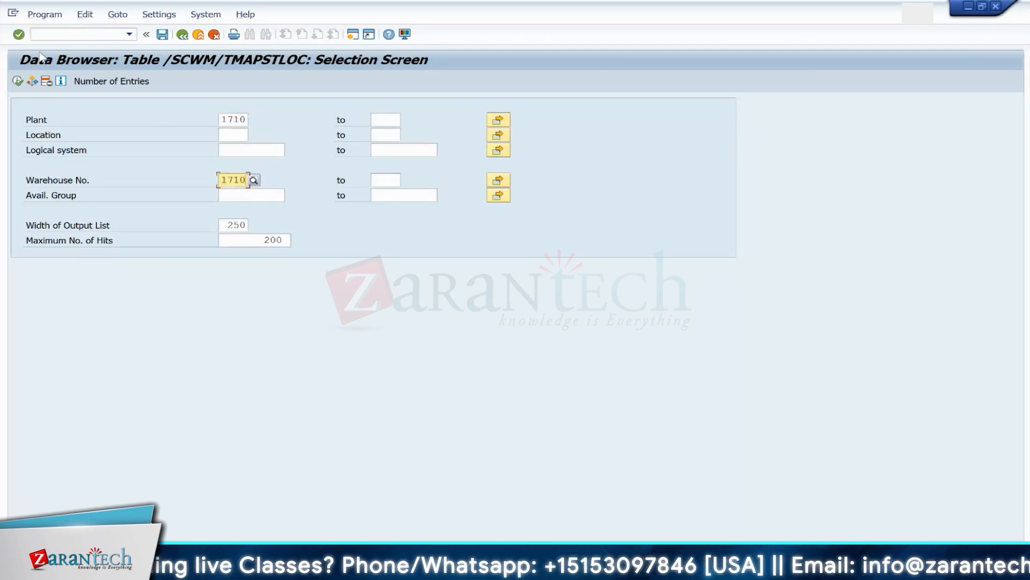
left_click(23, 83)
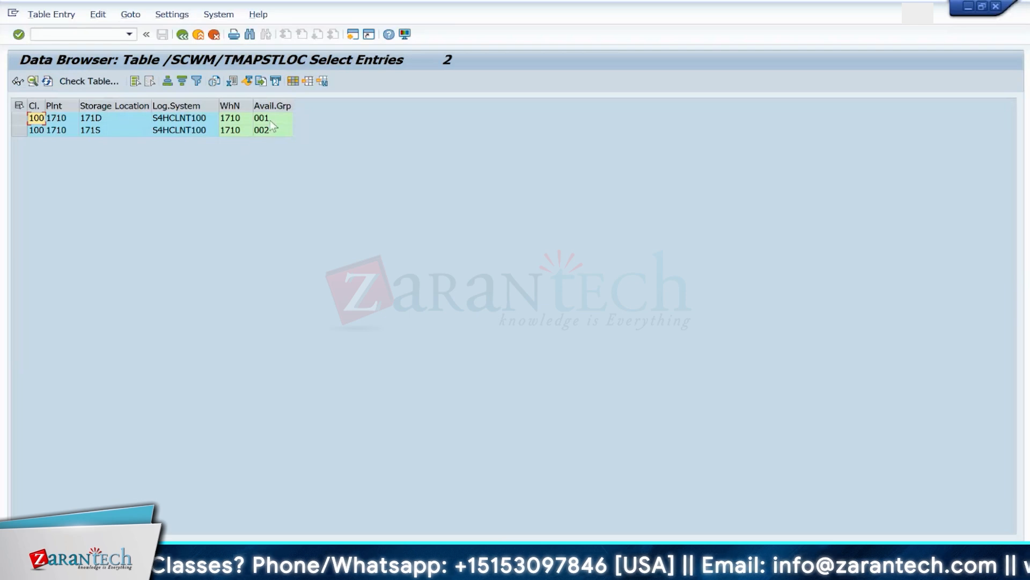
left_click(272, 122)
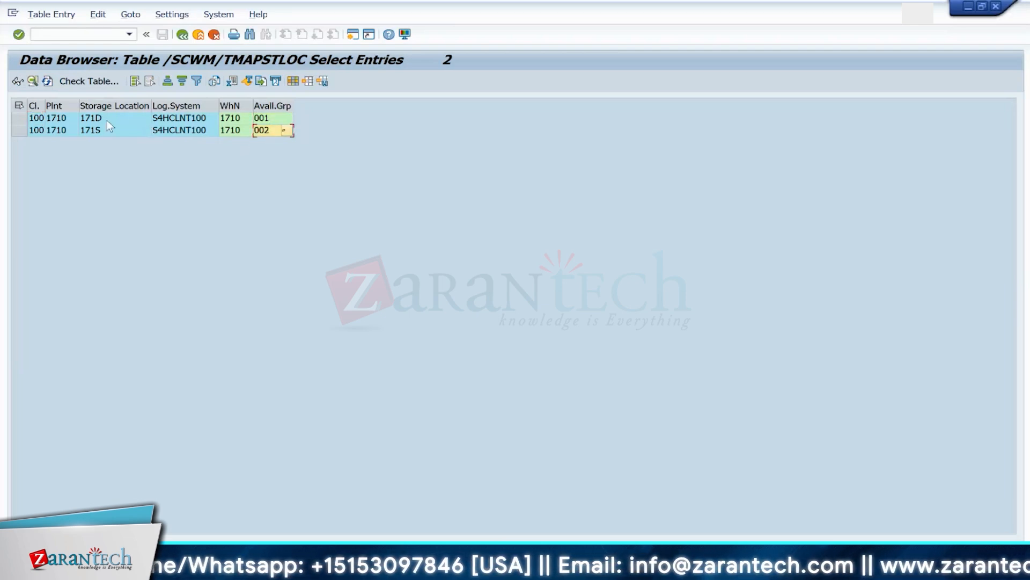
Step: Open the Data Browser, transaction SE16, in a new session
left_click(78, 34)
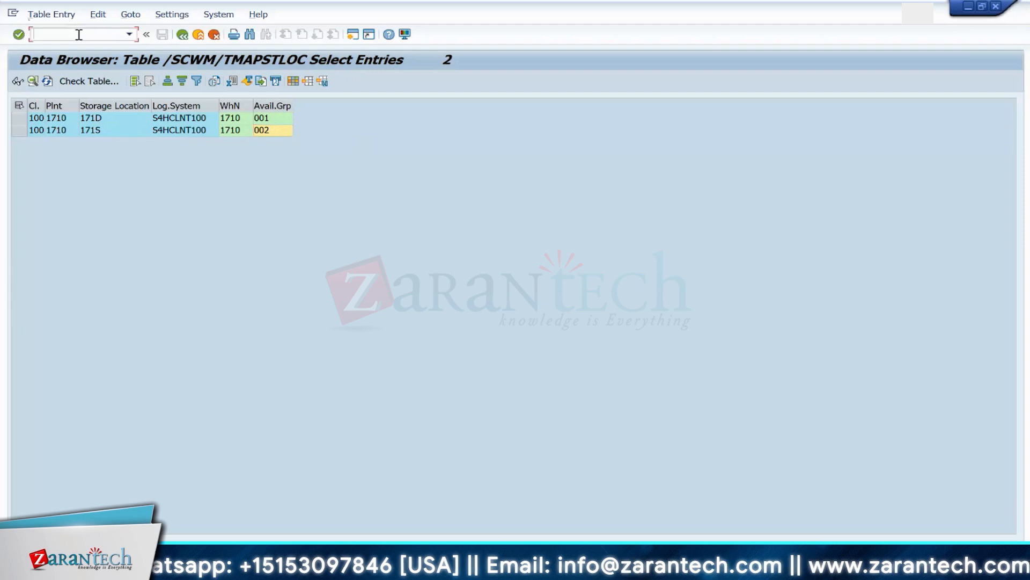
type("/ose165")
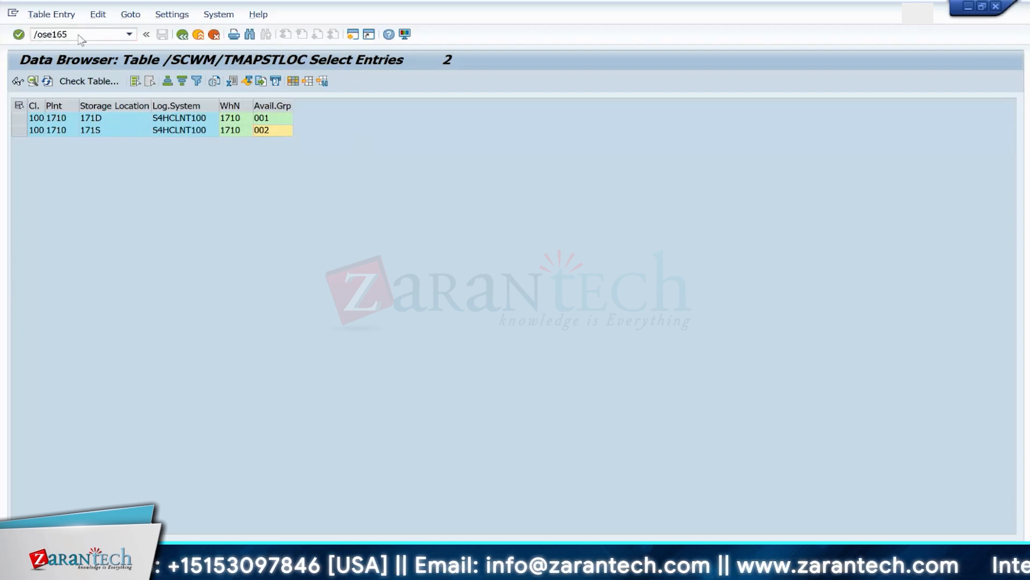
key("Return")
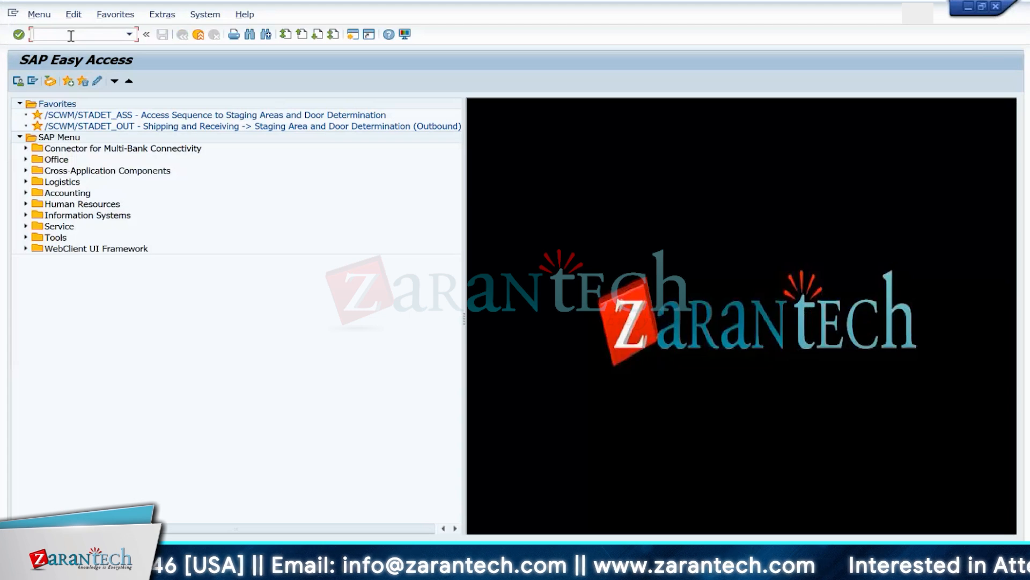
type("se16")
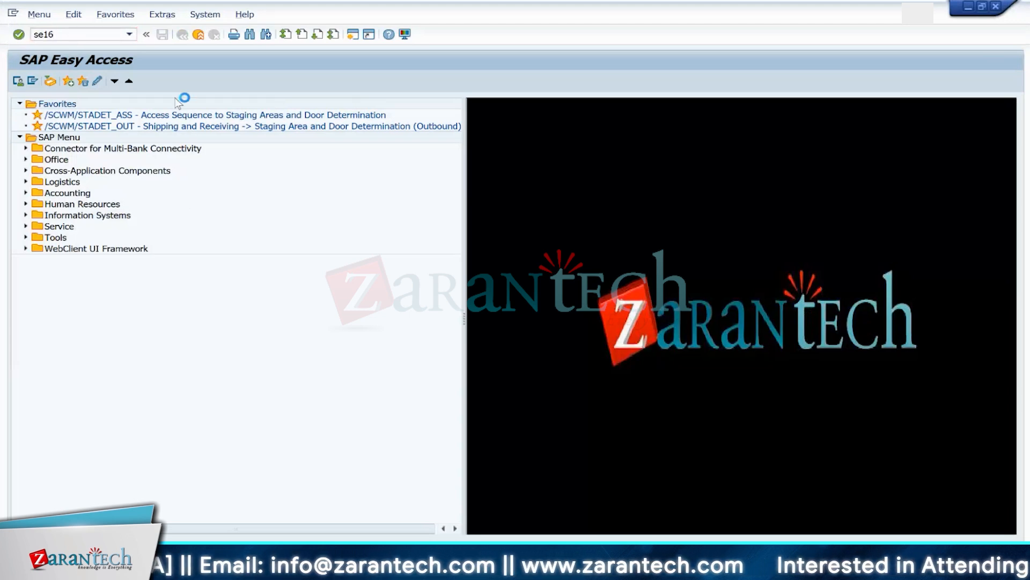
key("Return")
Step: Change the table name to /SCWM/AQUA and open its selection screen
left_click(245, 134)
key("BackSpace")
key("BackSpace")
key("BackSpace")
key("BackSpace")
key("BackSpace")
key("BackSpace")
key("BackSpace")
key("BackSpace")
key("BackSpace")
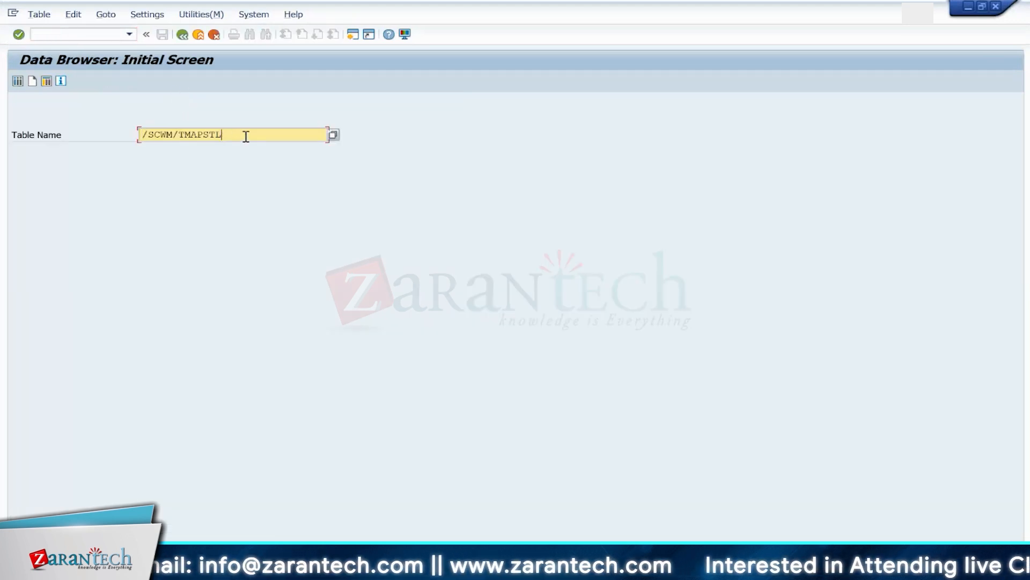
type("aqua")
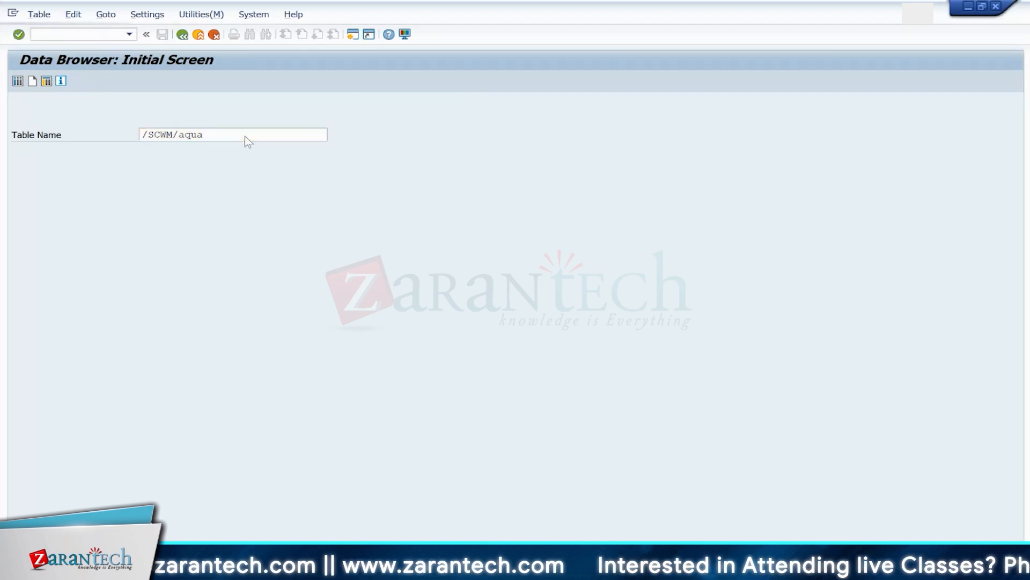
key("Return")
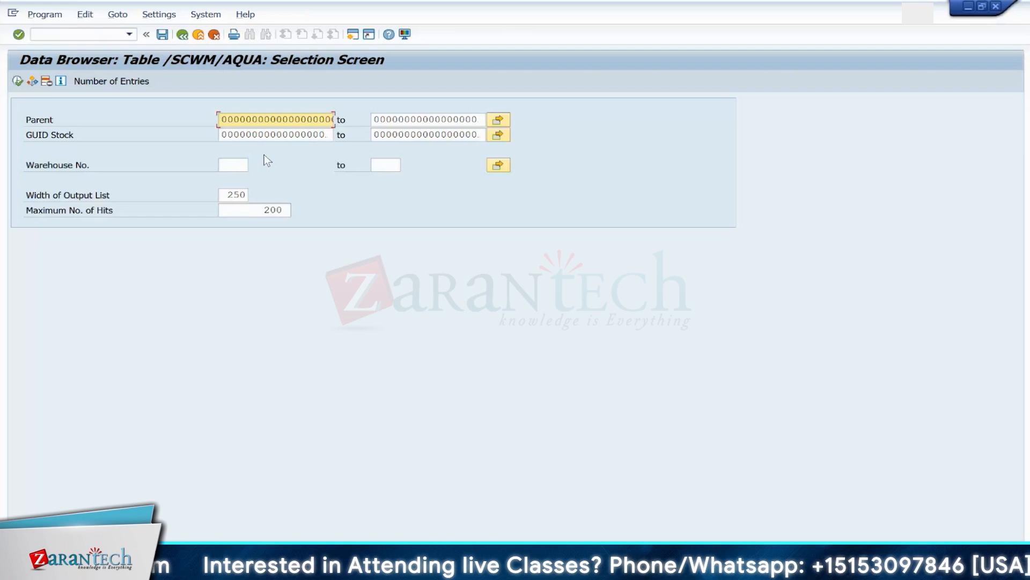
Step: Return to the table name entry, change the table to /SCWM/TCAT and open its selection screen
left_click(182, 34)
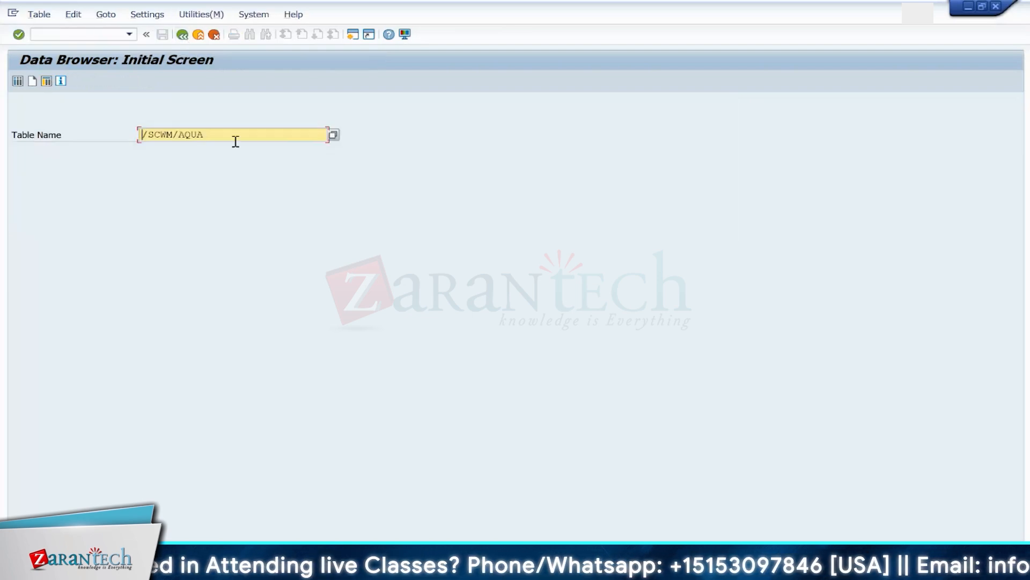
left_click(231, 135)
key("BackSpace")
key("BackSpace")
key("BackSpace")
key("BackSpace")
type("TCAT")
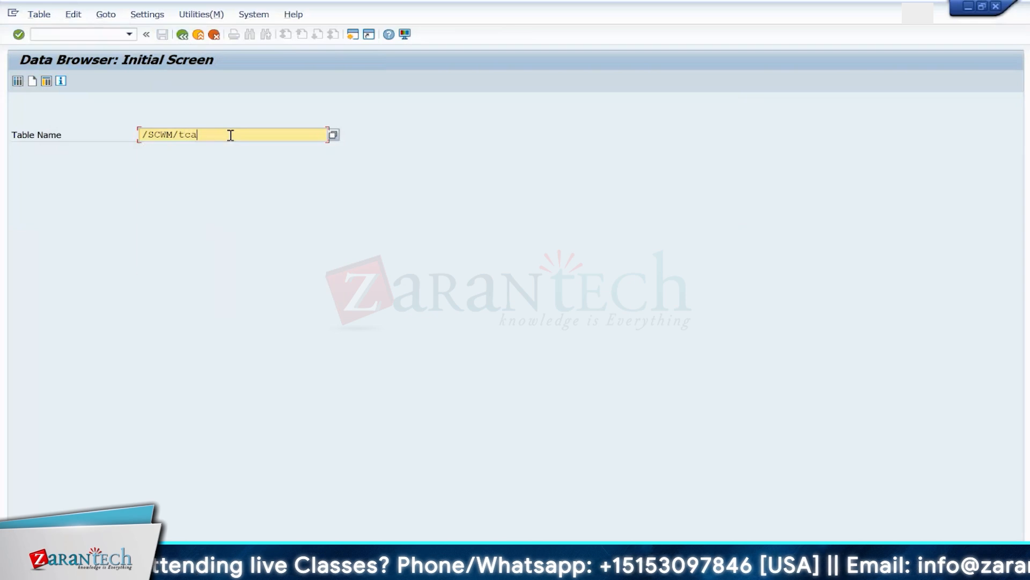
key("Return")
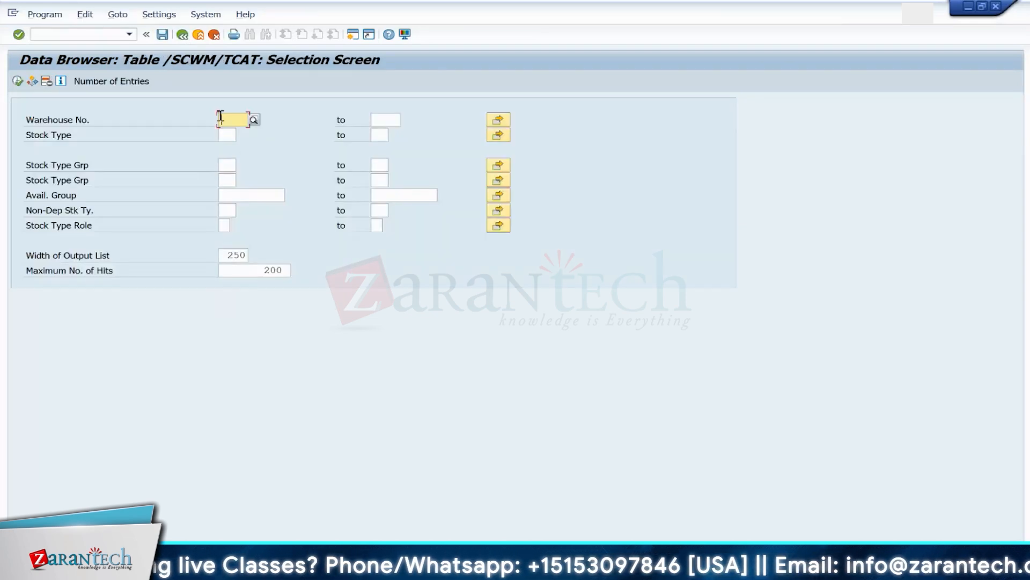
Step: List the /SCWM/TCAT entries for warehouse 1710 with availability group 001
left_click(220, 117)
left_click(228, 137)
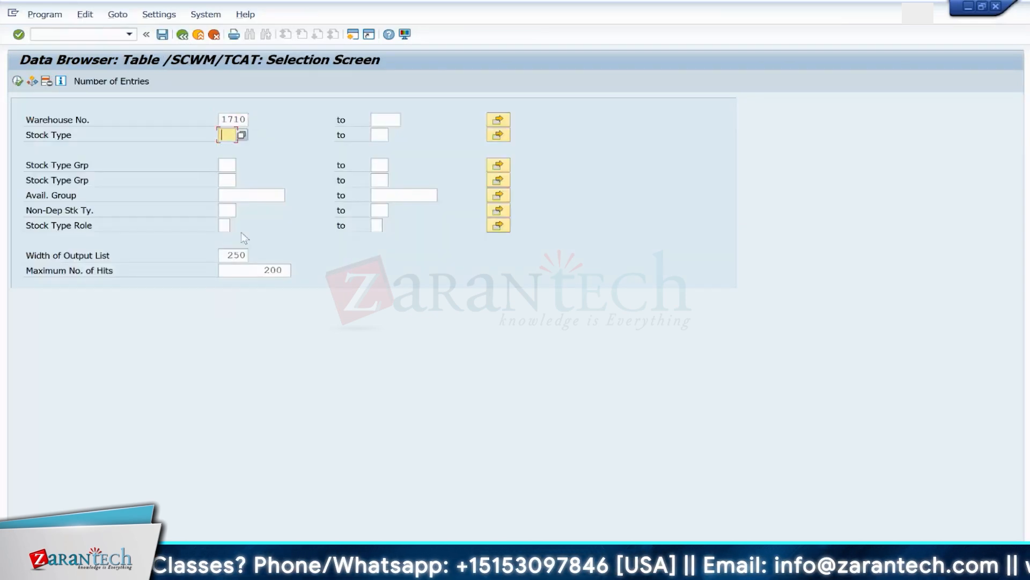
left_click(229, 193)
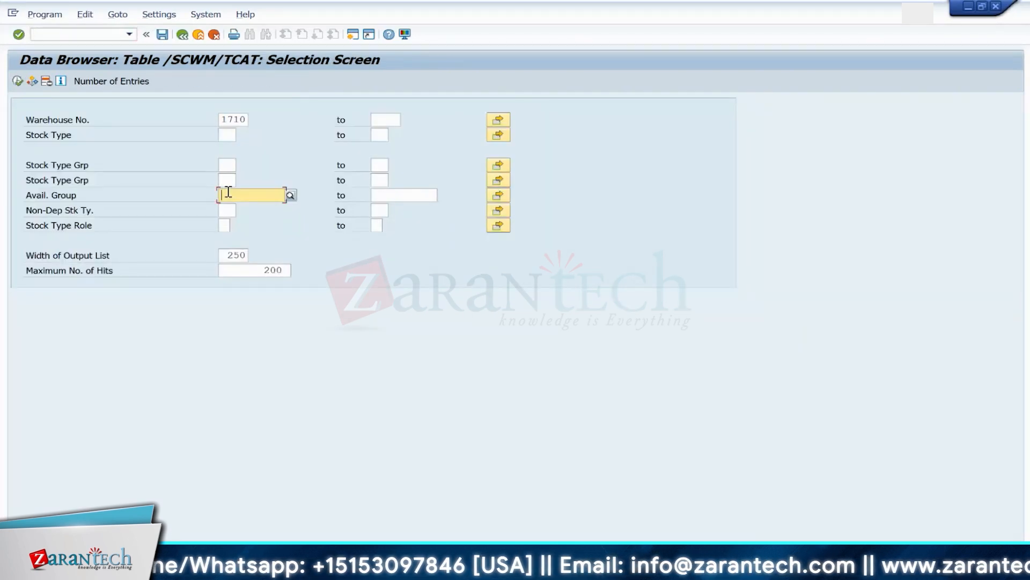
type("001")
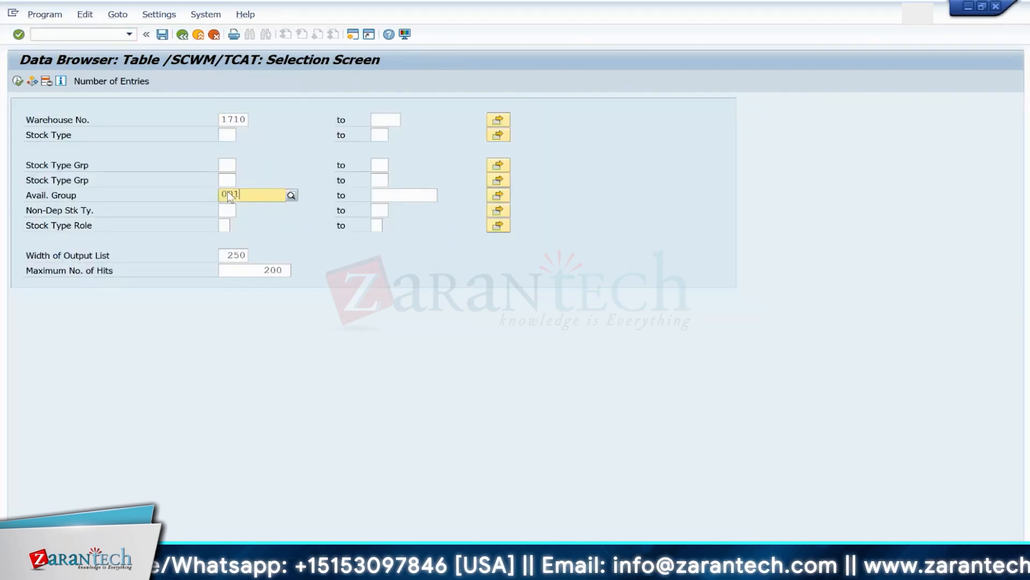
left_click(17, 82)
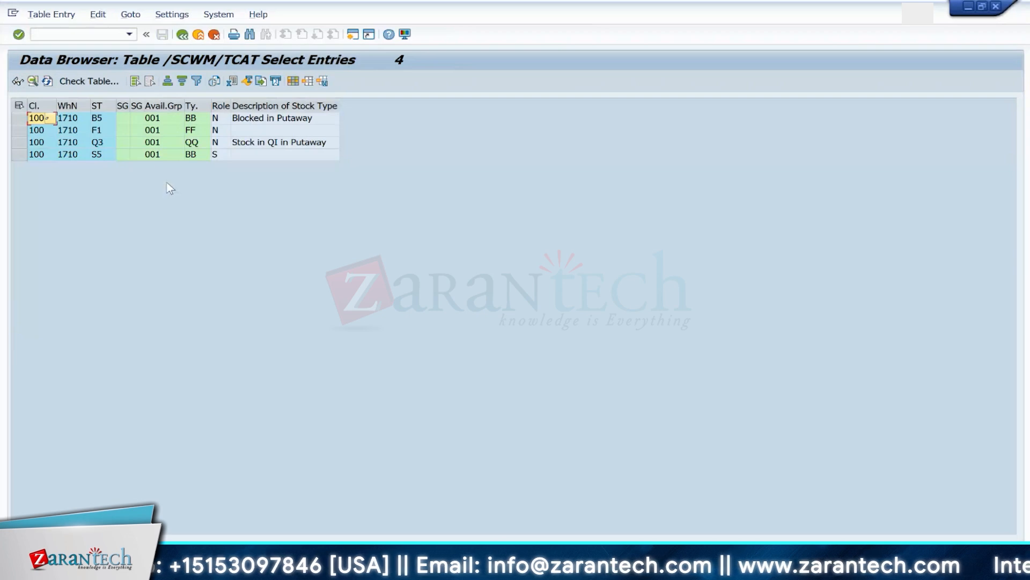
Step: Check the non-dependent stock type and role of stock type F1, and return to the table name entry
left_click(110, 135)
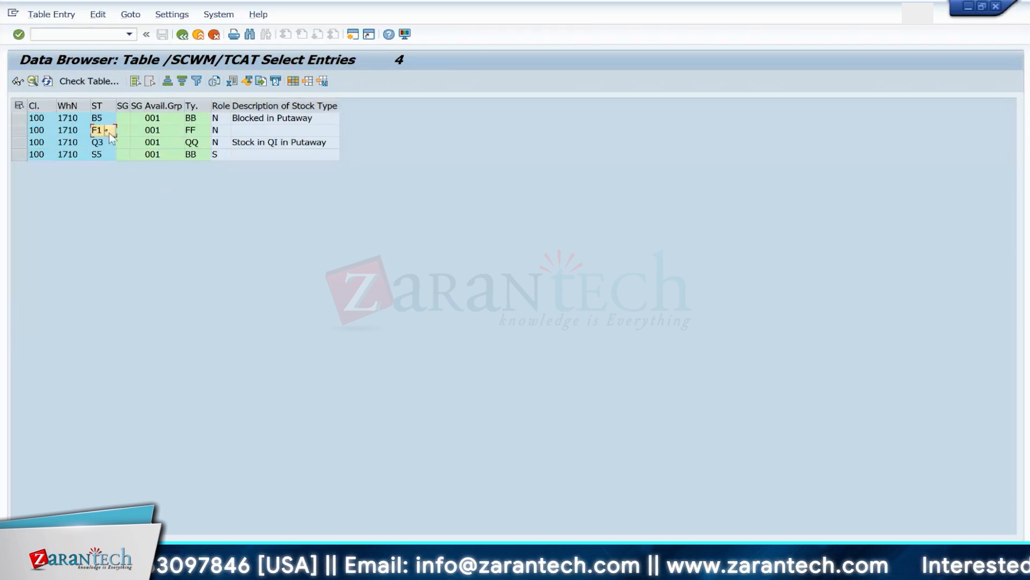
left_click(208, 135)
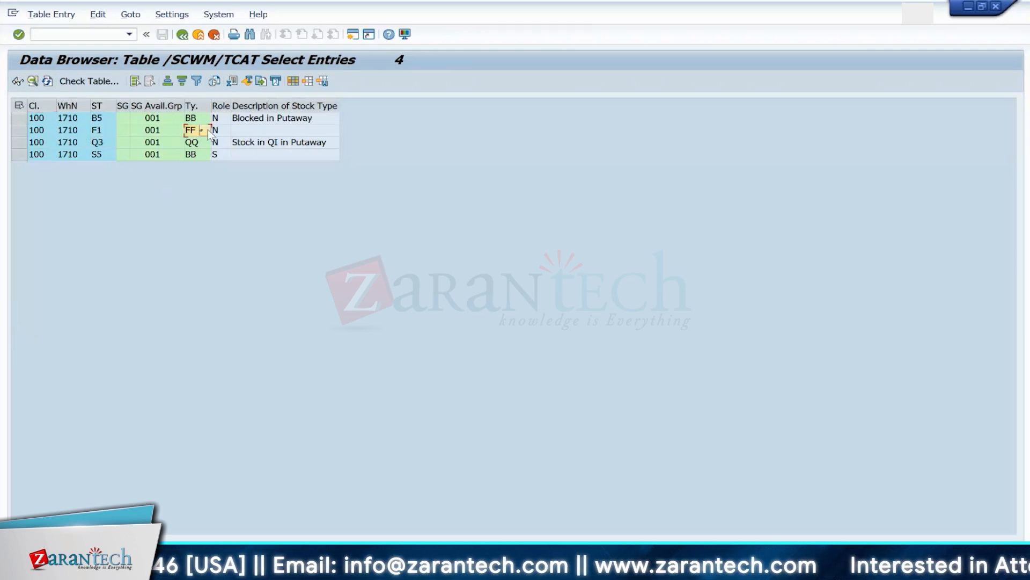
left_click(218, 132)
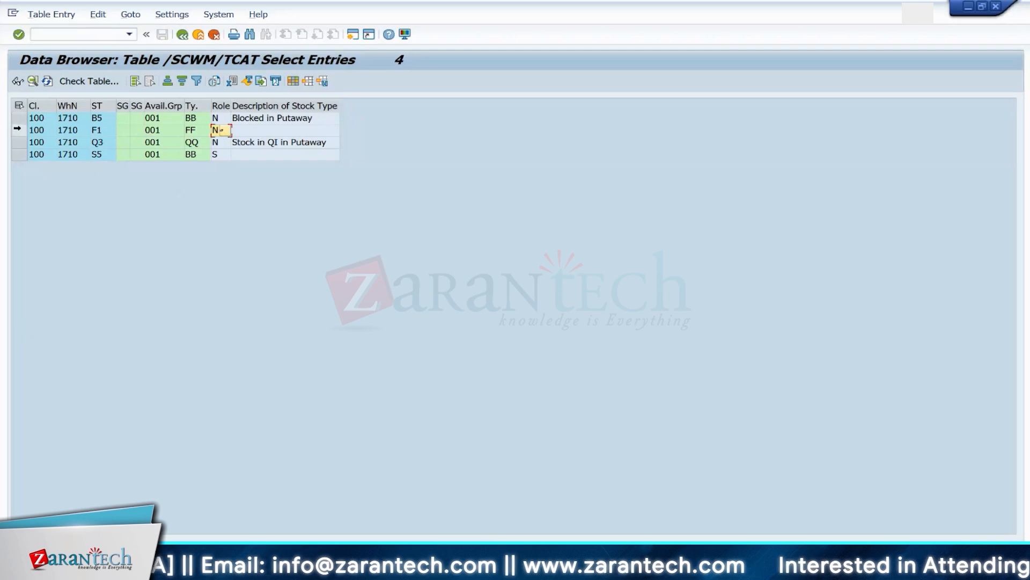
left_click(18, 130)
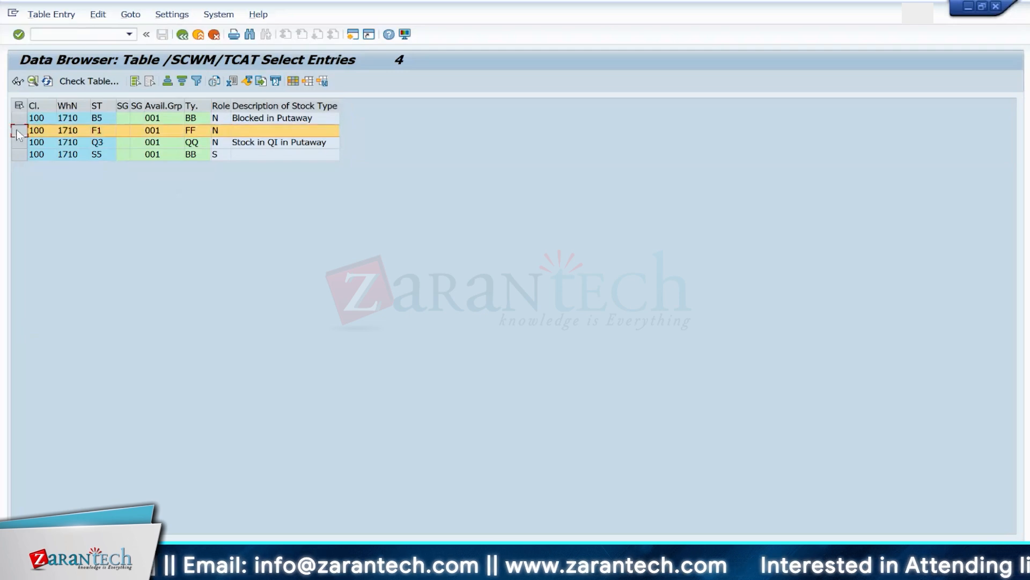
left_click(182, 36)
left_click(183, 36)
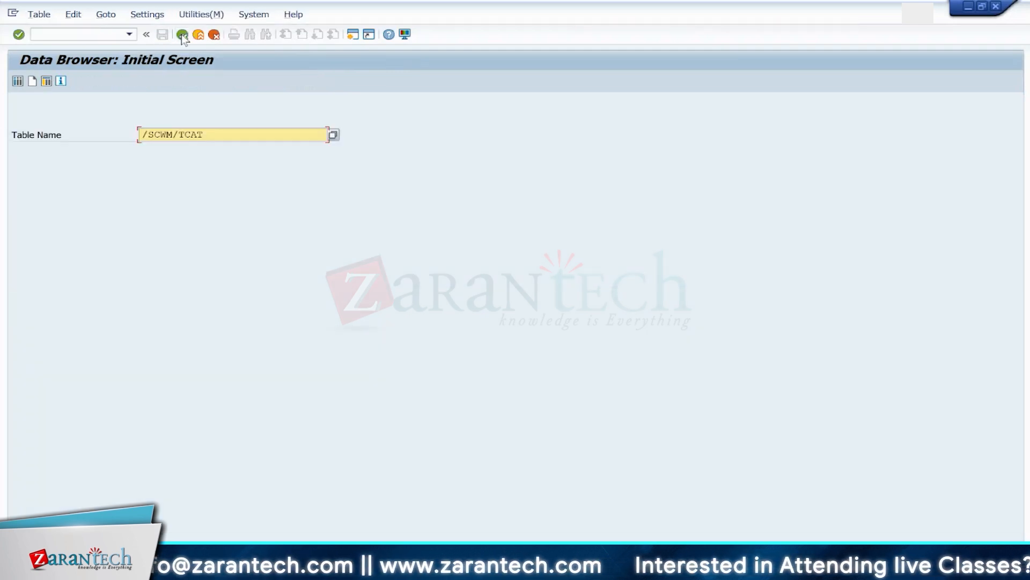
Step: Change the table name back to /SCWM/AQUA and open its selection screen
left_click(218, 134)
key("BackSpace")
key("BackSpace")
key("BackSpace")
key("BackSpace")
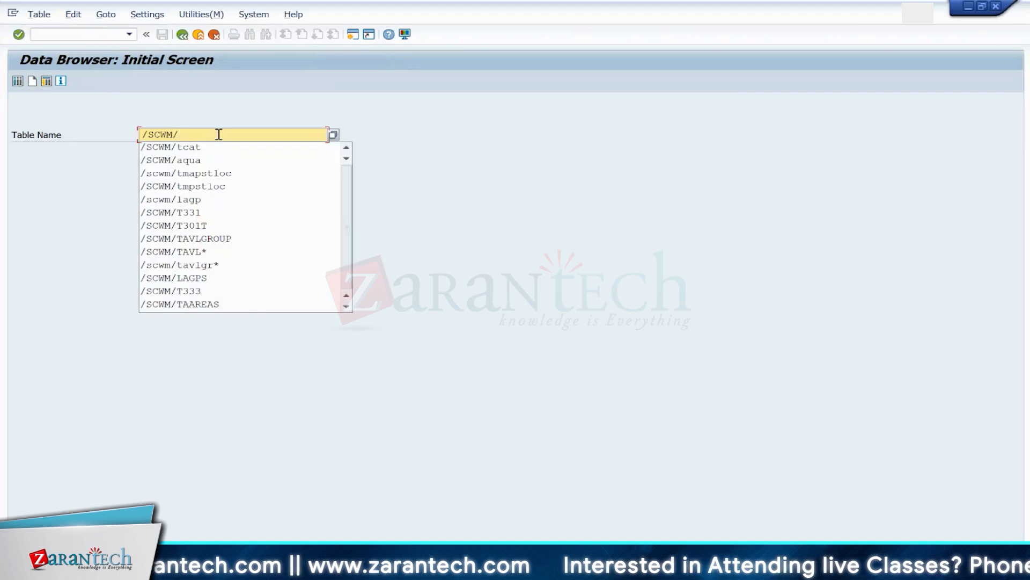
type("aqua")
key("Return")
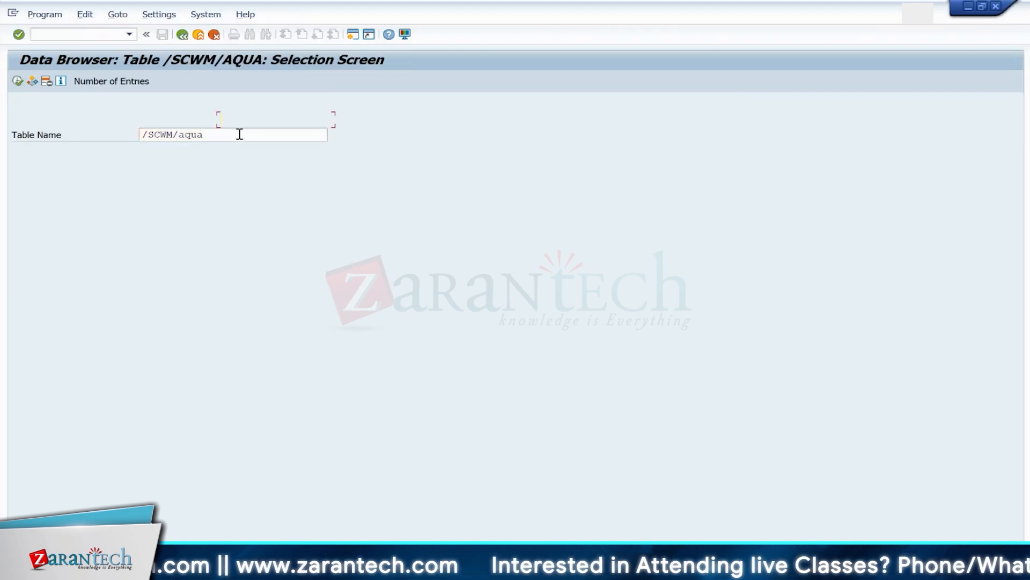
Step: Review the fields available for selection in /SCWM/AQUA and include all of them as selection criteria
left_click(234, 164)
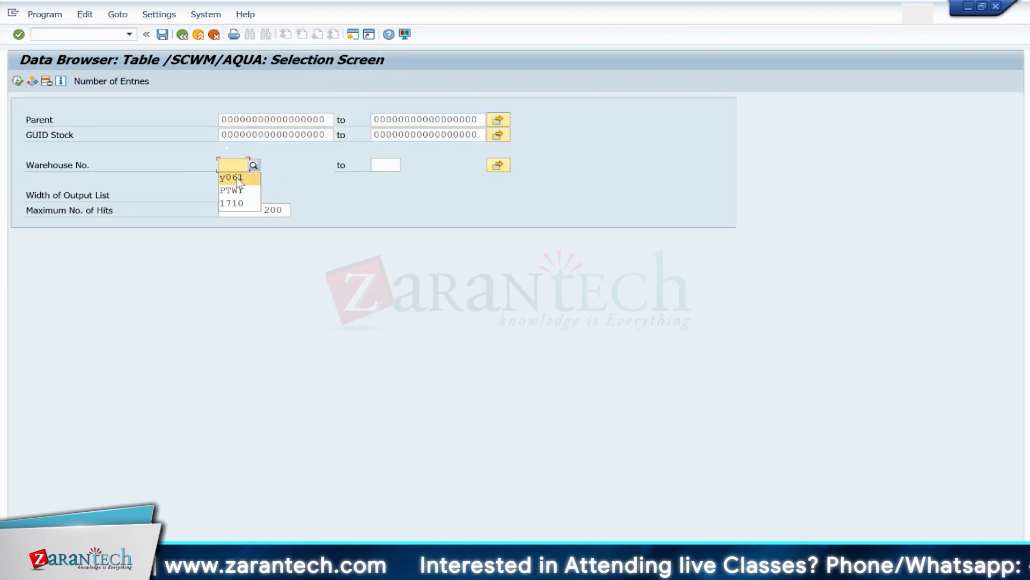
left_click(232, 203)
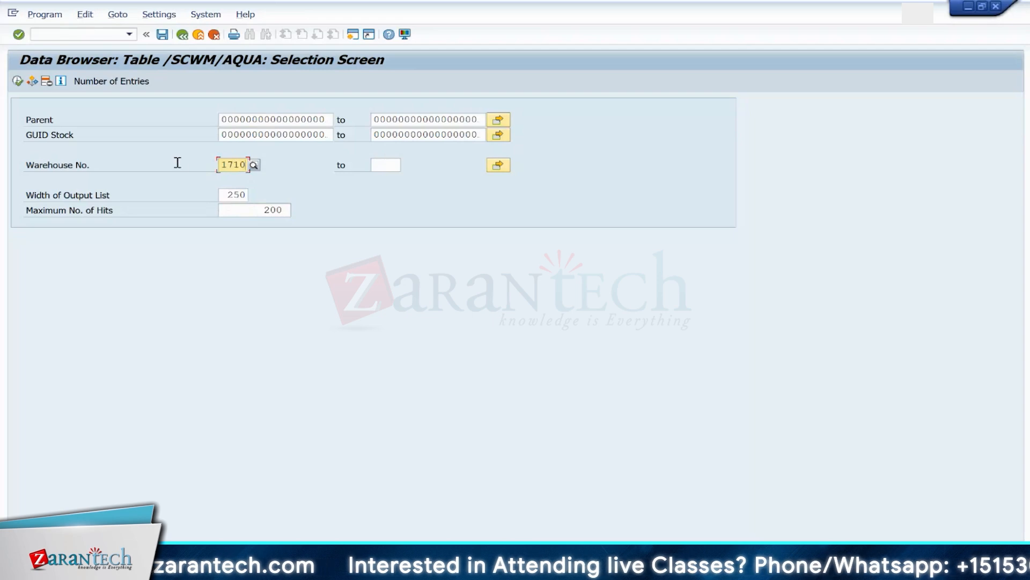
left_click(159, 14)
left_click(168, 60)
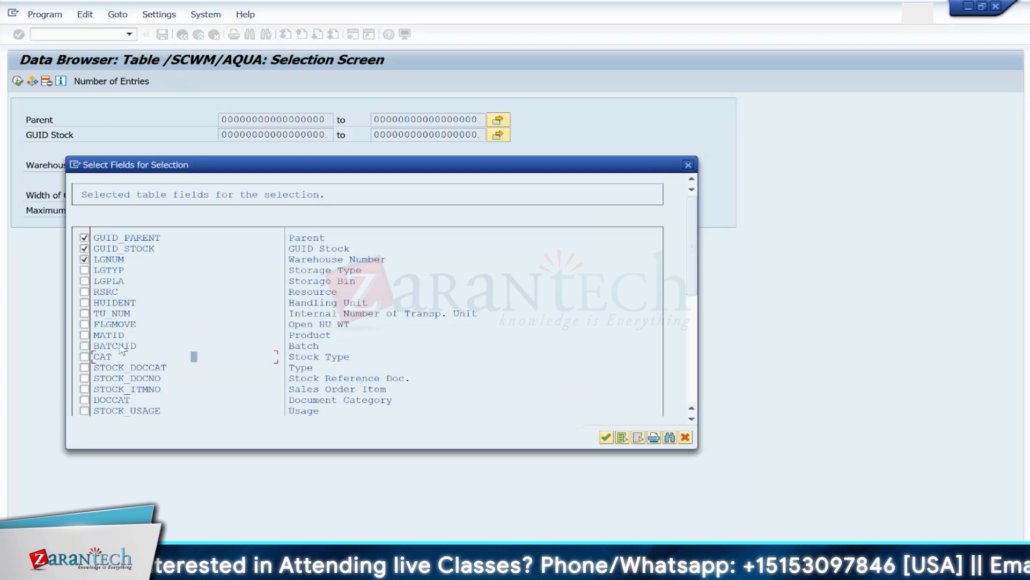
left_click(84, 357)
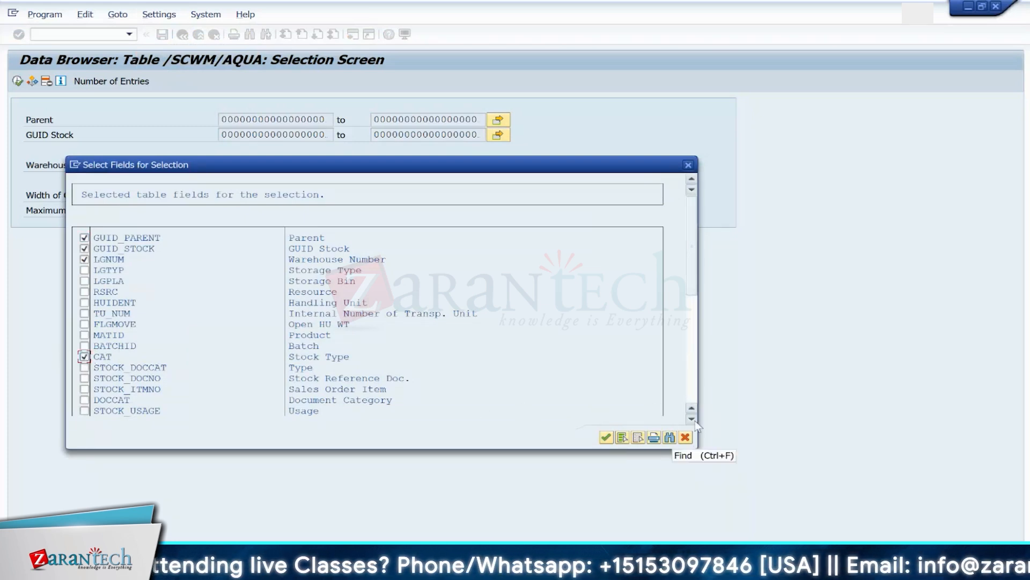
scroll(695, 420, "down", 3)
scroll(696, 423, "down", 7)
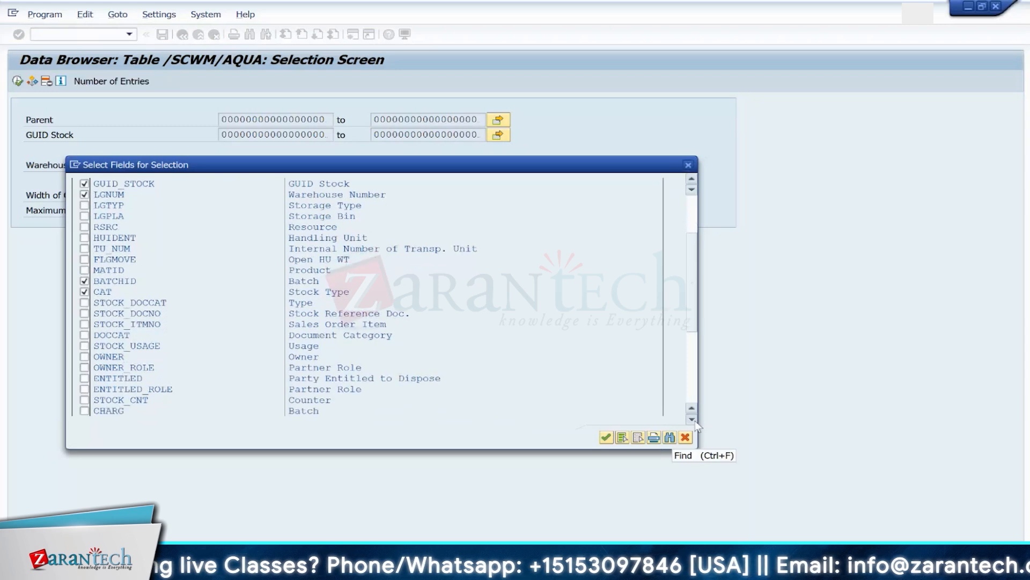
scroll(695, 420, "down", 6)
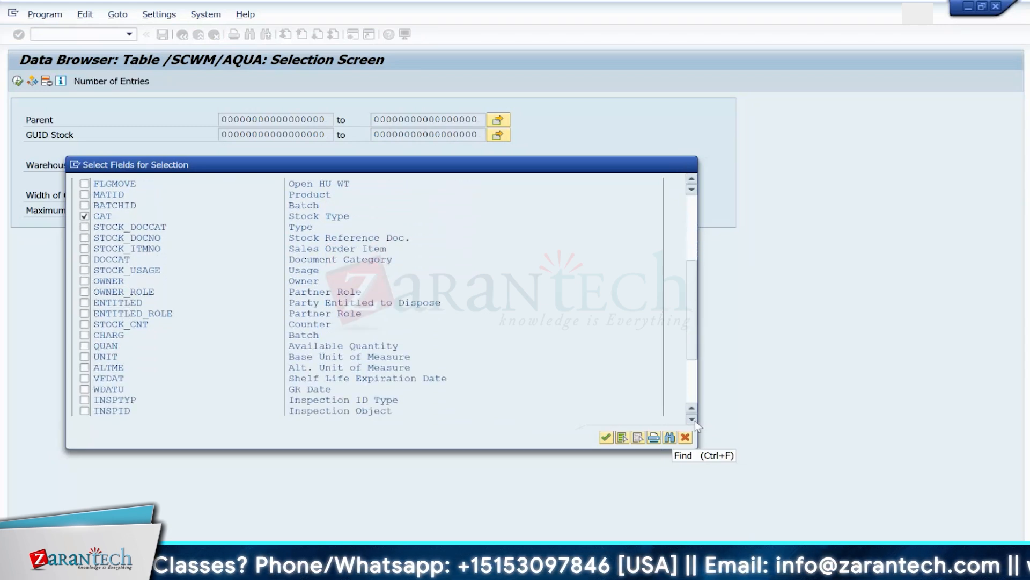
scroll(695, 420, "down", 6)
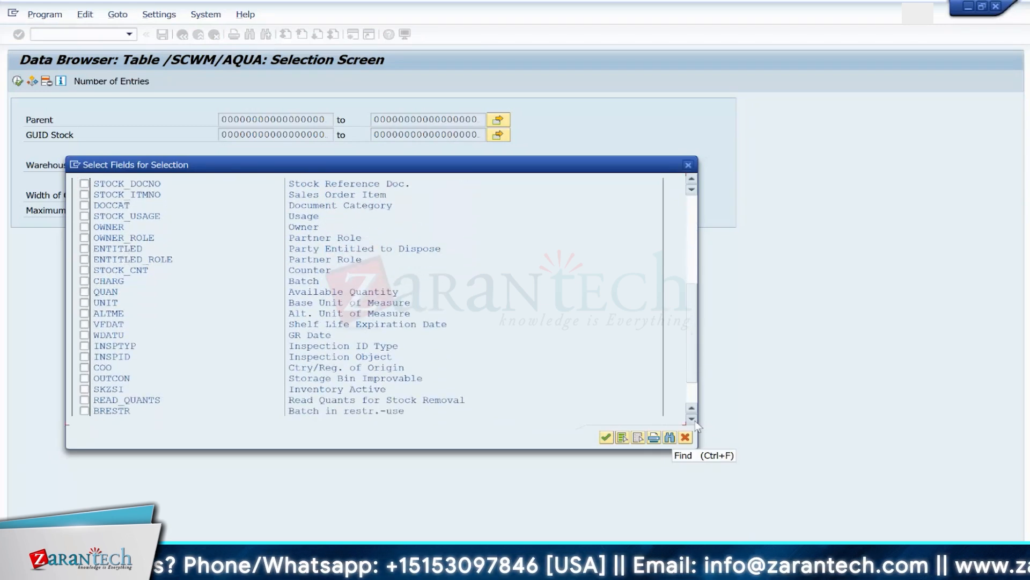
scroll(695, 424, "down", 2)
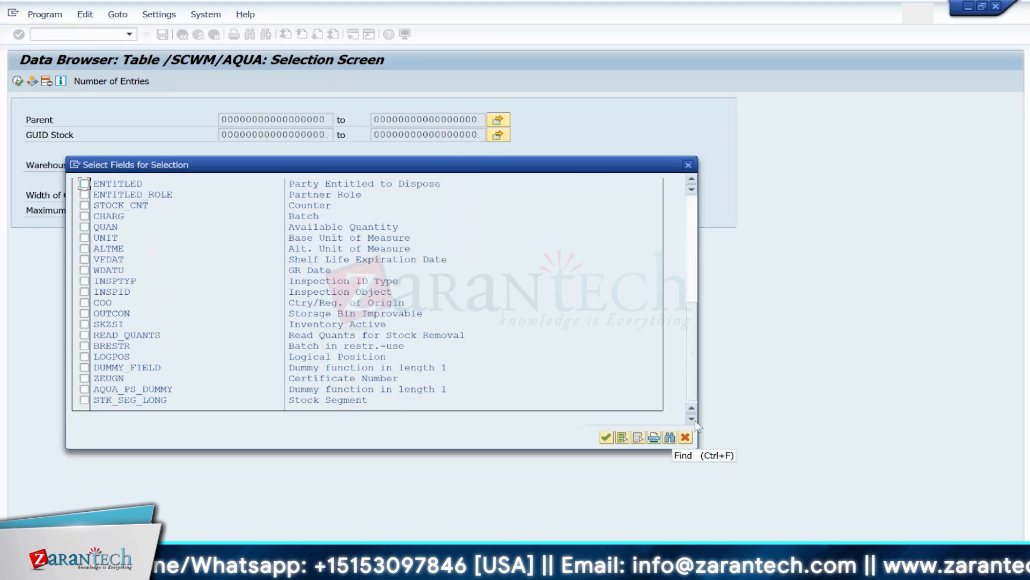
left_click(622, 437)
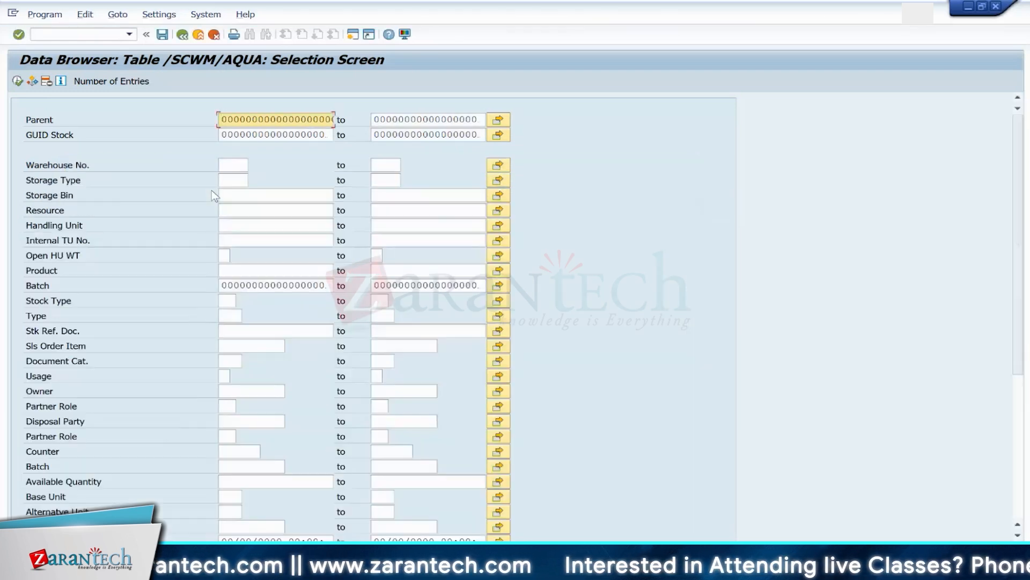
Step: Restrict the selection to warehouse 1710 and product EWMS4-503, copying the product from the production material request's cross-order component item
left_click(233, 165)
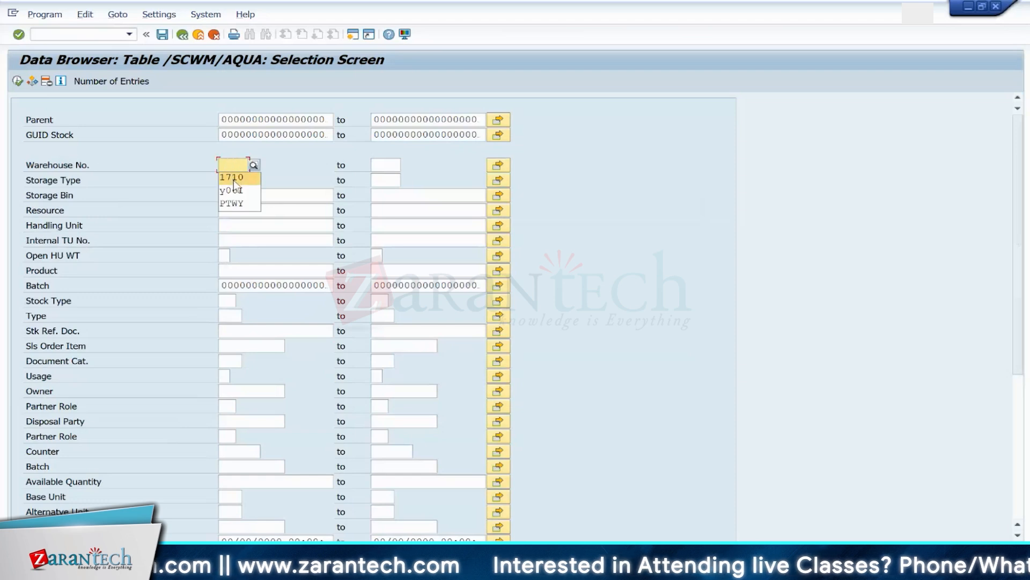
left_click(234, 178)
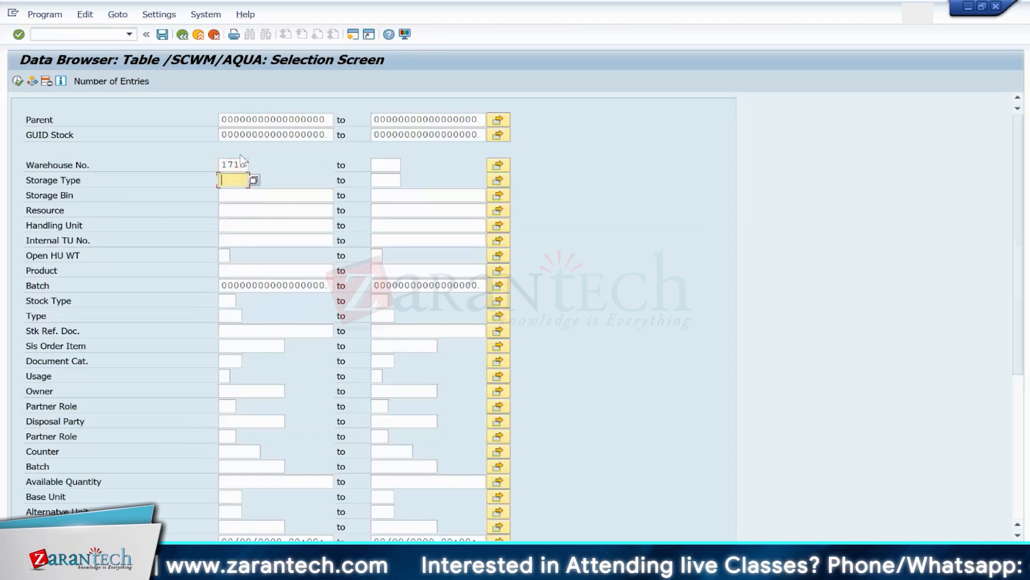
left_click(237, 271)
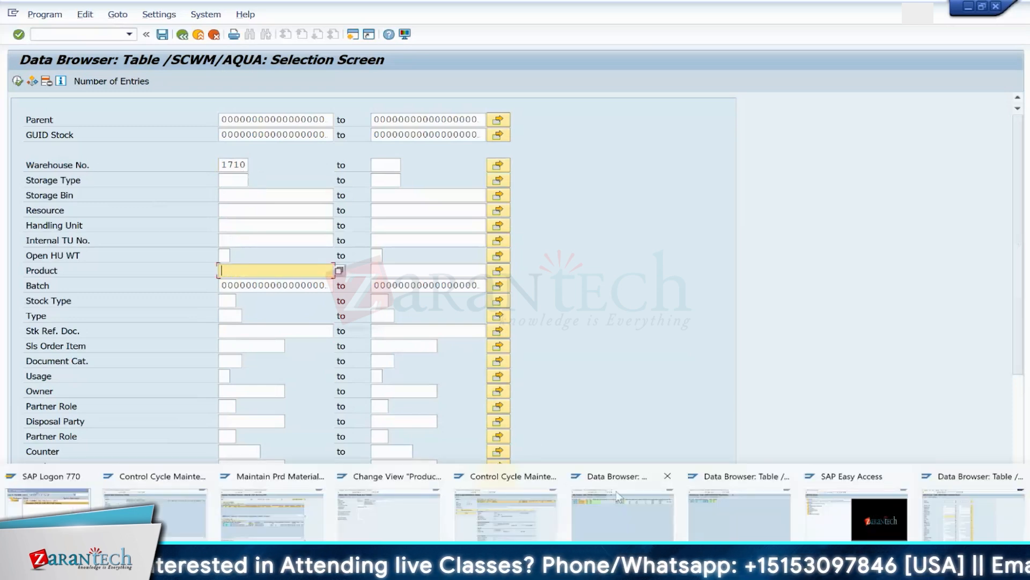
left_click(306, 505)
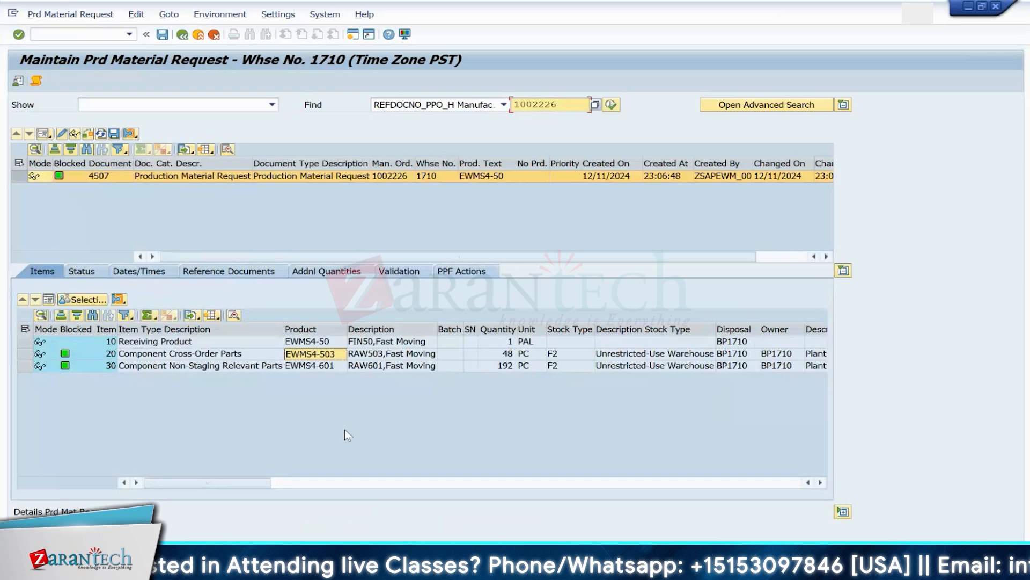
left_click(331, 355)
key("alt+Tab")
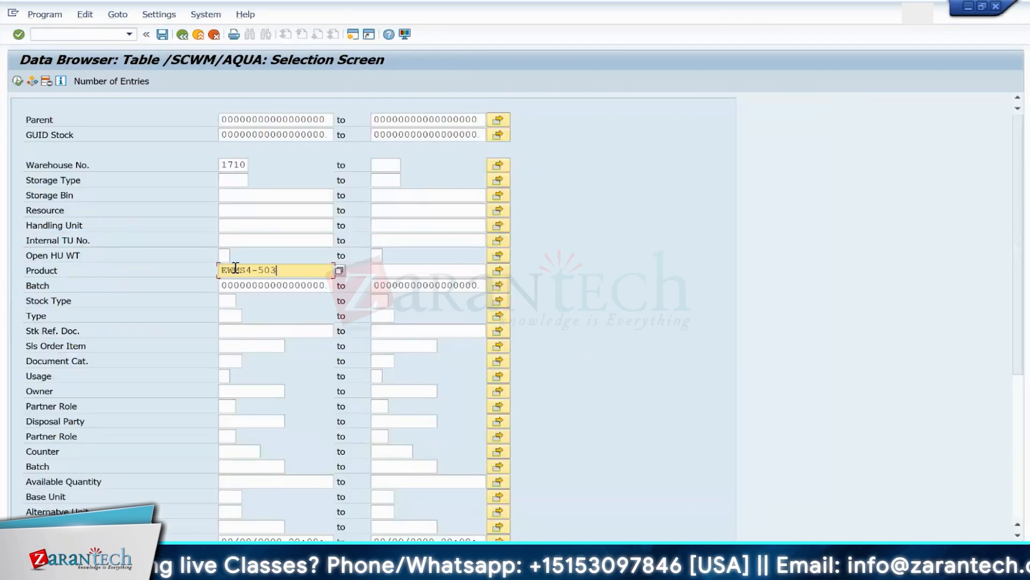
Step: Set the Type criterion to F1 and confirm the selection entries
left_click(228, 313)
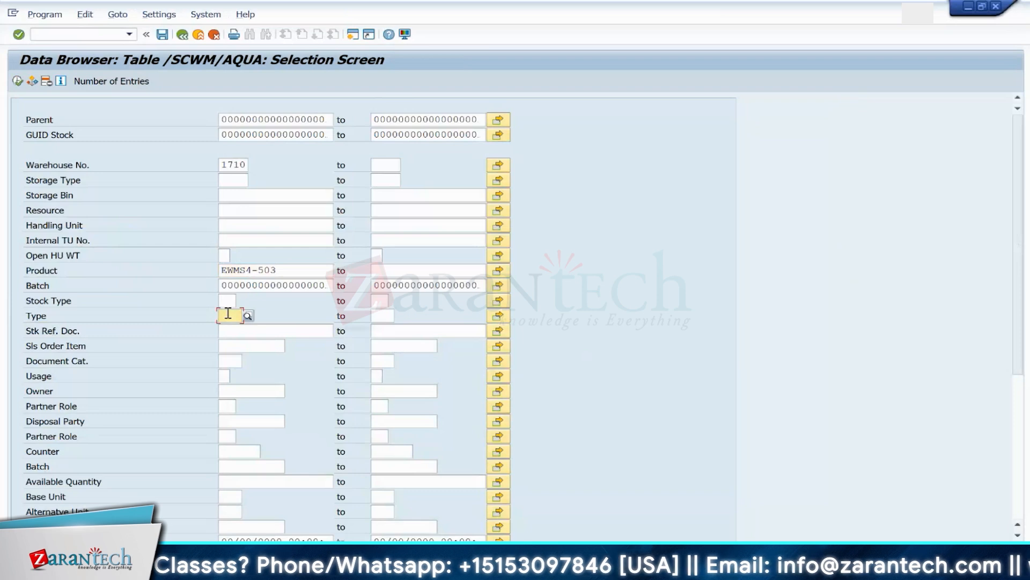
type("f1")
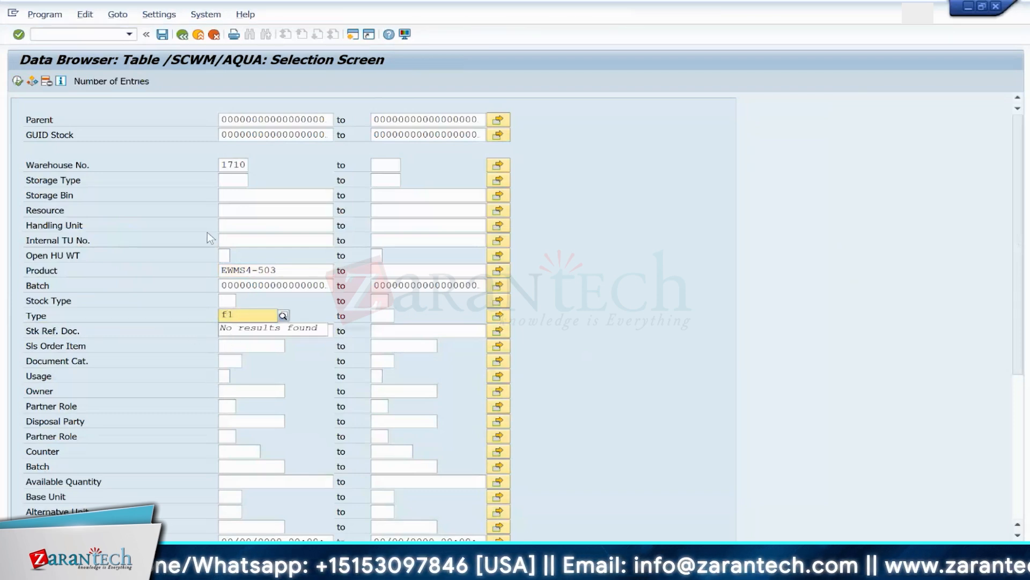
key("BackSpace")
key("BackSpace")
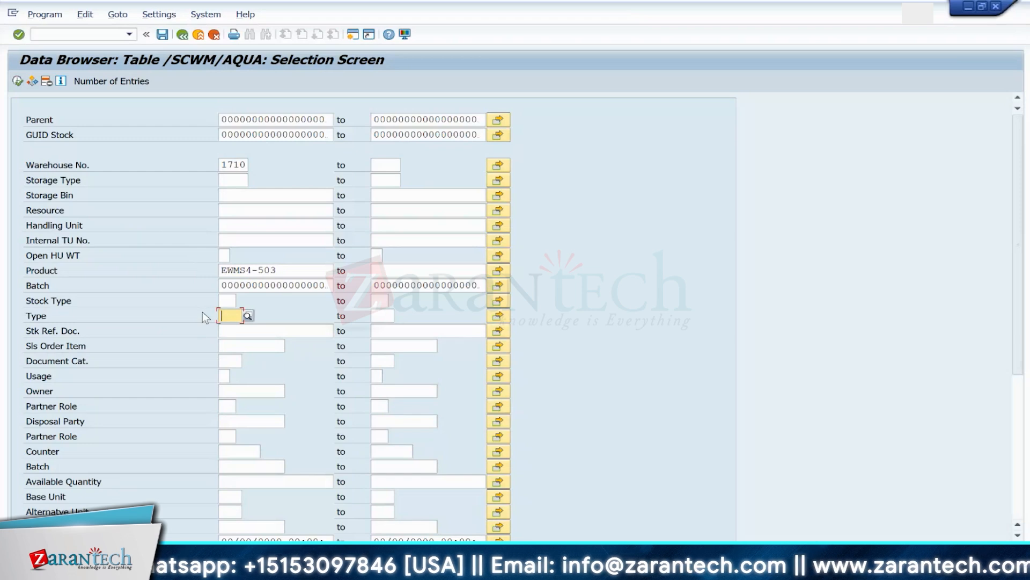
type("F1")
key("Return")
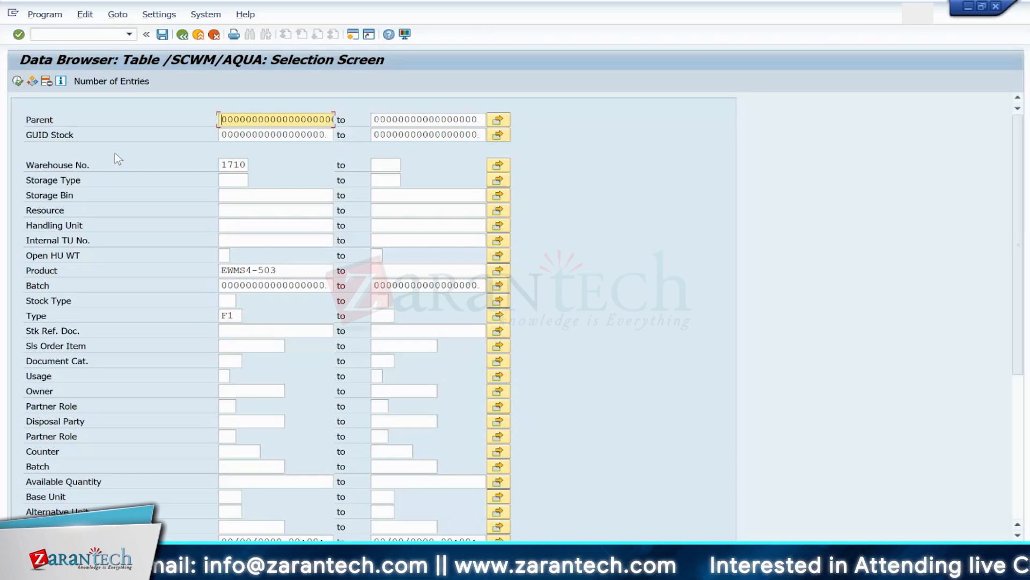
Step: Leave the /SCWM/AQUA selection screen and open the posting change transaction with /N/SCWM/POST
left_click(83, 34)
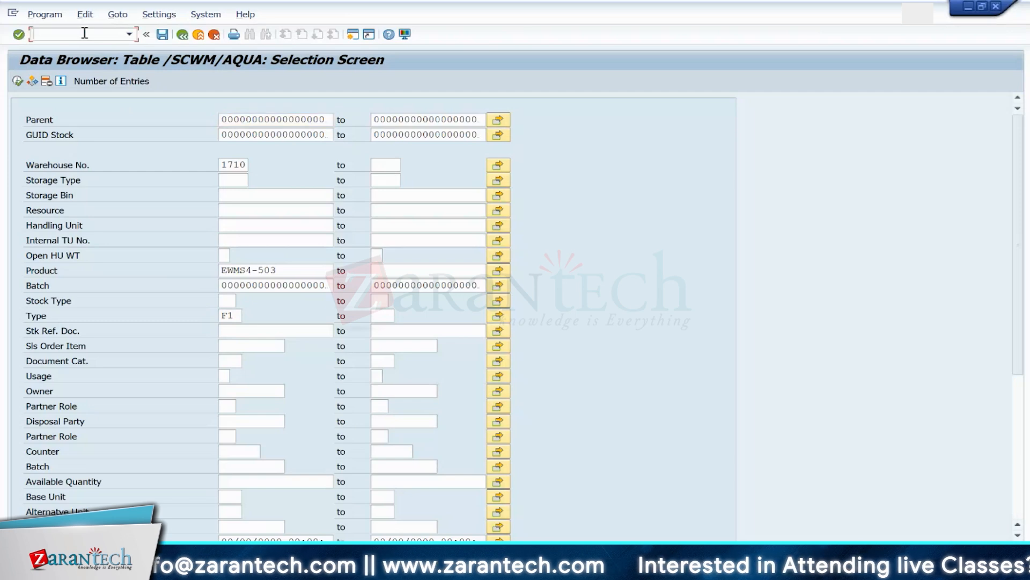
type("/N/SCWM")
key("BackSpace")
key("BackSpace")
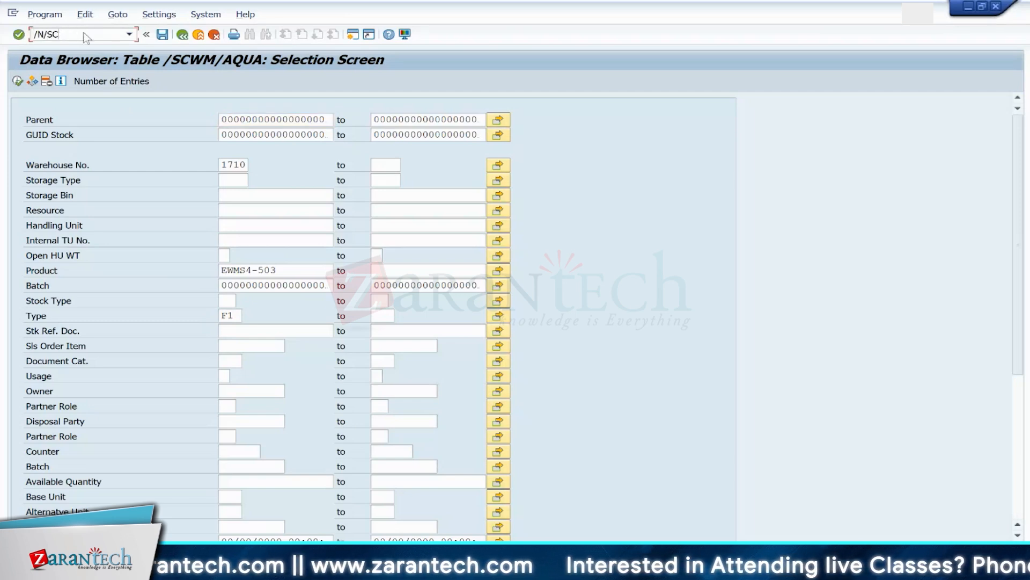
type("WM/")
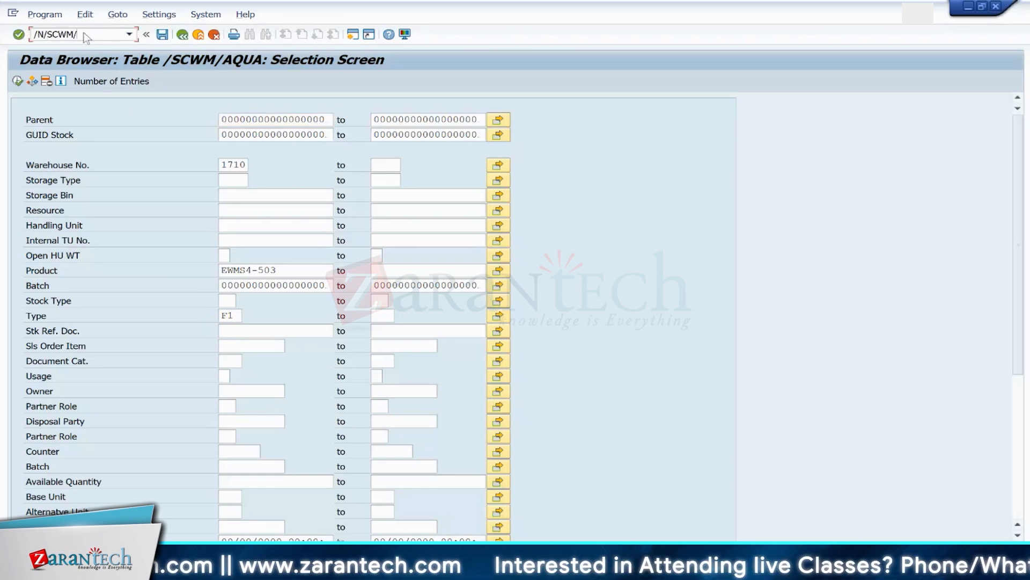
type("POST")
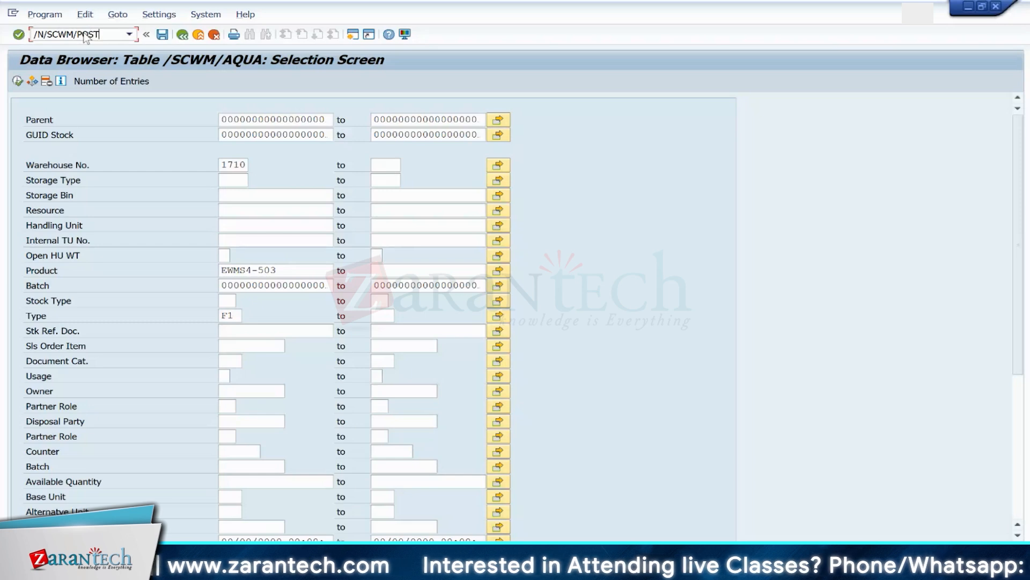
key("Return")
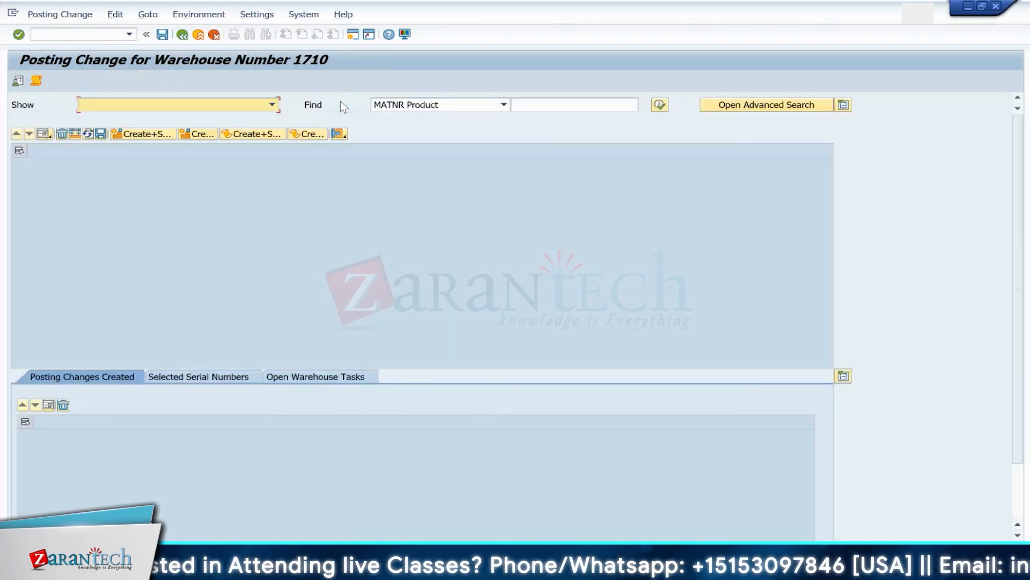
Step: Search the warehouse 1710 posting change stock by product EWMS4-503
left_click(537, 104)
type("EWMS4-503")
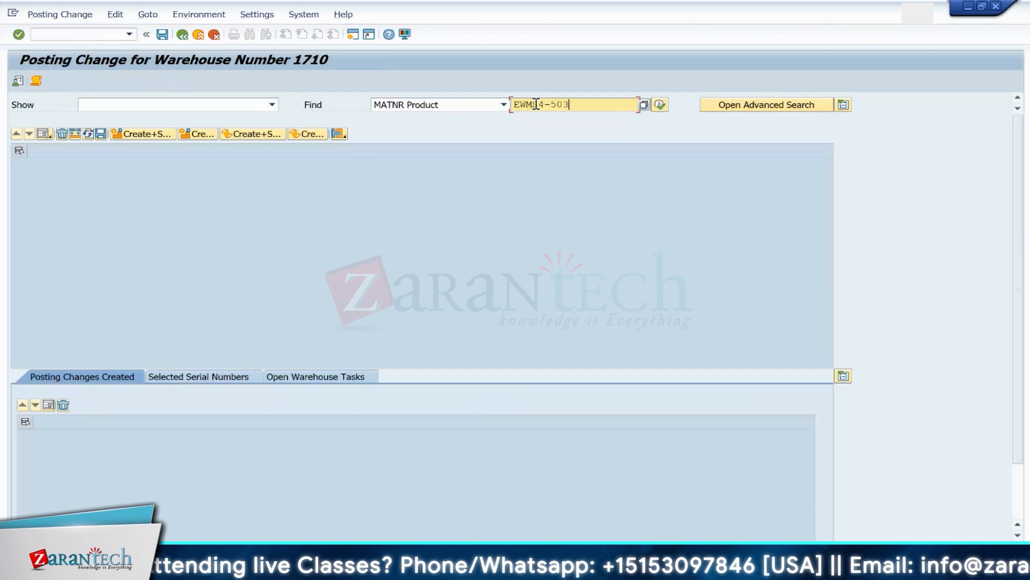
left_click(660, 104)
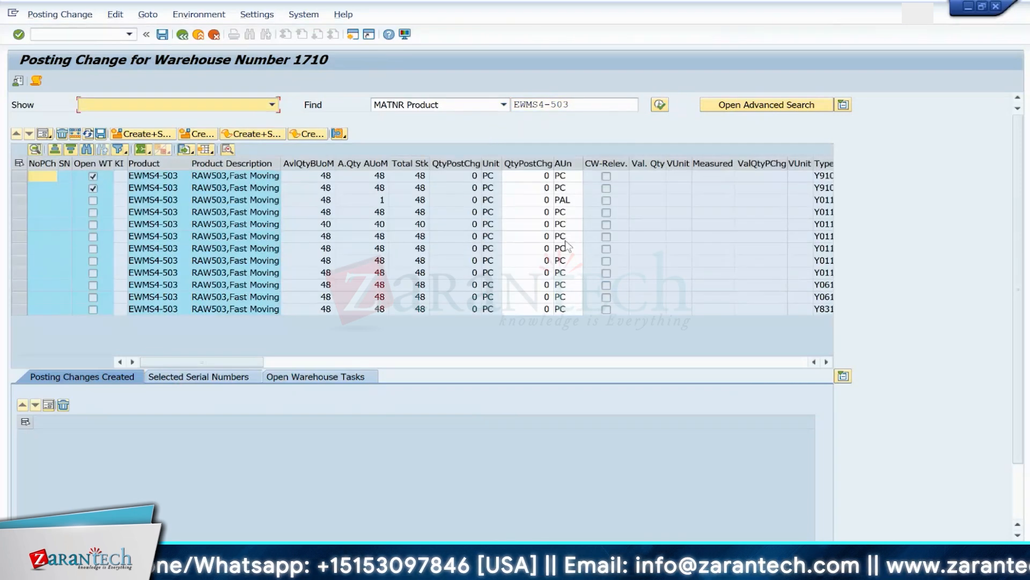
Step: Examine the storage type, section and source bin of each EWMS4-503 stock line
left_click(562, 176)
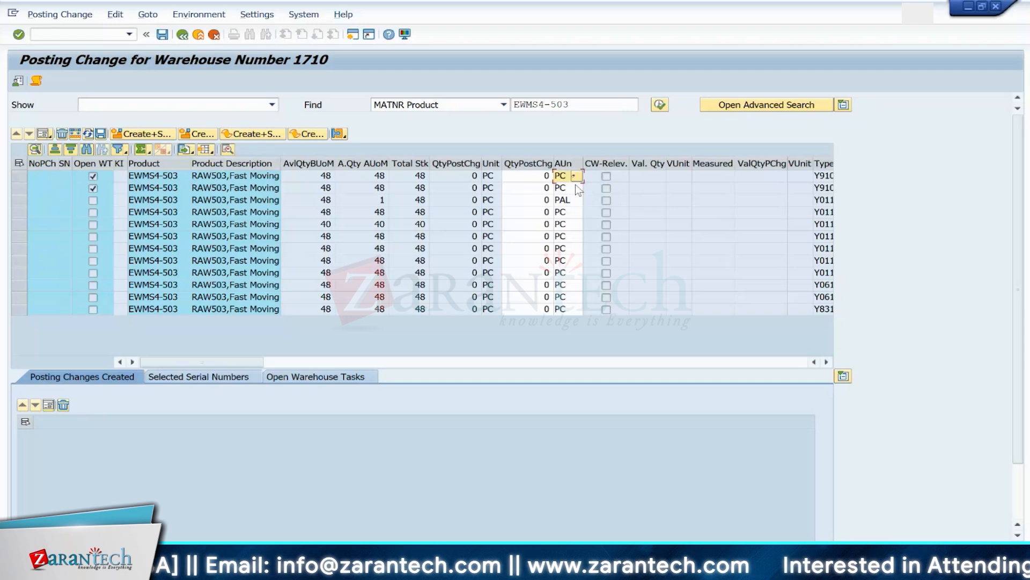
key("Right")
key("Right")
key("Right")
key("Right")
key("Right")
key("Right")
key("Right")
key("Right")
key("Right")
key("Right")
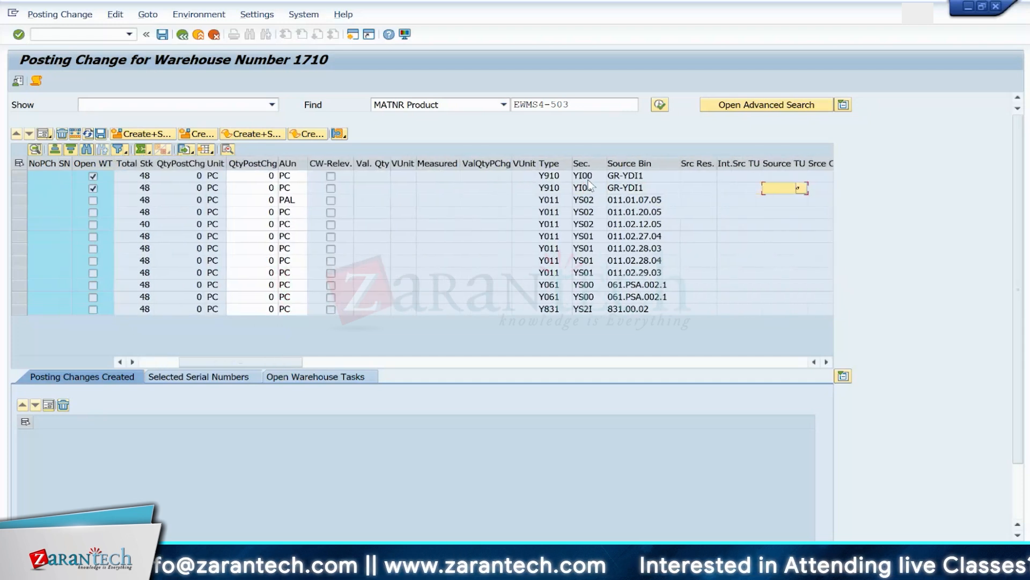
key("Down")
key("Left")
key("Left")
key("Left")
key("Left")
key("Left")
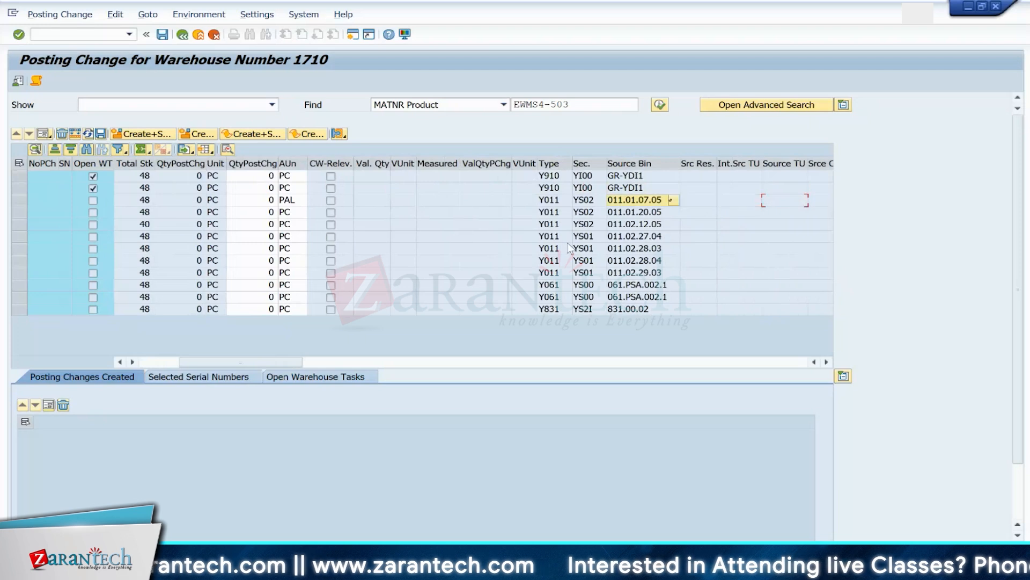
Step: Examine the source handling units, stock types and stock type descriptions of the EWMS4-503 lines
key("Right")
key("Right")
key("Right")
key("Right")
key("Right")
key("Right")
key("Right")
key("Right")
key("Right")
key("Right")
key("Right")
key("Right")
key("Right")
key("Right")
key("Right")
key("Right")
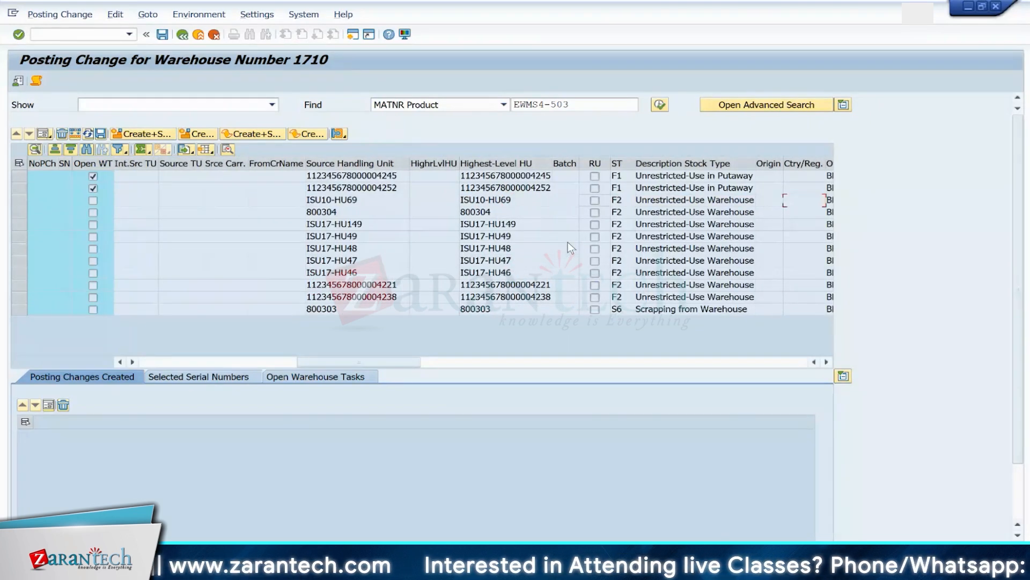
Step: Go back to the start of the second stock line and review its product and available quantity
key("Up")
key("Left")
key("Left")
key("Left")
key("Left")
key("Left")
key("Left")
key("Left")
key("Left")
key("Left")
key("Left")
key("Left")
key("Left")
key("Left")
key("Left")
key("Left")
key("Left")
key("Left")
key("Left")
key("Left")
key("Left")
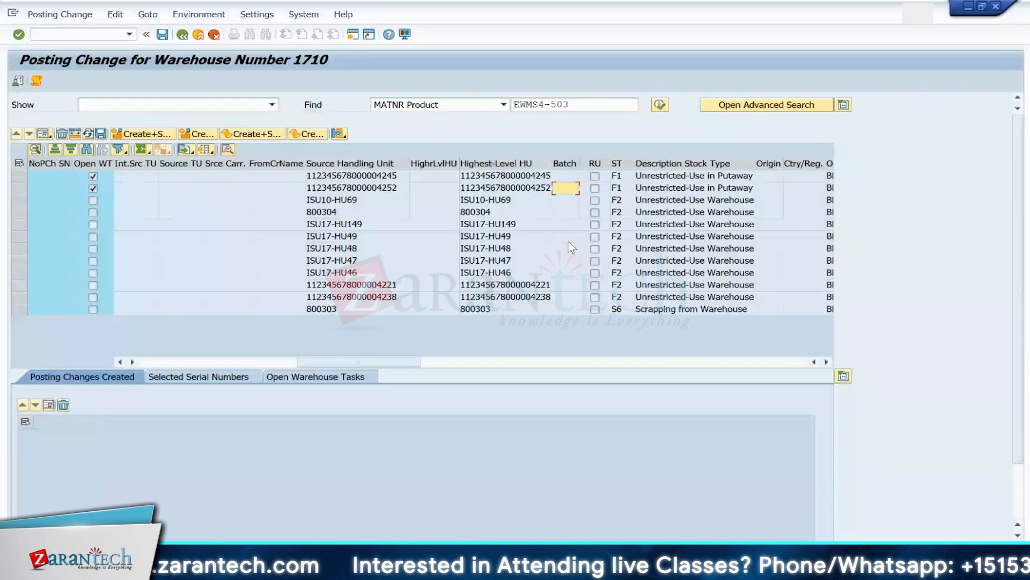
key("Left")
key("Left")
key("Left")
key("Left")
key("Left")
key("Left")
key("Left")
key("Left")
key("Left")
key("Right")
key("Right")
key("Right")
key("Right")
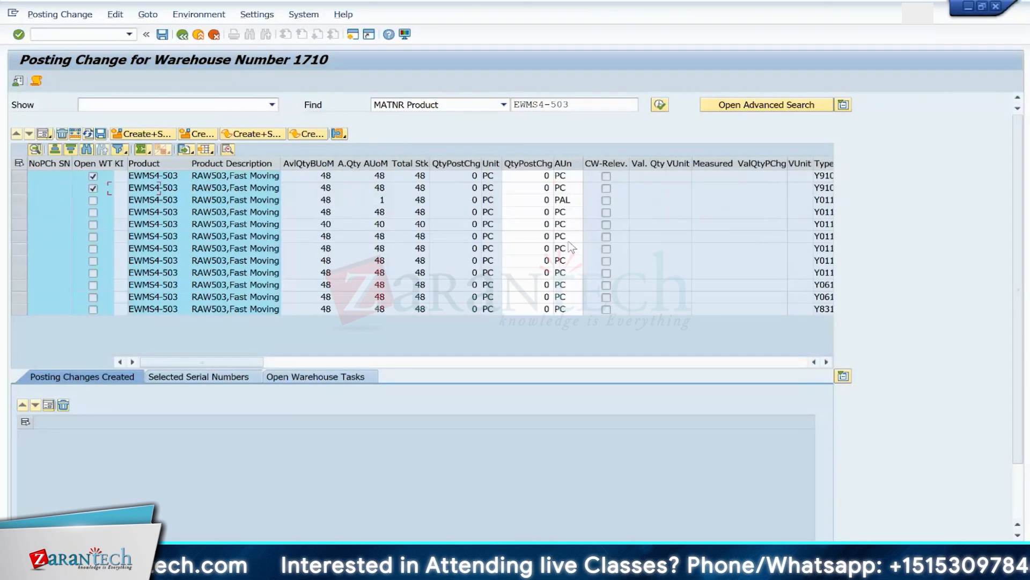
key("Right")
key("Right")
key("Right")
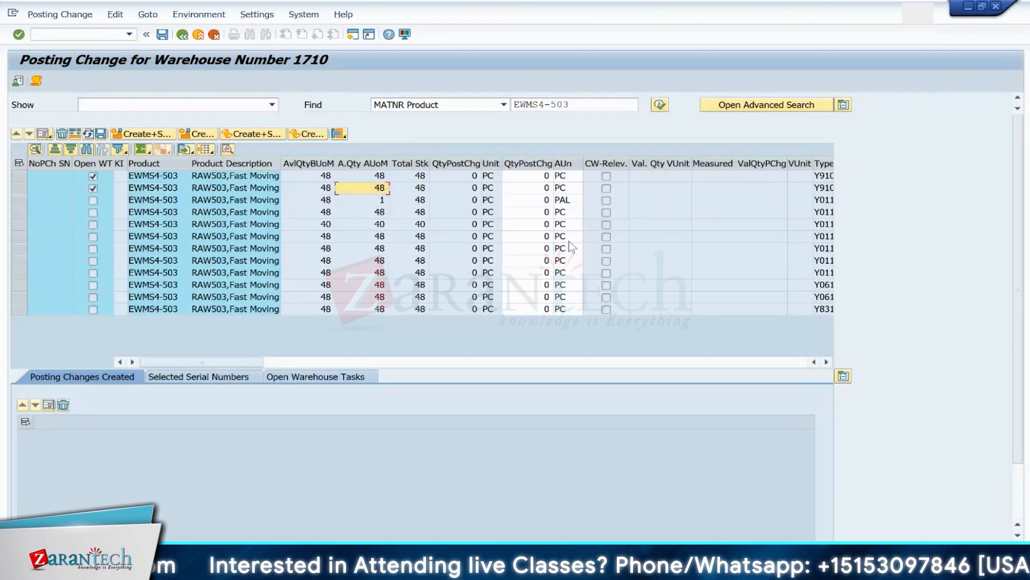
key("Left")
key("Left")
key("Left")
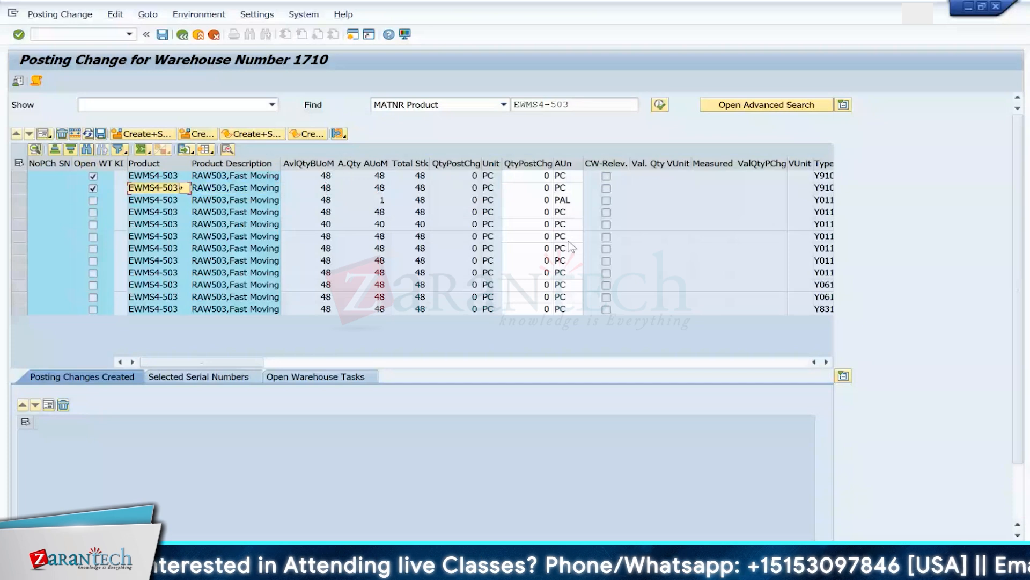
Step: Review the stock lines from quantities through source bins to source and highest-level handling units
key("Right")
key("Right")
key("Right")
key("Right")
key("Right")
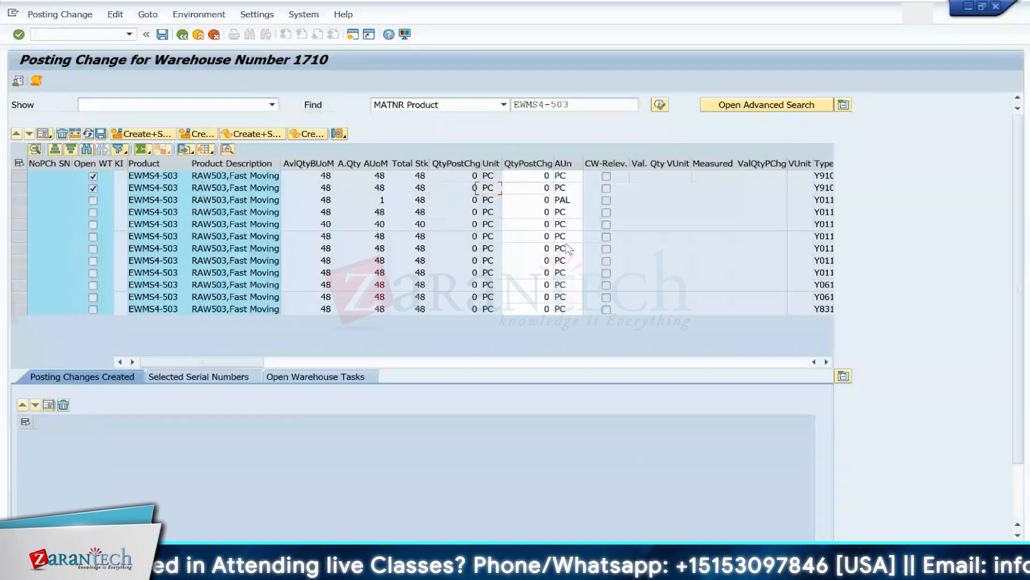
key("Right")
key("Right")
key("Right")
key("Right")
key("Right")
key("Right")
key("Right")
key("Right")
key("Right")
key("Right")
key("Right")
key("Right")
key("Right")
key("Right")
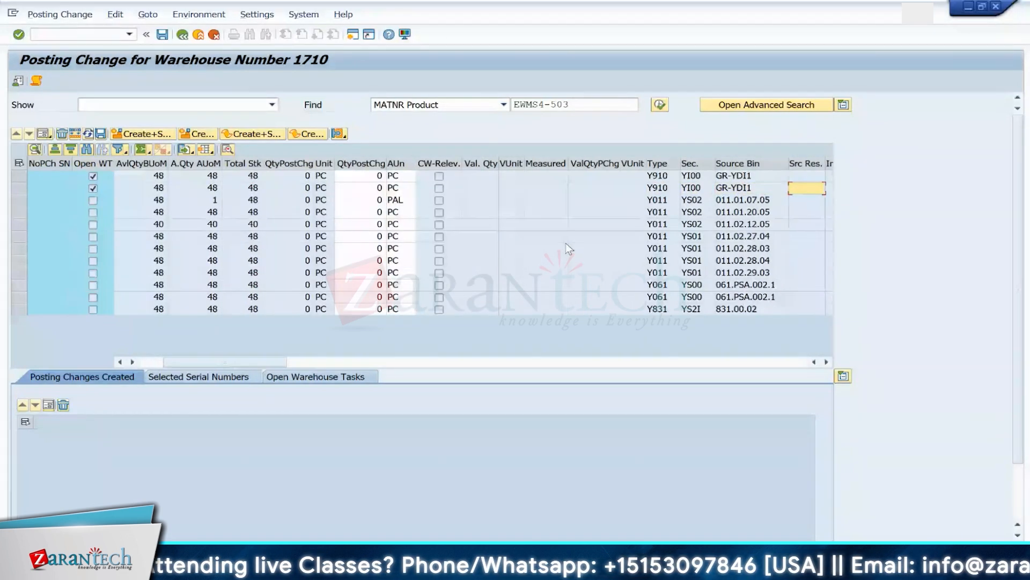
key("Right")
key("Right")
key("Right")
key("Right")
key("Right")
key("Right")
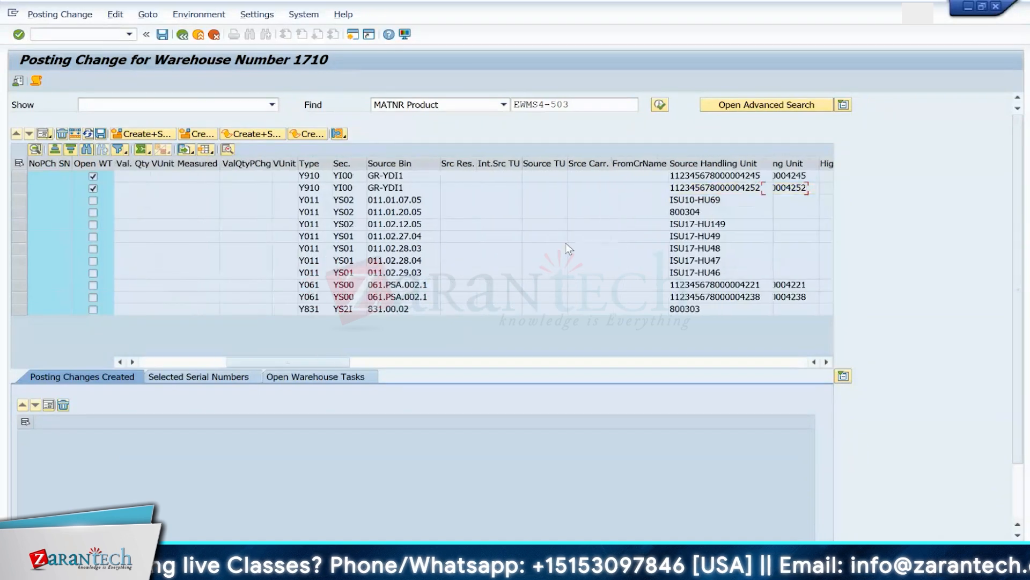
key("Right")
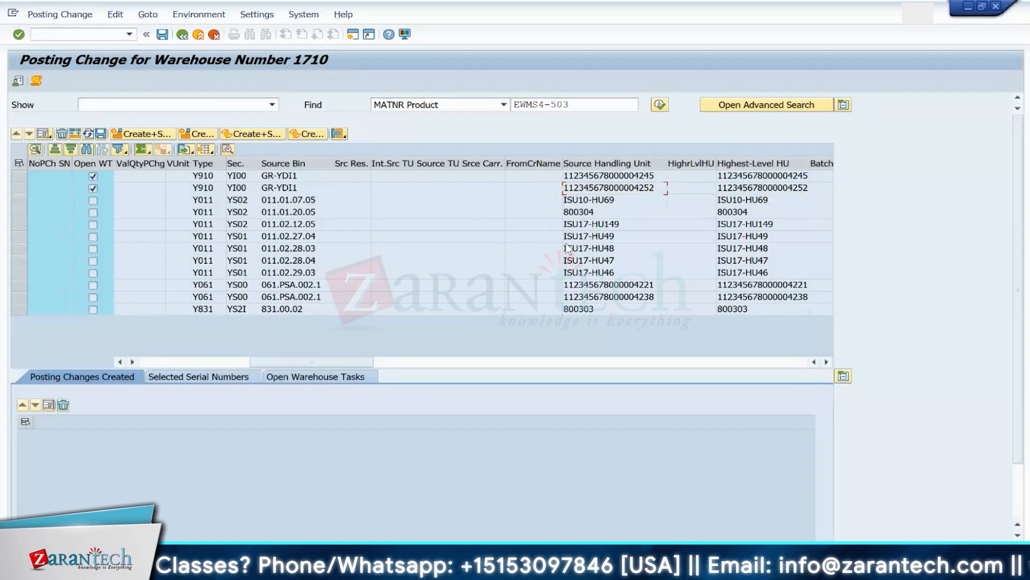
key("Left")
key("Left")
key("Left")
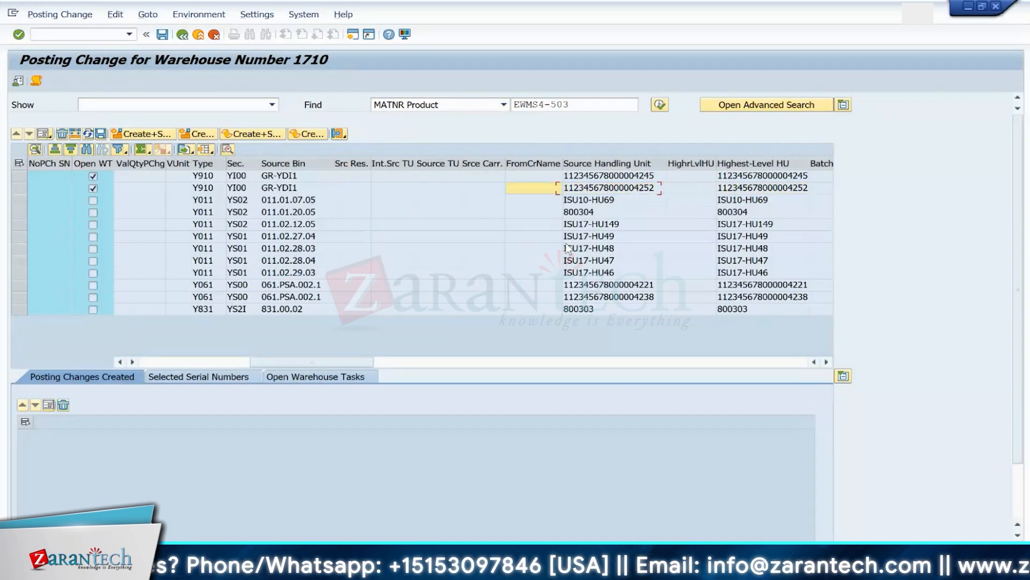
key("Right")
key("Right")
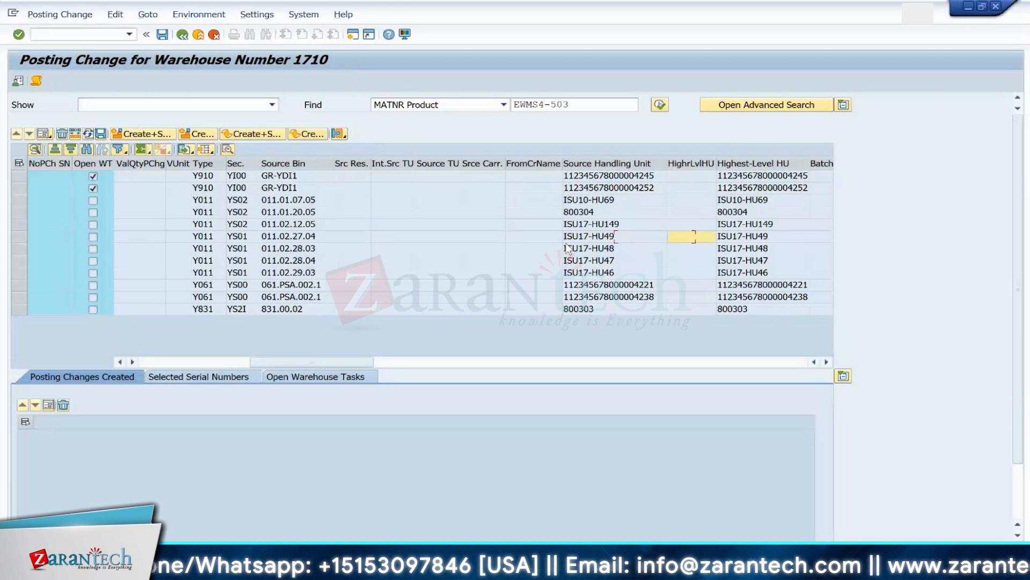
Step: Return along the stock line in bin 011.02.12.05 to check its available quantity and open warehouse task indicator
key("Up")
key("Left")
key("Left")
key("Left")
key("Left")
key("Left")
key("Left")
key("Left")
key("Left")
key("Left")
key("Left")
key("Left")
key("Left")
key("Left")
key("Left")
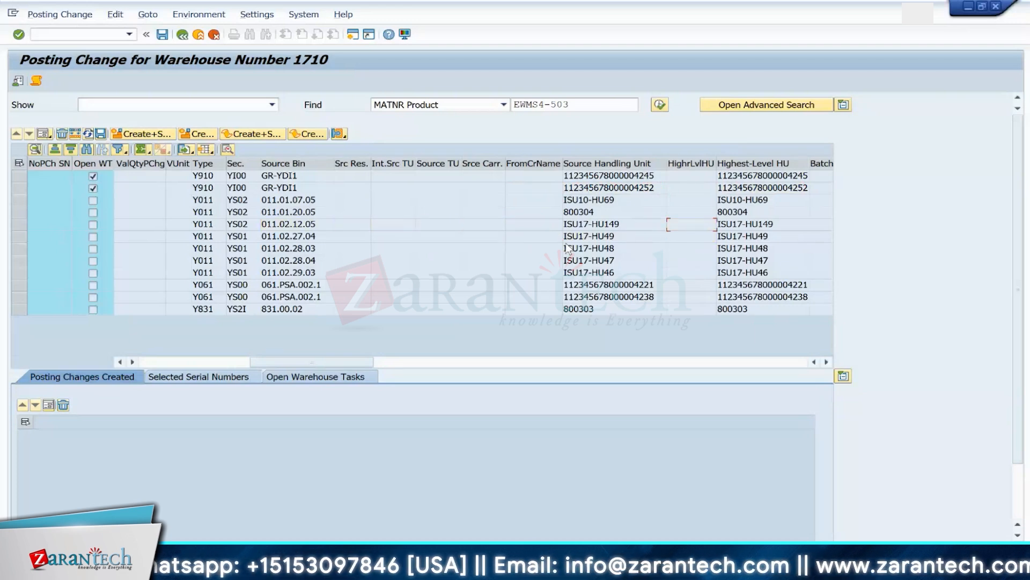
key("Left")
key("Left")
key("Left")
key("Left")
key("Left")
key("Left")
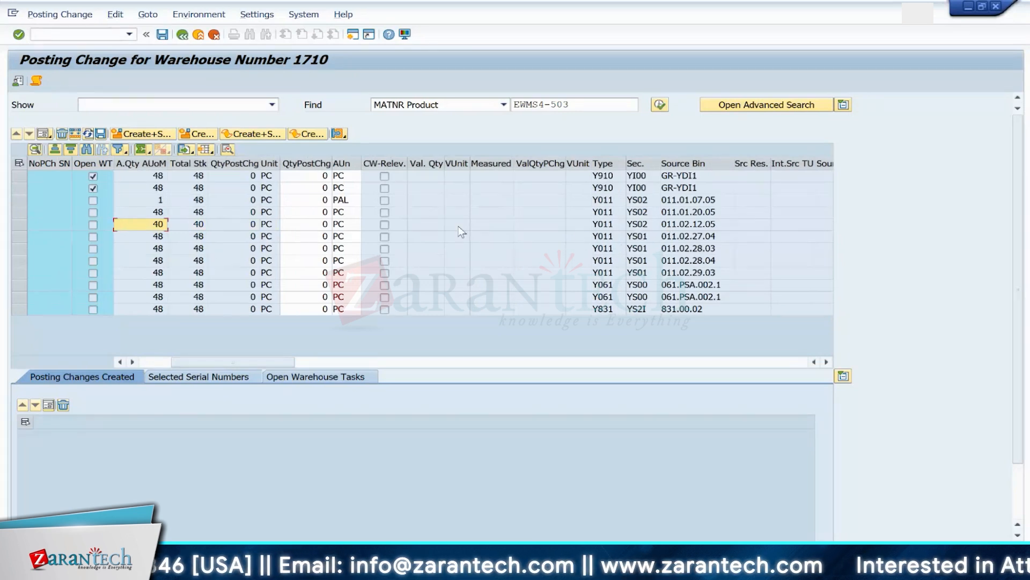
key("Left")
key("Left")
key("Left")
key("Left")
key("Left")
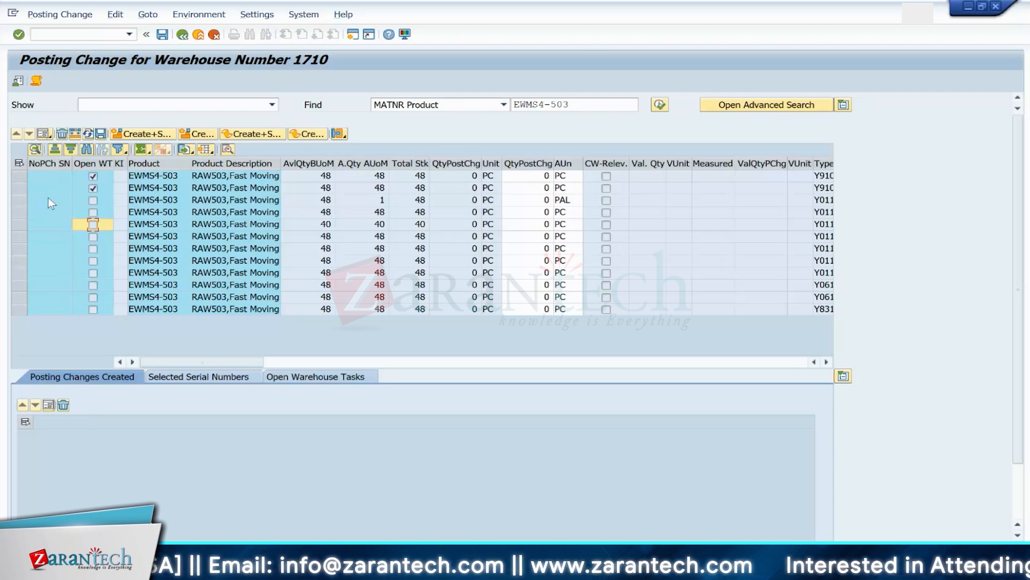
Step: Review the second EWMS4-503 stock line from its product and quantities through storage type, section and source bin to its source handling unit
left_click(176, 191)
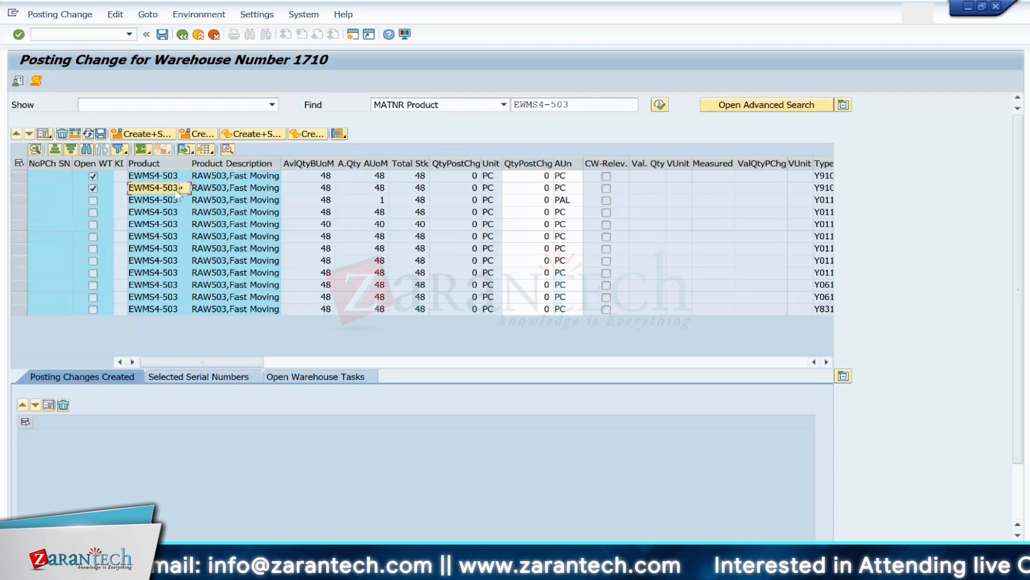
key("Right")
key("Right")
key("Right")
key("Right")
key("Right")
key("Right")
key("Right")
key("Right")
key("Right")
key("Right")
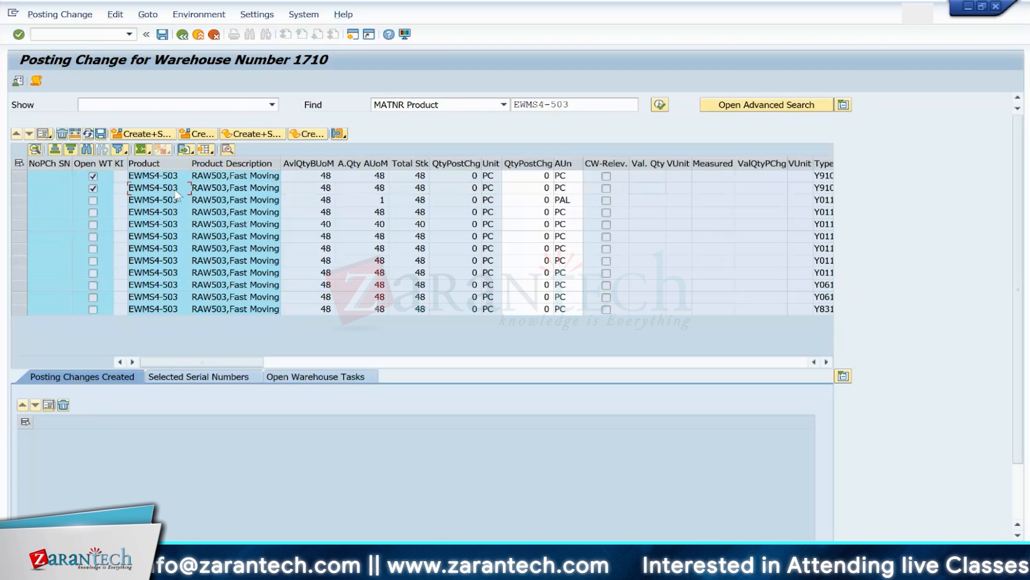
key("Right")
key("Right")
key("Right")
key("Right")
key("Right")
key("Right")
key("Right")
key("Right")
key("Right")
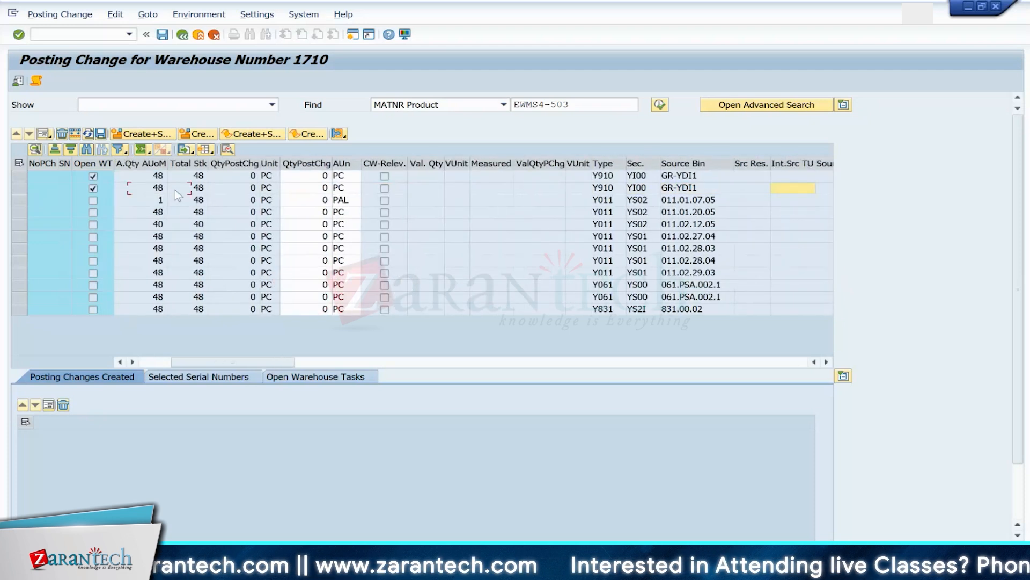
key("Right")
key("Right")
key("Right")
key("Right")
key("Left")
key("Left")
key("Left")
key("Left")
key("Left")
key("Left")
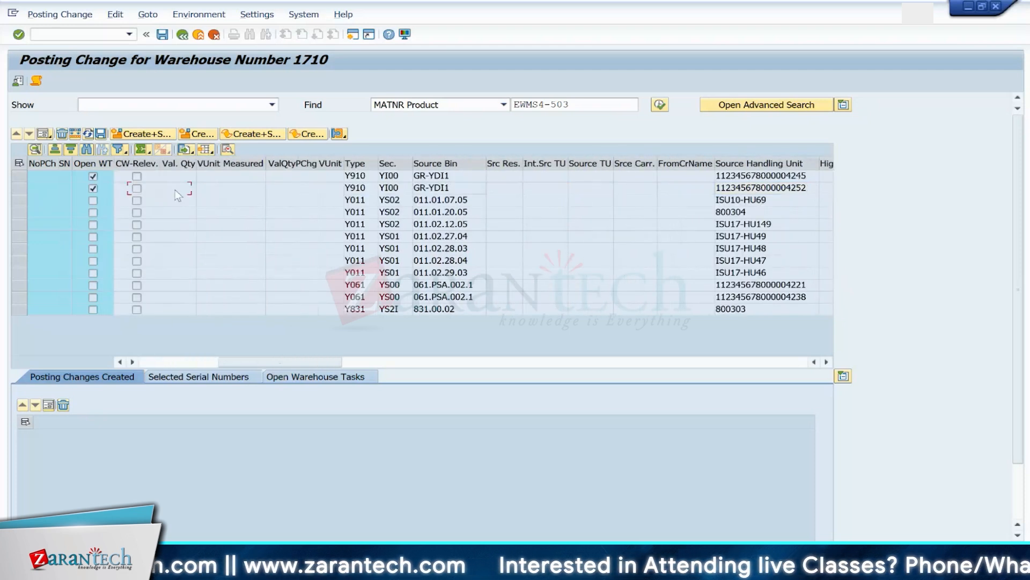
key("Left")
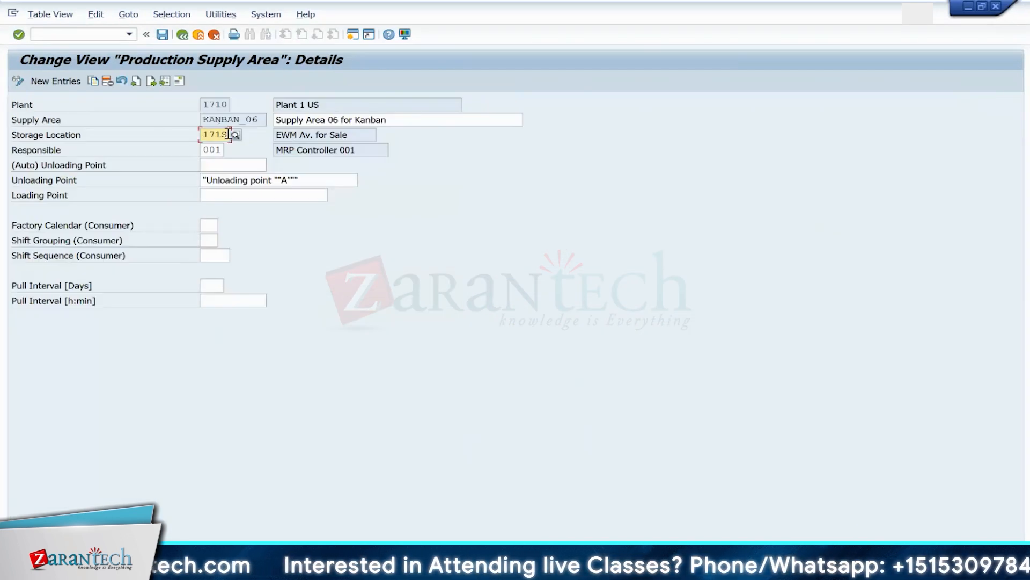
key("BackSpace")
type("D")
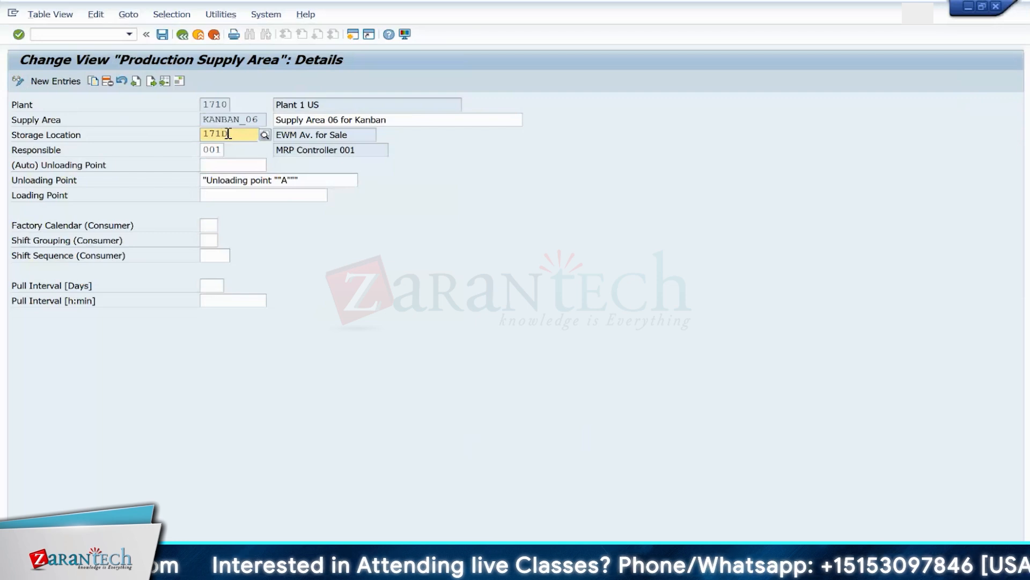
key("Return")
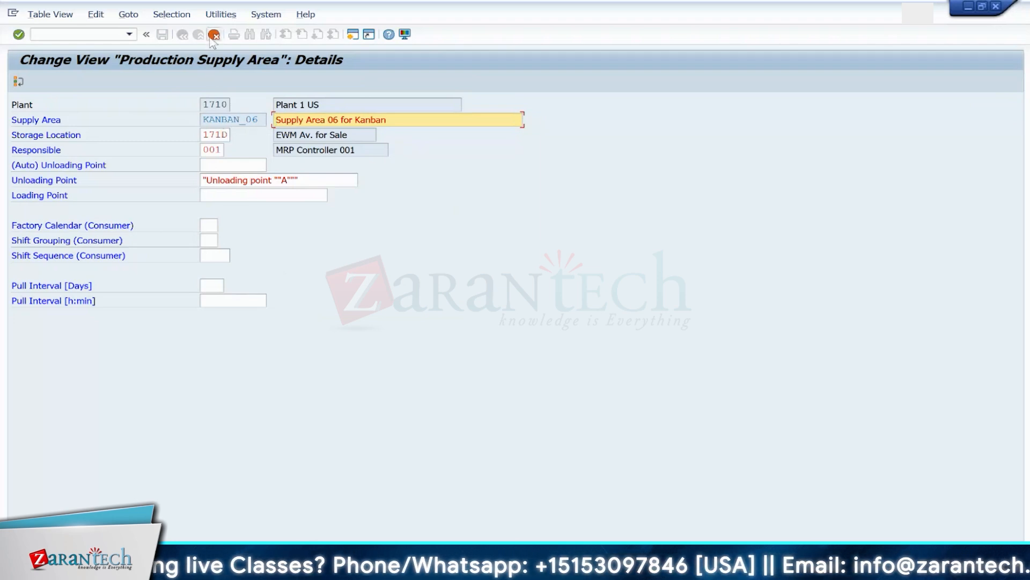
left_click(214, 35)
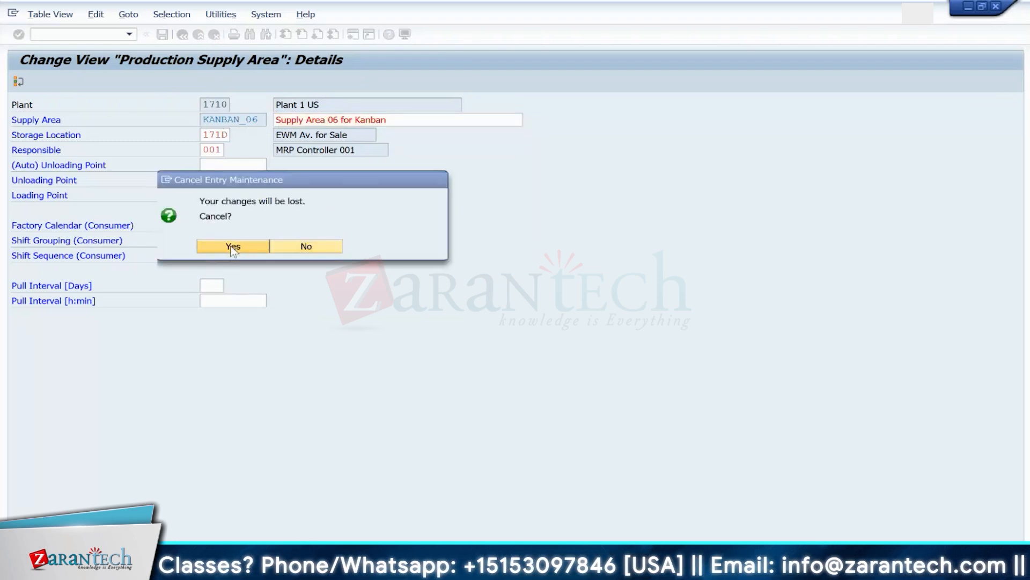
left_click(232, 247)
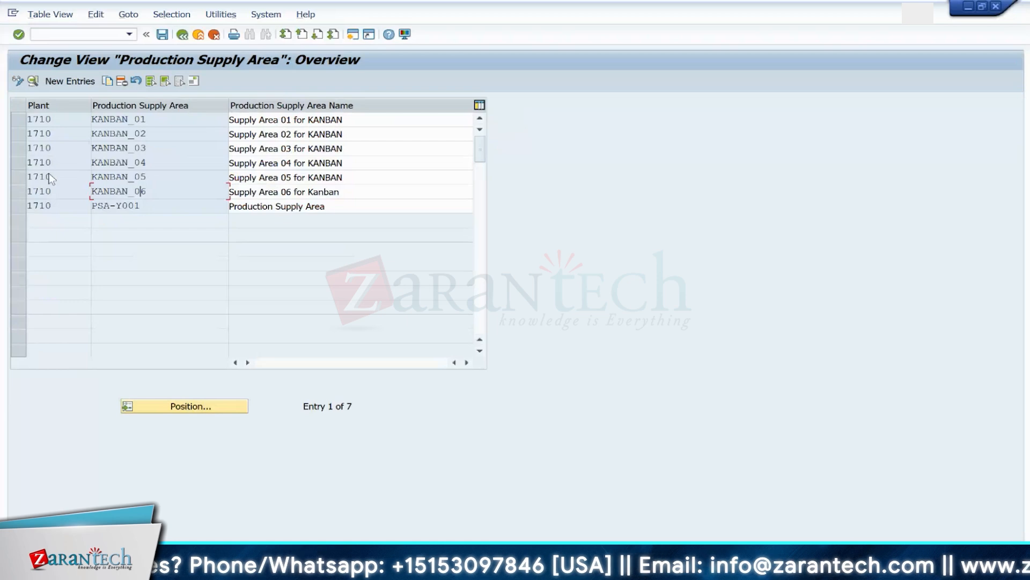
Step: Copy supply area KANBAN_06 of plant 1710 and set the copy's storage location to 171D
double_click(118, 191)
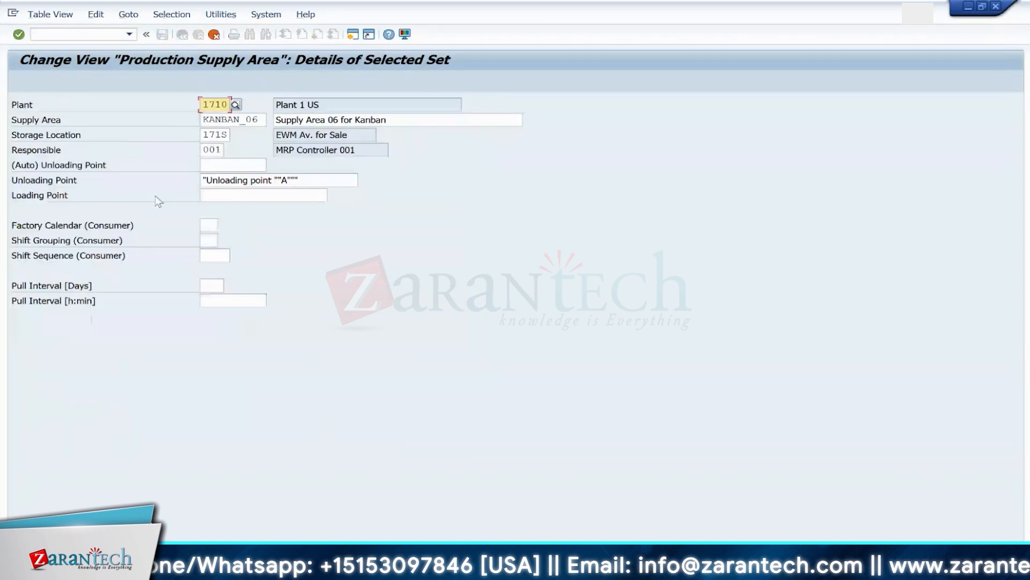
left_click(223, 135)
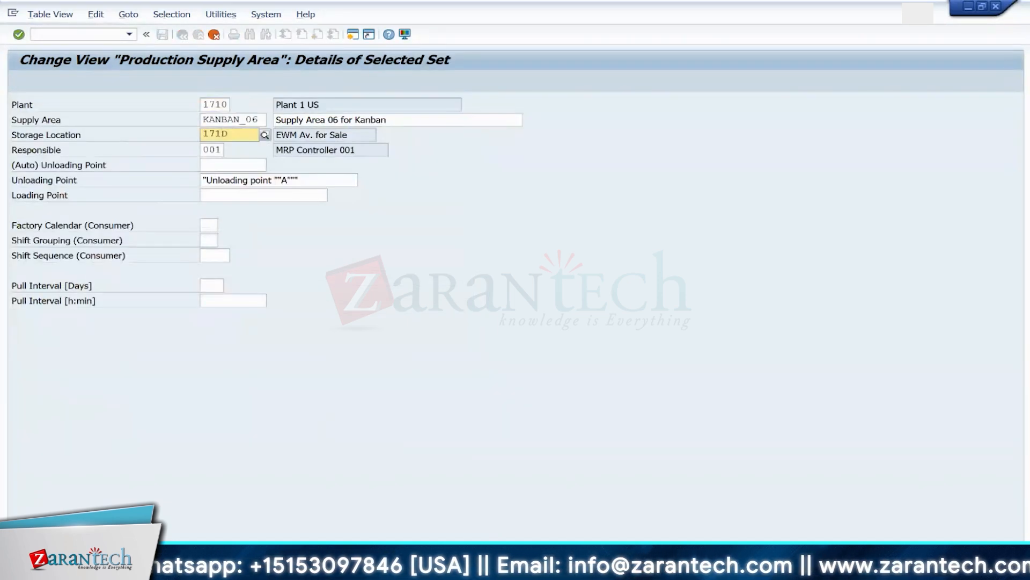
key("ctrl+F1")
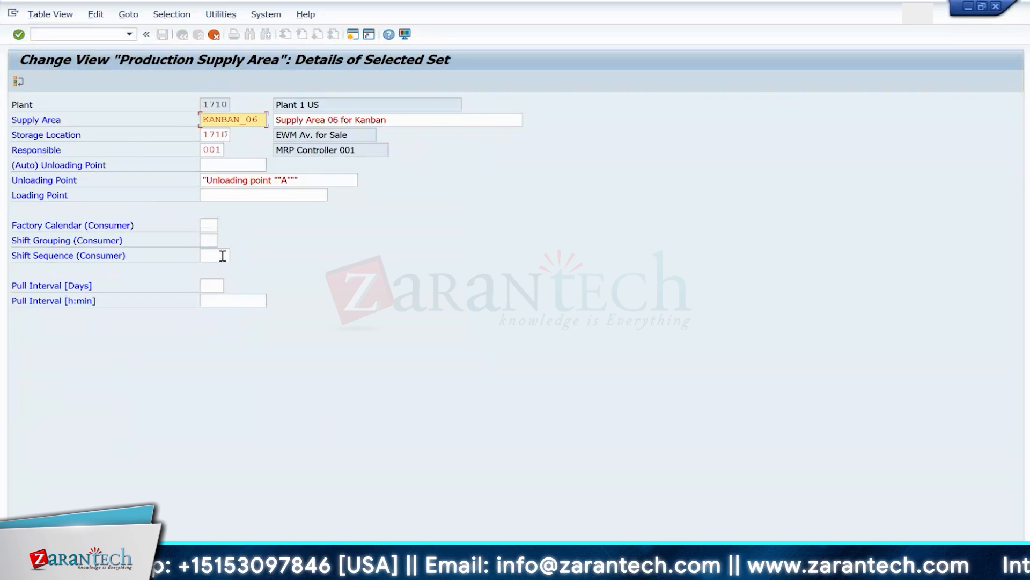
Step: Name the copied supply area KANBAN_07, change the number in its description to 07, and accept the copy
left_click(260, 121)
key("BackSpace")
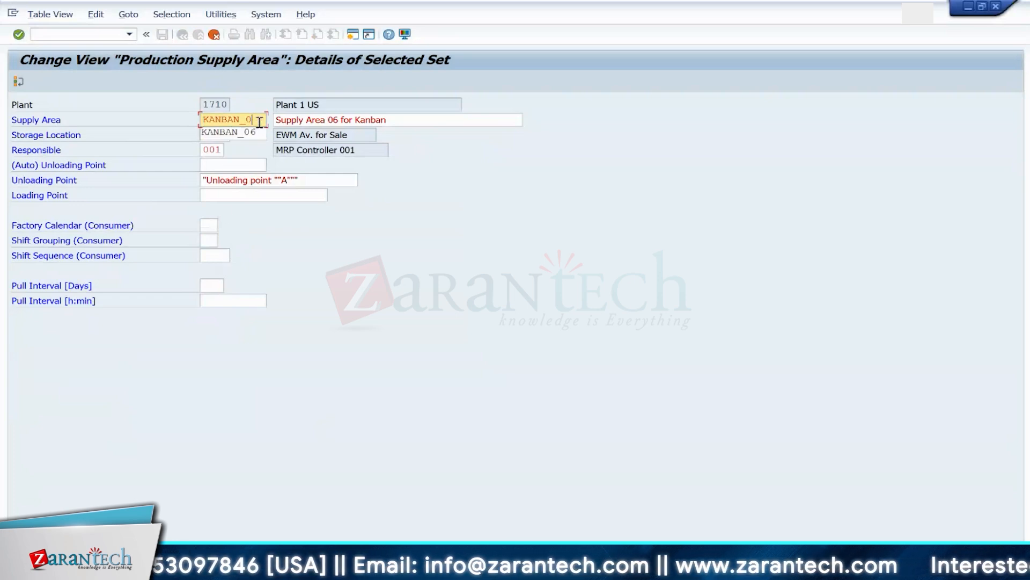
type("7")
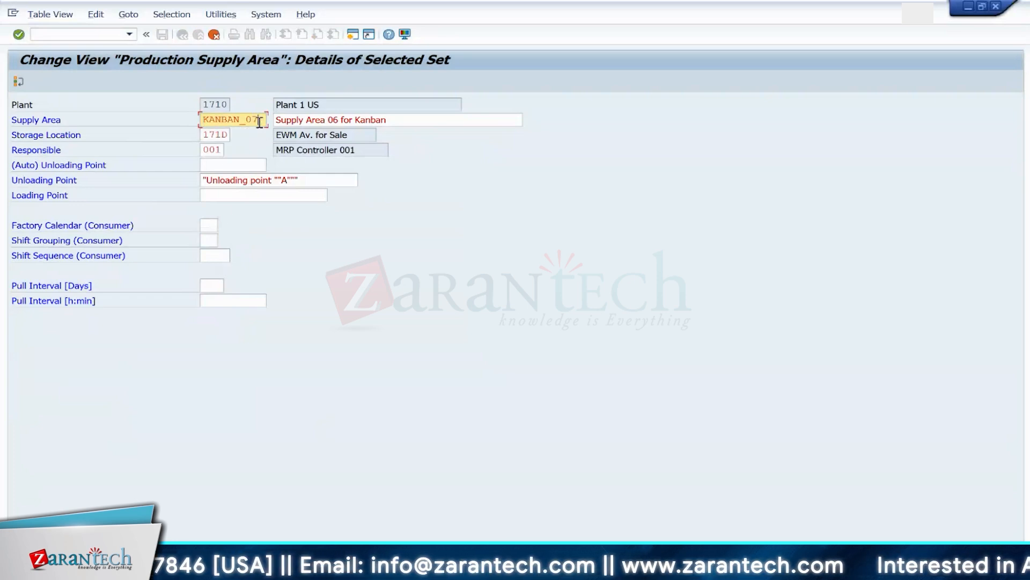
left_click(342, 120)
key("BackSpace")
key("BackSpace")
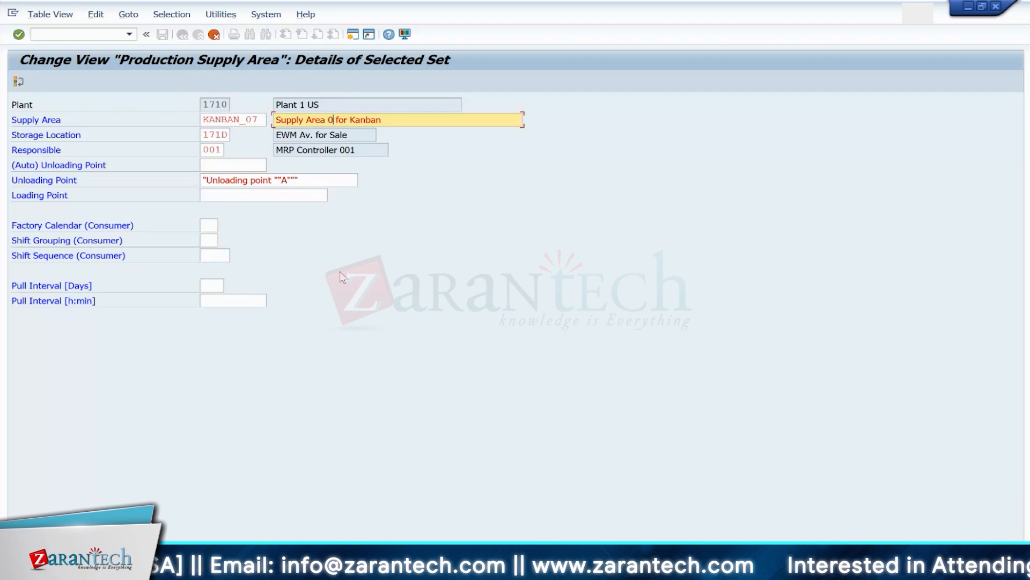
type("7")
key("F3")
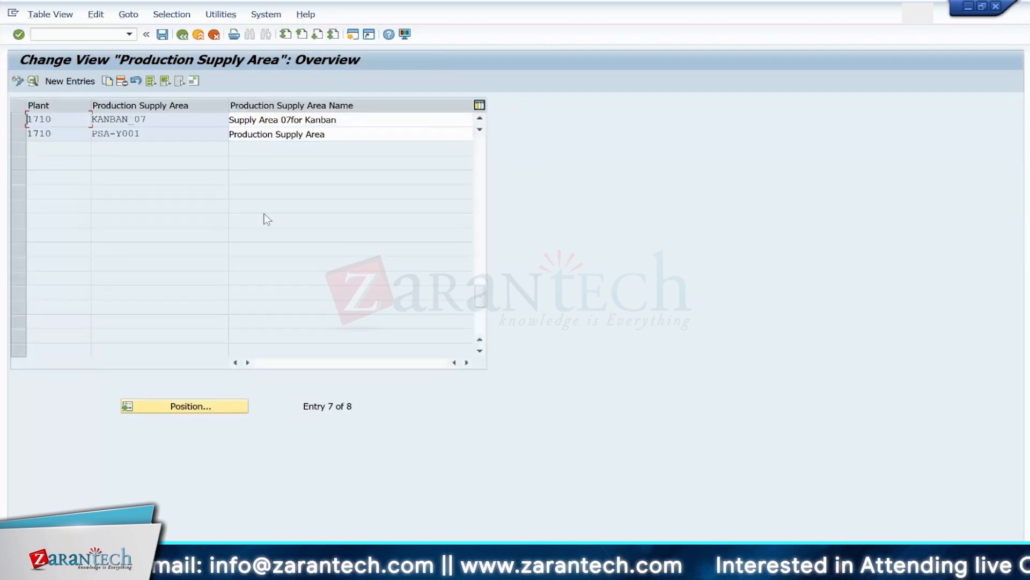
Step: Correct the KANBAN_07 description to "Supply Area 07 for Kanban" and check the entry's details
left_click(293, 123)
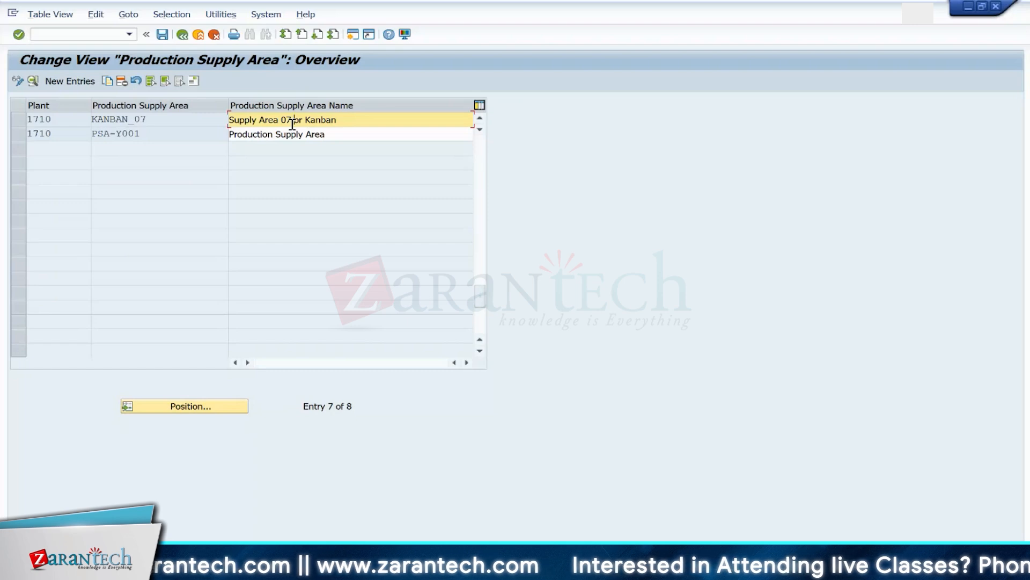
type("for Kan")
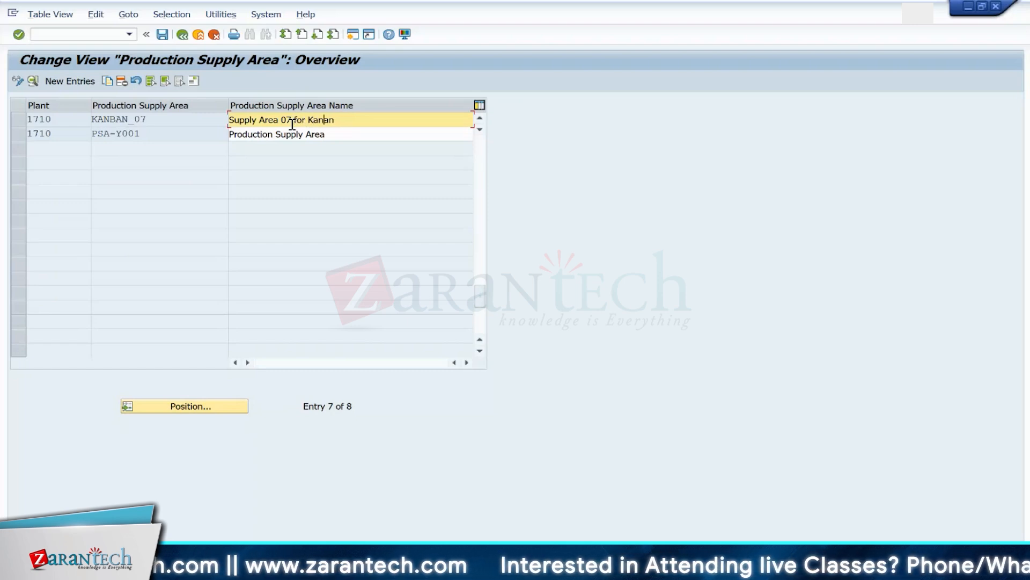
type("ban")
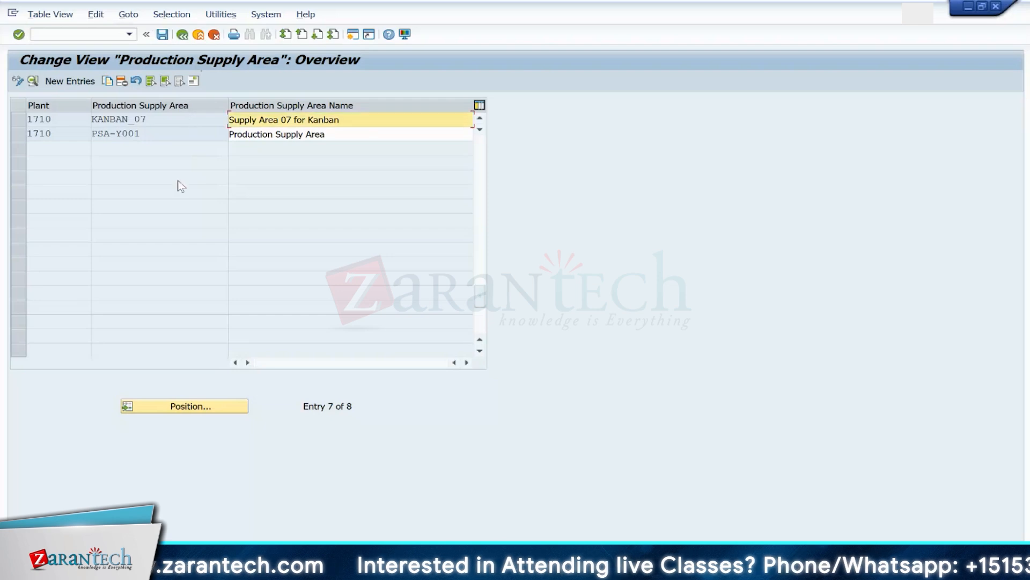
double_click(56, 120)
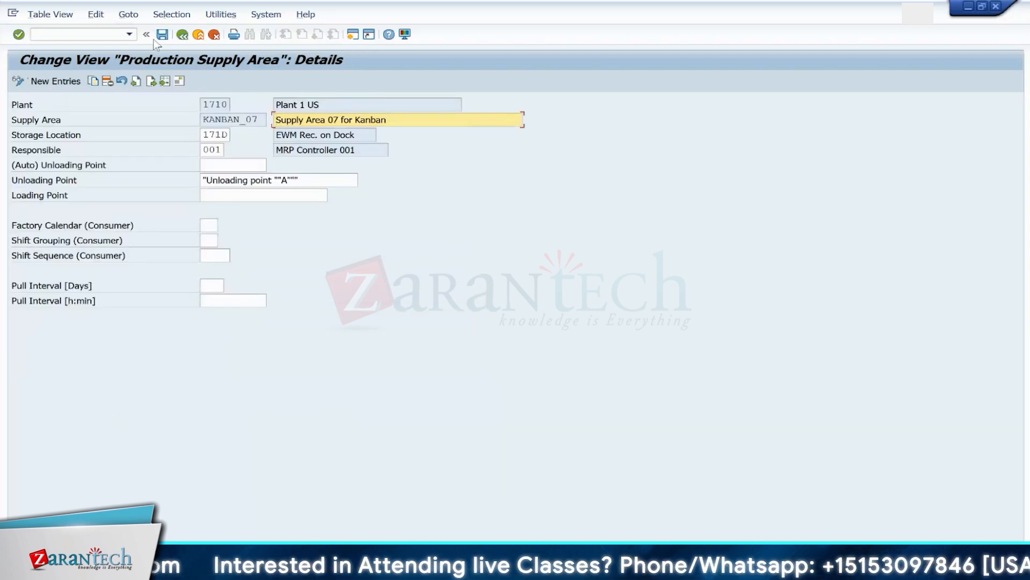
left_click(183, 34)
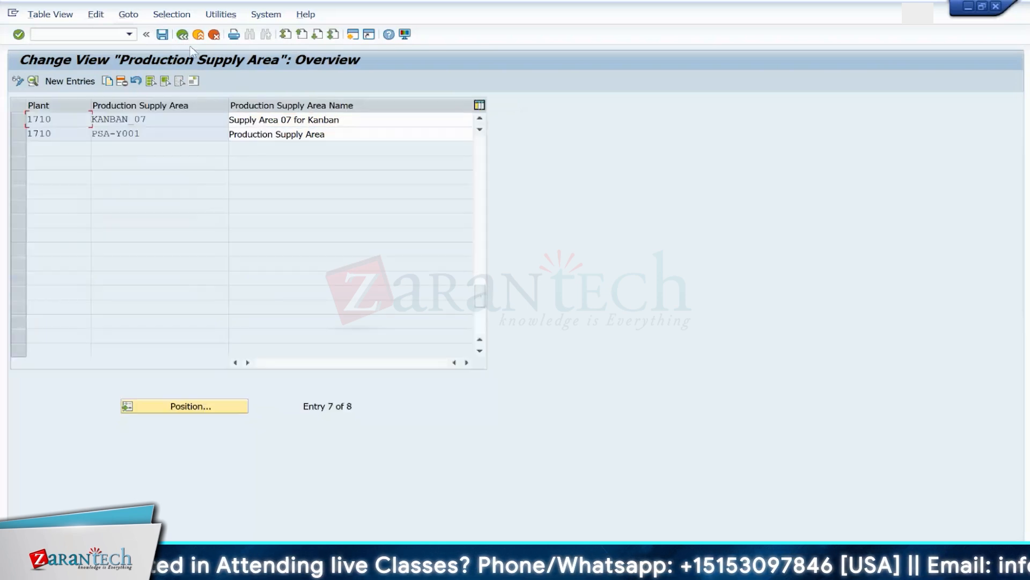
Step: Leave production supply area maintenance and open control cycle maintenance with transaction /npk13n
left_click(86, 33)
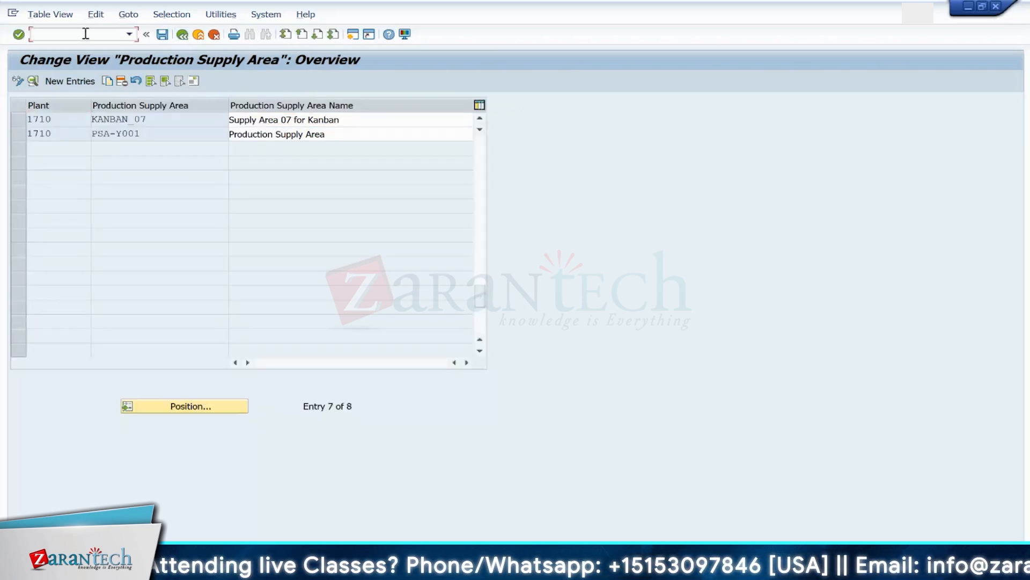
type("/n")
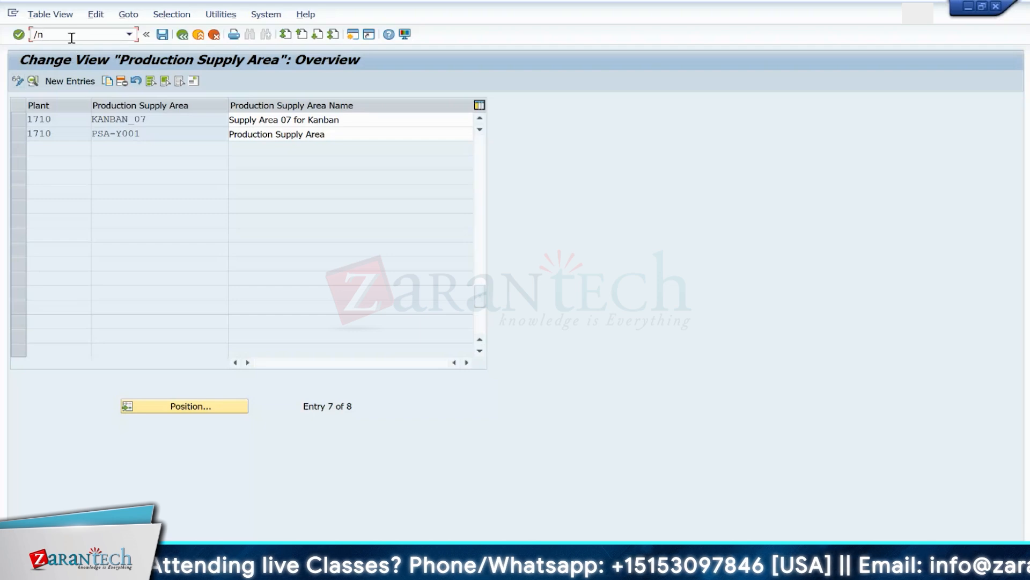
type("pk")
type("13n")
key("Return")
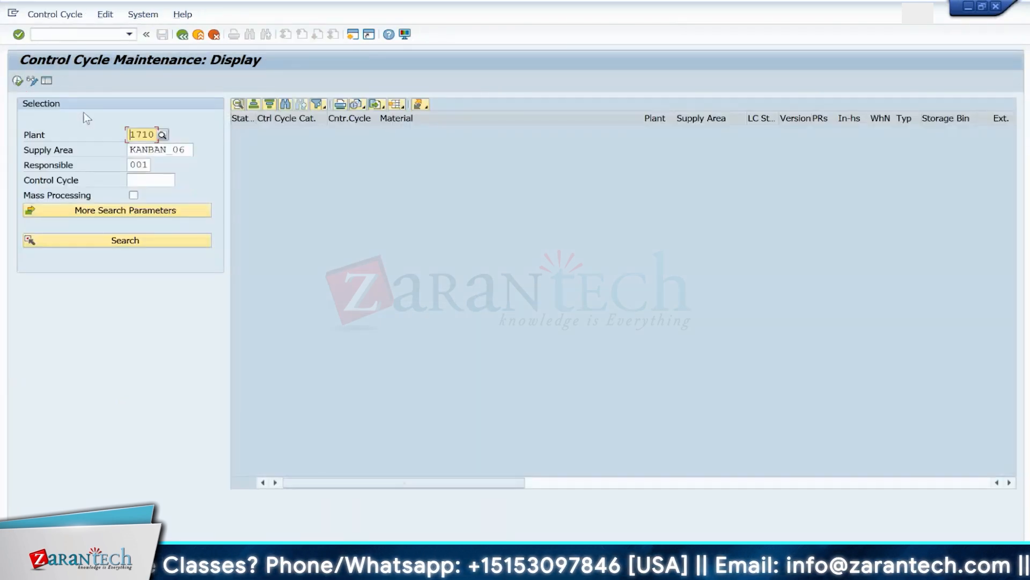
Step: Switch to change mode and create a Classic Kanban control cycle for material EWMS4-503 in supply area KANBAN_07, with status 1 In Preparation
left_click(193, 150)
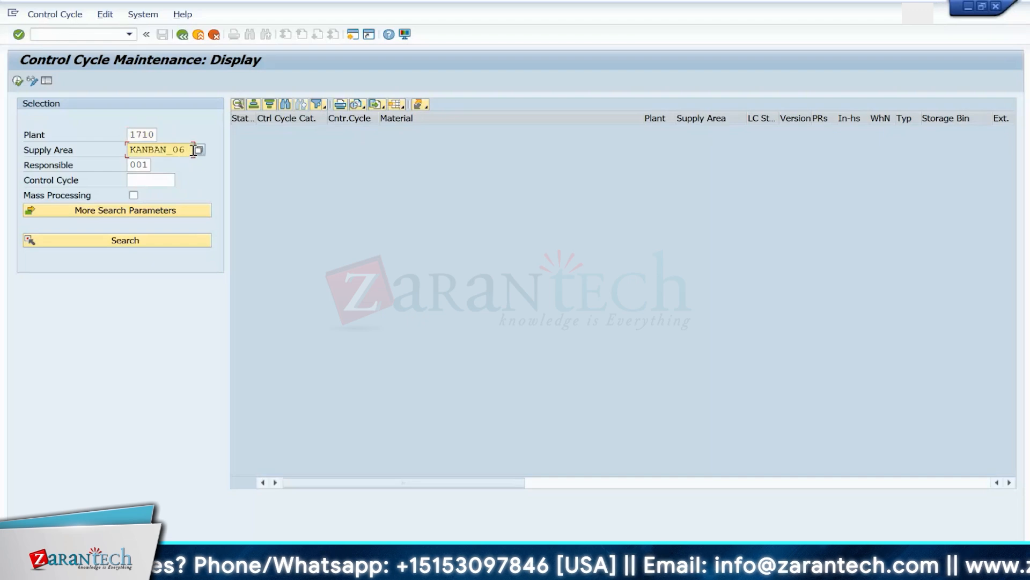
left_click(34, 79)
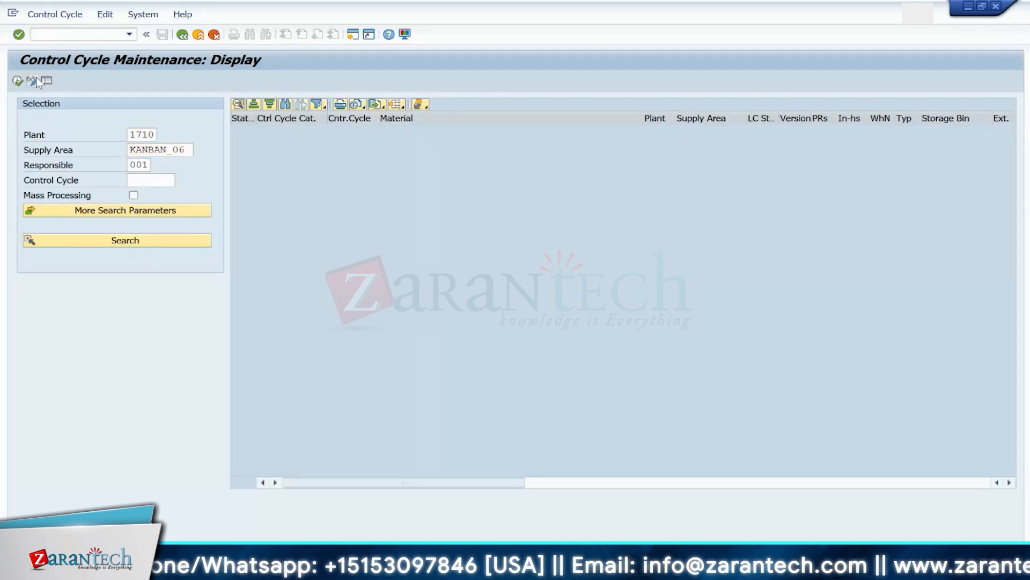
left_click(441, 104)
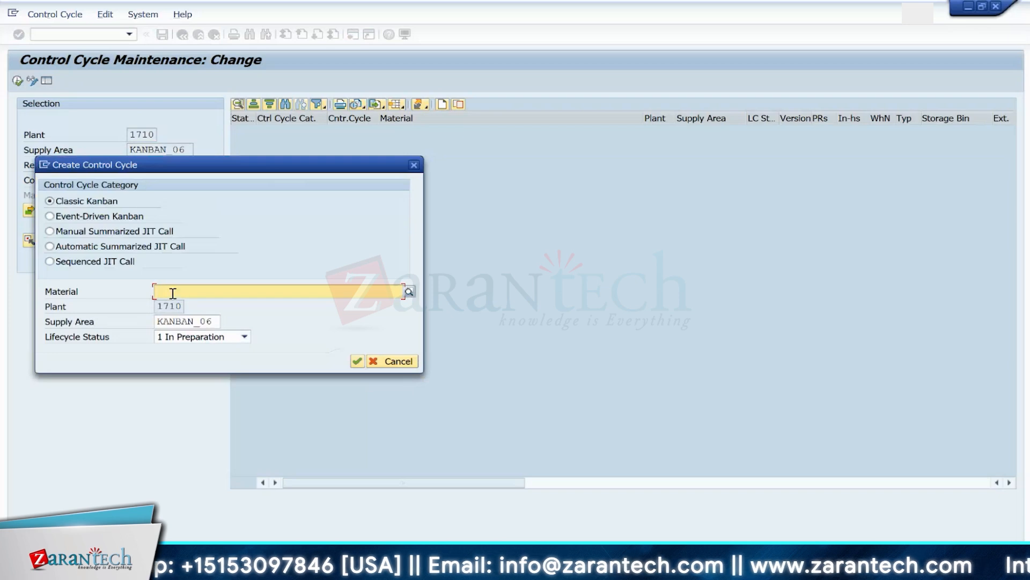
left_click(173, 293)
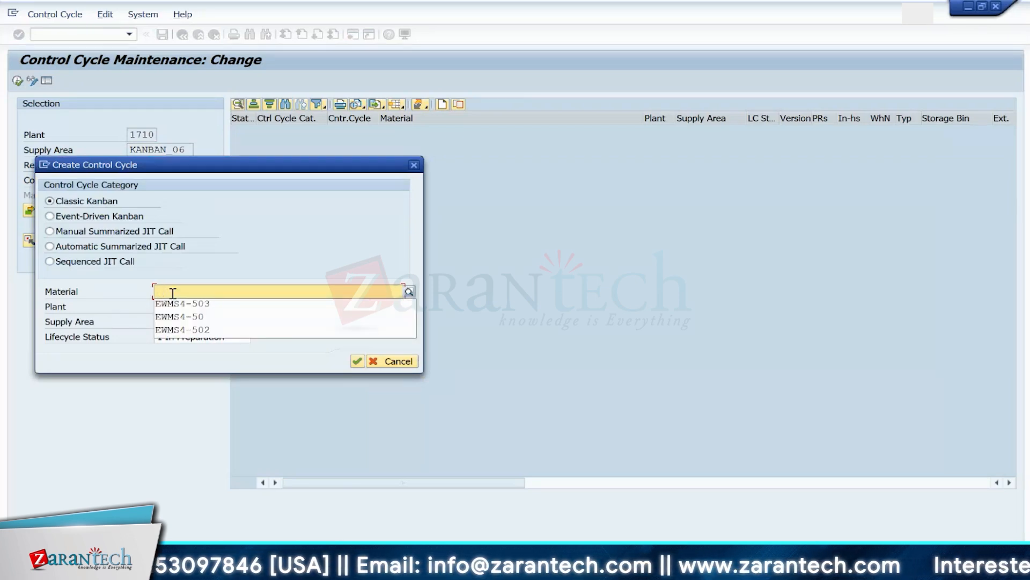
left_click(175, 304)
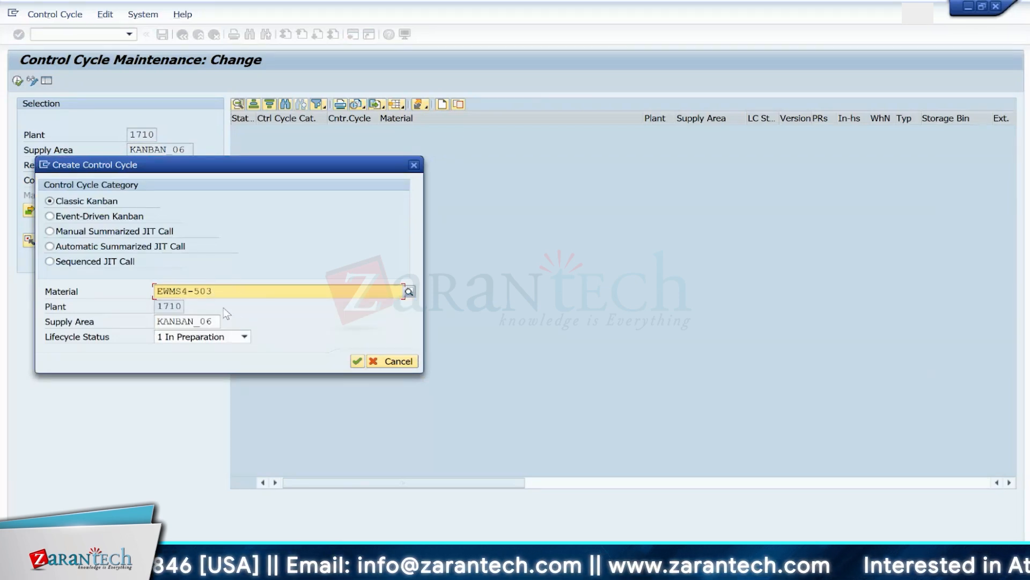
left_click(216, 321)
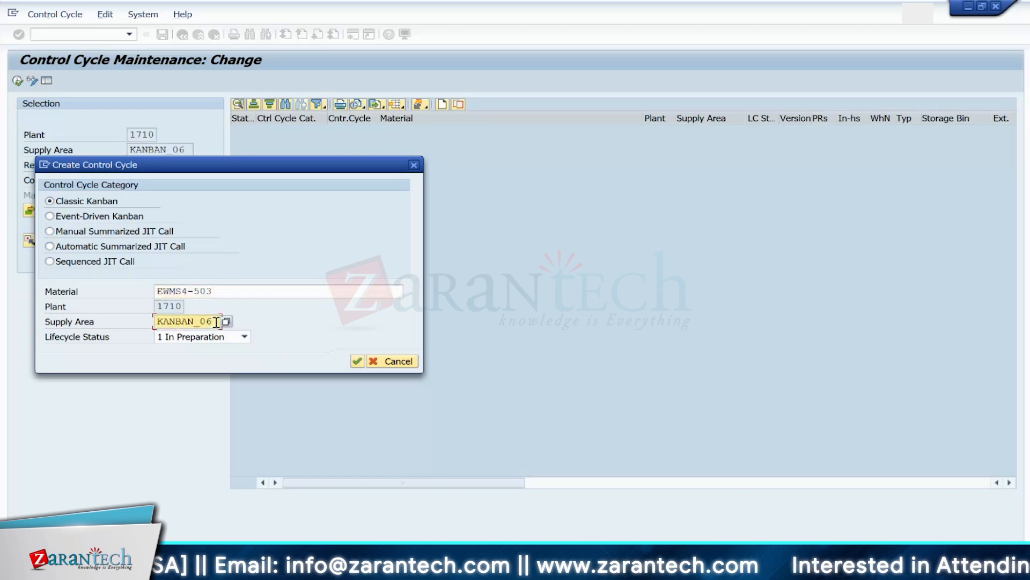
key("BackSpace")
type("7")
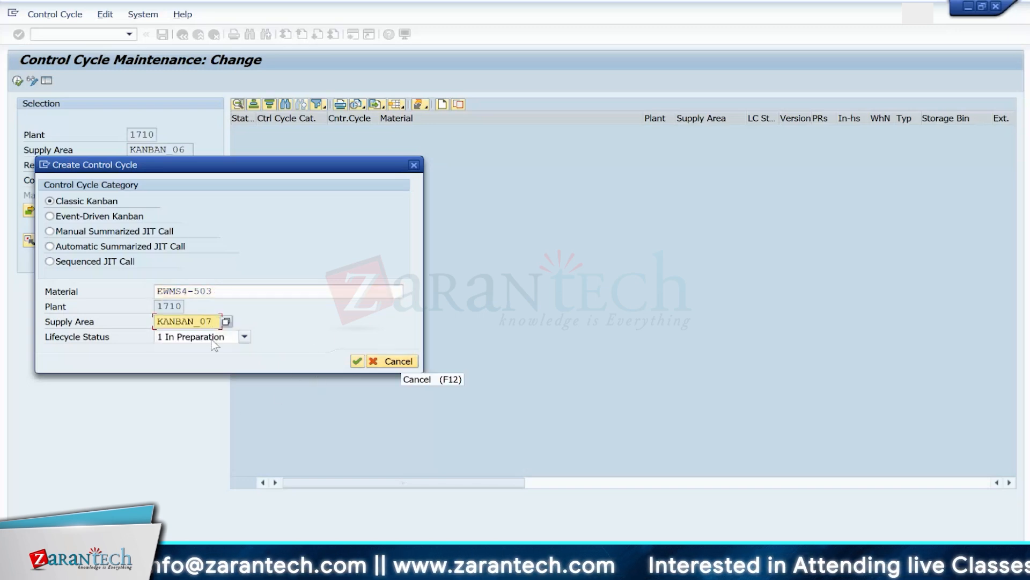
left_click(357, 360)
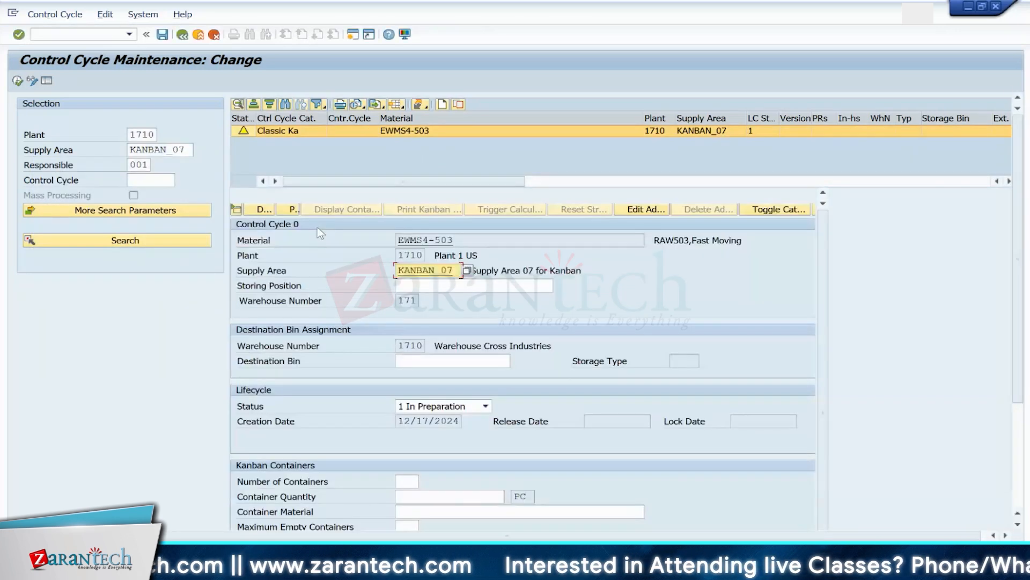
Step: Open production supply area replication in a new session with transaction /o/scwm/psa_replicate
left_click(85, 34)
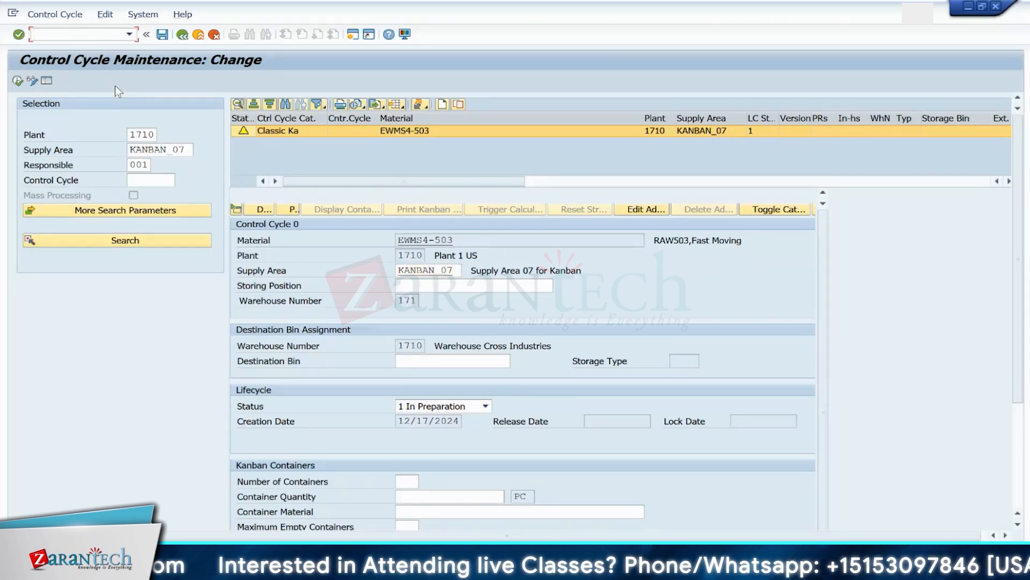
type("/o/scwm/")
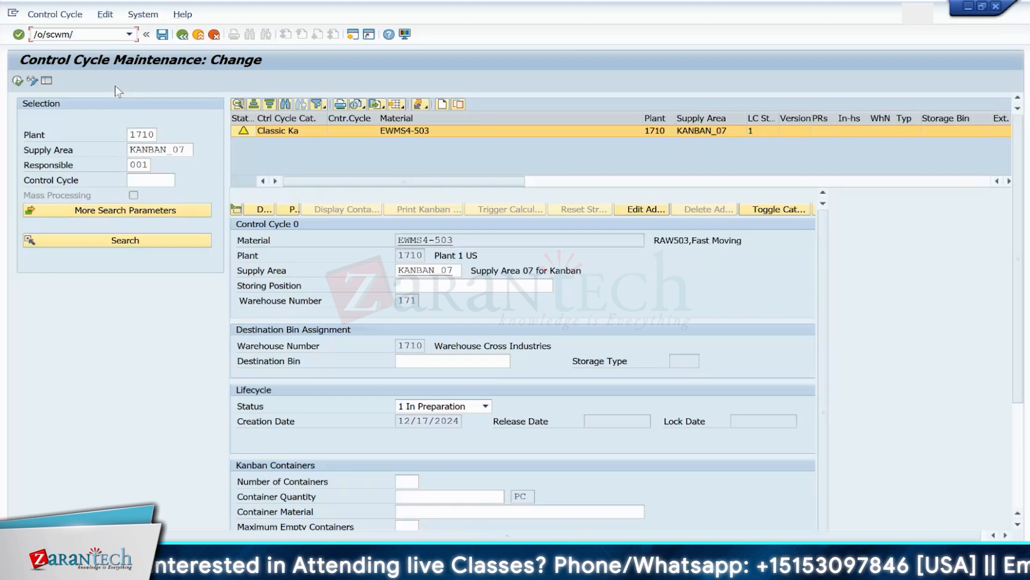
type("psa")
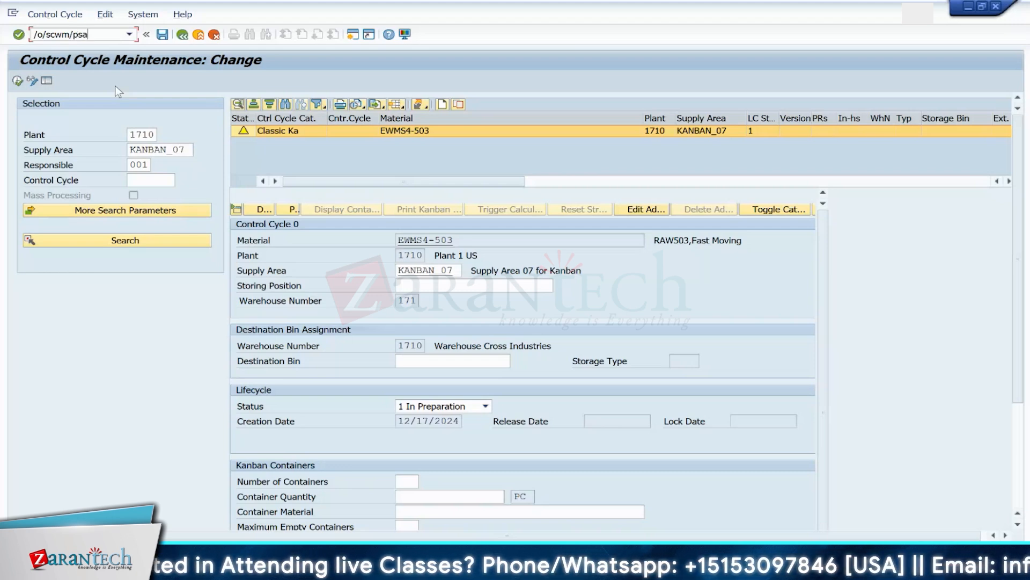
type("-_")
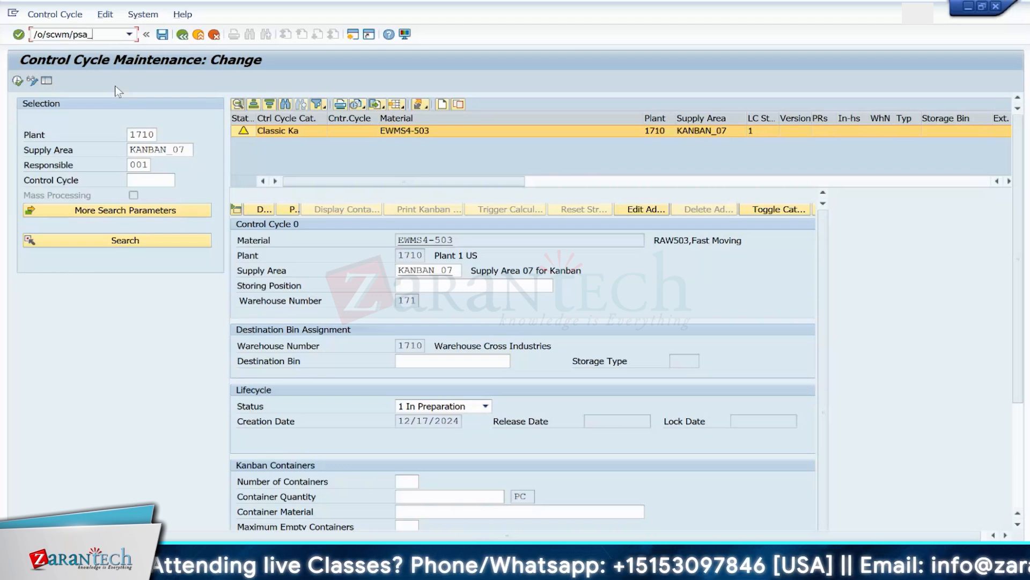
type("replicat")
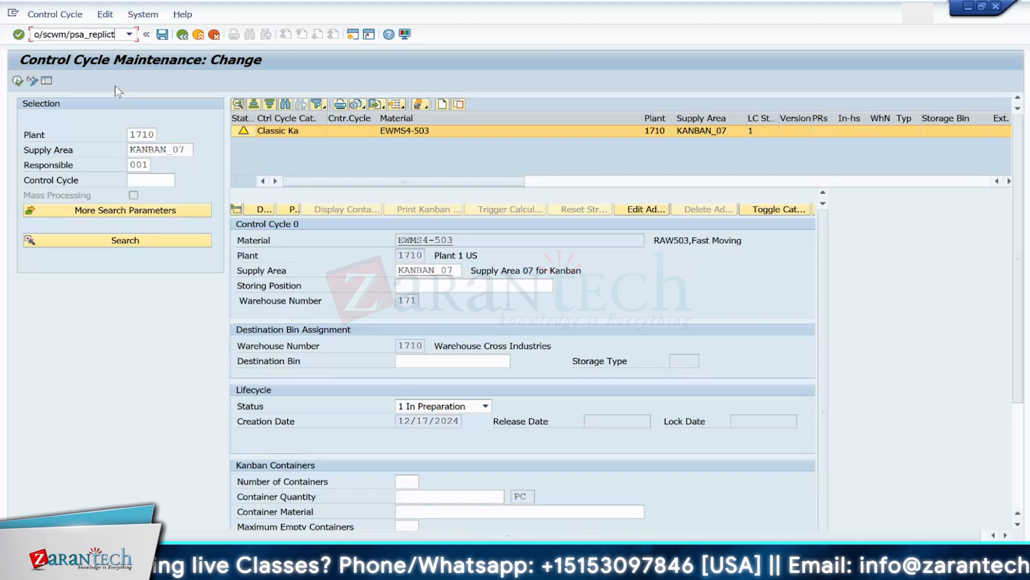
type("e")
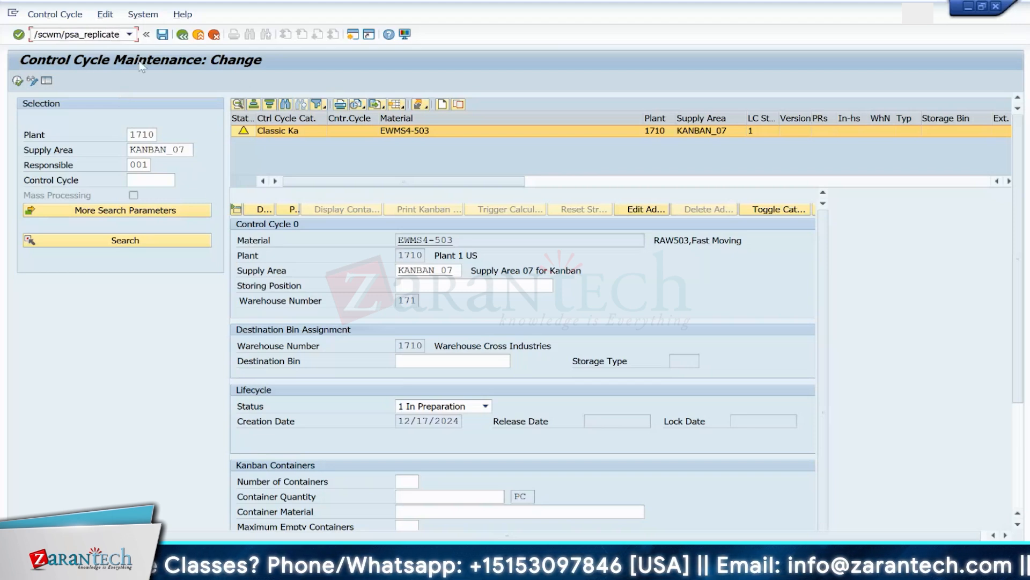
key("Return")
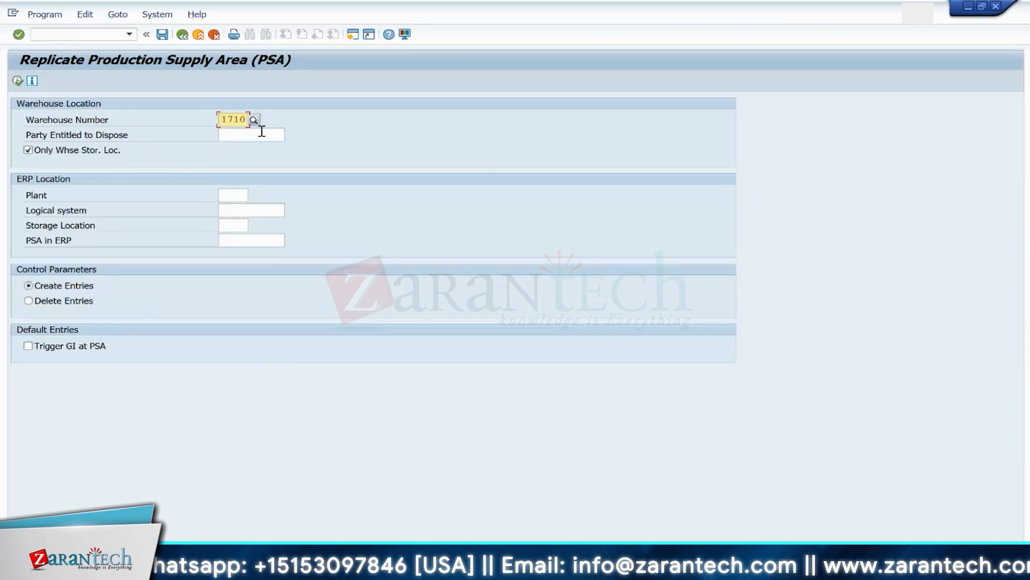
Step: Replicate supply area KANBAN_07 into warehouse 1710, using plant 1710 and logical system S4HCLNT100 as selection criteria
left_click(232, 194)
type("1710")
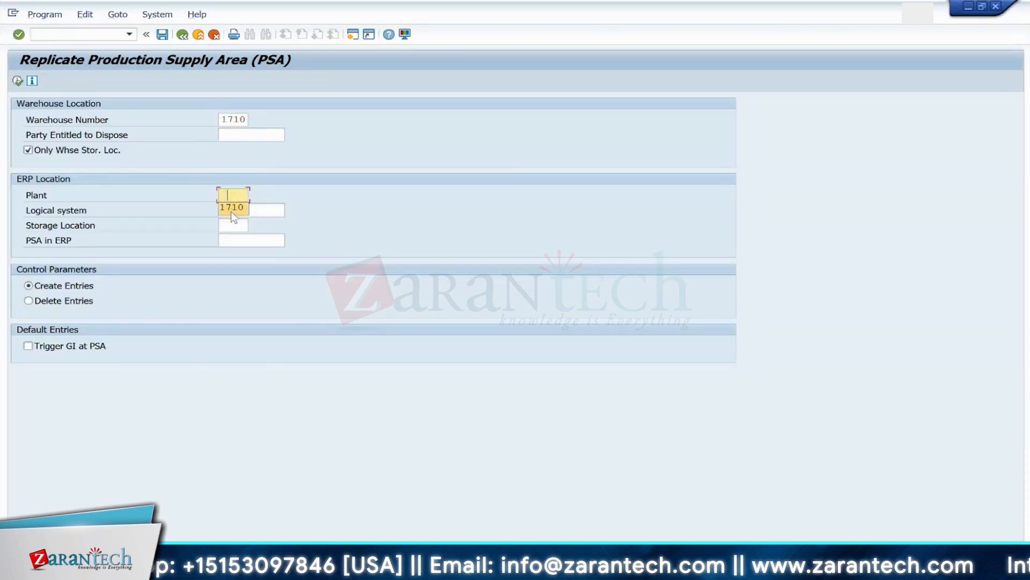
left_click(232, 210)
type("S4HCLNT100")
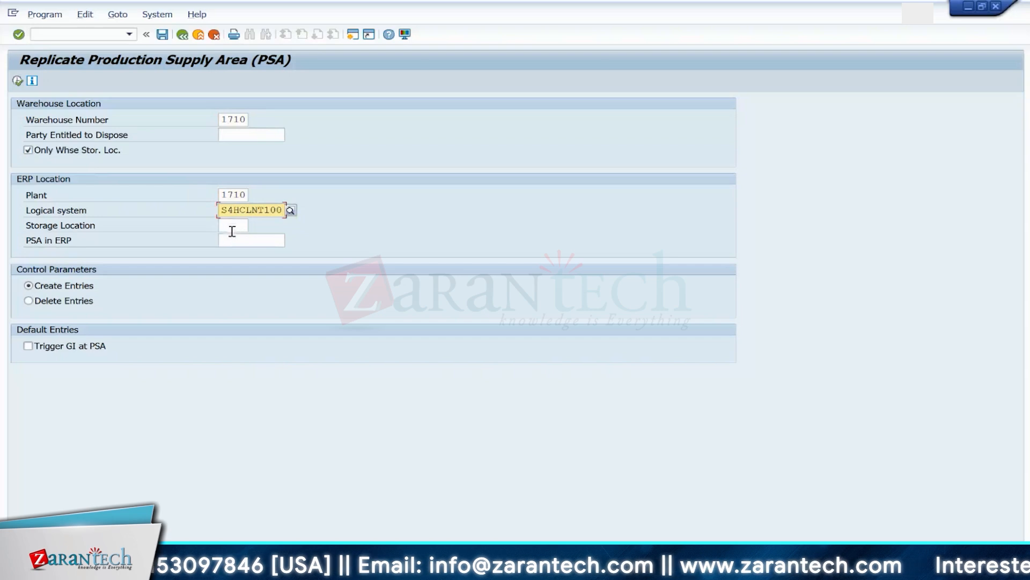
left_click(231, 239)
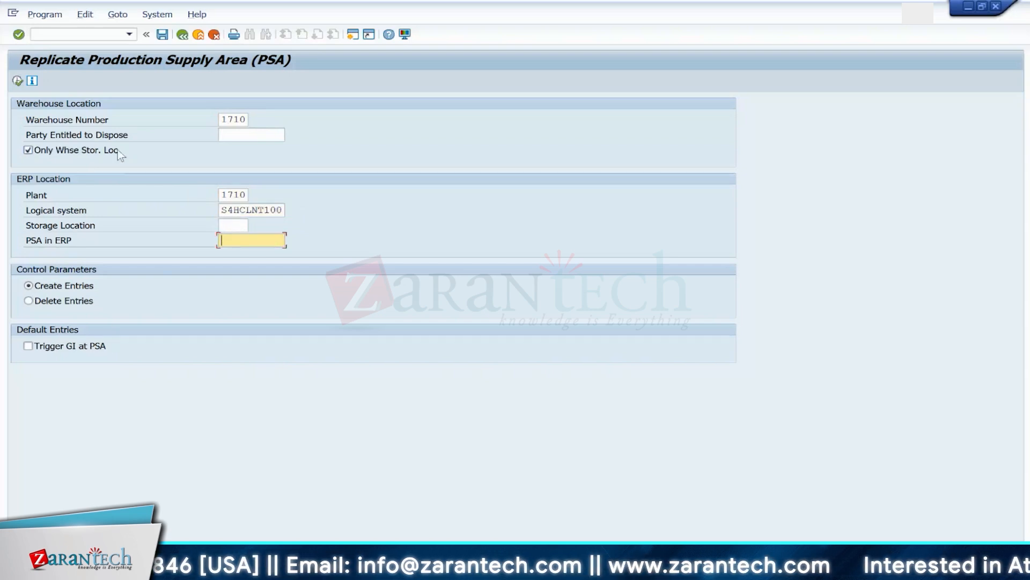
left_click(18, 81)
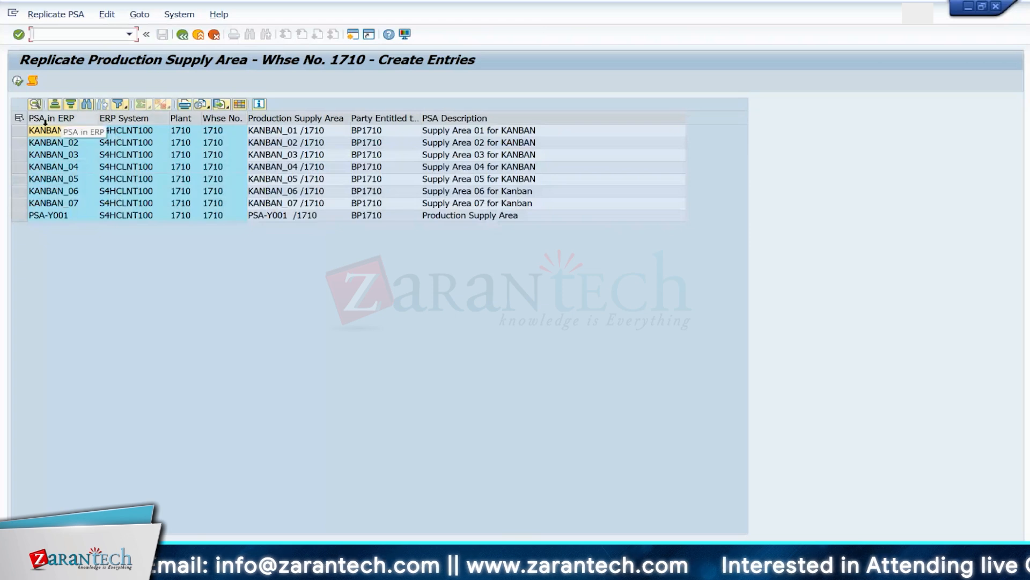
left_click(19, 203)
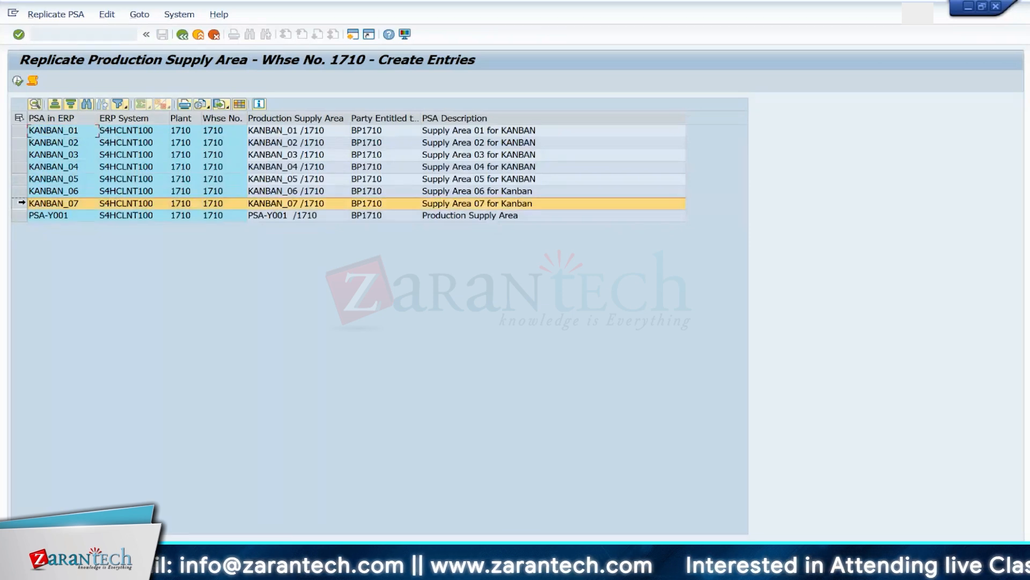
left_click(18, 81)
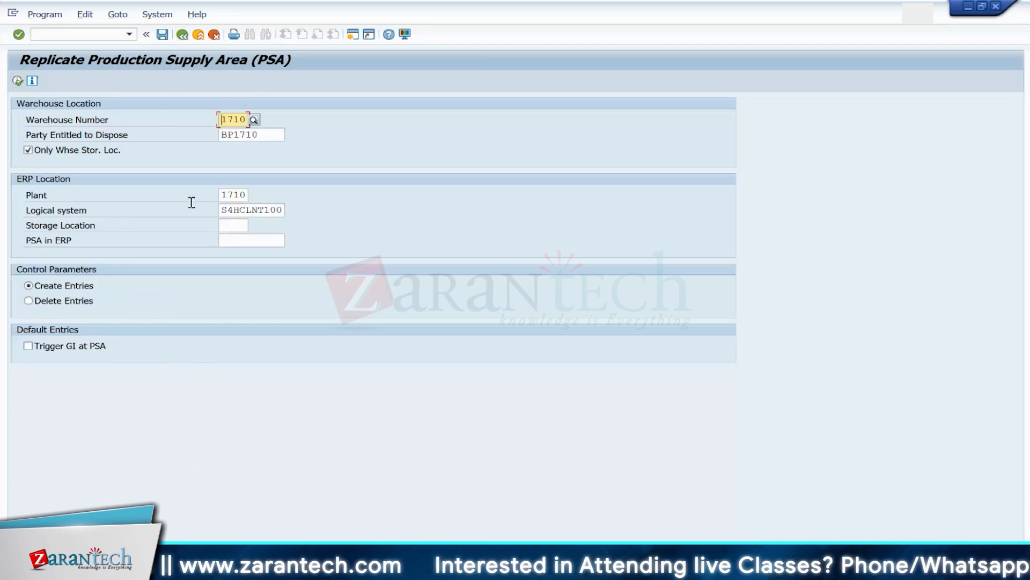
Step: Run transaction /nsmq2 and list the inbound queues in the qRFC monitor
left_click(104, 36)
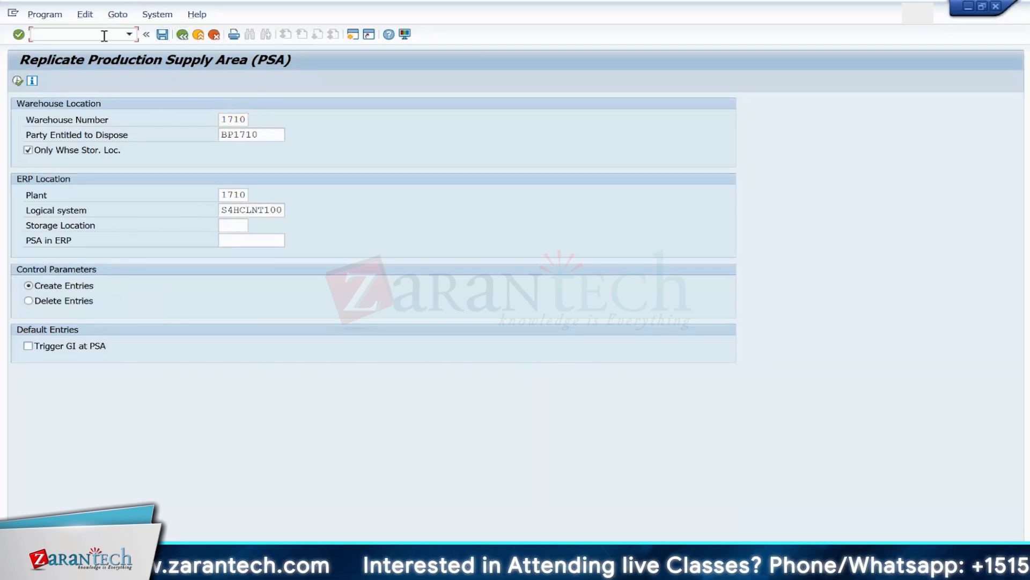
type("/nsmq2")
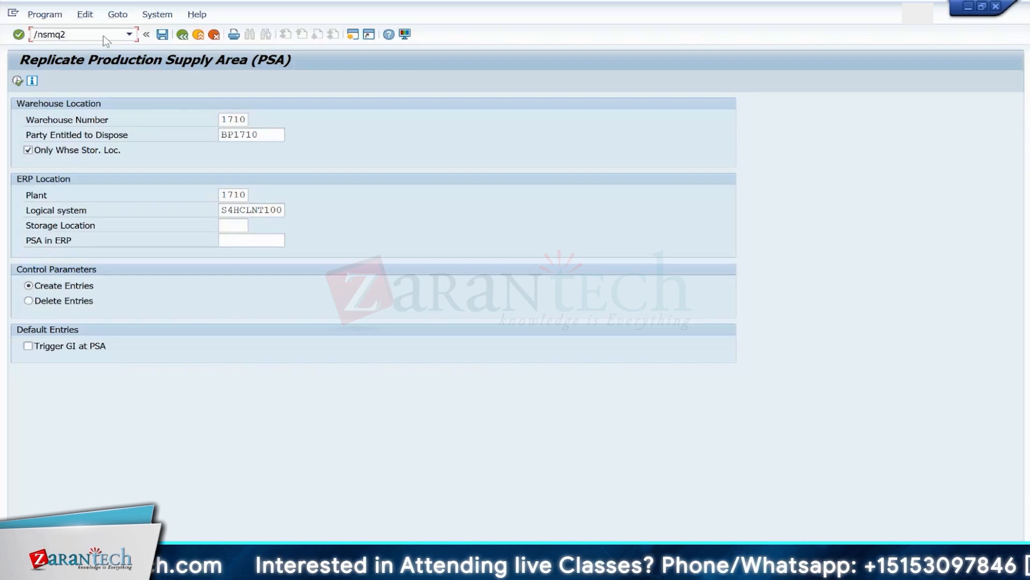
key("Return")
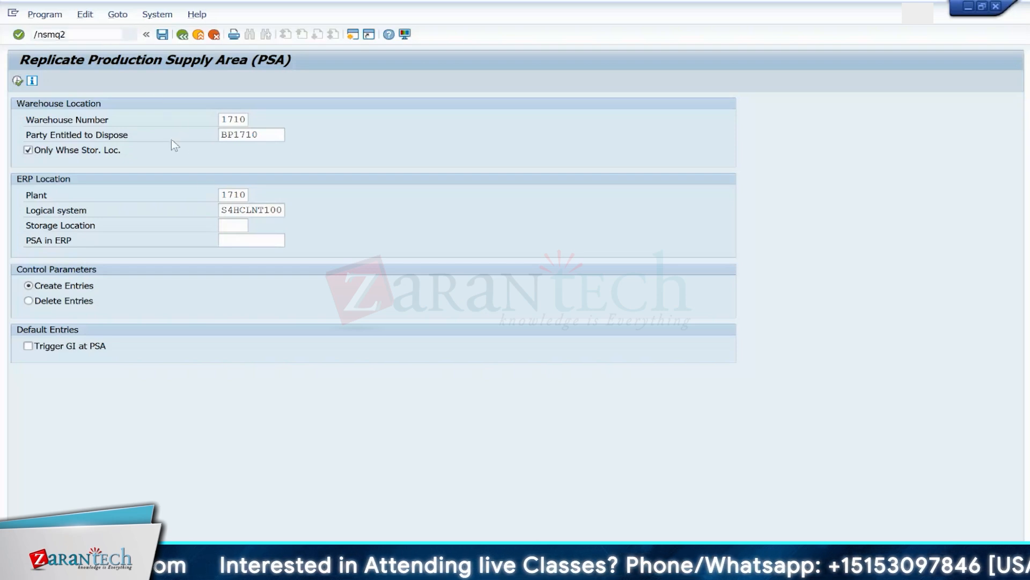
left_click(18, 81)
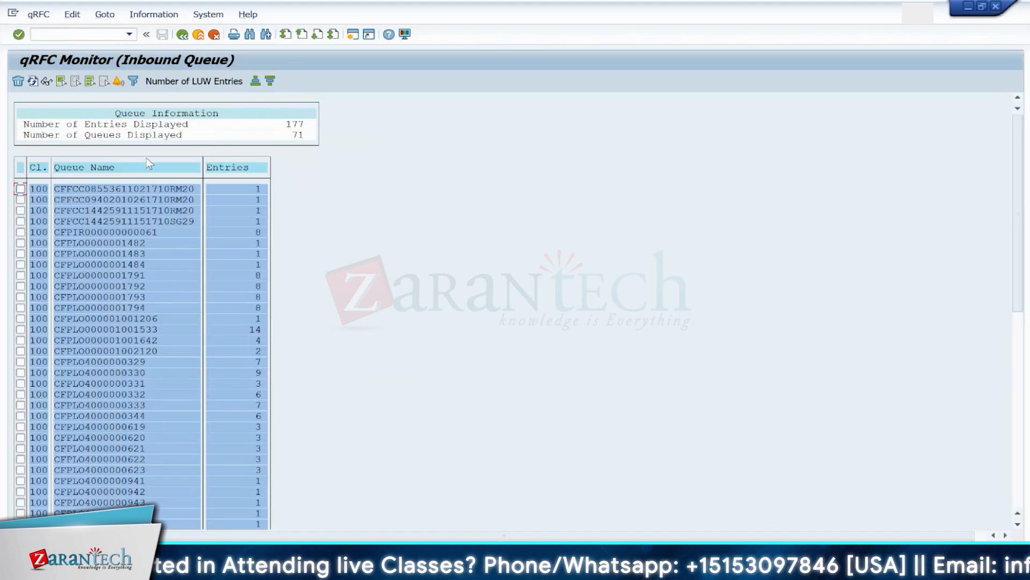
Step: Open the warehouse's production supply area definitions with transaction /n/scwm/psa and check the details of KANBAN_07
left_click(99, 35)
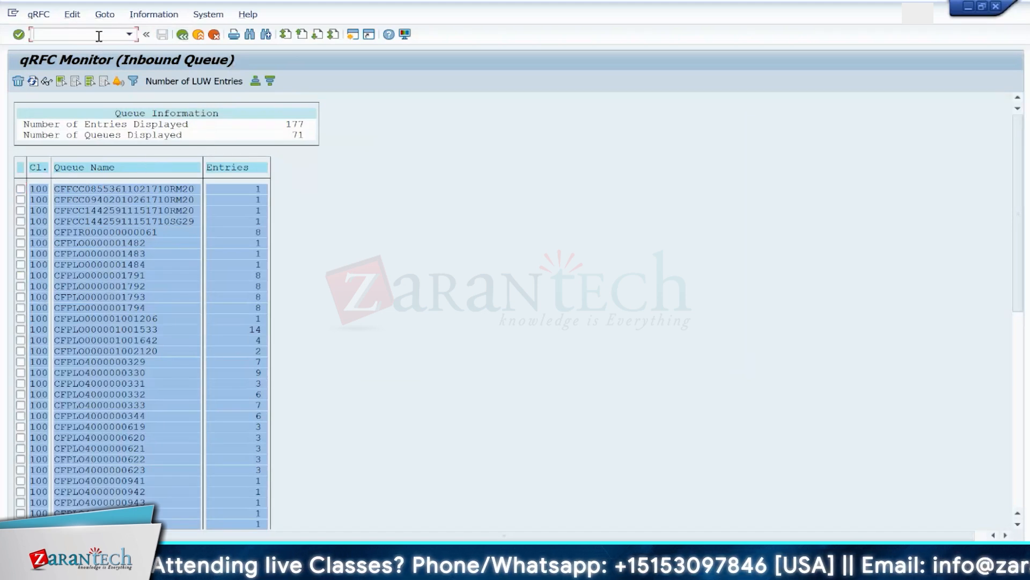
type("/n/scwm/")
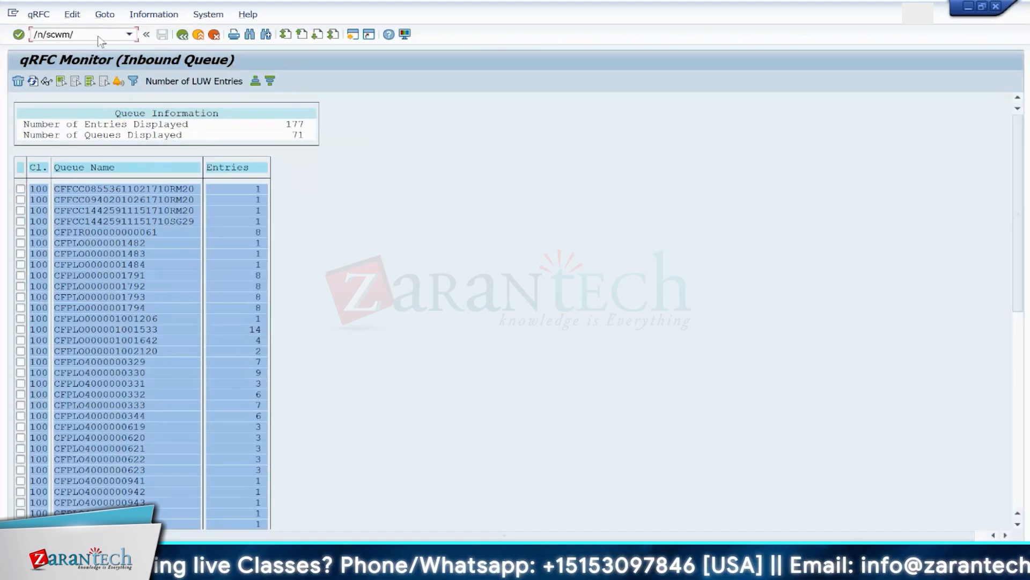
type("psa")
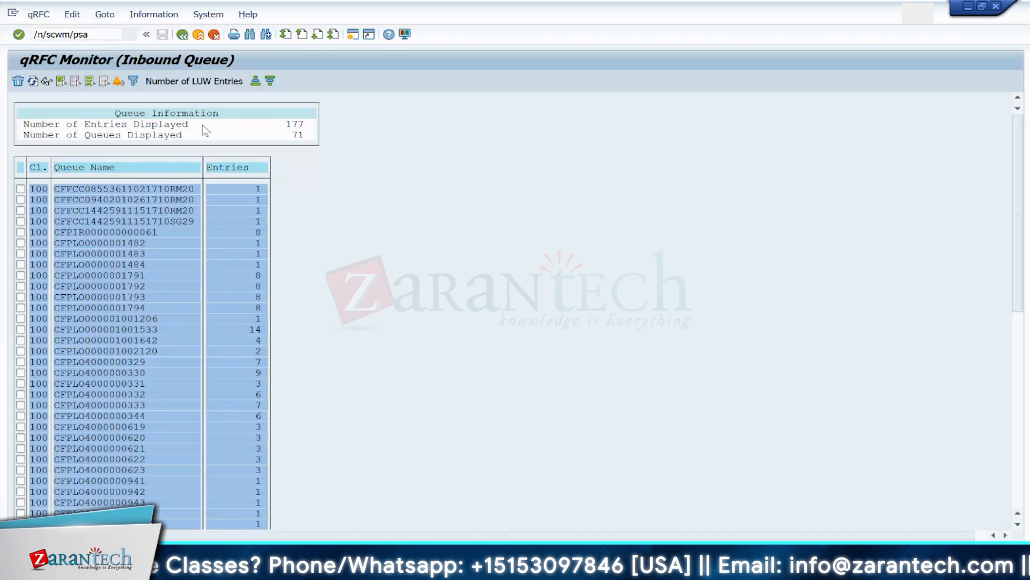
key("Return")
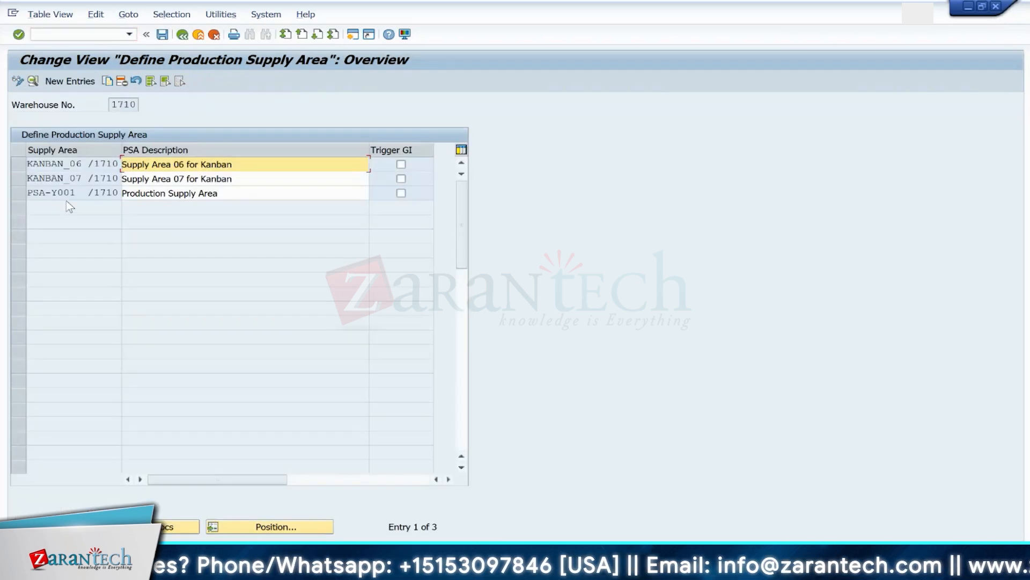
left_click(171, 180)
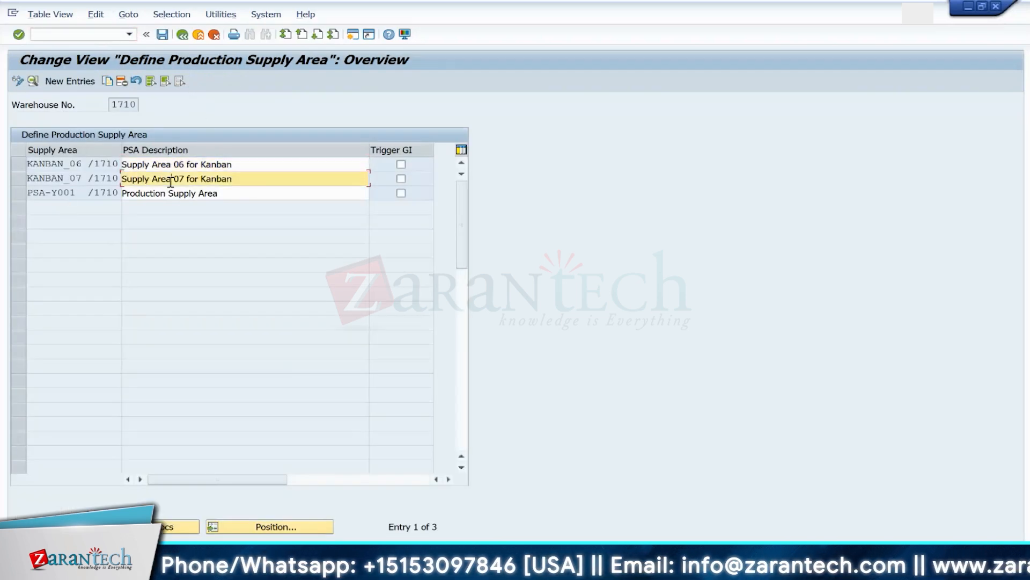
double_click(91, 180)
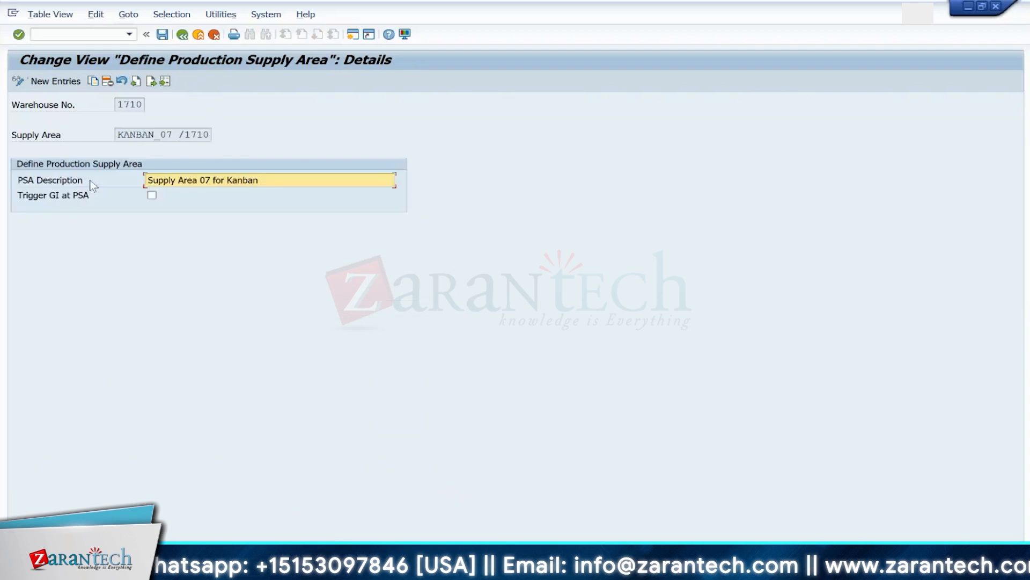
key("F3")
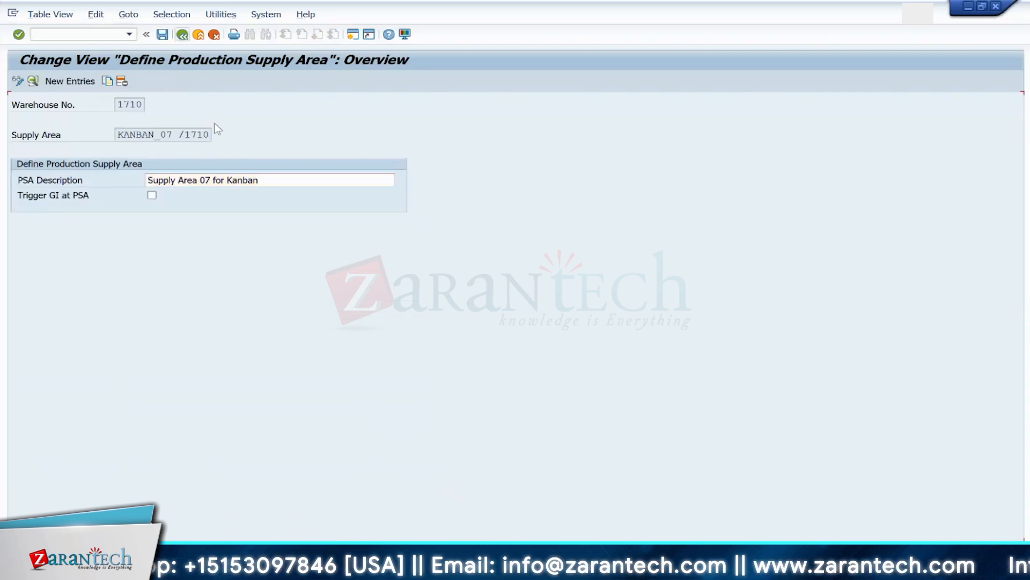
Step: Open the storage bin display with transaction /n/scwm/ls03
left_click(88, 34)
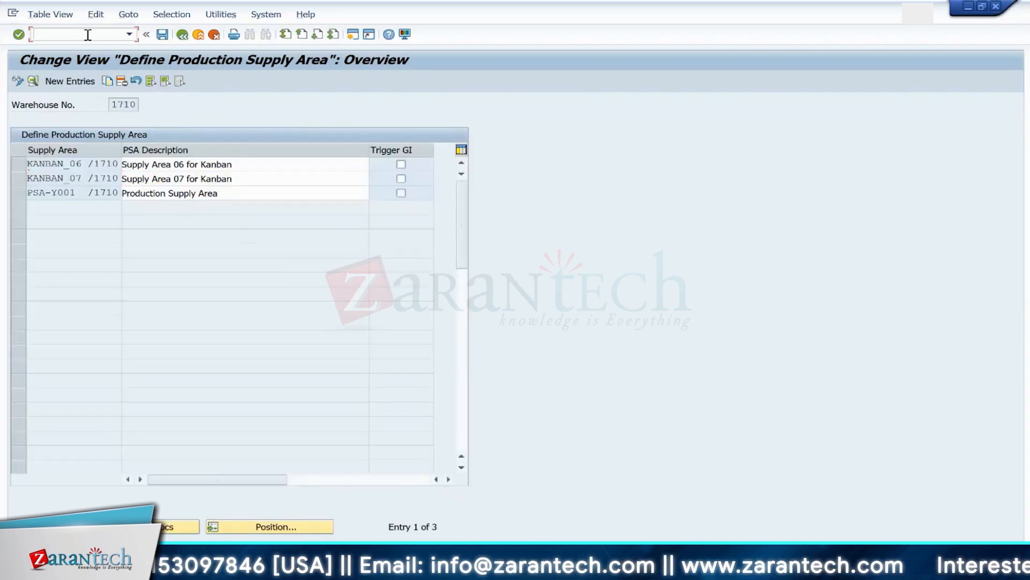
type("/n")
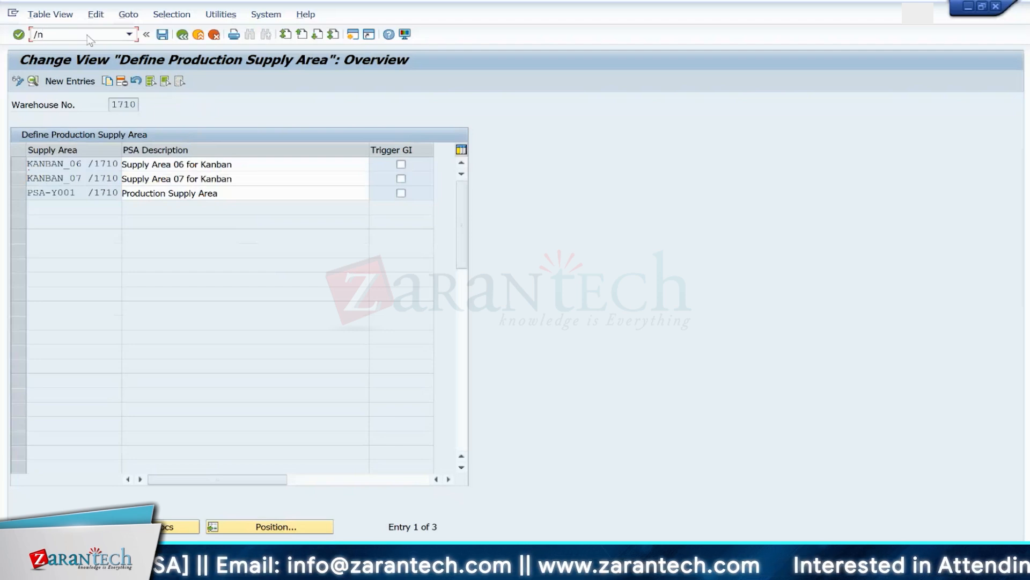
type("/scw")
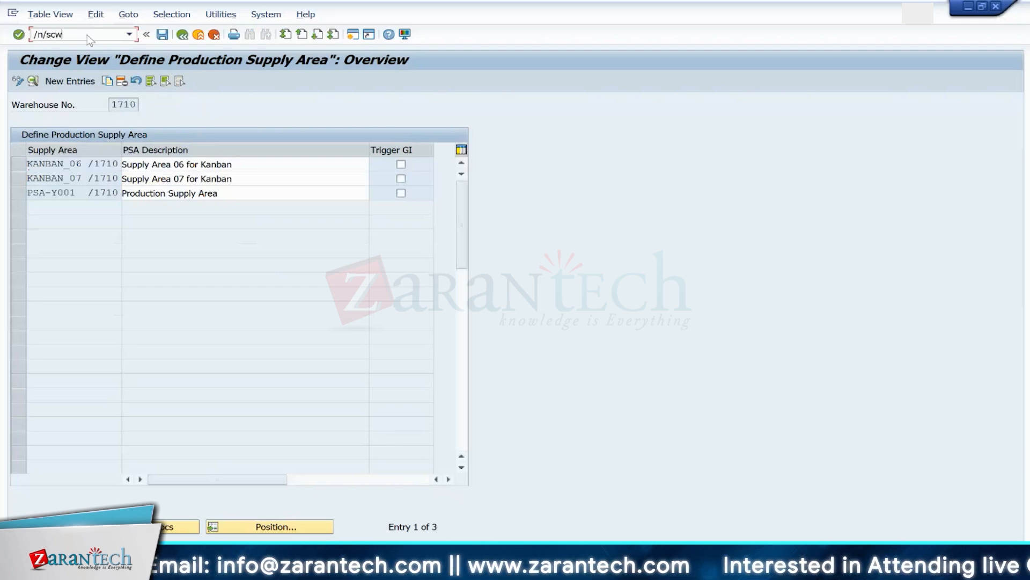
type("m/l")
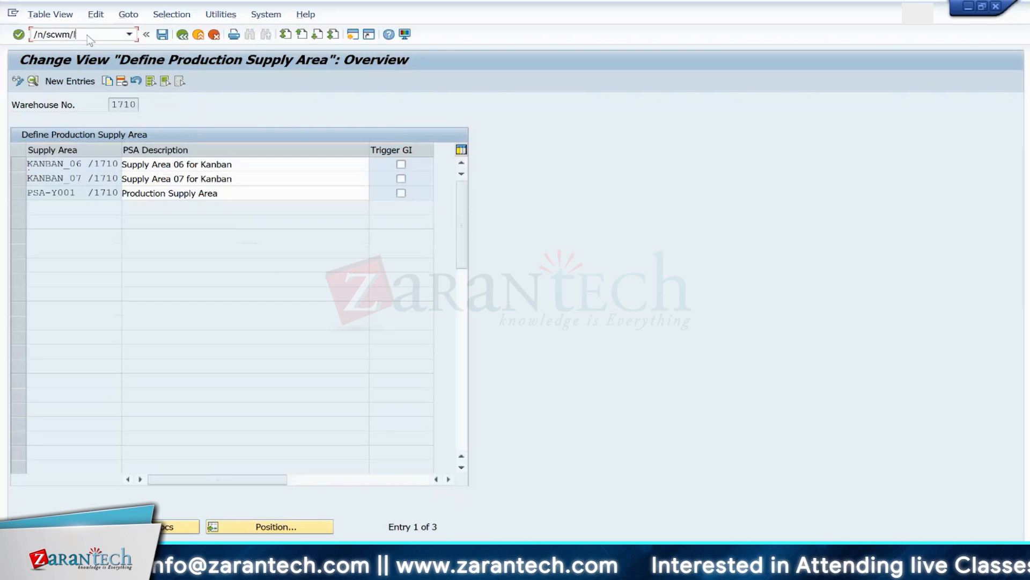
type("s03")
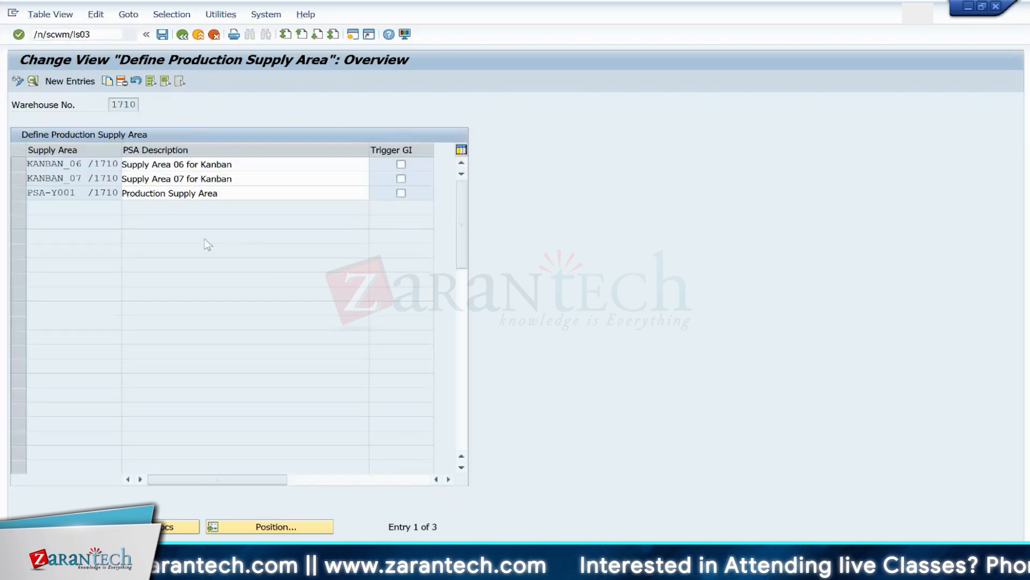
key("Return")
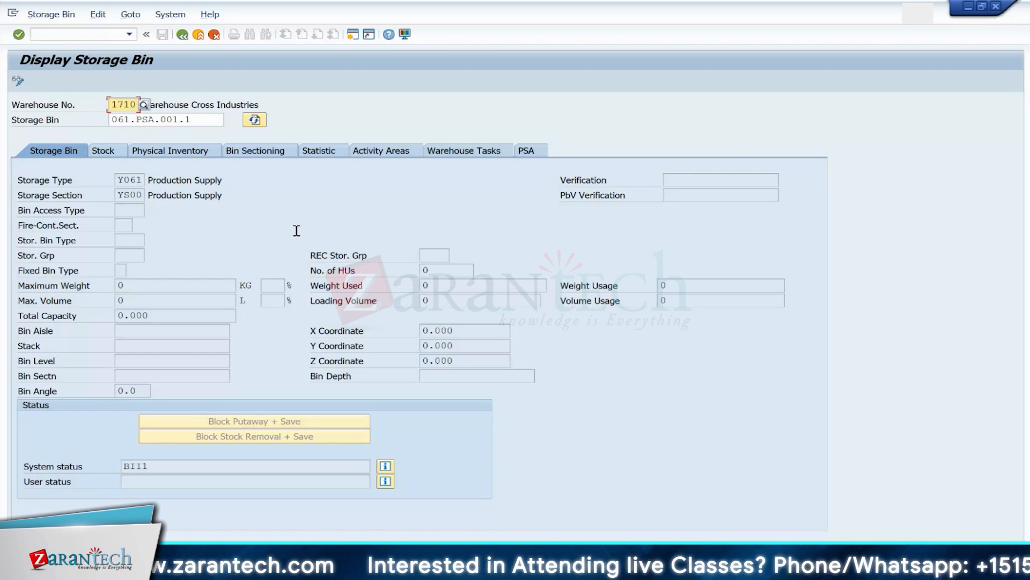
Step: Examine the production supply area assignments of storage bin 061.PSA.001.1 and return to its general bin data
left_click(198, 121)
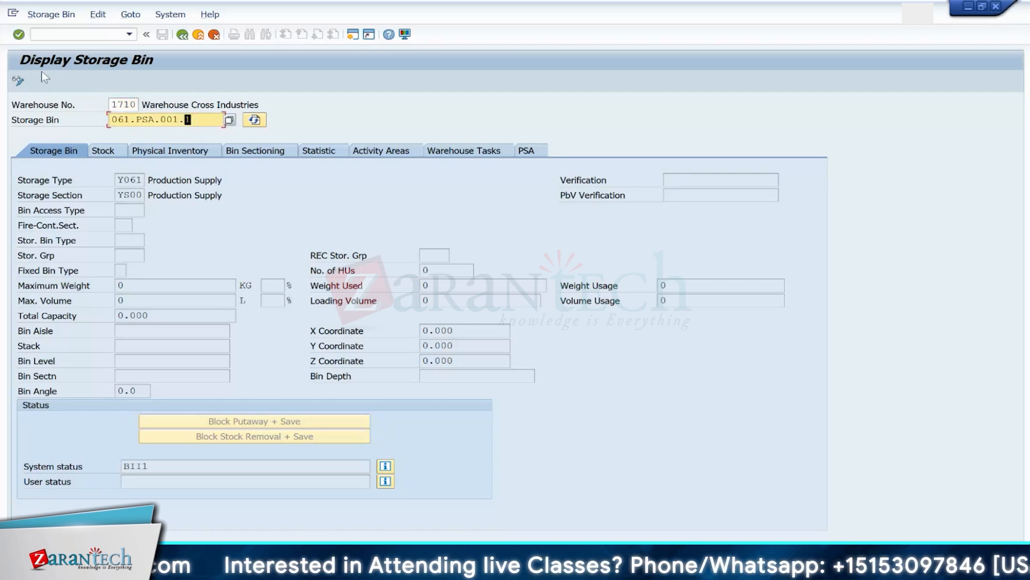
left_click(524, 151)
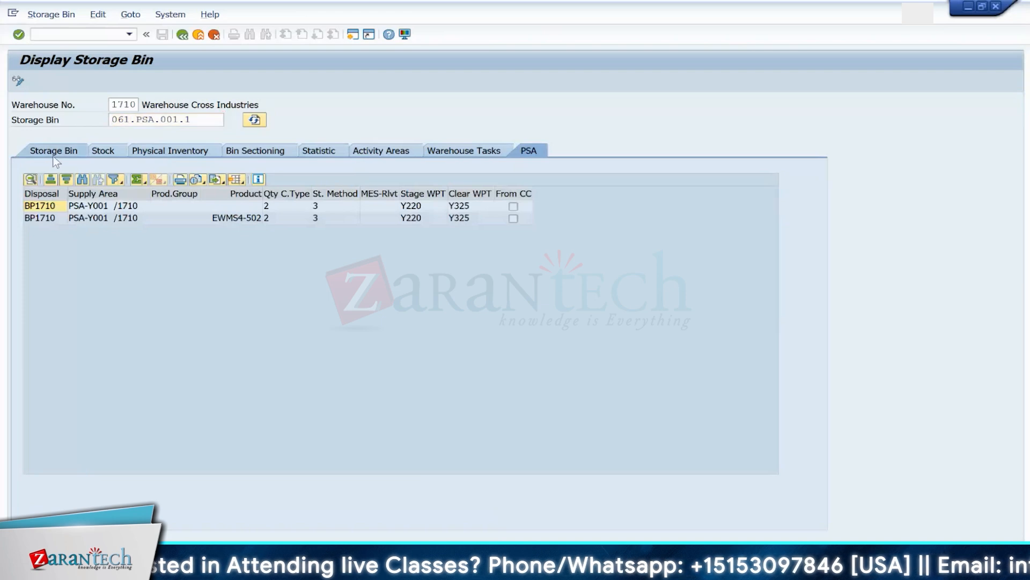
left_click(52, 152)
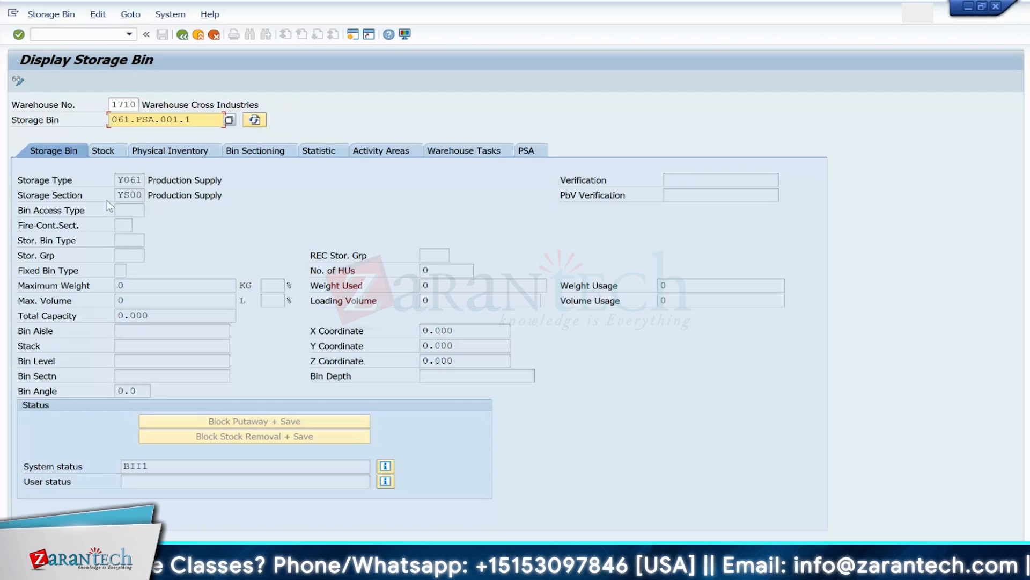
Step: Open the storage bin creation in a separate session with transaction /n/scwm/ls01
left_click(73, 35)
type("/o/cwm")
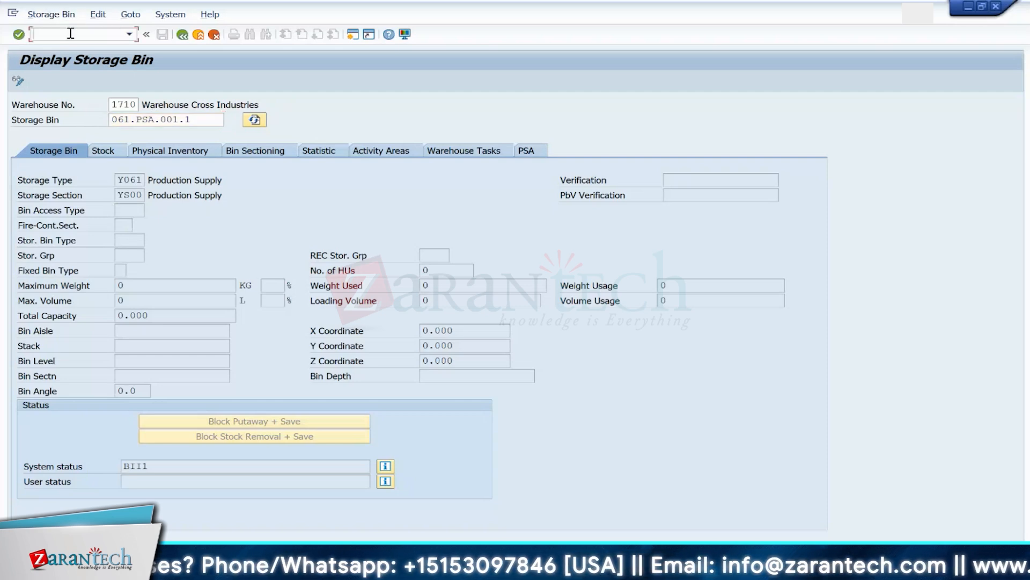
type("/ls01")
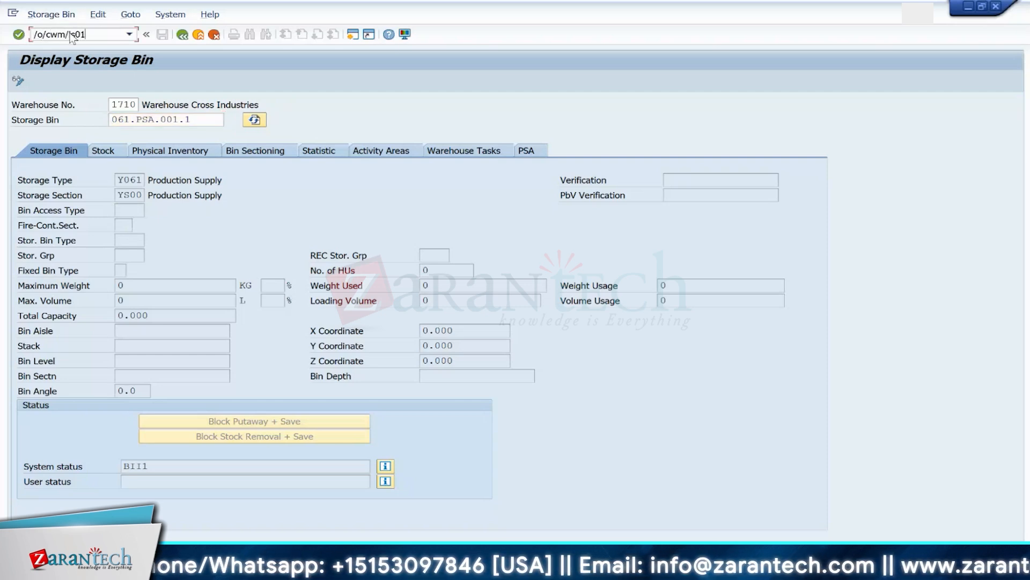
key("Return")
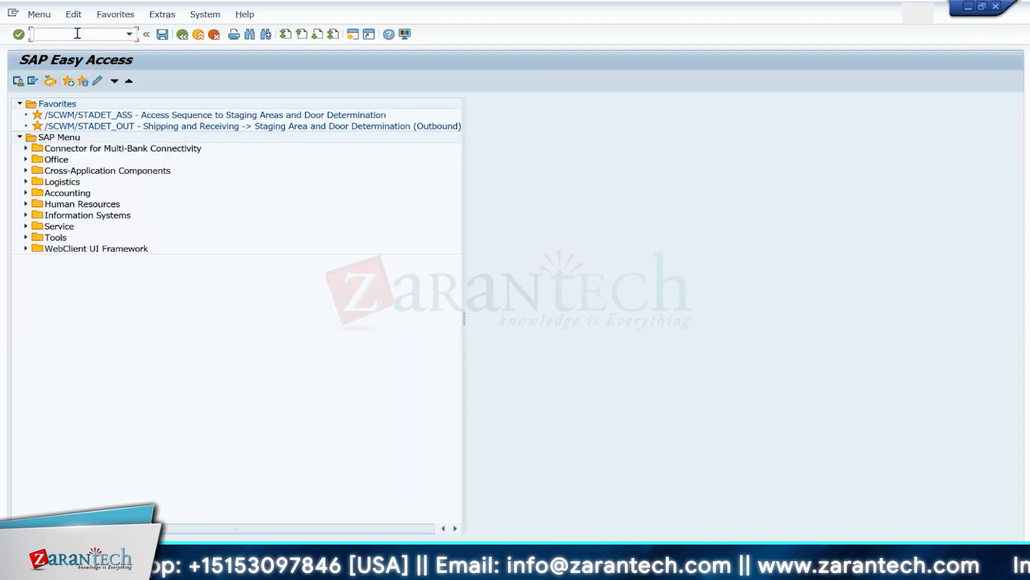
type("/n/scwm")
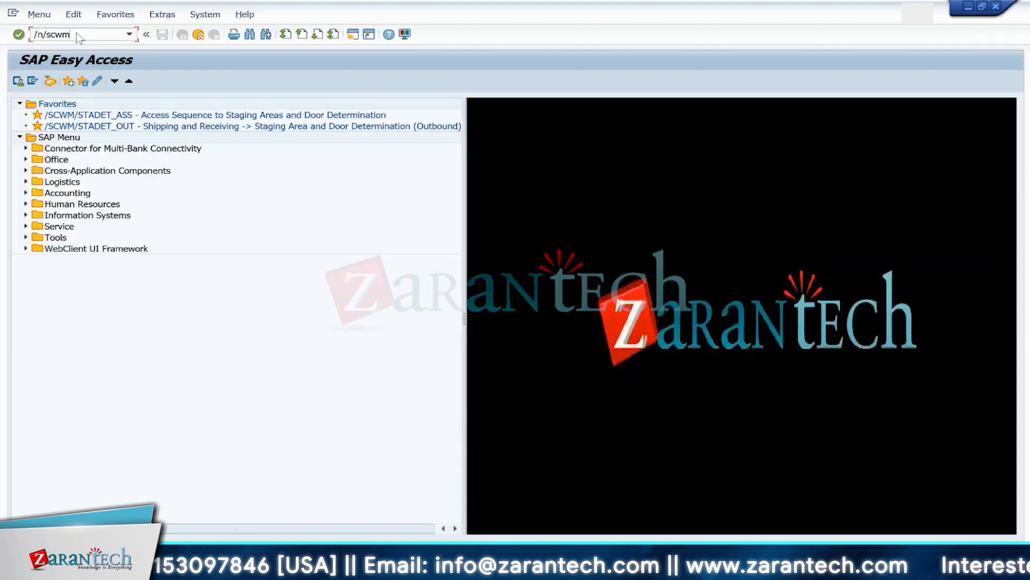
type("/ls01")
key("Return")
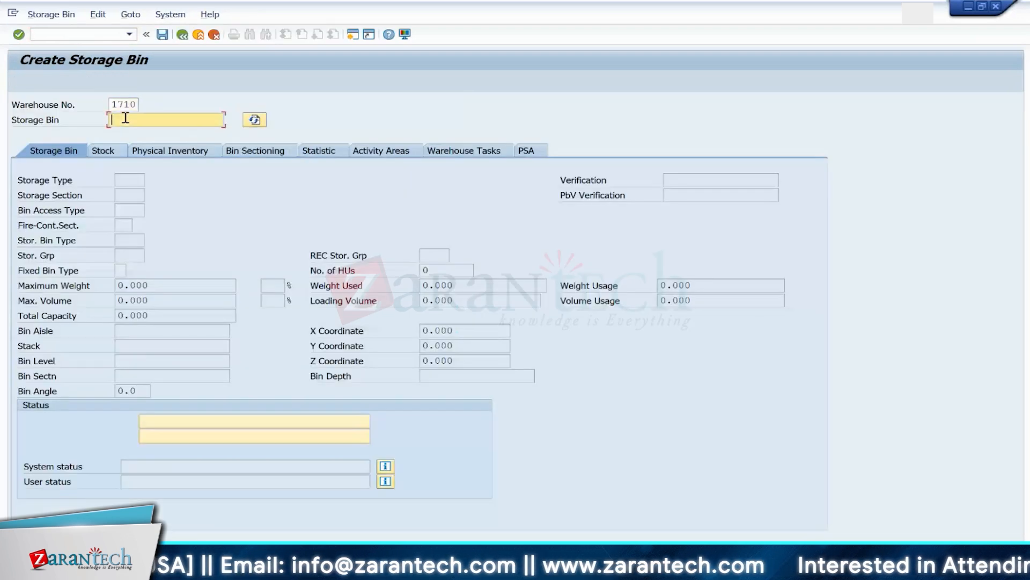
Step: Start a new storage bin named TEST-KANBAN01 in warehouse 1710
type("test")
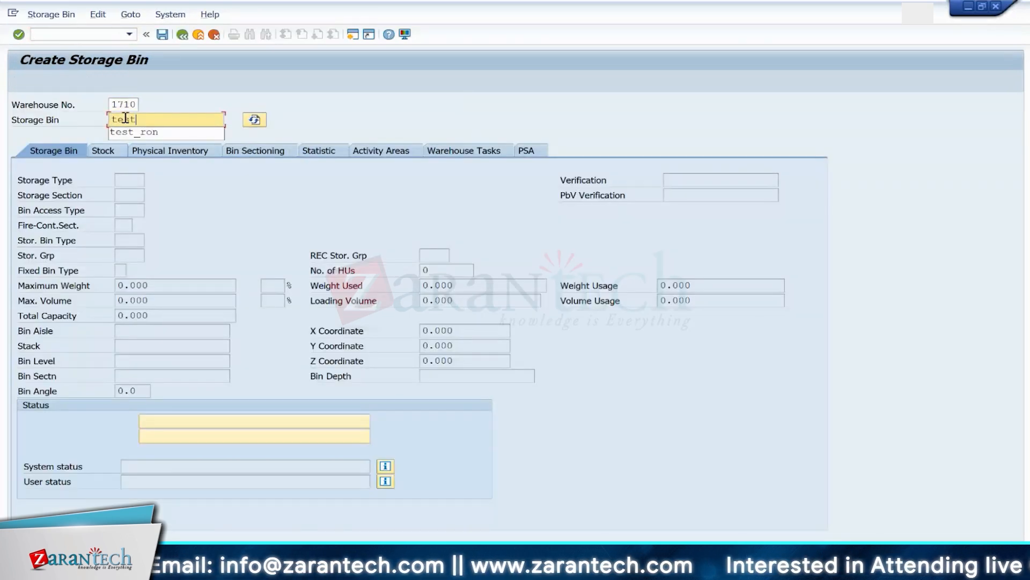
type("-kanban01")
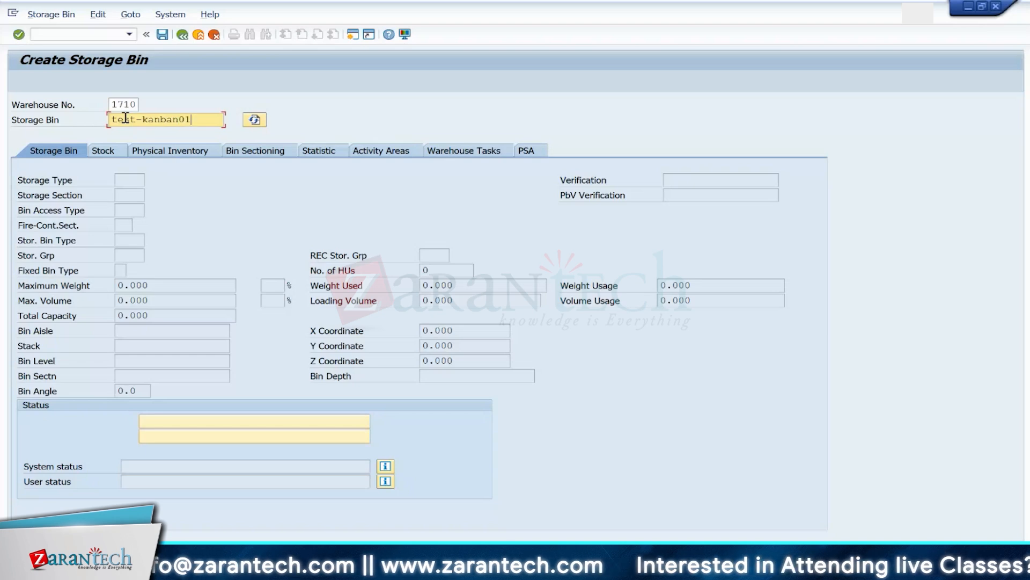
key("Return")
Step: Assign the new storage bin to storage type Y061 and storage section YS00 and save it
left_click(130, 179)
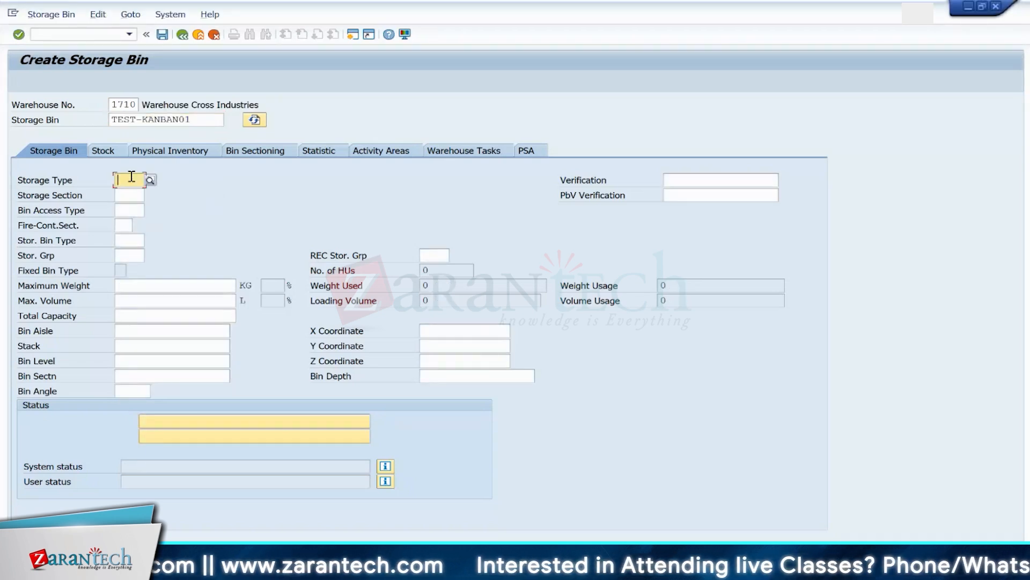
type("Y0")
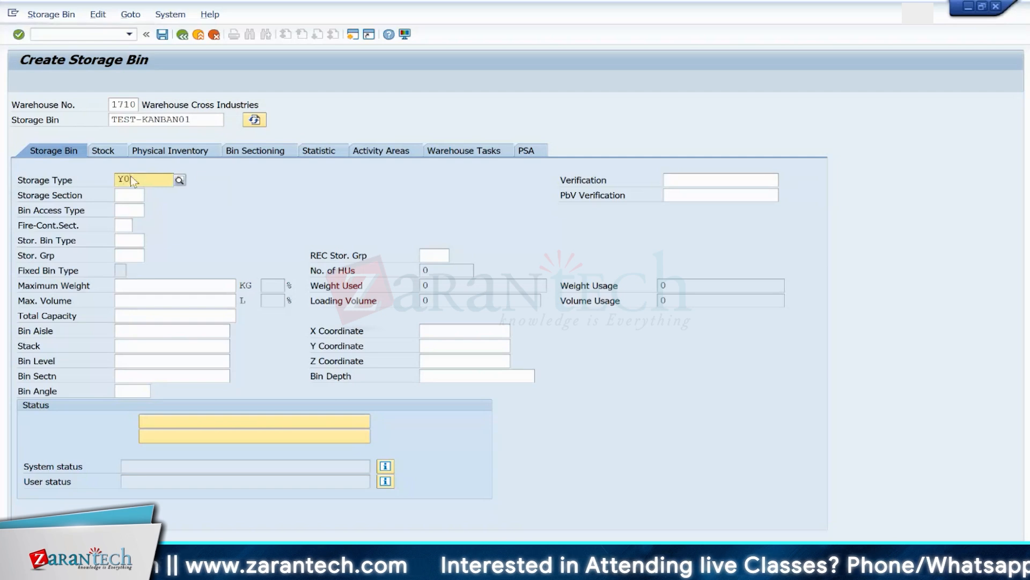
type("62")
key("BackSpace")
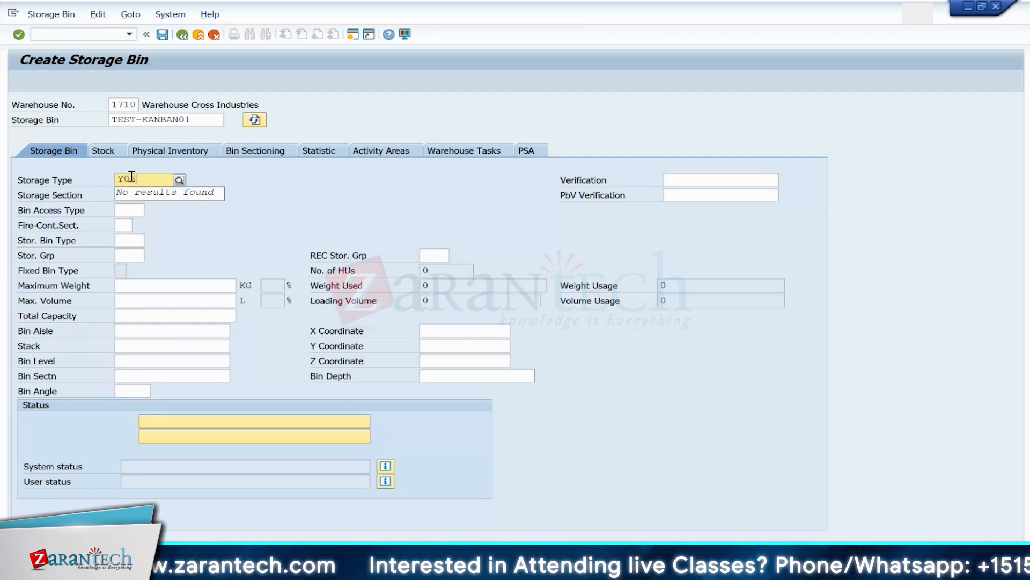
type("1")
key("Tab")
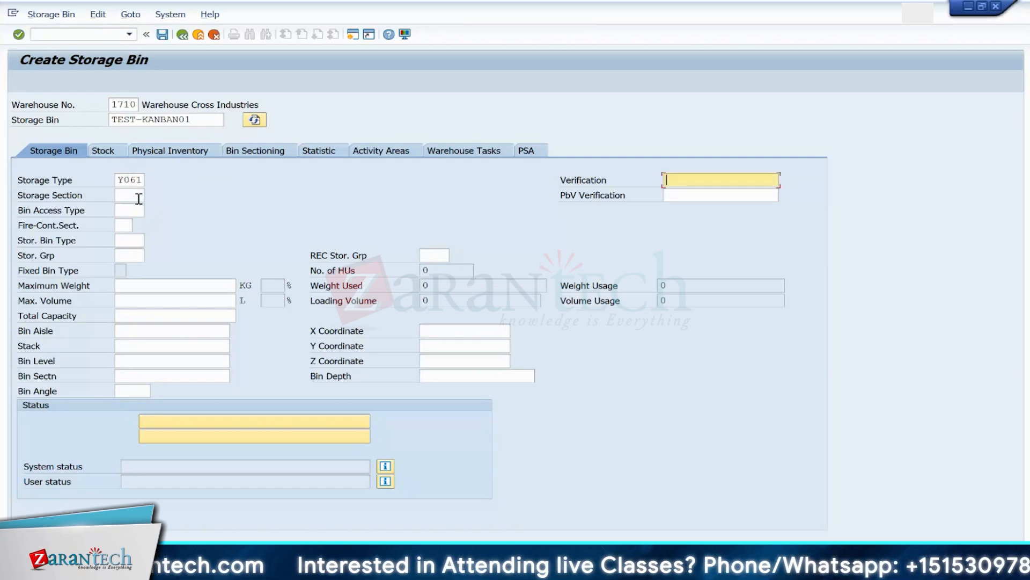
left_click(135, 195)
type("YS")
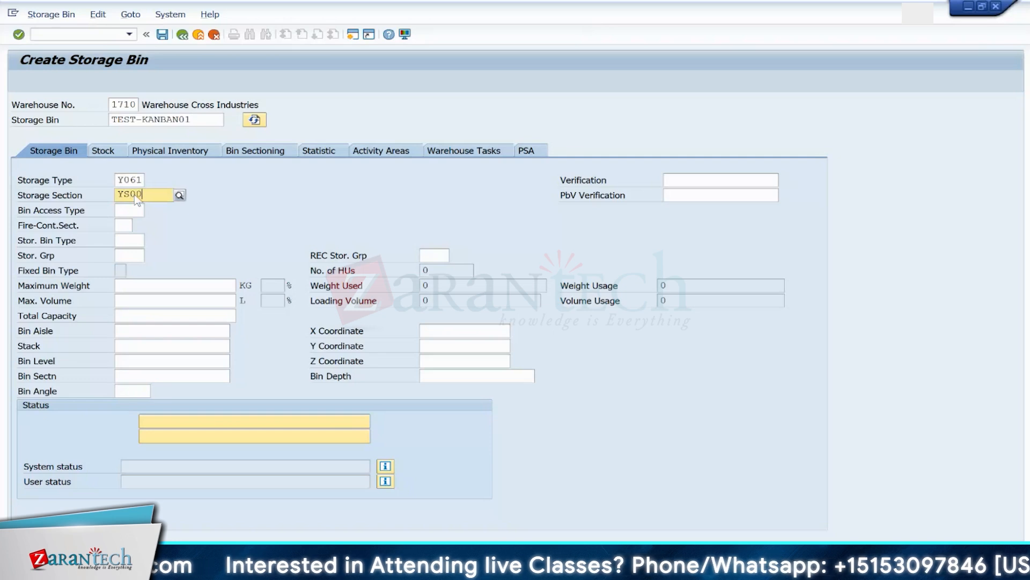
type("00")
key("Return")
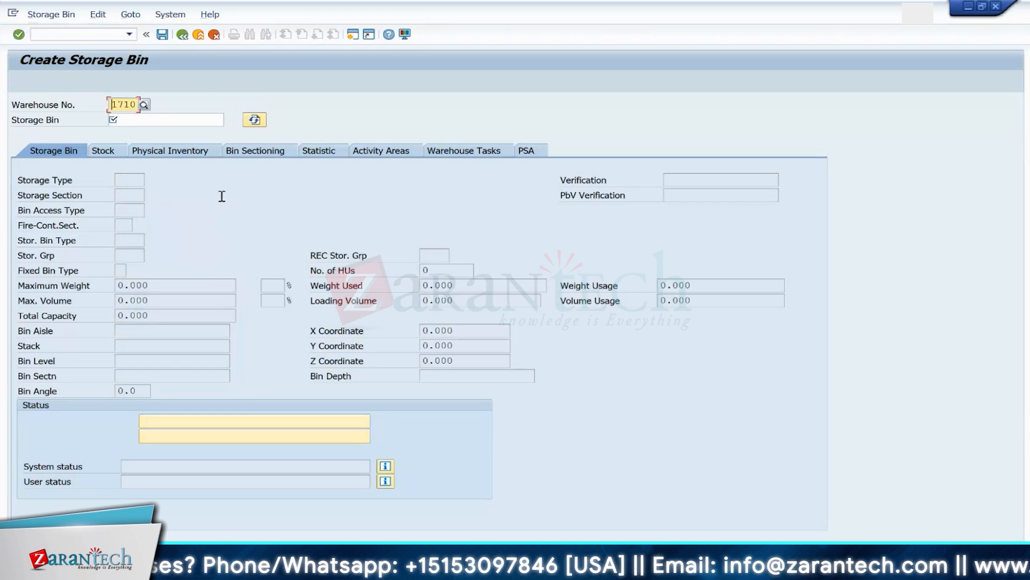
Step: Open the PSA assignment to bin by entitled/product with transaction /N/SCWM/PSASTAGE
left_click(87, 36)
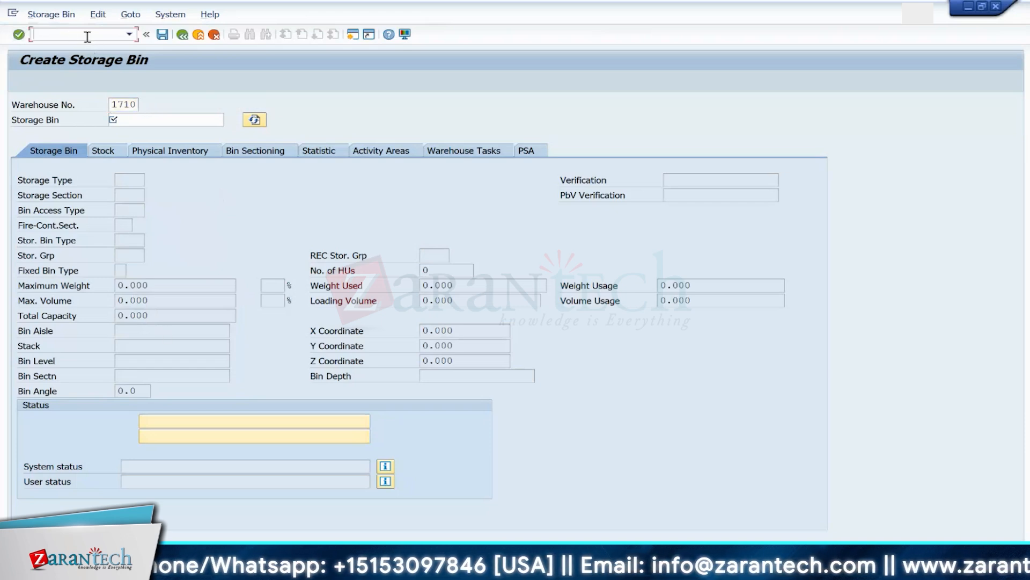
type("/N/SCWM/")
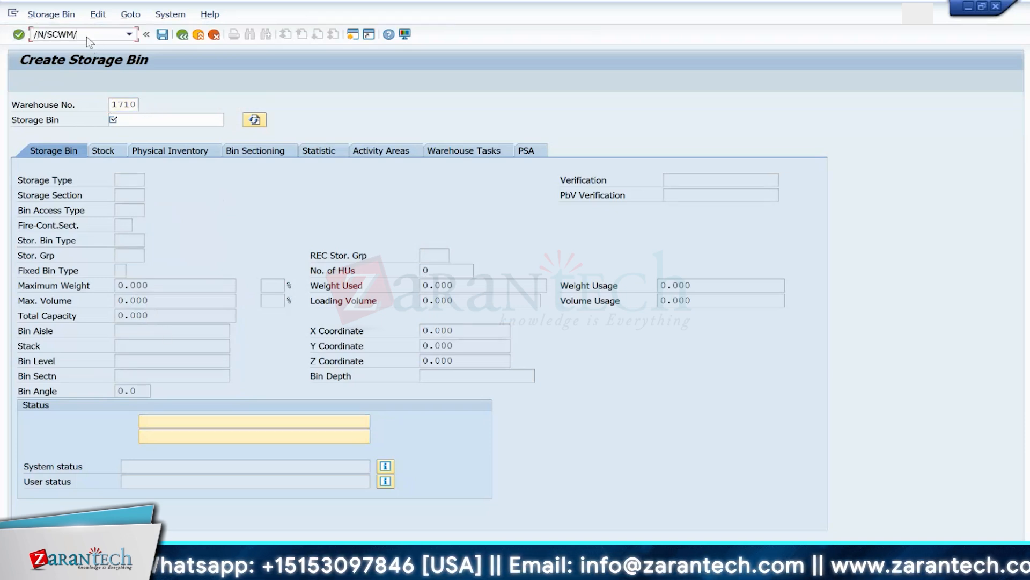
type("PSASTAGE")
key("Return")
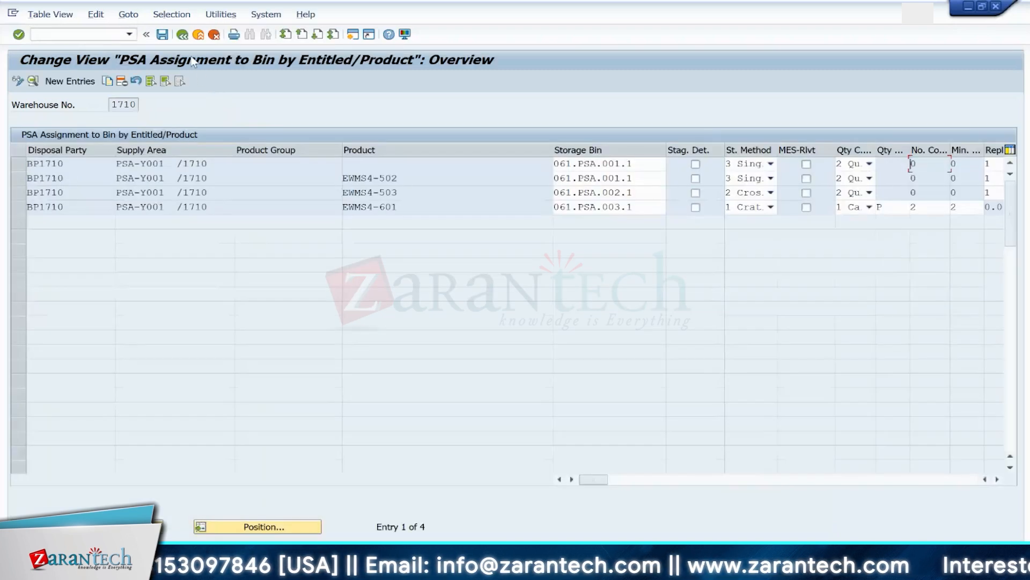
Step: Copy the PSA assignment of product EWMS4-503 and set the copy's supply area to KANBAN_07 /1710
left_click(18, 193)
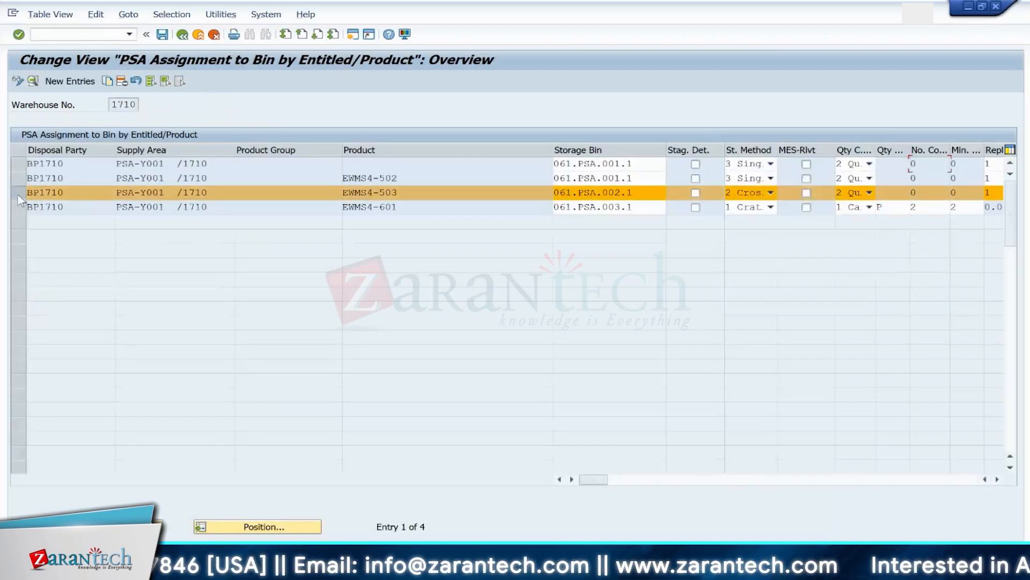
left_click(108, 82)
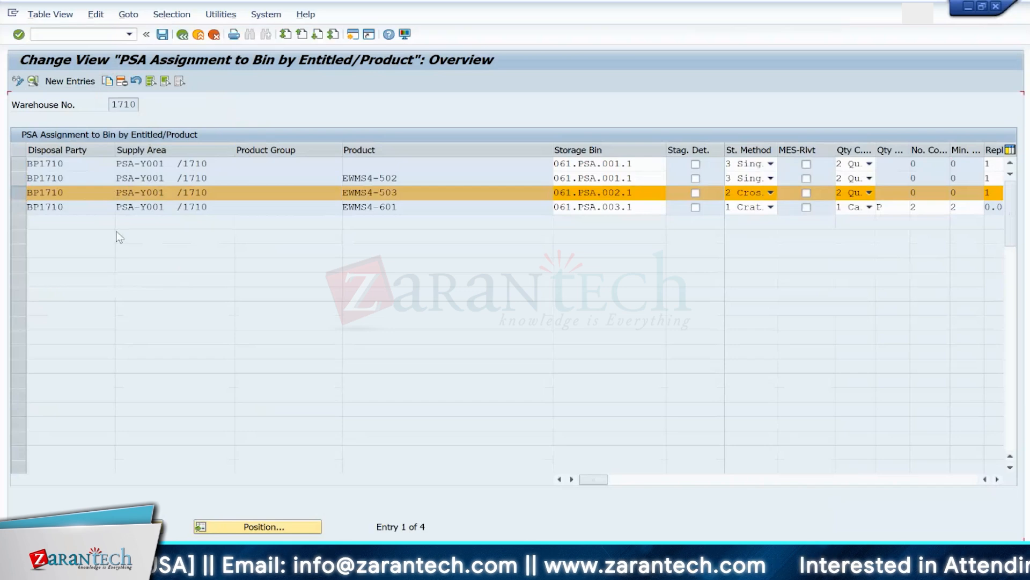
left_click(137, 150)
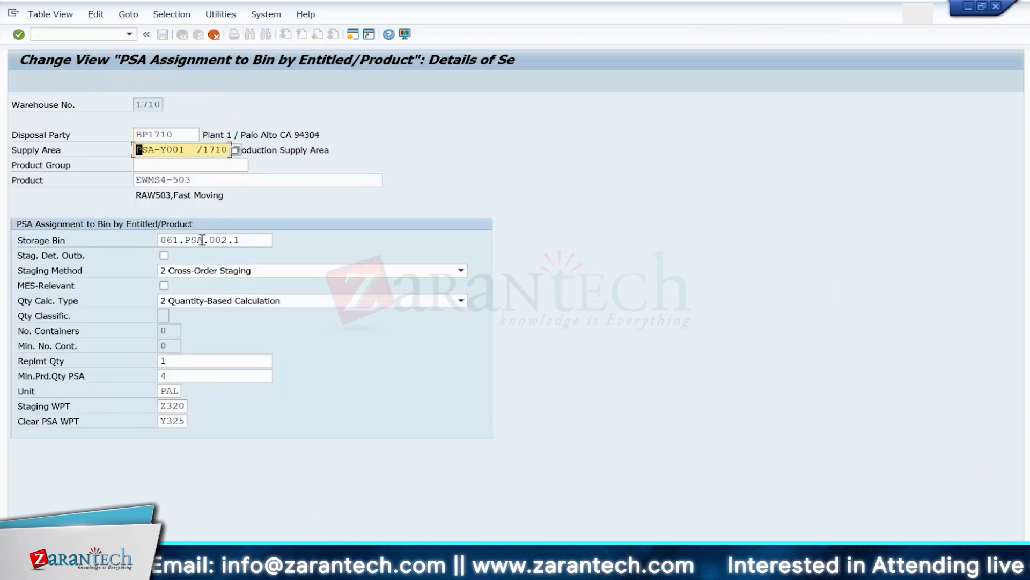
left_click(236, 150)
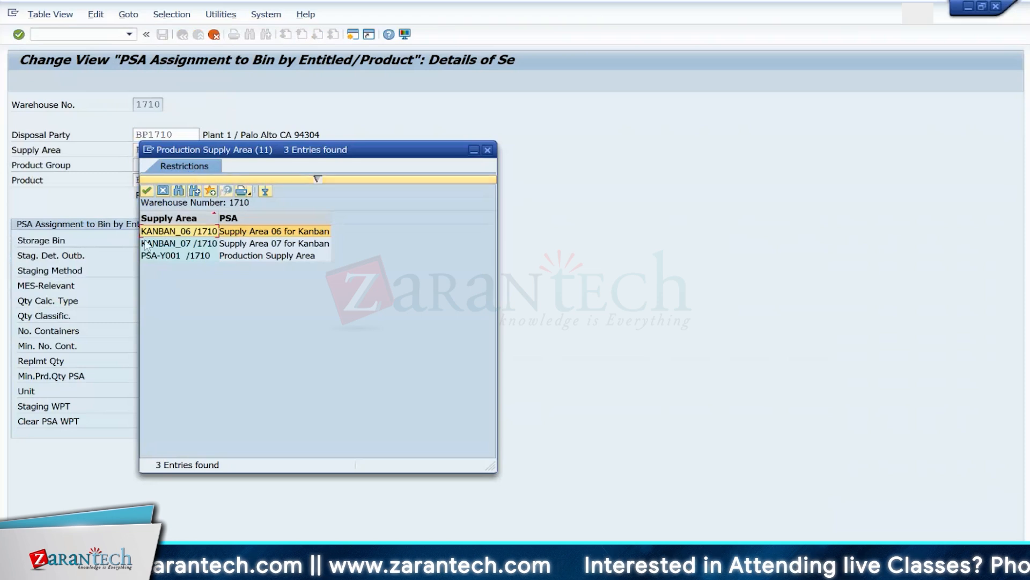
double_click(146, 244)
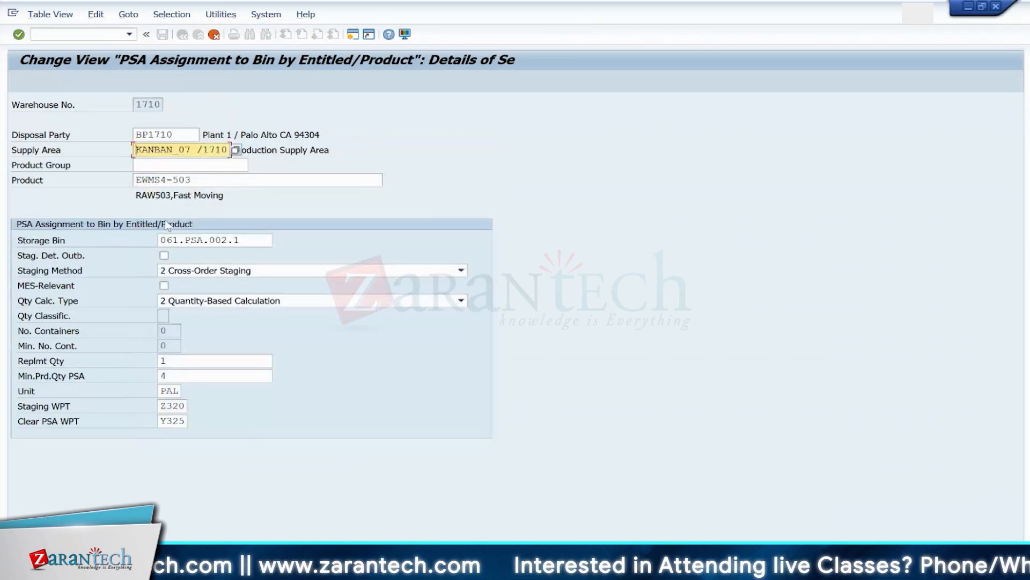
Step: Replace the copied assignment's storage bin with TEST-KANBAN01, found by restricting the bin search to storage type Y061
left_click(253, 241)
key("BackSpace")
key("BackSpace")
key("BackSpace")
key("BackSpace")
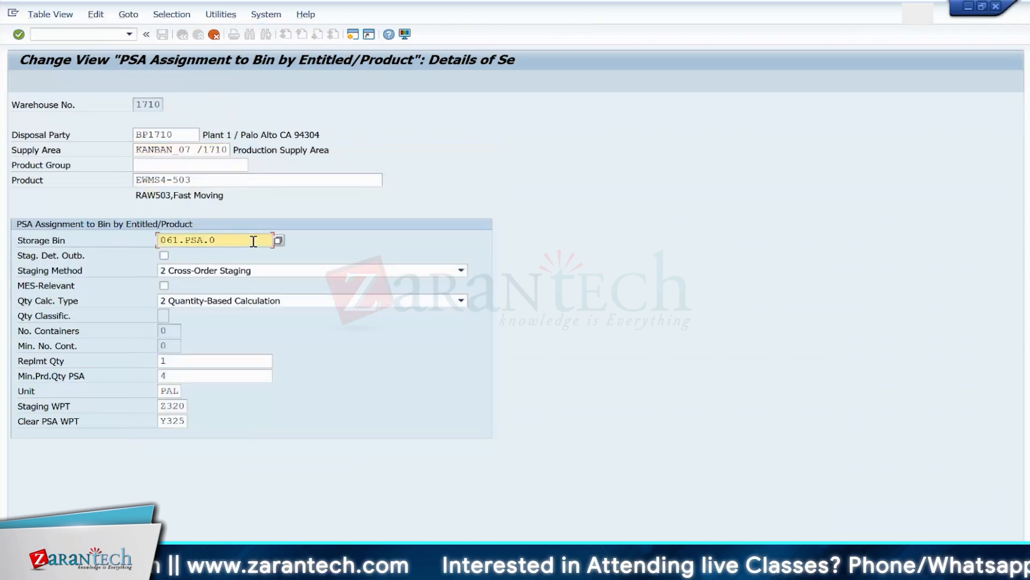
key("BackSpace")
key("BackSpace")
key("BackSpace")
key("BackSpace")
key("BackSpace")
key("BackSpace")
key("BackSpace")
key("BackSpace")
key("BackSpace")
key("Return")
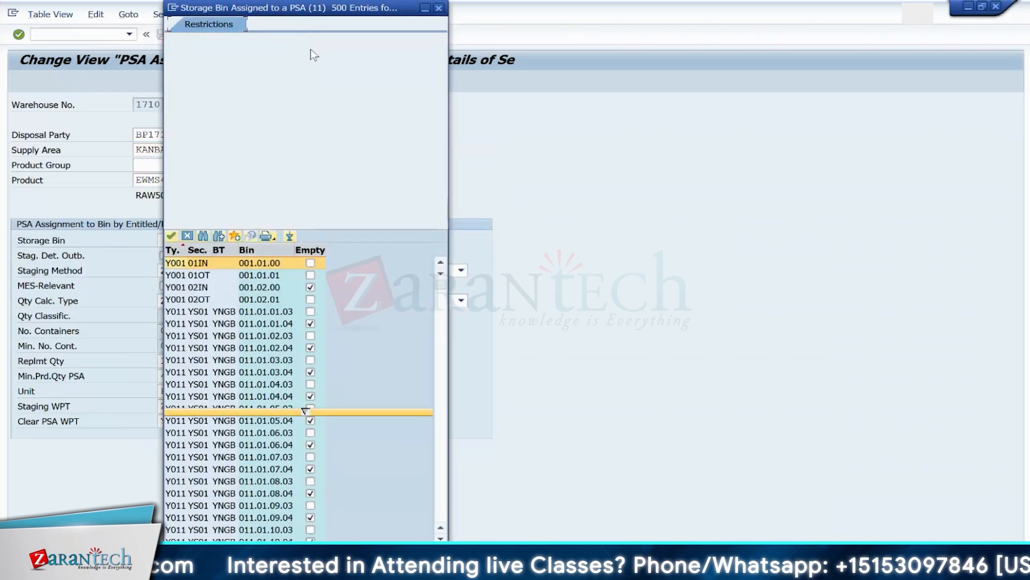
left_click(308, 67)
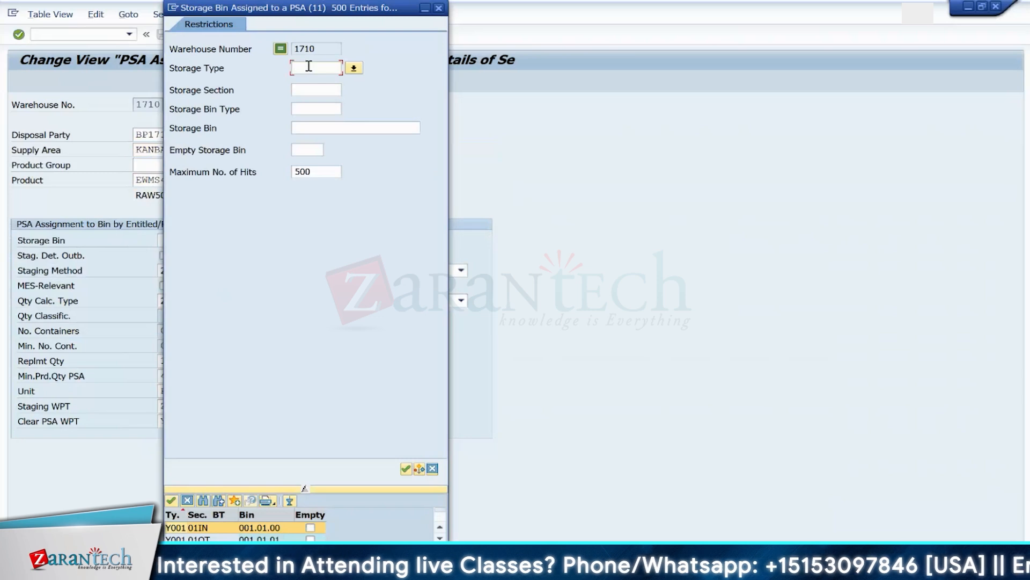
type("Y061")
key("Return")
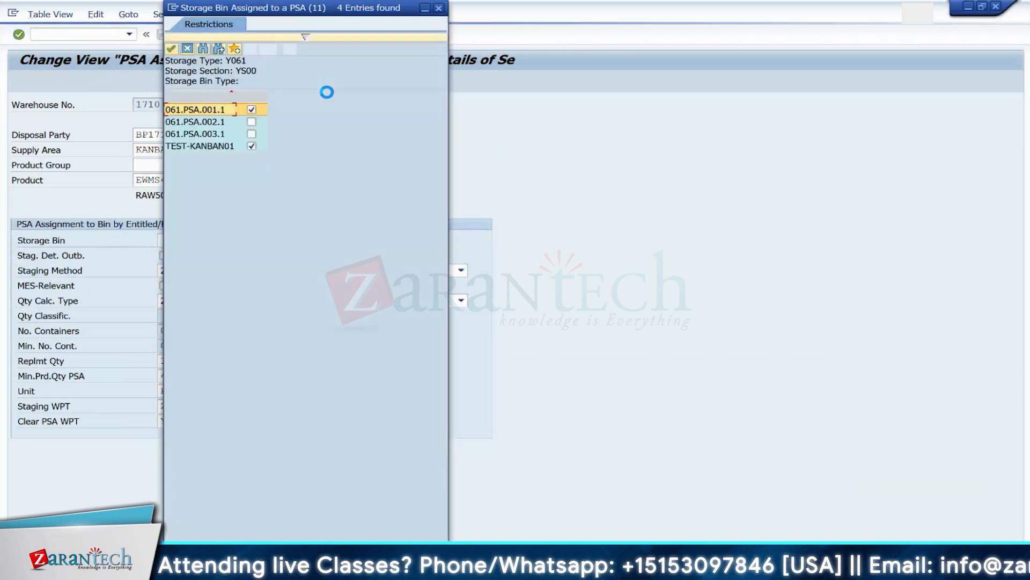
double_click(210, 146)
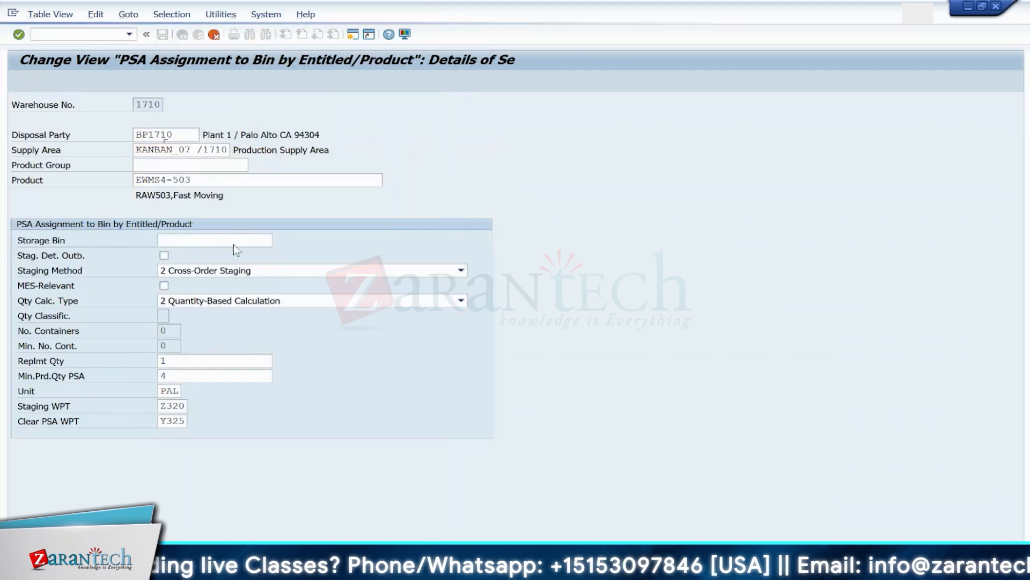
Step: Review the staging method options, keep 2 Cross-Order Staging, and leave the copied assignment's details
left_click(197, 271)
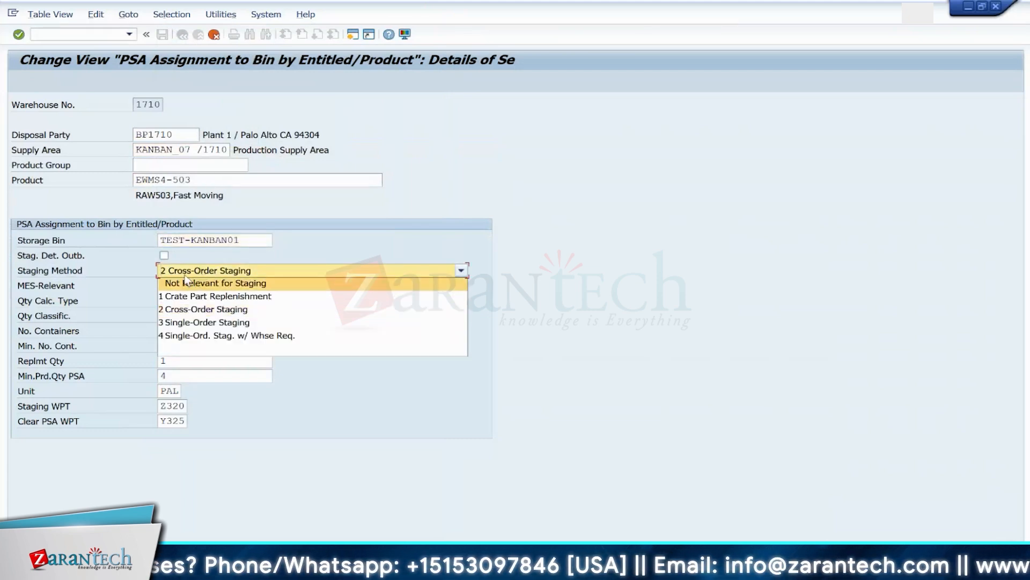
left_click(307, 242)
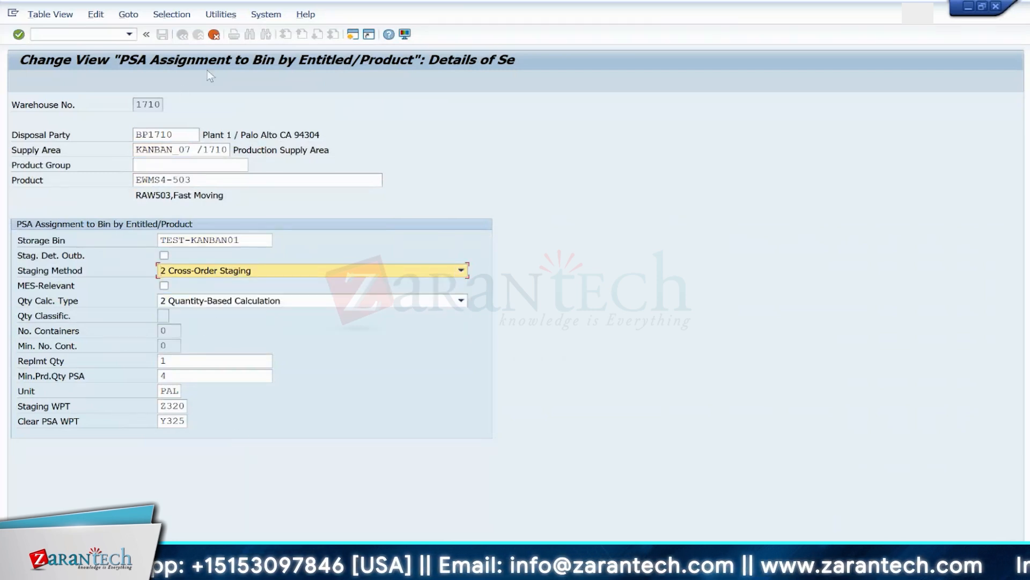
key("F3")
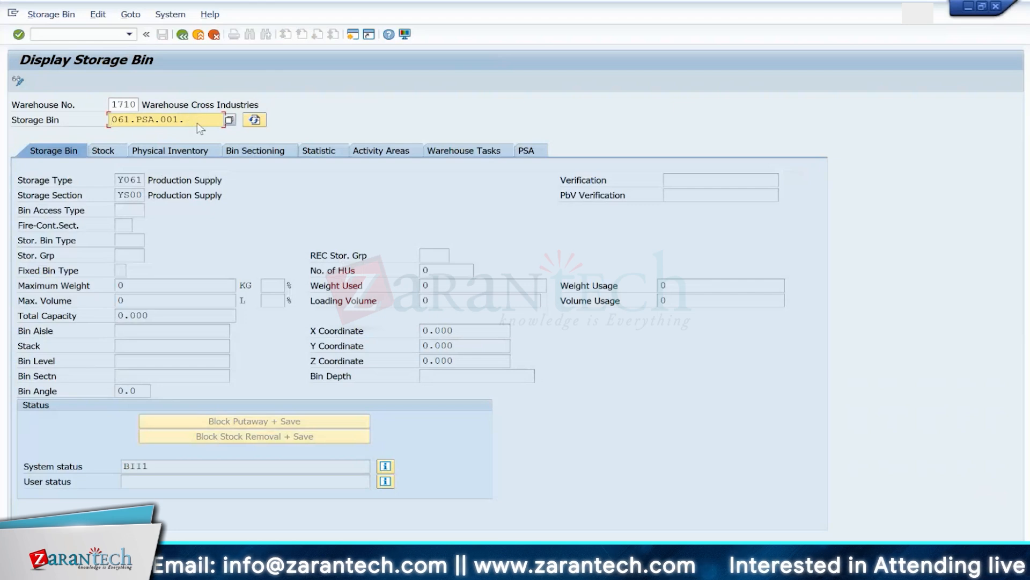
Step: Display storage bin TEST-KANBAN01, check its production supply area assignment, and exit the bin display
key("BackSpace")
key("BackSpace")
key("BackSpace")
key("BackSpace")
key("BackSpace")
key("BackSpace")
key("BackSpace")
key("BackSpace")
key("BackSpace")
key("BackSpace")
key("BackSpace")
key("BackSpace")
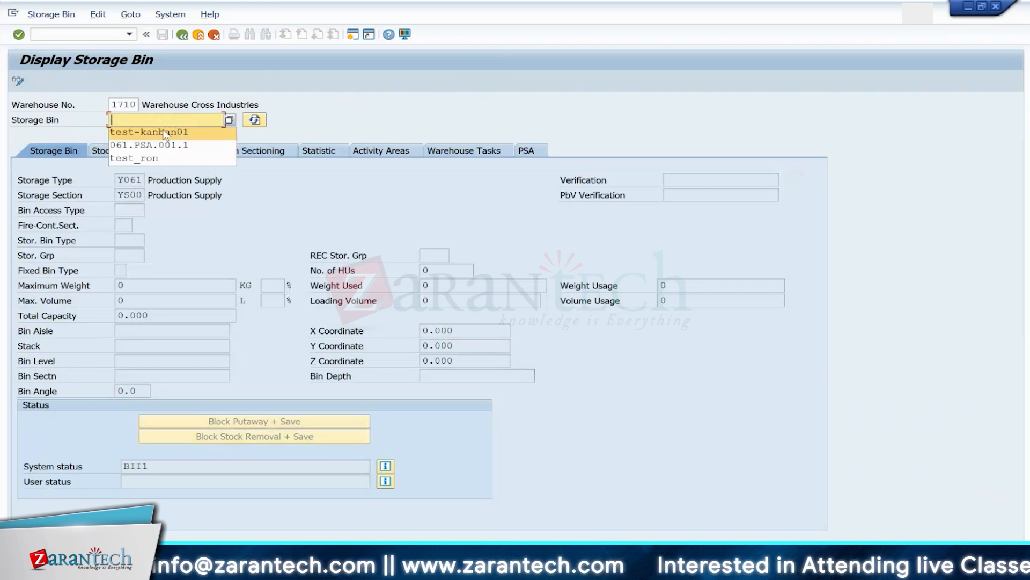
left_click(166, 132)
key("Return")
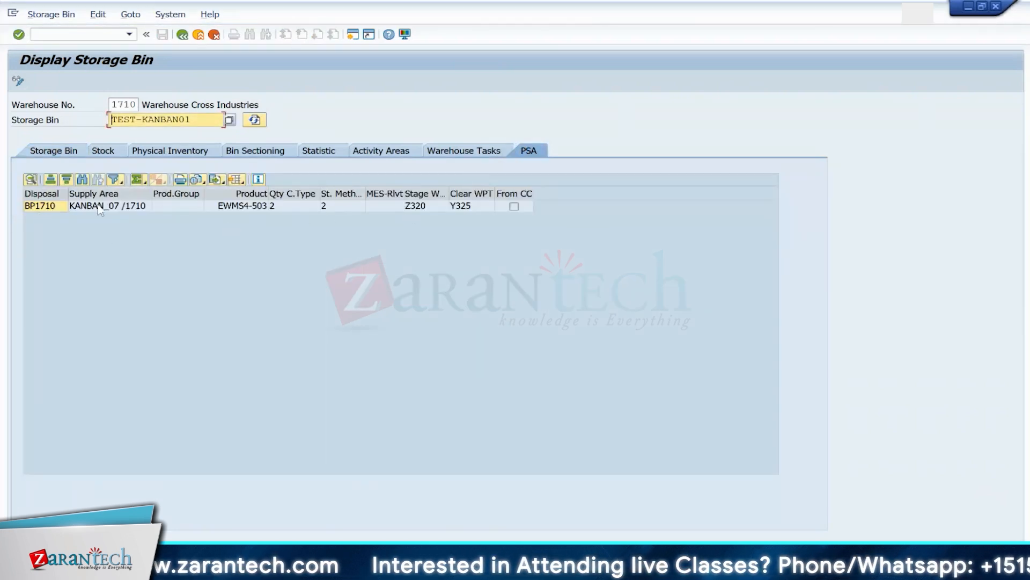
left_click(182, 35)
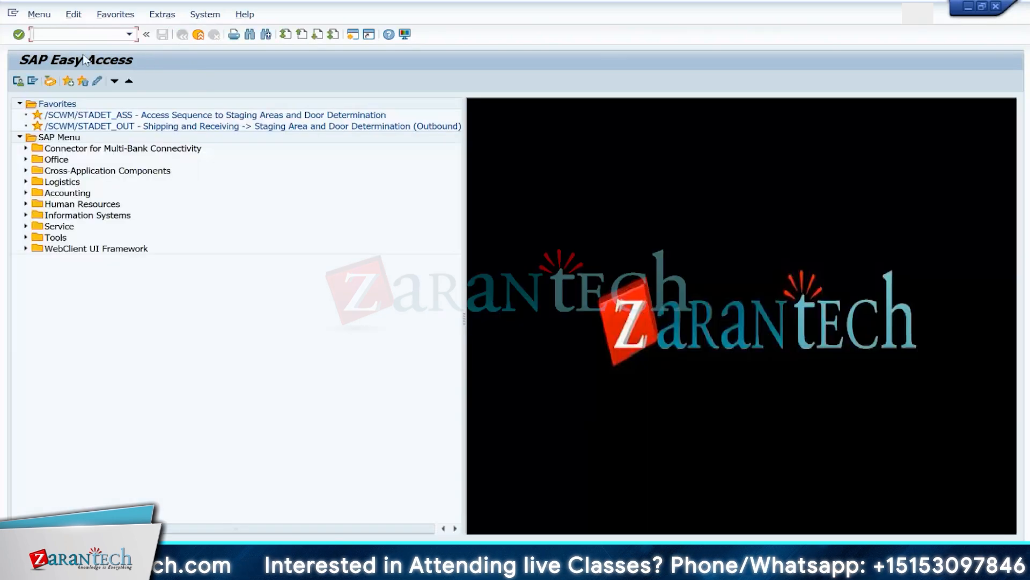
Step: Run storage bin sorting with transaction /SCWM/SBST for activity area Y061 in warehouse 1710 and return to the selection
left_click(80, 38)
type("/N/SCWM/SBST")
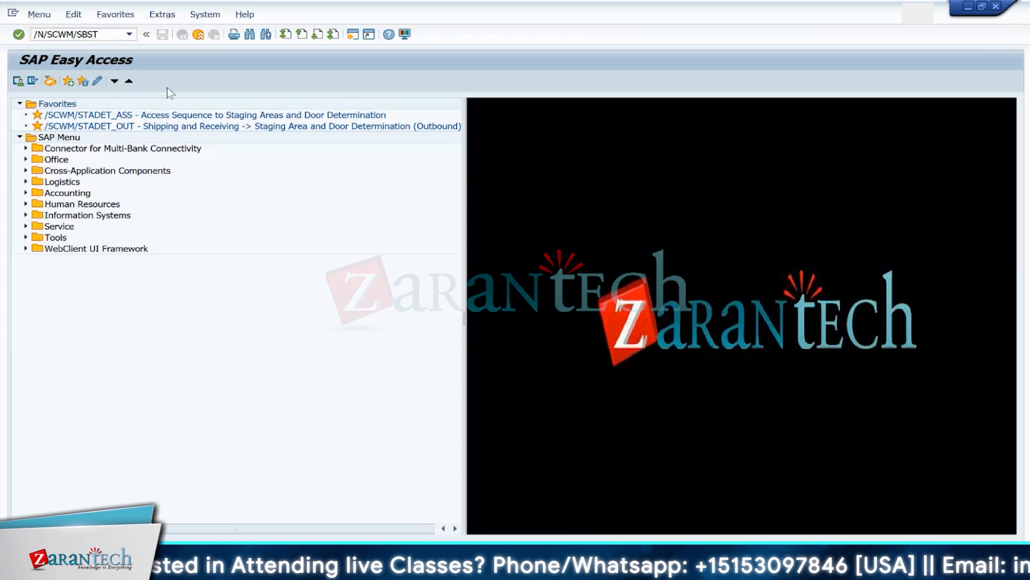
key("Return")
left_click(235, 121)
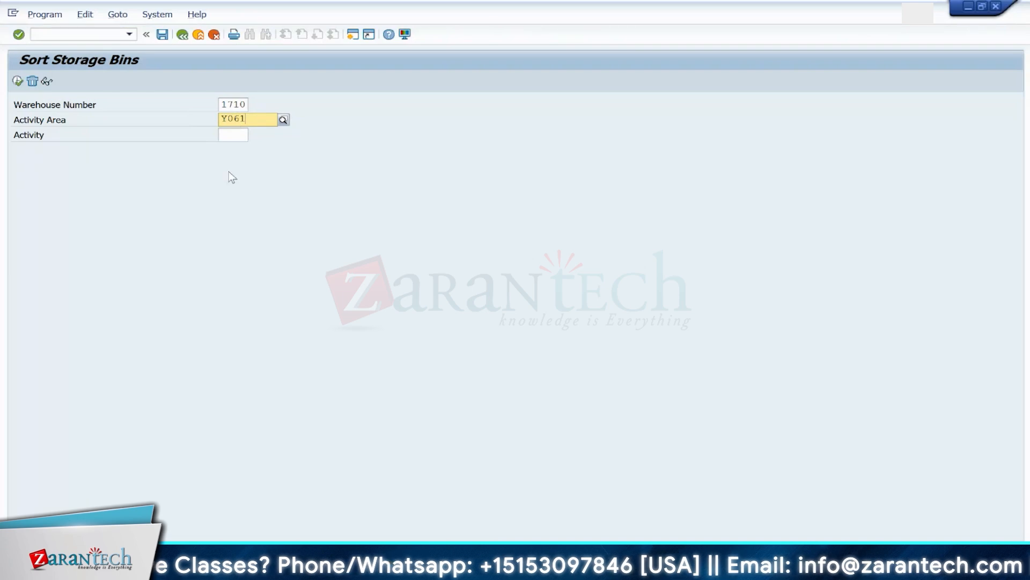
left_click(238, 150)
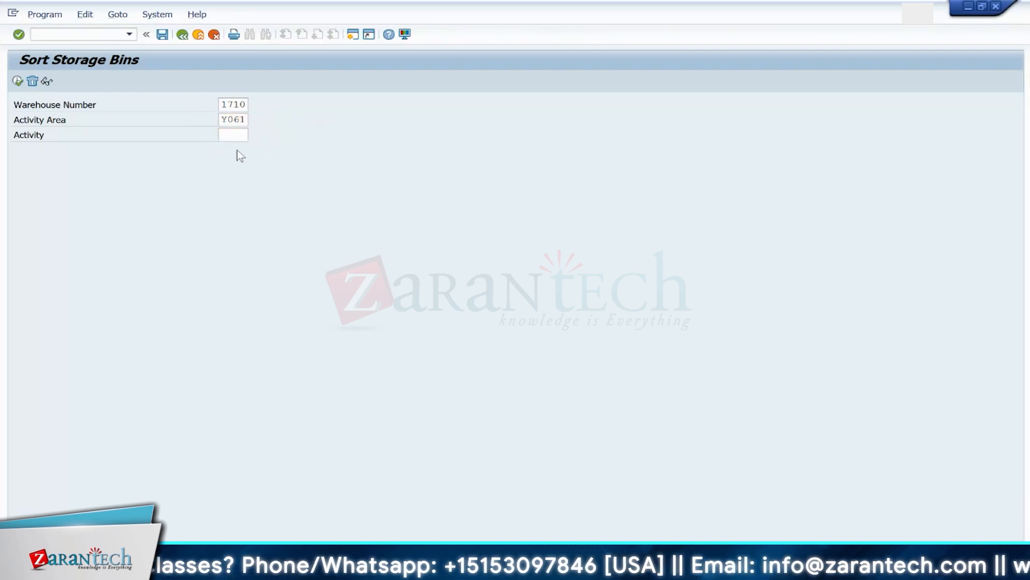
left_click(21, 81)
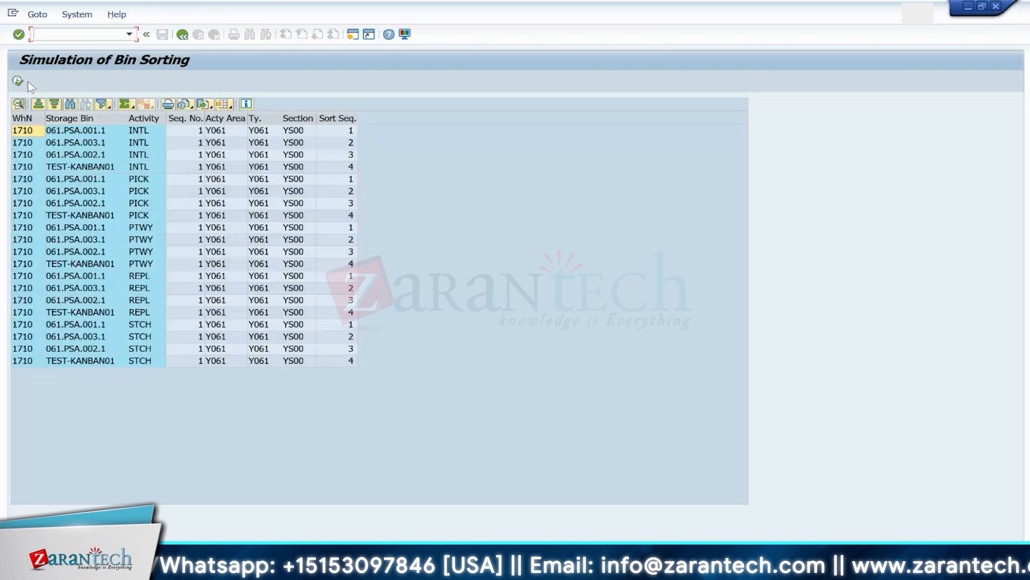
left_click(19, 80)
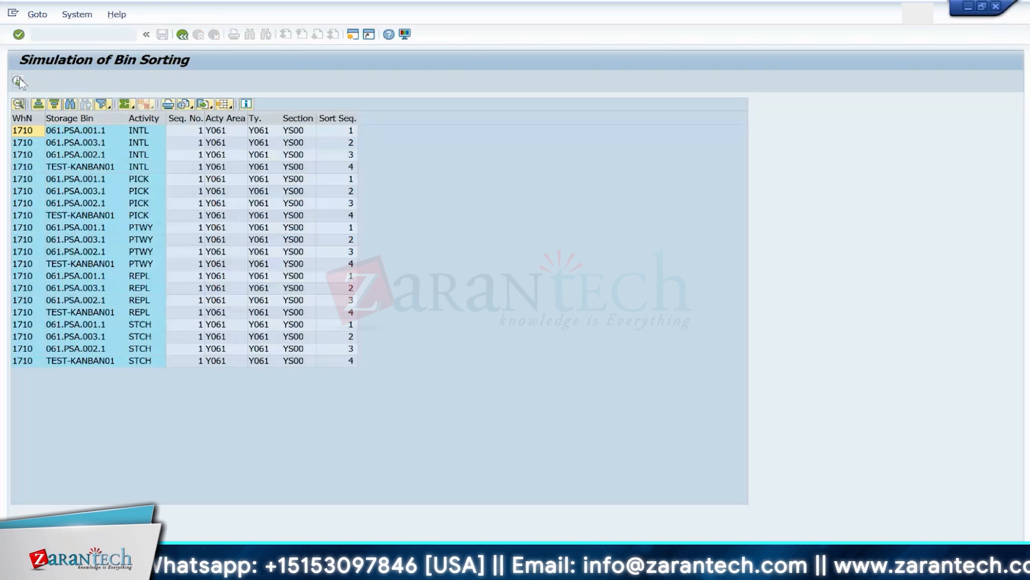
left_click(182, 35)
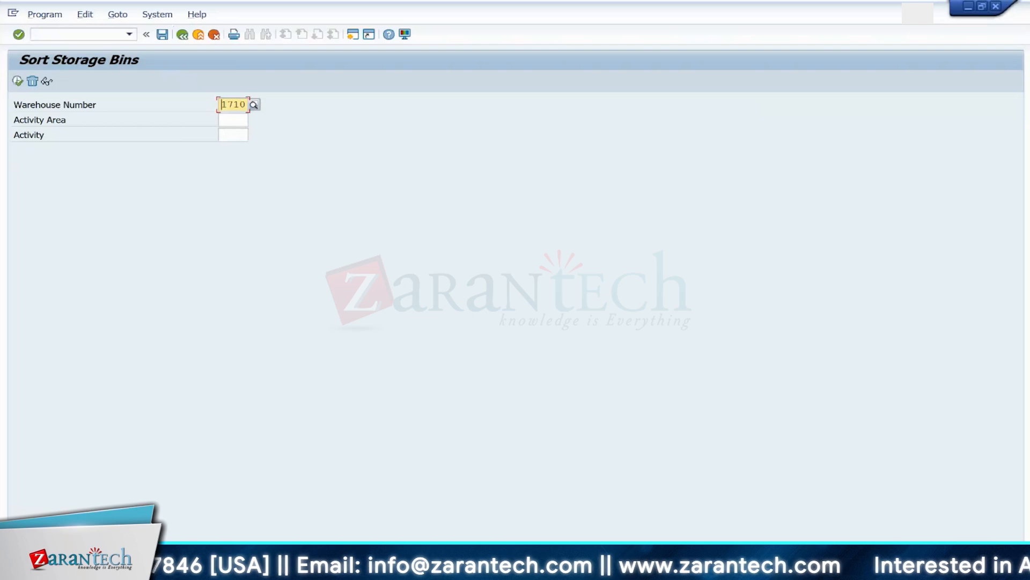
Step: In the control cycle for EWMS4-503, set the destination bin to 061.PSA.001.1, found by restricting the bin search to storage type Y061
mouse_move(515, 569)
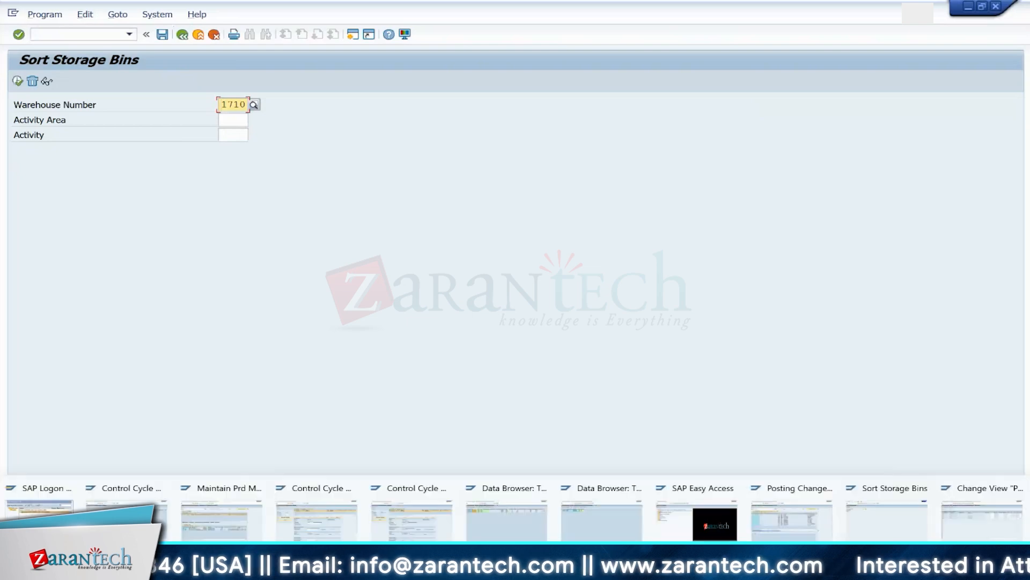
left_click(403, 494)
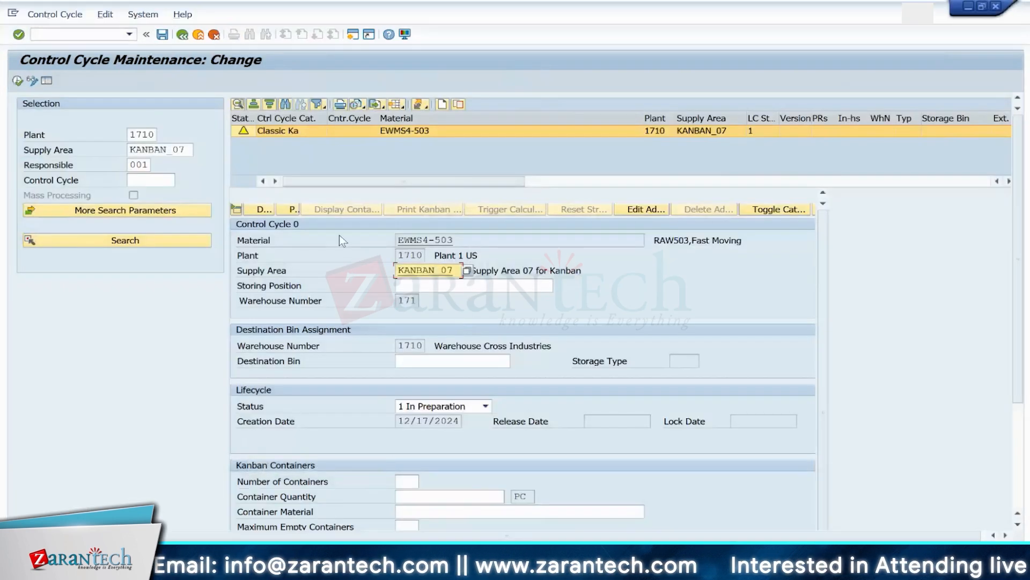
left_click(413, 288)
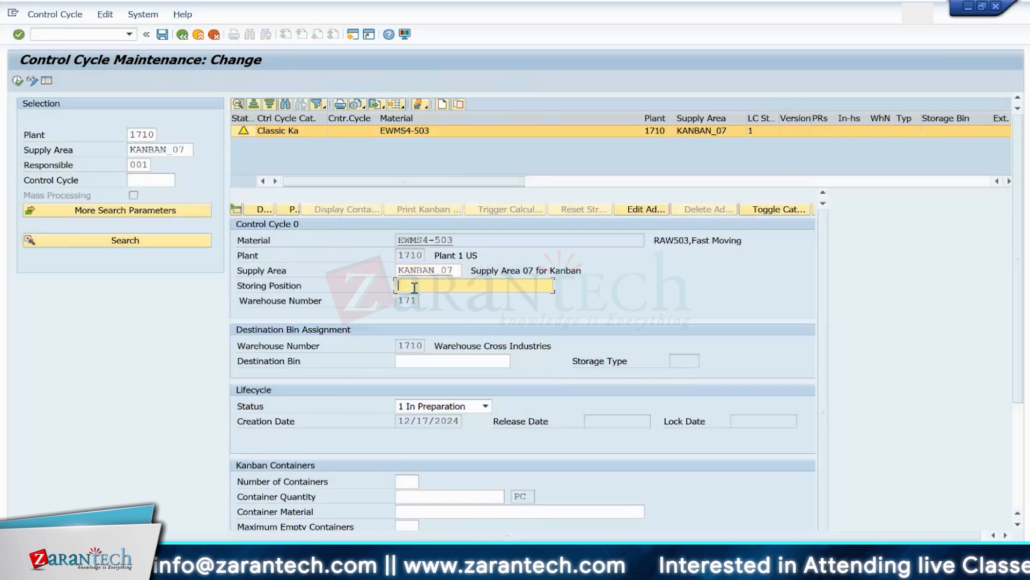
left_click(429, 363)
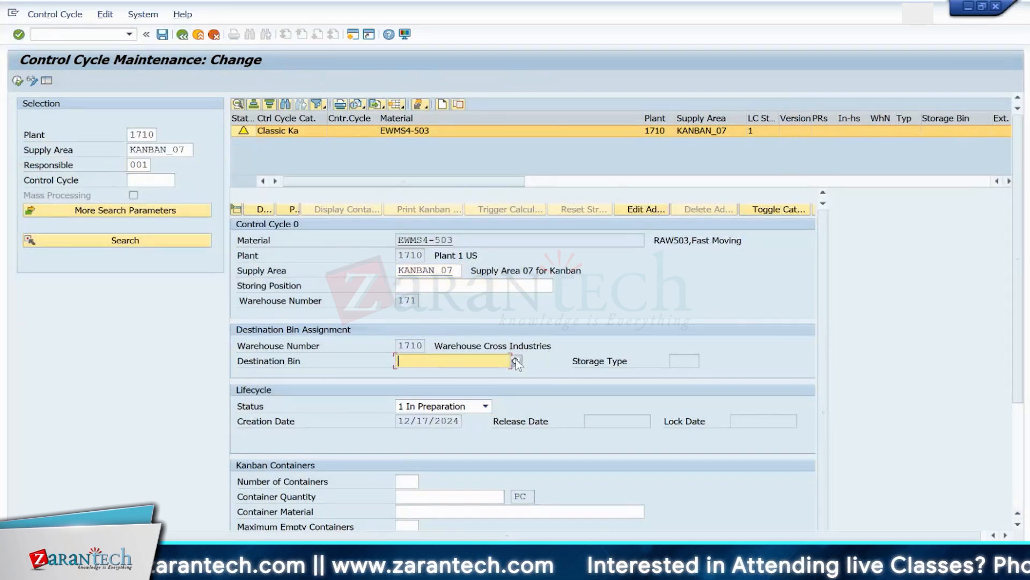
left_click(516, 361)
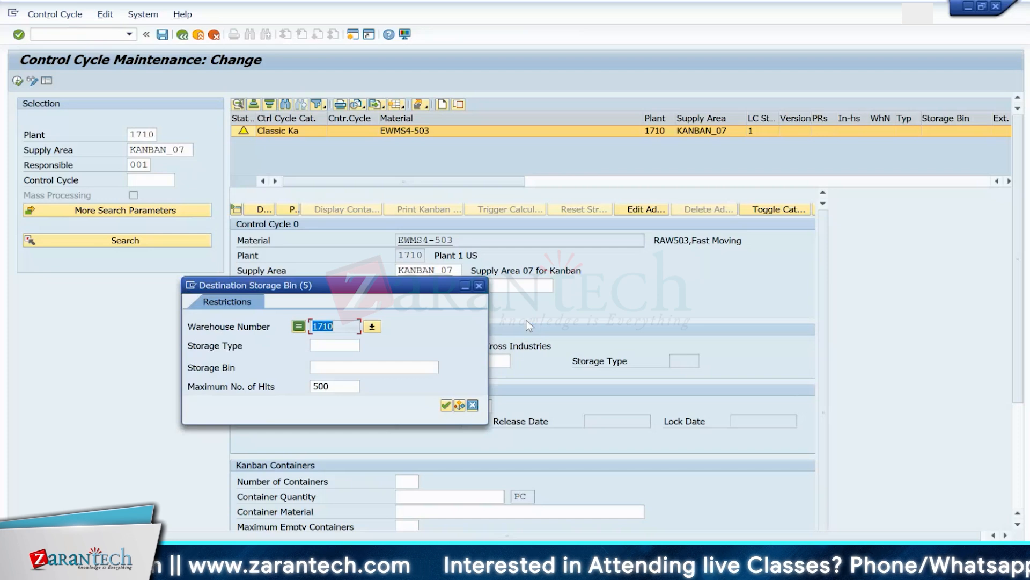
left_click(338, 346)
type("Y061")
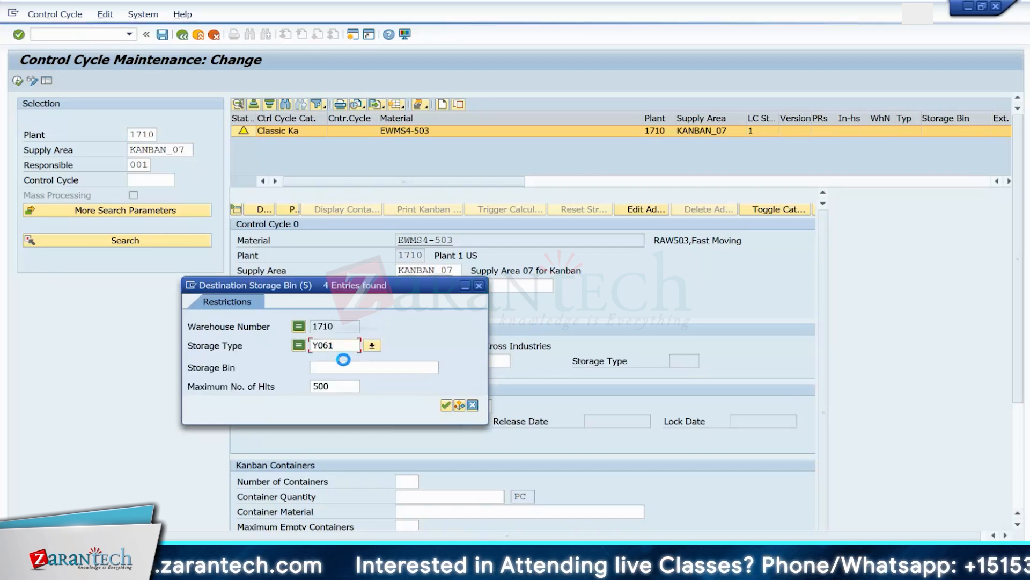
key("Return")
double_click(232, 90)
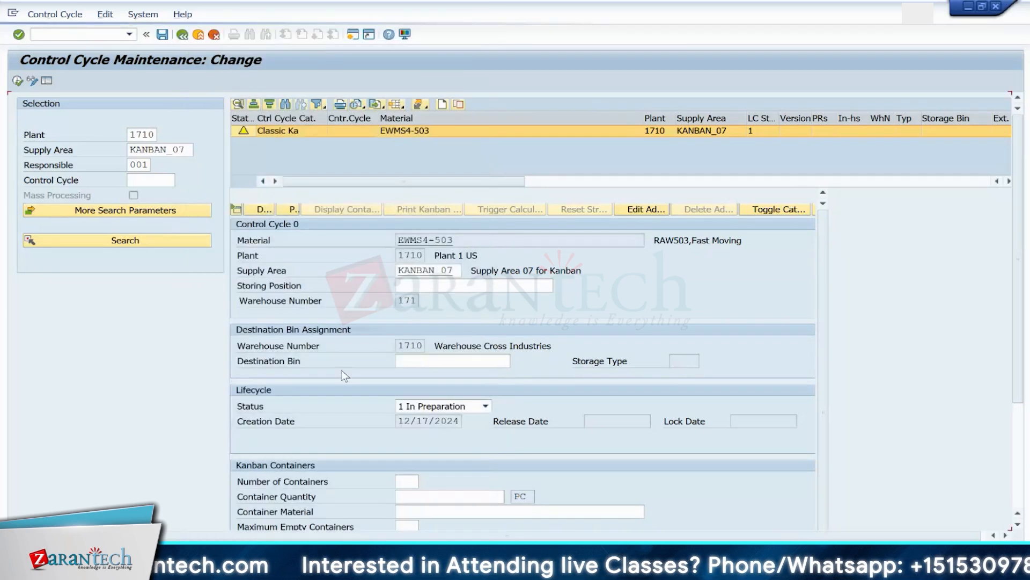
Step: Try to set the control cycle's status to 3 Released and choose Stock Transfer 171S as its replenishment strategy
left_click(484, 407)
left_click(418, 444)
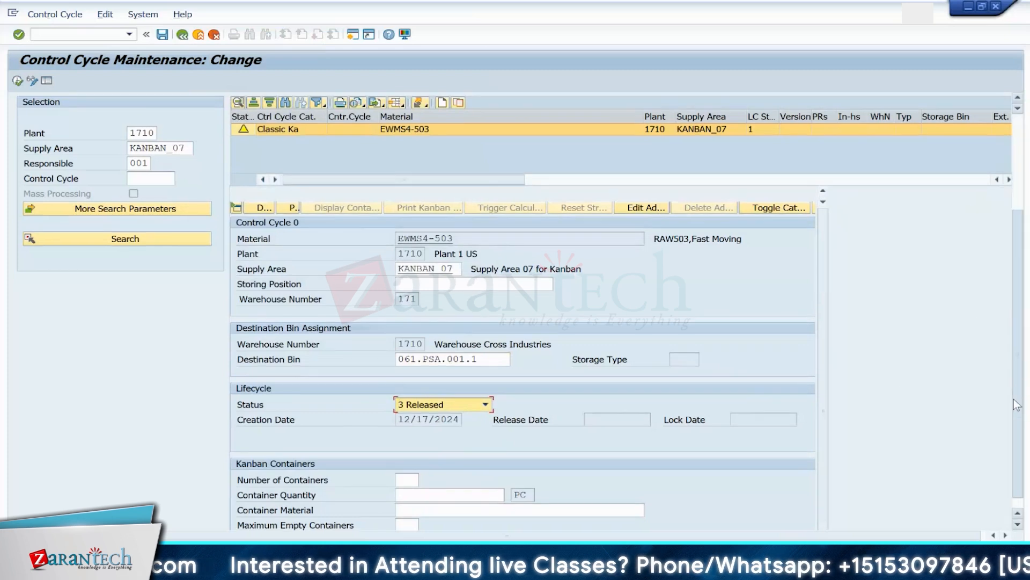
scroll(422, 470, "down", 3)
left_click(422, 476)
left_click(412, 491)
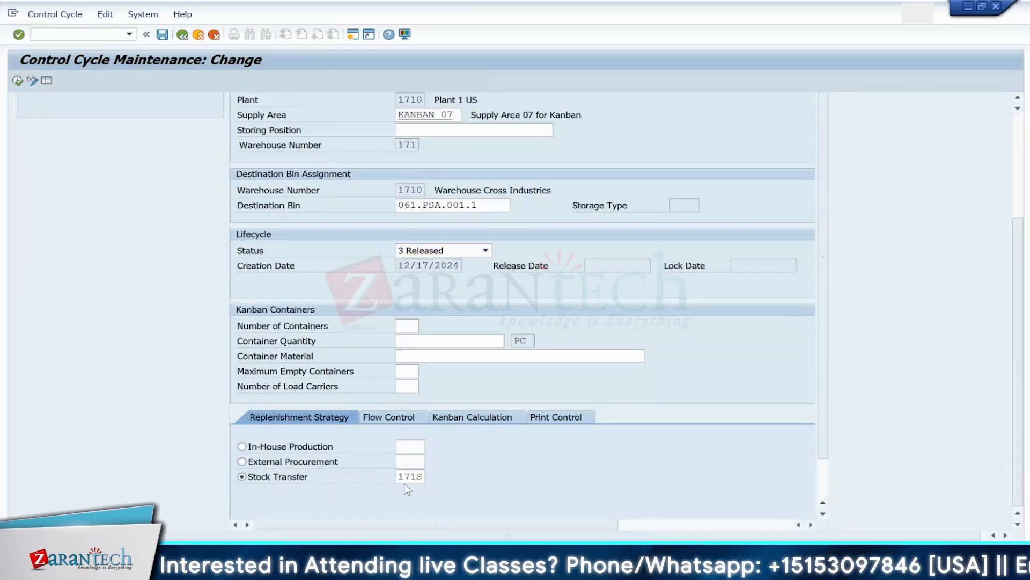
key("Return")
key("Return")
key("Return")
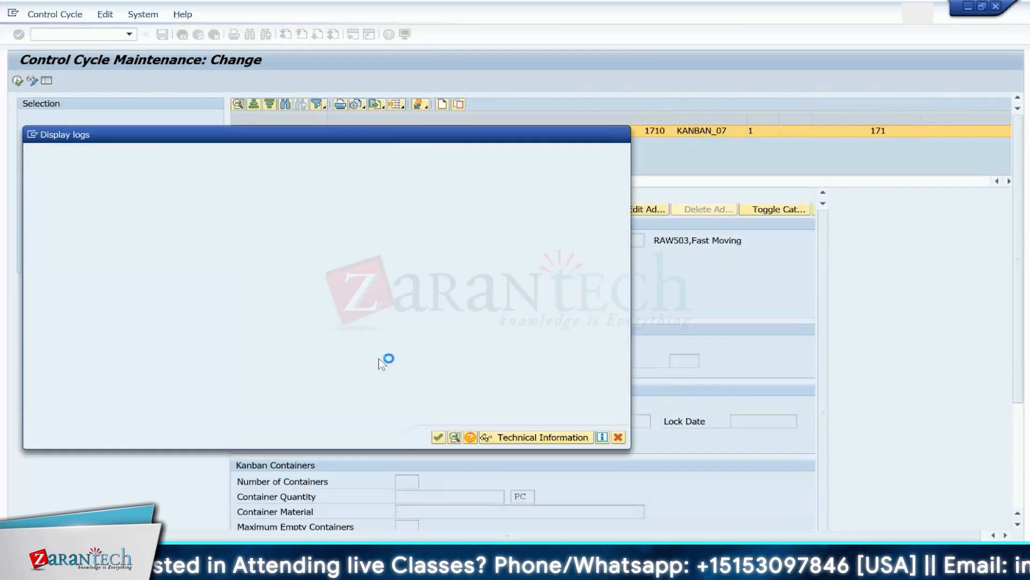
Step: Set the stock transfer's storage location to 171S and its source supply area to KANBAN_06, and save the control cycle
scroll(1025, 362, "down", 3)
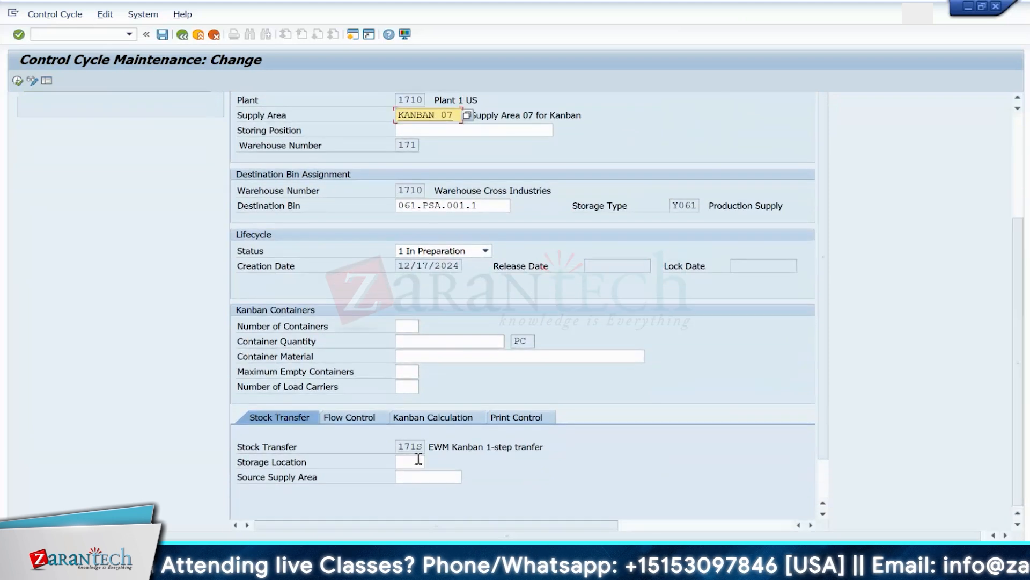
left_click(415, 463)
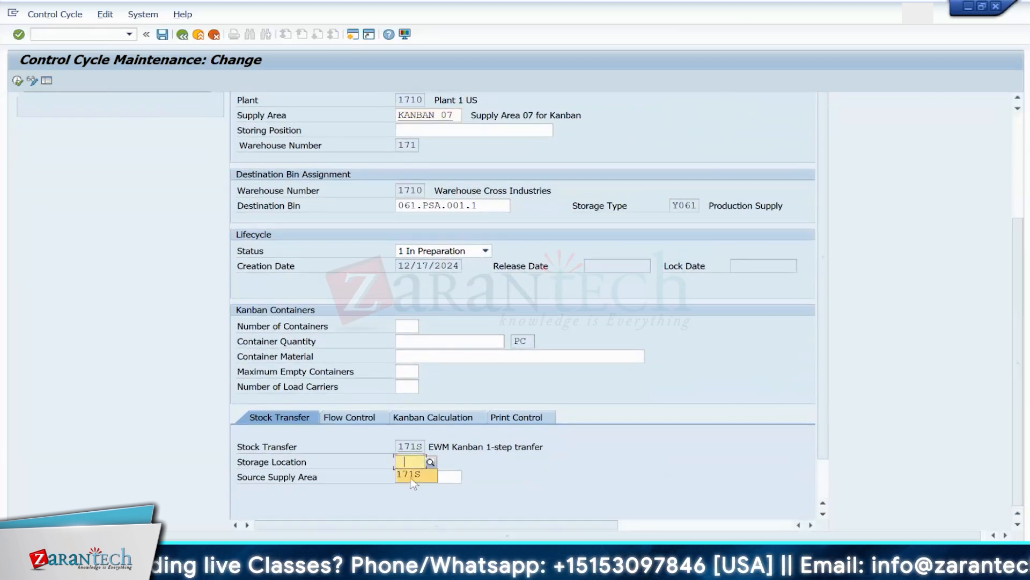
left_click(411, 475)
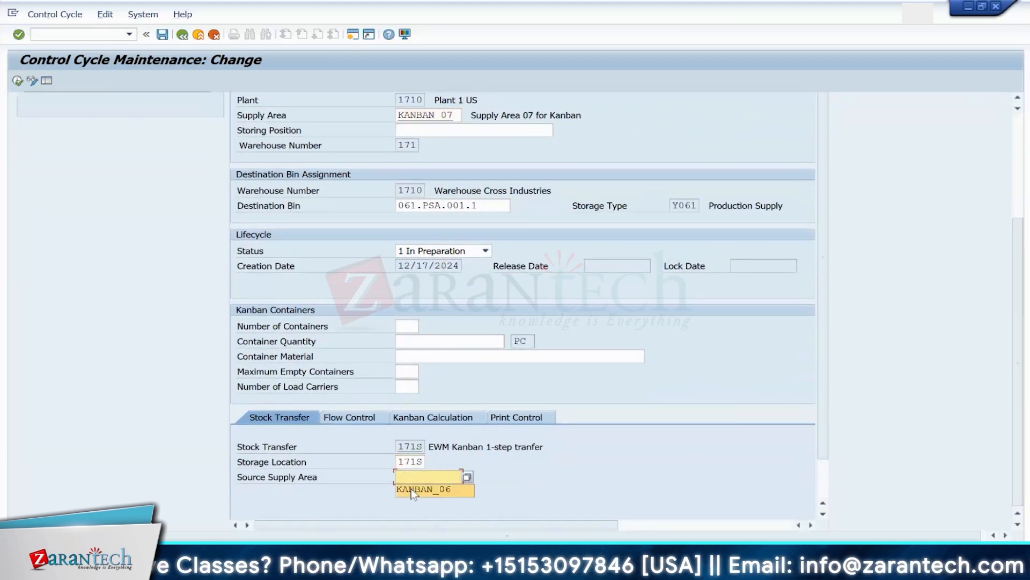
left_click(412, 489)
key("Return")
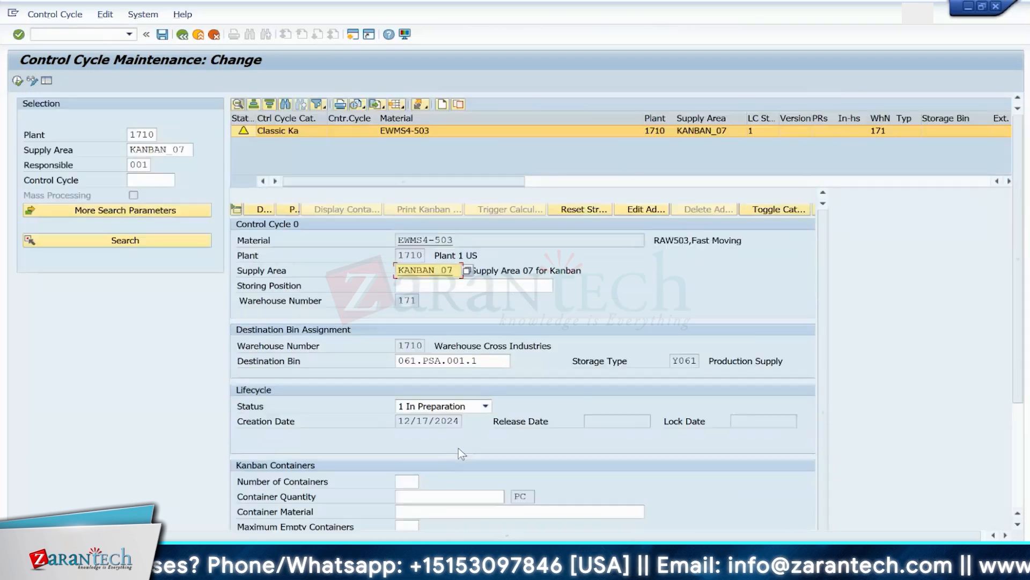
left_click_drag(1018, 343, 1024, 310)
key("ctrl+s")
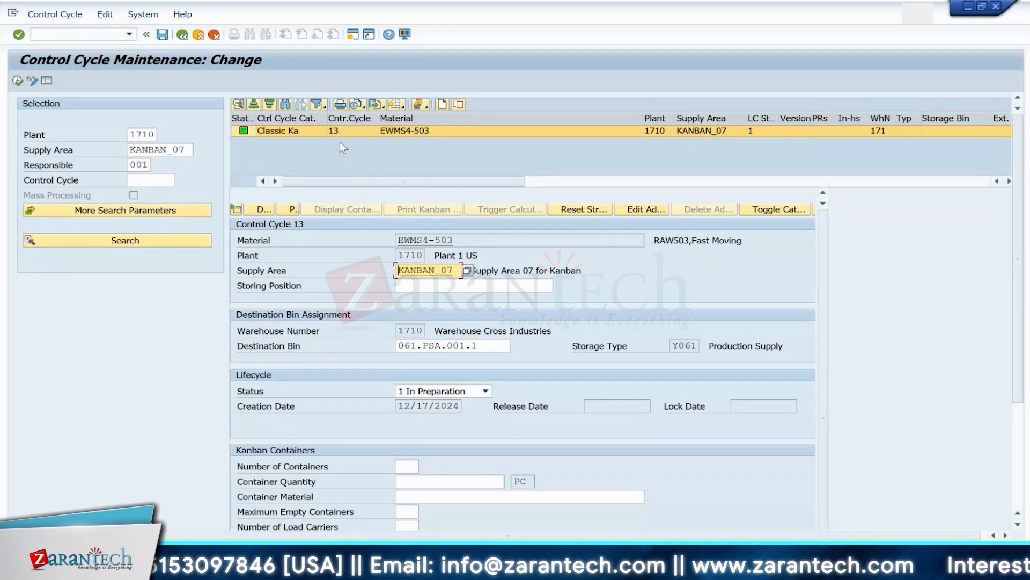
Step: Try to change the saved control cycle's lifecycle status to 3 Released and to 2 Ready for Release, closing the consistency log
left_click(461, 391)
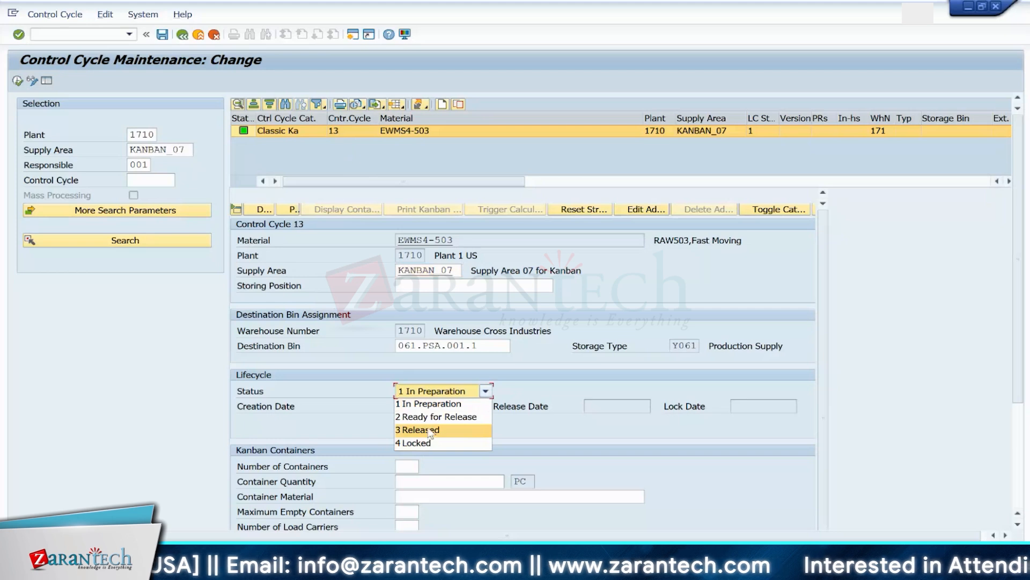
left_click(428, 430)
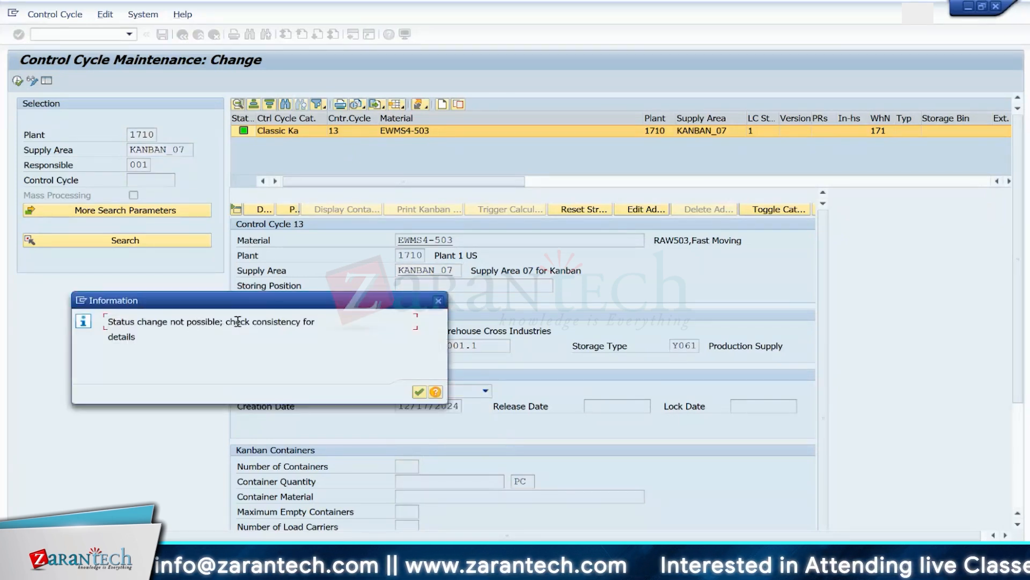
left_click(420, 392)
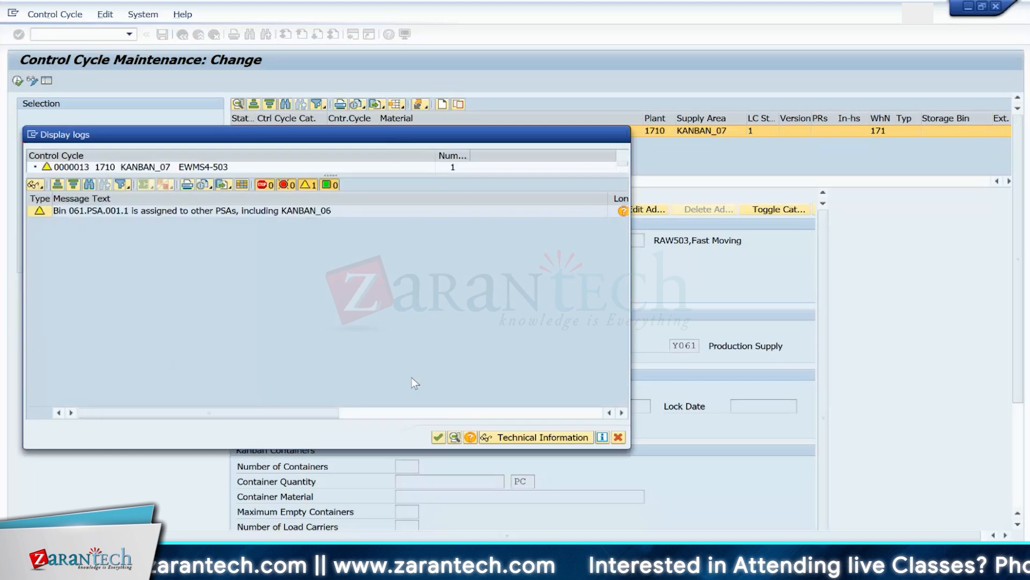
left_click(436, 407)
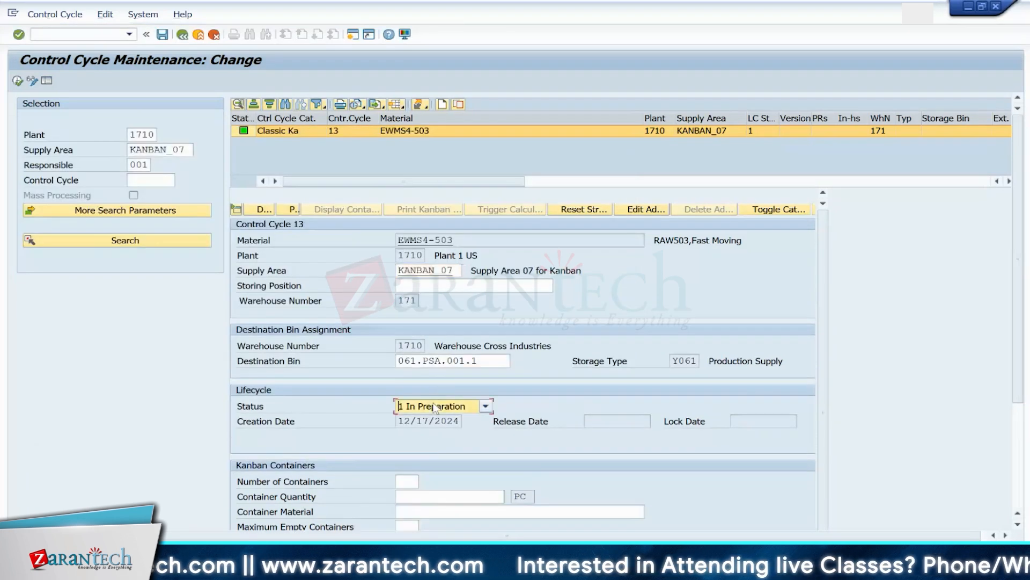
left_click(420, 432)
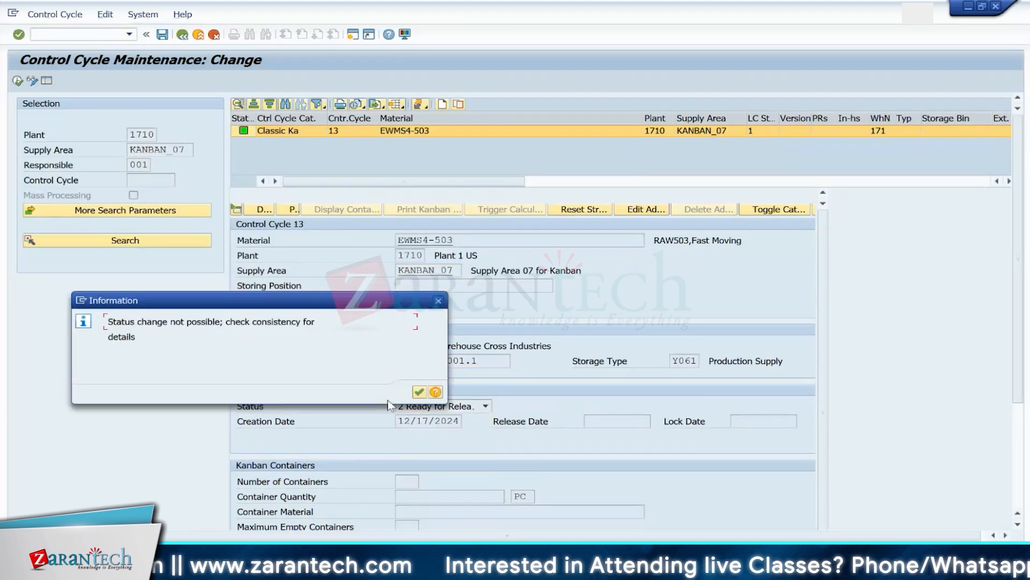
left_click(419, 392)
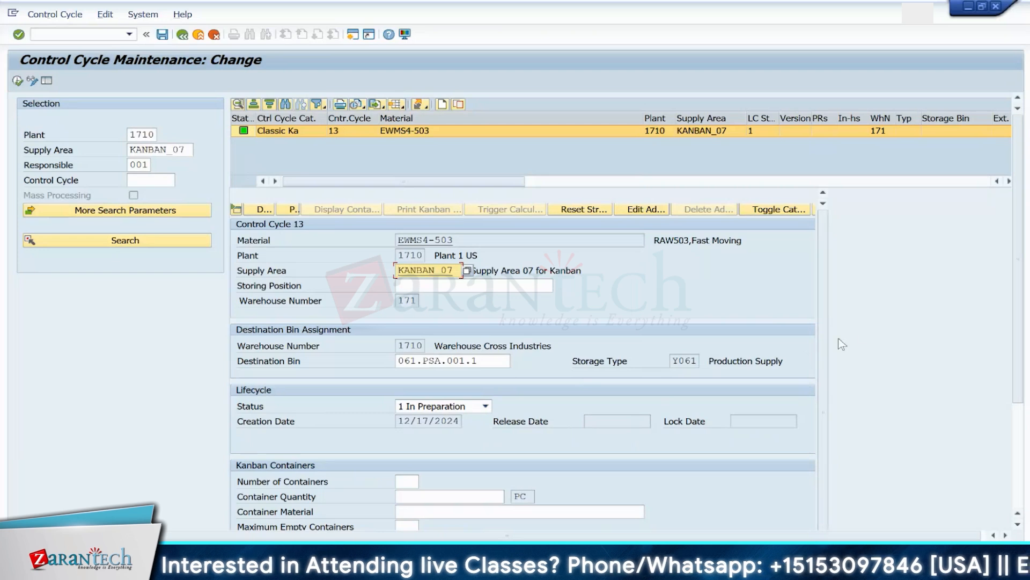
Step: Set the number of Kanban containers to 9 and the container quantity to 24 PC, review the stock transfer data, and save
mouse_move(1021, 291)
left_mouse_down()
mouse_move(1022, 413)
mouse_move(1025, 287)
left_mouse_up()
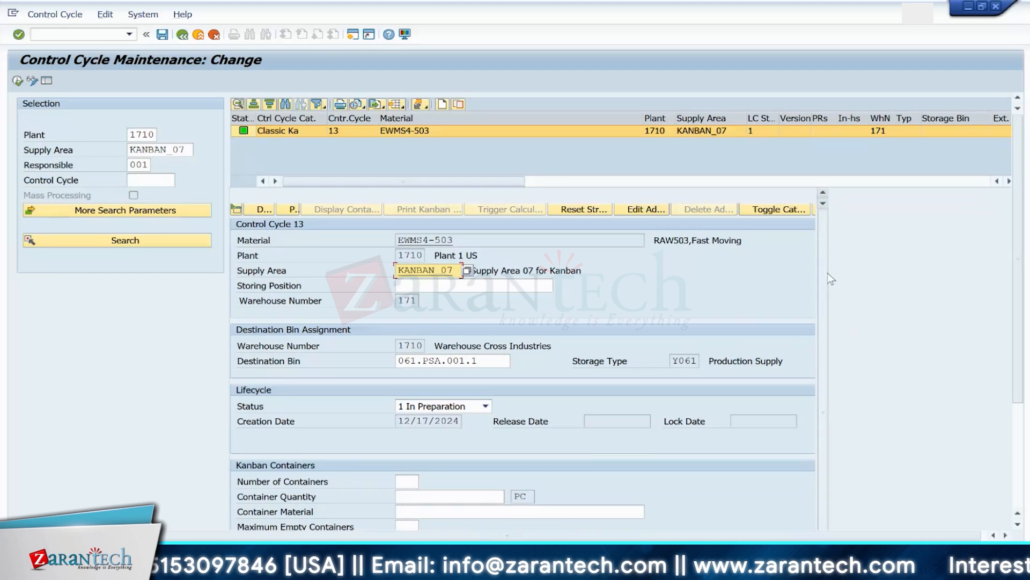
left_click_drag(828, 273, 825, 355)
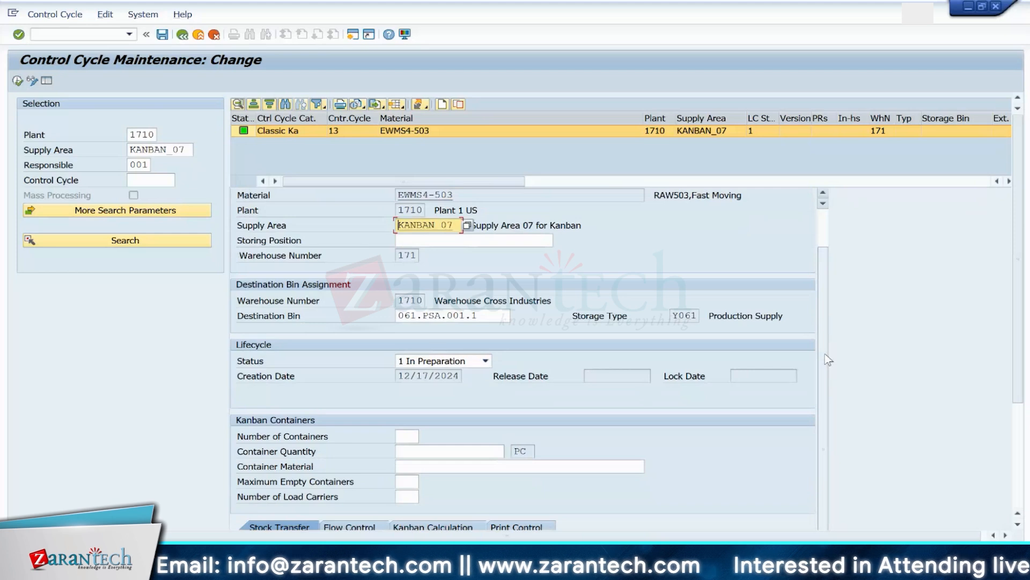
left_click(405, 434)
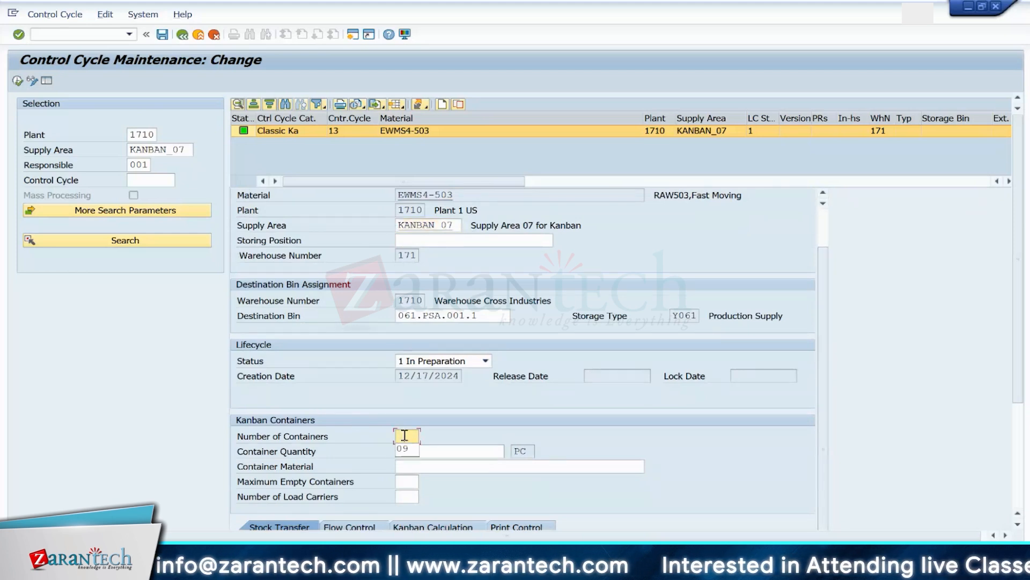
type("09")
left_click(405, 449)
type("24")
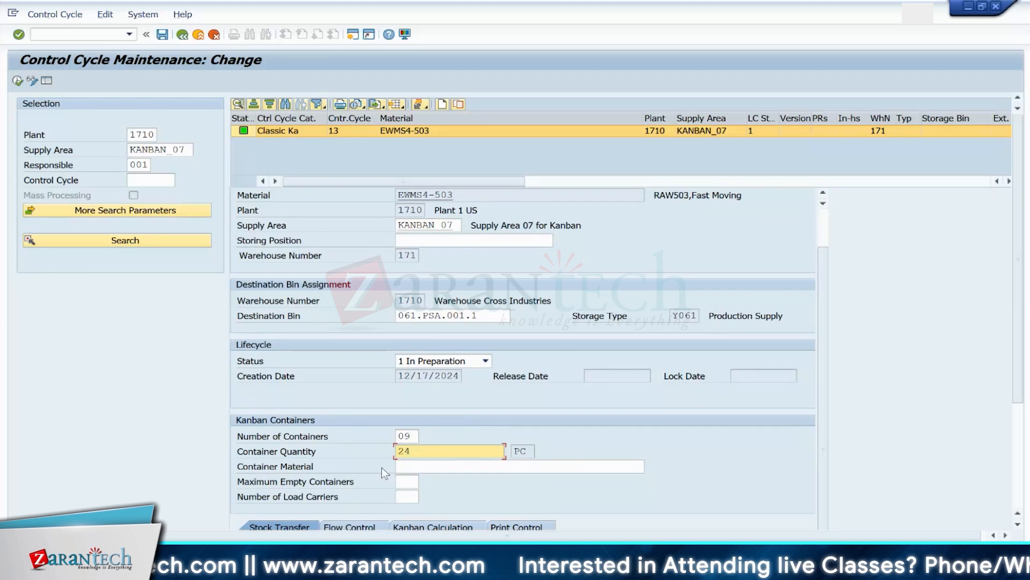
key("Return")
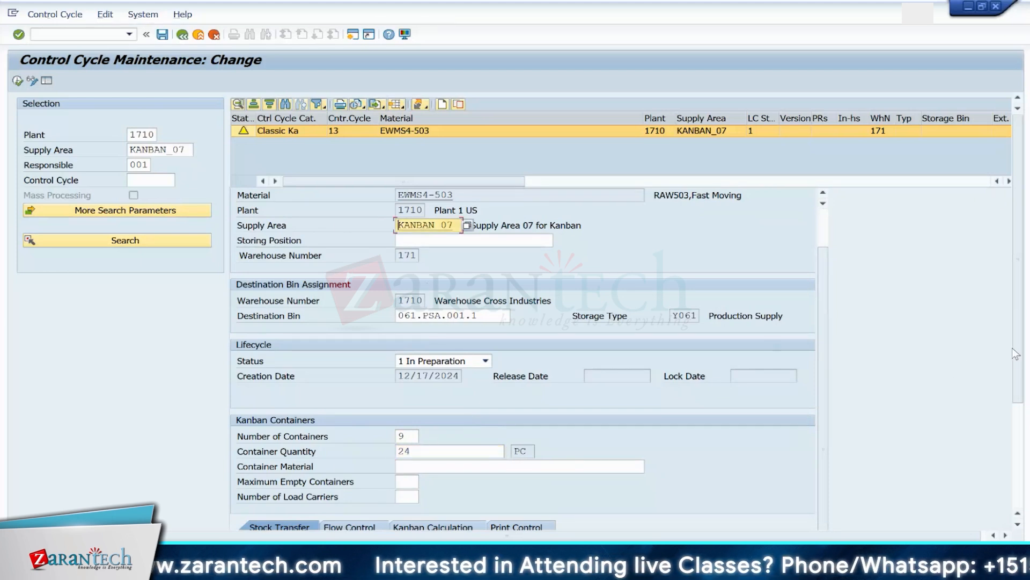
left_click_drag(1016, 353, 1027, 425)
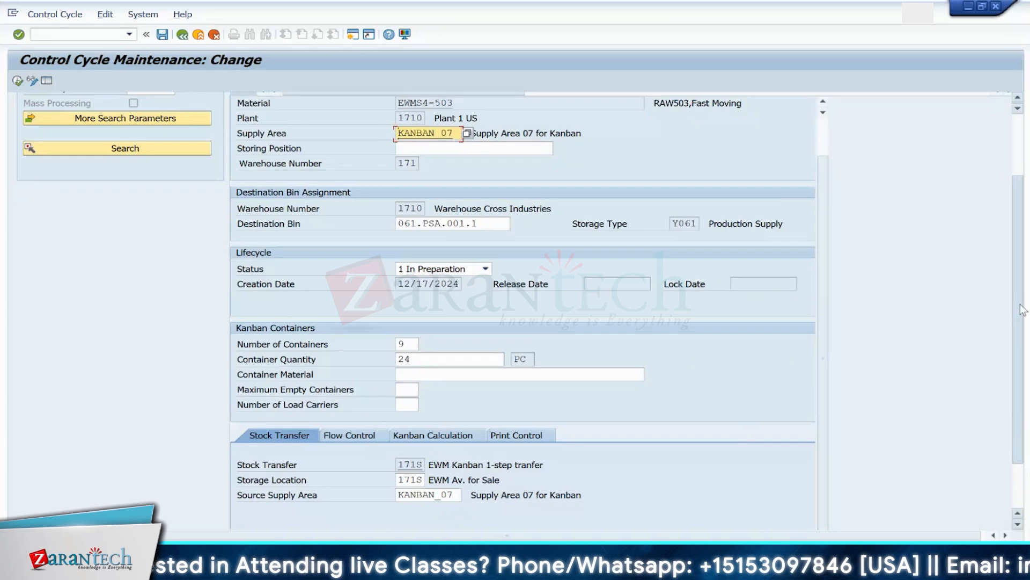
scroll(384, 141, "up", 3)
left_click(160, 35)
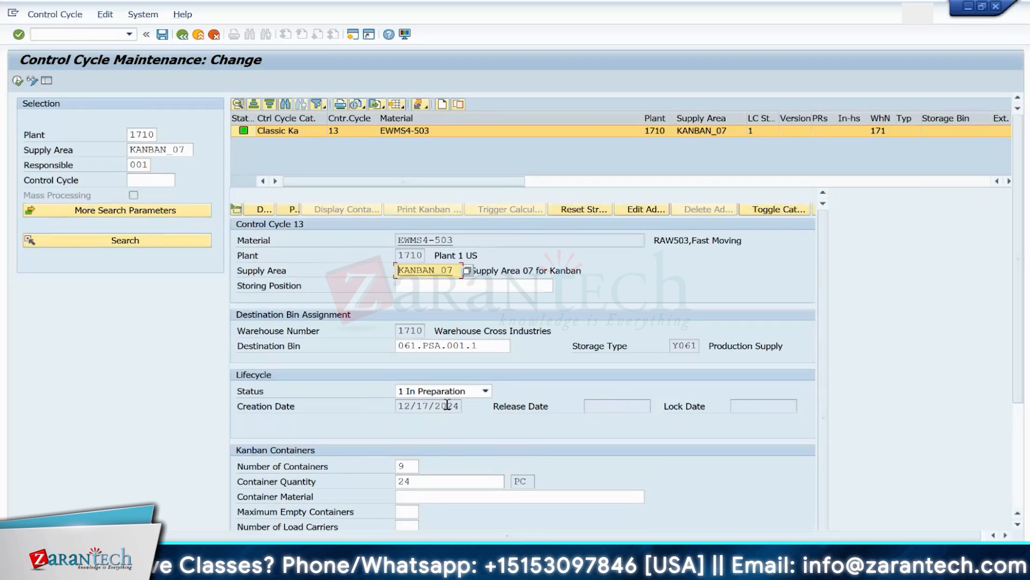
Step: Set the control cycle's lifecycle status to 2 Ready for Release and dismiss the log
left_click(440, 391)
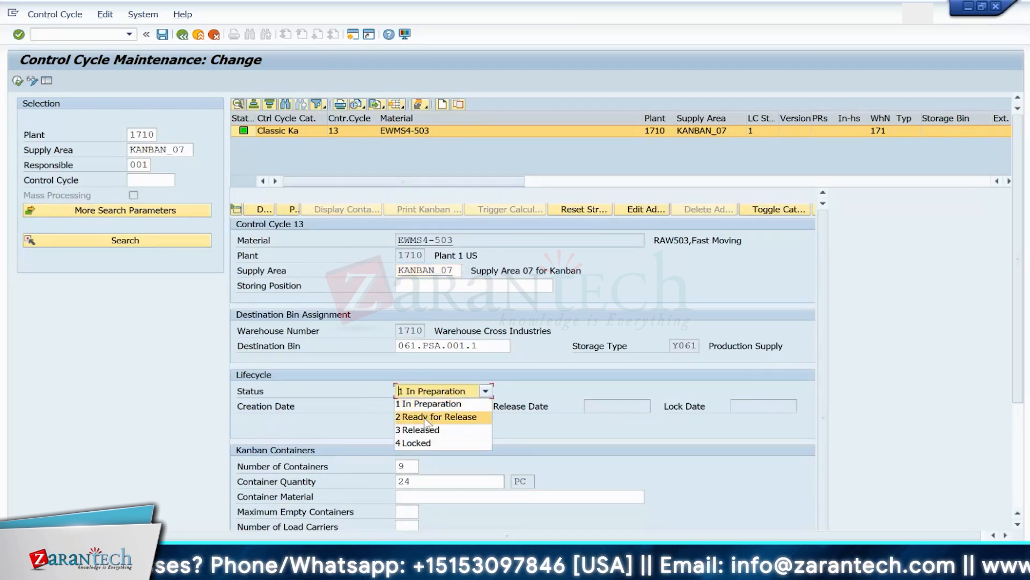
left_click(425, 417)
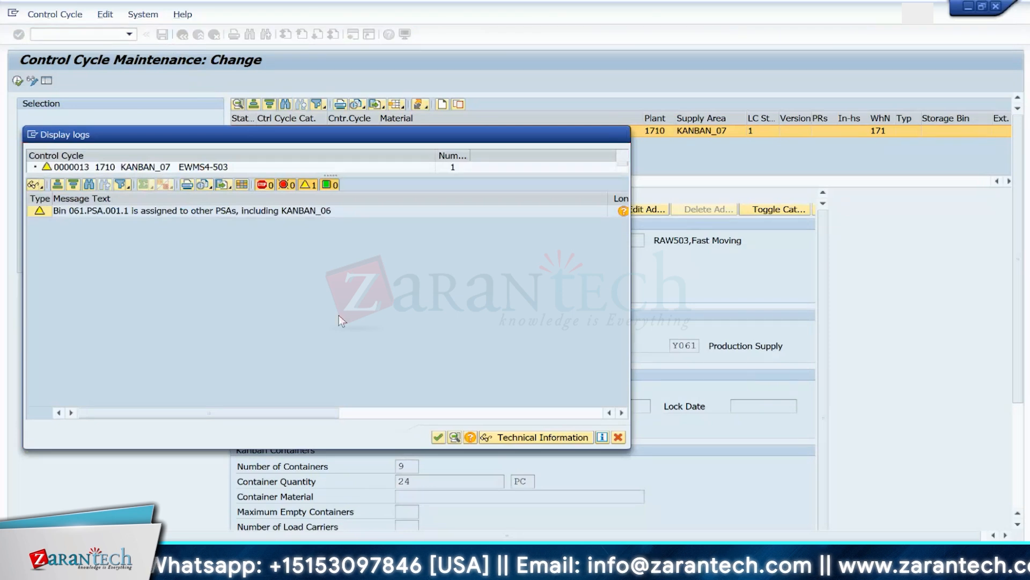
key("Return")
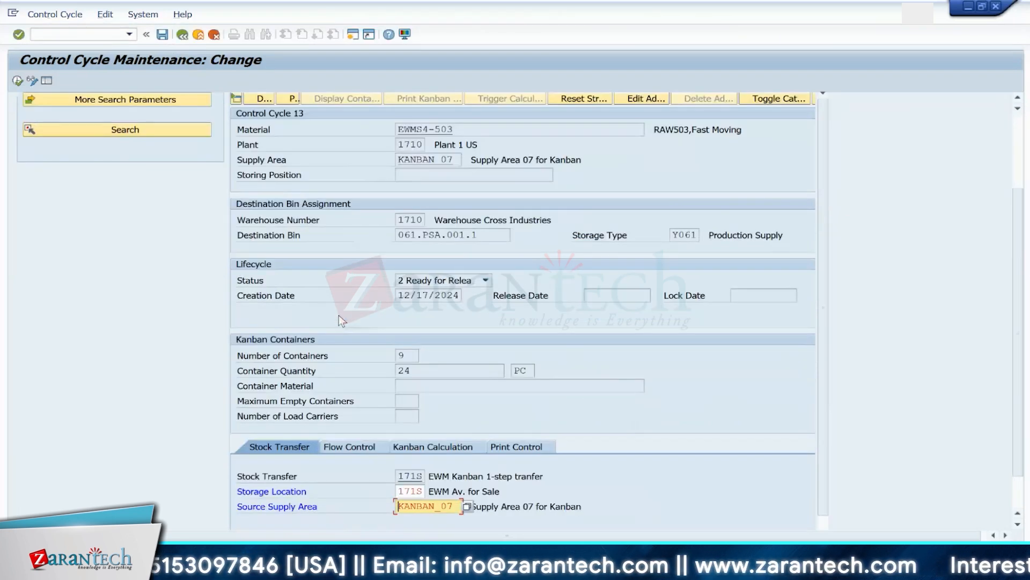
Step: Choose PSA-Y001 as the stock transfer's source supply area, confirm the change, and review the stock transfer data
left_click(457, 507)
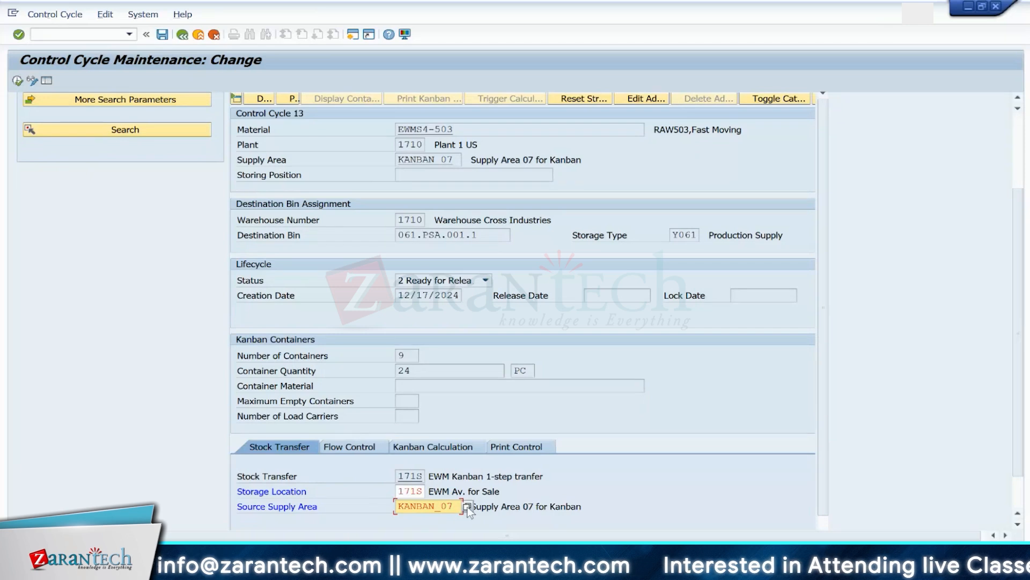
left_click(467, 507)
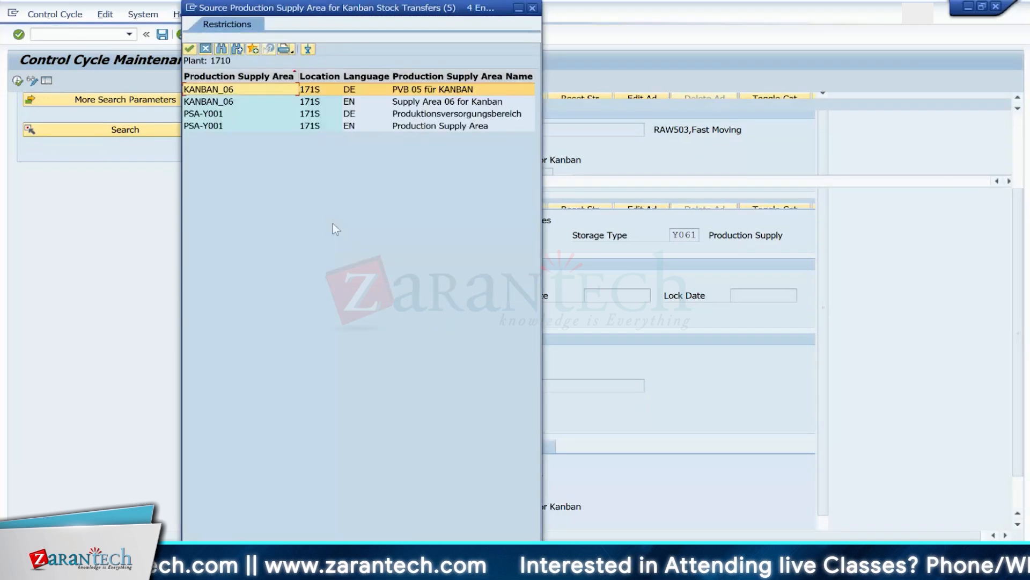
left_click(209, 114)
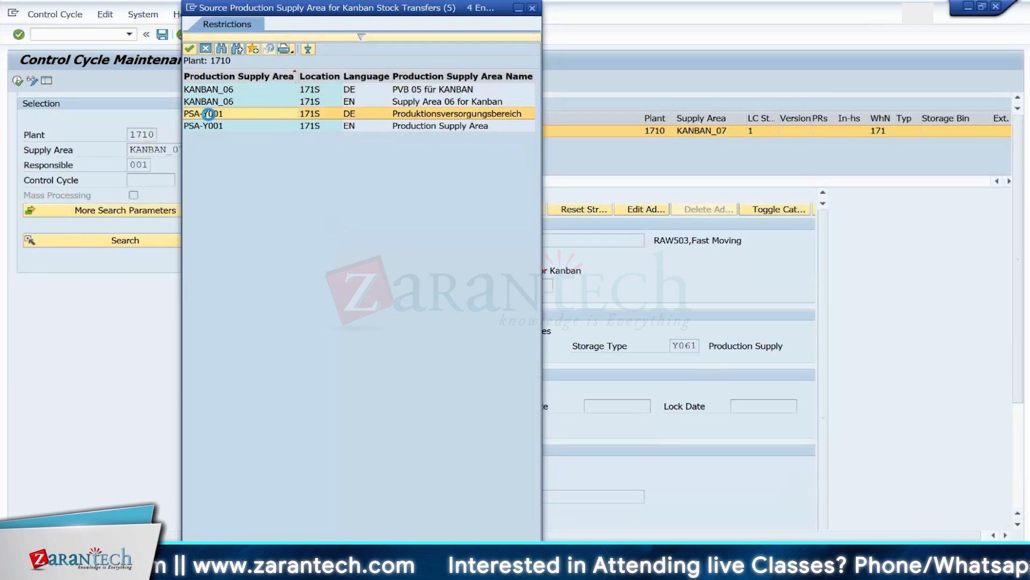
left_click(208, 114)
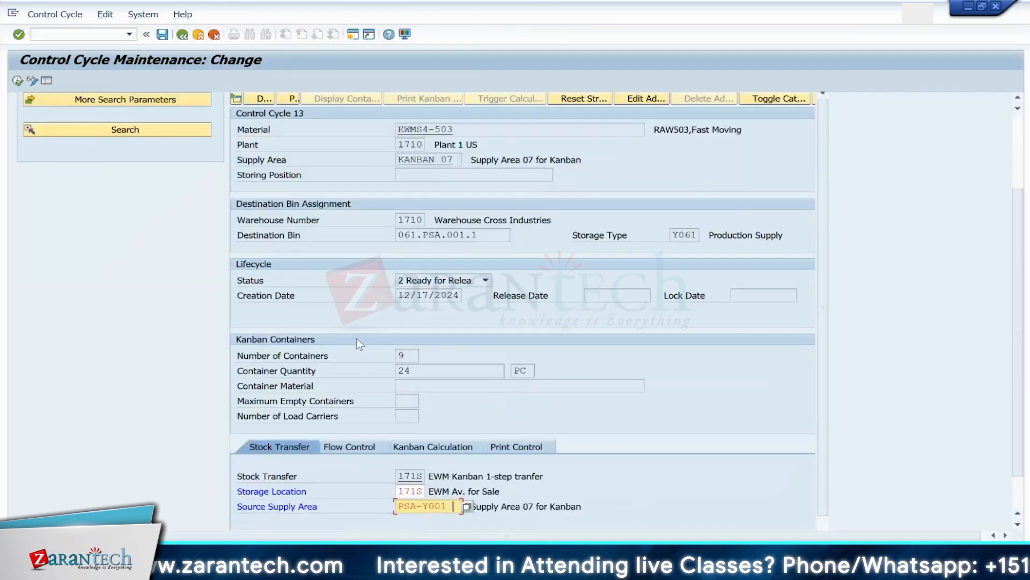
key("Return")
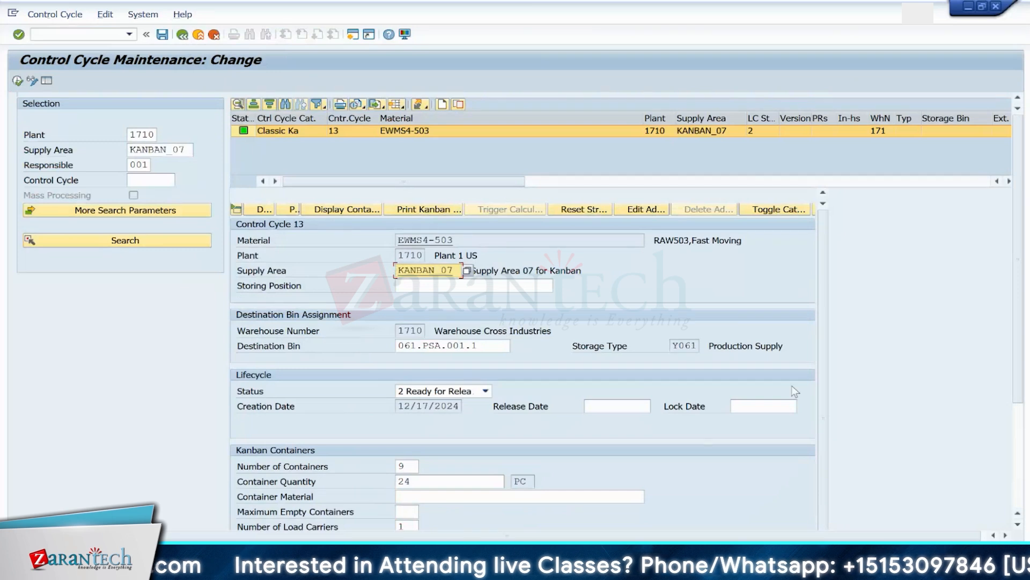
scroll(1017, 396, "down", 3)
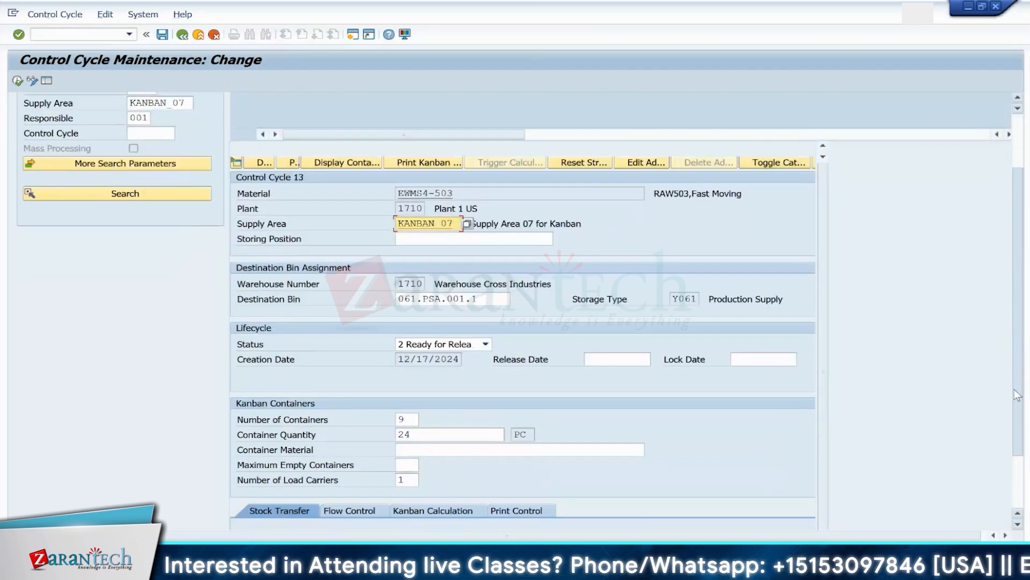
scroll(1017, 396, "down", 5)
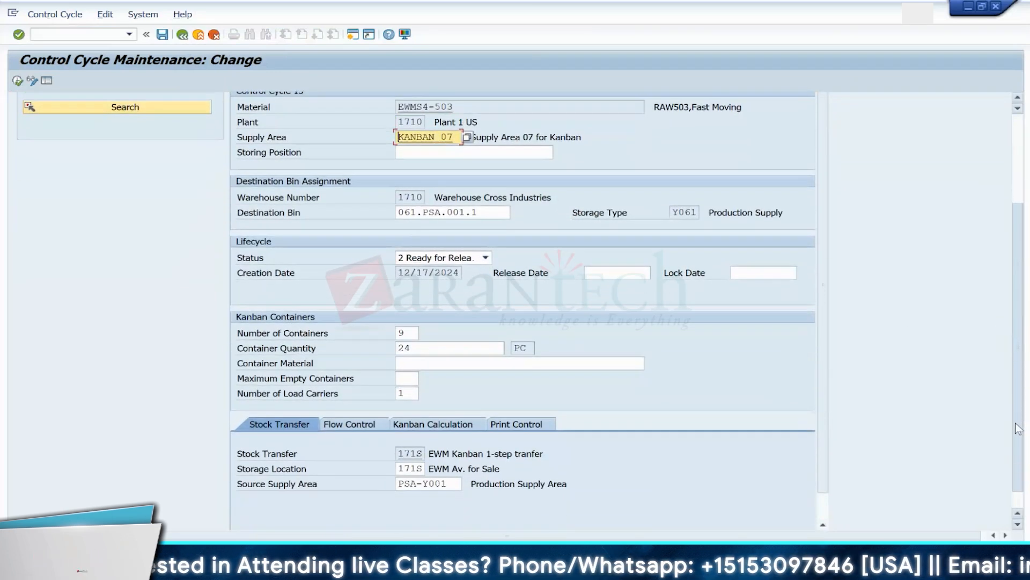
Step: Find the destination bins of storage type Y061, assign TEST-KANBAN01 as the control cycle's destination bin, and save
scroll(1018, 429, "up", 5)
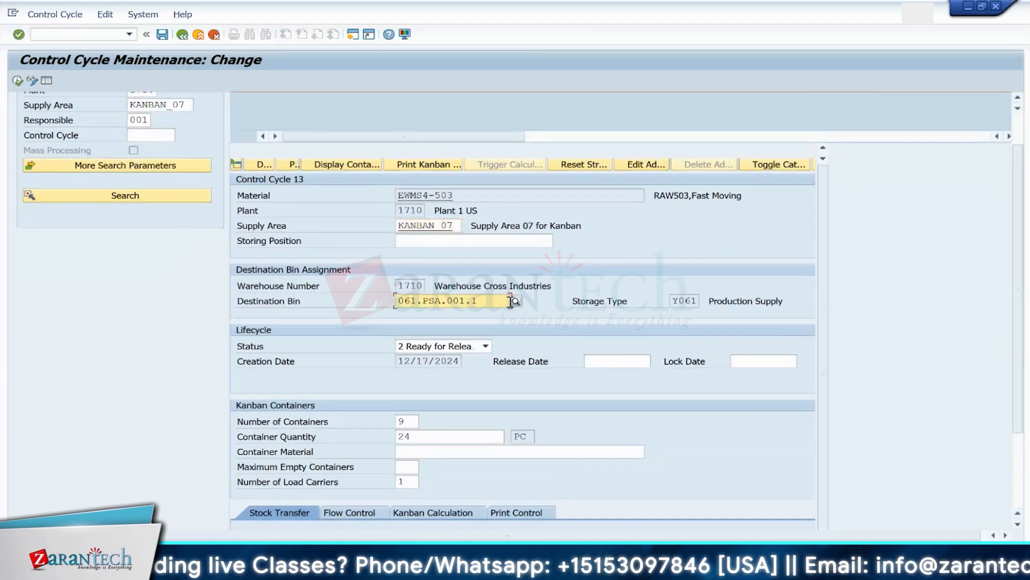
left_click(514, 301)
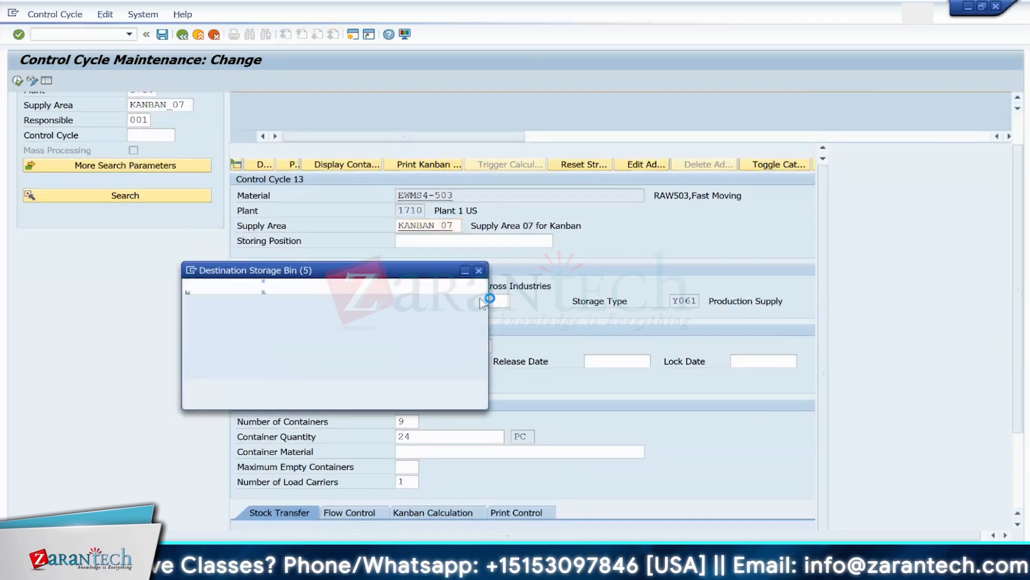
left_click(340, 330)
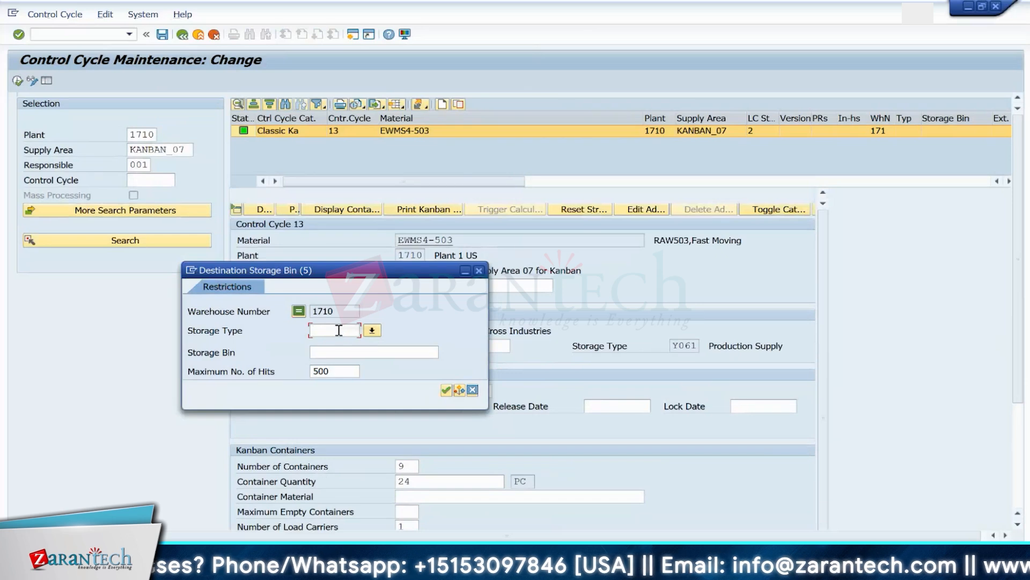
type("Y061")
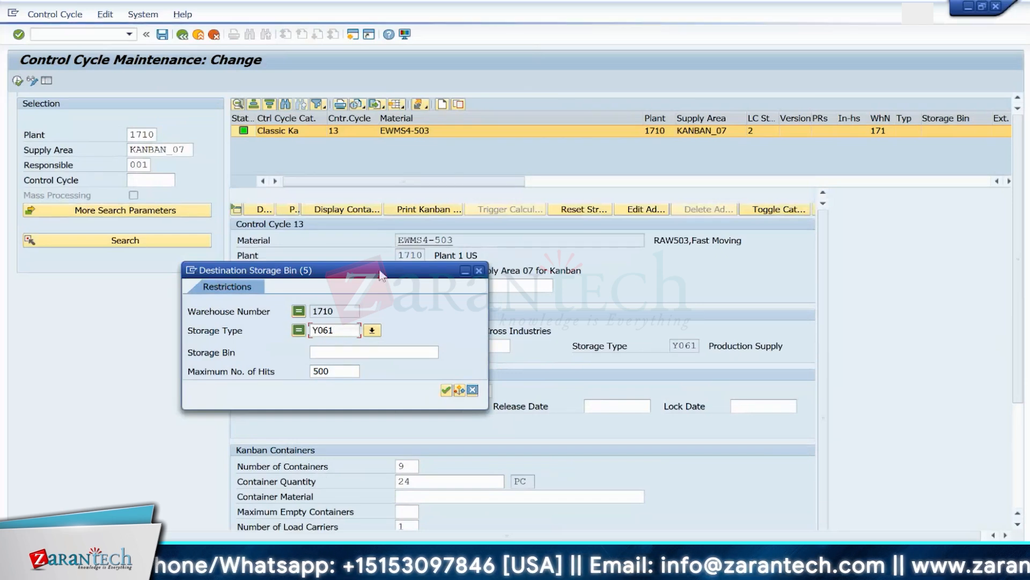
key("Return")
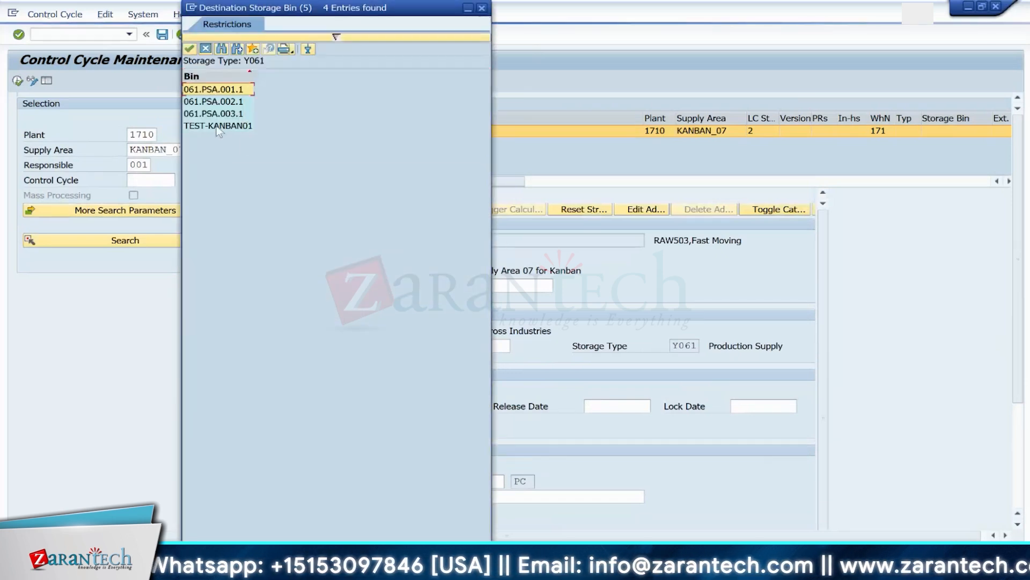
double_click(218, 126)
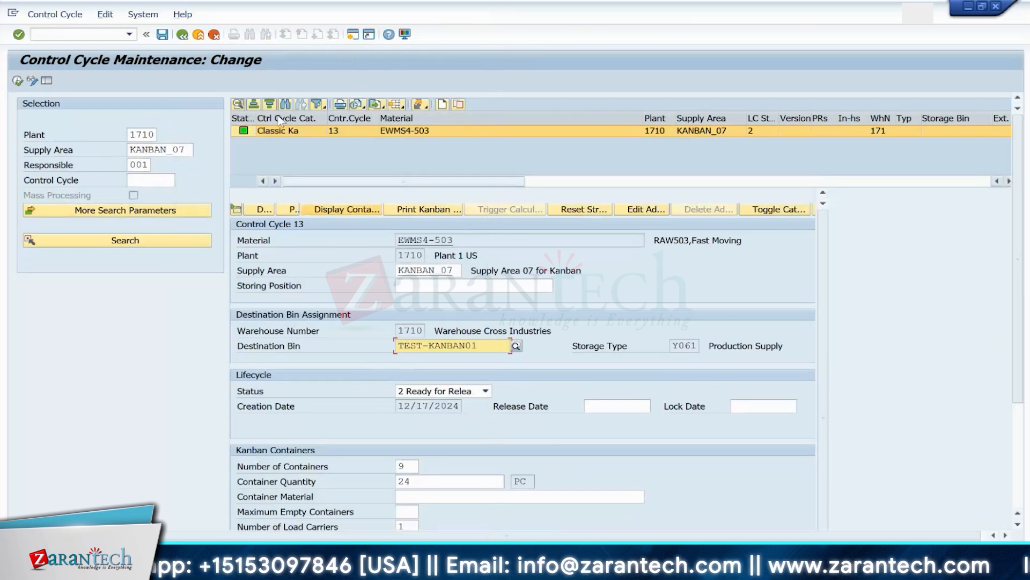
left_click(162, 35)
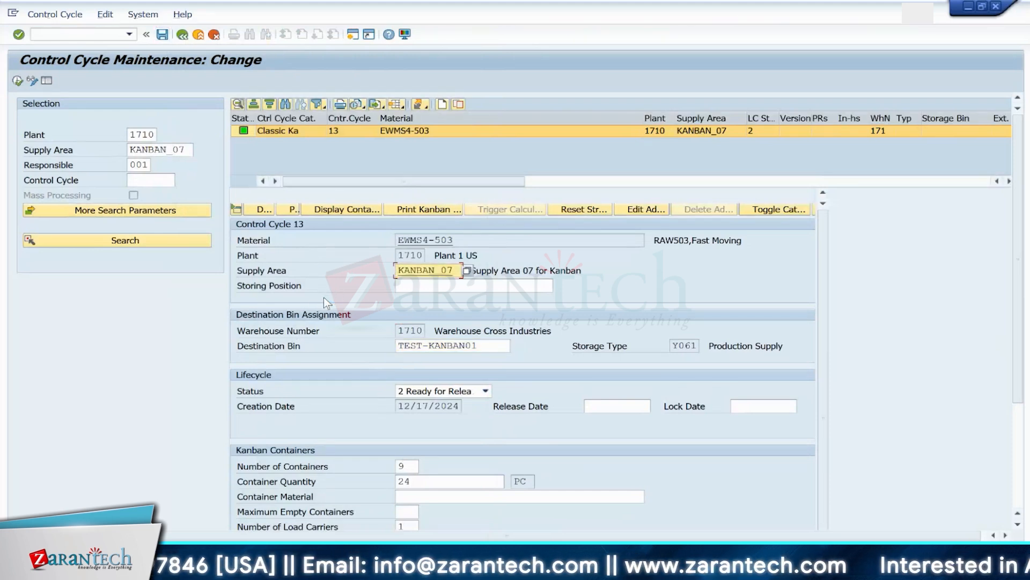
Step: Set the control cycle's lifecycle status to 3 Released and save
left_click(460, 391)
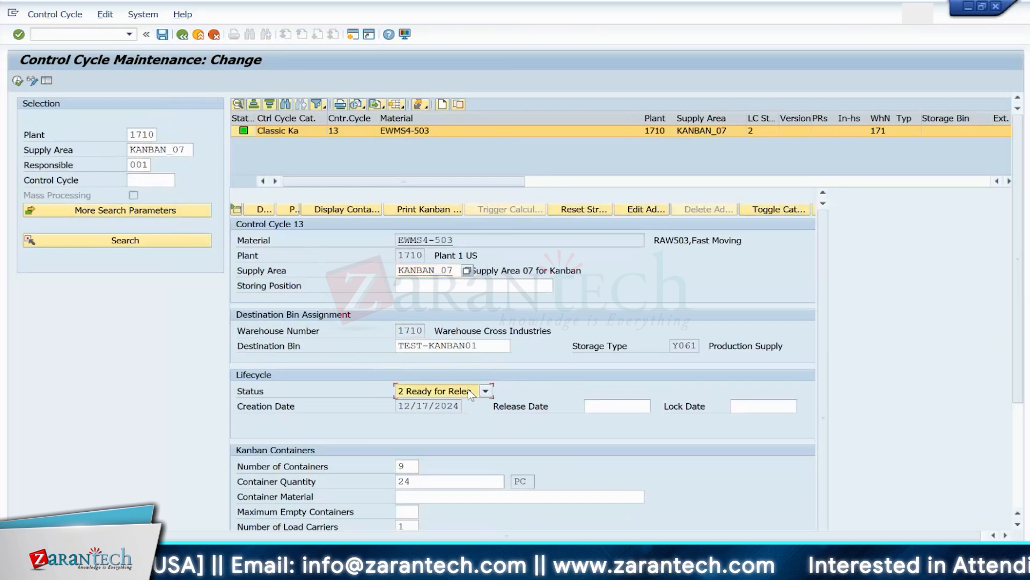
left_click(430, 430)
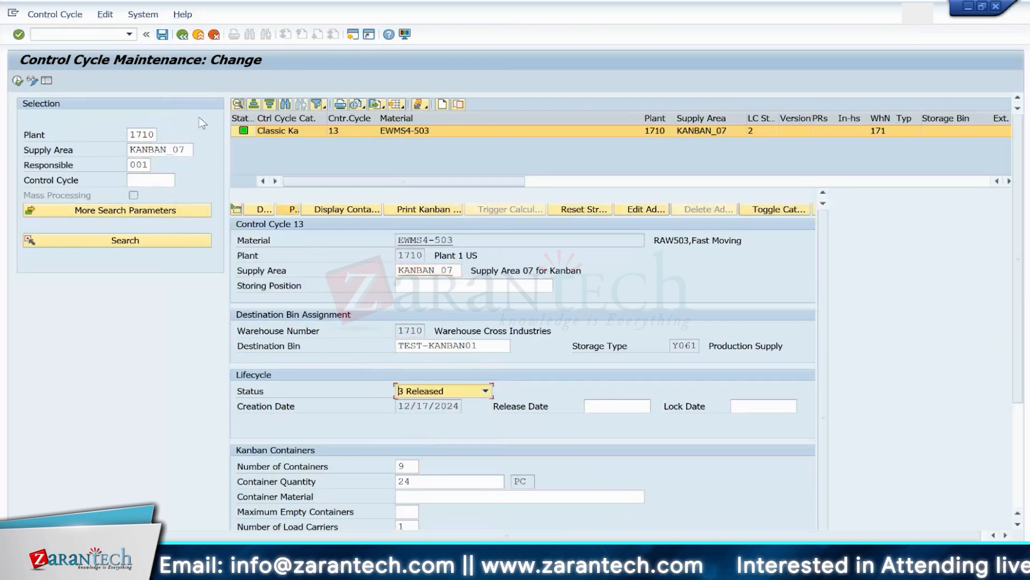
left_click(162, 35)
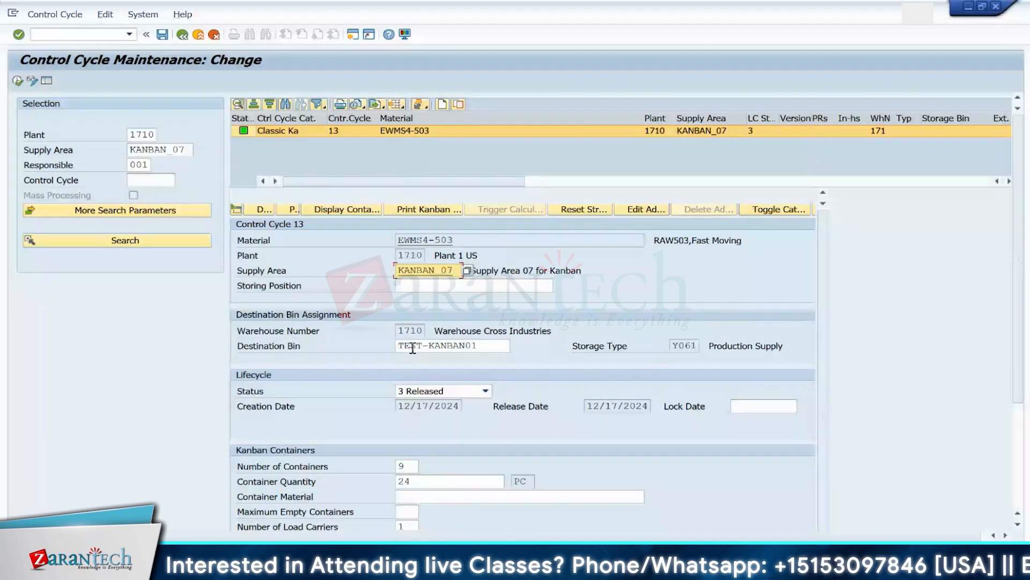
Step: Examine the destination bin's search restrictions without choosing another bin, and review the released control cycle's container data
left_click(493, 345)
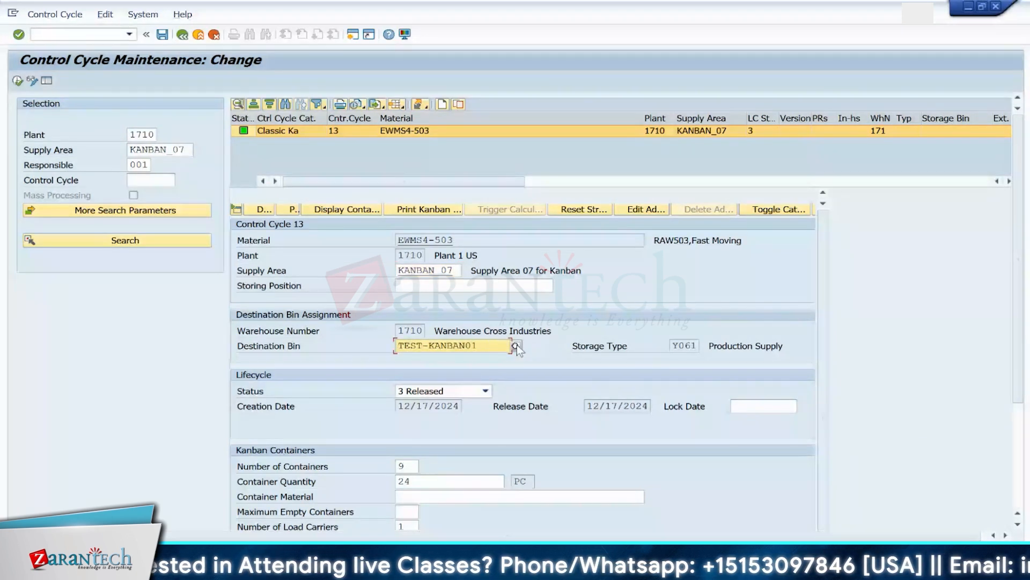
left_click(517, 346)
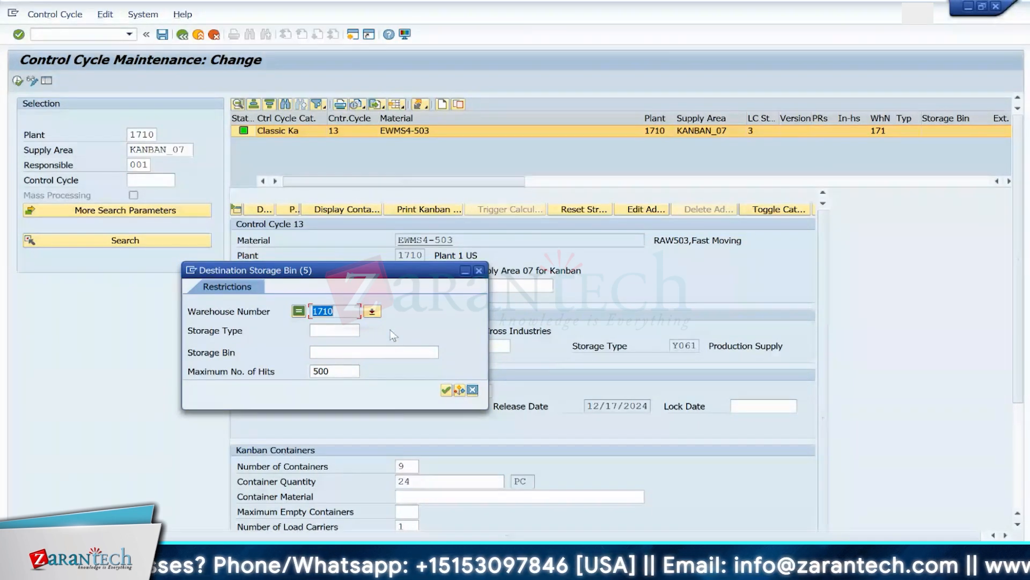
left_click(480, 272)
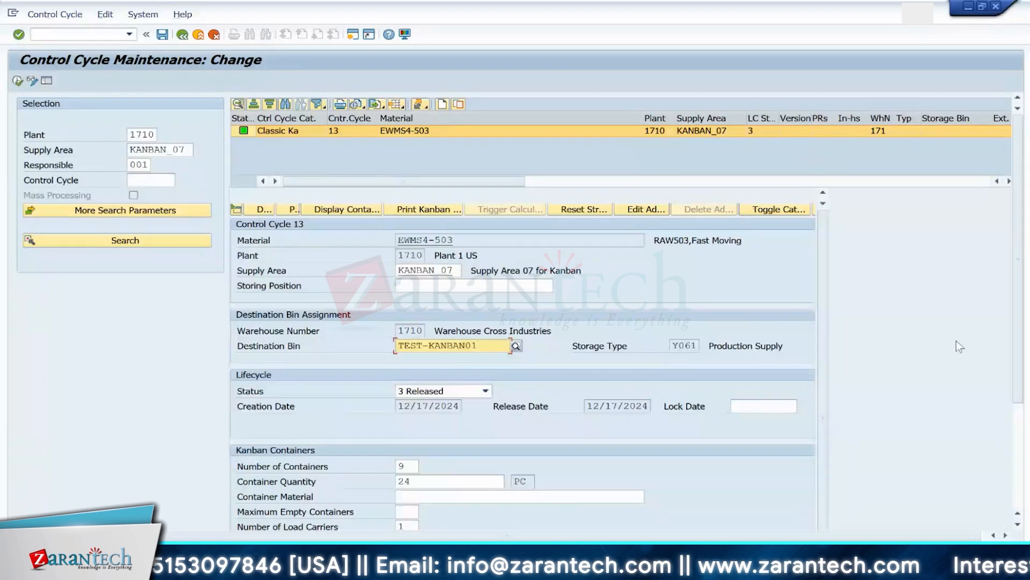
scroll(1019, 351, "down", 3)
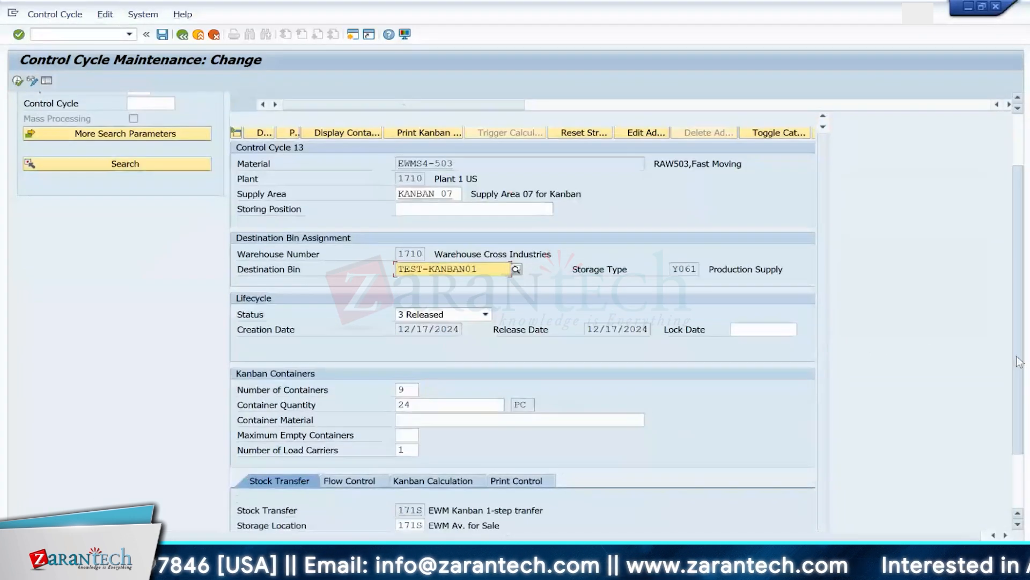
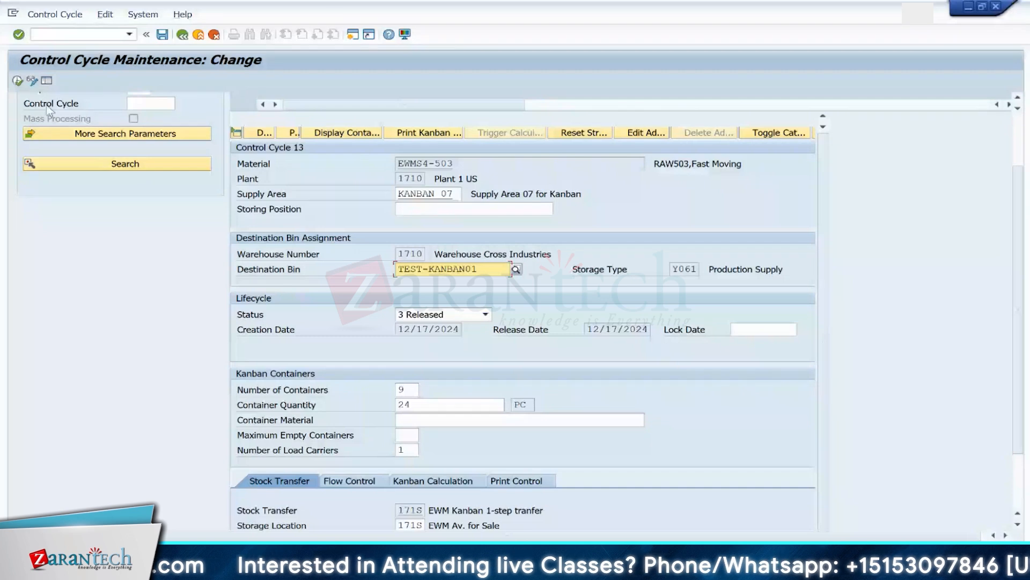
Step: Close the spare Data Browser and KANBAN_06 control cycle sessions, and exit the KANBAN_07 control cycle
left_click(740, 566)
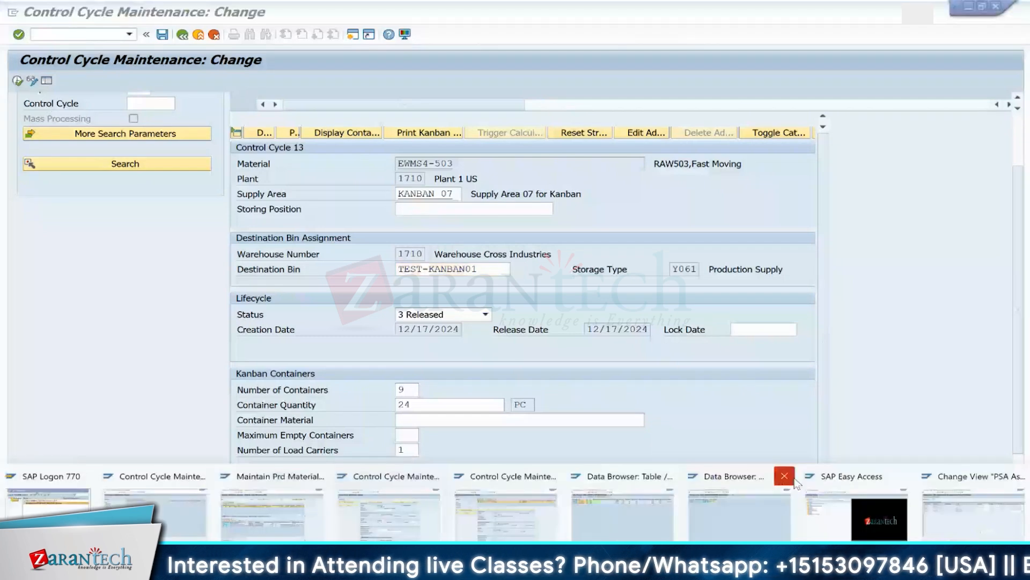
left_click(784, 475)
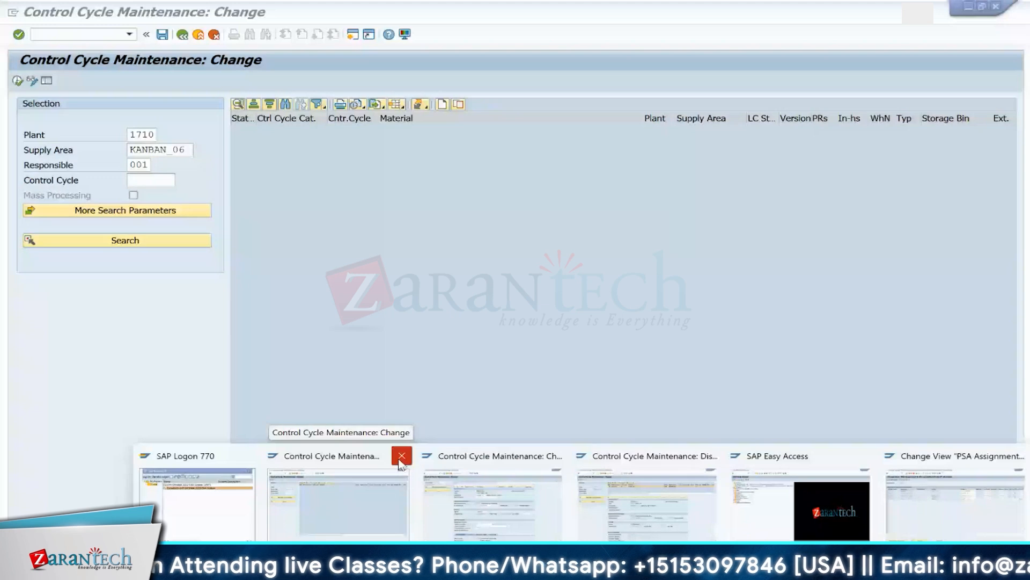
left_click(401, 457)
left_click(214, 35)
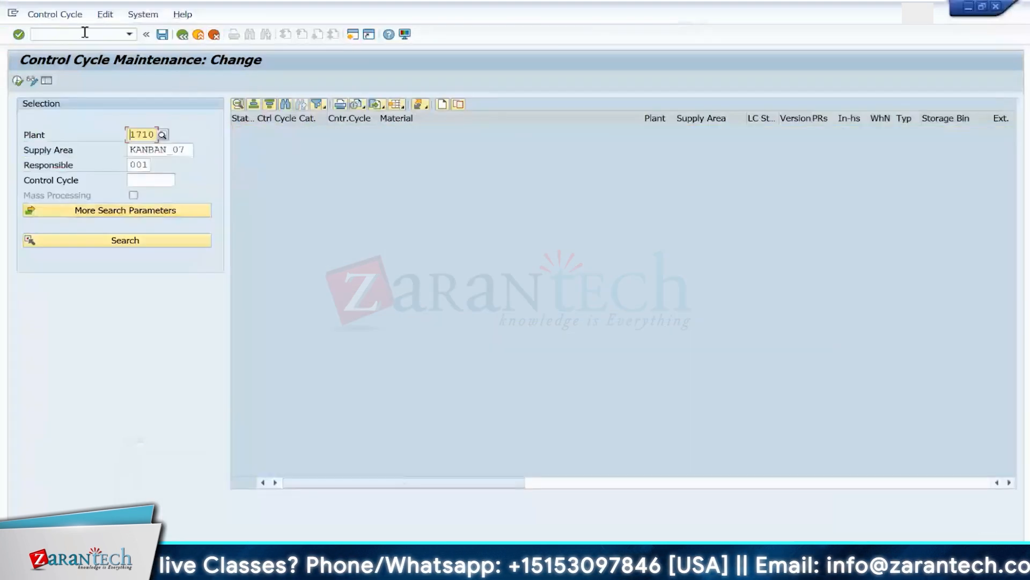
Step: Run transaction PK13N and display the Kanban board of plant 1710 restricted to production supply area KANBAN_07
left_click(83, 34)
type("/")
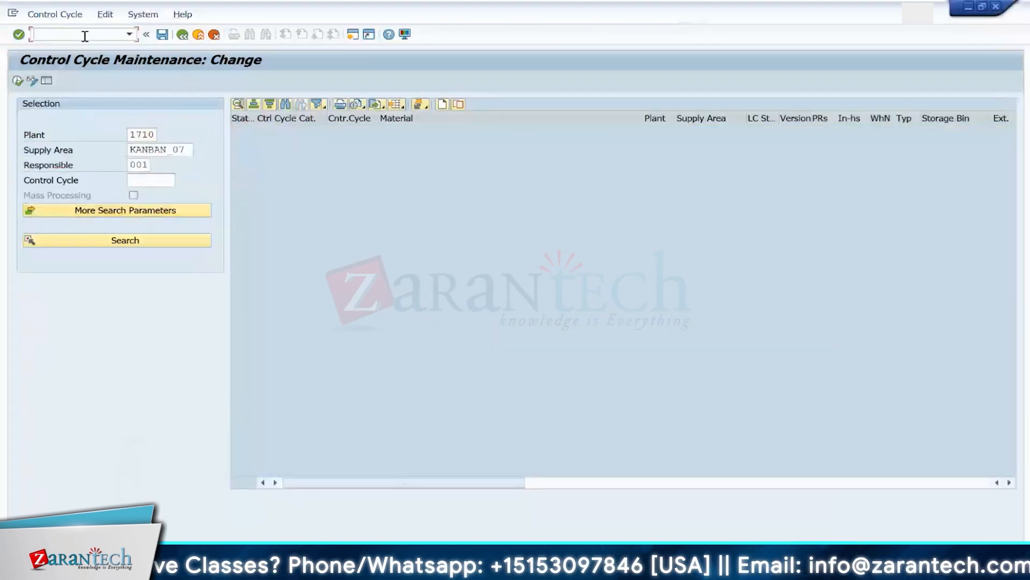
type("NPK13N")
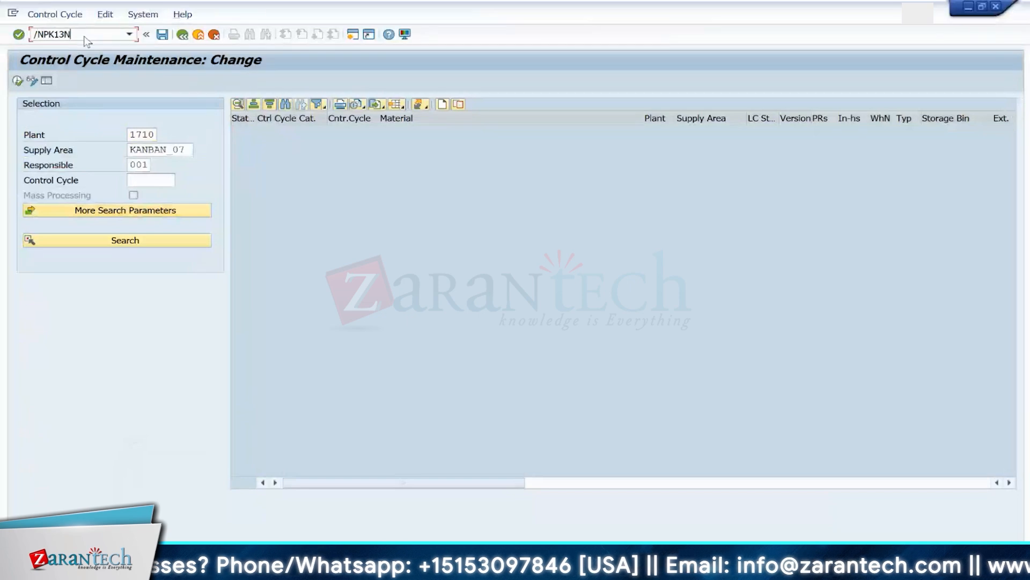
key("Return")
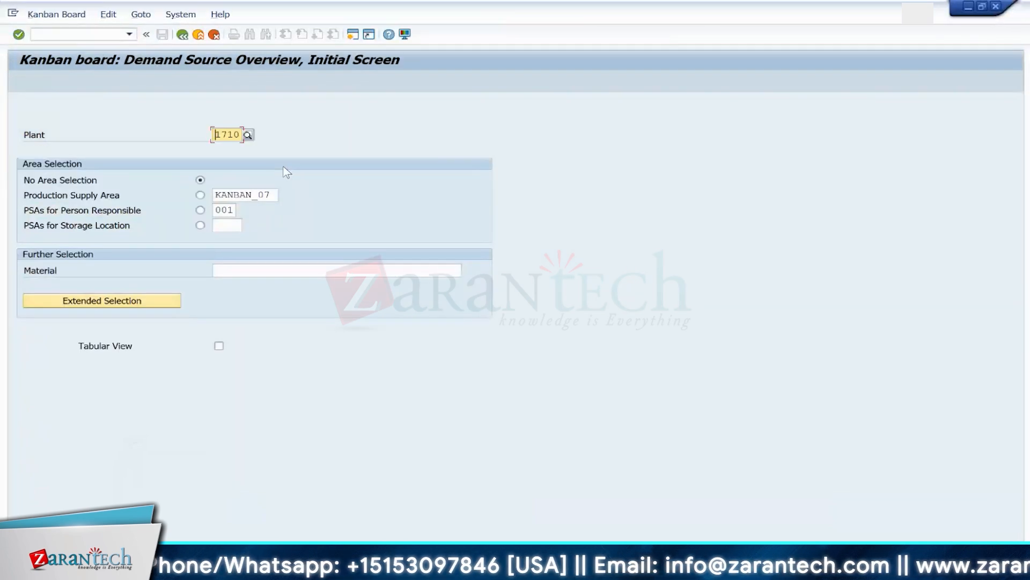
left_click(201, 194)
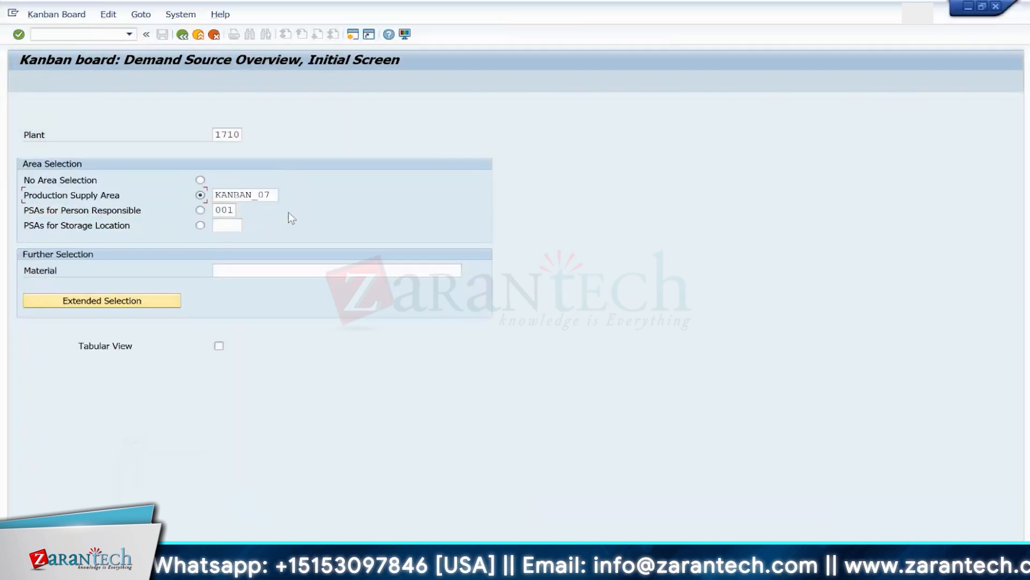
key("F8")
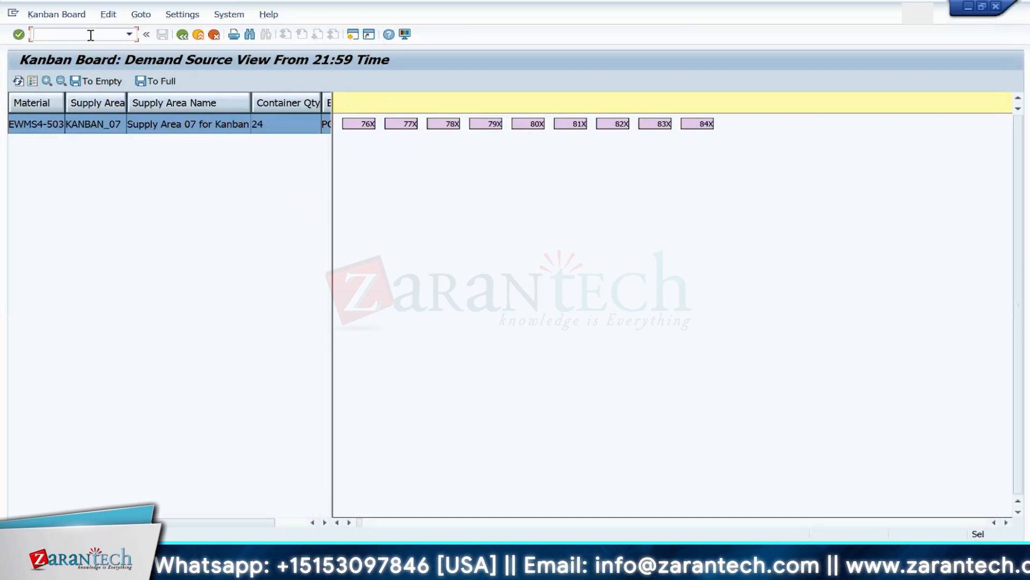
Step: Run transaction PKMC in a new session, search for KANBAN_07's control cycle, and review its number of containers
type("/OPKMC")
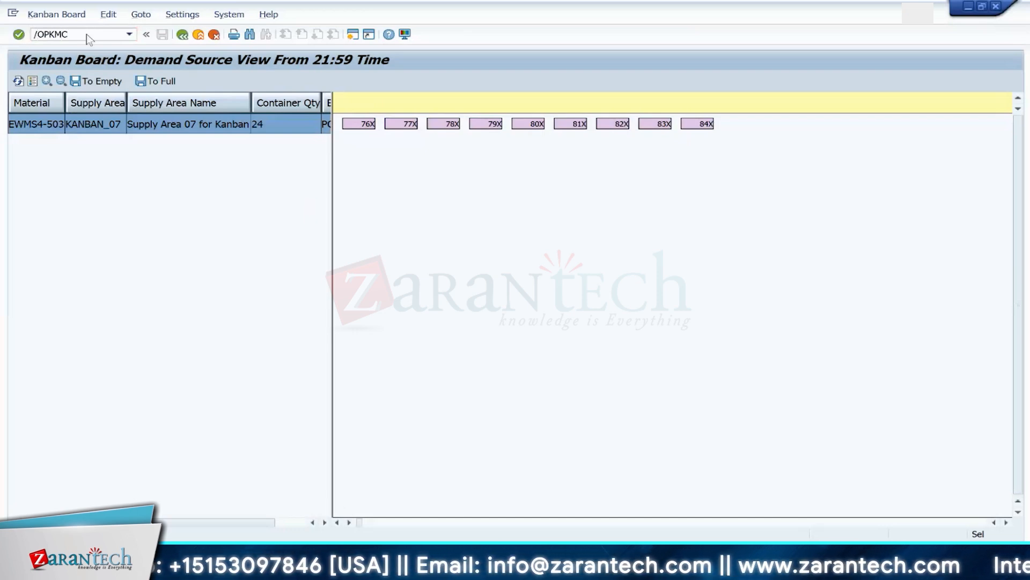
key("Return")
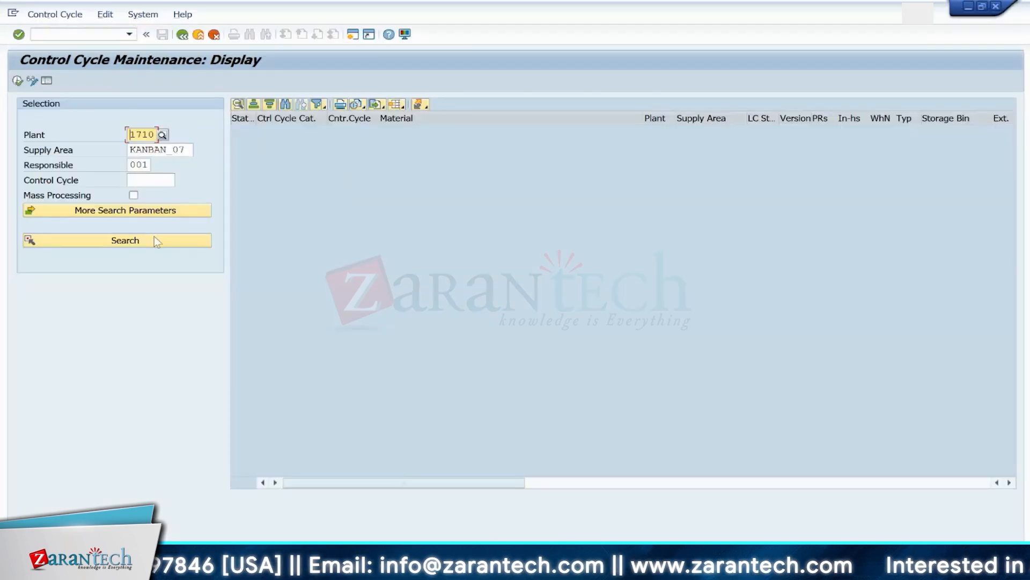
left_click(114, 242)
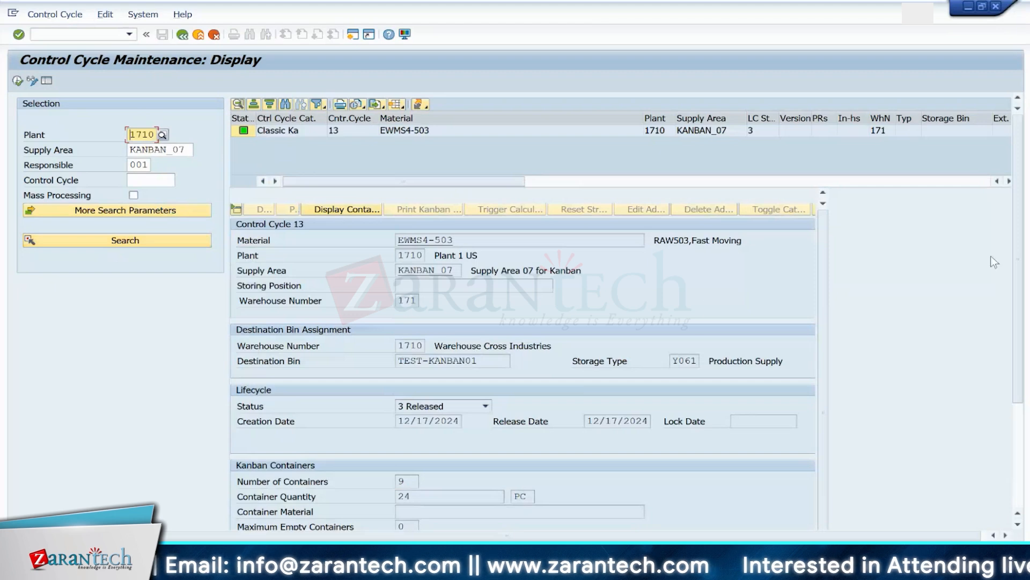
left_click_drag(1019, 264, 1018, 346)
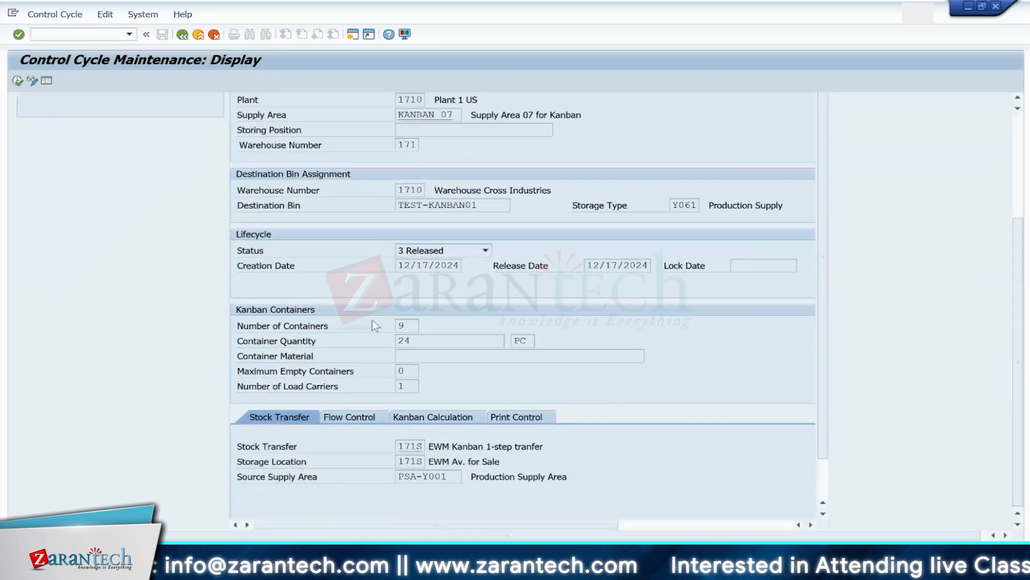
left_click(397, 325)
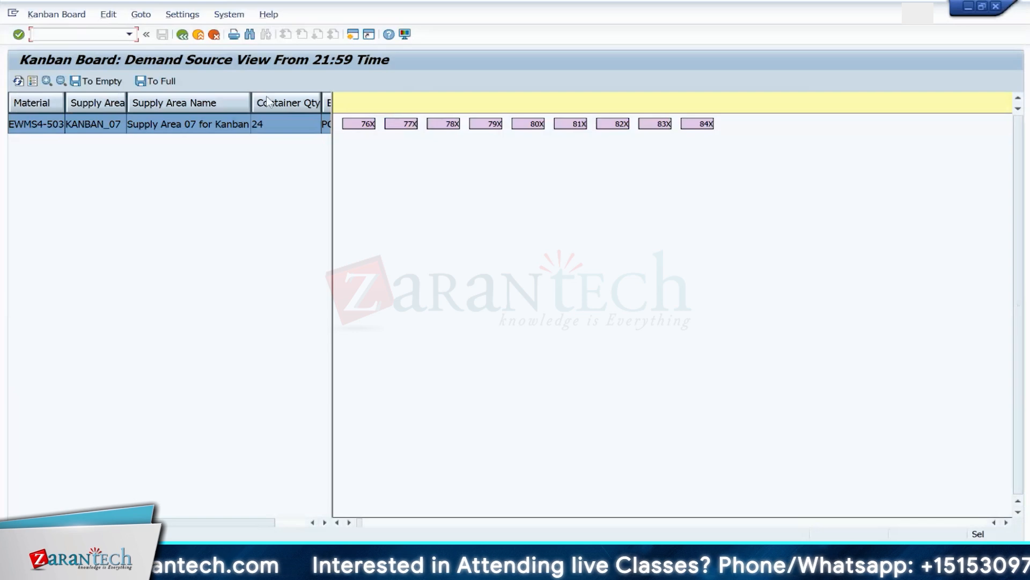
Step: Try to set the first Kanban container, 76, to empty on the KANBAN_07 board
left_click(253, 123)
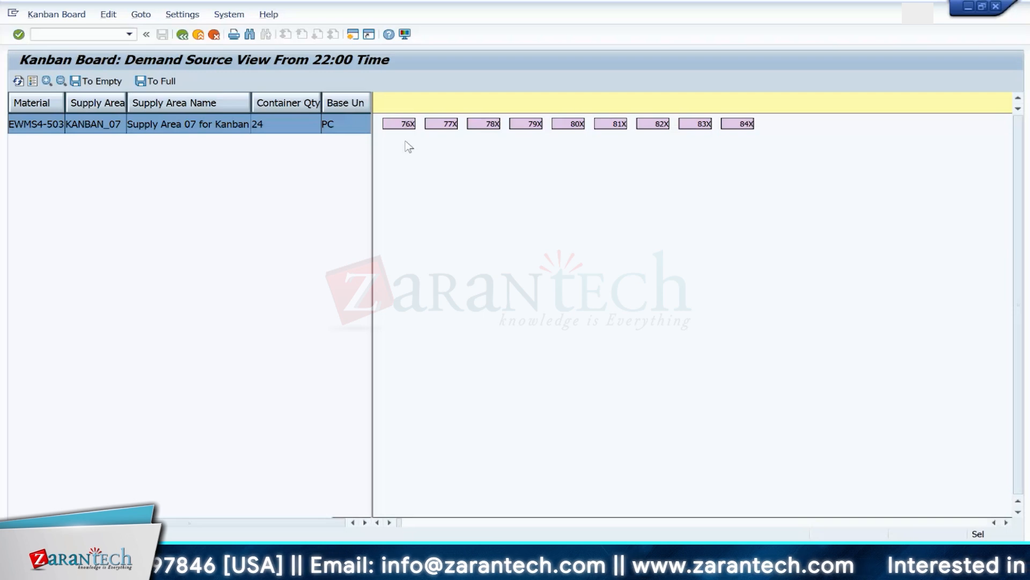
left_click(398, 128)
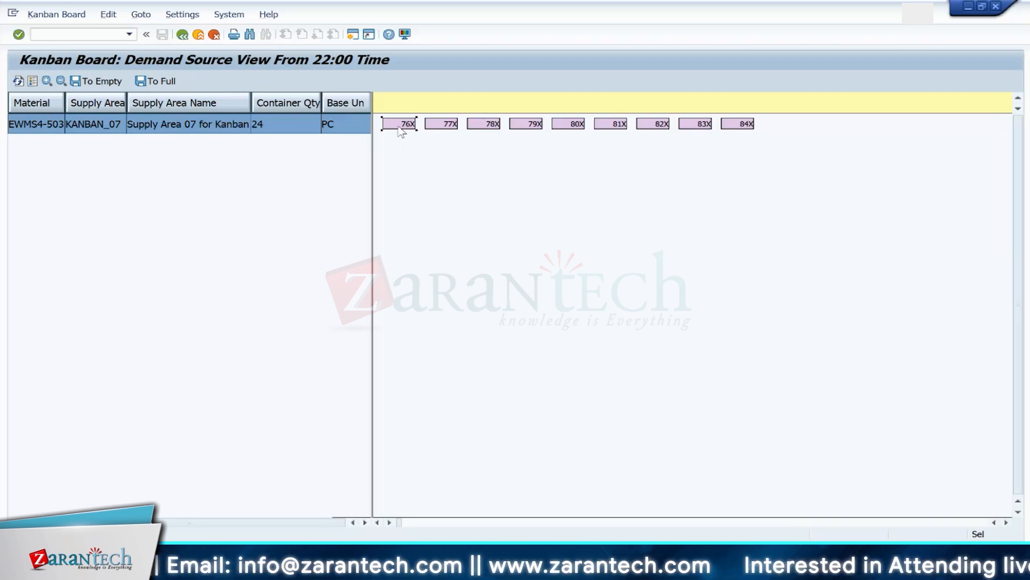
left_click(109, 83)
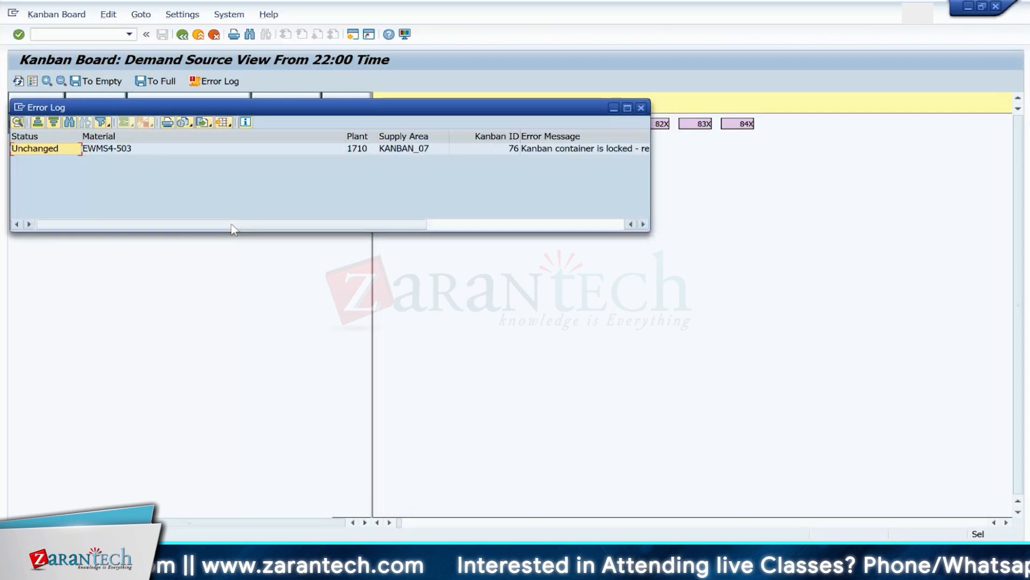
Step: Examine the full error message for container 76 in the error log and close the log
left_click(59, 150)
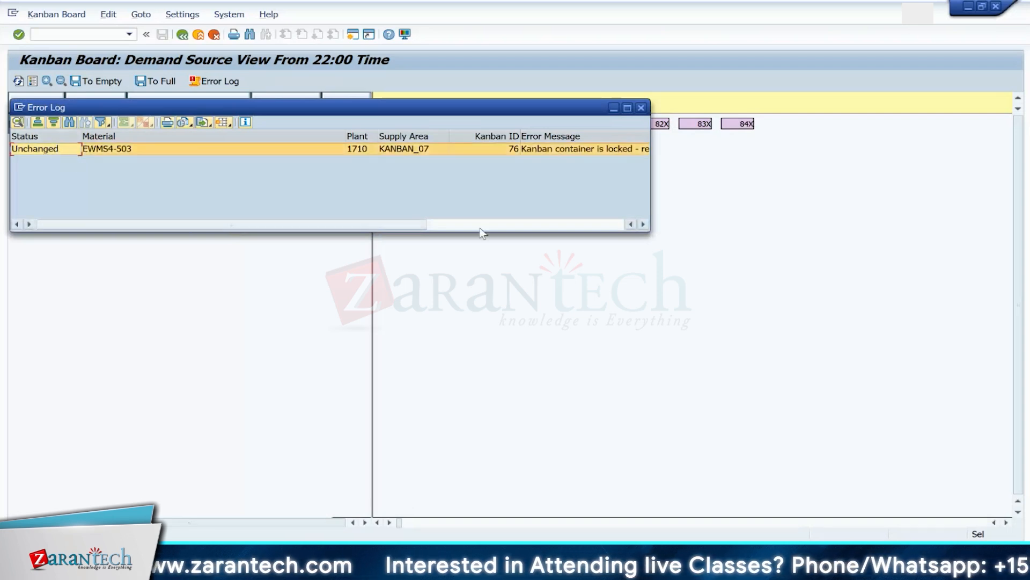
left_click(644, 224)
left_click(644, 224)
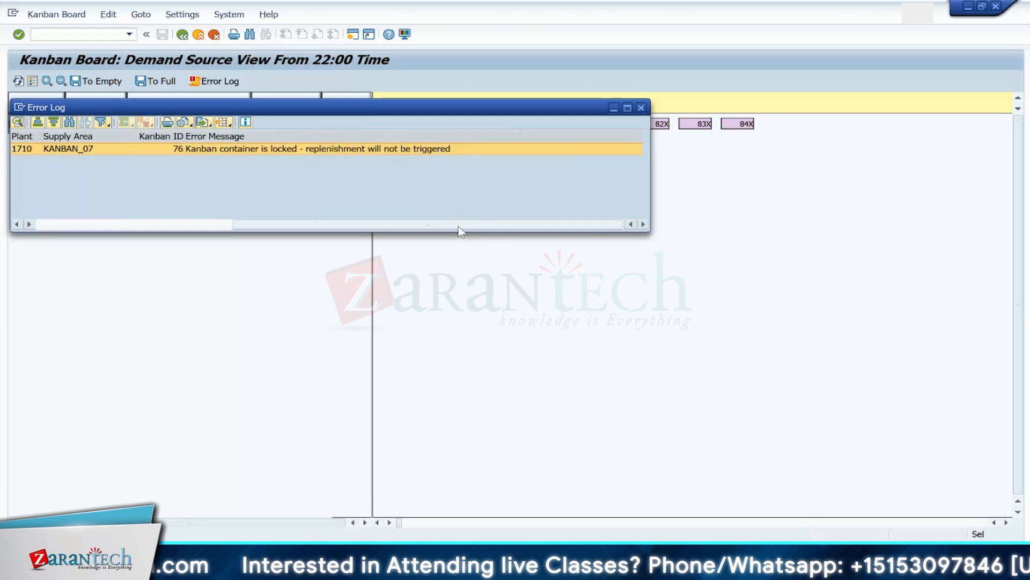
left_click_drag(456, 224, 227, 217)
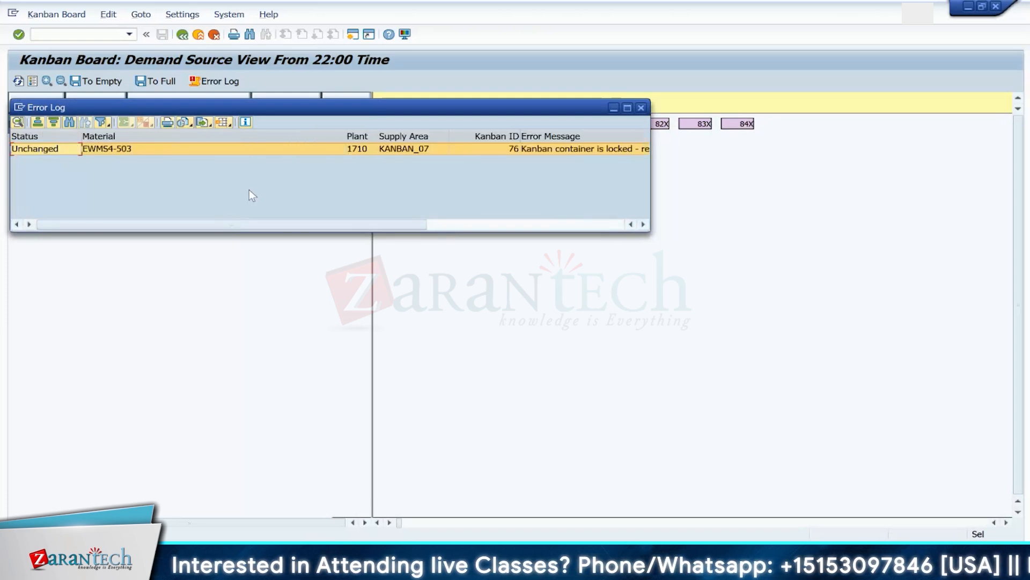
left_click_drag(335, 114, 443, 181)
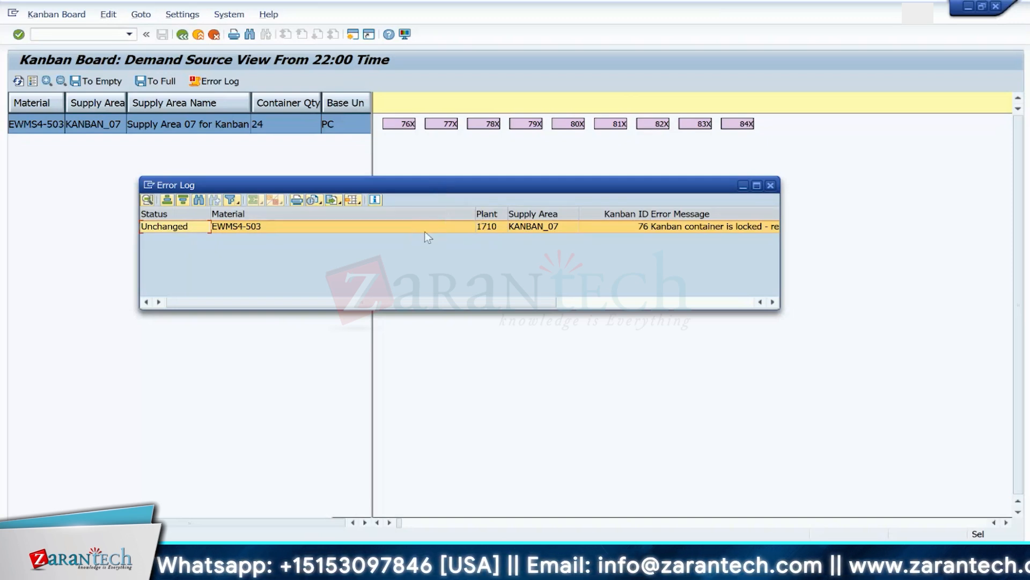
left_click(771, 185)
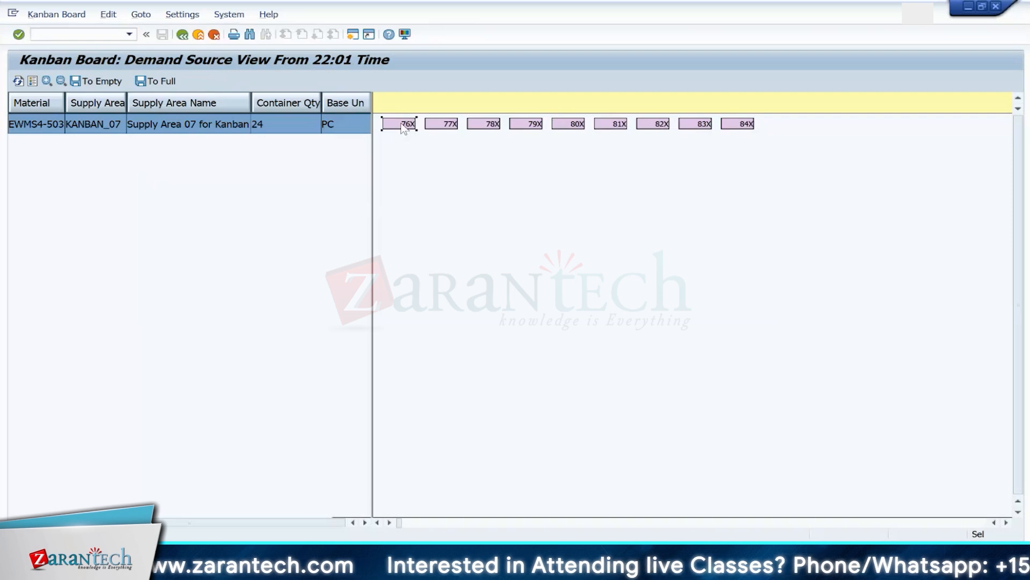
left_click(447, 125, "ctrl")
left_click(482, 126, "ctrl")
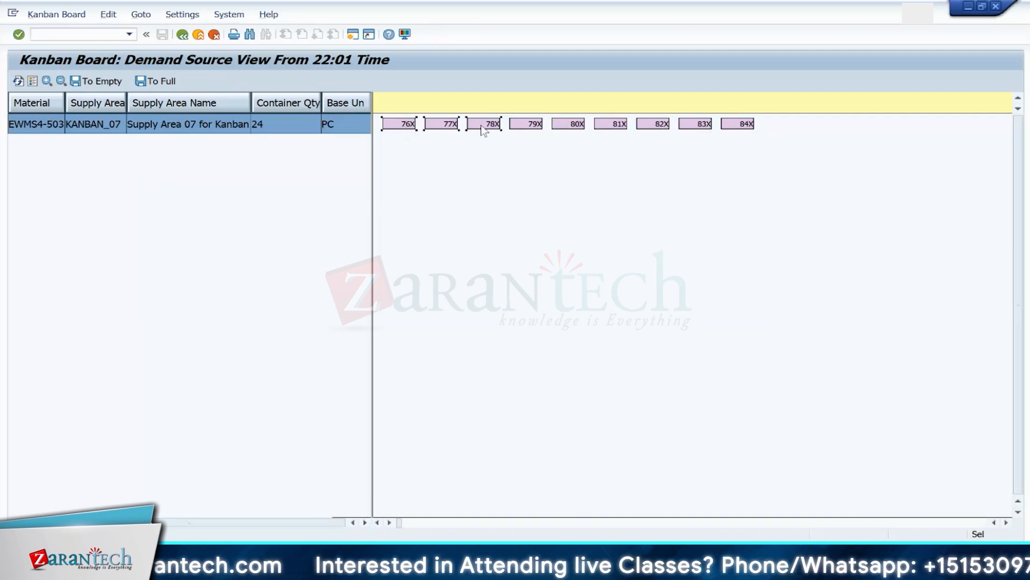
left_click(490, 128, "ctrl")
left_click(440, 123, "ctrl")
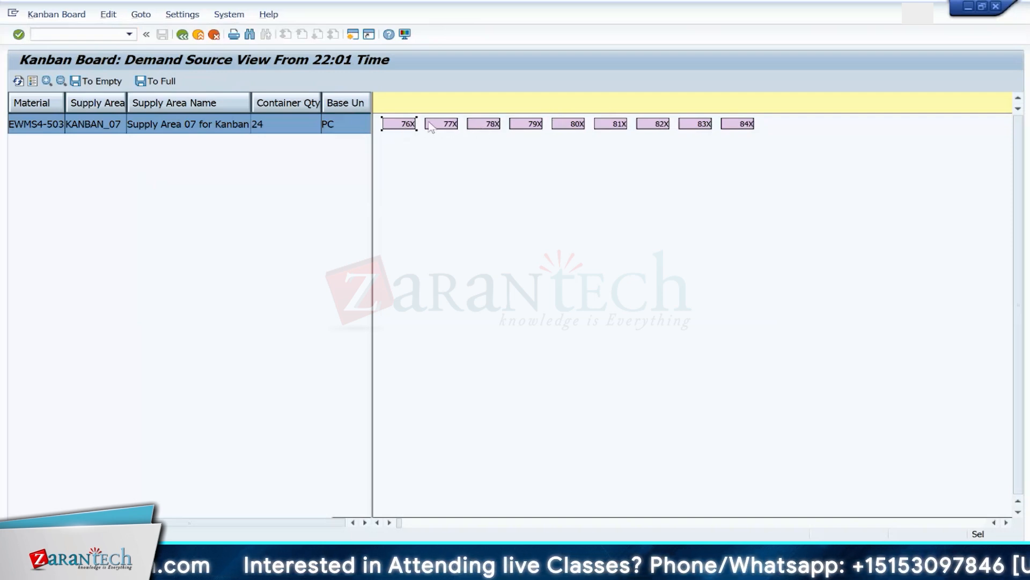
left_click(397, 124, "ctrl")
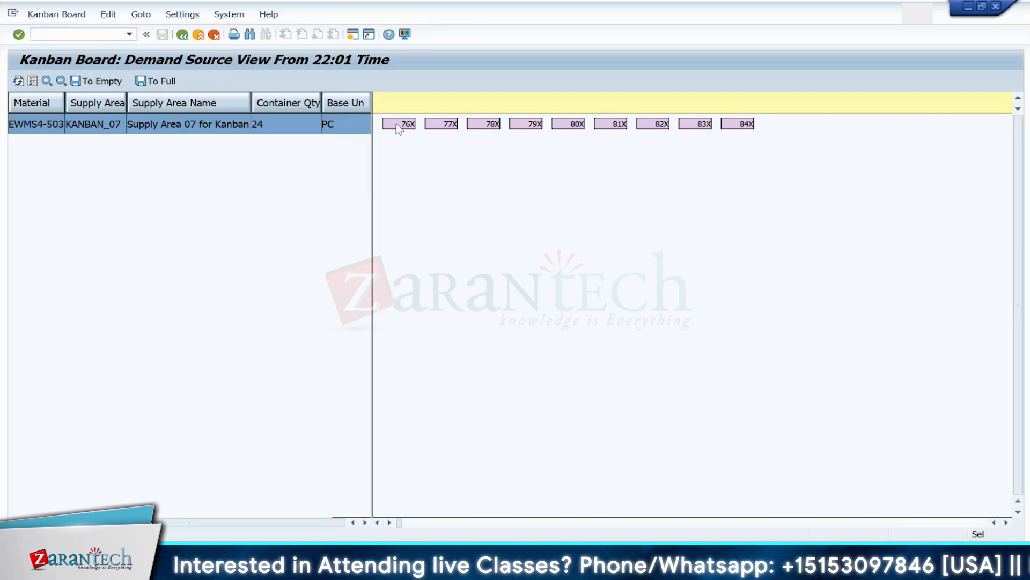
Step: Display the control cycle belonging to Kanban container 76 from the board
right_click(399, 129)
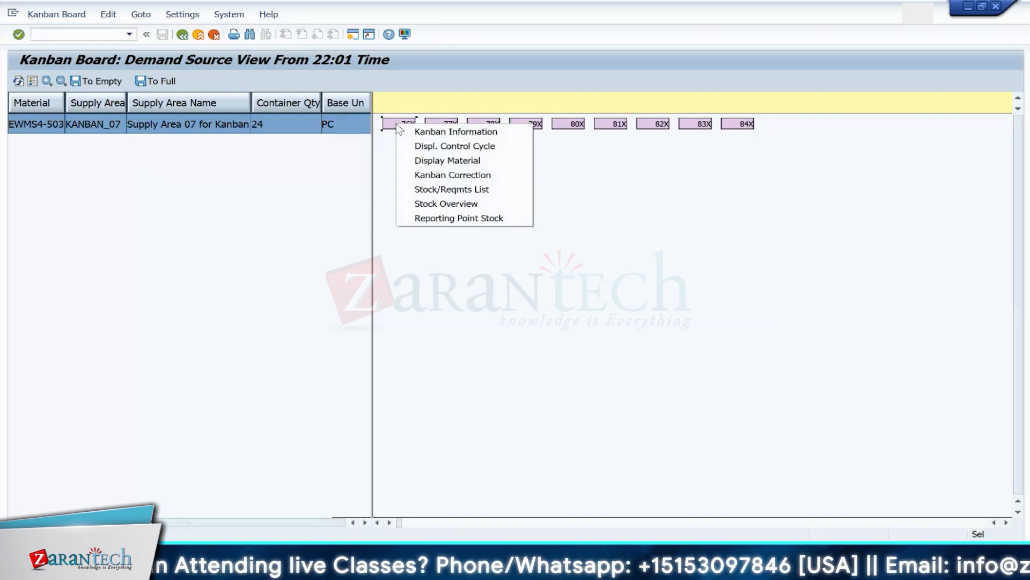
left_click(440, 146)
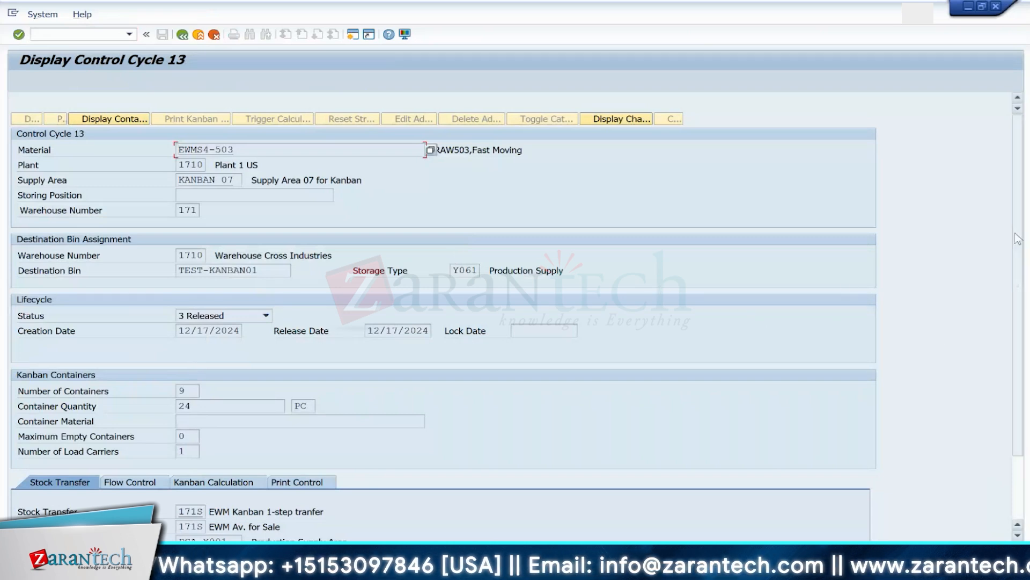
Step: Review the settings and kanban container list of control cycle 13, and return to the kanban board
scroll(1009, 330, "down", 2)
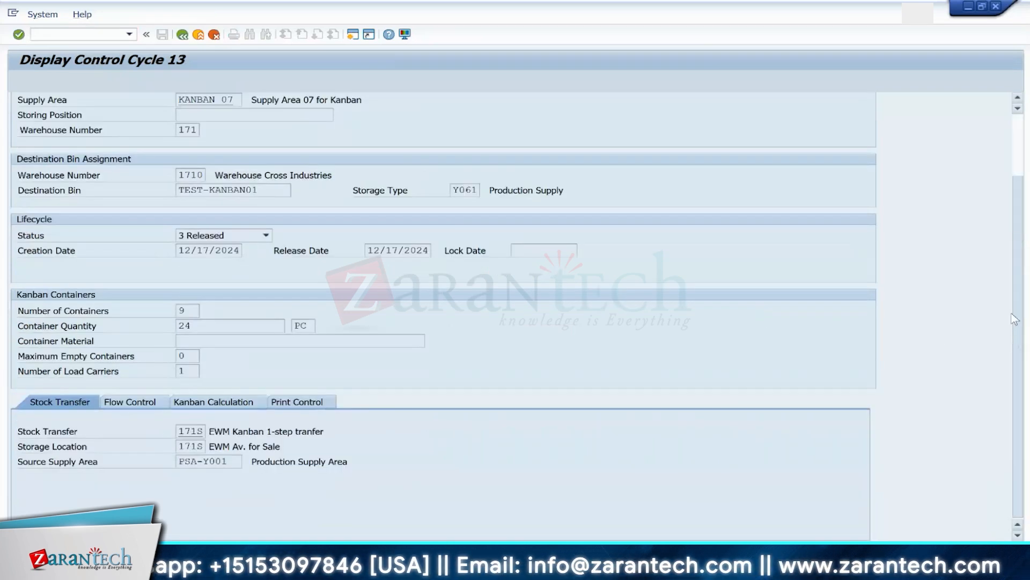
left_click_drag(1016, 299, 1017, 231)
left_click(113, 118)
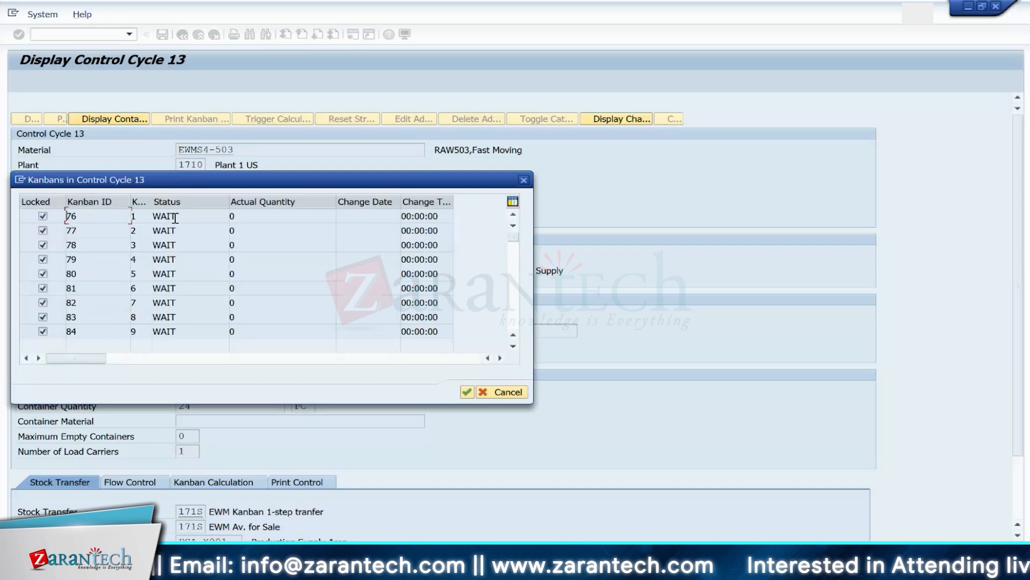
left_click(524, 180)
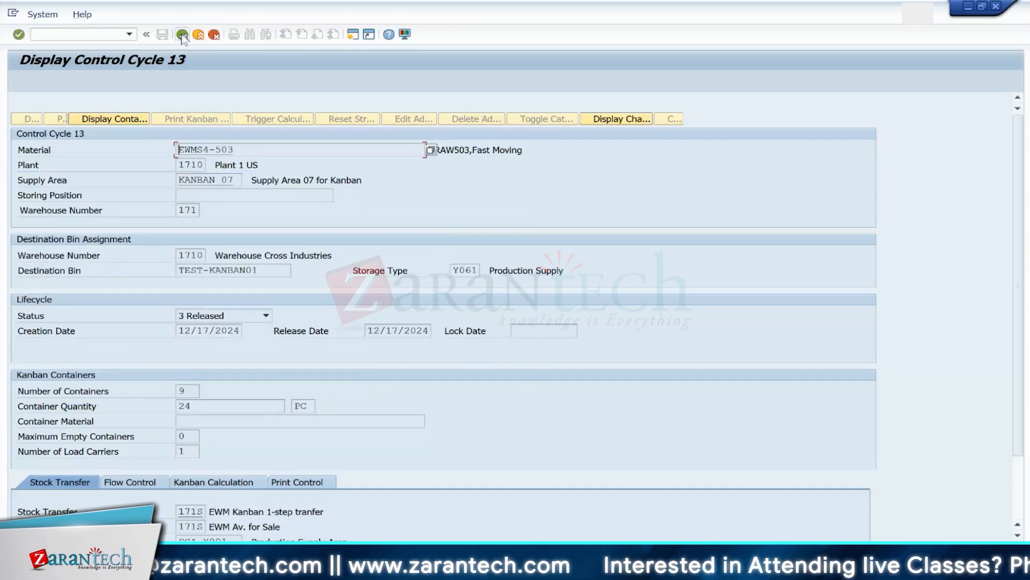
key("F3")
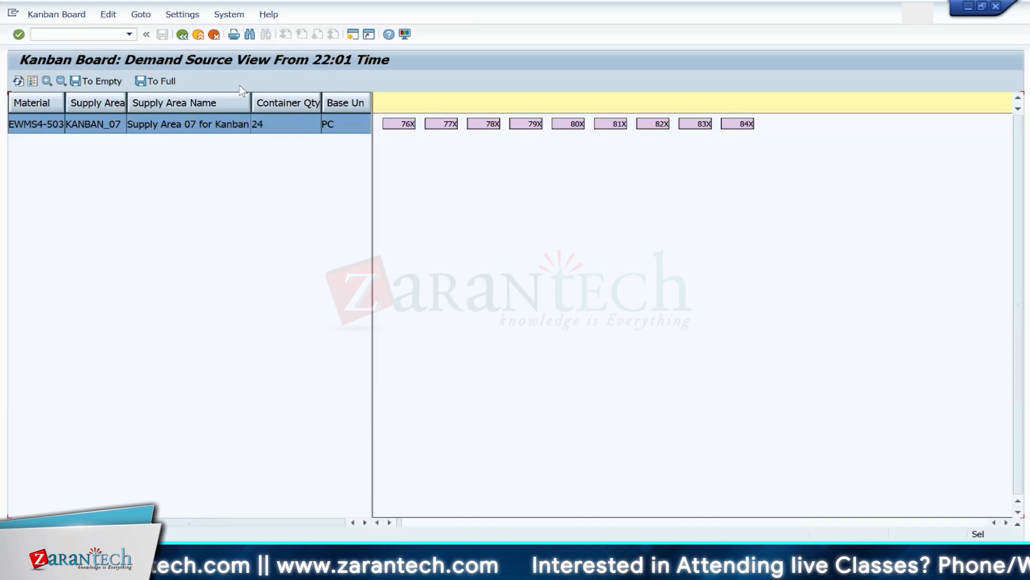
Step: Try to set kanban container 76 to full and read the full error message in the error log
right_click(407, 129)
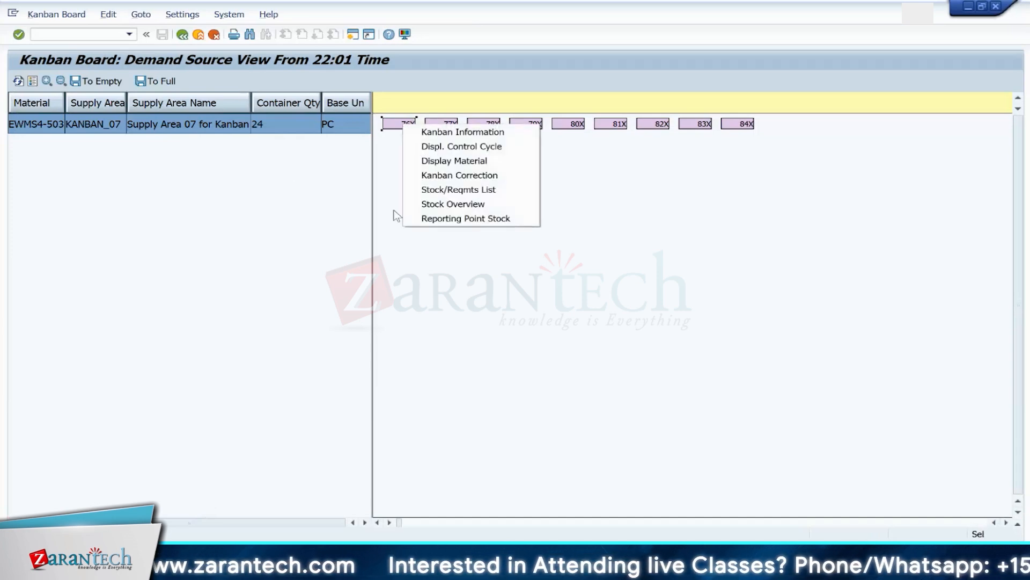
left_click(458, 175)
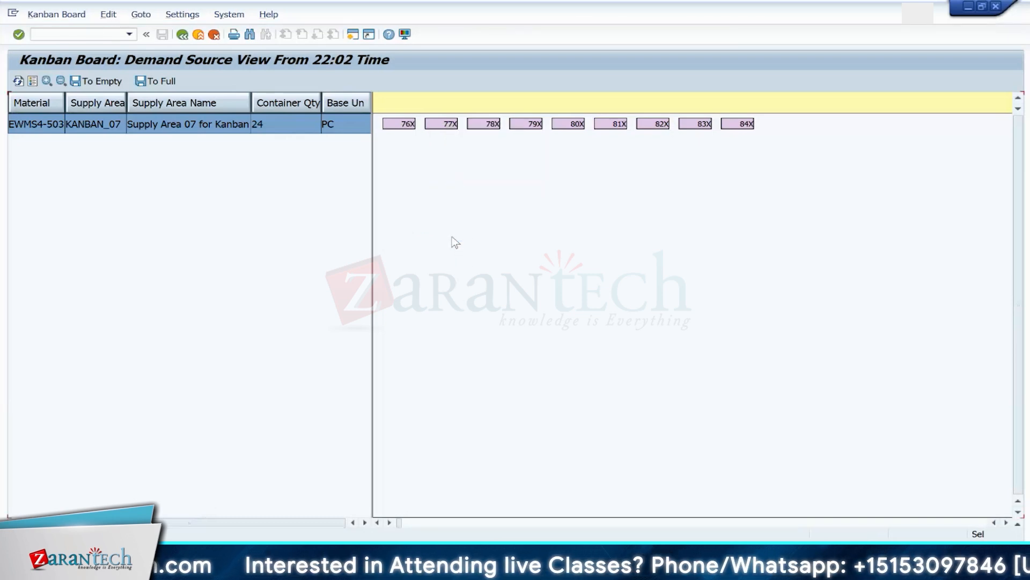
left_click(159, 83)
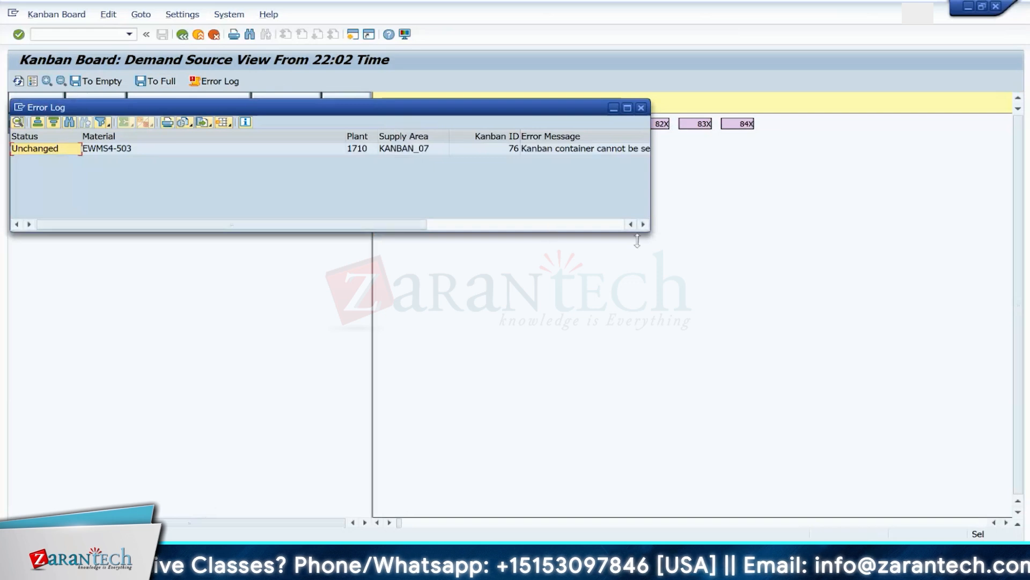
left_click(648, 227)
left_click(648, 227)
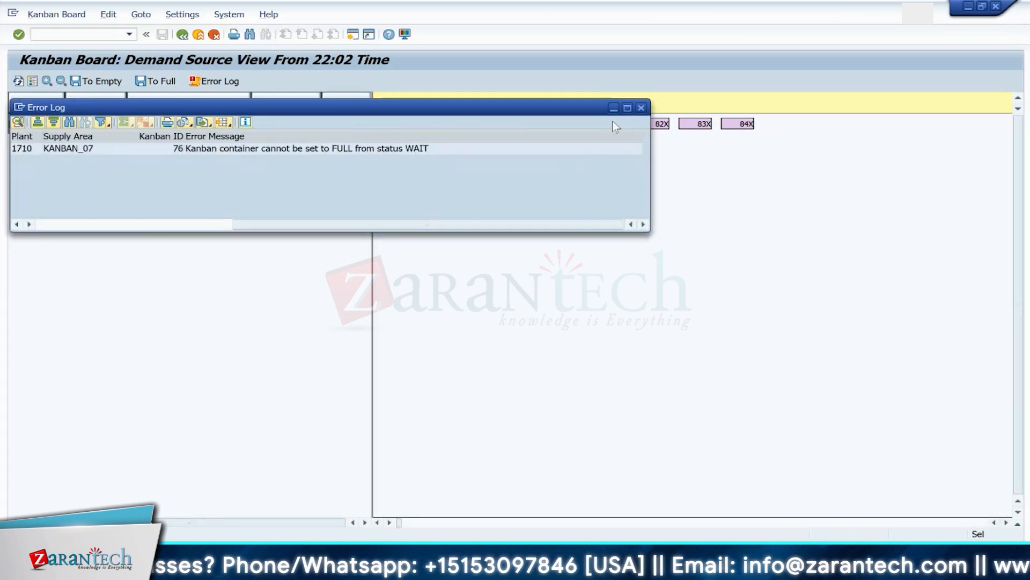
left_click(641, 107)
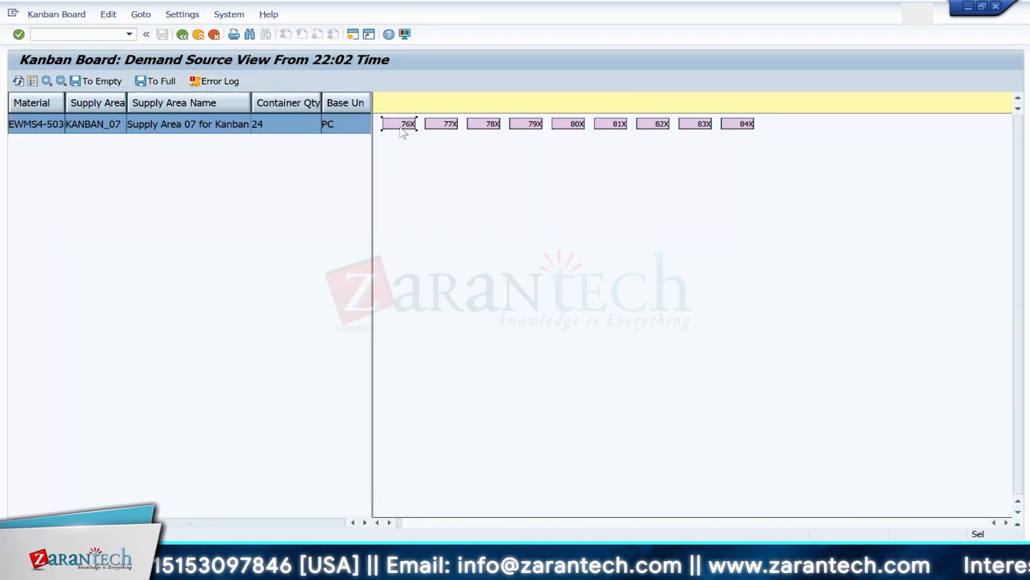
Step: Try to set kanban container 76 to empty and read the full error message in the error log
left_click(213, 218)
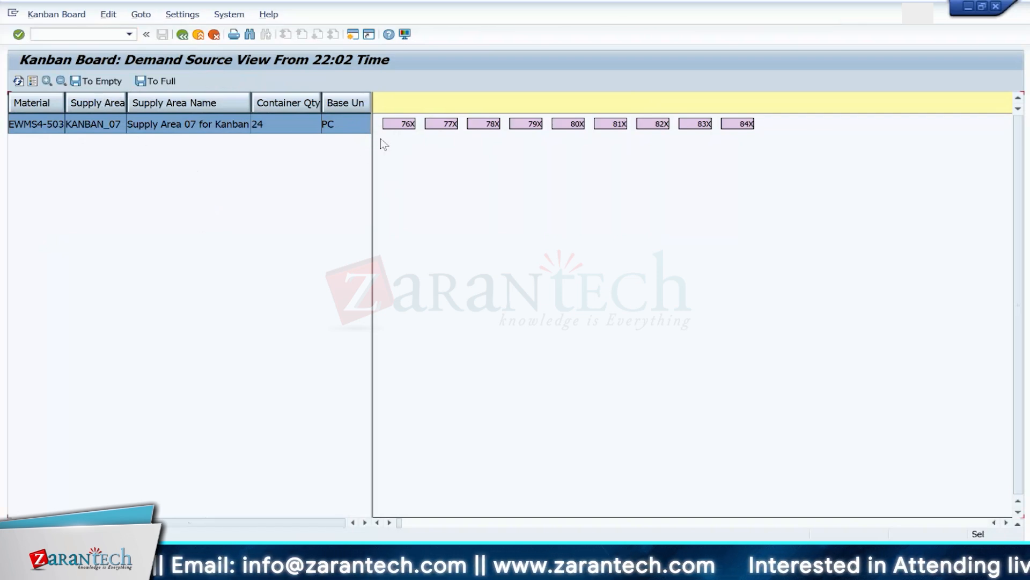
left_click(105, 81)
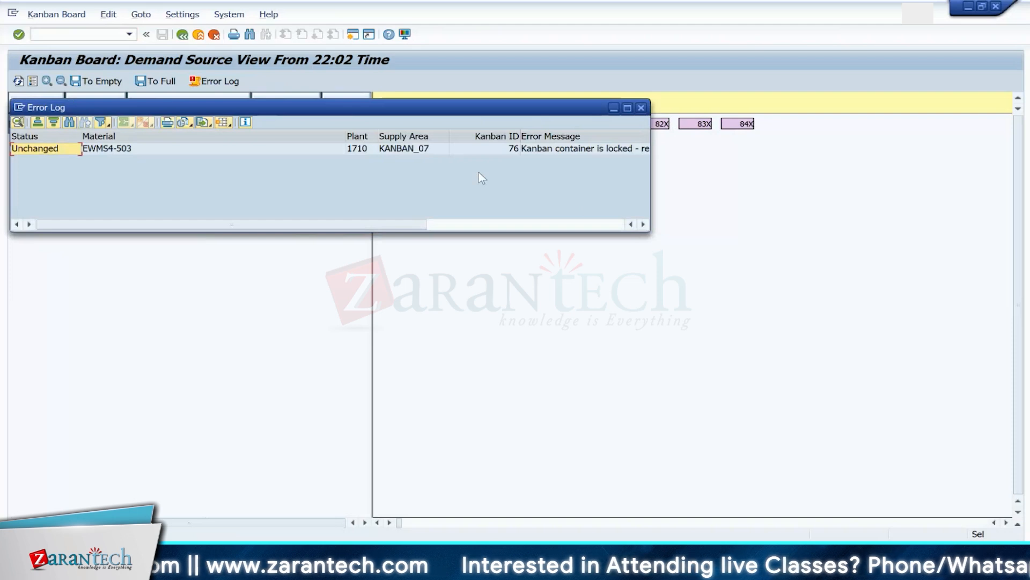
left_click(642, 225)
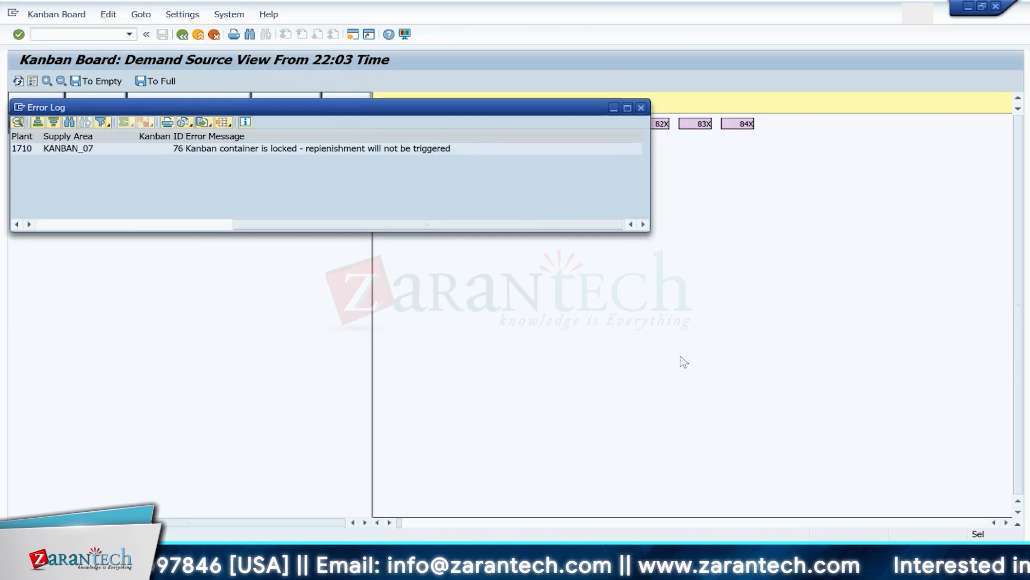
left_click(641, 108)
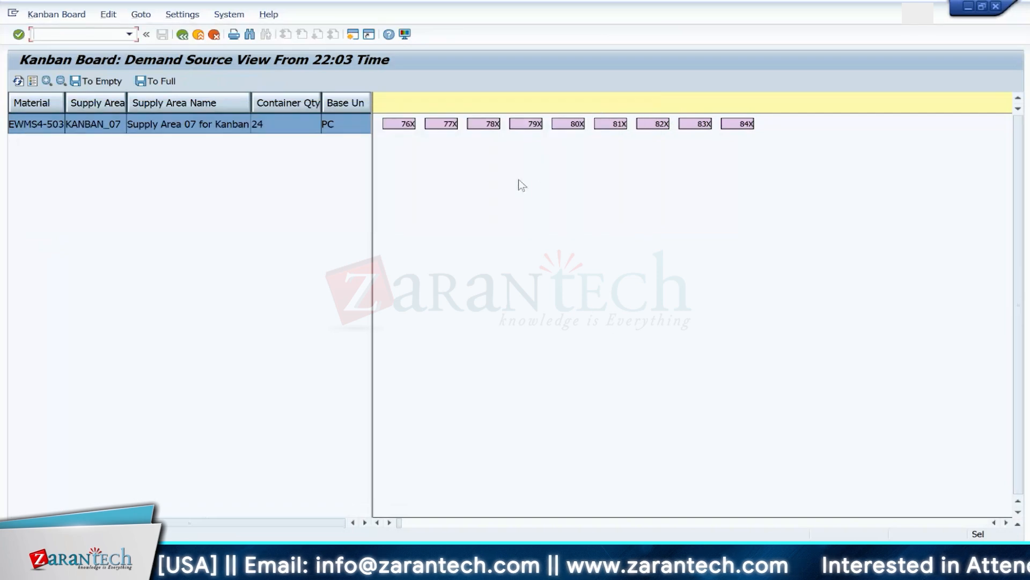
Step: Leave the kanban board and open control cycle maintenance with transaction code /NPKMC
left_click(182, 35)
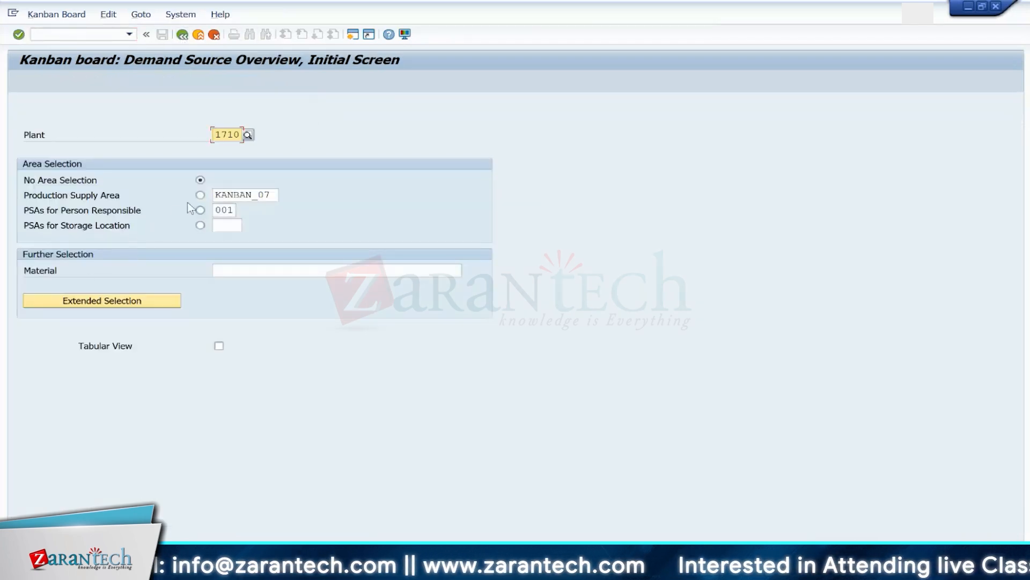
left_click(200, 195)
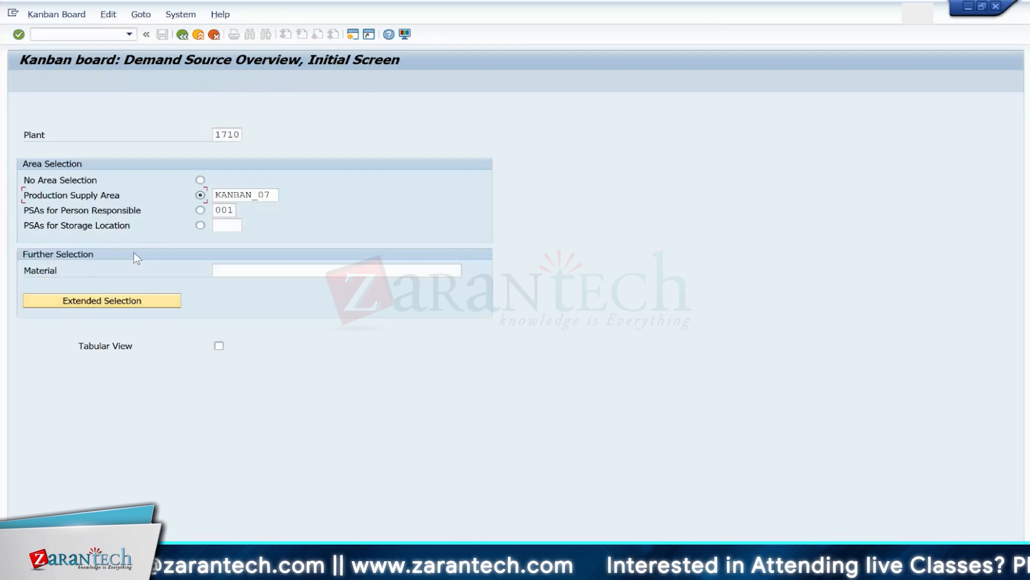
left_click(85, 37)
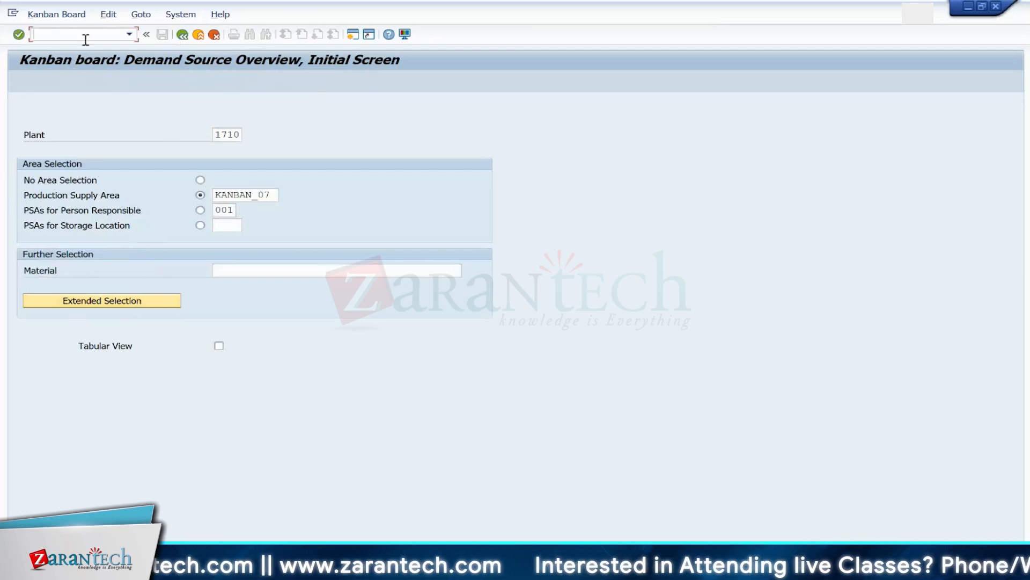
type("/N")
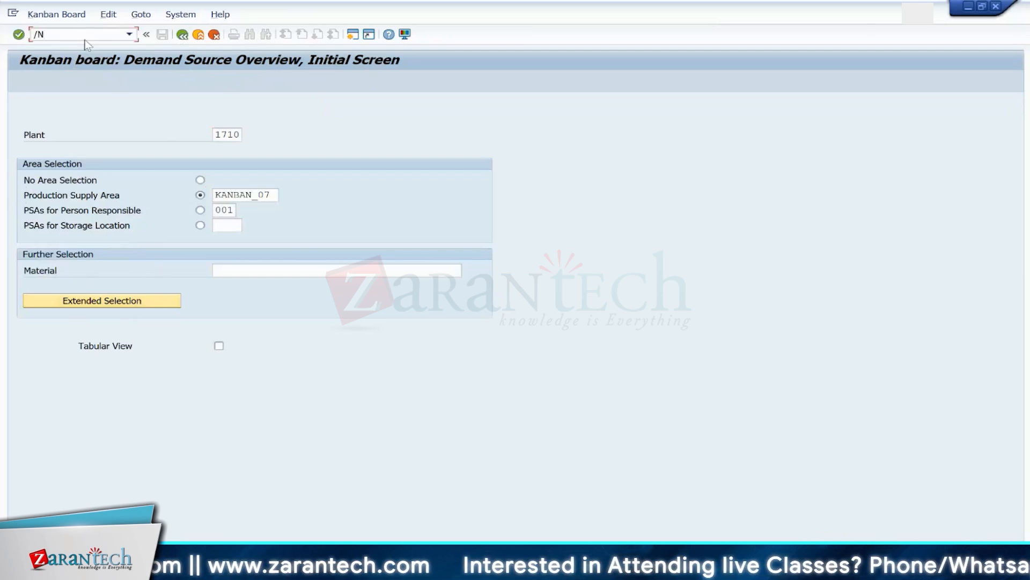
type("PK")
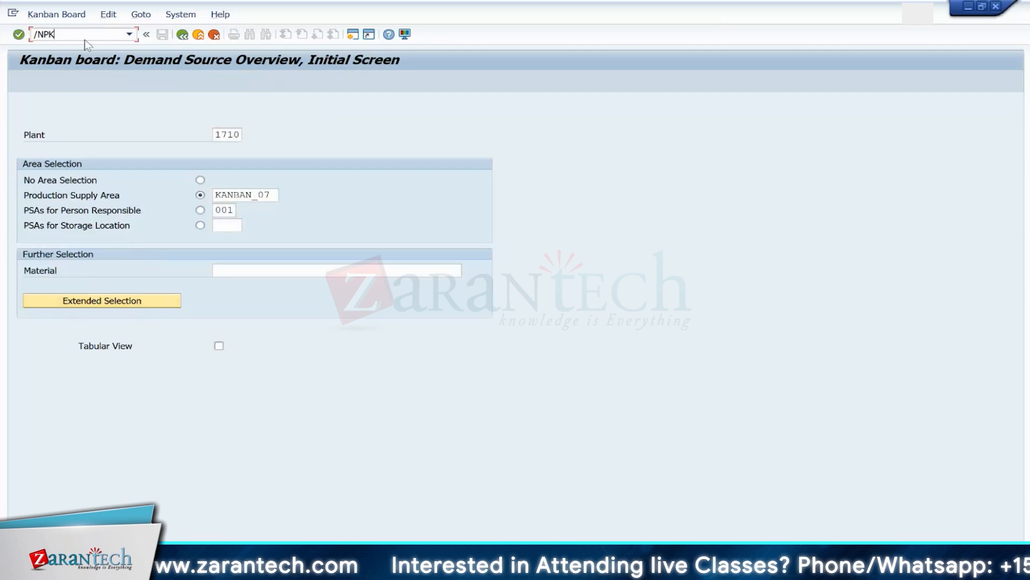
type("MC")
key("Return")
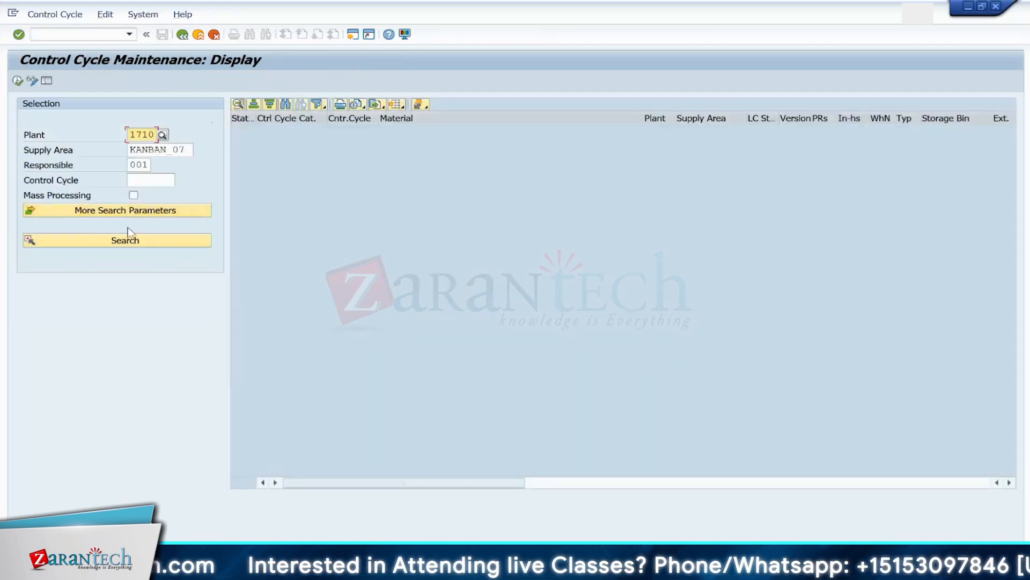
Step: Search for the control cycle of plant 1710 and supply area KANBAN_07, and open its kanban container list in change mode
left_click(127, 243)
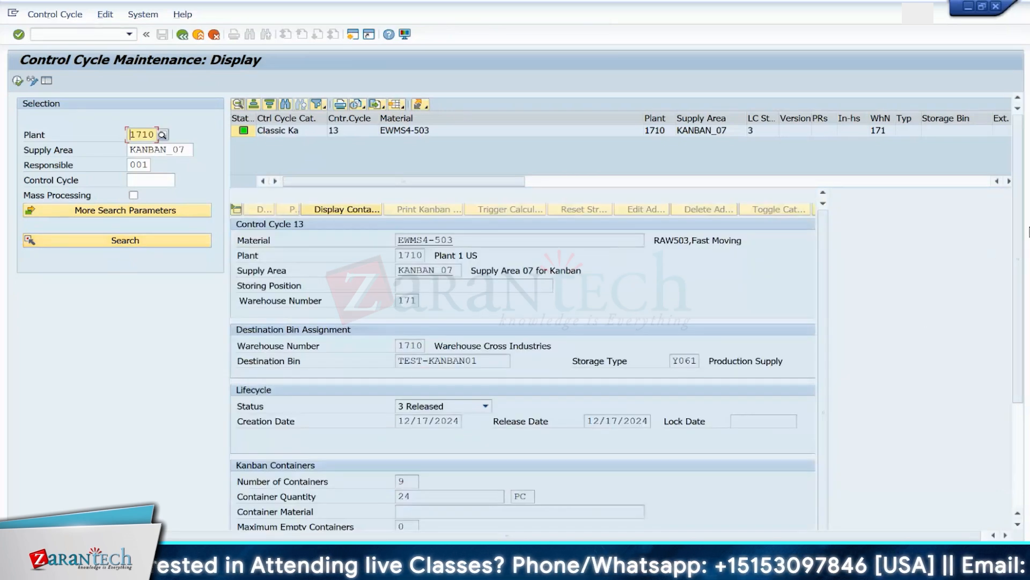
left_click_drag(1022, 242, 1021, 389)
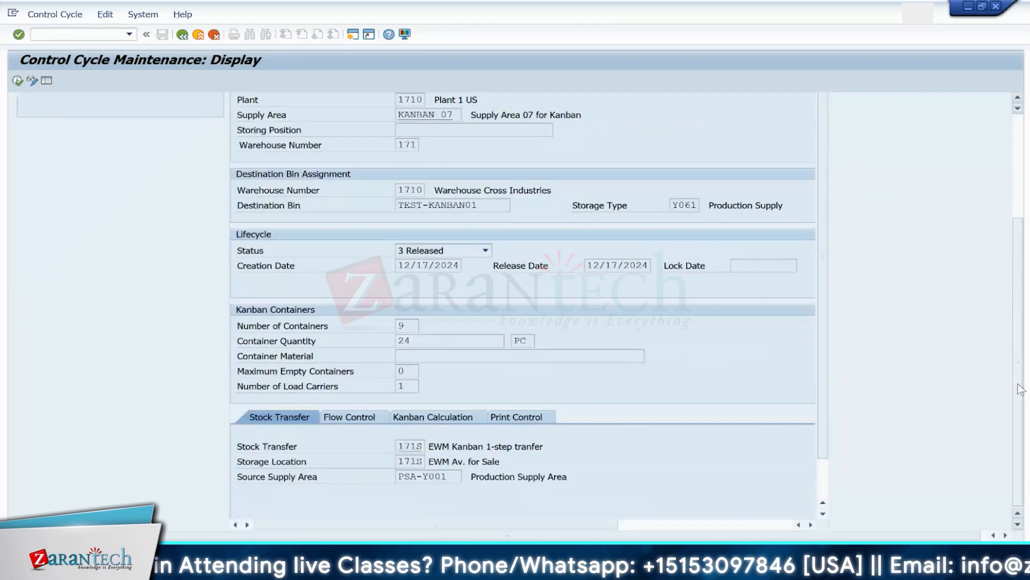
scroll(1021, 389, "up", 3)
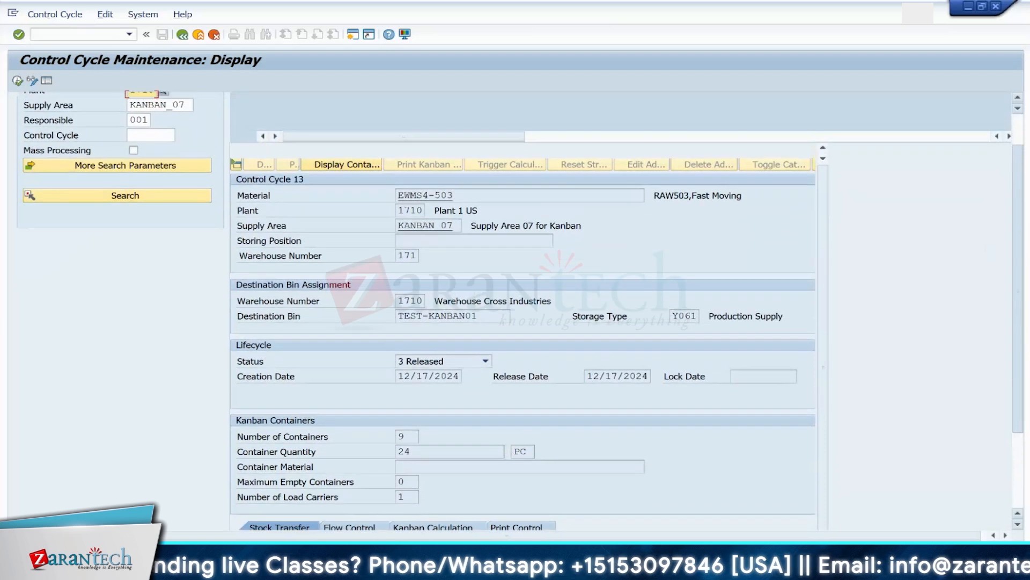
left_click_drag(1021, 279, 1020, 247)
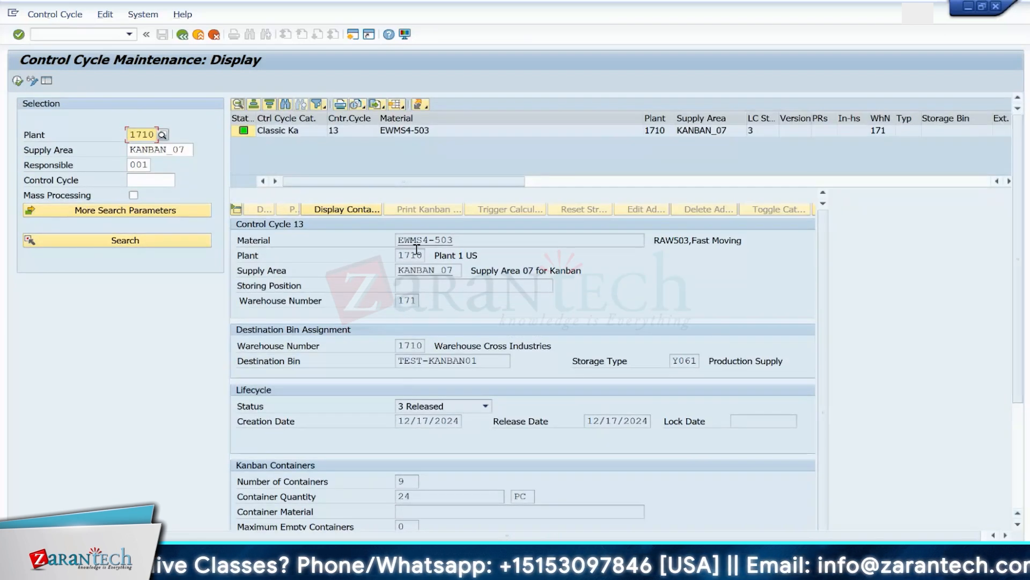
left_click(17, 81)
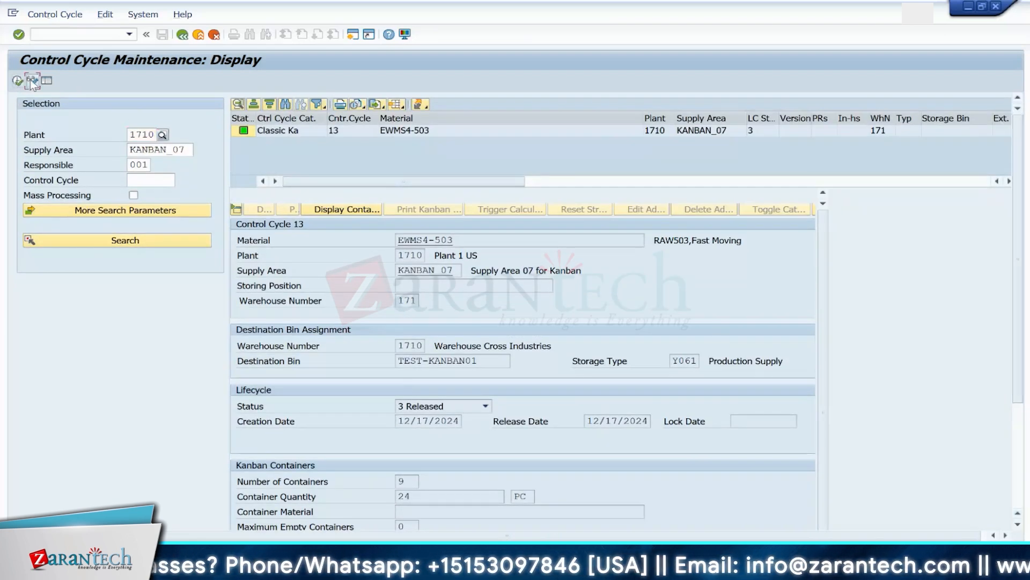
left_click(347, 209)
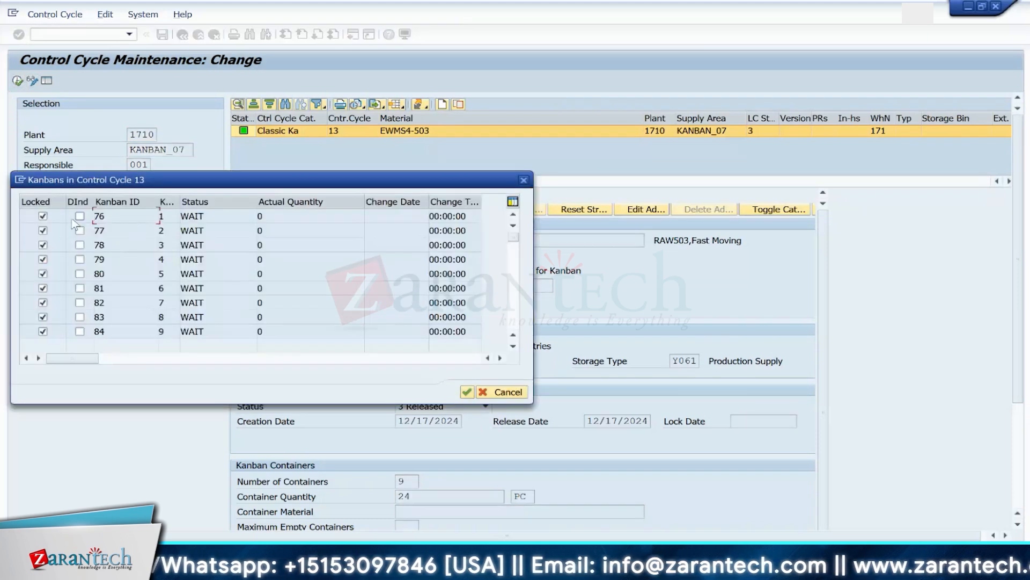
left_click(79, 217)
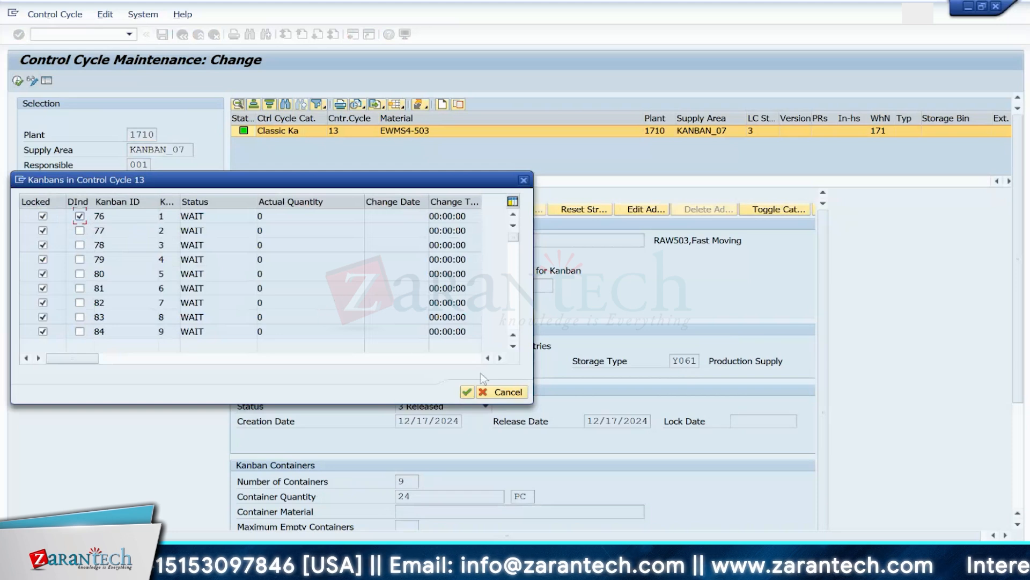
left_click(513, 346)
left_click(513, 345)
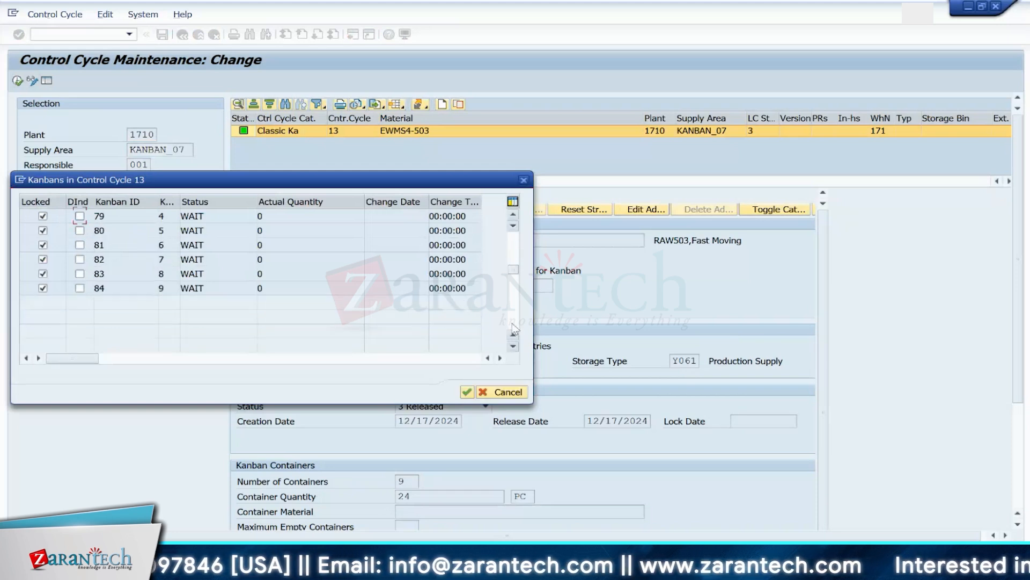
left_click(513, 214)
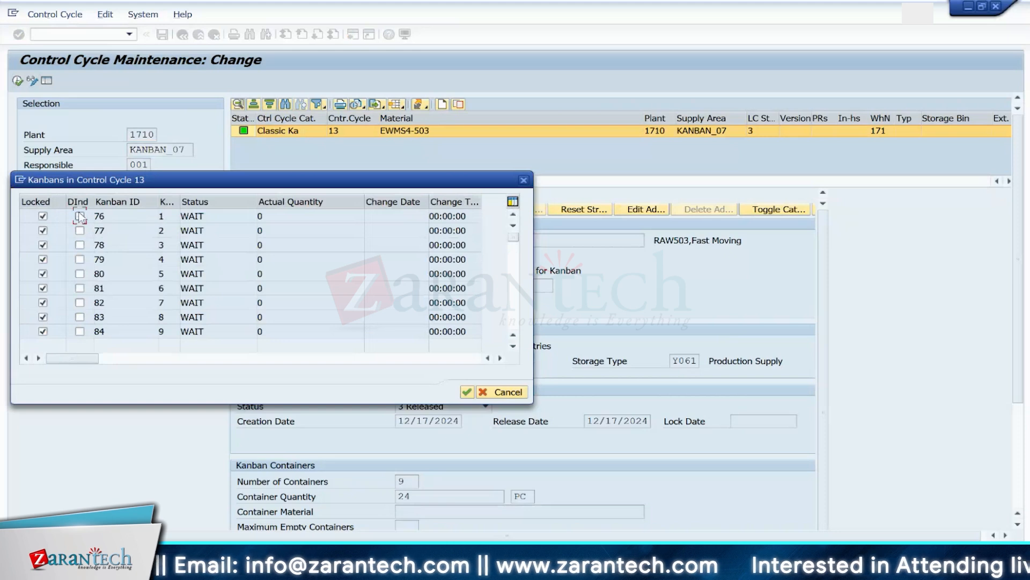
Step: Remove the lock from all kanban containers 76 to 84 in control cycle 13 and save the control cycle
left_click(43, 217)
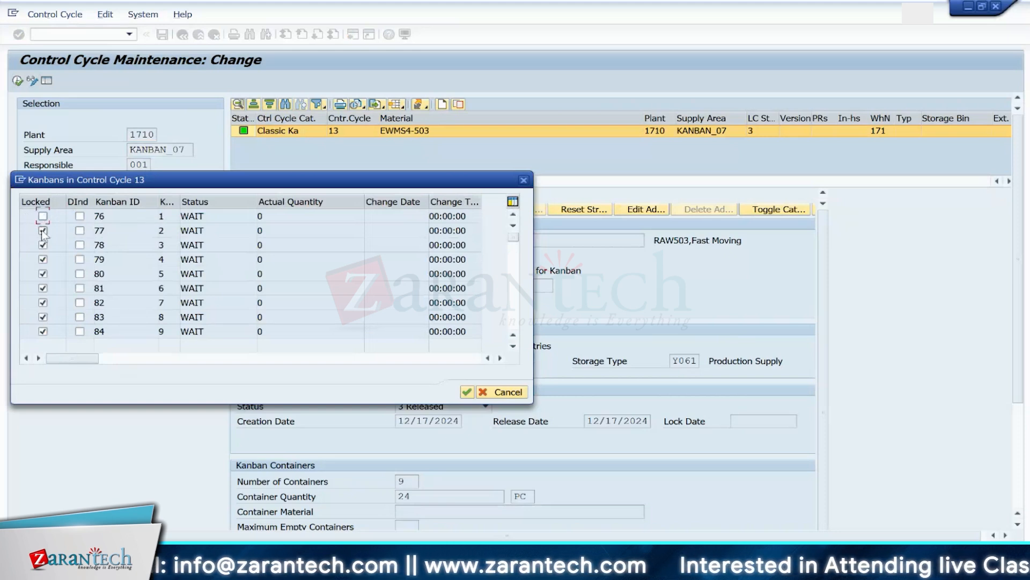
left_click(43, 231)
left_click(43, 245)
left_click(43, 259)
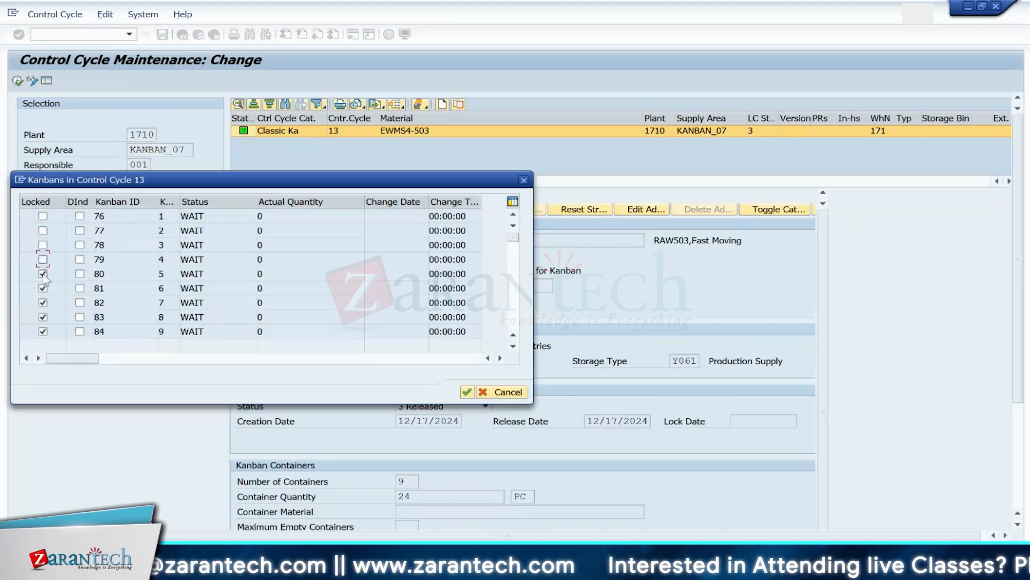
left_click(43, 274)
left_click(43, 289)
left_click(43, 303)
left_click(43, 317)
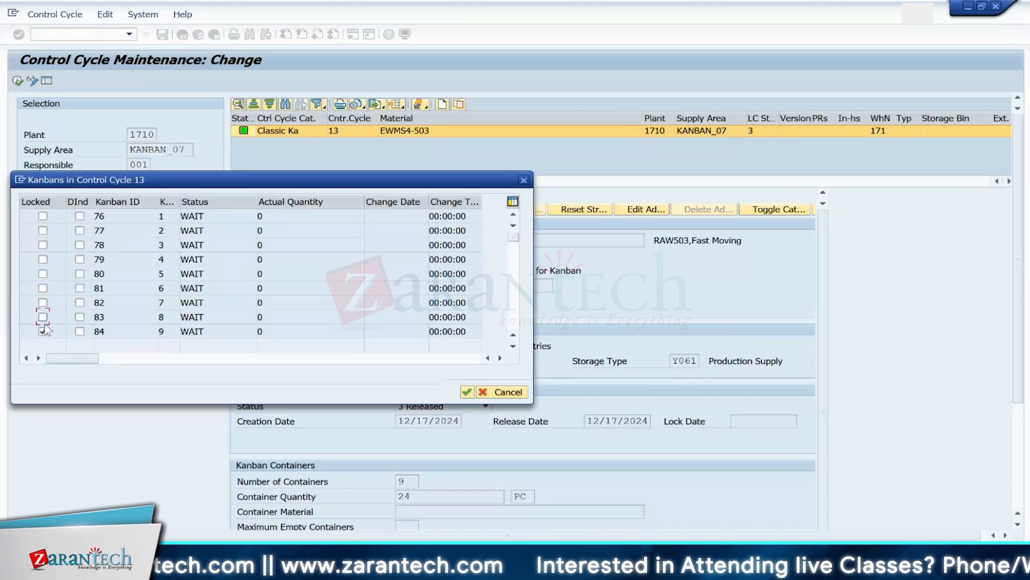
left_click(43, 331)
left_click(513, 347)
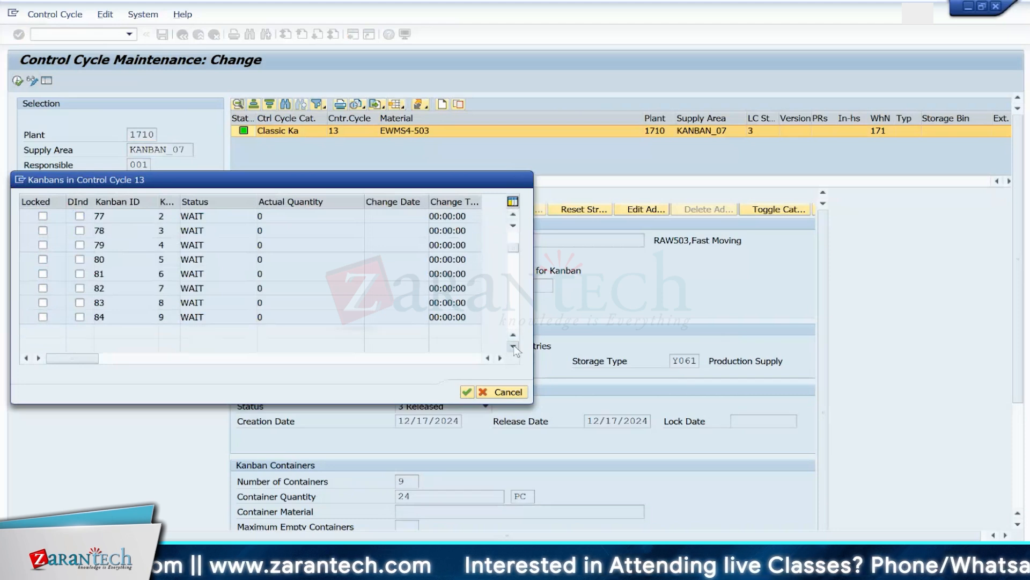
left_click(513, 347)
left_click(513, 347)
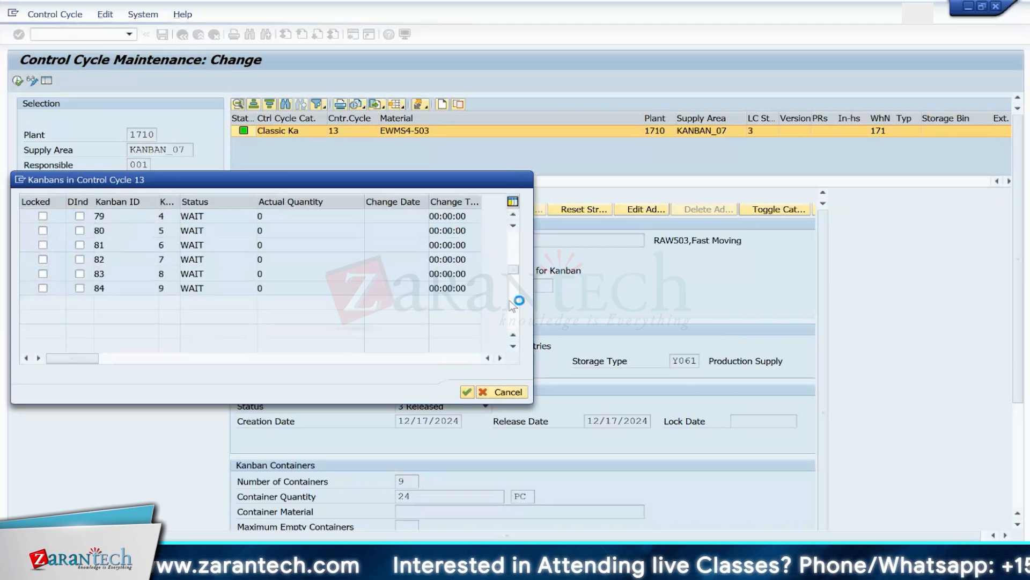
key("Return")
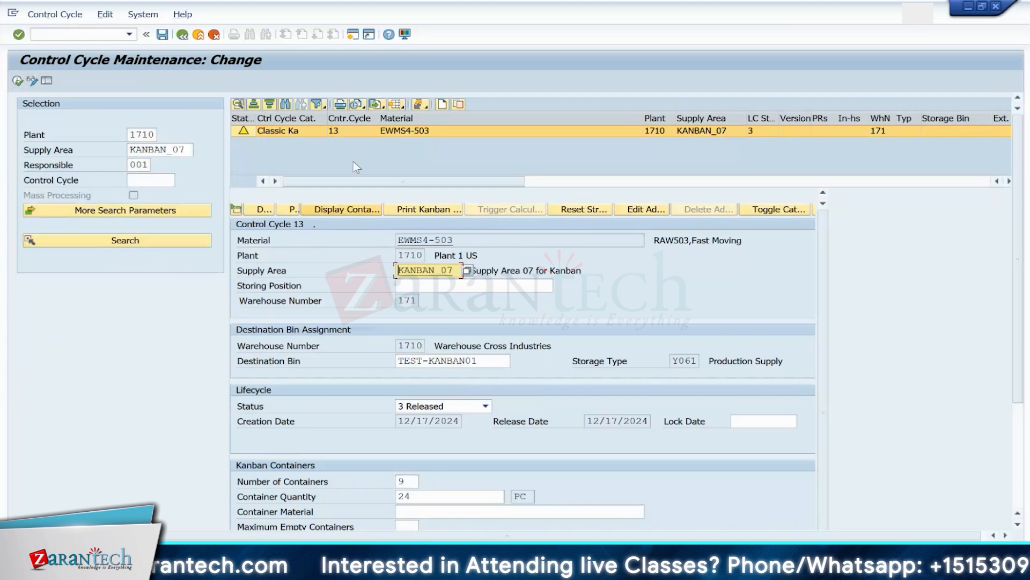
left_click(162, 34)
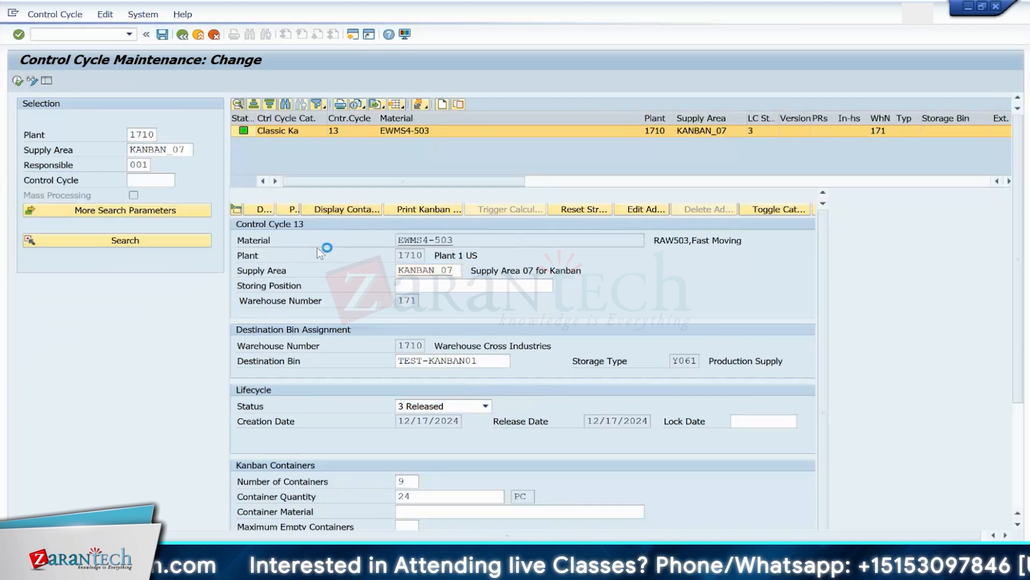
Step: Review the kanban containers of control cycle 13, and switch to the kanban board with transaction code /NPK13N
left_click(339, 209)
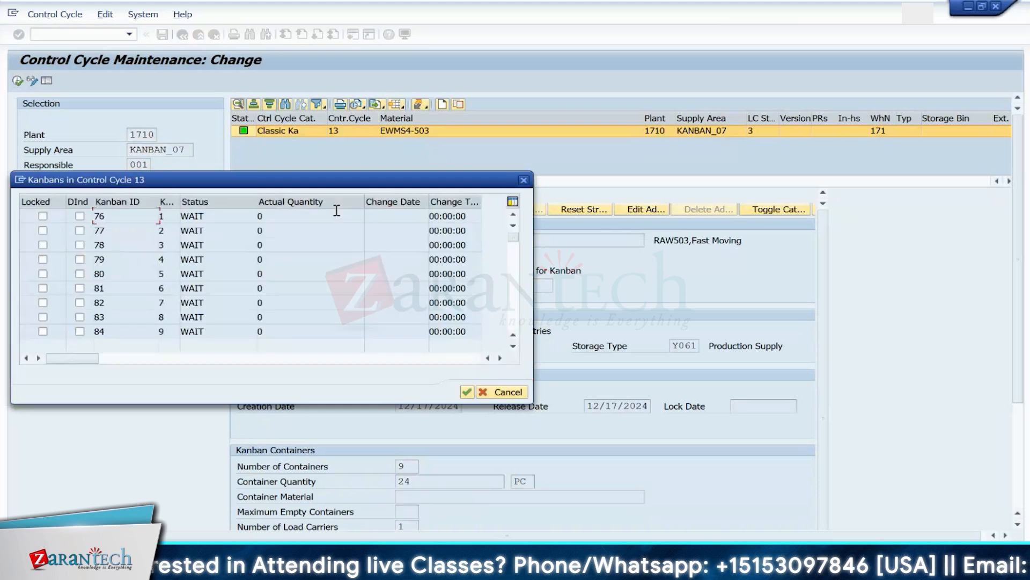
key("Escape")
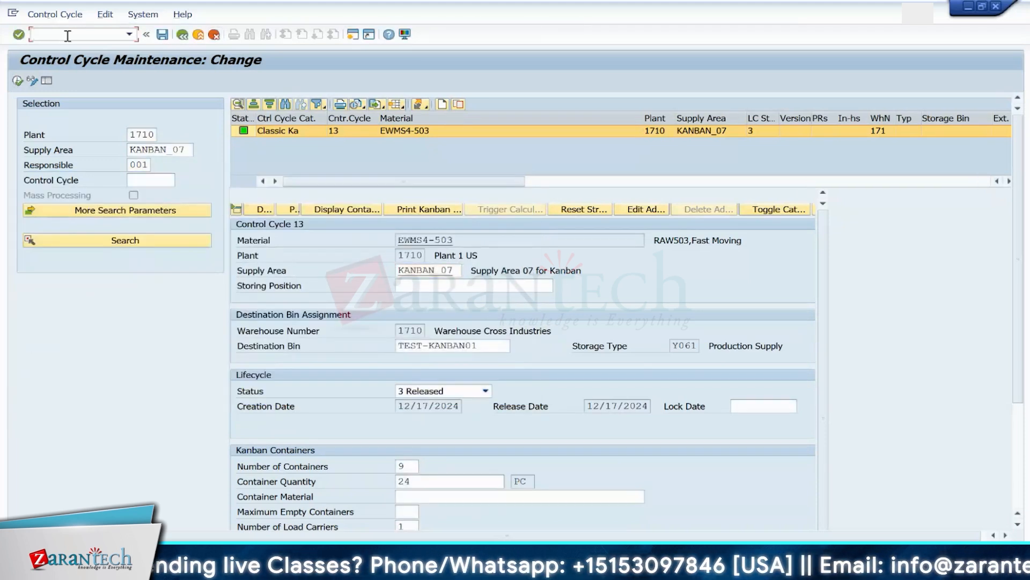
type("13N")
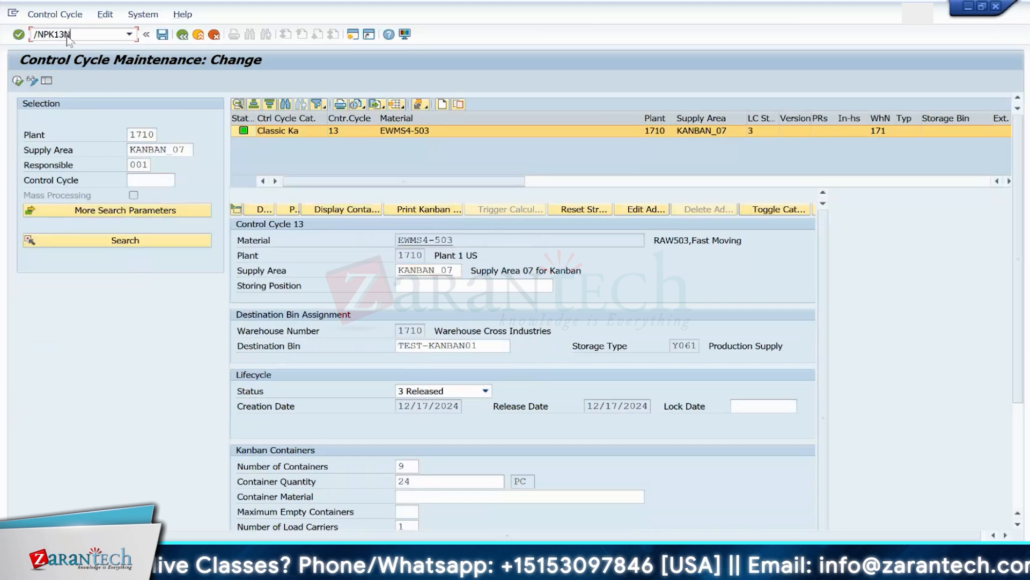
key("Return")
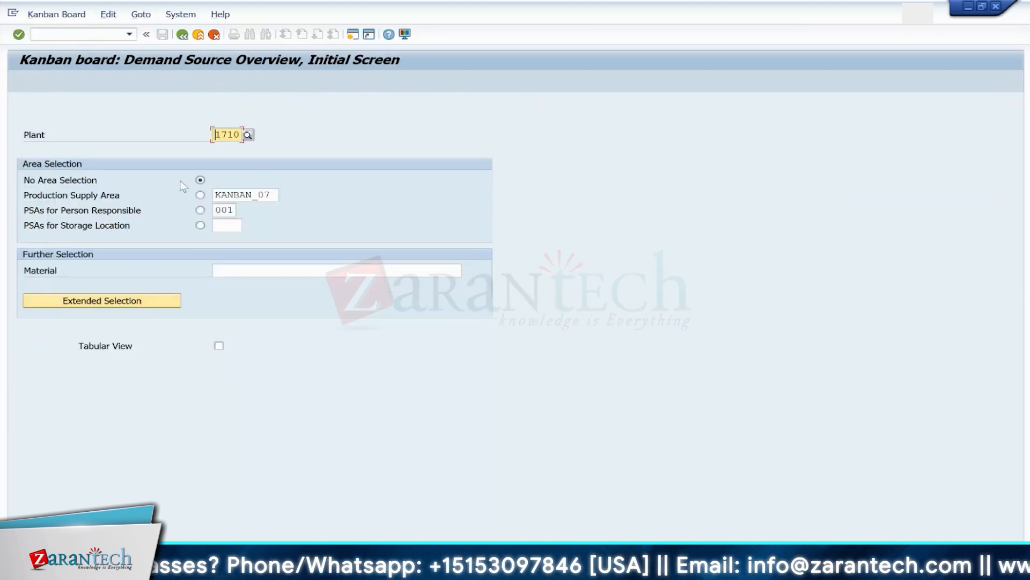
Step: Display the kanban board for plant 1710 without an area selection and set kanban container 76 to empty
key("F8")
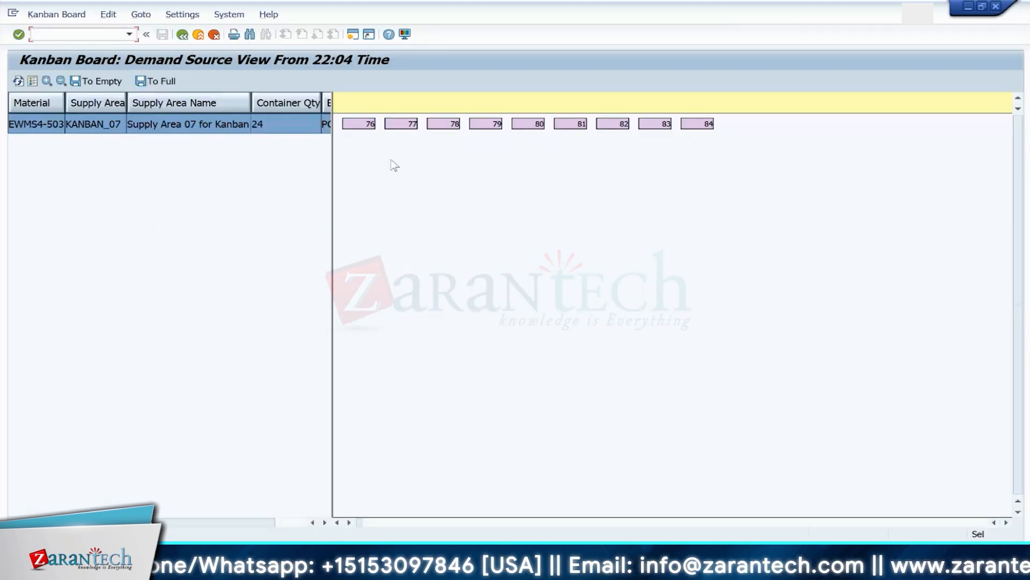
left_click(356, 124)
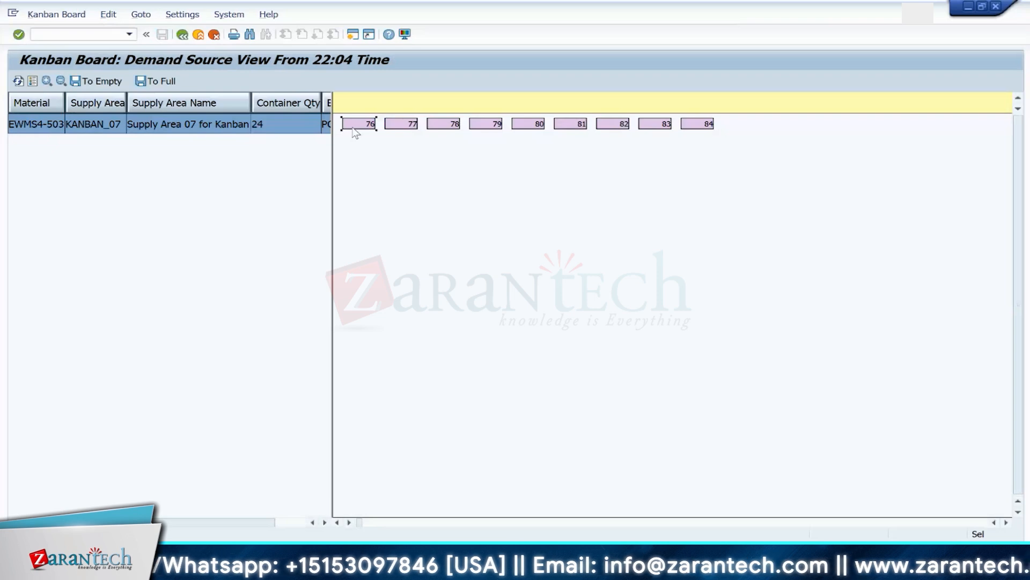
left_click(96, 82)
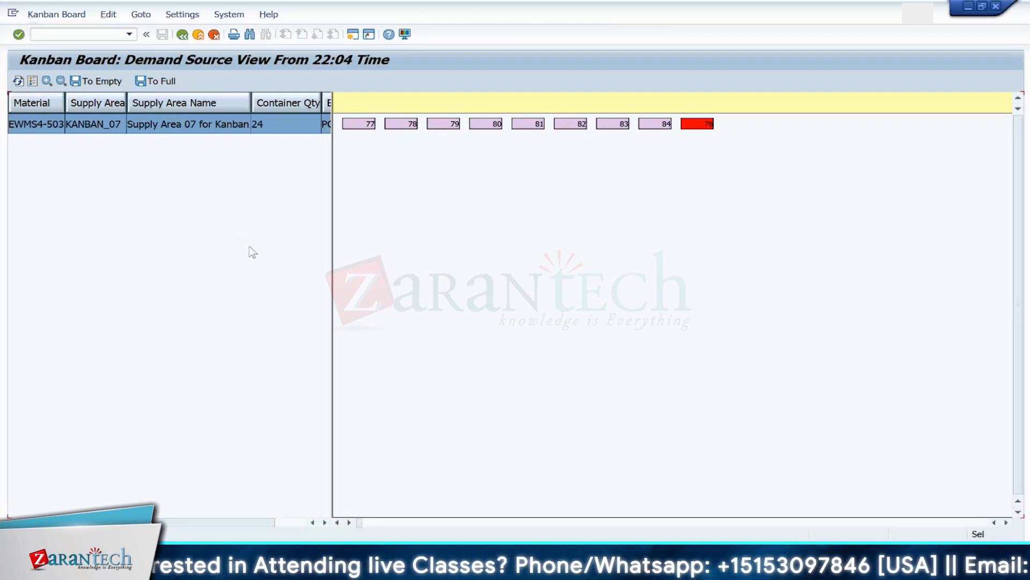
Step: Open the kanban information of container 76 and examine its requested quantity and replenishment delivery number
double_click(701, 125)
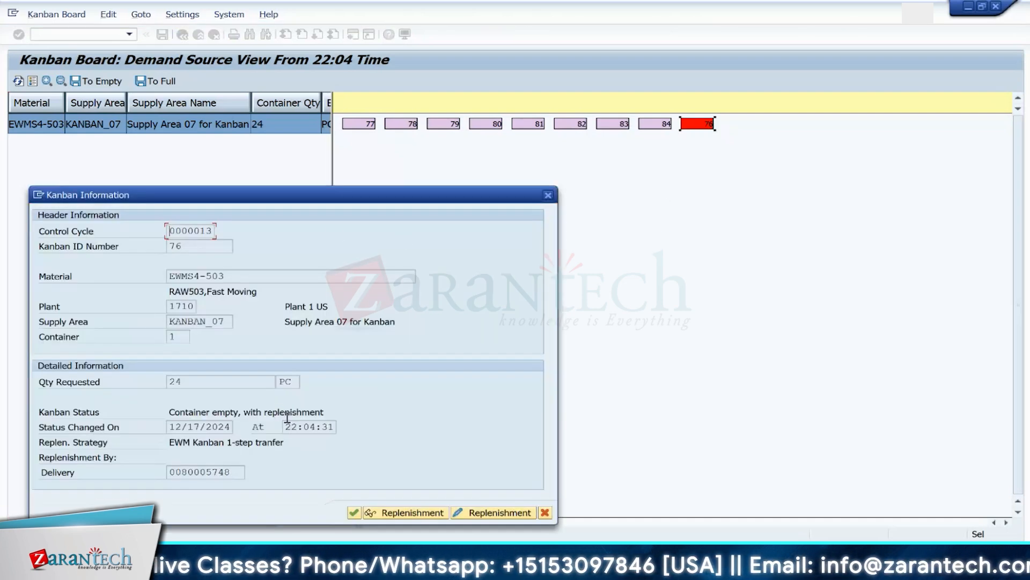
left_click_drag(338, 199, 648, 165)
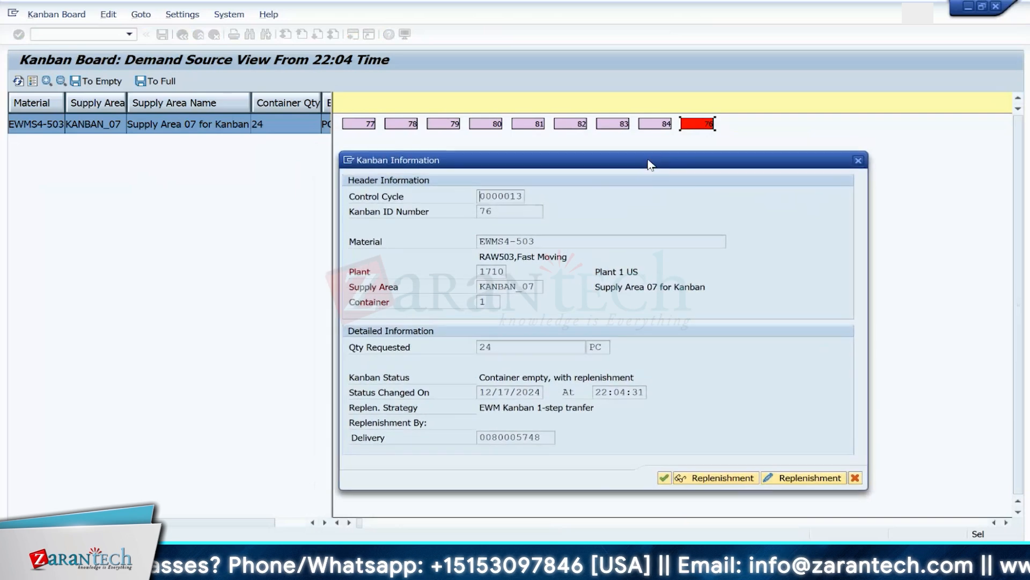
left_click_drag(543, 437, 475, 434)
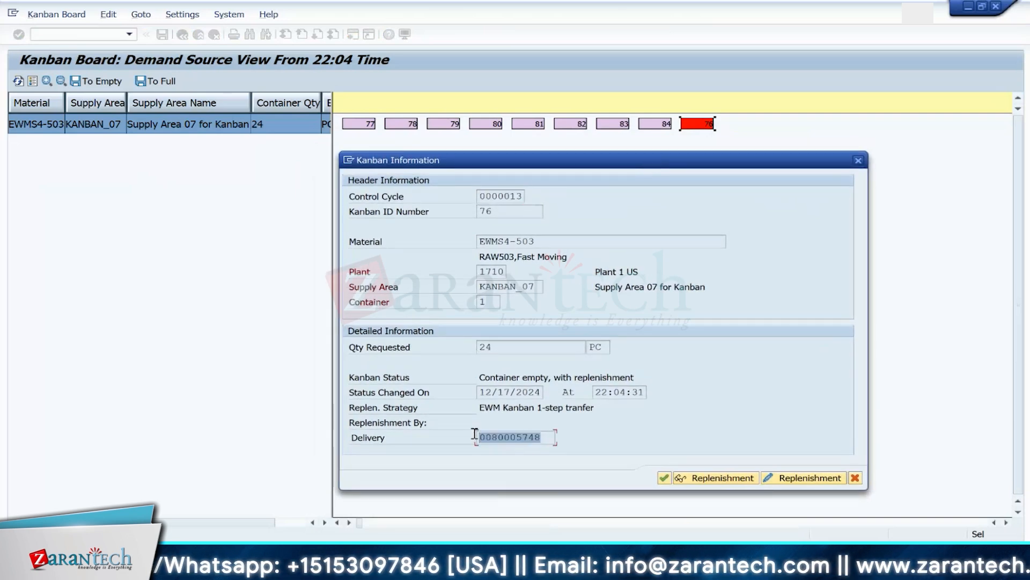
left_click(475, 433)
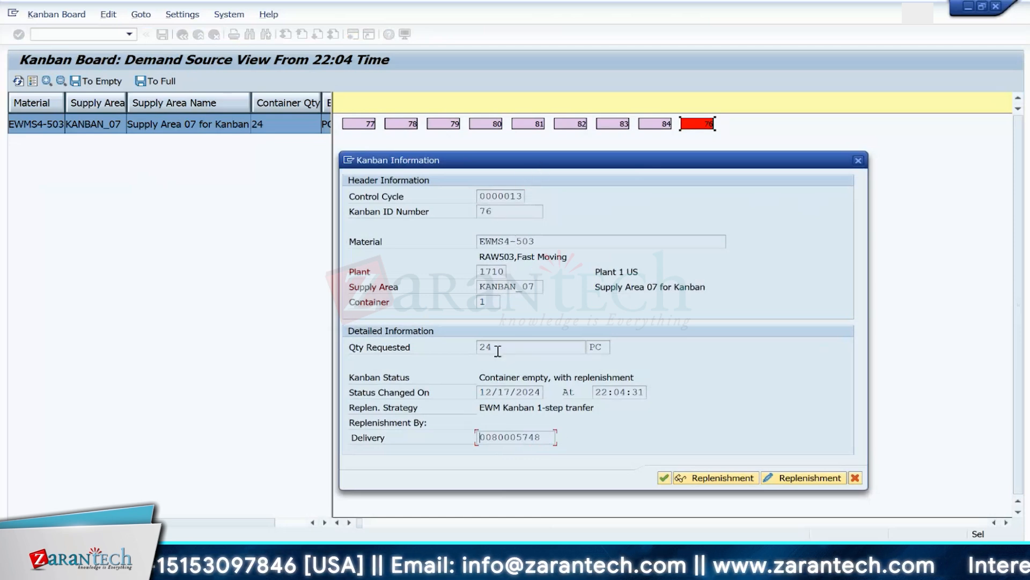
left_click(543, 437)
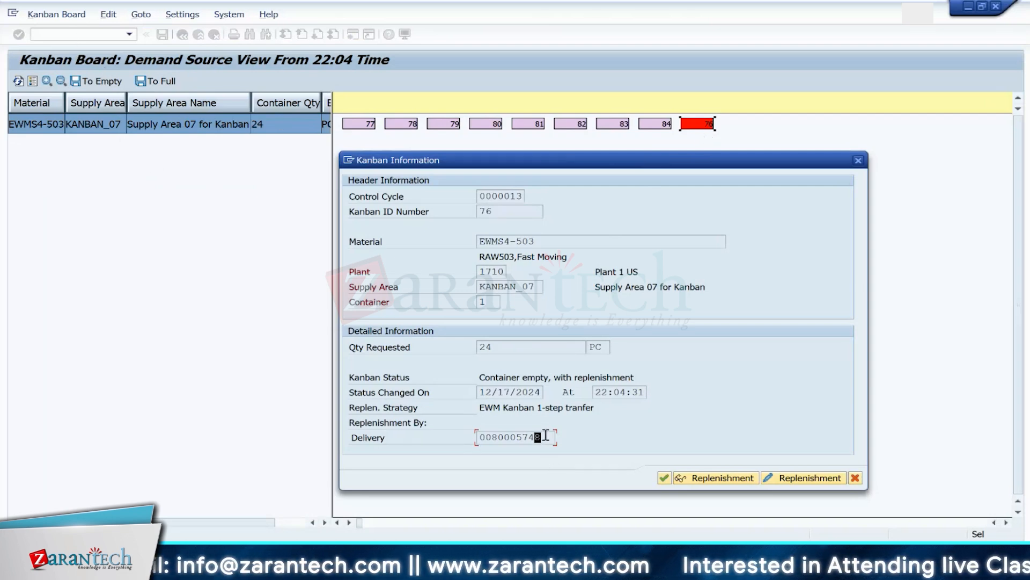
left_click_drag(547, 435, 465, 440)
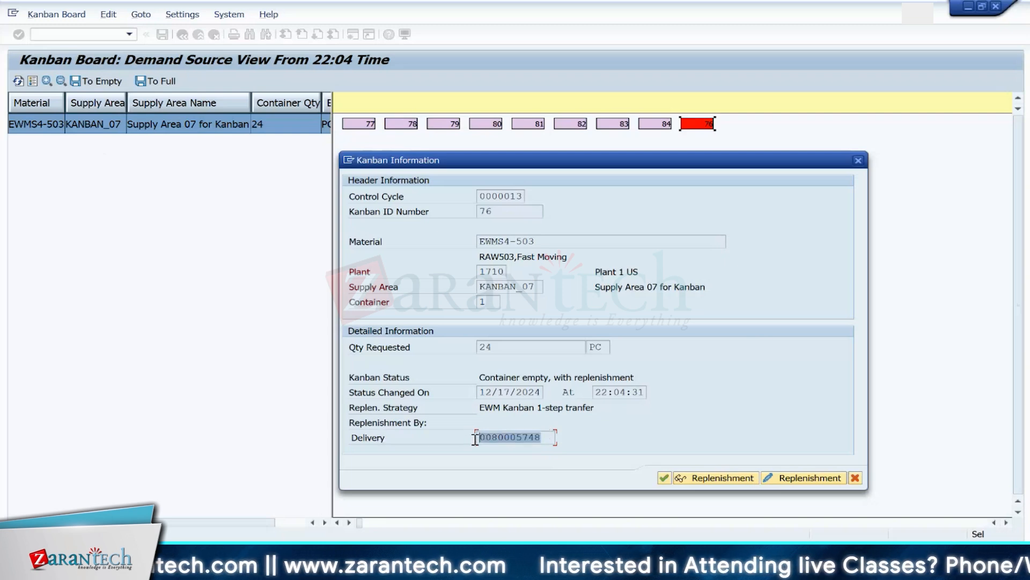
left_click(475, 439)
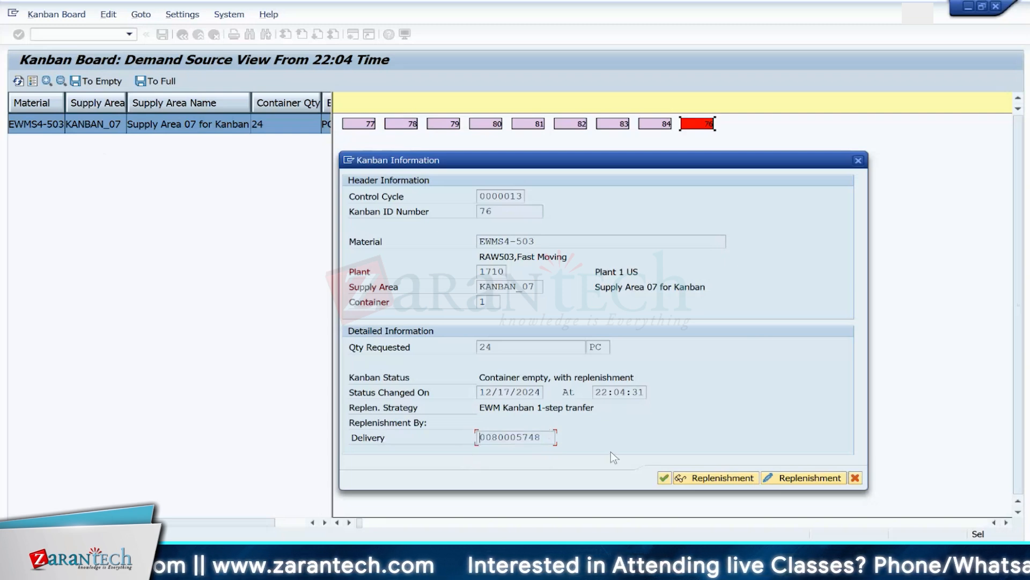
Step: Open a new GUI window and display the outbound delivery of the kanban replenishment with transaction code VL03N
left_click(350, 159)
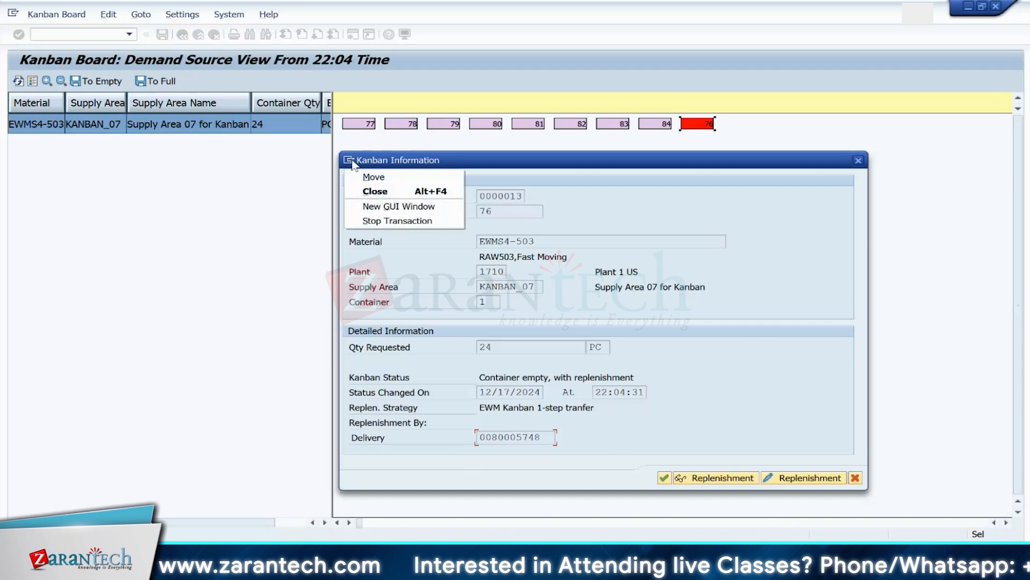
left_click(384, 206)
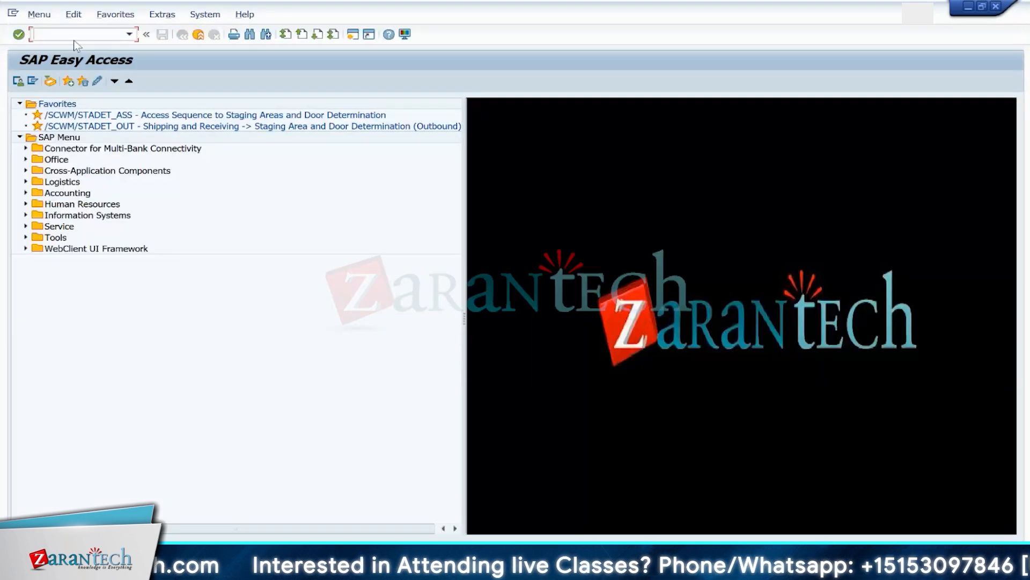
type("VL03N")
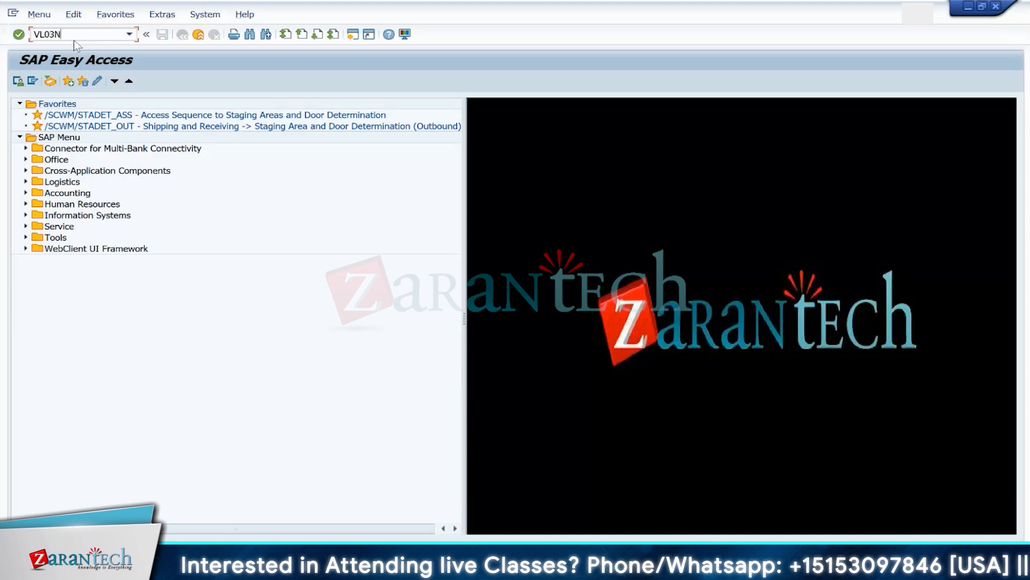
key("Return")
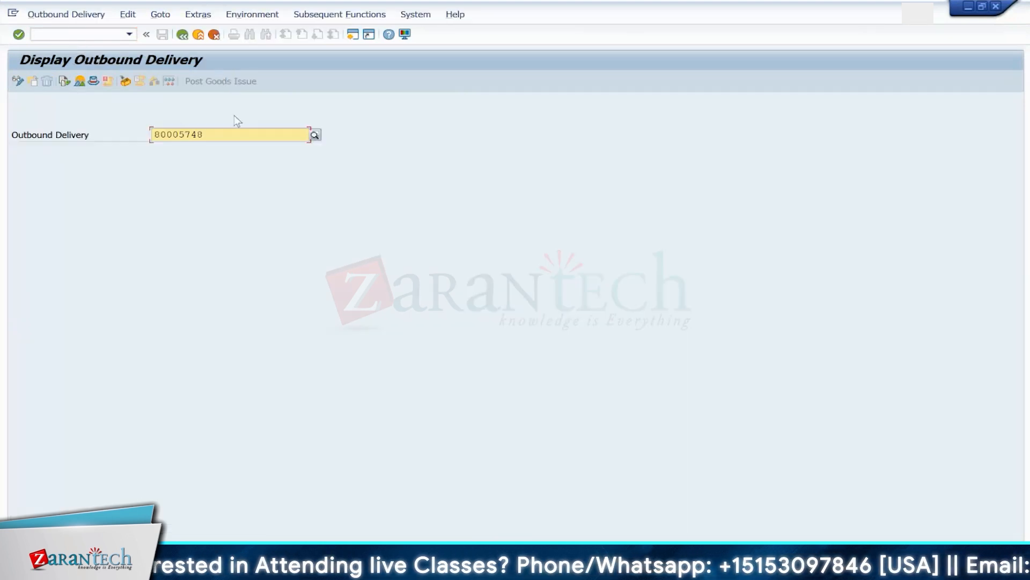
key("Return")
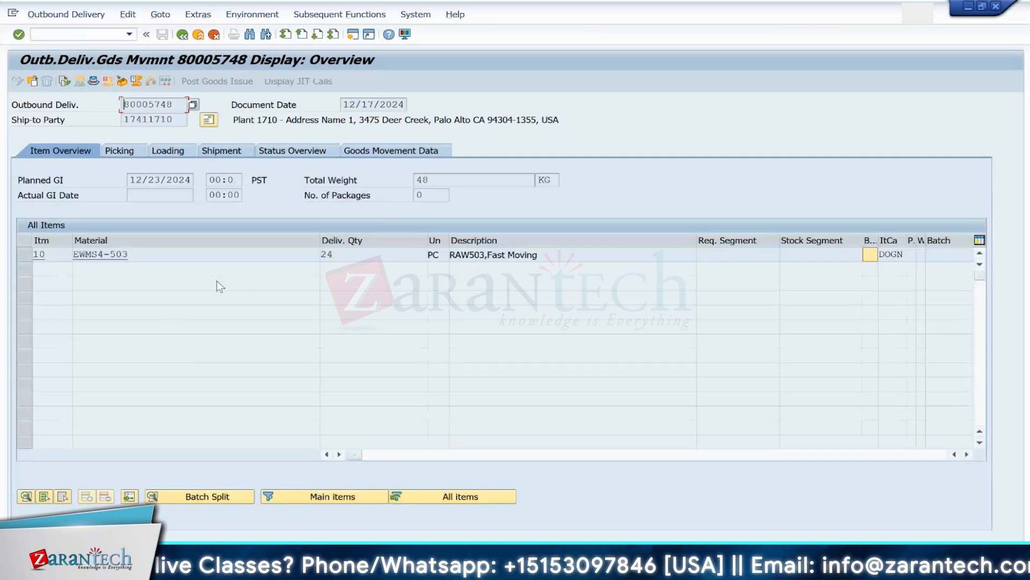
left_click_drag(178, 101, 114, 98)
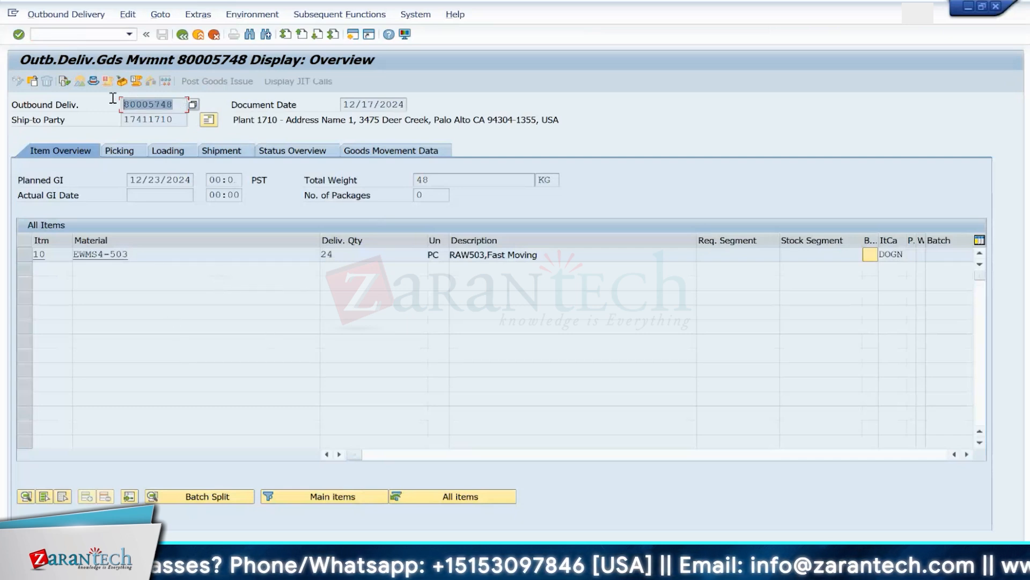
left_click(116, 103)
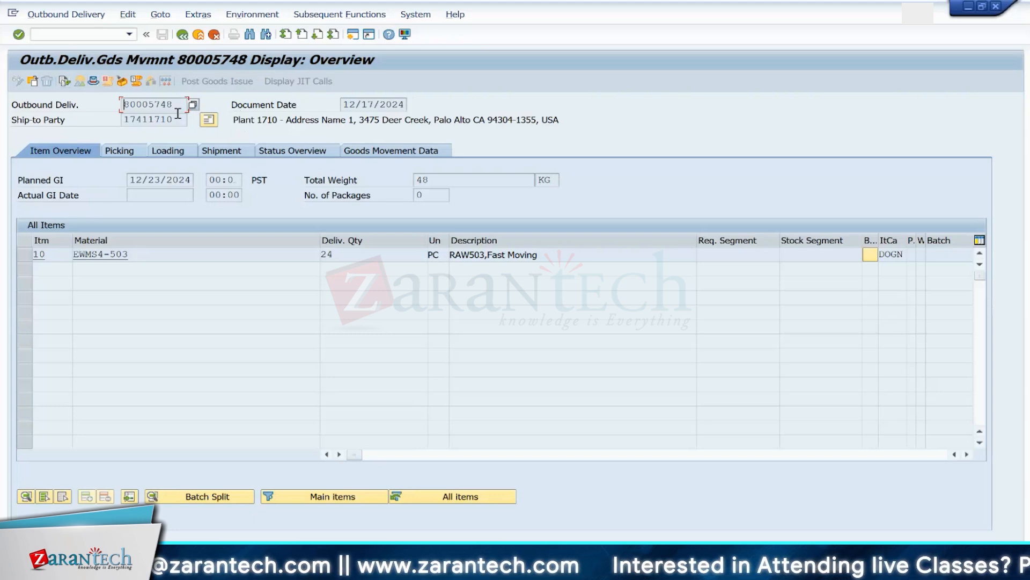
left_click_drag(172, 105, 124, 104)
left_click(124, 104)
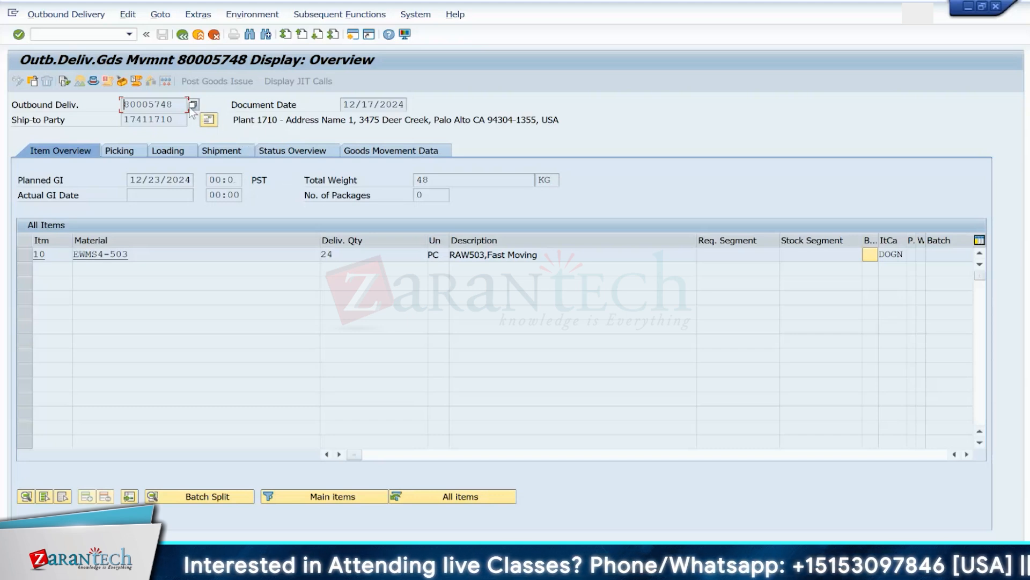
Step: Copy the outbound delivery number and open outbound delivery order maintenance with transaction code /N/SCWM/PRDO
left_click_drag(178, 102, 124, 102)
key("ctrl+c")
left_click(148, 102)
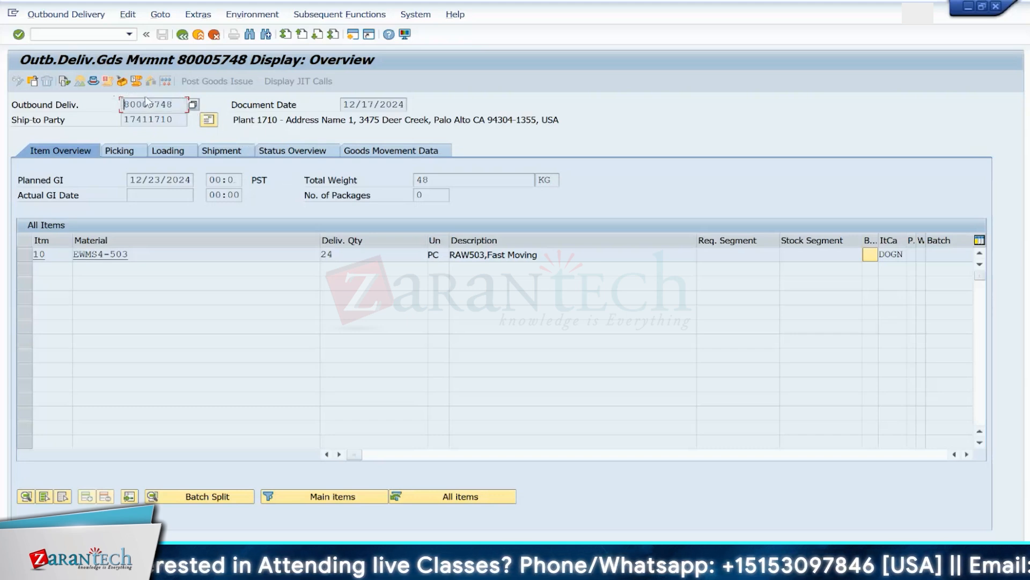
left_click(88, 31)
type("/N/")
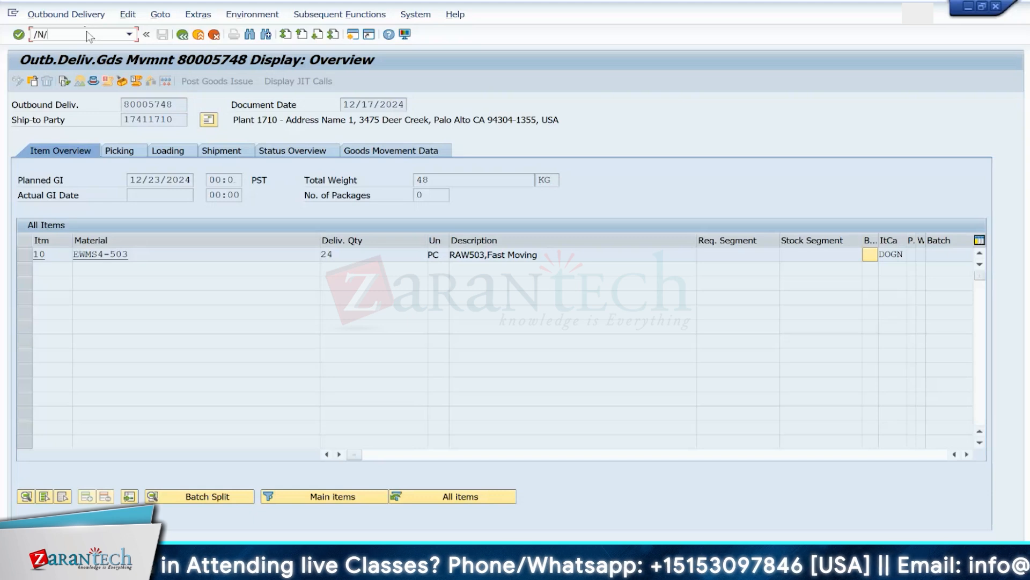
type("SCWM/PRDO")
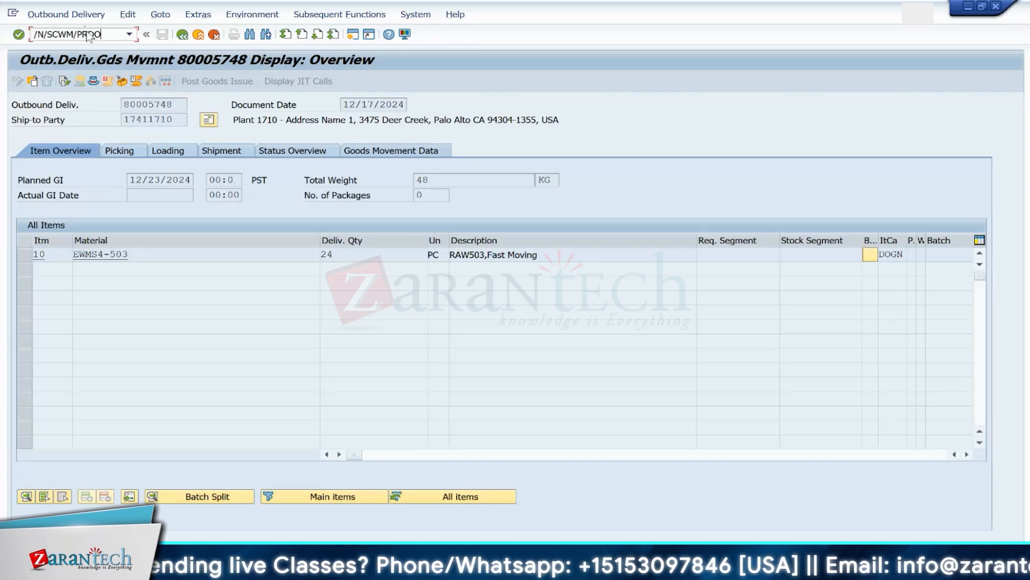
key("Return")
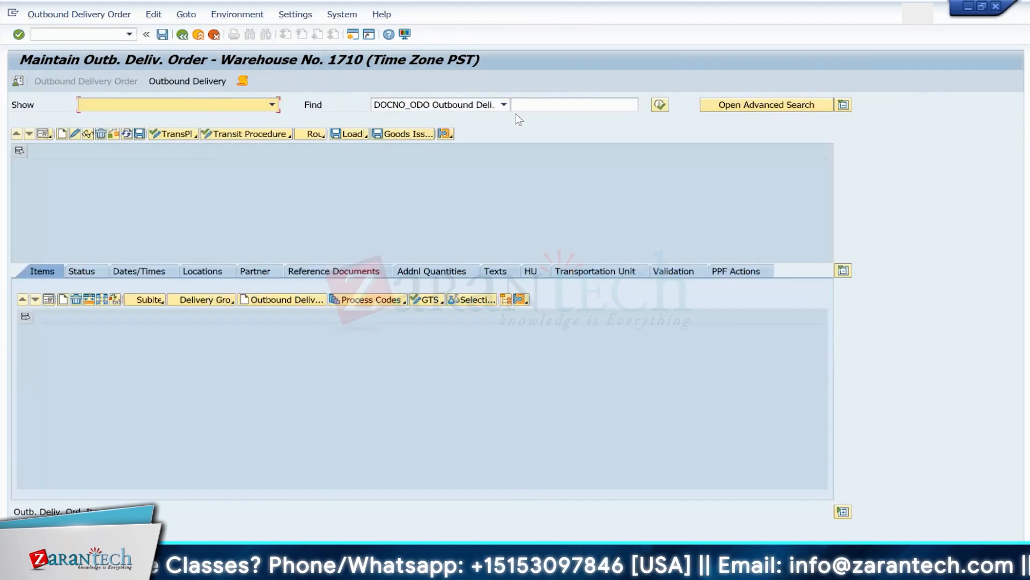
Step: Search for the outbound delivery order by Logistics Execution Delivery (REFDOCNO_ERP_I), using the copied delivery number
left_click(502, 109)
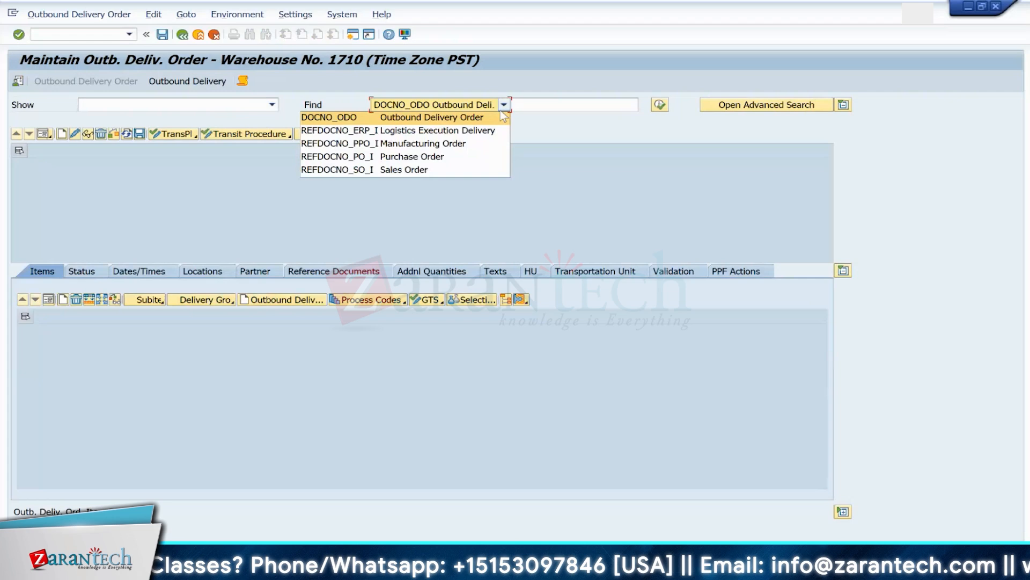
left_click(435, 130)
left_click(533, 104)
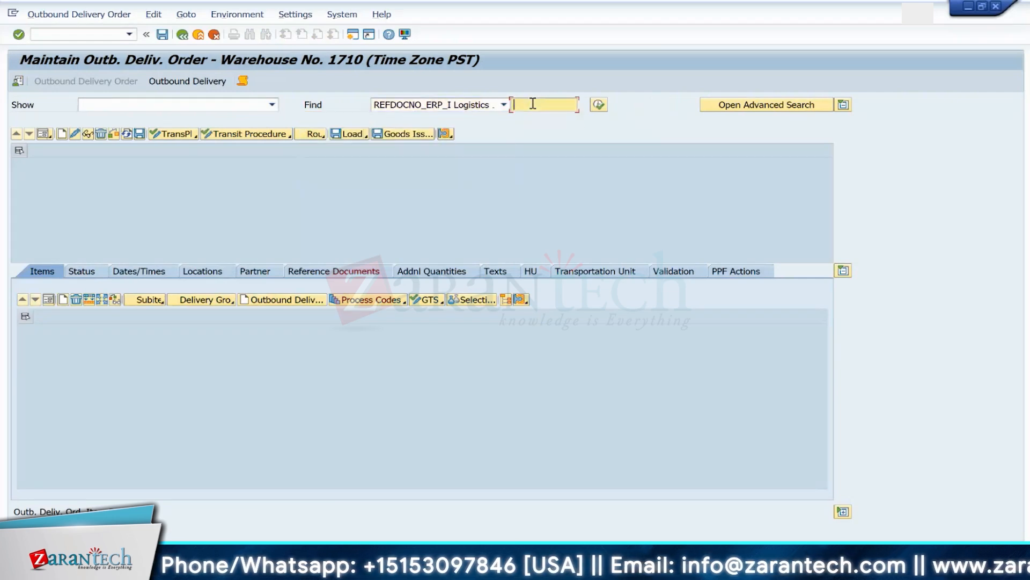
key("ctrl+v")
left_click(599, 104)
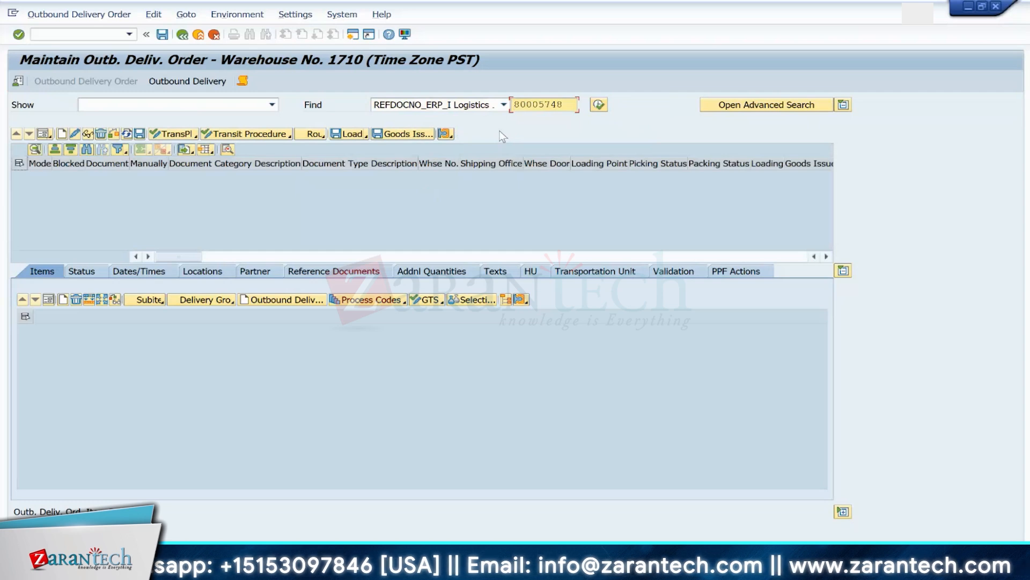
Step: Open the inbound queue monitor with transaction code /NSMQ2 and list all queues of client 100
left_click(95, 34)
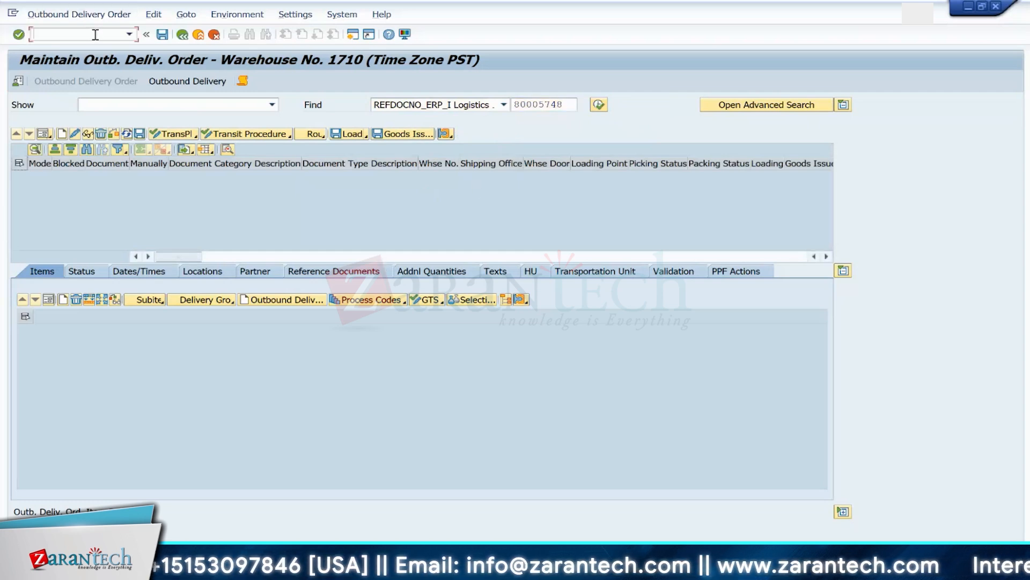
type("/NSMQ2")
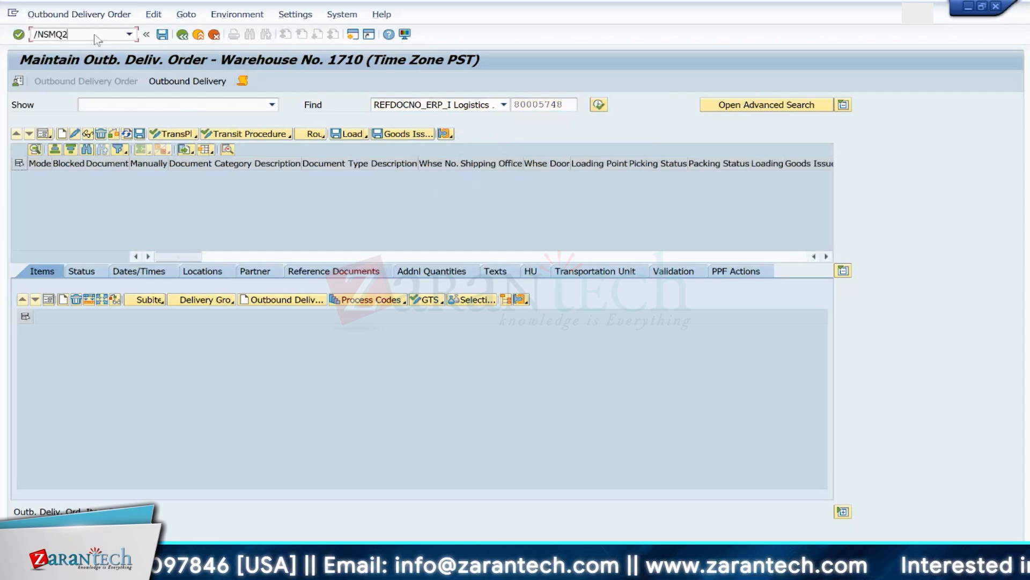
key("Return")
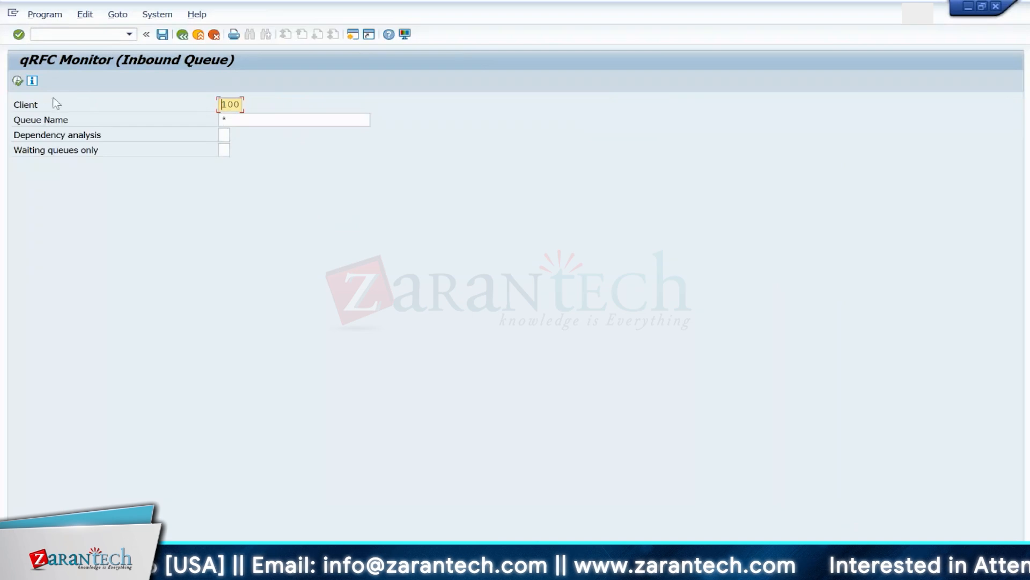
left_click(18, 81)
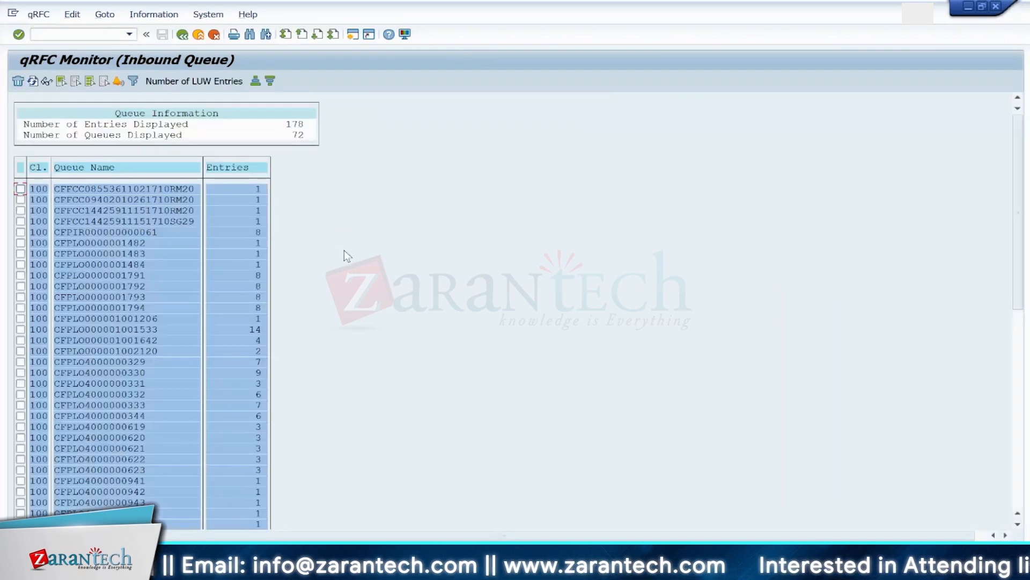
Step: Find the copied delivery number in the inbound queue list
key("ctrl+f")
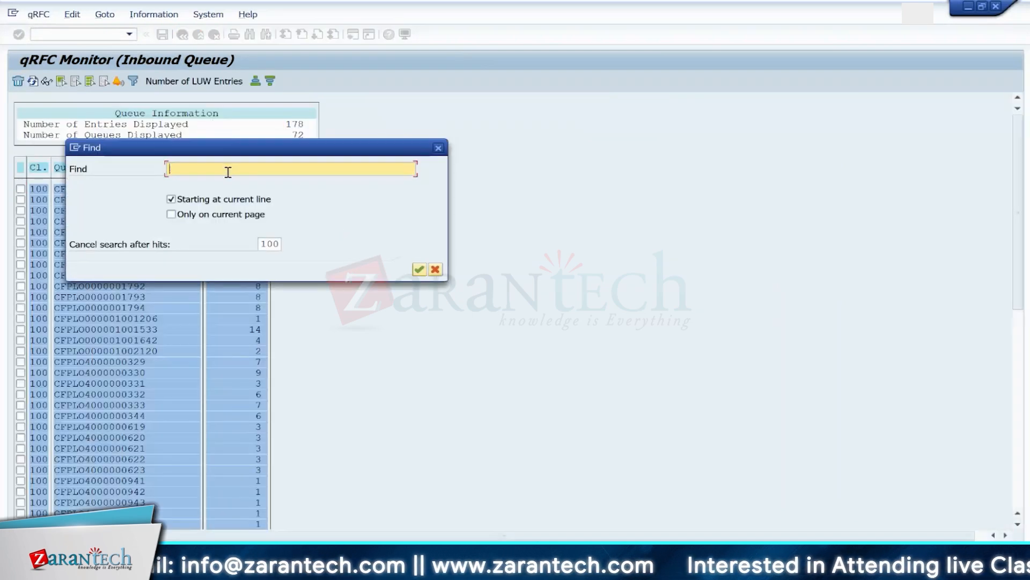
key("ctrl+v")
key("Return")
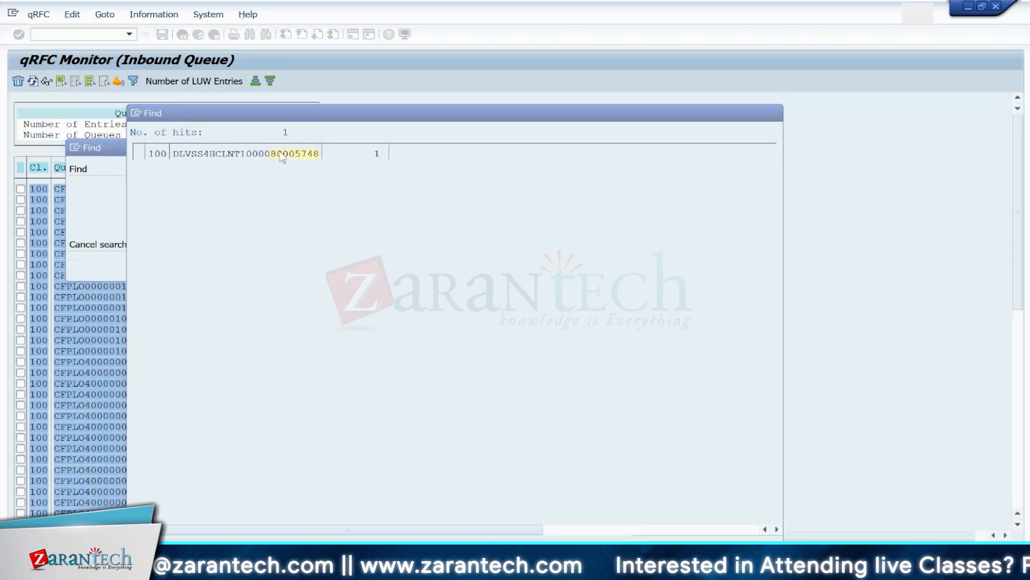
Step: Open the found delivery queue down to its /SCWM/OUTB_DLV_SAVEREPLICA entry, execute that LUW and check its status text
left_click(281, 154)
double_click(166, 102)
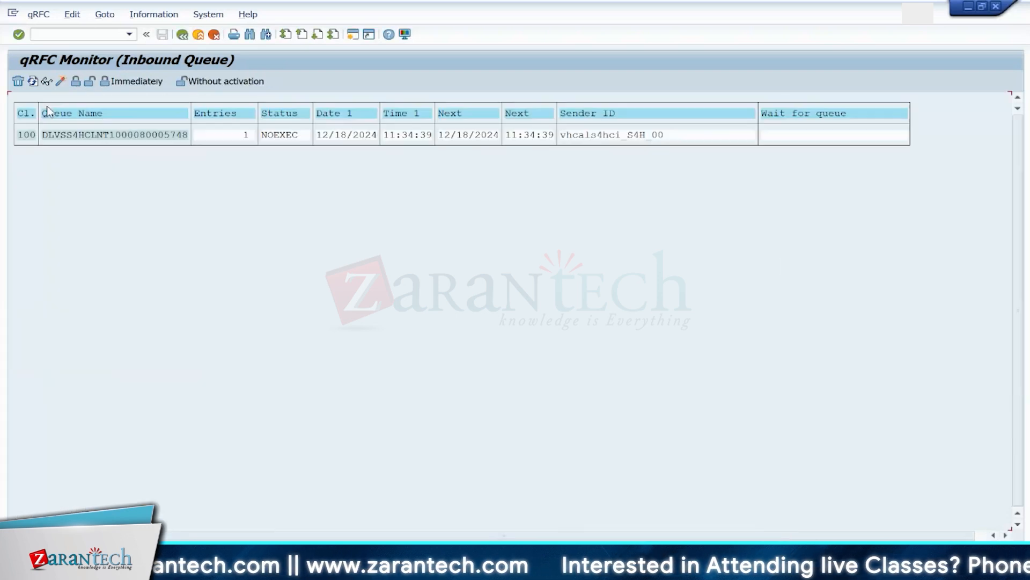
double_click(100, 133)
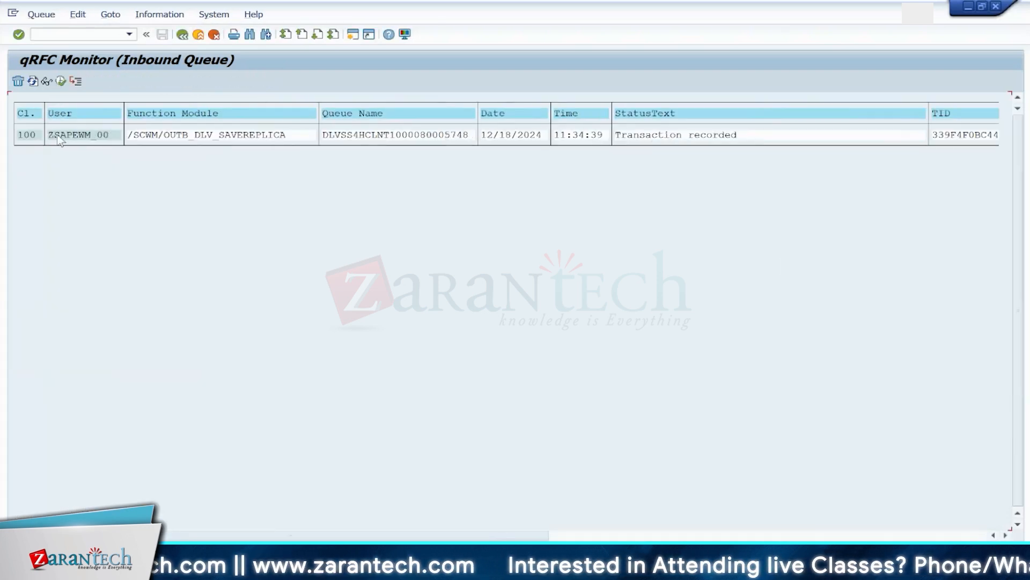
left_click(61, 81)
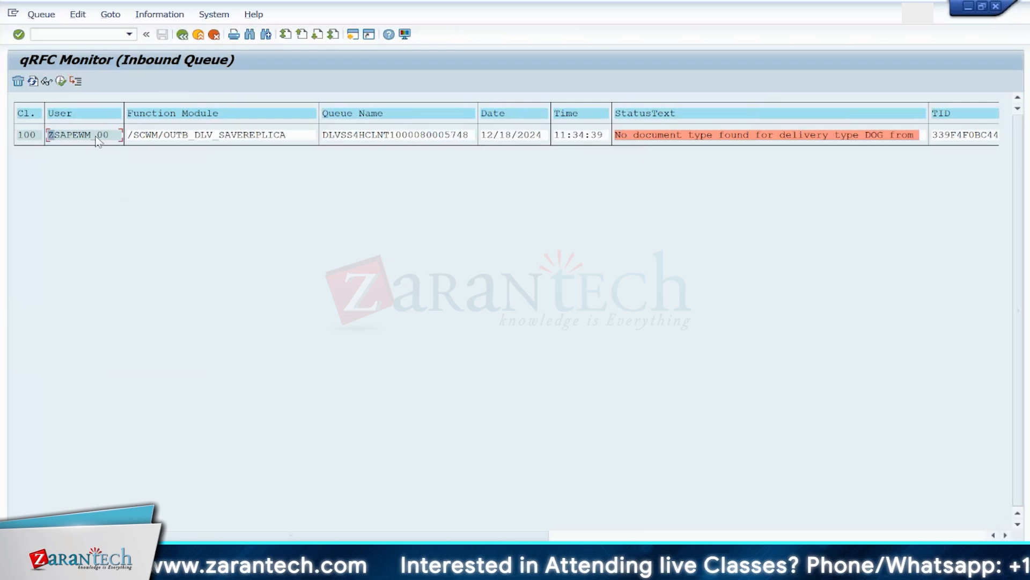
left_click(674, 134)
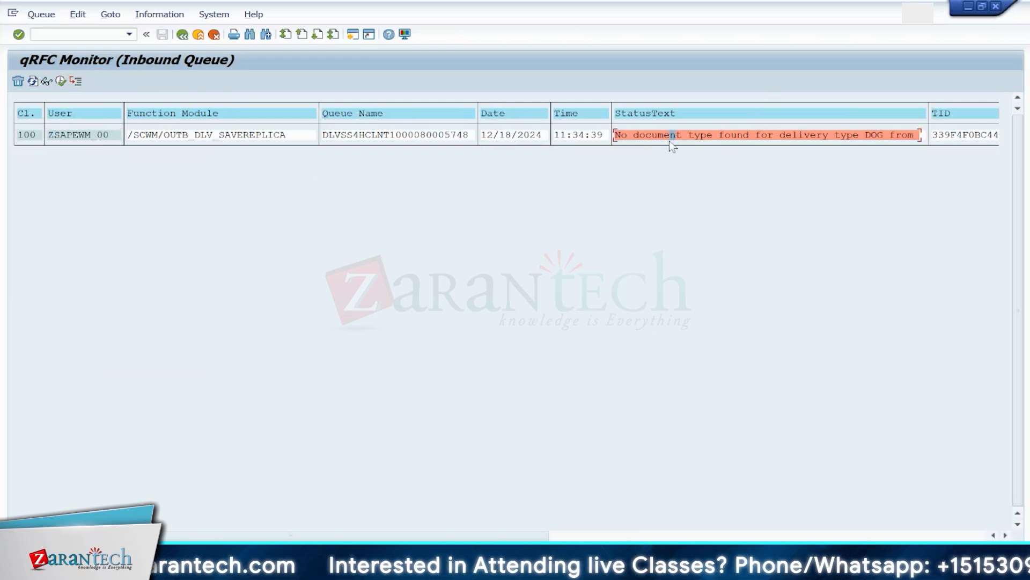
left_click(645, 135)
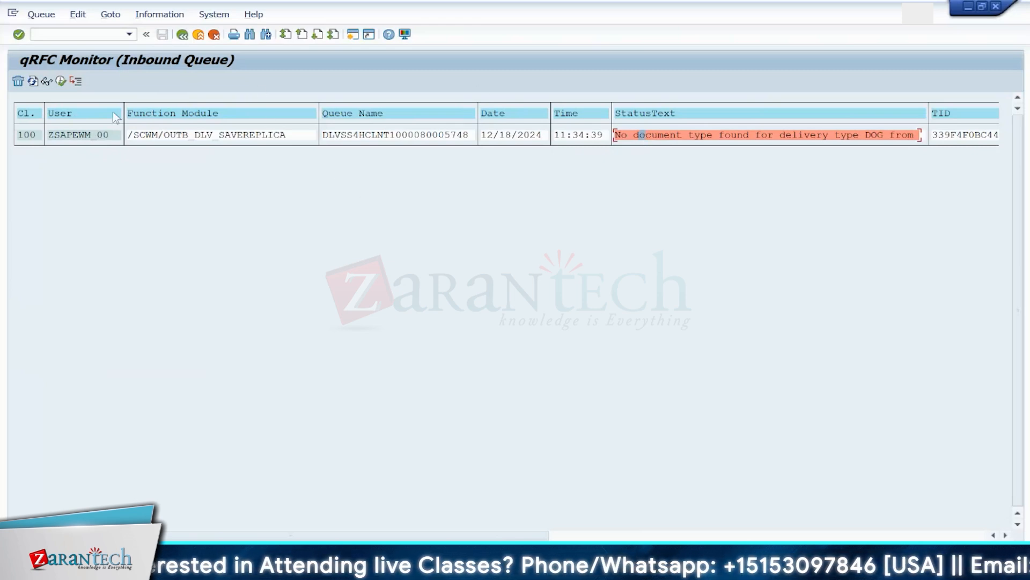
Step: Open the application log analysis in a new session with transaction code /OSLG1
left_click(99, 37)
type("/O")
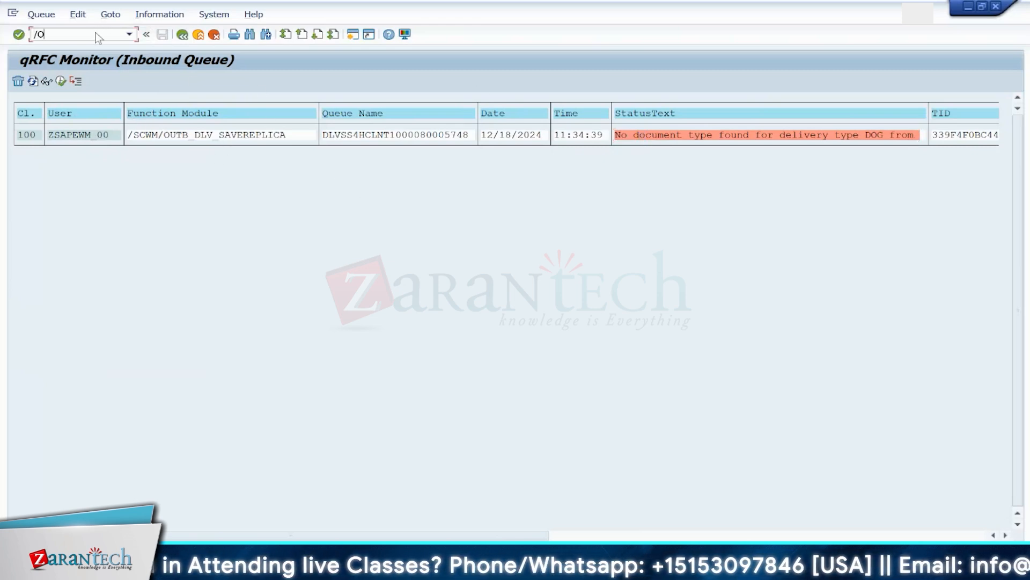
type("SLG1")
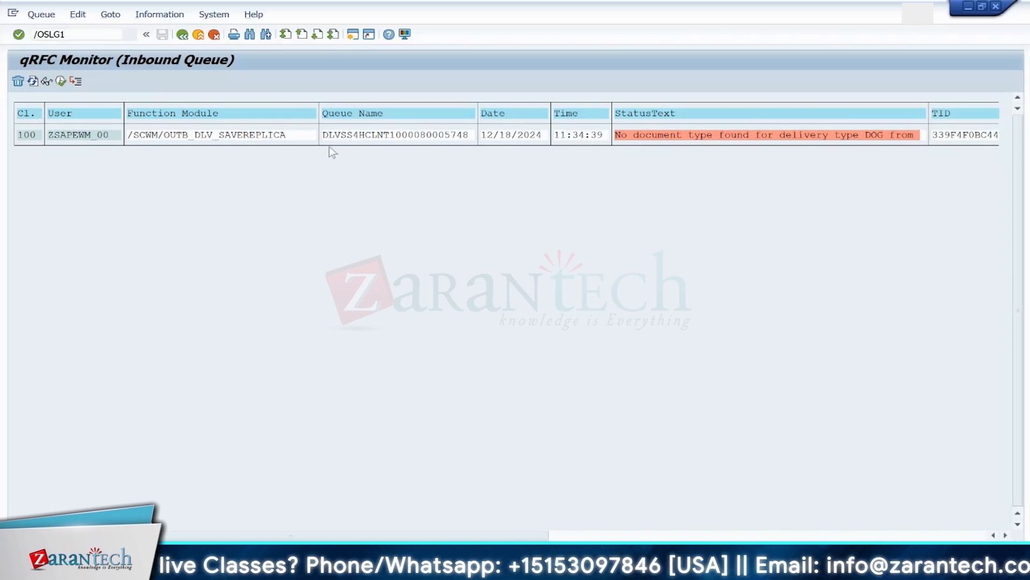
key("Return")
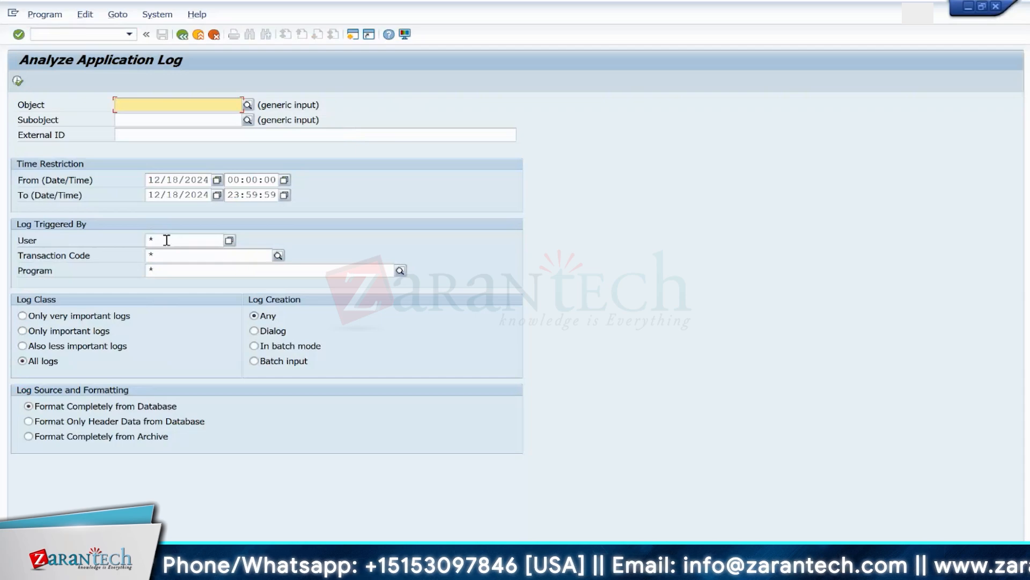
left_click(167, 240)
left_click(168, 255)
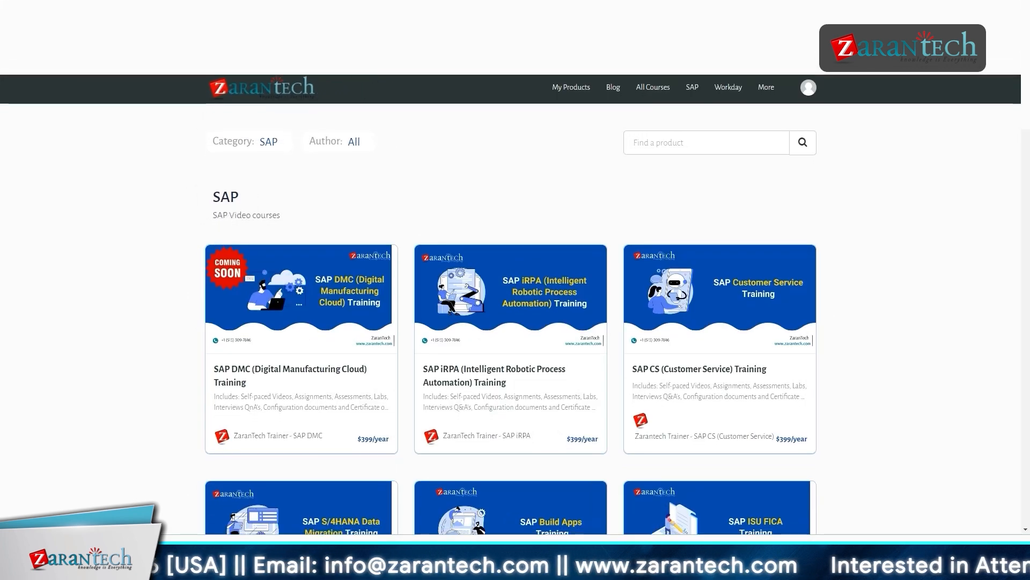
scroll(511, 304, "down", 1)
scroll(511, 304, "down", 3)
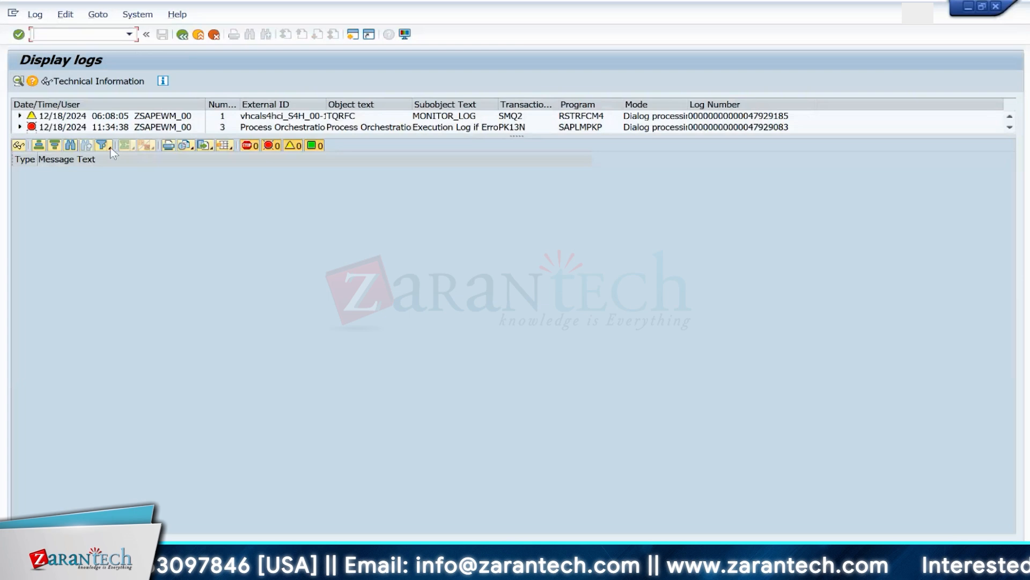
Step: Enlarge the log list and display the messages of the EWM/ERP Interface inbound processing log
left_click(20, 127)
left_click_drag(118, 137, 127, 187)
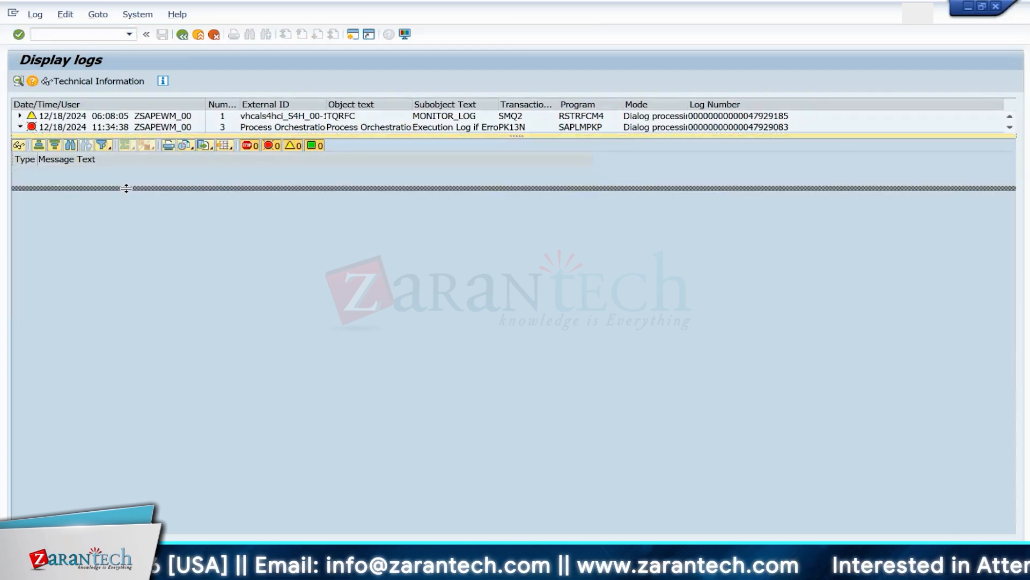
left_click(137, 149)
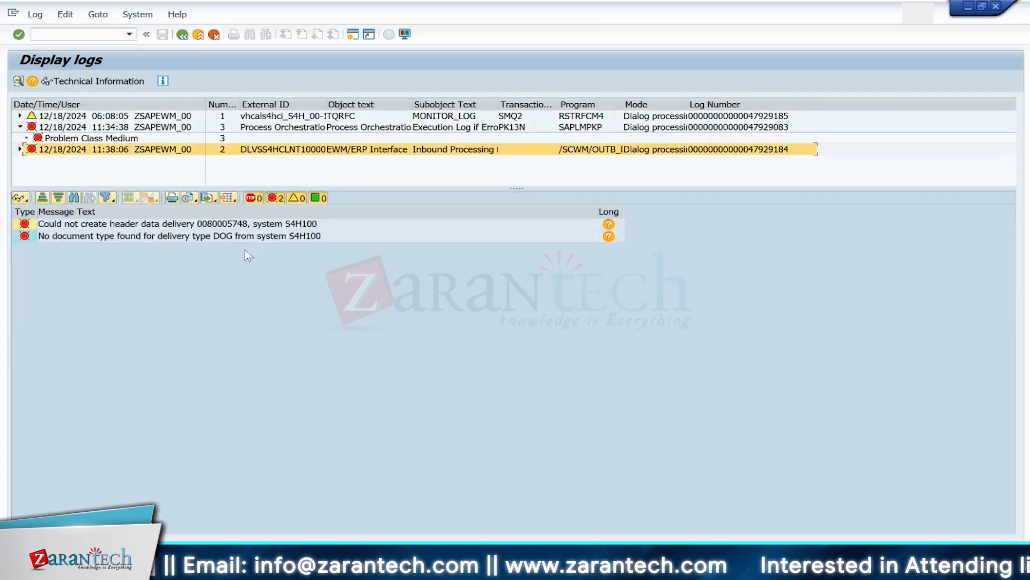
left_click(227, 239)
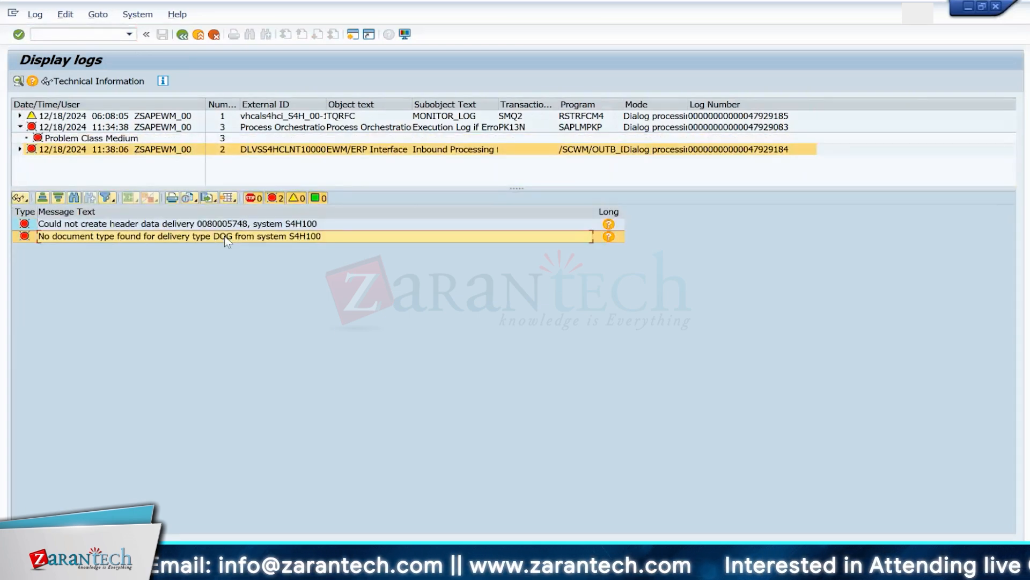
Step: Follow the long text of the DOG document type message to the Extended Warehouse Management activity Map Document Types from ERP System to EWM
left_click(610, 237)
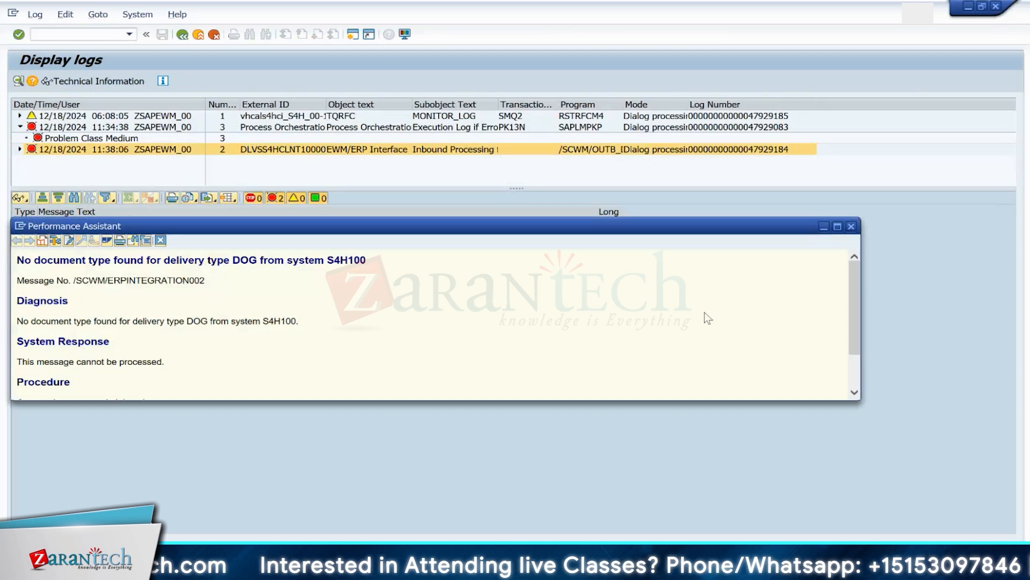
left_click_drag(854, 293, 851, 352)
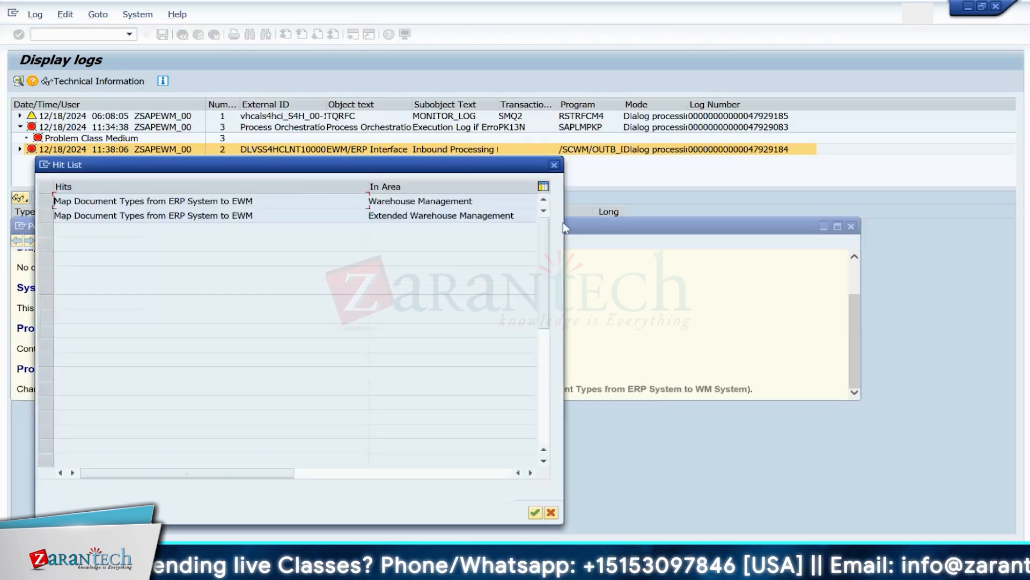
double_click(234, 216)
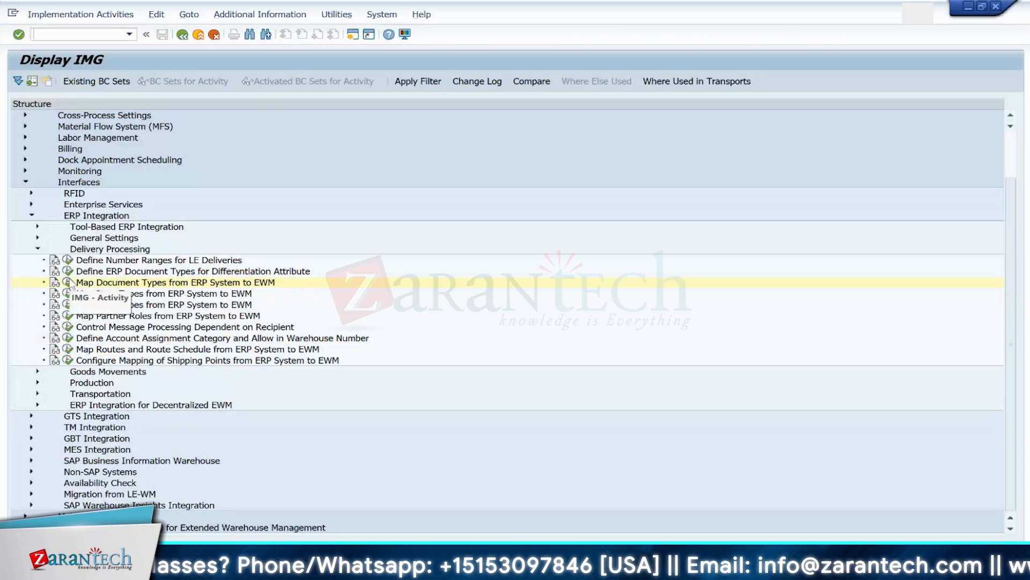
left_click(67, 282)
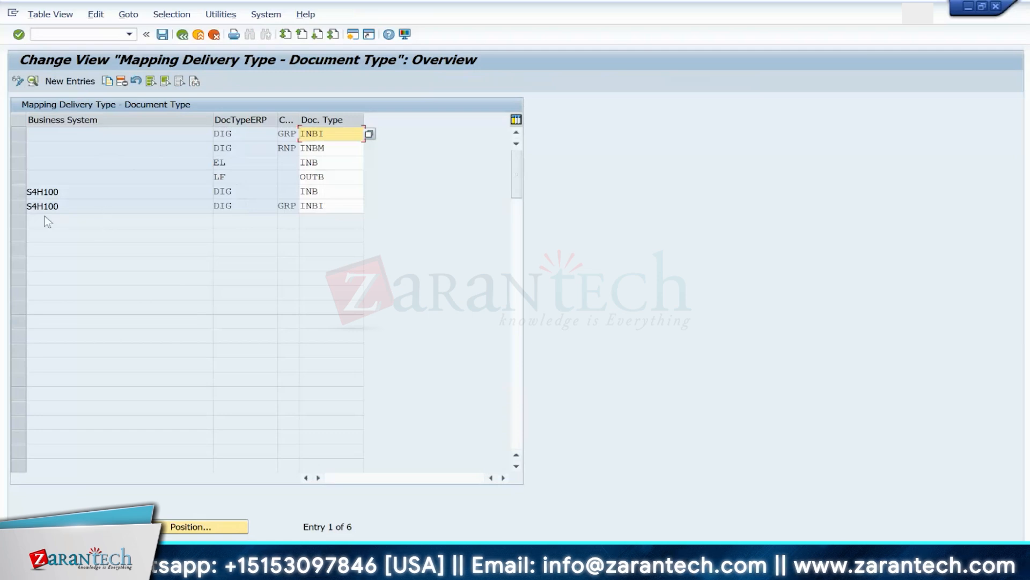
Step: Copy the S4H100 mapping of DIG to INB as a new entry with ERP document type DOG and document type TWPR, and save it
left_click(17, 194)
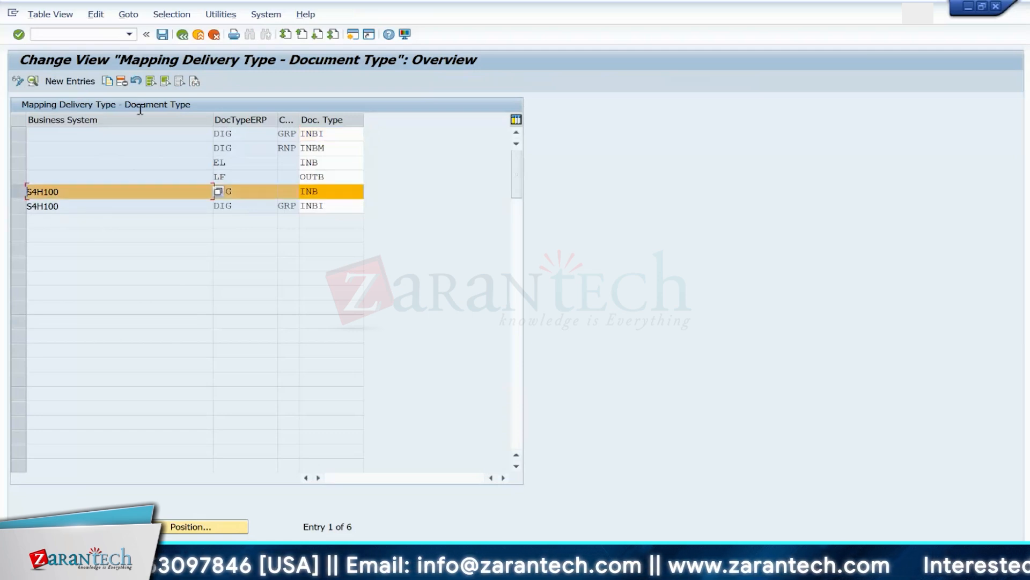
left_click(109, 80)
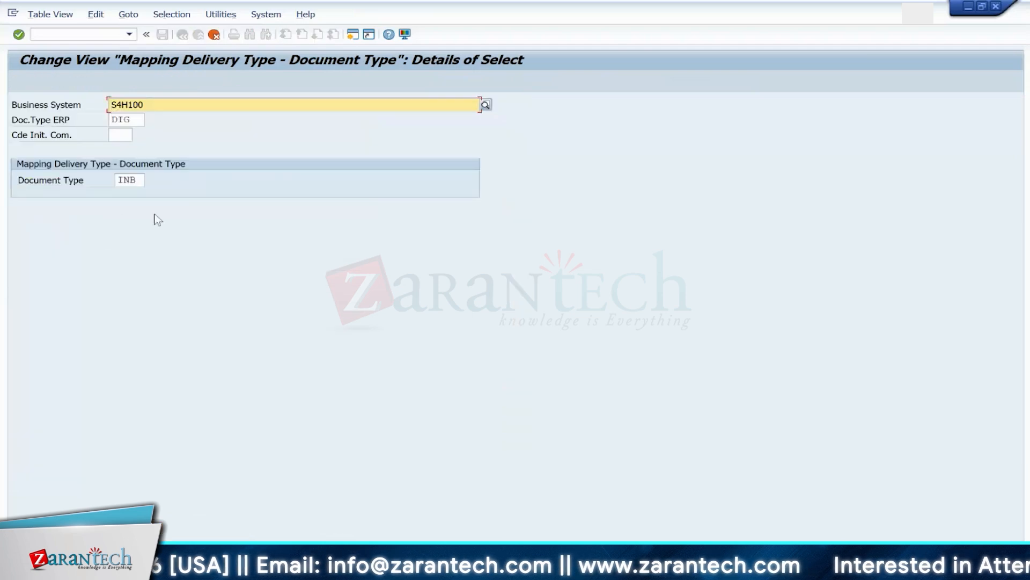
left_click(137, 119)
type("D")
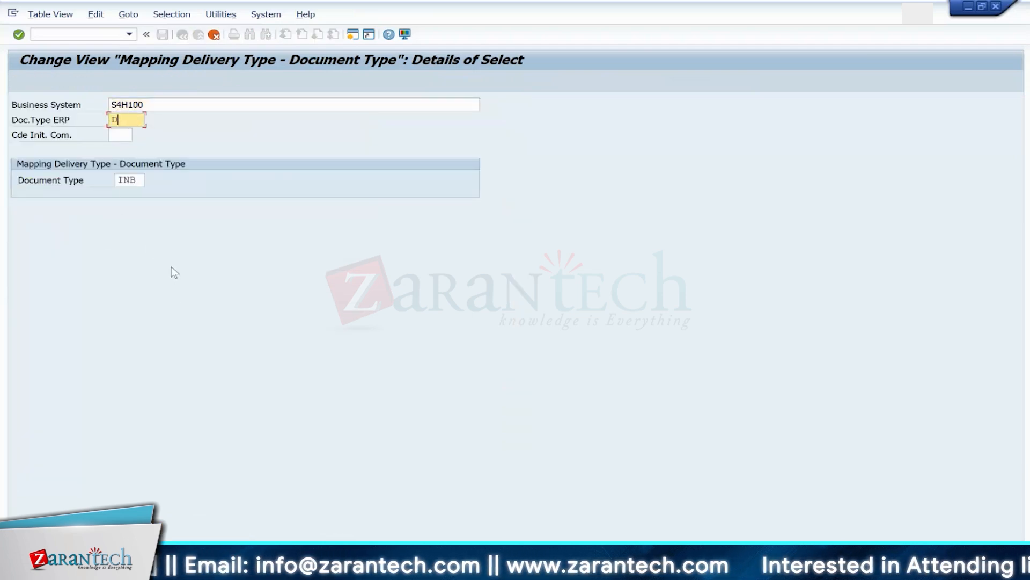
type("OG")
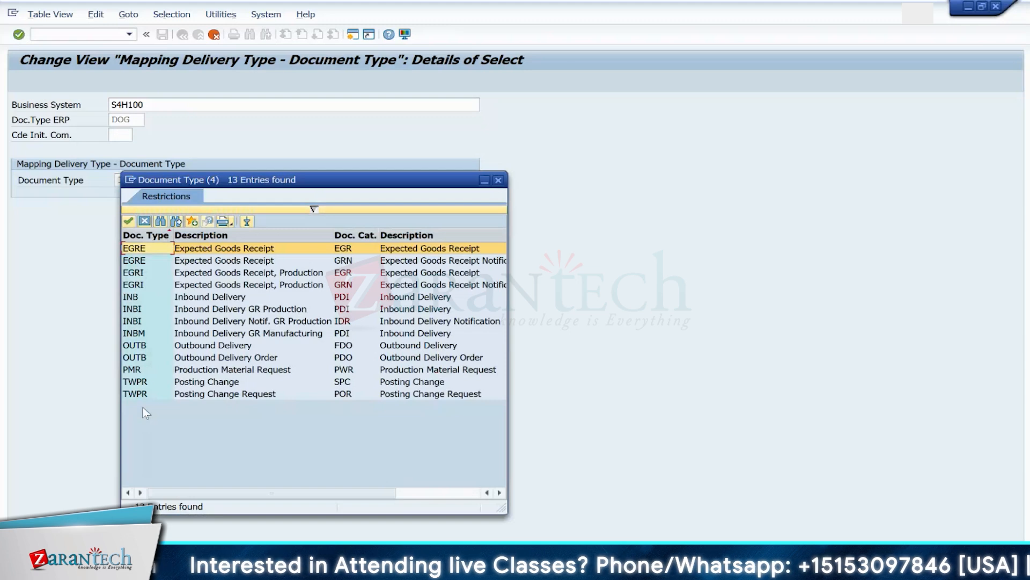
double_click(143, 382)
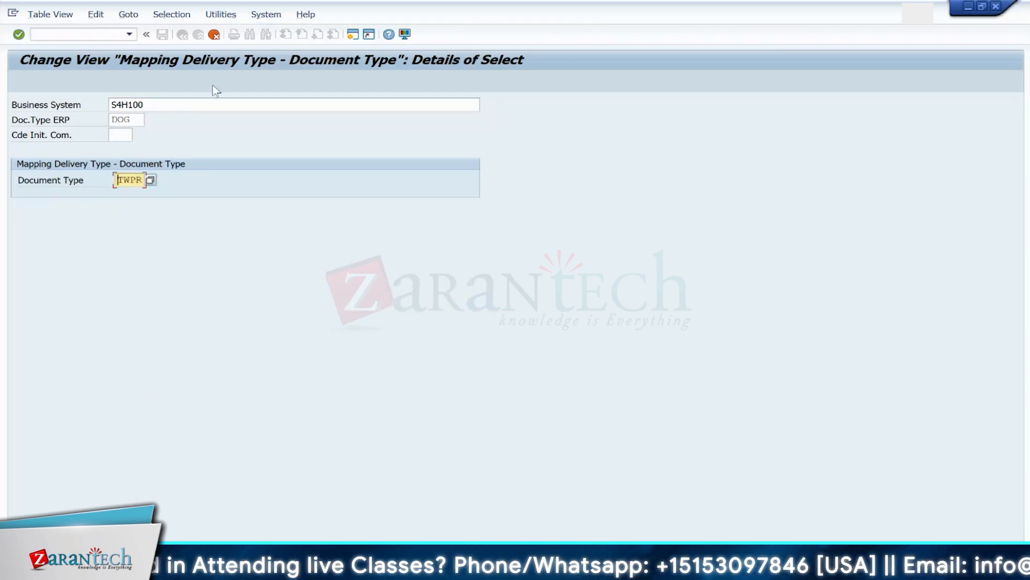
key("F3")
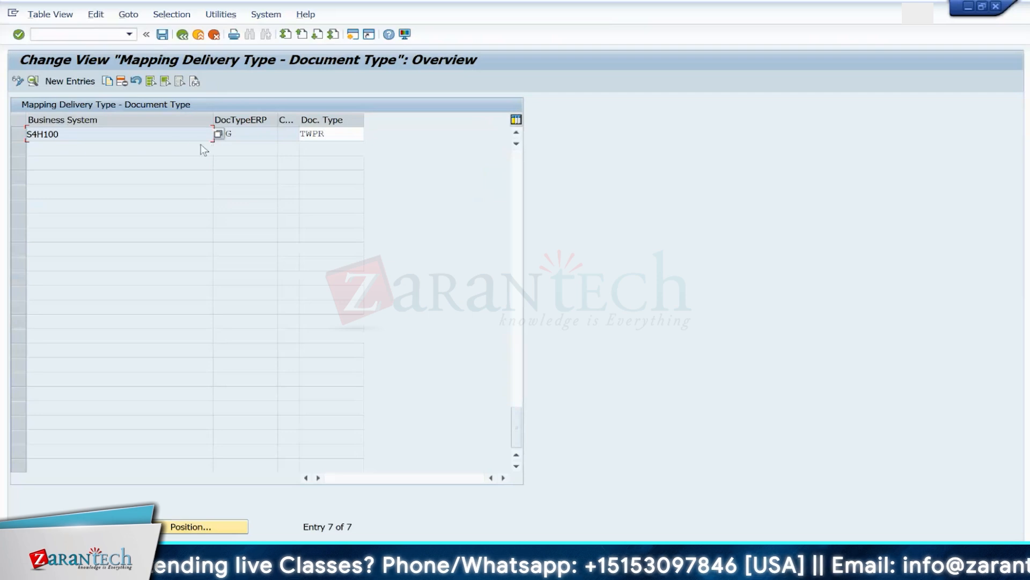
left_click(162, 35)
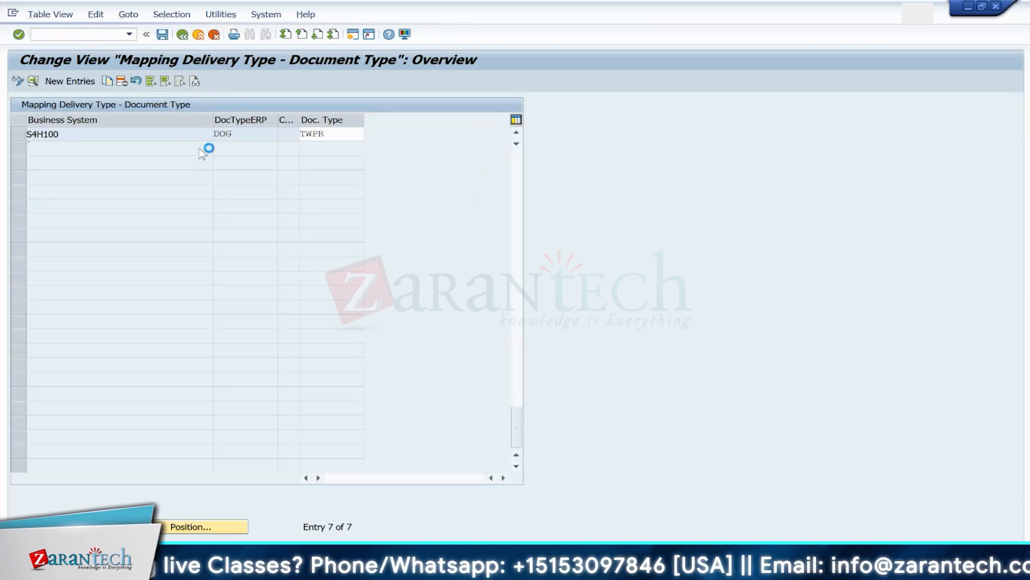
key("Return")
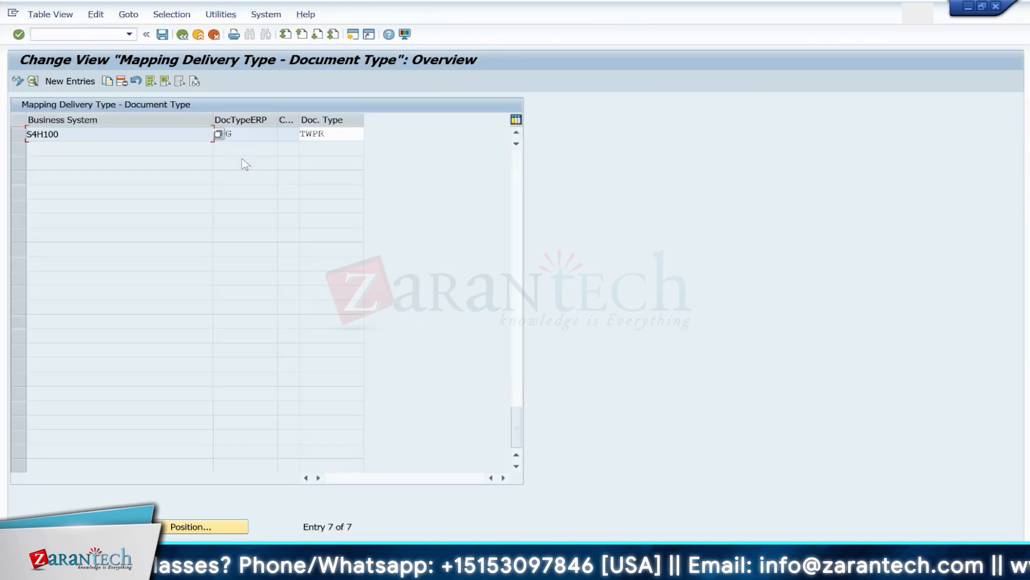
Step: Close the message help, return to the inbound queue monitor, and reset the status of the delivery's LUW to reprocess it
key("alt+Tab")
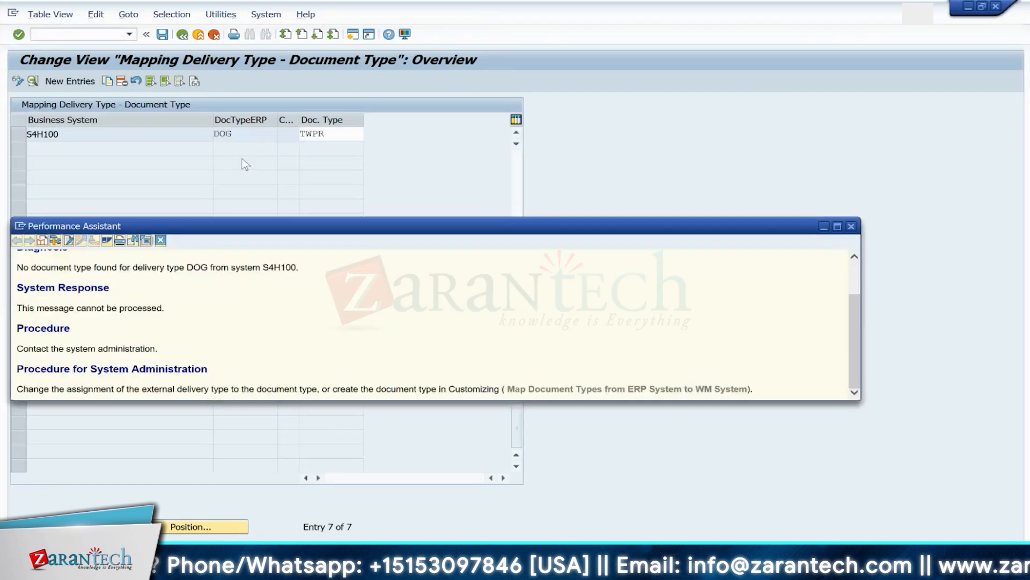
left_click(851, 225)
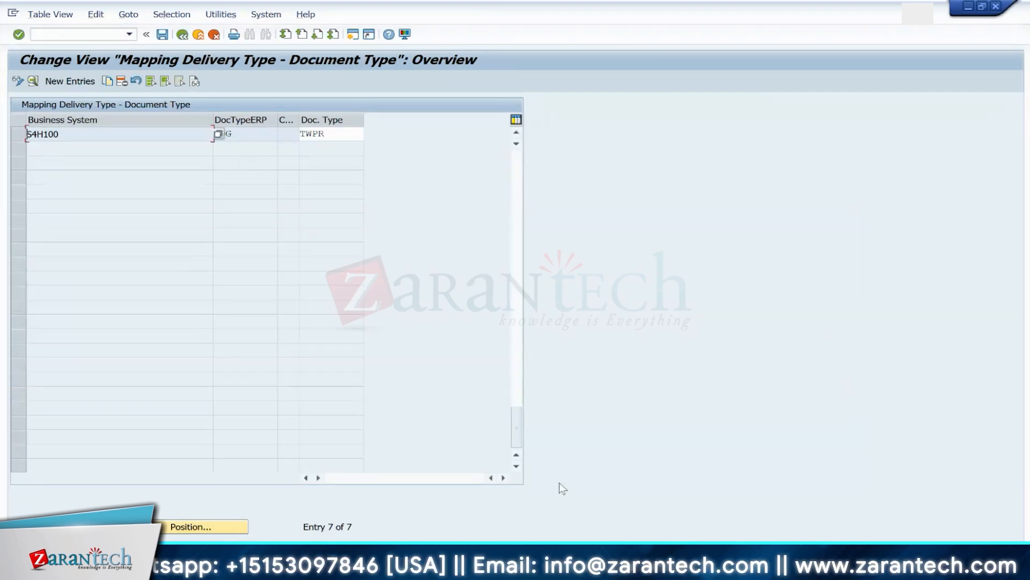
mouse_move(590, 566)
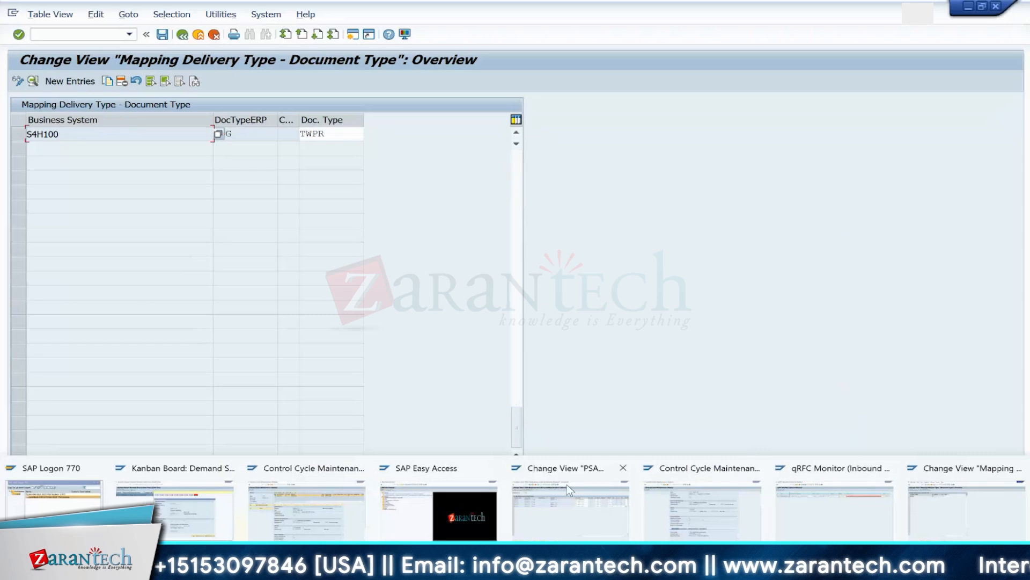
left_click(834, 509)
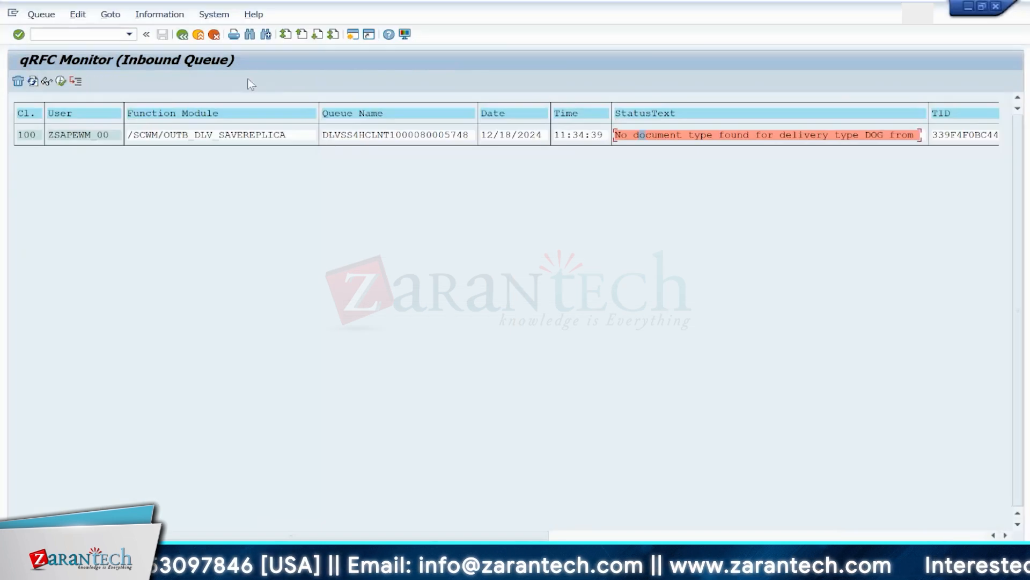
left_click(75, 135)
left_click(78, 15)
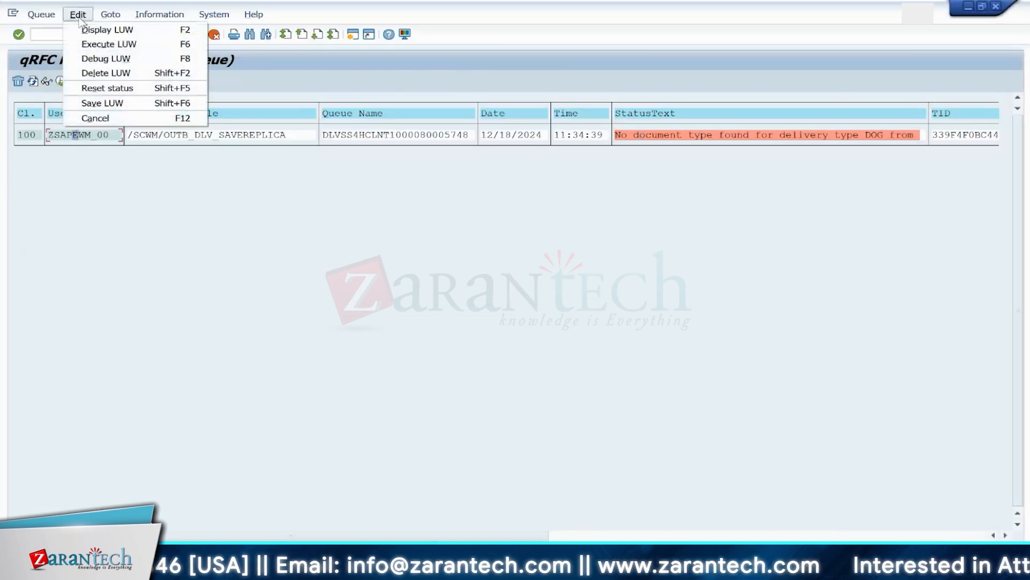
left_click(107, 88)
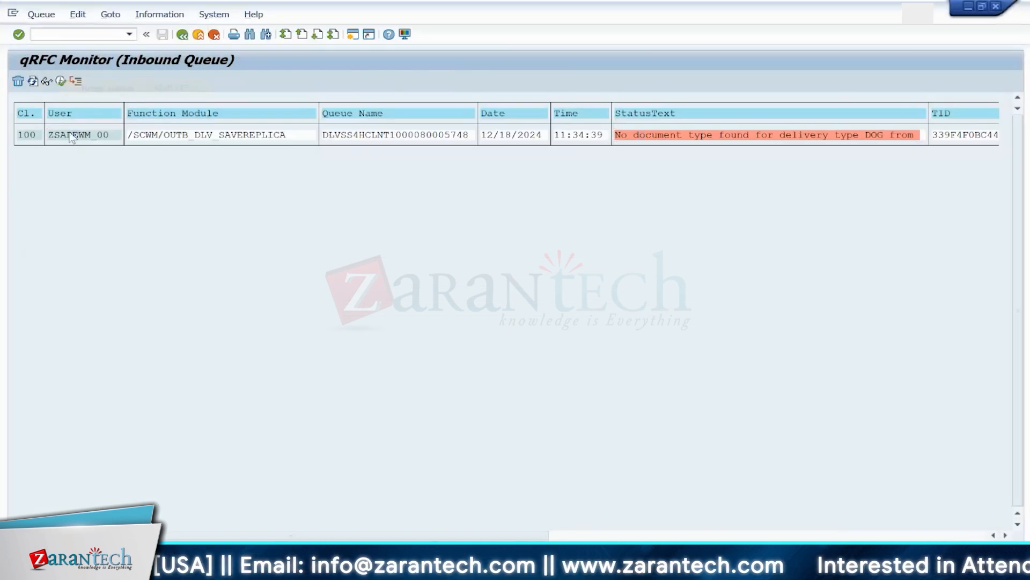
left_click(32, 81)
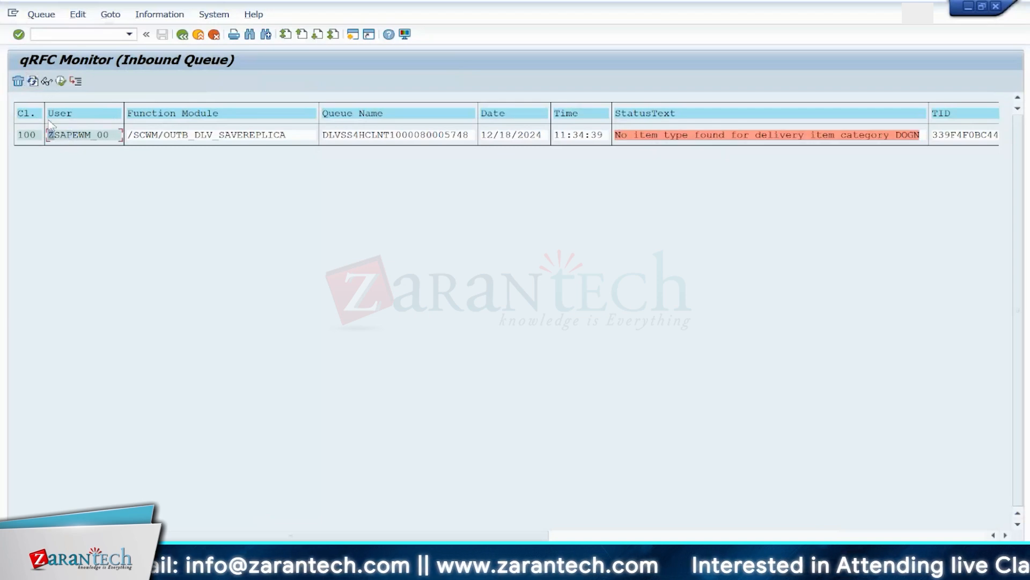
left_click(654, 135)
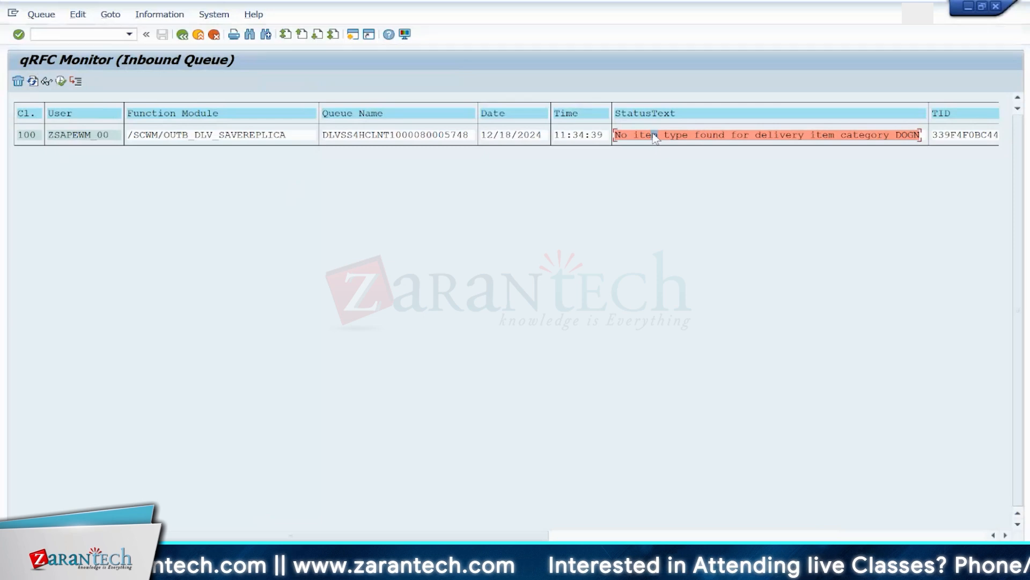
Step: Leave the document type mapping and open the customizing activity Map Item Types from ERP System to EWM
key("alt+Tab")
left_click(419, 222)
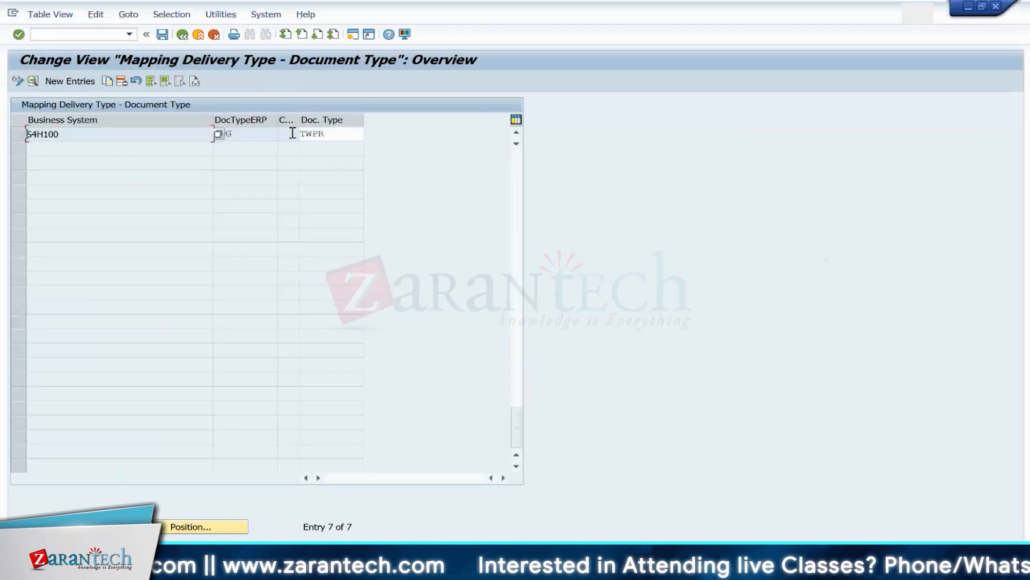
left_click(182, 34)
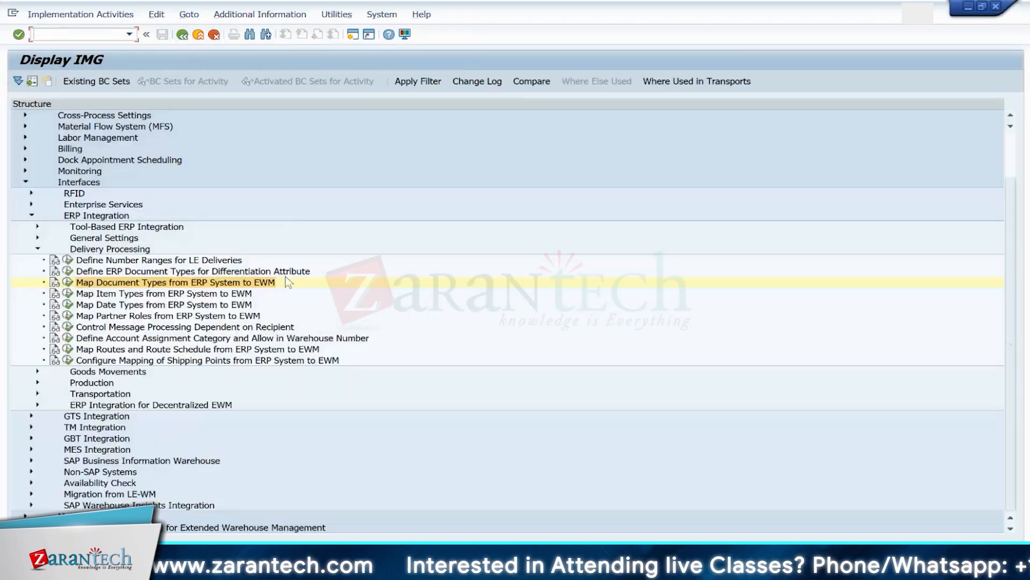
double_click(244, 294)
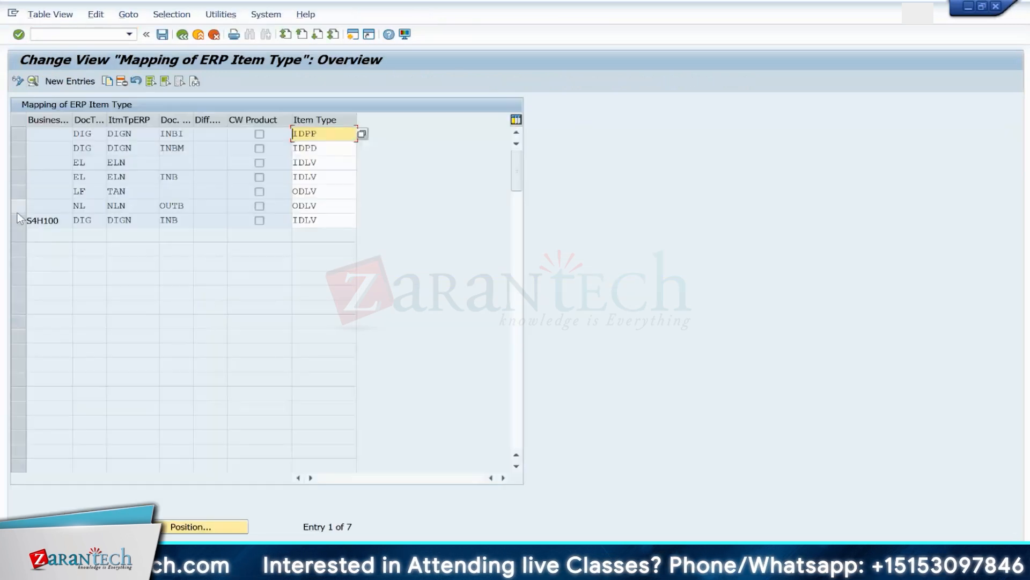
Step: Copy the S4H100 mapping of DIGN as a new entry with DOG, item type DOGN, document type TWPR and EWM item type TWPR, and save it
left_click(15, 223)
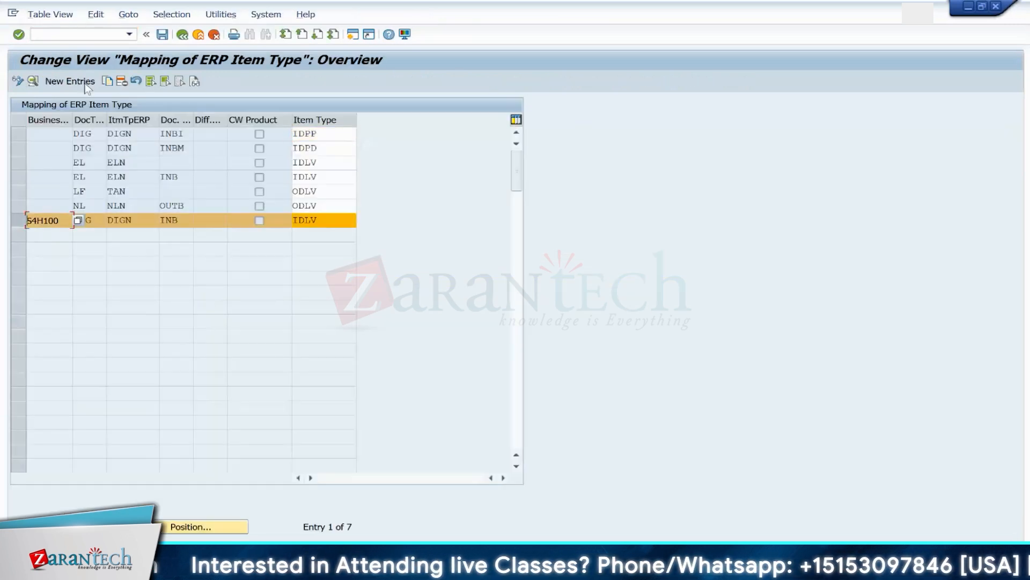
left_click(108, 80)
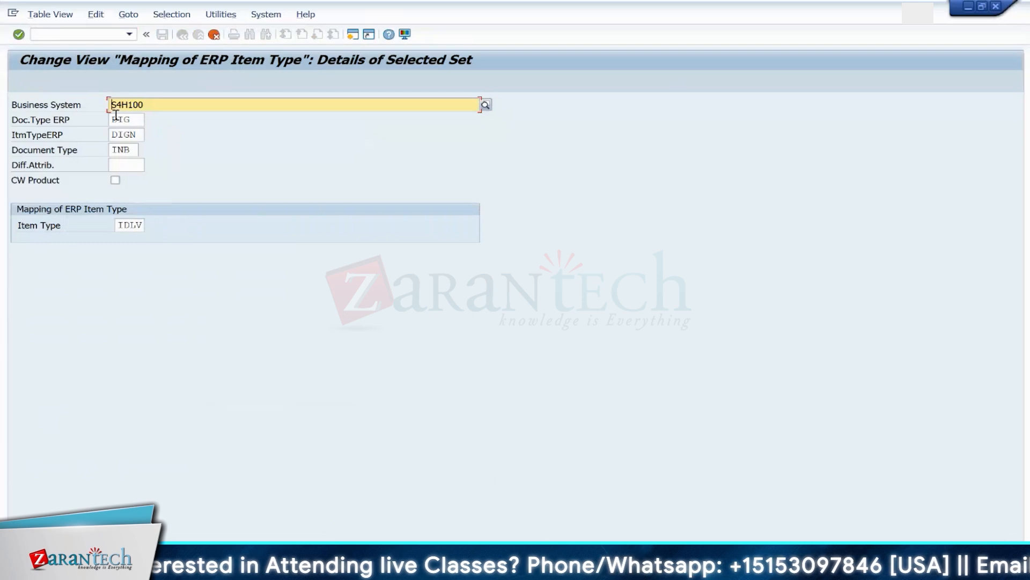
left_click(136, 122)
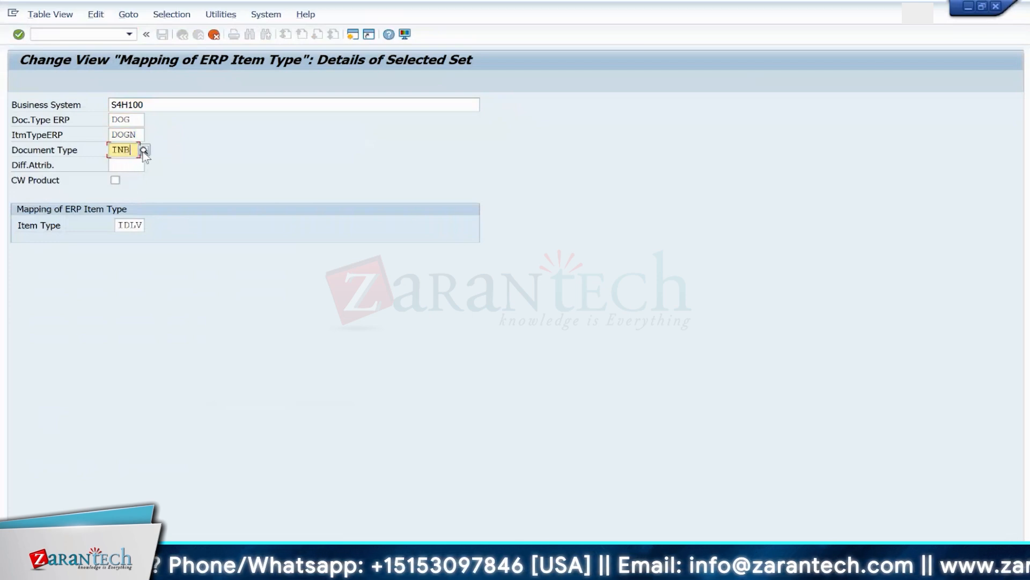
key("Return")
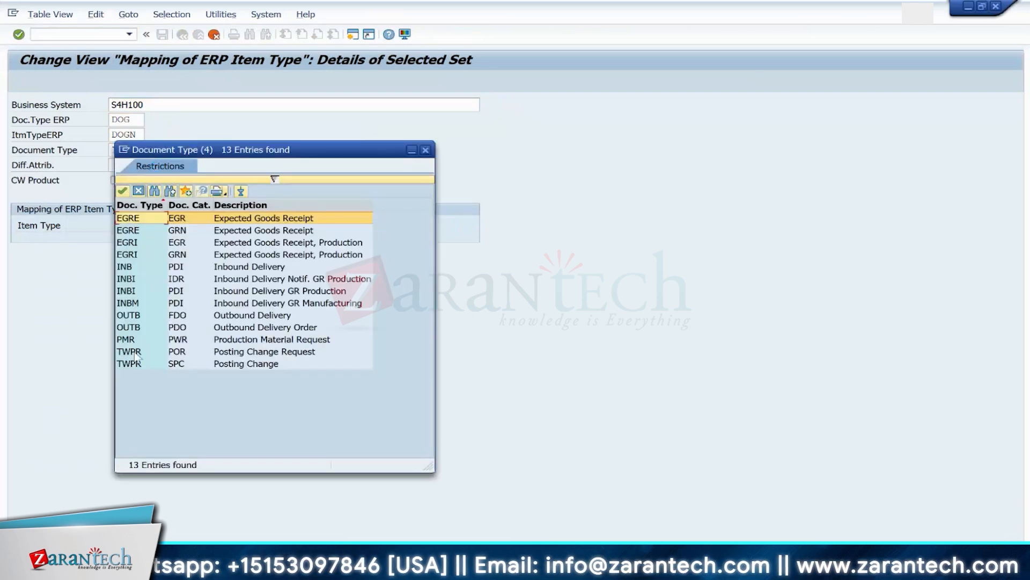
double_click(136, 363)
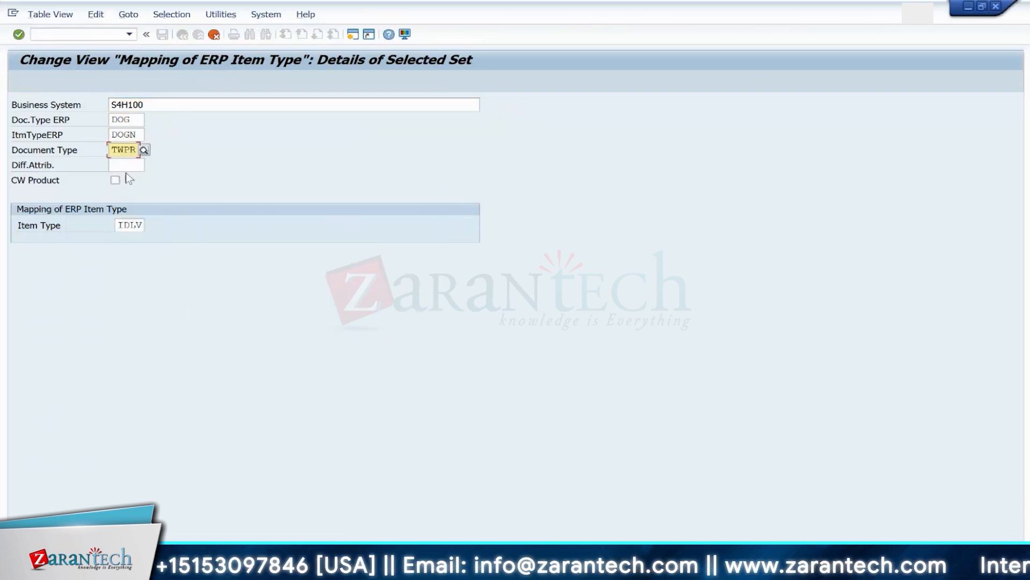
left_click(151, 225)
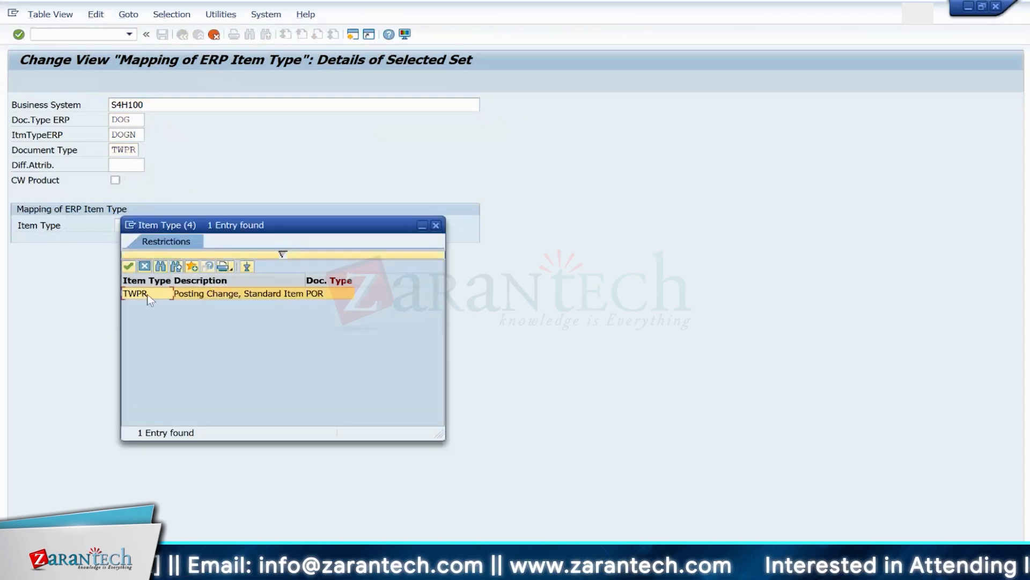
double_click(149, 296)
left_click(162, 35)
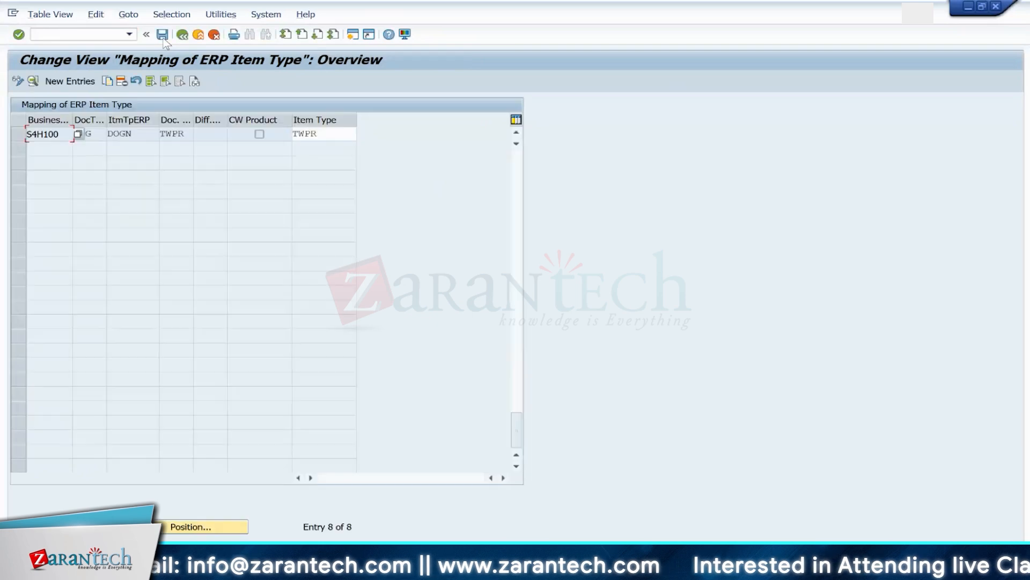
key("F3")
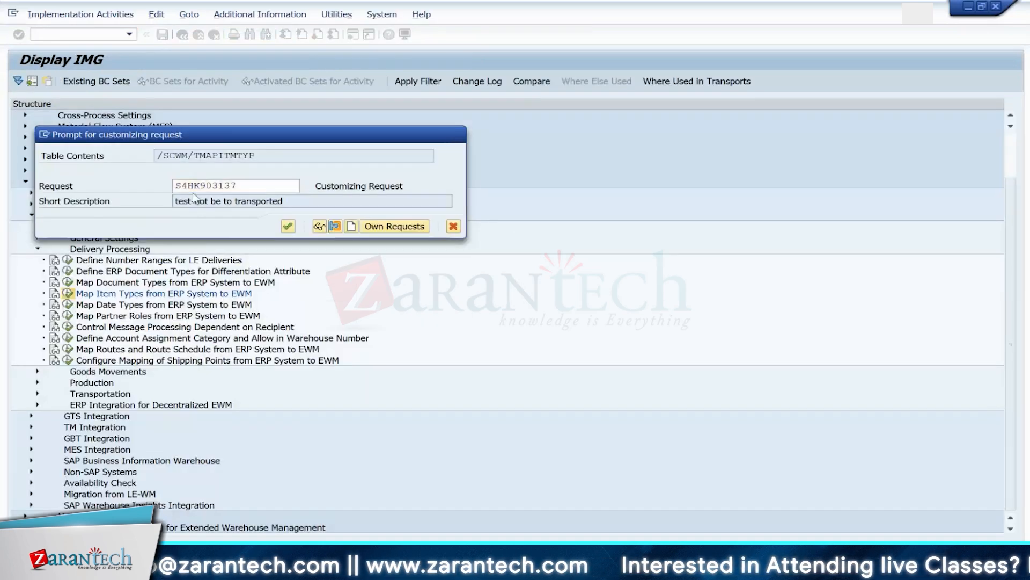
key("Return")
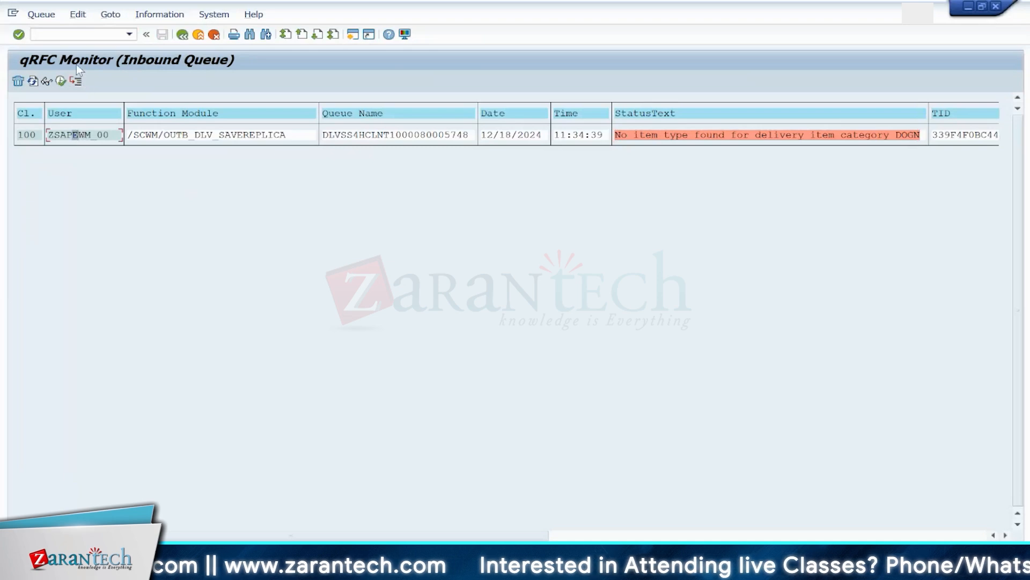
Step: Reset the status of the delivery's LUW in the inbound queue monitor and refresh the display until processing ends
left_click(78, 14)
left_click(91, 87)
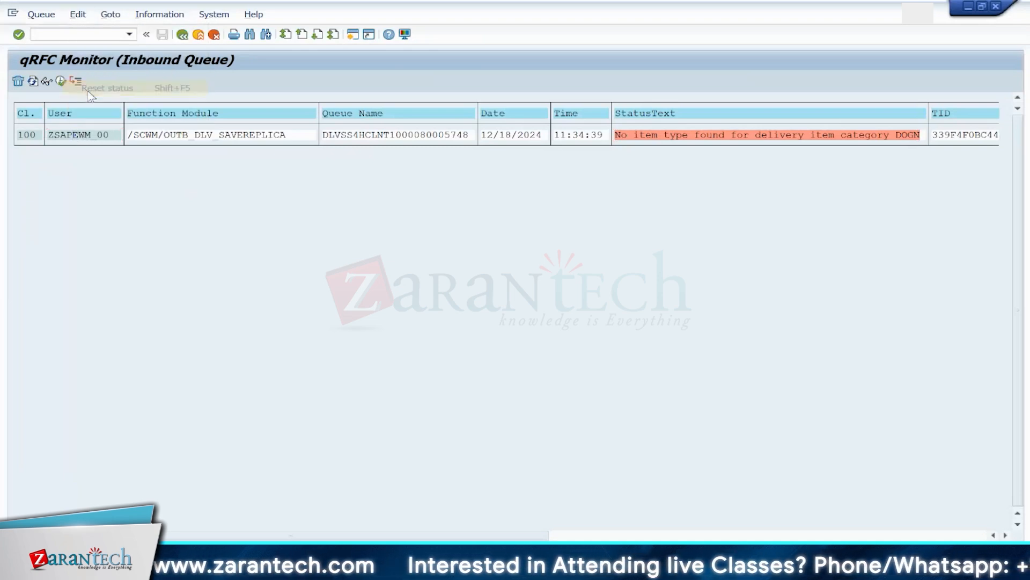
left_click(33, 81)
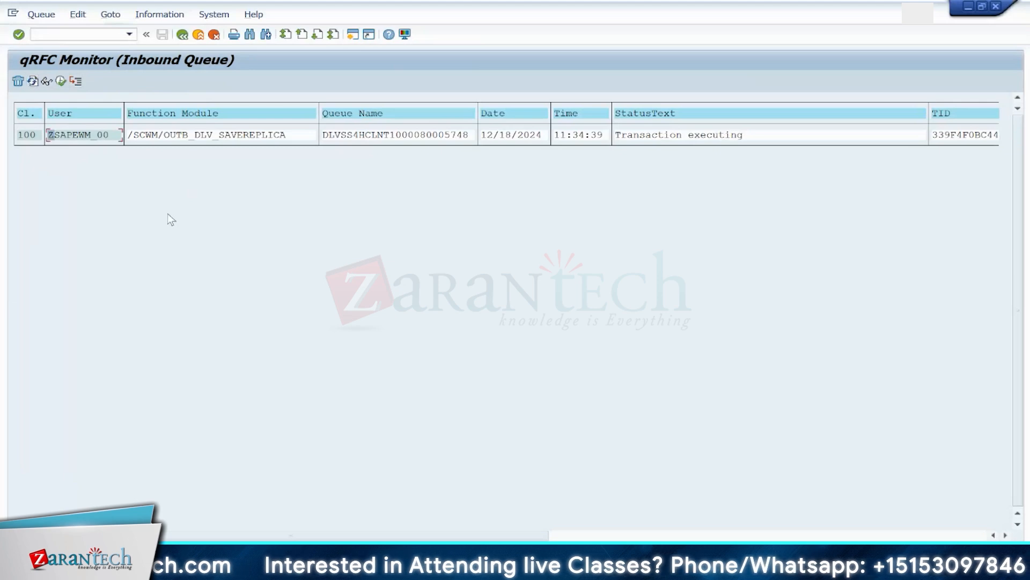
left_click(32, 81)
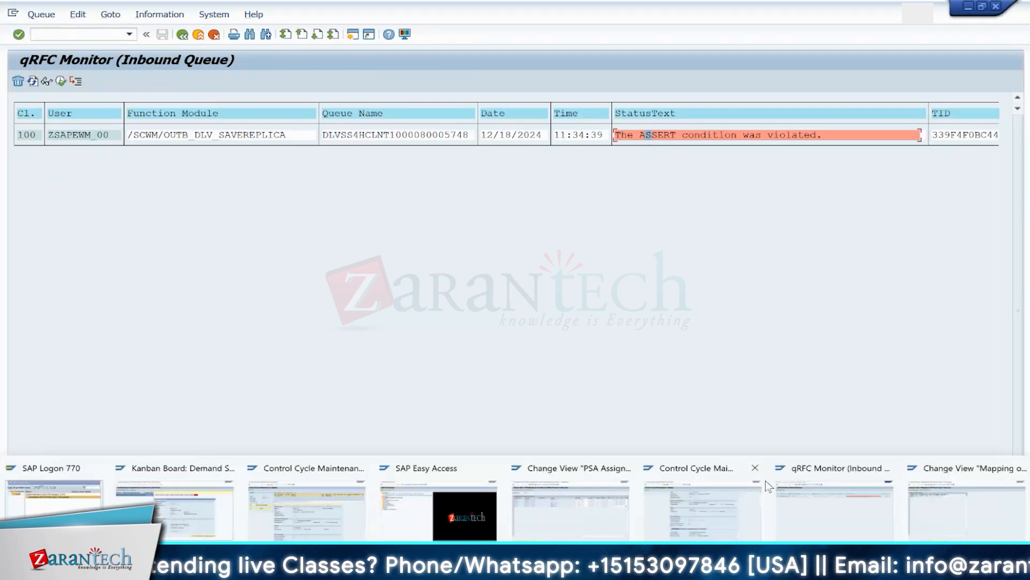
Step: Switch from the inbound queue monitor to the ABAP runtime error analysis with transaction ST22
left_click(803, 496)
left_click(74, 36)
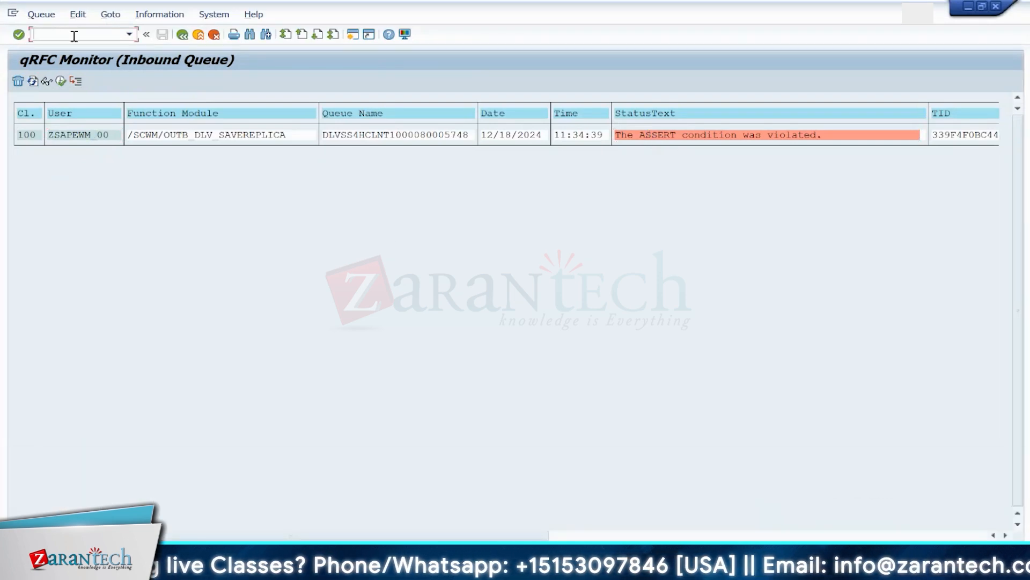
type("/NST2")
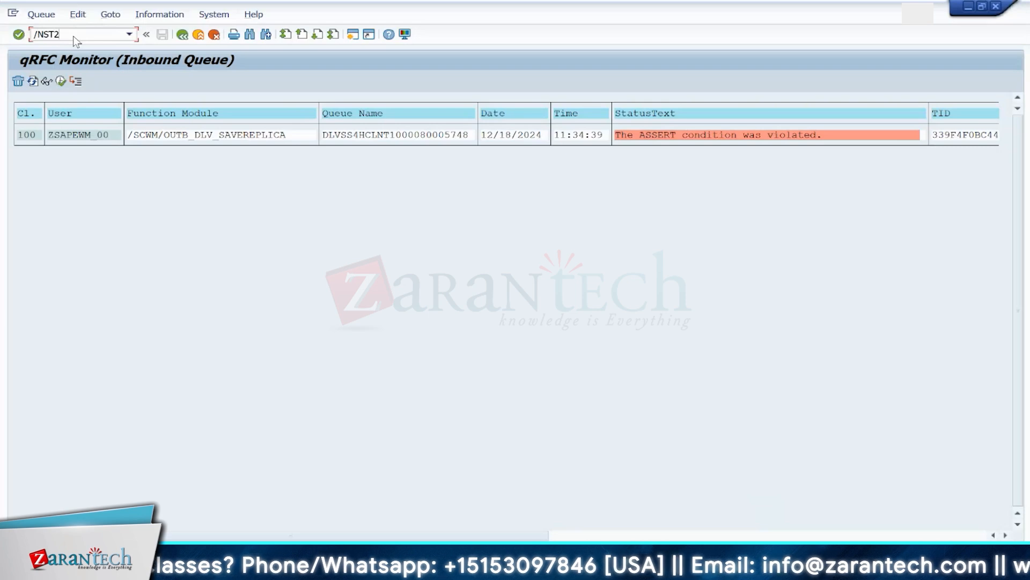
type("2")
key("Return")
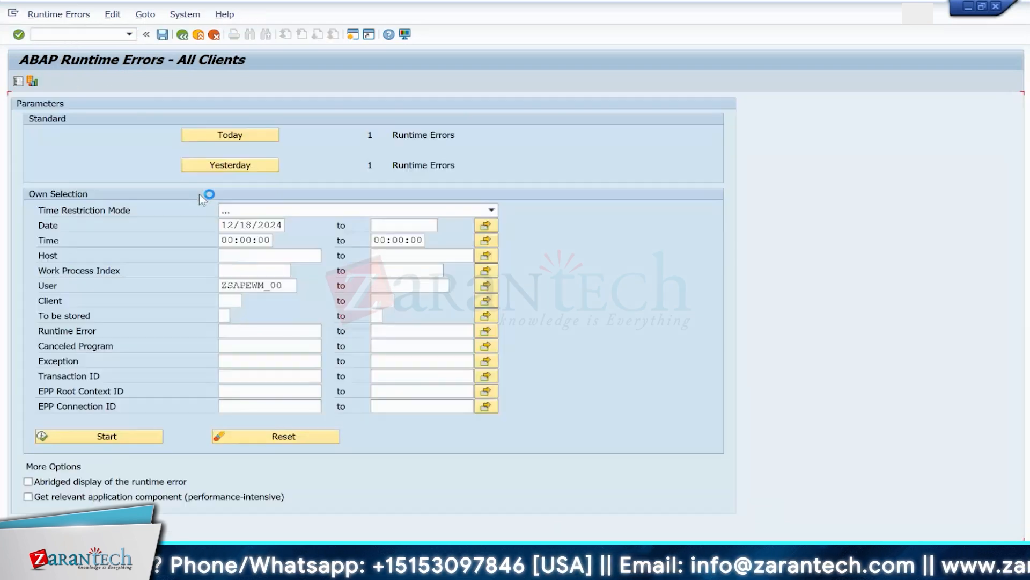
Step: Display today's ASSERTION_FAILED runtime error, examine the information on where it terminated, and return to the error list
left_click(230, 140)
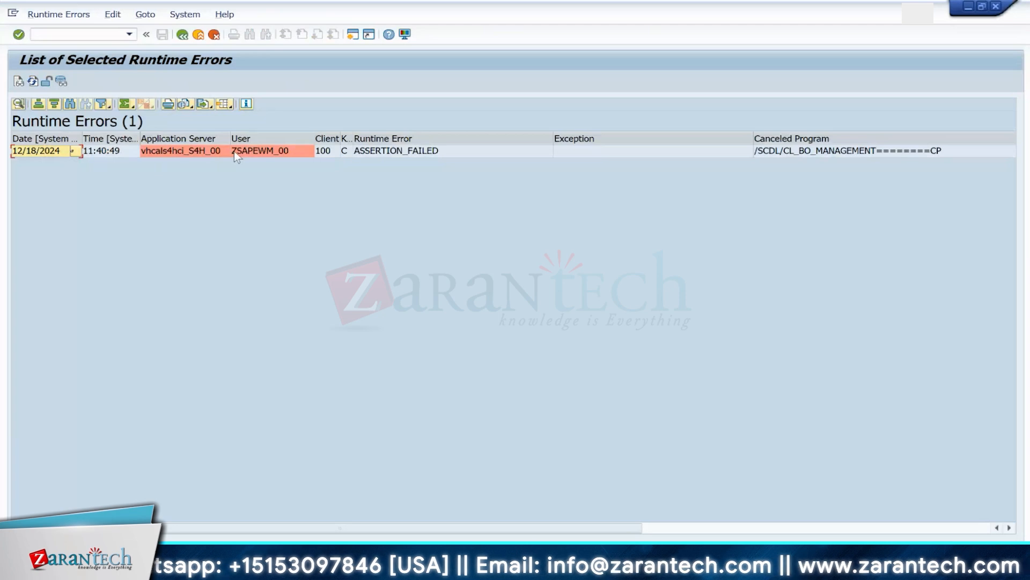
double_click(260, 154)
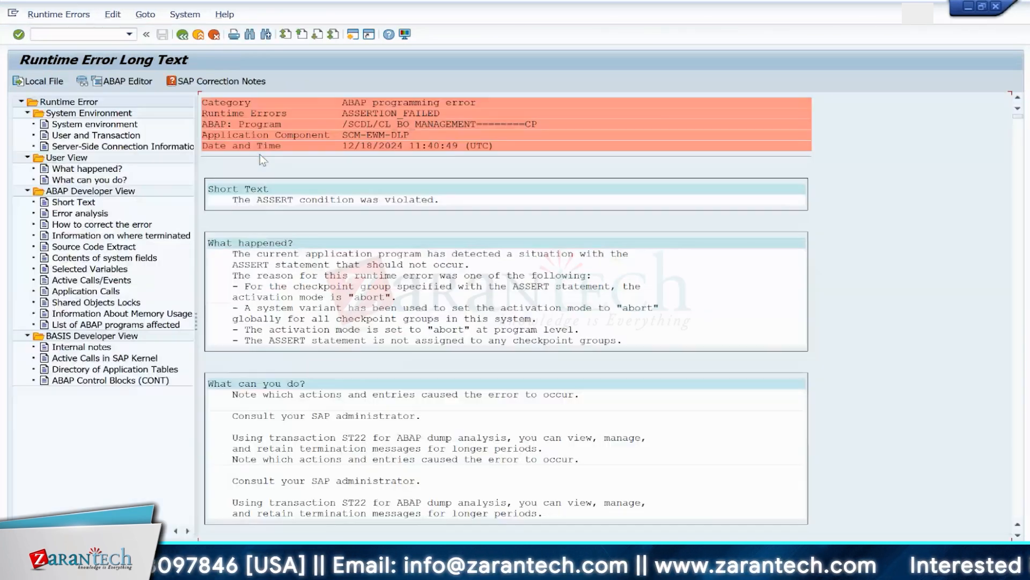
left_click(105, 236)
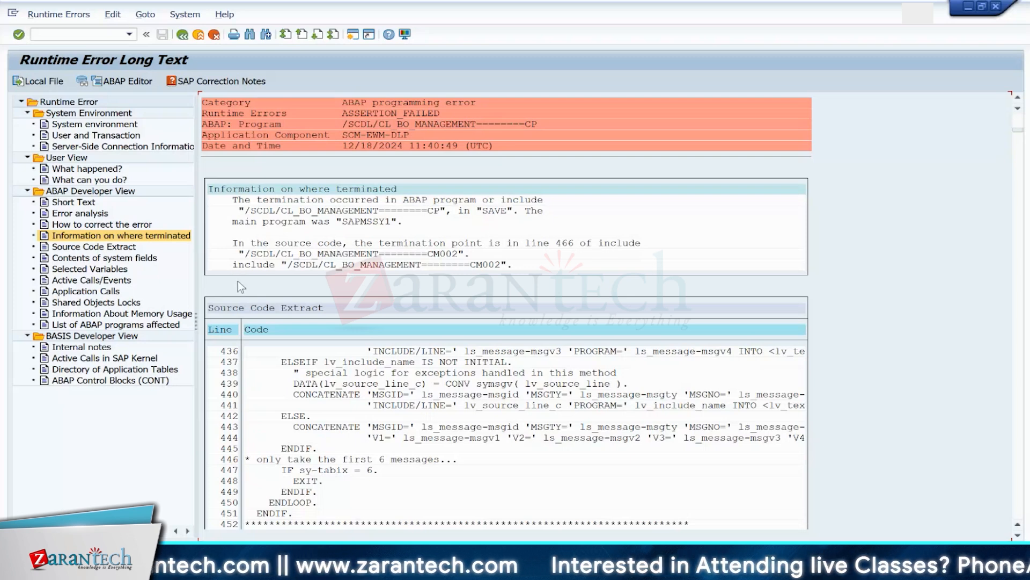
left_click(182, 36)
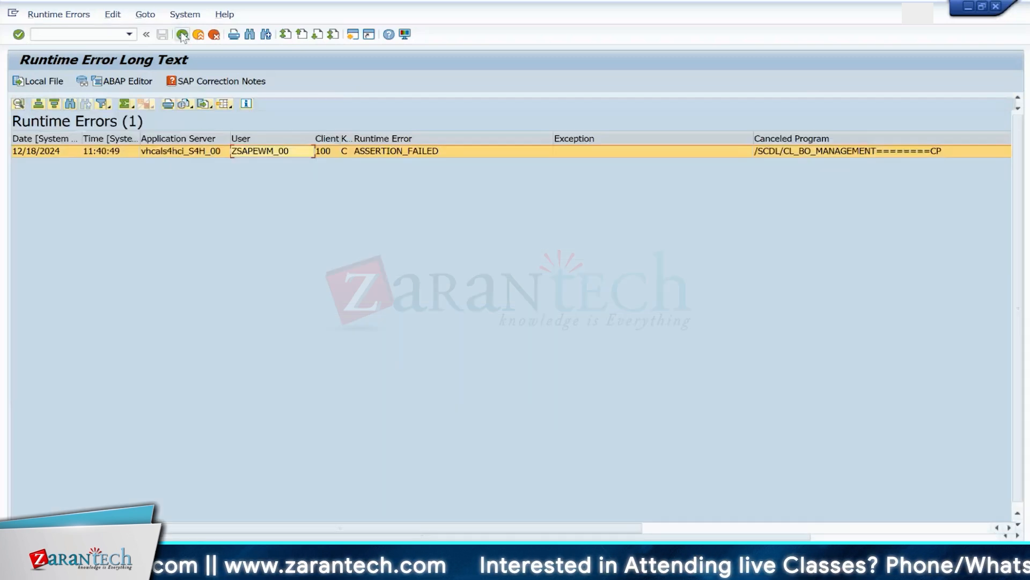
Step: Go back to the inbound queue monitor with transaction SMQ2 and list all queues
mouse_move(686, 505)
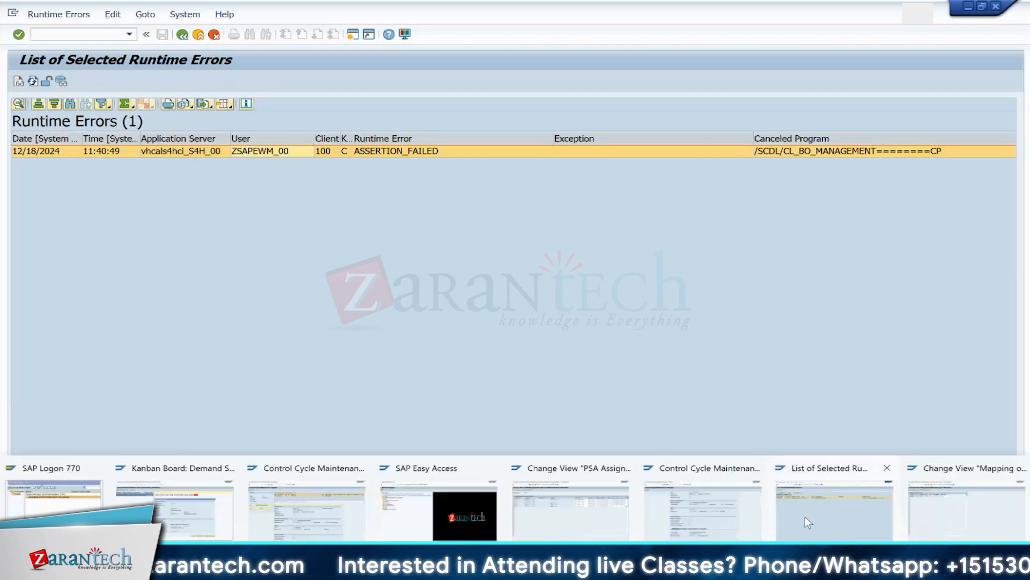
left_click(825, 500)
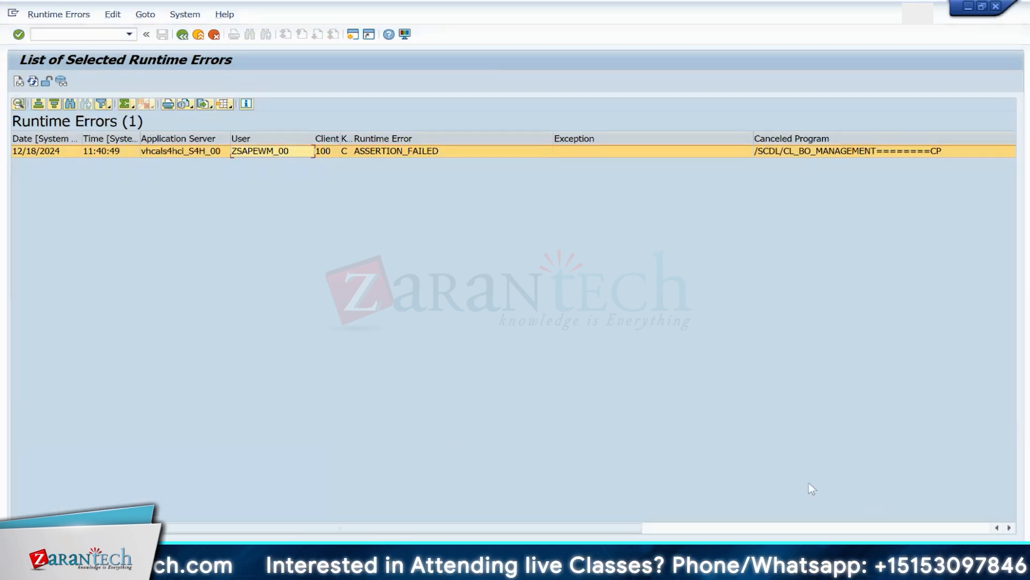
left_click(74, 31)
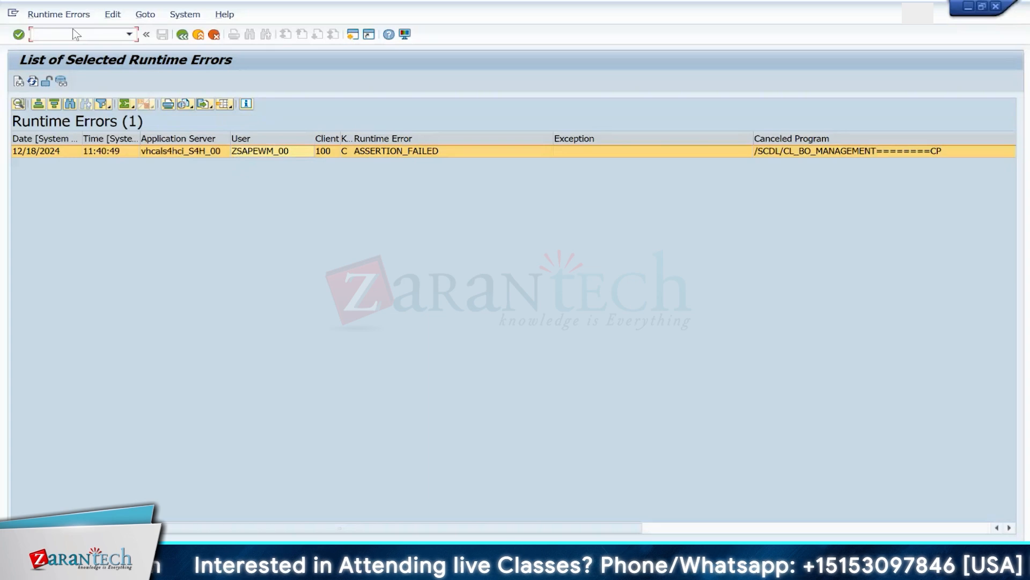
type("/NSMQ2")
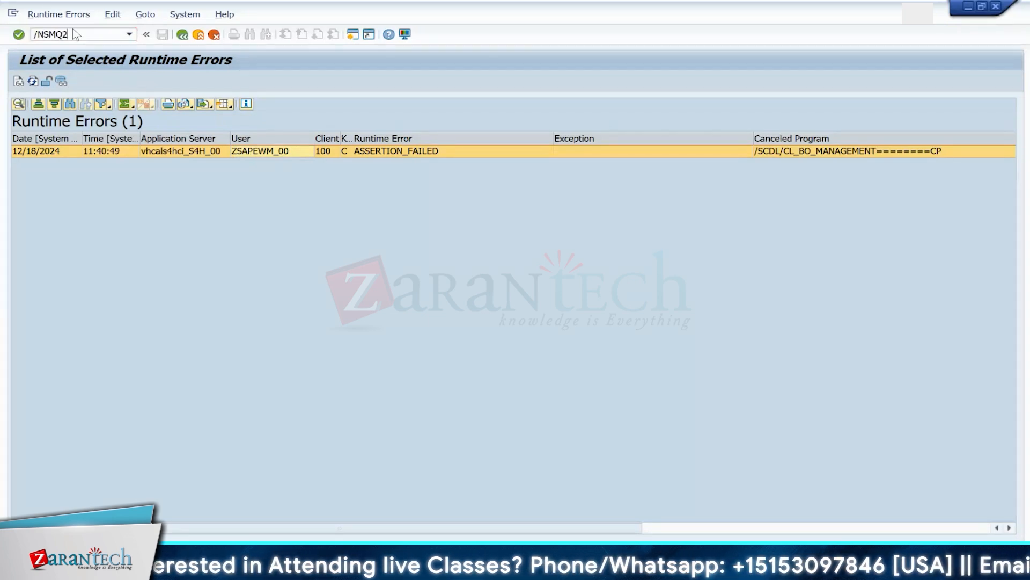
key("Return")
left_click(19, 82)
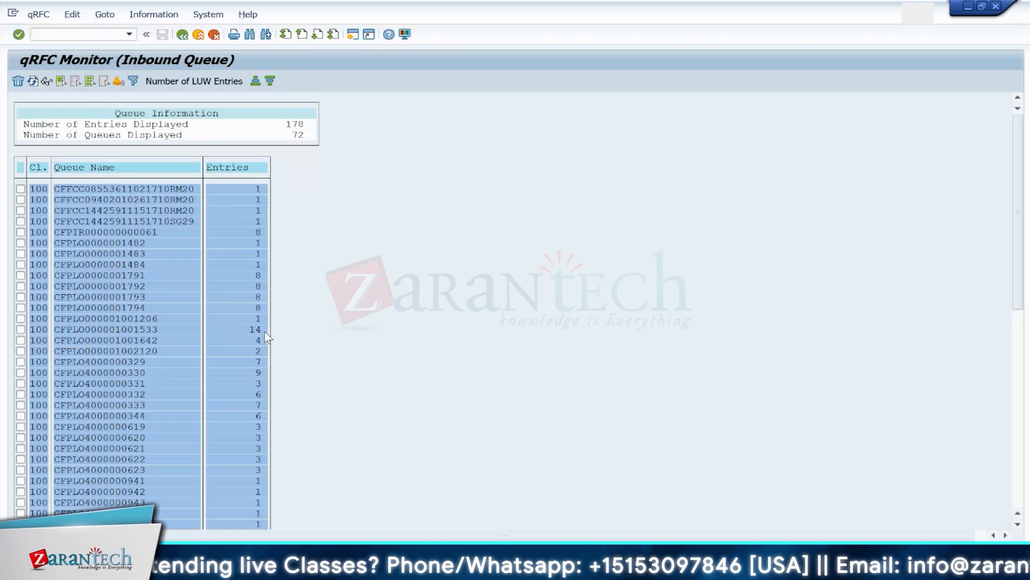
Step: Search the queue list for the delivery number and open that queue down to its LUW entry
key("ctrl+f")
key("Return")
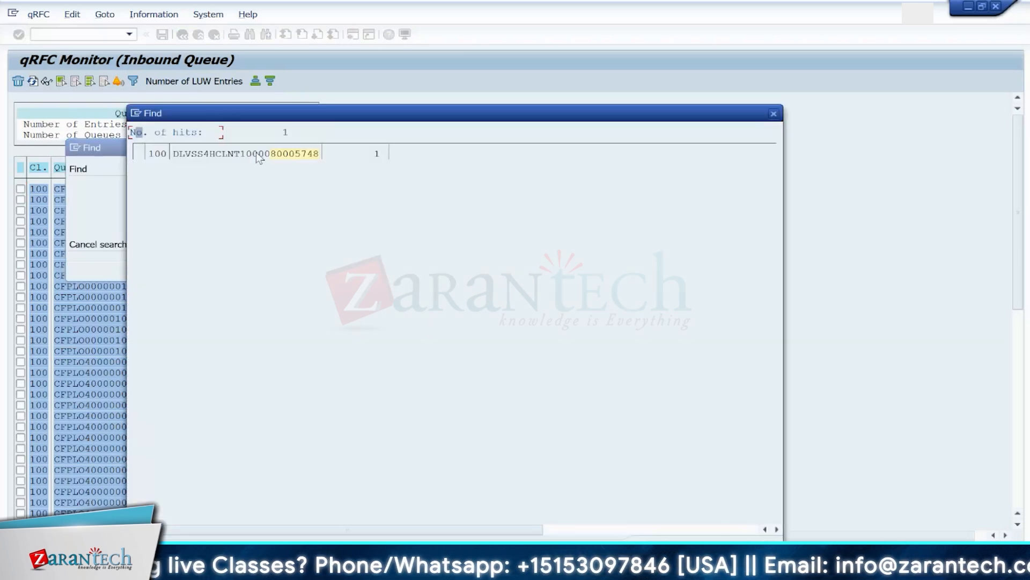
left_click(259, 156)
double_click(156, 102)
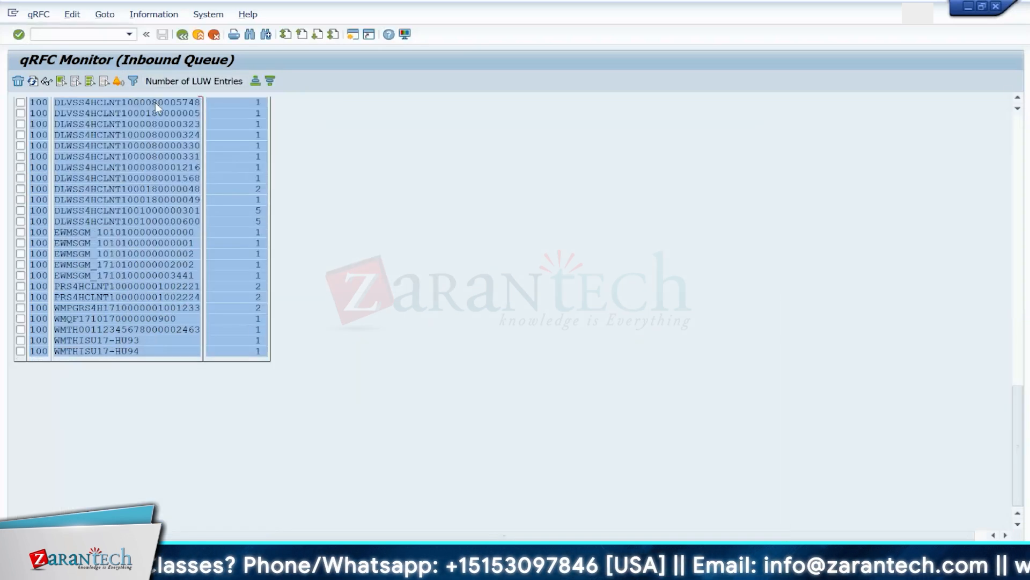
mouse_move(719, 564)
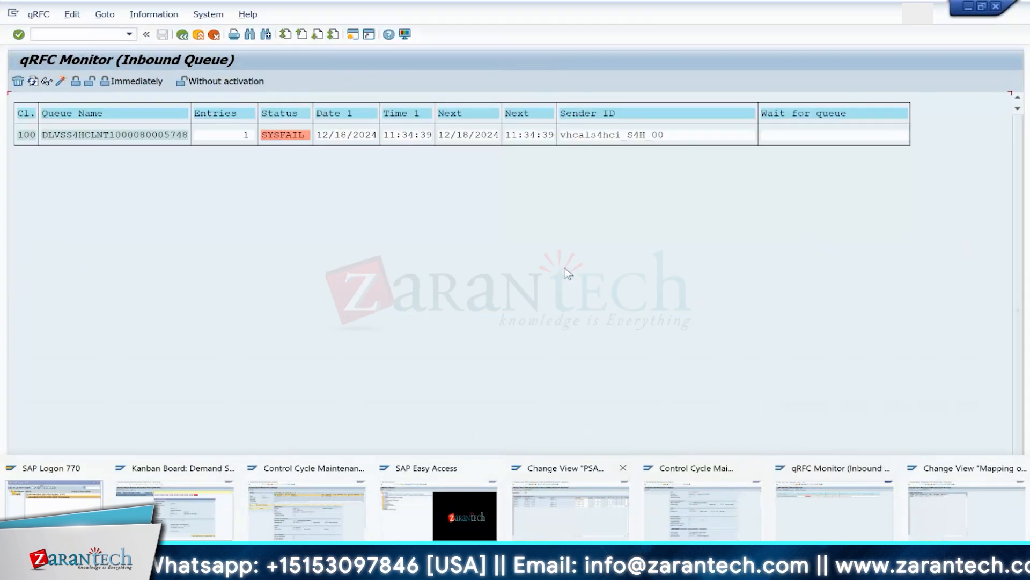
double_click(66, 140)
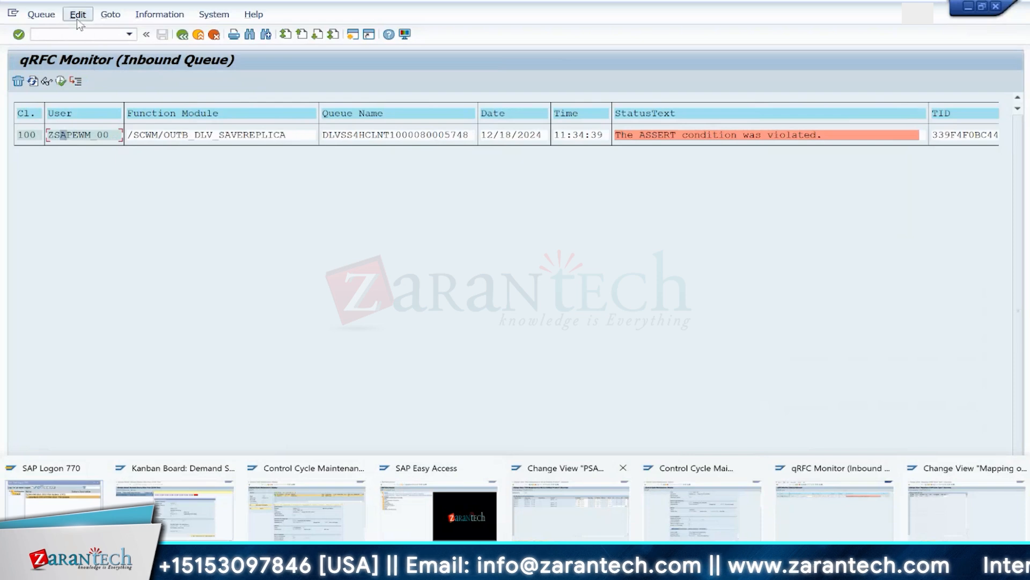
Step: Reset the status of the /SCWM/OUTB_DLV_SAVEREPLICA LUW to process the delivery again after the dump
left_click(78, 14)
double_click(75, 135)
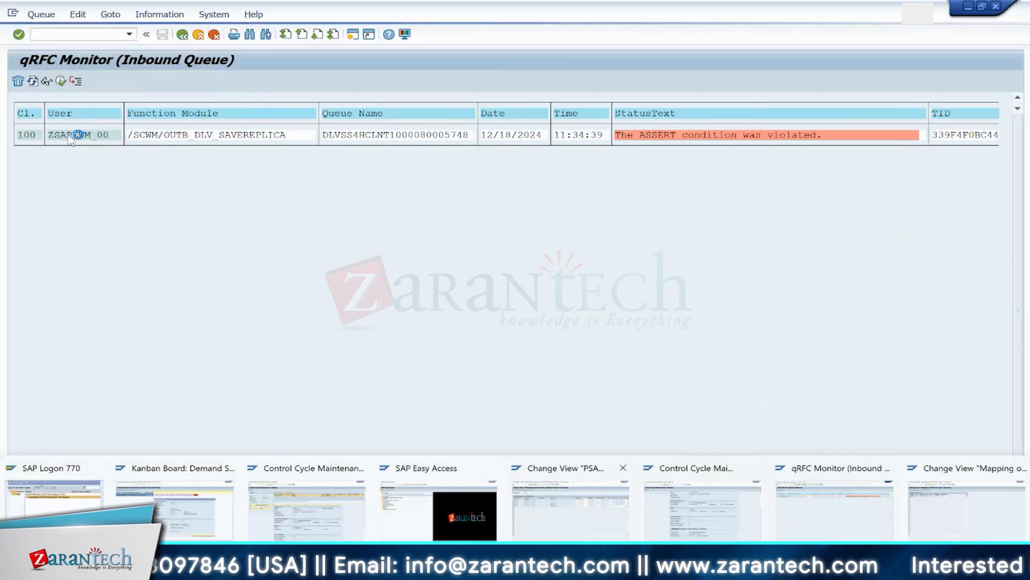
left_click(183, 35)
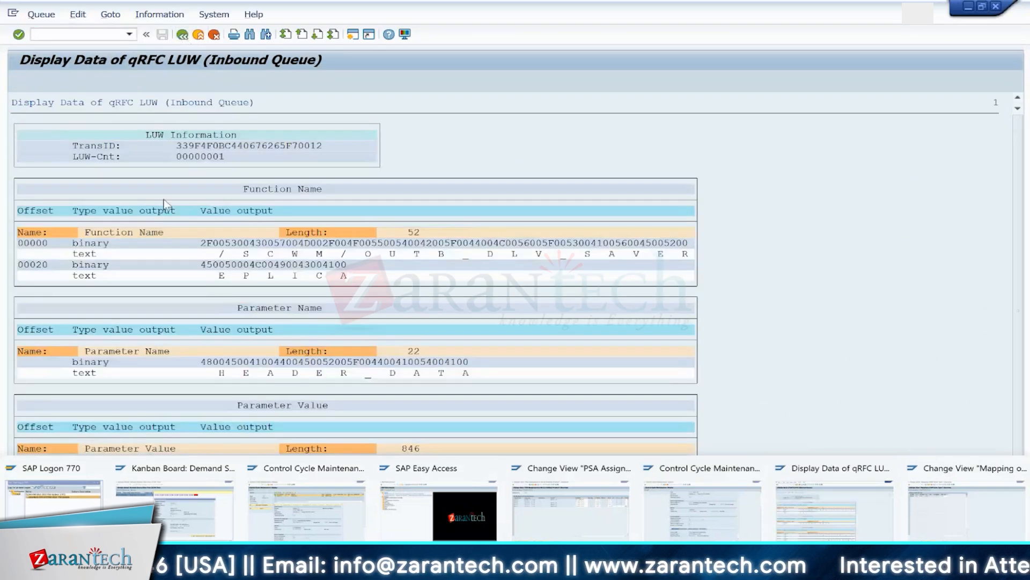
left_click(78, 15)
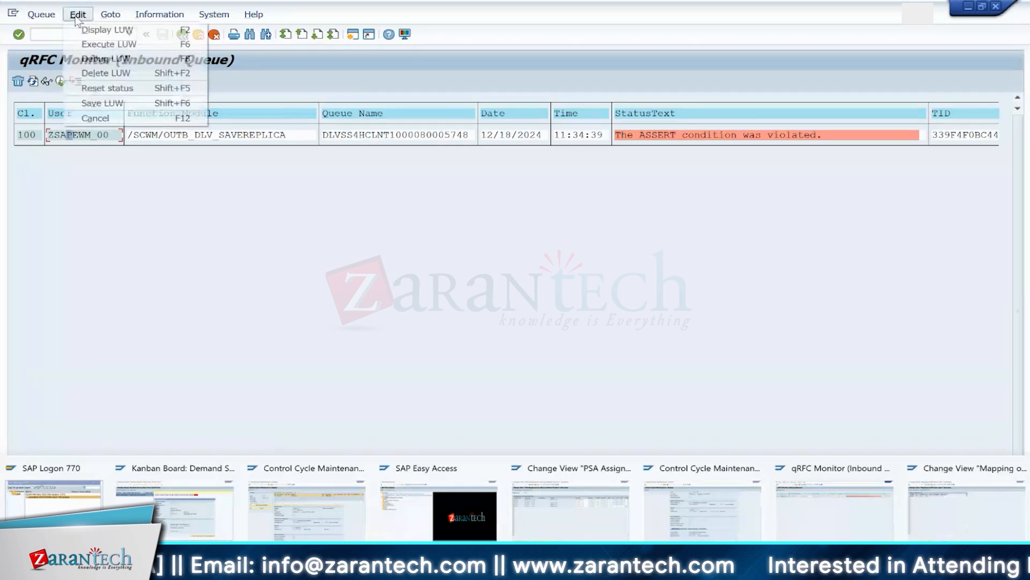
left_click(94, 88)
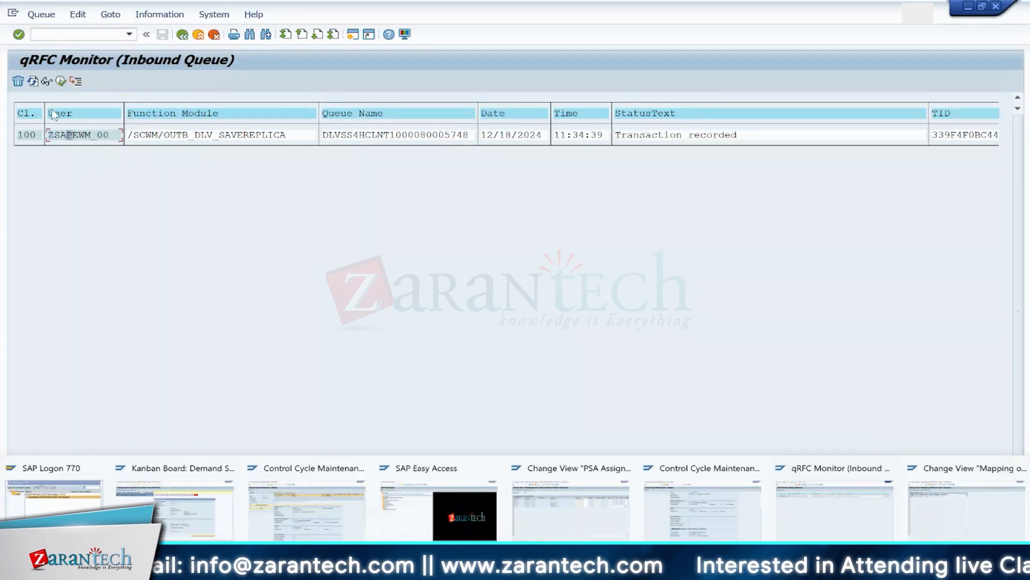
Step: Refresh the LUW entry and compare the control cycles for supply areas KANBAN 07 and KANBAN_06
left_click(33, 81)
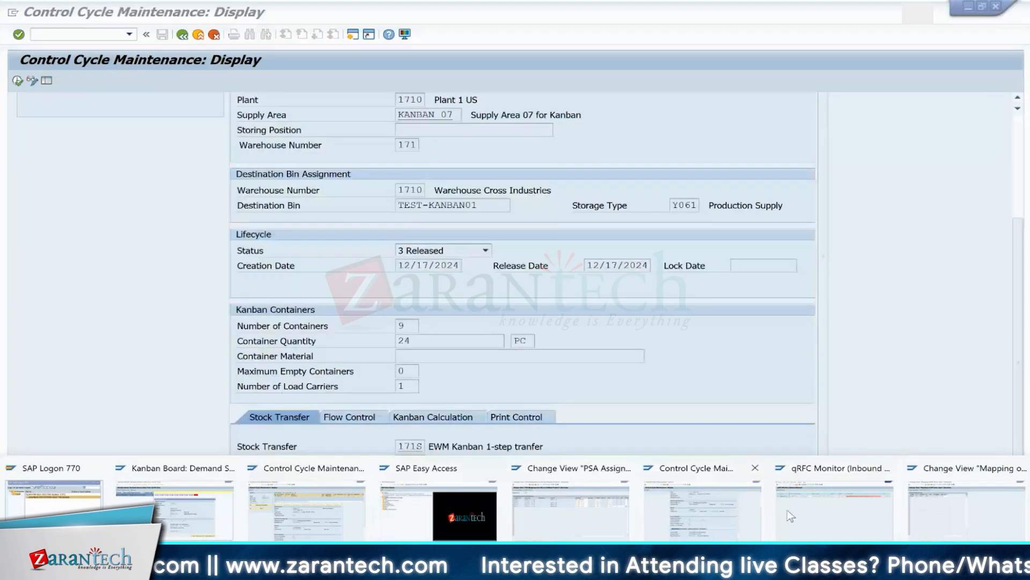
left_click(703, 510)
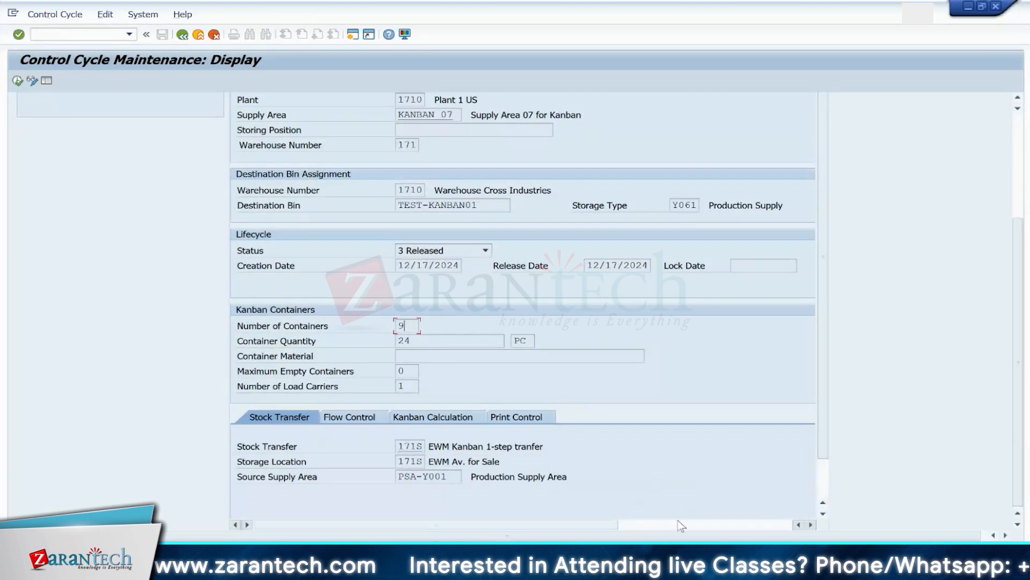
mouse_move(683, 565)
left_click(300, 500)
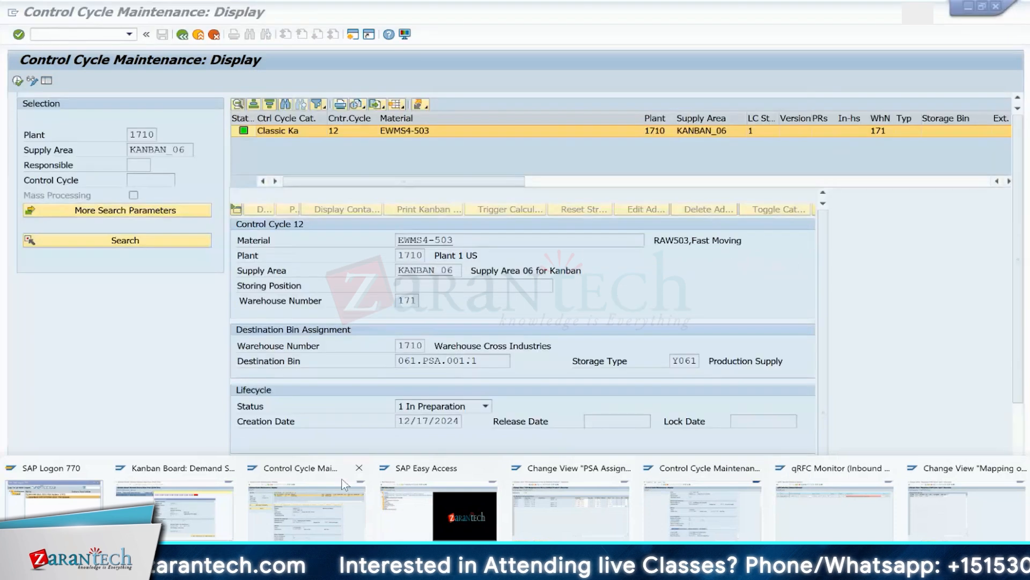
Step: In Map Document Types from ERP System to EWM, reselect TWPR (Posting Change Request) for the S4H100 DOG entry and save to the customizing request
left_click(948, 516)
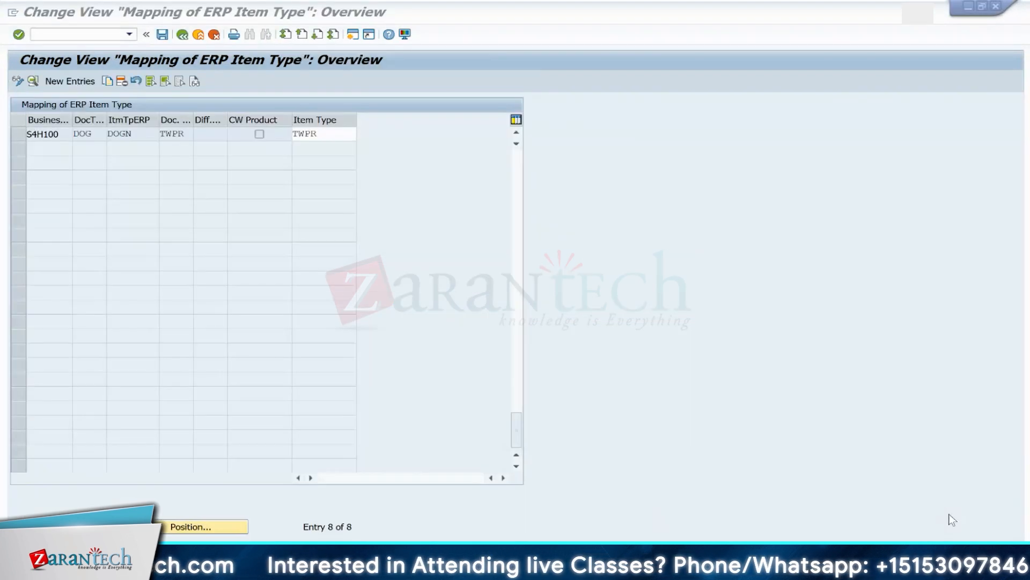
left_click(183, 35)
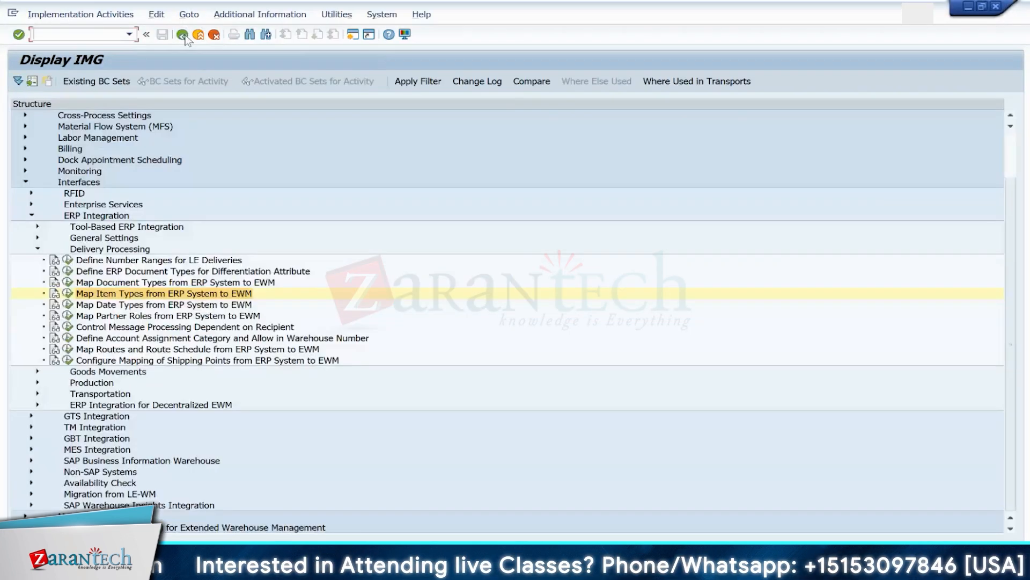
left_click(68, 281)
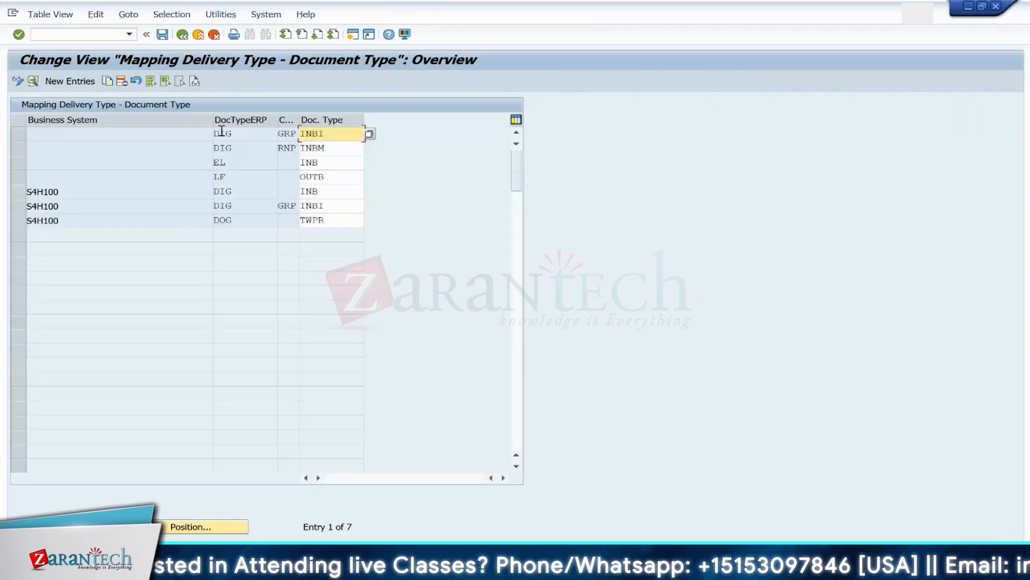
left_click(332, 222)
key("Return")
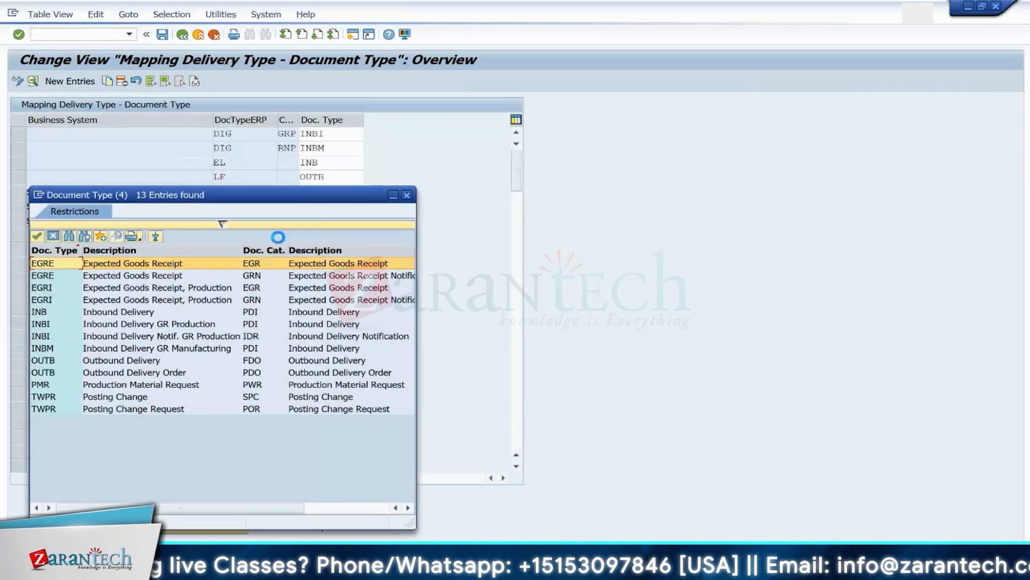
double_click(99, 410)
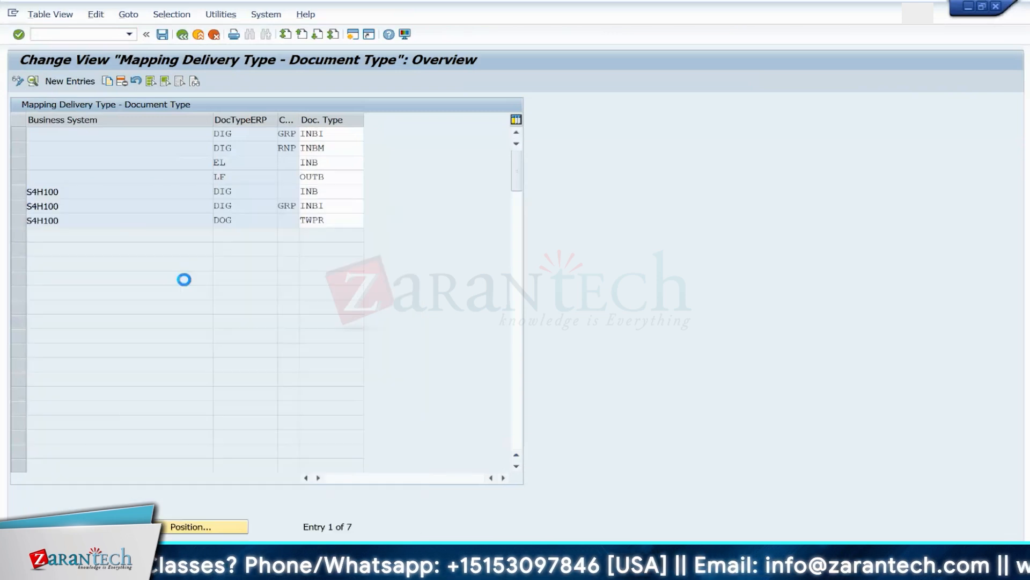
left_click(162, 34)
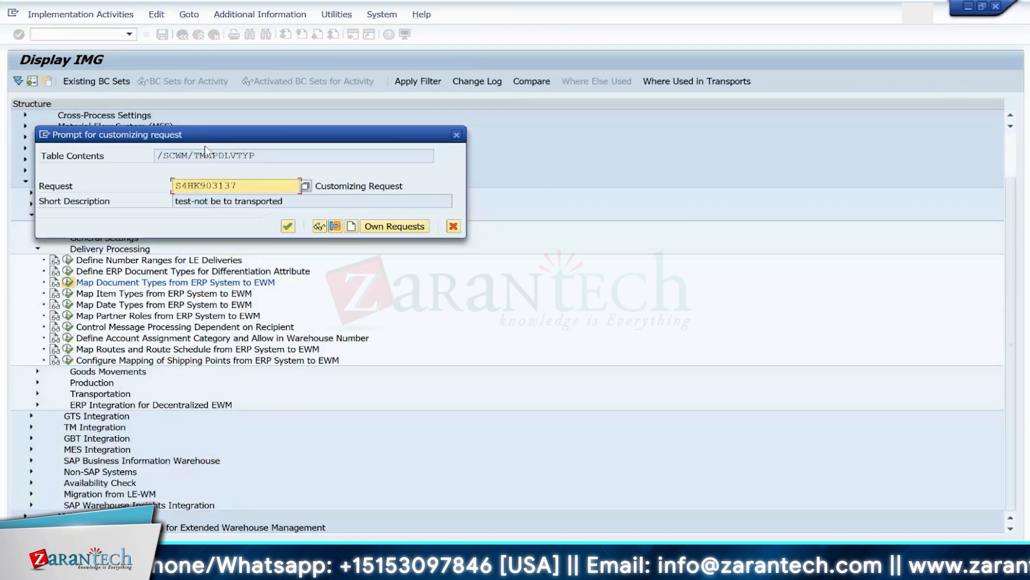
left_click(288, 226)
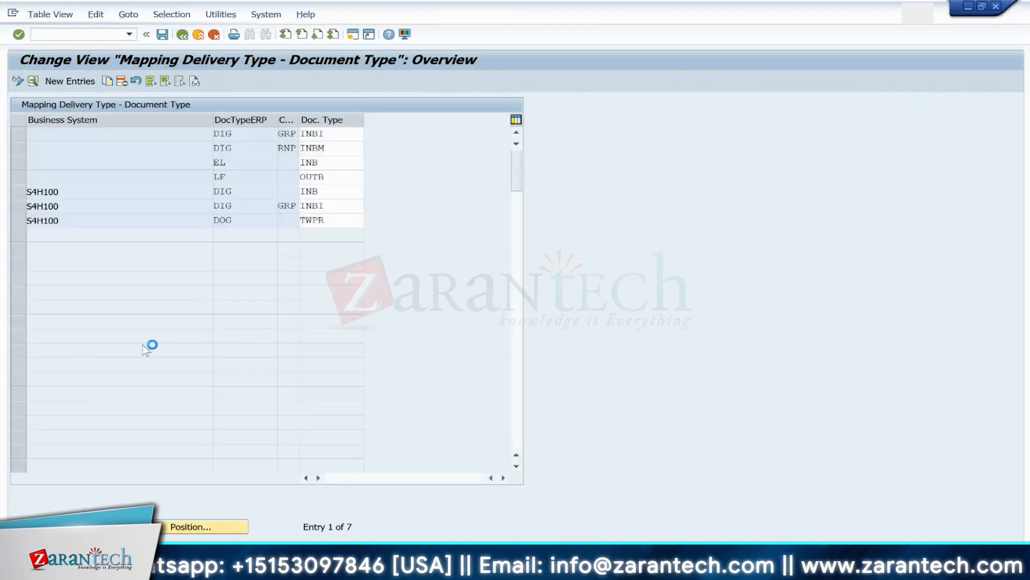
key("F3")
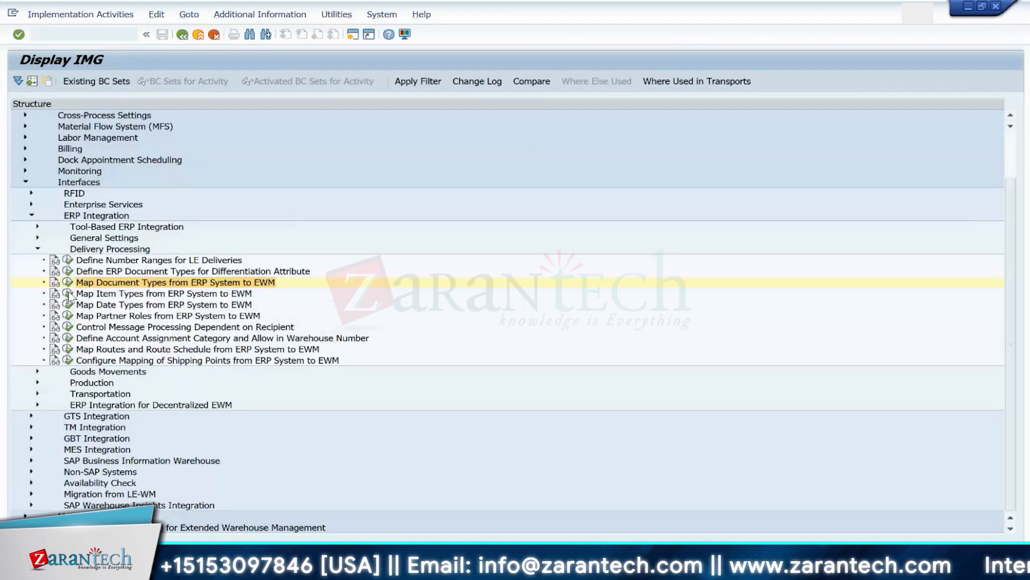
Step: Open Map Item Types from ERP System to EWM and check the available item and document types for the S4H100 DOG/DOGN entry
left_click(68, 293)
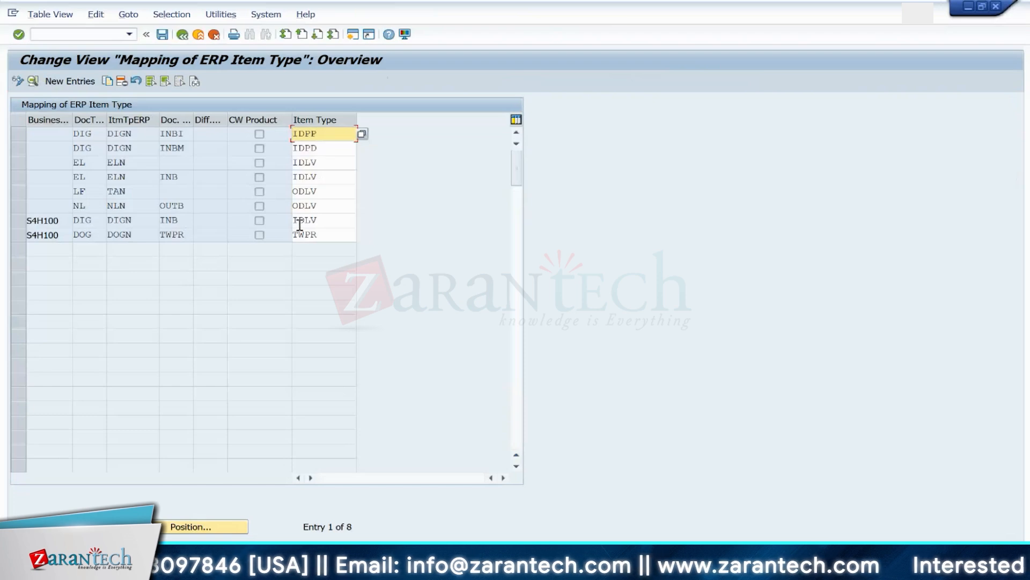
left_click(348, 238)
key("F4")
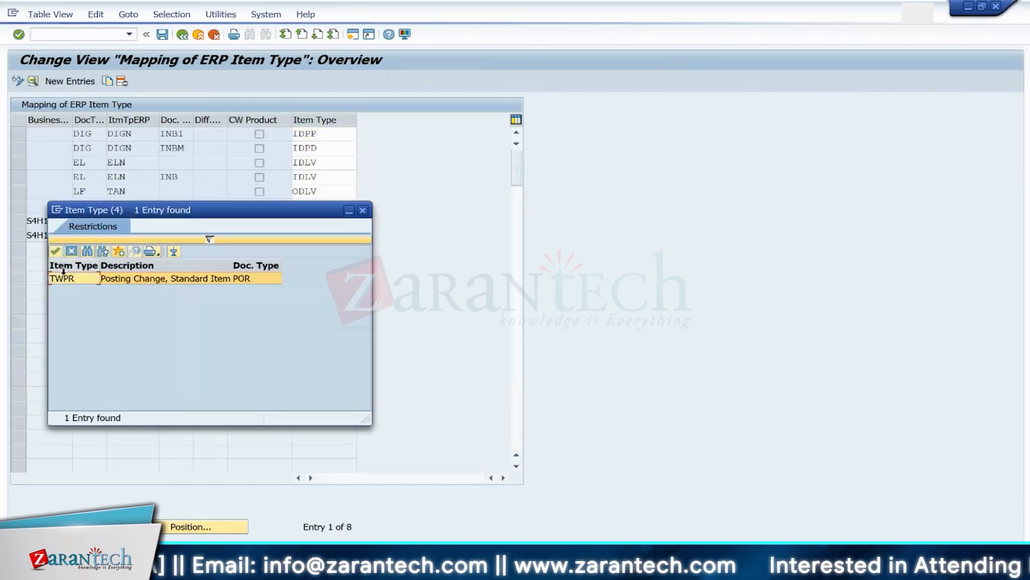
double_click(76, 278)
left_click(177, 238)
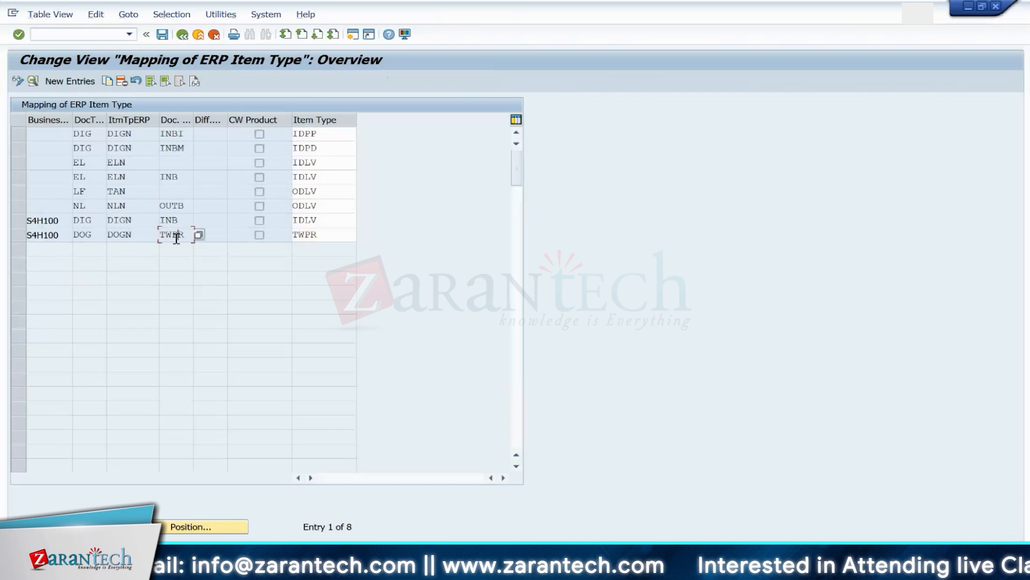
left_click(198, 235)
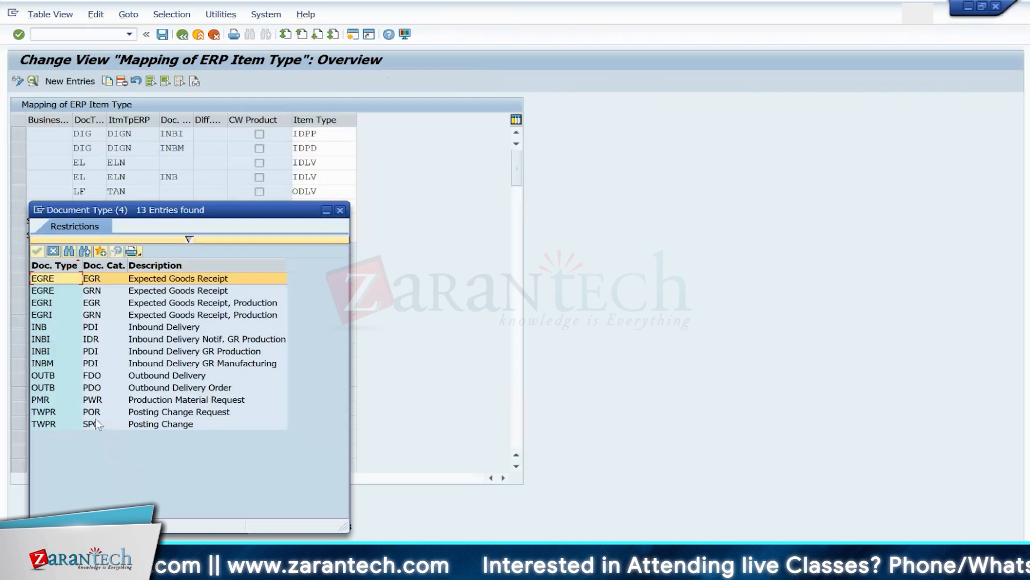
left_click(341, 210)
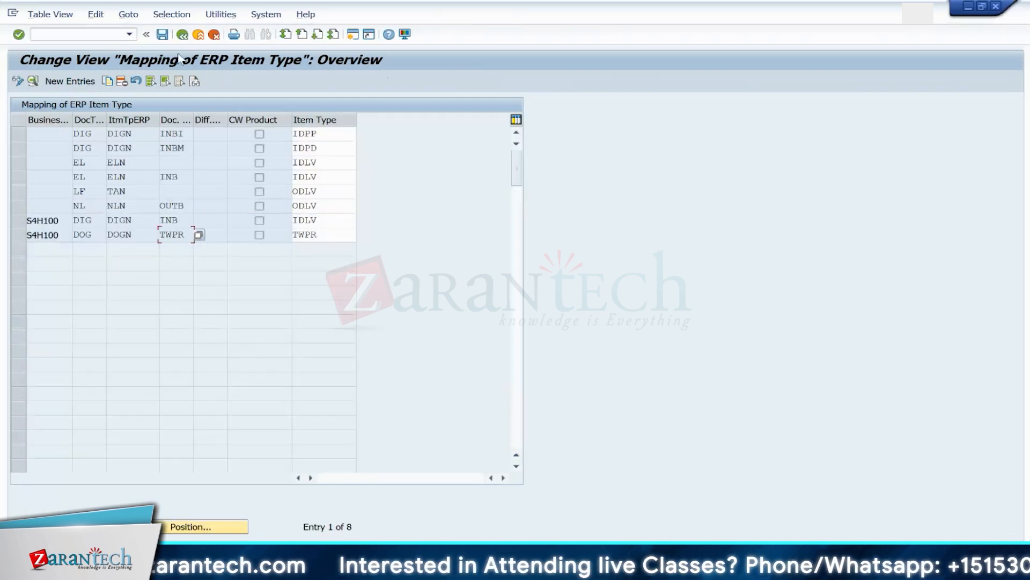
Step: Delete the S4H100 DOG/DOGN entry with item type TWPR from the item type mapping and save
left_click(17, 234)
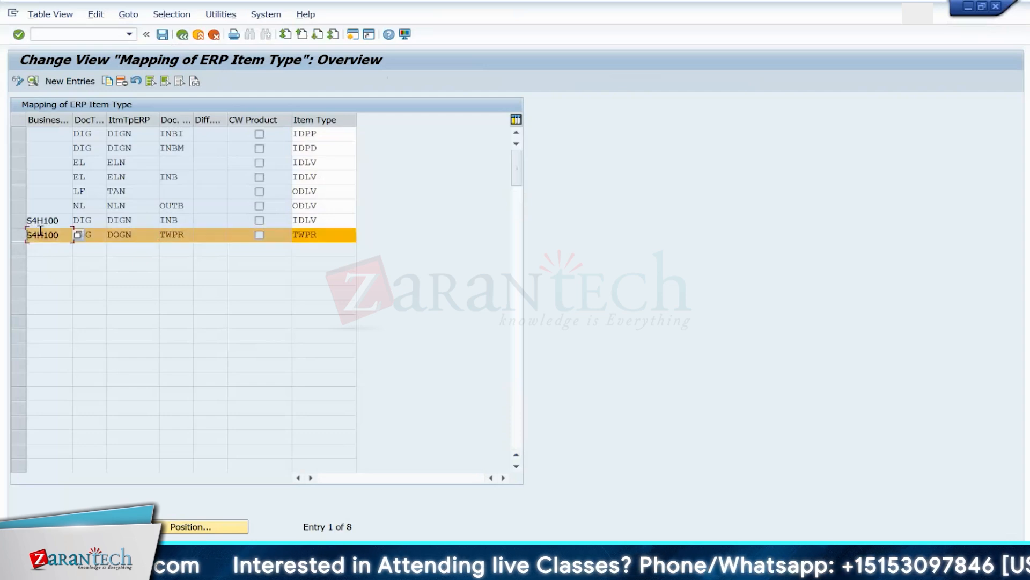
left_click(123, 82)
left_click(163, 37)
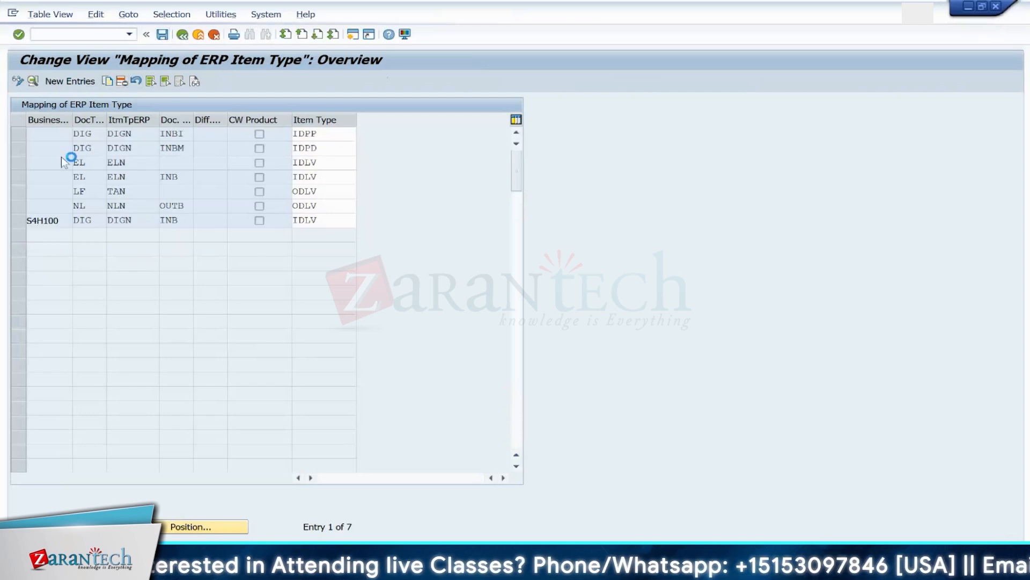
key("Return")
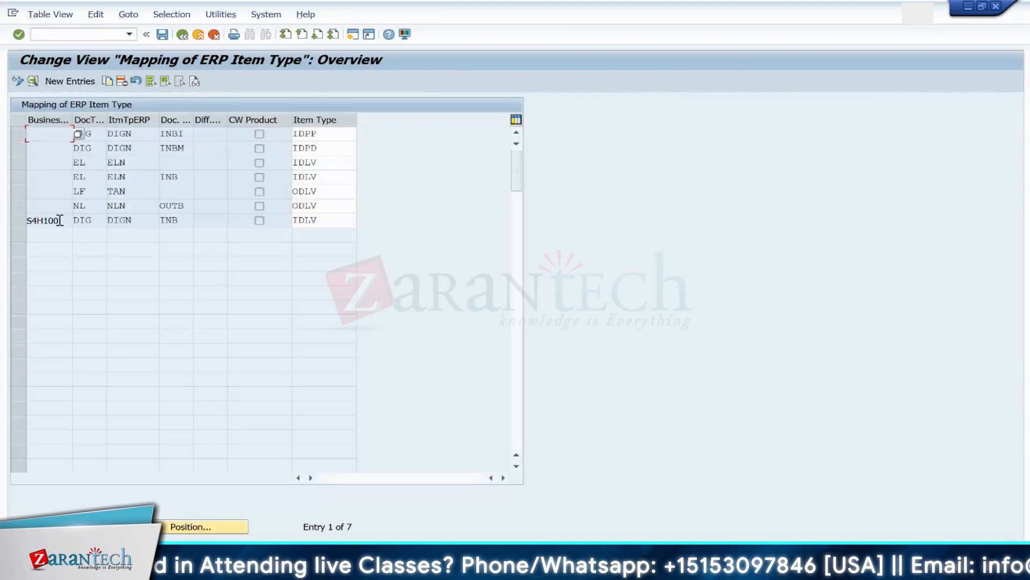
Step: Copy the S4H100 DIG/DIGN mapping as ERP document type DOG, item type DOGN, with EWM document type and item type TWPR
left_click(20, 221)
left_click(107, 81)
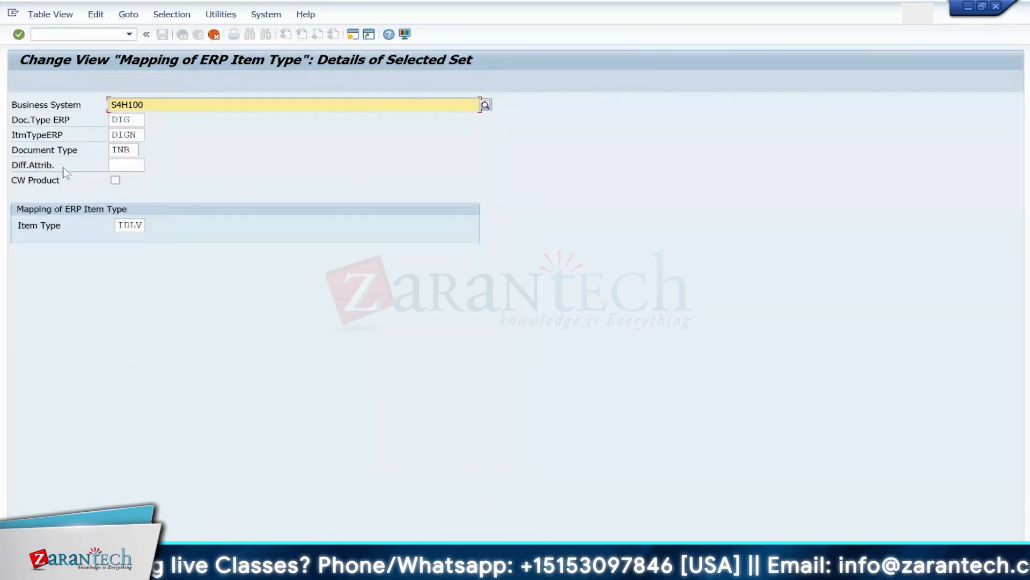
left_click(140, 122)
key("BackSpace")
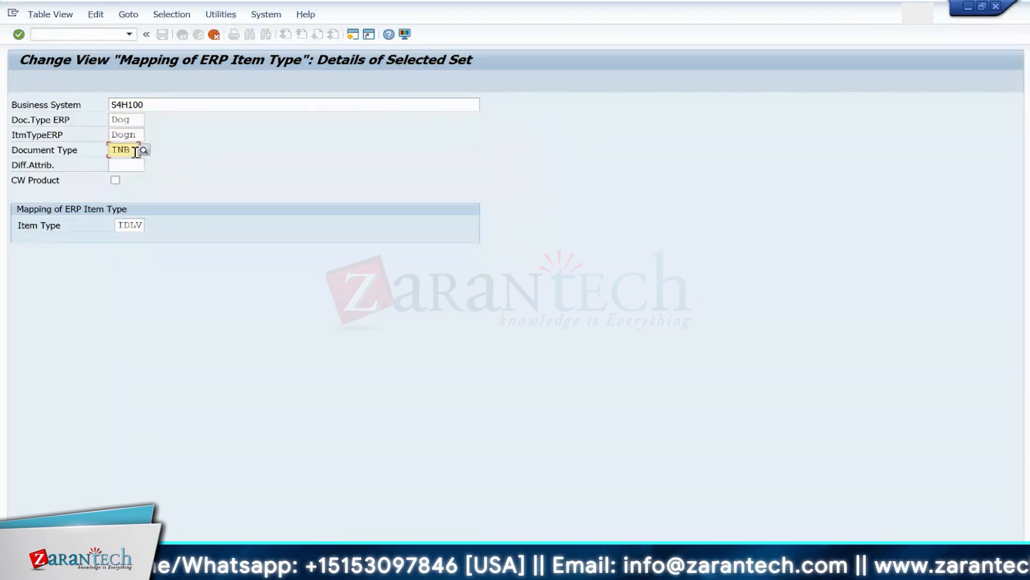
key("BackSpace")
key("BackSpace")
key("BackSpace")
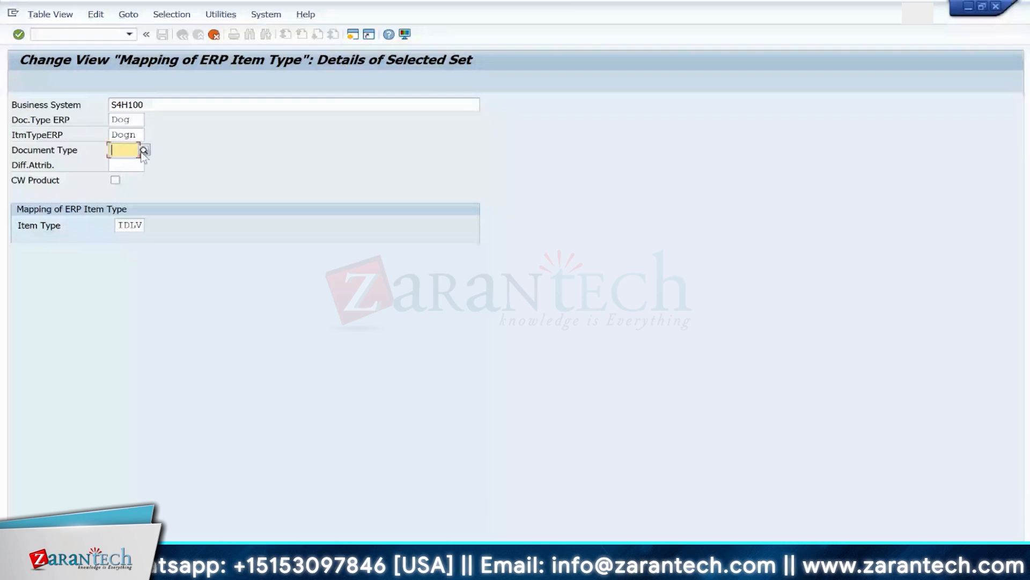
key("Return")
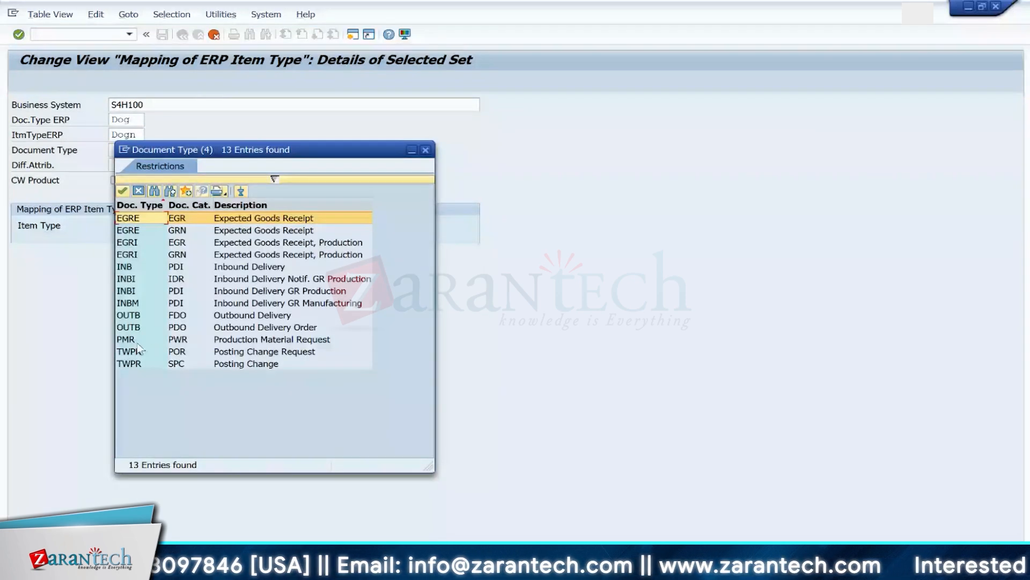
double_click(138, 350)
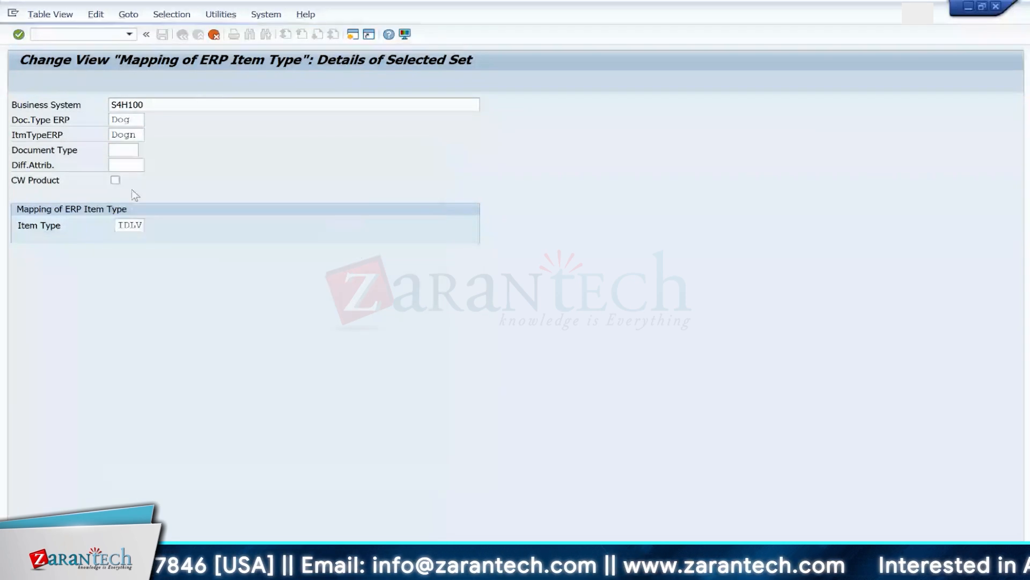
left_click(147, 226)
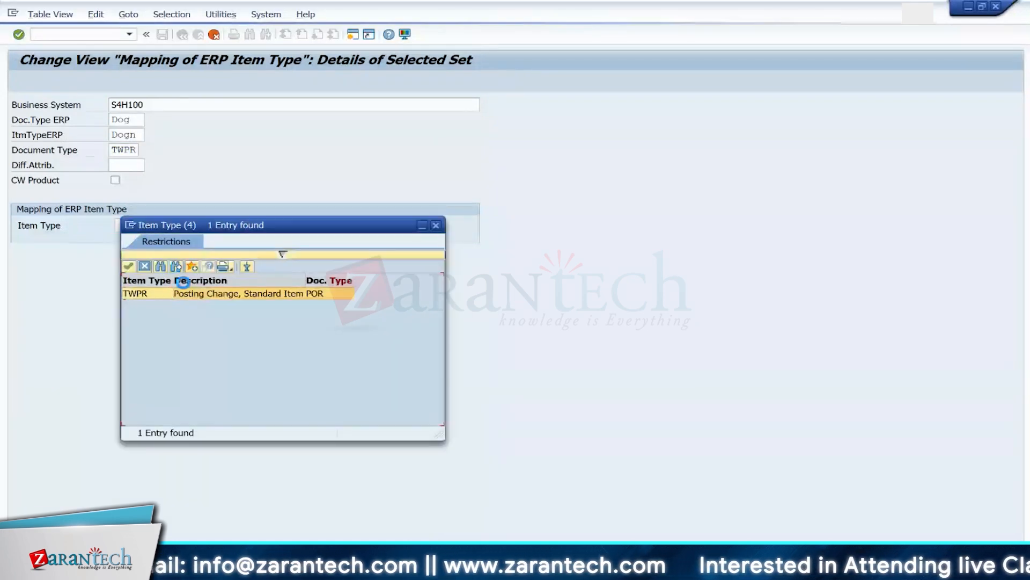
double_click(144, 294)
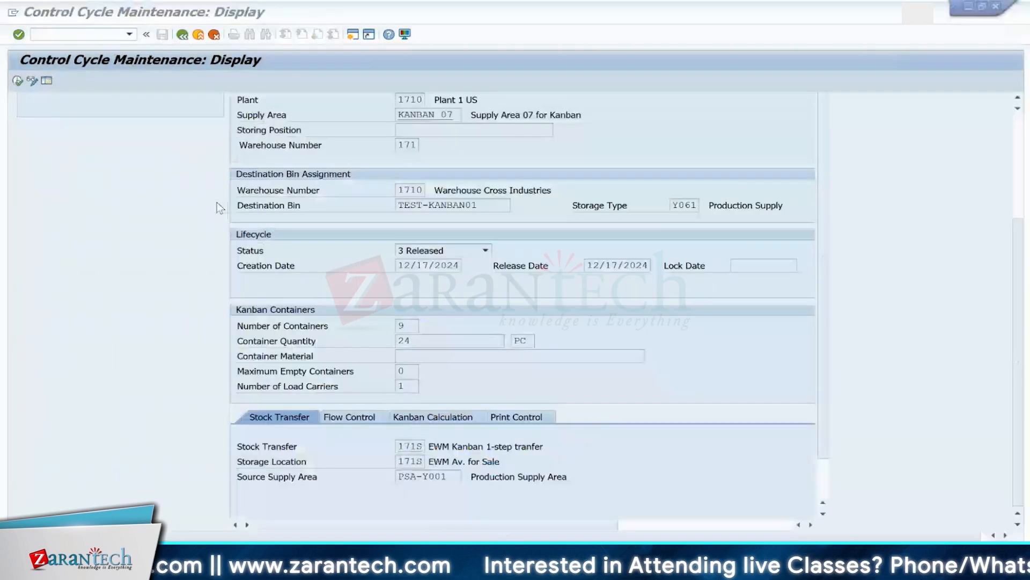
Step: Return to the inbound queue monitor, reset the status of the /SCWM/OUTB_DLV_SAVEREPLICA LUW and refresh it
key("alt+Tab")
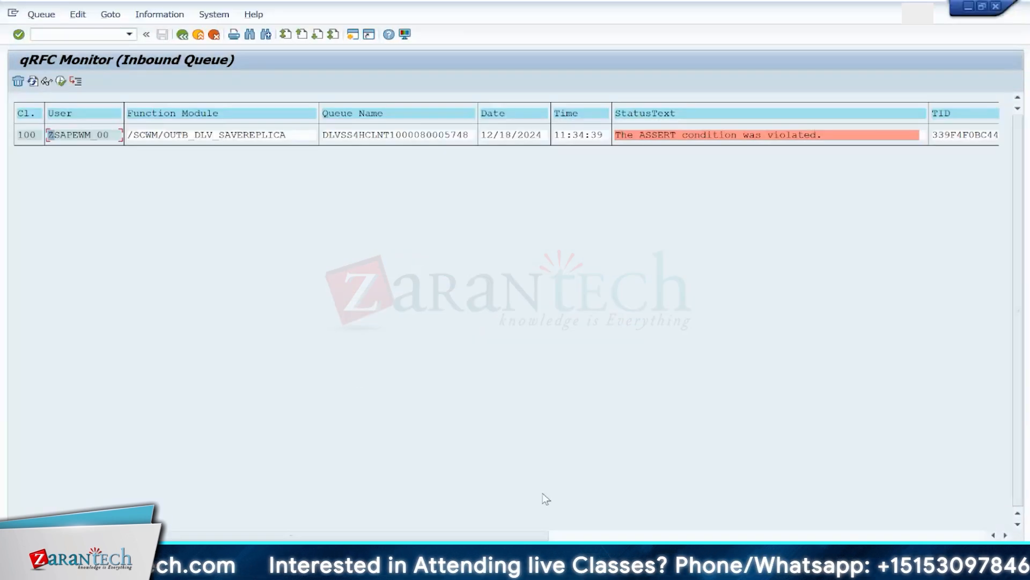
key("alt+Tab")
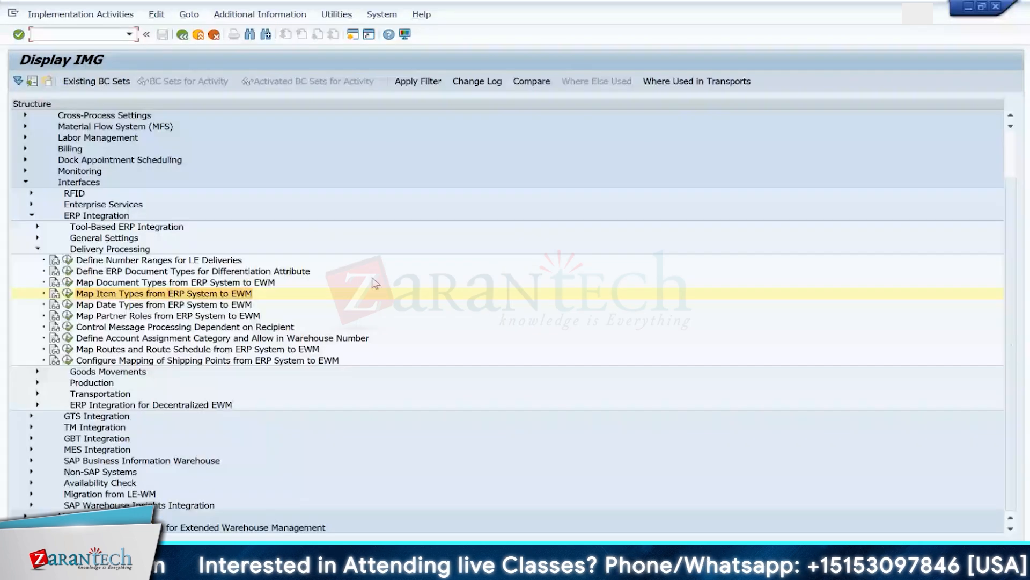
key("alt+Tab")
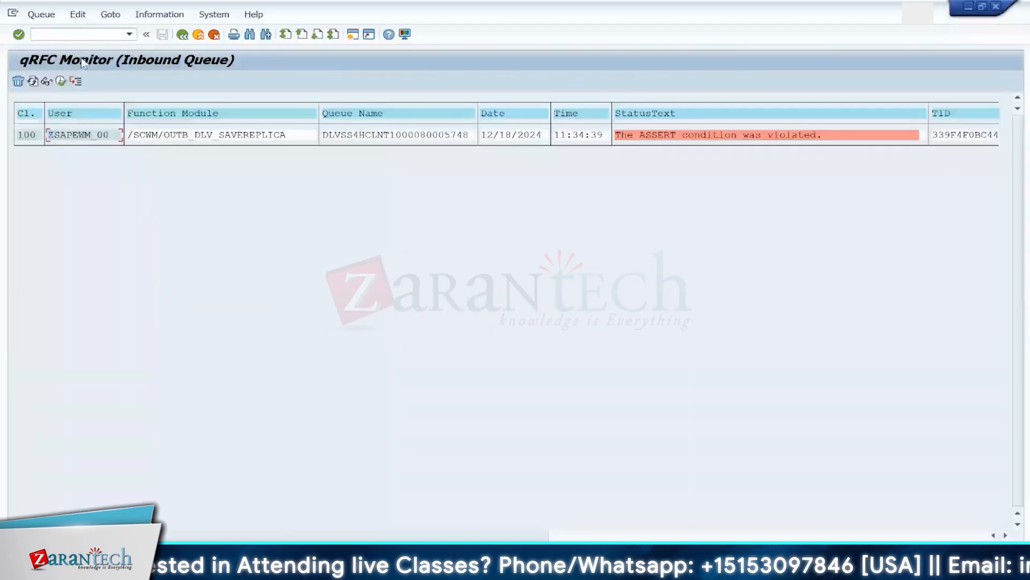
left_click(78, 14)
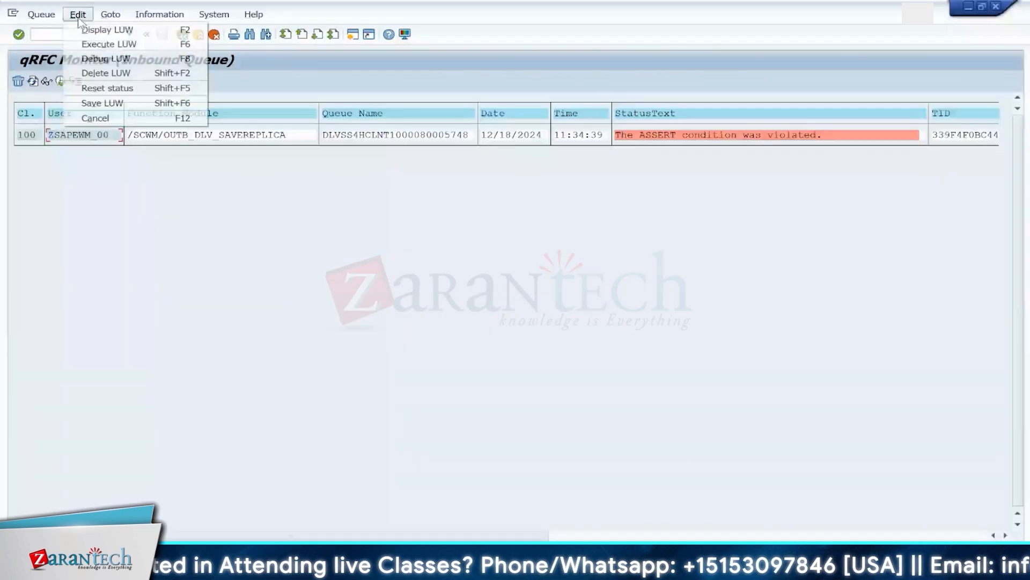
left_click(104, 89)
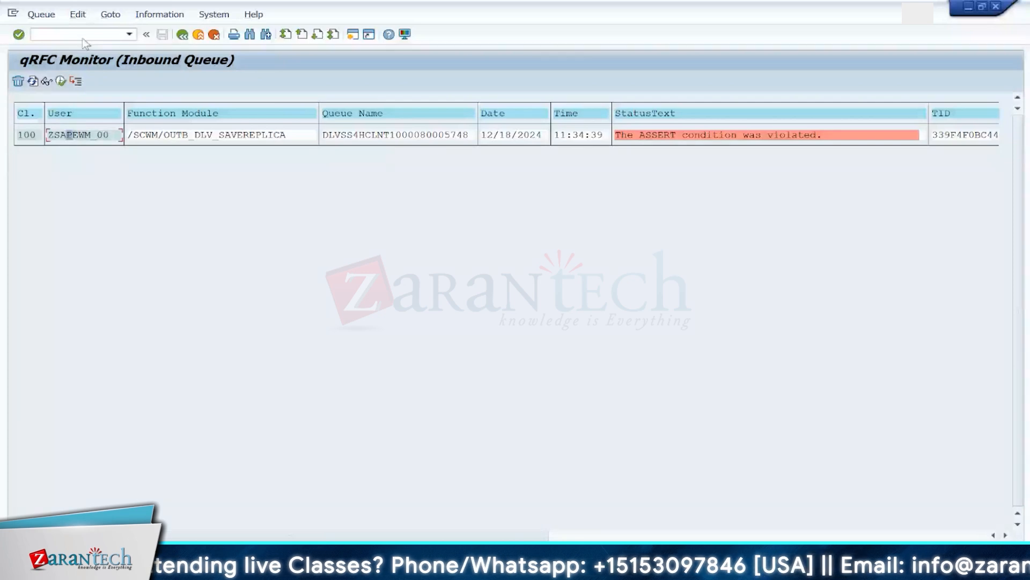
left_click(78, 14)
left_click(103, 87)
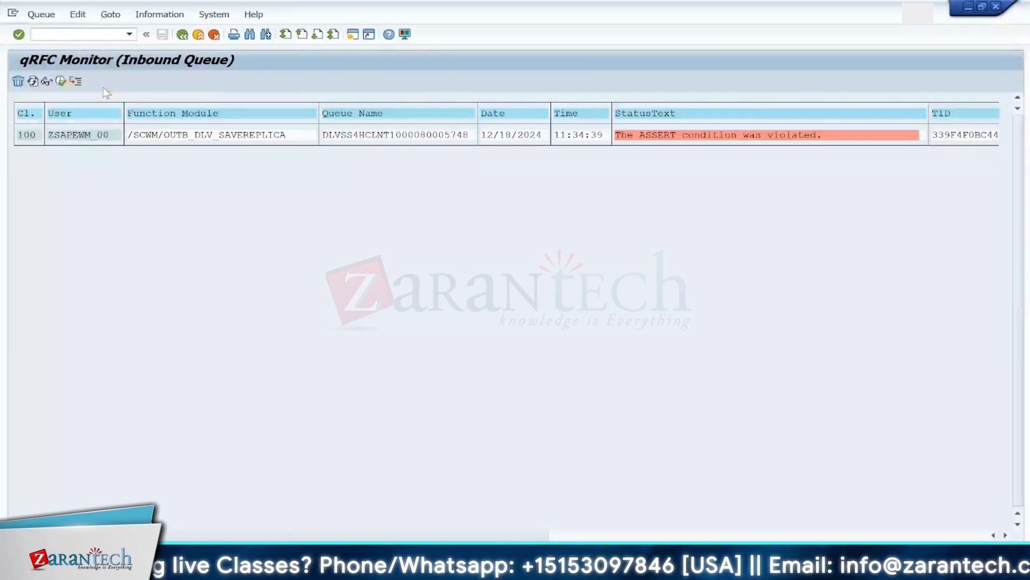
left_click(69, 136)
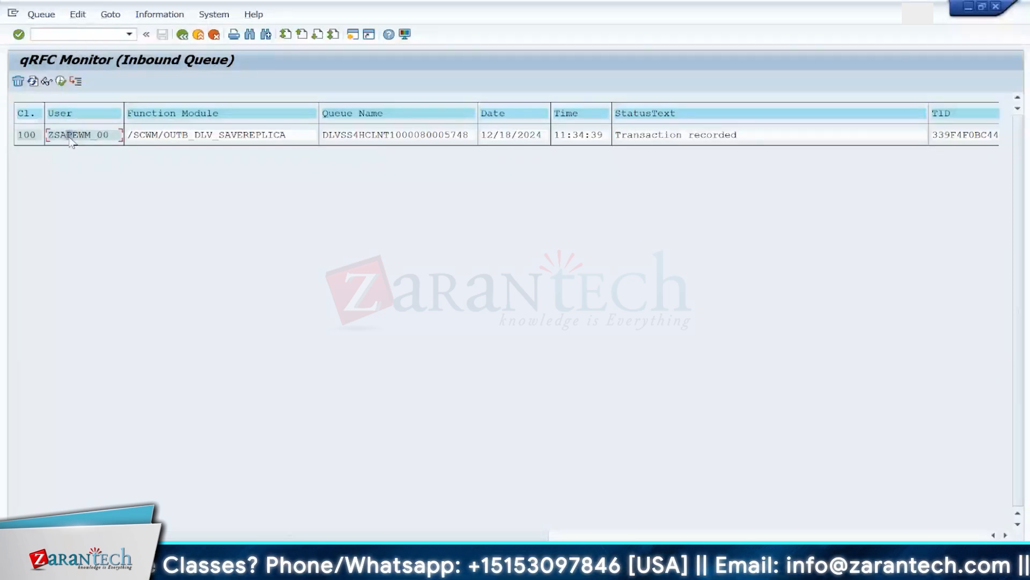
left_click(32, 81)
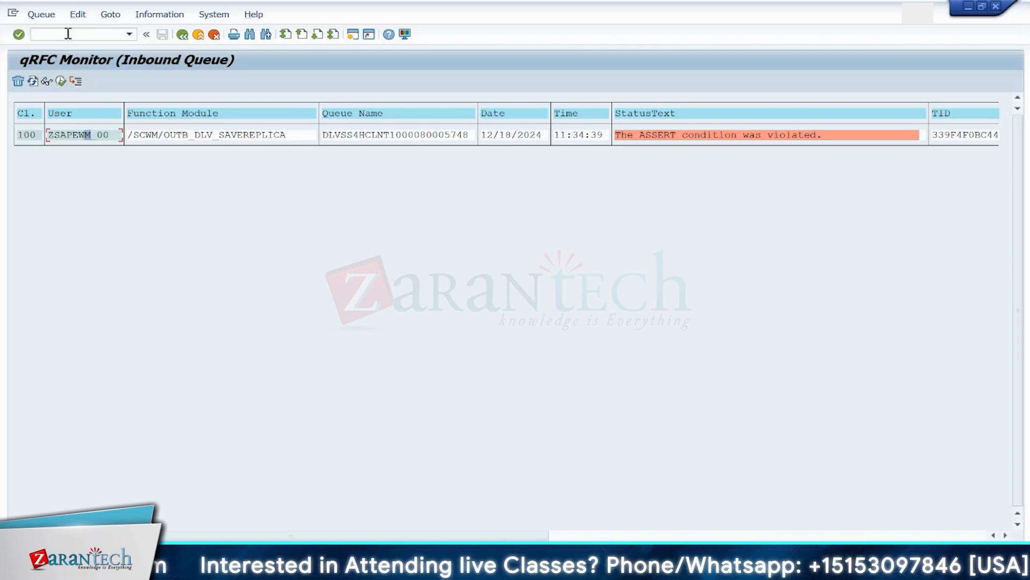
Step: Open the failed queue's outbound delivery in VL03N and check the movement type in its goods movement data
left_click_drag(470, 136, 417, 134)
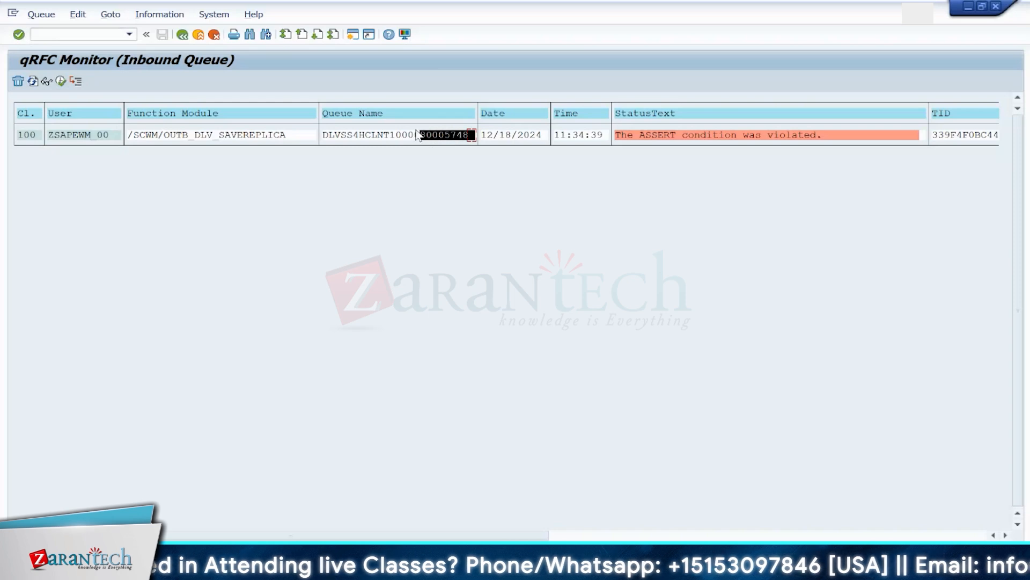
key("ctrl+c")
left_click(76, 34)
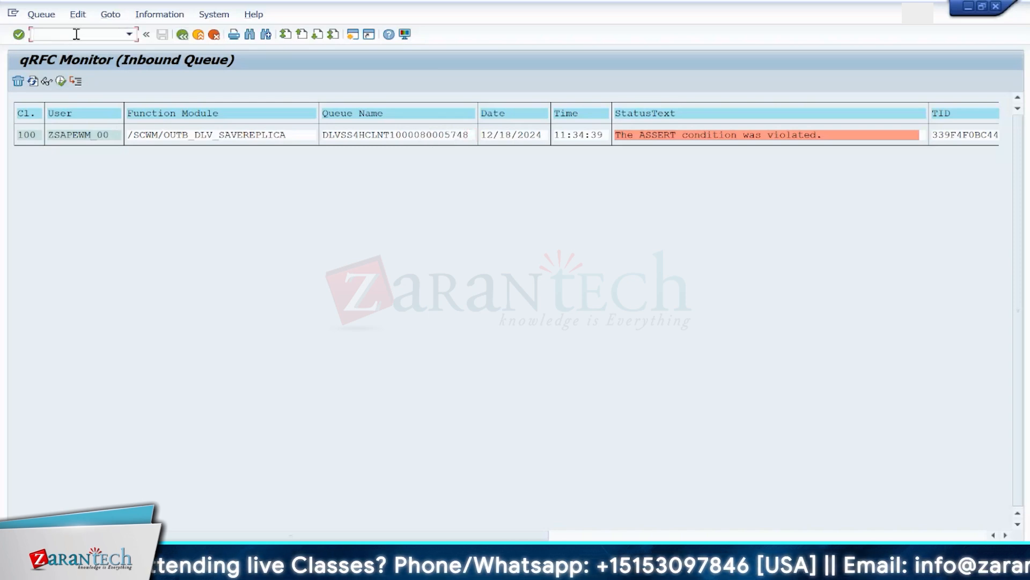
type("/NVL03N")
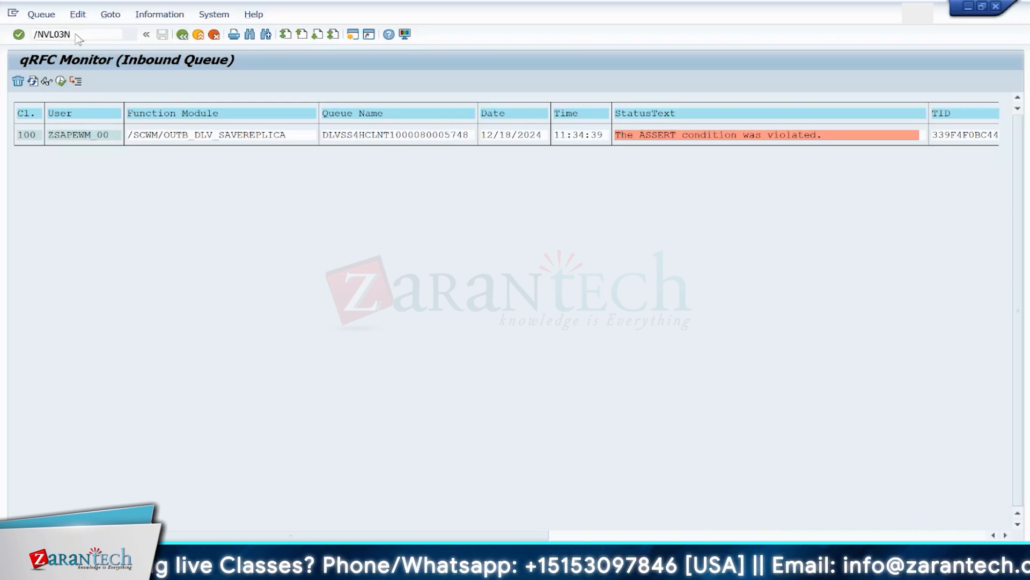
key("Return")
key("Return")
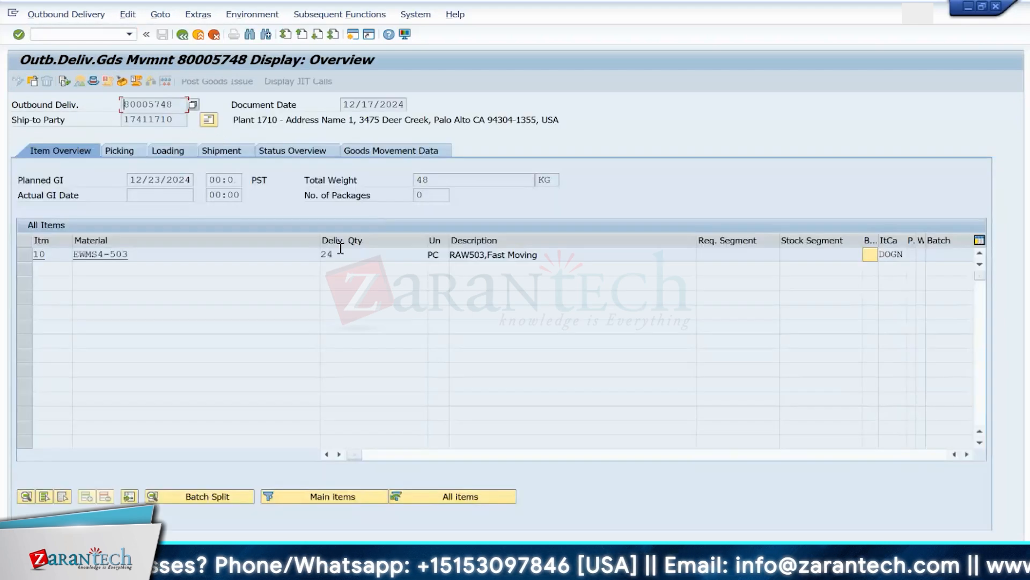
left_click(359, 151)
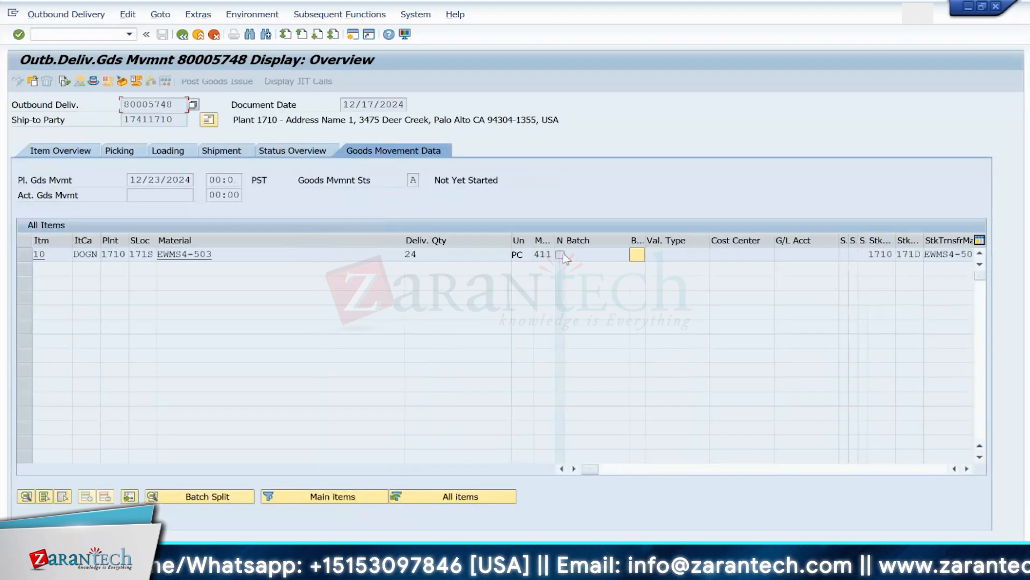
left_click(543, 254)
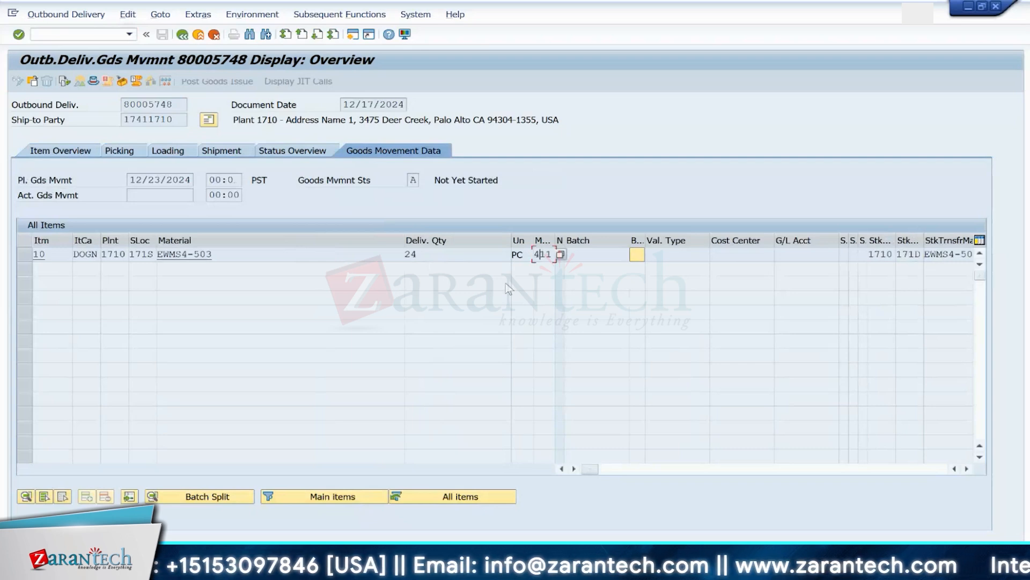
Step: List today's ABAP runtime errors in ST22 and open the most recent ASSERTION_FAILED dump
left_click(92, 39)
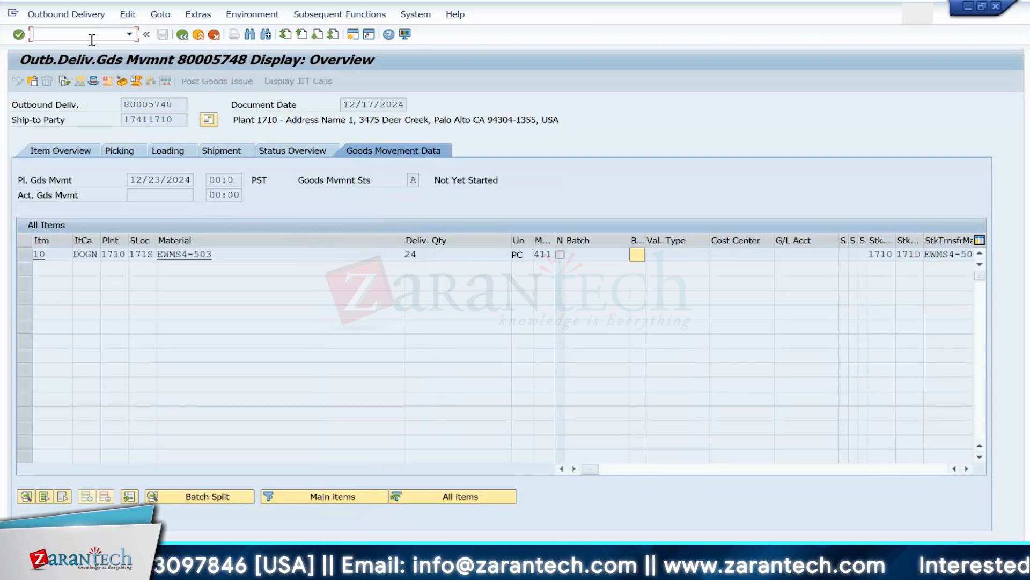
type("/nvl02n")
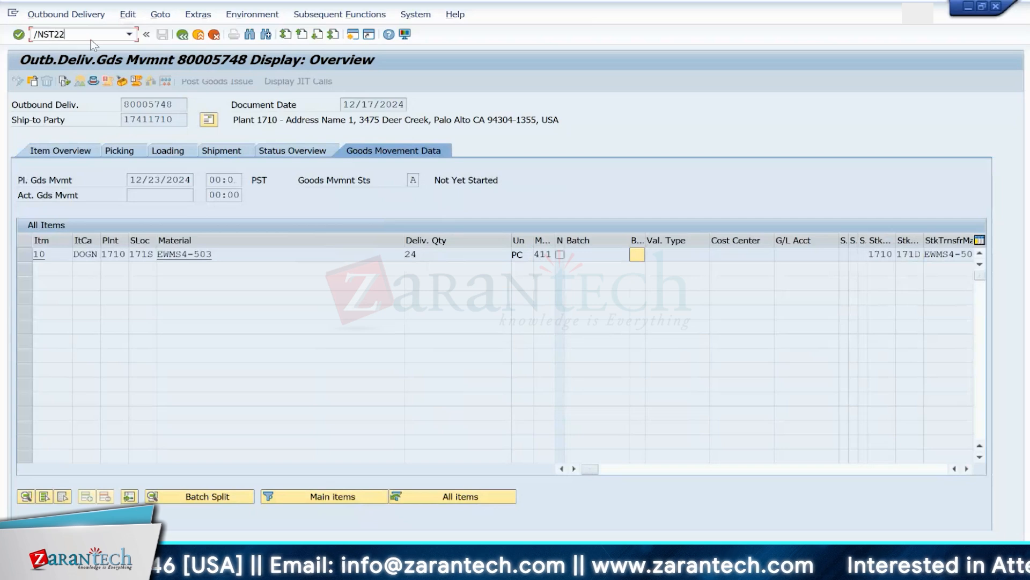
key("Return")
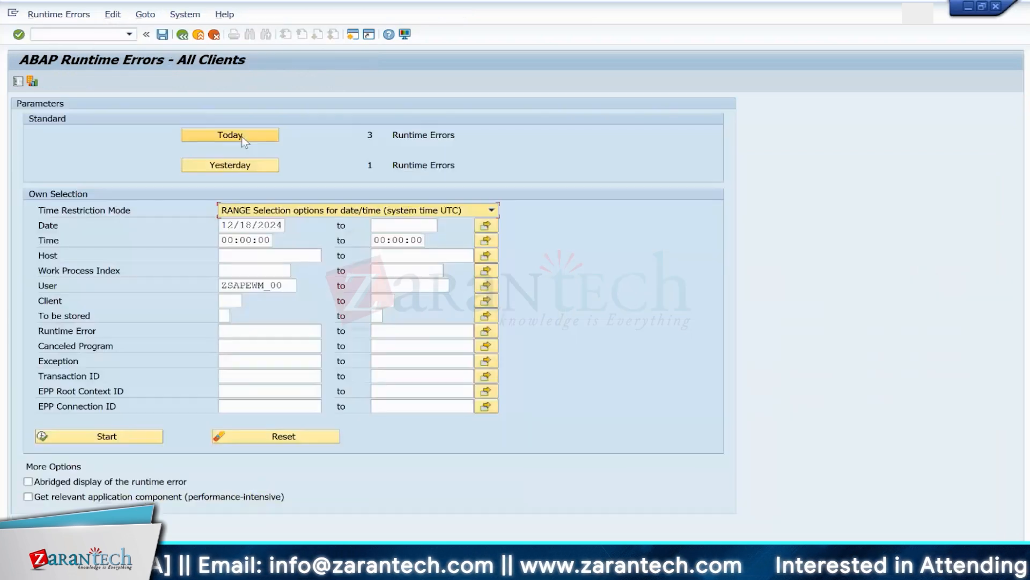
left_click(234, 138)
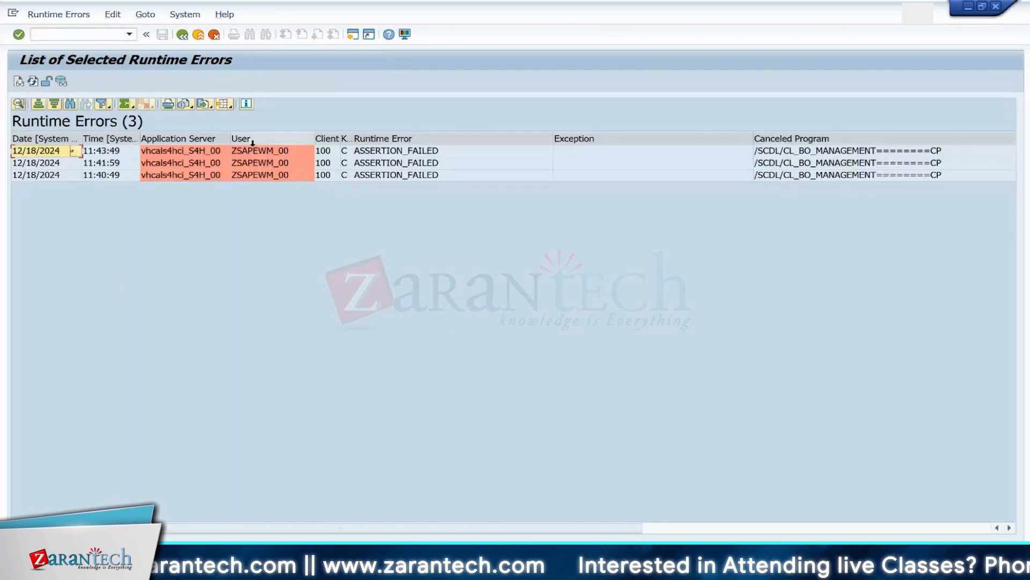
left_click(274, 152)
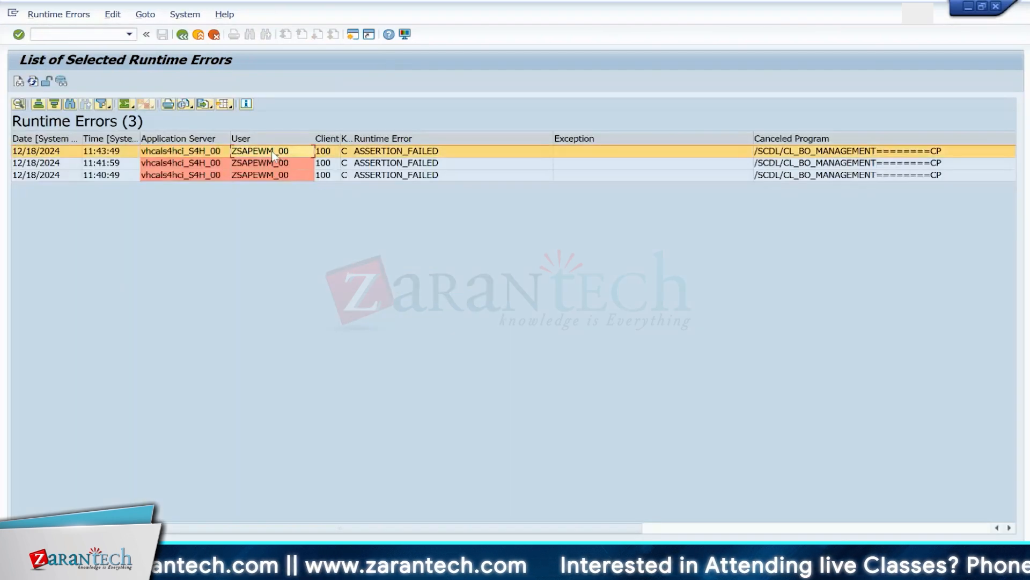
double_click(272, 150)
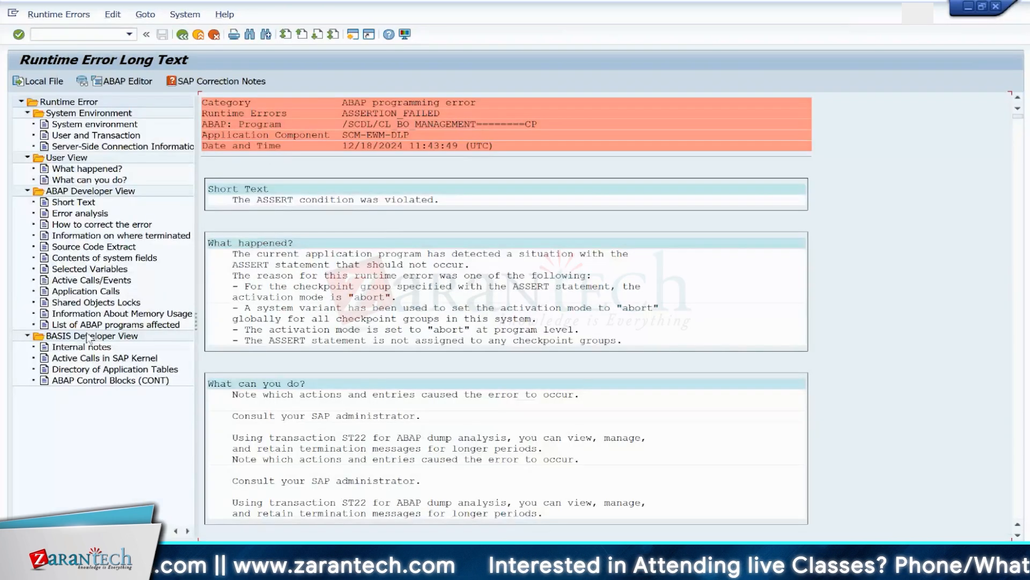
Step: Examine where the dump terminated and read the source code extract down to the ASSERT FIELDS statement
left_click(94, 235)
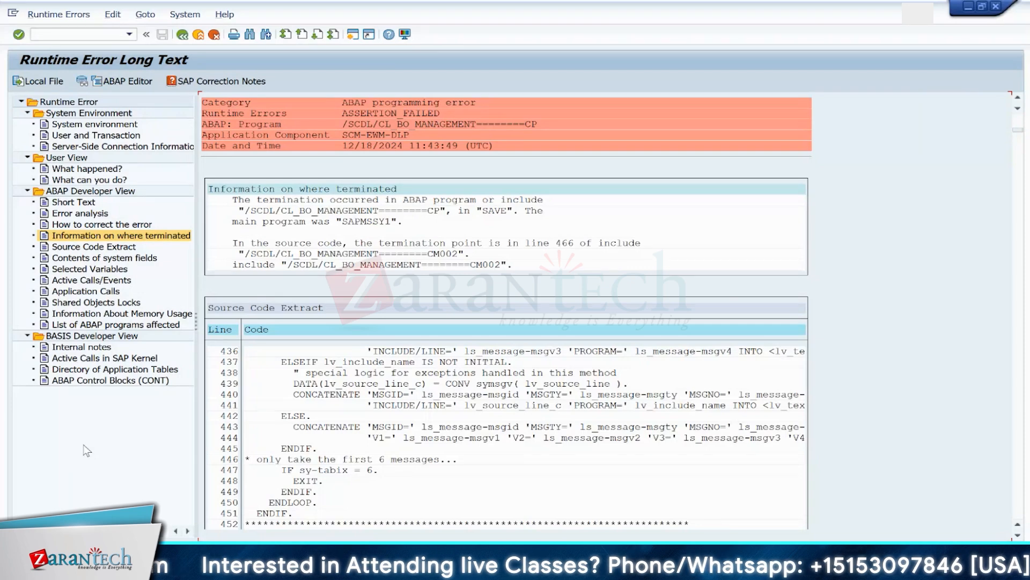
scroll(1014, 531, "down", 6)
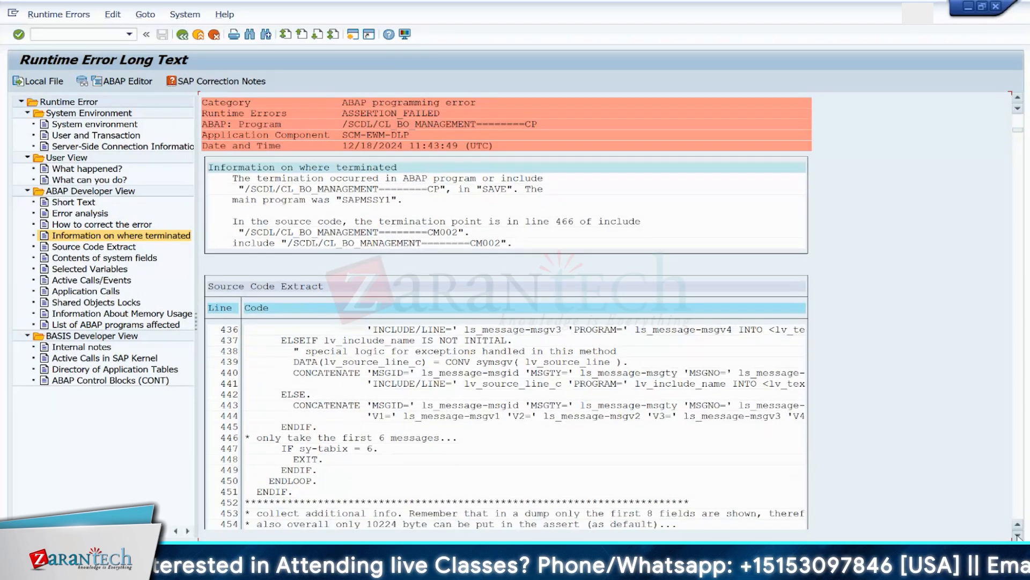
scroll(1018, 535, "down", 7)
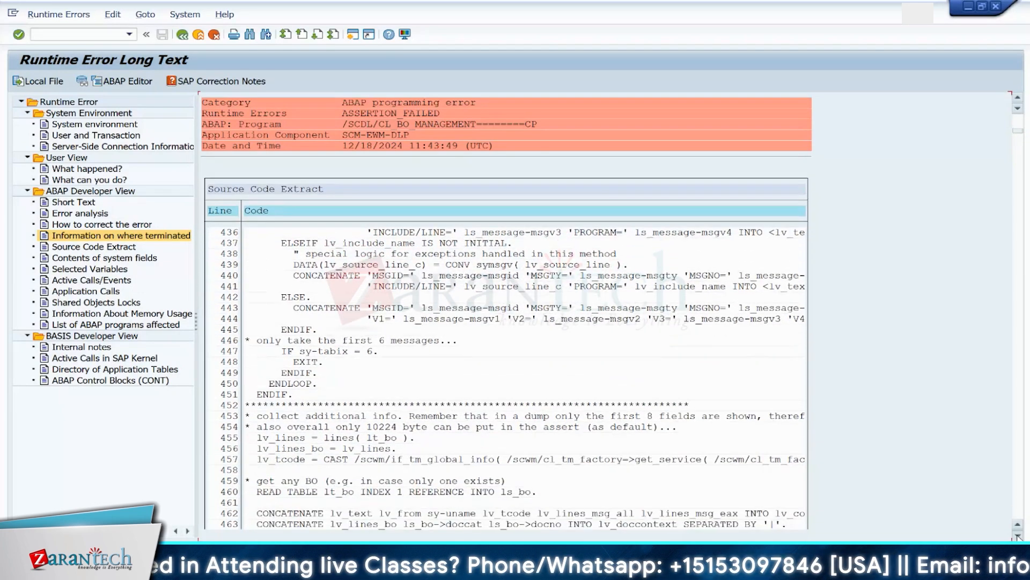
scroll(1018, 535, "down", 2)
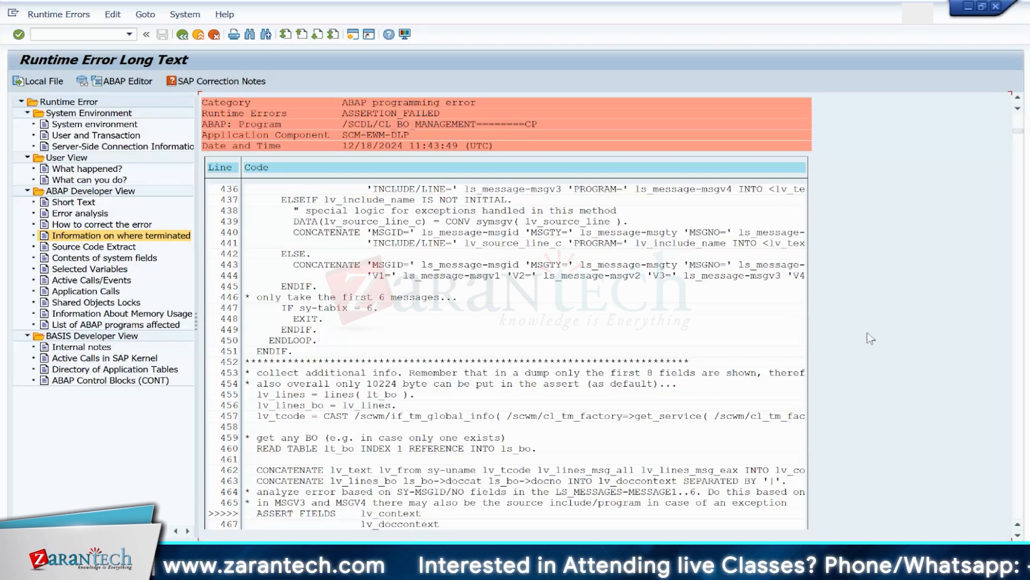
Step: Open Maintain Posting Change with transaction /SCWM/IM_PC and set the search criterion to REFDOCNO_ERP_I
left_click(90, 33)
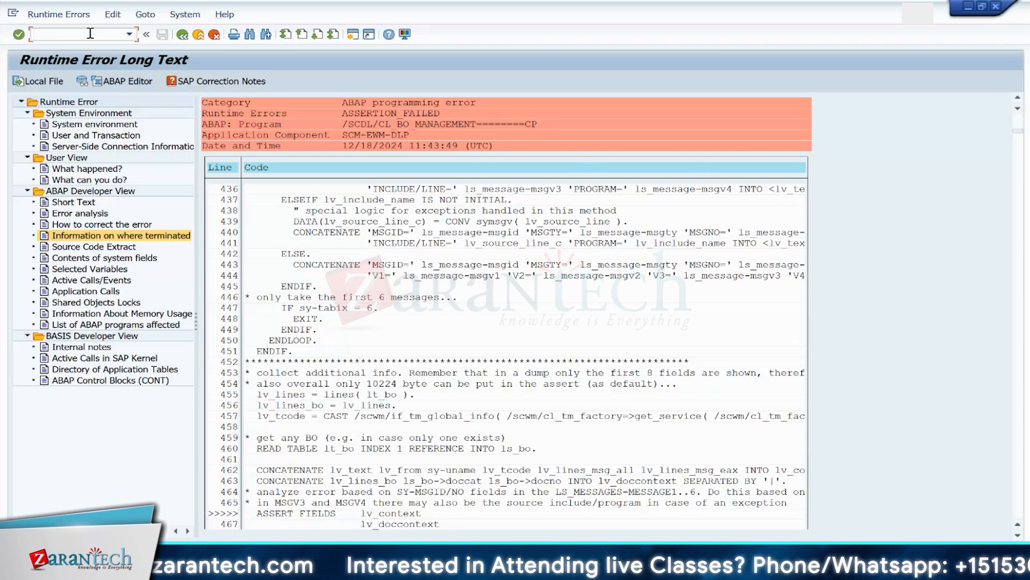
type("/N")
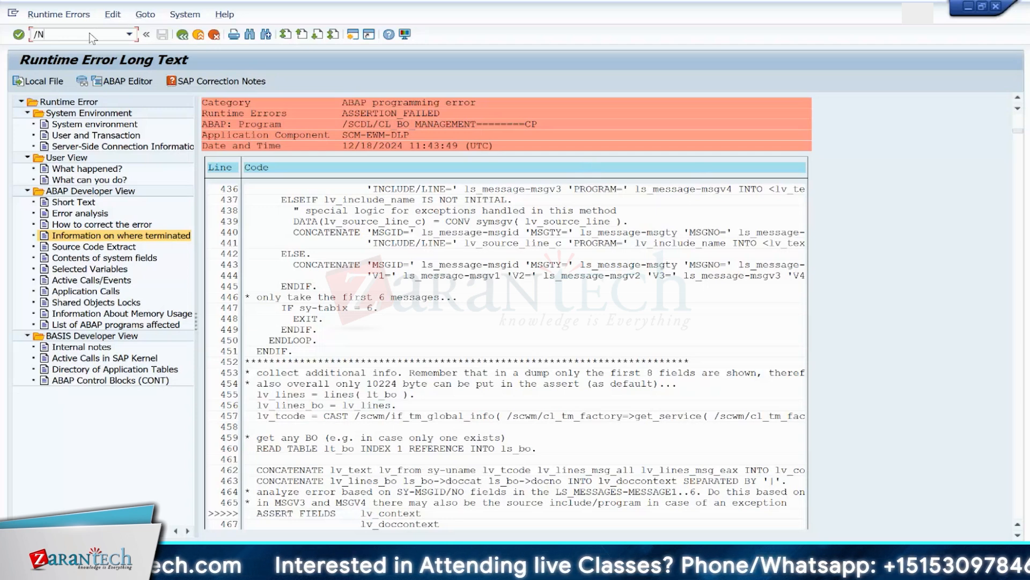
type("/SCWM/IM_PC")
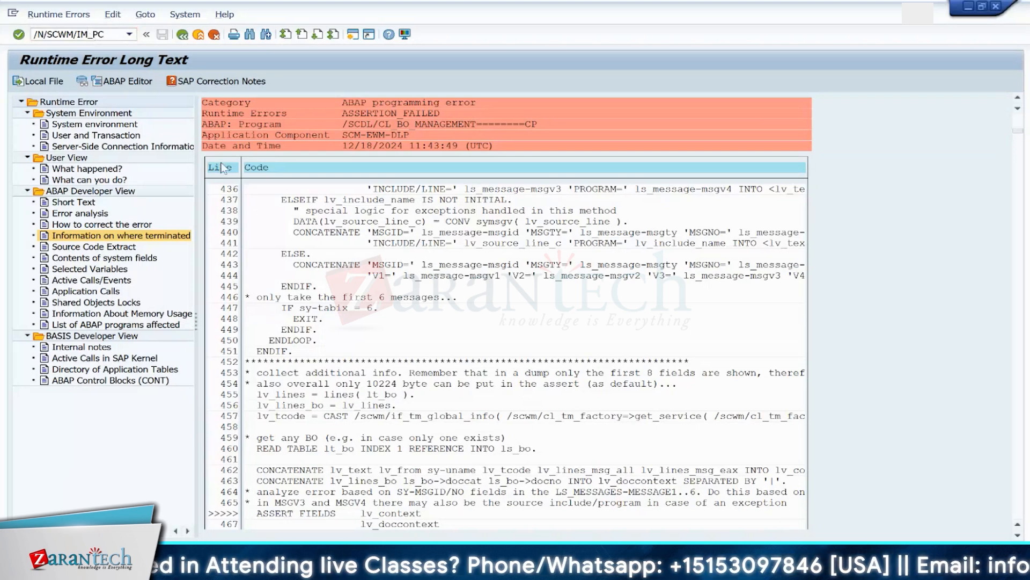
key("Return")
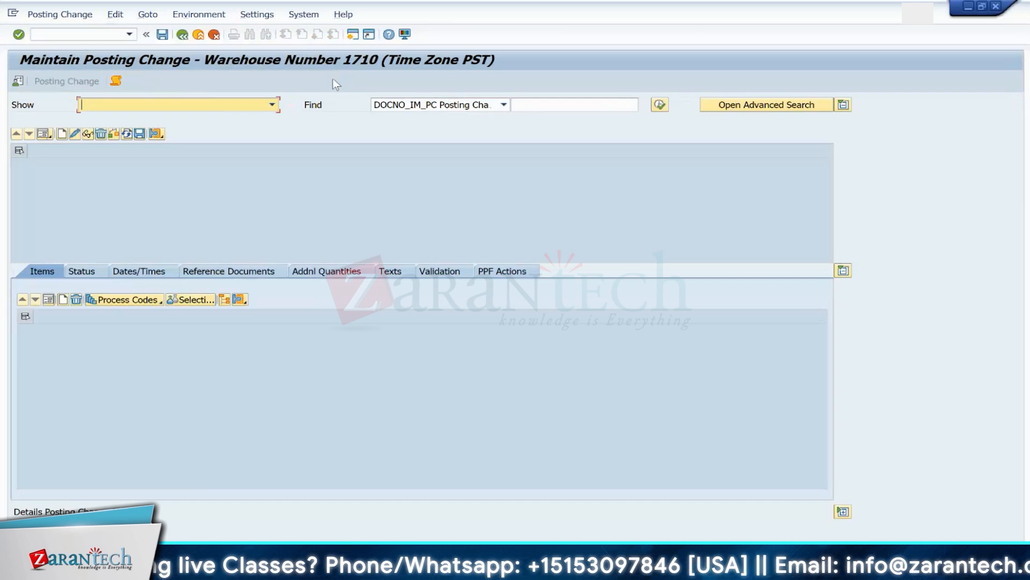
left_click(439, 105)
left_click(467, 130)
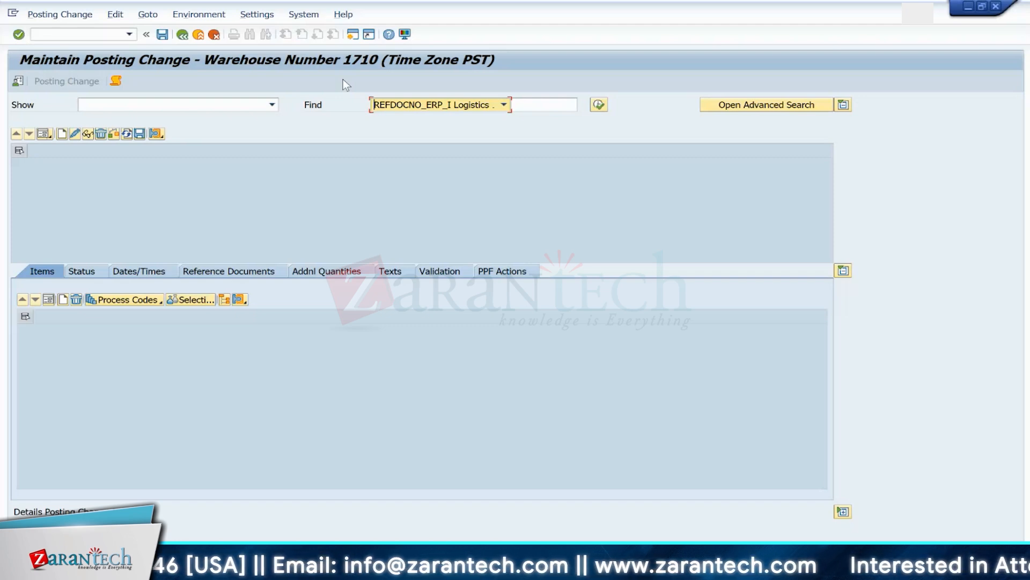
left_click(56, 15)
mouse_move(130, 46)
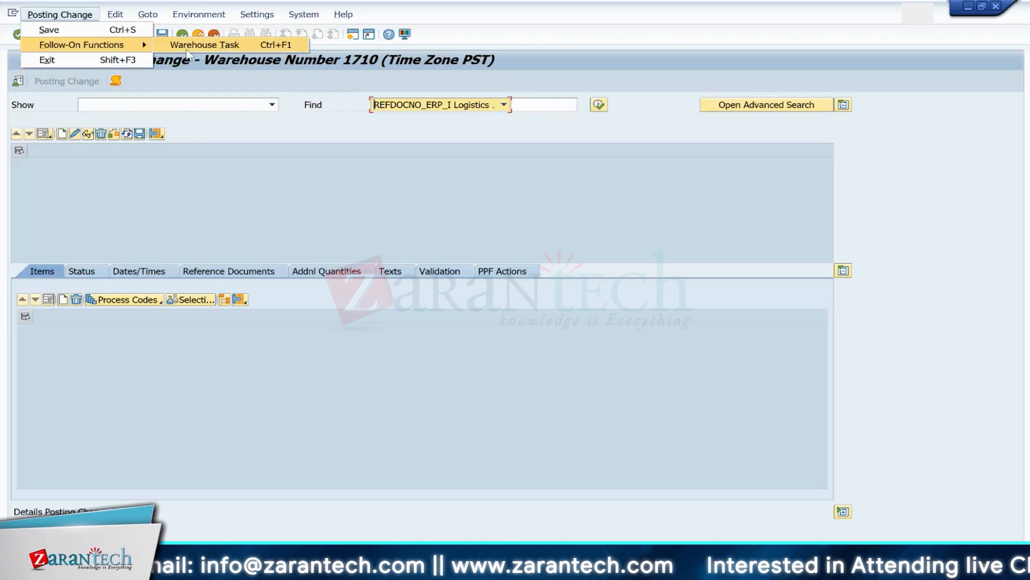
left_click(223, 192)
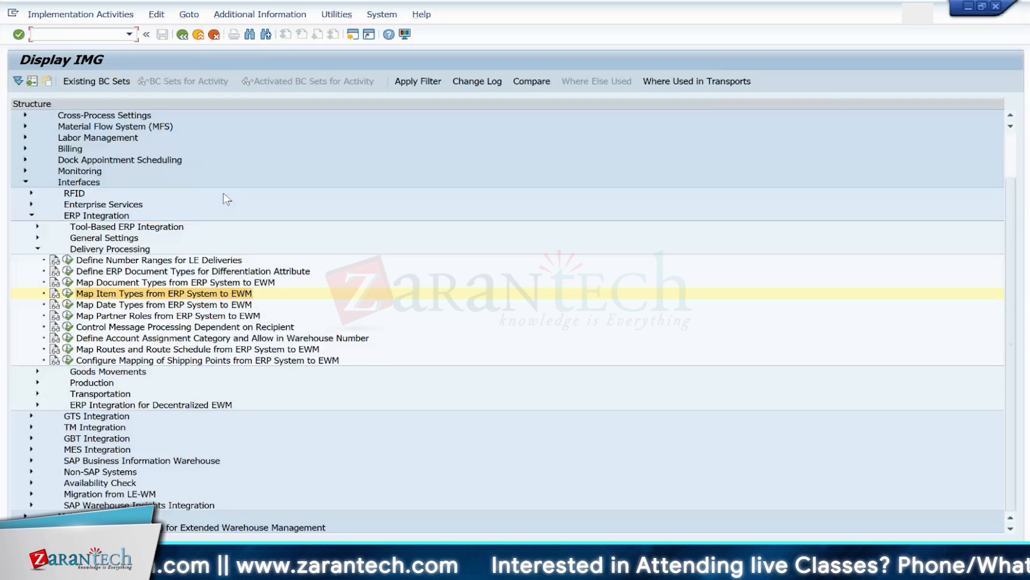
key("F10")
left_click(62, 36)
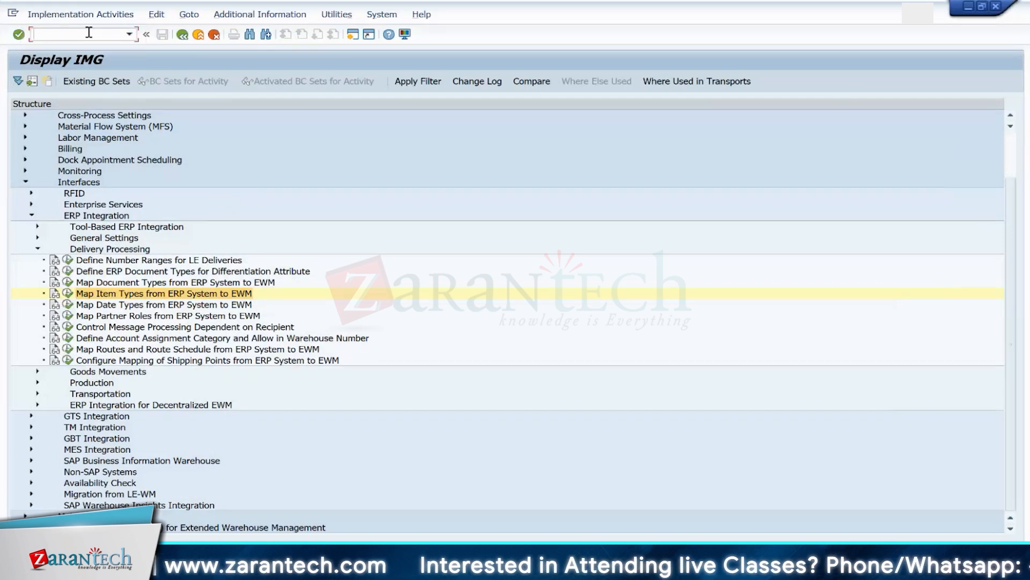
type("/N")
Step: In the PSA assignment session, reopen today's latest ASSERTION_FAILED dump through ST22 and examine its source code around the termination point
mouse_move(308, 569)
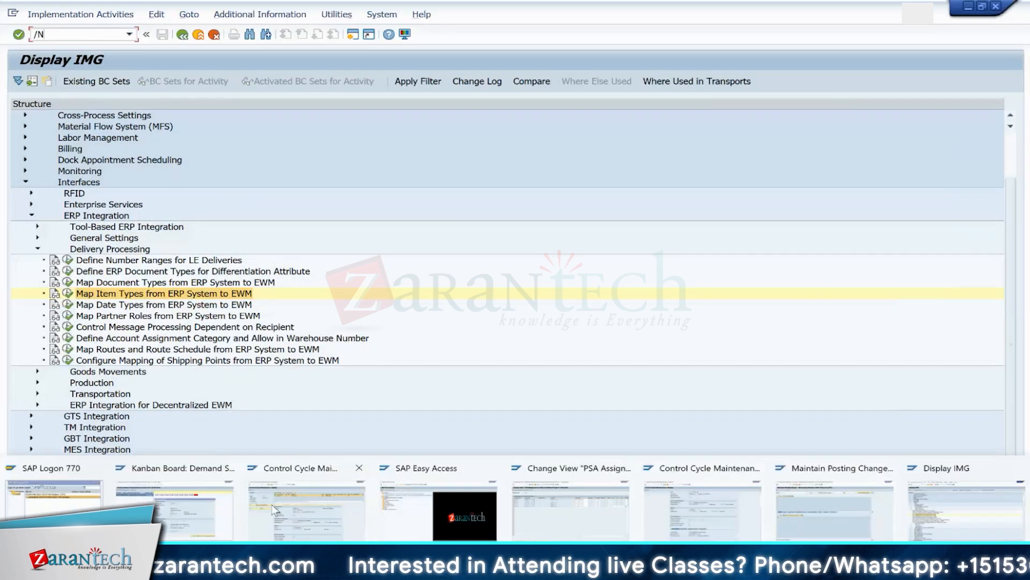
left_click(570, 510)
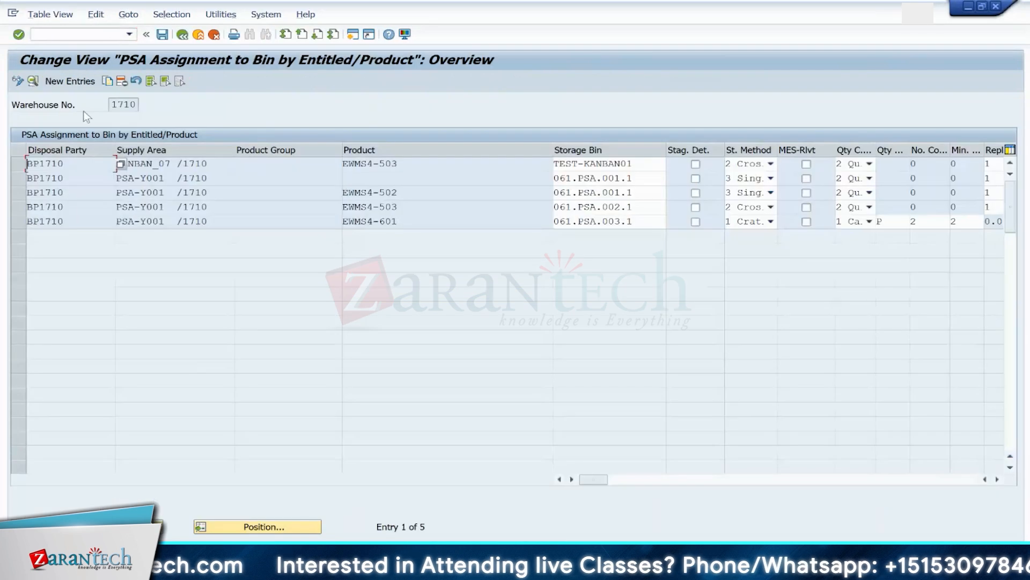
type("/nst22")
key("Return")
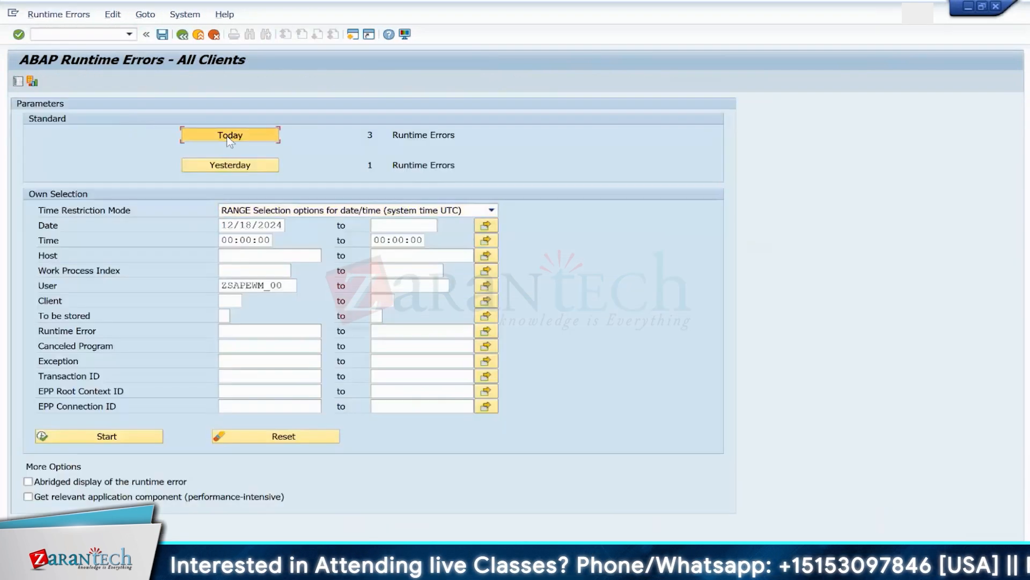
left_click(229, 138)
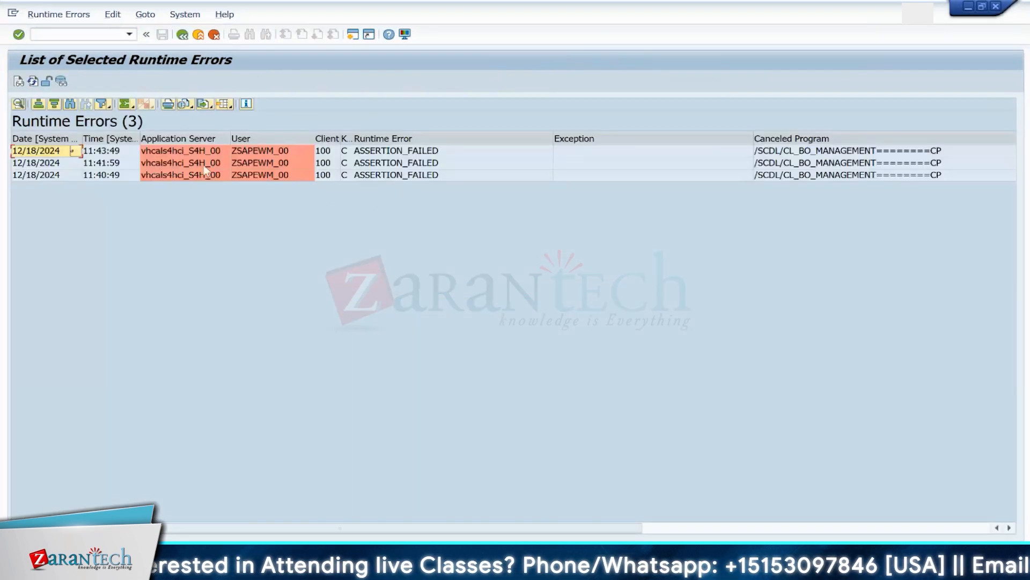
double_click(272, 152)
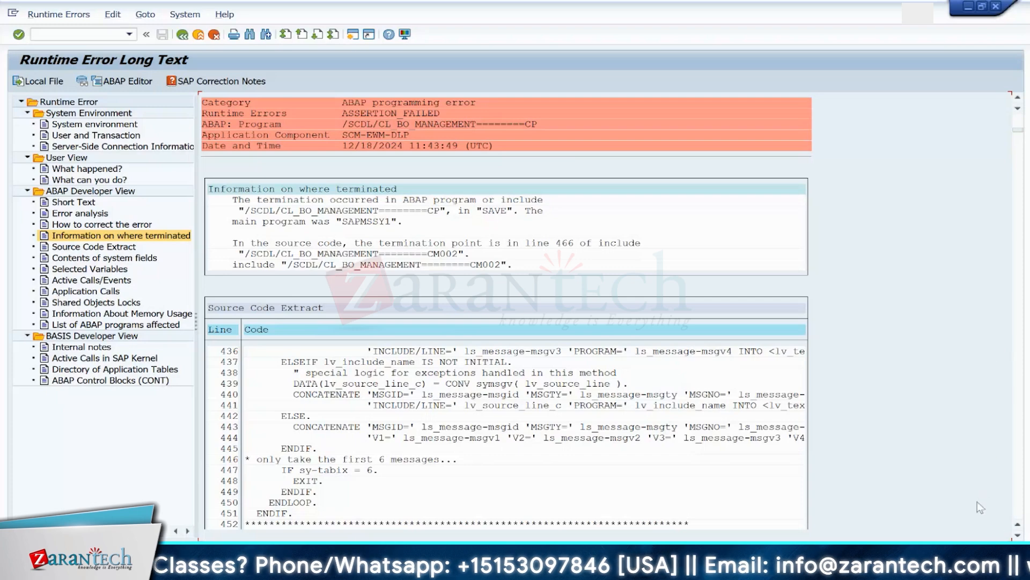
scroll(1018, 535, "down", 4)
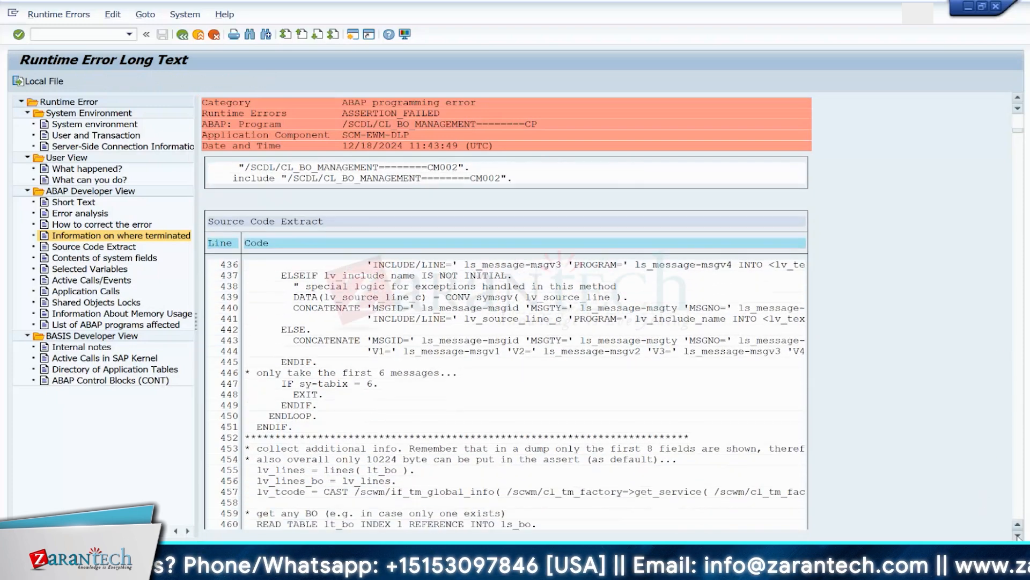
scroll(1018, 535, "down", 3)
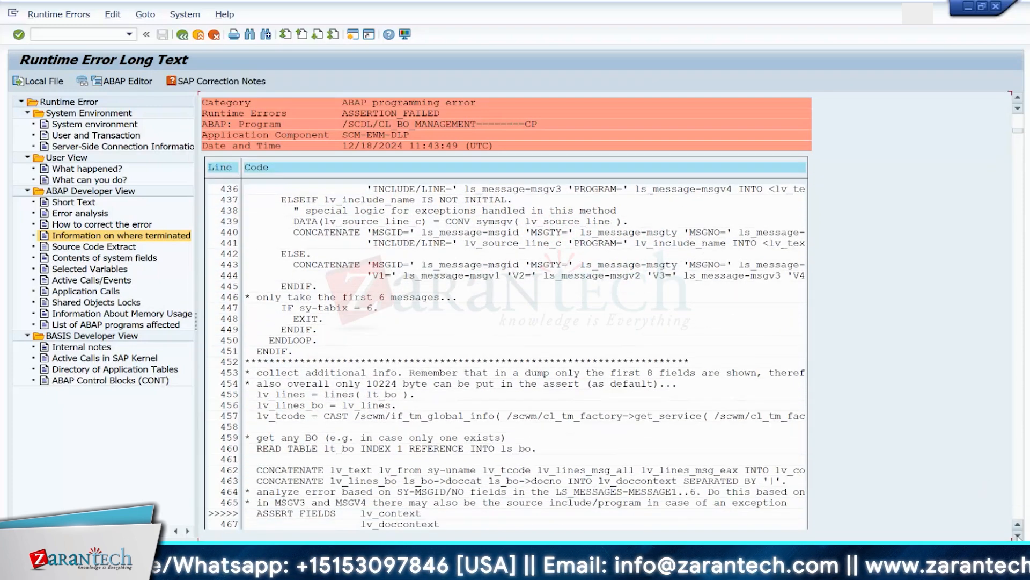
Step: Open the outbound delivery in VL03N in a new session and display the details of item 10, EWMS4-503
left_click(89, 35)
type("/OVL03N")
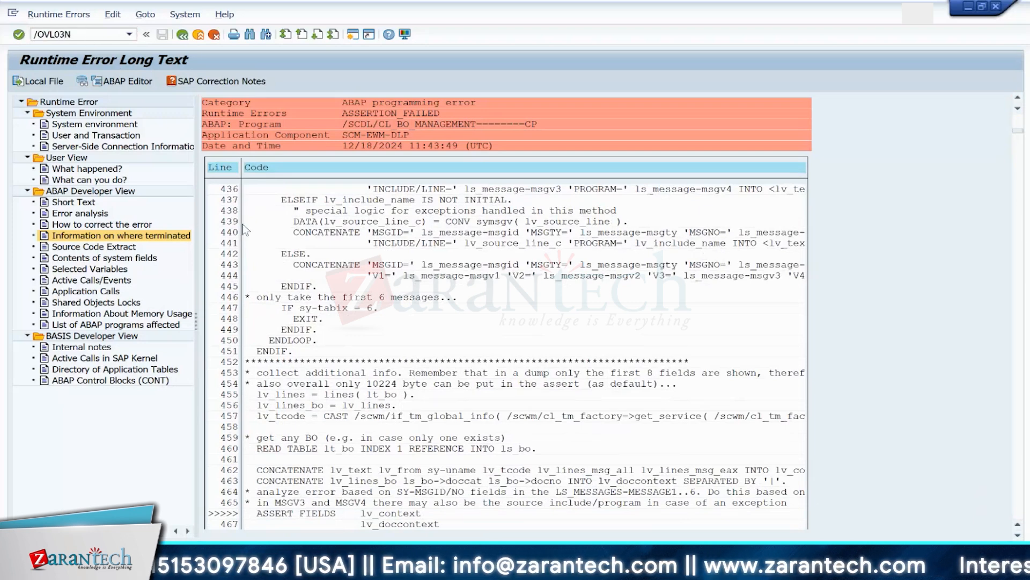
key("Return")
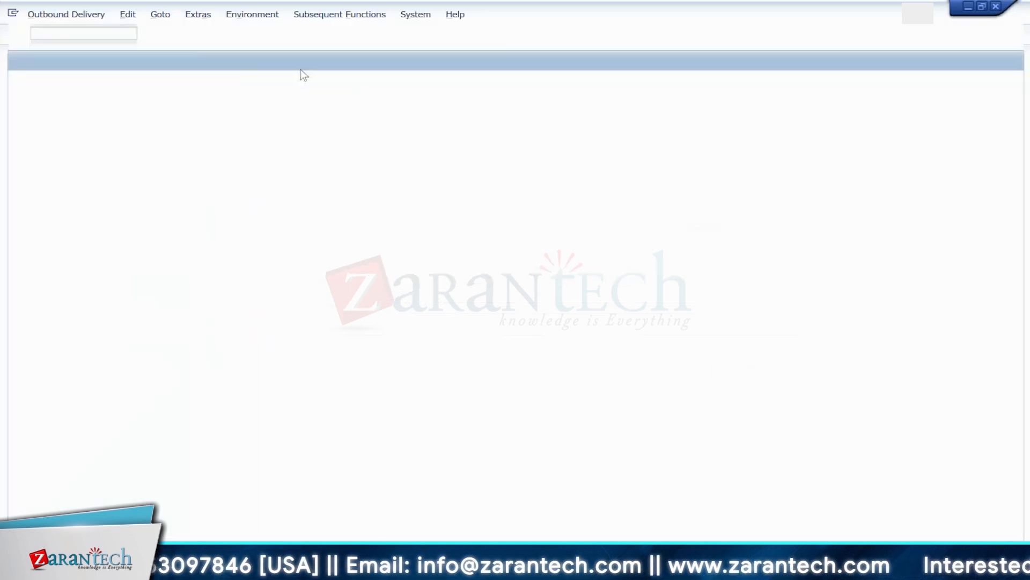
key("Return")
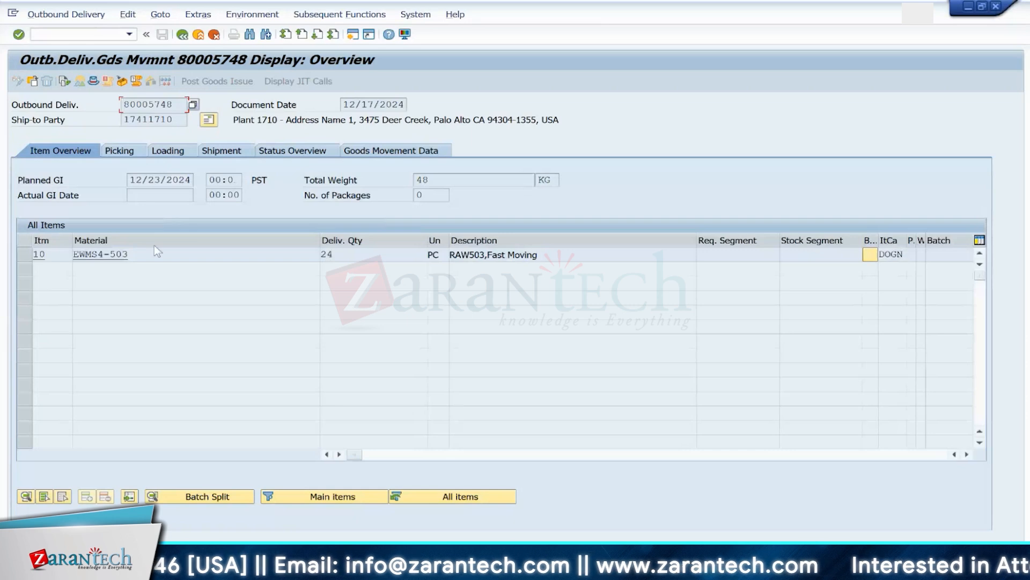
double_click(158, 259)
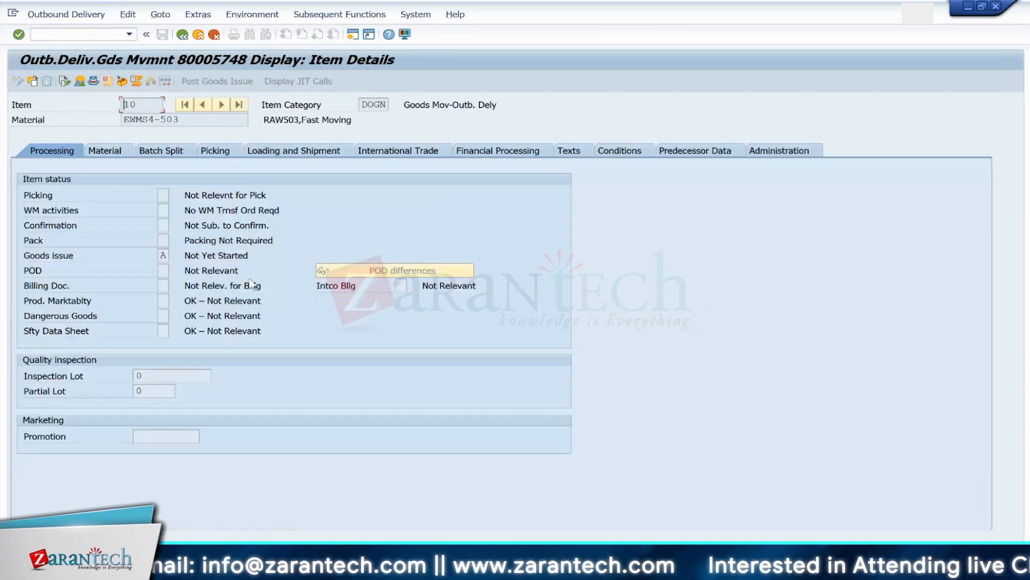
Step: Return to the delivery overview and examine the header's administration data, including the document category
left_click(183, 35)
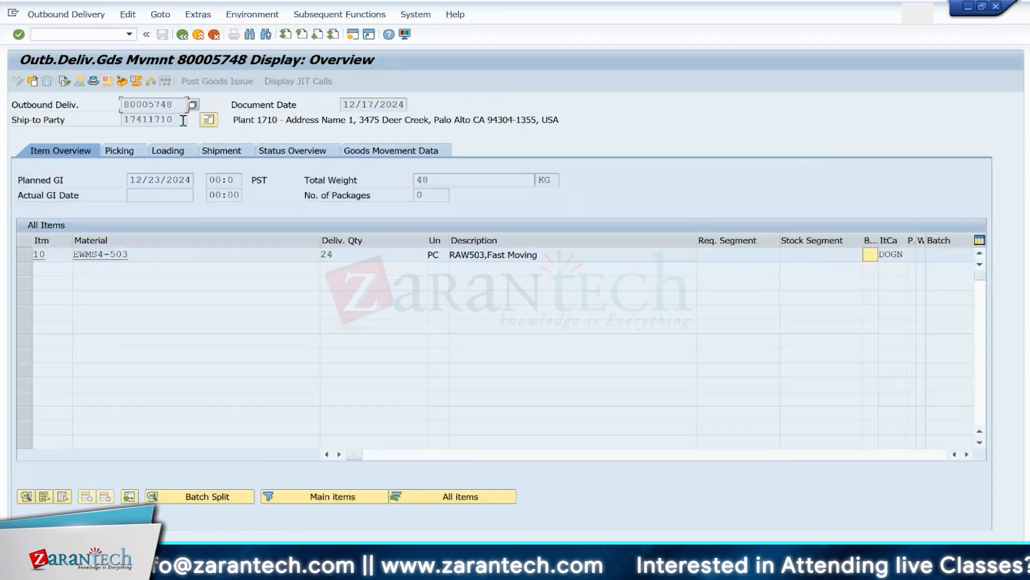
left_click(106, 85)
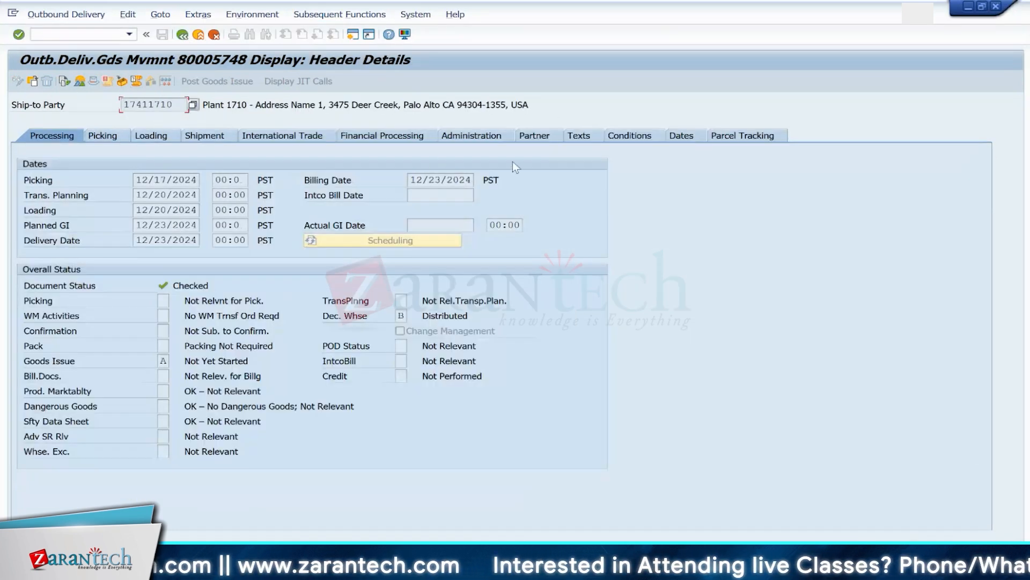
left_click(476, 139)
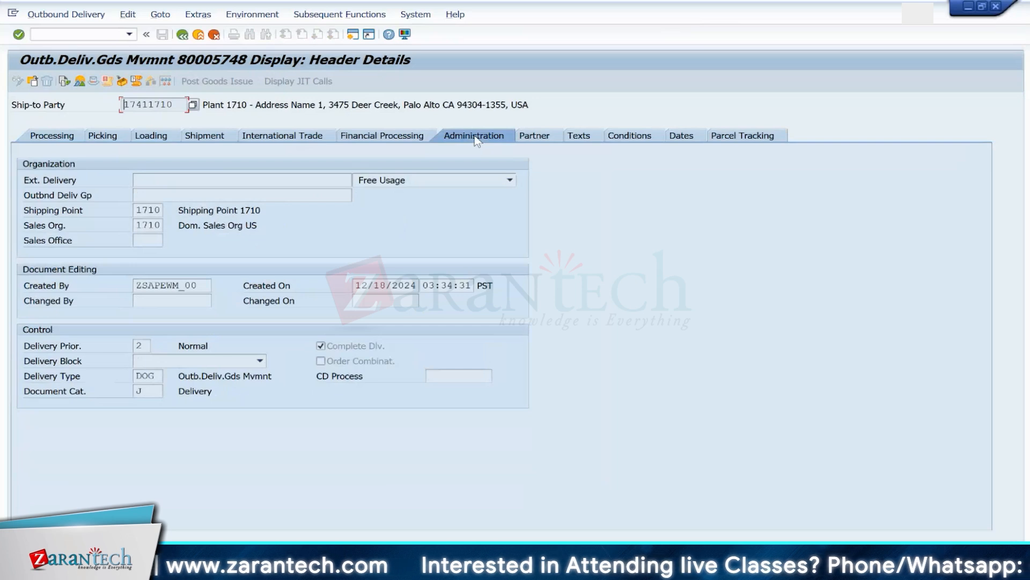
left_click(150, 390)
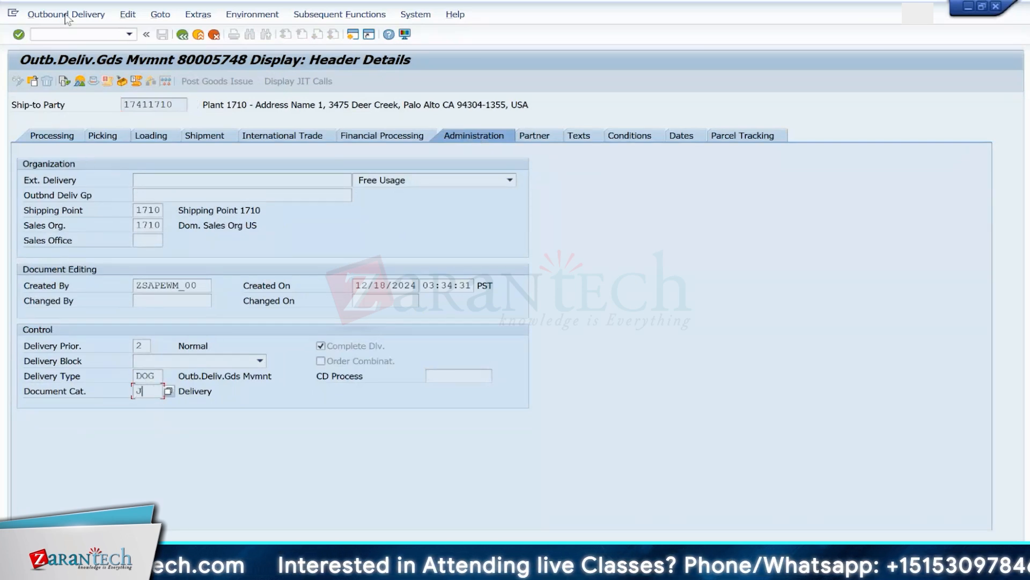
Step: Start SPRO in the delivery session, then open Map Document Types from ERP System to EWM in the existing IMG session
left_click(76, 34)
type("/NSPRO")
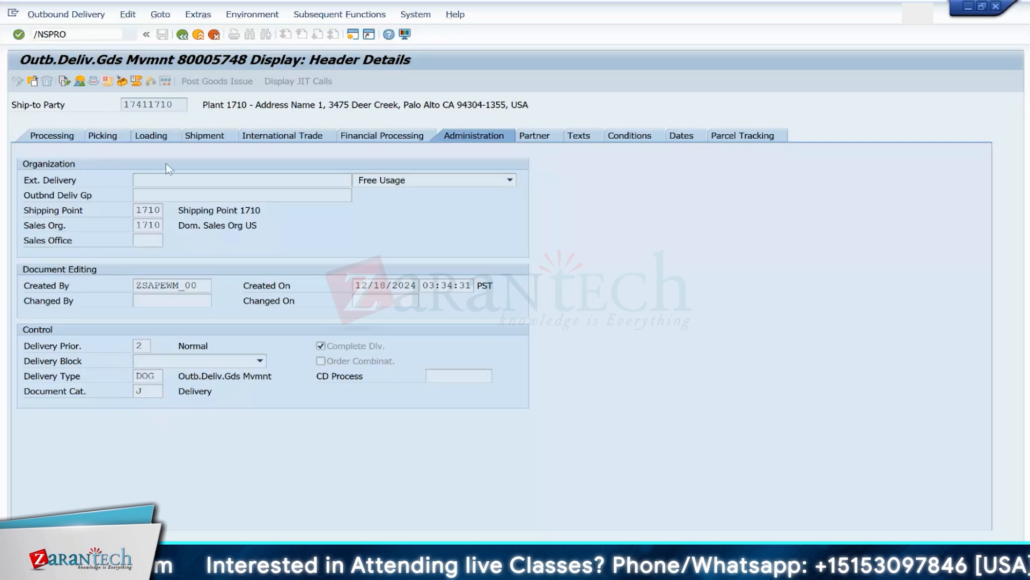
key("Return")
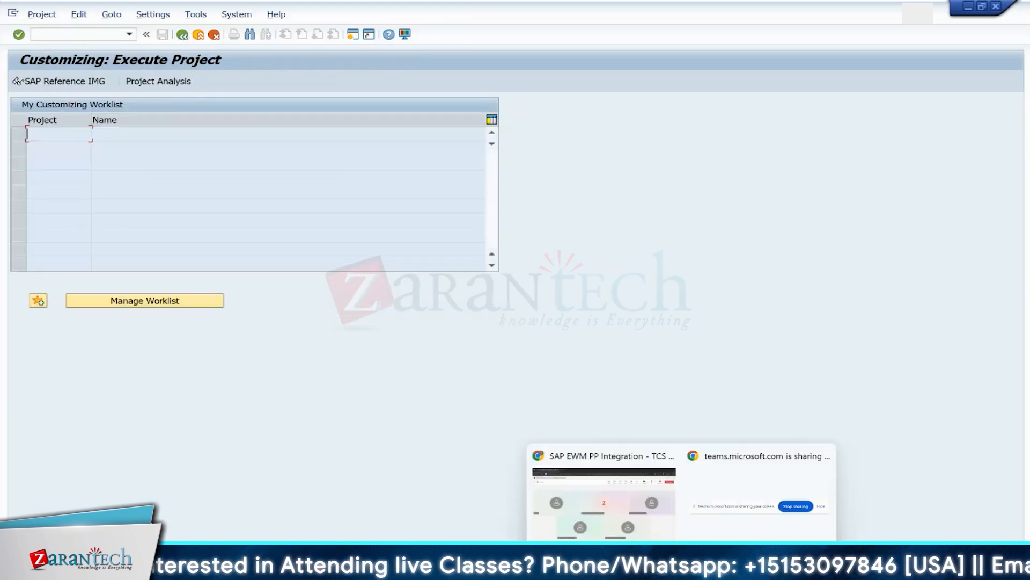
mouse_move(752, 568)
left_click(818, 519)
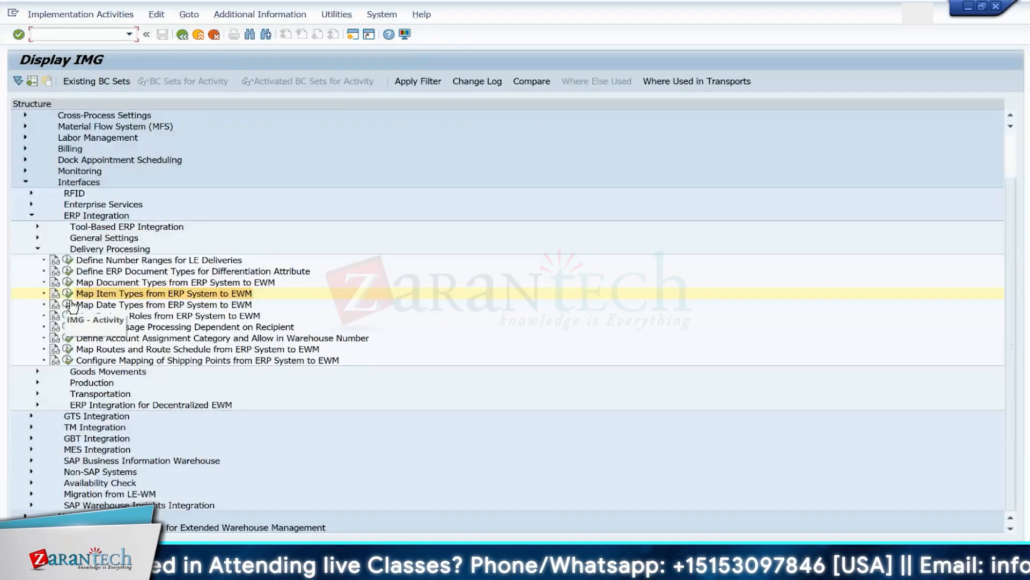
double_click(150, 283)
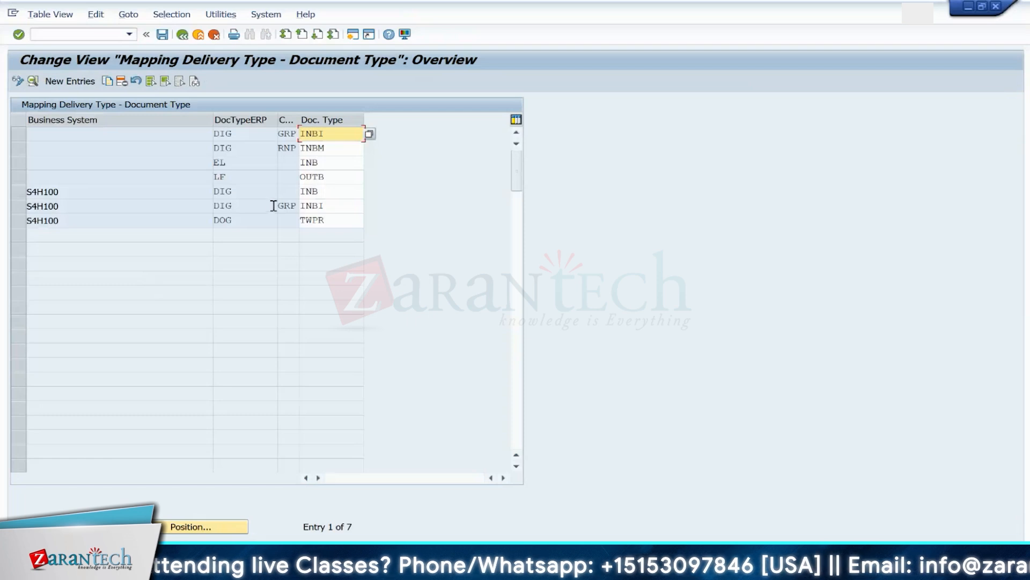
Step: Copy the S4H100 DOG mapping to document type TWPR with communication initiator code PSP, Production Supply (Posting Change)
left_click(18, 221)
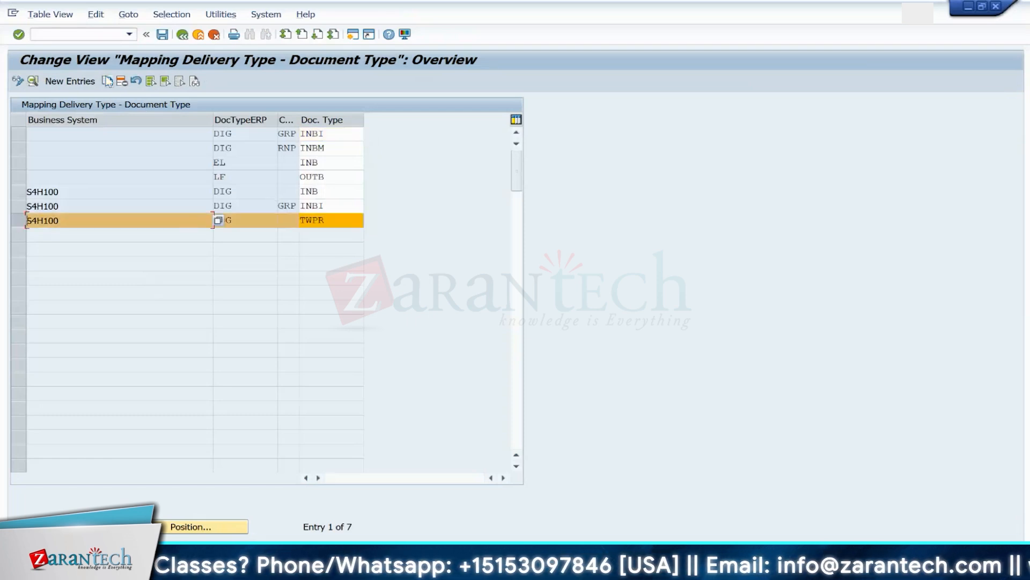
left_click(107, 81)
left_click(125, 140)
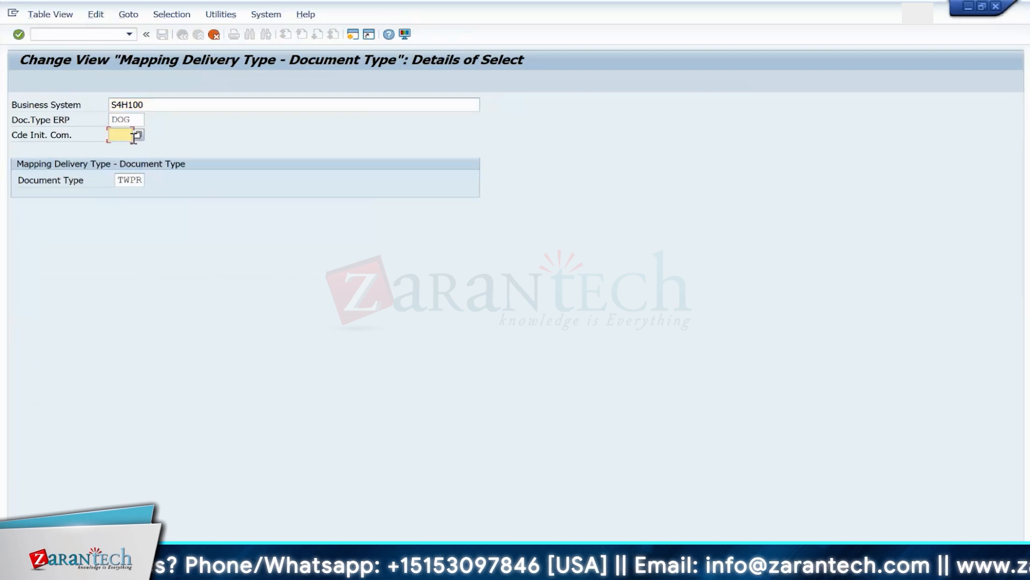
key("F4")
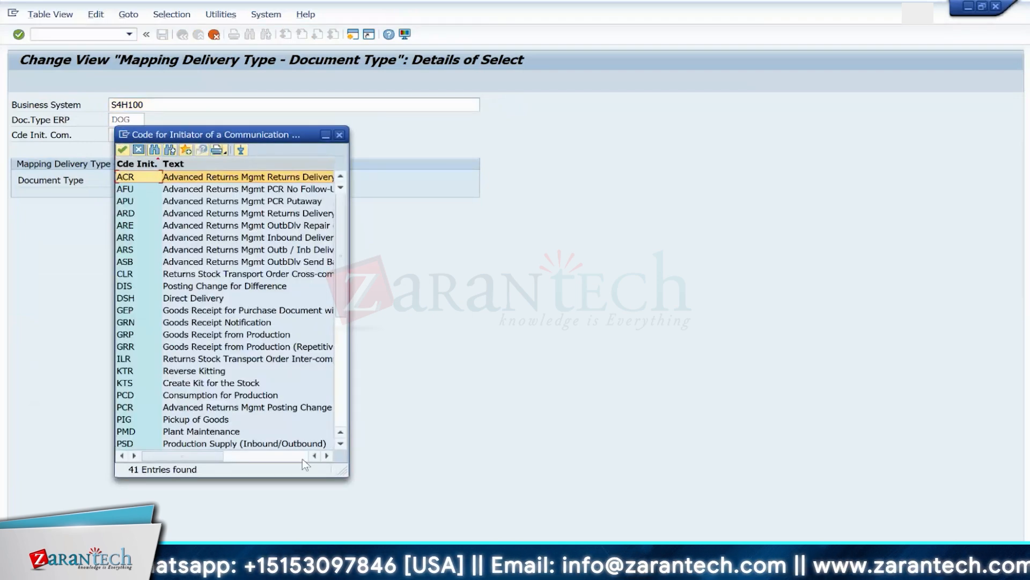
left_click_drag(497, 462, 565, 454)
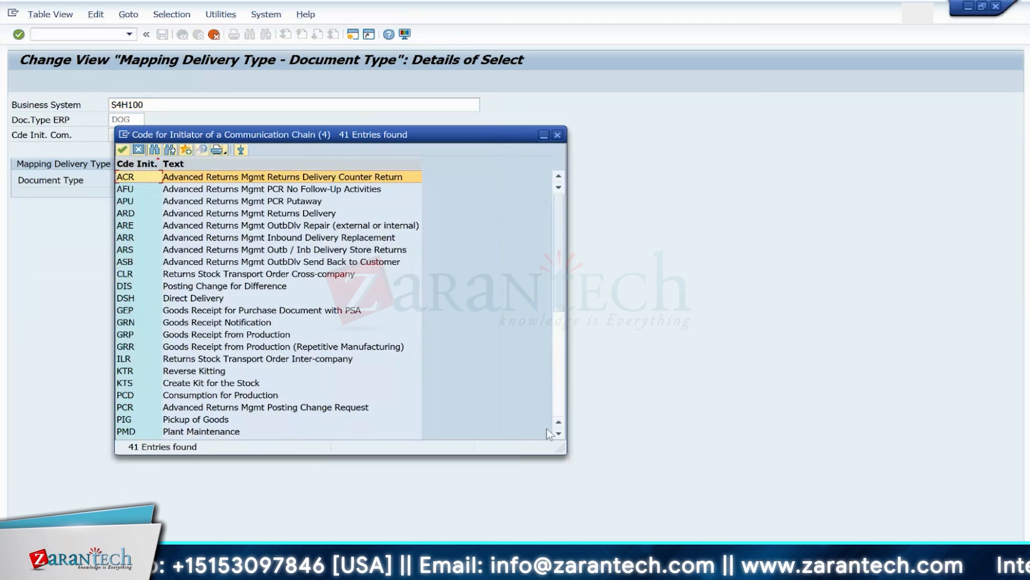
left_click(559, 434)
left_click(559, 433)
left_click(560, 433)
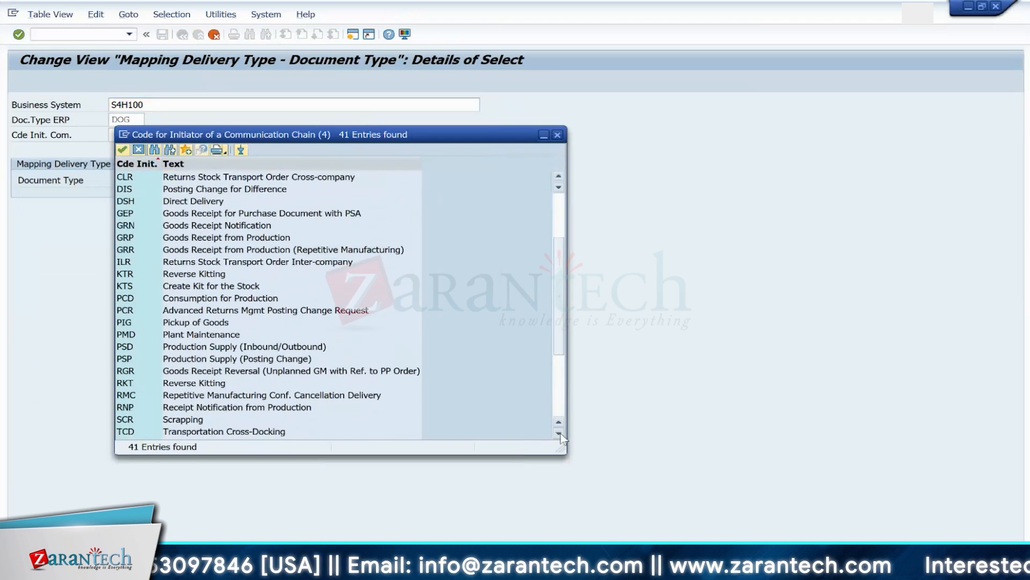
left_click(559, 433)
left_click(559, 433)
left_click(560, 434)
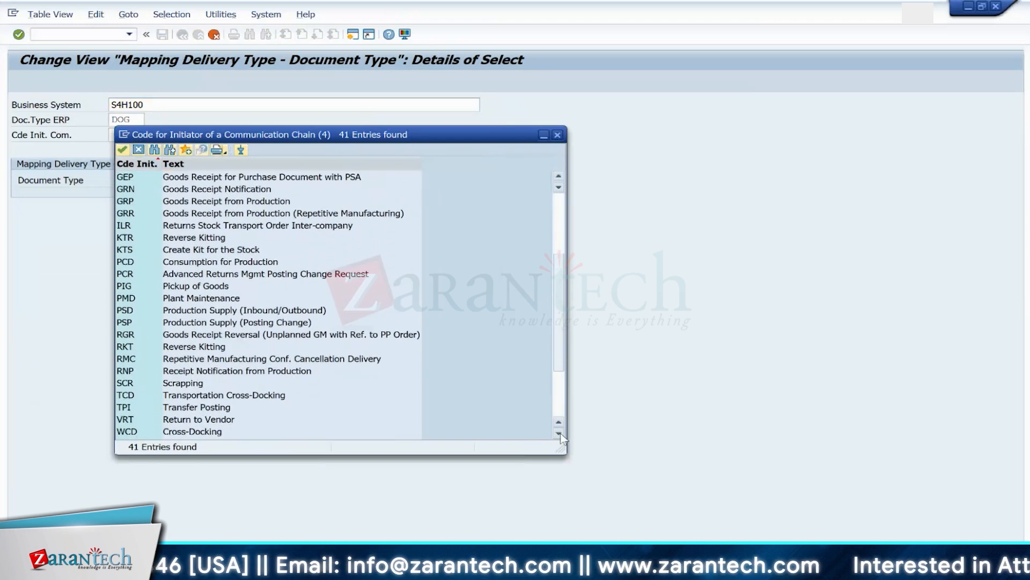
left_click(559, 433)
left_click(559, 433)
left_click(559, 433)
left_click(559, 433)
left_click(559, 433)
left_click(559, 433)
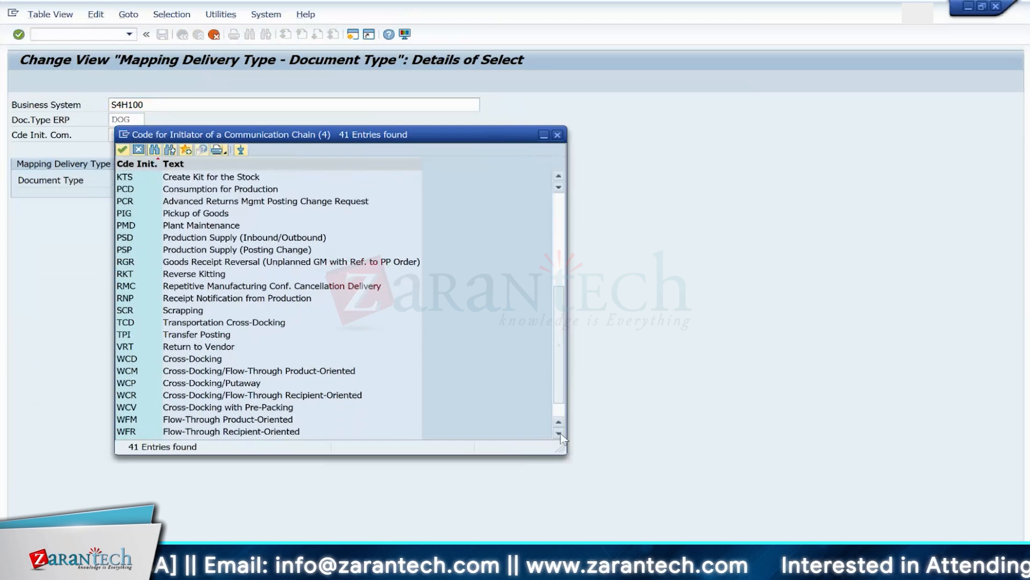
left_click(560, 433)
left_click(559, 434)
double_click(143, 225)
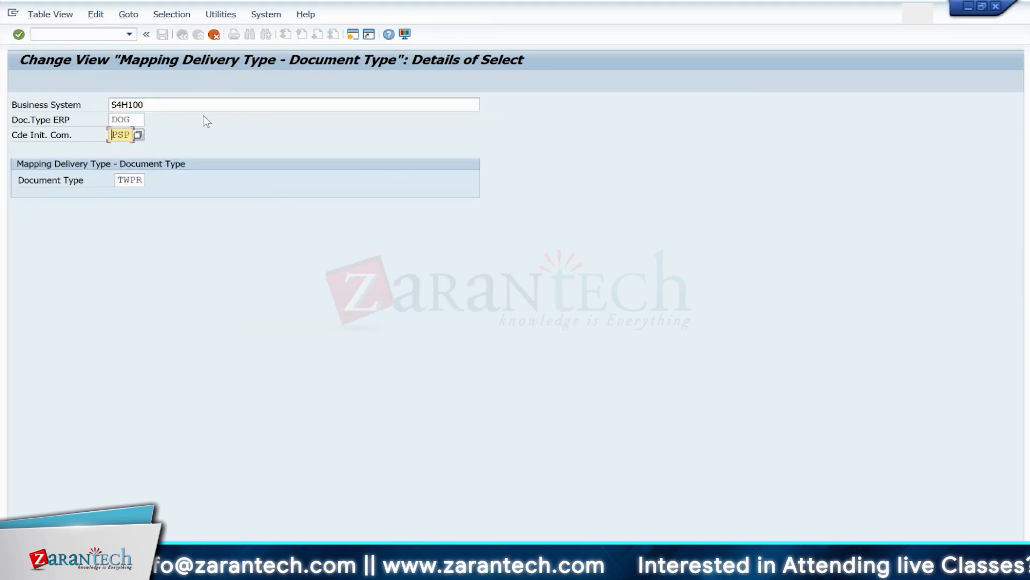
key("Return")
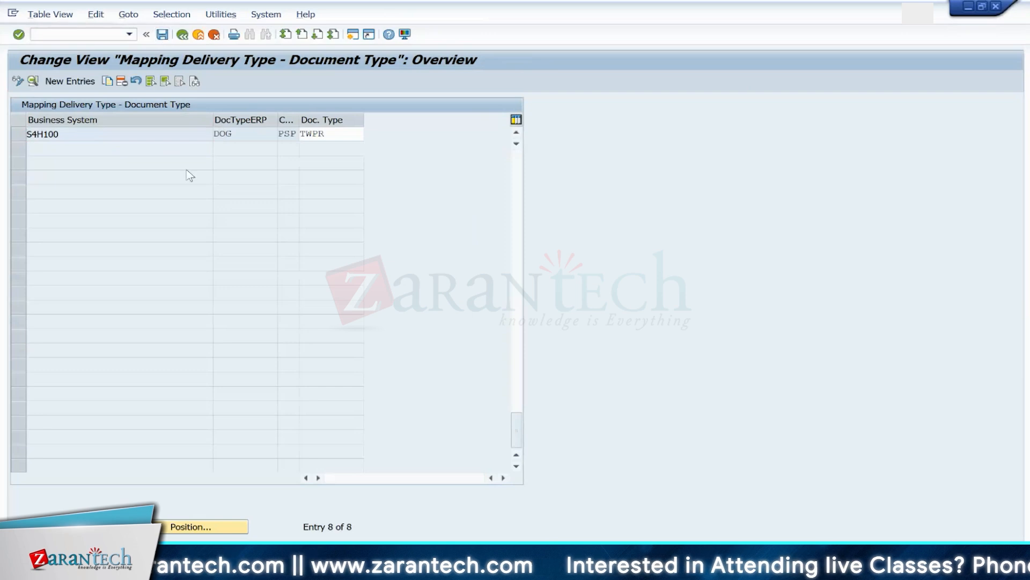
Step: Save the new document type mapping in customizing request S4HK903137 and return to the IMG
key("ctrl+s")
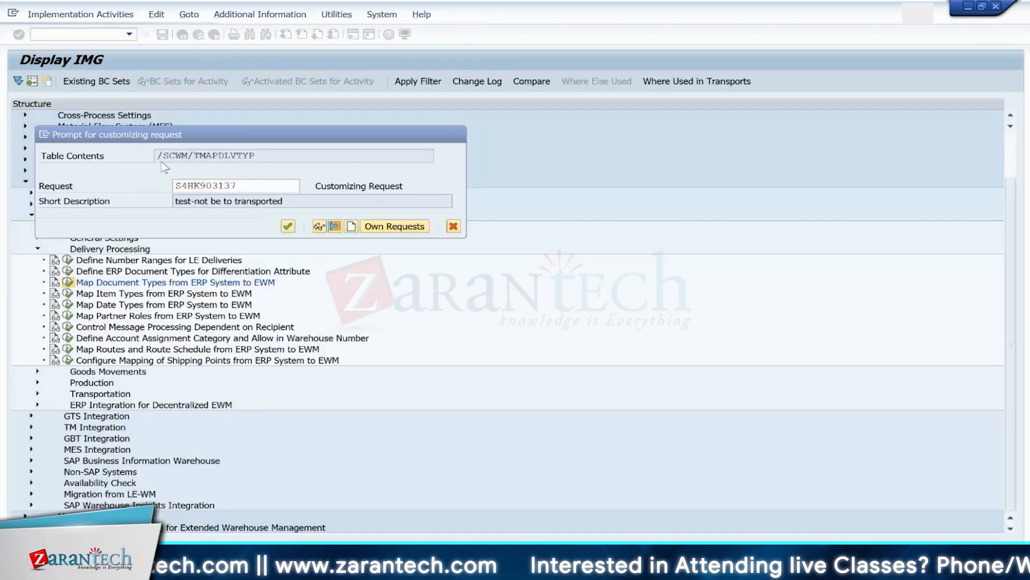
key("Return")
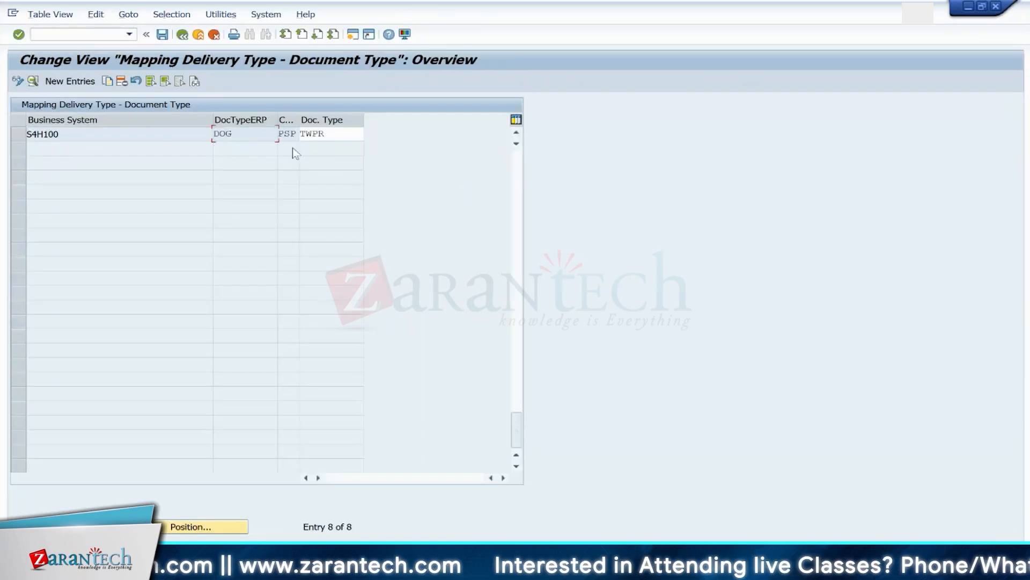
left_click(183, 34)
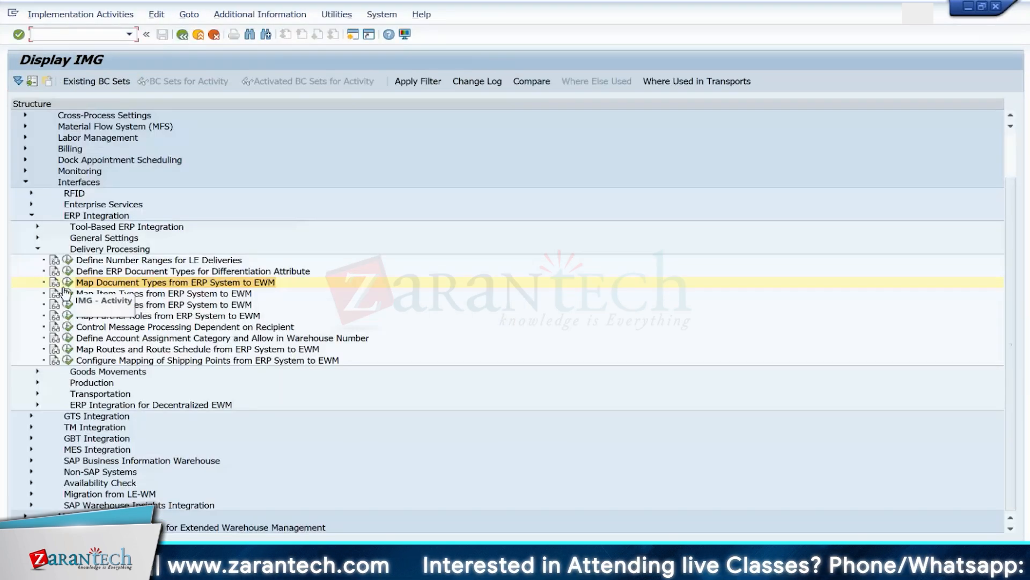
Step: Open Map Item Types from ERP System to EWM and examine the details of the S4H100 DOG/DOGN entry
left_click(68, 293)
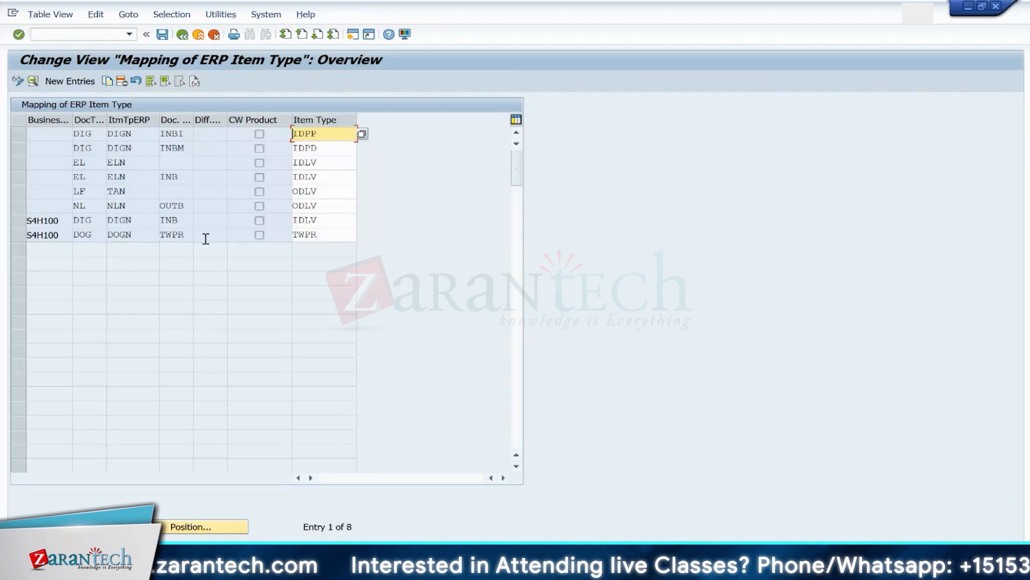
double_click(47, 235)
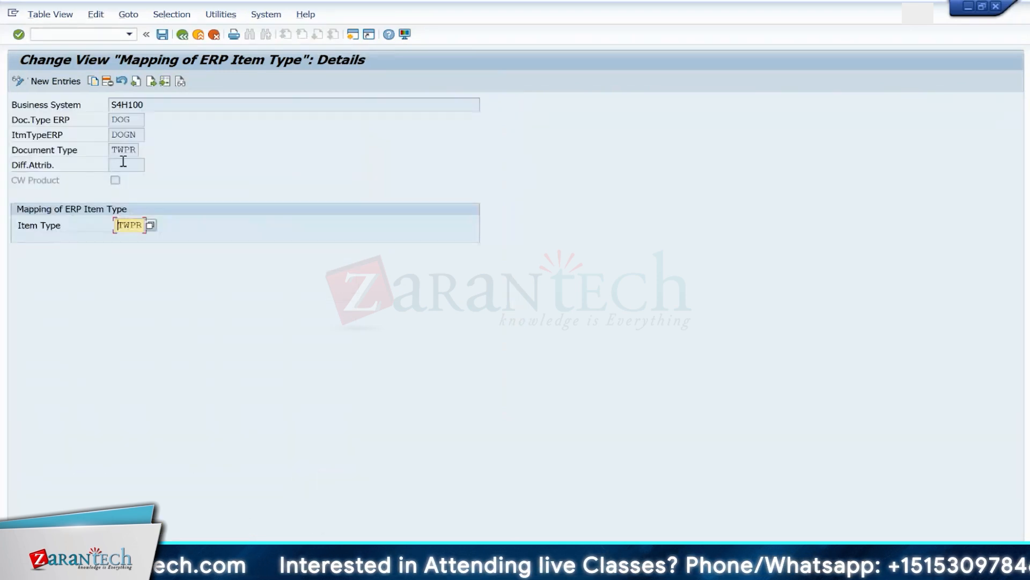
left_click(125, 165)
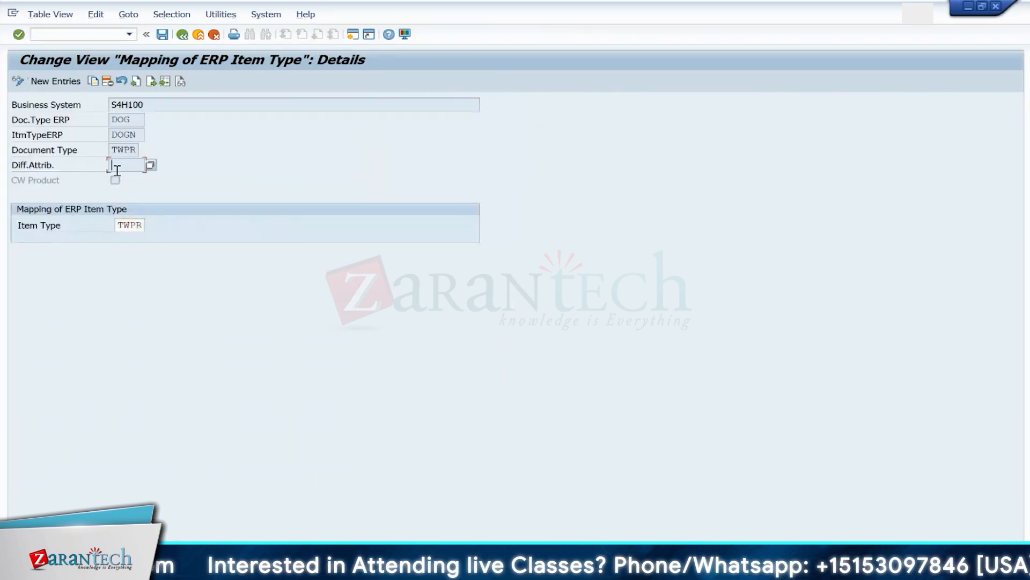
left_click(116, 181)
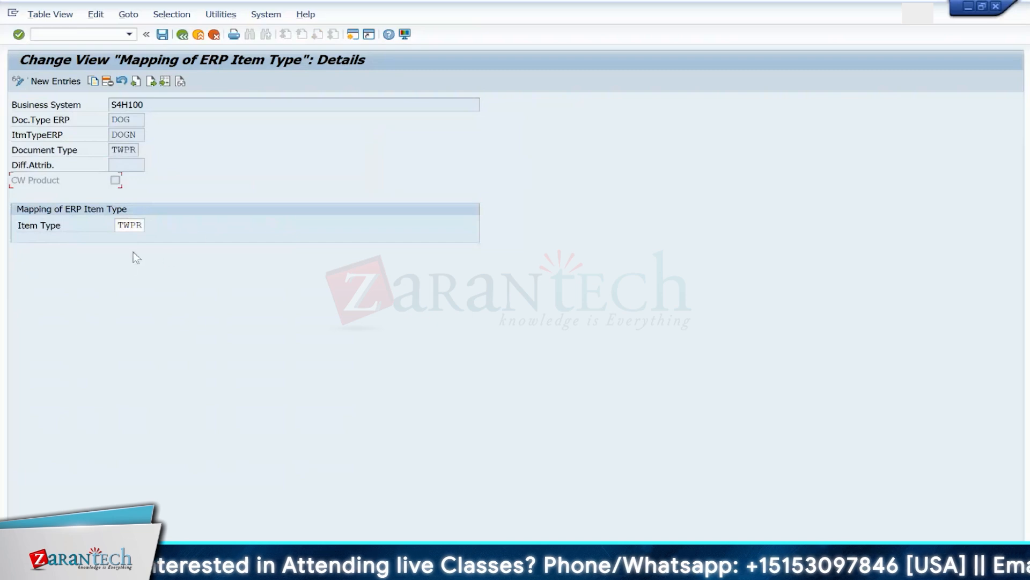
left_click(183, 36)
Step: Open the inbound qRFC monitor with transaction SMQ2 and list all queues for client 100
left_click(59, 34)
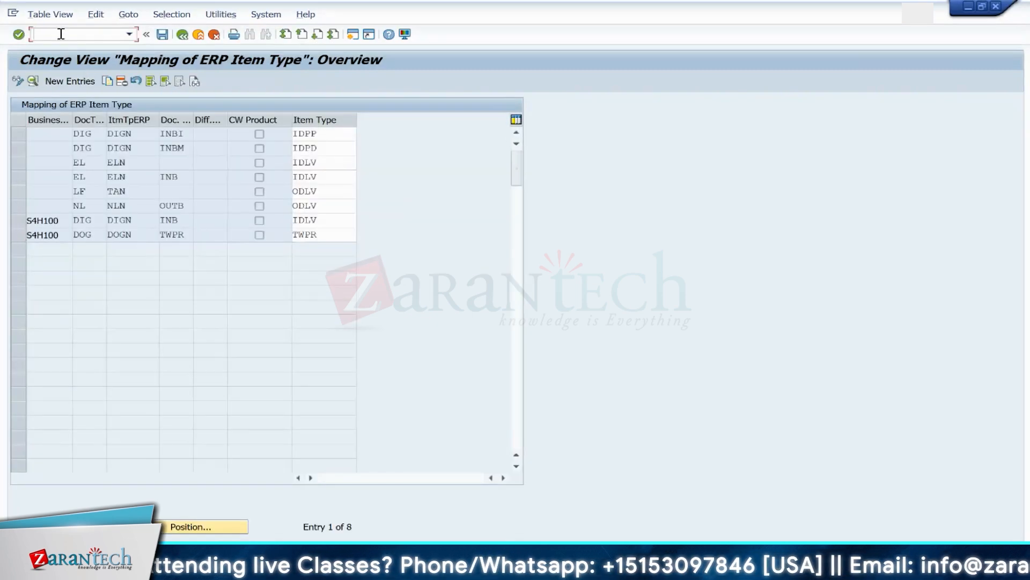
type("/NSM")
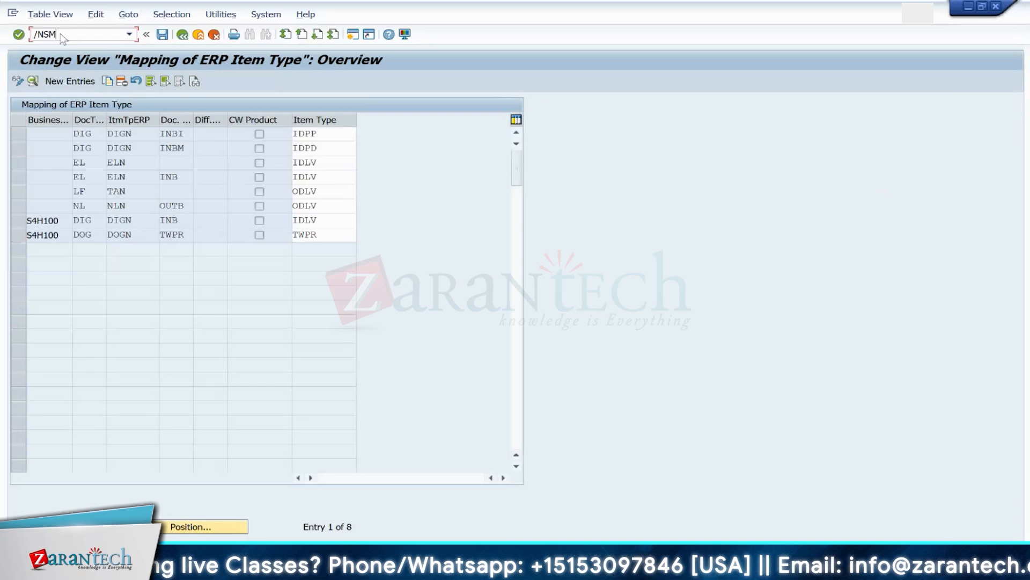
type("Q2")
key("Return")
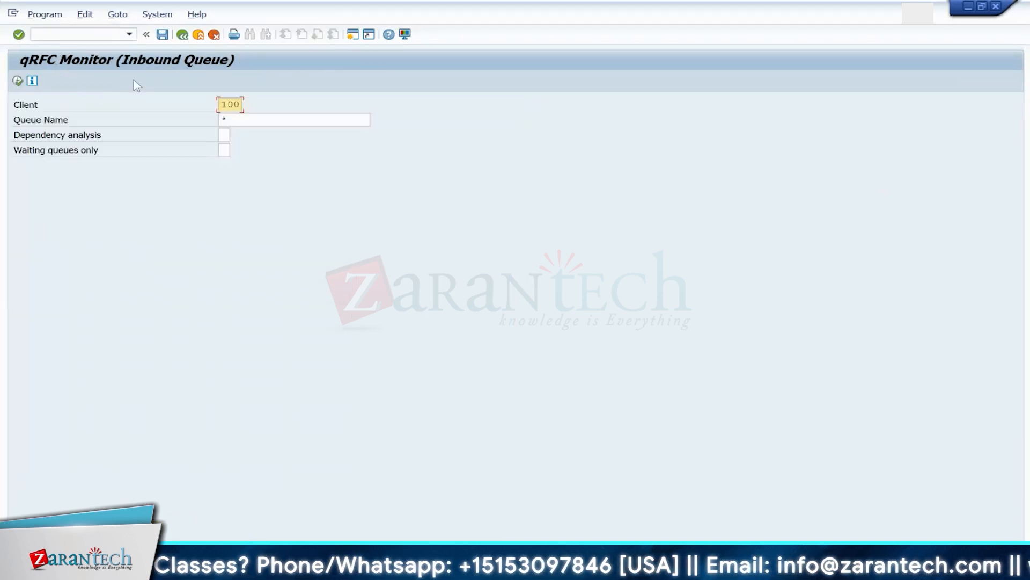
left_click(17, 82)
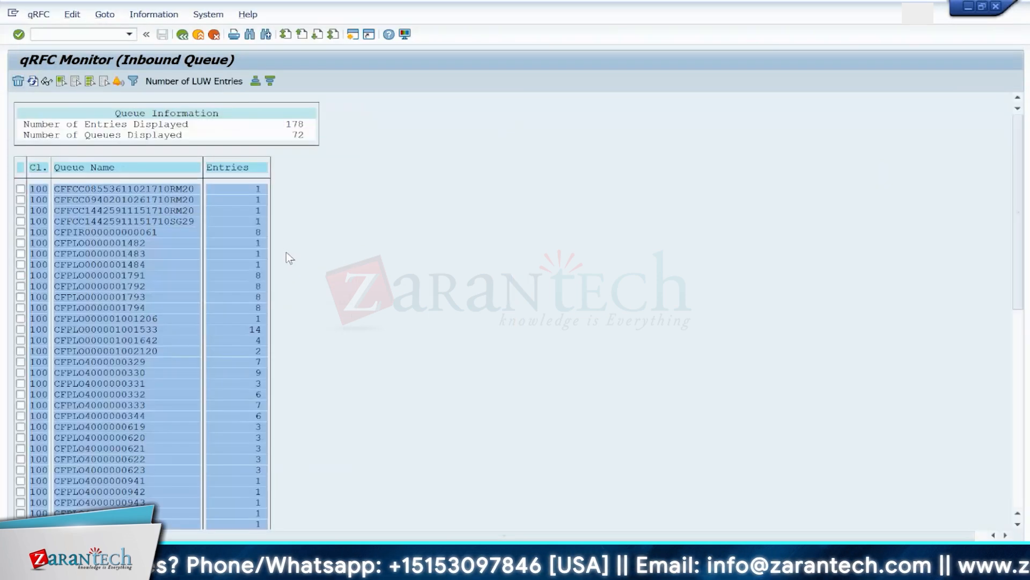
Step: Find the kanban outbound delivery's DLVS queue in the list and open its failed LUW entry
key("ctrl+f")
key("Return")
left_click(246, 153)
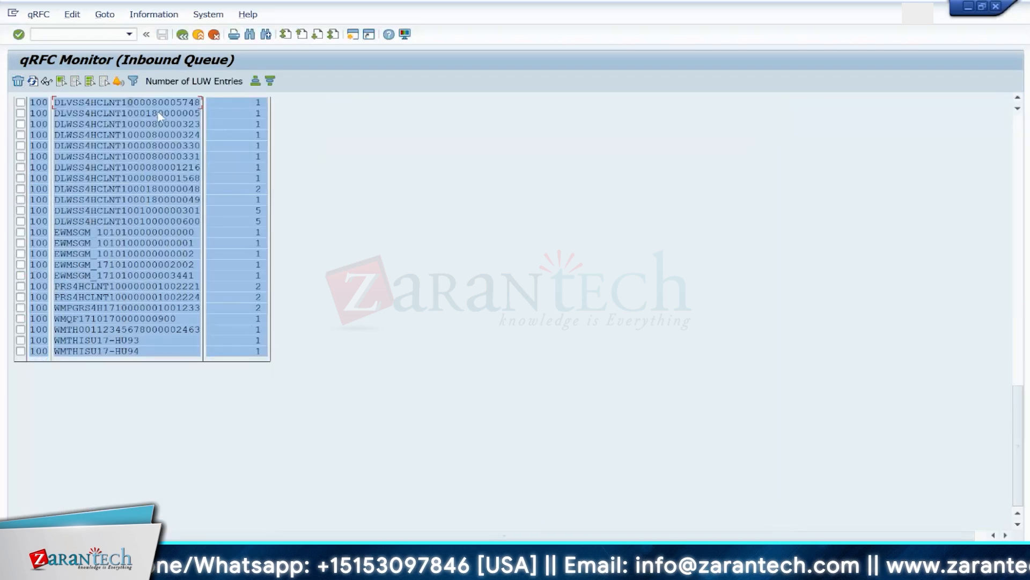
double_click(155, 101)
double_click(84, 135)
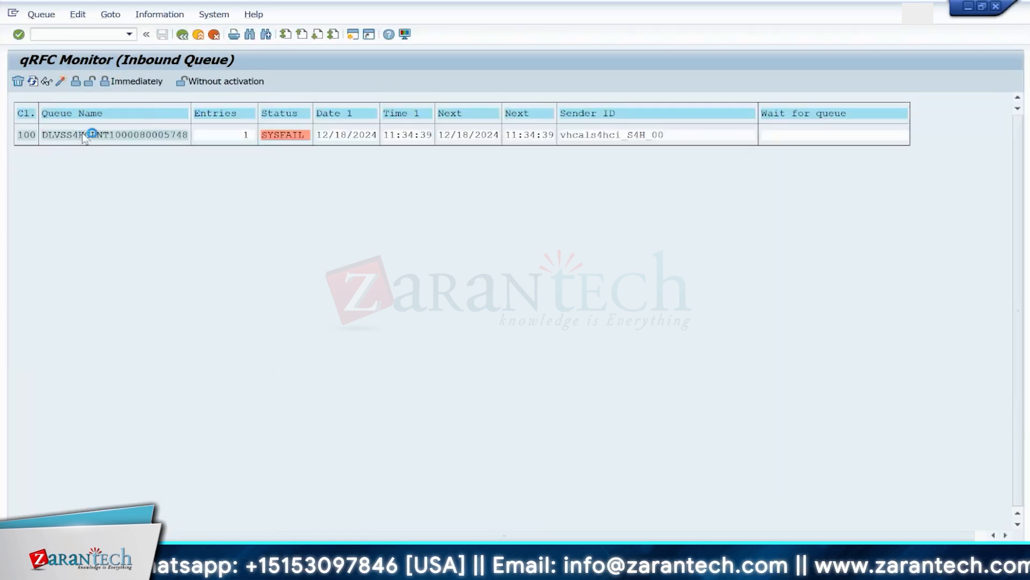
Step: Reset the status of the failed /SCWM/OUTB_DLV_SAVEREPLICA entry and refresh the queue display
left_click(78, 14)
left_click(108, 87)
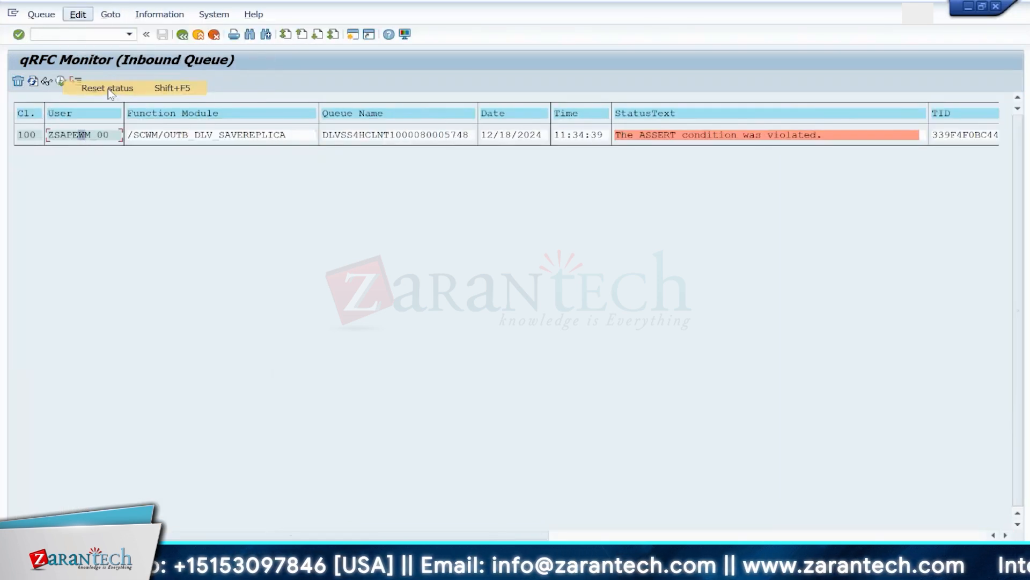
left_click(71, 135)
left_click(33, 82)
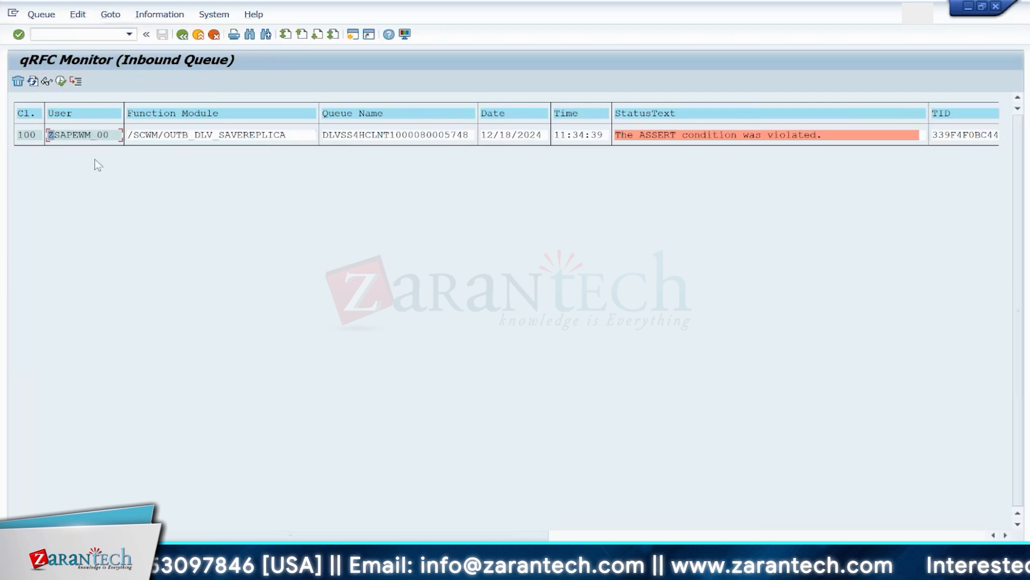
left_click(81, 134)
left_click(33, 82)
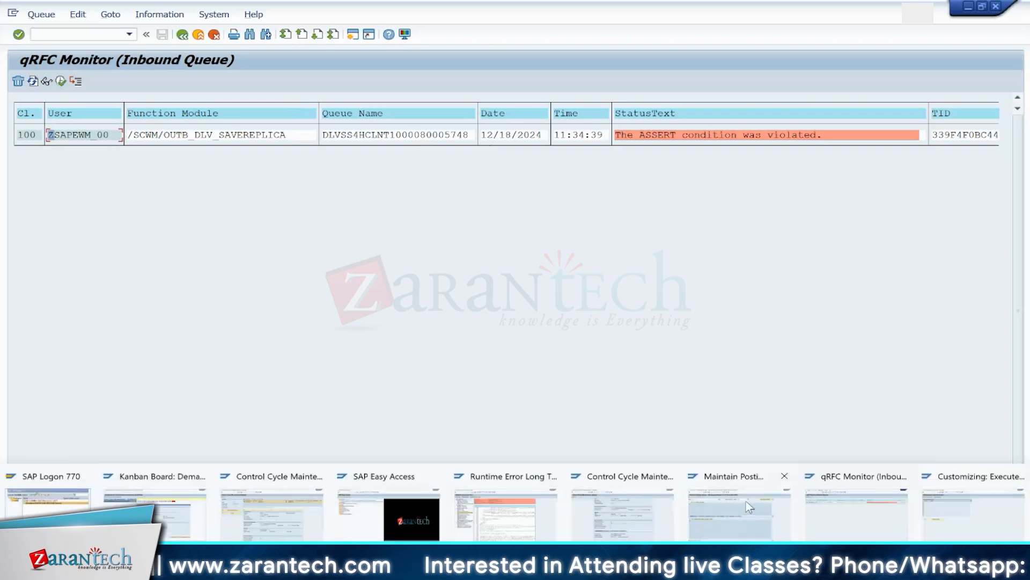
Step: Switch to the Maintain Posting Change session for warehouse 1710 and examine the follow-on functions offered for a posting change
left_click(736, 499)
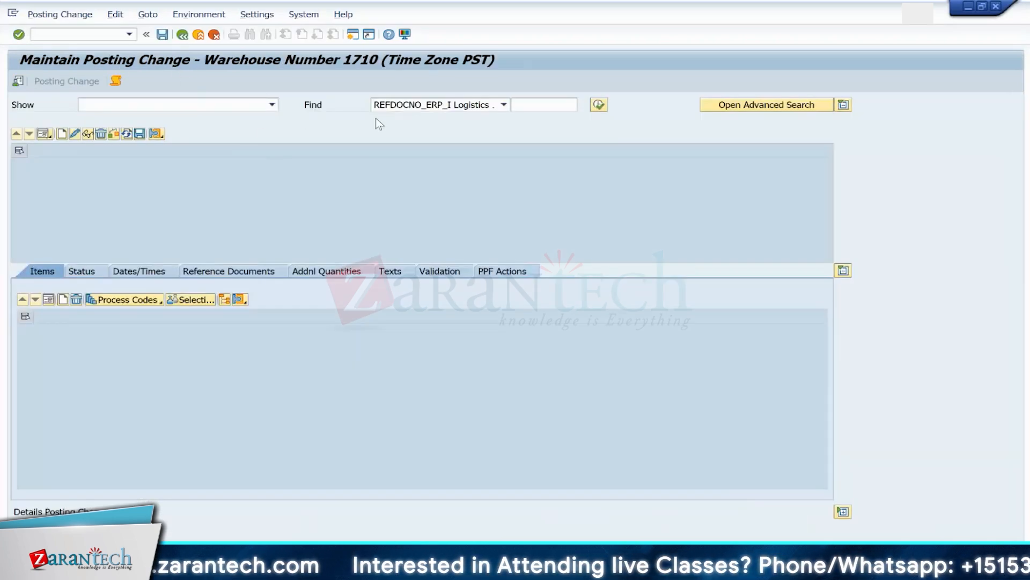
left_click(533, 109)
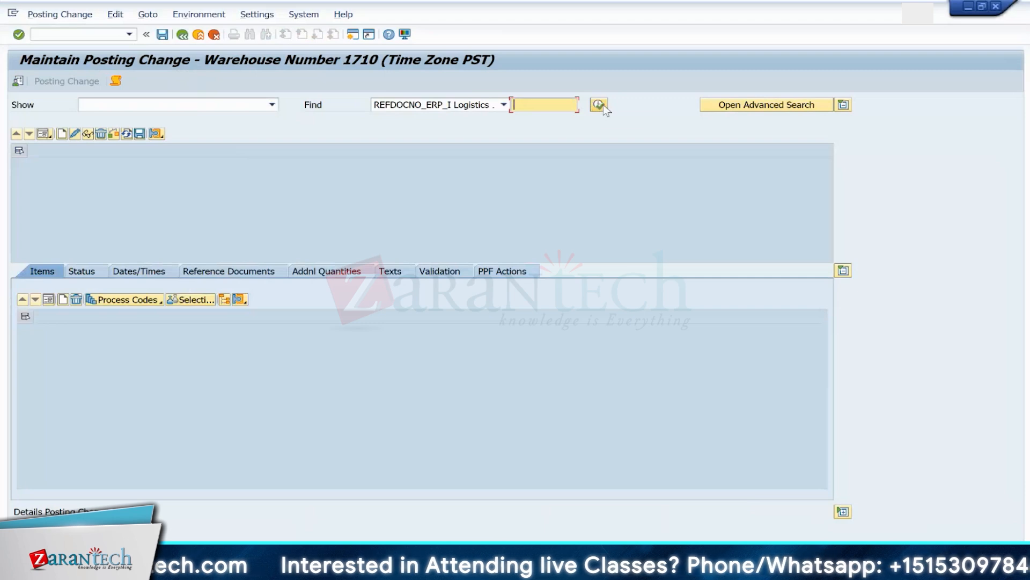
left_click(59, 14)
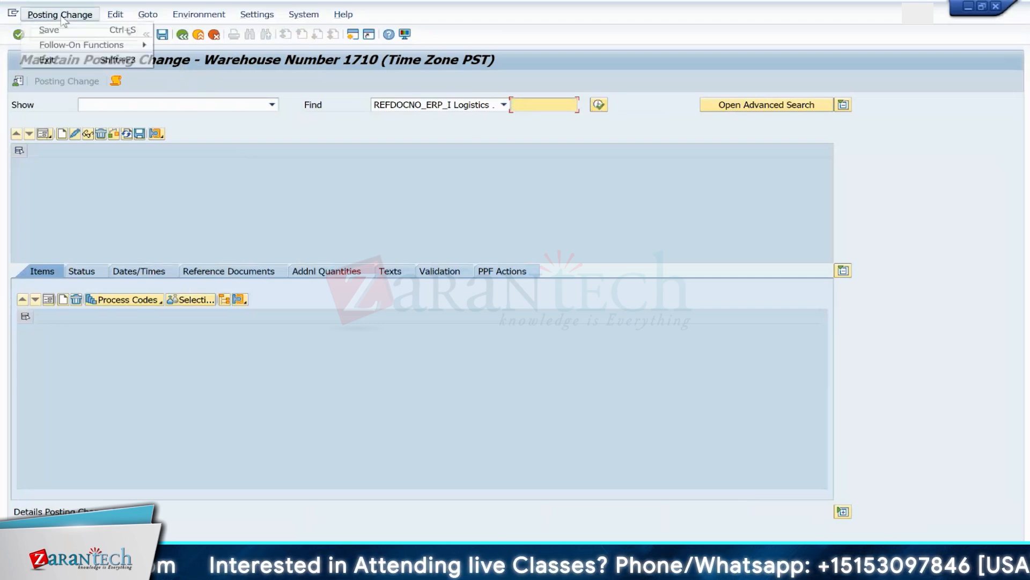
mouse_move(90, 49)
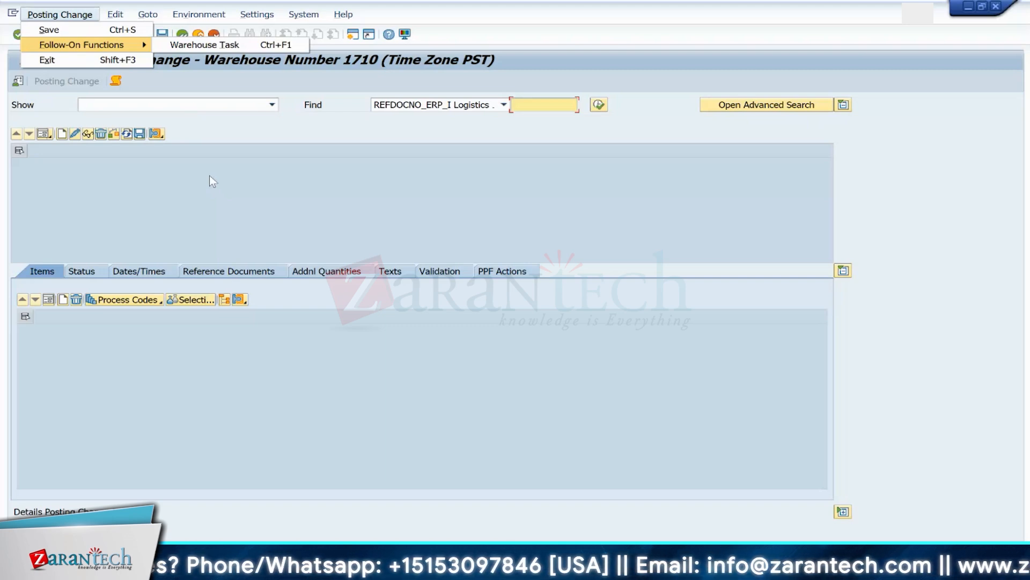
left_click(278, 171)
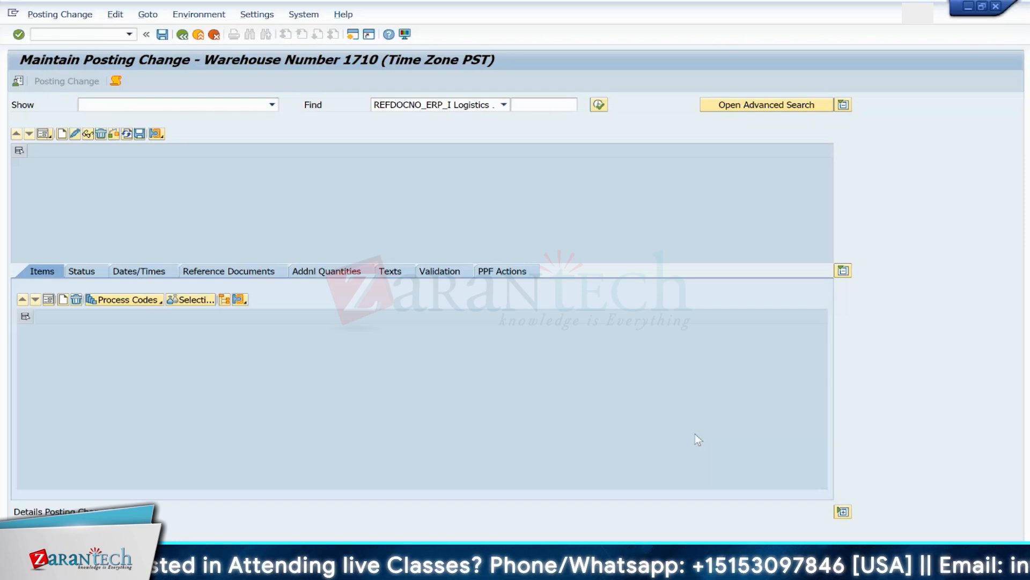
mouse_move(682, 570)
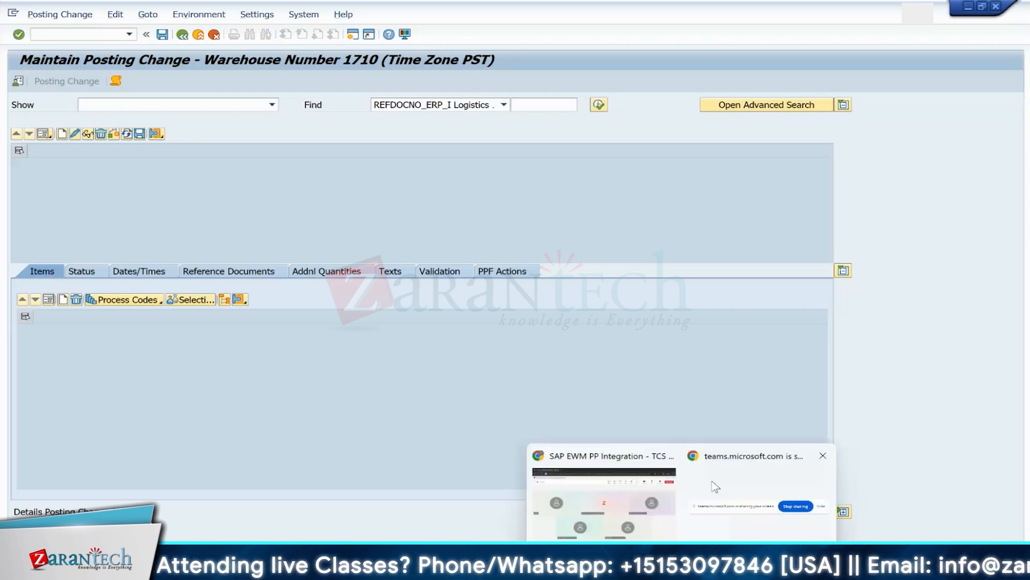
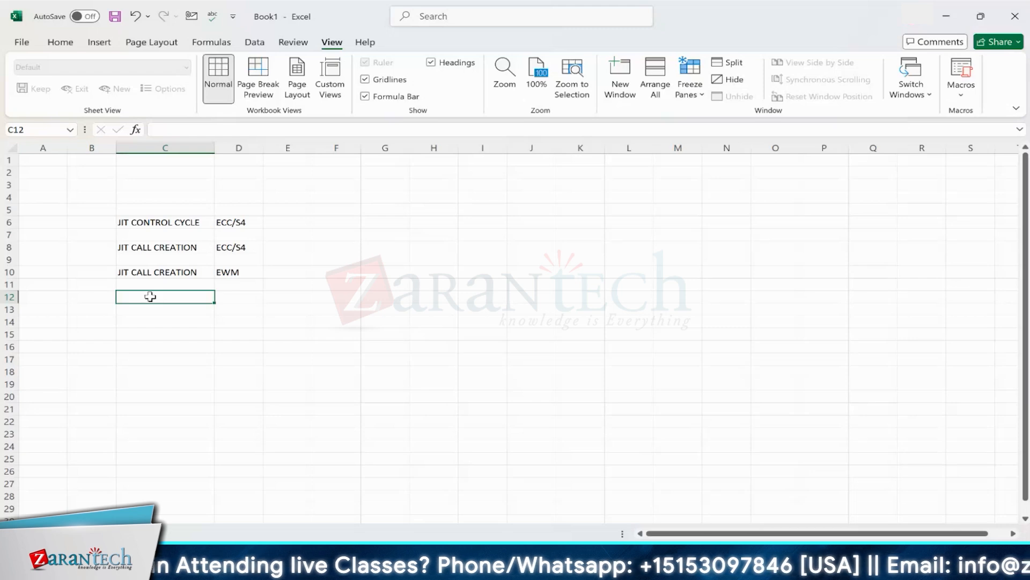
Step: Enter WAVE CREATION(OPTIONAL) in cell C12 and widen column C to fit the text
type("WAVE")
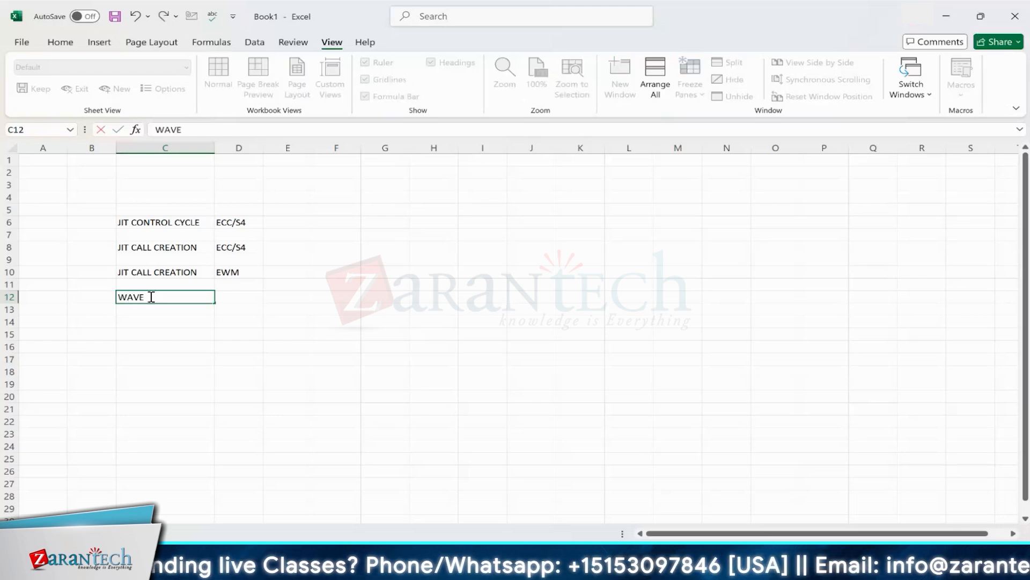
type(" CREATION")
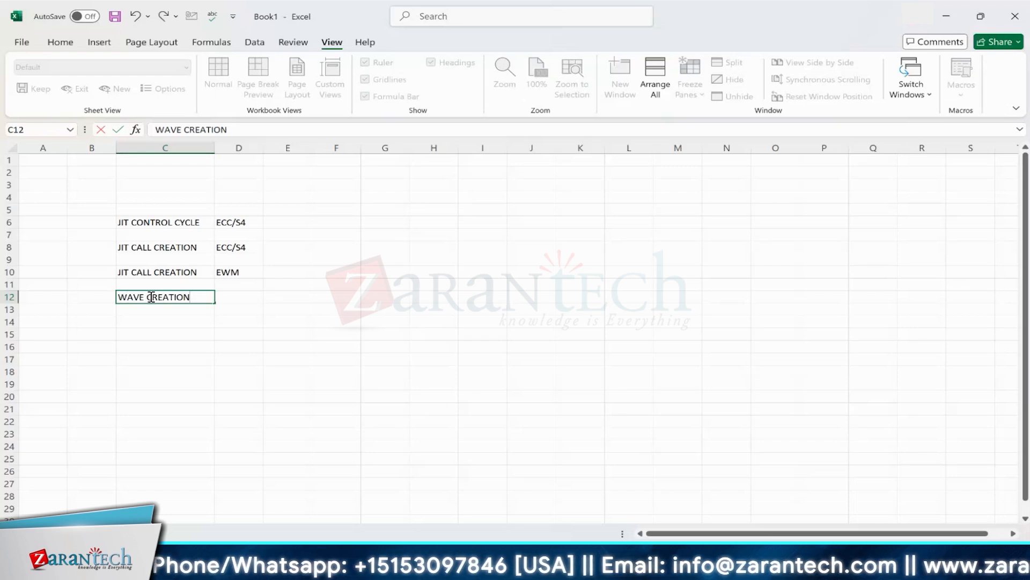
type("(OPTI")
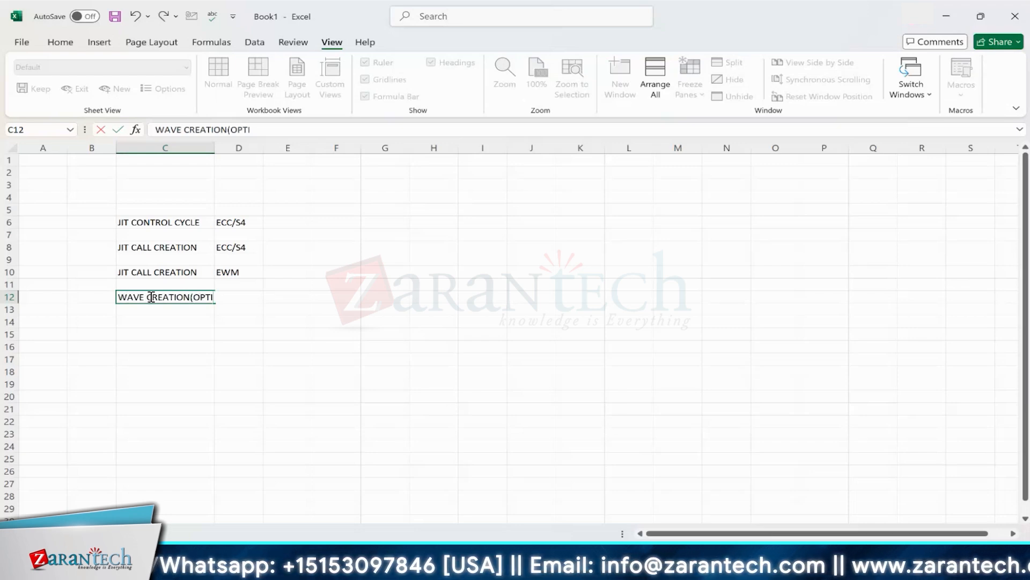
type("ONAL")
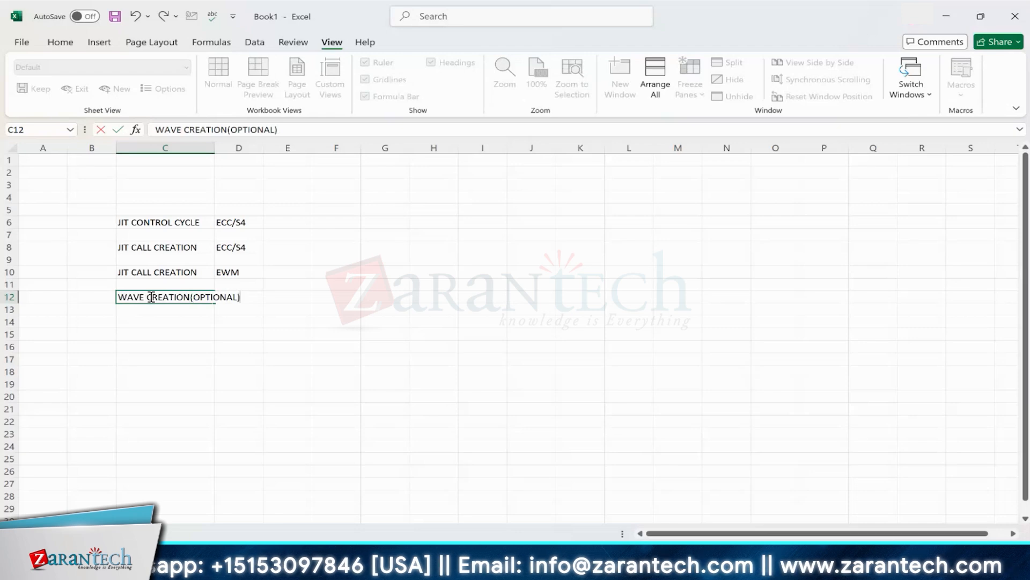
left_click(148, 322)
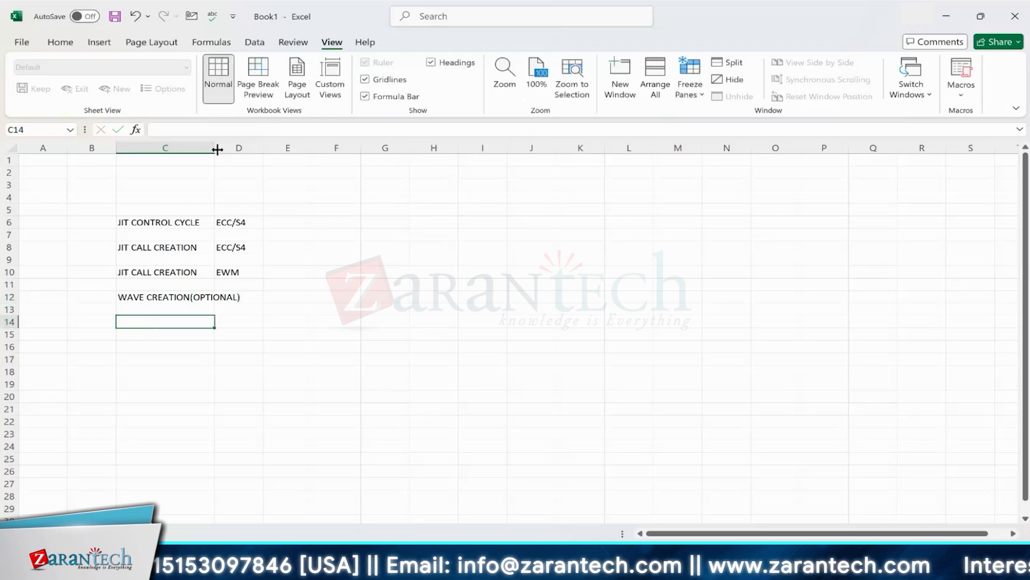
left_click_drag(217, 150, 273, 149)
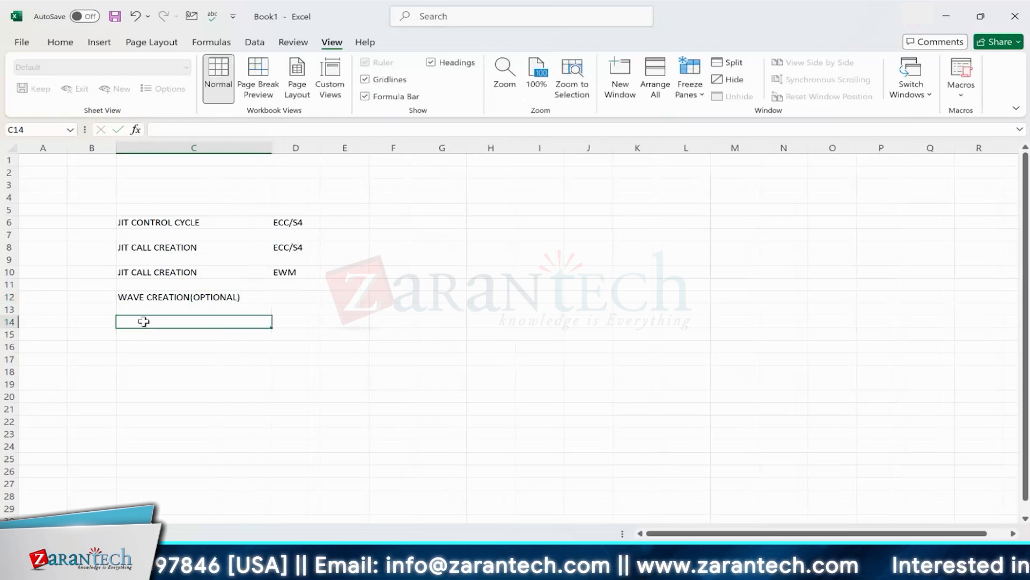
Step: Add WAVE RELEASE(OPTIONAL) in cell C14 as the process step following wave creation
type("WAVE")
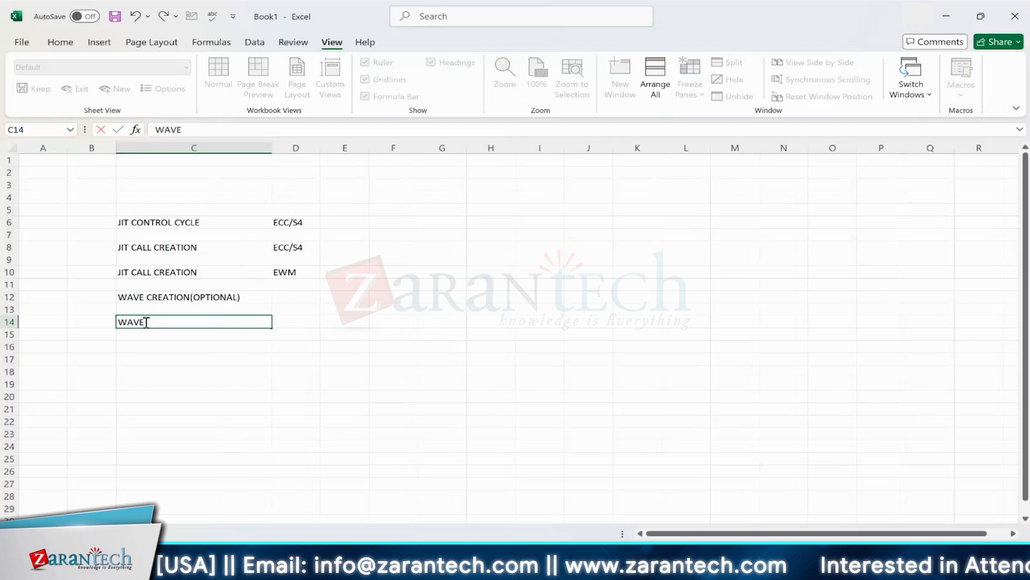
type(" RELEASE")
key("BackSpace")
key("BackSpace")
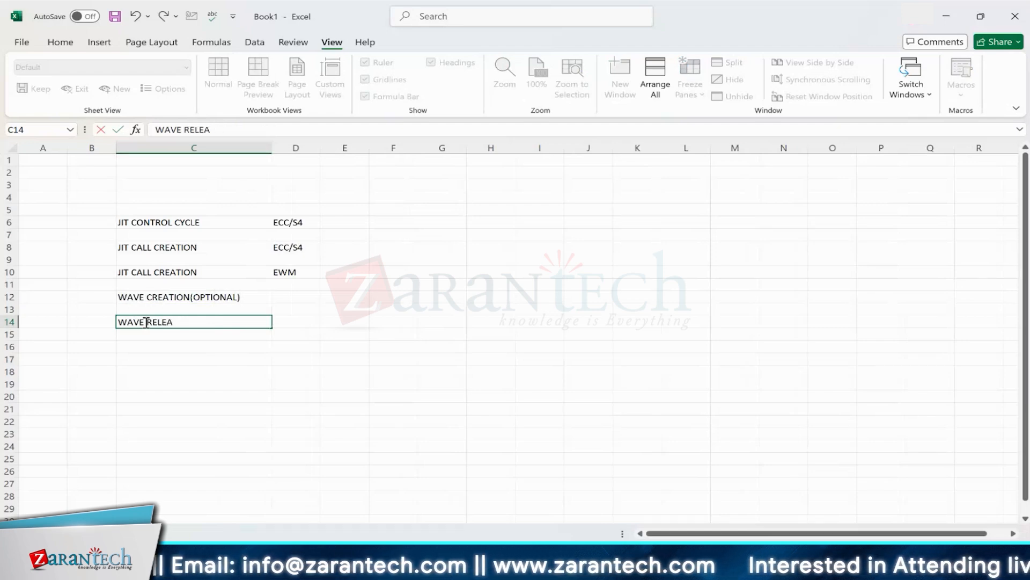
type("SE(OPTI")
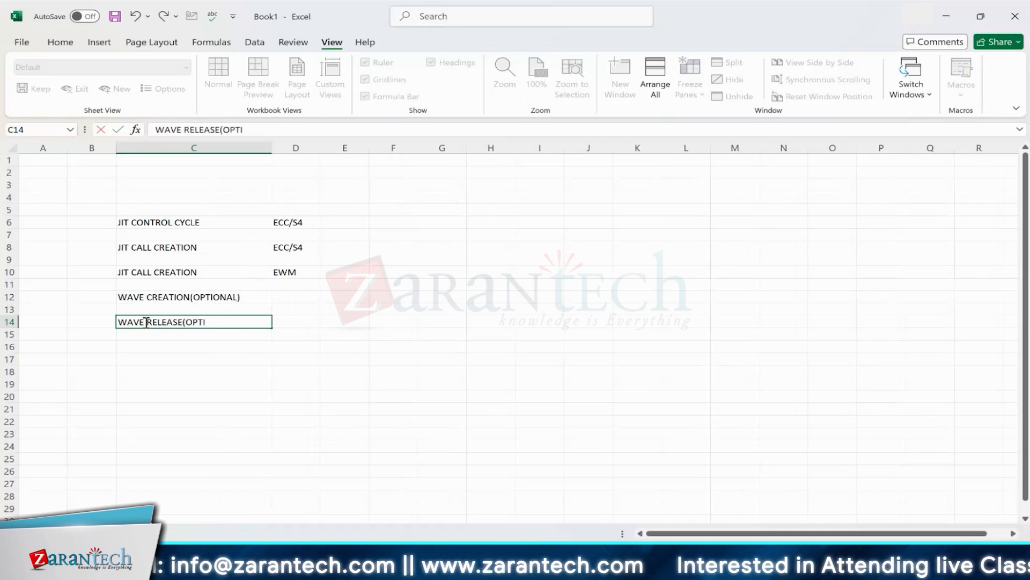
type("ONAL")
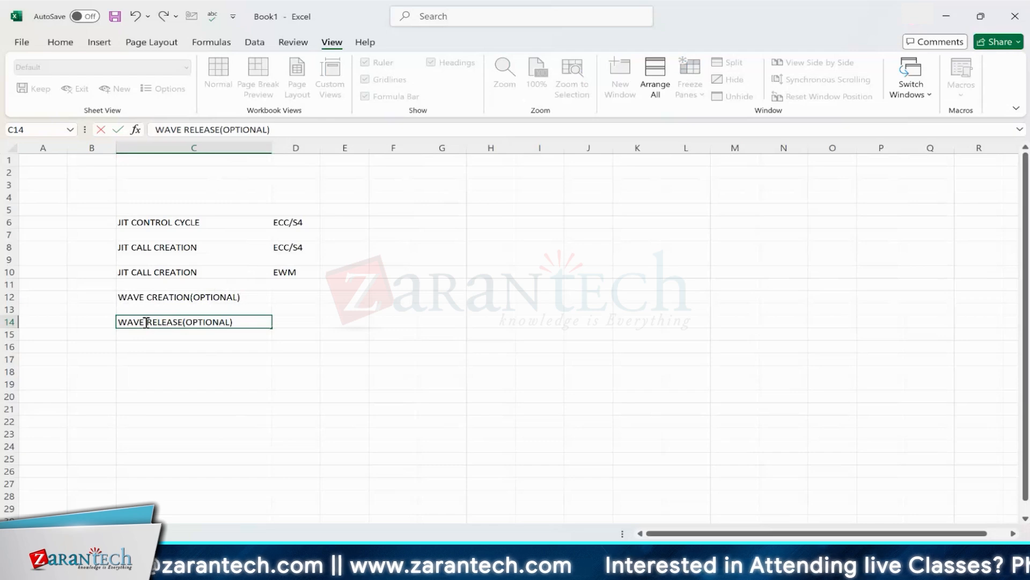
Step: Add WT AND WO CREATION in cell C16 below the wave release step
left_click(138, 350)
type("WT")
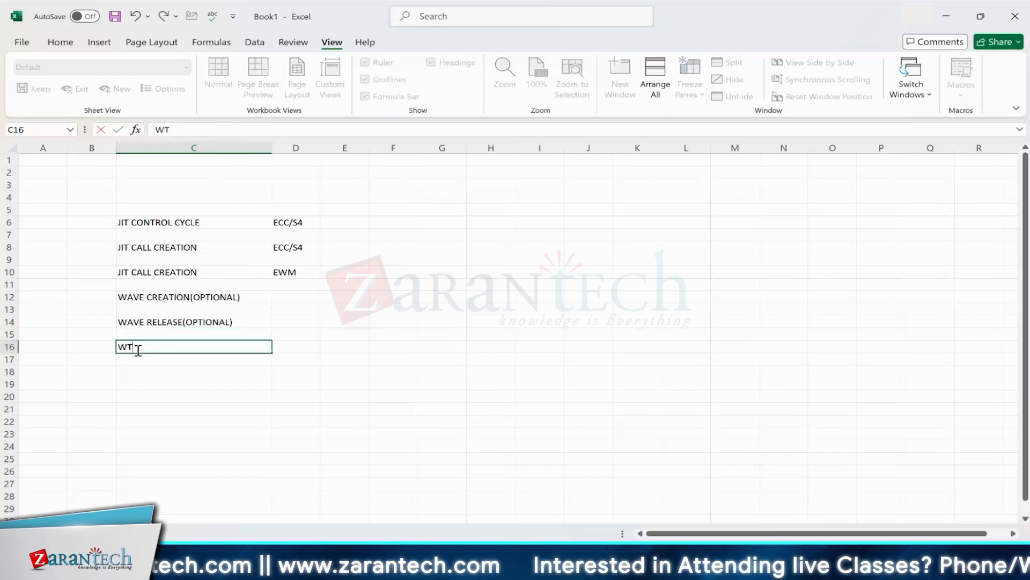
type(" AND WO ")
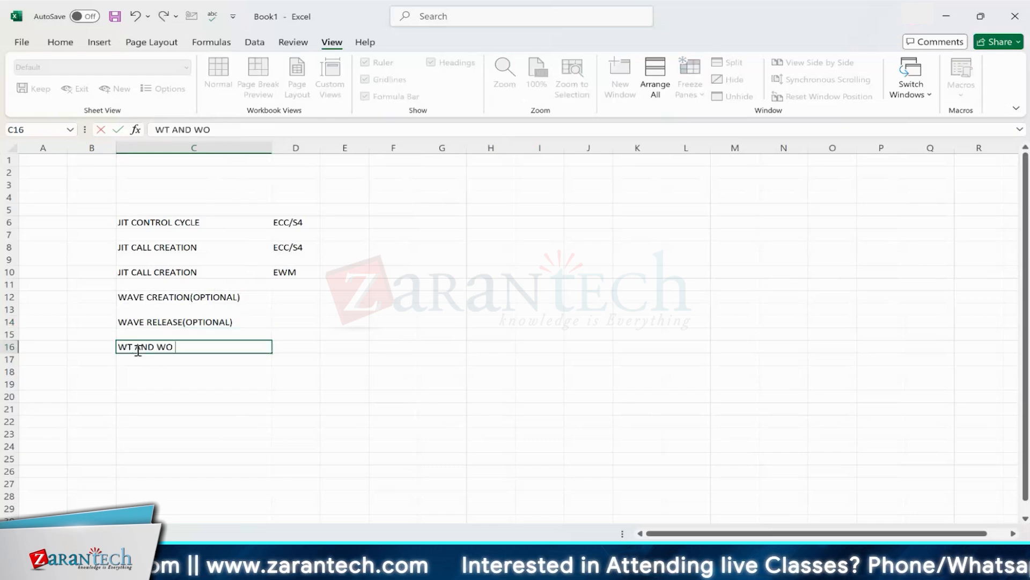
type("CREATION")
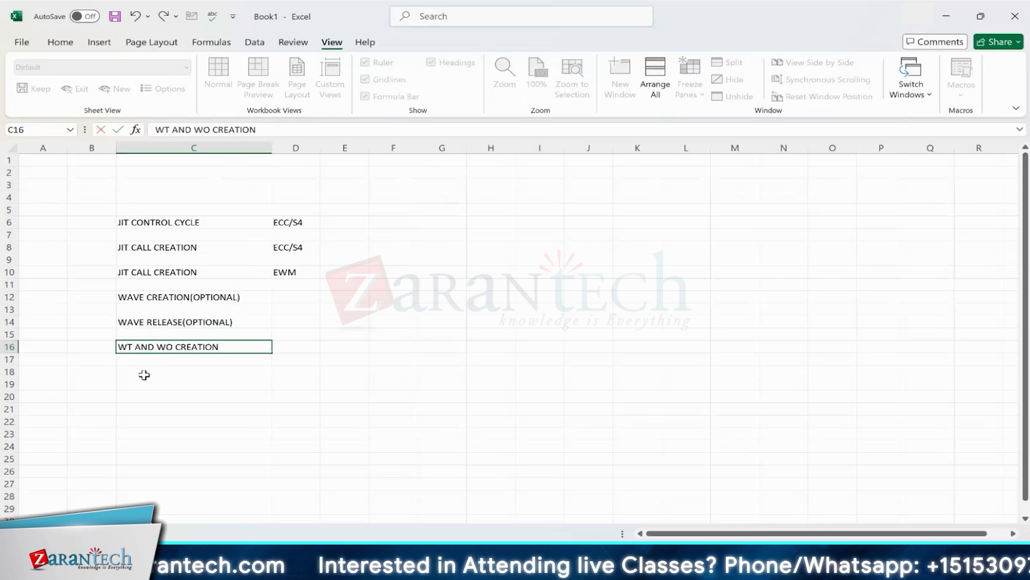
Step: Complete the process list with PICKING in cell C18 and SUPPLIED TO PSA in cell C20
left_click(143, 375)
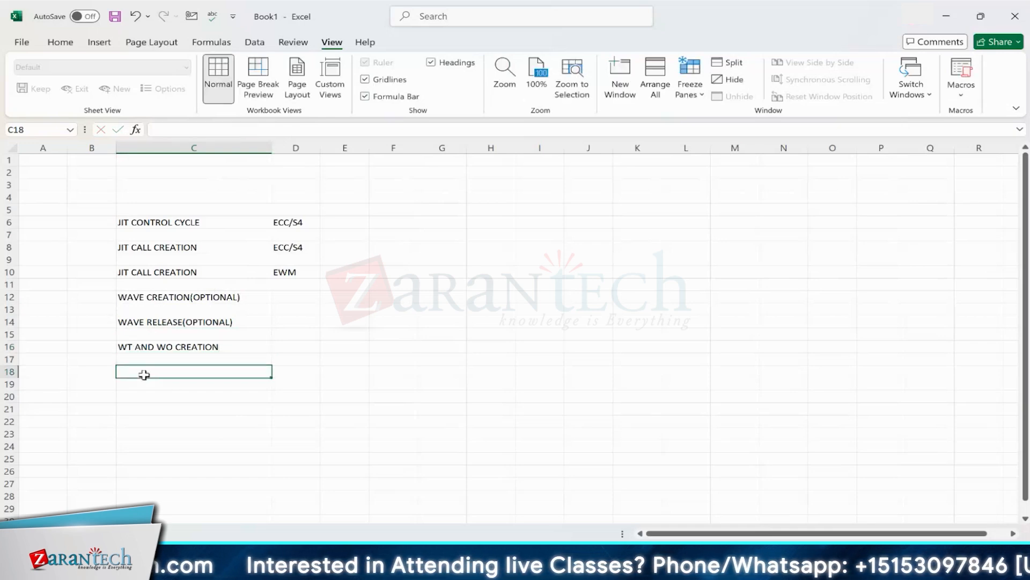
type("PICKING")
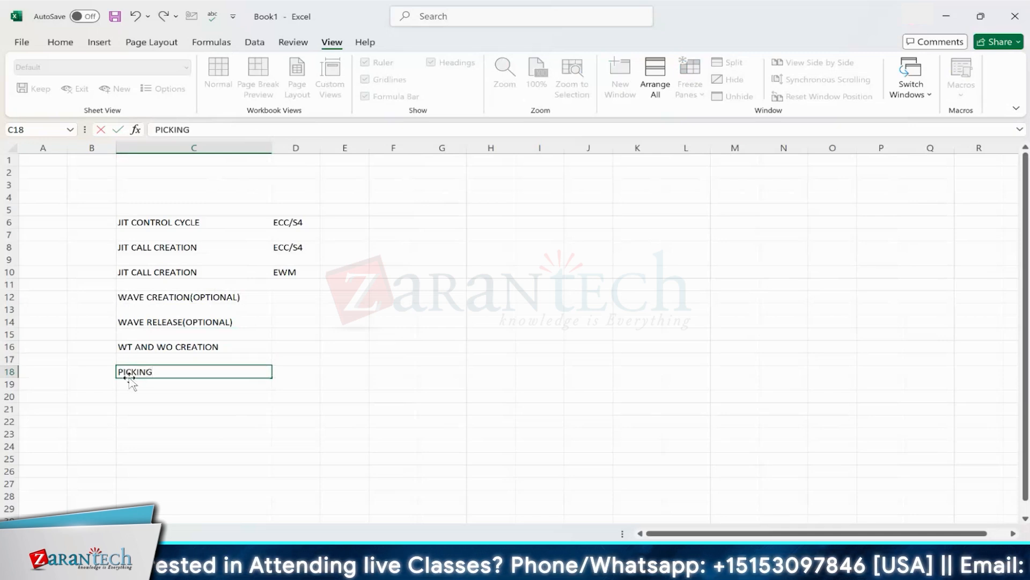
left_click(142, 406)
left_click(133, 396)
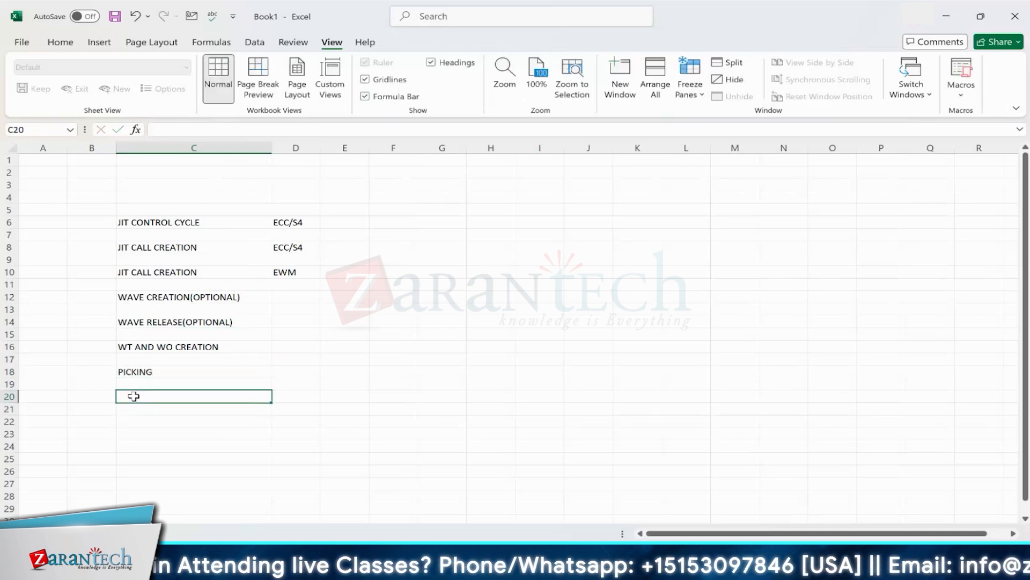
type("SUPPL")
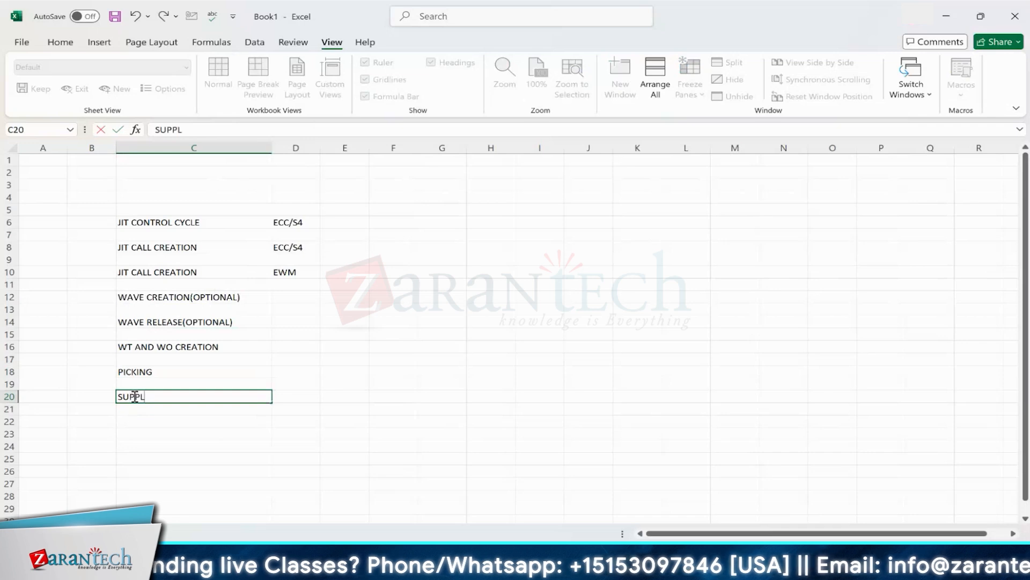
type("IED TO P")
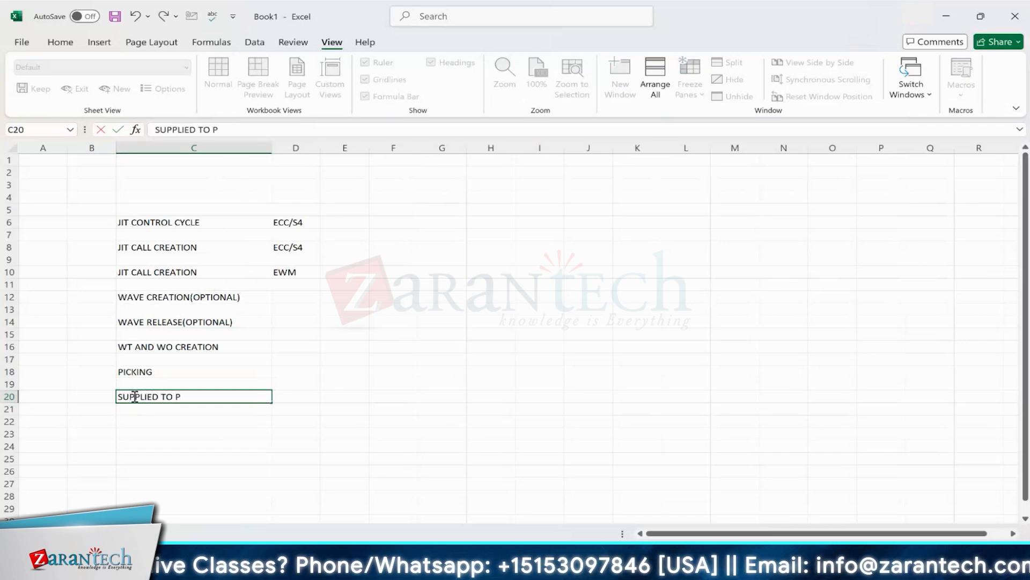
type("SA")
Step: Enter EWM as the system for wave creation, wave release, and WT and WO creation in cells D12, D14 and D16
left_click(289, 297)
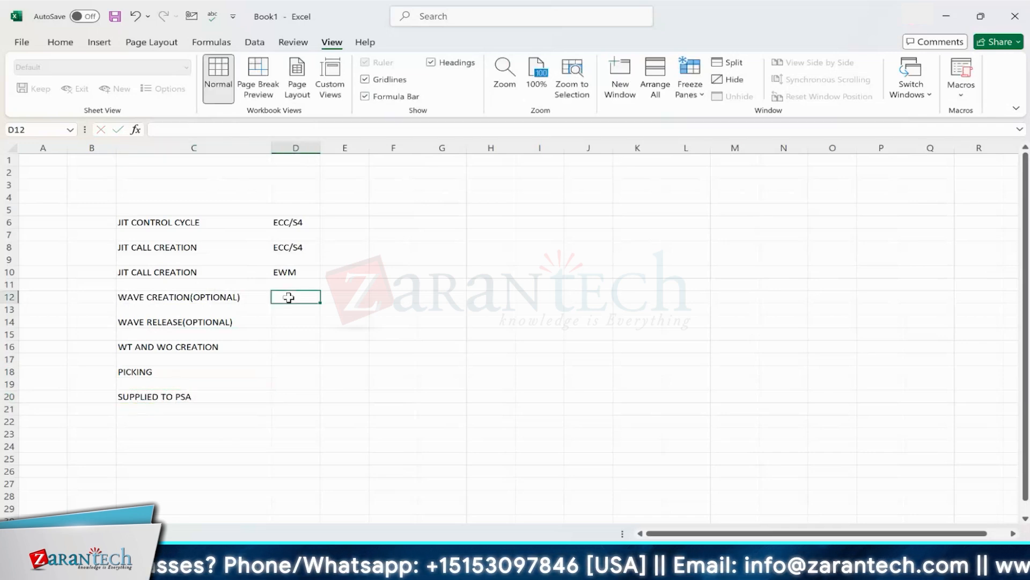
type("EWM")
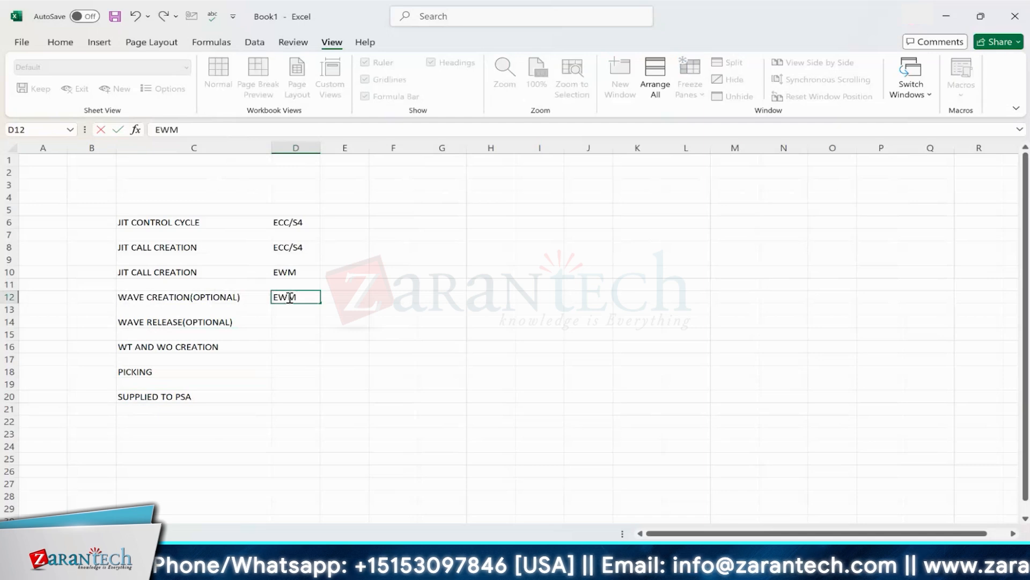
left_click(289, 333)
left_click(288, 322)
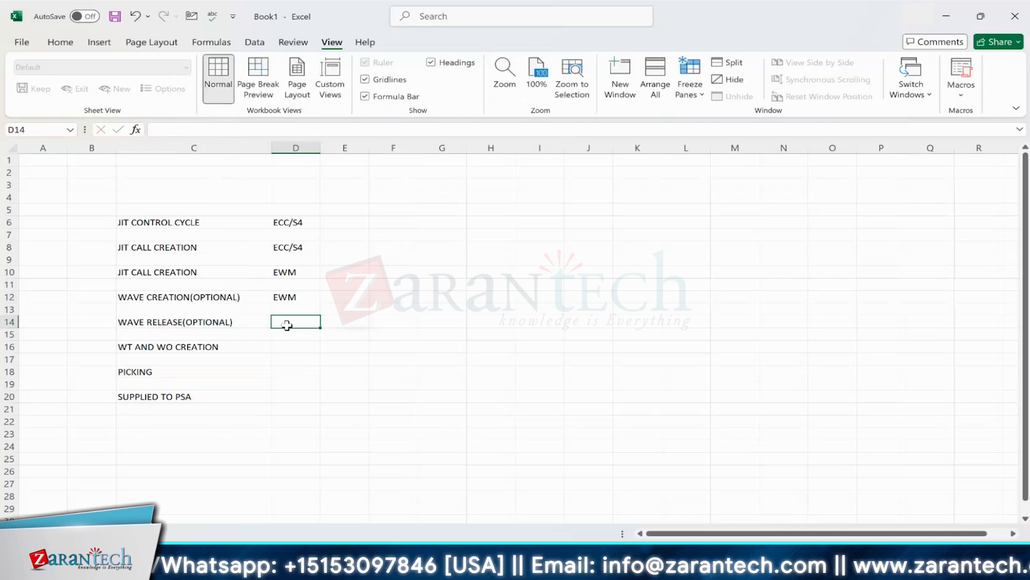
type("EWM")
left_click(289, 348)
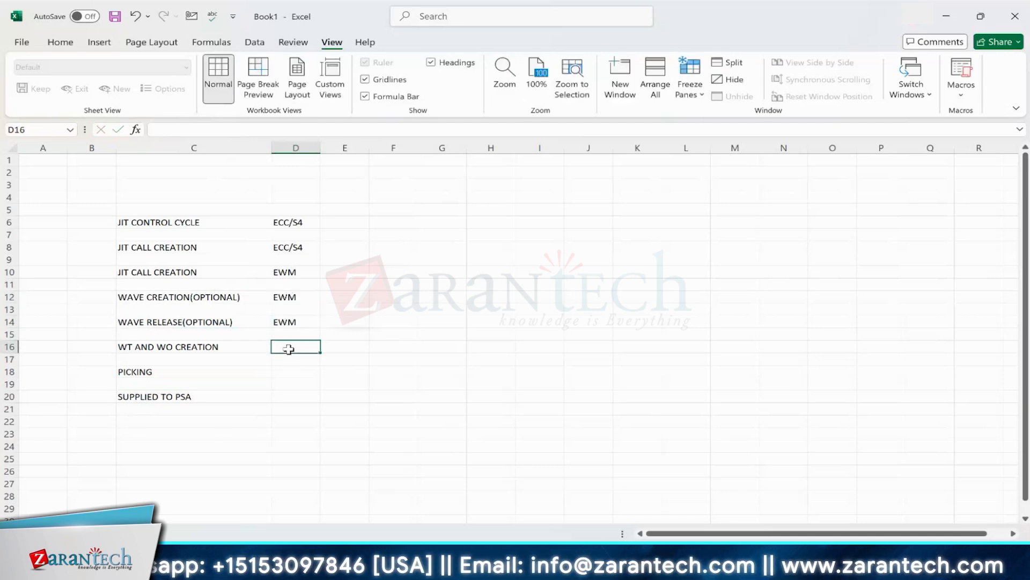
type("EWM")
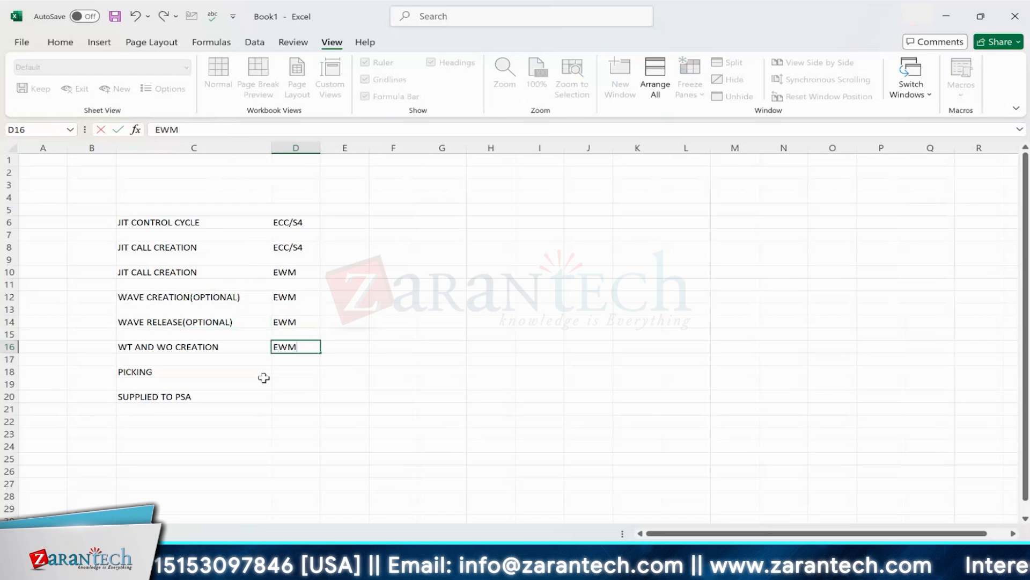
Step: Enter NA as the system for the PICKING and SUPPLIED TO PSA steps in cells D18 and D20
left_click(293, 372)
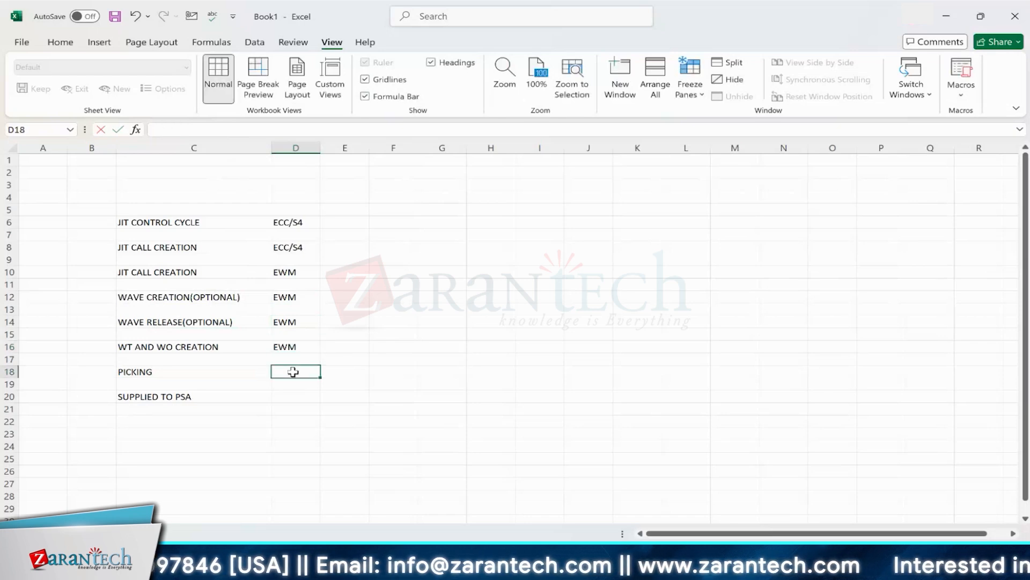
type("NA")
left_click(291, 394)
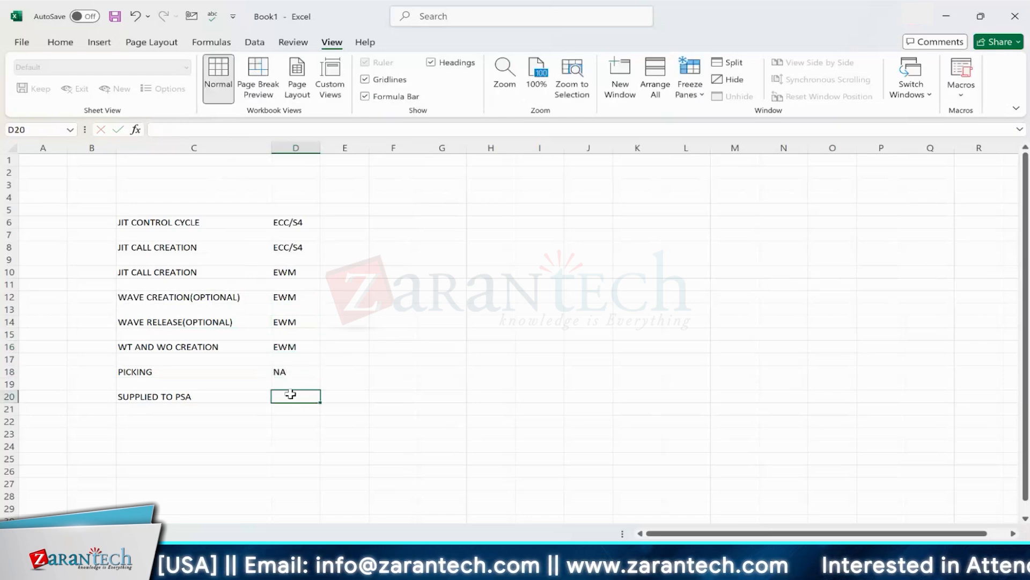
type("NA")
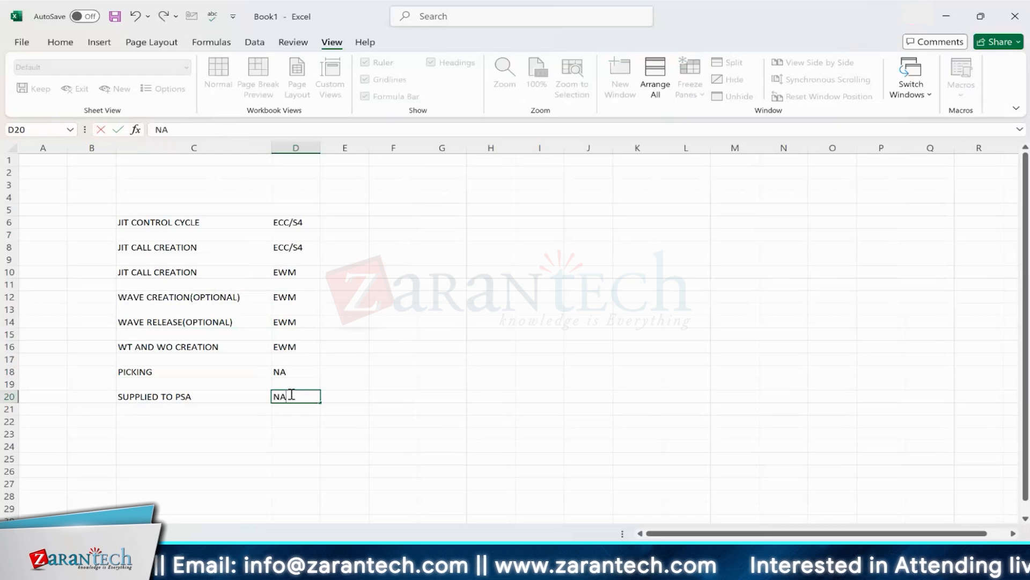
left_click(240, 408)
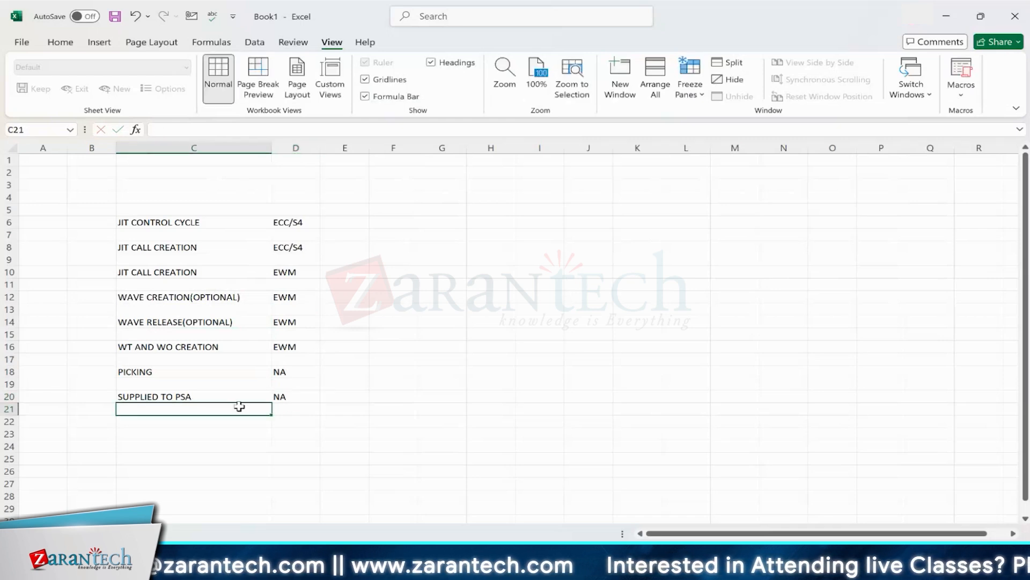
left_click(315, 371)
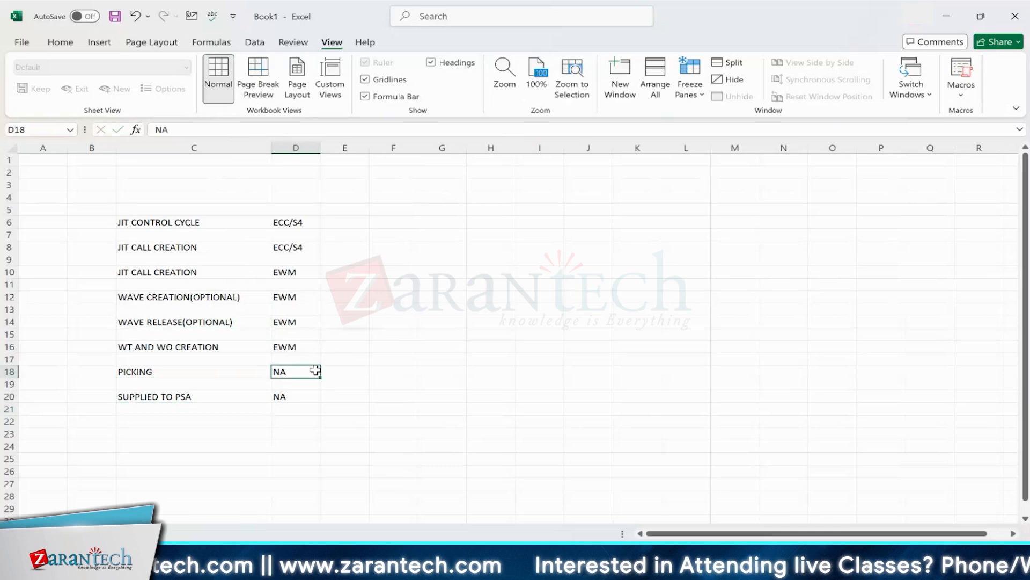
Step: Try a bent-up block arrow about 4.7 cm high and 1.81 cm wide beside the system column, from row 18 up to row 9
left_click(99, 42)
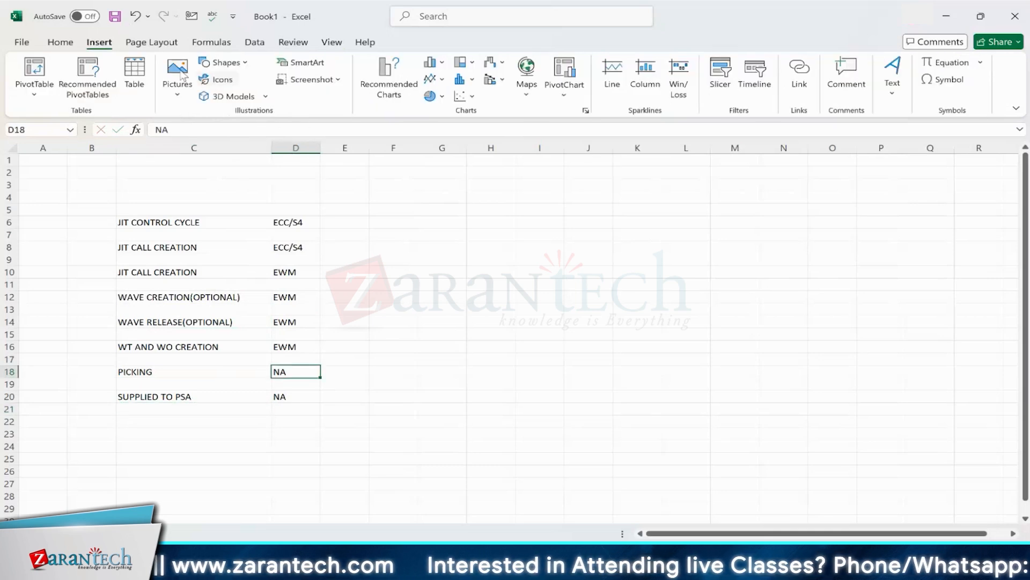
left_click(242, 64)
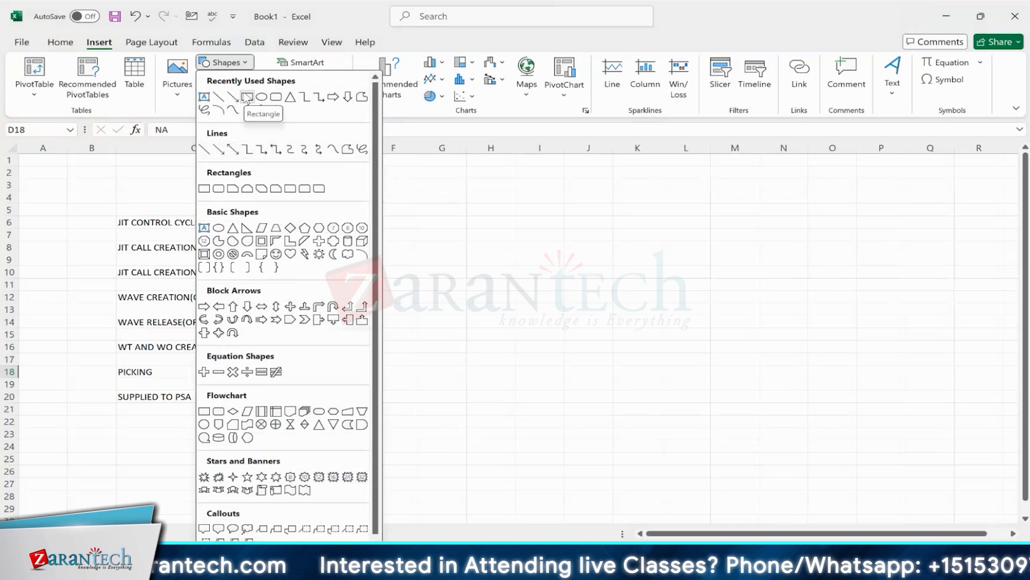
left_click(364, 307)
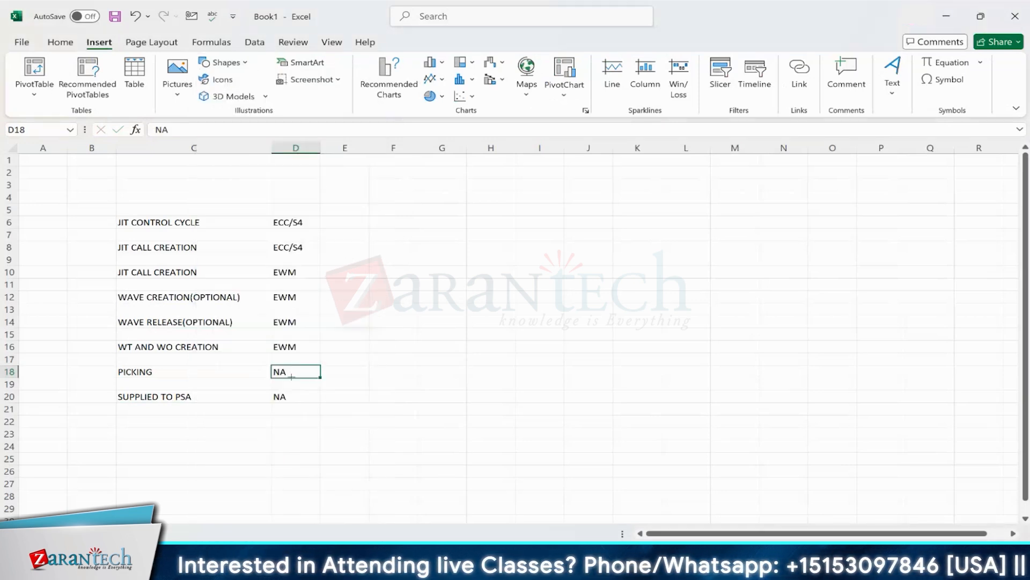
mouse_move(325, 375)
left_mouse_down()
mouse_move(340, 241)
mouse_move(324, 239)
mouse_move(375, 258)
left_mouse_up()
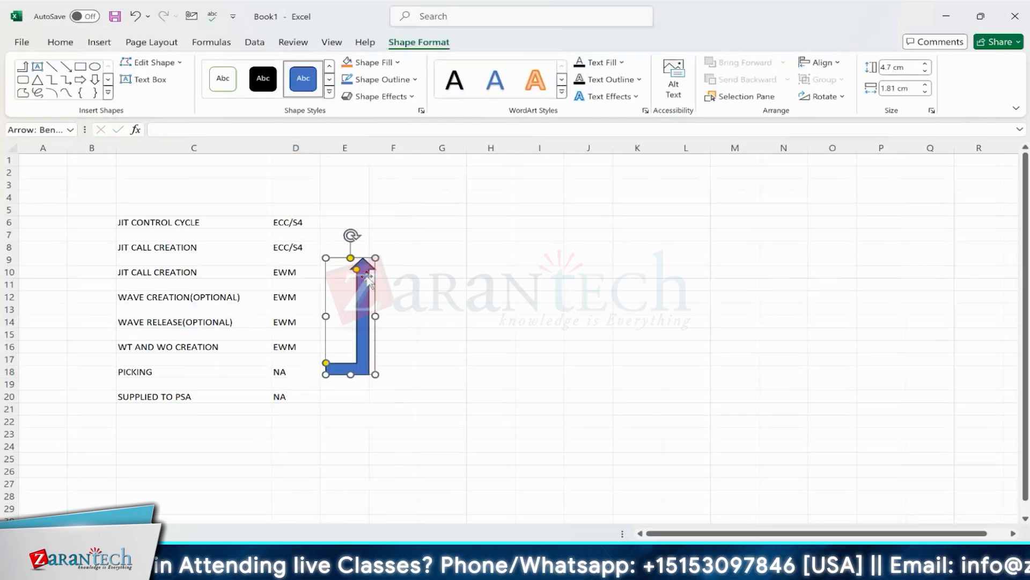
key("Delete")
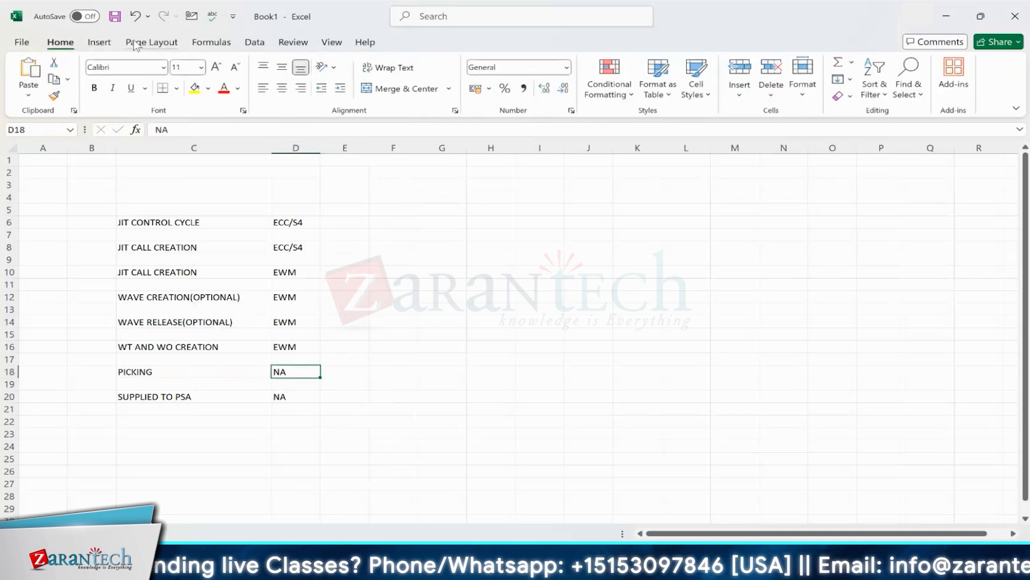
Step: Try a curved block arrow about 4.26 cm high and 4.08 cm wide beside the system column, between rows 10 and 18
left_click(107, 43)
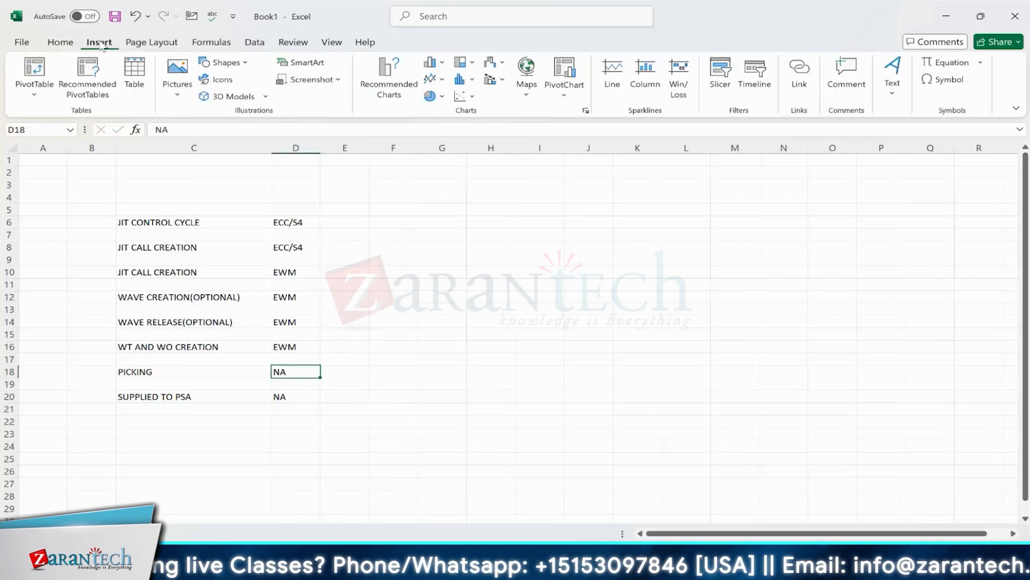
left_click(247, 65)
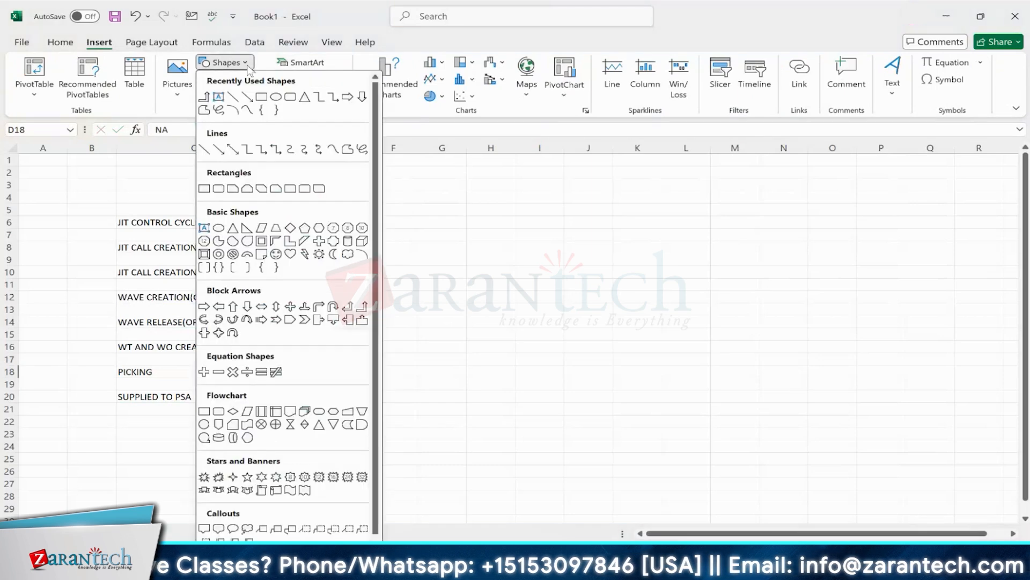
left_click(231, 321)
left_click_drag(323, 374, 435, 267)
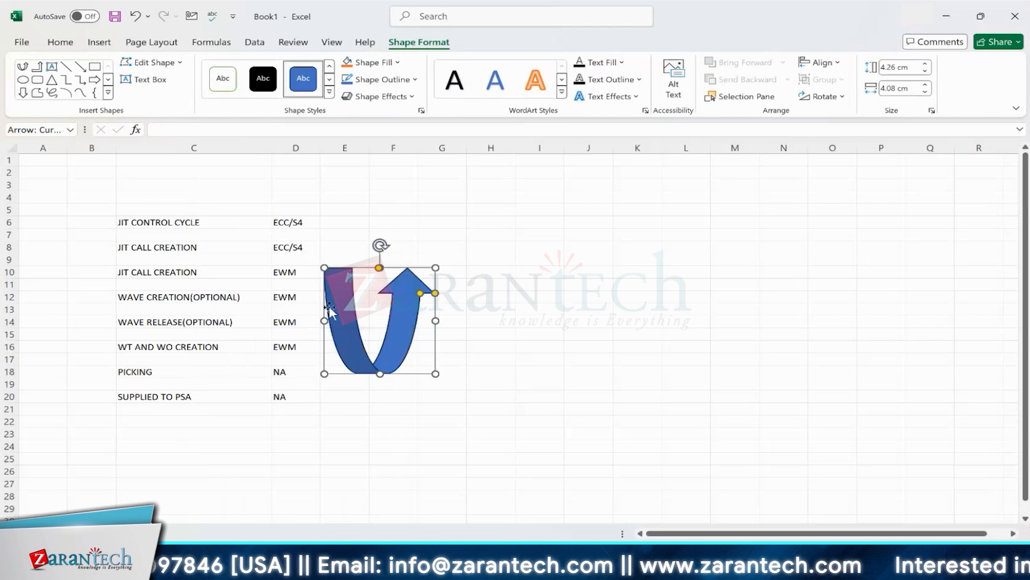
key("Delete")
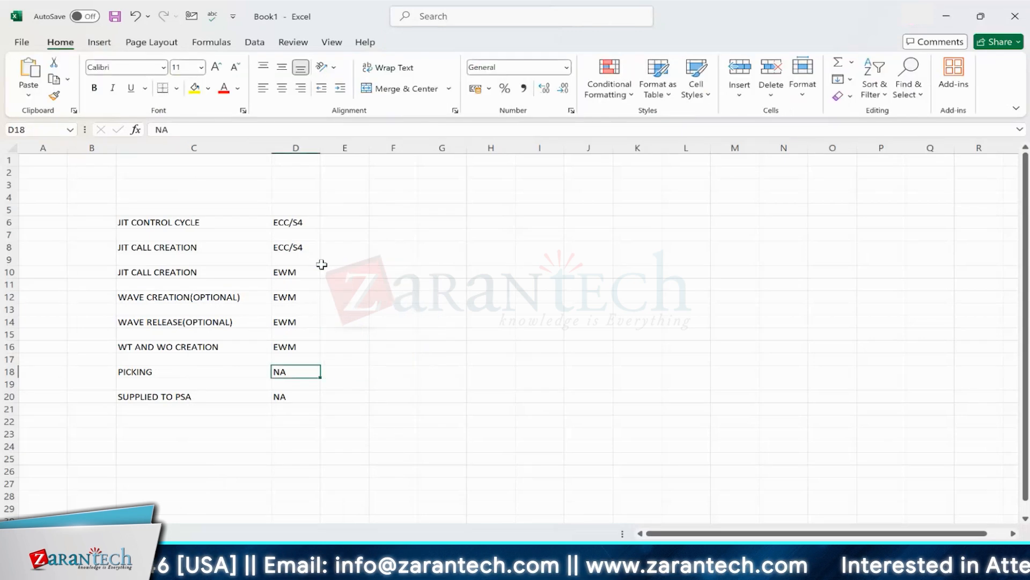
Step: Extend the picking step in cell C18 to read PICKING-CONFIRMS THE WT
left_click(230, 245)
left_click(216, 370)
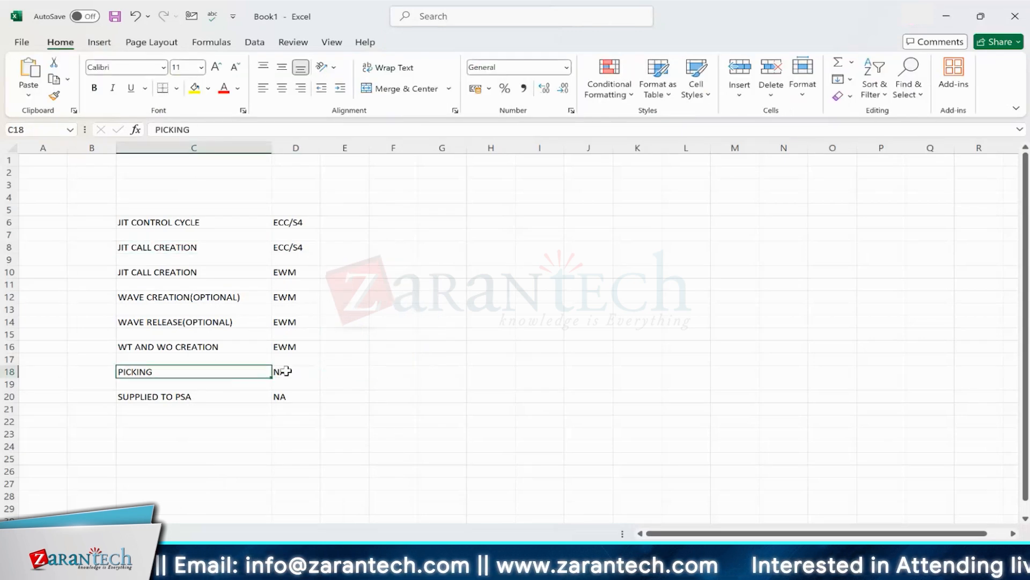
left_click(290, 370)
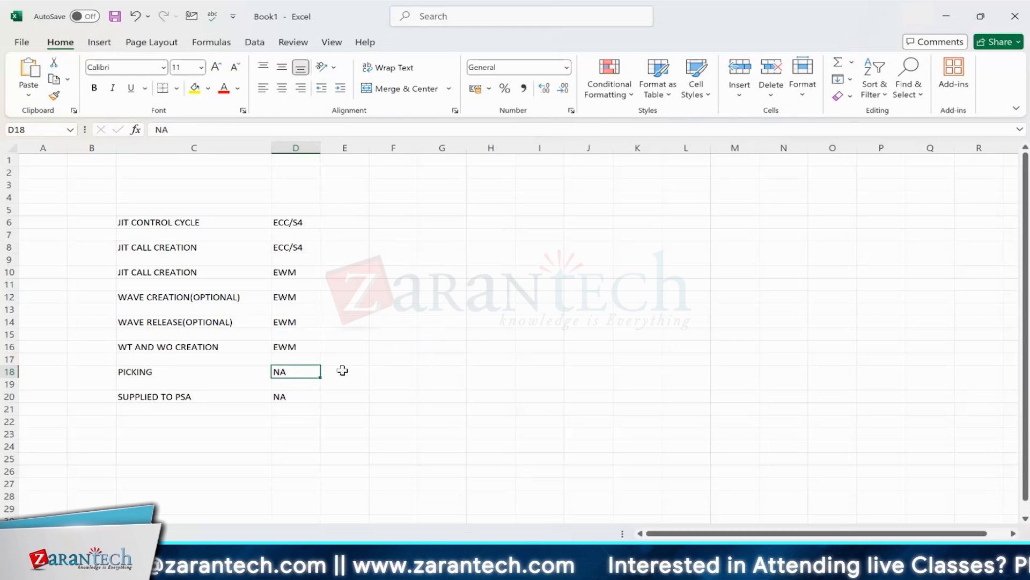
left_click(171, 371)
double_click(173, 370)
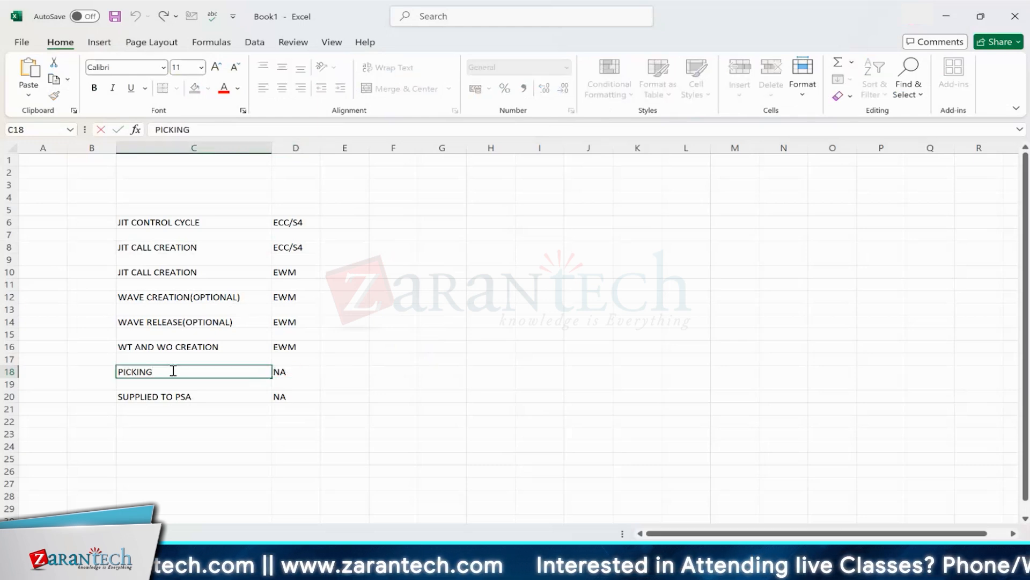
type("-CONFIRMS")
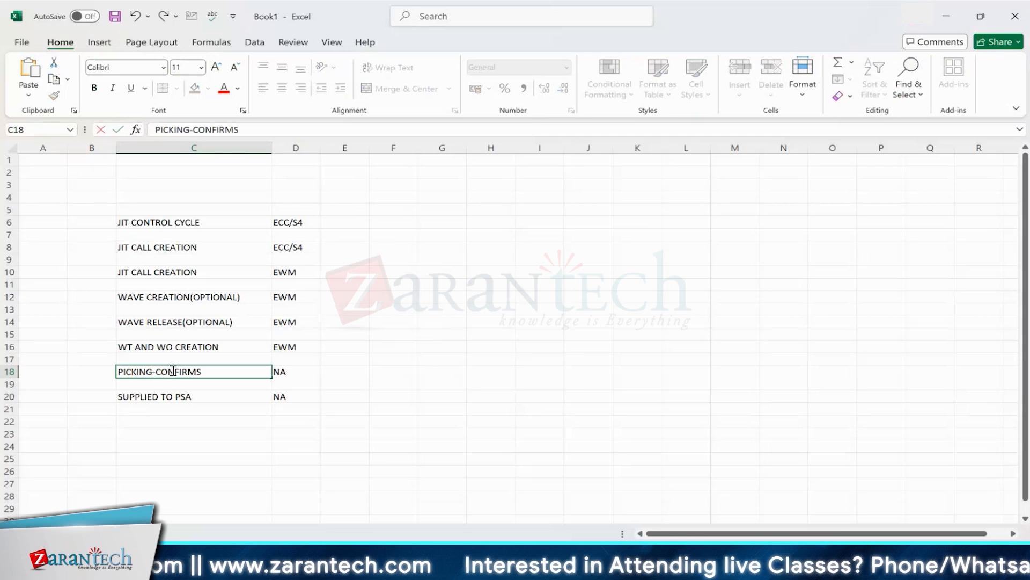
type(" THE")
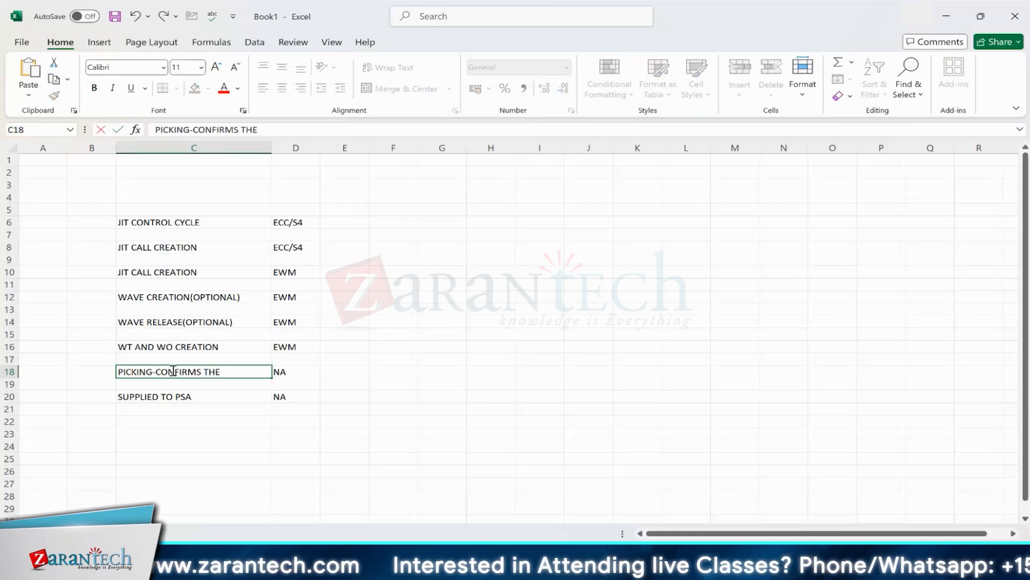
type(" WT")
left_click(306, 371)
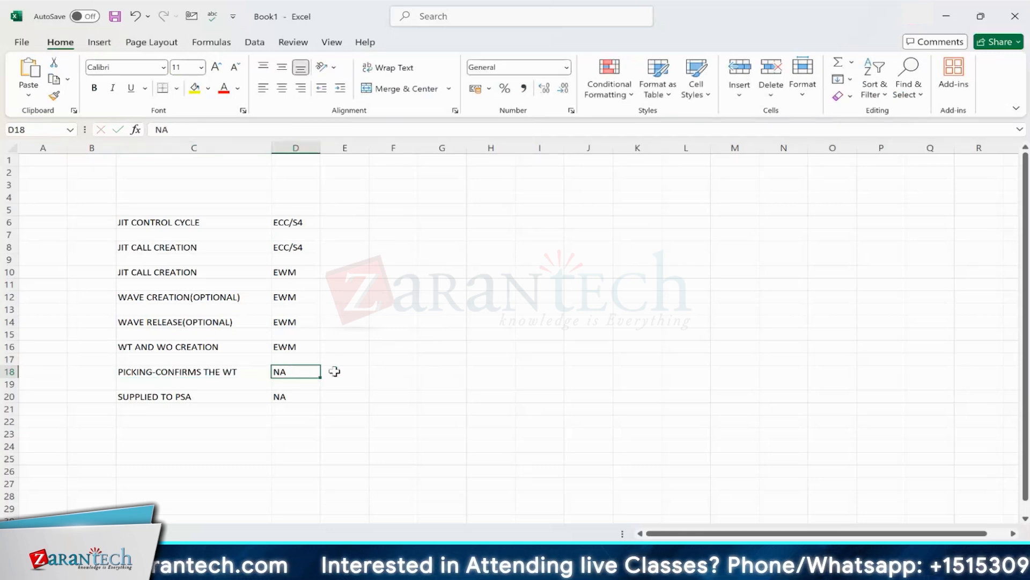
left_click(335, 371)
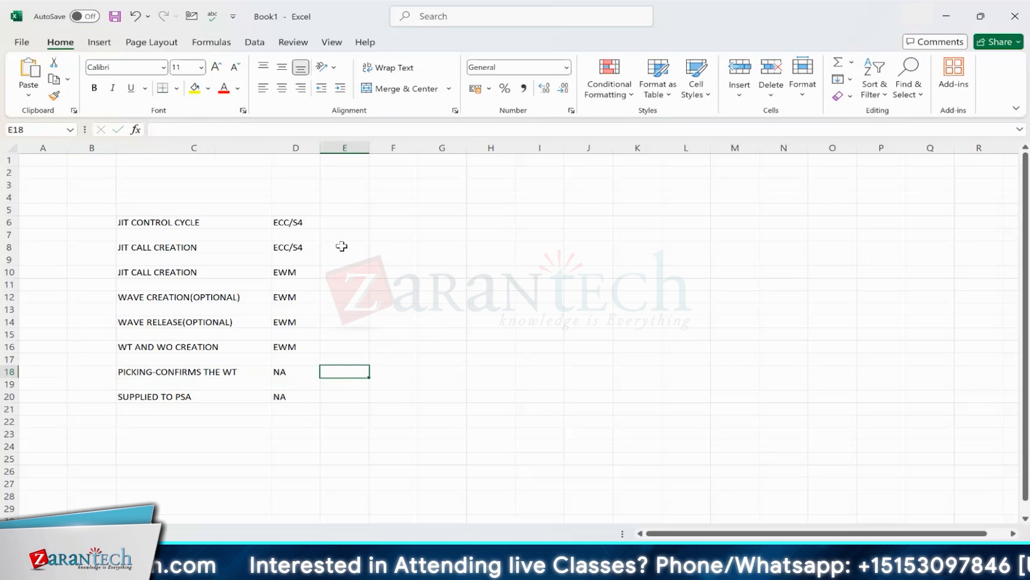
left_click(222, 271)
left_click(341, 270)
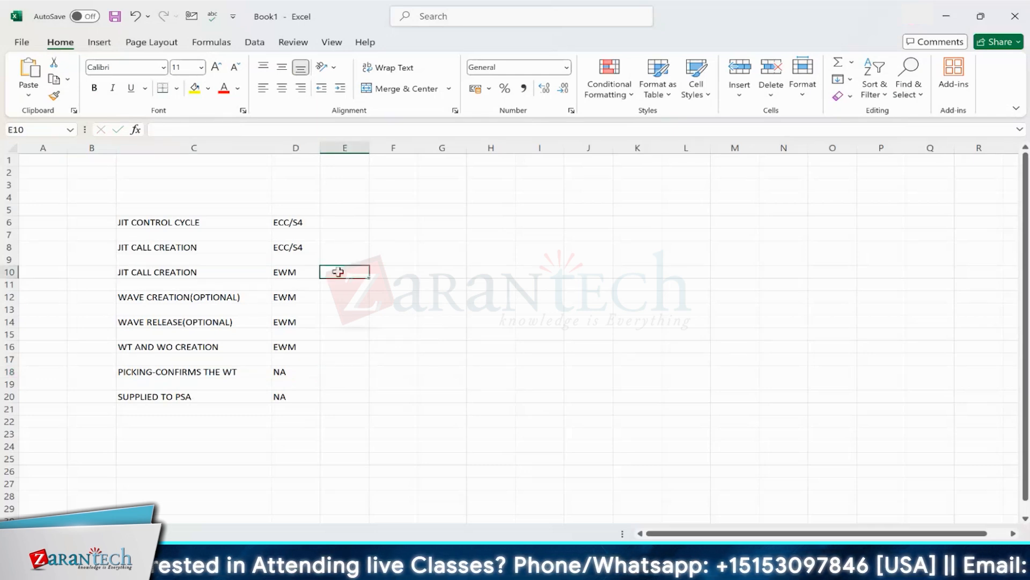
left_click(241, 272)
left_click(13, 273)
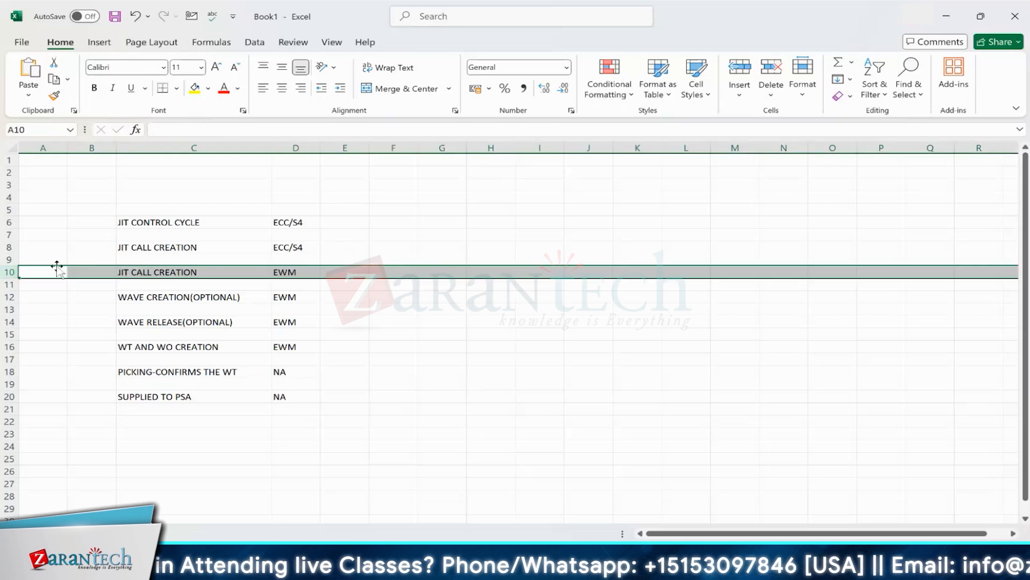
left_click(137, 271)
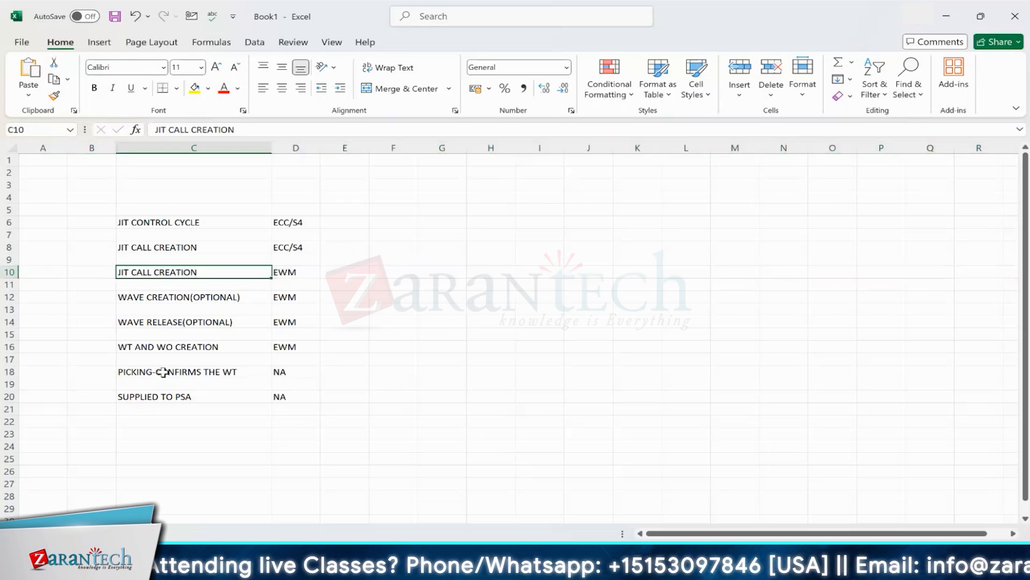
left_click(10, 372)
left_click(8, 260)
left_click(7, 272)
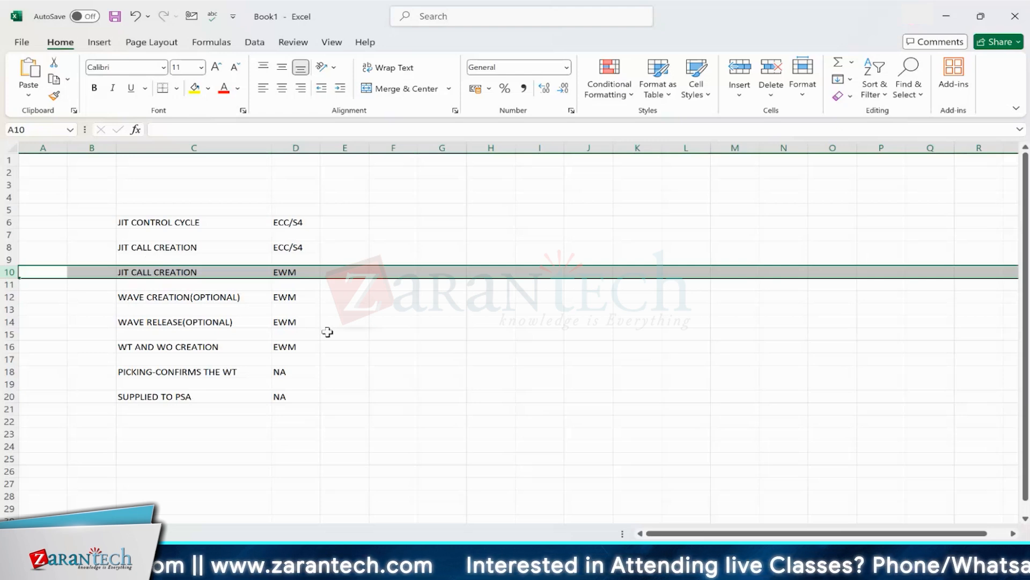
Step: Switch to the SAP Control Cycle Maintenance session and start transaction SE16 in a new session
mouse_move(568, 566)
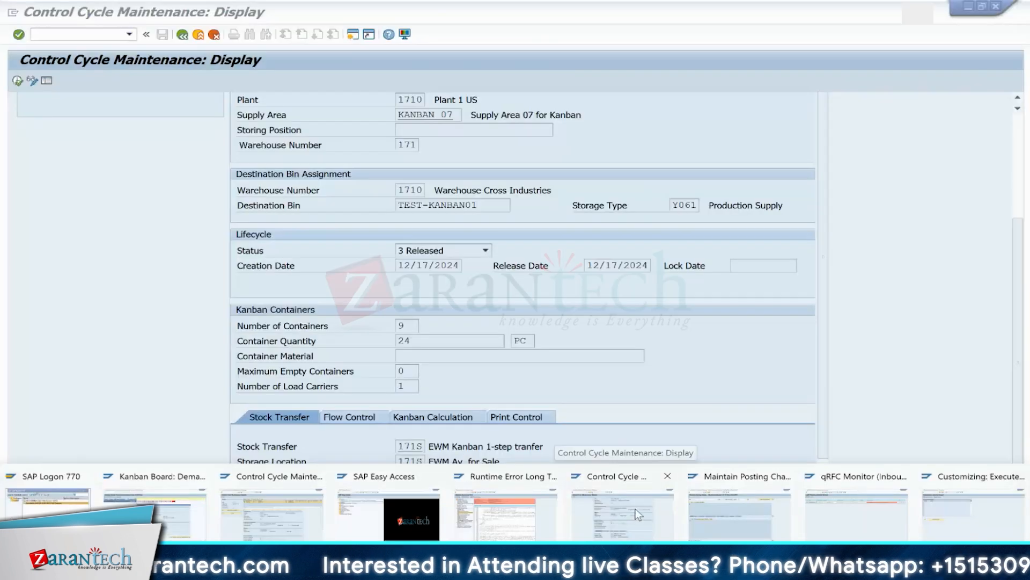
left_click(635, 508)
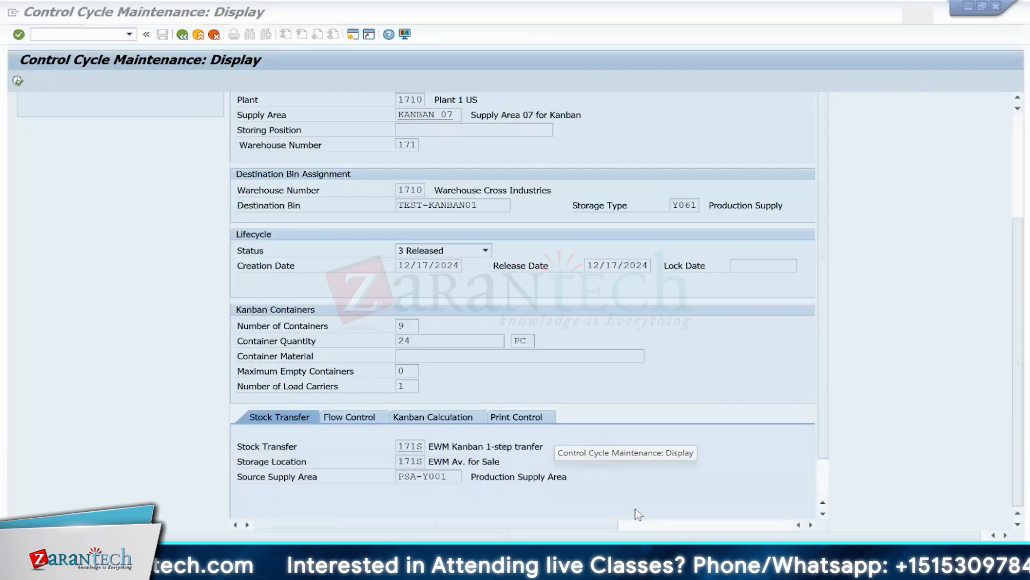
left_click(91, 34)
type("/NSE16")
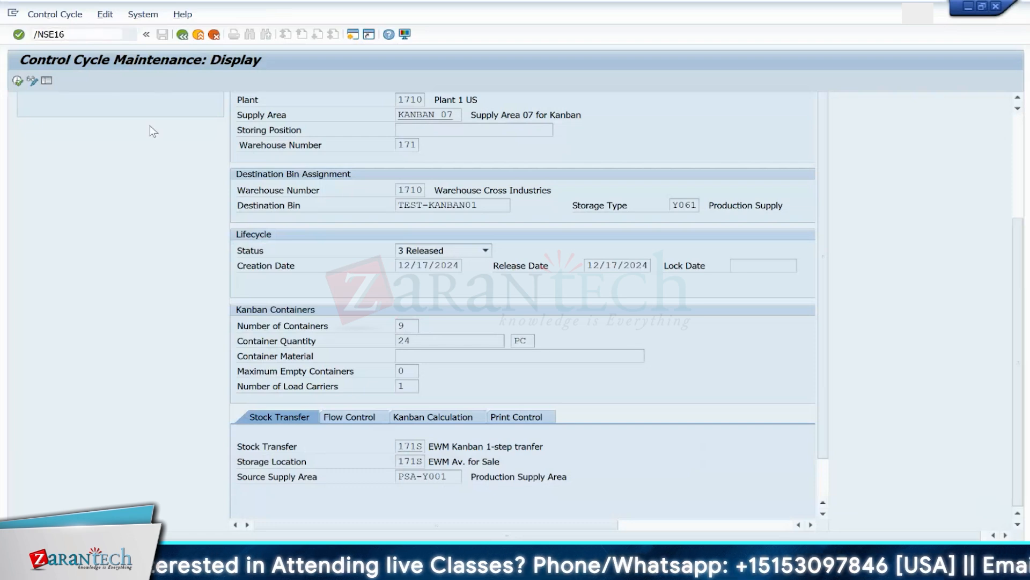
key("Return")
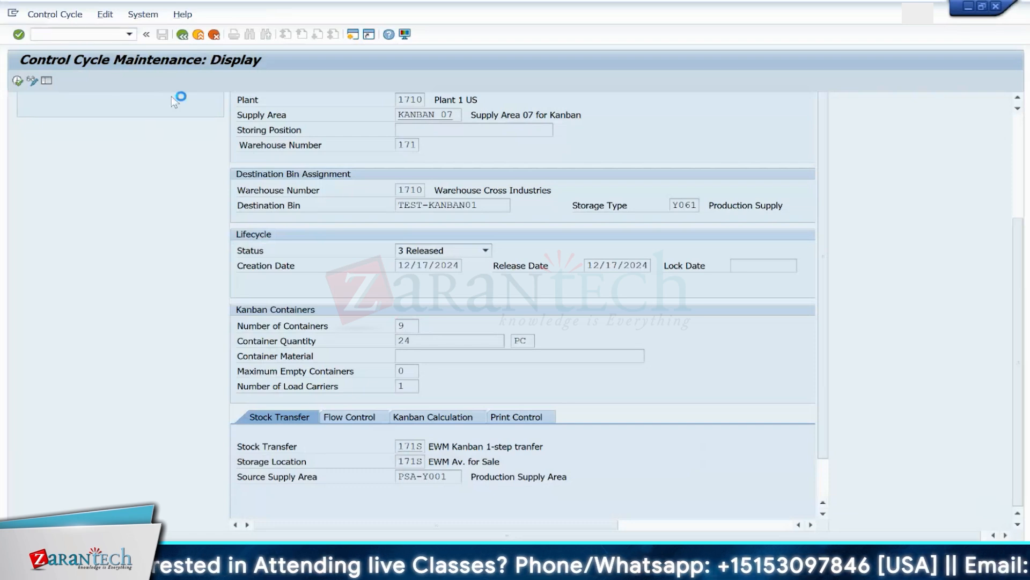
Step: Replace the table name with AGR_USERS and open that table's selection screen
left_click_drag(199, 137, 208, 137)
key("BackSpace")
key("BackSpace")
key("BackSpace")
key("BackSpace")
key("BackSpace")
key("BackSpace")
key("BackSpace")
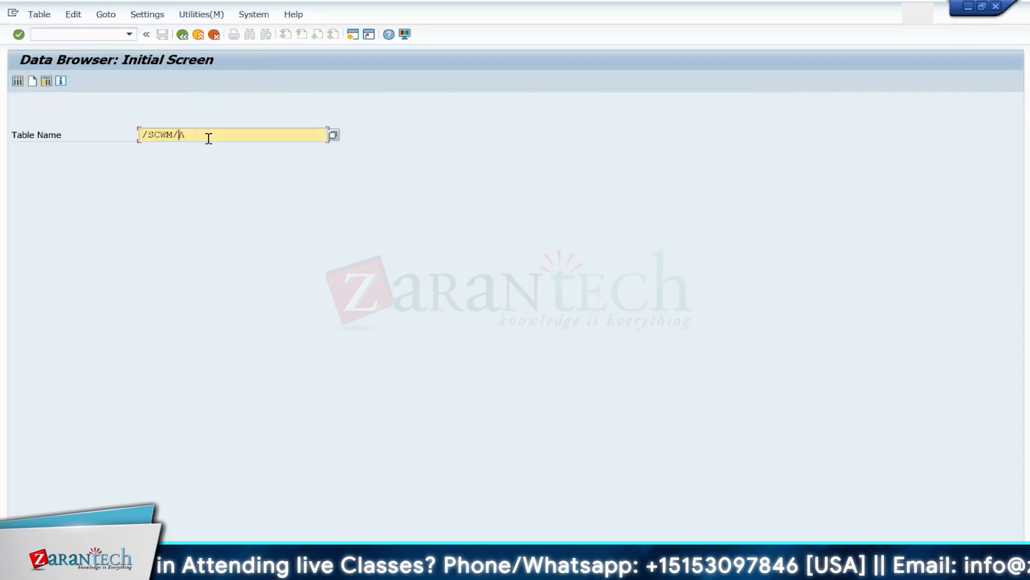
key("BackSpace")
key("BackSpace")
key("BackSpace")
type("AGR")
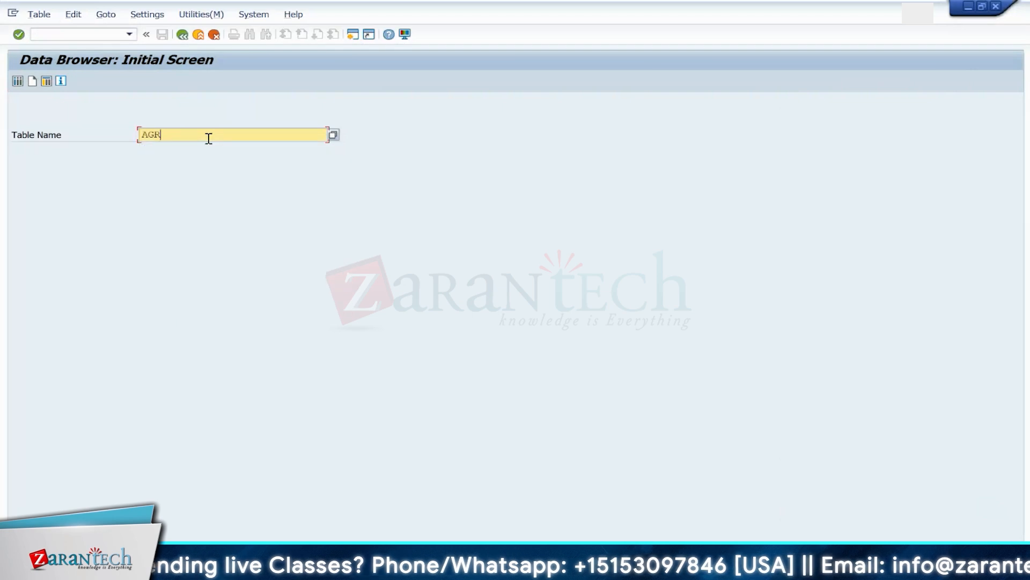
type("_USERS")
key("Return")
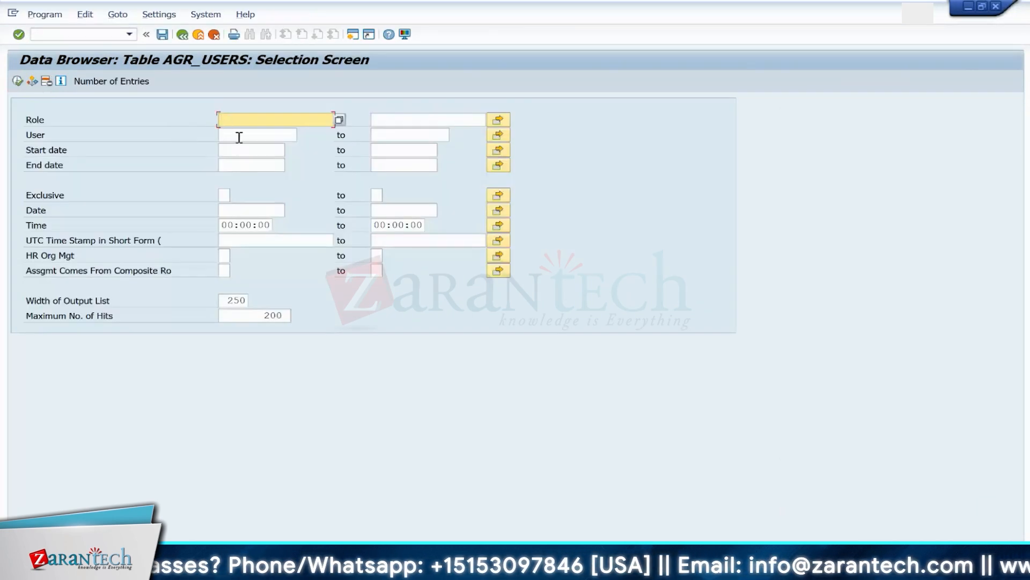
Step: List the role assignments of user ZSAPEWM_00 and examine the custom roles Z_HELP_ROLE and Z_MENU
left_click(240, 135)
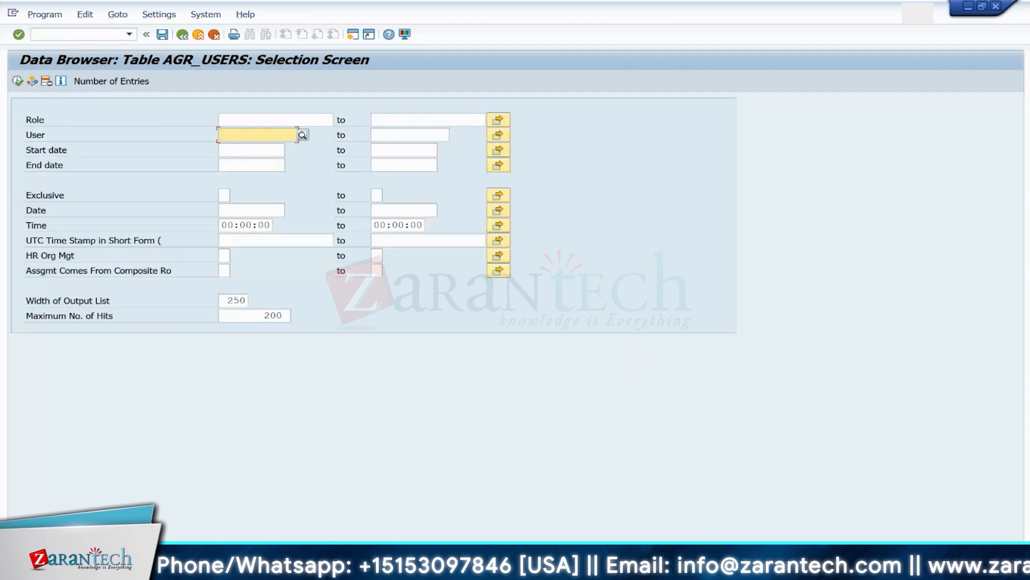
left_click(930, 569)
left_click(758, 447)
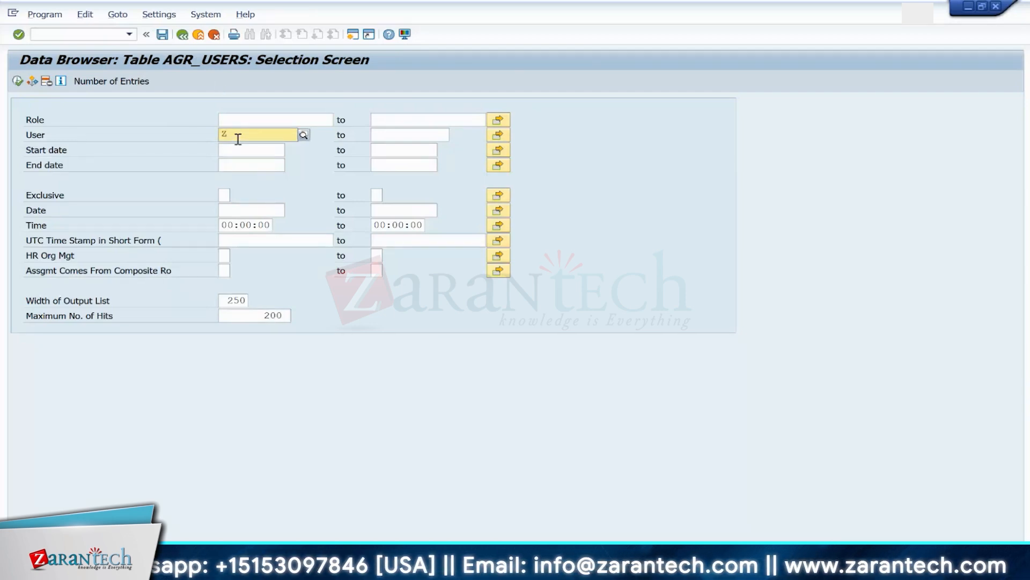
type("ZSAPEWM")
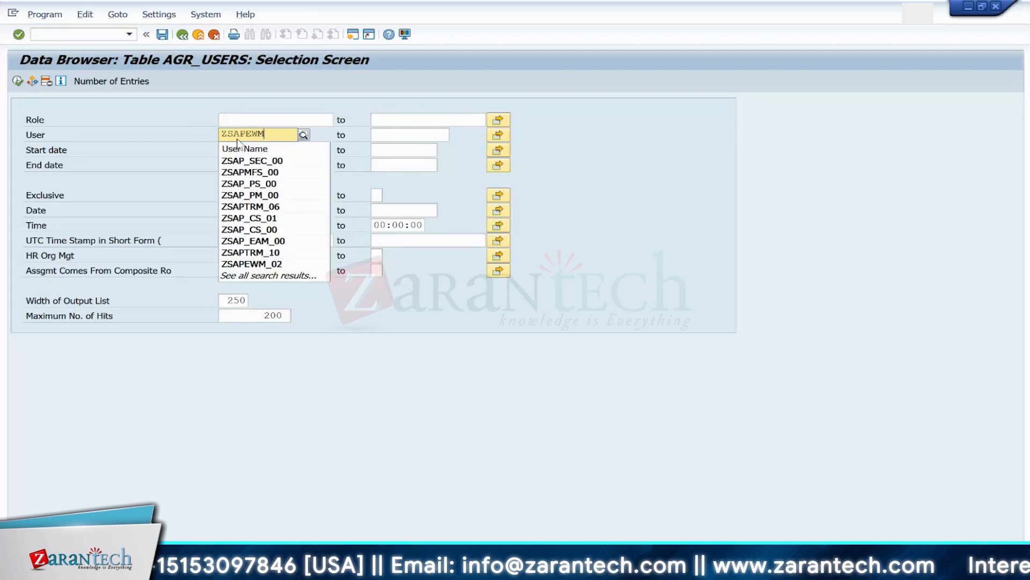
type("_00")
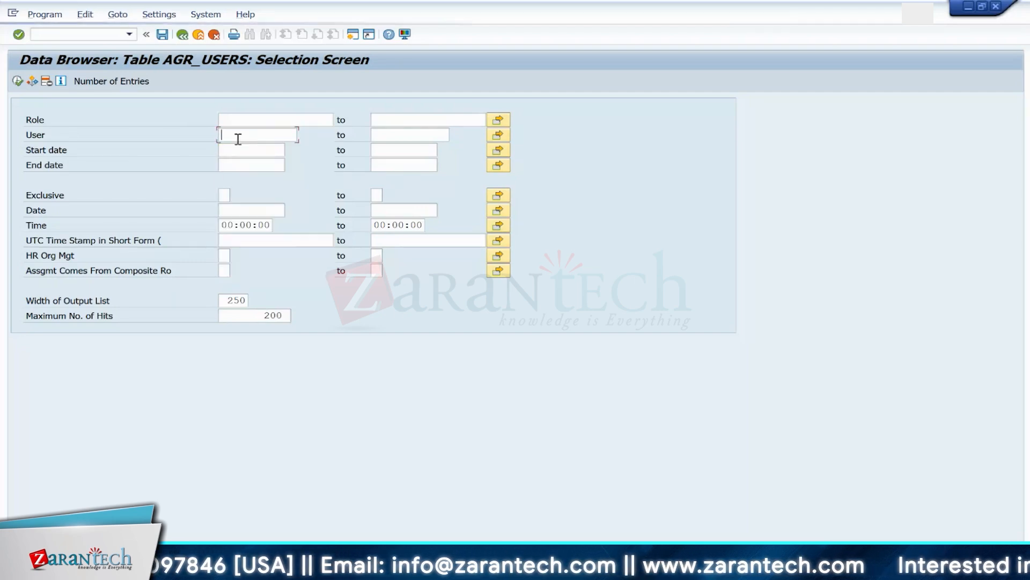
left_click(18, 80)
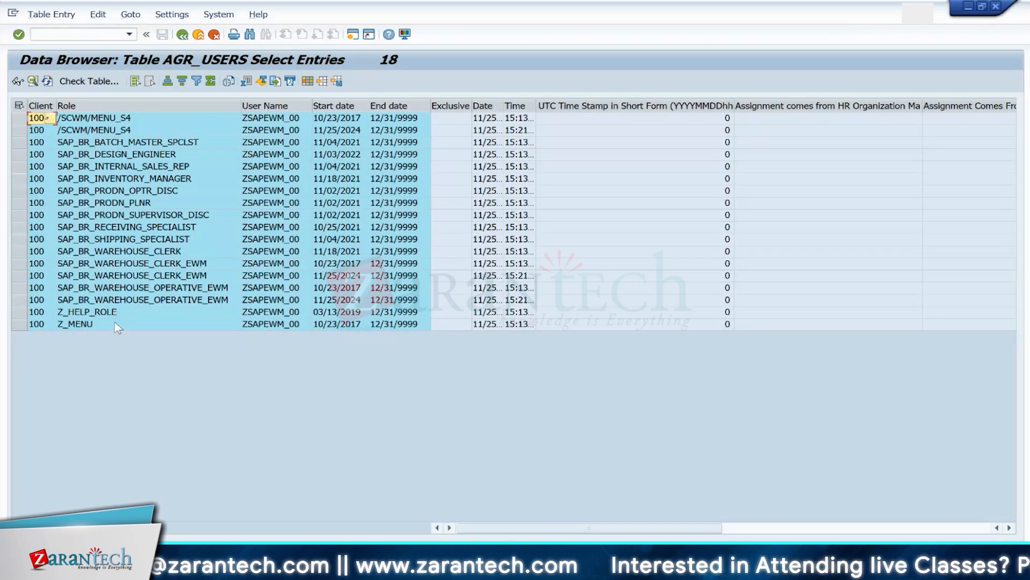
left_click(146, 311)
left_click(143, 324)
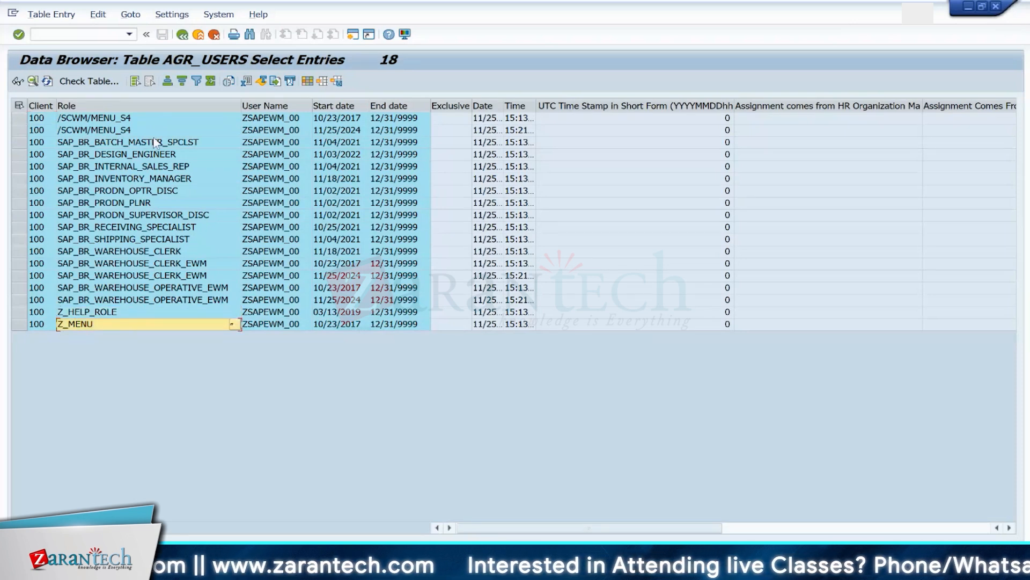
Step: Open the role maintenance transaction PFCG in a new session with /OPFCG
left_click(89, 35)
type("/O")
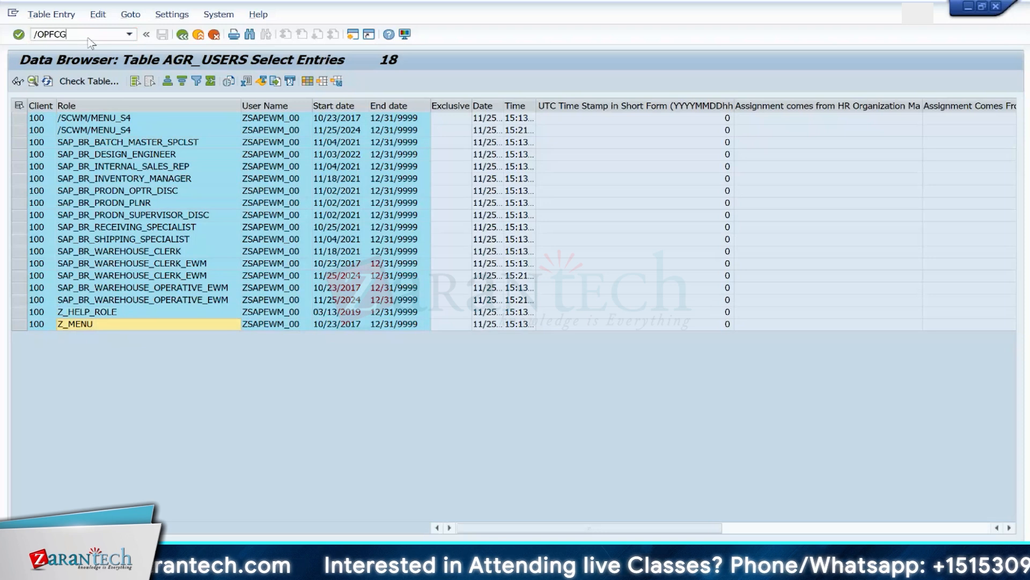
type("PFCG")
key("Return")
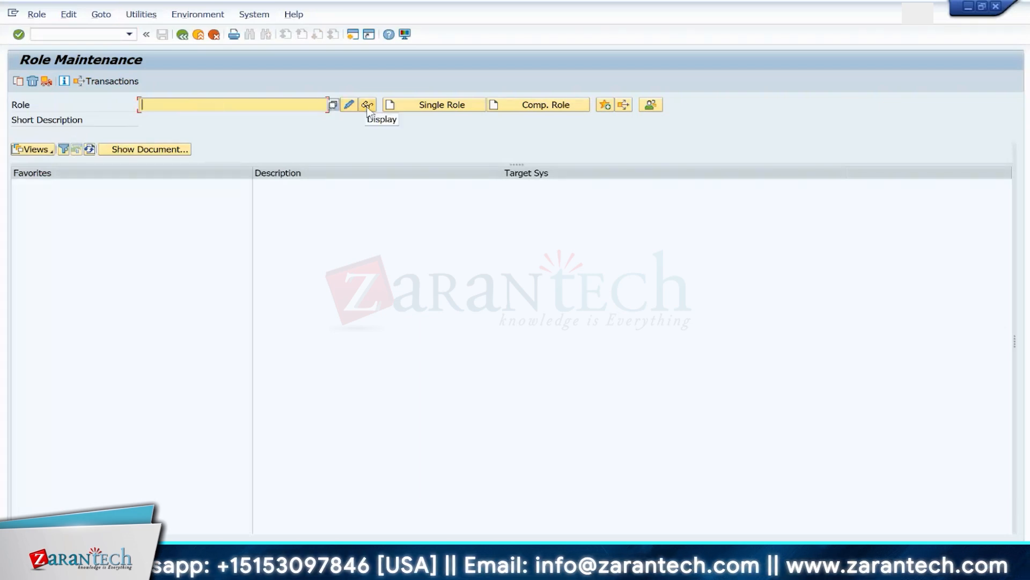
Step: Search the single roles for the short description "*Production Operator*"
left_click(333, 106)
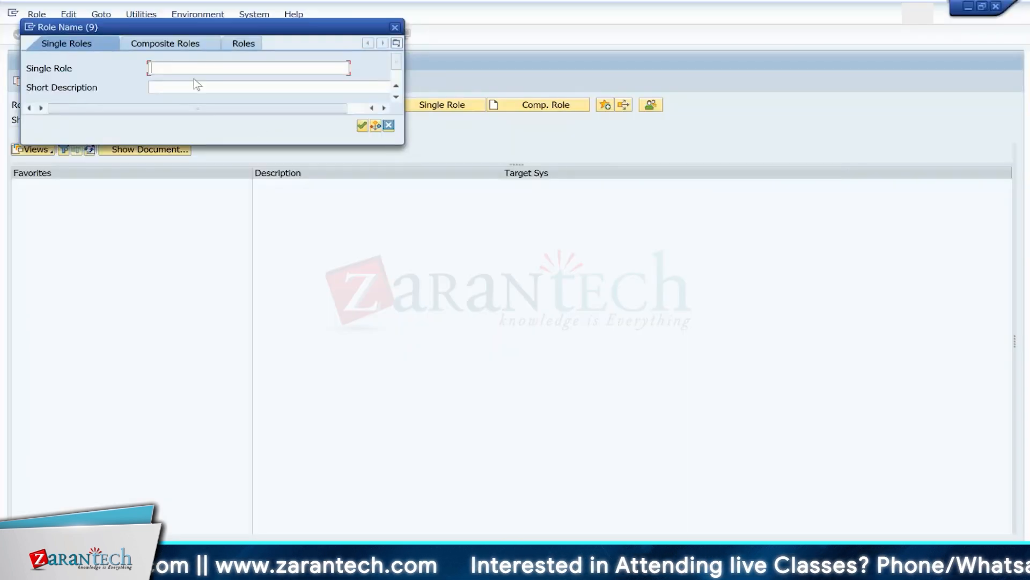
left_click(192, 86)
type("*P")
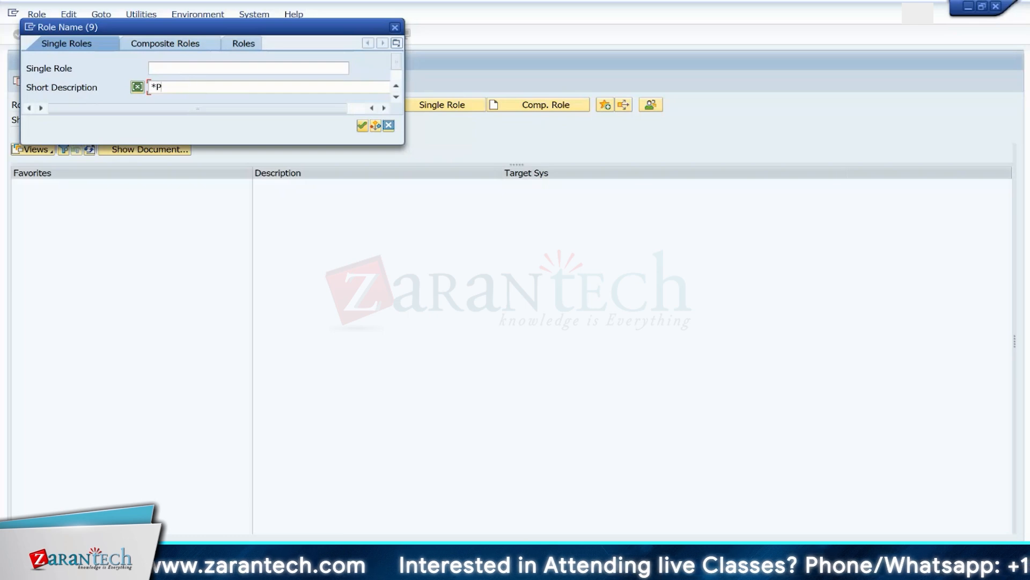
type("RODUC")
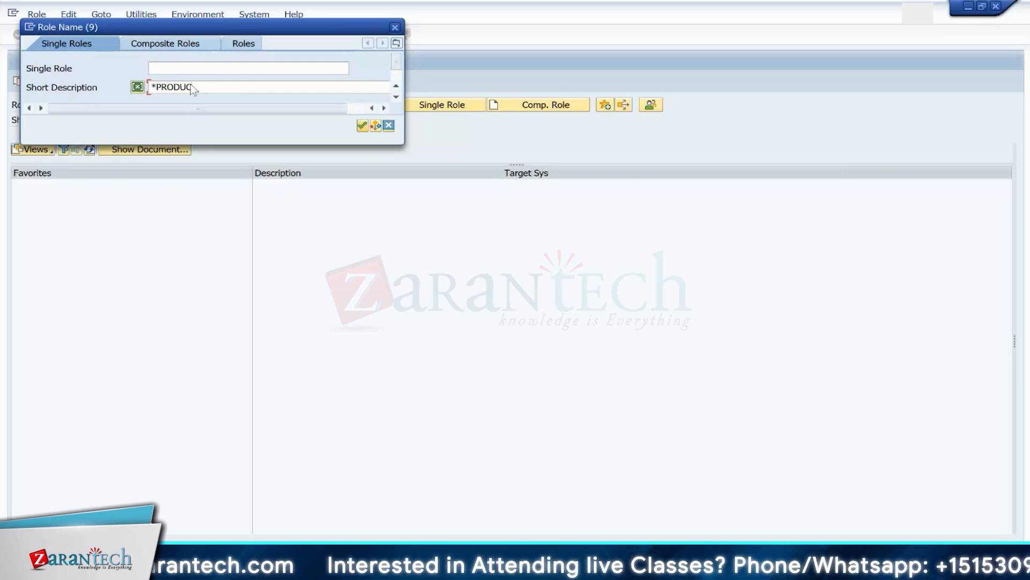
key("BackSpace")
key("BackSpace")
key("BackSpace")
key("BackSpace")
key("BackSpace")
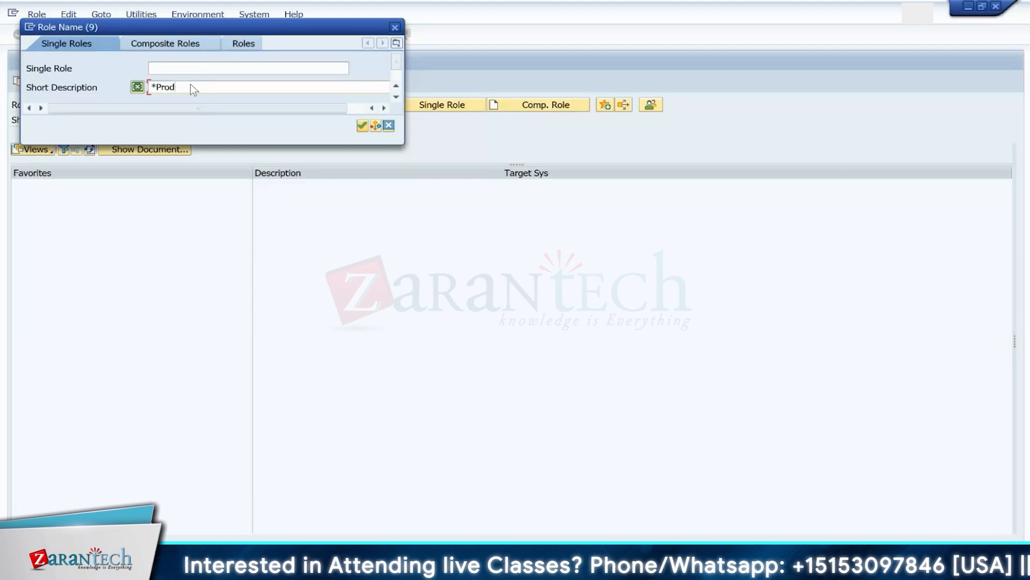
type("roduction")
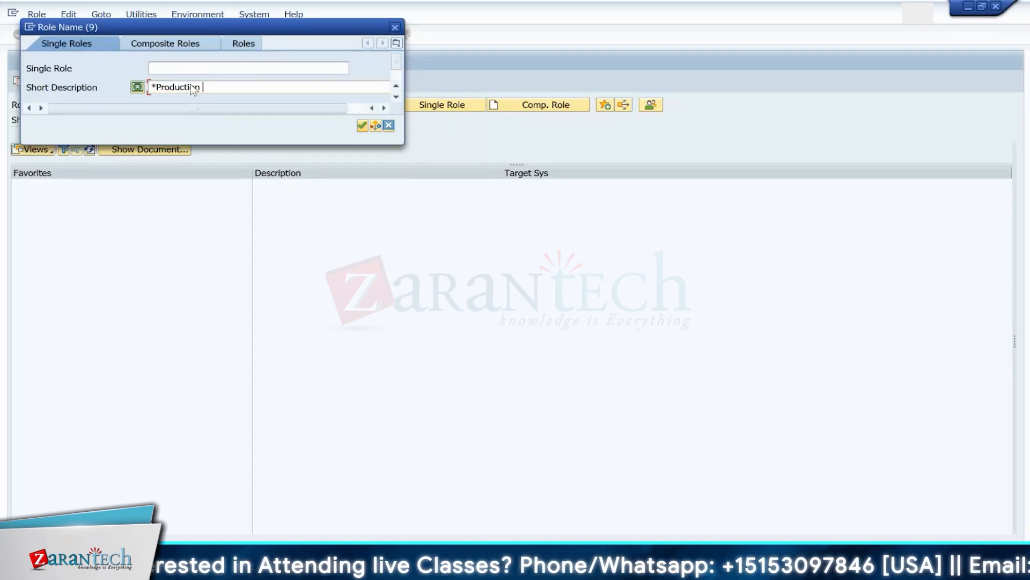
type(" Operator*")
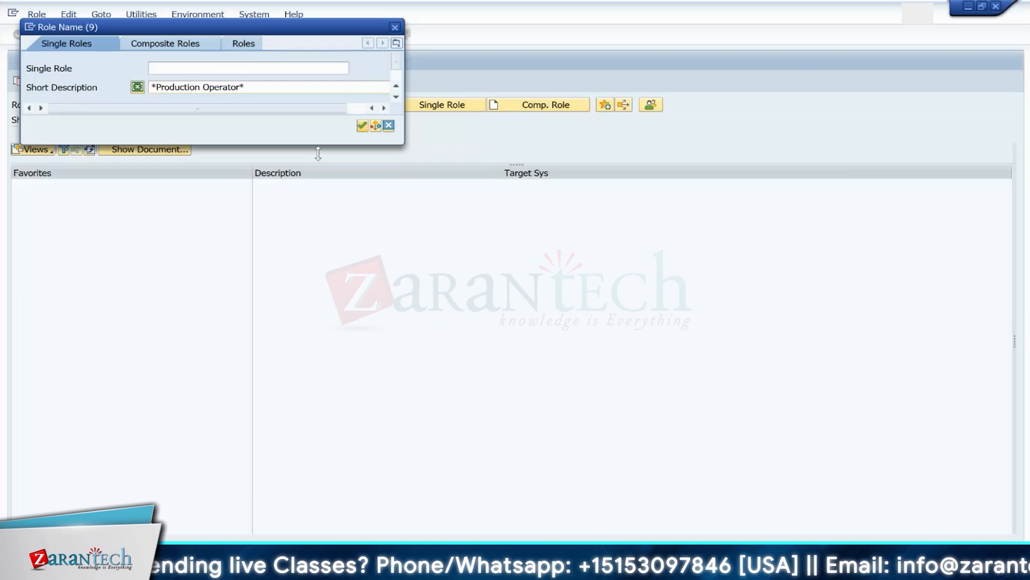
key("Return")
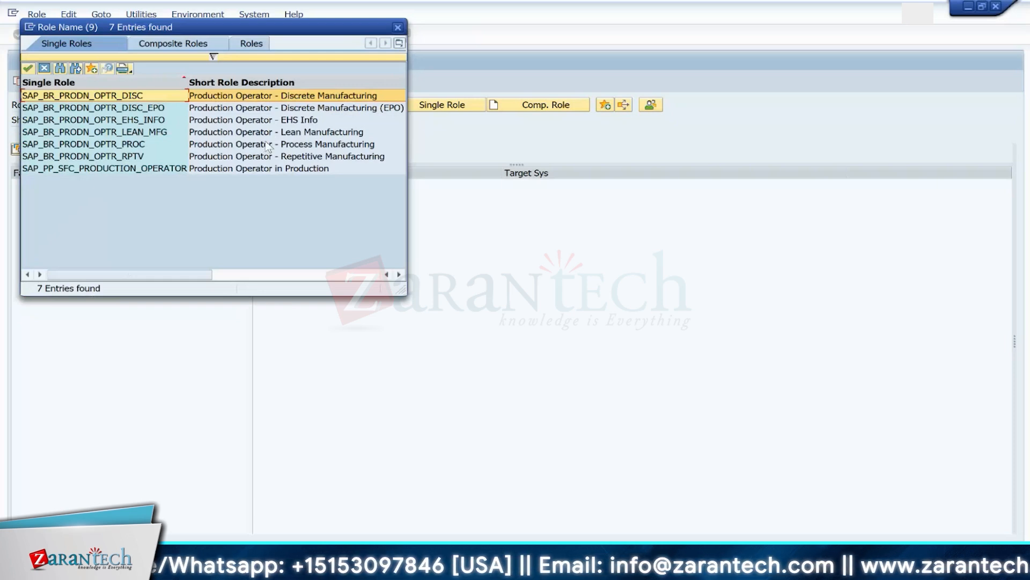
Step: Choose the single role SAP_BR_PRODN_OPTR_LEAN_MFG and open it for changing
left_click(137, 135)
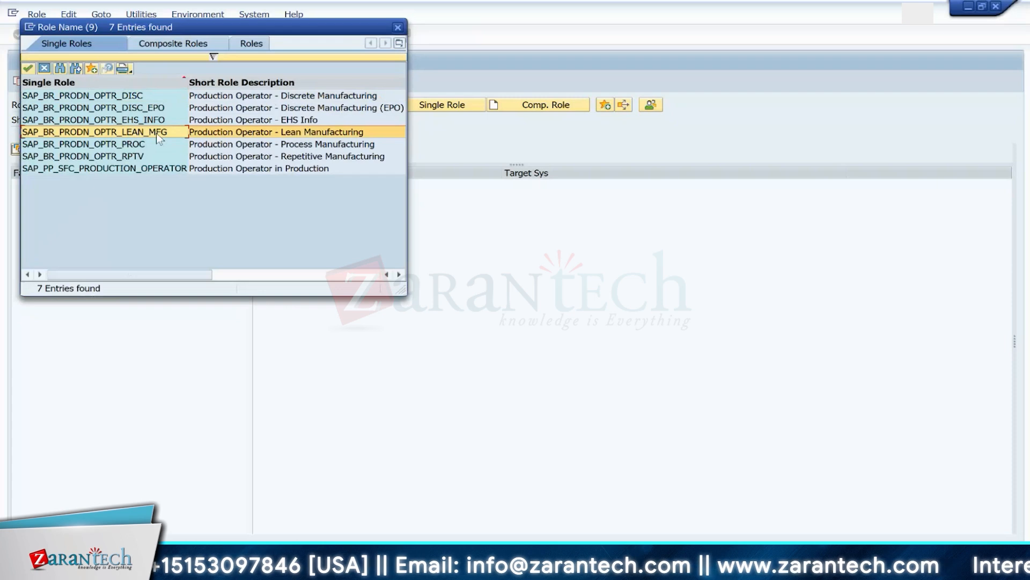
double_click(156, 133)
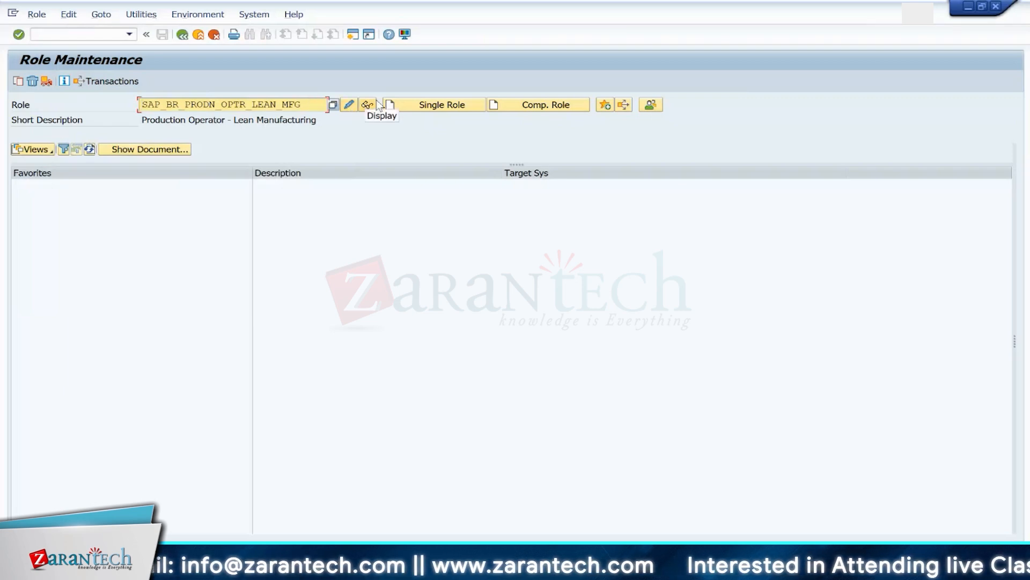
left_click(346, 105)
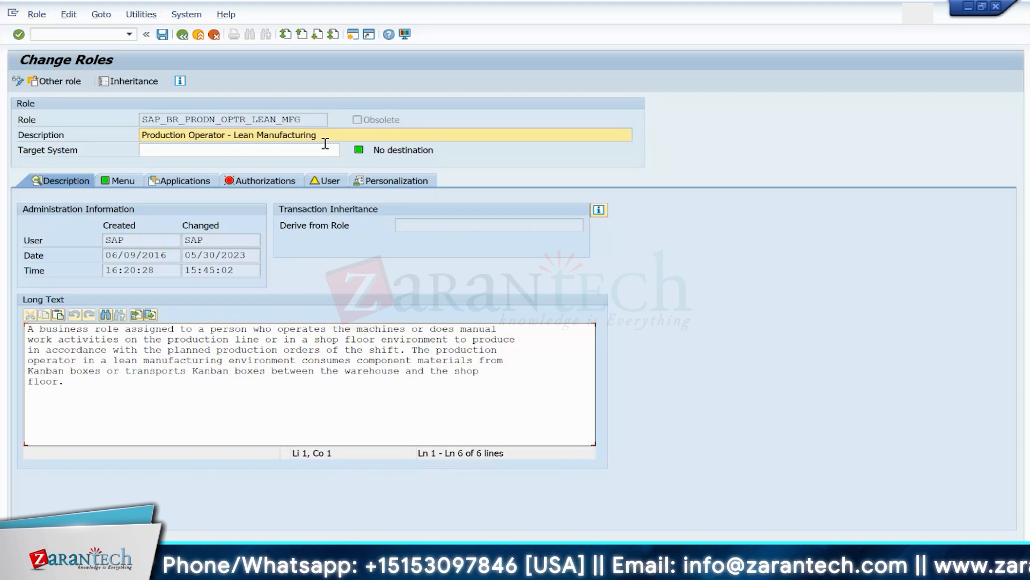
Step: Assign user ID ZSAPEWM_00 to the Production Operator - Lean Manufacturing role and save the role
left_click(319, 178)
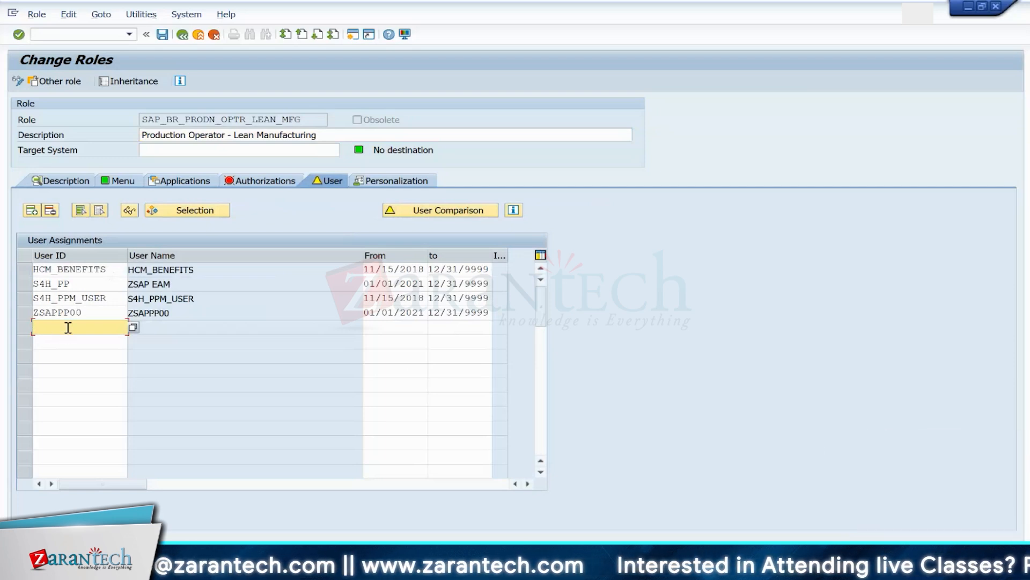
type("ZSAPEW")
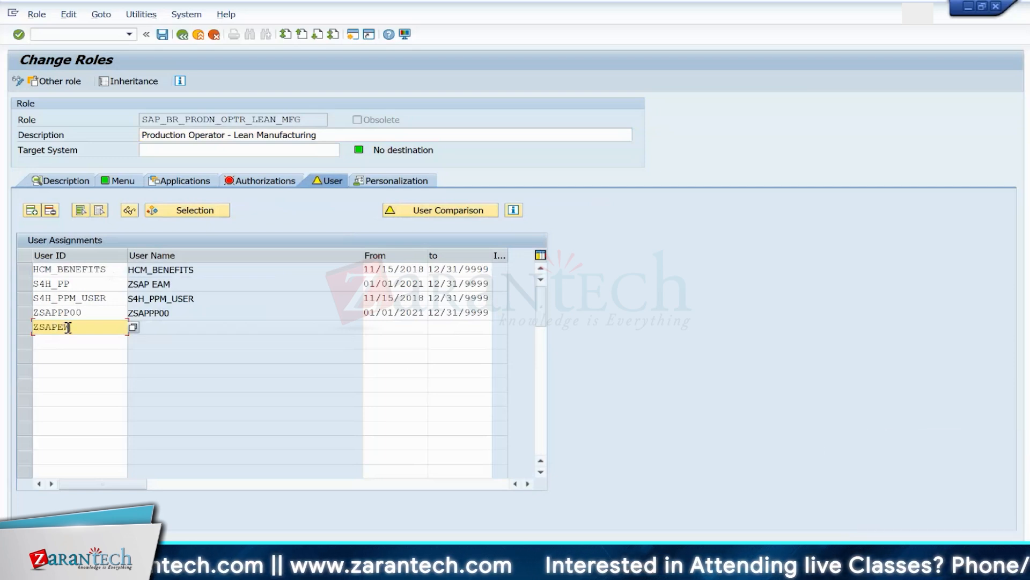
type("M_00")
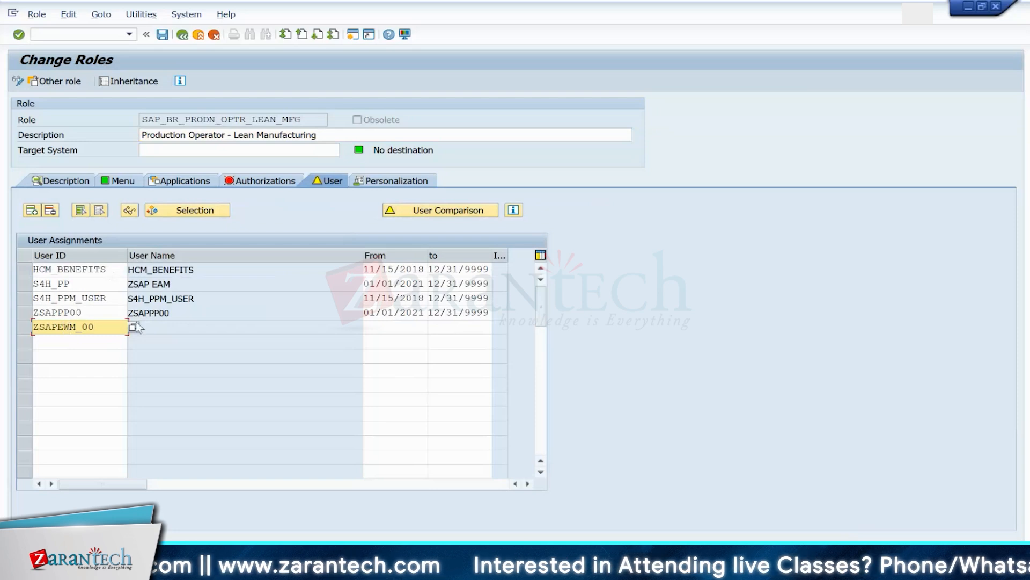
key("Return")
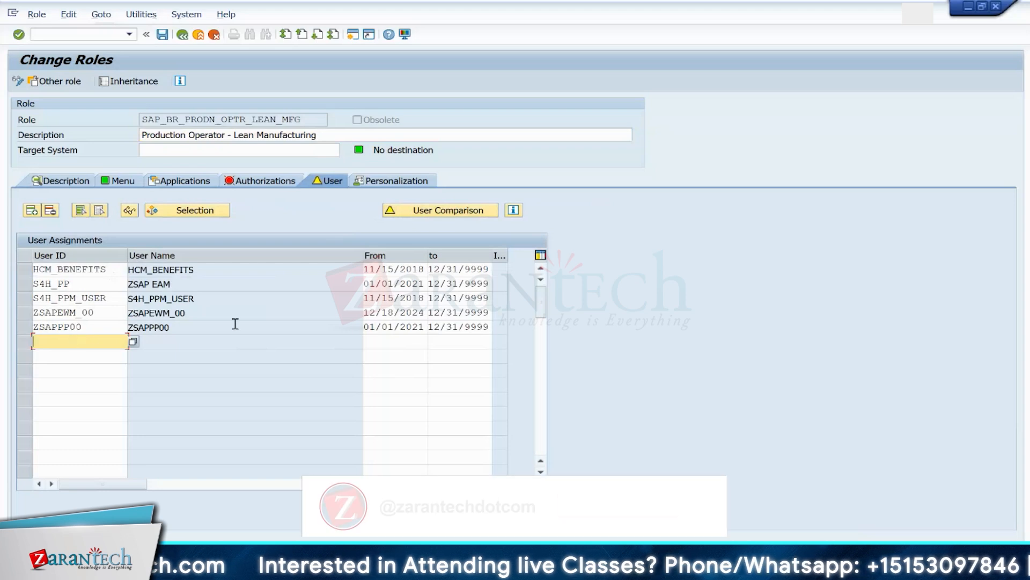
left_click(163, 37)
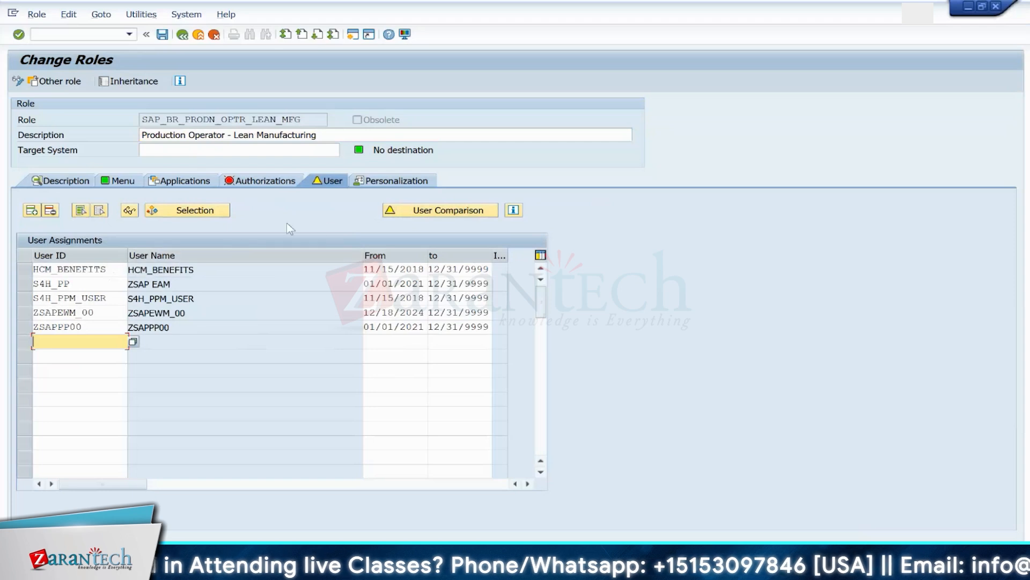
Step: Review the role's authorization details and user assignments, and return to the initial Role Maintenance screen
left_click(268, 182)
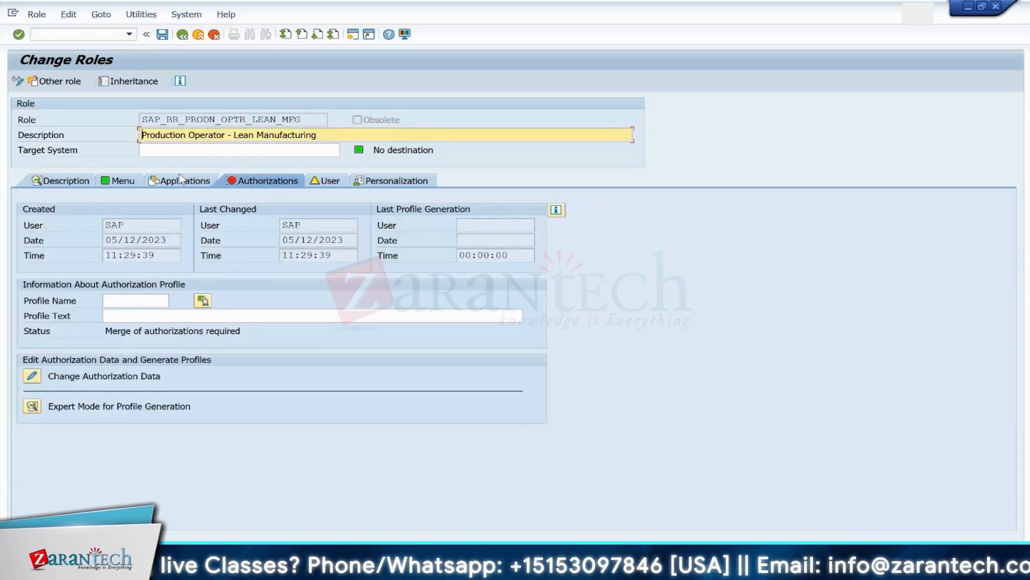
left_click(332, 183)
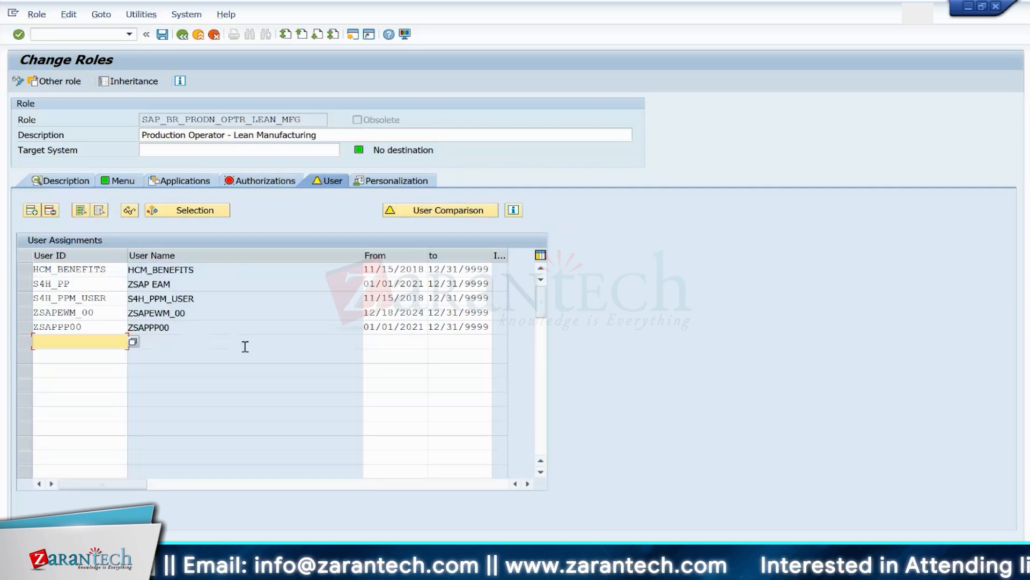
left_click(187, 330)
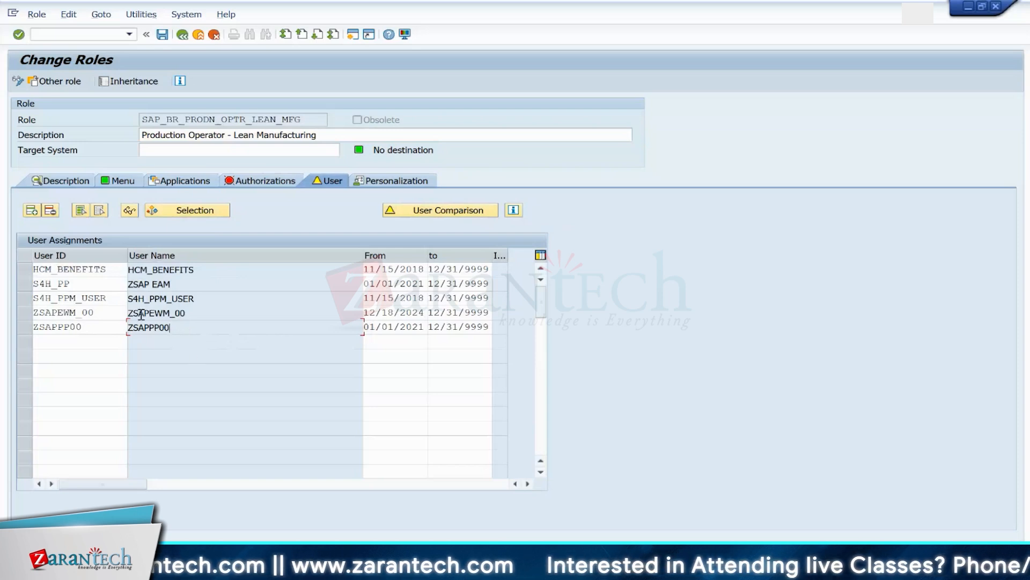
left_click(182, 36)
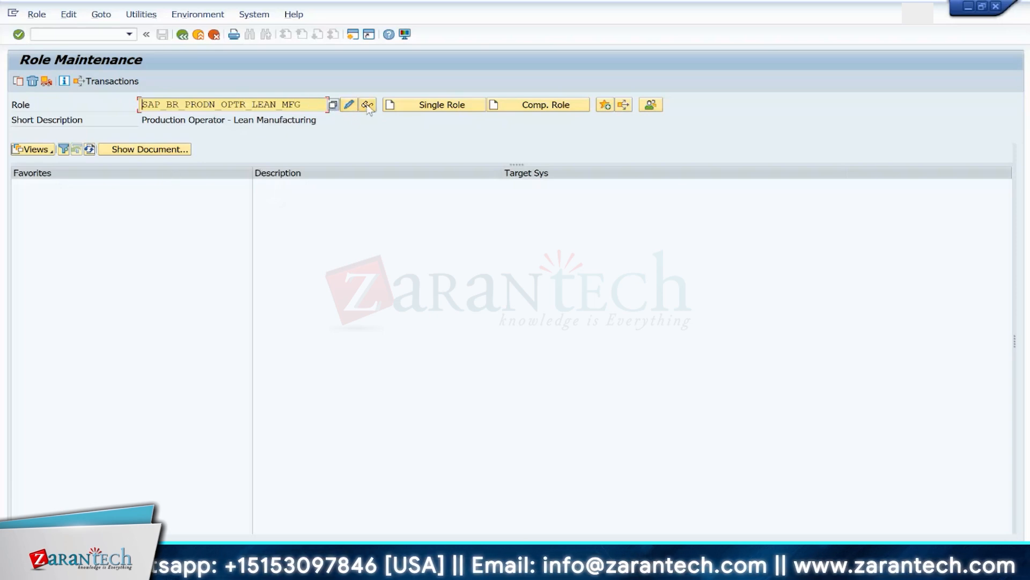
Step: Search the single roles for the short description "*Production Planner*"
left_click(302, 105)
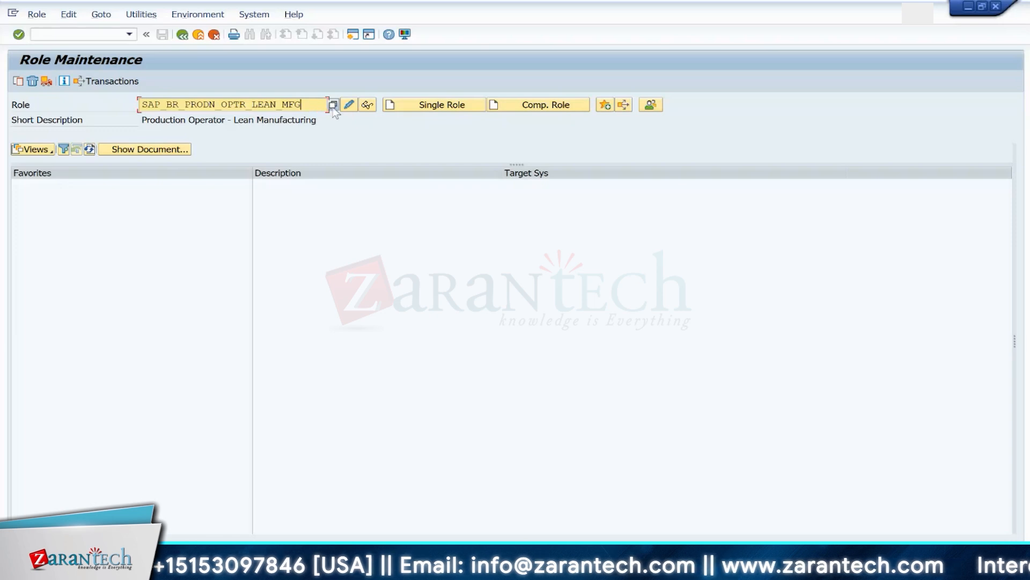
key("F4")
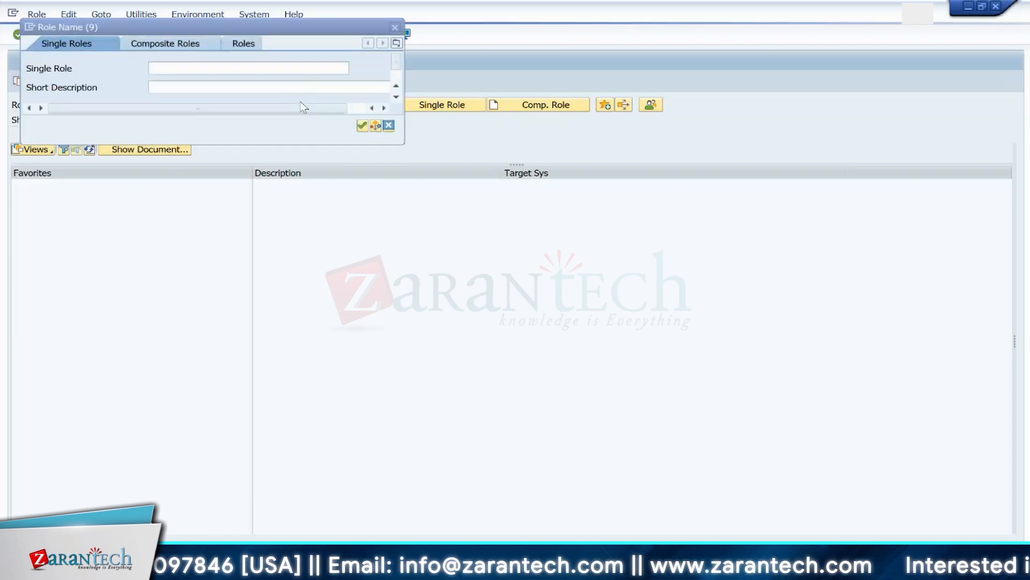
left_click(187, 84)
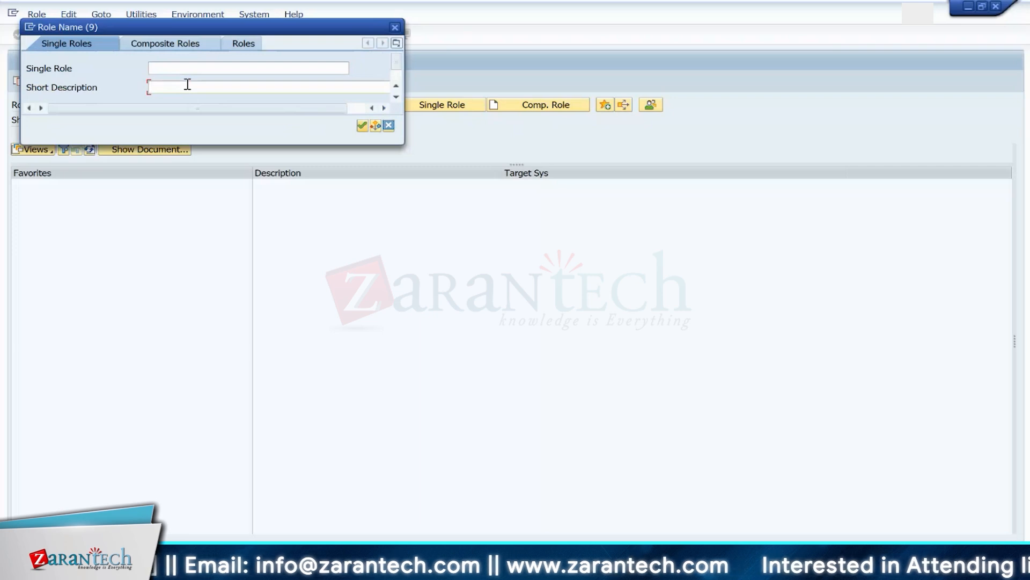
type("*")
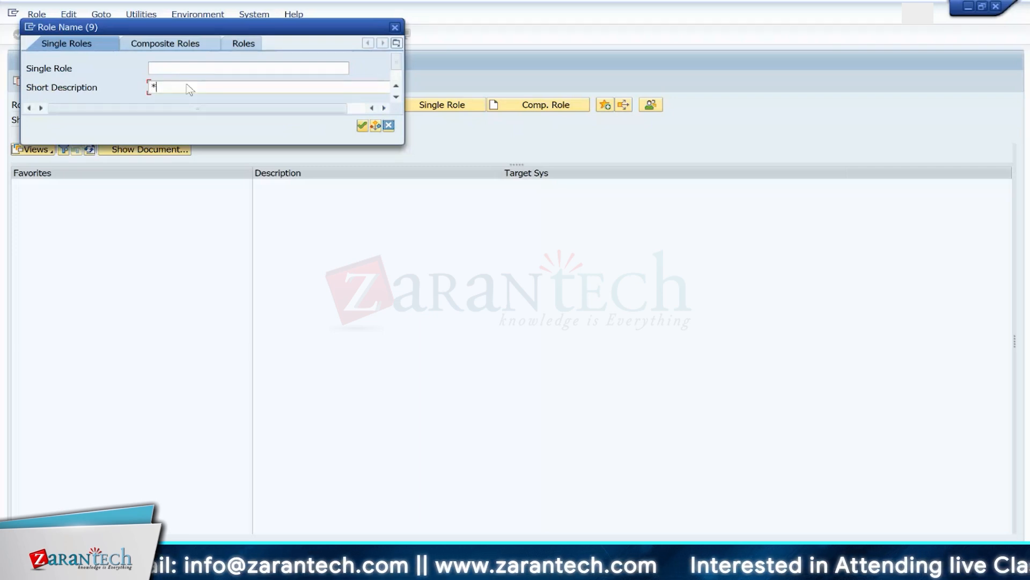
type("pRODUCTION")
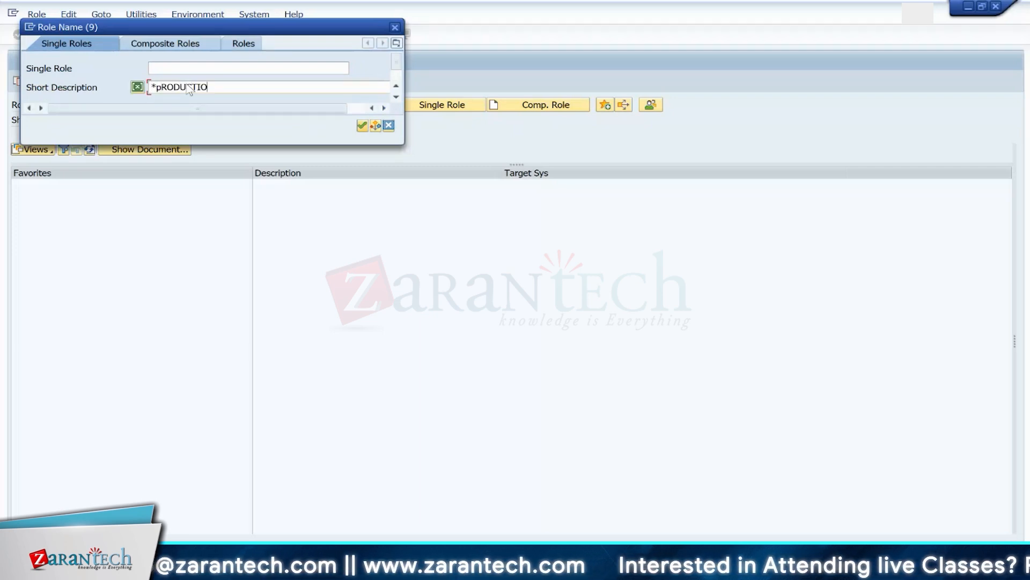
key("BackSpace")
key("BackSpace")
key("BackSpace")
key("BackSpace")
key("BackSpace")
key("BackSpace")
key("BackSpace")
key("BackSpace")
key("BackSpace")
key("BackSpace")
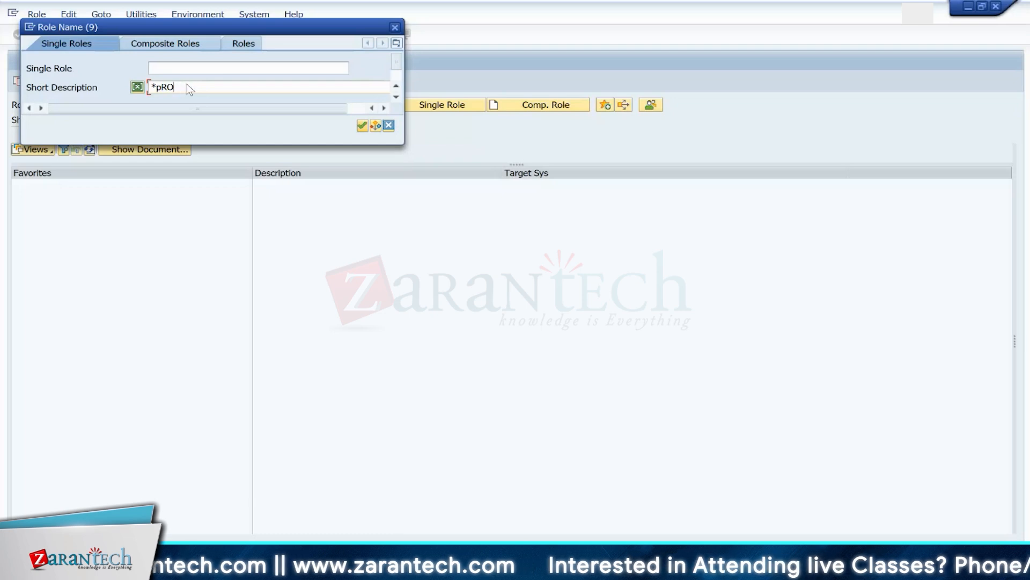
type("Produ")
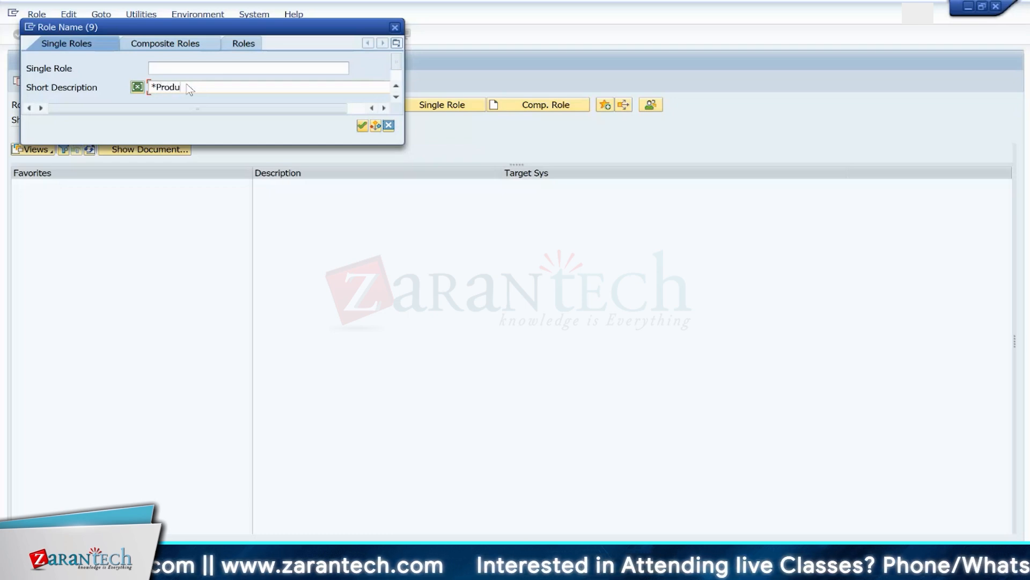
type("ction PLan")
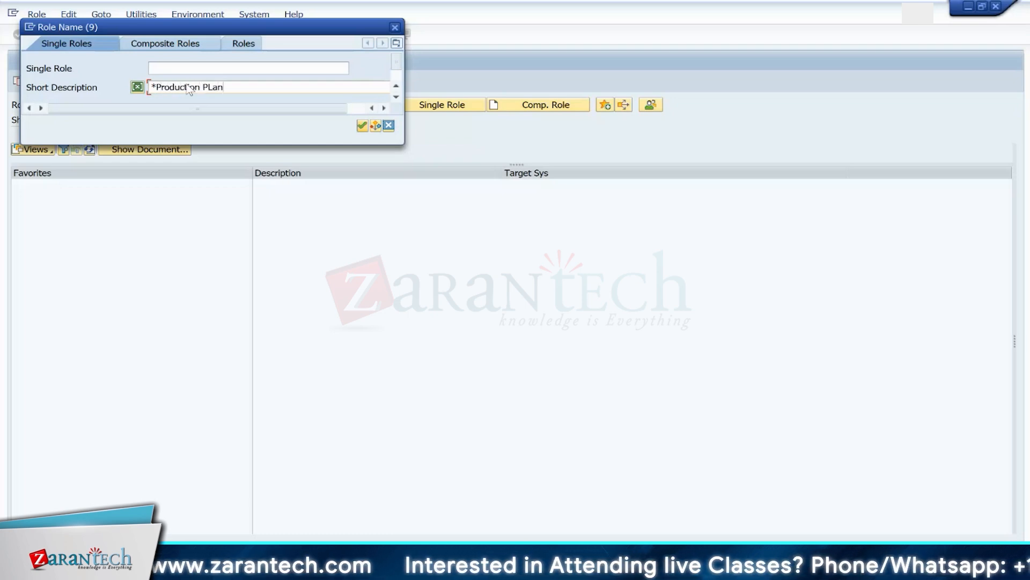
type("ner*")
key("Return")
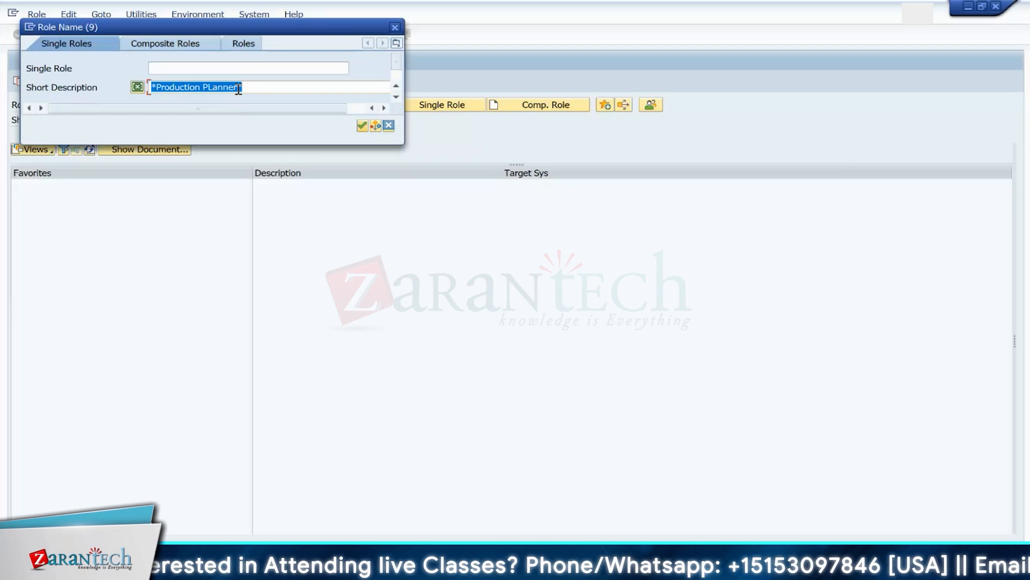
left_click(213, 89)
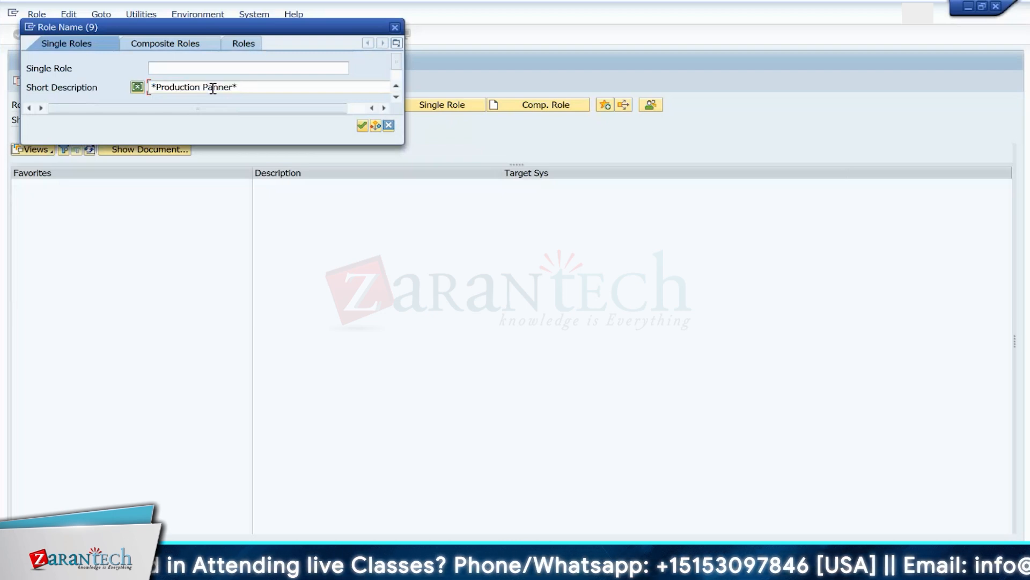
type("l")
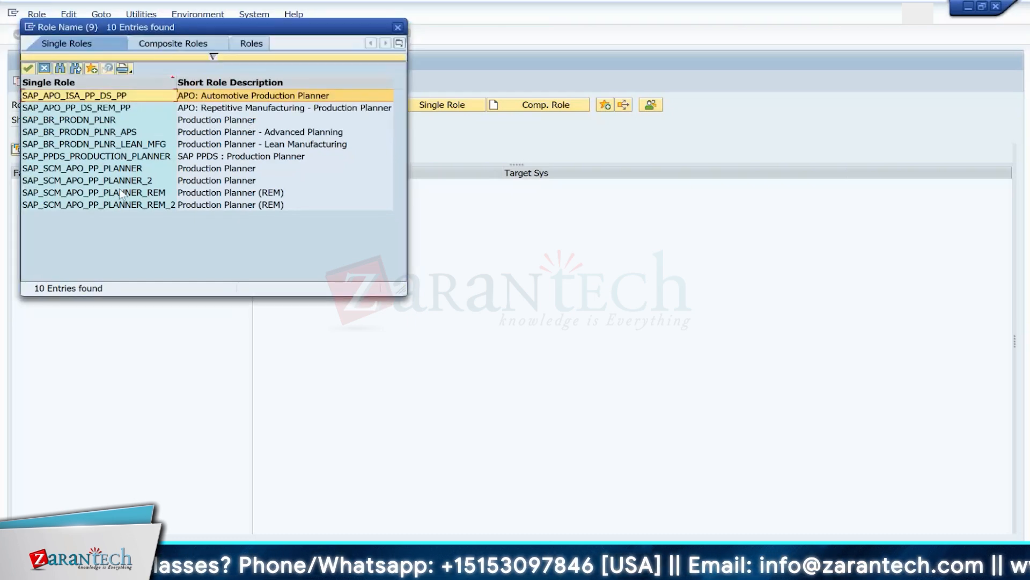
Step: Choose the Production Planner - Lean Manufacturing role, SAP_BR_PRODN_PLNR_LEAN_MFG, from the found roles
left_click(231, 156)
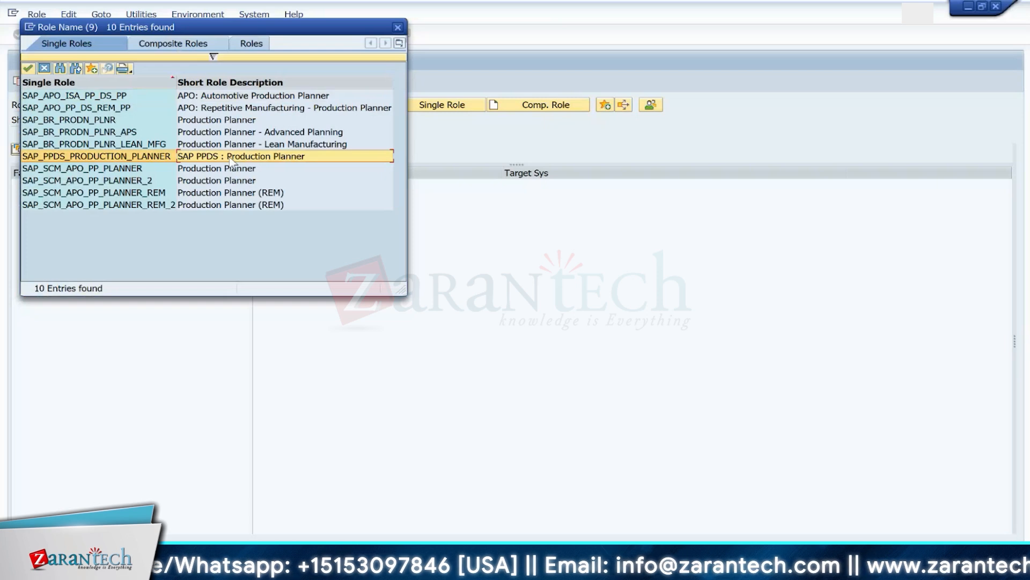
key("Up")
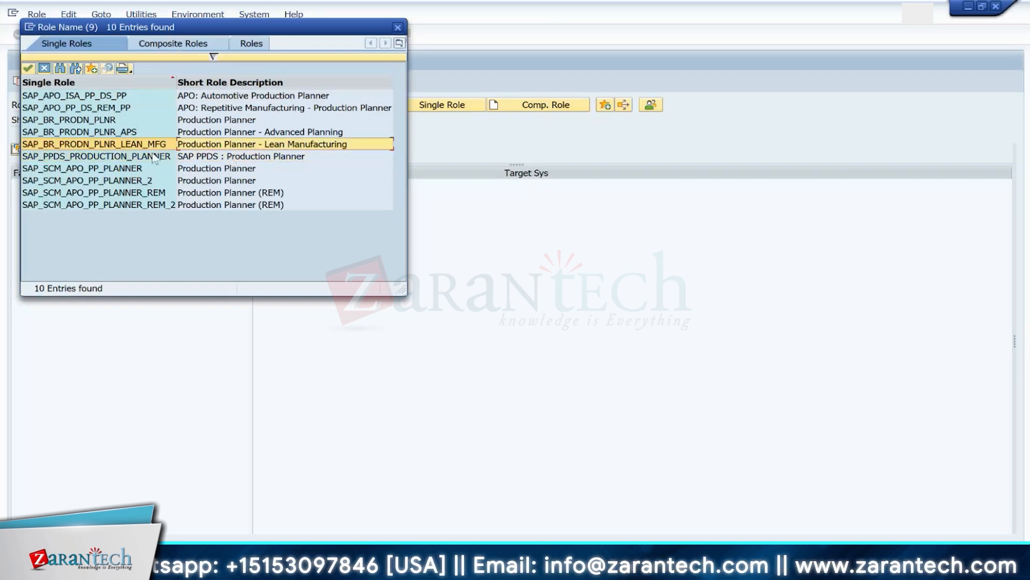
double_click(137, 147)
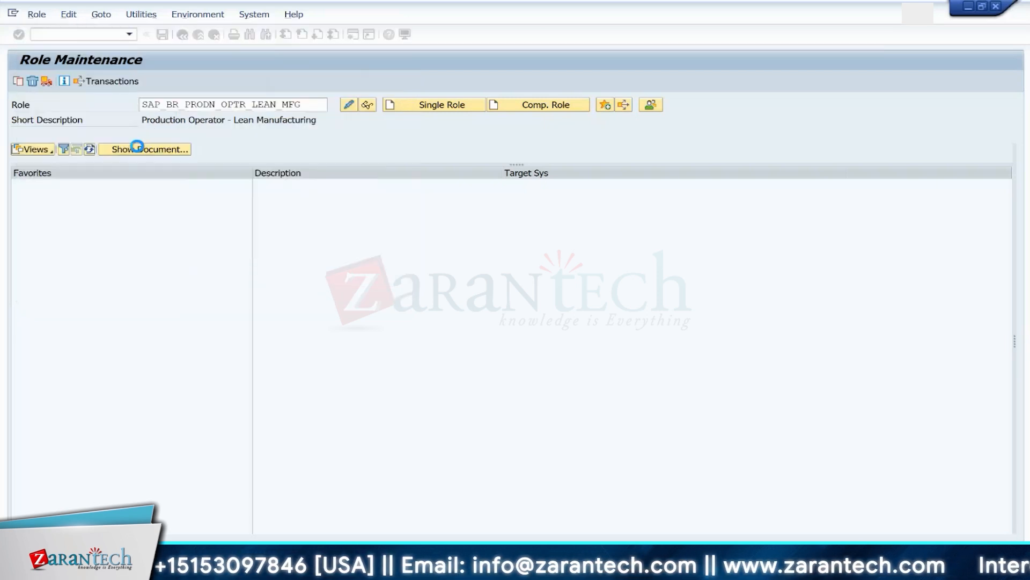
Step: Assign user ID ZSAPEWM_00 to the Production Planner - Lean Manufacturing role and return to the initial Role Maintenance screen
left_click(349, 106)
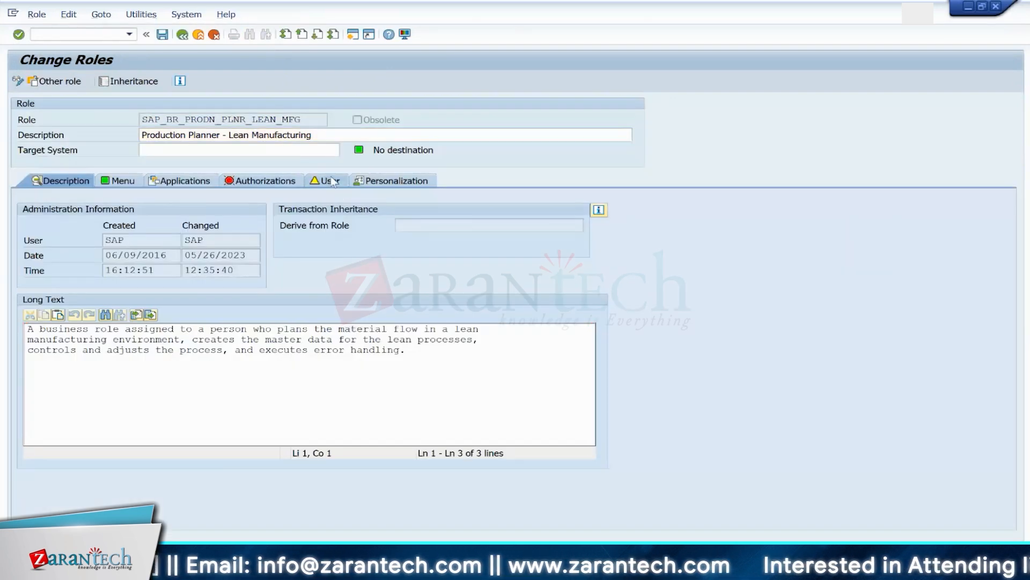
left_click(330, 180)
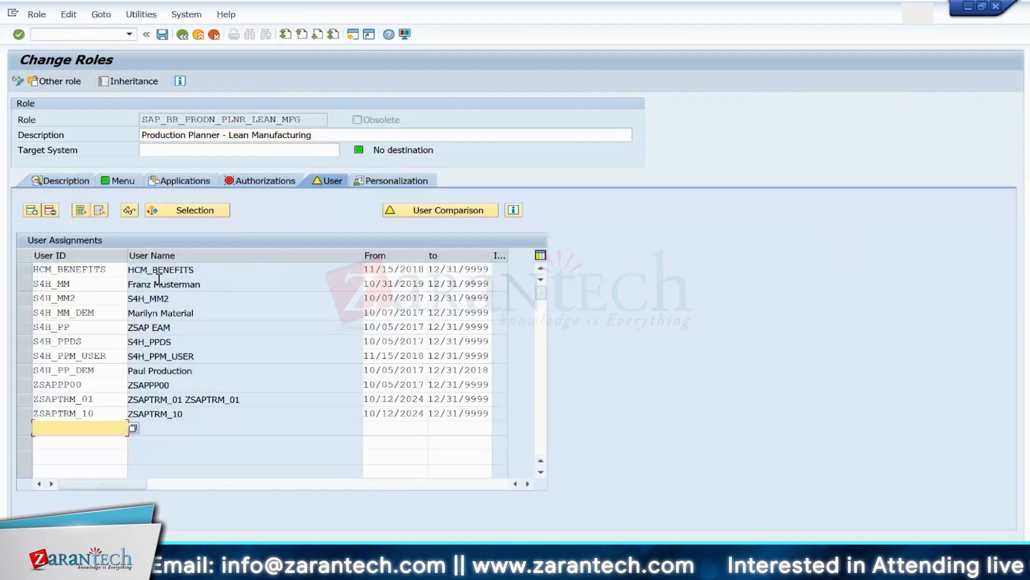
left_click(61, 426)
key("space")
left_click(57, 443)
key("Return")
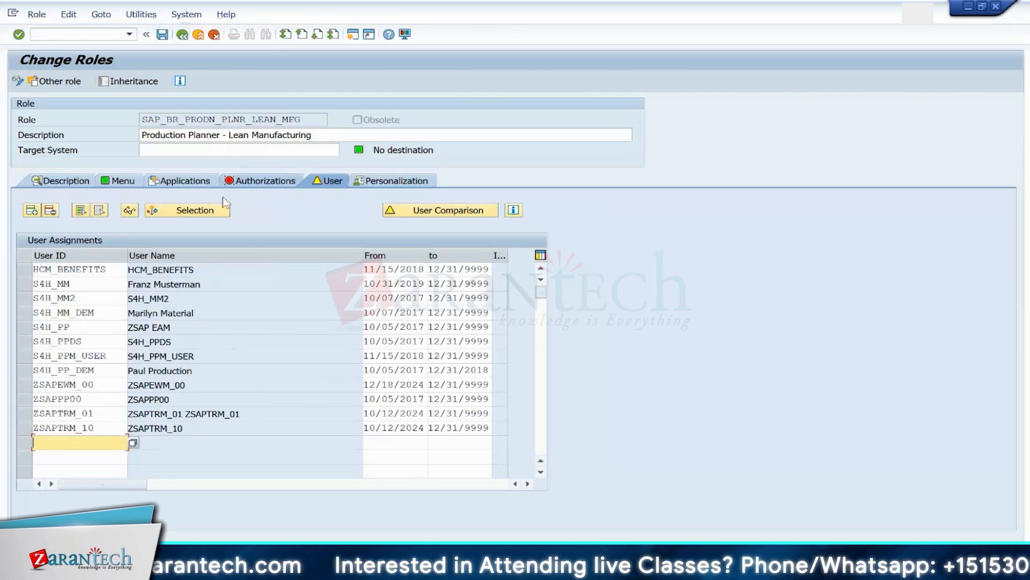
left_click(183, 35)
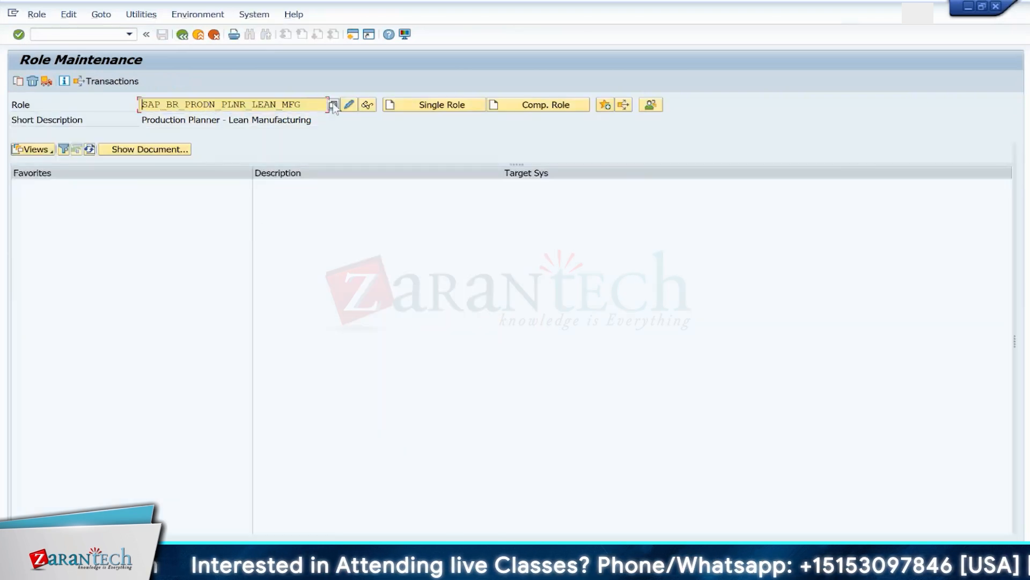
Step: Search the single roles for the short description "*Production Supervisor*" and choose the lean manufacturing role, SAP_BR_PRODN_SUPVR_LEAN_MFG
left_click(349, 105)
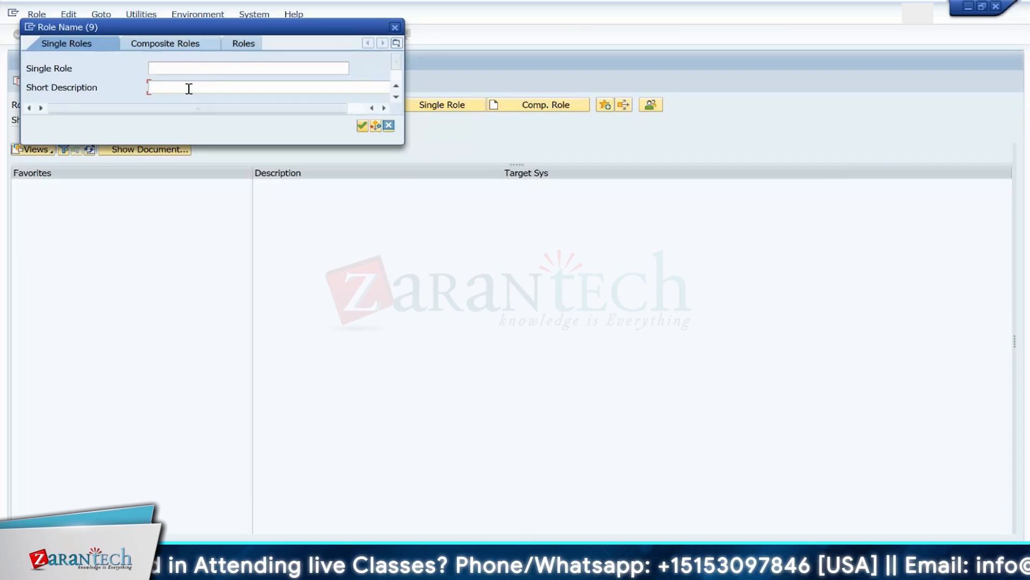
left_click(189, 89)
type("*Producti")
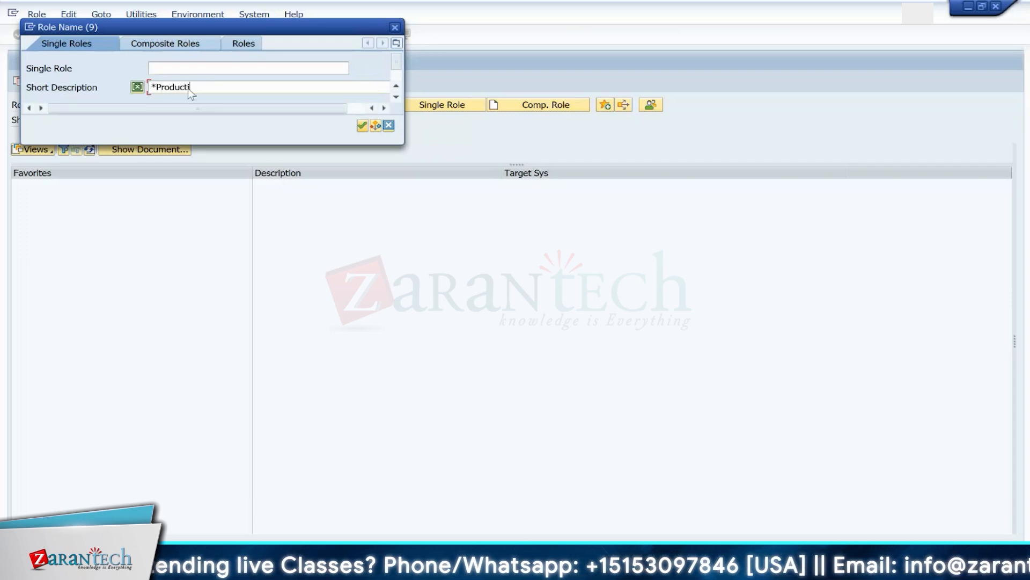
type("on Su")
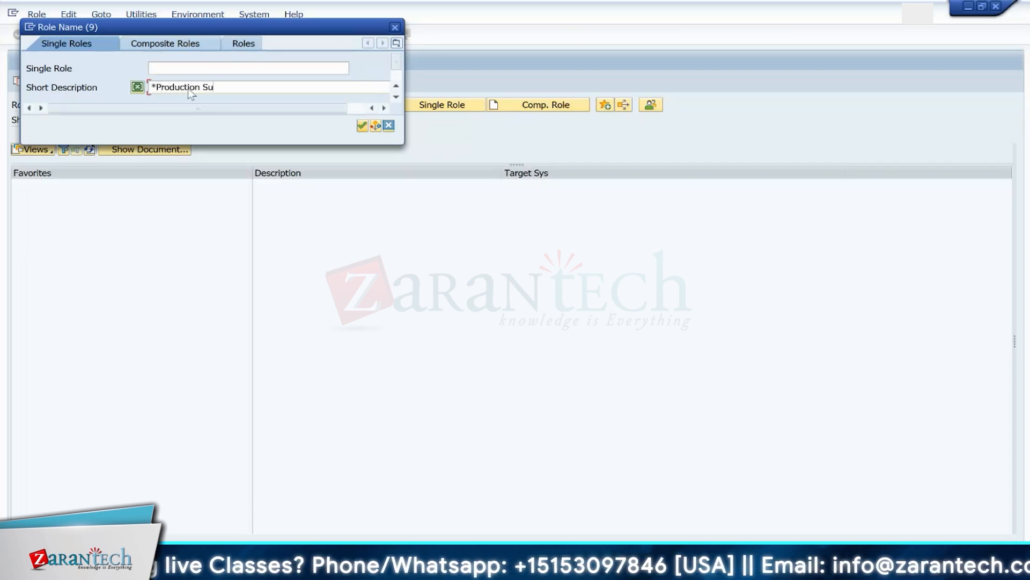
type("perviser")
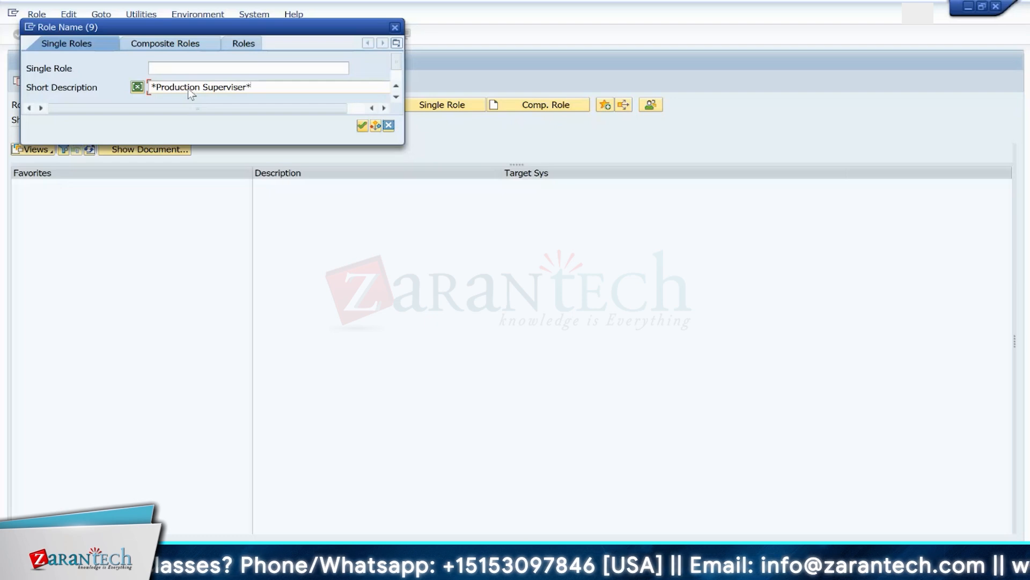
type("*")
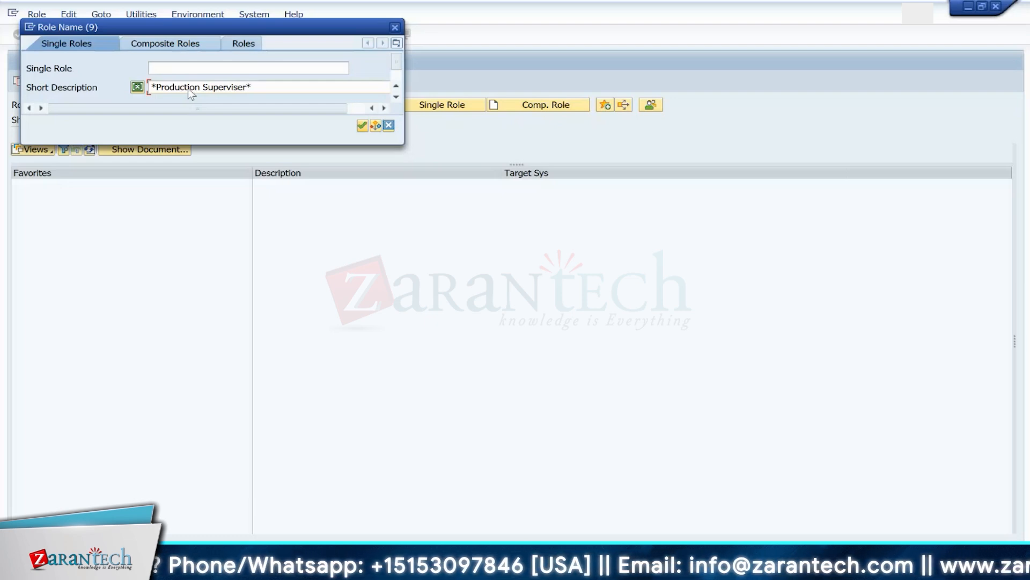
key("BackSpace")
key("BackSpace")
key("BackSpace")
type("or")
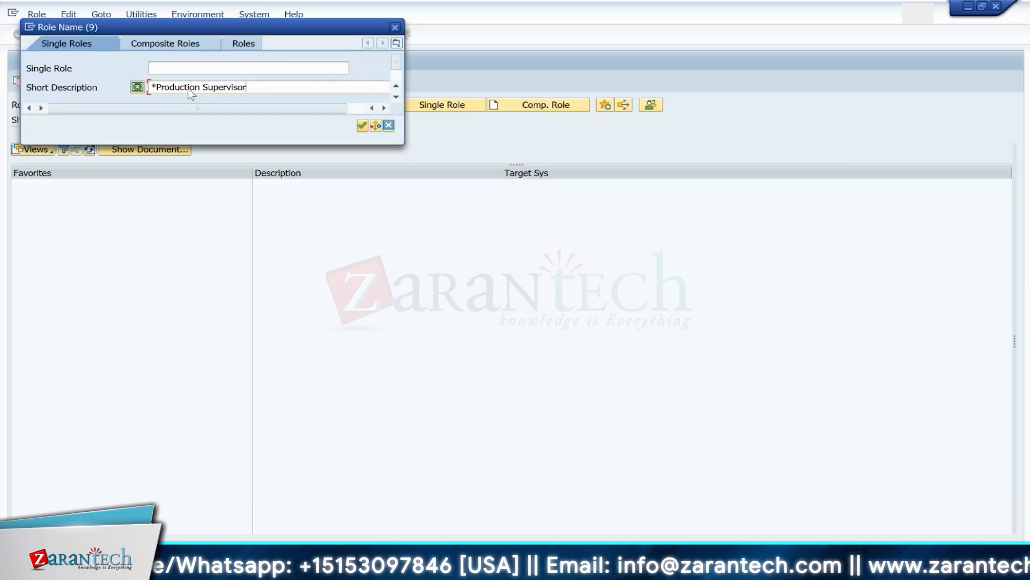
type("*")
left_click(187, 88)
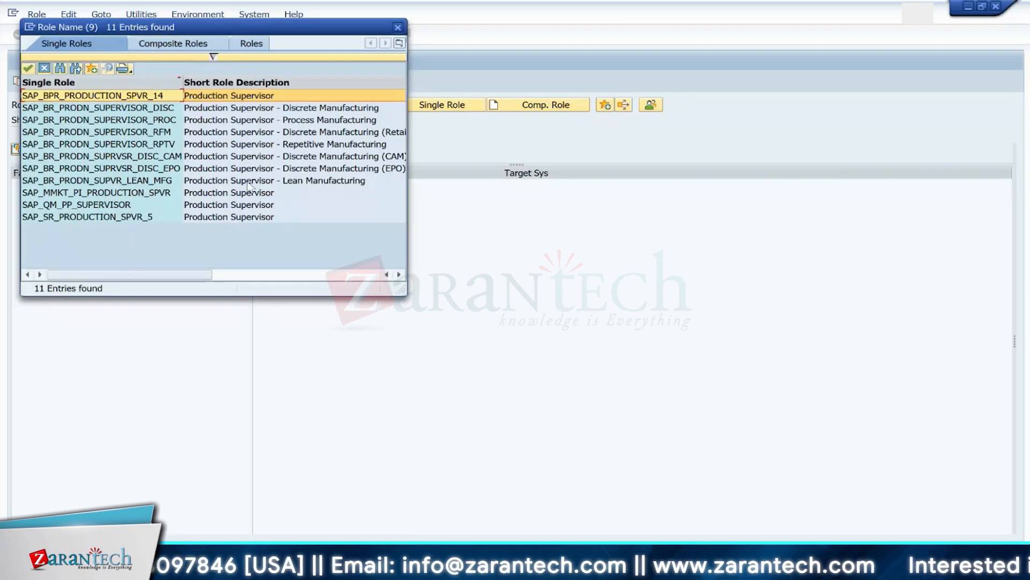
double_click(135, 180)
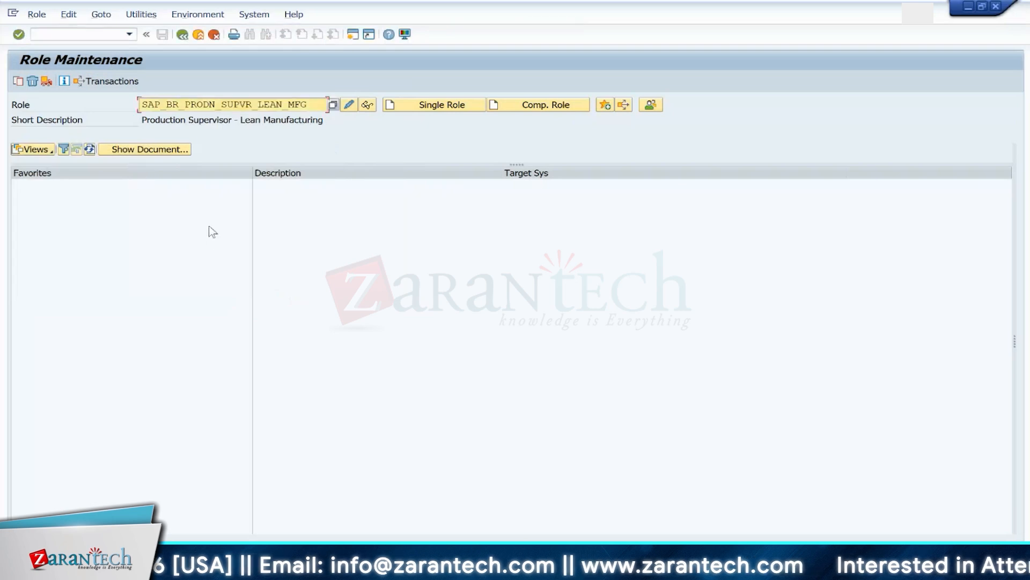
Step: Assign user ID ZSAPEWM_00 to the Production Supervisor - Lean Manufacturing role and return to the initial Role Maintenance screen
left_click(350, 106)
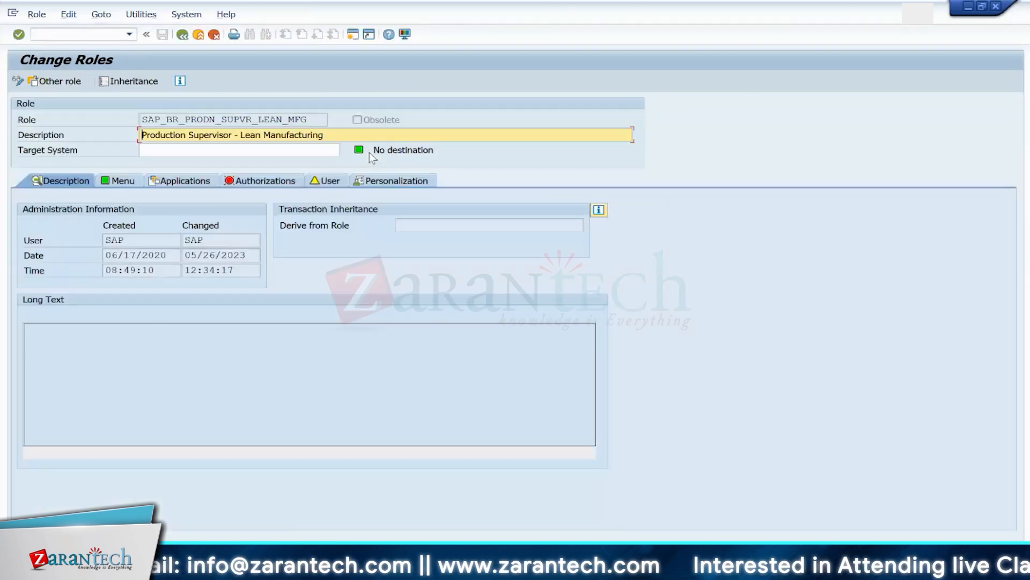
left_click(326, 180)
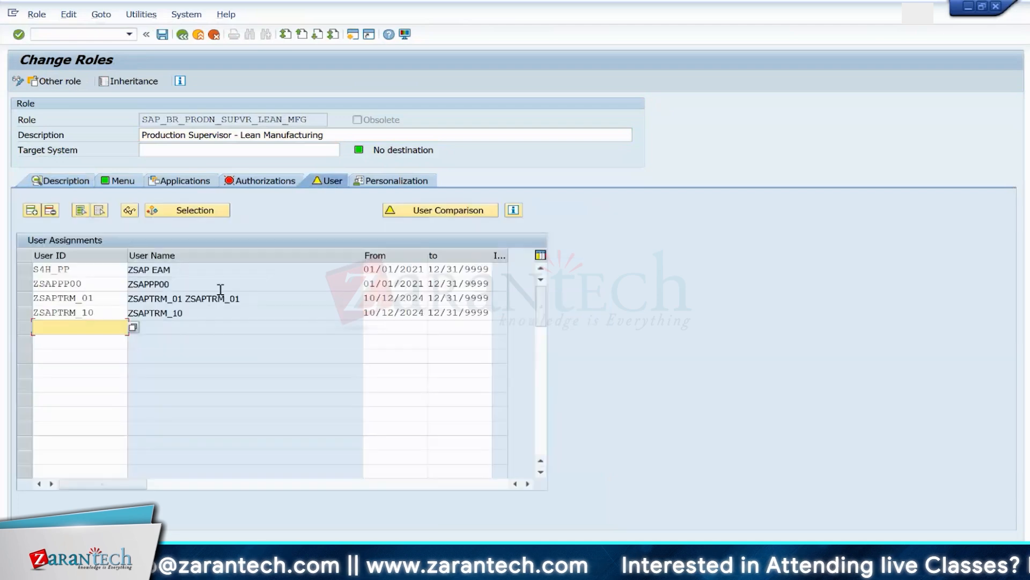
type("ZSAP")
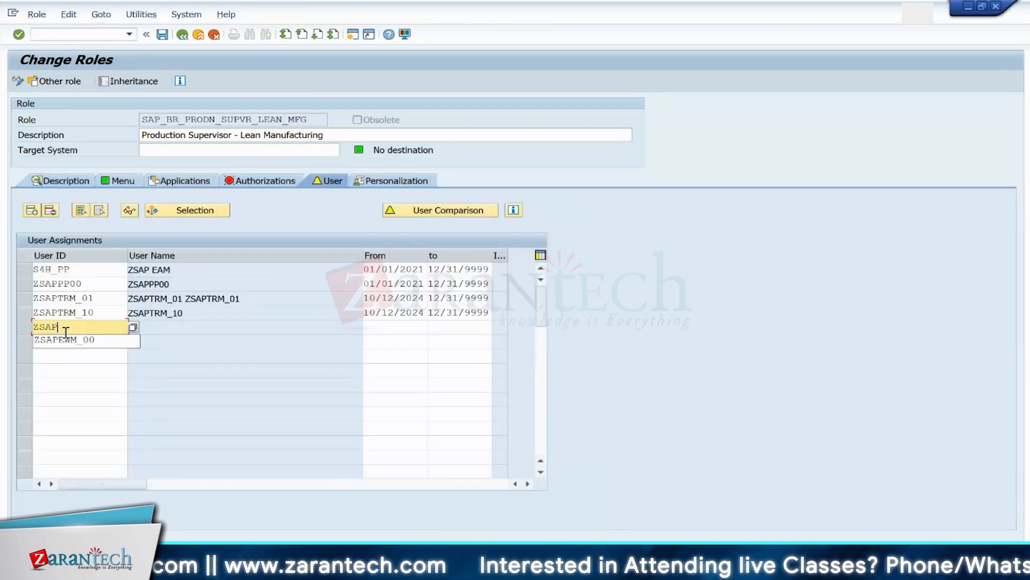
left_click(65, 340)
key("Return")
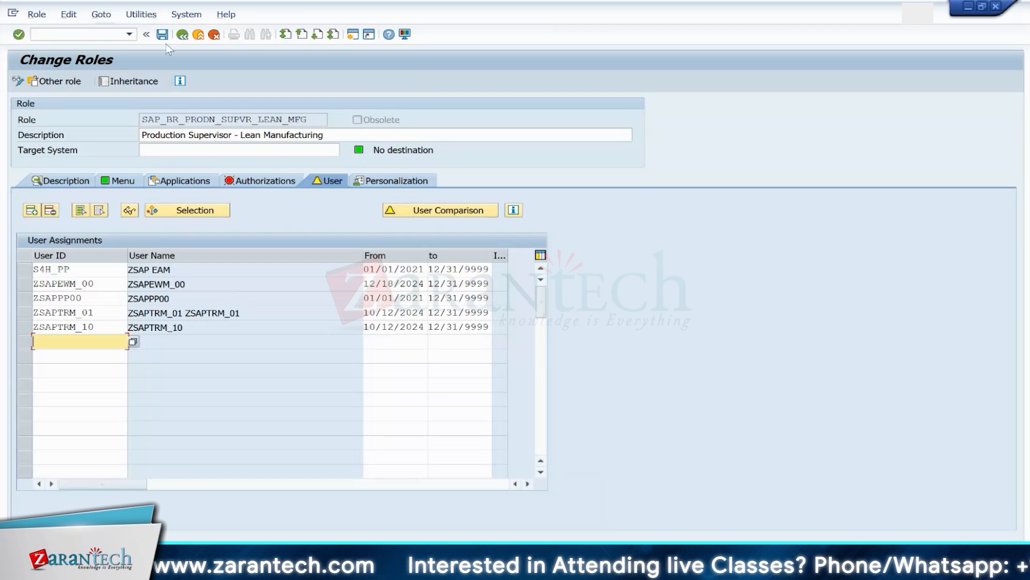
left_click(182, 34)
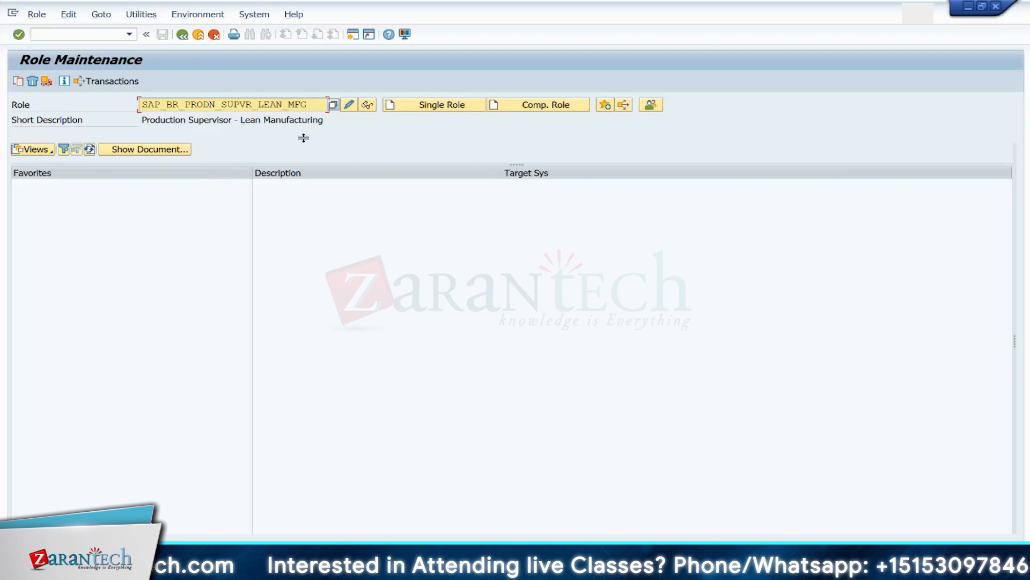
Step: Try to look up the role ZMSCG_JITCYCLES_MANAGE in Role Maintenance
left_click(310, 103)
key("BackSpace")
key("BackSpace")
key("BackSpace")
key("BackSpace")
key("BackSpace")
key("BackSpace")
key("BackSpace")
key("BackSpace")
key("BackSpace")
key("BackSpace")
key("BackSpace")
key("BackSpace")
key("BackSpace")
key("BackSpace")
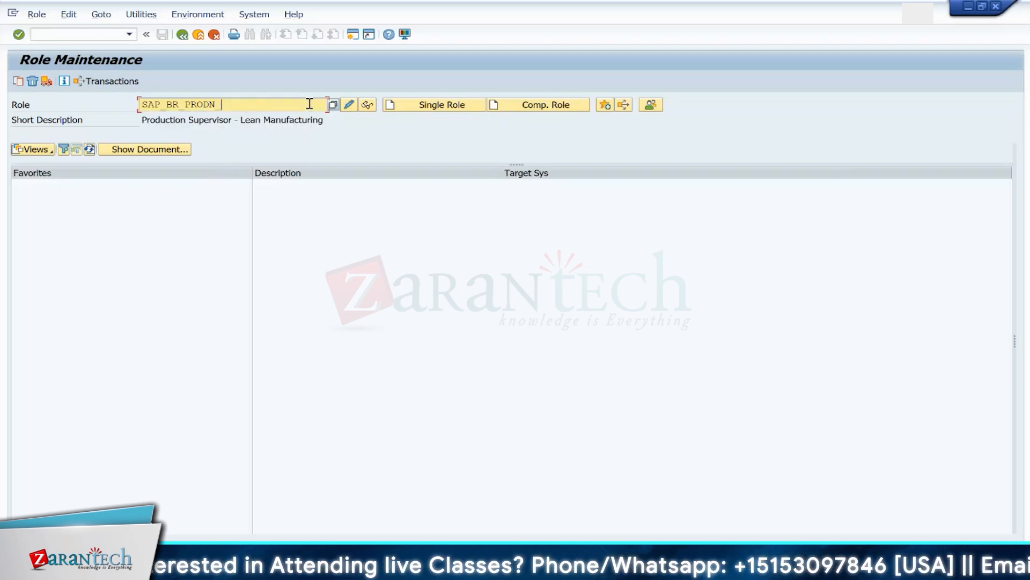
key("BackSpace")
key("BackSpace")
key("BackSpace")
key("BackSpace")
key("BackSpace")
key("BackSpace")
key("BackSpace")
key("BackSpace")
key("BackSpace")
key("BackSpace")
key("BackSpace")
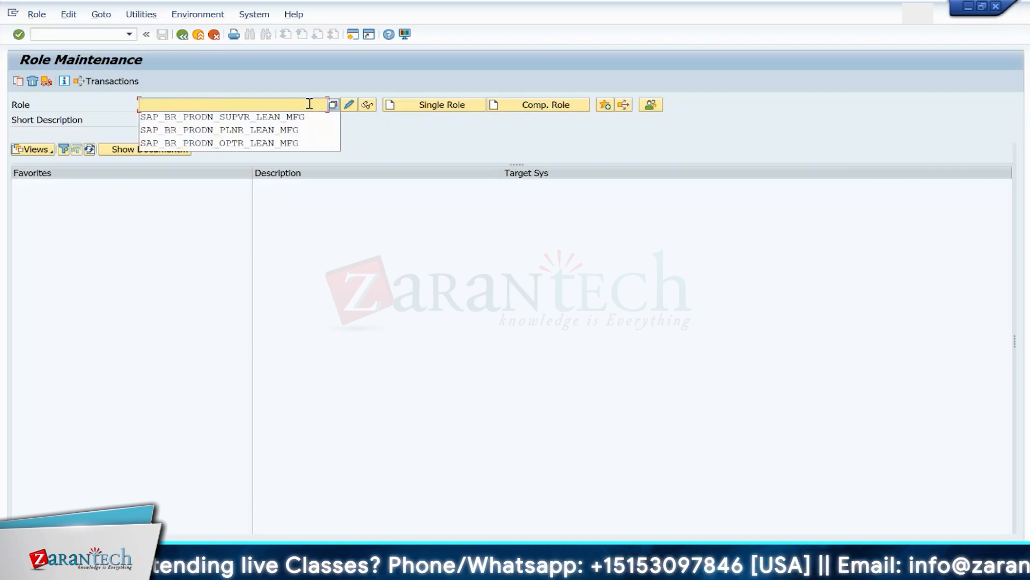
type("ZMSCG")
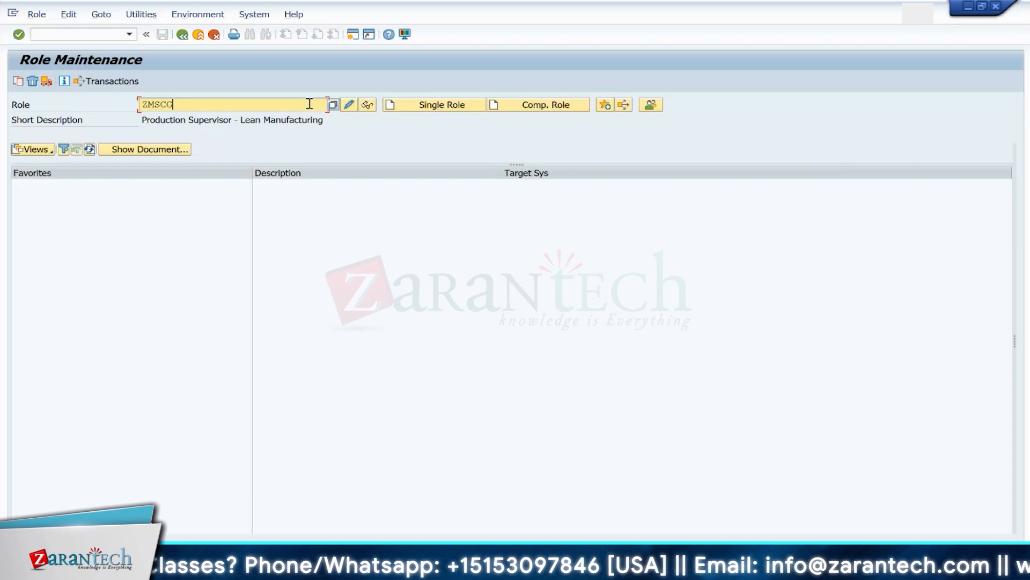
type("_")
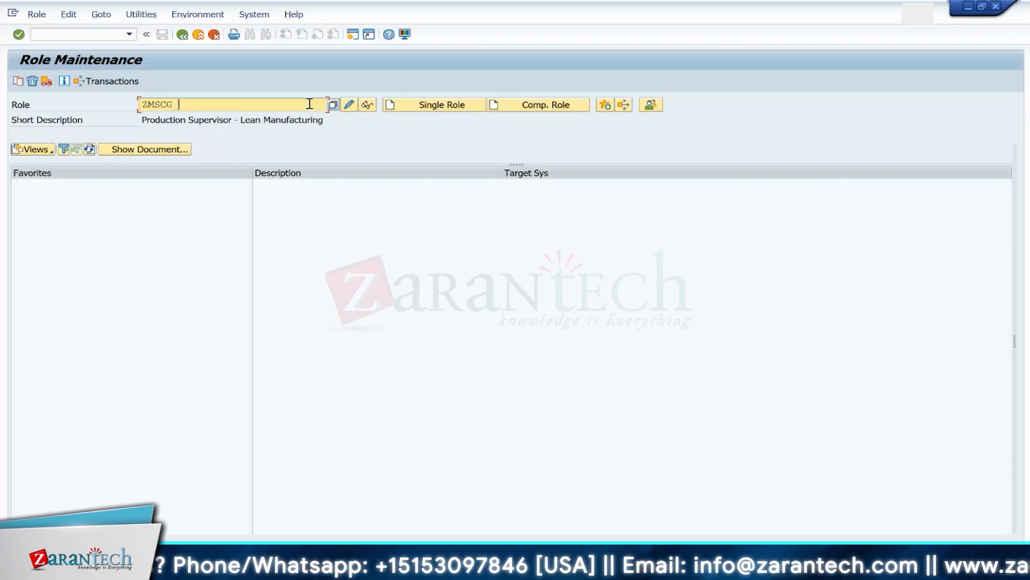
type("JITCYCLES")
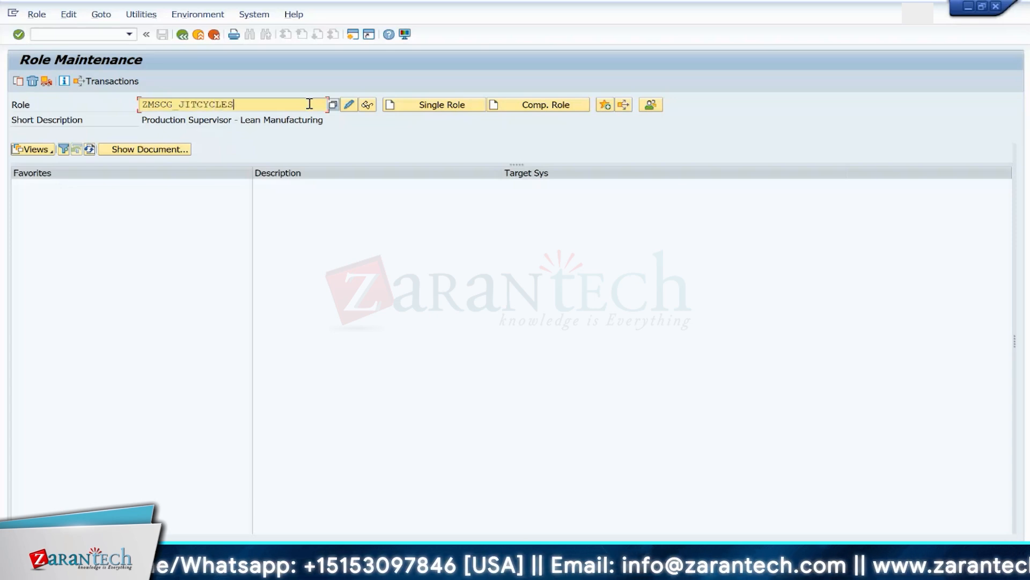
type("_MNSGE")
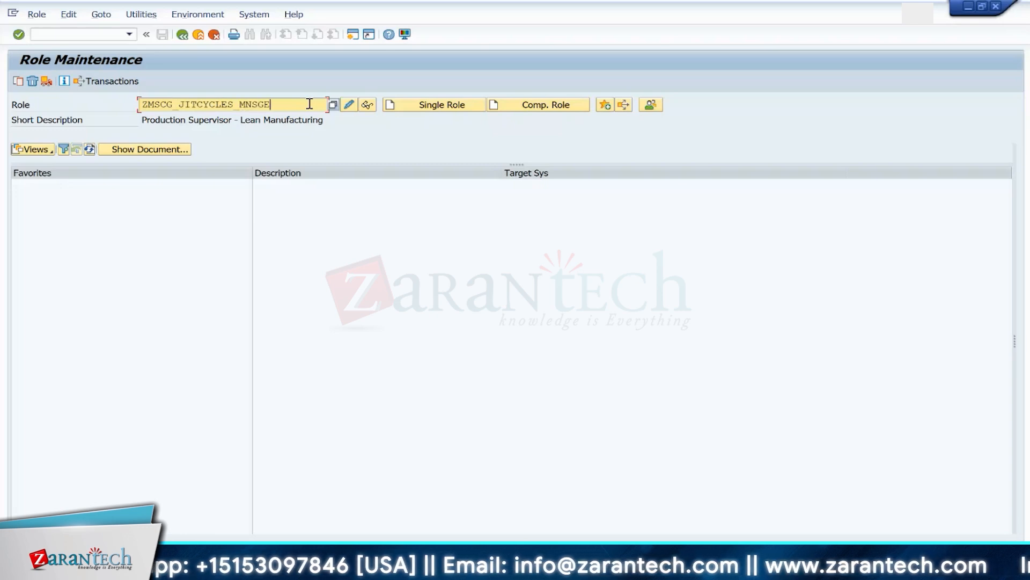
key("Return")
left_click(295, 102)
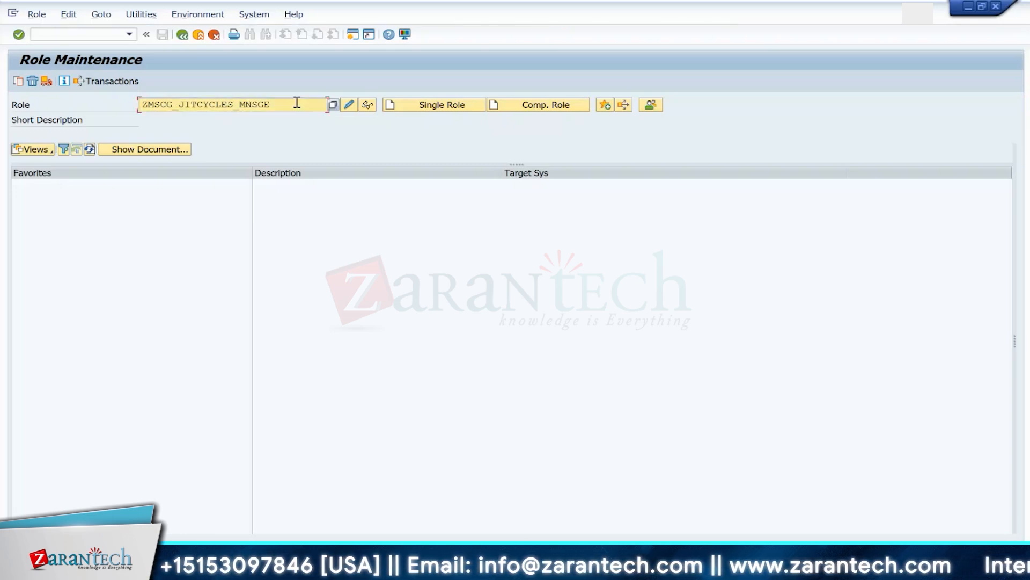
key("BackSpace")
key("BackSpace")
key("BackSpace")
key("BackSpace")
type("ANAGE")
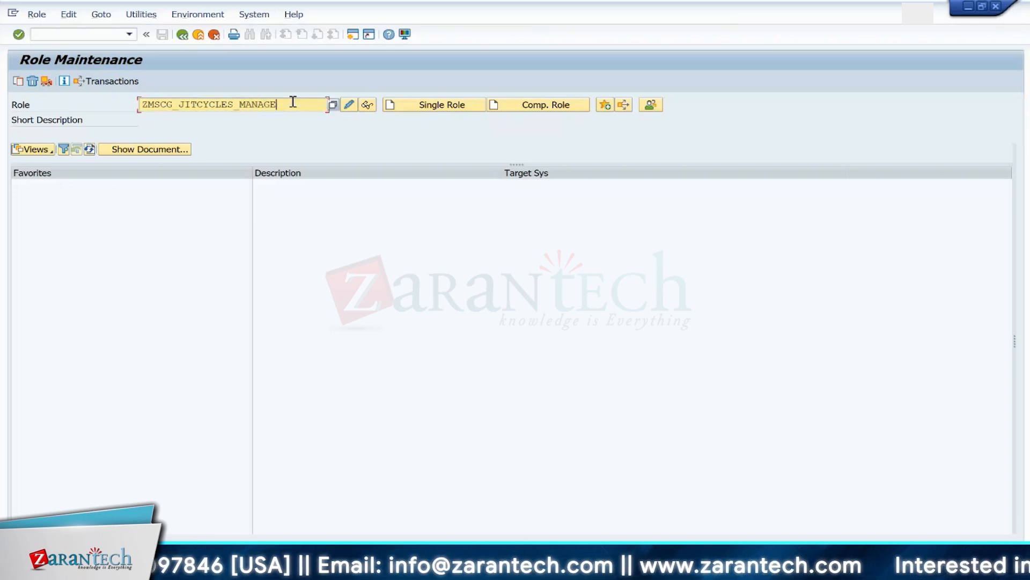
key("Return")
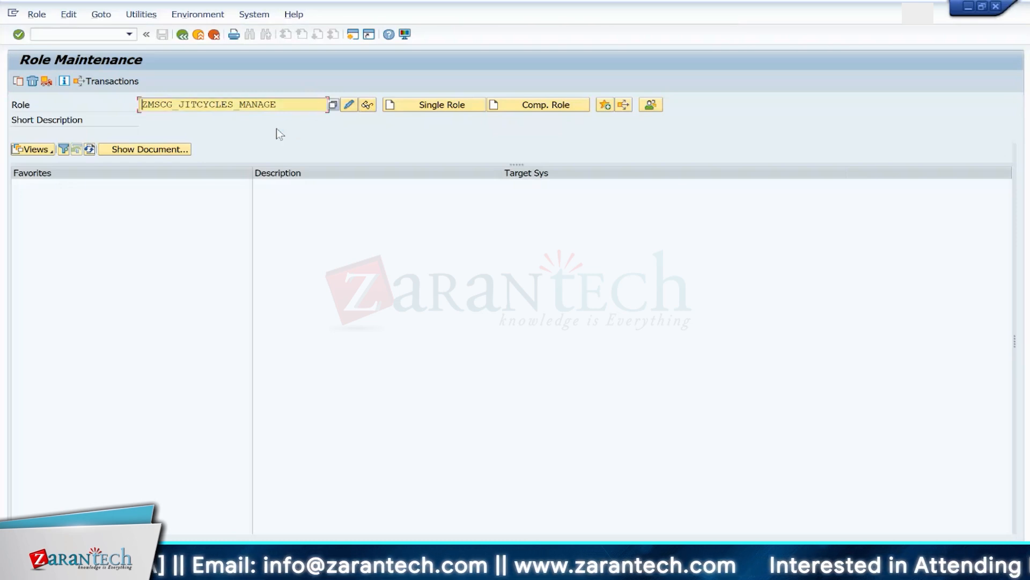
Step: Clear the role name from the initial Role Maintenance screen
left_click(288, 103)
key("BackSpace")
key("BackSpace")
key("BackSpace")
key("BackSpace")
key("BackSpace")
key("BackSpace")
key("BackSpace")
key("BackSpace")
key("BackSpace")
key("BackSpace")
key("BackSpace")
key("BackSpace")
key("BackSpace")
key("BackSpace")
key("BackSpace")
key("BackSpace")
key("BackSpace")
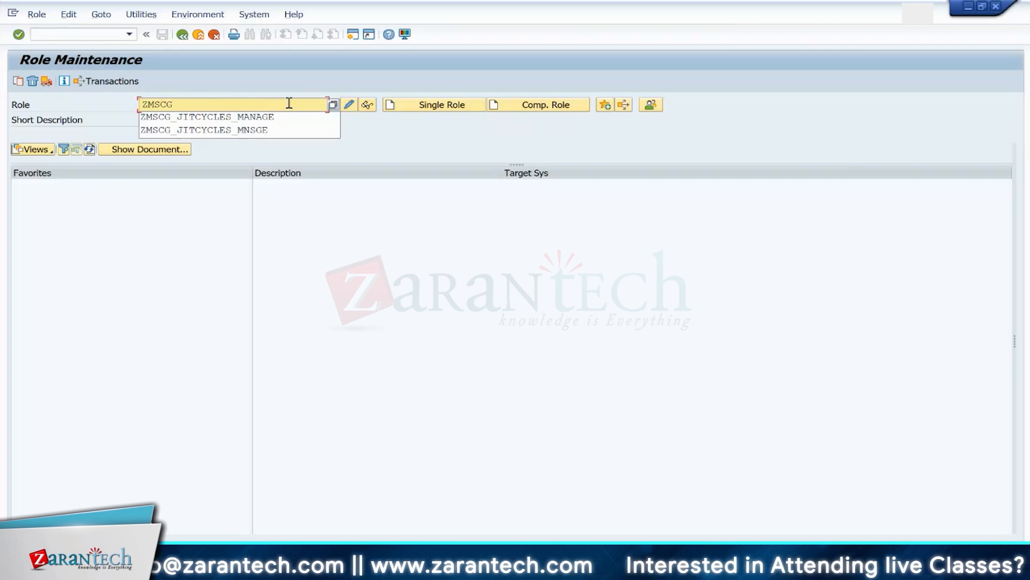
key("BackSpace")
key("BackSpace")
key("BackSpace")
key("BackSpace")
key("BackSpace")
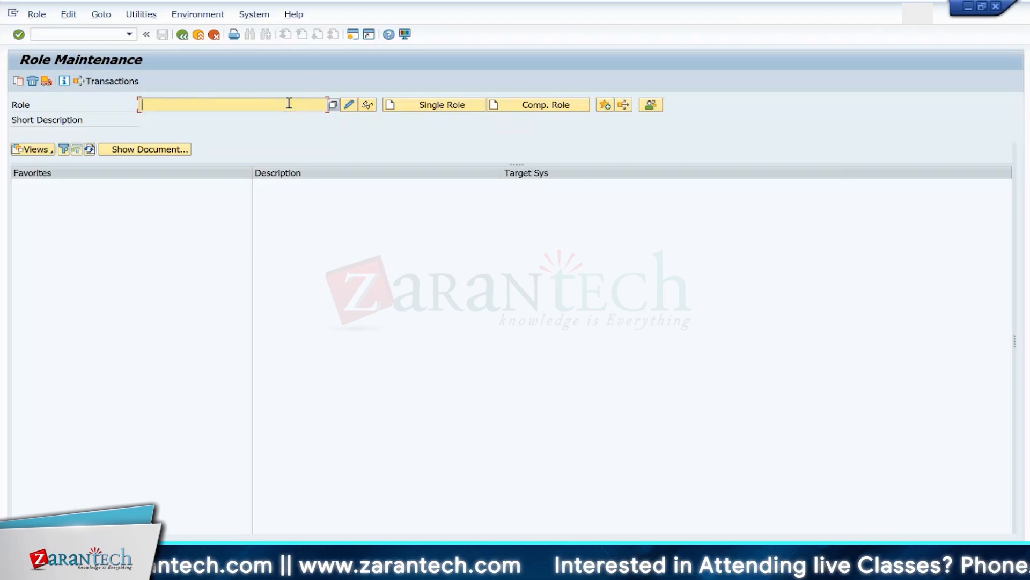
left_click(385, 149)
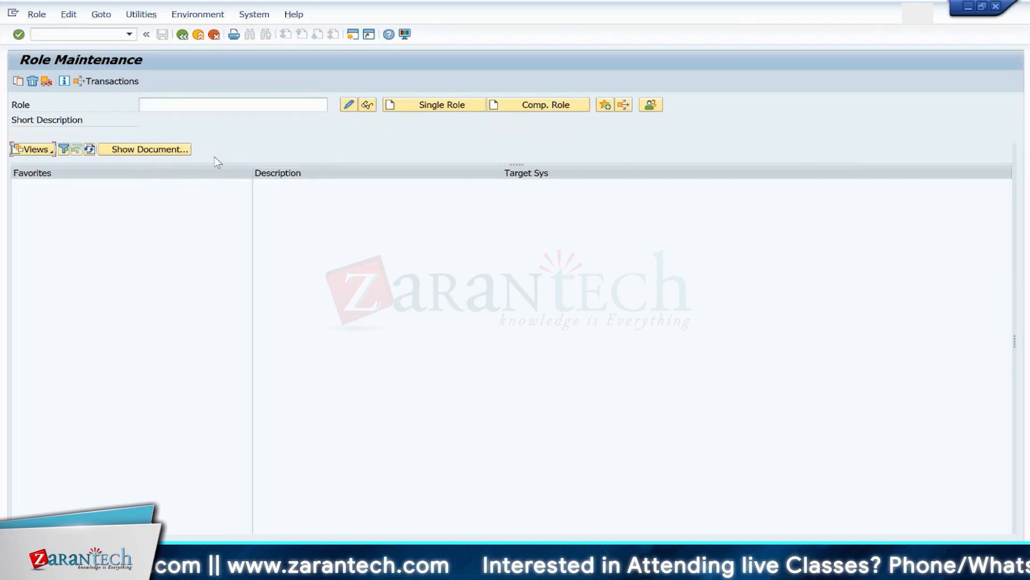
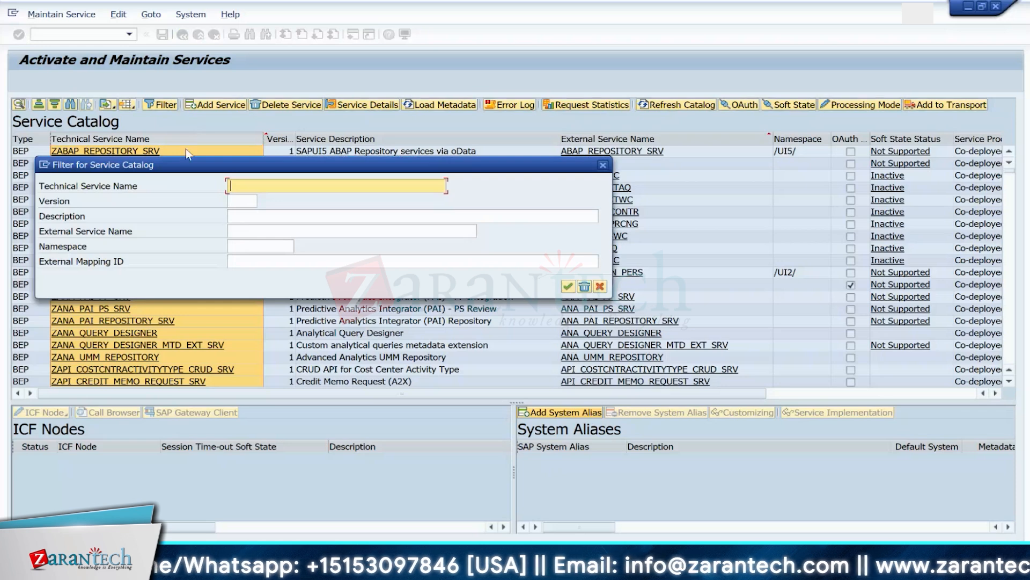
Step: Filter the service catalog by the technical service name API_NJIT_CCYC_MANAGE_SRV
type("API")
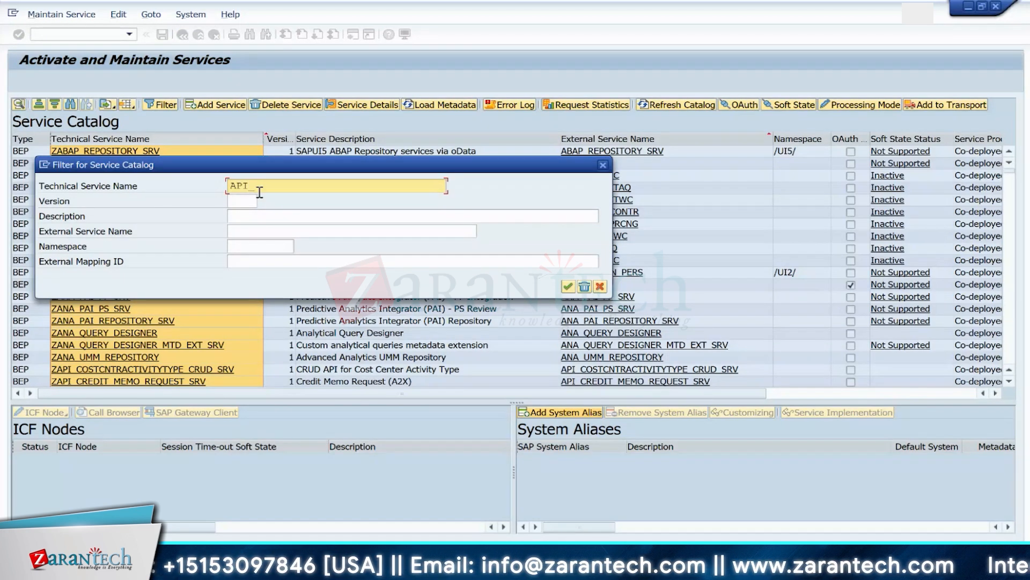
type("_NJIT")
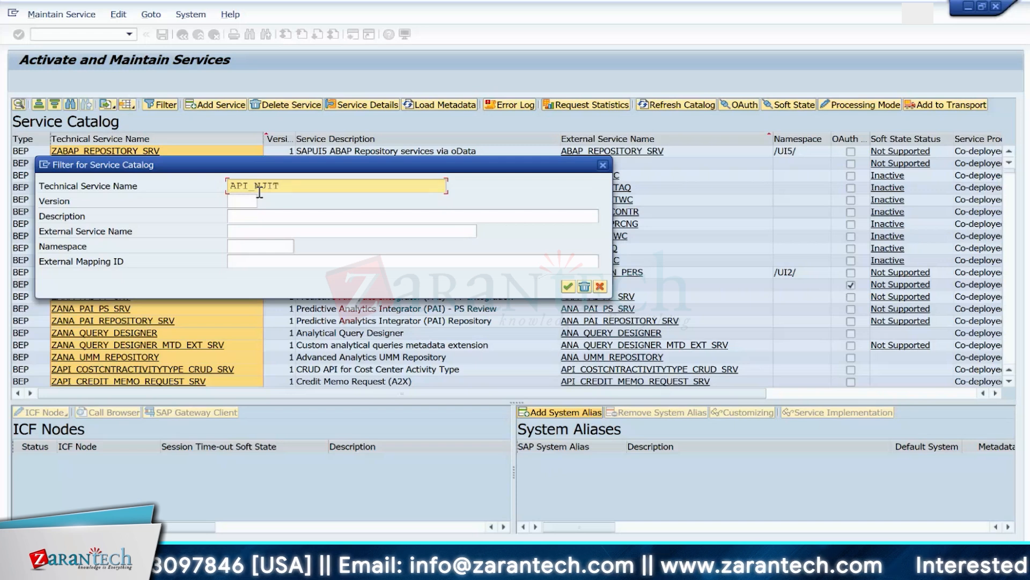
type("_C")
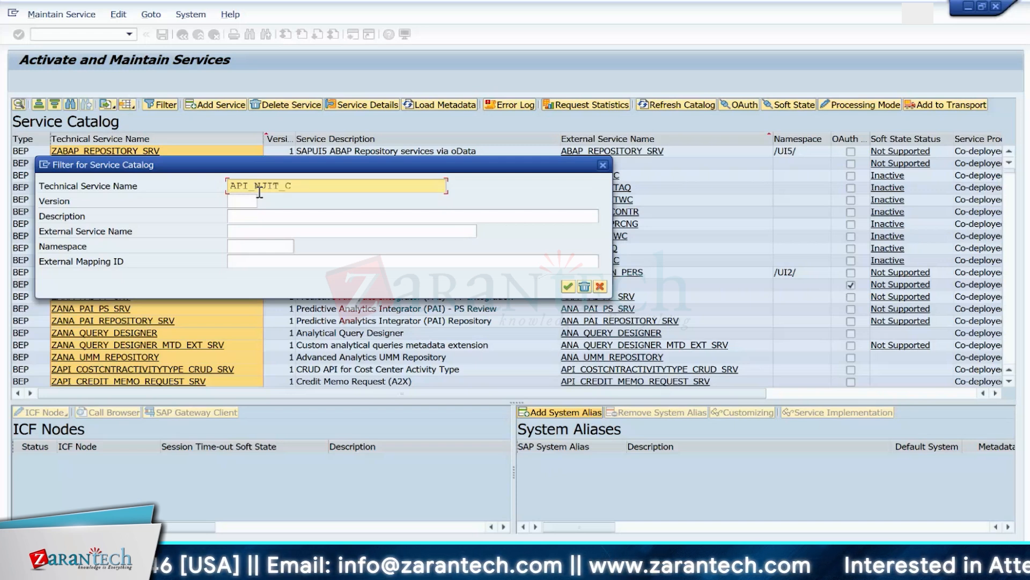
type("CYC")
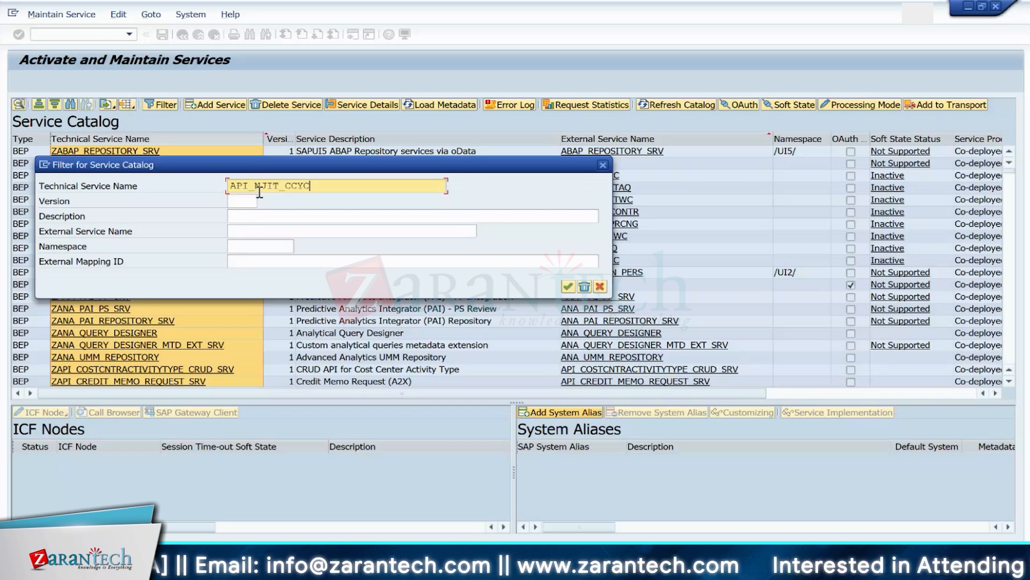
type("_MANA")
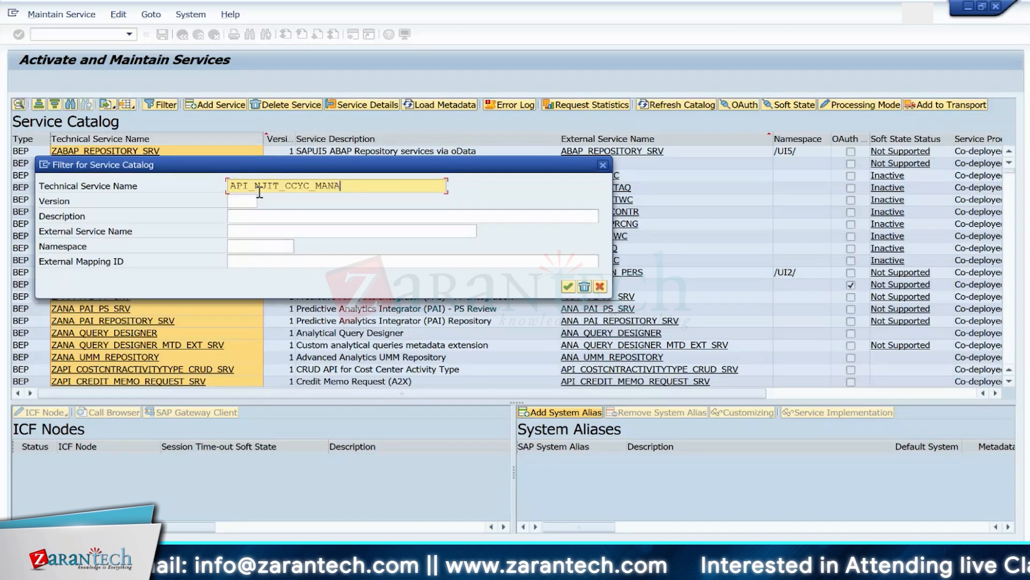
type("GE_SRV")
key("Return")
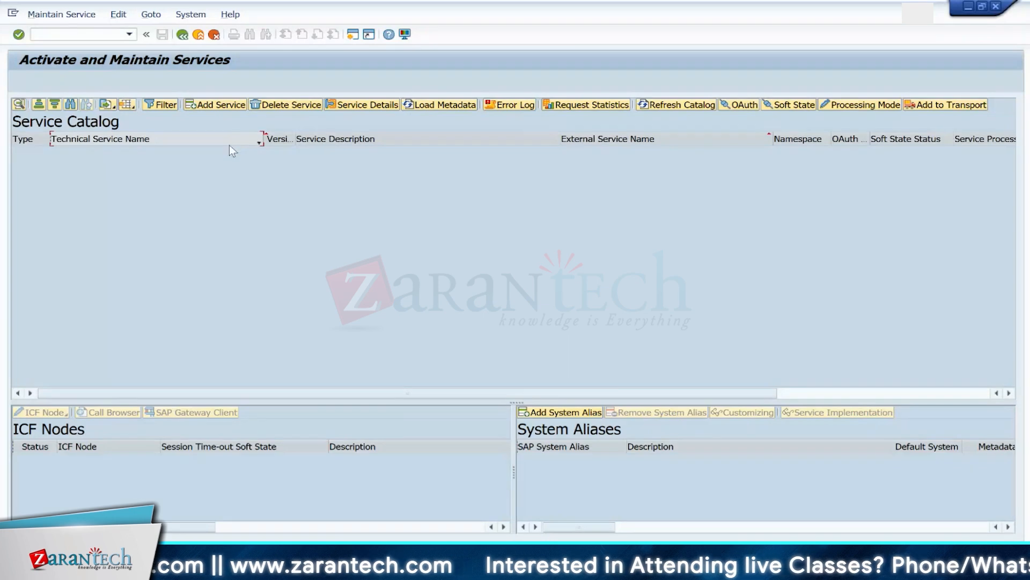
Step: Reopen the service catalog filter, erase the technical service name and reapply the filter
left_click(168, 105)
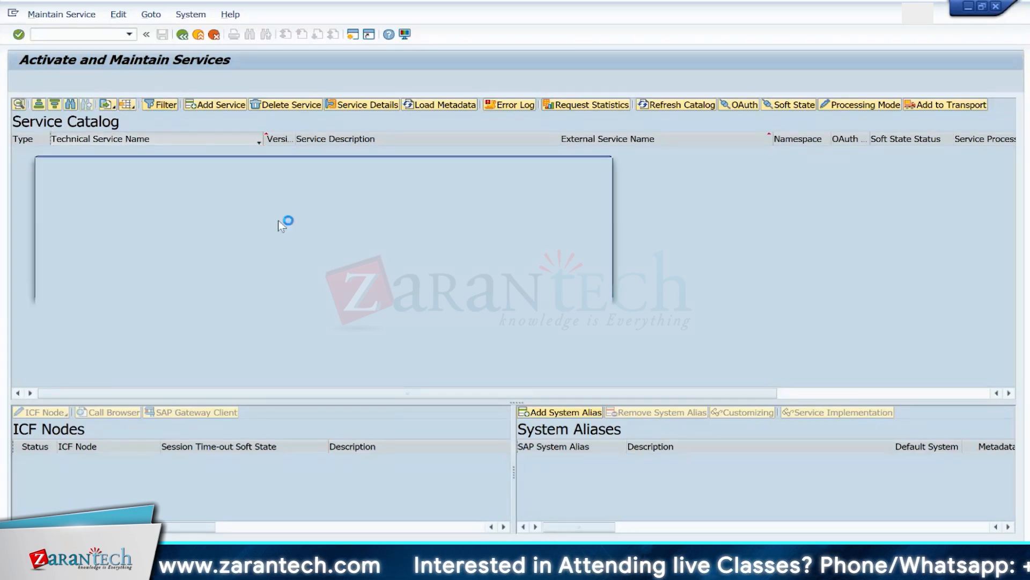
left_click(379, 185)
key("BackSpace")
key("BackSpace")
key("BackSpace")
key("BackSpace")
key("BackSpace")
key("BackSpace")
key("BackSpace")
key("BackSpace")
key("BackSpace")
key("BackSpace")
key("BackSpace")
key("BackSpace")
key("BackSpace")
key("BackSpace")
key("BackSpace")
key("BackSpace")
key("BackSpace")
key("BackSpace")
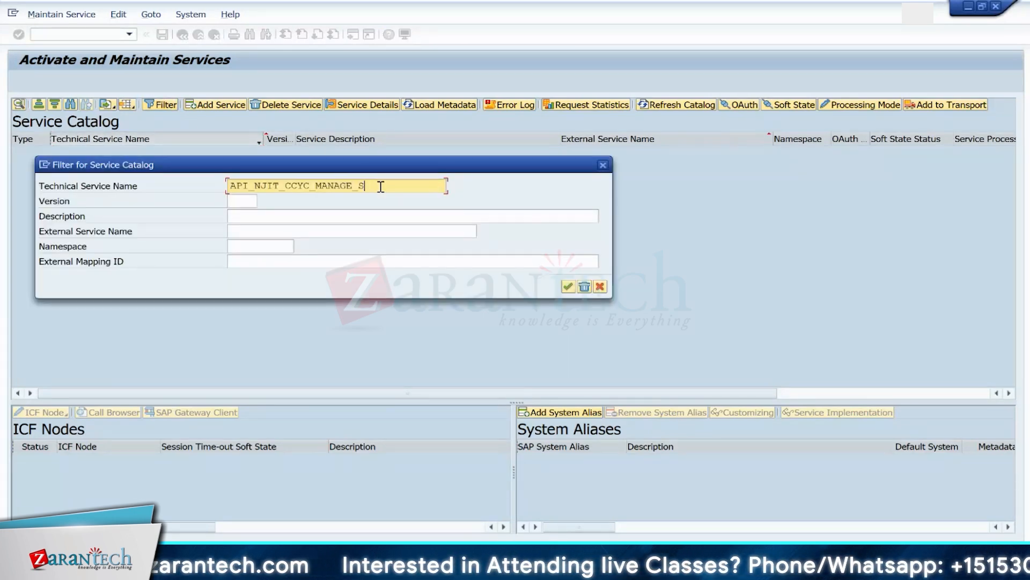
key("BackSpace")
key("BackSpace")
key("BackSpace")
key("BackSpace")
key("BackSpace")
key("BackSpace")
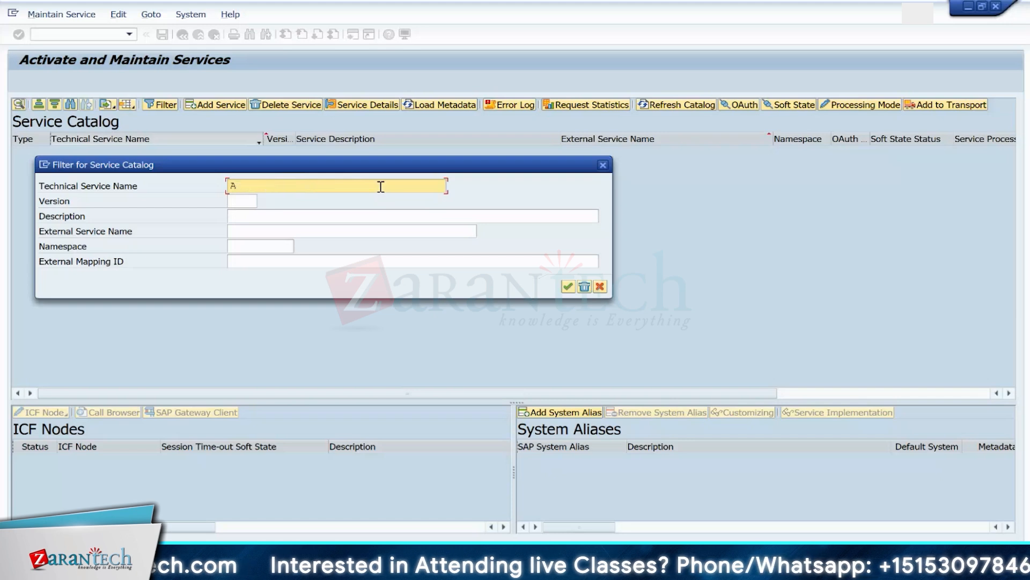
left_click(568, 286)
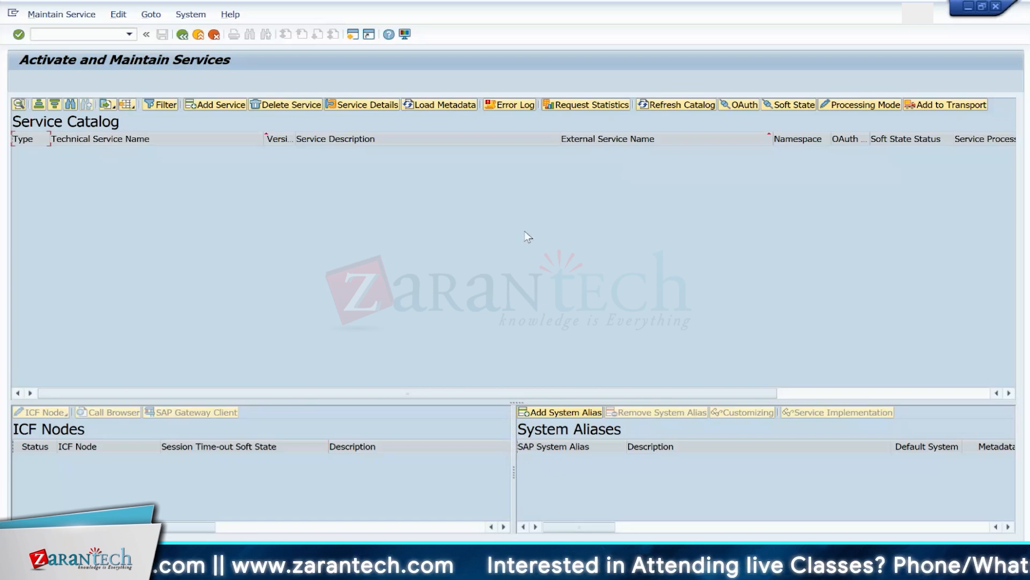
Step: Start transaction SPRO and display the SAP Reference IMG
left_click(86, 34)
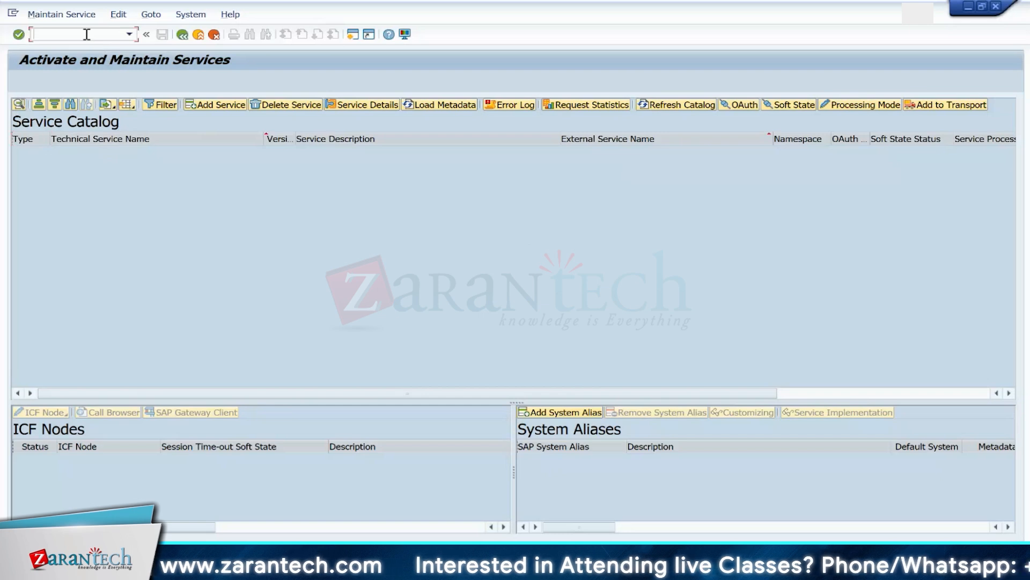
type("/N")
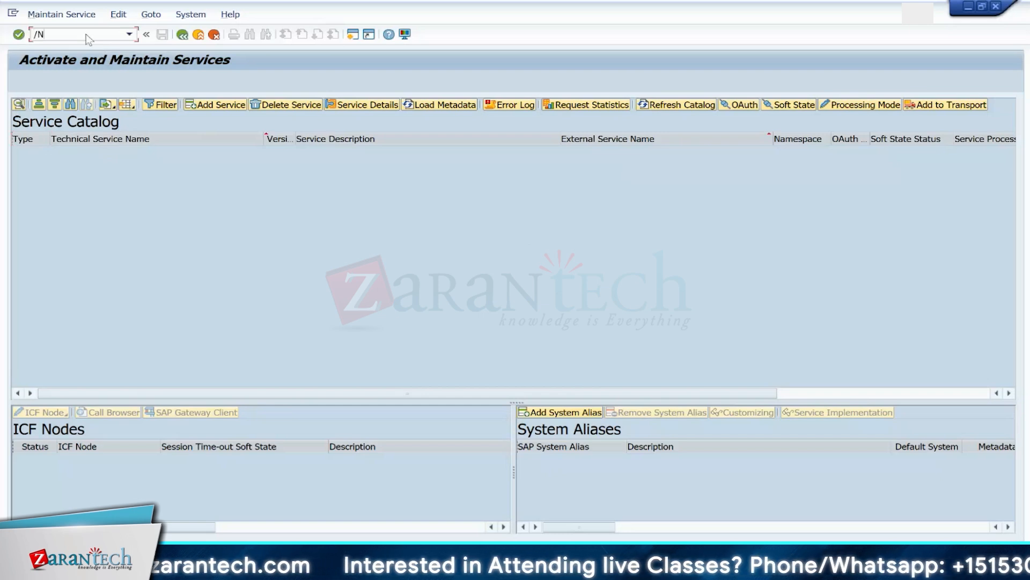
type("SPRO")
key("Return")
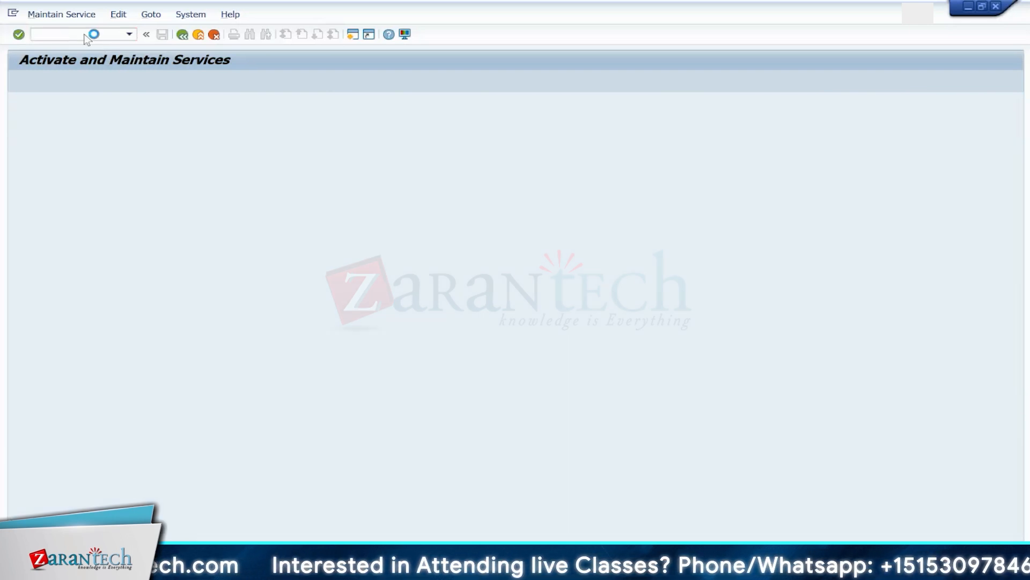
left_click(70, 81)
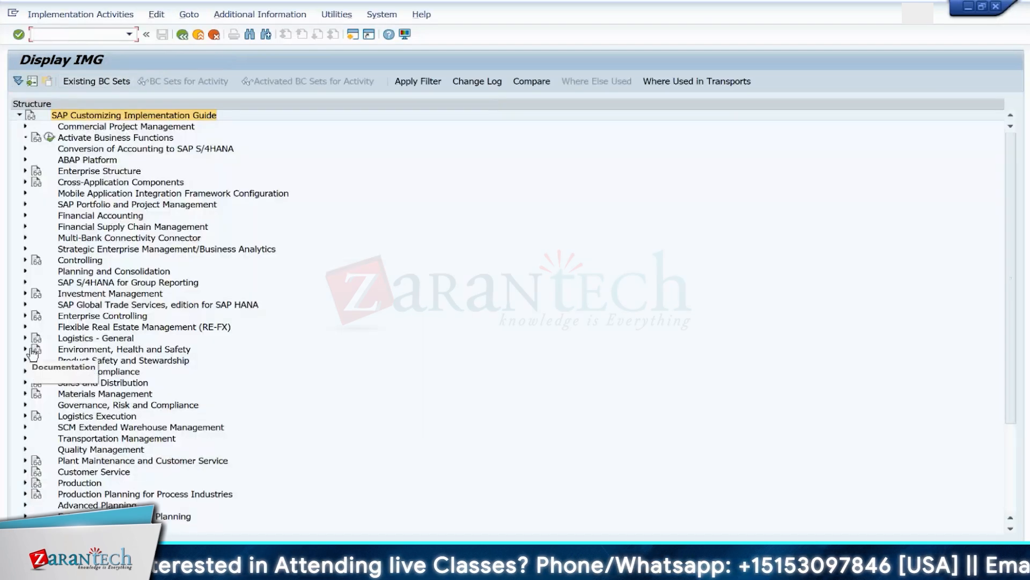
Step: Review Define Document and Item Type Determination for JIT Processing under EWM Internal Warehouse Processes, Delivery Processing, Stock Transfers, and return to the IMG
left_click(25, 428)
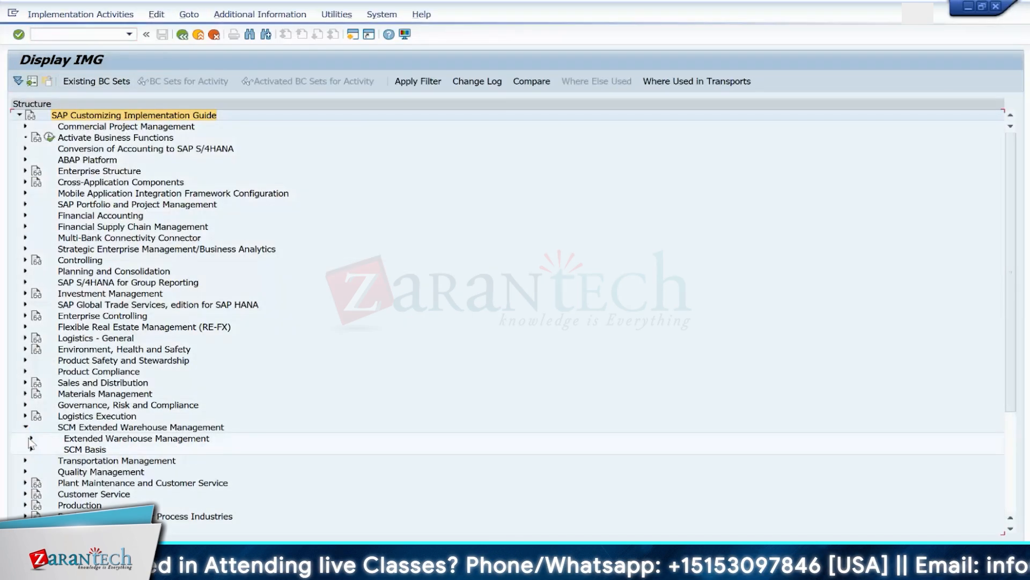
left_click(32, 438)
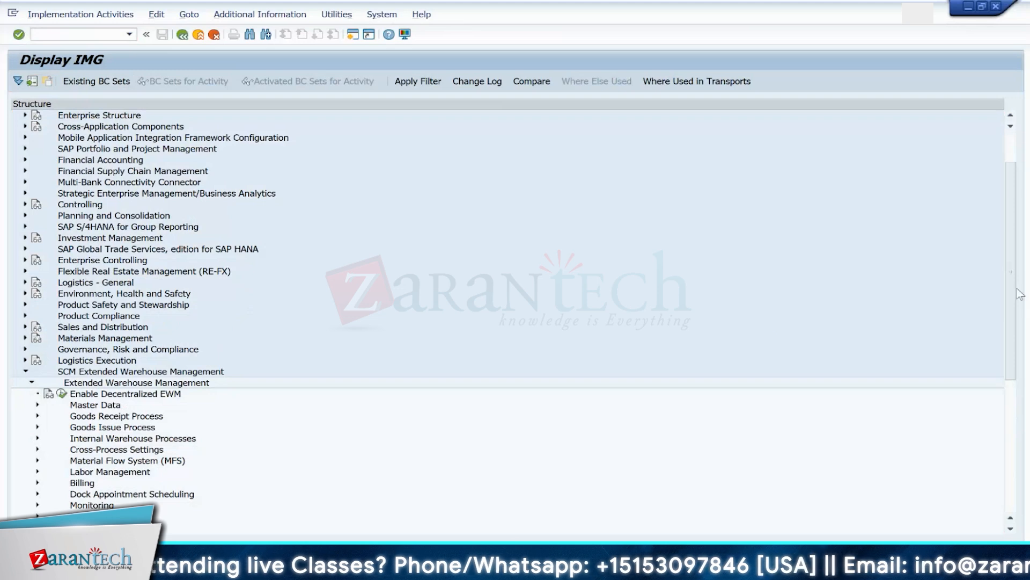
left_click_drag(1011, 289, 1013, 361)
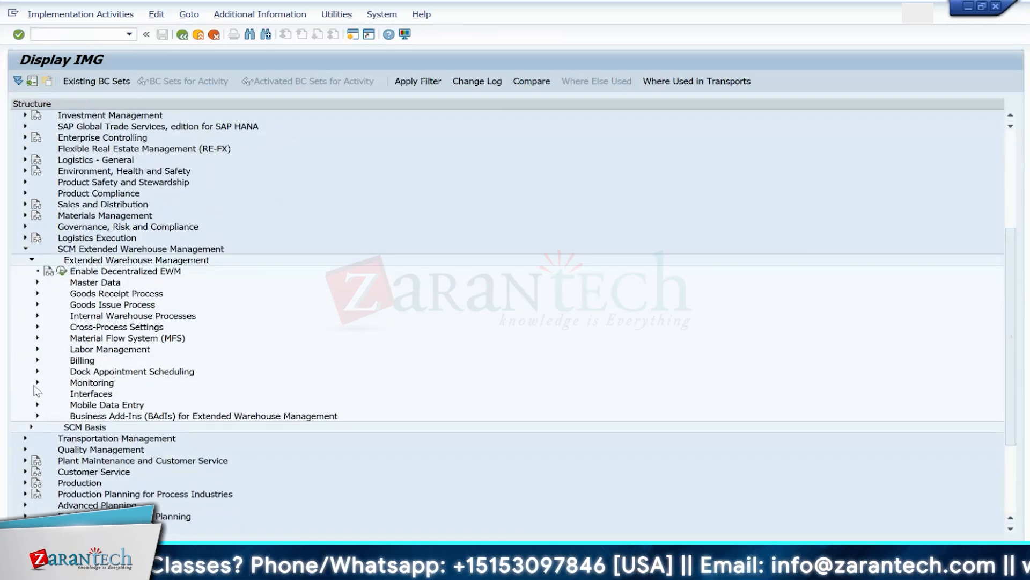
left_click(36, 316)
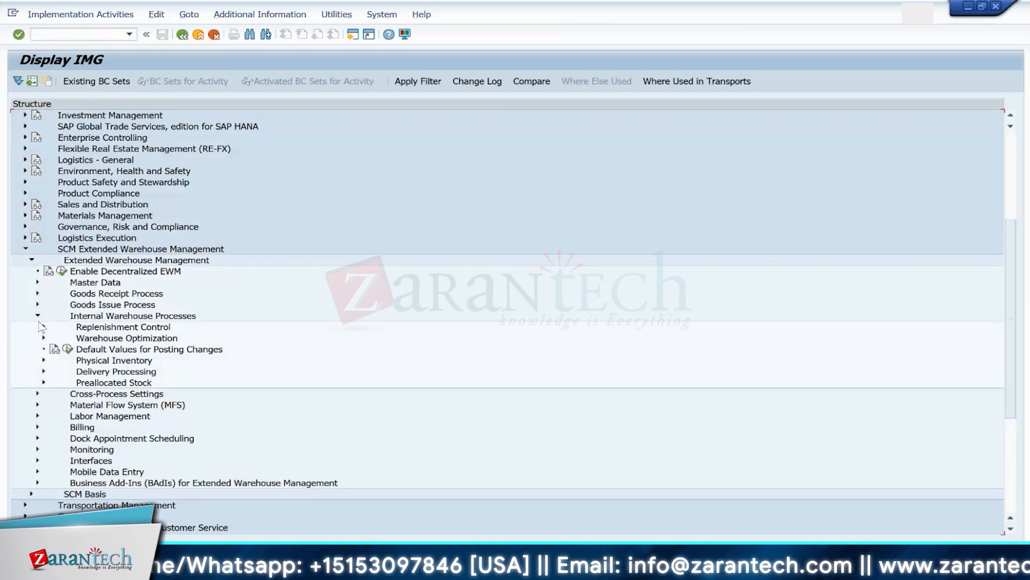
left_click(43, 371)
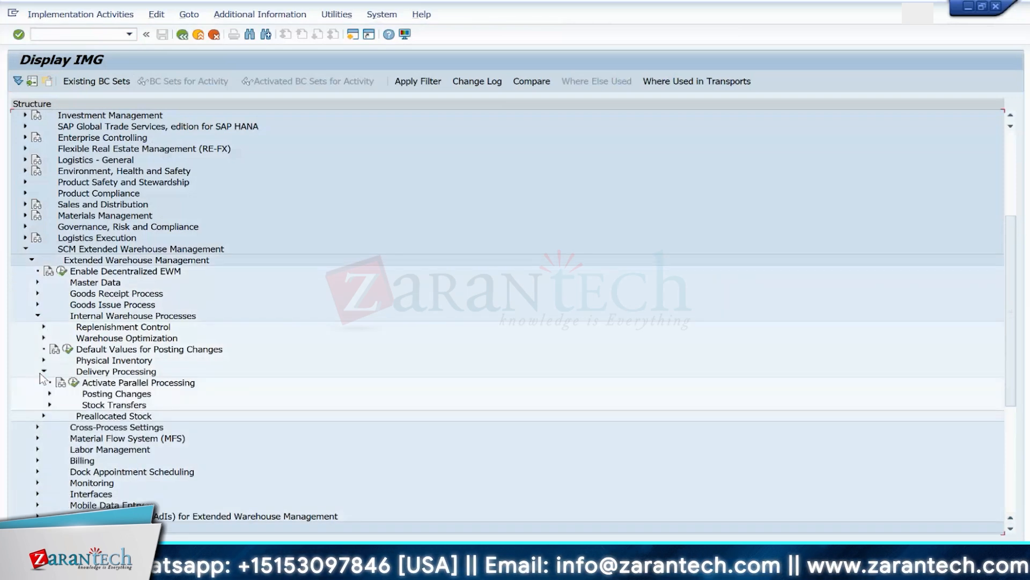
left_click(48, 404)
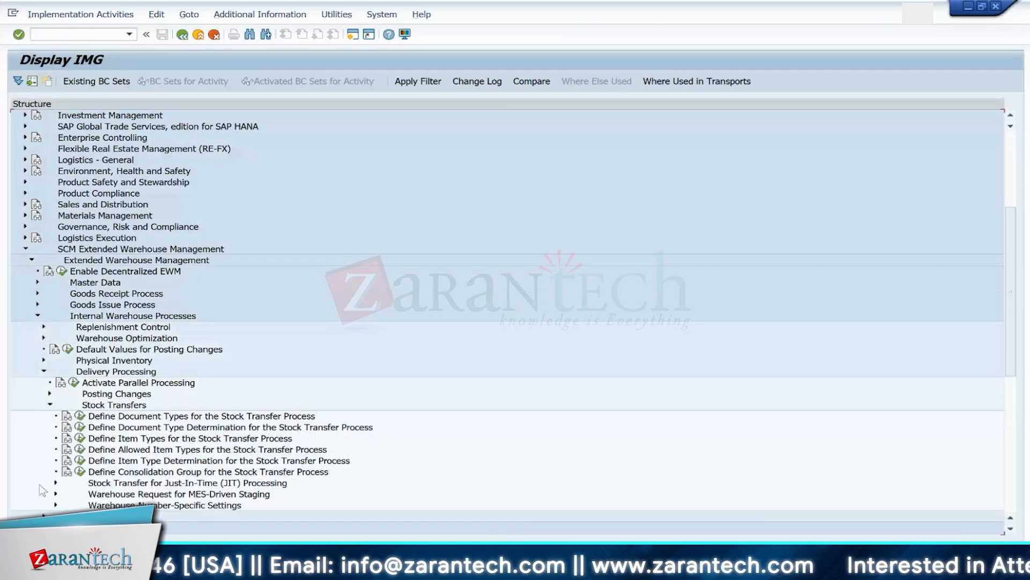
left_click(56, 483)
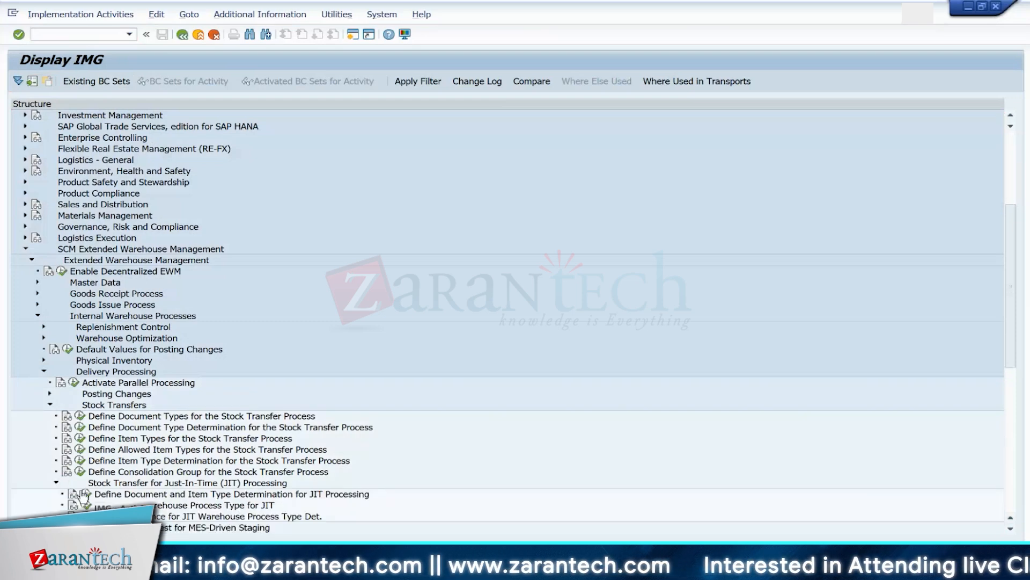
left_click(86, 494)
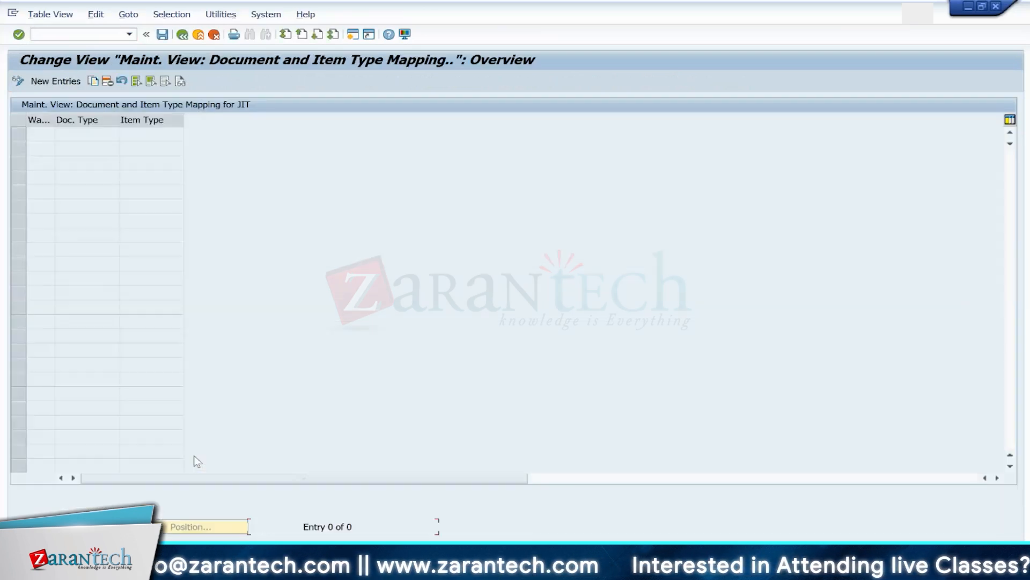
left_click(183, 34)
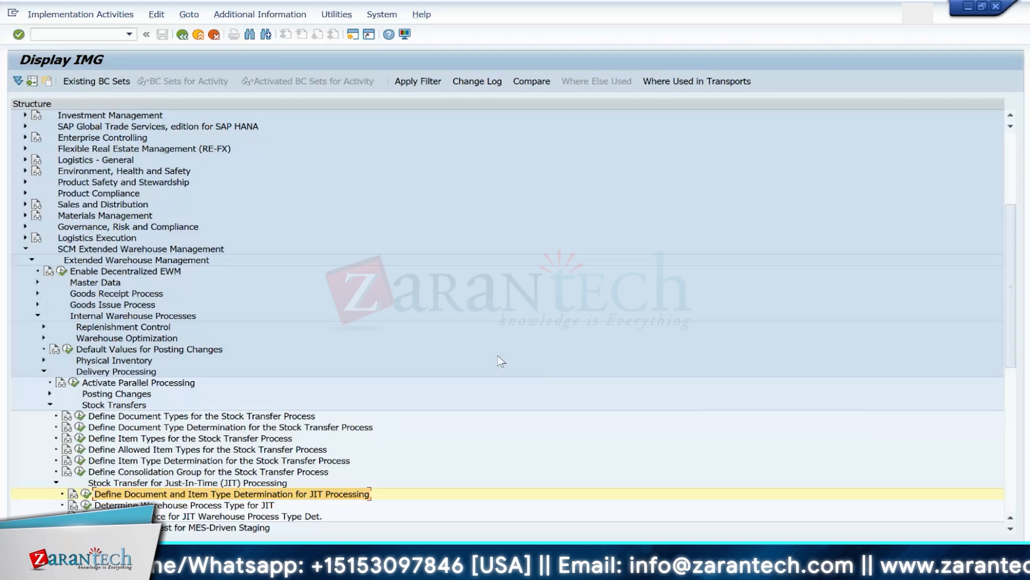
Step: Examine the Logistics Execution and JIT Outbound customizing nodes, and return to the SCM Extended Warehouse Management structure
left_click(25, 249)
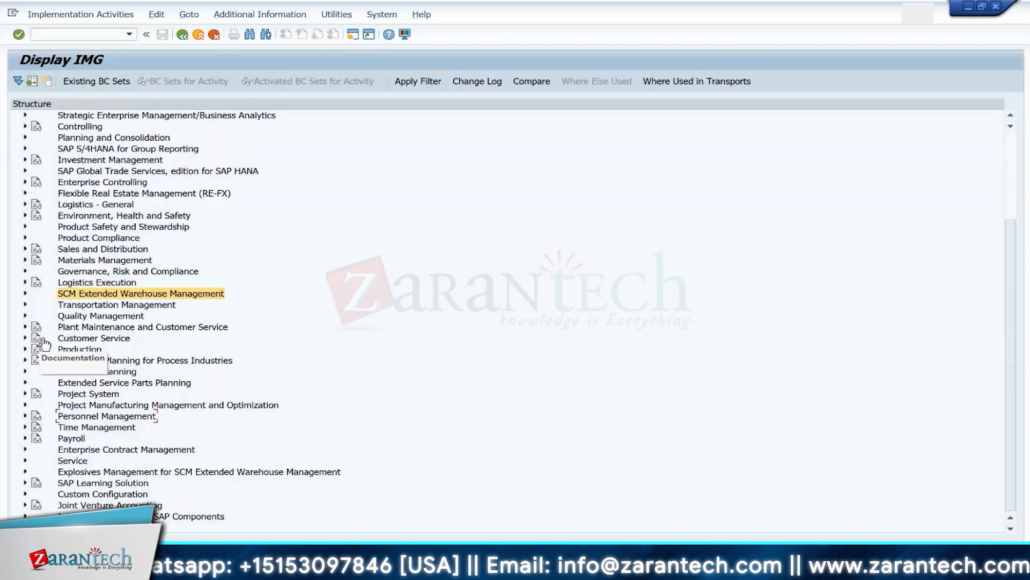
left_click(25, 282)
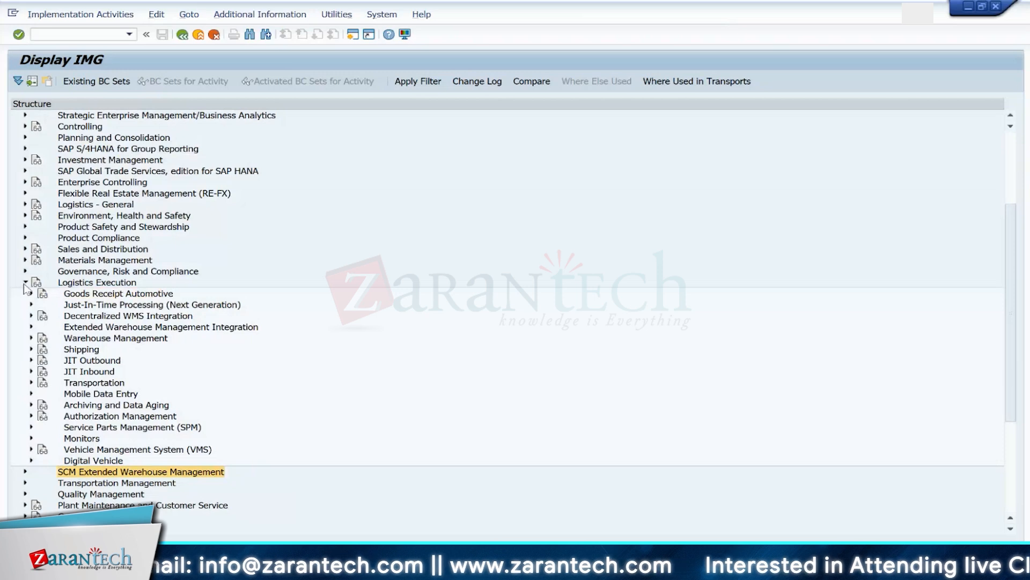
left_click(31, 360)
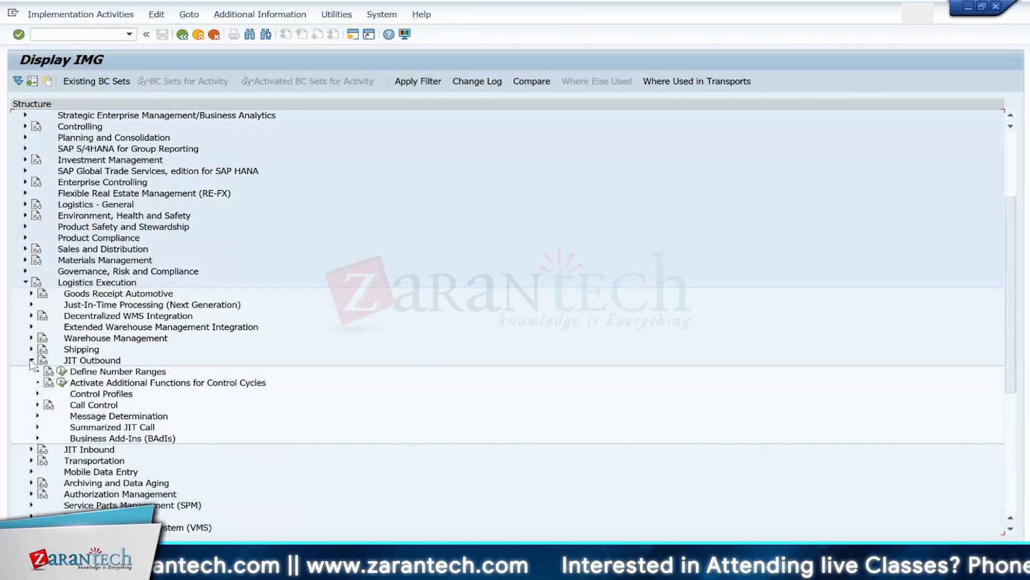
left_click(31, 362)
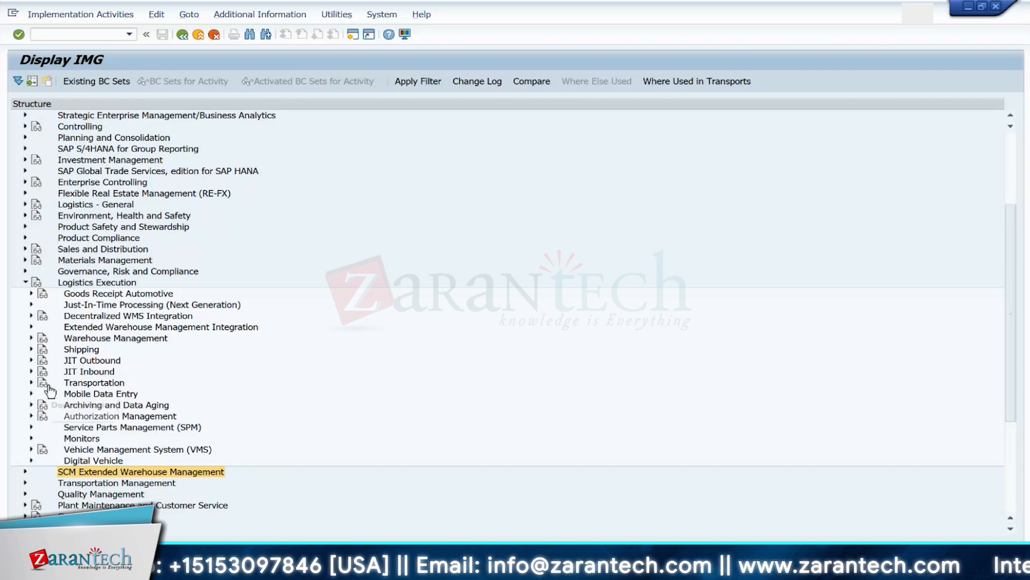
left_click(24, 284)
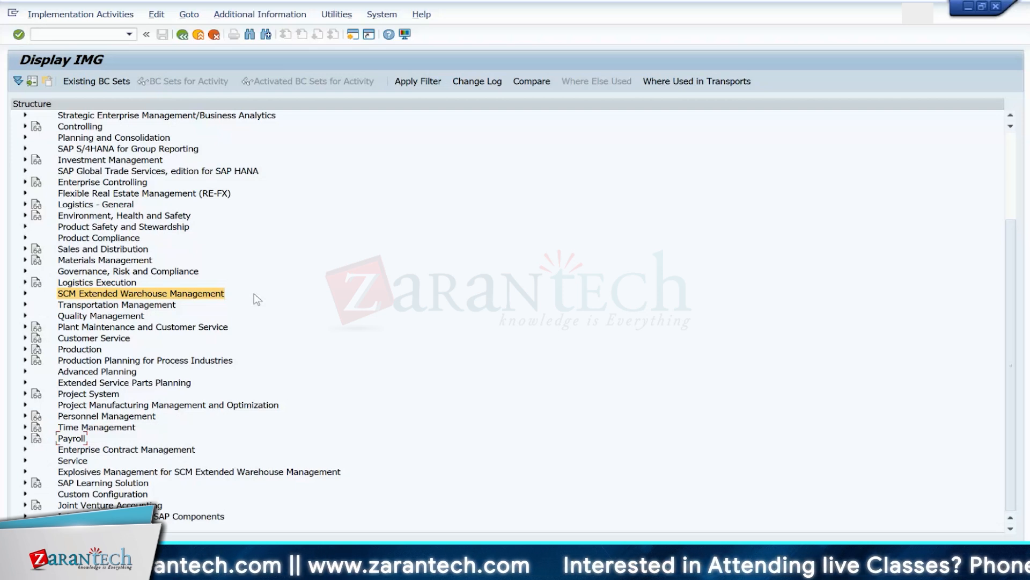
left_click(25, 294)
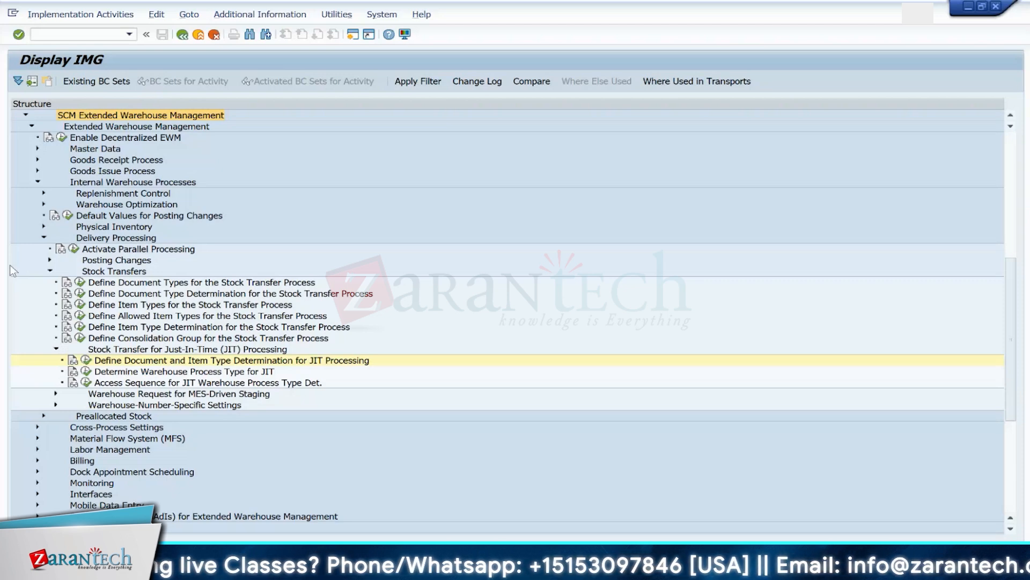
Step: Launch the Fiori launchpad with the transaction command /N/UI2/FLP
left_click(68, 35)
type("/NUI")
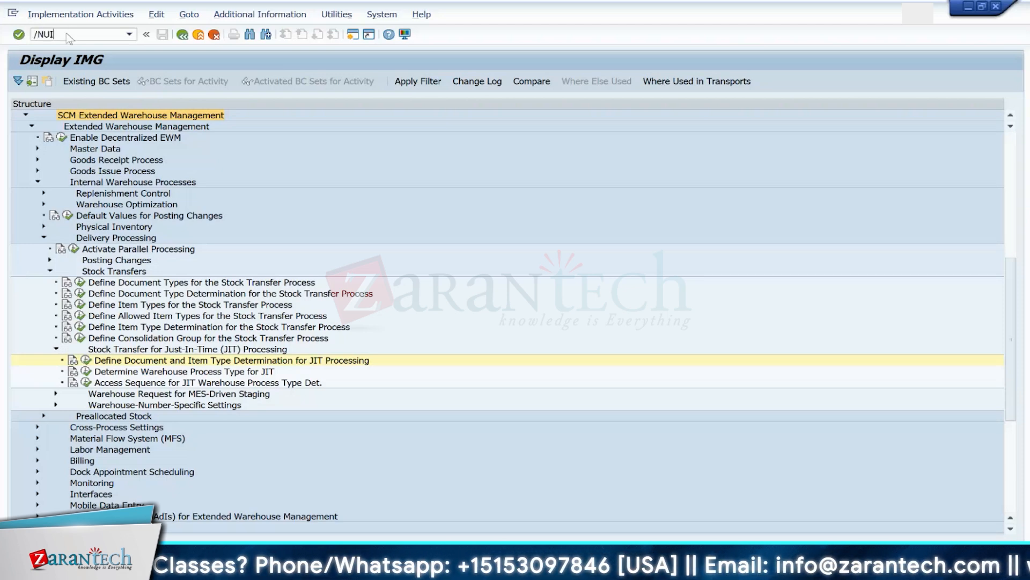
type("2/FLP")
key("Return")
type("/N/UI2")
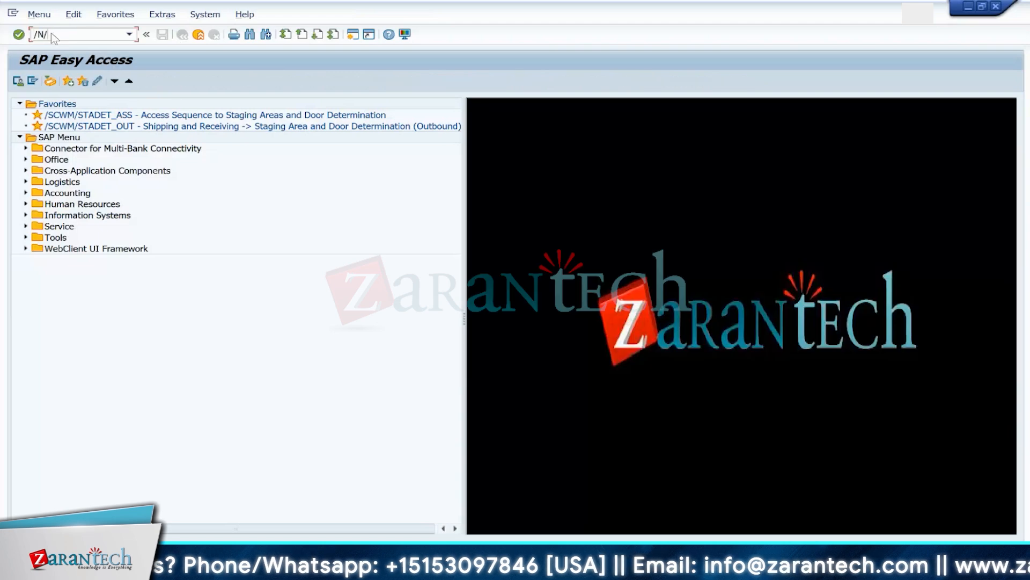
type("/FLP")
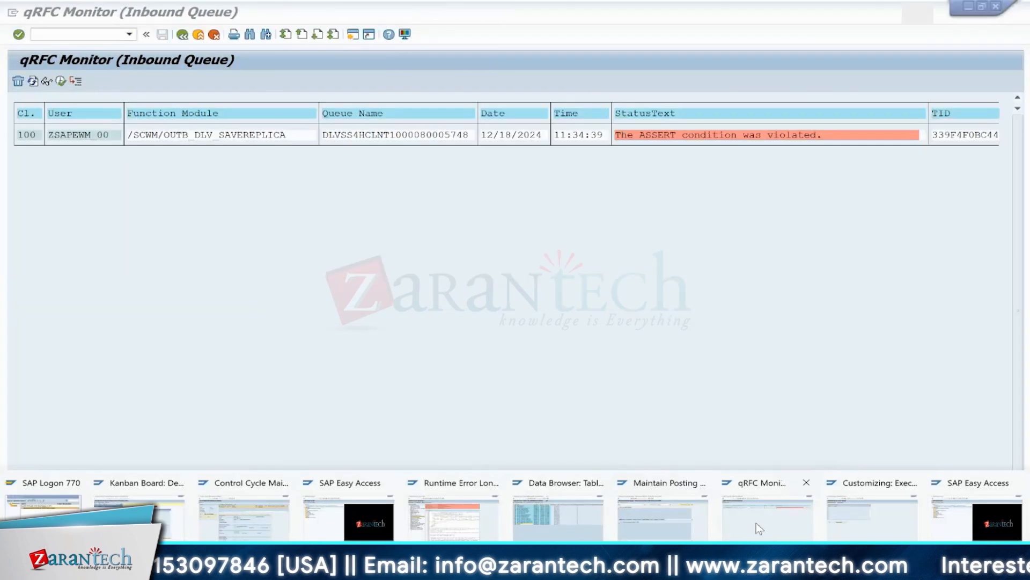
Step: Switch to the session showing the qRFC inbound queue monitor and start transaction SCPR20 there for BC set activation
left_click(759, 528)
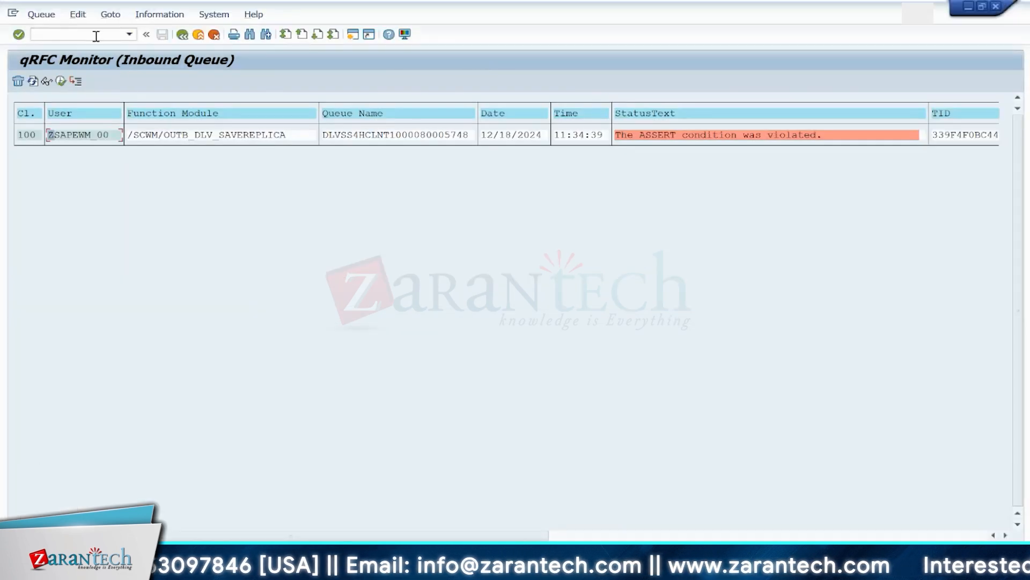
left_click(92, 35)
type("/NSCPR20")
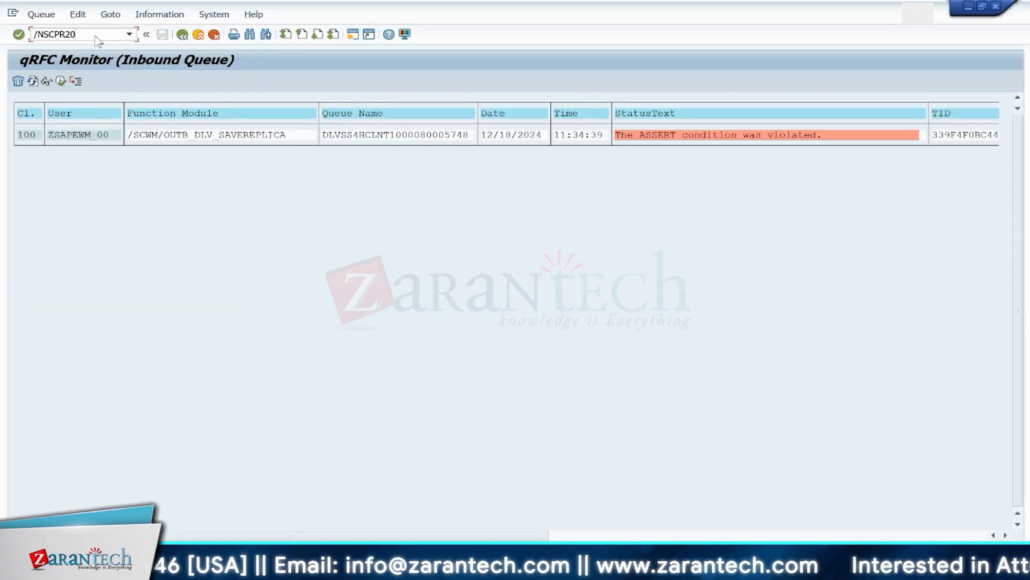
key("Return")
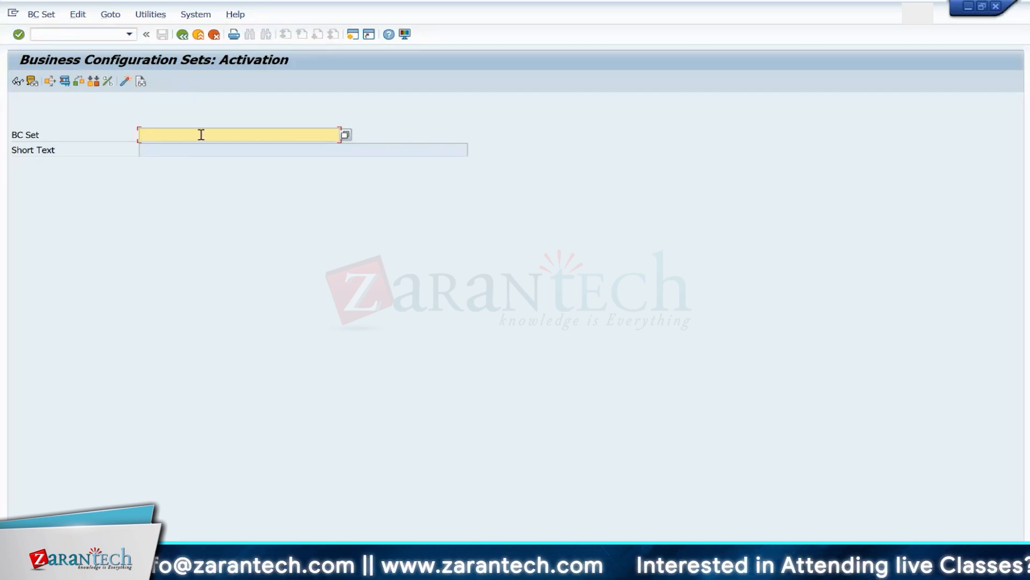
Step: Enter /SCWM/DLV_STOCK_TRANSFER_JIT as the BC set for activation and load its short text
type("/SCWM/DLV")
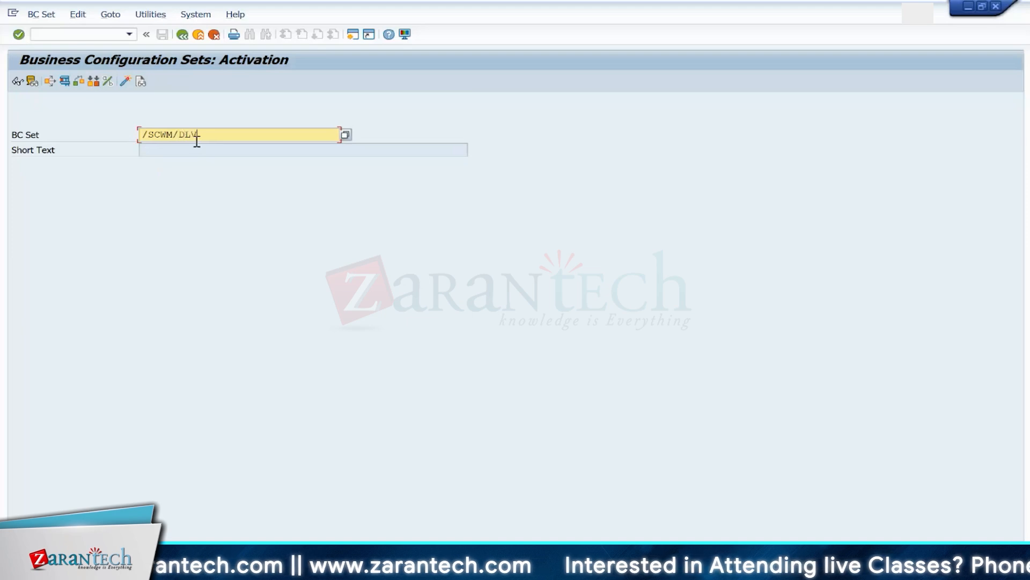
type("_STOCK_TRNSFER_JIT")
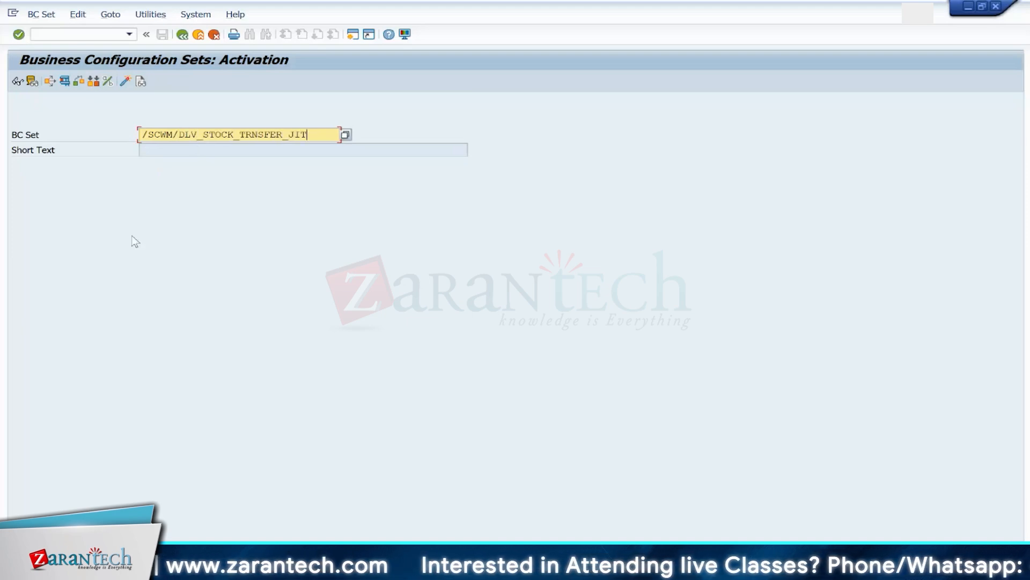
key("Return")
left_click(255, 133)
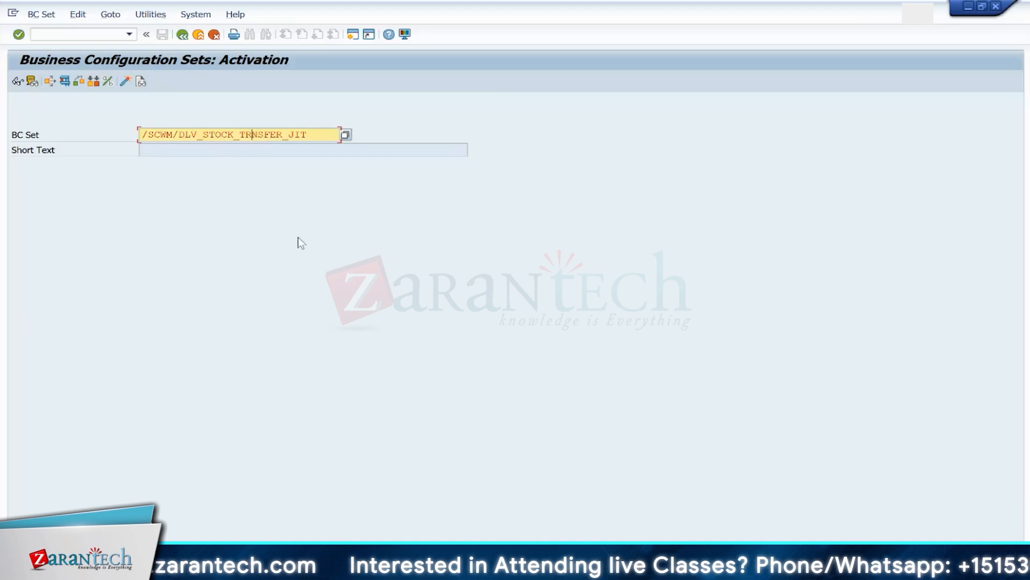
type("ANSFER")
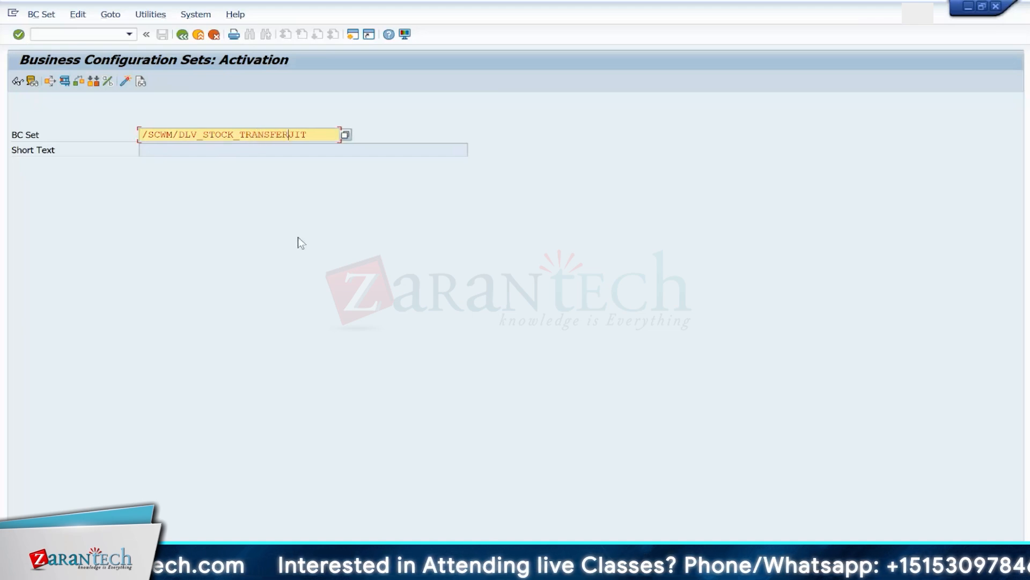
type("_")
key("Return")
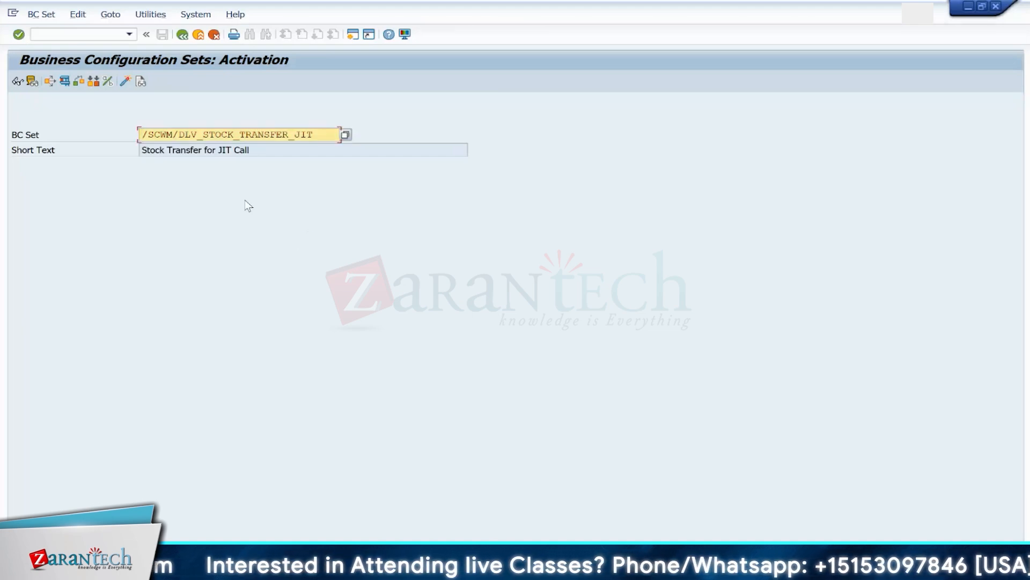
Step: Run the consistency check on the BC set, review its check results and the customizing objects it contains, and return to the activation screen
left_click(66, 81)
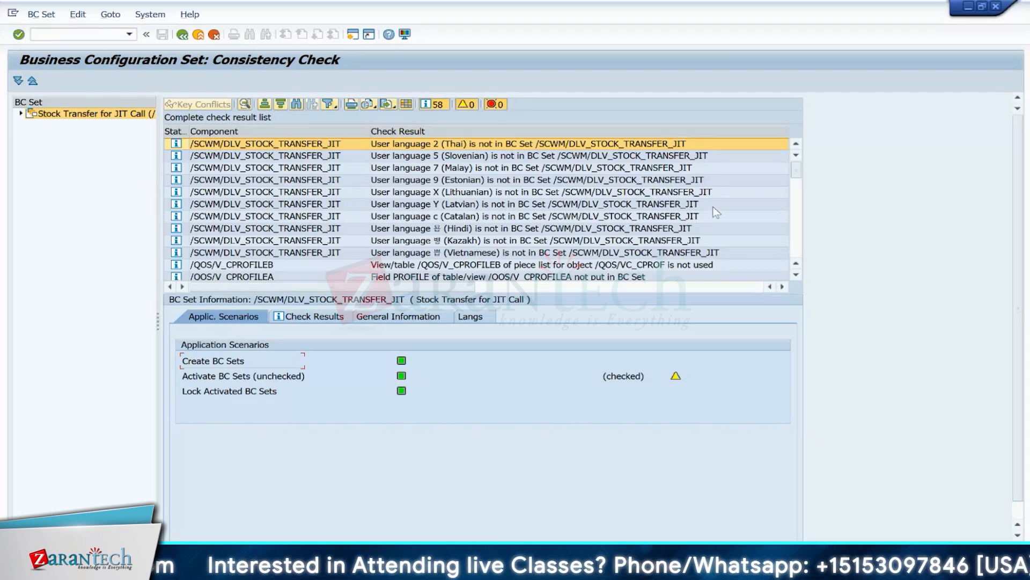
left_click(796, 274)
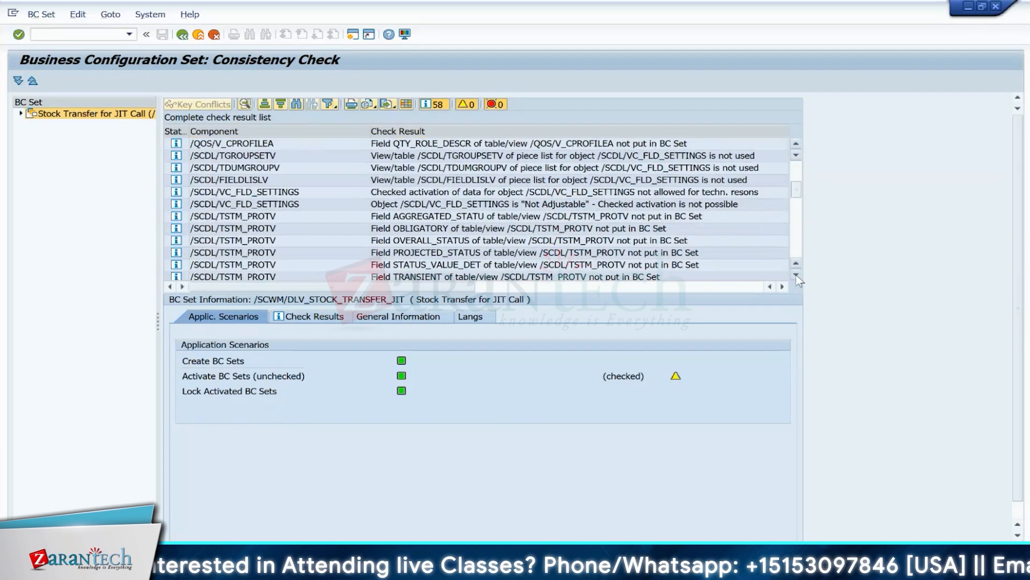
left_click_drag(797, 275, 797, 275)
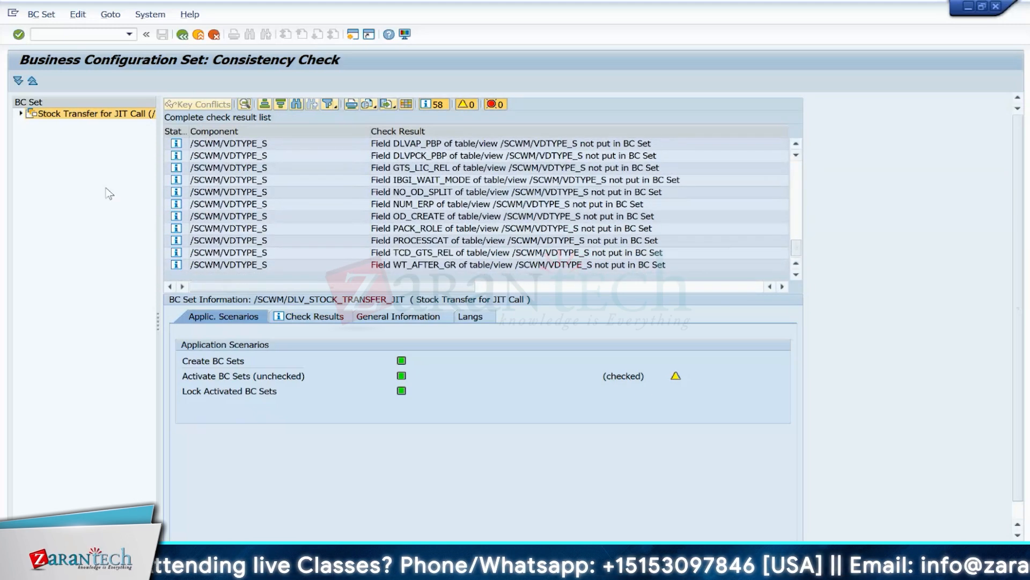
left_click(20, 113)
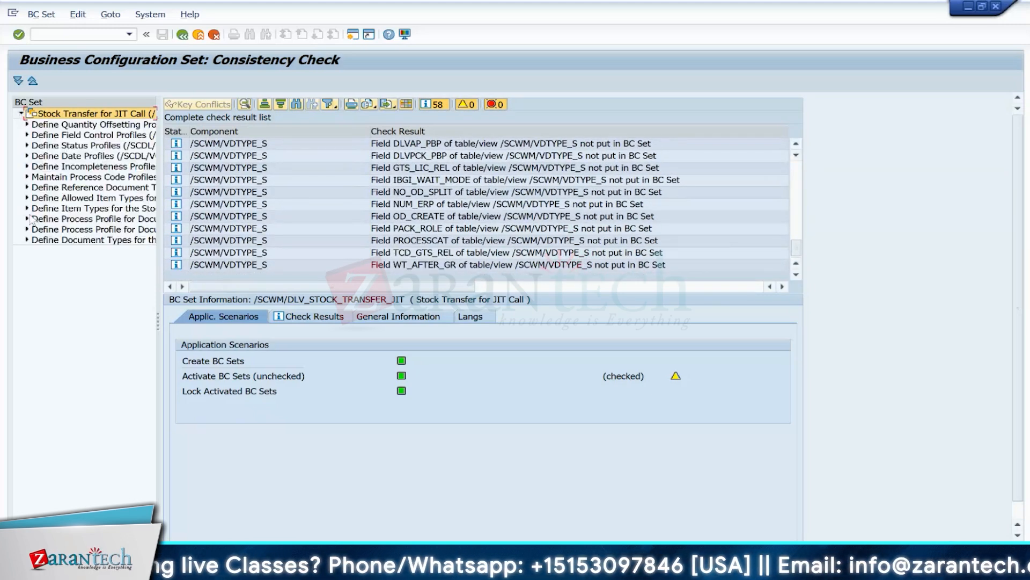
left_click_drag(158, 321, 399, 328)
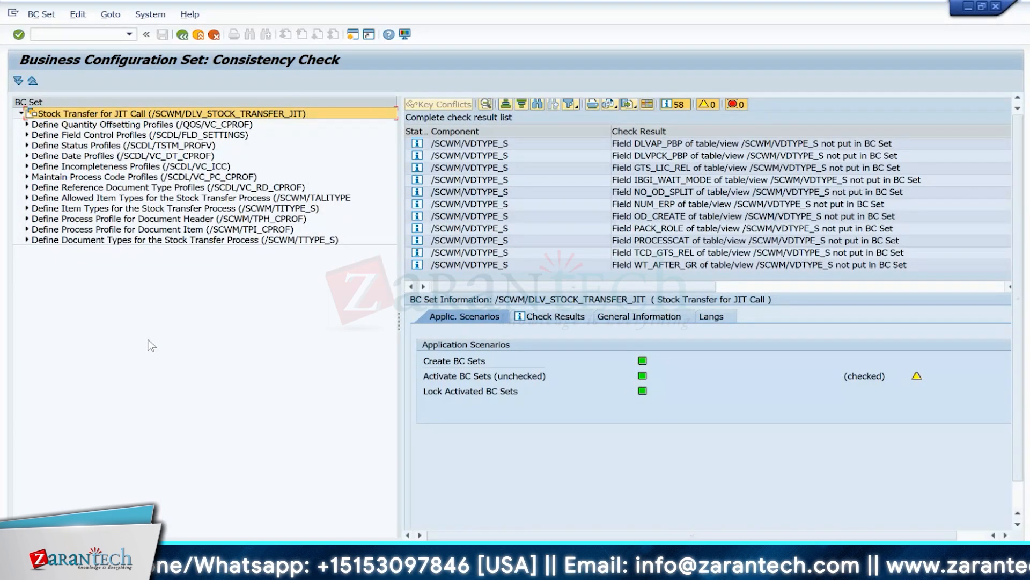
left_click(554, 316)
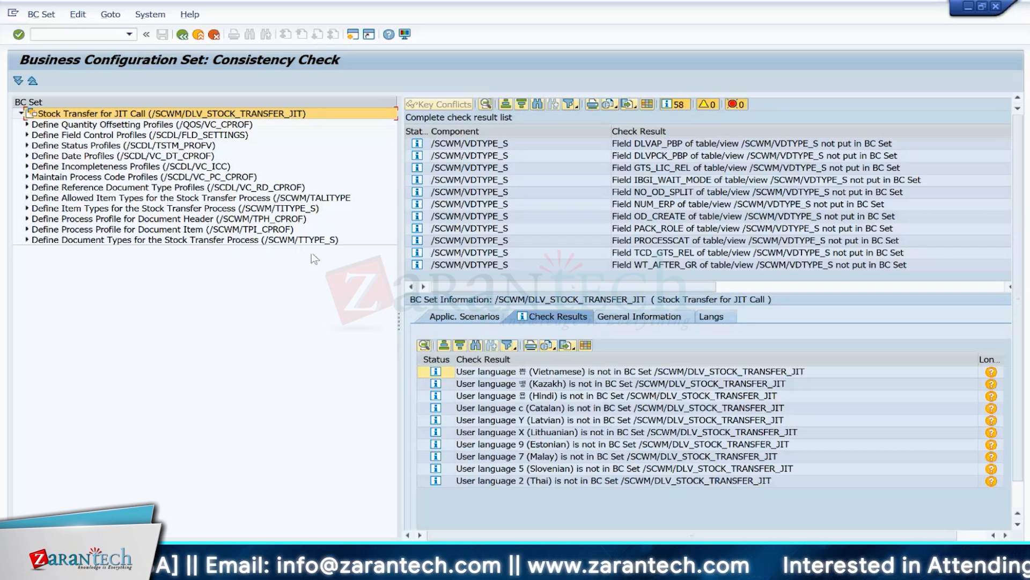
left_click(196, 35)
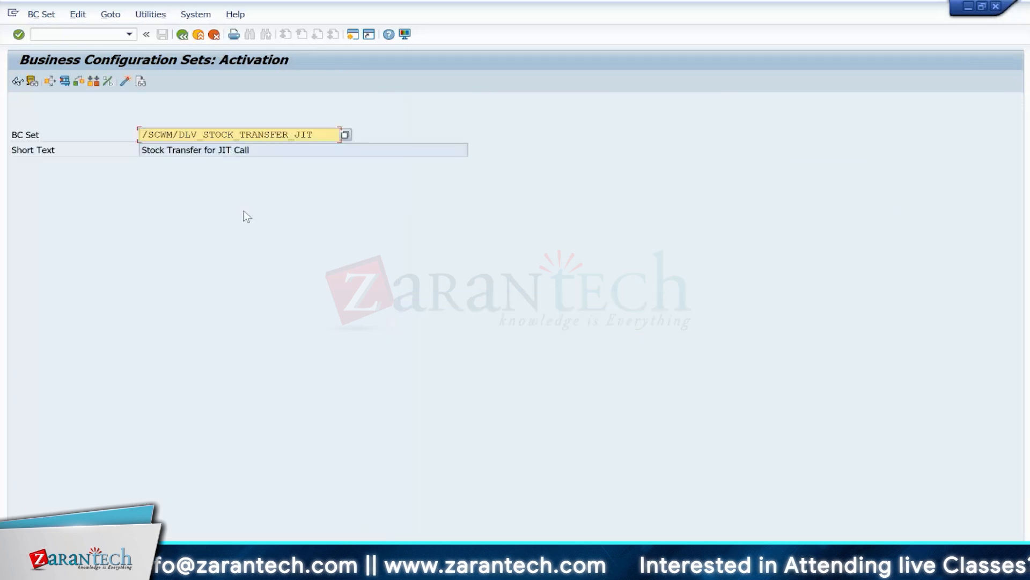
Step: Start transaction SPRO, open the SAP Reference IMG, and examine Just-In-Time Processing (Next Generation) under Logistics Execution
left_click(83, 34)
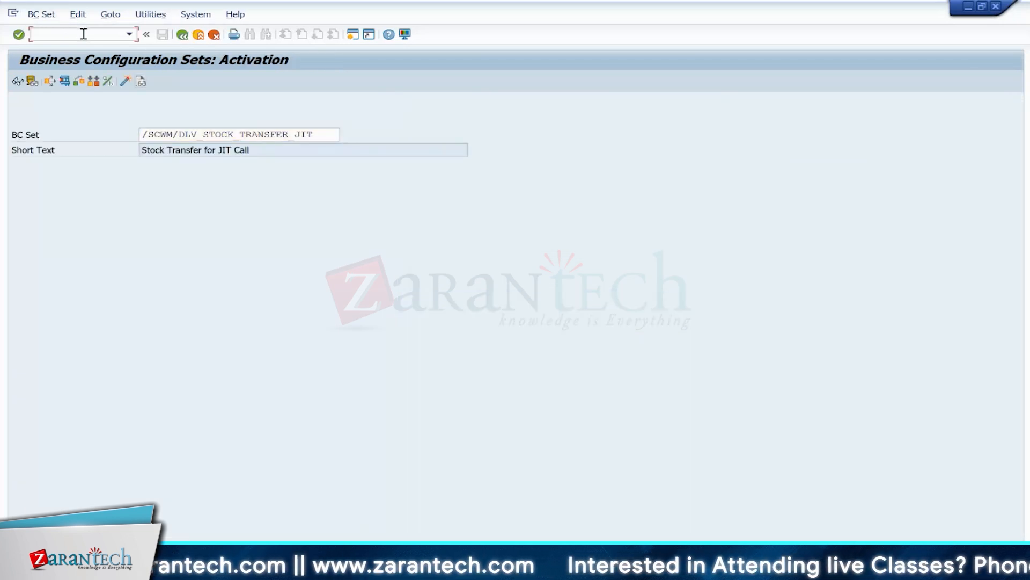
type("/NSPRO")
key("Return")
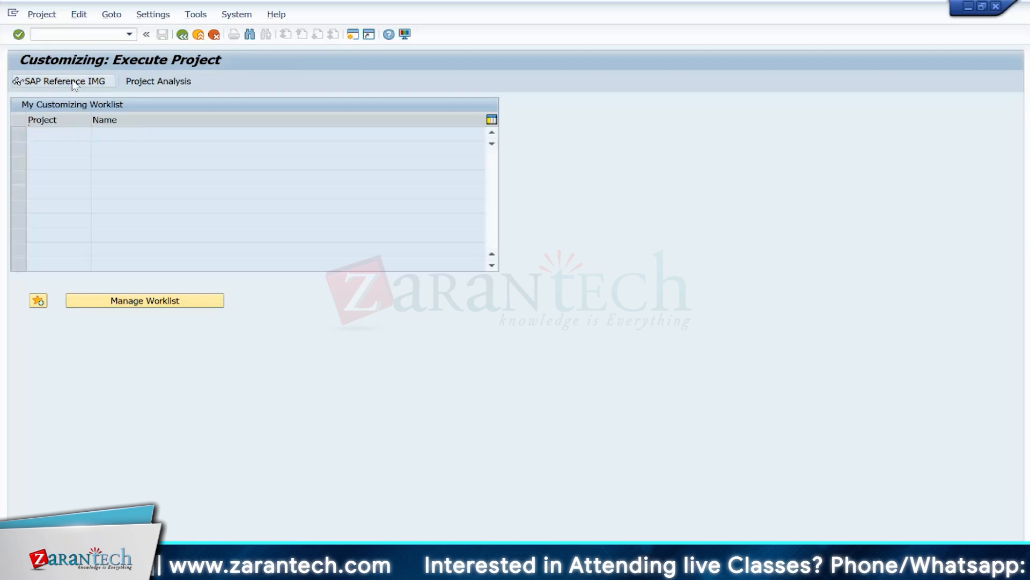
left_click(74, 84)
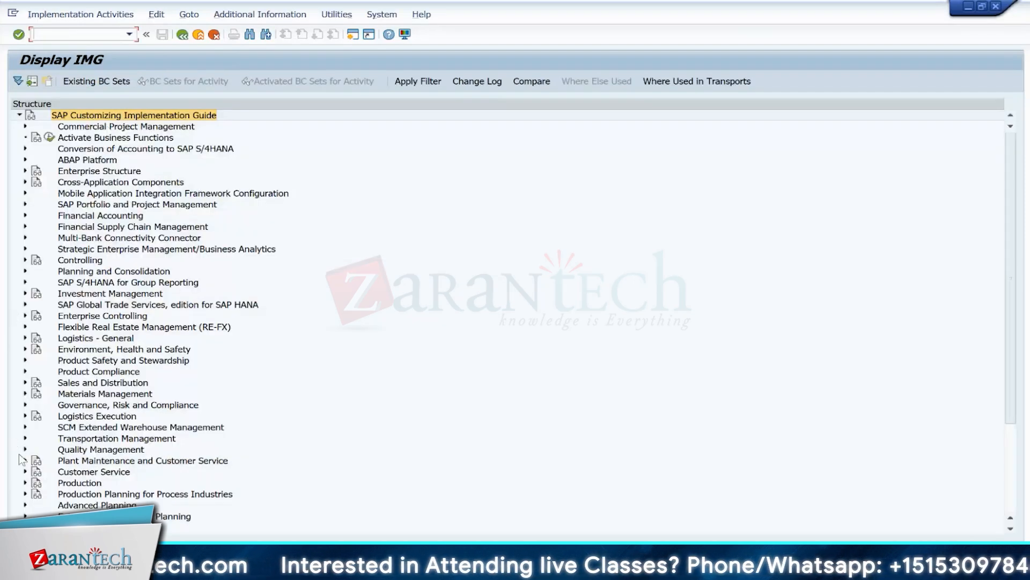
left_click(25, 416)
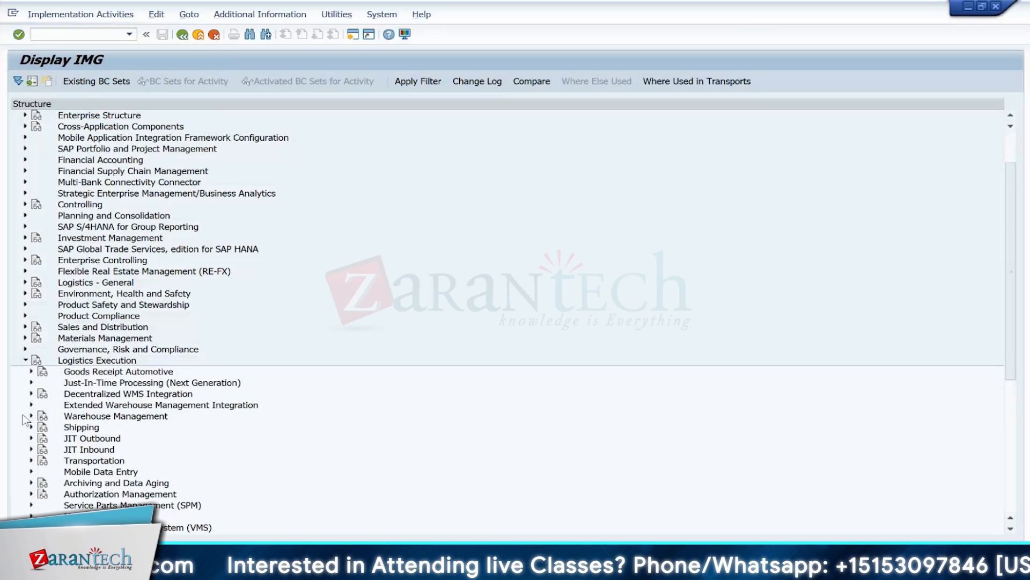
left_click(31, 382)
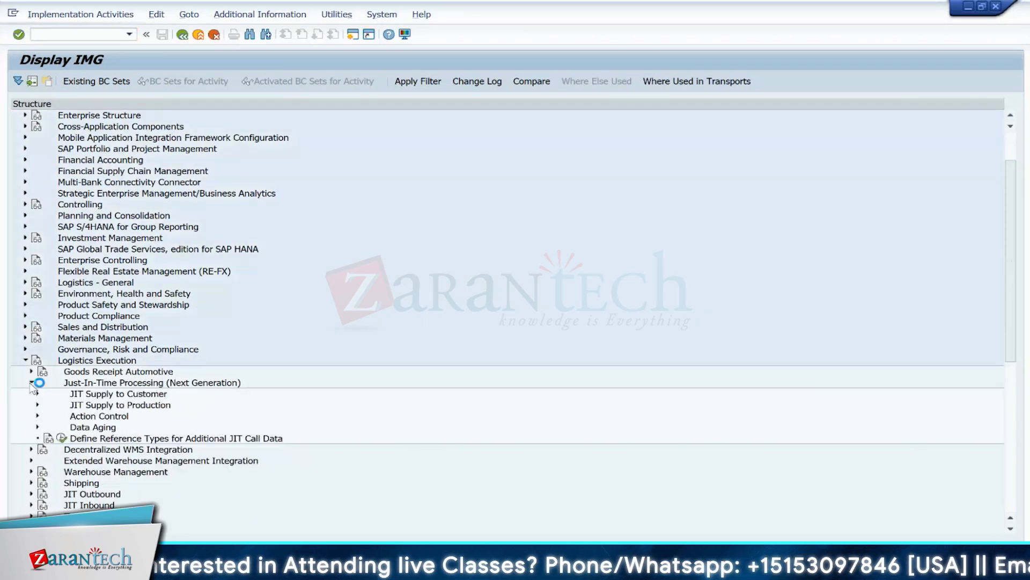
left_click(124, 384)
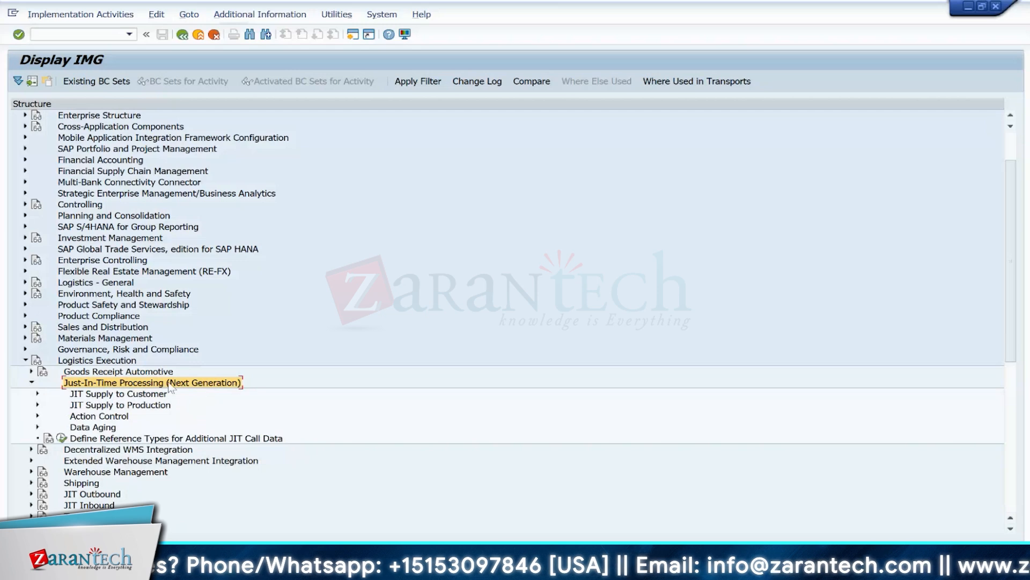
left_click(32, 382)
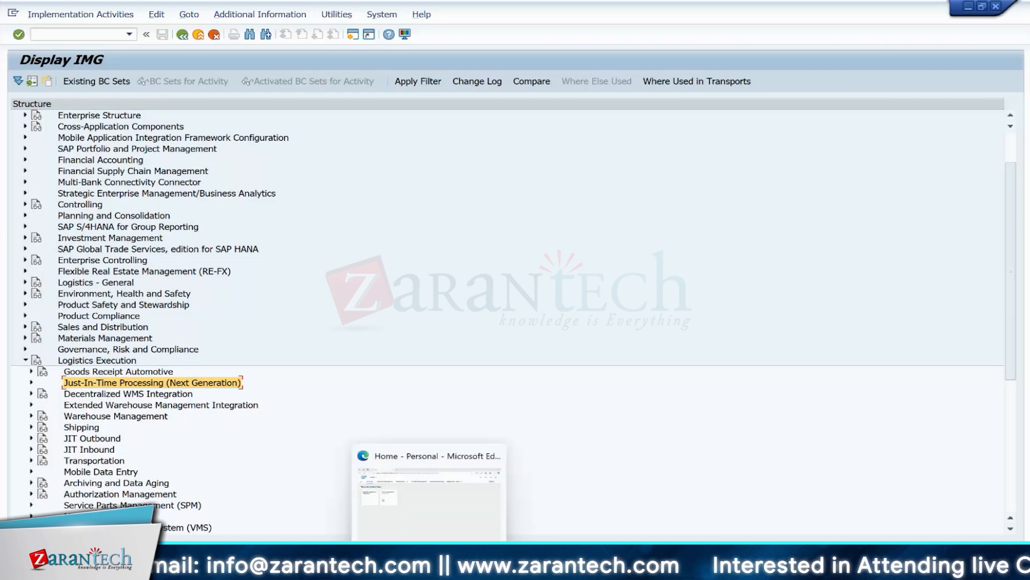
Step: Switch to the Fiori launchpad in Microsoft Edge and open the SAP Menu view of the App Finder
left_click(429, 424)
left_click(999, 66)
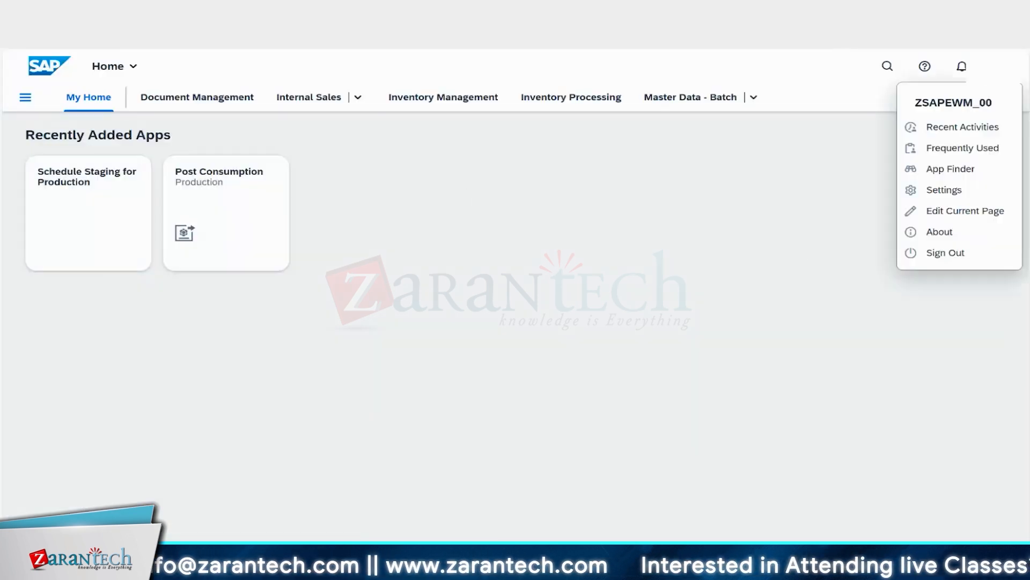
left_click(958, 171)
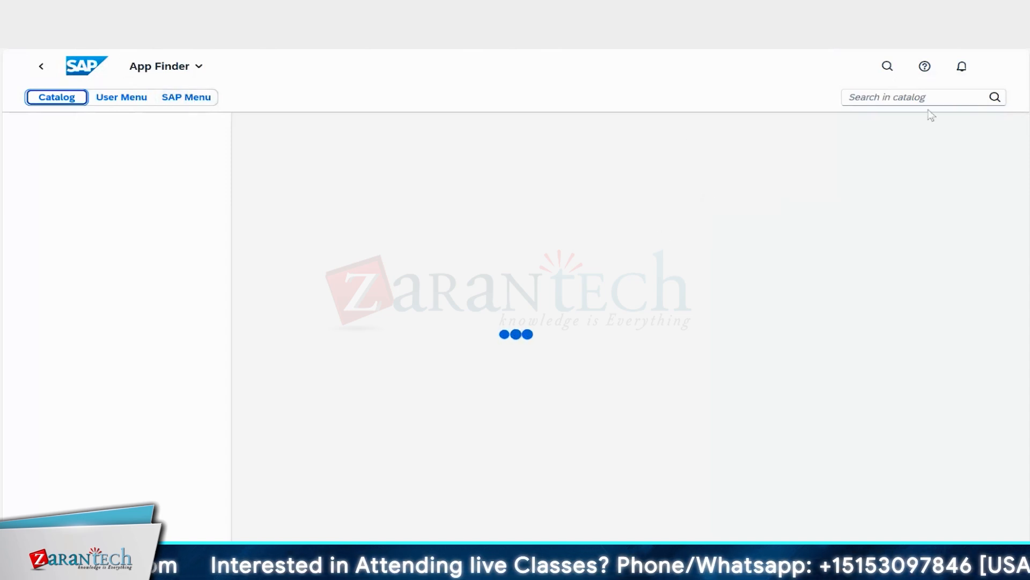
left_click(186, 96)
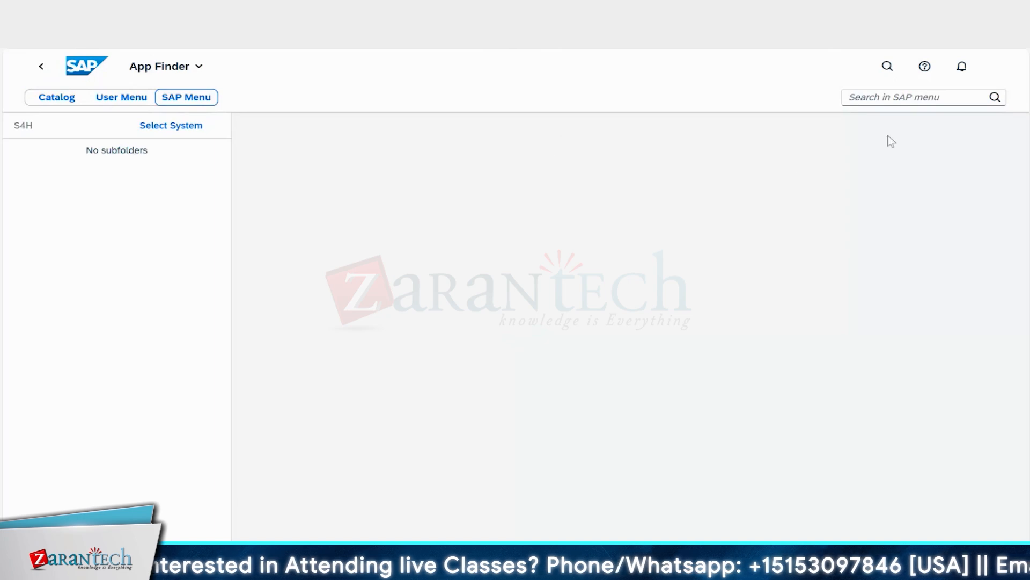
Step: Search the SAP menu for "Manage JIT"
left_click(868, 96)
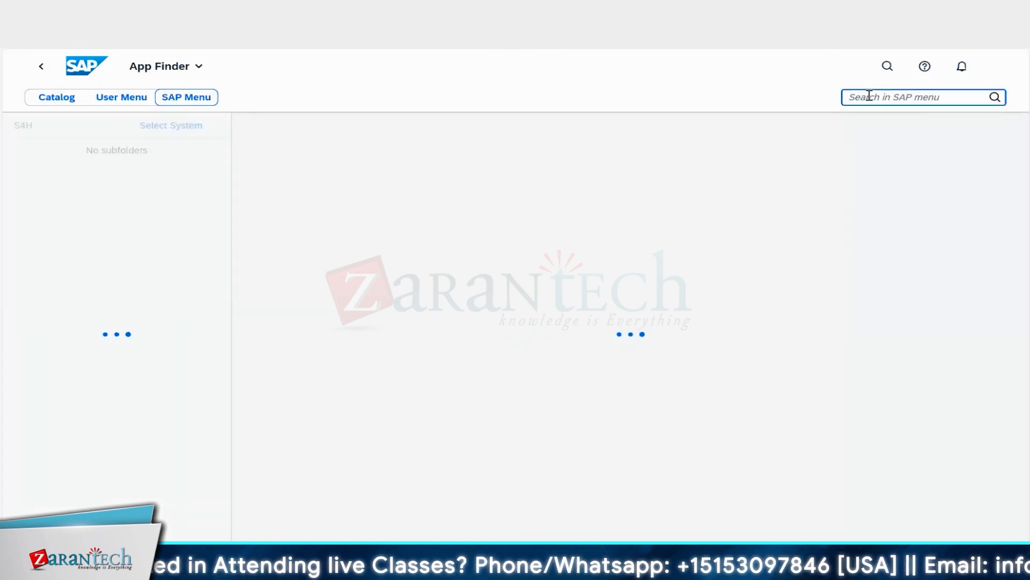
type("mANAGE")
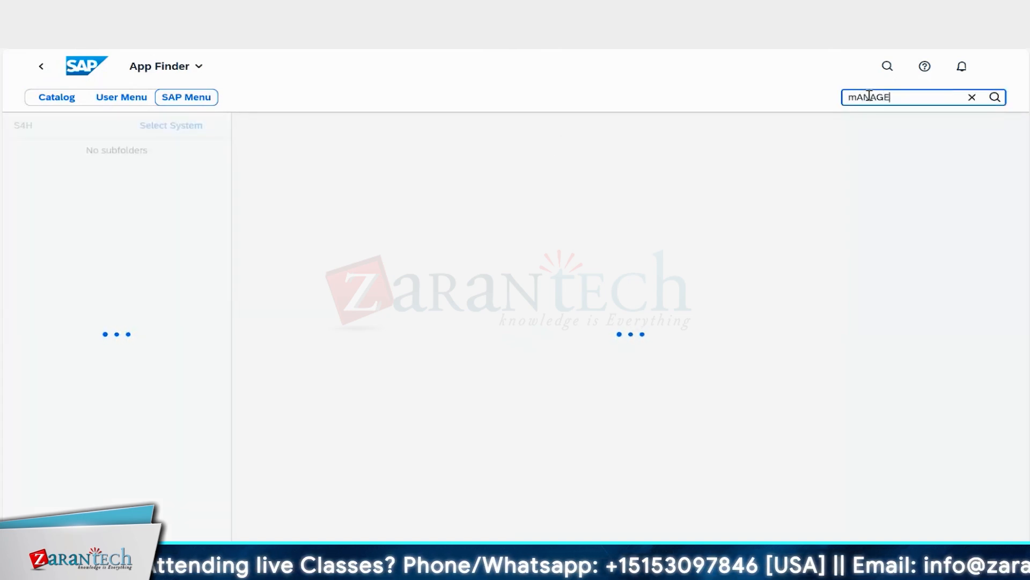
key("BackSpace")
key("BackSpace")
key("BackSpace")
key("BackSpace")
key("BackSpace")
key("BackSpace")
type("Manage ")
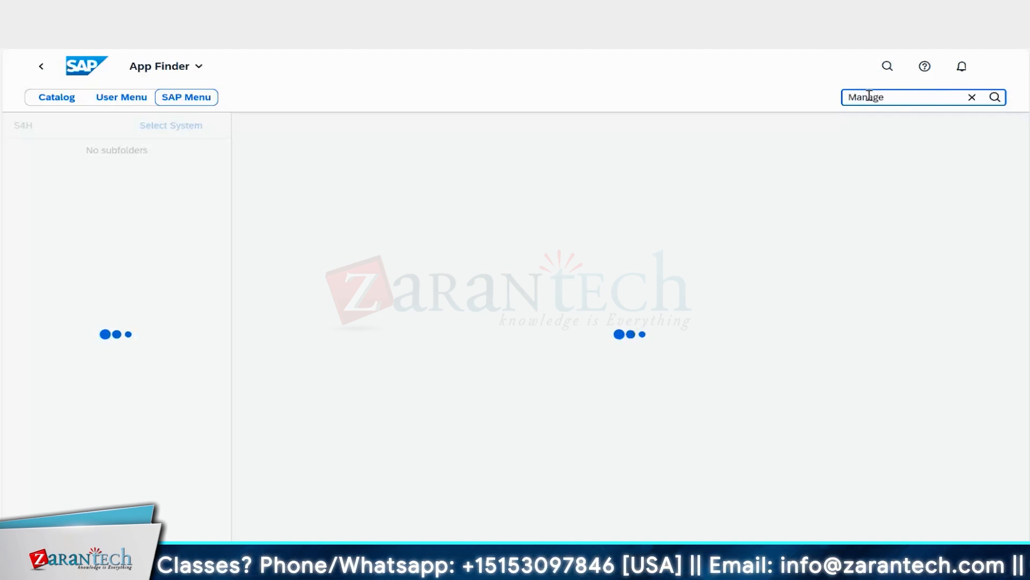
type("J")
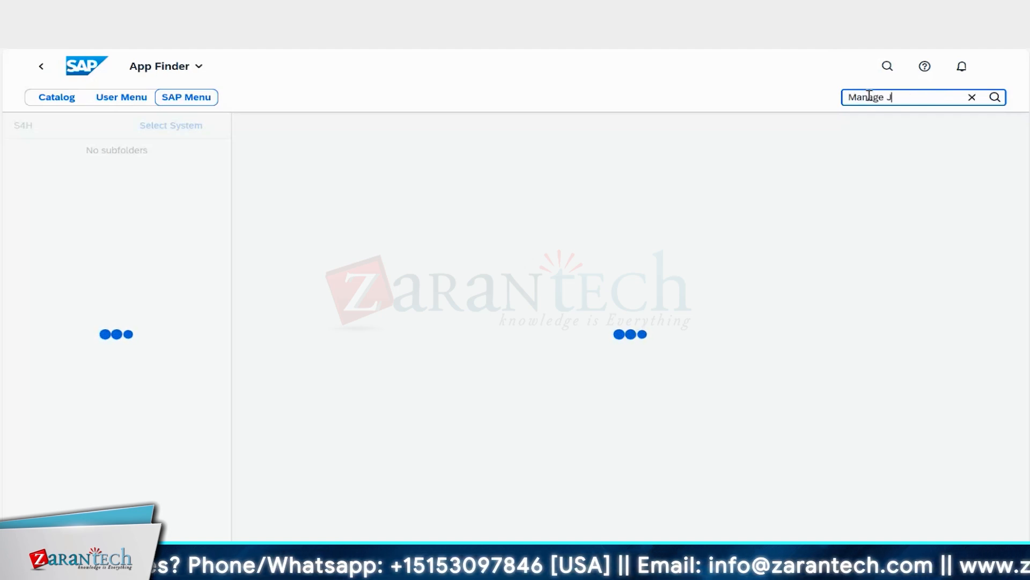
type("IT")
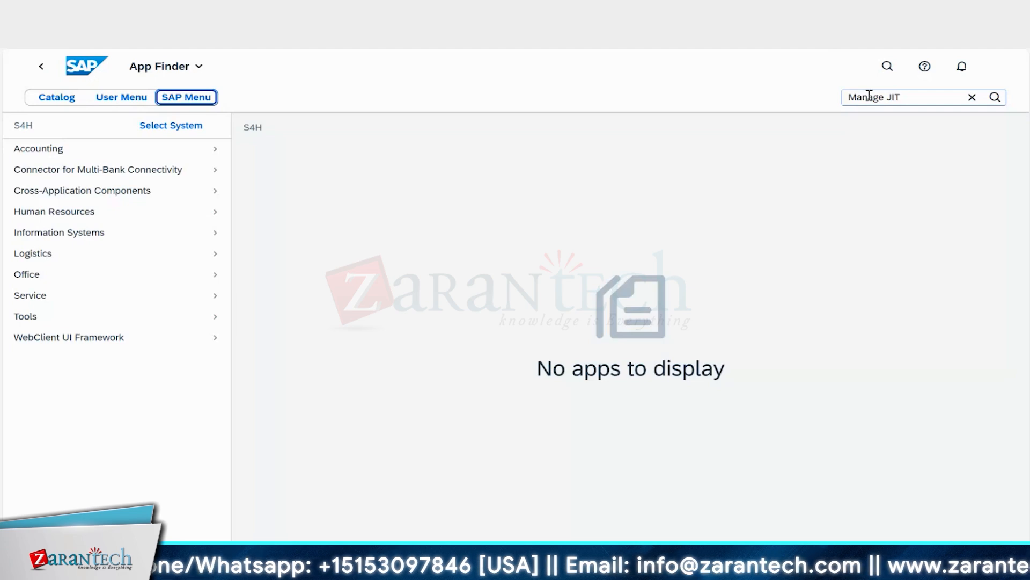
left_click(902, 97)
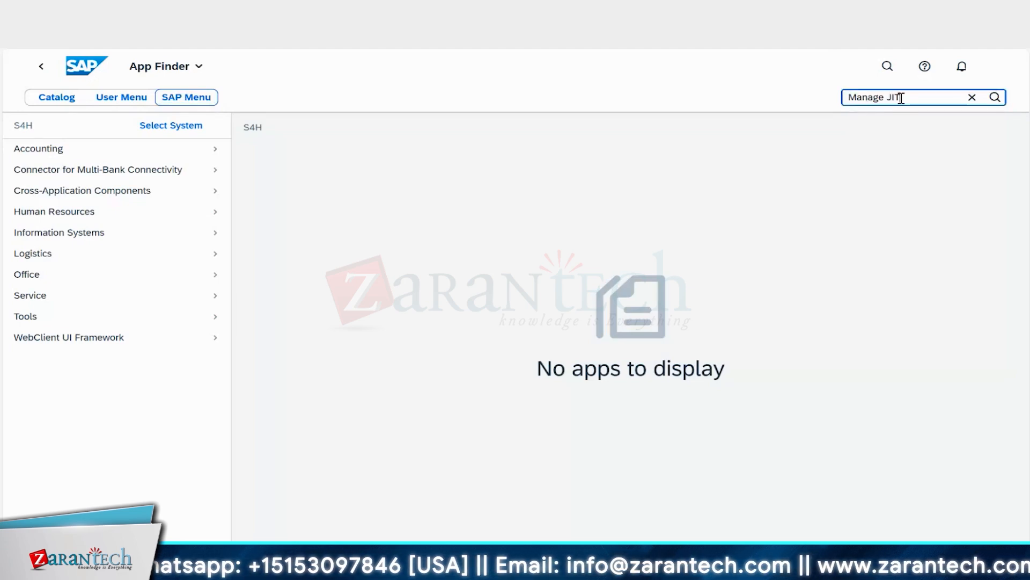
left_click(996, 98)
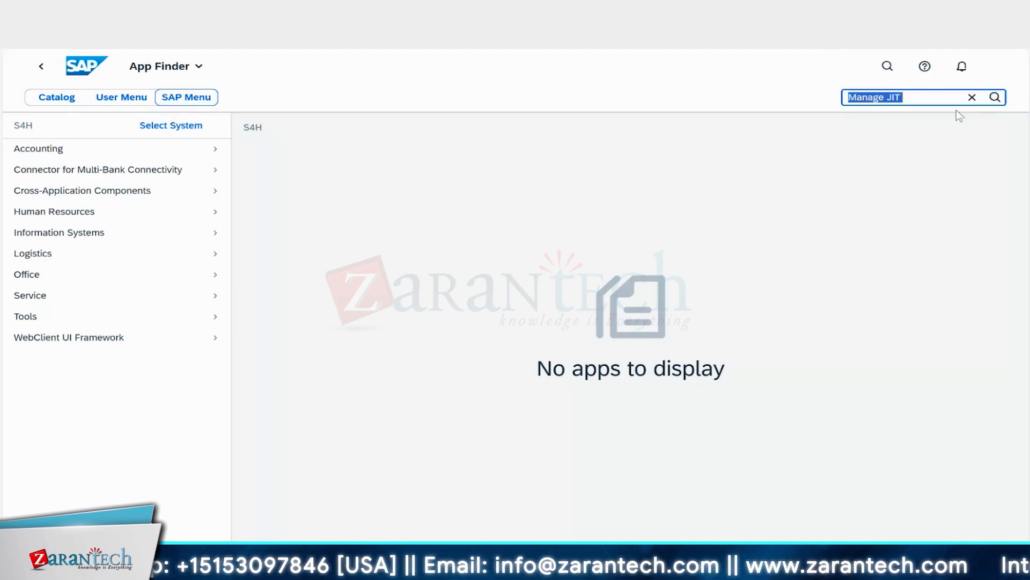
left_click(996, 98)
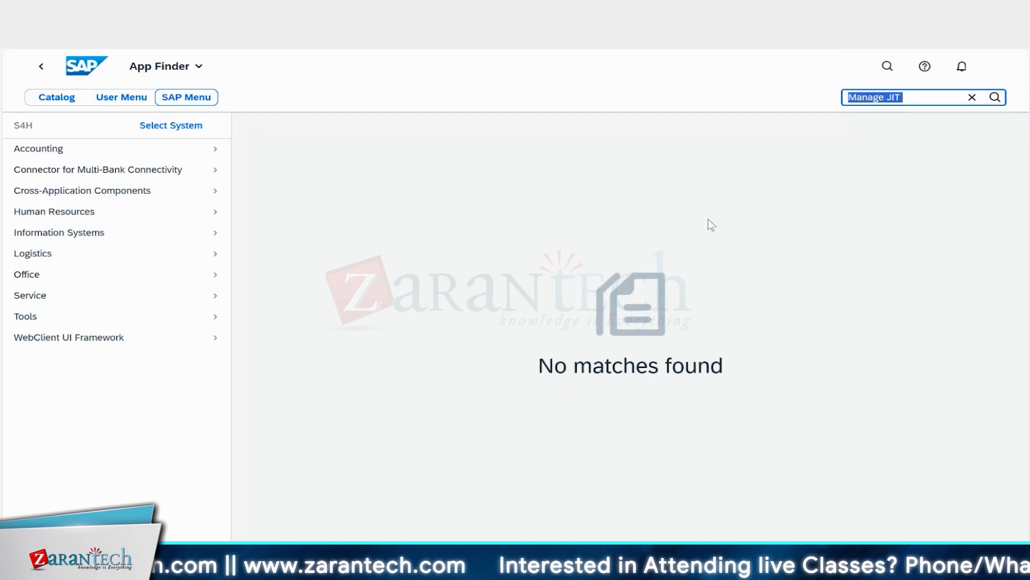
Step: Extend the SAP menu search to "Manage JIT Control Cycles" and run it
left_click(910, 96)
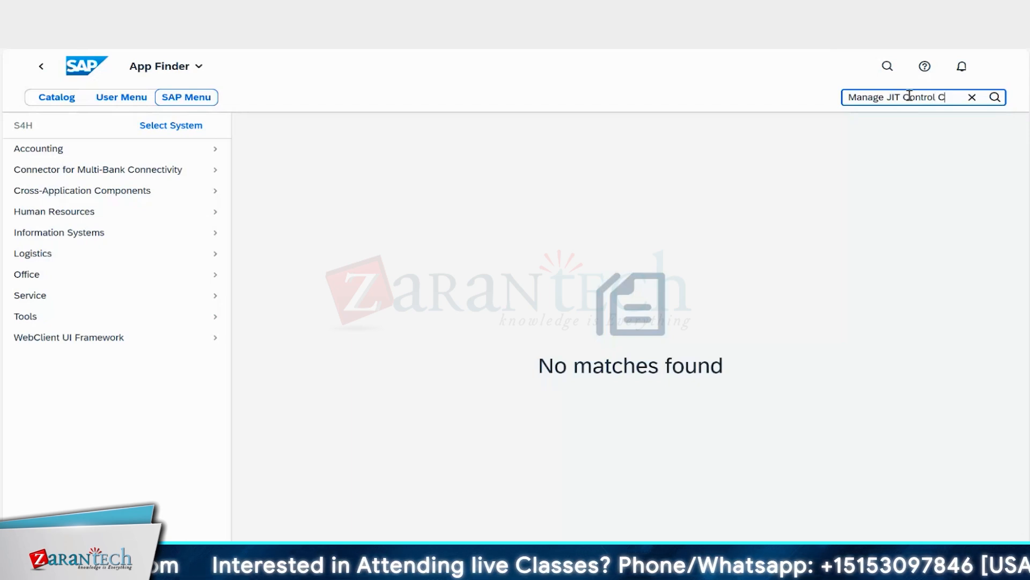
type("cles")
key("ctrl+a")
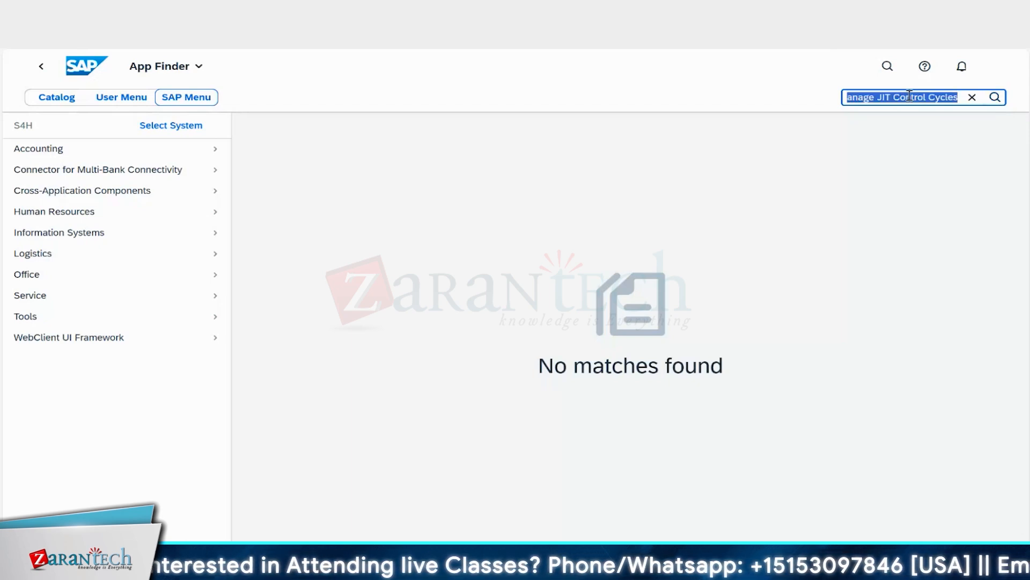
left_click(996, 97)
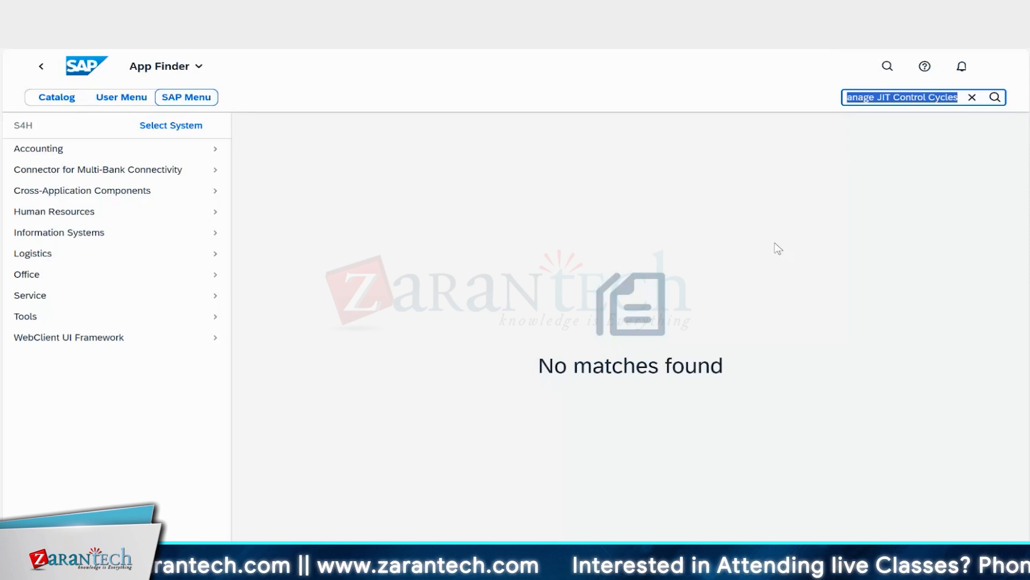
mouse_move(698, 568)
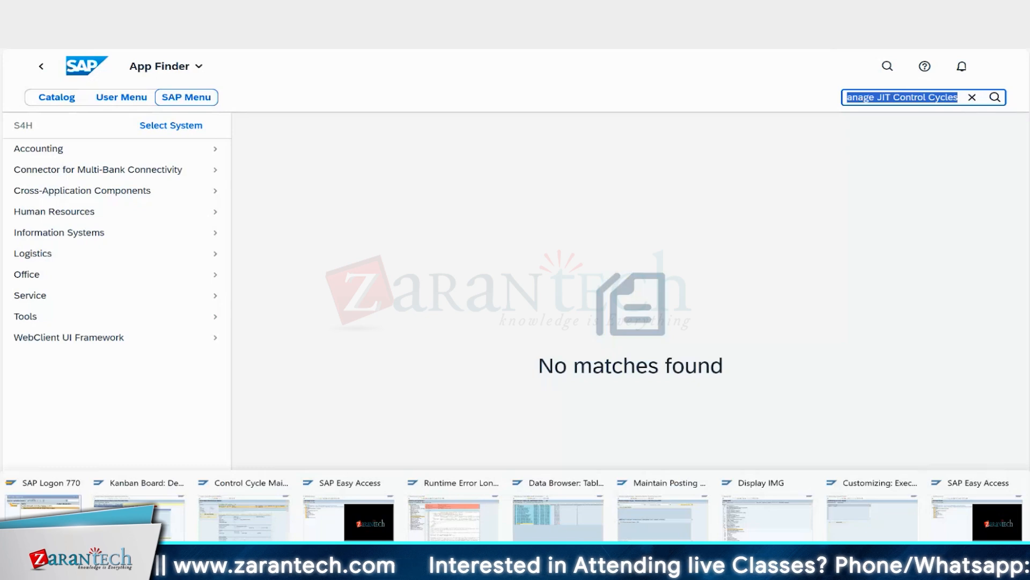
left_click(879, 515)
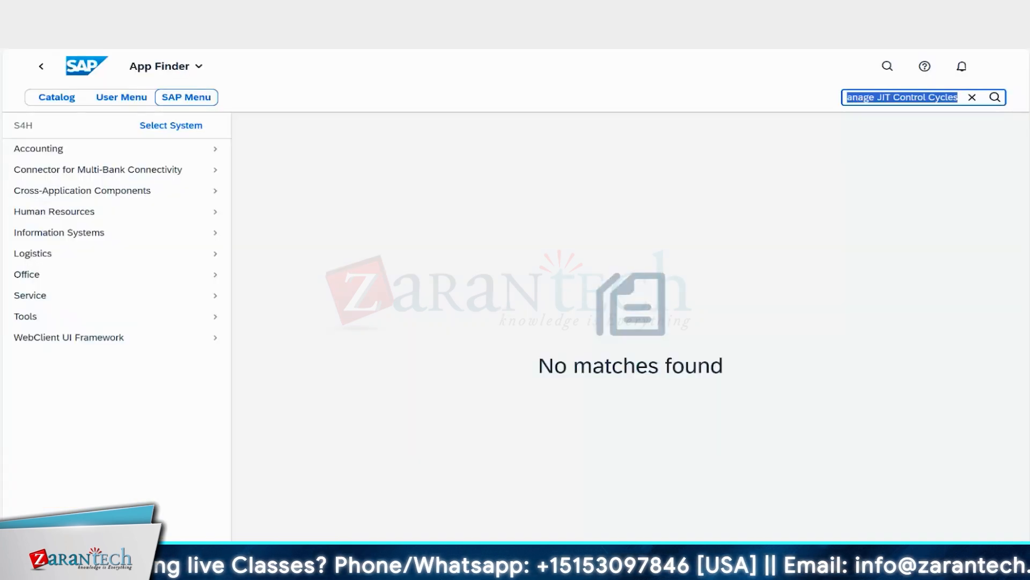
Step: Switch to SAP GUI, start transaction SPRO and open the SAP Reference IMG
left_click(698, 488)
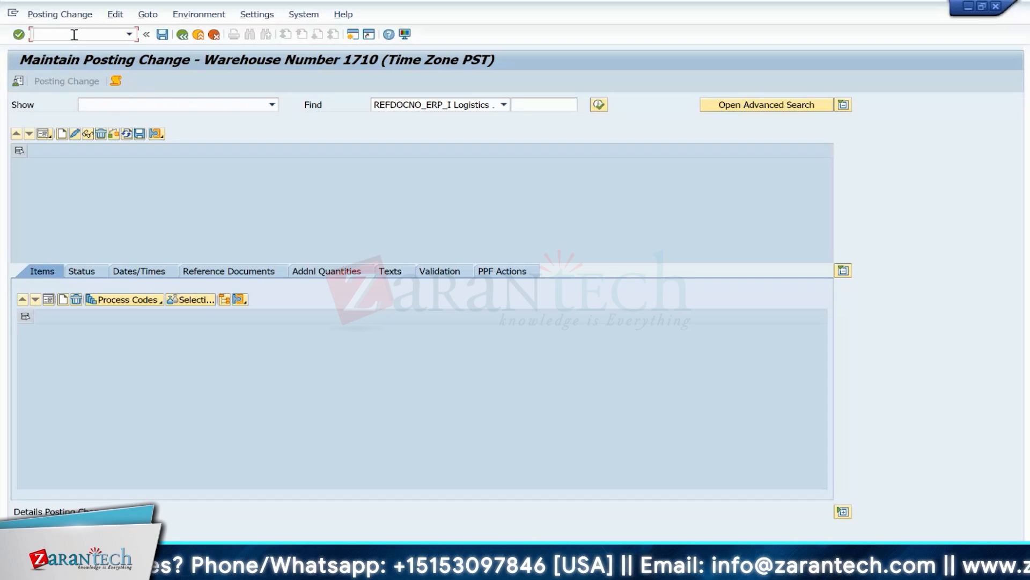
left_click(74, 34)
type("/nspro")
key("Return")
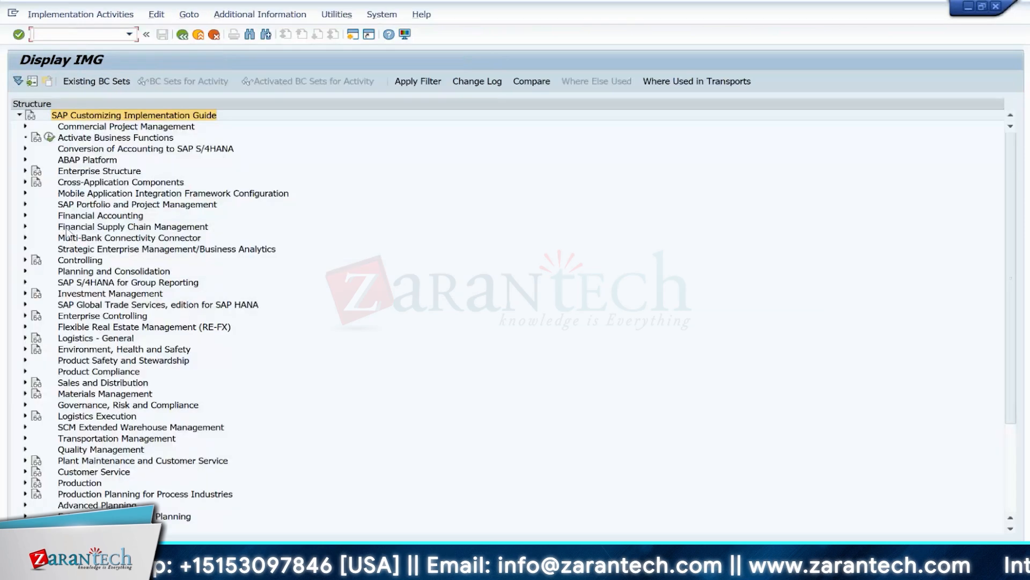
Step: Open Define Stock Transfer Strategies in the replenishment strategies of JIT Supply to Production, under Logistics Execution's Just-In-Time Processing (Next Generation)
left_click(26, 416)
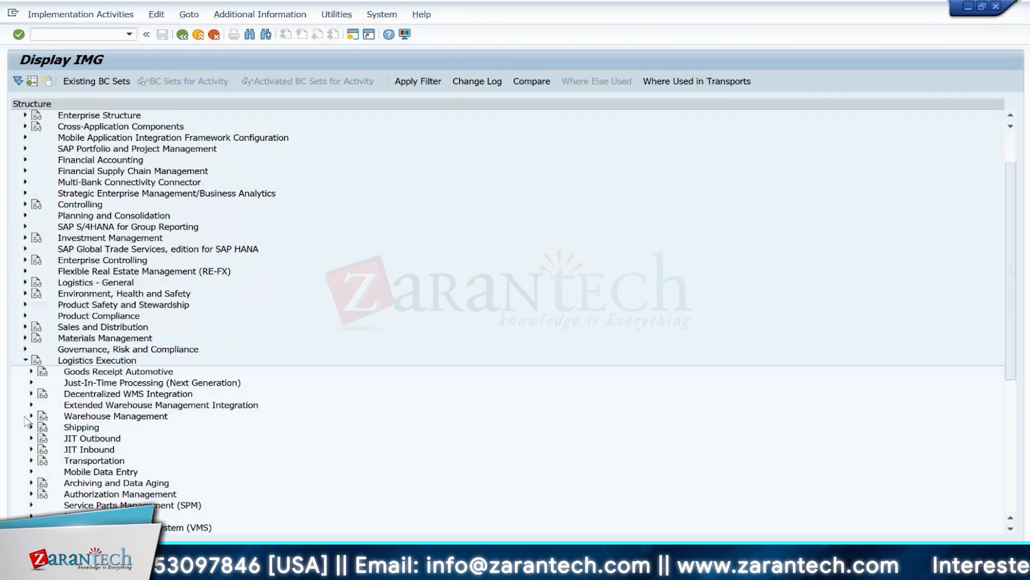
left_click(31, 382)
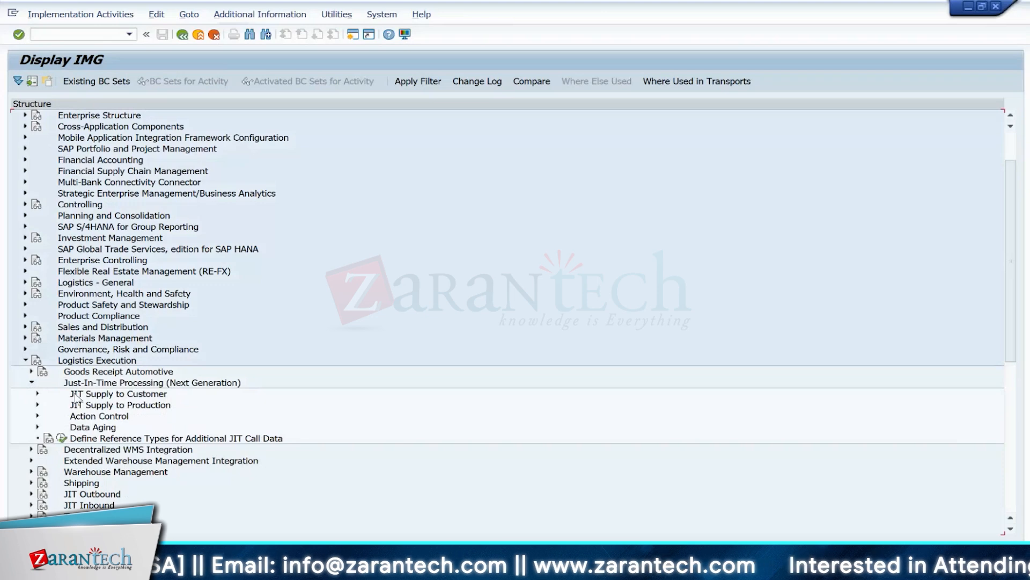
left_click(38, 404)
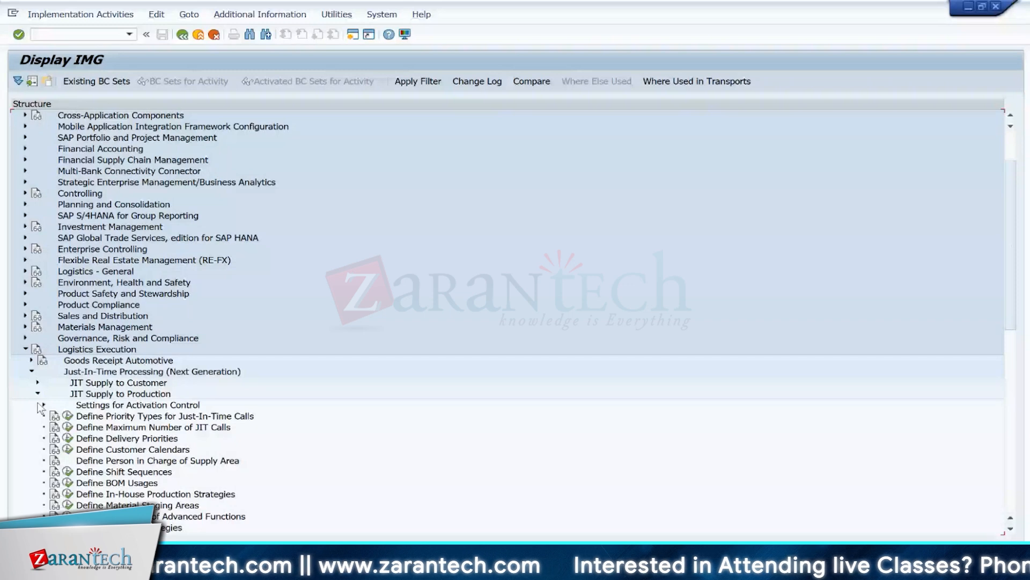
left_click(1011, 529)
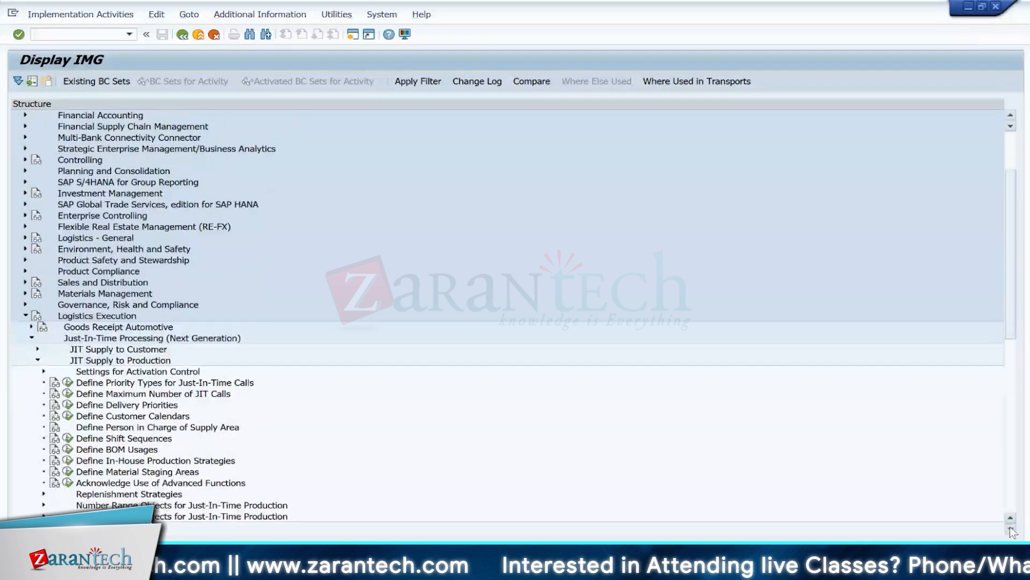
left_click(1010, 528)
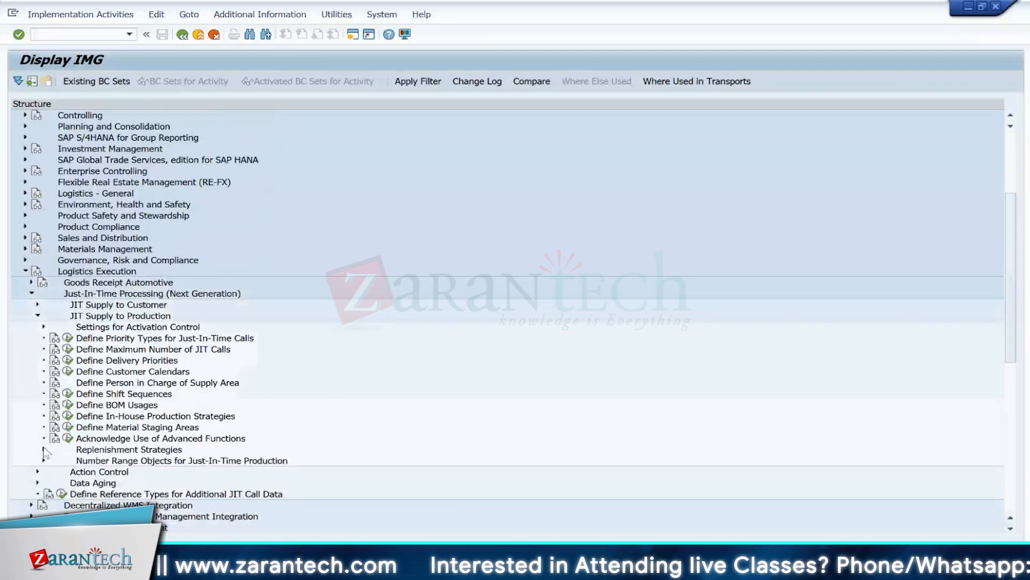
left_click(43, 449)
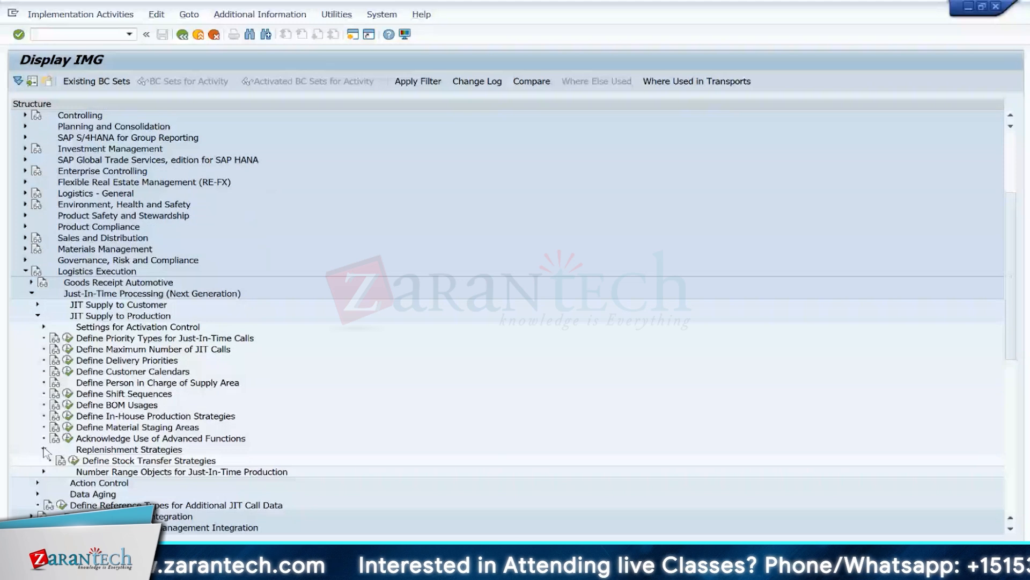
left_click(74, 461)
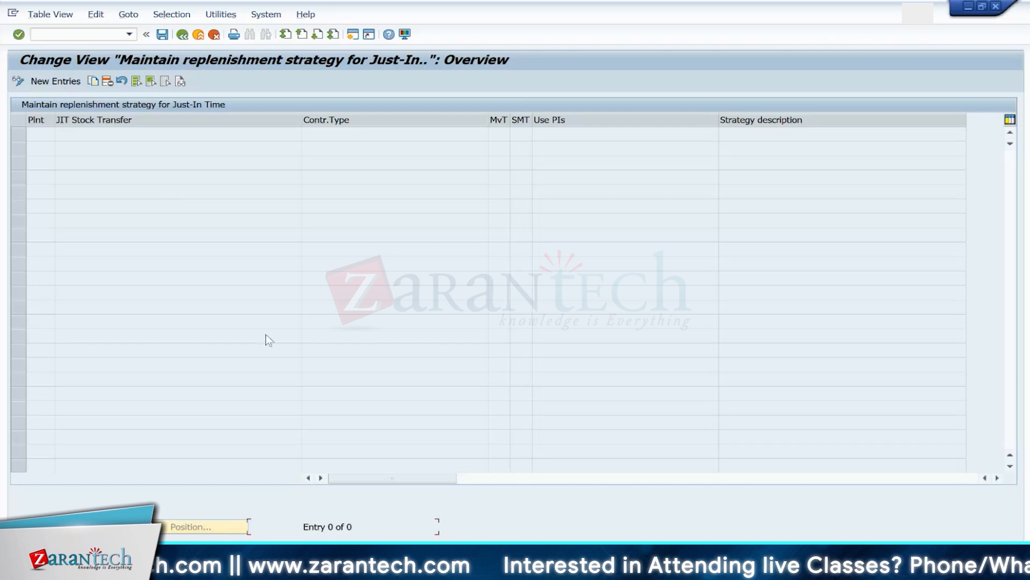
Step: Switch to the Book1 workbook in Excel and review the ECC/S4 and EWM rows for JIT CALL CREATION
mouse_move(713, 568)
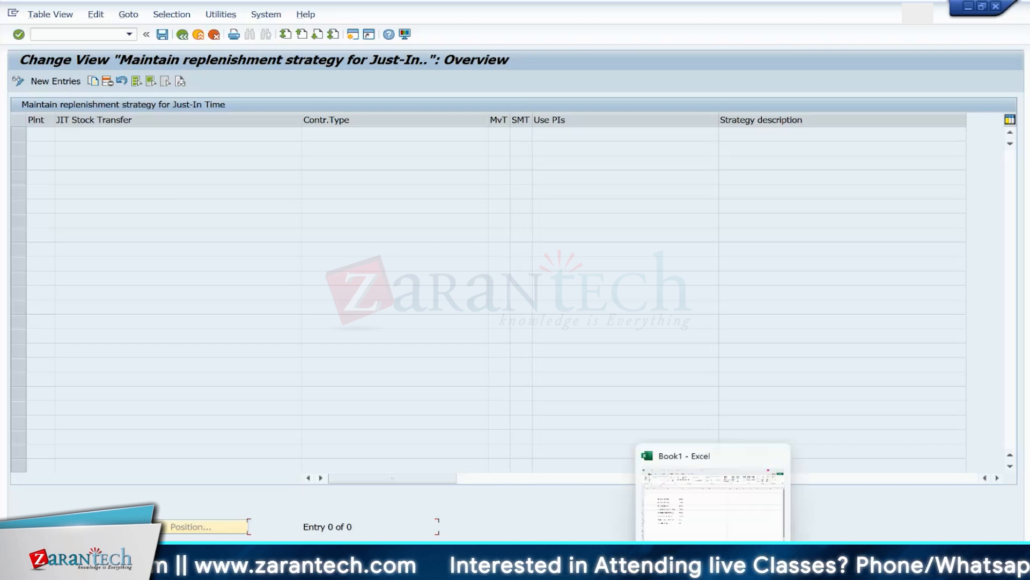
left_click(686, 479)
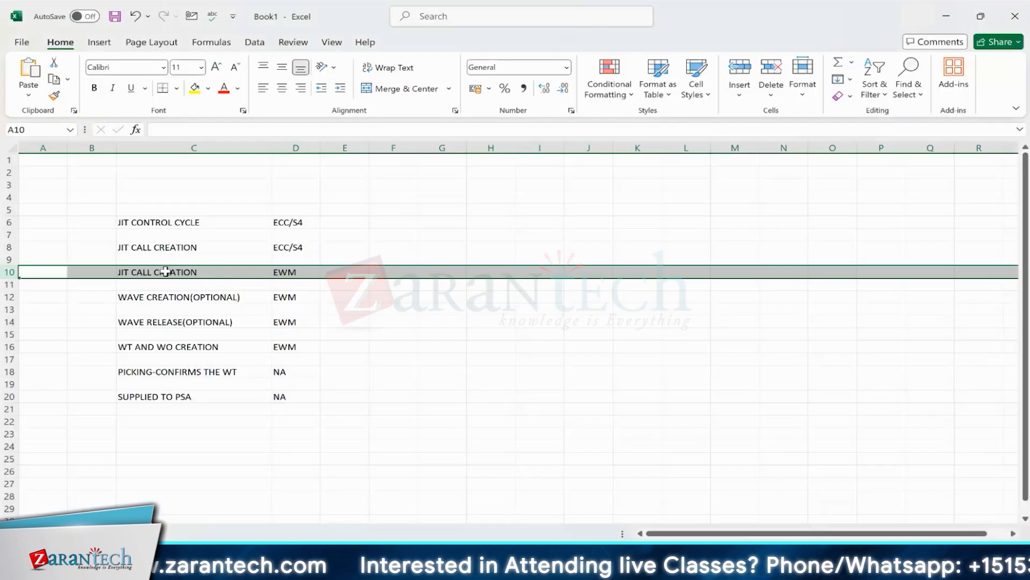
left_click(186, 245)
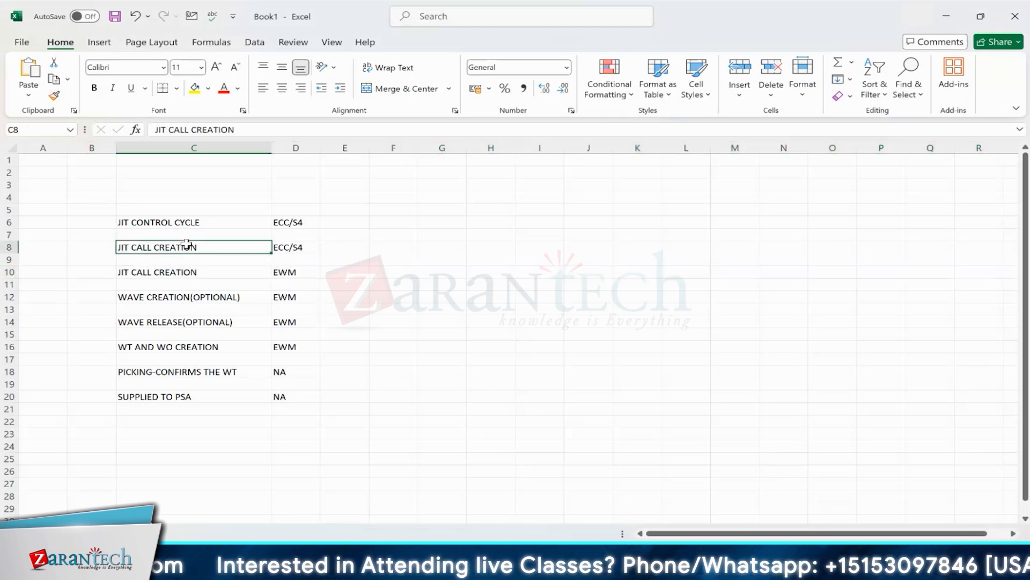
left_click(194, 272)
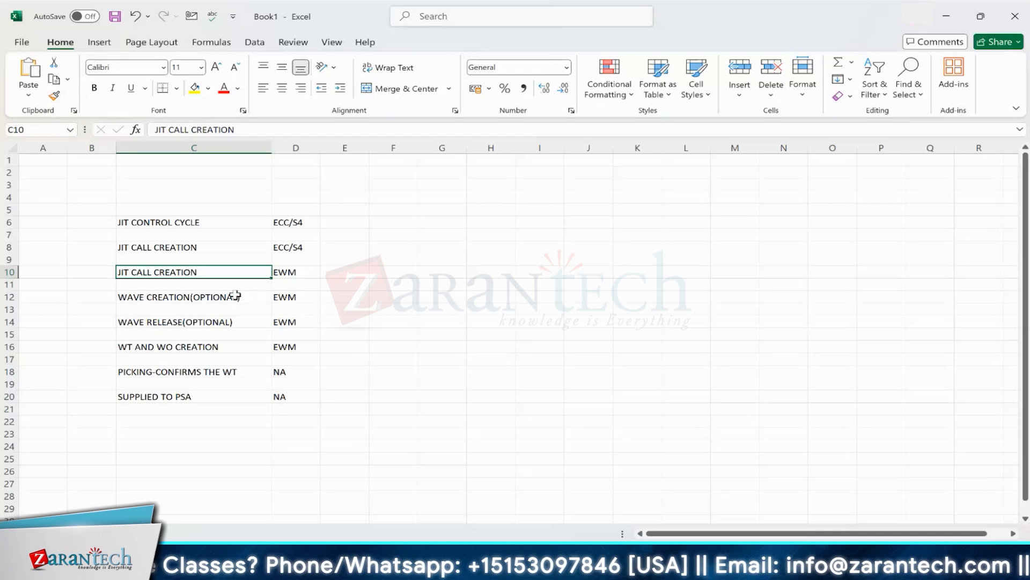
Step: Switch to the SAP Control Cycle Maintenance session and start the Warehouse Management Monitor with transaction /n/scwm/mon
mouse_move(678, 560)
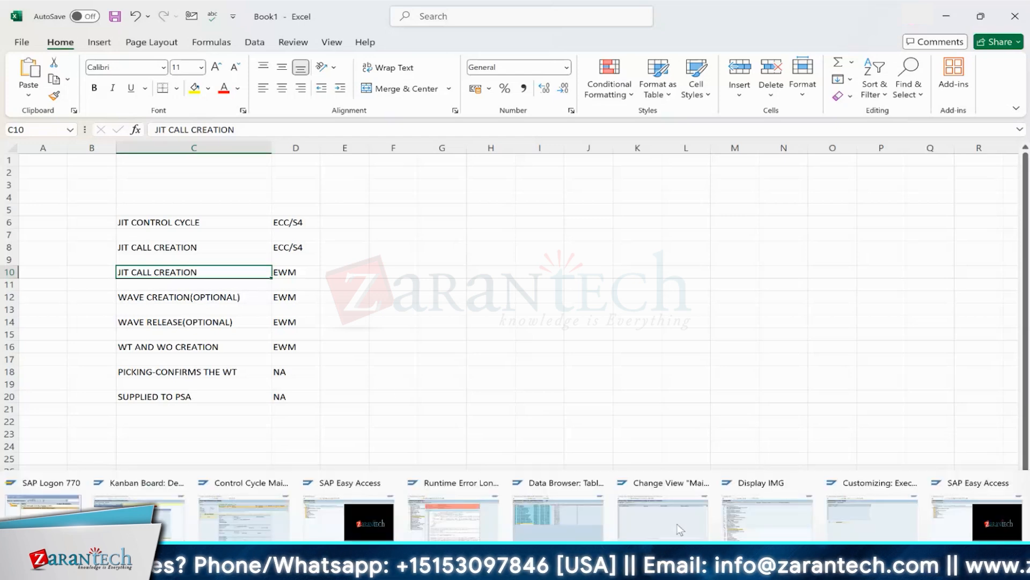
left_click(263, 512)
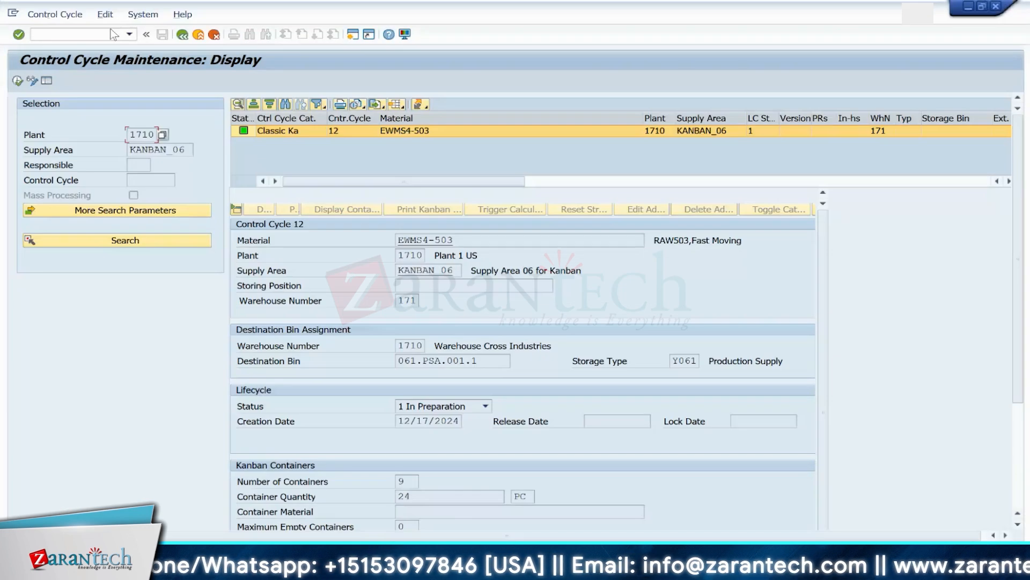
left_click(129, 35)
type("/n/scwm/")
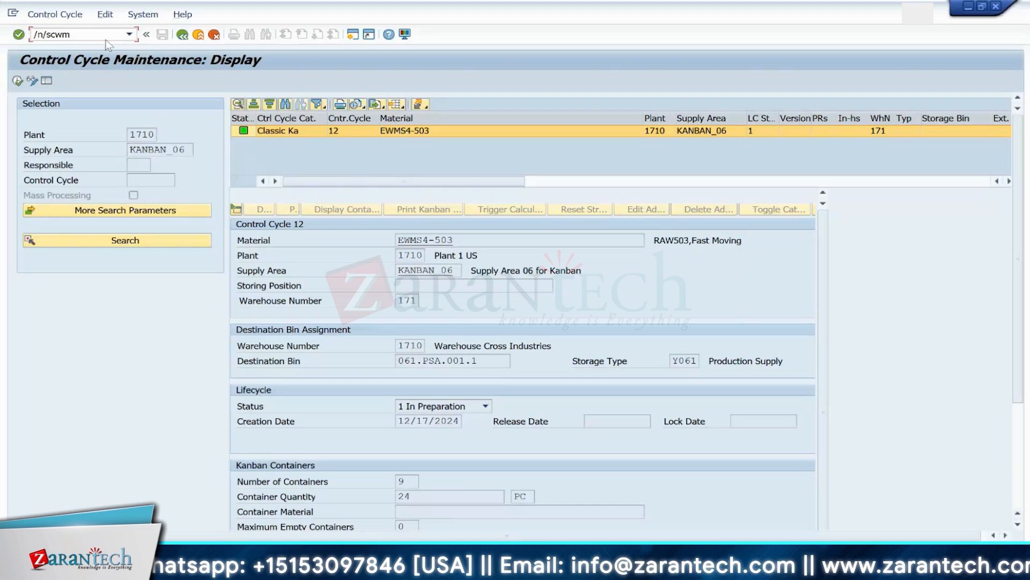
type("mon")
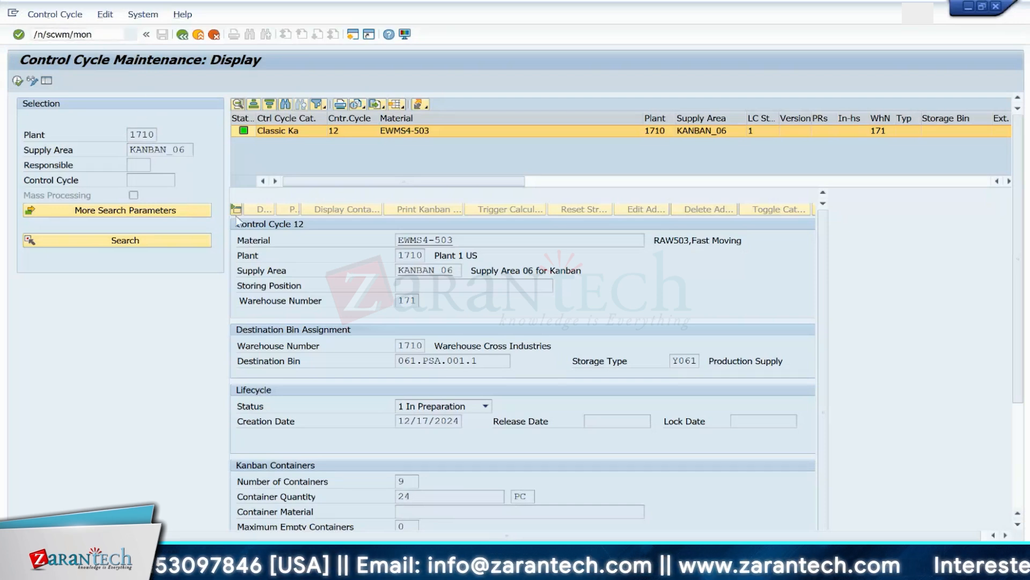
key("Return")
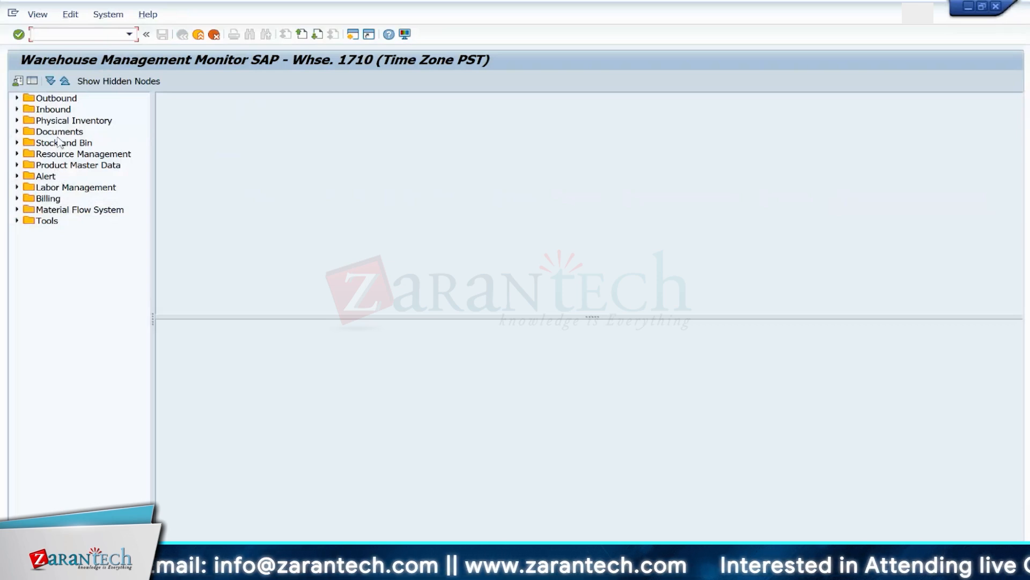
Step: Examine the Stock Transfer for JIT Call nodes under the monitor's outbound documents, widening the tree and selecting Stock Transfer Items for JIT
left_click(17, 131)
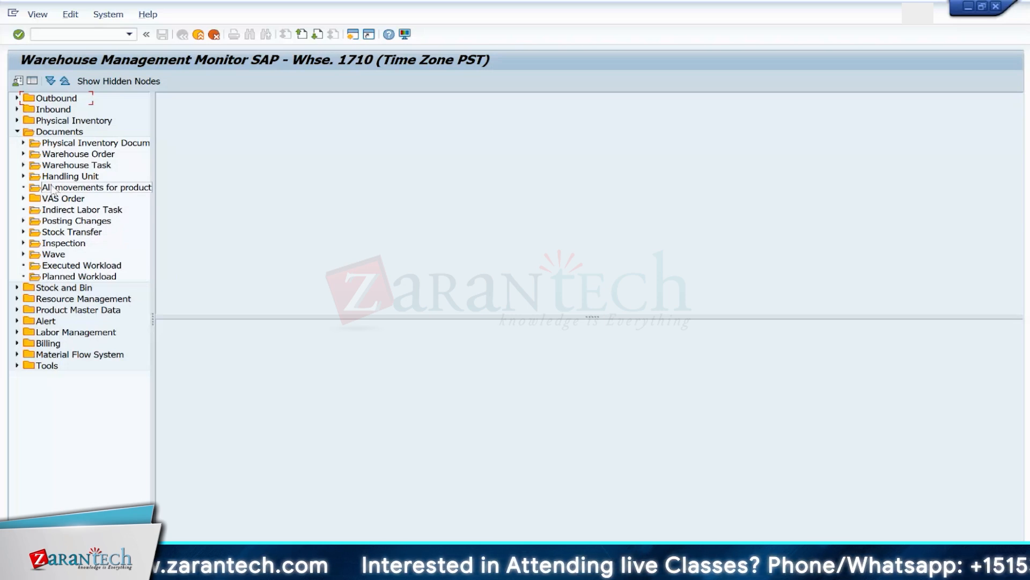
left_click(17, 132)
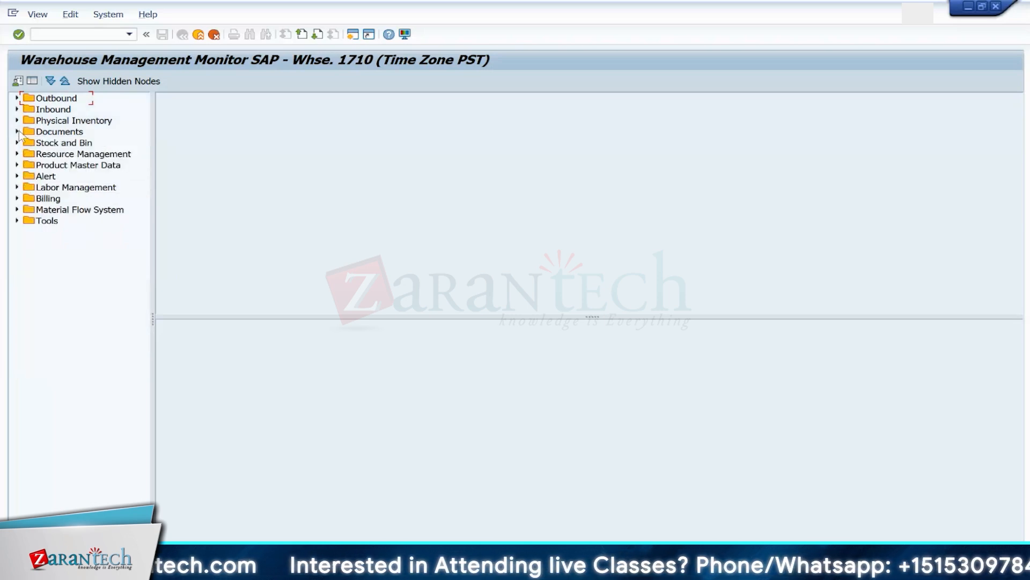
left_click(16, 98)
left_click(23, 110)
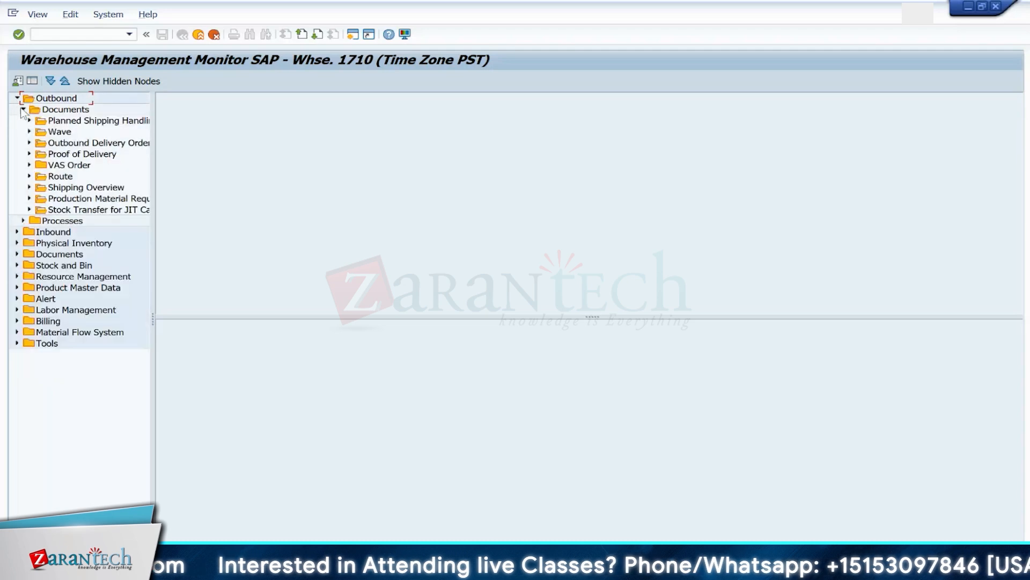
left_click(29, 210)
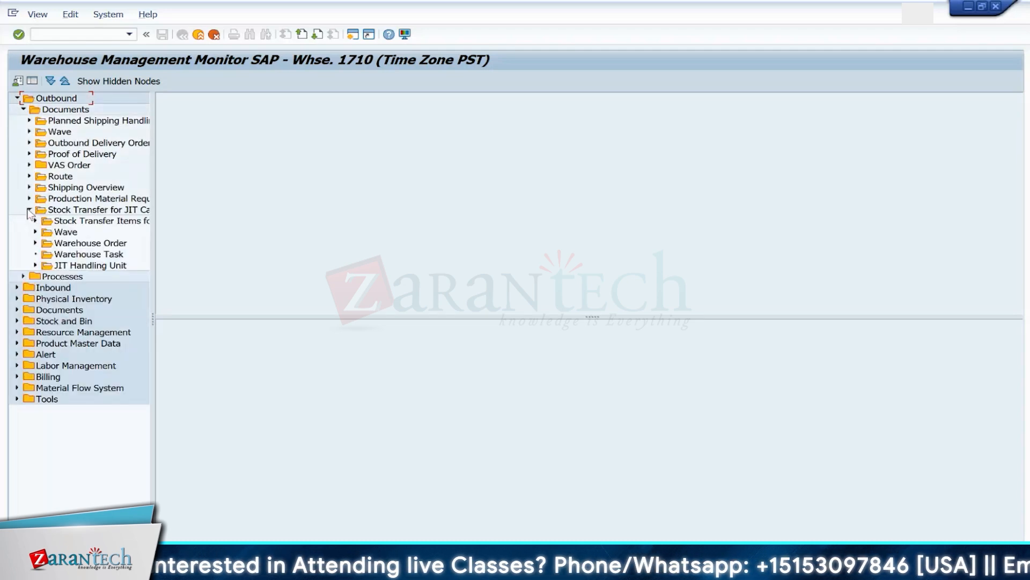
left_click_drag(153, 288, 222, 295)
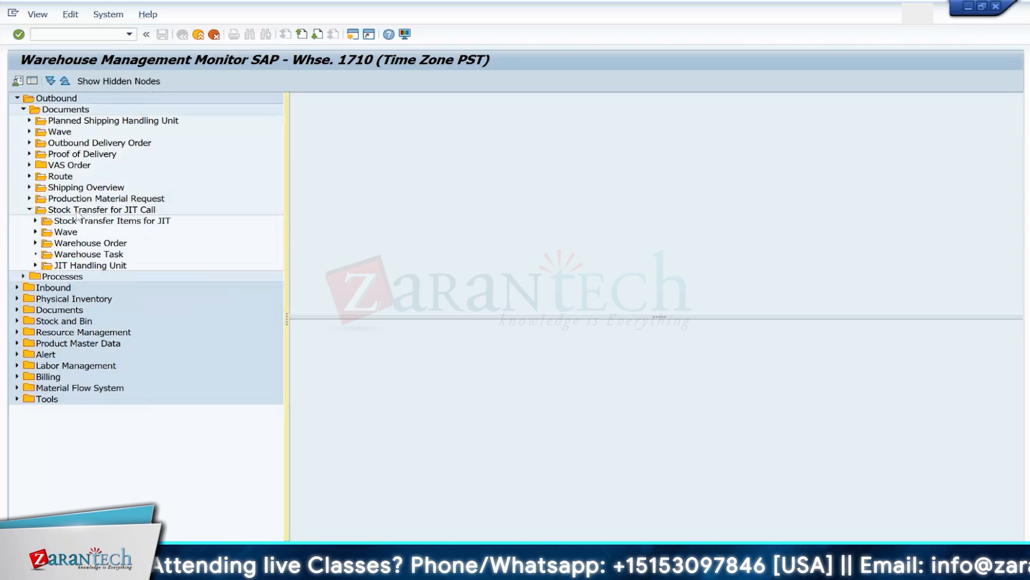
left_click(75, 221)
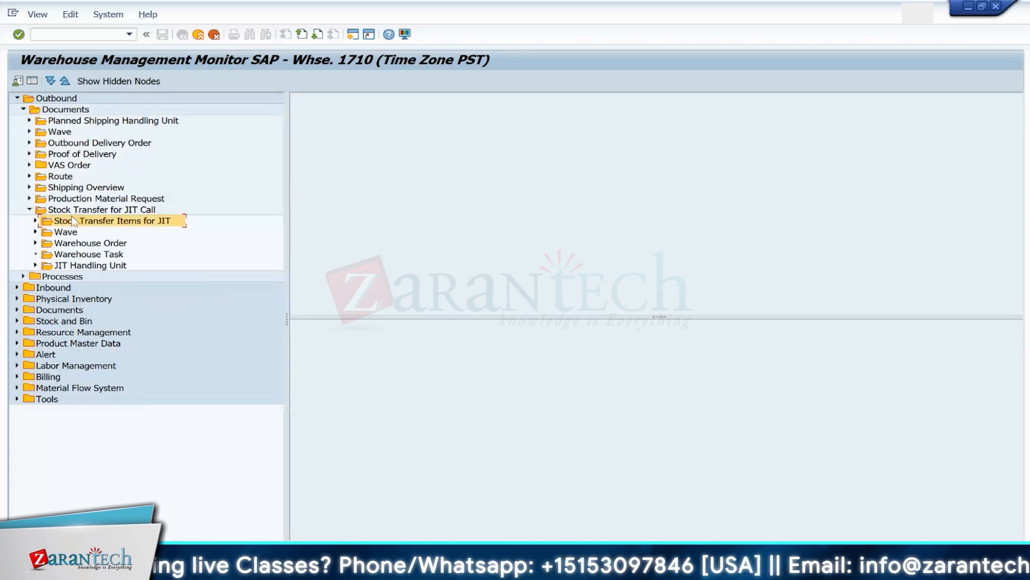
left_click(71, 213)
left_click(78, 221)
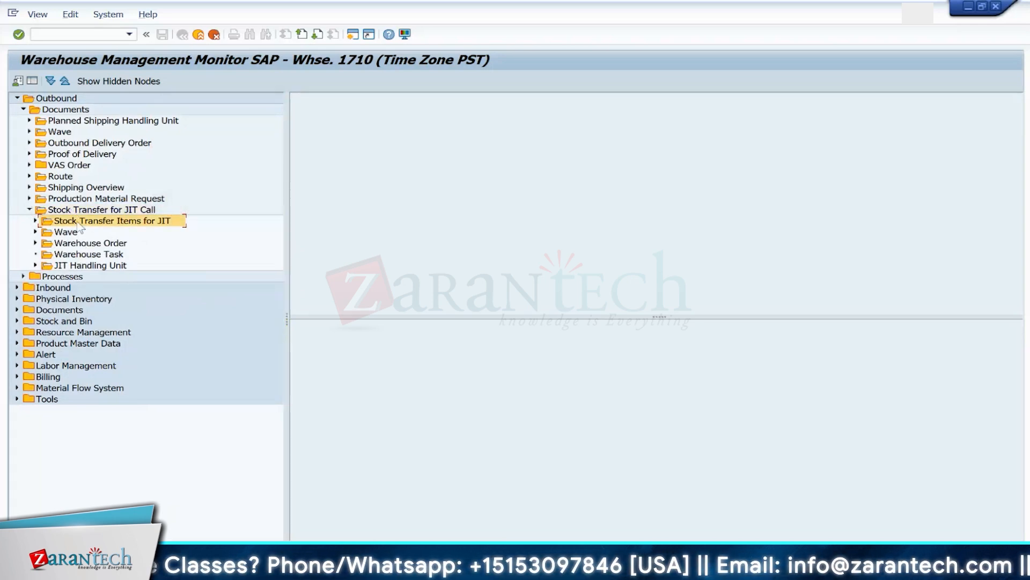
Step: Return to the SAP replenishment strategy view and add a new entry with plant 1710 and JIT stock transfer strategy JIT
key("alt+Tab")
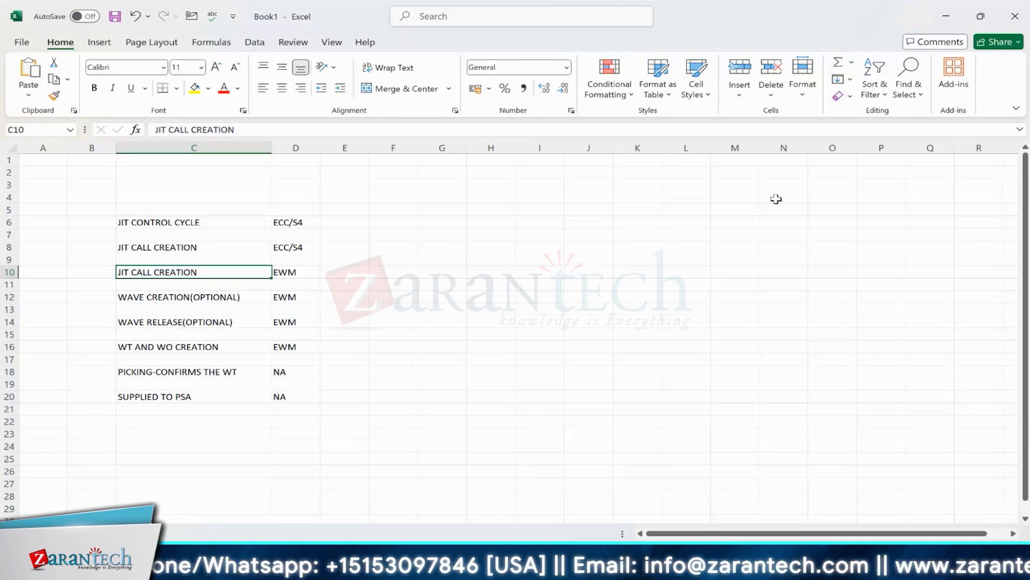
mouse_move(671, 566)
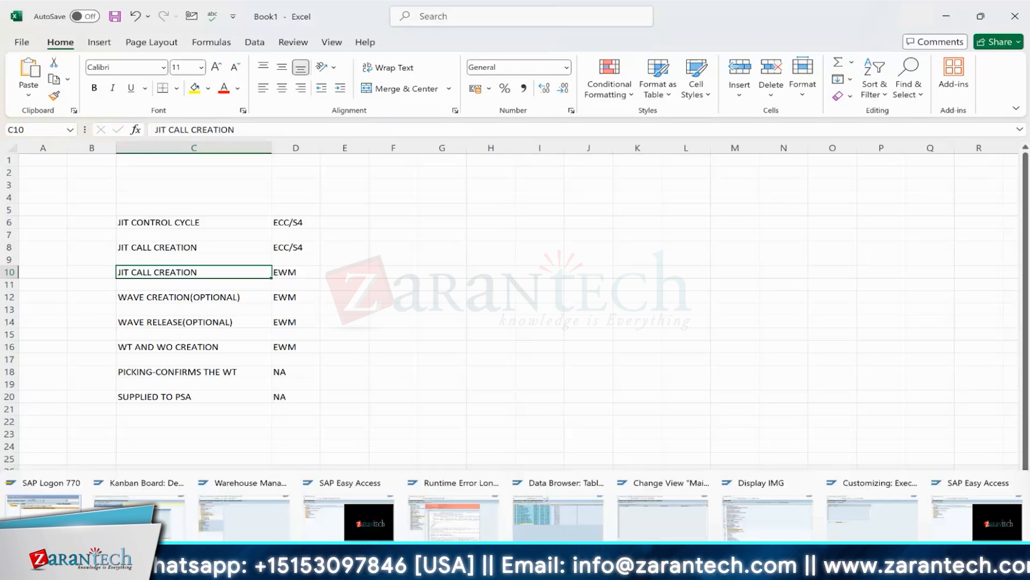
left_click(655, 501)
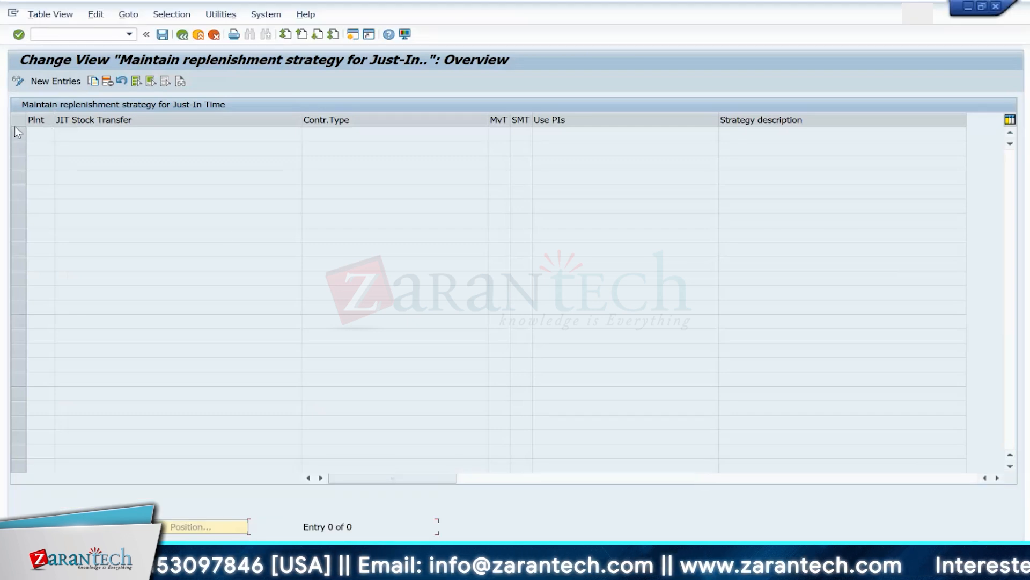
left_click(56, 81)
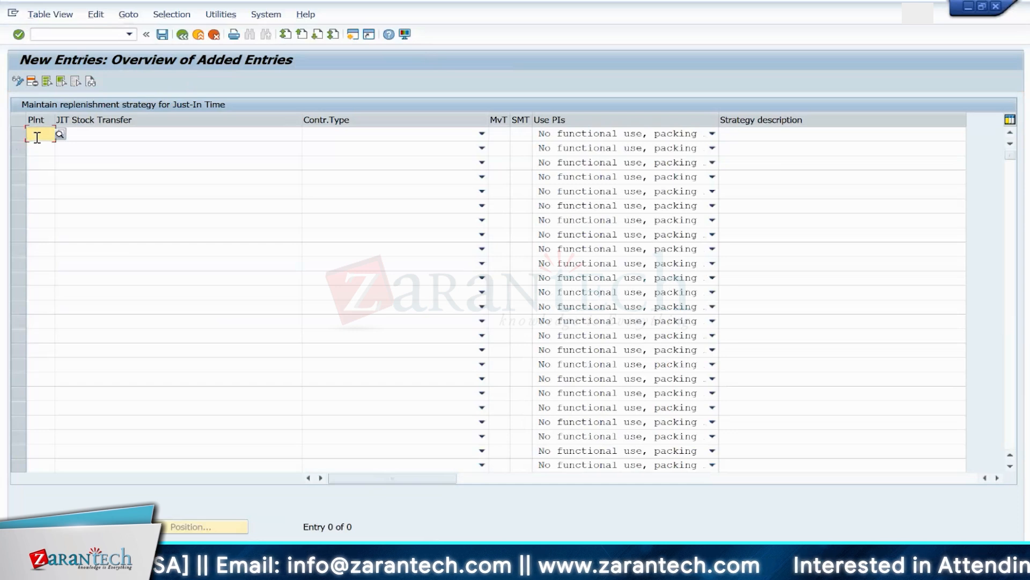
type("1710")
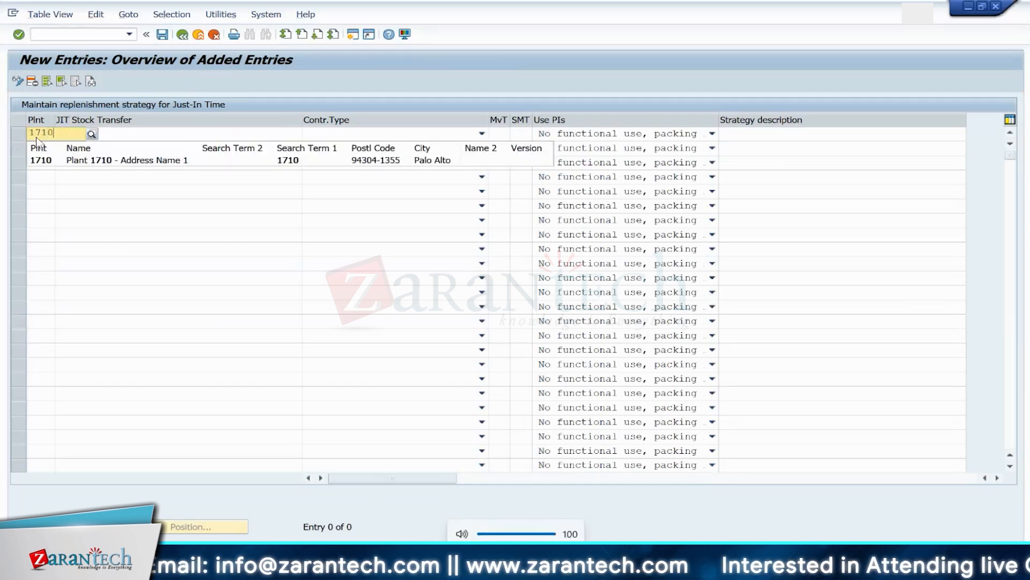
key("Tab")
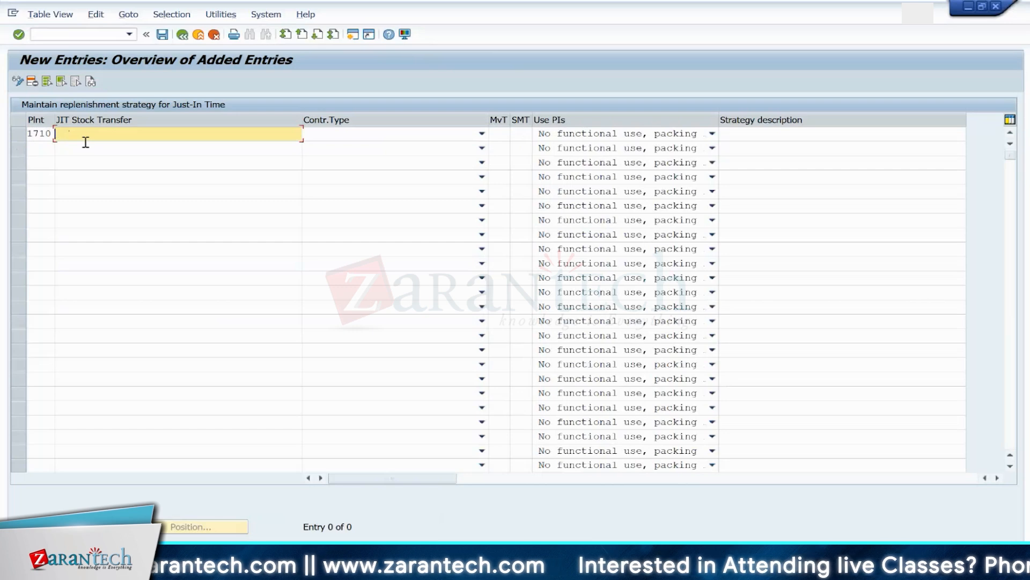
type("JIT-")
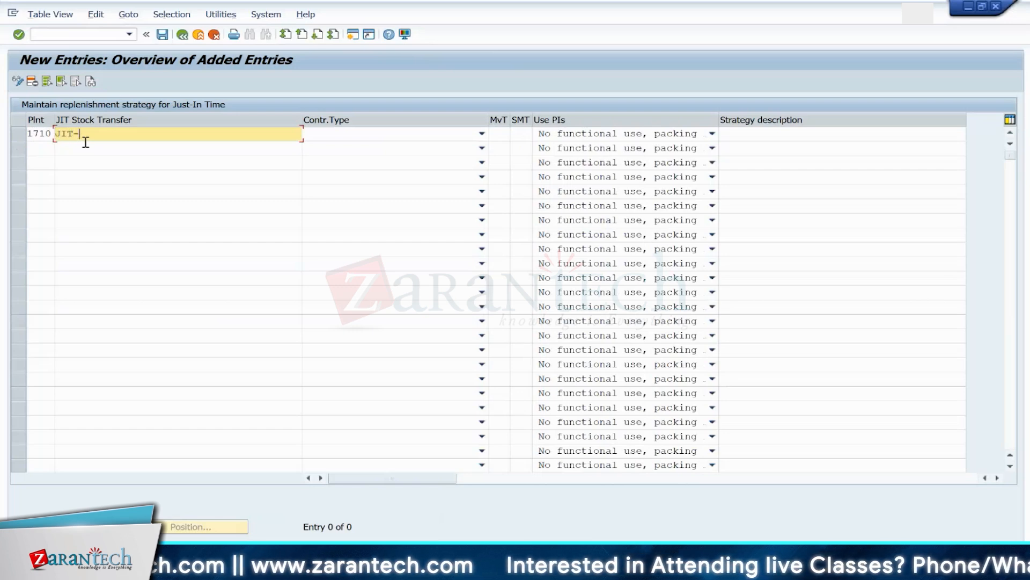
key("BackSpace")
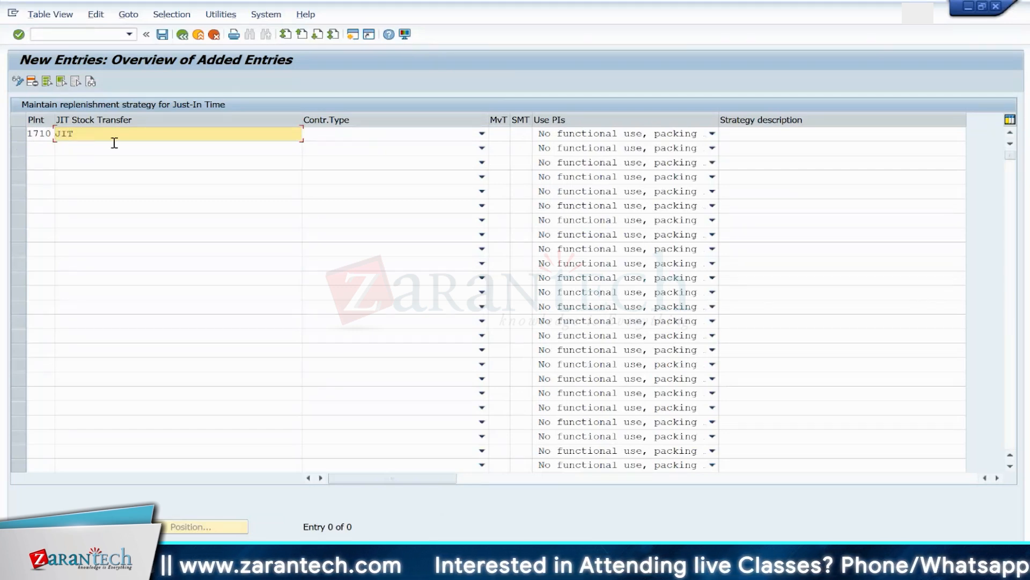
Step: Set the JIT strategy entry's control type to 1 Processing with direct stock transfer and its movement type to 411
left_click(327, 141)
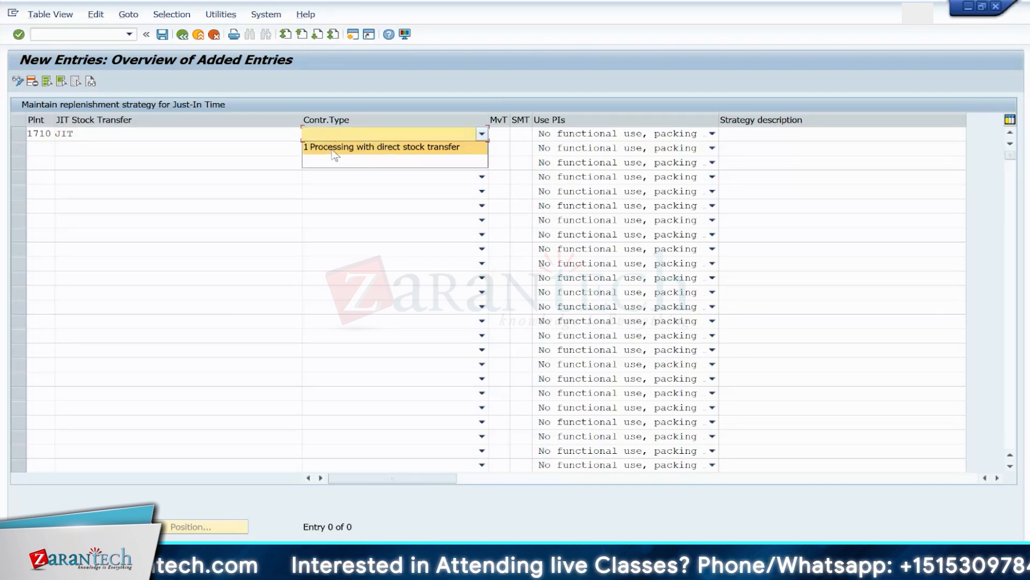
left_click(336, 153)
left_click(506, 134)
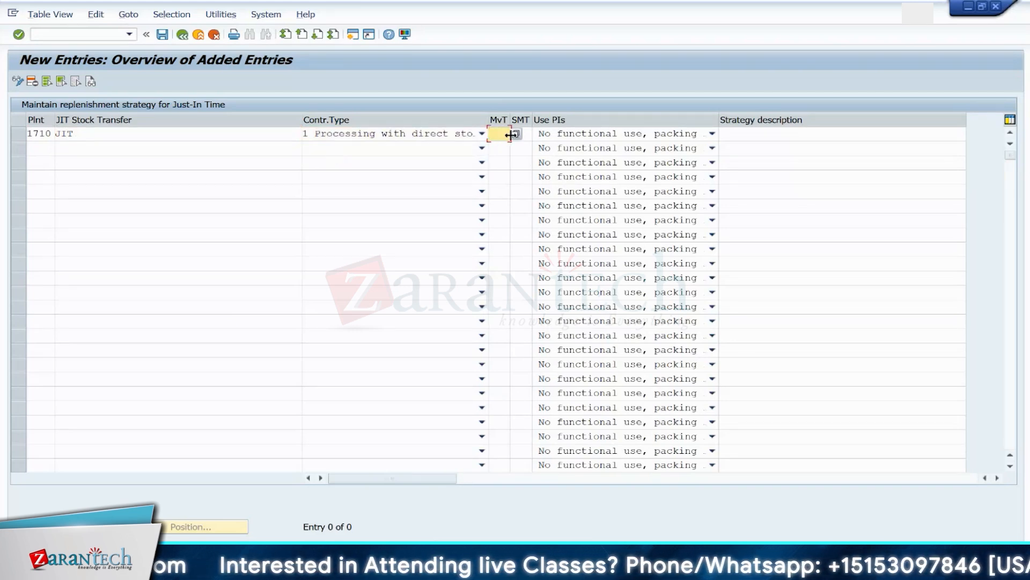
left_click(516, 134)
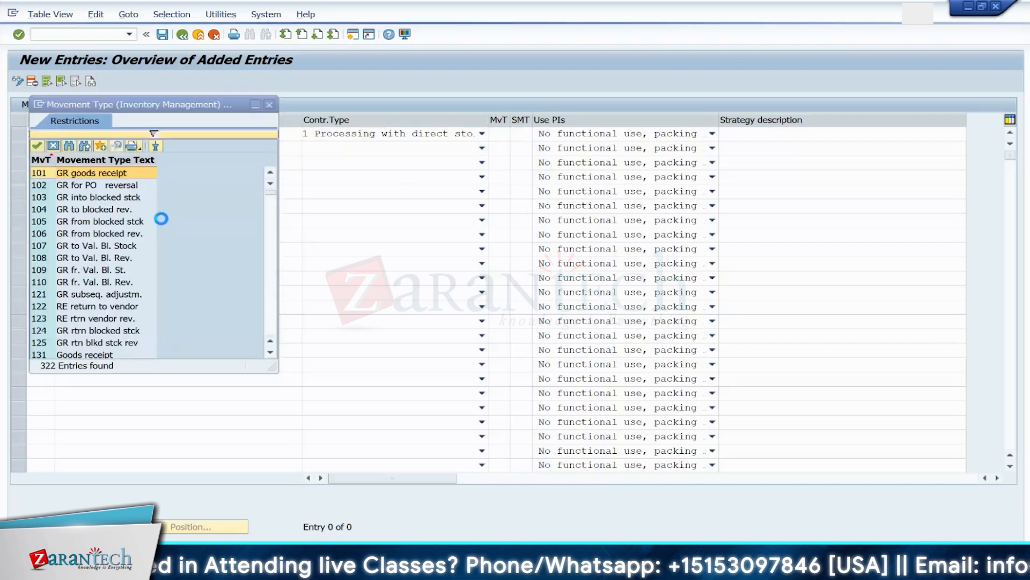
left_click(270, 231)
left_click(495, 133)
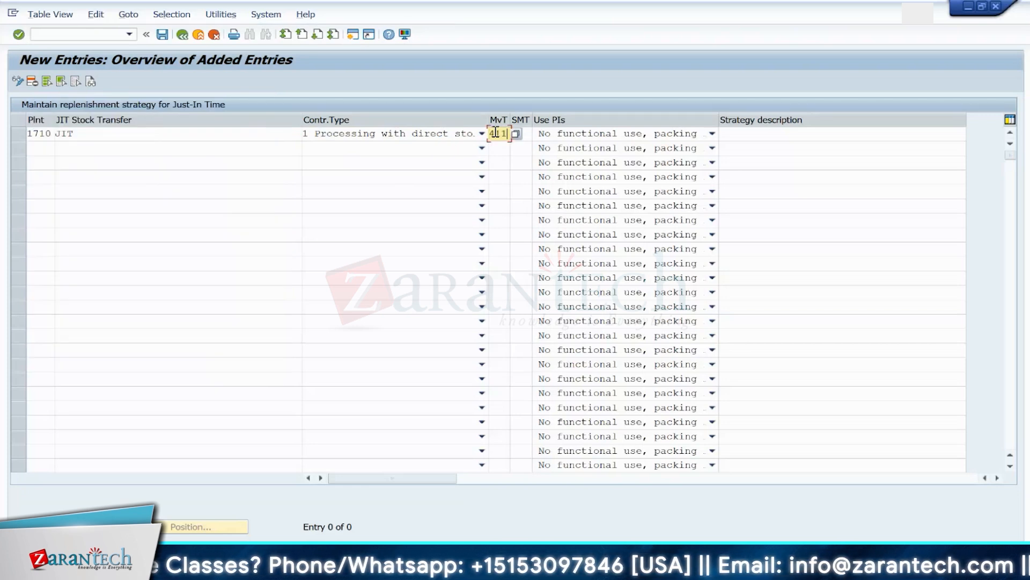
key("Tab")
key("Tab")
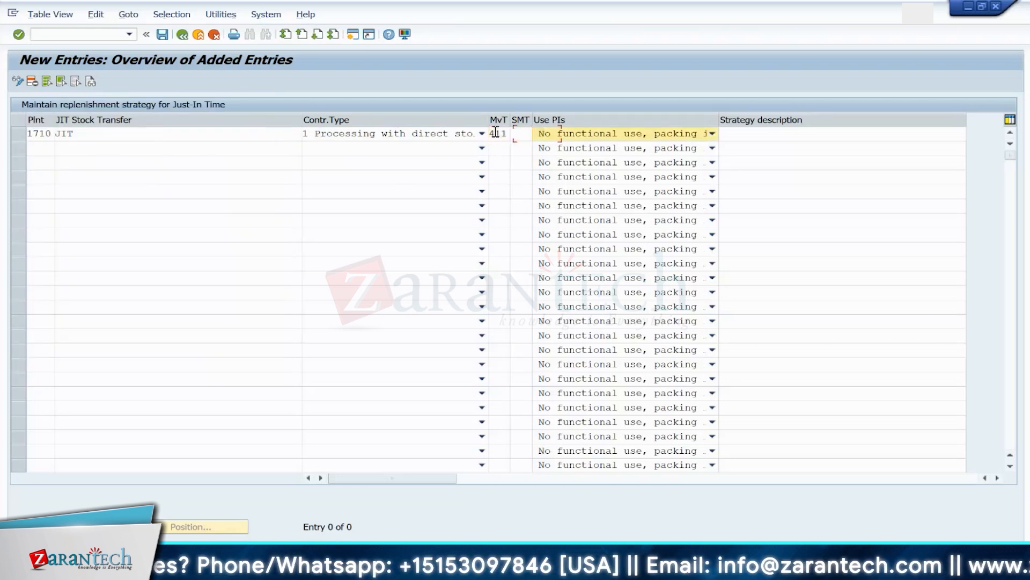
left_click(577, 146)
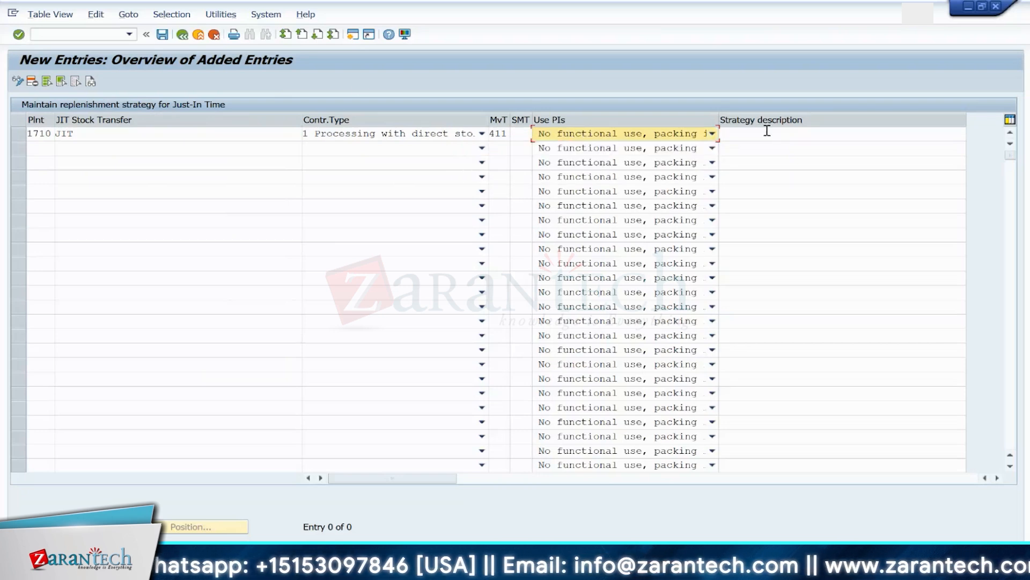
Step: Save the plant 1710 JIT strategy to the proposed customizing request and enter a strategy description beginning with TEST FOR
left_click(164, 138)
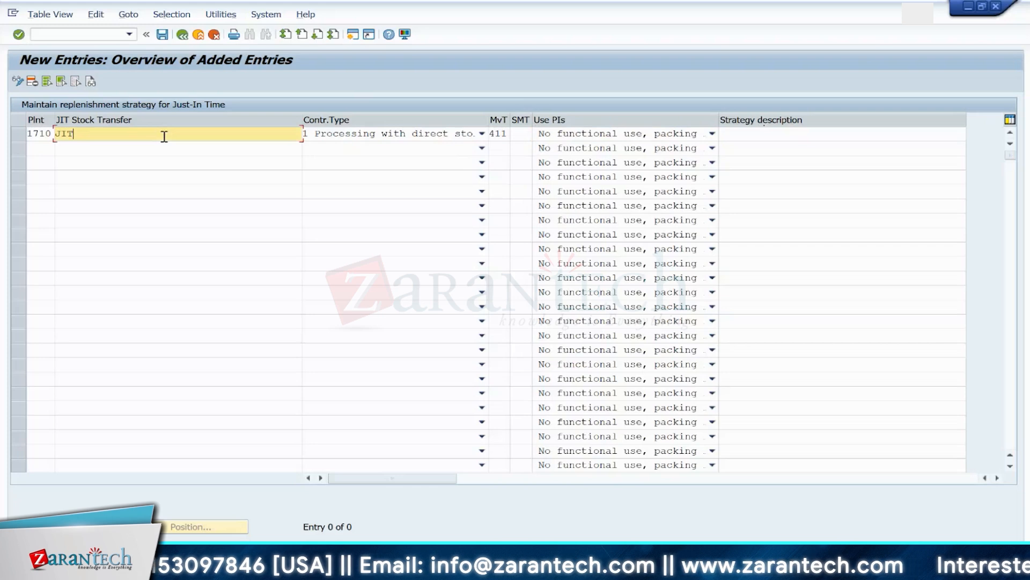
key("Return")
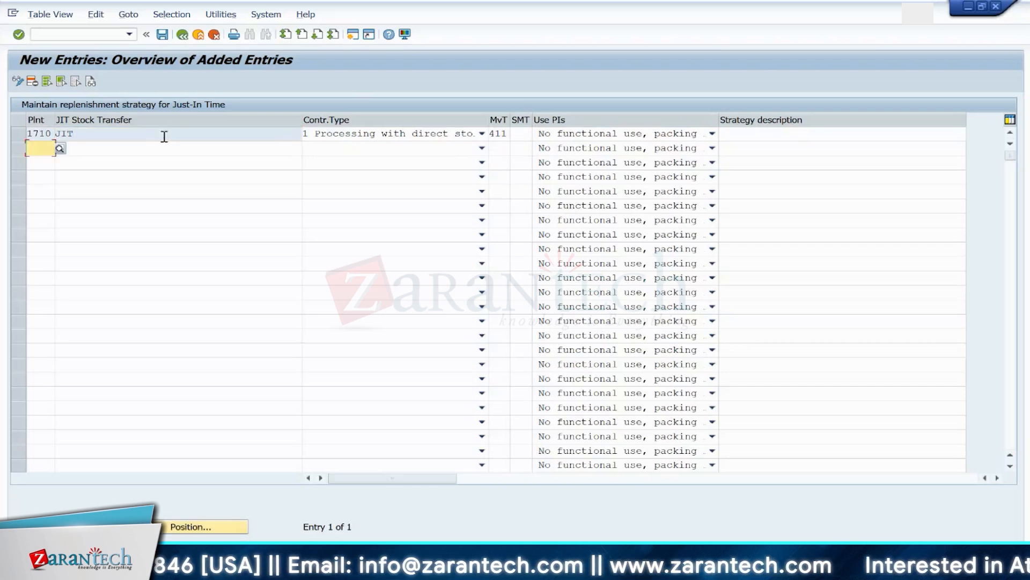
left_click(163, 35)
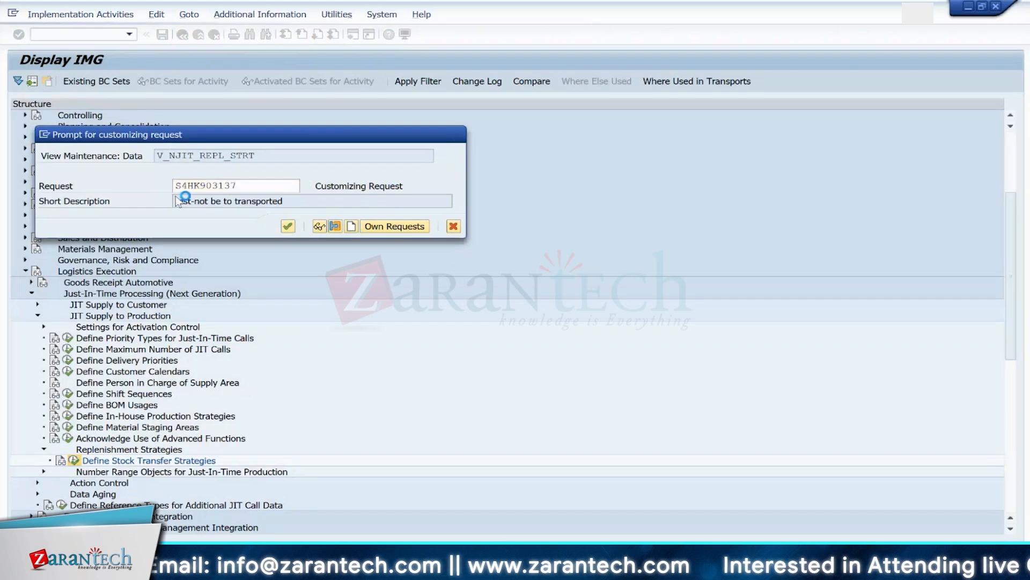
key("Return")
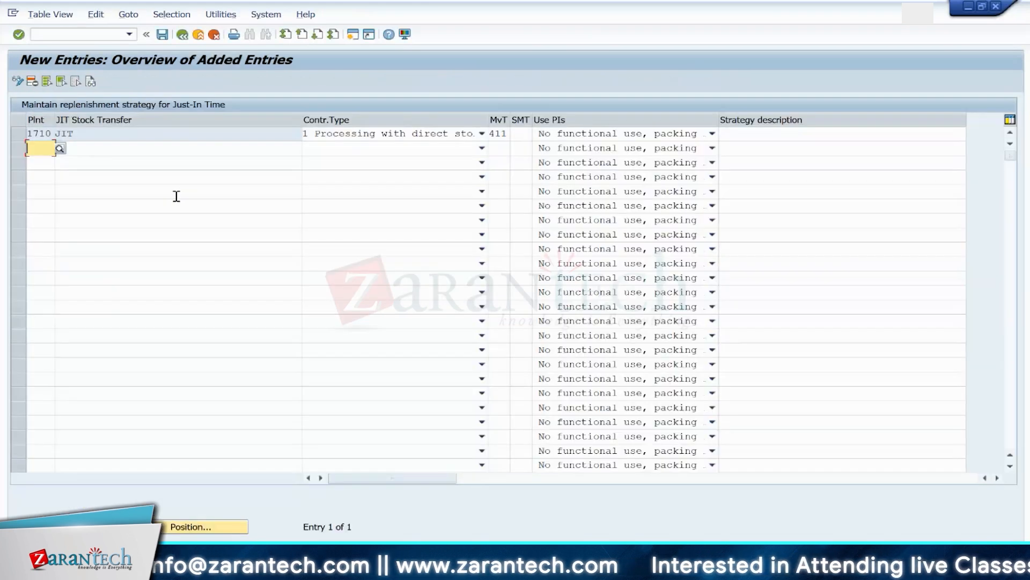
left_click(731, 134)
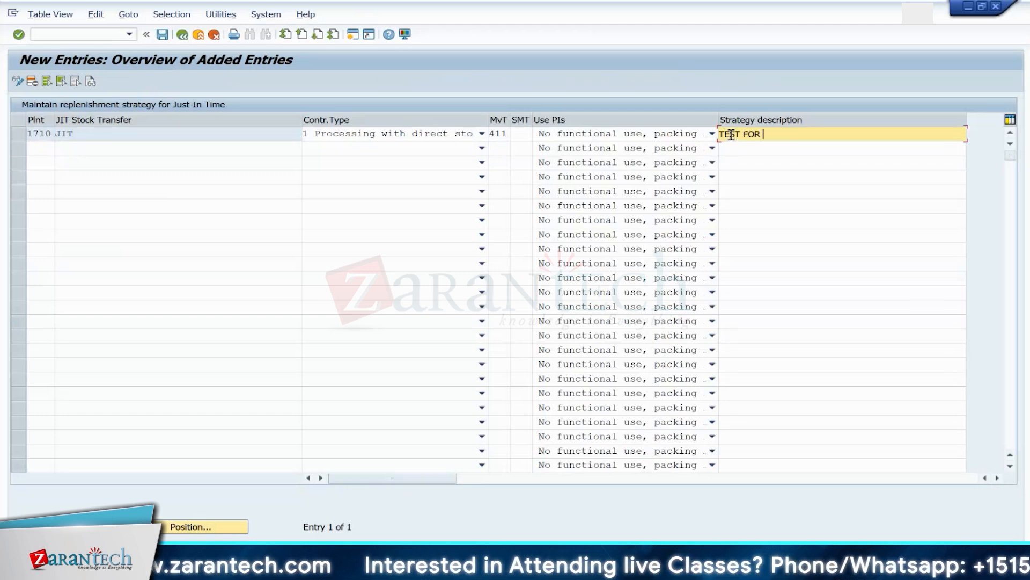
key("Return")
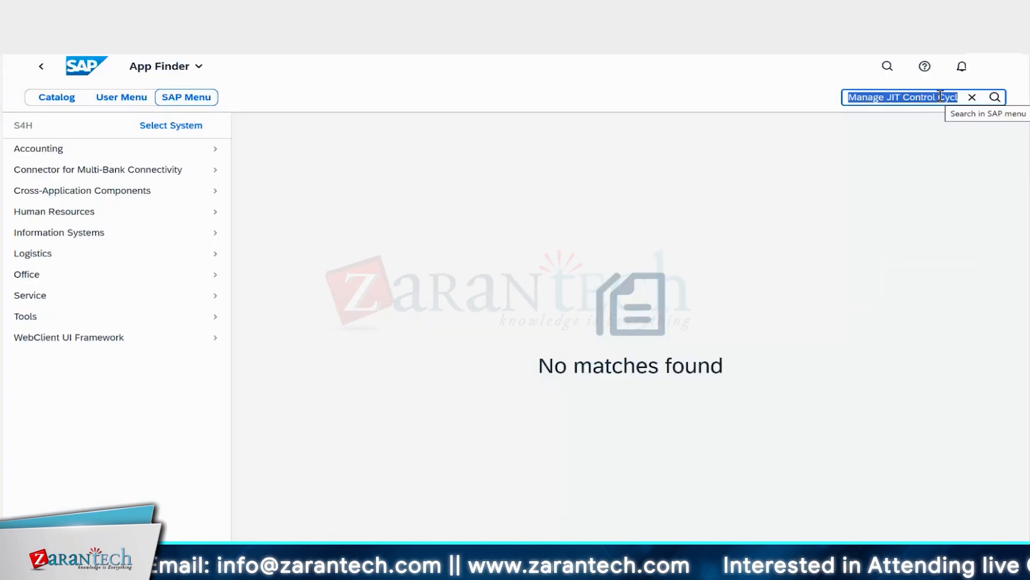
Step: Switch to the SAP Fiori App Finder and search the SAP menu for Just in Time
key("BackSpace")
type("JUST IN")
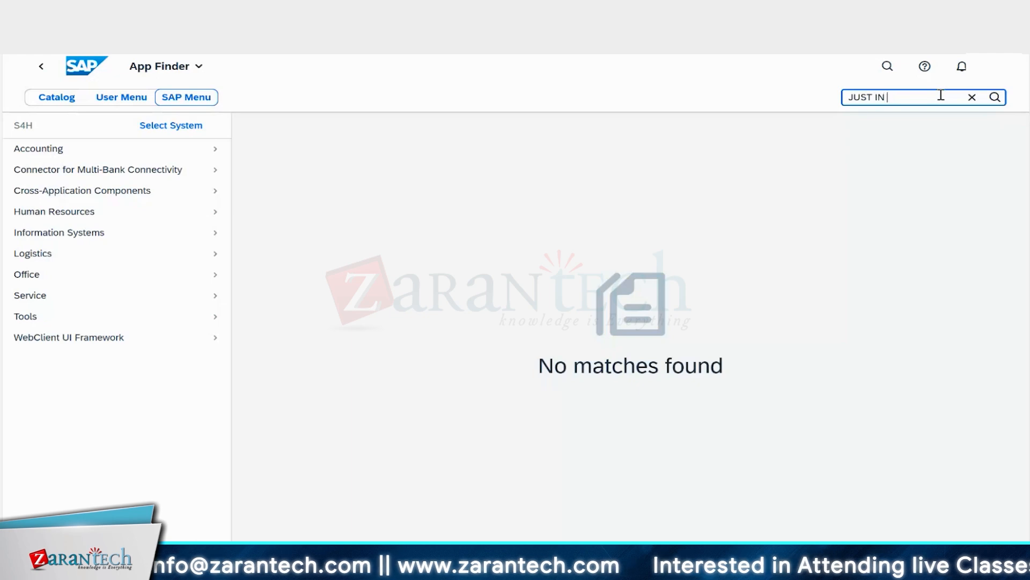
type(" TIME")
key("BackSpace")
key("BackSpace")
key("BackSpace")
key("BackSpace")
key("BackSpace")
key("BackSpace")
key("BackSpace")
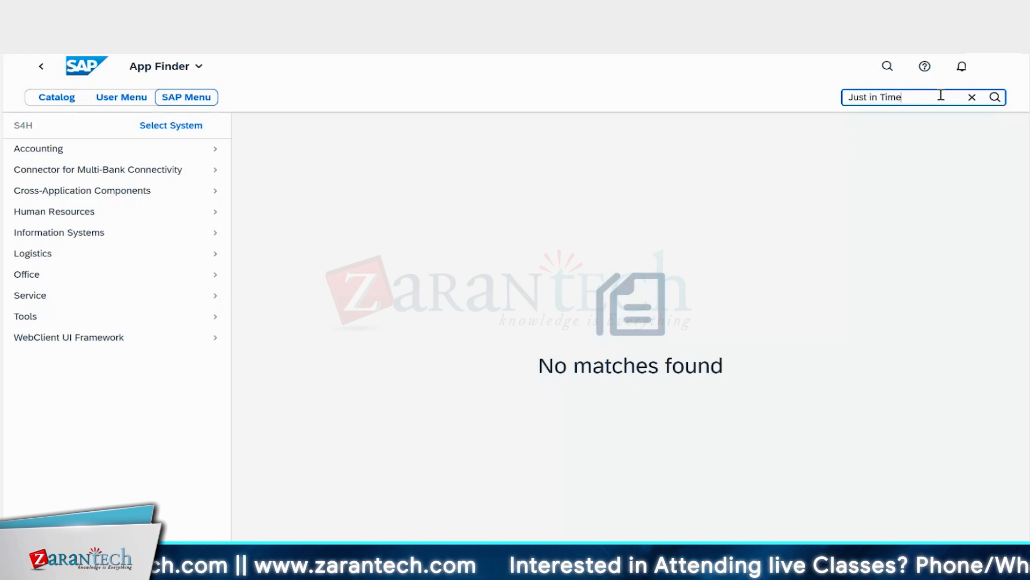
key("Return")
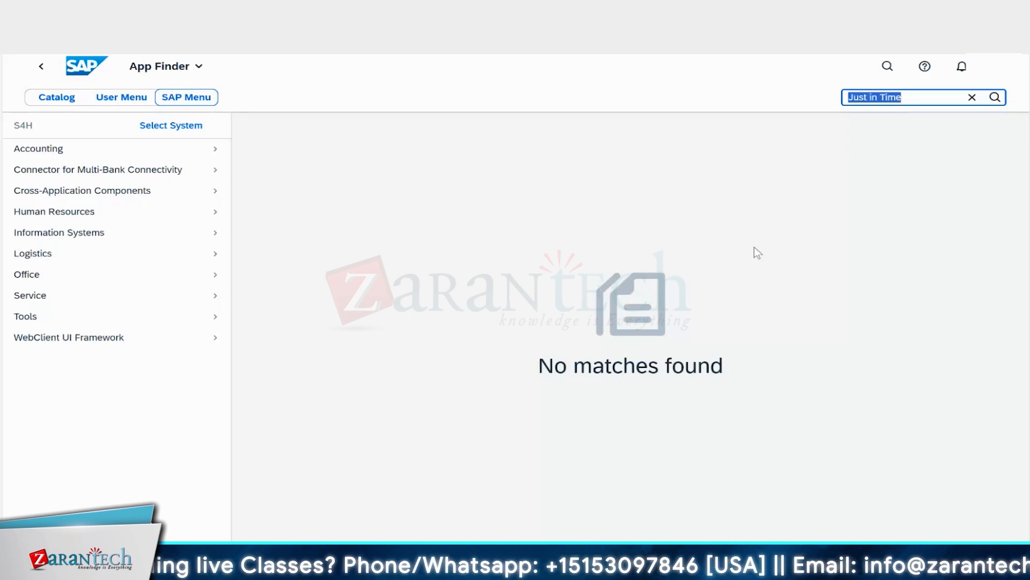
Step: Switch to the Display IMG session and open Define JIT Actions under Just-In-Time Processing (Next Generation), Action Control
mouse_move(575, 570)
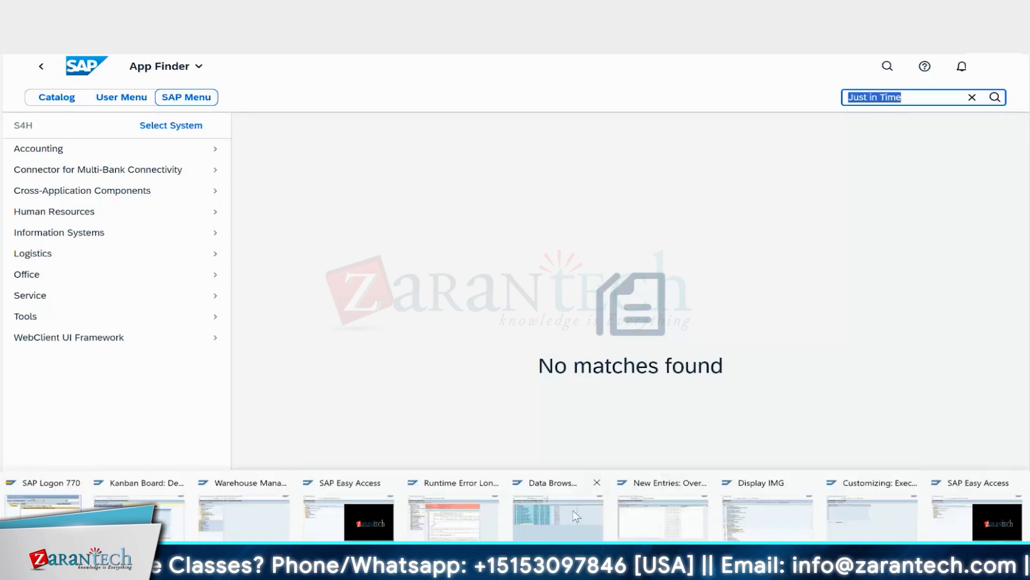
left_click(758, 521)
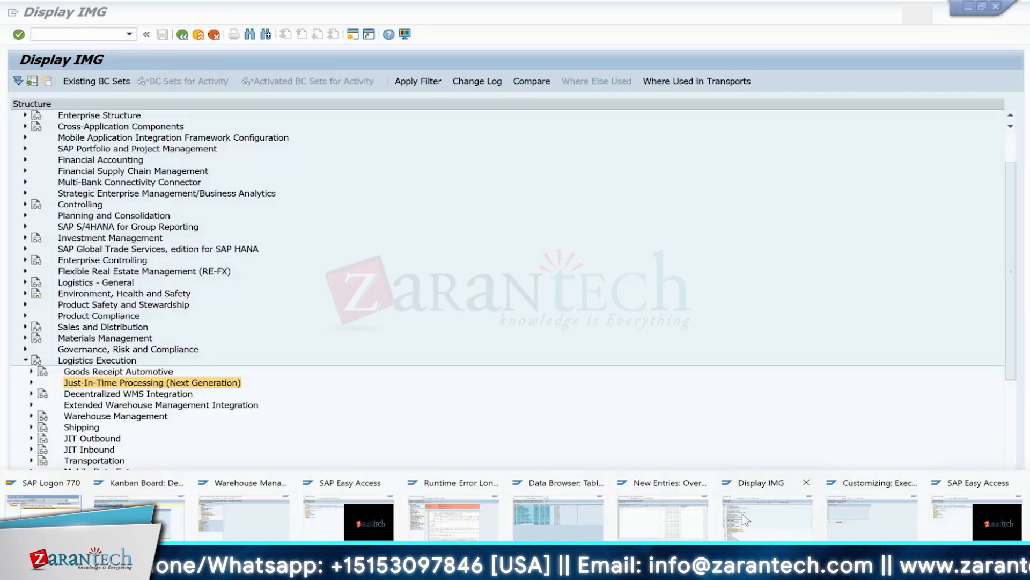
left_click(745, 520)
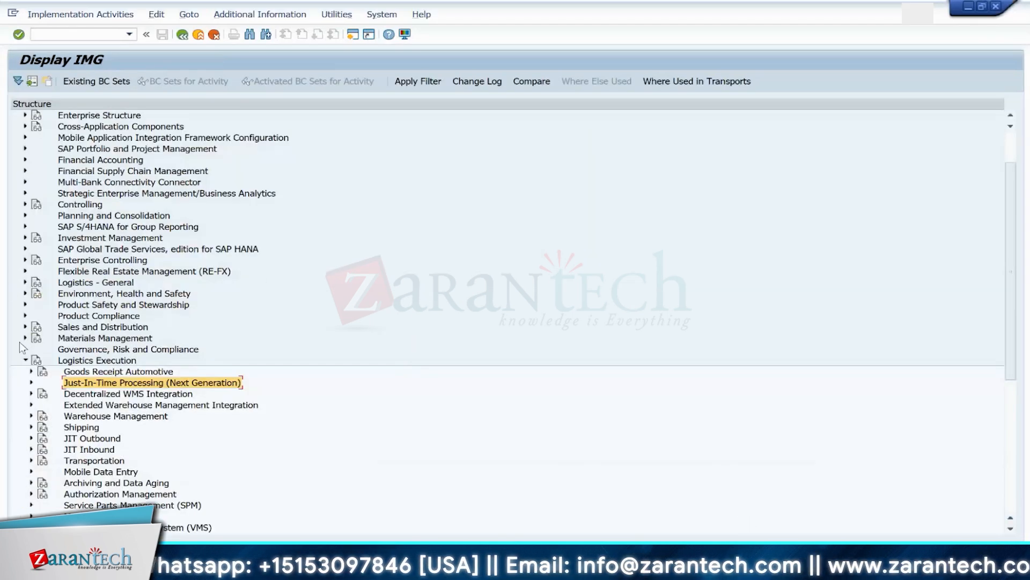
left_click(31, 382)
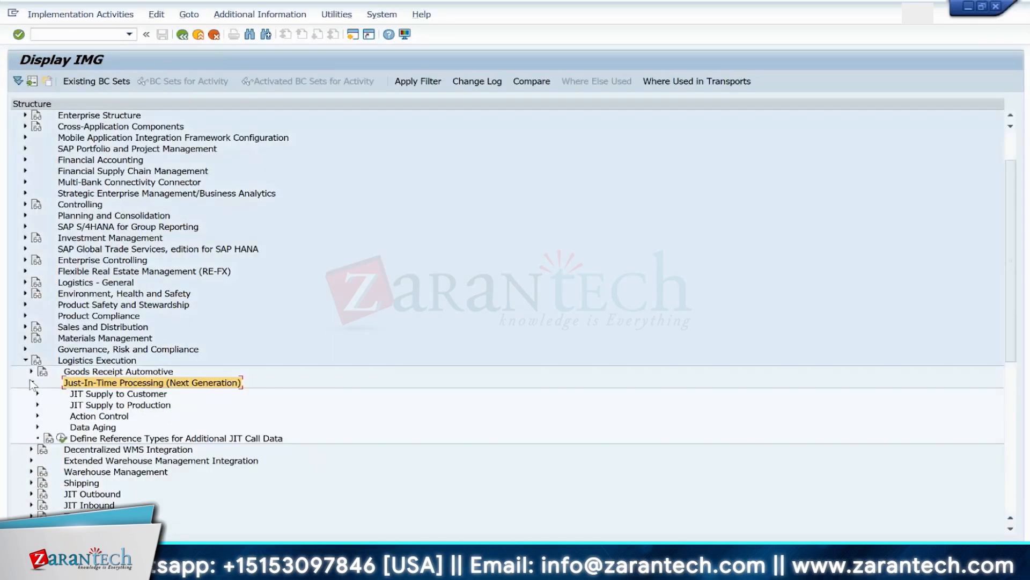
left_click(38, 416)
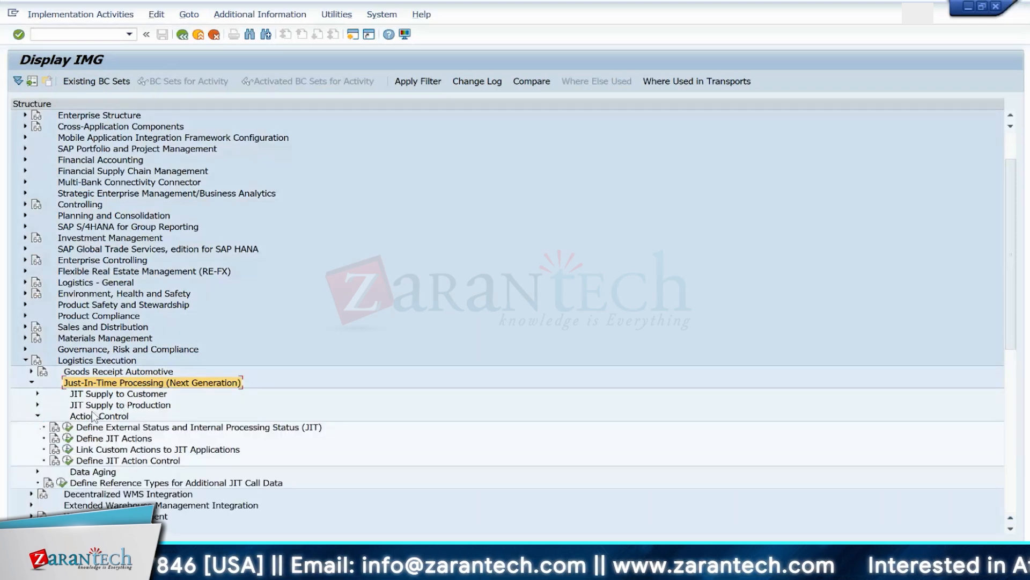
left_click(68, 438)
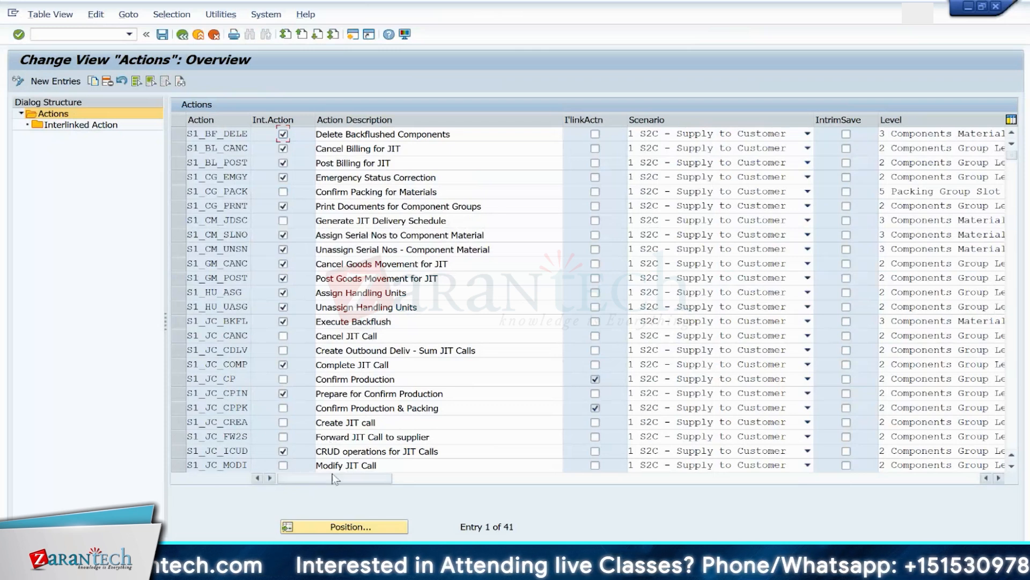
Step: Examine the scenario options and the scenario and level assigned to each JIT action down to the end of the list
left_click(670, 135)
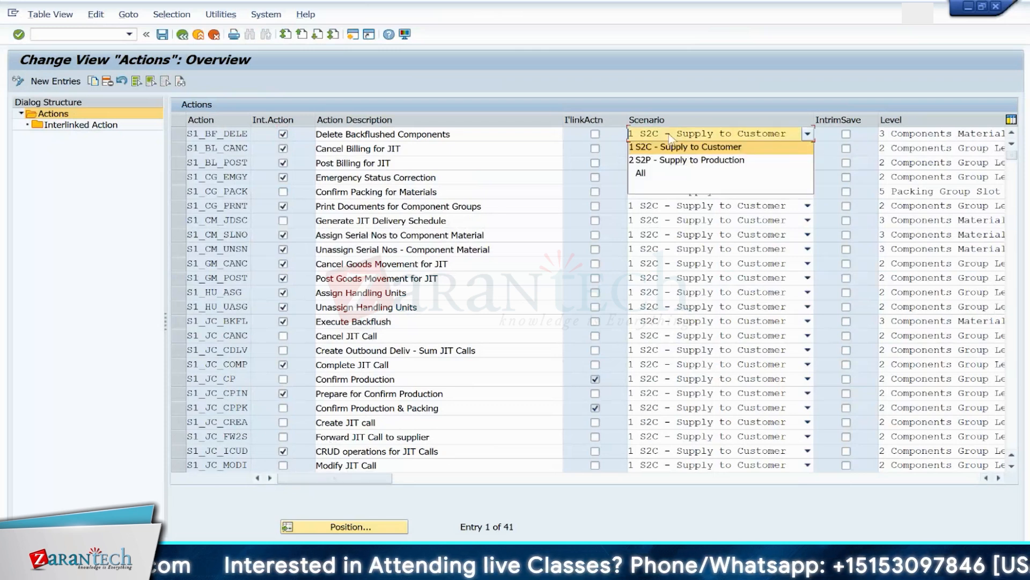
left_click(670, 137)
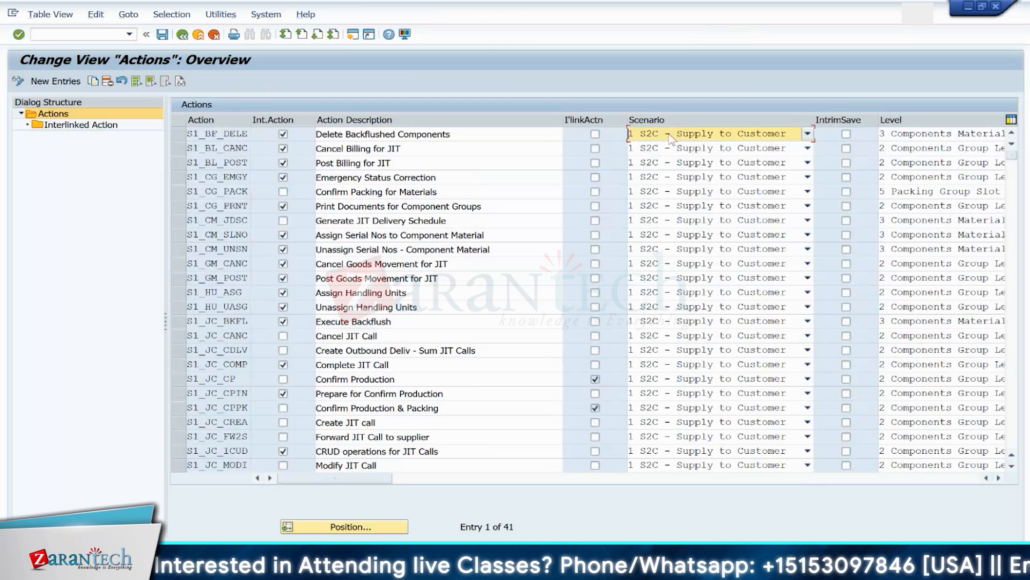
left_click(999, 479)
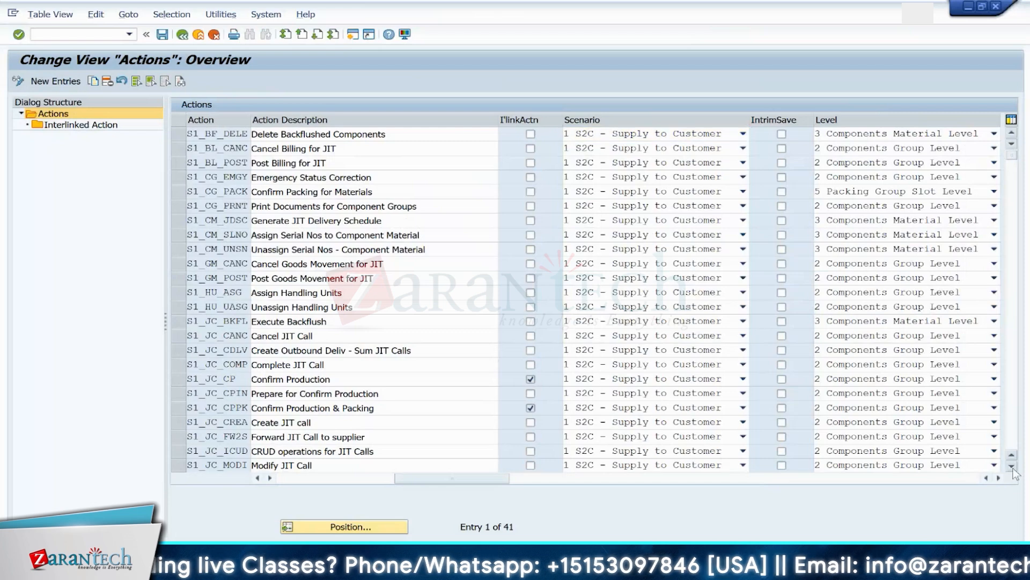
left_click(1013, 466)
left_click(1012, 467)
left_click(1012, 466)
left_click(1013, 466)
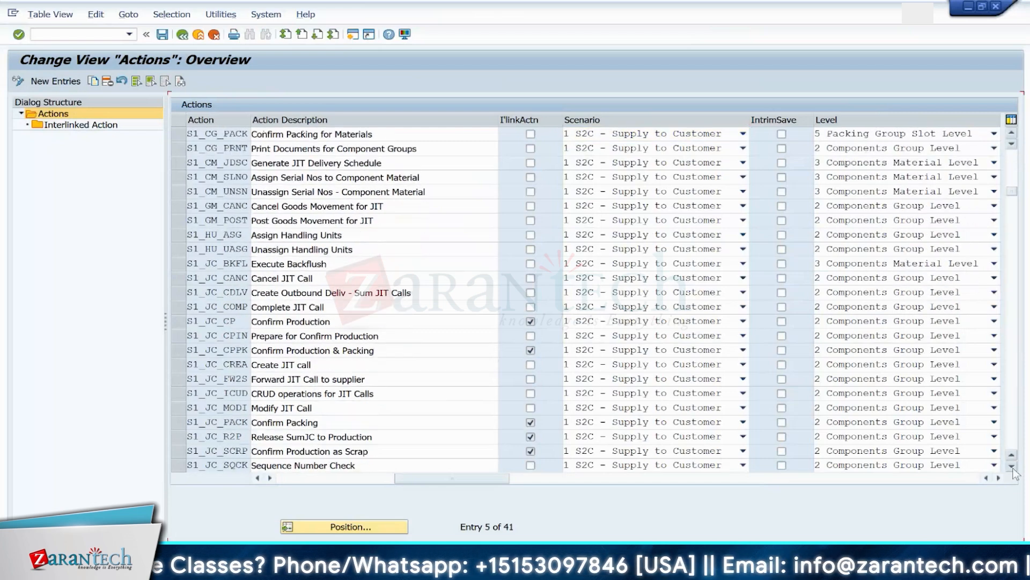
left_click(1012, 467)
left_click(1012, 467)
left_click(1012, 466)
left_click(1012, 467)
left_click(1012, 467)
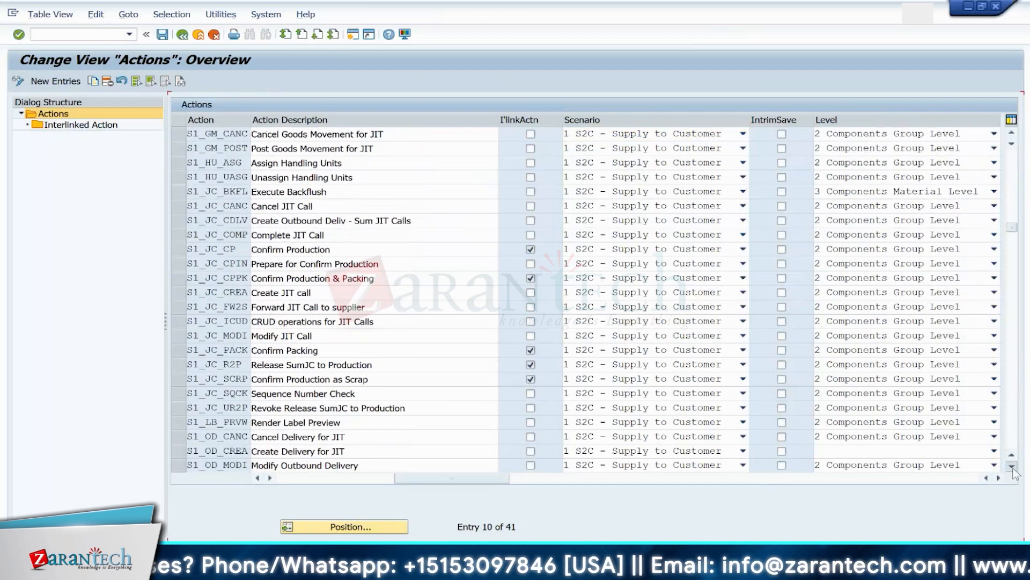
left_click(1012, 467)
left_click(1012, 466)
left_click(1012, 467)
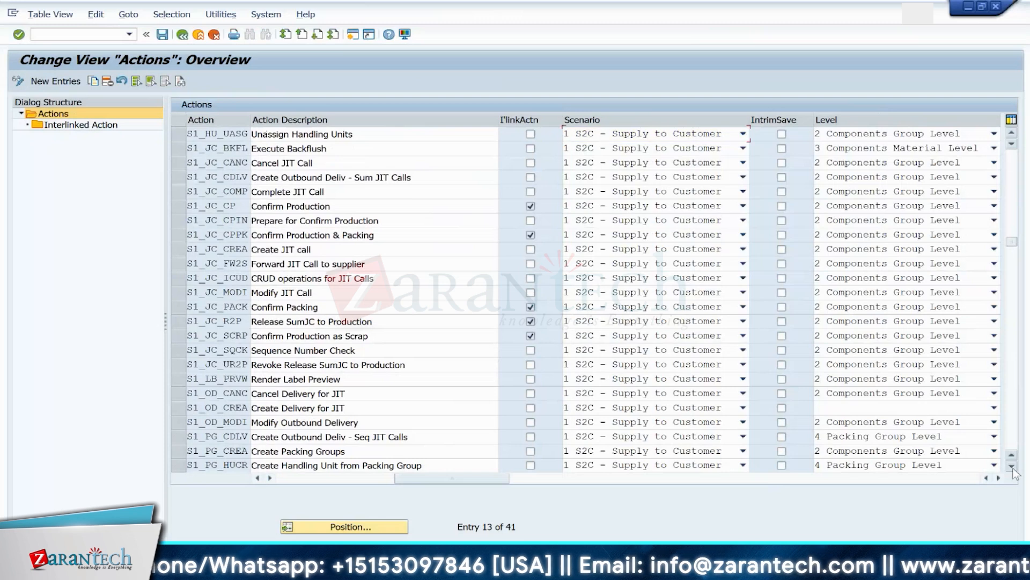
left_click(1012, 466)
left_click(1012, 467)
left_click(1013, 466)
left_click(1012, 467)
left_click(1013, 467)
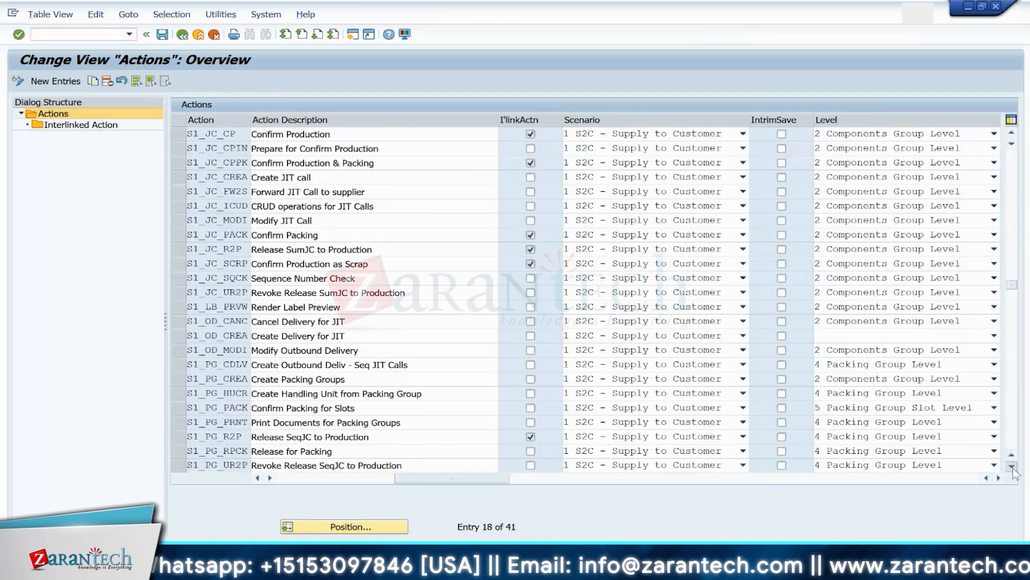
left_click(1012, 467)
left_click(1012, 466)
left_click(1012, 466)
left_click(1013, 466)
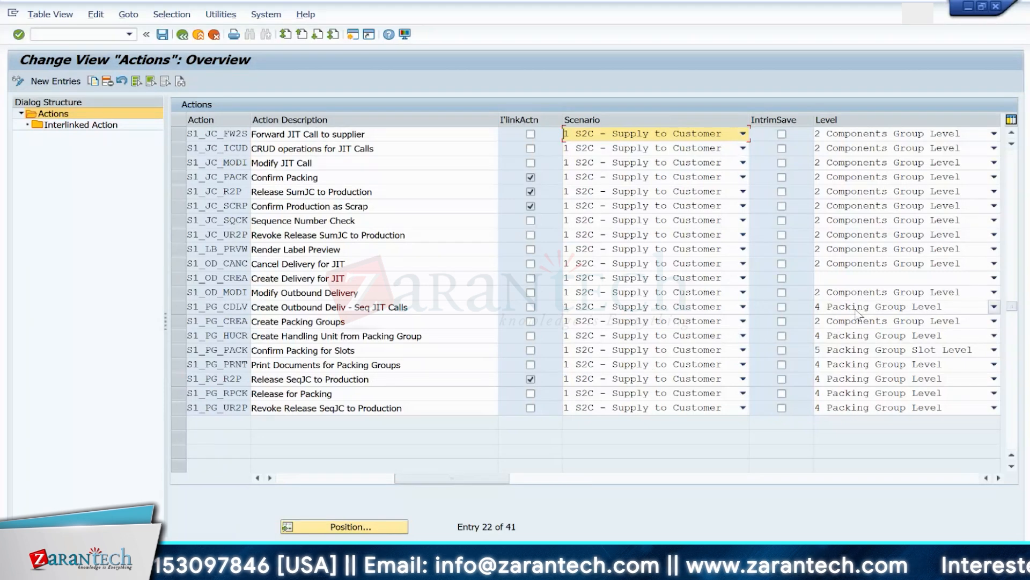
Step: Set the scenario of action S1_JC_CREA Create JIT call to 2 S2P - Supply to Production
left_click(1011, 135)
left_click(1012, 134)
left_click(1012, 135)
left_click(1012, 135)
left_click(1011, 134)
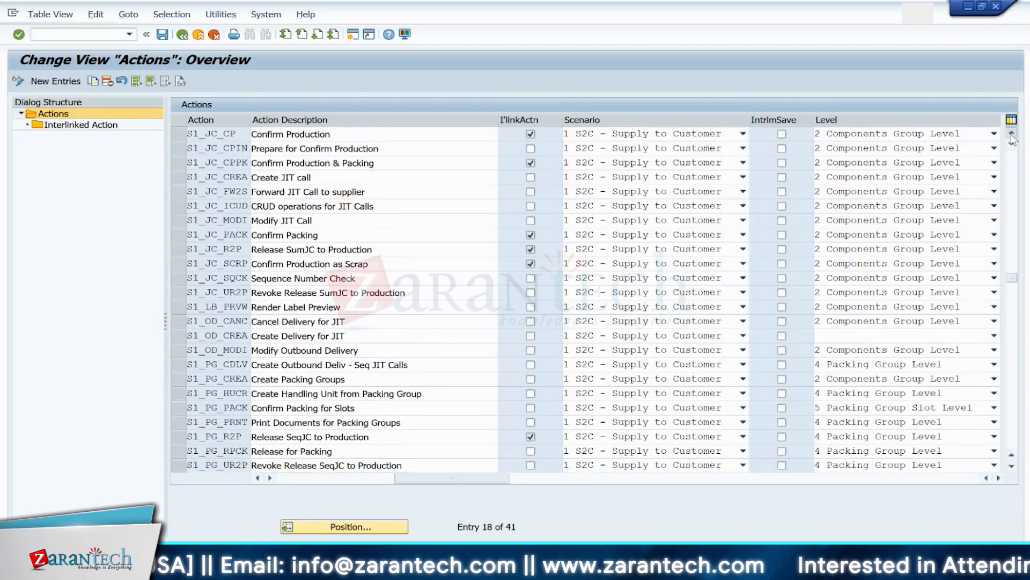
left_click(1012, 134)
left_click(1012, 134)
left_click(1012, 134)
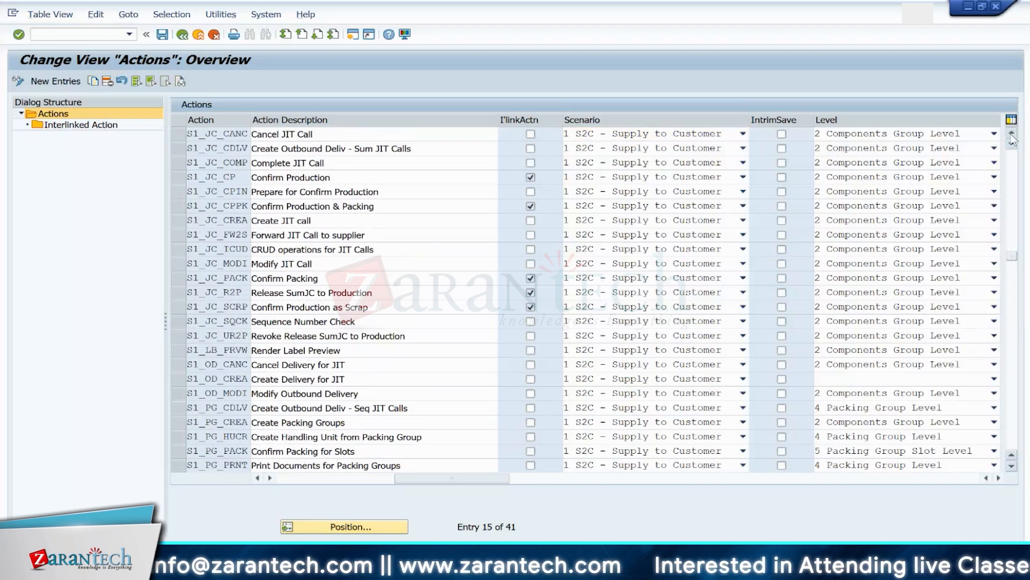
left_click(1012, 135)
left_click(1011, 134)
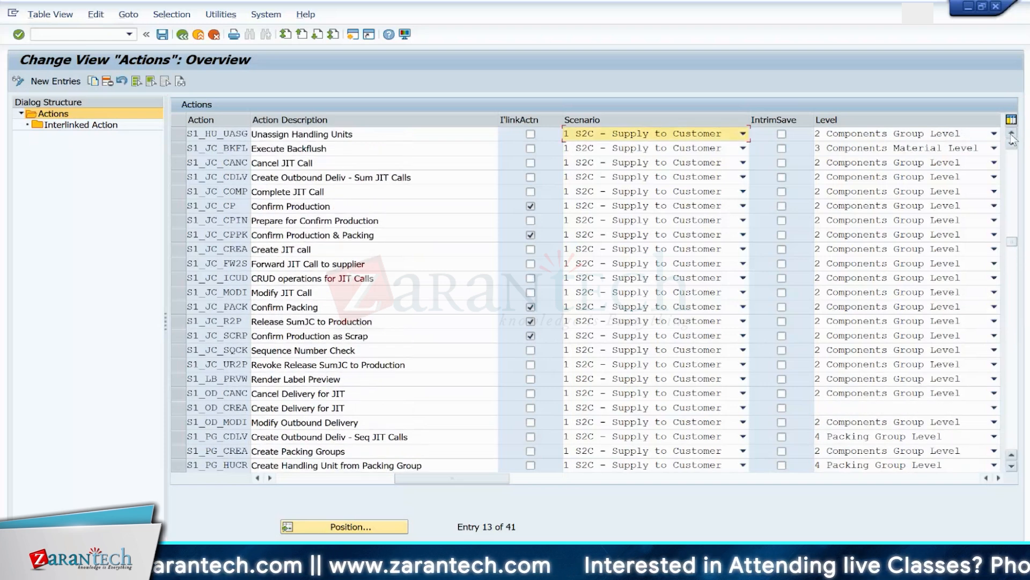
left_click(1012, 135)
left_click(1012, 135)
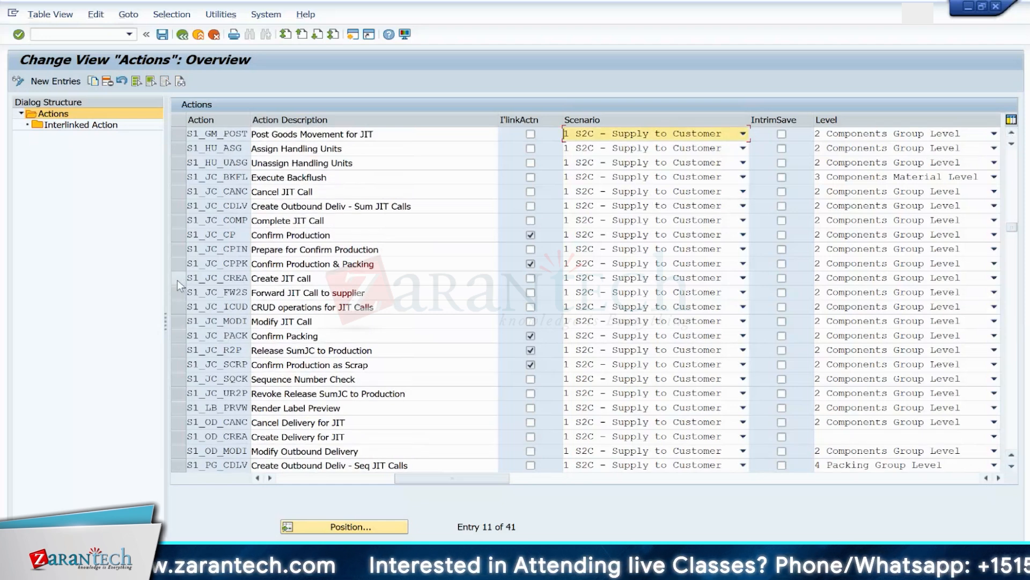
left_click(600, 278)
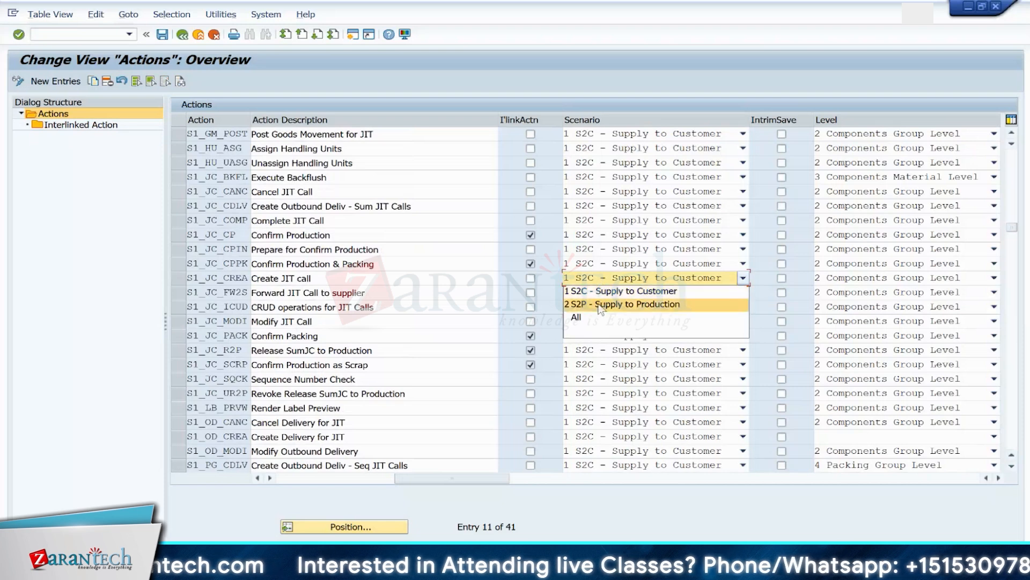
left_click(600, 304)
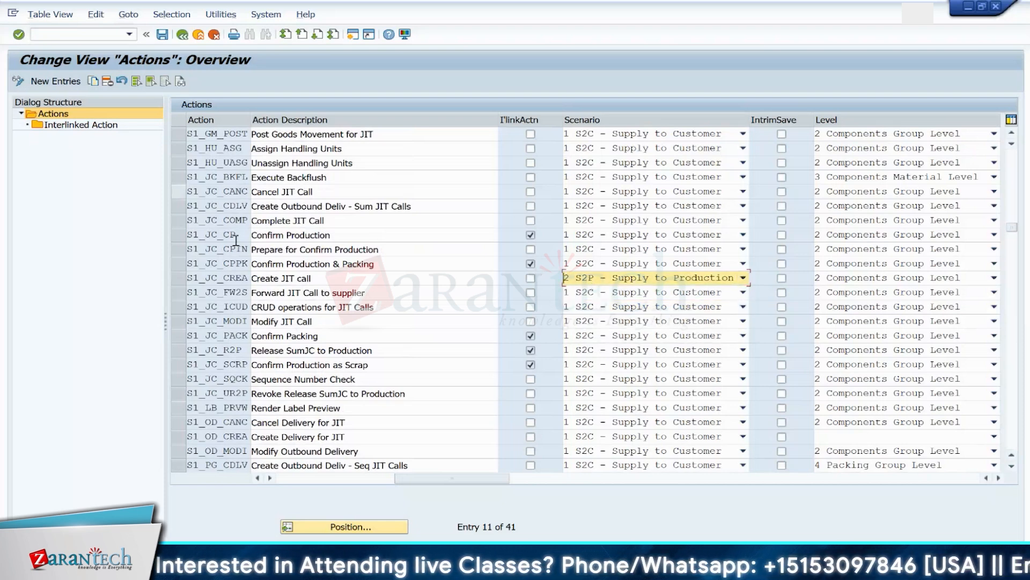
Step: Check the interlinked sub-actions assigned to action S1_JC_CREA Create JIT call and return to the action list
left_click(182, 279)
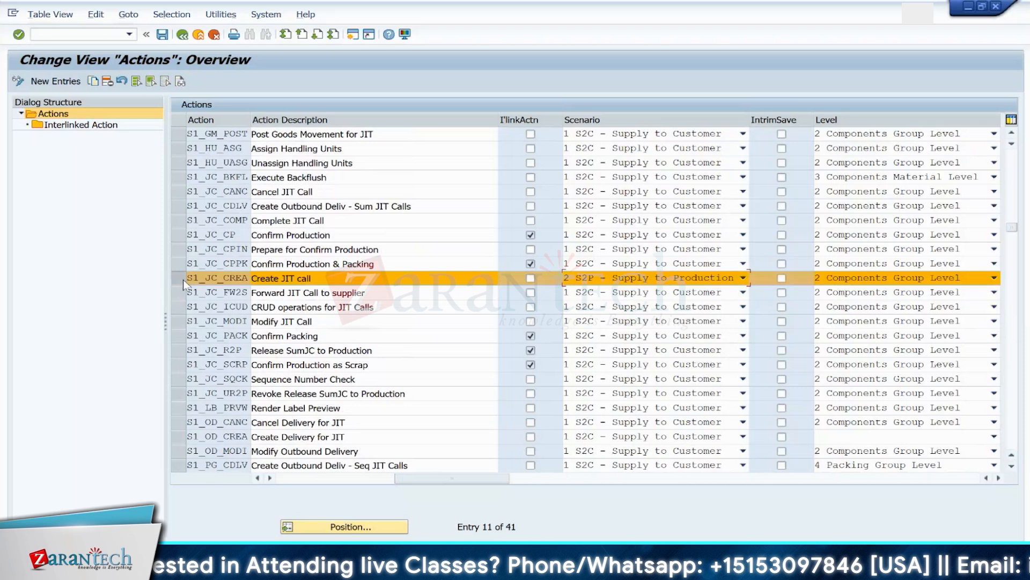
double_click(80, 125)
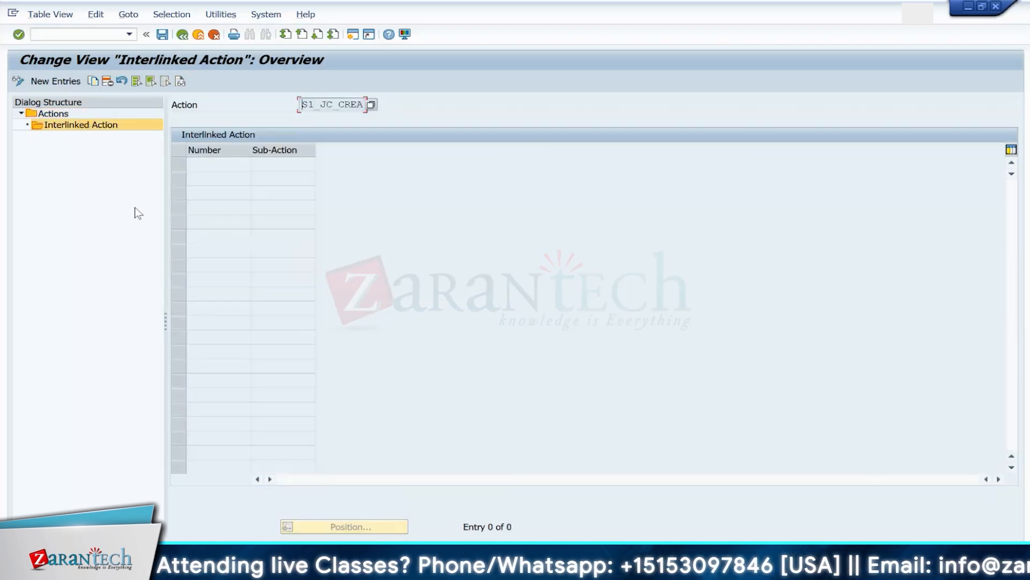
left_click(186, 37)
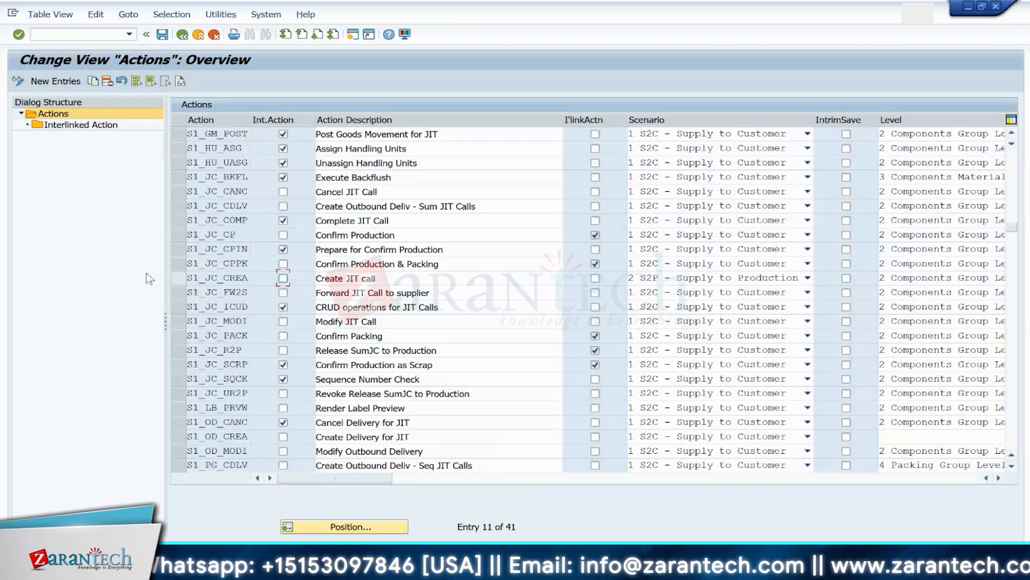
Step: Set the scenario of action S1_JC_CANC Cancel JIT Call to 2 S2P - Supply to Production and save it to customizing request S4HK903137
left_click(182, 279)
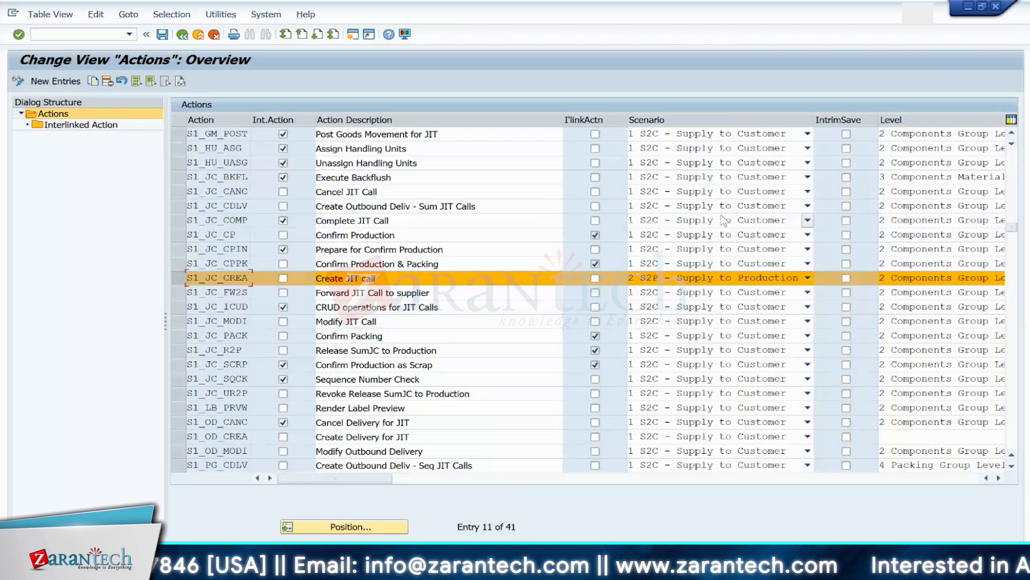
left_click(720, 194)
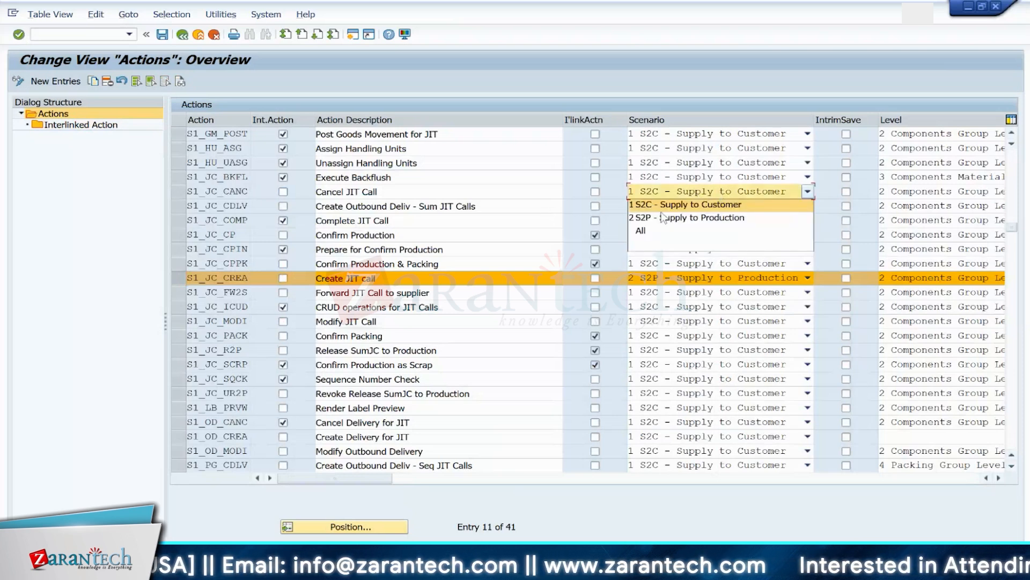
left_click(664, 218)
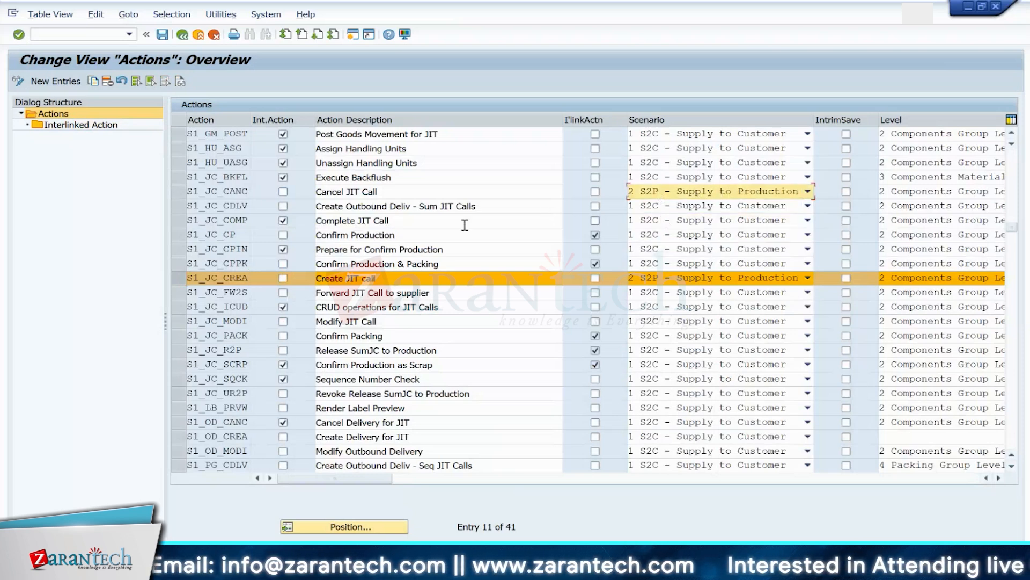
left_click(162, 35)
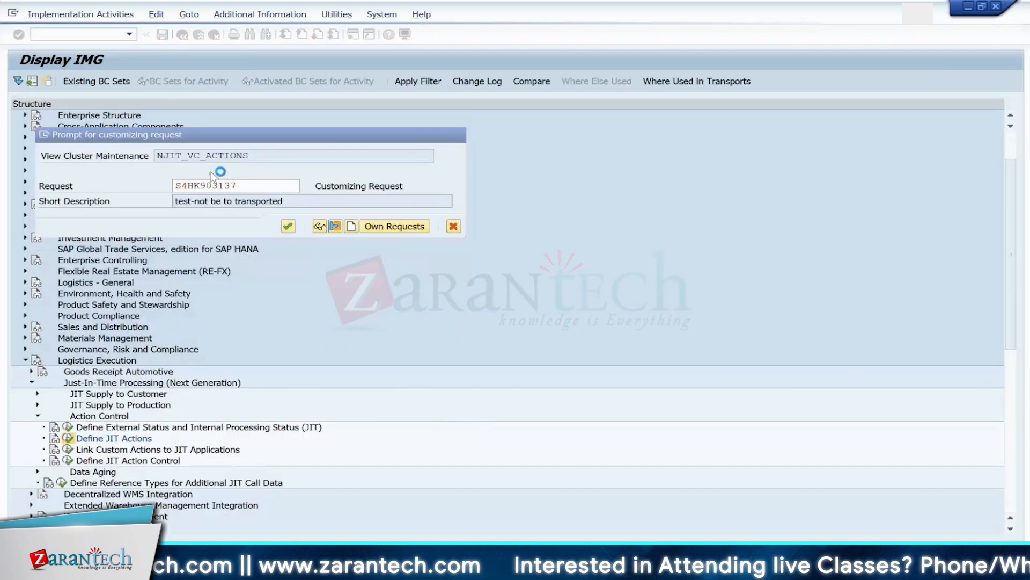
key("Return")
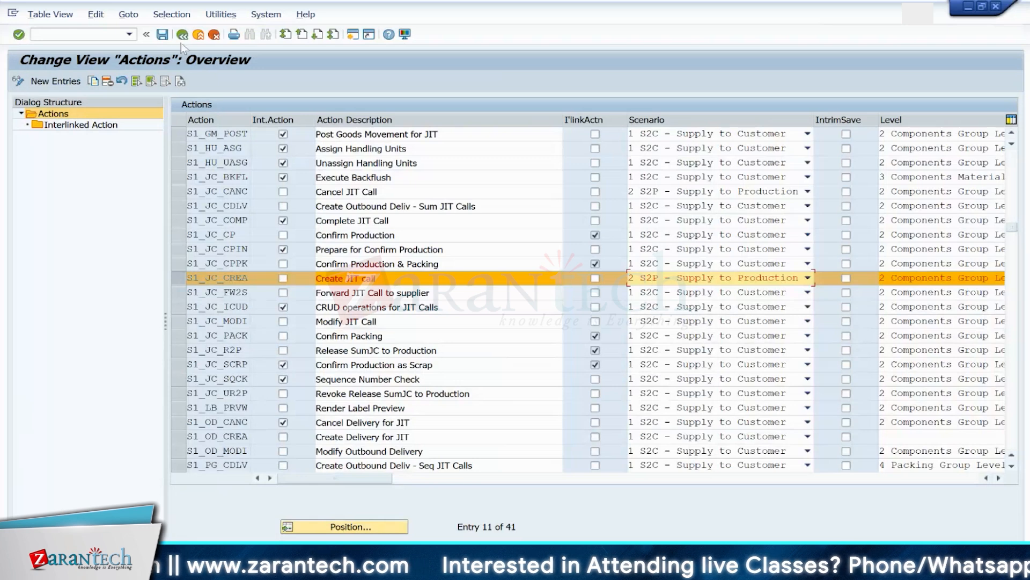
left_click(183, 36)
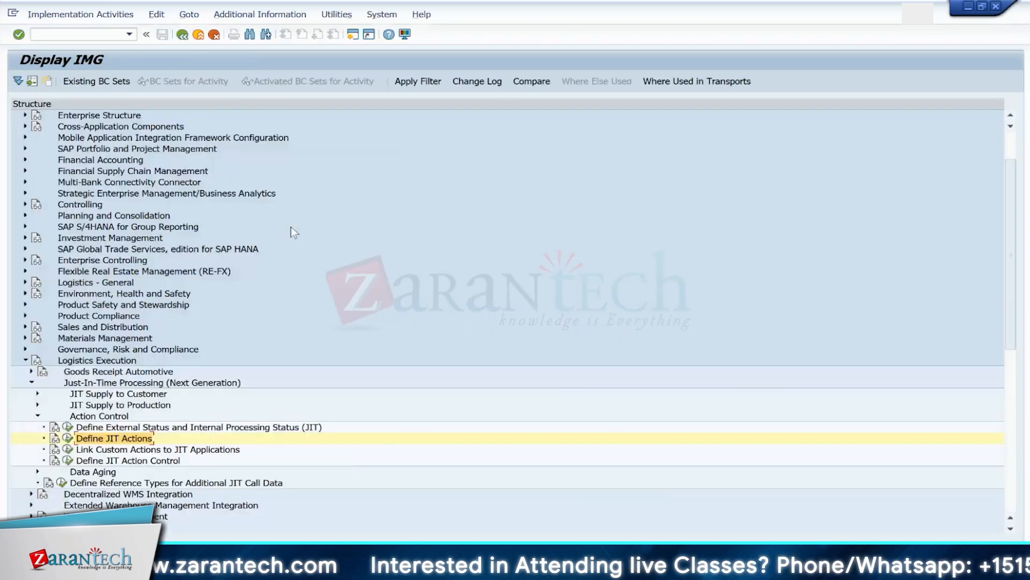
Step: Open Define JIT Action Control and examine the external status changes and processing statuses of action control S2C_SEQJC
left_click(68, 460)
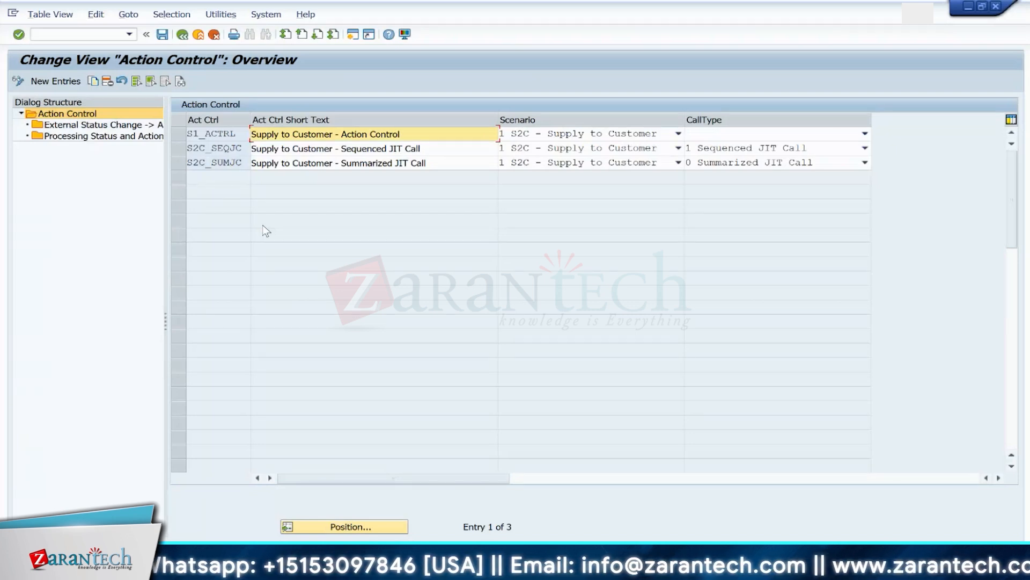
left_click(181, 148)
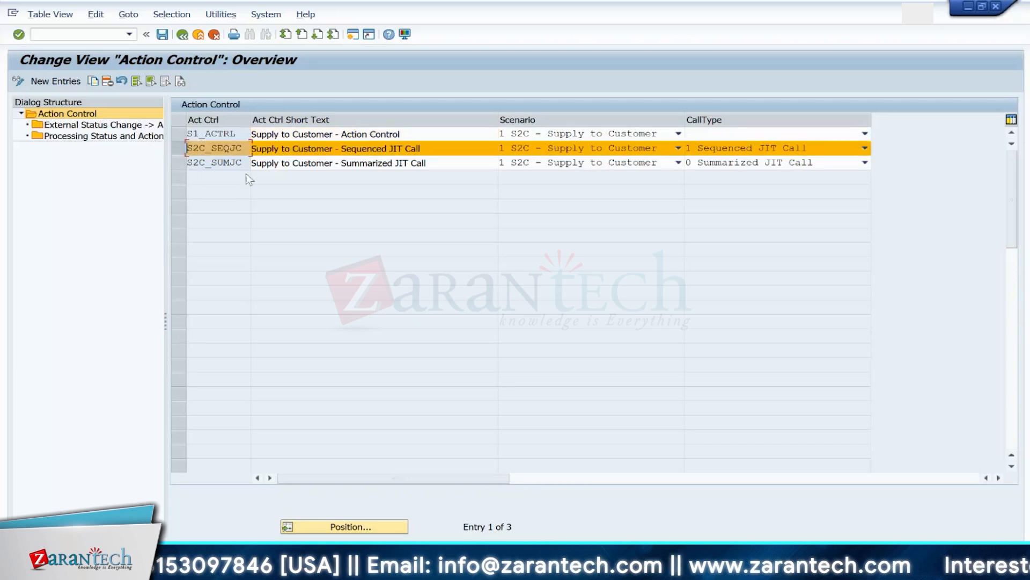
left_click(82, 126)
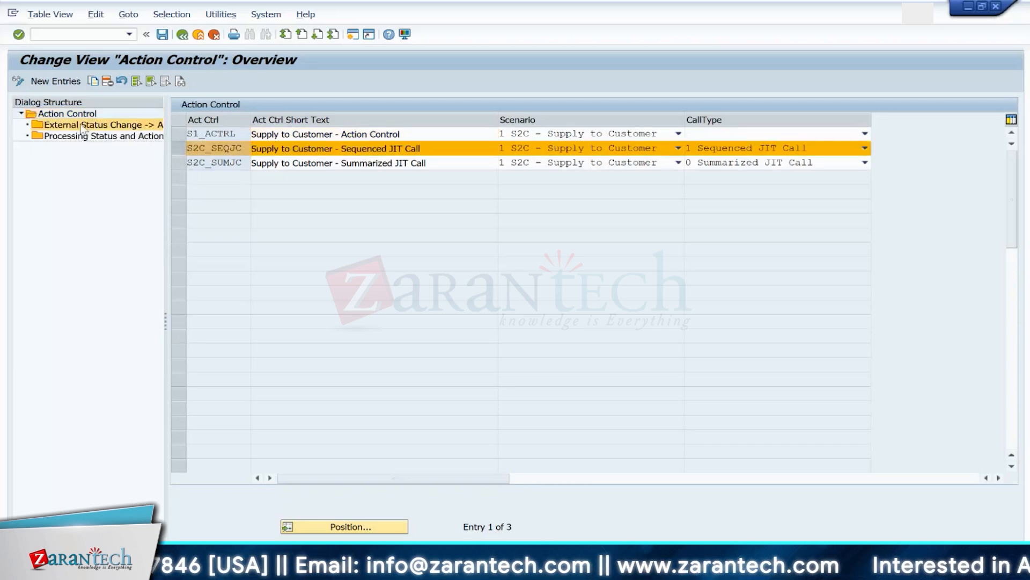
double_click(82, 127)
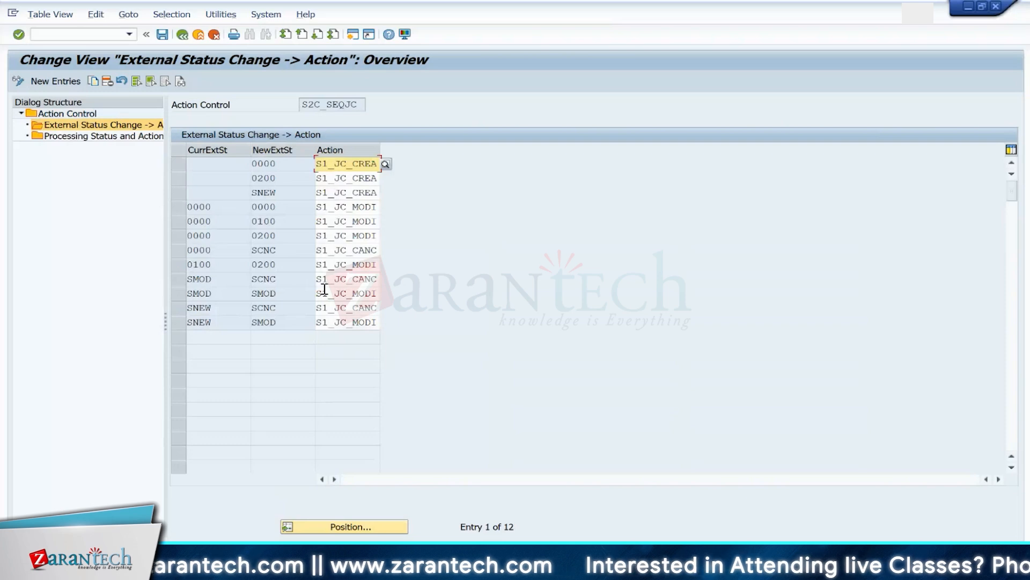
left_click(79, 136)
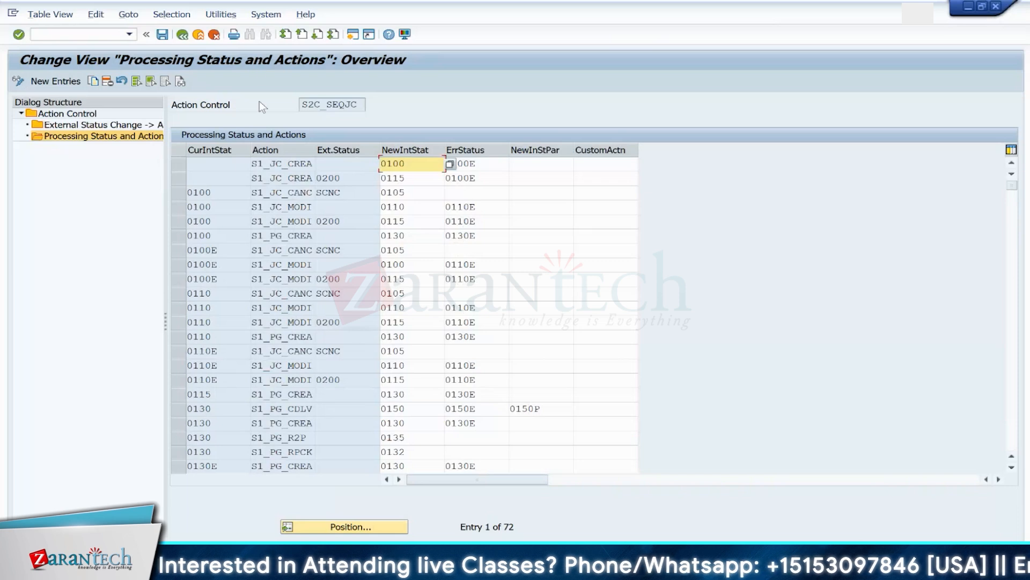
left_click(183, 34)
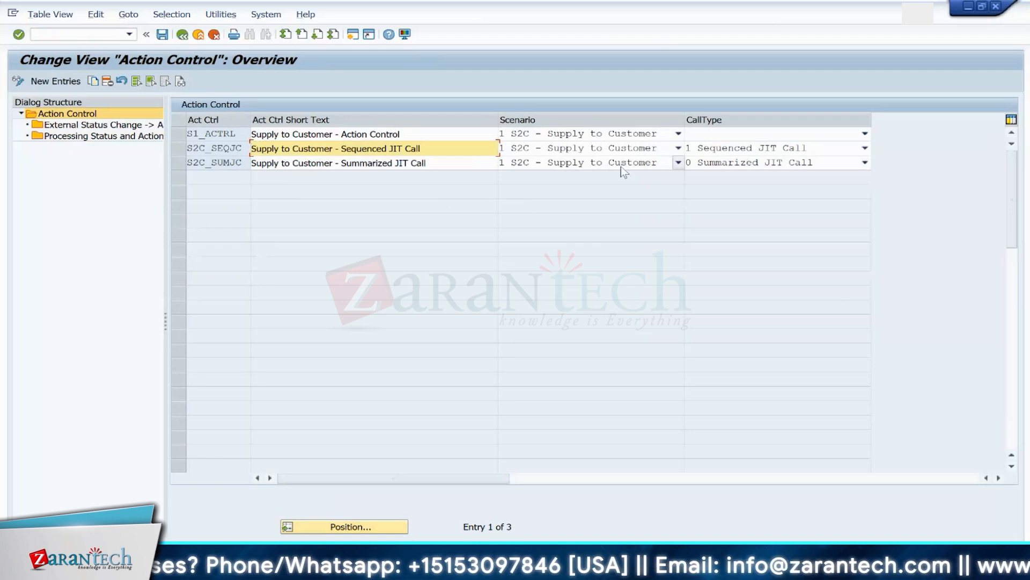
Step: Set the scenario of action controls S2C_SEQJC, S2C_SUMJC and S1_ACTRL to 2 S2P - Supply to Production and save to customizing request S4HK903137
left_click(593, 148)
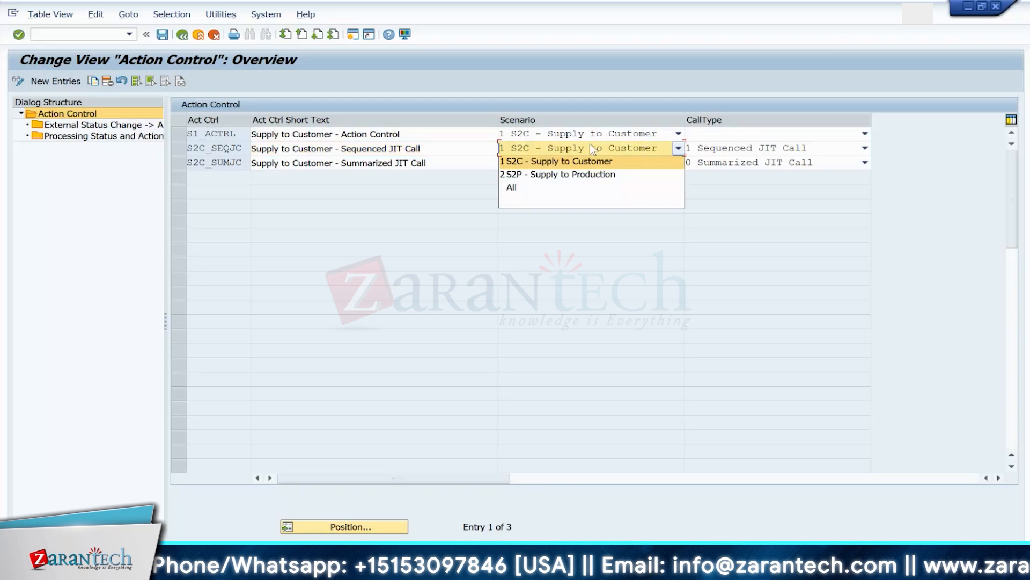
left_click(531, 174)
left_click(536, 164)
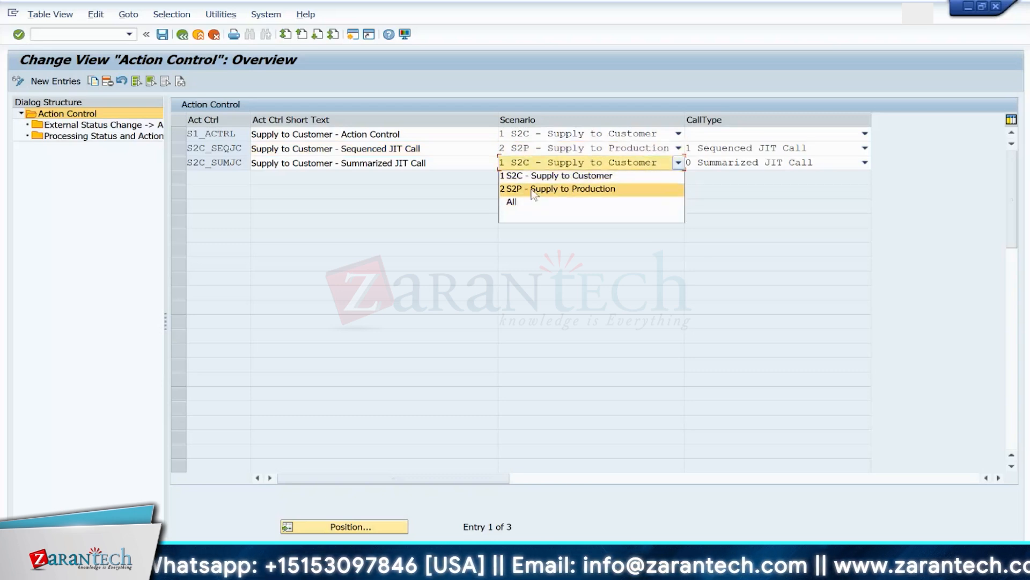
left_click(533, 190)
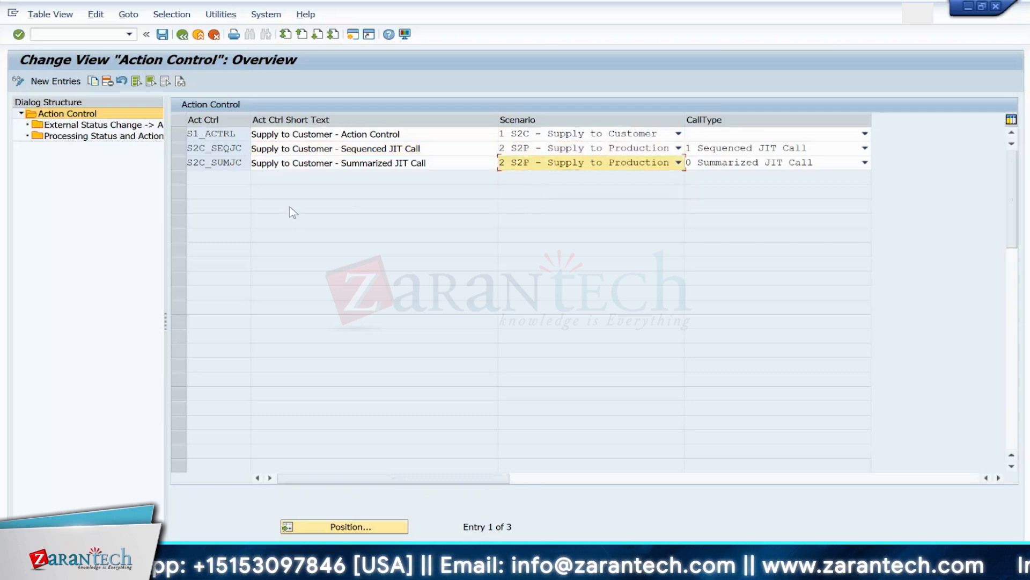
left_click(553, 135)
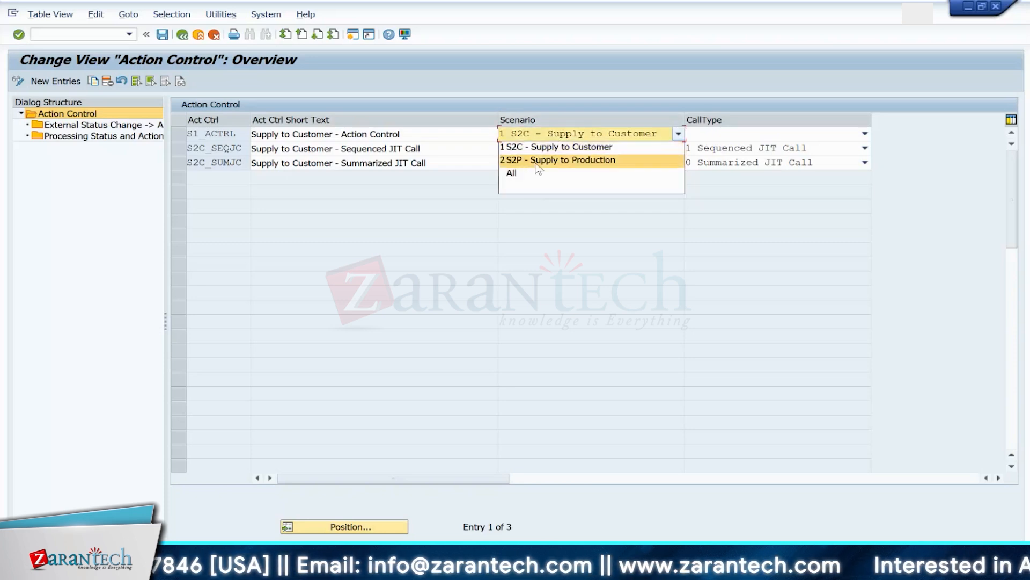
left_click(536, 160)
left_click(162, 34)
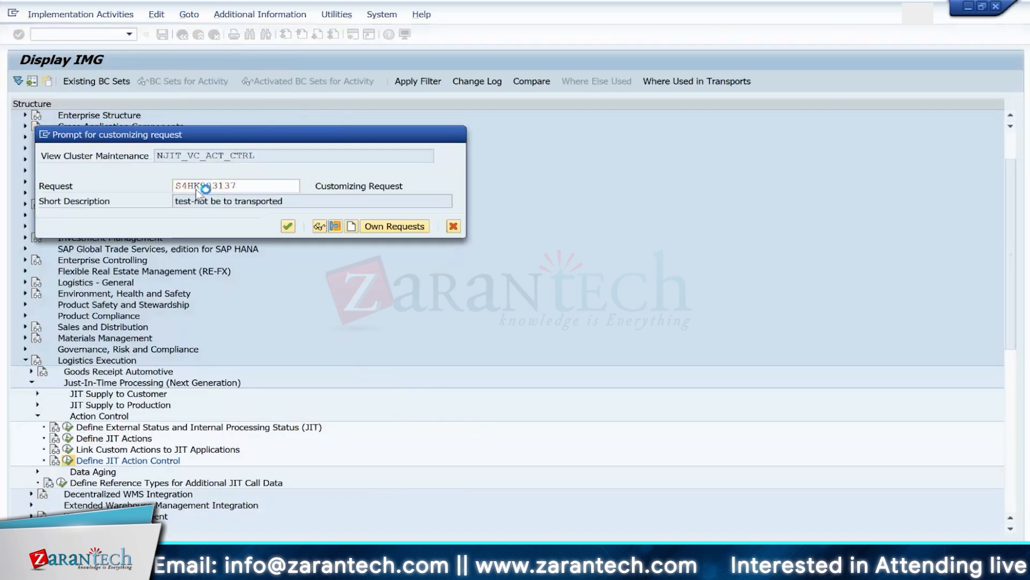
key("Return")
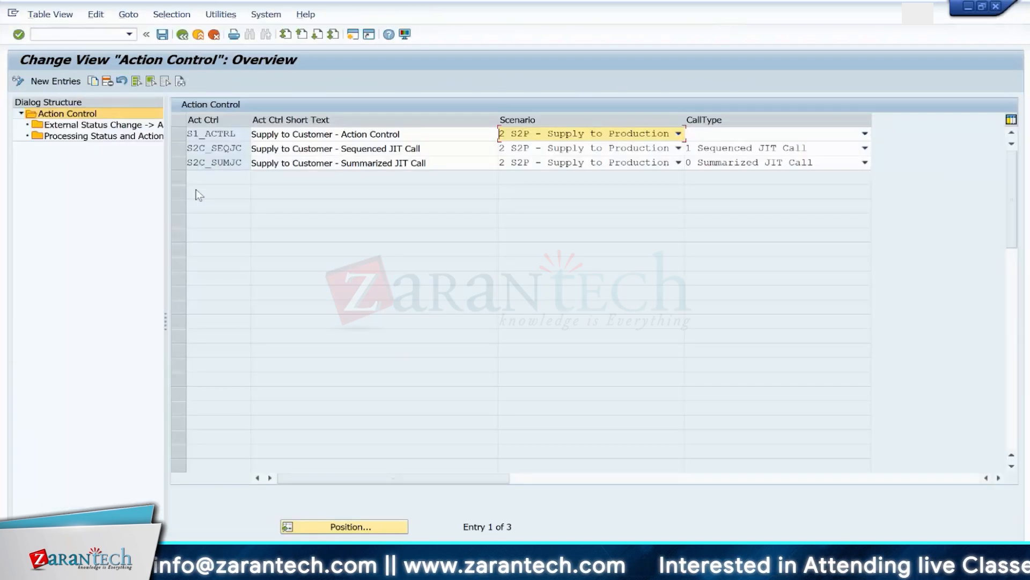
left_click(182, 35)
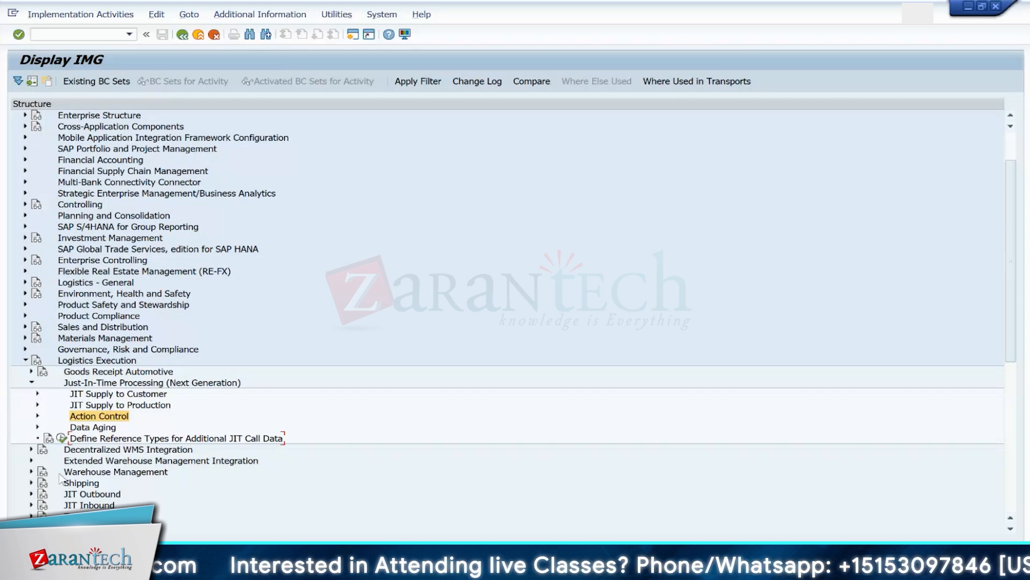
Step: Collapse Logistics Execution and expand SCM Extended Warehouse Management down to Internal Warehouse Processes, Delivery Processing, Stock Transfers
left_click(31, 382)
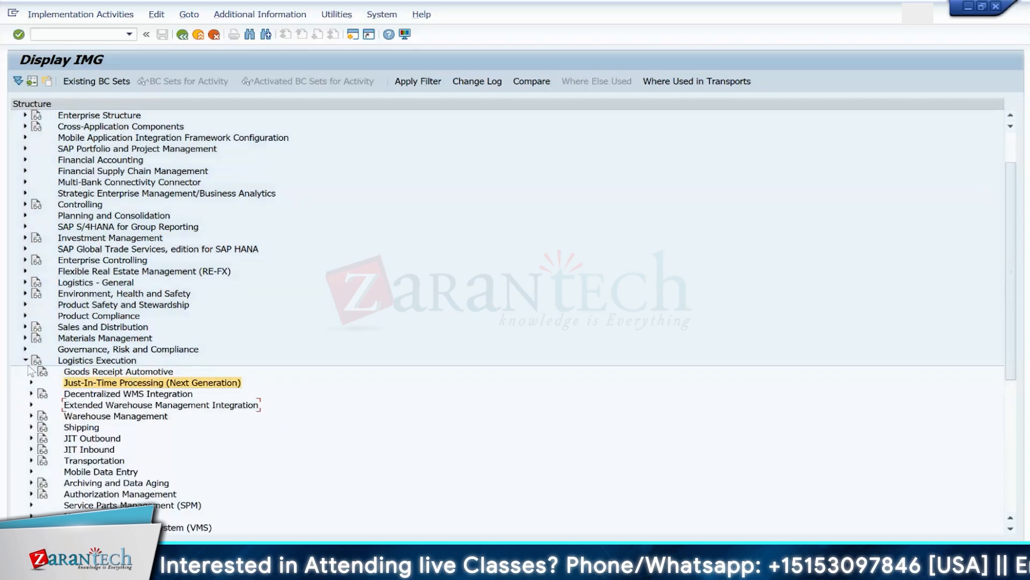
left_click(26, 361)
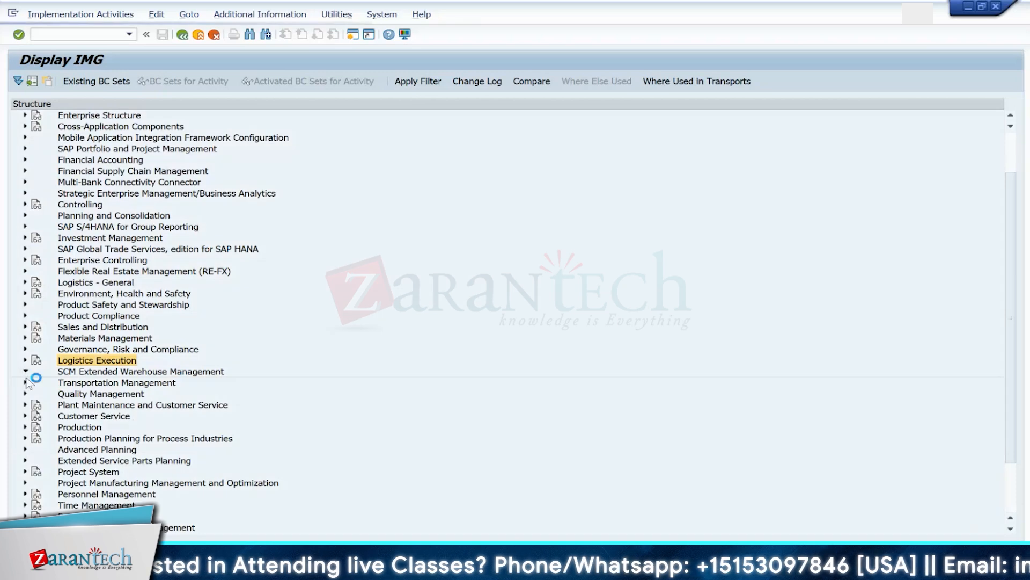
left_click(25, 371)
left_click(31, 383)
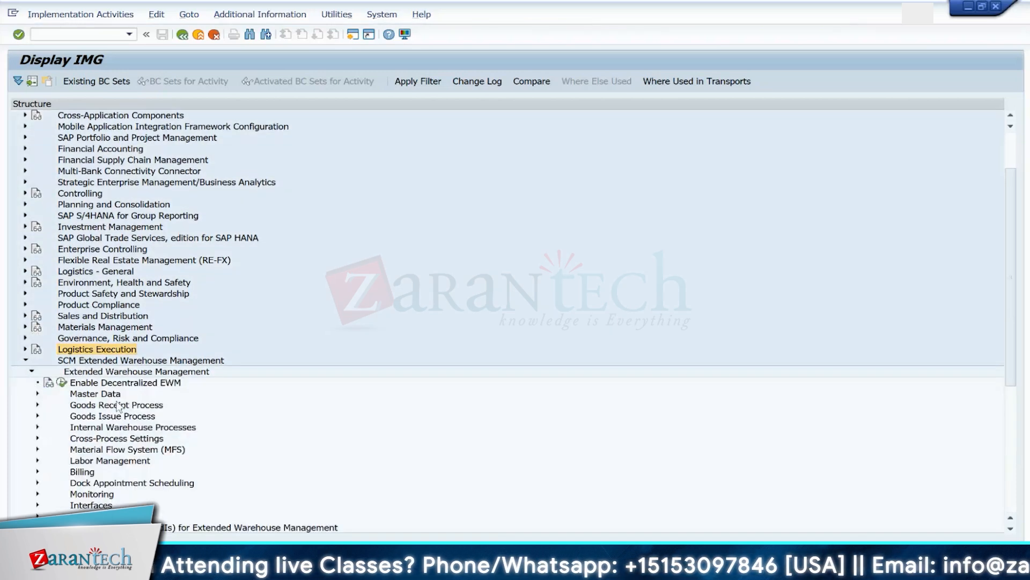
left_click(37, 427)
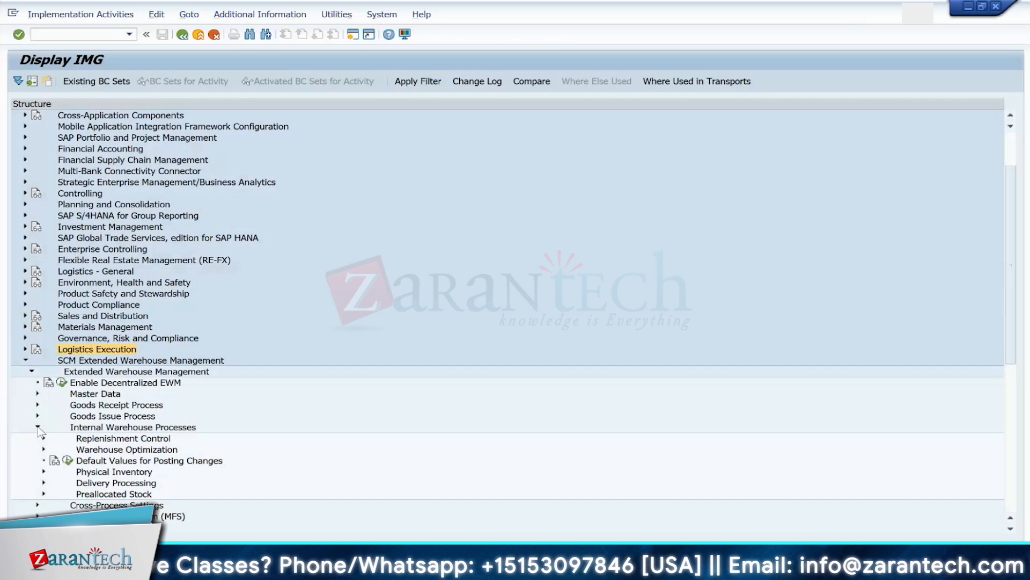
left_click(44, 482)
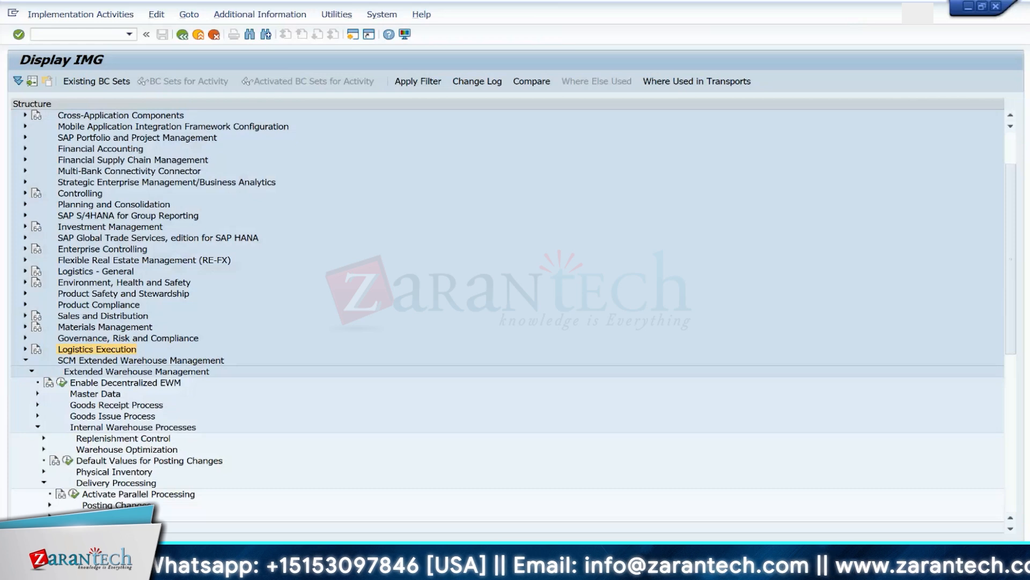
left_click(50, 516)
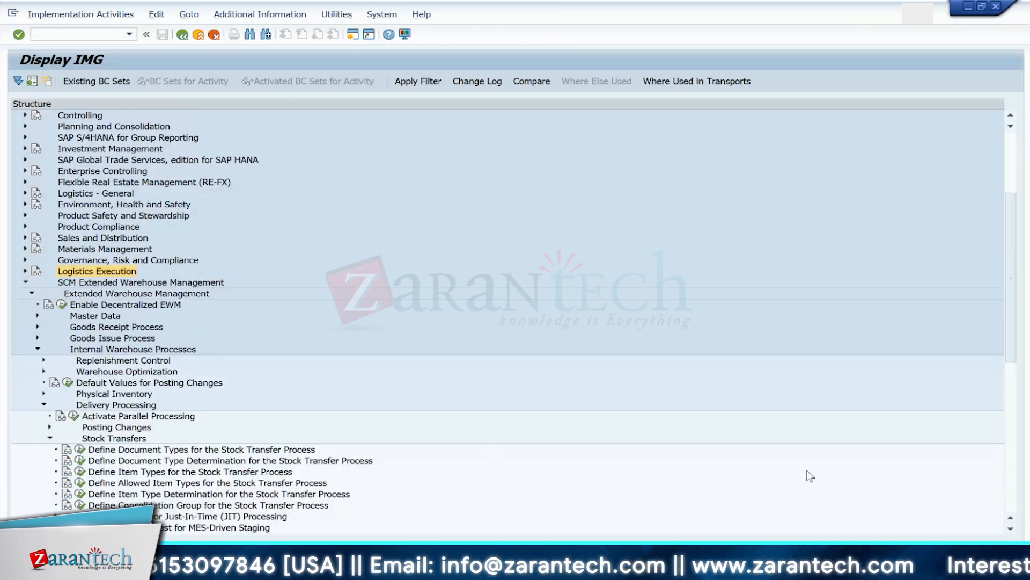
Step: Open Define Document and Item Type Determination for JIT Processing under Stock Transfer for Just-In-Time (JIT) Processing
left_click(1011, 529)
left_click(1011, 529)
left_click(1012, 530)
left_click(1011, 529)
left_click(1011, 529)
left_click(1012, 529)
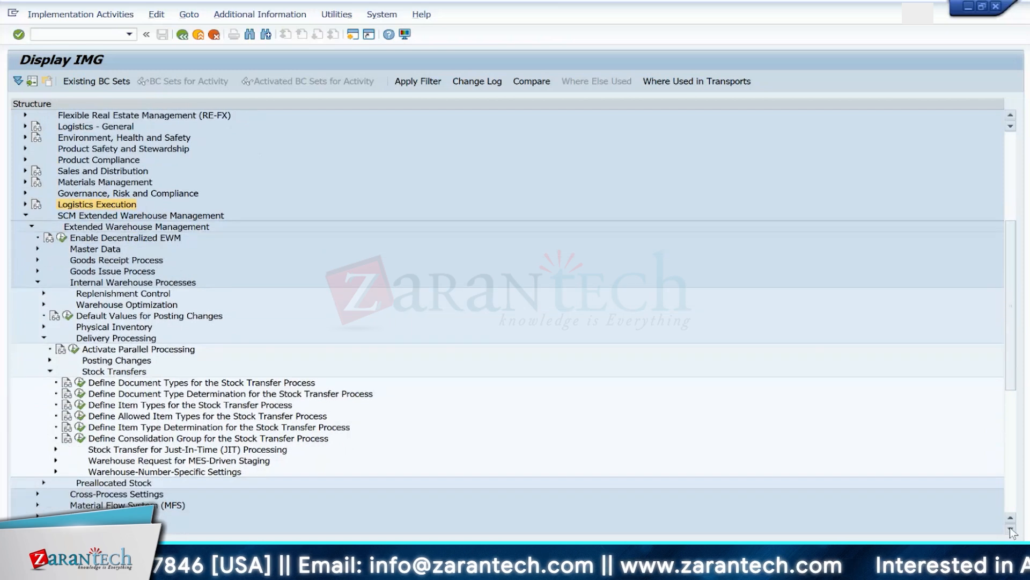
left_click(1011, 529)
left_click(1011, 529)
left_click(55, 427)
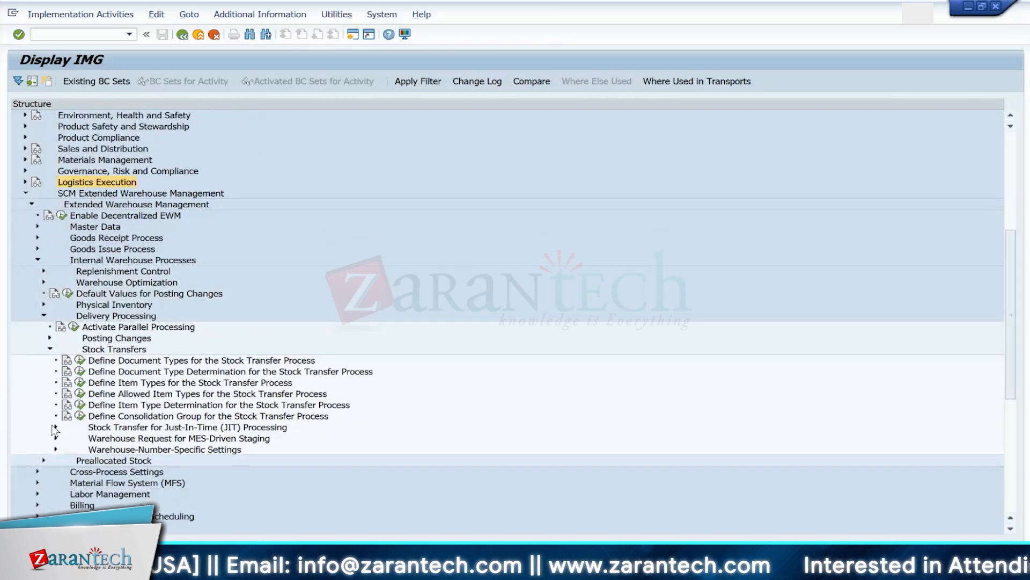
left_click(134, 429)
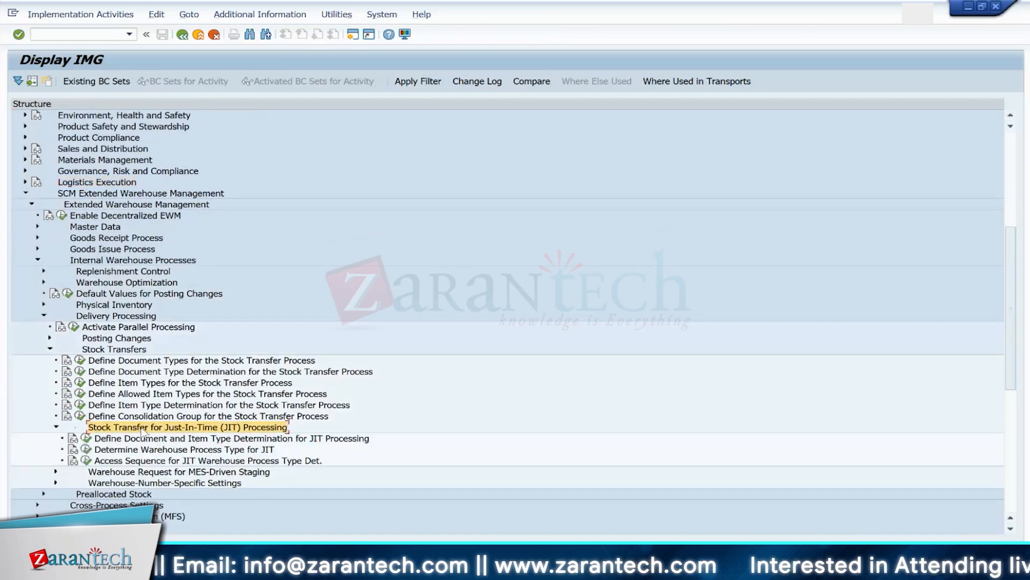
left_click(87, 439)
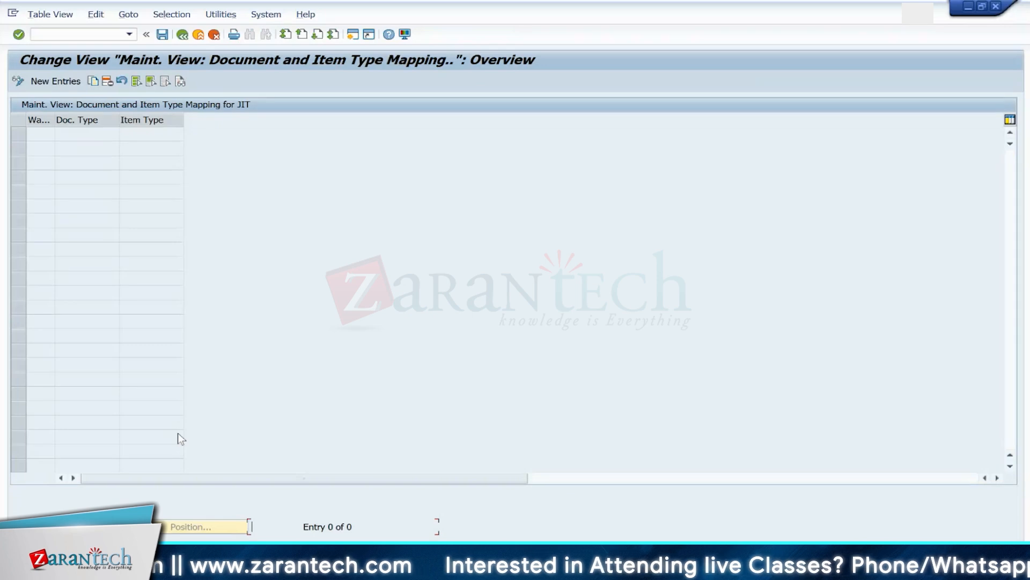
Step: Start a new JIT document and item type mapping entry for warehouse 1710
left_click(53, 79)
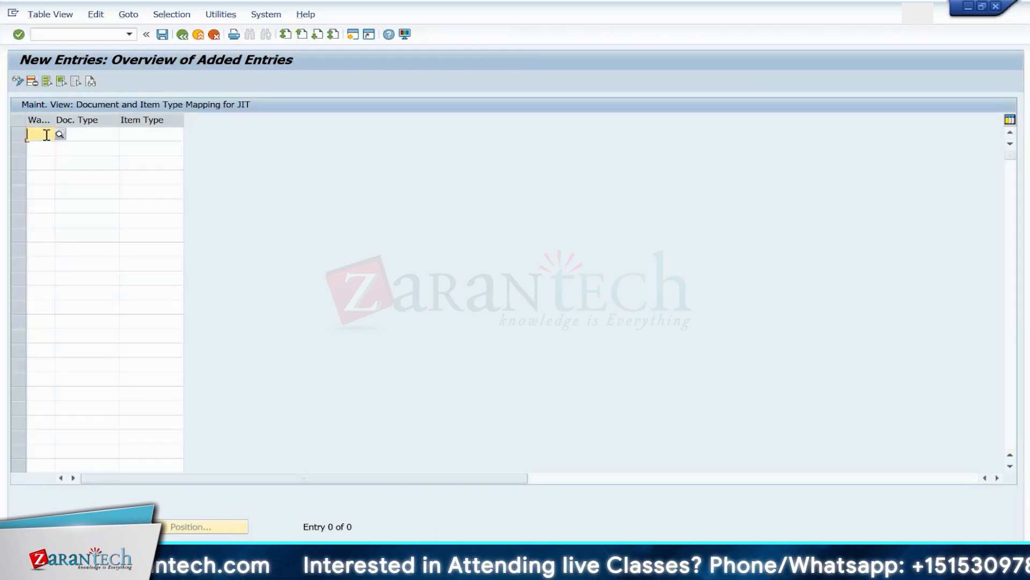
type("1710")
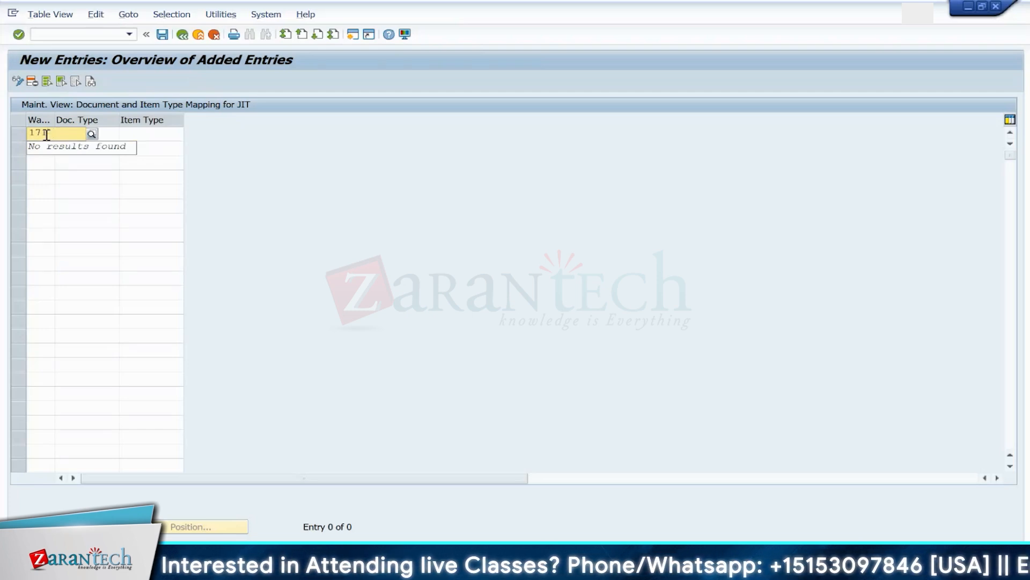
key("Tab")
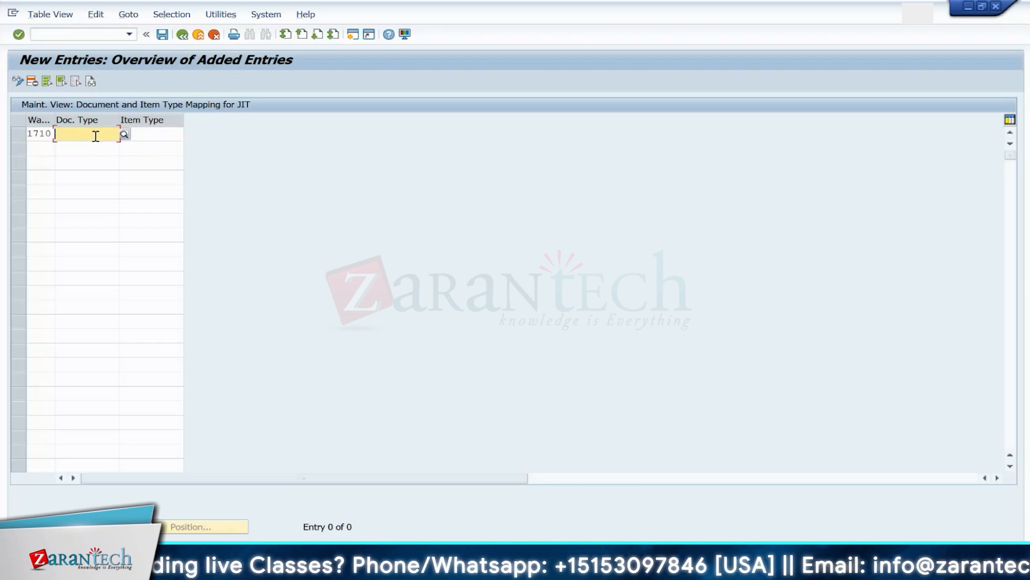
Step: Try to assign document type DOG and an item type to the warehouse 1710 mapping entry
type("dog")
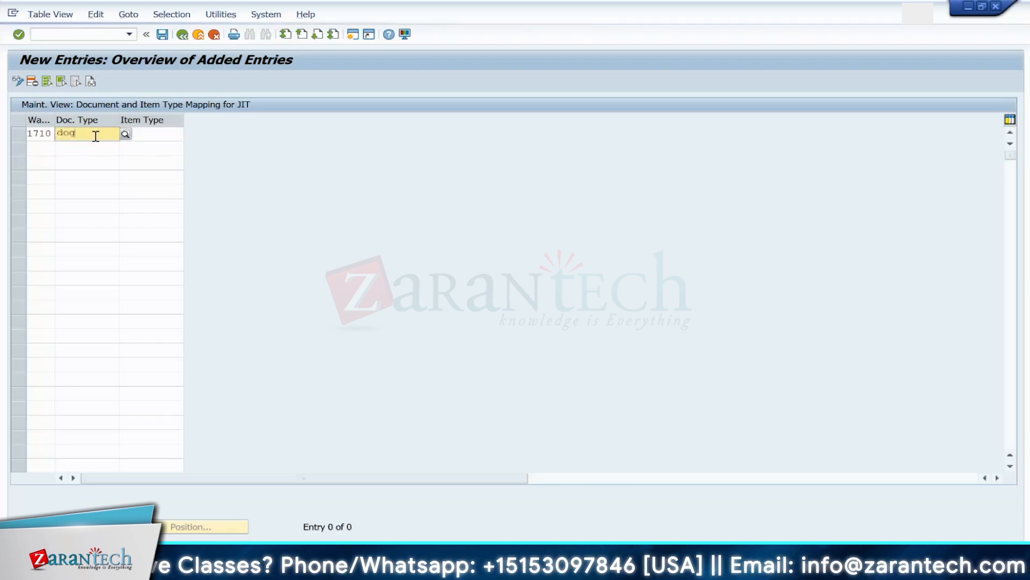
key("Tab")
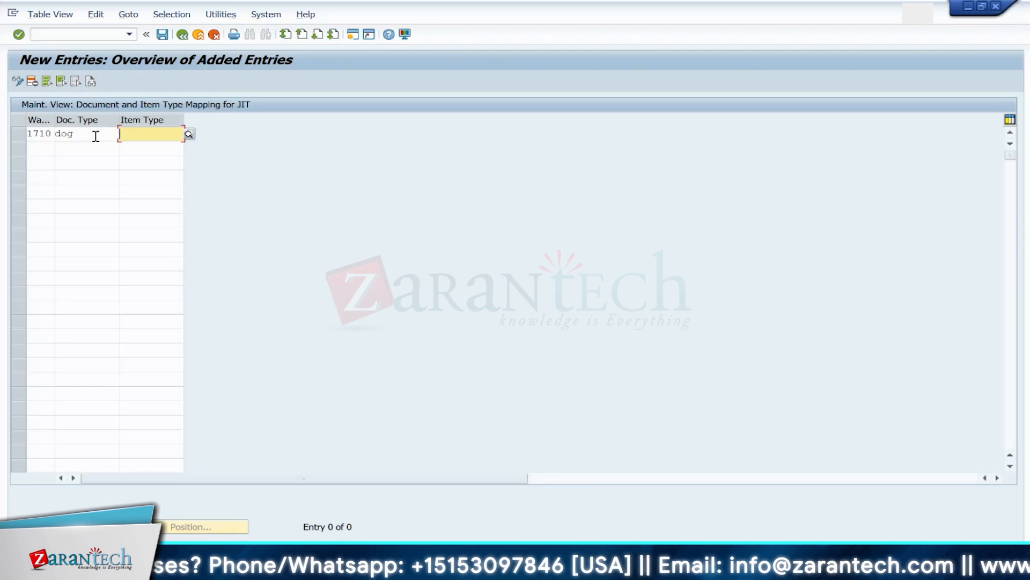
type("odlv")
key("Return")
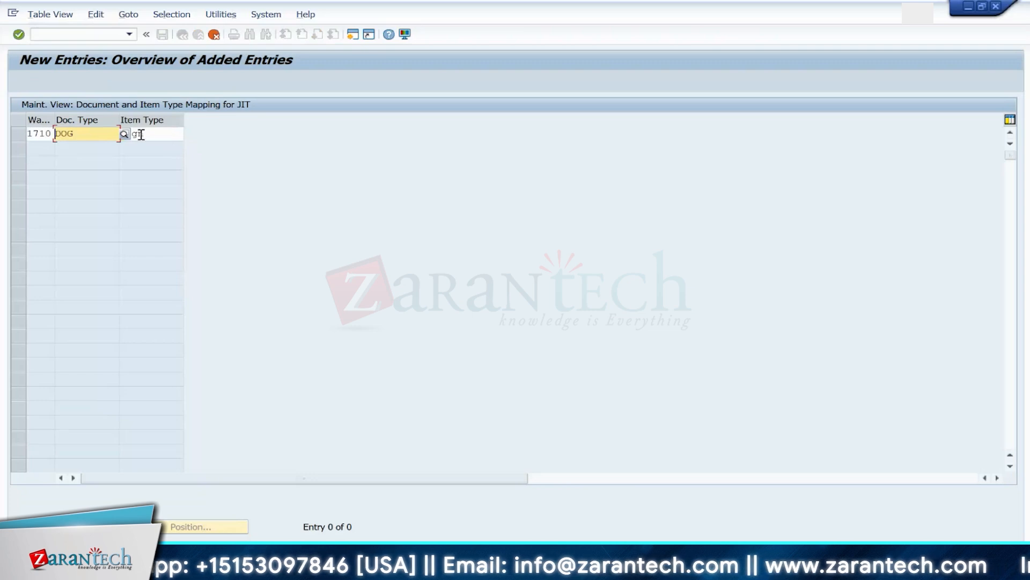
Step: Clear the item type and document type of the warehouse 1710 mapping entry
left_click(167, 132)
key("BackSpace")
key("BackSpace")
key("BackSpace")
key("BackSpace")
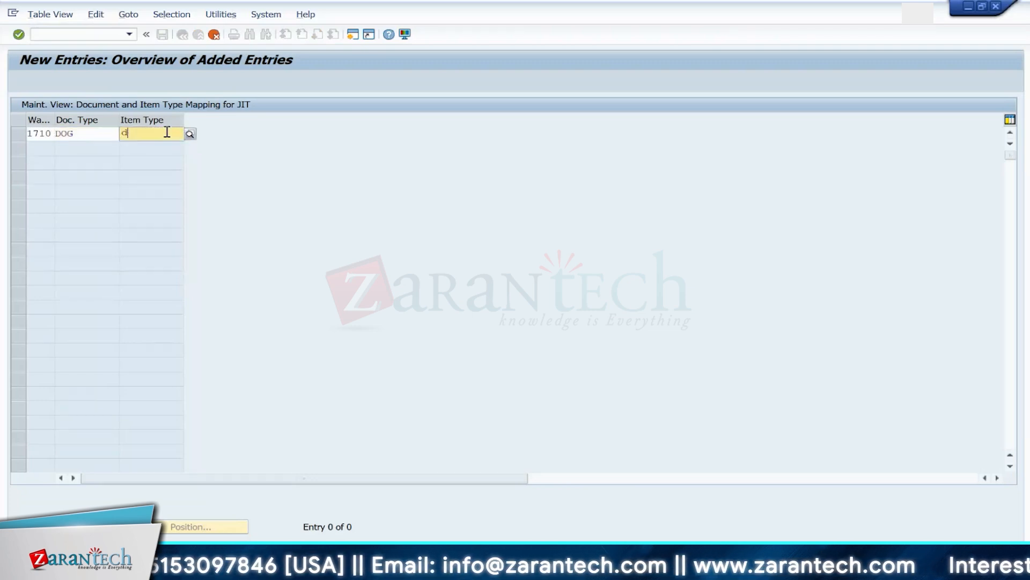
left_click(104, 139)
key("BackSpace")
key("BackSpace")
key("BackSpace")
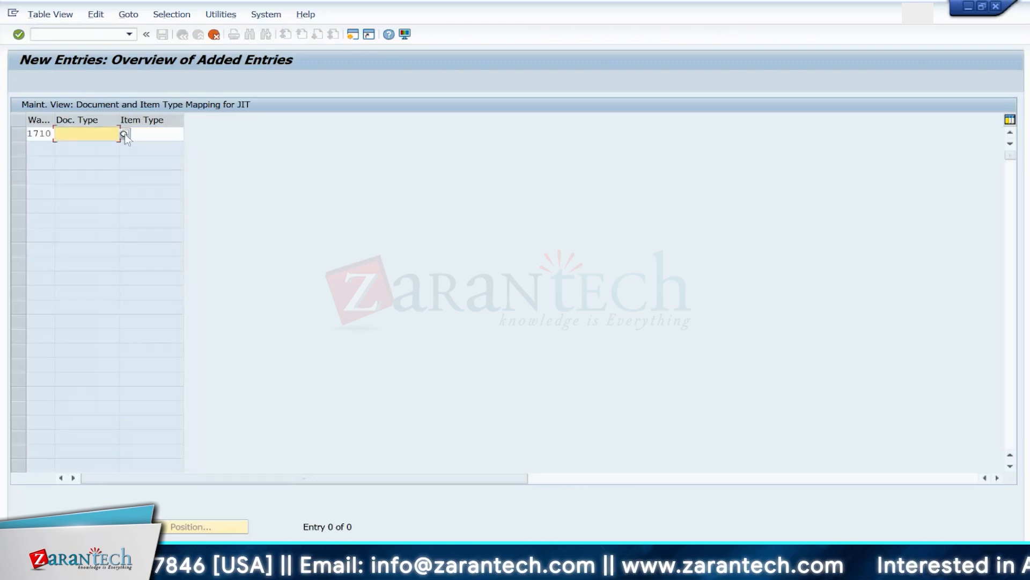
left_click(126, 135)
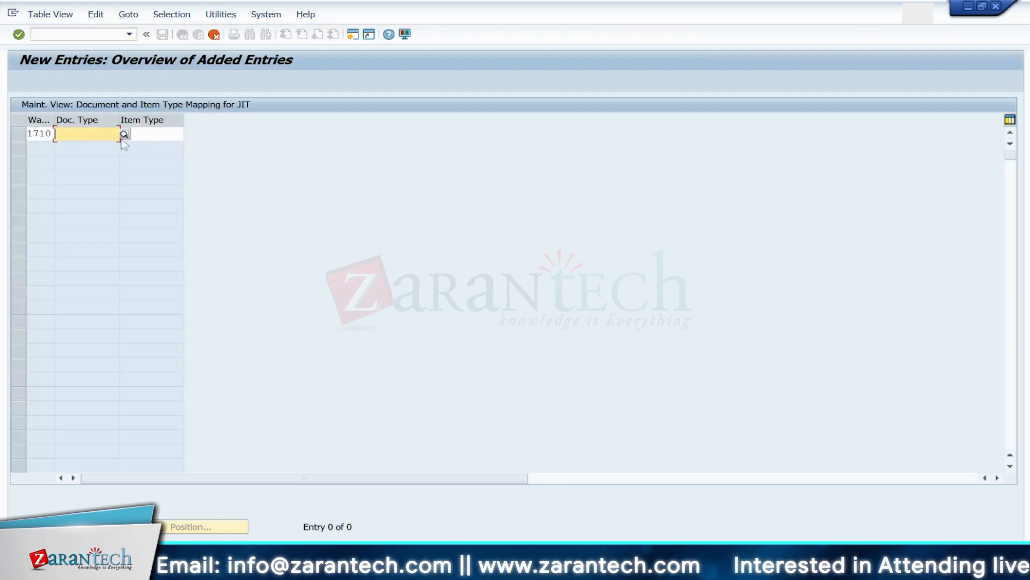
left_click(148, 135)
left_click(109, 137)
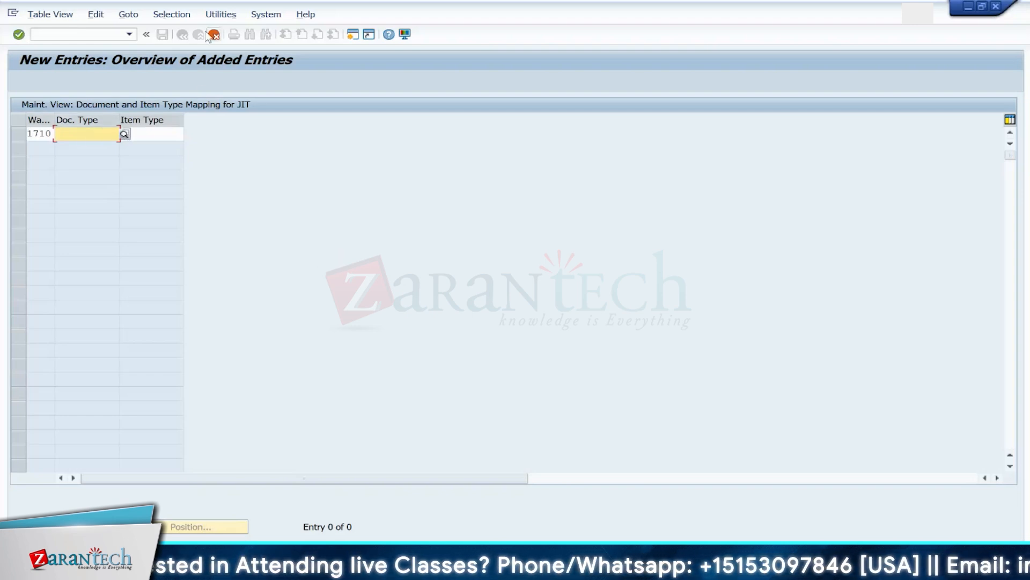
Step: Open the SAP Customizing Implementation Guide in a new session with /osimg and expand SCM Extended Warehouse Management down to Extended Warehouse Management
left_click(86, 40)
type("/osimg")
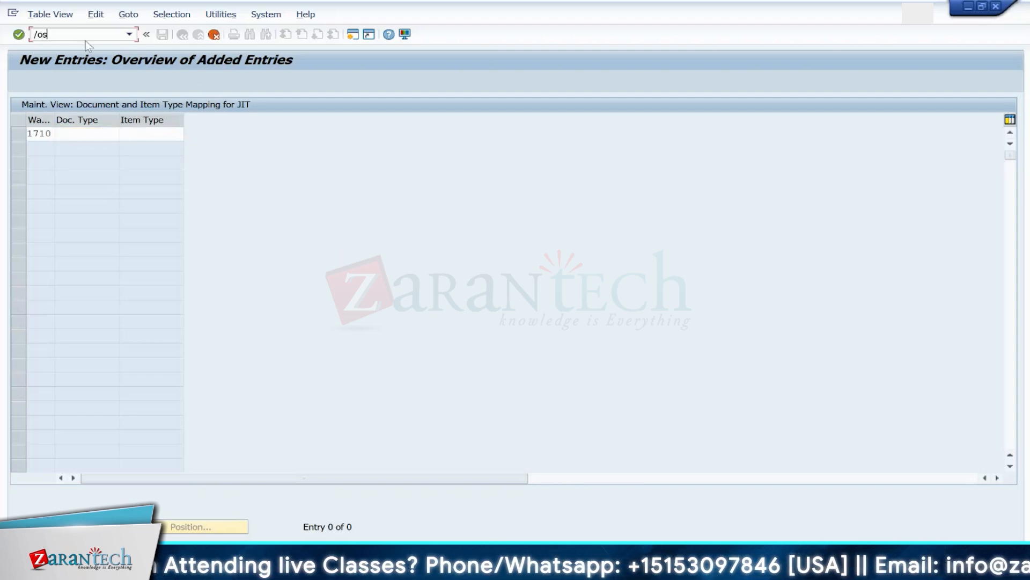
key("Return")
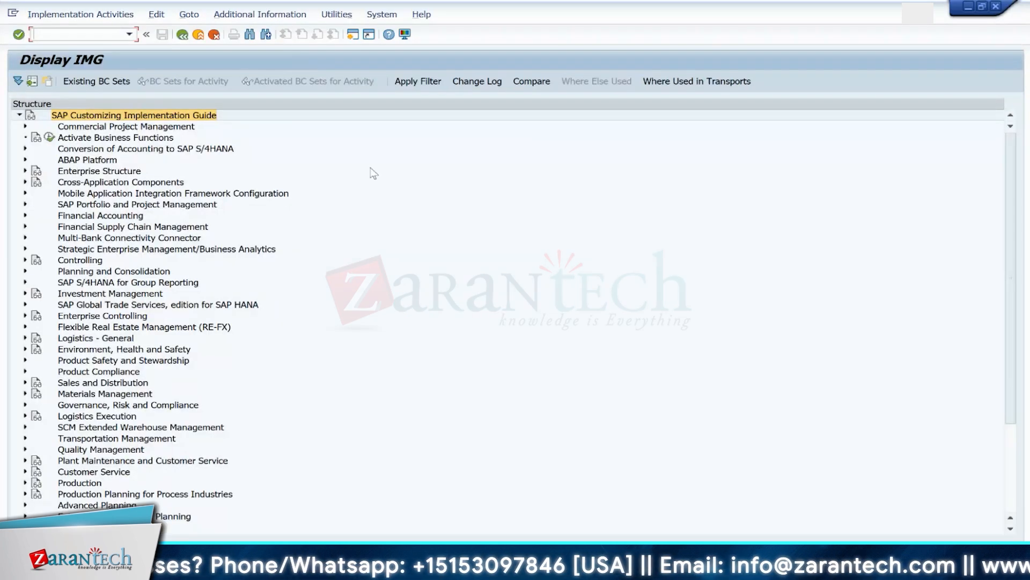
left_click(24, 427)
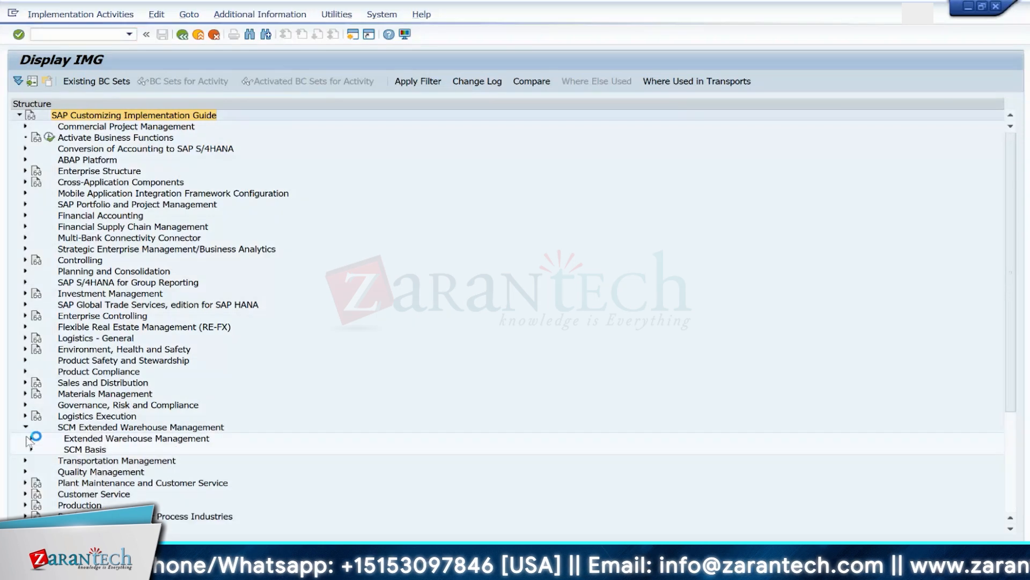
left_click(30, 438)
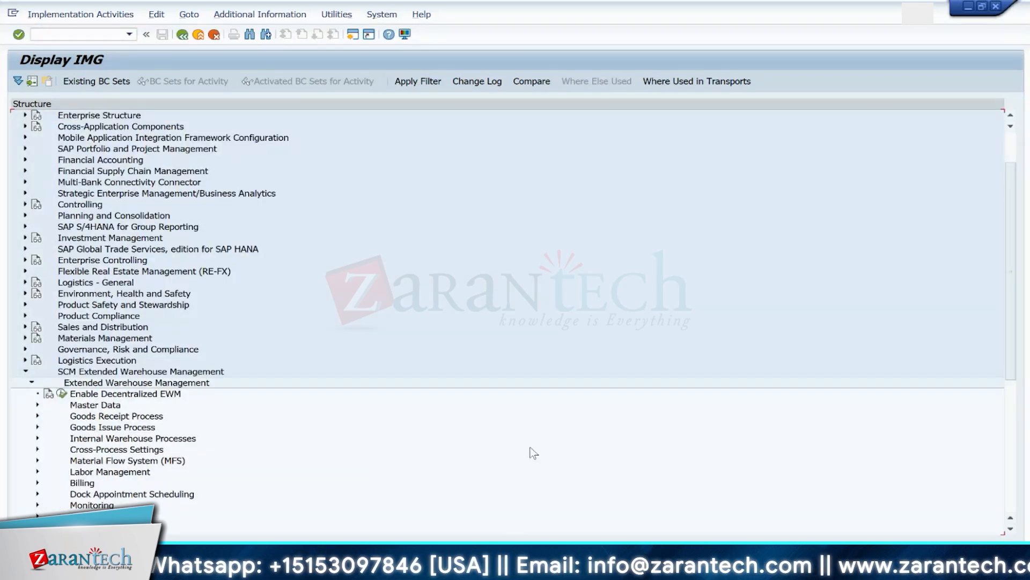
scroll(975, 382, "down", 3)
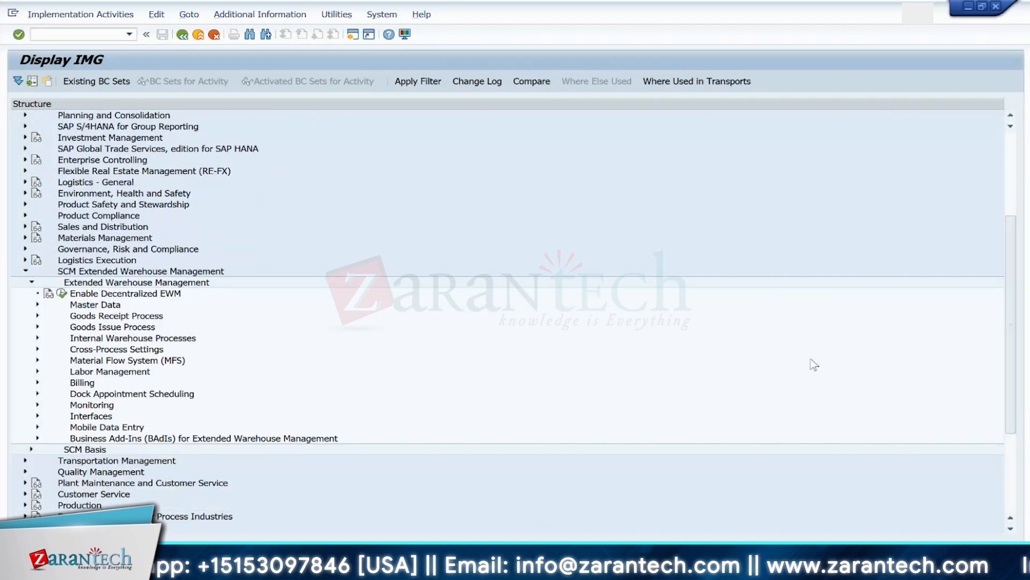
Step: Examine Define Document Types for Outbound Delivery Process under Goods Issue Process, Outbound Delivery, and return to the implementation guide
left_click(37, 327)
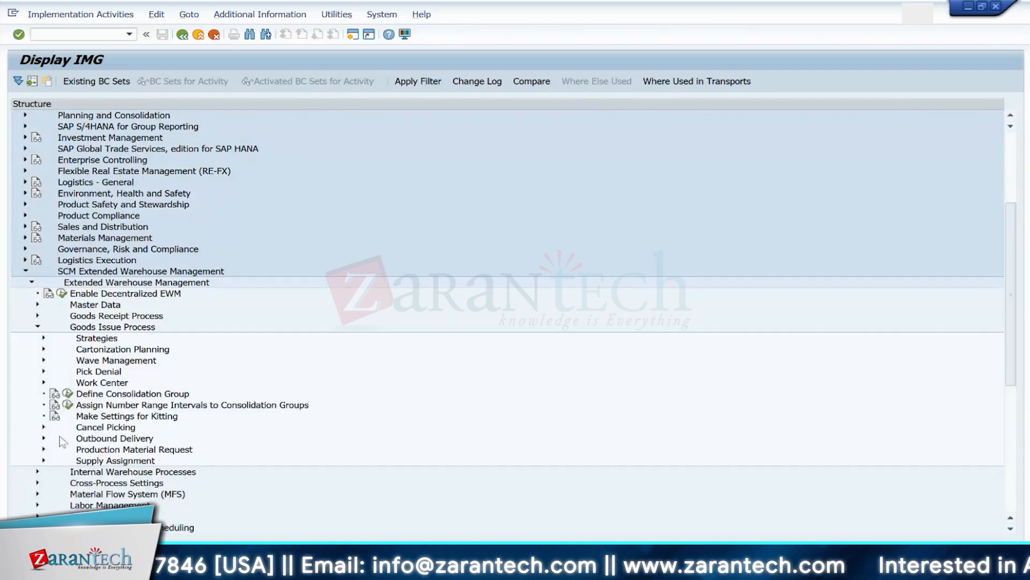
left_click(44, 438)
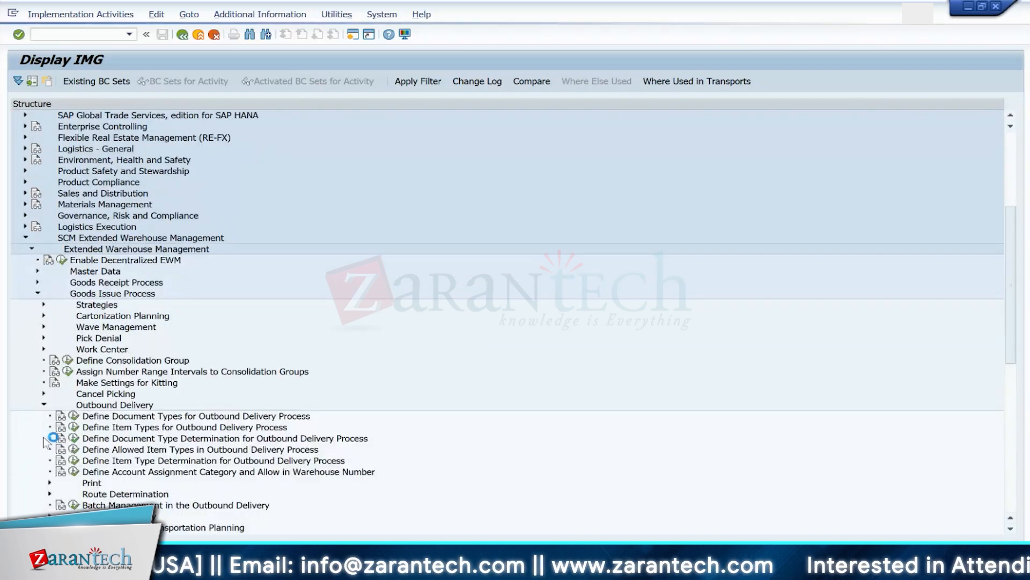
left_click(73, 416)
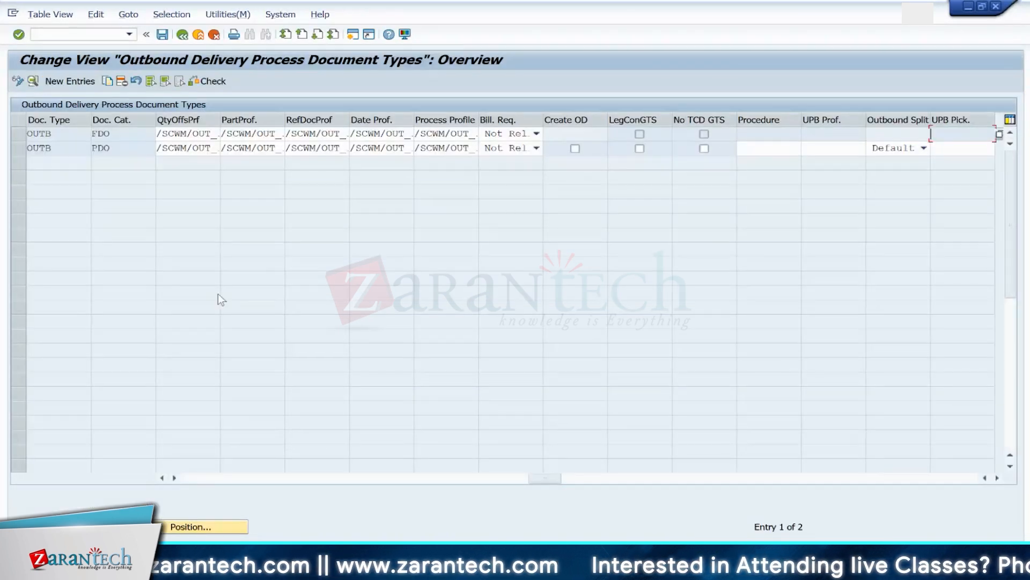
left_click(181, 35)
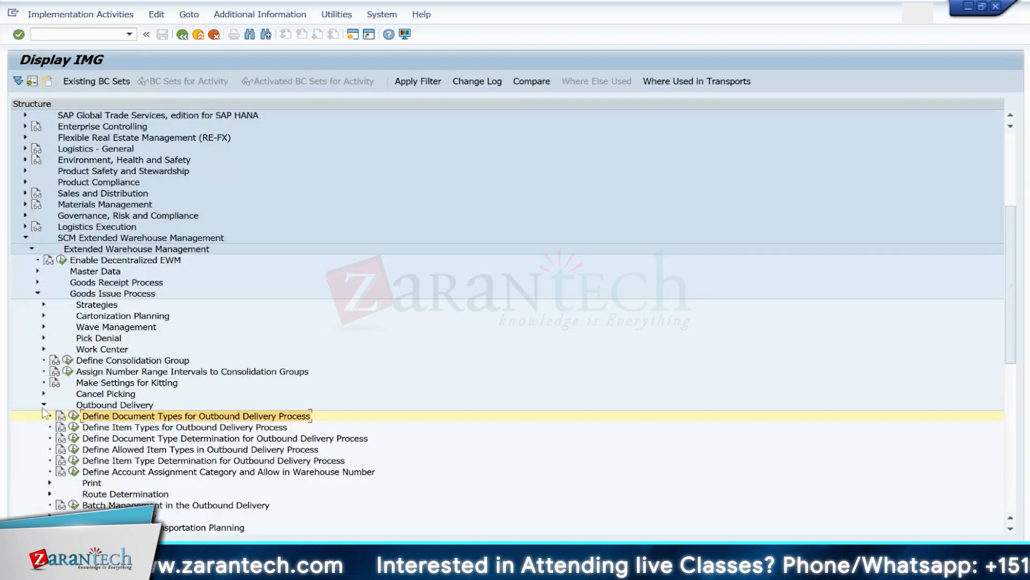
Step: Collapse Goods Issue Process and open Map Document Types from ERP System to EWM under Interfaces, ERP Integration, Delivery Processing
left_click(37, 293)
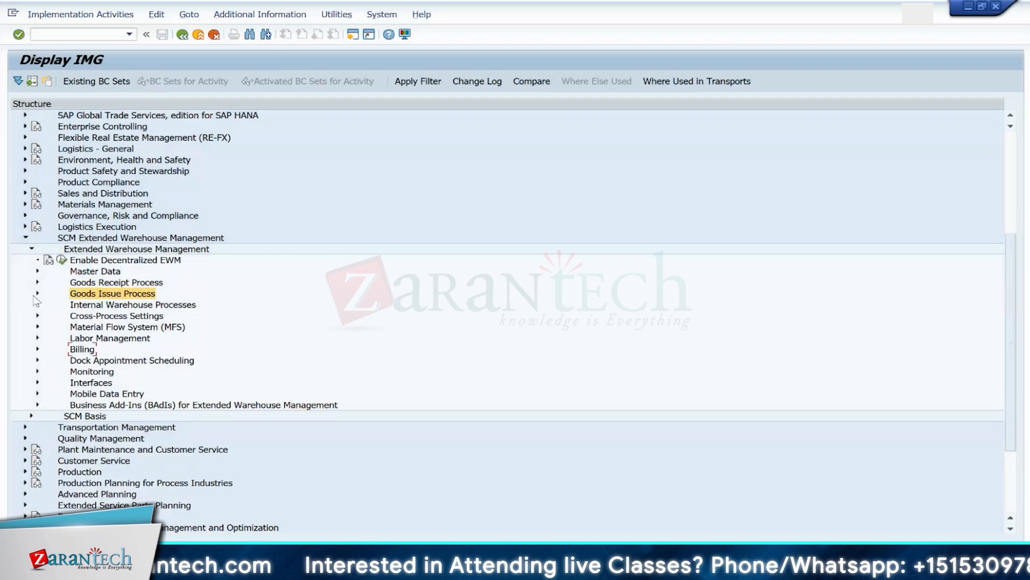
left_click(38, 382)
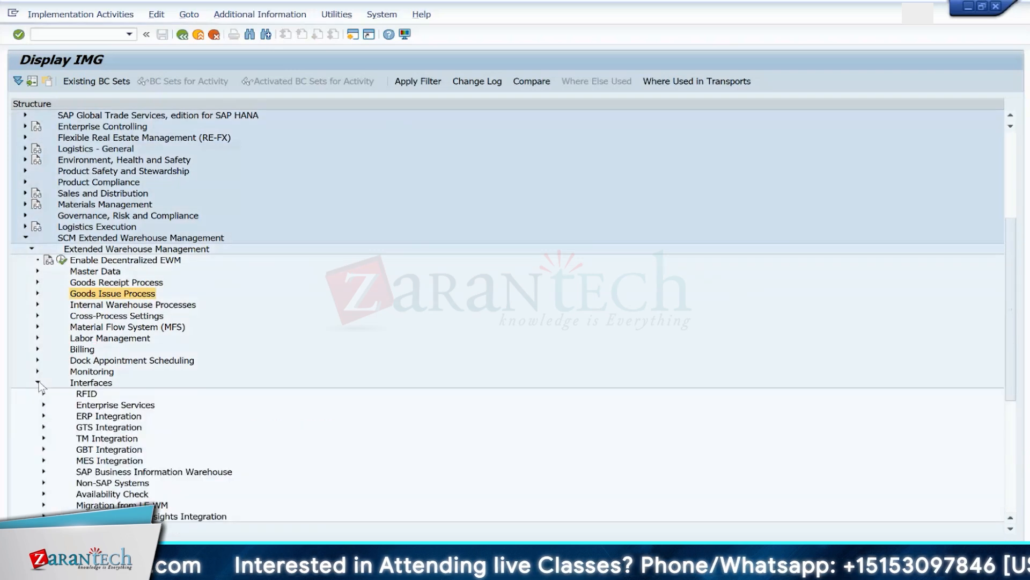
left_click(44, 415)
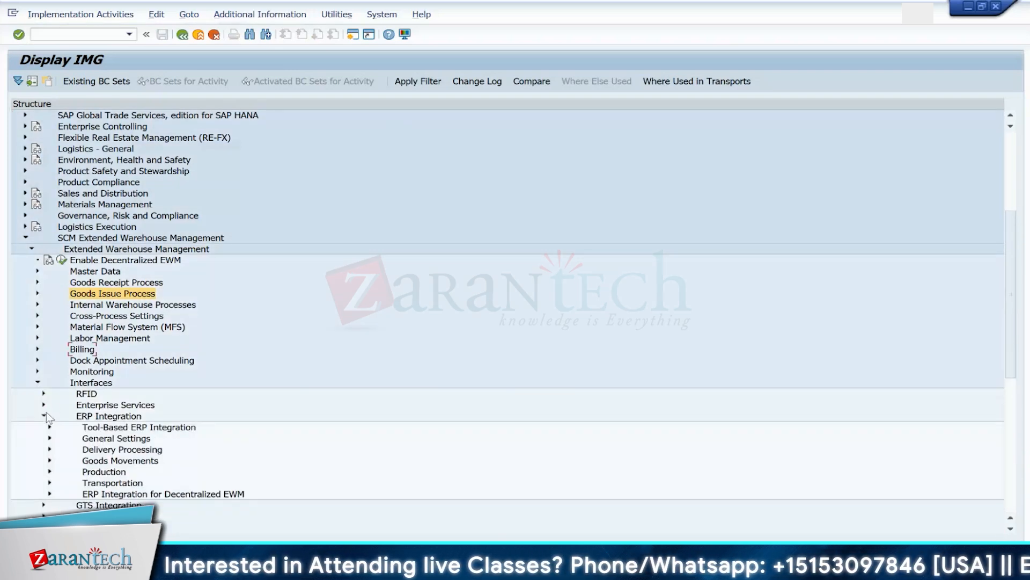
left_click(50, 449)
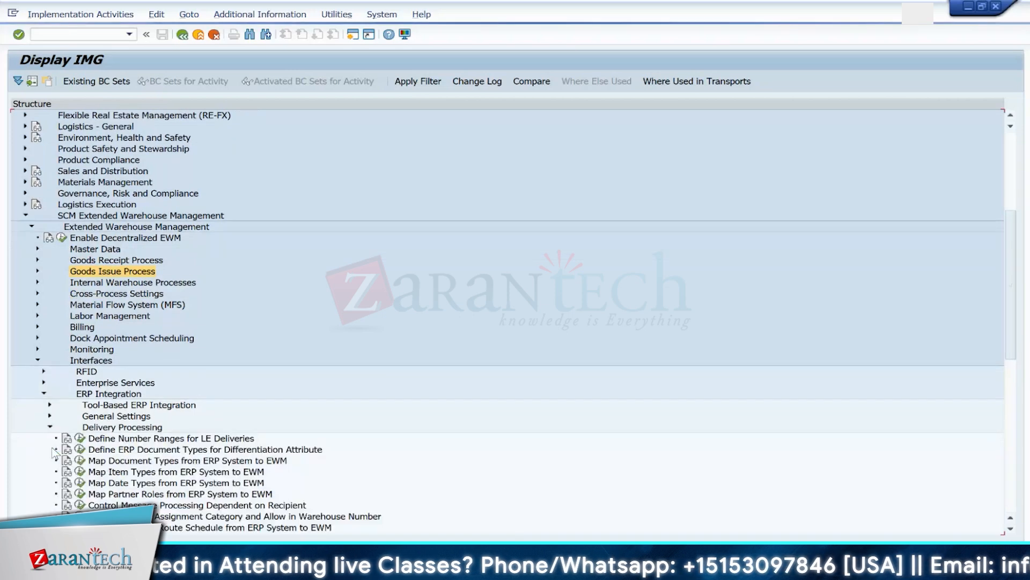
left_click(80, 460)
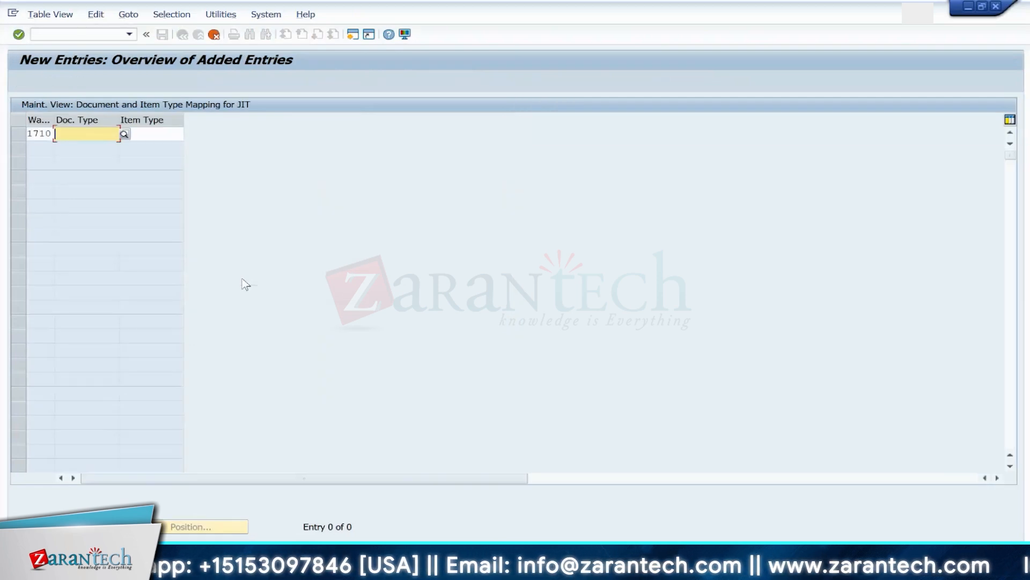
Step: Try to assign document type TWPR to the warehouse 1710 entry in the JIT mapping session
type("SUPJ")
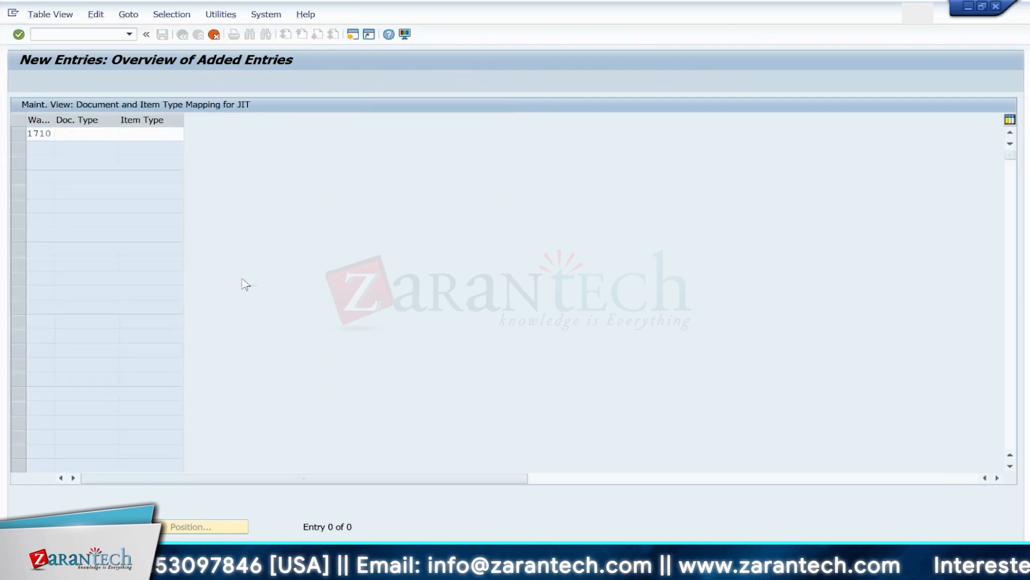
type("TWPR")
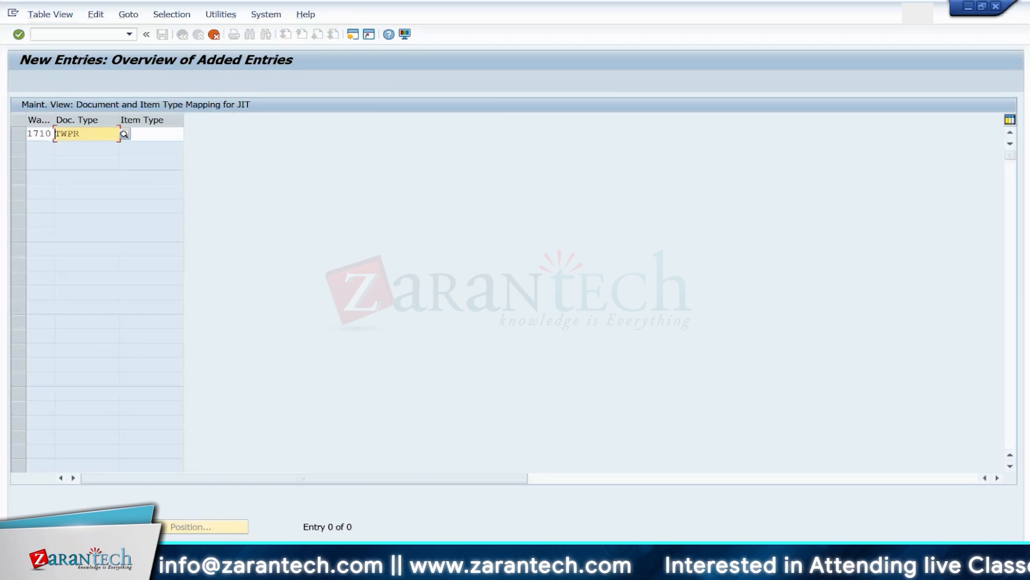
key("Return")
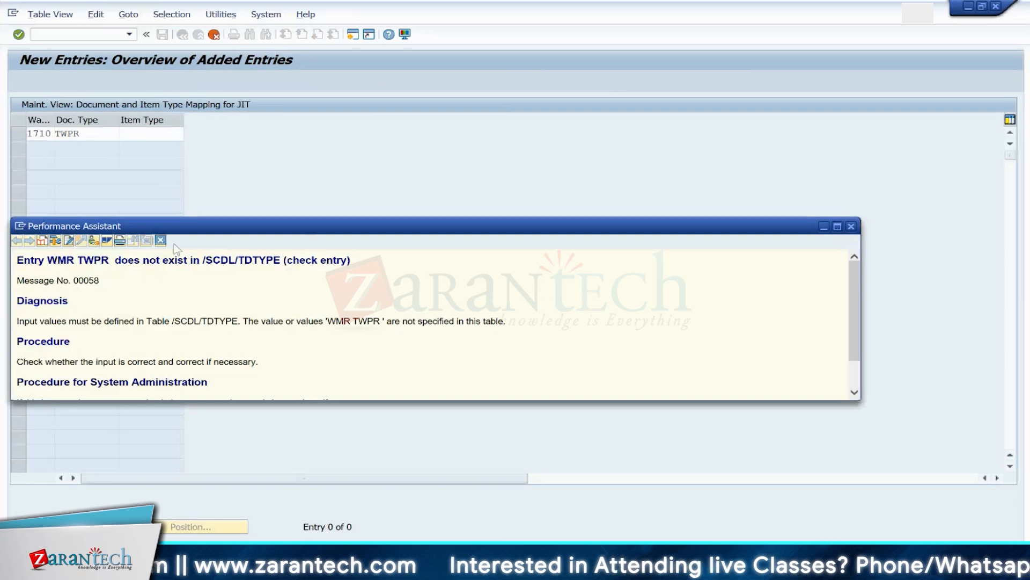
Step: Select the table name /SCDL/TDTYPE in the error details for document type TWPR and close the details
left_click_drag(281, 261, 204, 262)
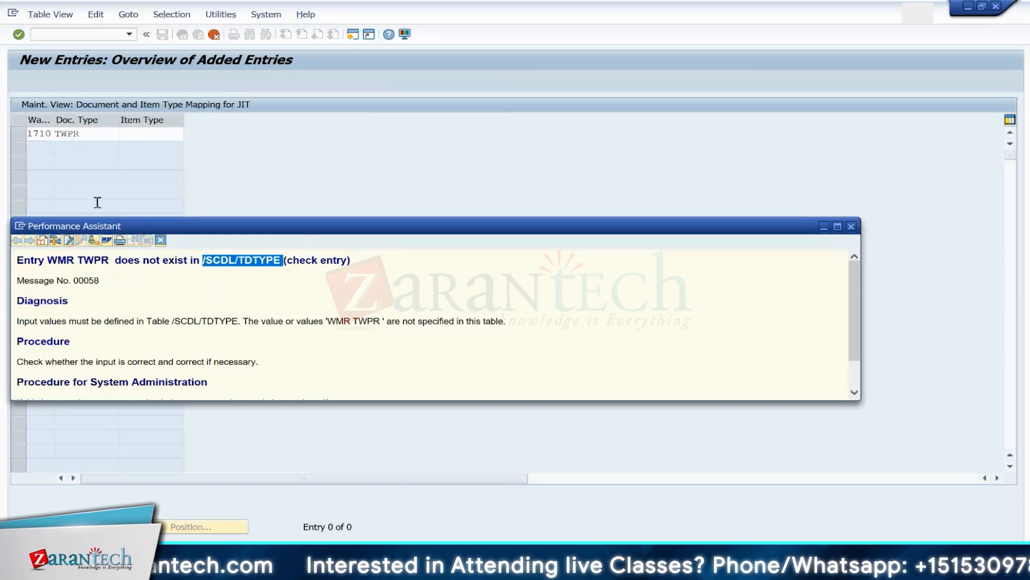
left_click(20, 226)
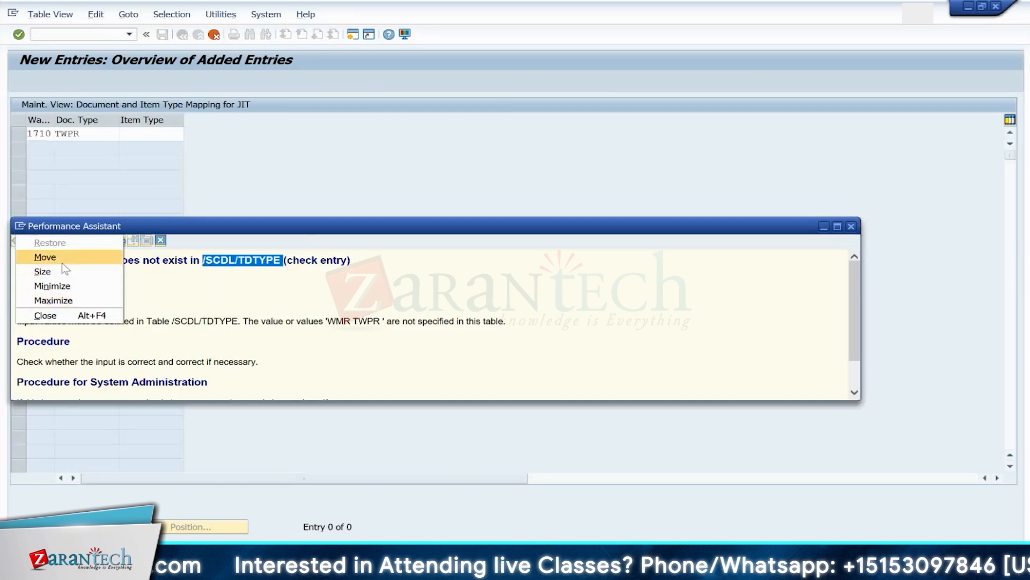
left_click(165, 222)
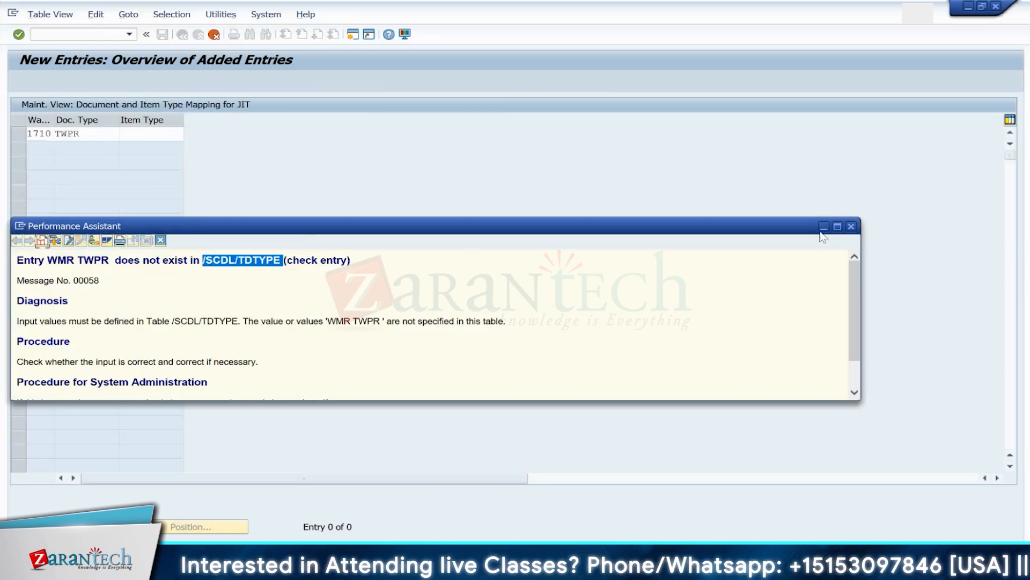
left_click(851, 226)
Step: Open transaction SE16 in a new session and bring up the selection screen for table /SCDL/TDTYPE
left_click(69, 36)
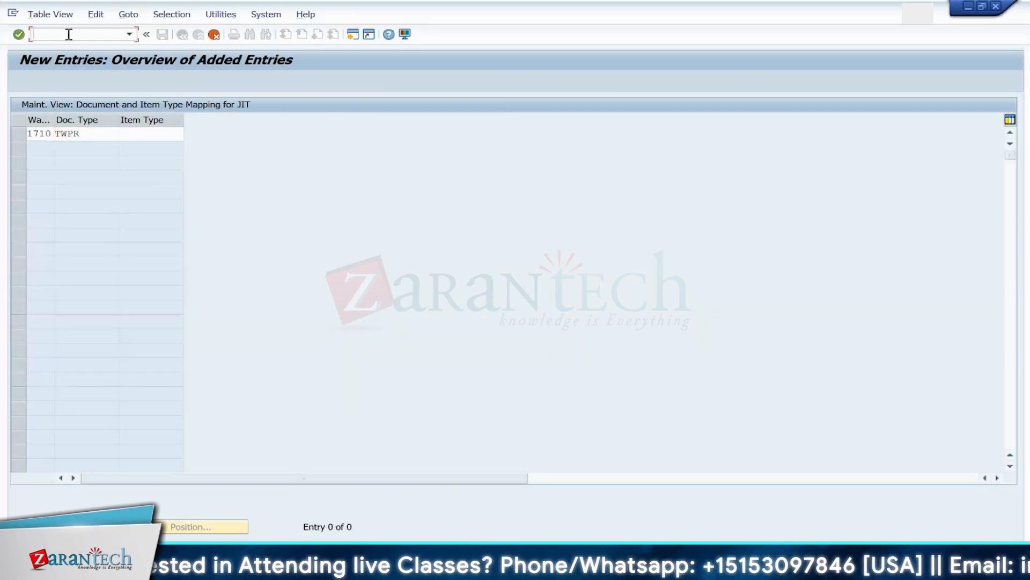
type("/ose16")
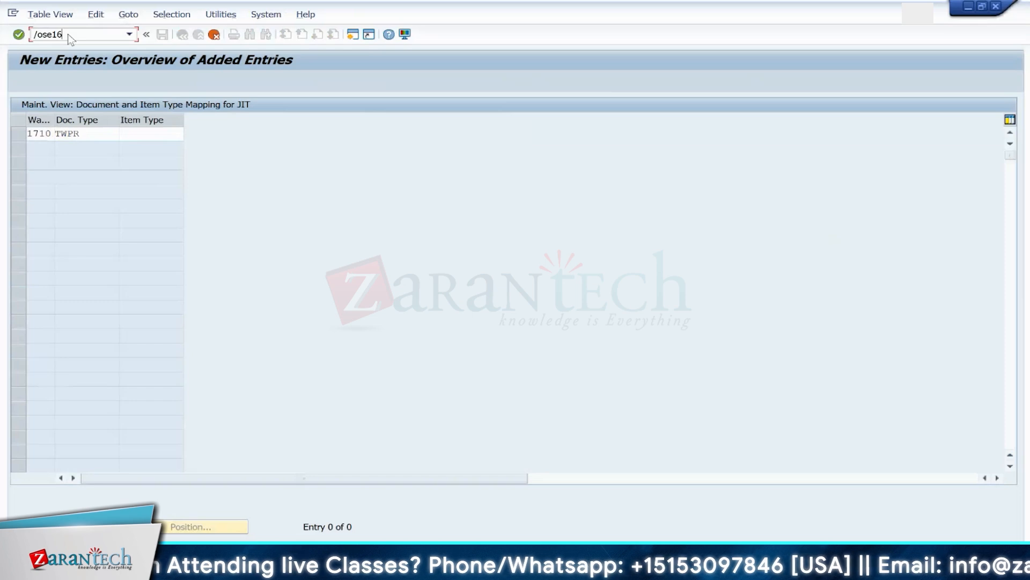
key("Return")
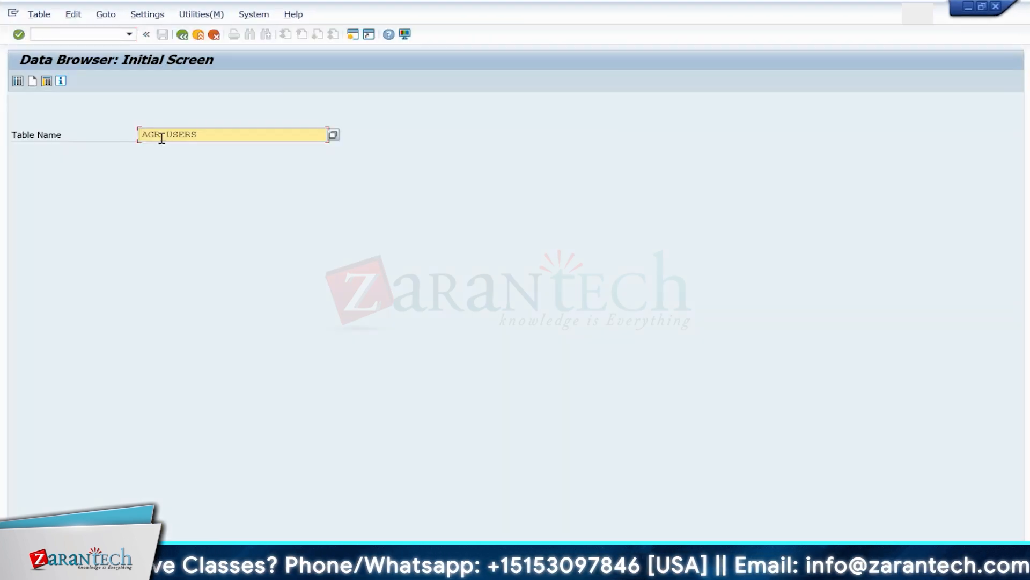
left_click(202, 136)
key("BackSpace")
key("BackSpace")
key("BackSpace")
key("BackSpace")
key("BackSpace")
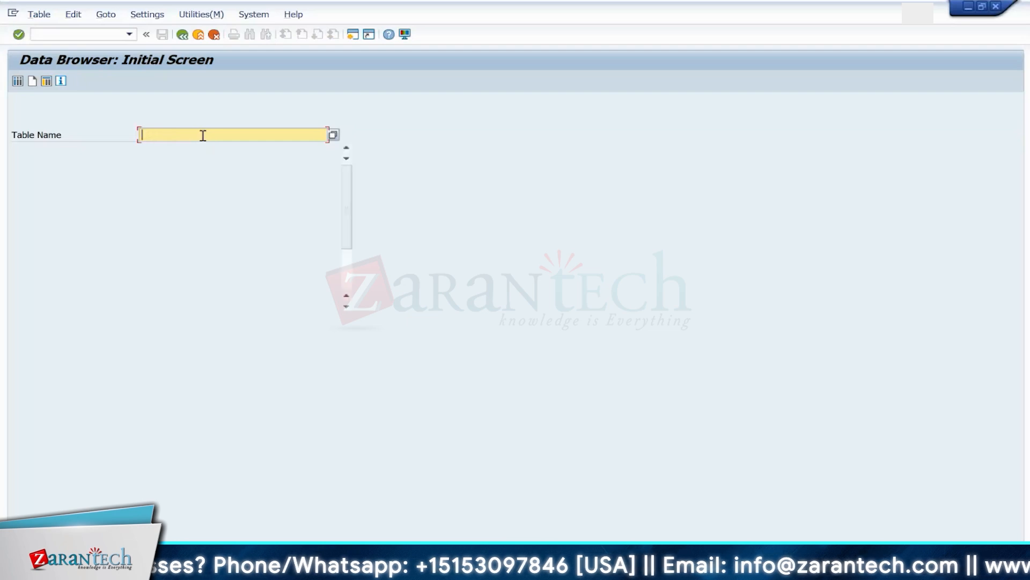
type("/scdl/")
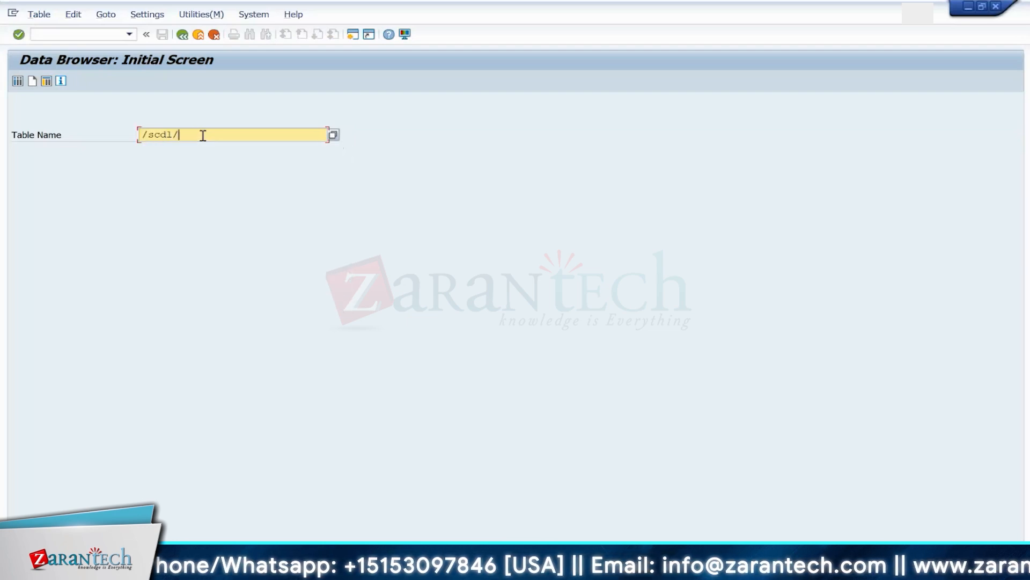
type("tdtype")
key("Return")
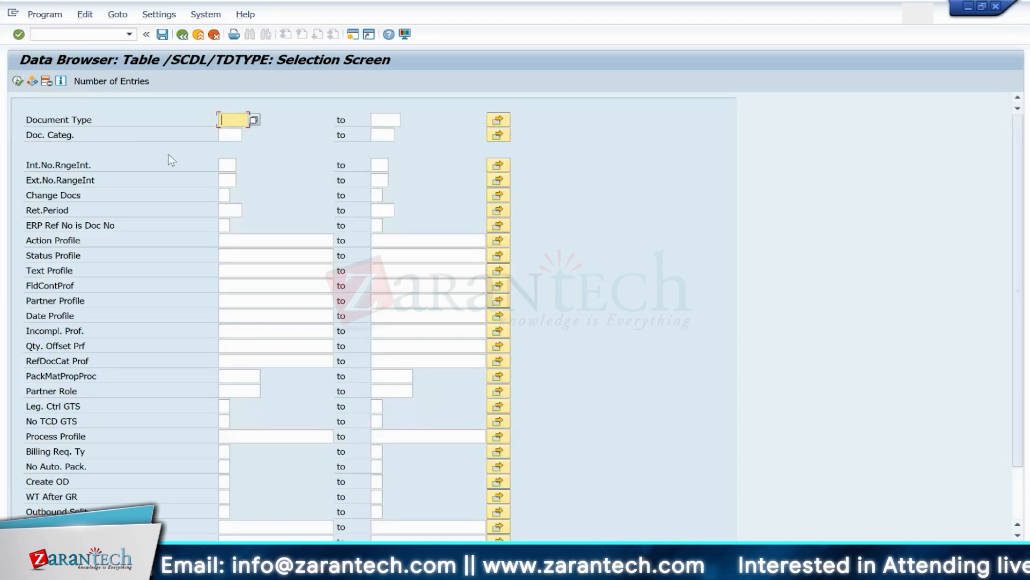
Step: Query the document type table for document category WMR (Stock Transfer)
left_click(230, 134)
left_click(247, 135)
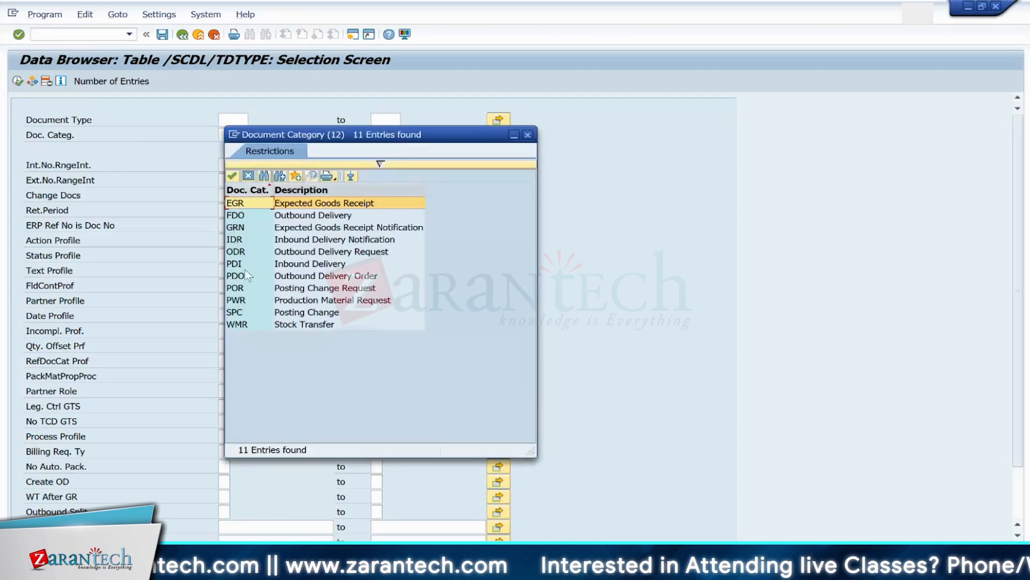
double_click(236, 323)
left_click(15, 81)
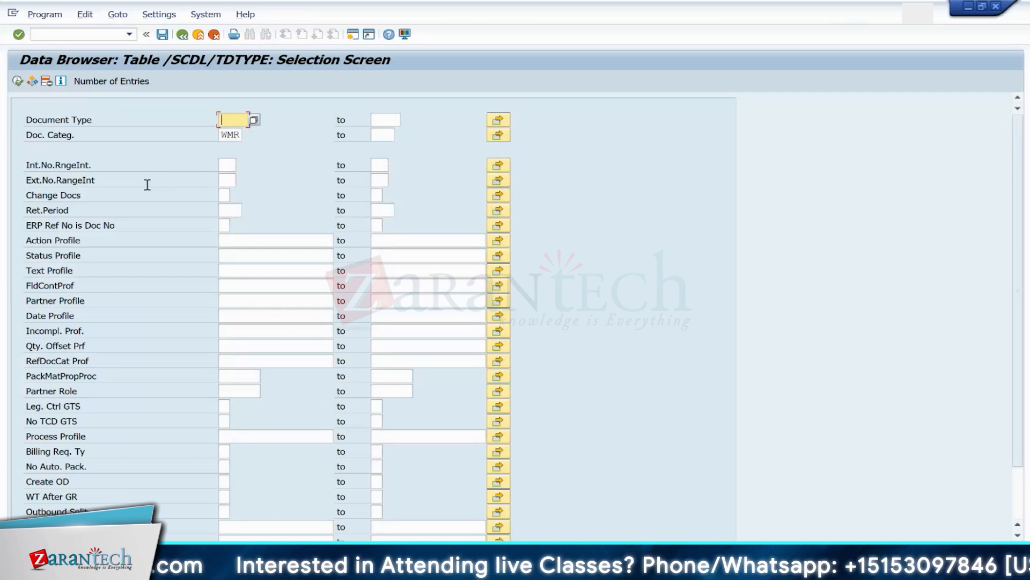
left_click(231, 136)
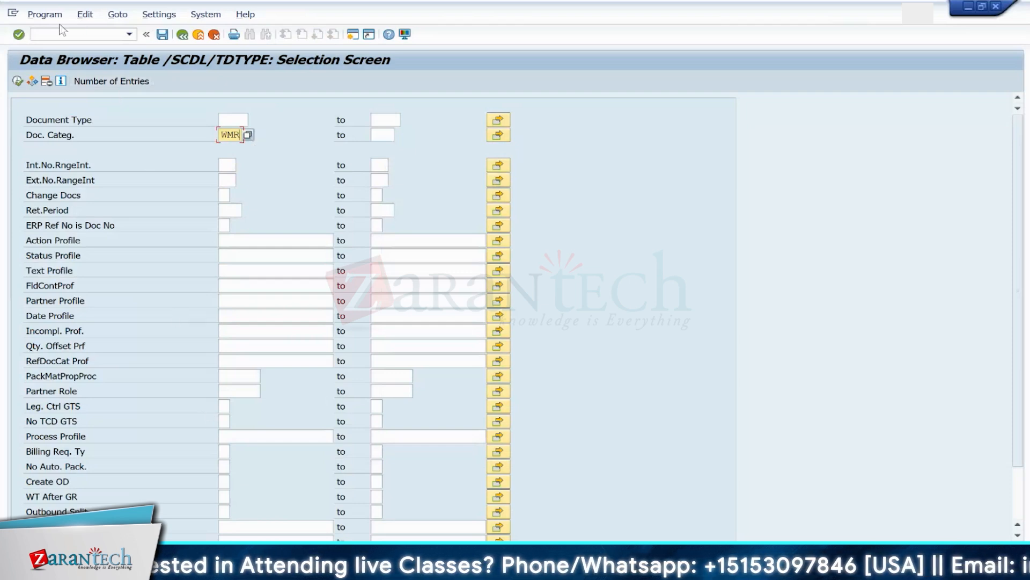
Step: Switch this session to transaction SM30 and clear the prefilled table name
left_click(77, 32)
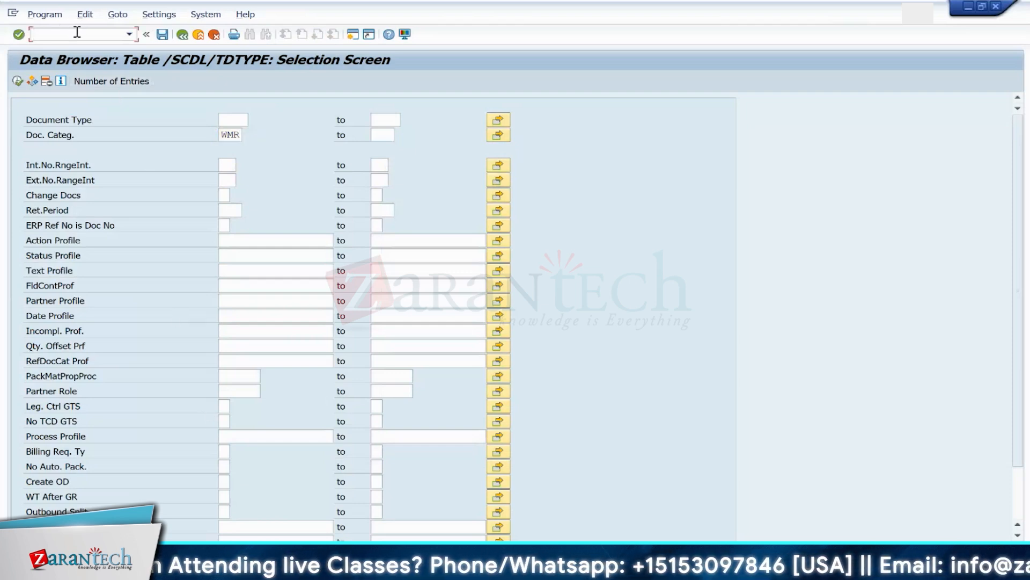
type("/n")
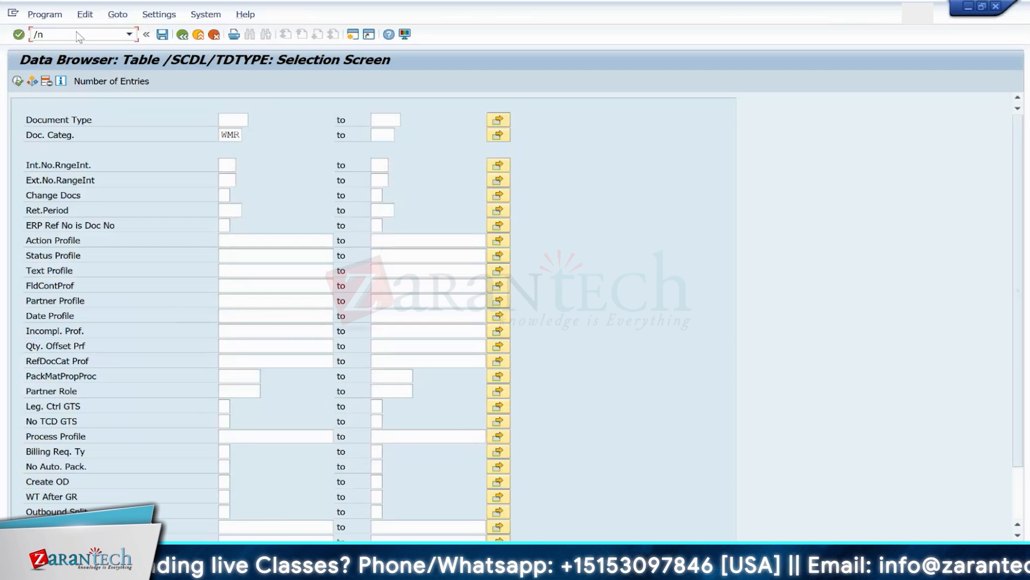
type("sm30")
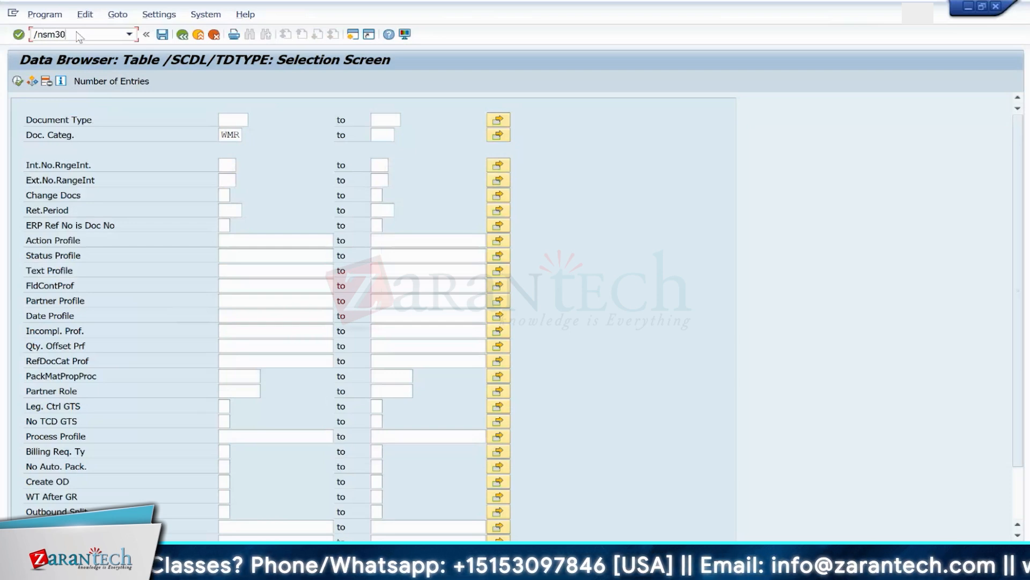
key("Return")
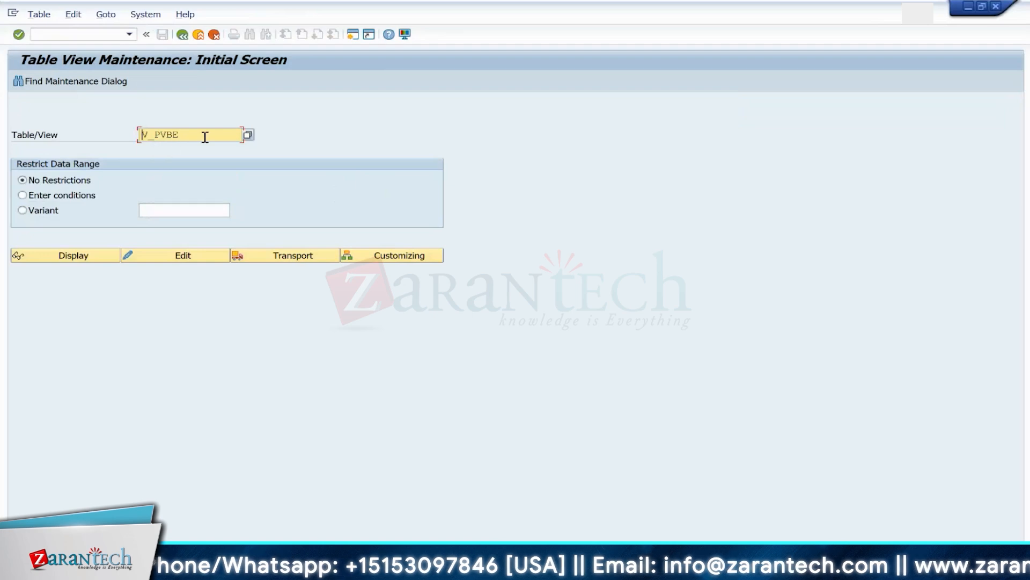
left_click(206, 137)
key("BackSpace")
key("BackSpace")
key("BackSpace")
key("BackSpace")
key("BackSpace")
key("BackSpace")
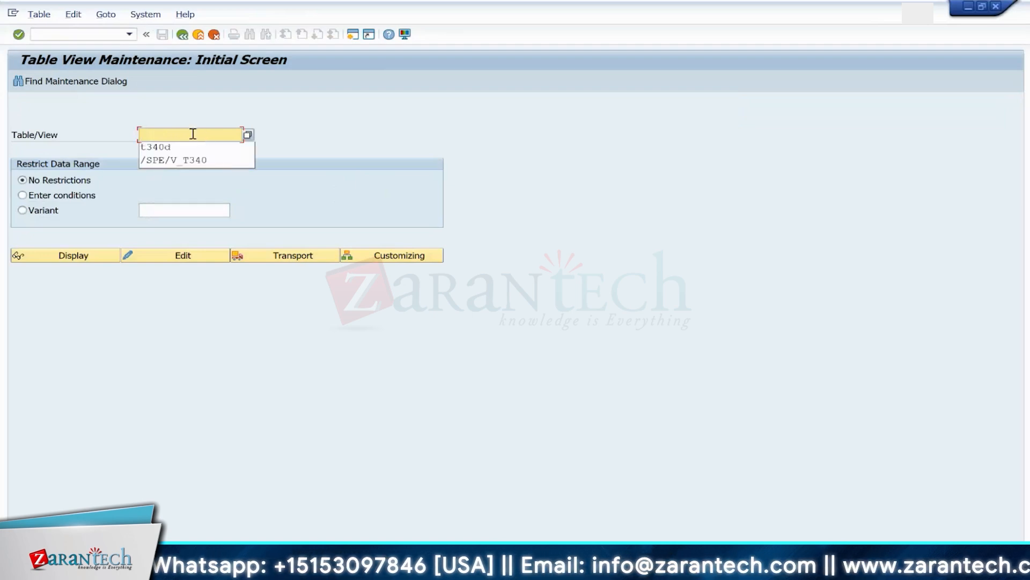
Step: Check the table name against the JIT mapping session and specify /SCDL/TDTYPE as the table to maintain
type("/s")
key("BackSpace")
key("BackSpace")
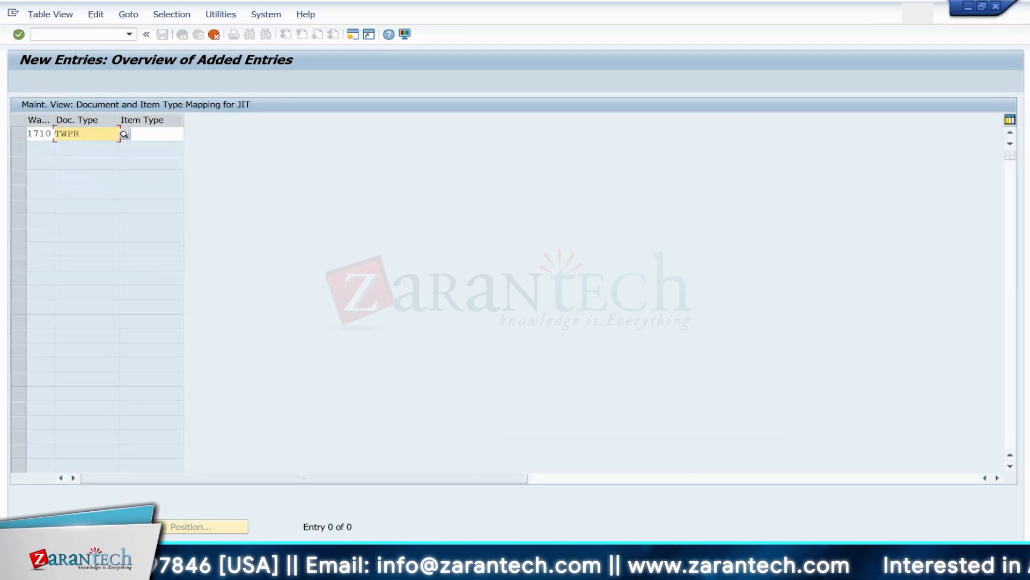
mouse_move(665, 569)
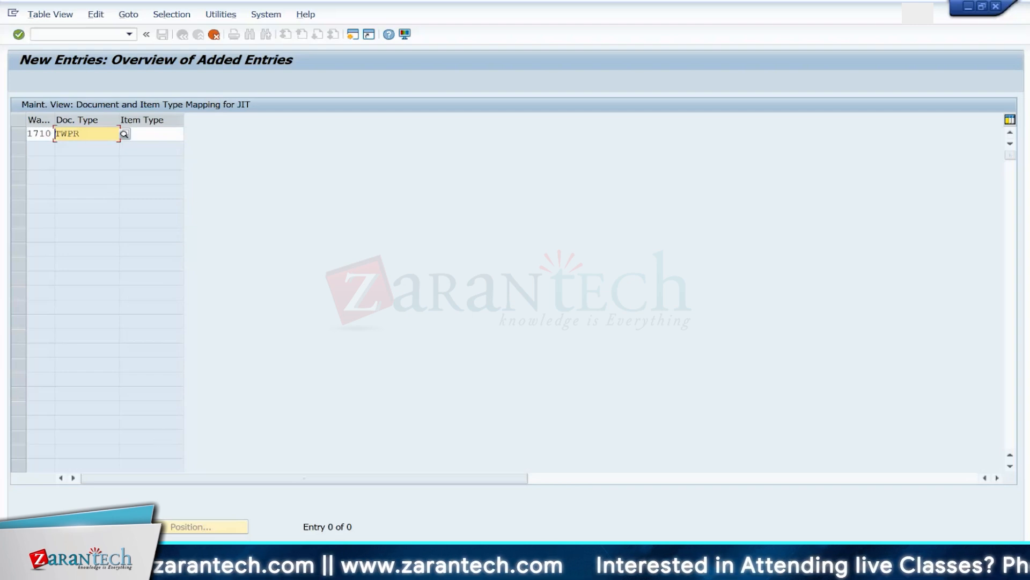
key("alt+Tab")
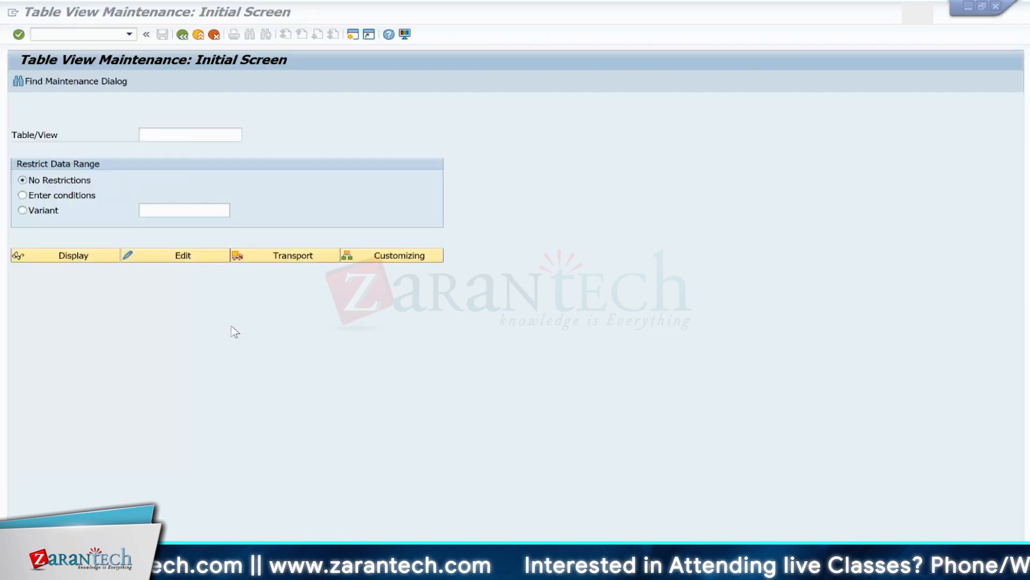
type("/s")
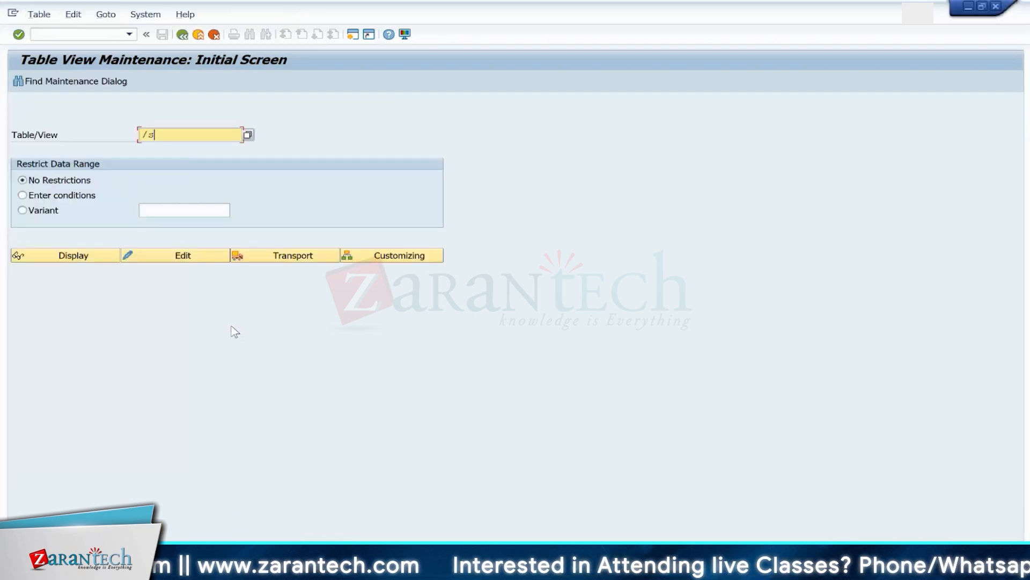
type("cdl/td")
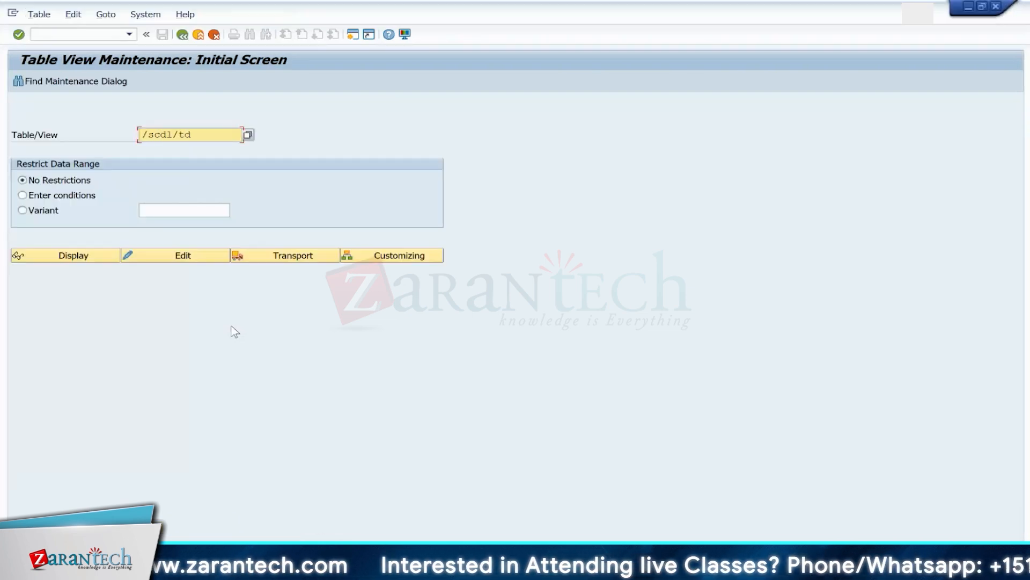
type("type")
key("Return")
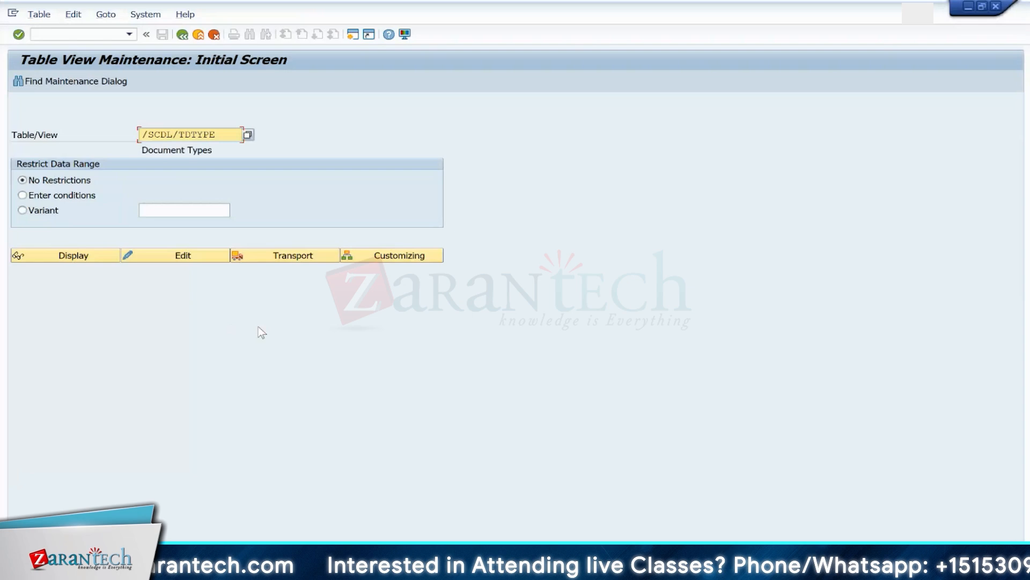
Step: Look up the table's customizing activities without specifying a project and go to Define Document Types for the Stock Transfer Process
left_click(387, 258)
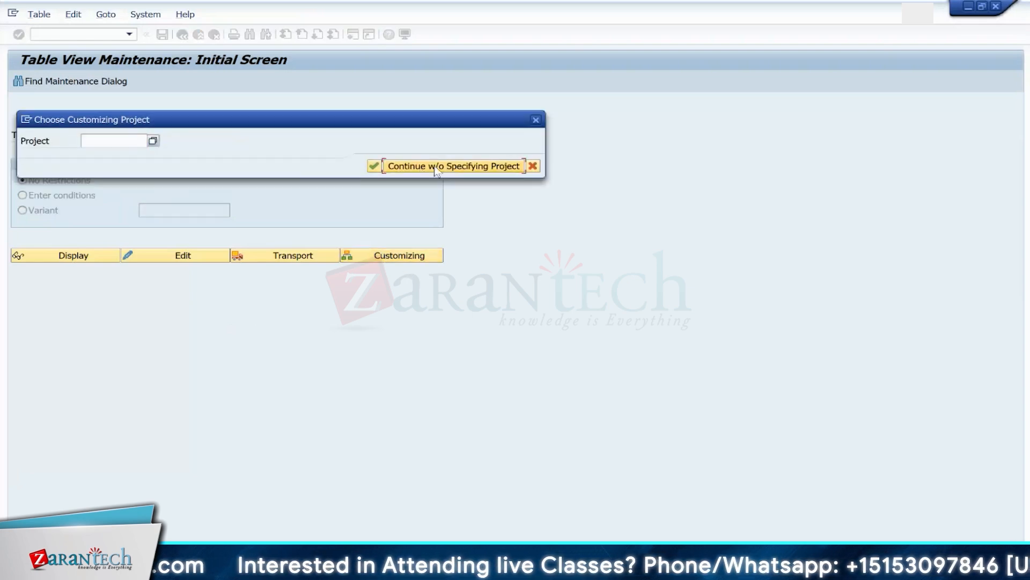
left_click(436, 166)
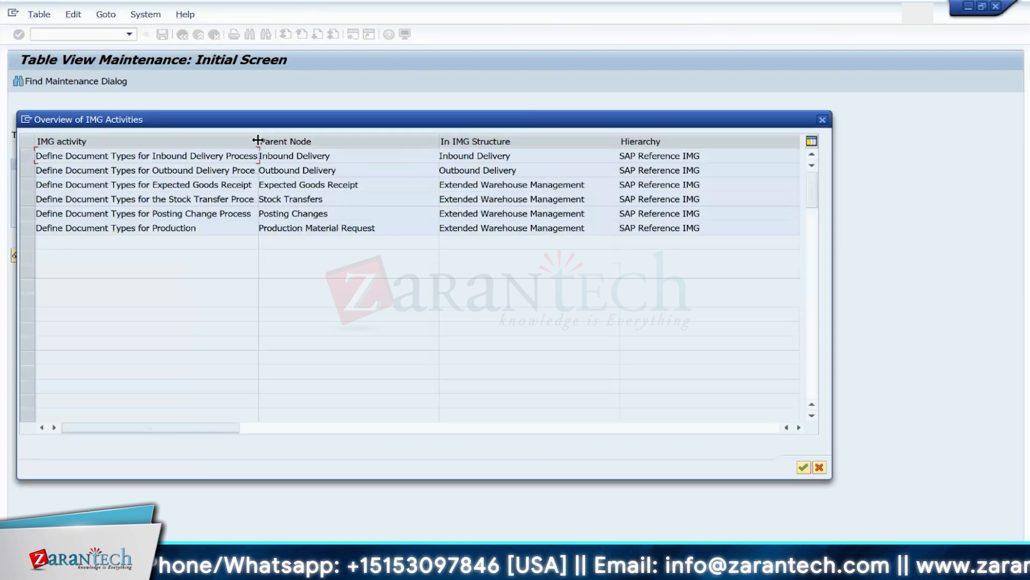
left_click_drag(258, 140, 321, 144)
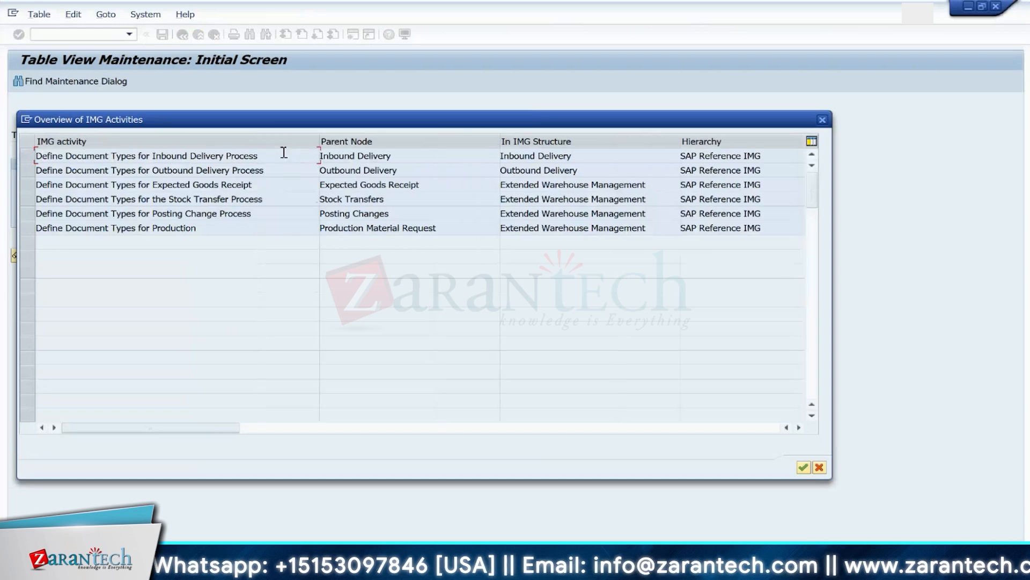
double_click(220, 198)
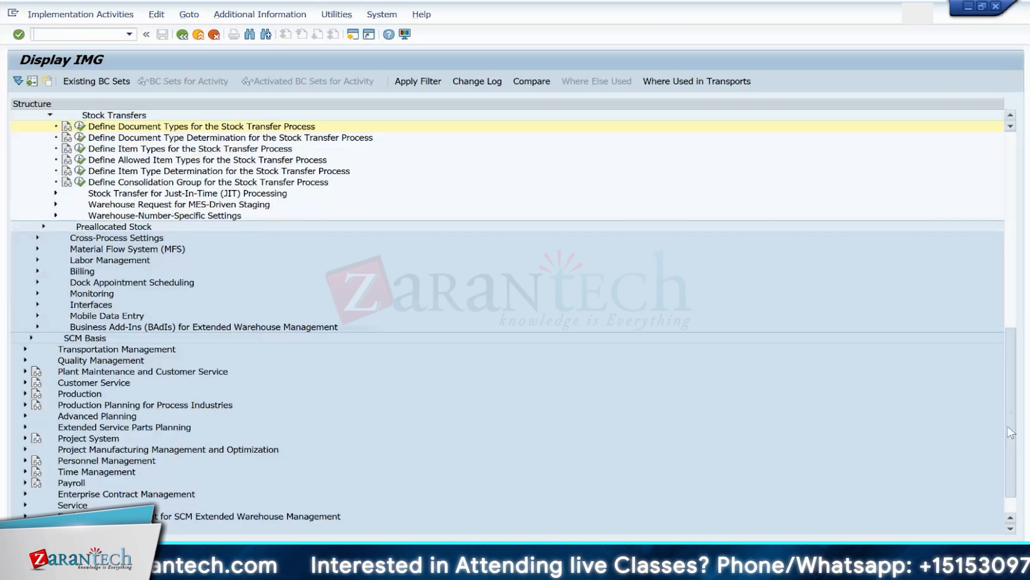
Step: Examine the Stock Transfer Process Document Types view and the details of its information message, and return to the implementation guide
scroll(1008, 426, "up", 4)
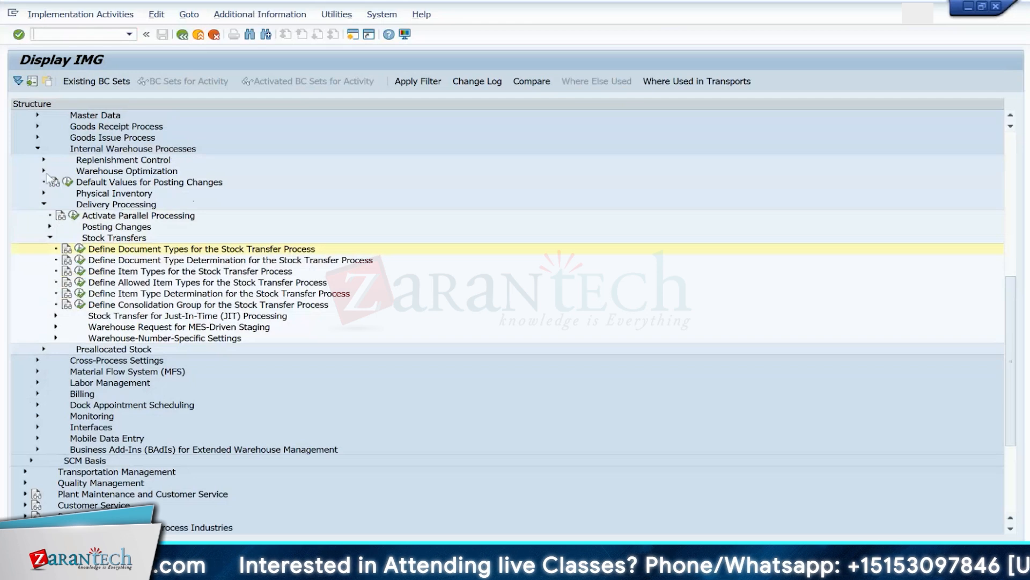
left_click(83, 249)
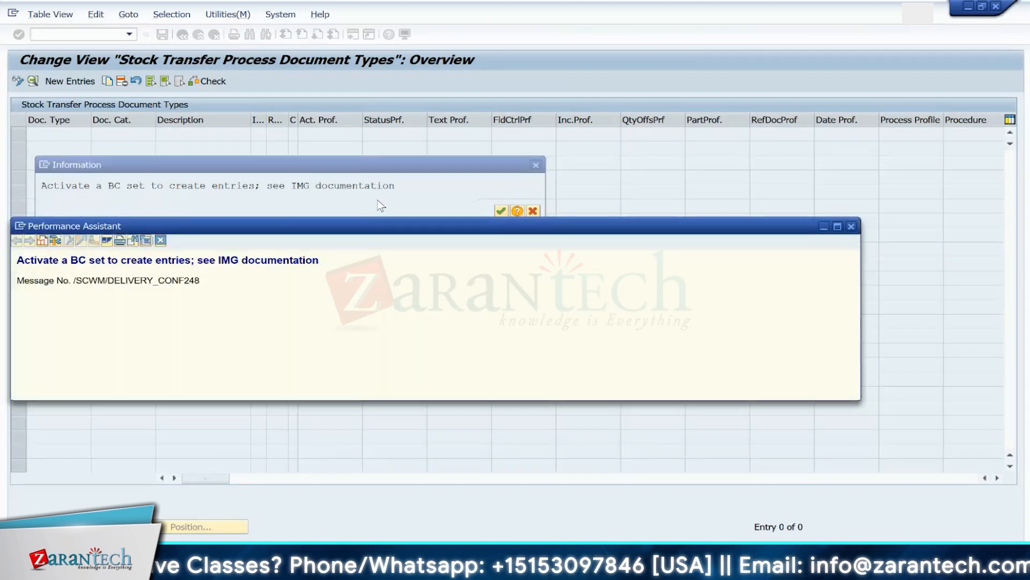
left_click(852, 227)
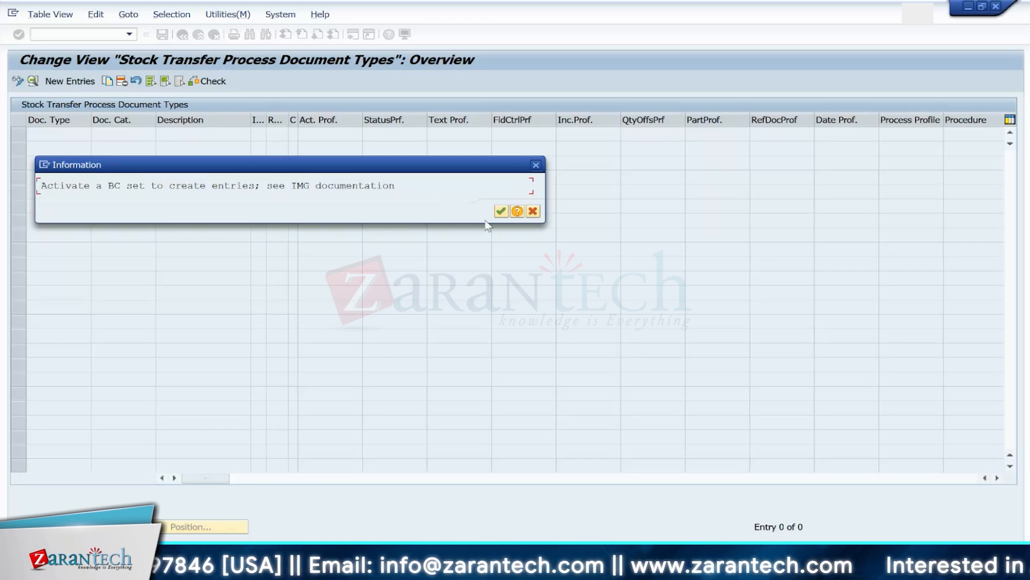
left_click(537, 165)
left_click(183, 35)
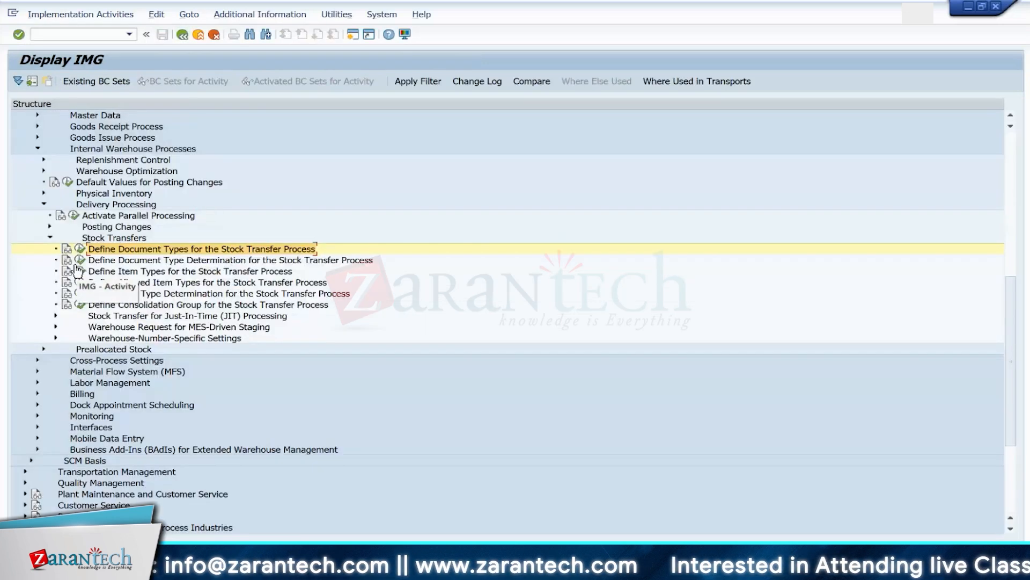
Step: Read the documentation of Define Document Types for the Stock Transfer Process, open its List of BC Sets, and select the name /SCWM/DLV_STOCK_TRANSFER
left_click(79, 248)
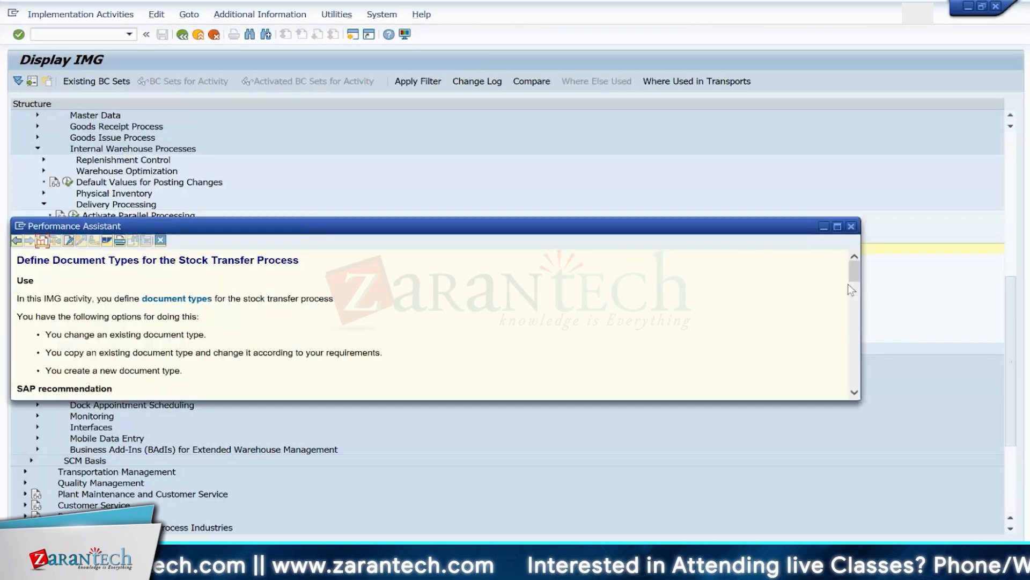
left_click_drag(857, 274, 856, 295)
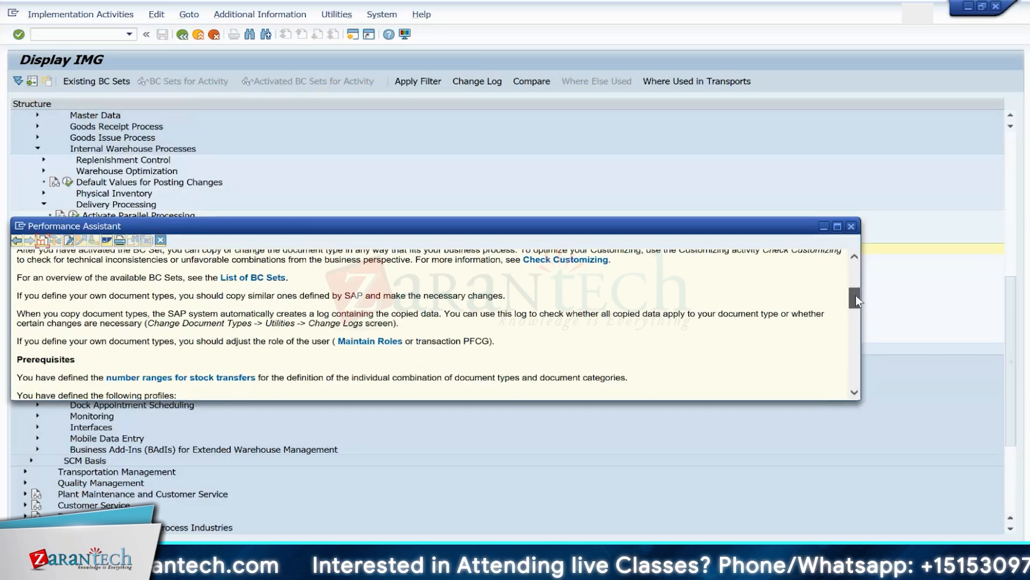
mouse_move(855, 295)
left_mouse_down()
mouse_move(862, 356)
mouse_move(867, 292)
left_mouse_up()
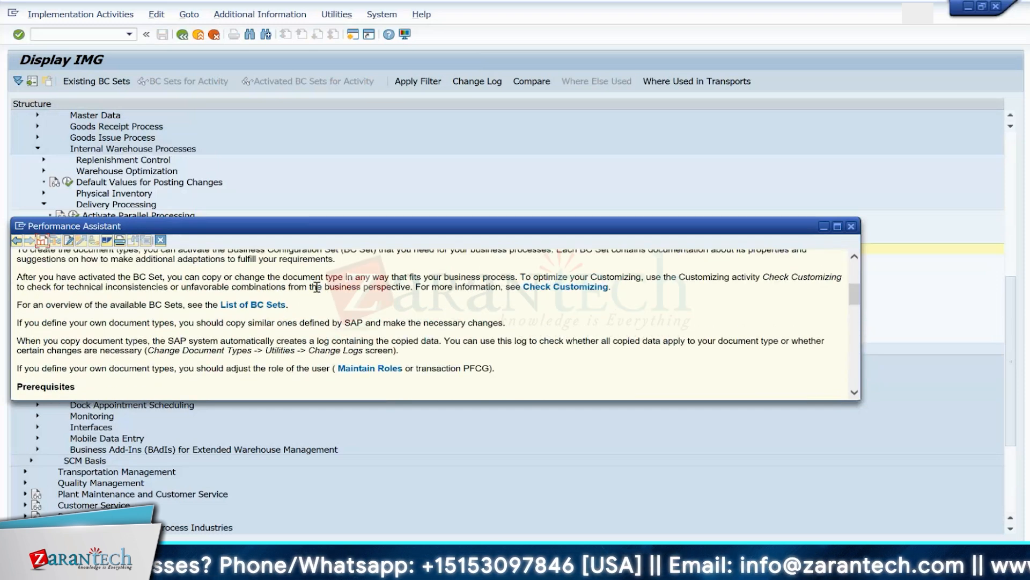
left_click(240, 305)
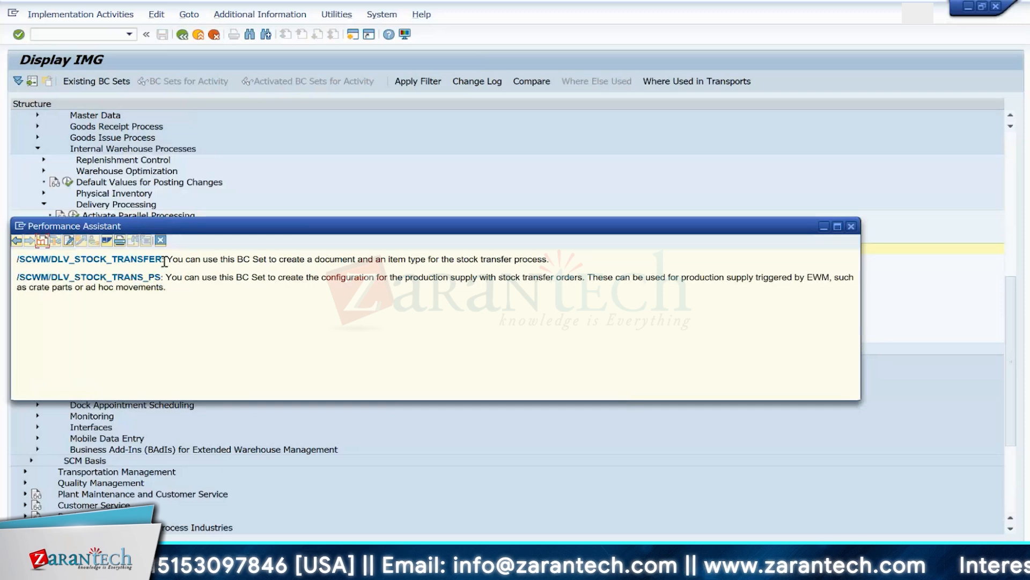
left_click_drag(163, 260, 21, 259)
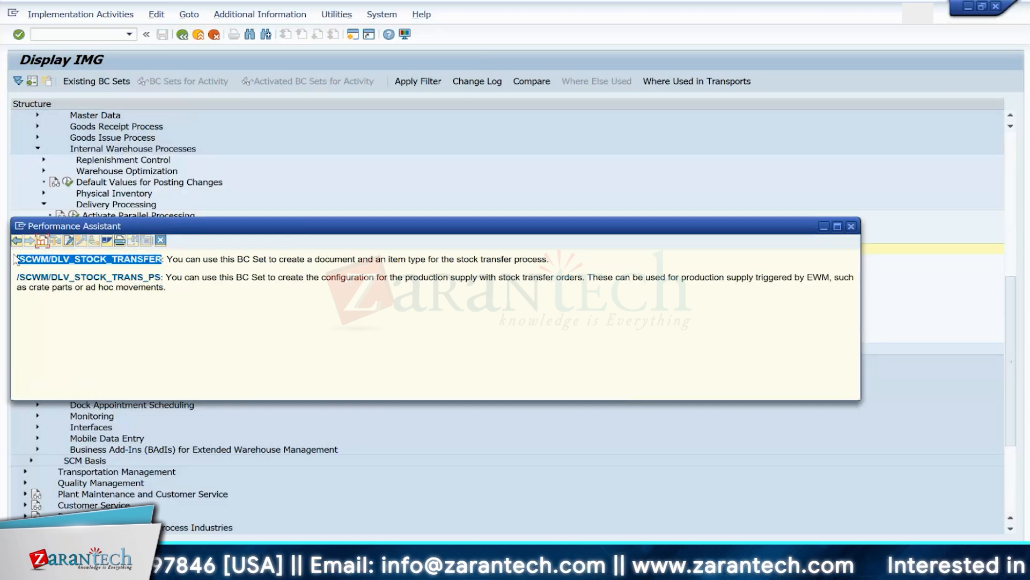
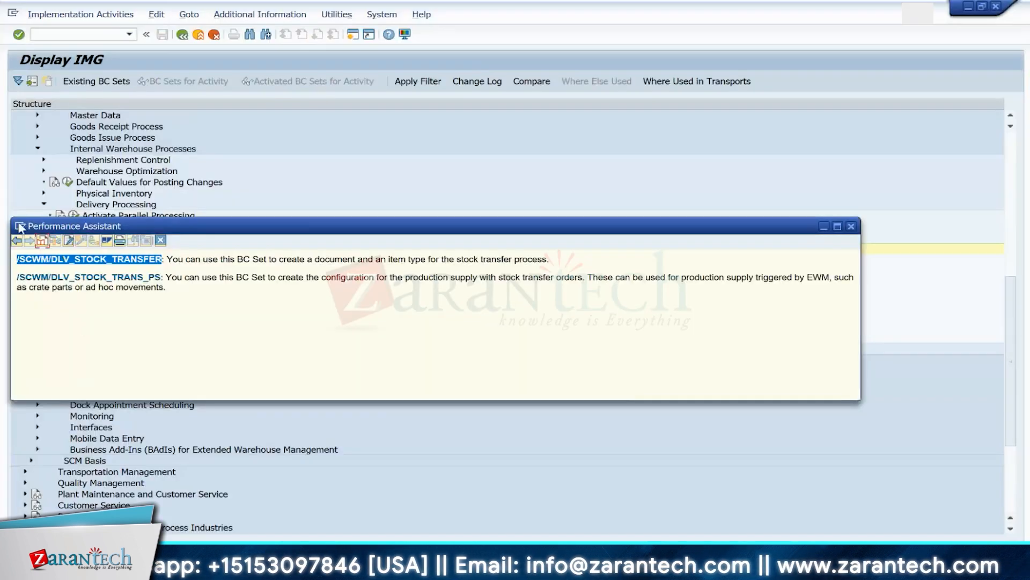
left_click(20, 226)
left_click(166, 229)
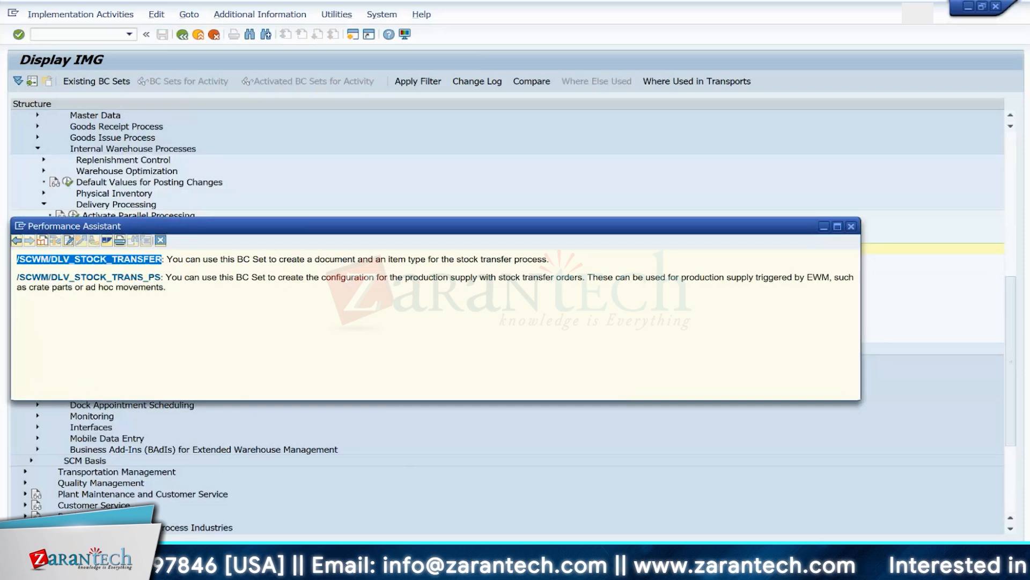
Step: Switch to the session with the new JIT document and item type mapping entries and start BC Set activation with transaction /nscpr20
left_click(600, 516)
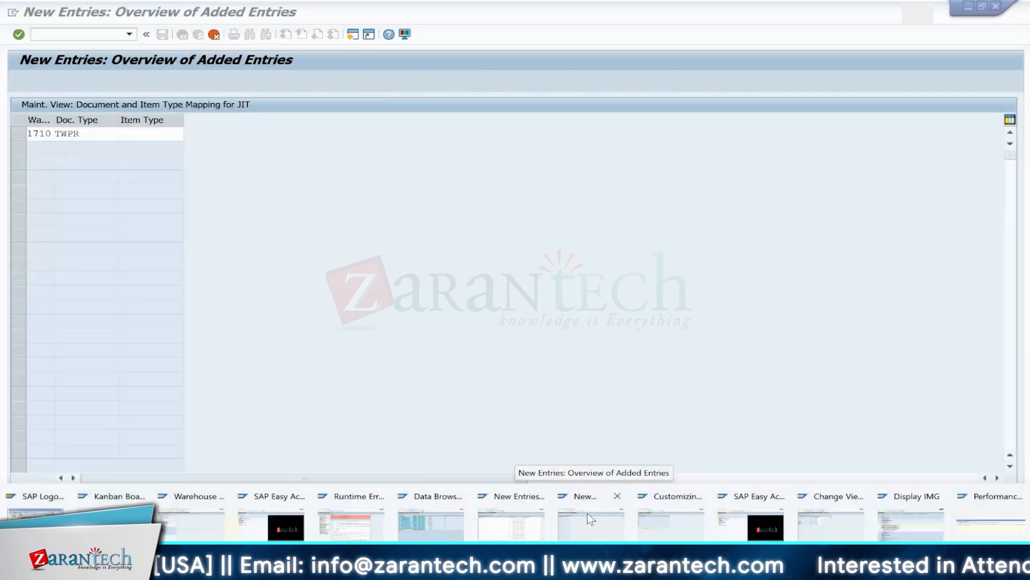
left_click(73, 35)
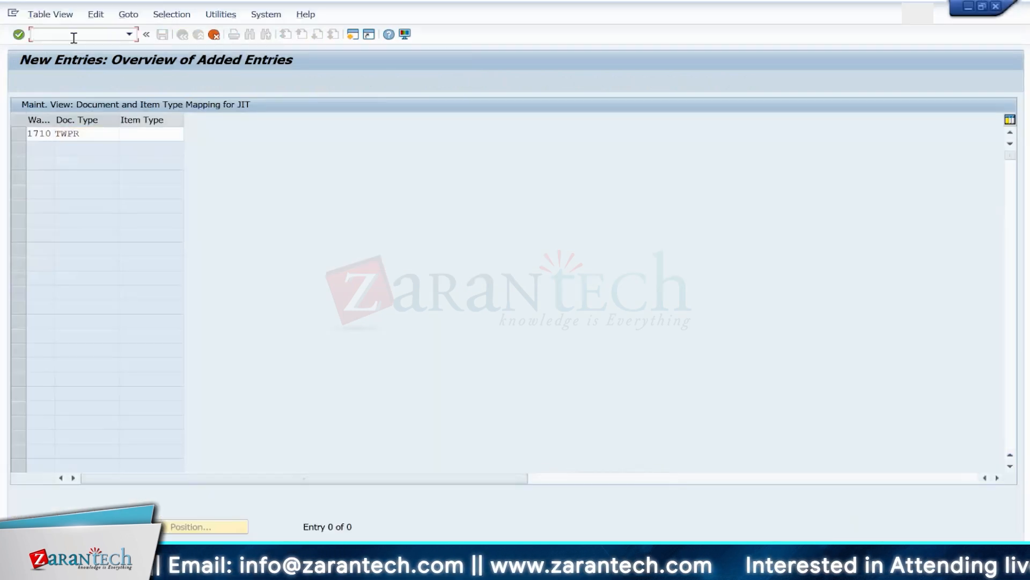
type("/NSPRO")
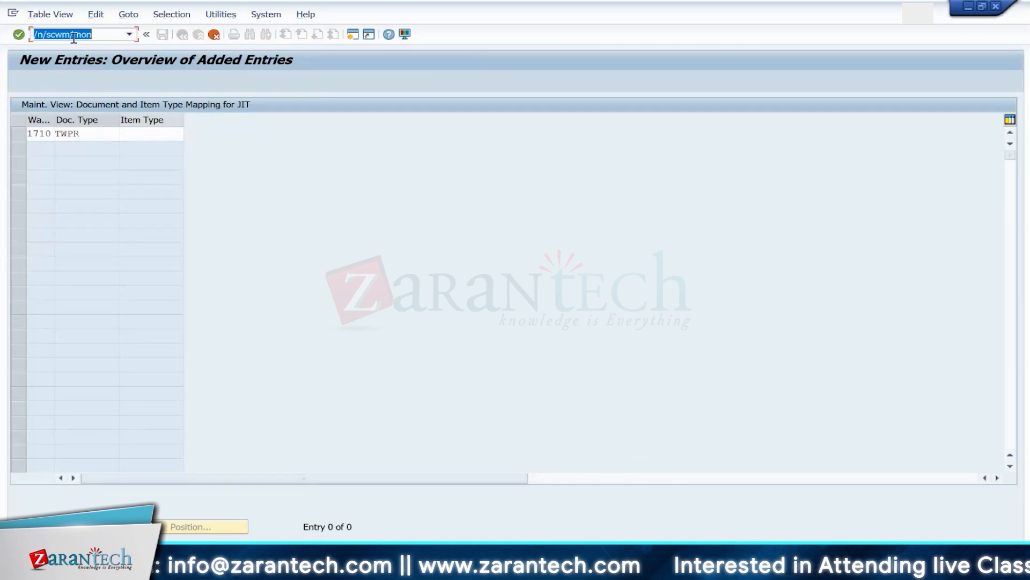
type("/OPFCG")
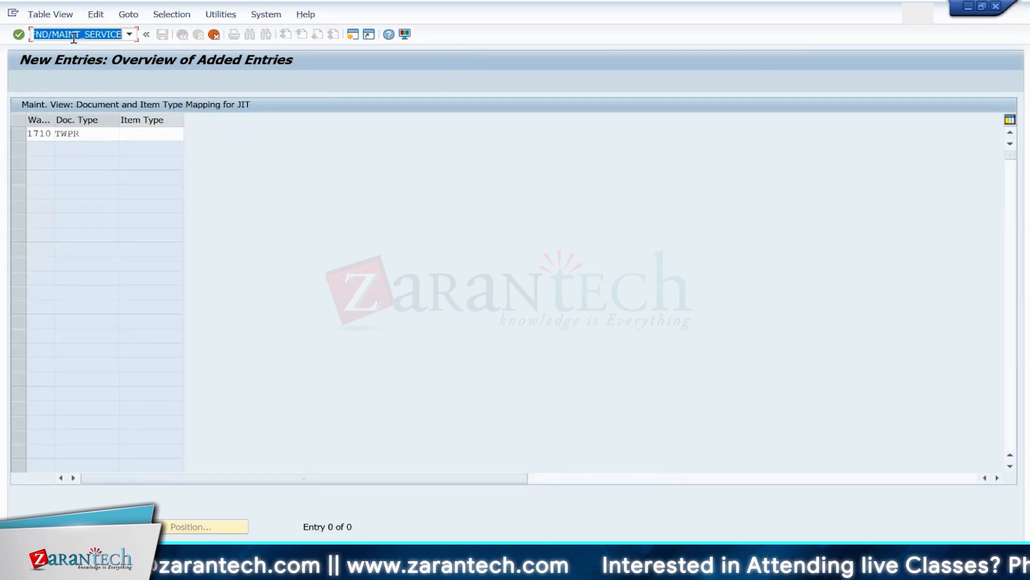
type("/OVL03N")
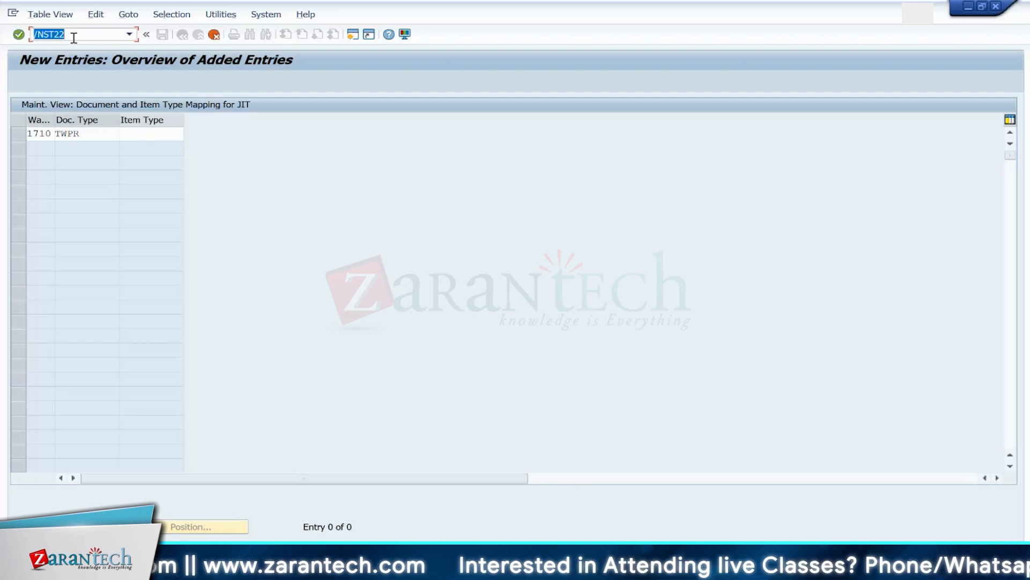
key("BackSpace")
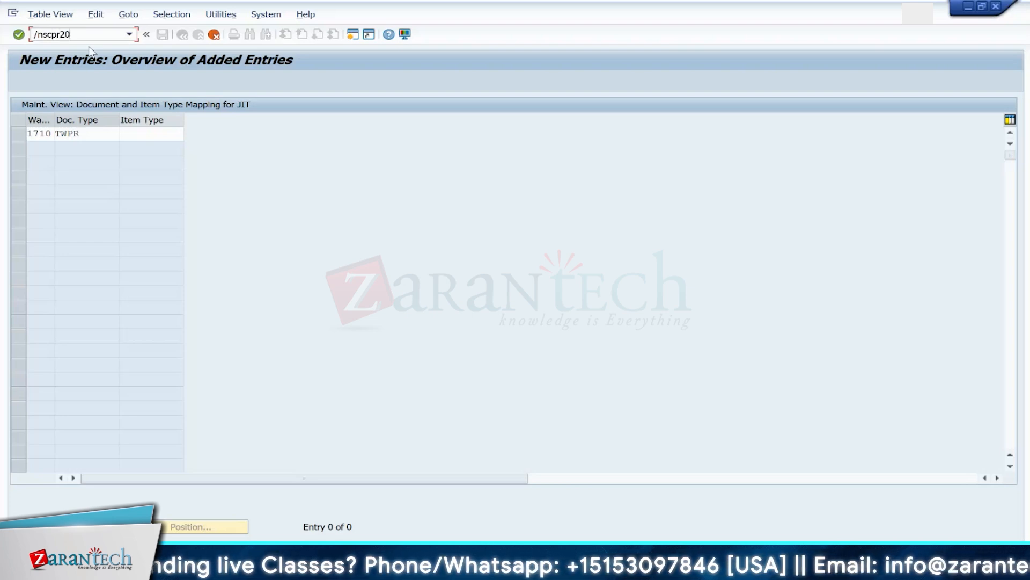
key("Return")
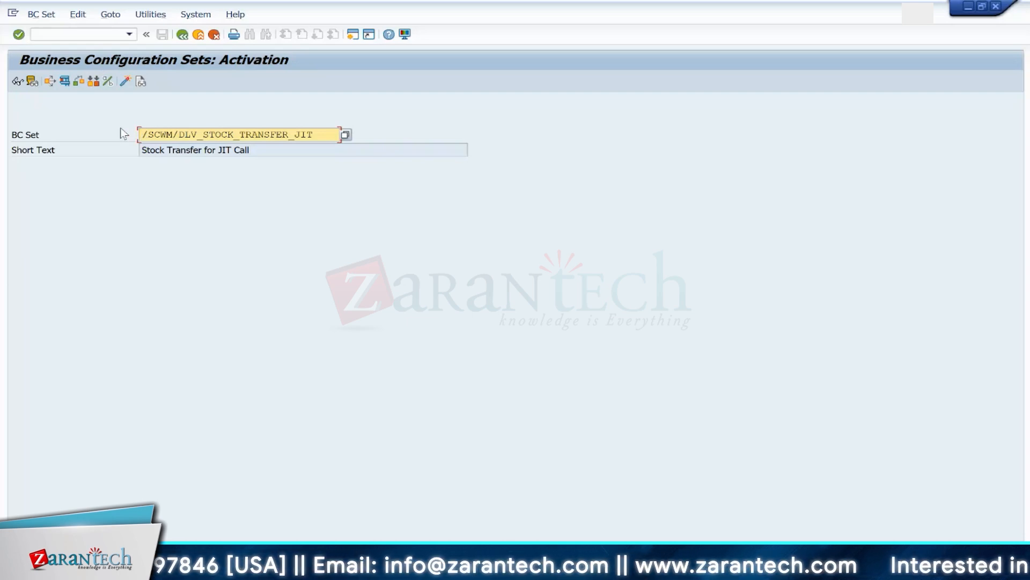
Step: Clear the prefilled BC Set name on the Business Configuration Sets activation screen
key("Delete")
key("Delete")
key("Delete")
key("Delete")
key("Delete")
key("Delete")
key("Delete")
key("Delete")
key("Delete")
key("Delete")
key("Delete")
key("Delete")
key("Delete")
key("Delete")
key("Delete")
key("Delete")
key("Delete")
key("Delete")
key("Delete")
key("Delete")
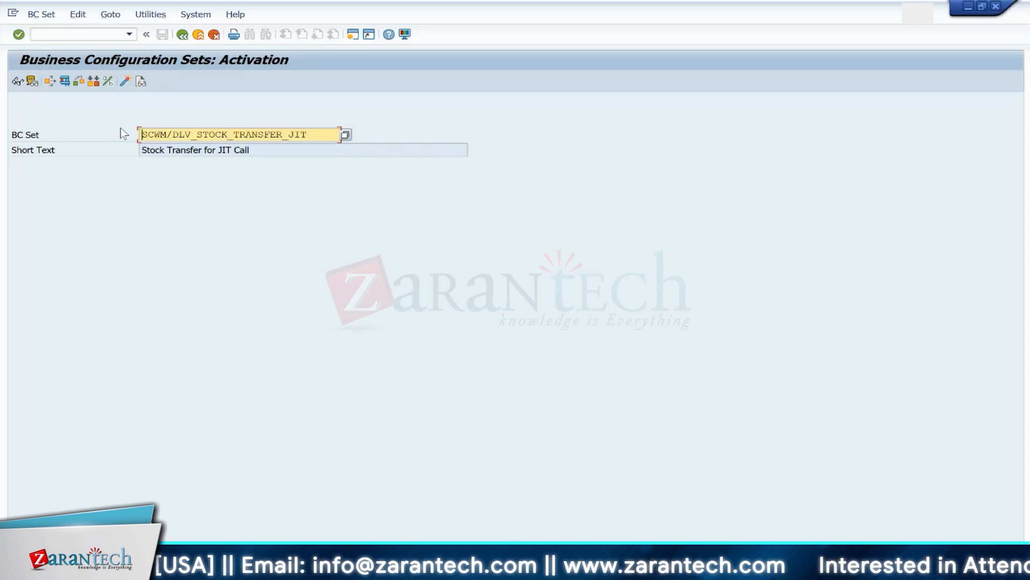
Step: Replace the BC set with /SCWM/DLV_STOCK_TRANSFER, copied from the Performance Assistant documentation, and load its short text
key("Delete")
key("Delete")
key("Delete")
key("Delete")
key("Delete")
key("Delete")
key("Delete")
key("Delete")
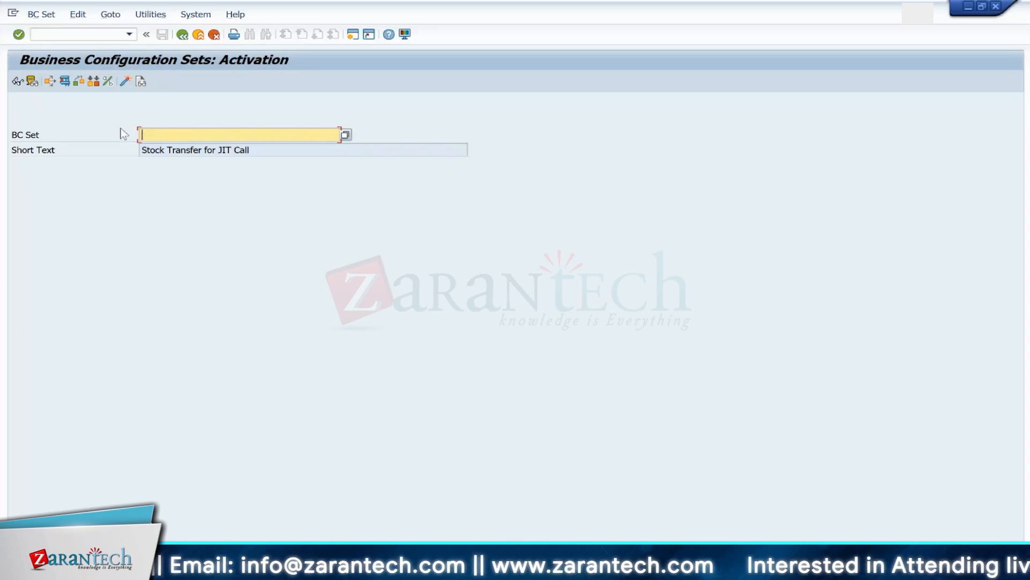
mouse_move(703, 568)
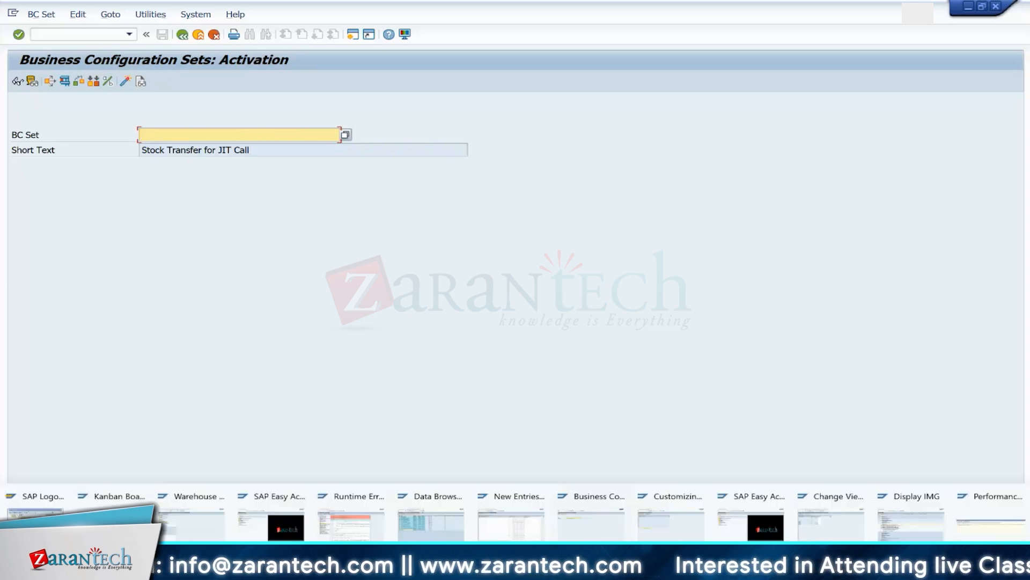
left_click(975, 522)
left_click_drag(17, 259, 160, 260)
key("ctrl+c")
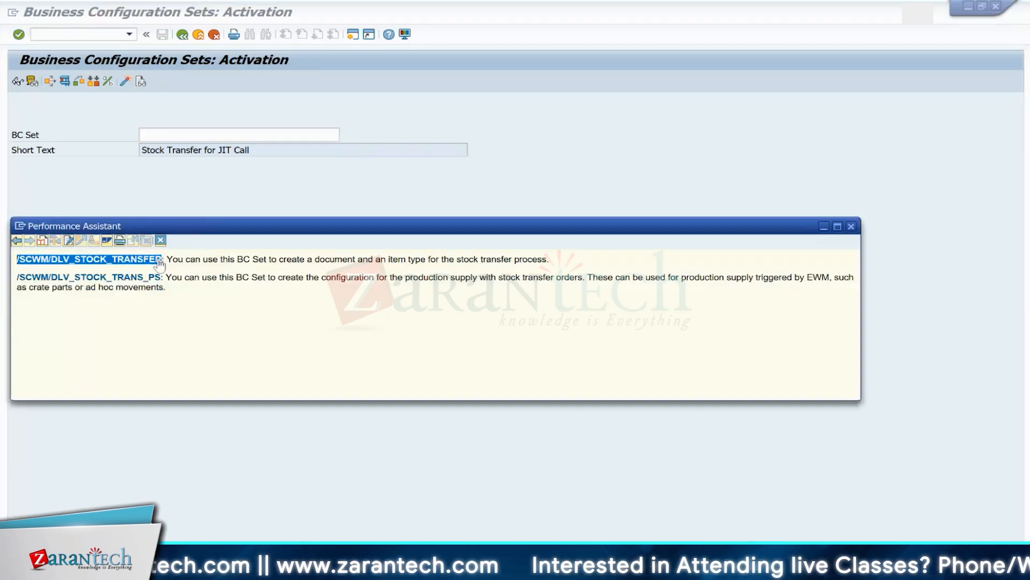
left_click(47, 95)
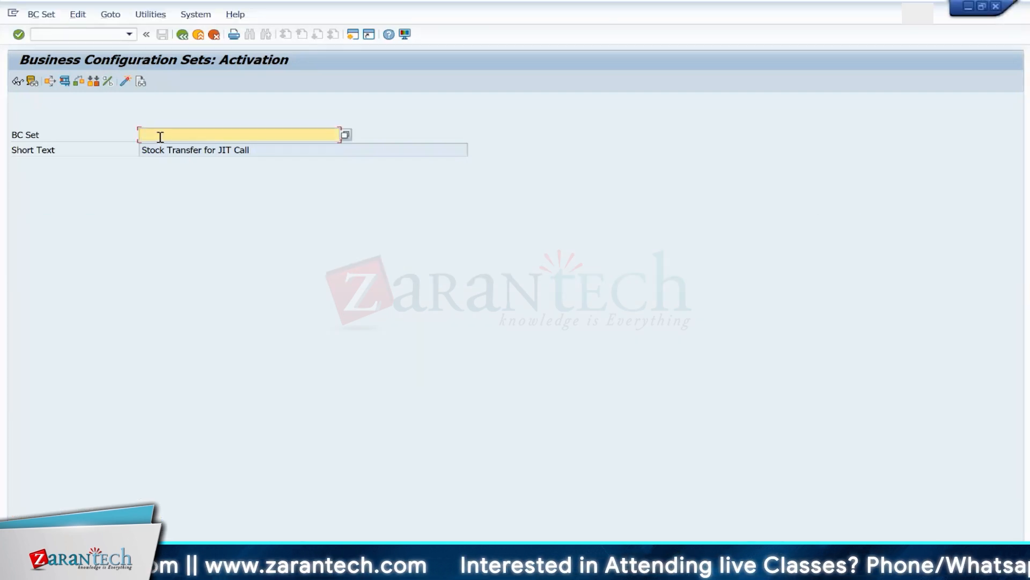
key("ctrl+v")
key("Return")
key("Return")
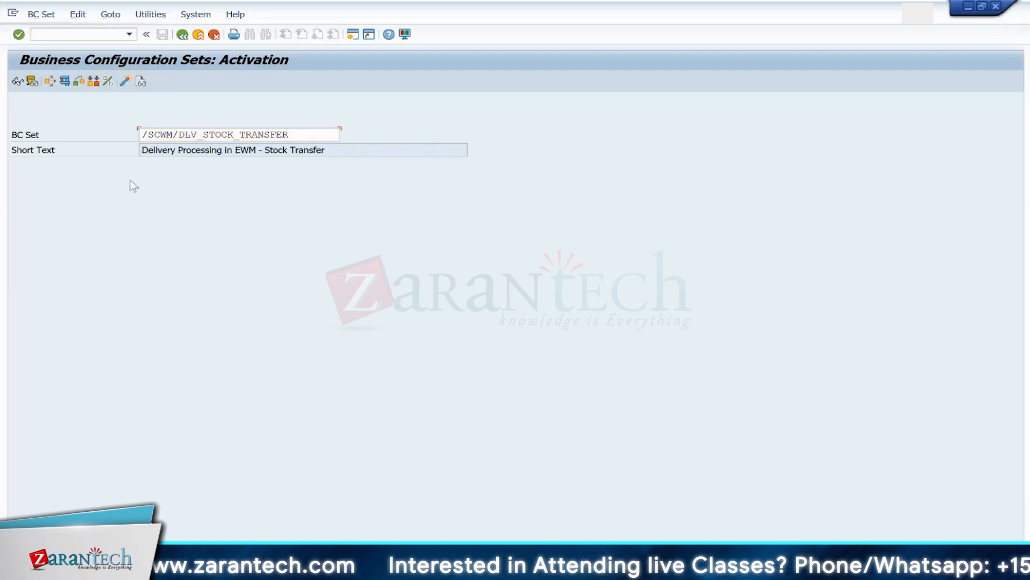
Step: Run the consistency check for the stock transfer BC set, review its check results and return to the activation screen
left_click(64, 81)
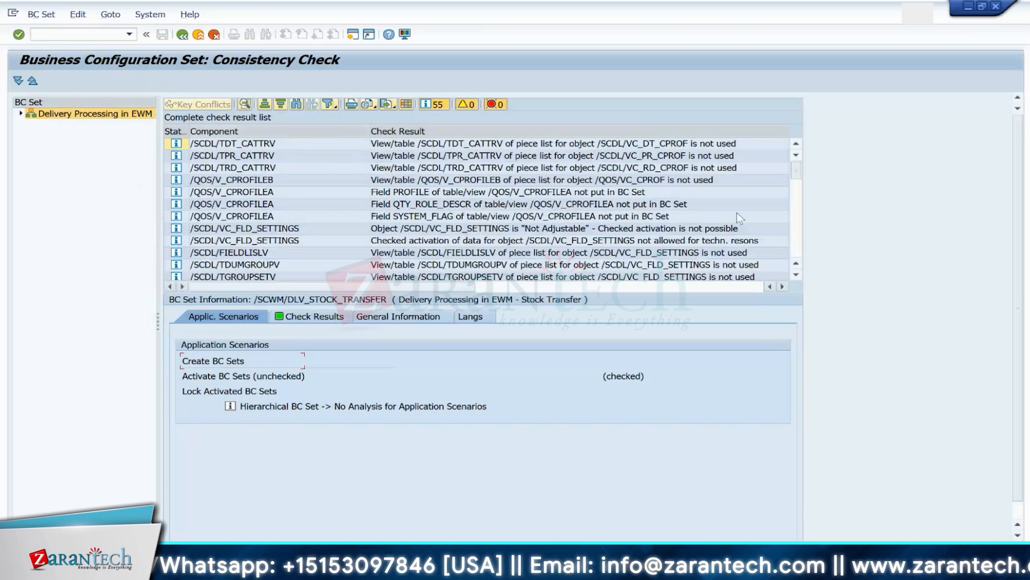
left_click_drag(795, 200, 797, 259)
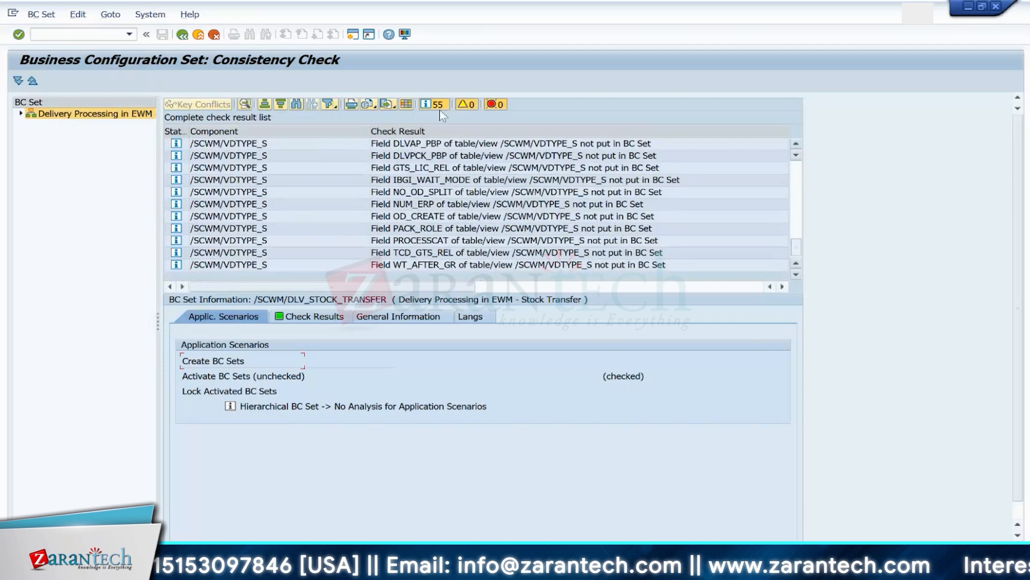
left_click(182, 35)
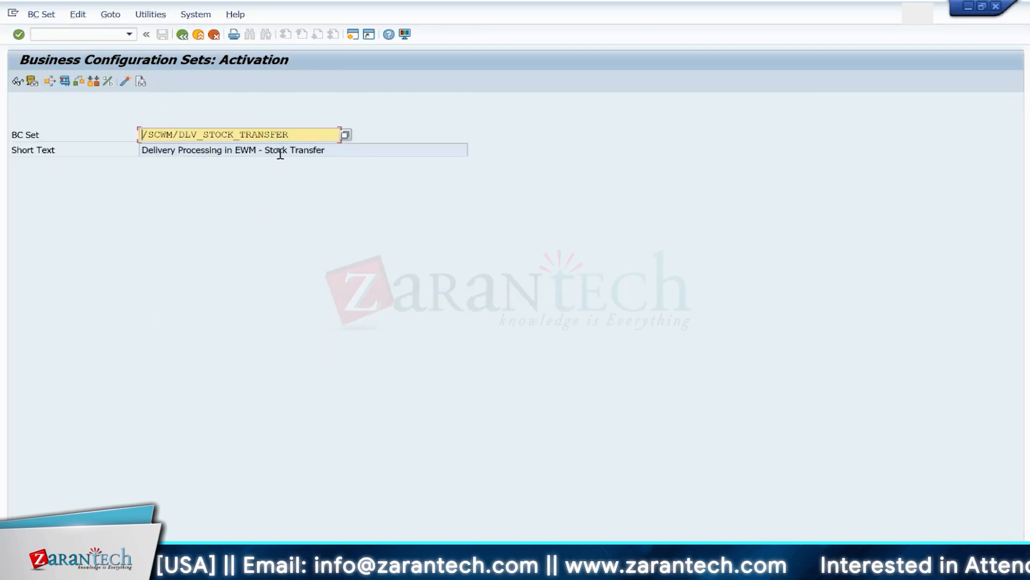
Step: Change the BC set to /SCWM/DLV_STOCK_TRANS_PS, copied from the documentation, and run its consistency check before returning to the activation screen
key("F1")
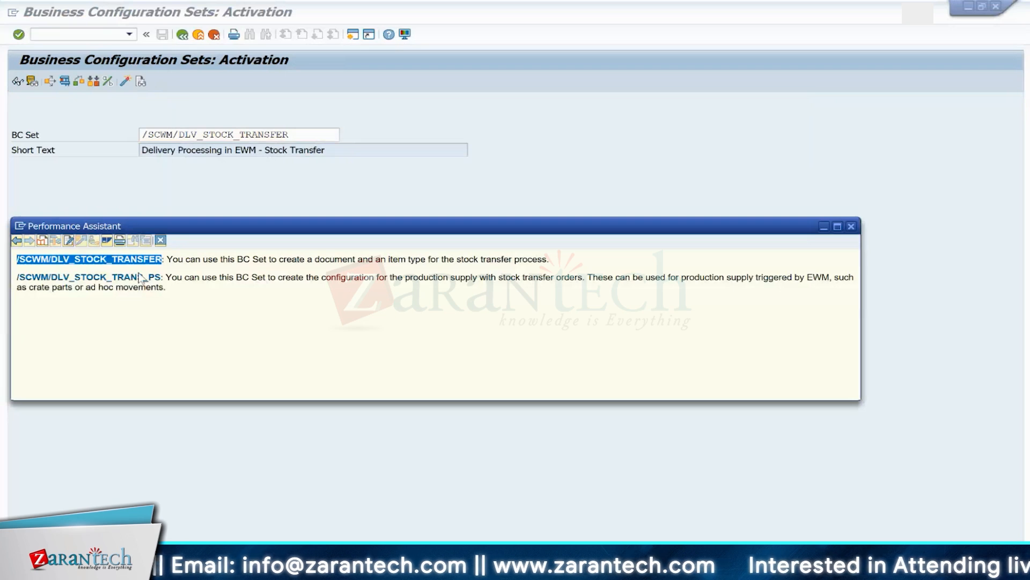
left_click_drag(161, 282, 16, 279)
key("ctrl+c")
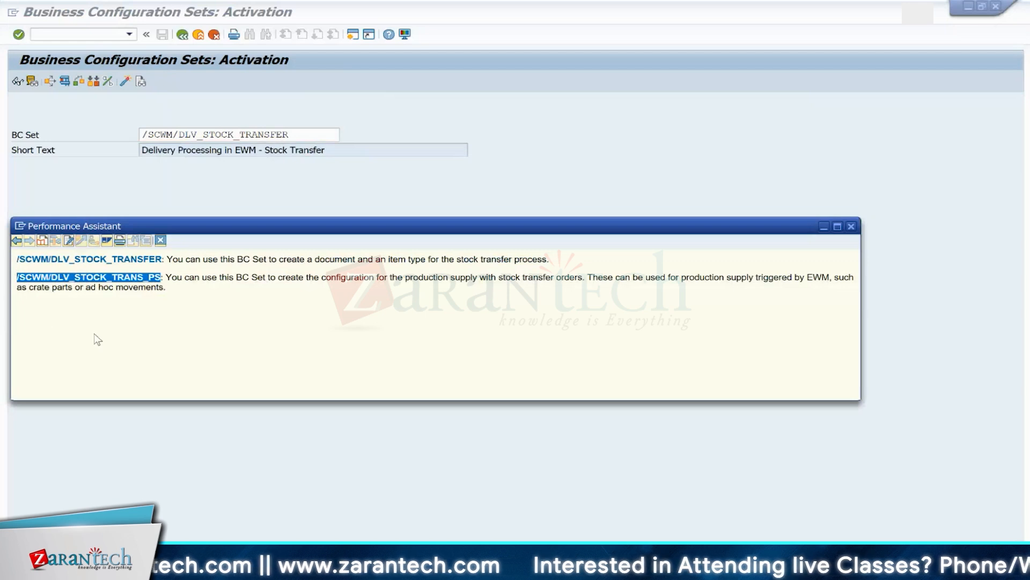
key("Escape")
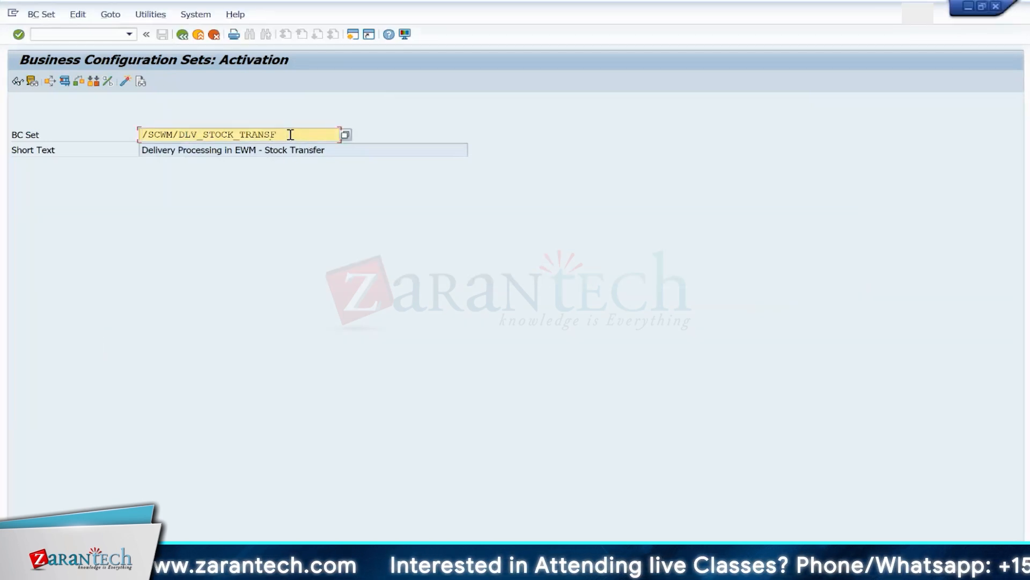
key("BackSpace")
key("BackSpace")
key("BackSpace")
key("BackSpace")
key("BackSpace")
key("BackSpace")
key("BackSpace")
key("BackSpace")
key("BackSpace")
key("BackSpace")
key("BackSpace")
key("BackSpace")
key("BackSpace")
key("BackSpace")
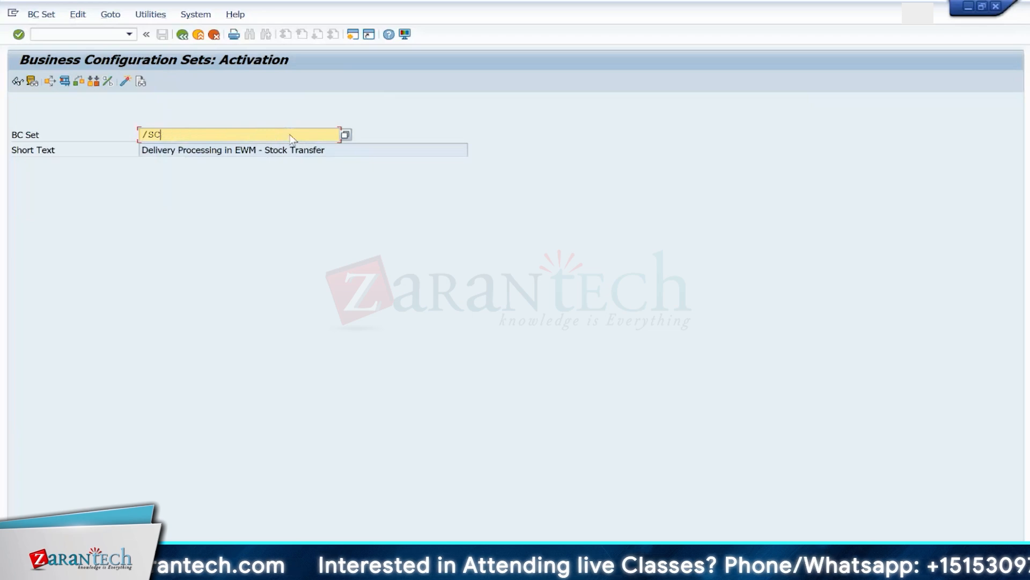
key("ctrl+v")
key("Return")
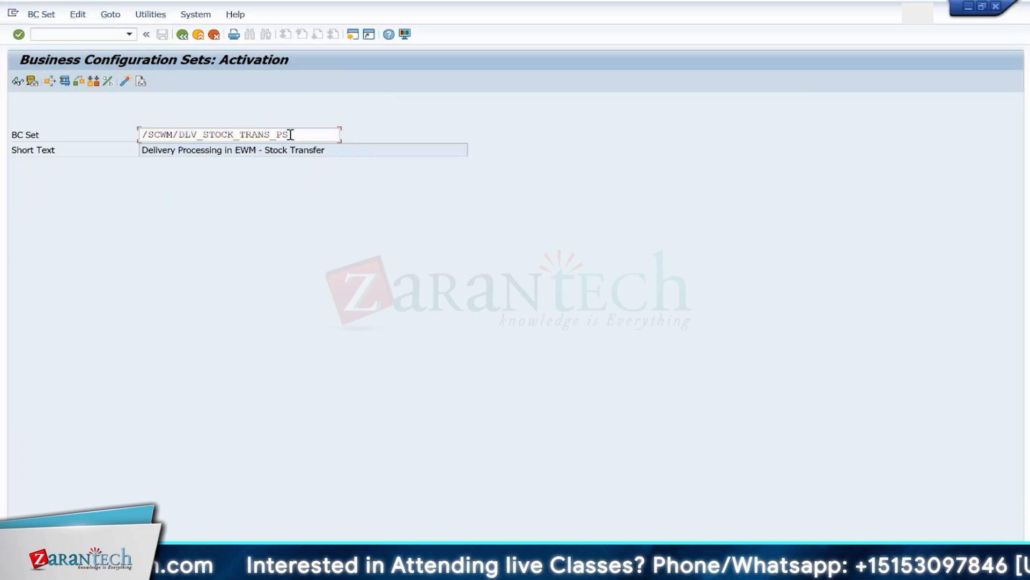
left_click(64, 82)
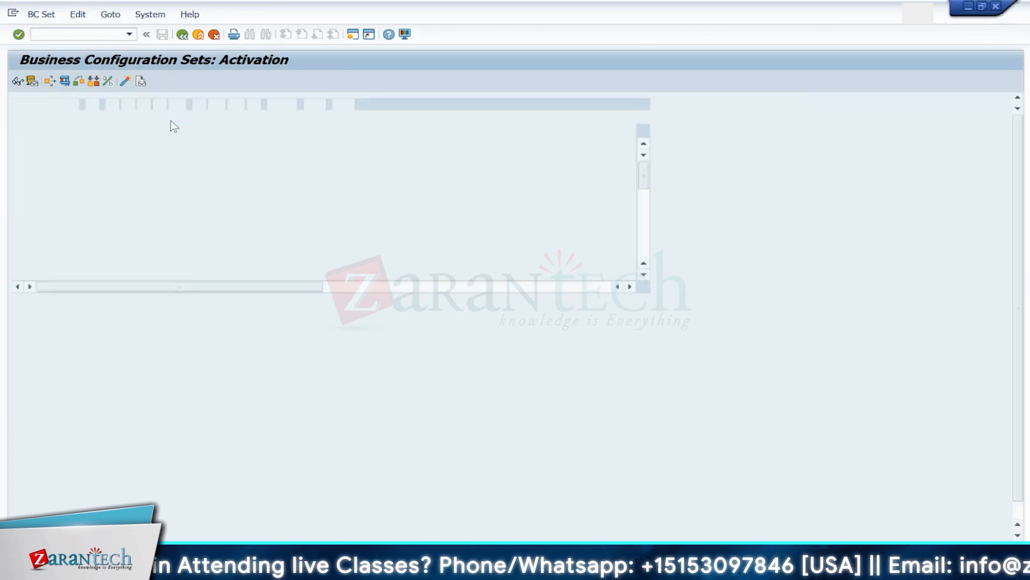
left_click(183, 34)
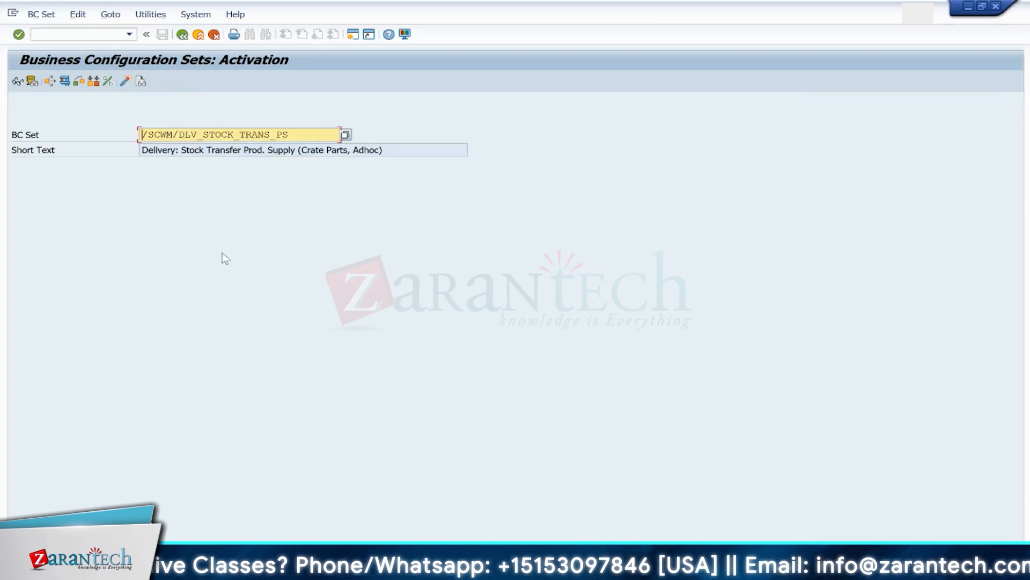
Step: Open the outbound delivery display with transaction VL03N and select the delivery number for copying
left_click(81, 38)
type("/")
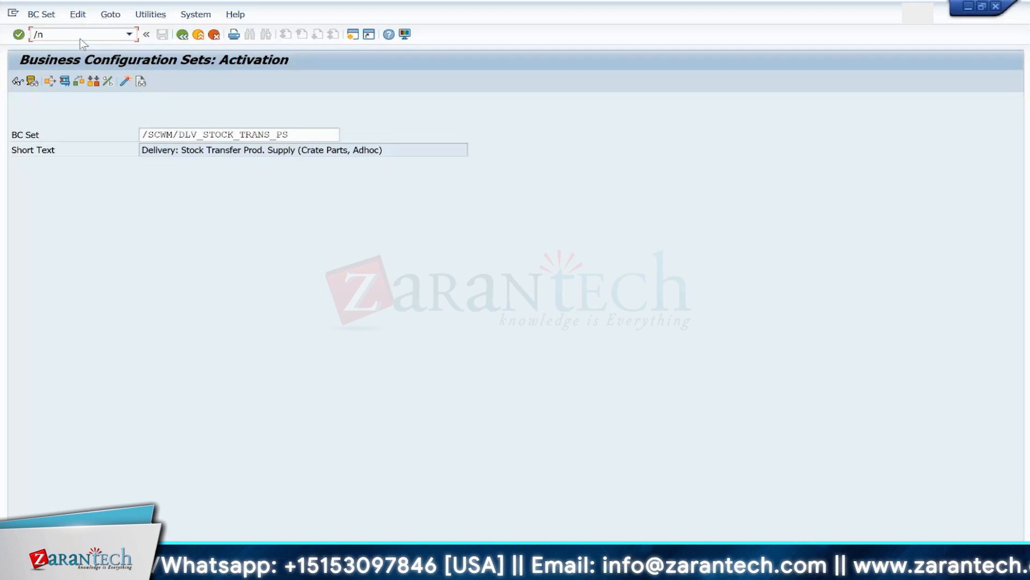
type("nvl03n")
key("Return")
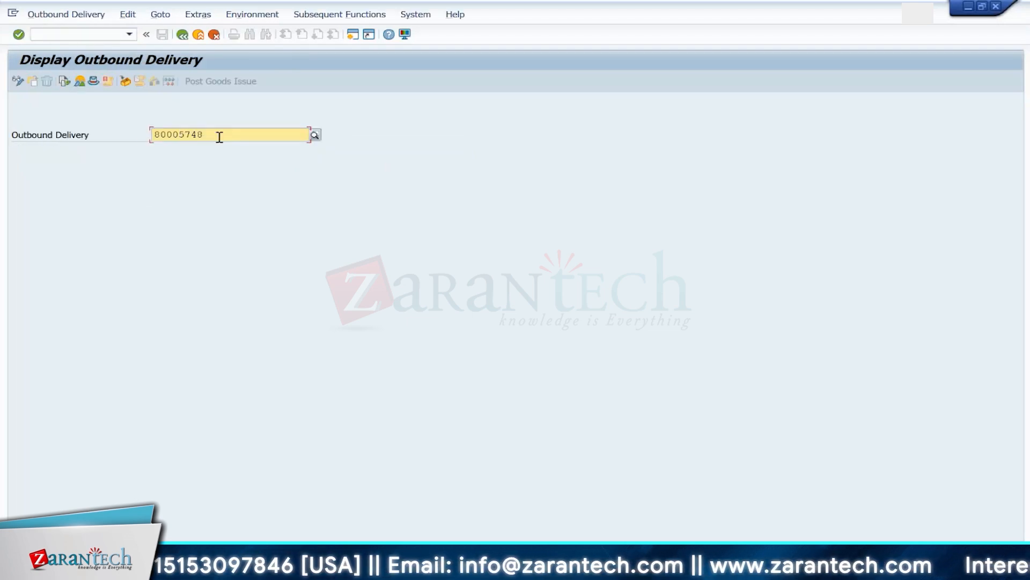
left_click_drag(221, 135, 151, 131)
Step: Open the inbound queue monitor with transaction SMQ2 and list all queues for client 100
left_click(81, 34)
type("/")
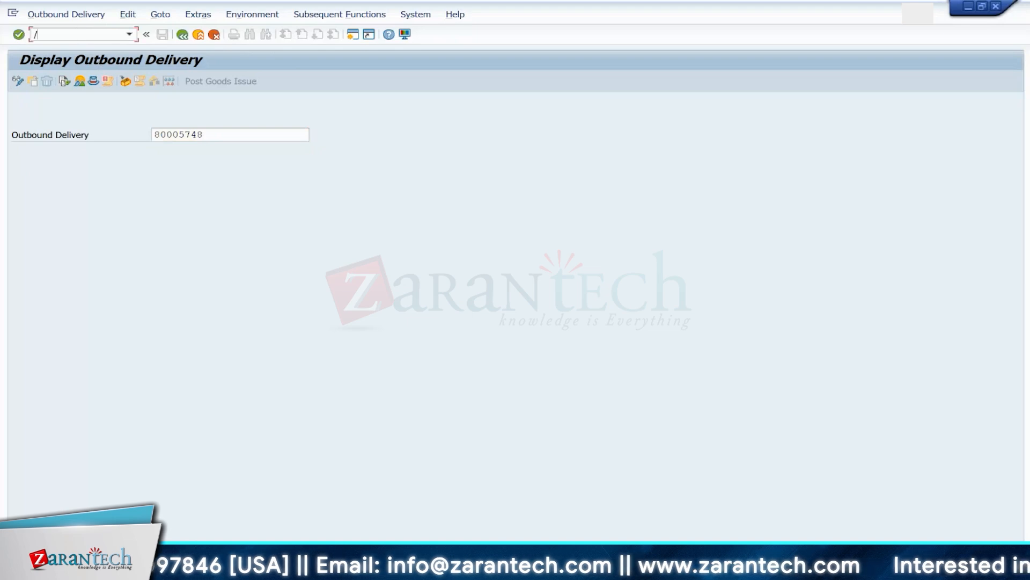
type("nsmq2")
key("Return")
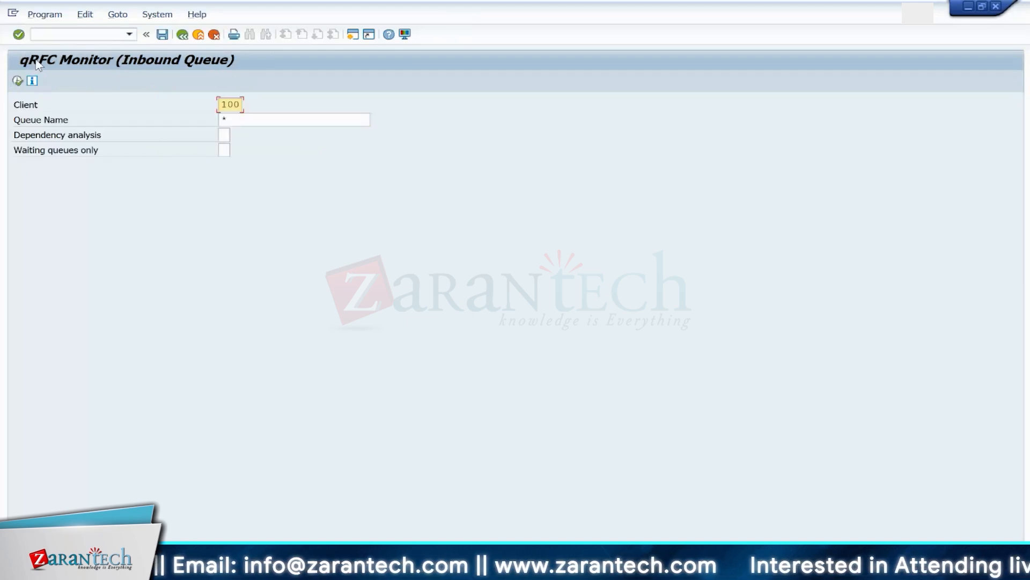
key("F8")
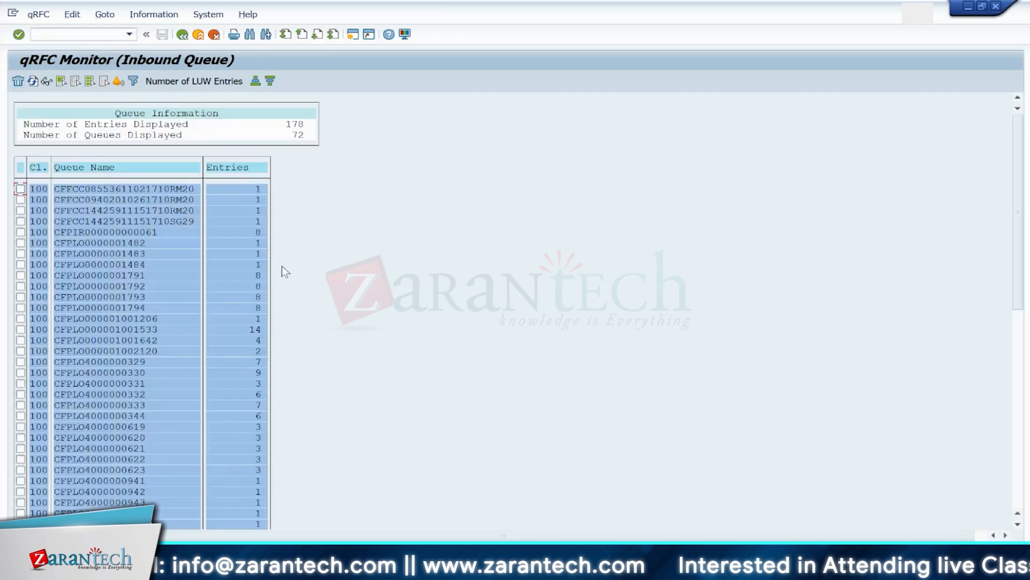
Step: Search the inbound queue list for the outbound delivery number and open the matching queue
key("ctrl+f")
left_click(217, 174)
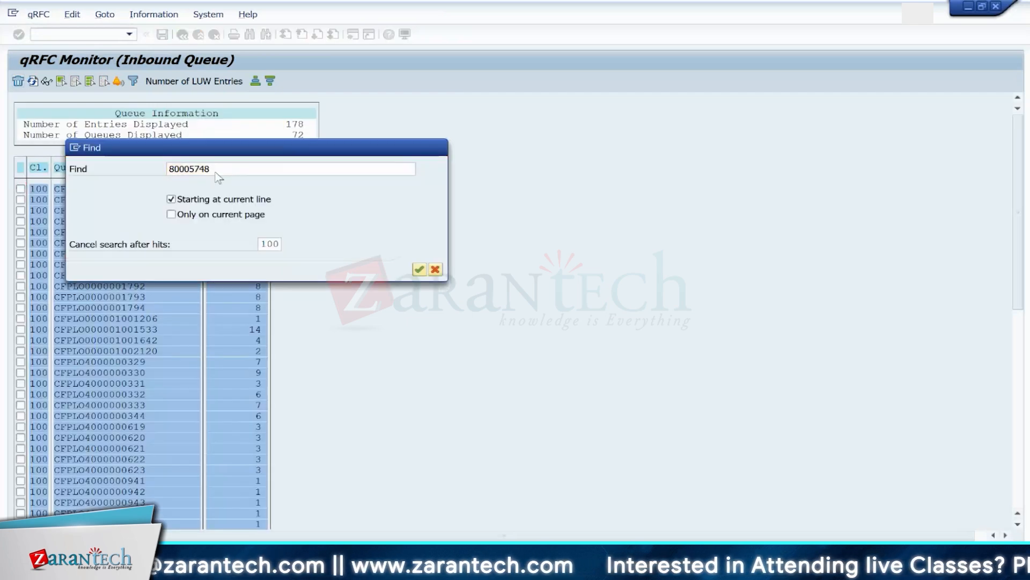
key("Return")
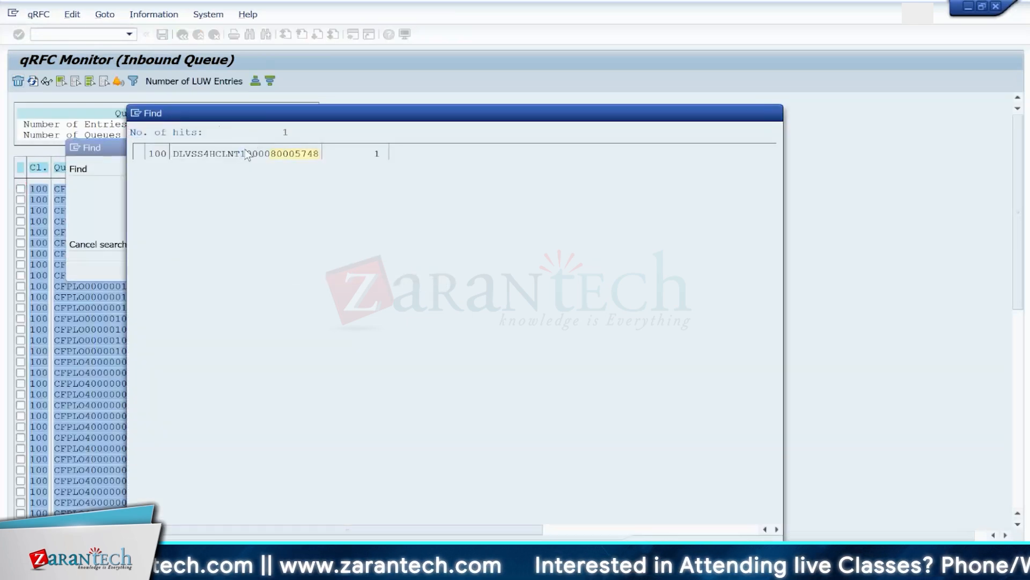
left_click(240, 153)
double_click(157, 107)
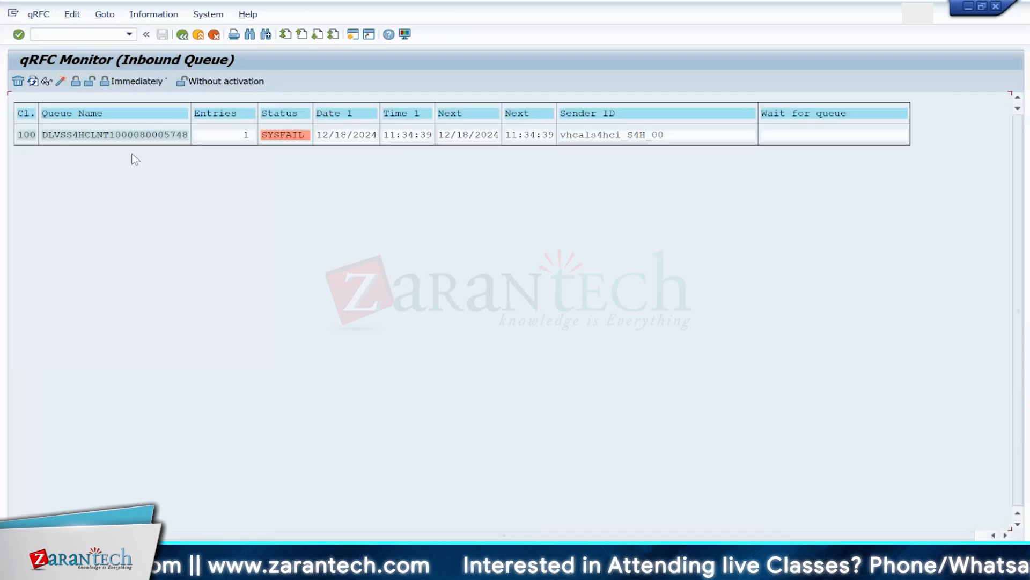
Step: Open the delivery queue's entry, reset its status, refresh it and return to the queue list
double_click(82, 135)
left_click(74, 136)
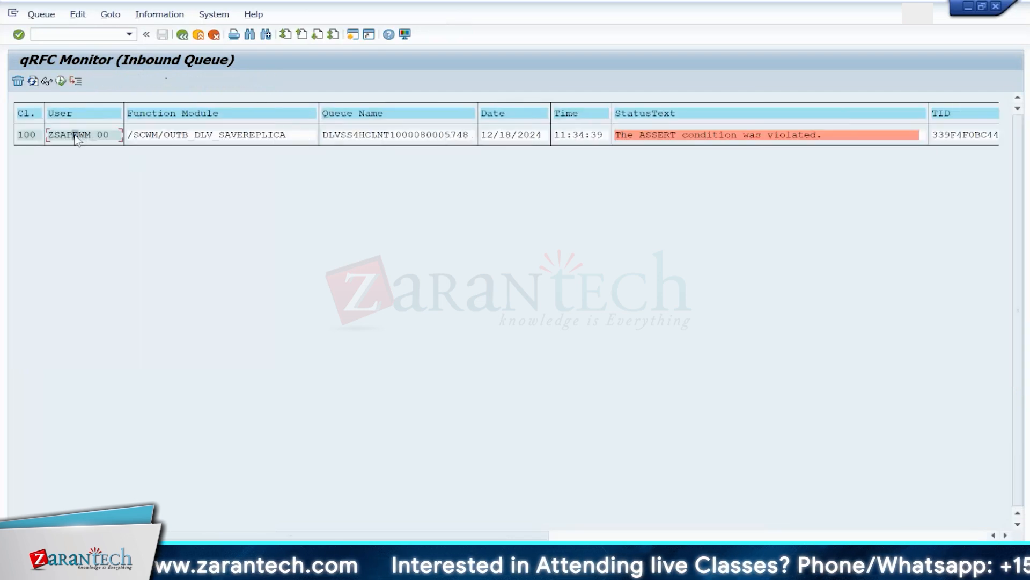
left_click(78, 14)
left_click(107, 88)
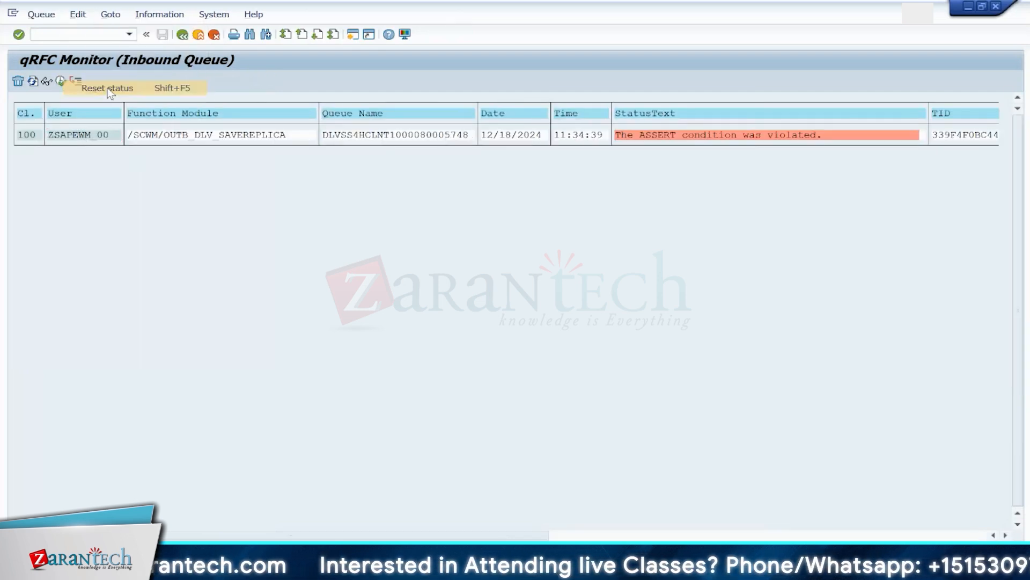
left_click(33, 81)
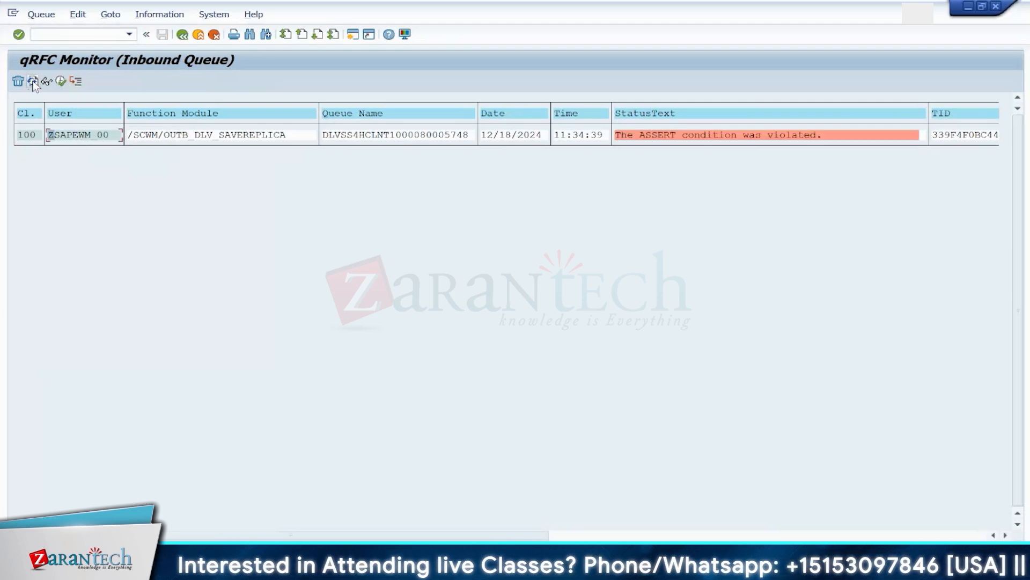
left_click(182, 34)
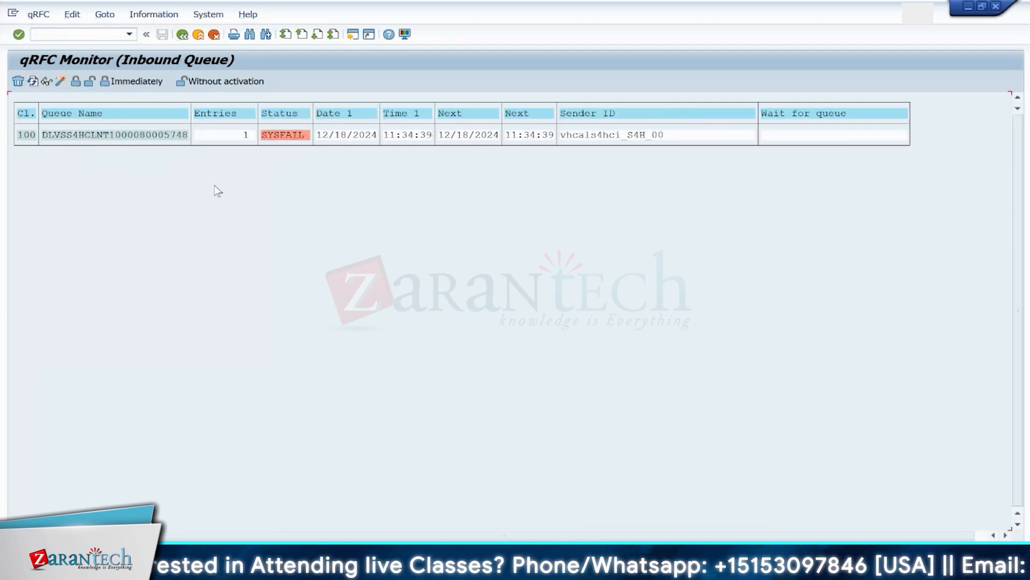
left_click(183, 34)
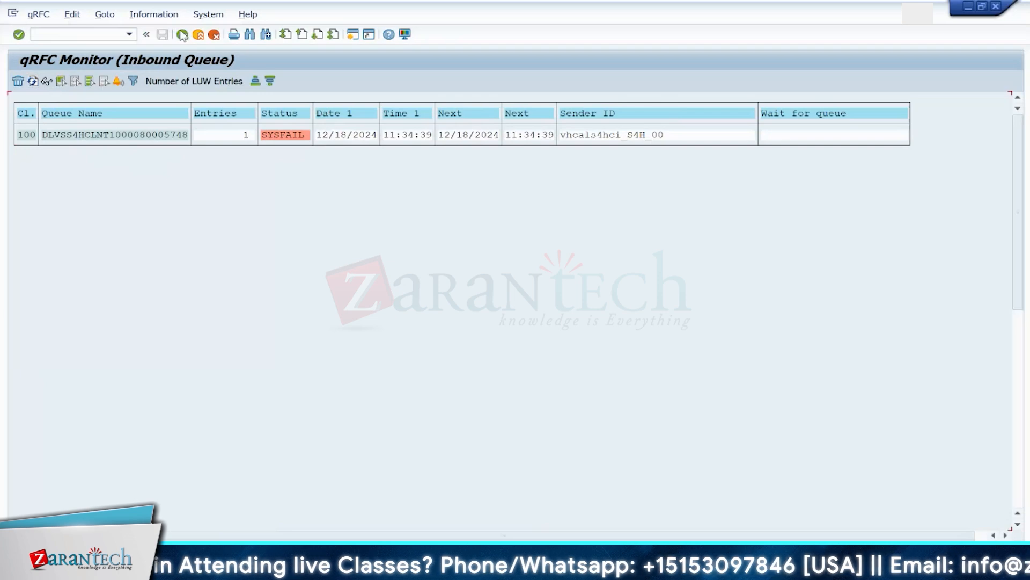
Step: Switch to the Display IMG session, open the Data Browser with /nse16 and display all entries of table /SCDL/TDTYPE
left_click(92, 34)
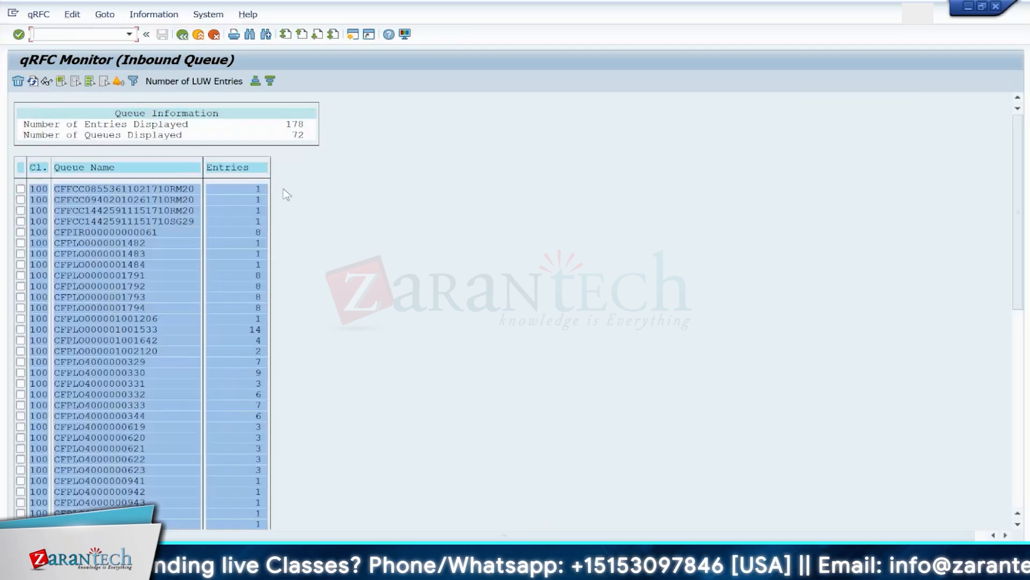
mouse_move(343, 568)
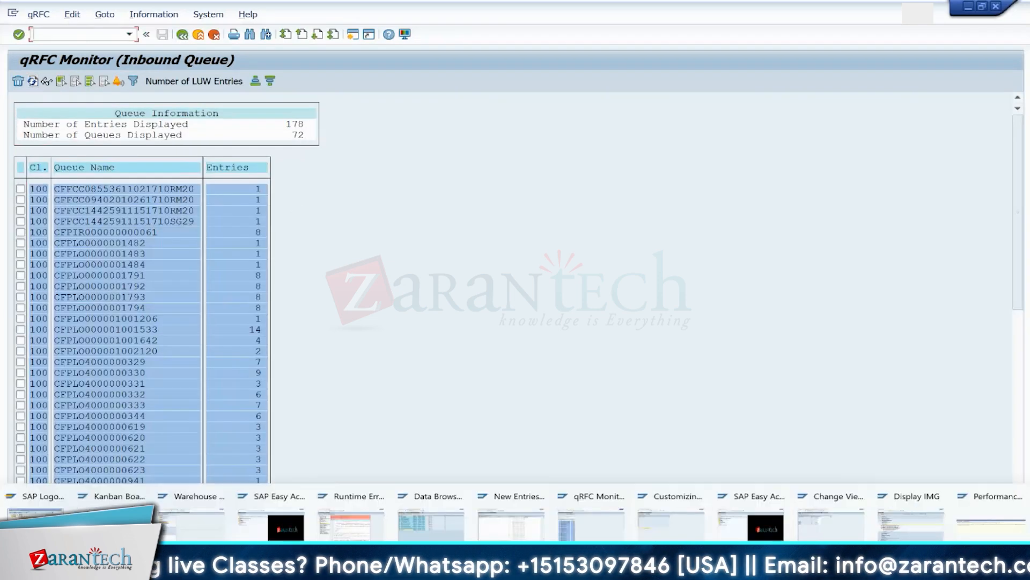
left_click(688, 536)
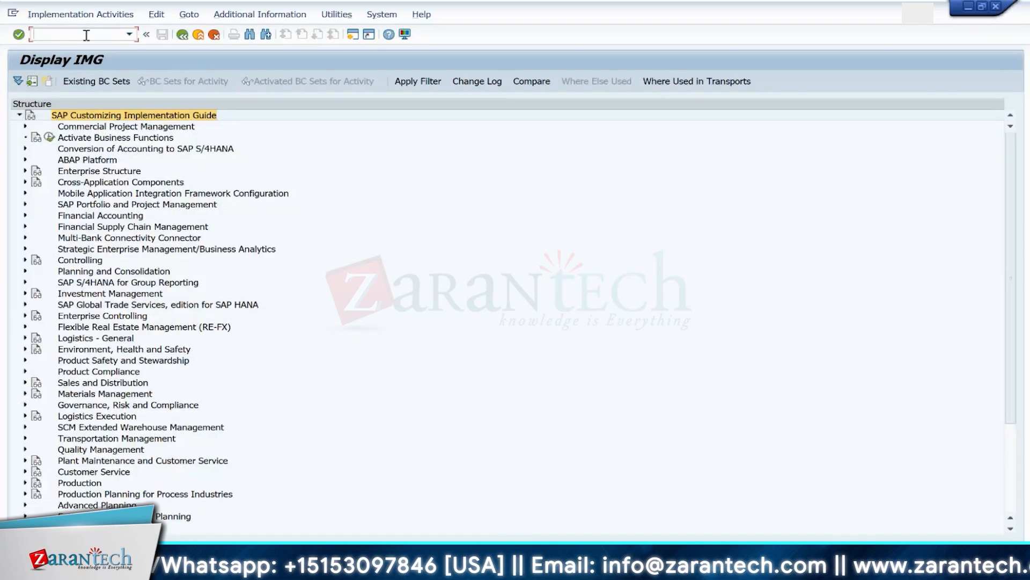
type("se16")
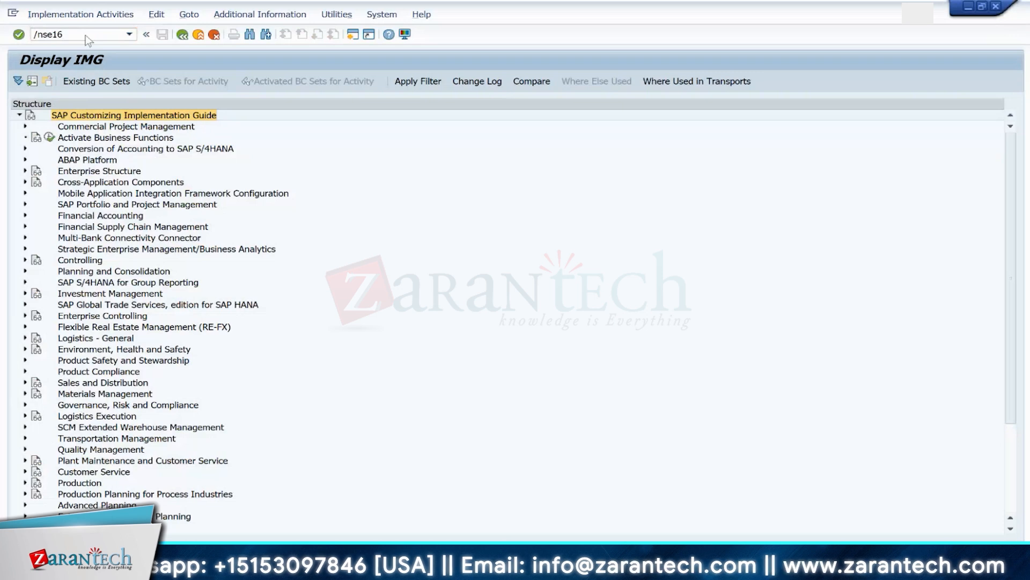
key("Return")
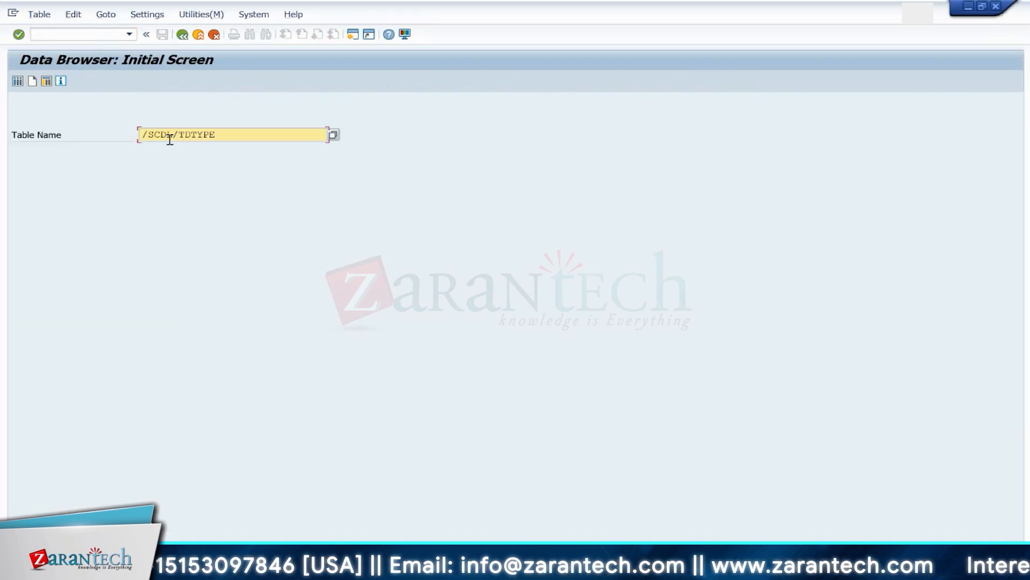
key("Return")
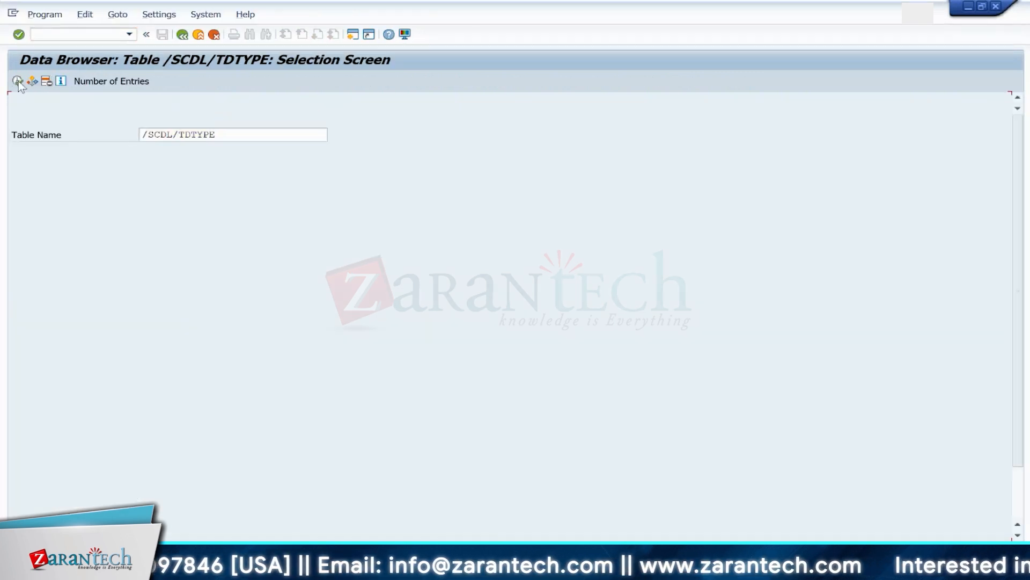
left_click(17, 82)
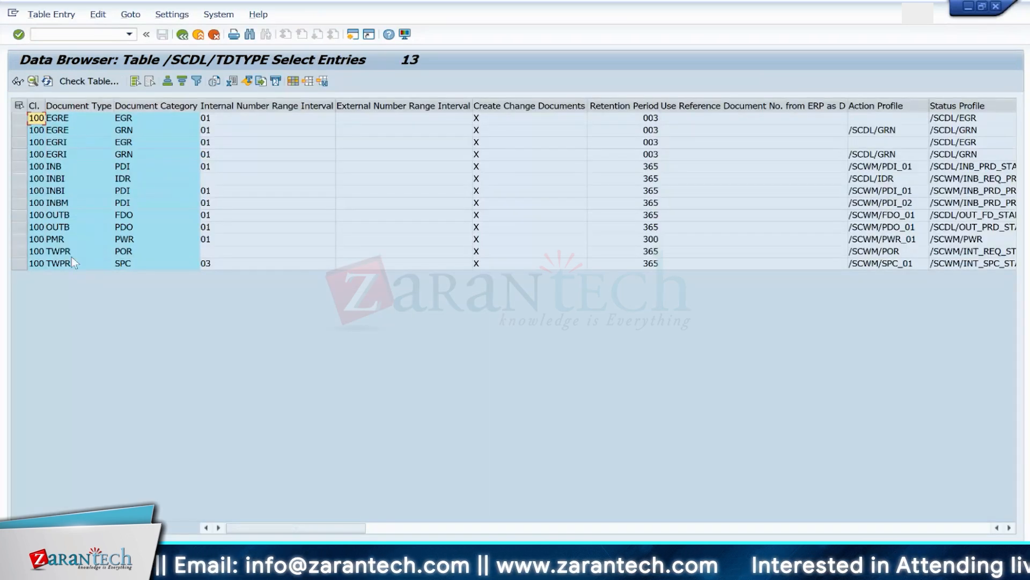
Step: Examine the TWPR document type entries in /SCDL/TDTYPE, including their POR document category and profile columns
left_click(73, 253)
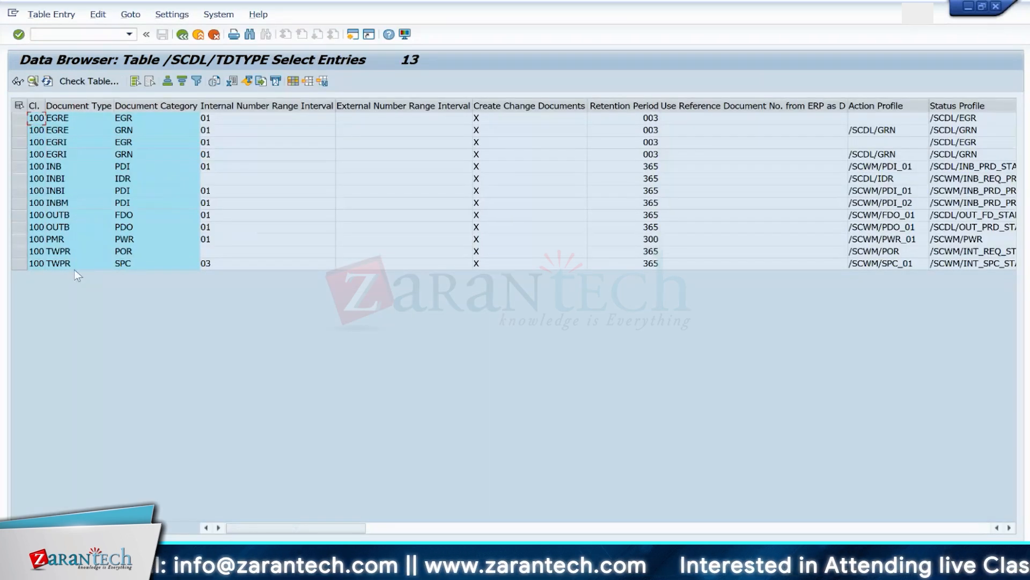
left_click(138, 254)
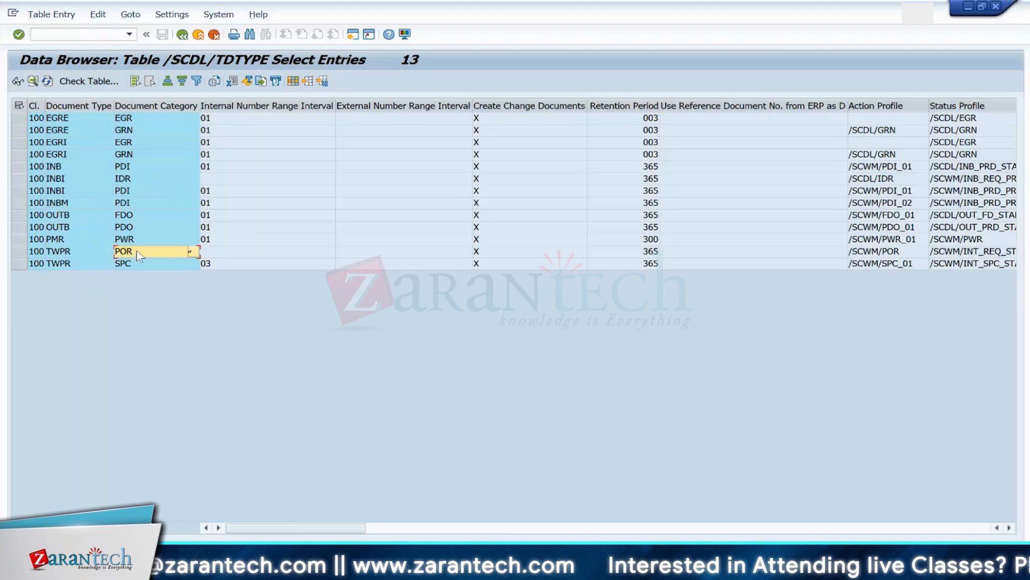
key("F4")
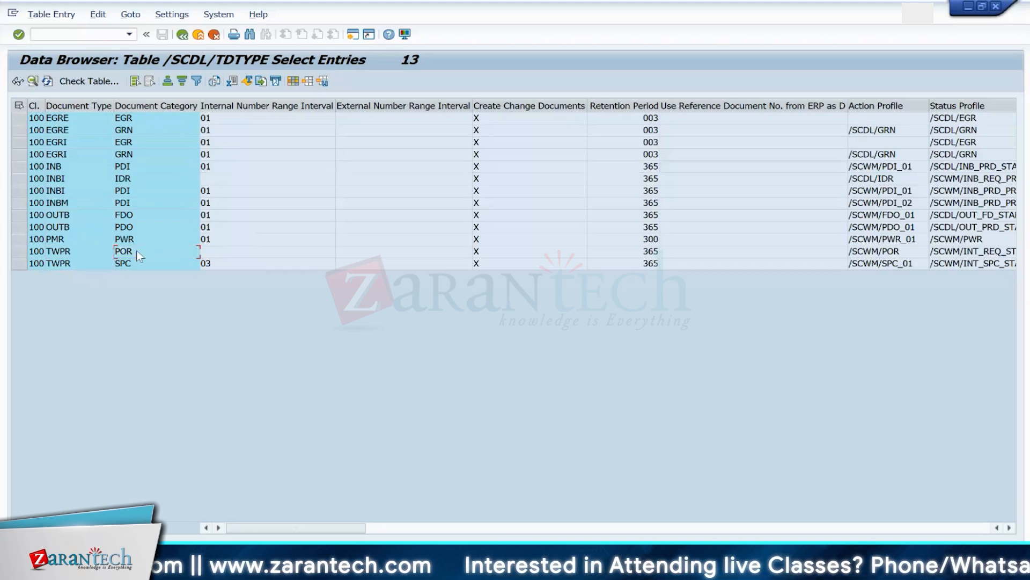
key("Right")
key("Right")
key("Right")
key("Right")
key("Right")
key("Right")
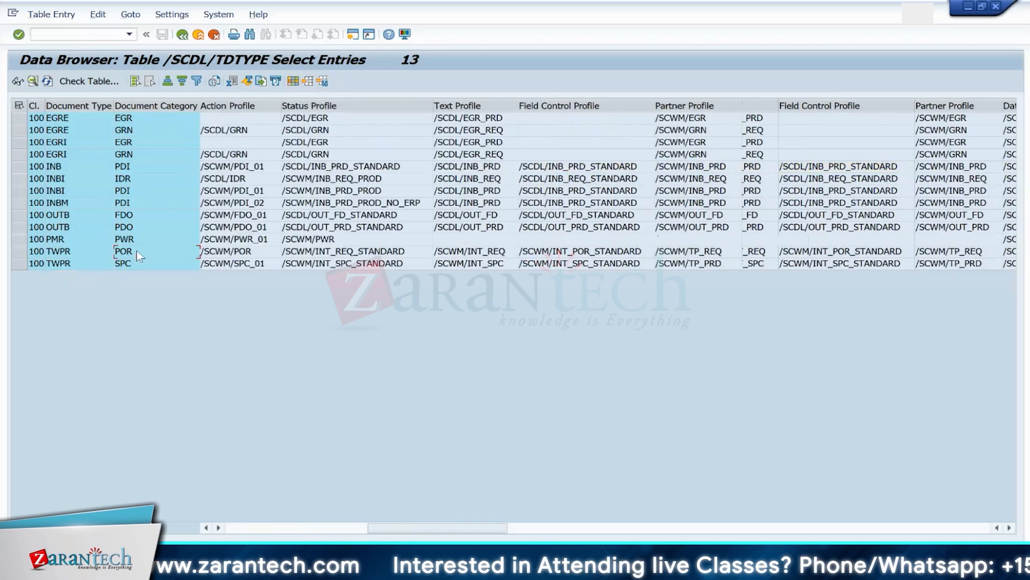
key("Right")
key("Right")
key("Right")
key("Right")
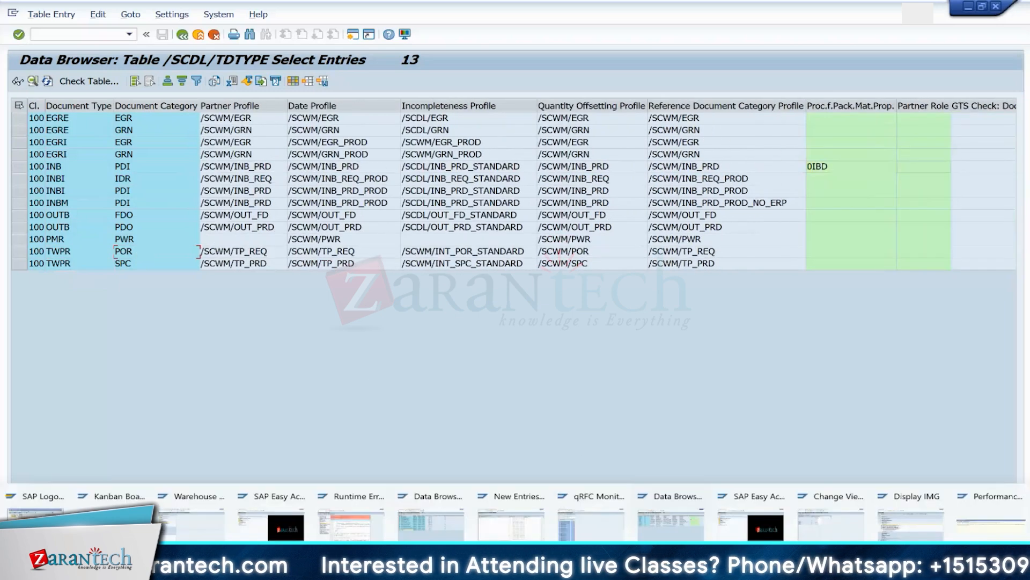
key("Right")
key("Right")
Step: Close the unneeded Runtime Error session and the first SAP Easy Access session
left_click(621, 537)
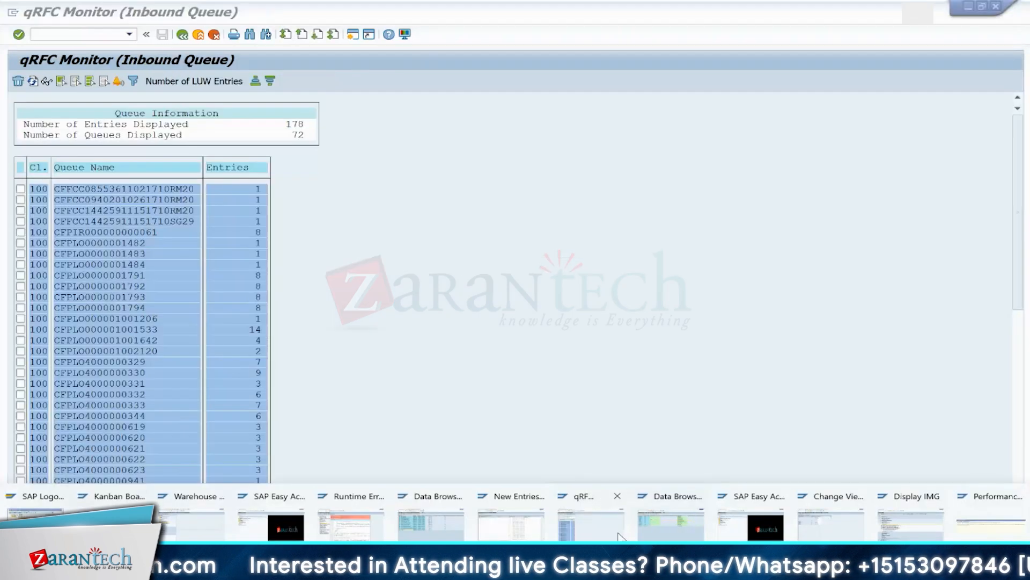
left_click(351, 523)
left_click(377, 497)
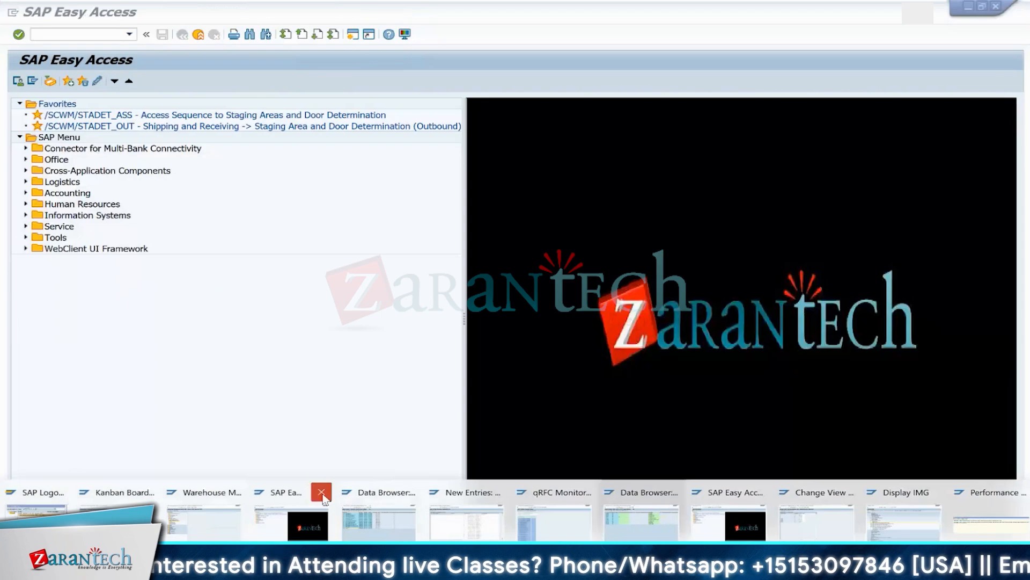
left_click(321, 492)
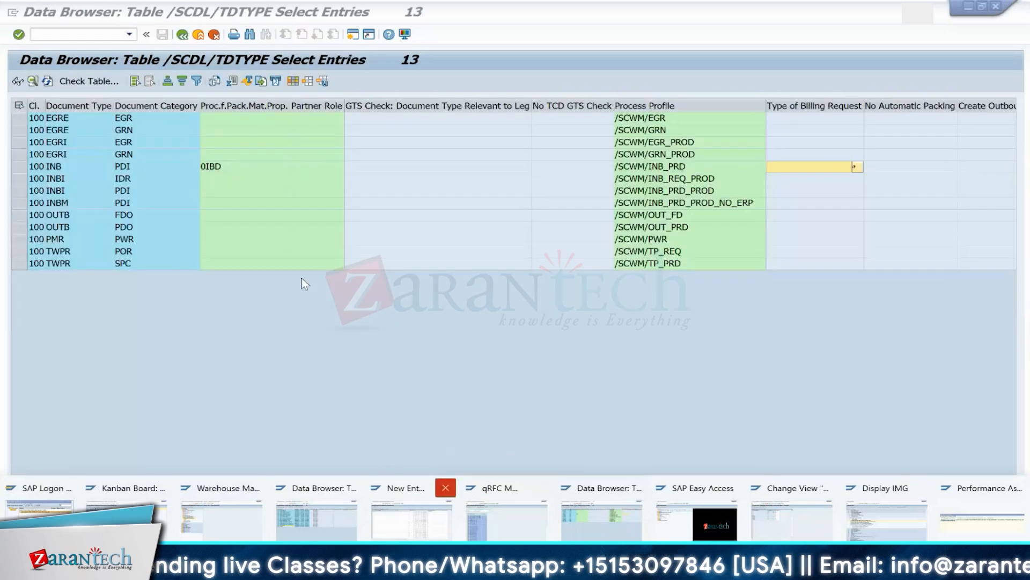
Step: Open the Display IMG structure with /nsimg and expand SCM Extended Warehouse Management down to the Extended Warehouse Management nodes
left_click(79, 35)
type("/nsimg")
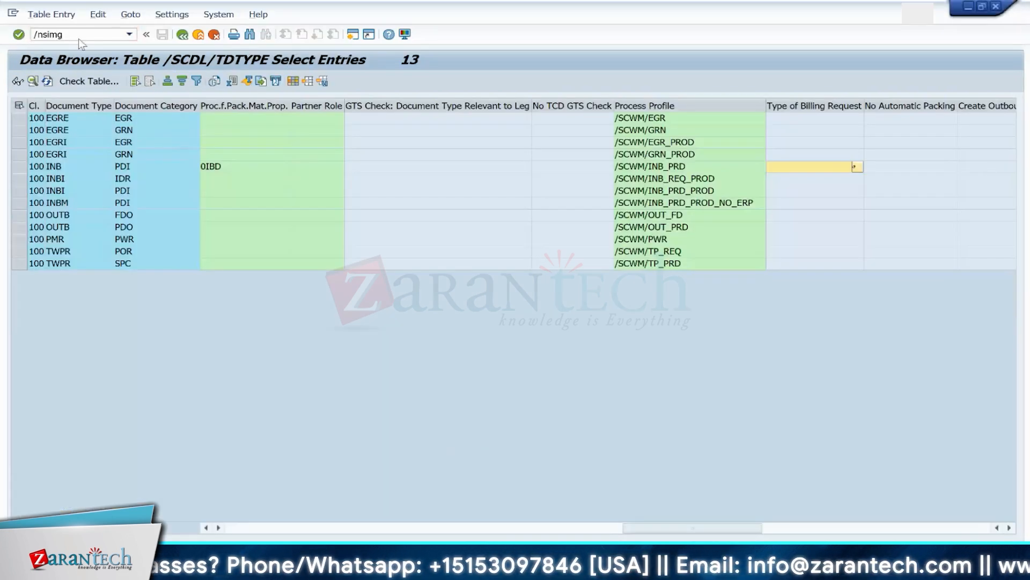
key("Return")
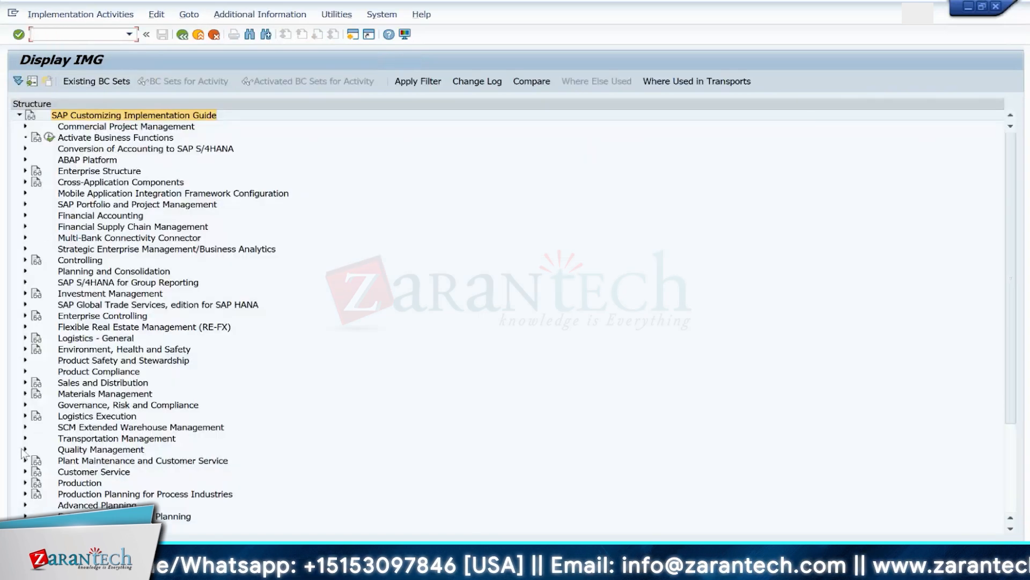
left_click(26, 416)
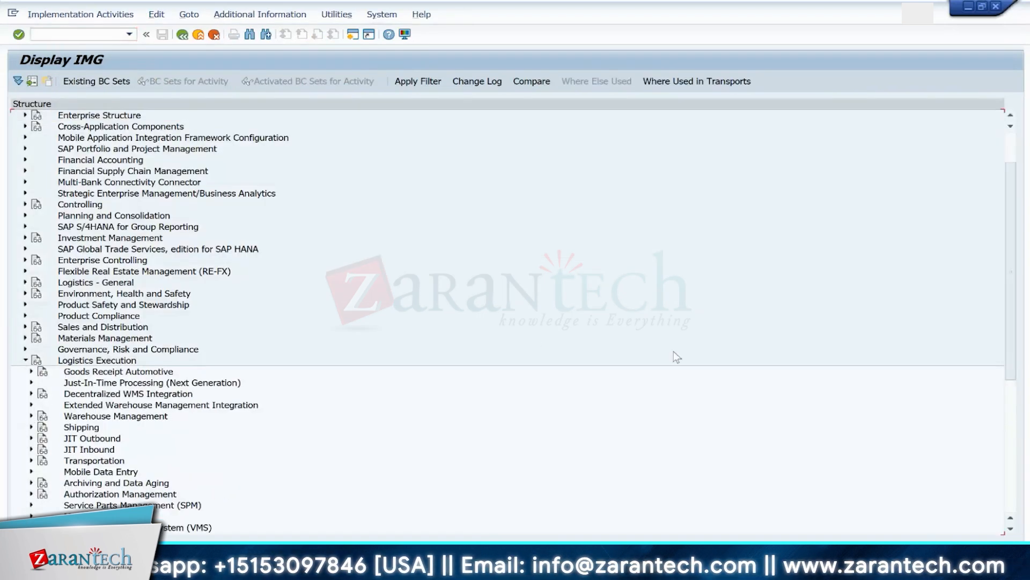
left_click(25, 360)
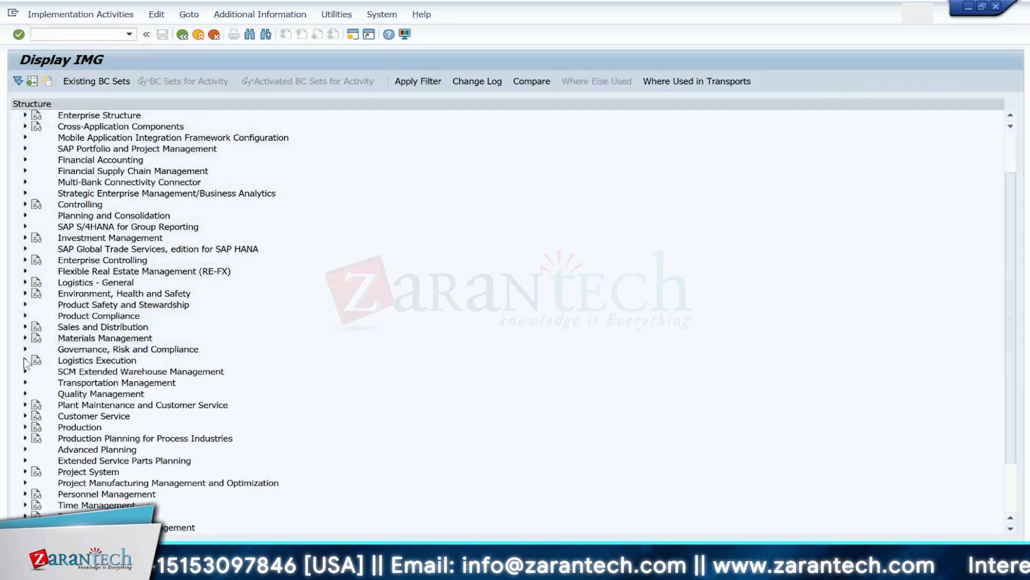
left_click(25, 370)
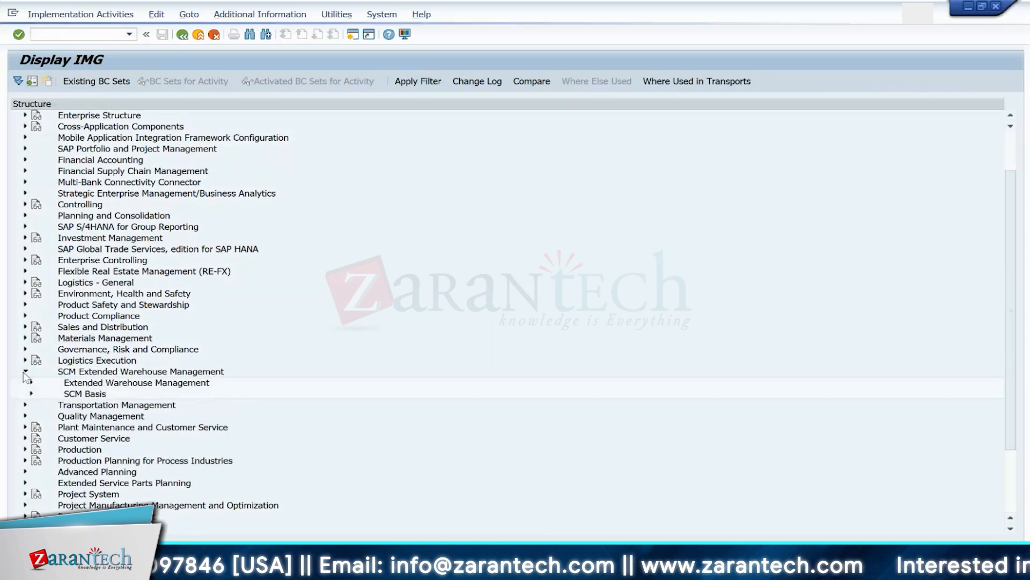
left_click(32, 383)
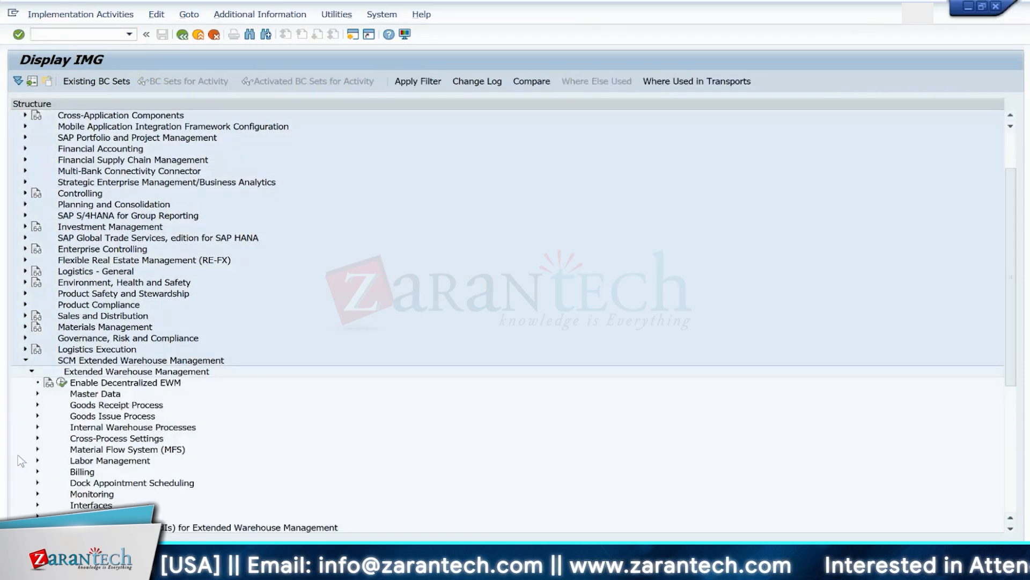
Step: Expand Internal Warehouse Processes, Delivery Processing and Stock Transfers in the IMG structure
left_click(38, 427)
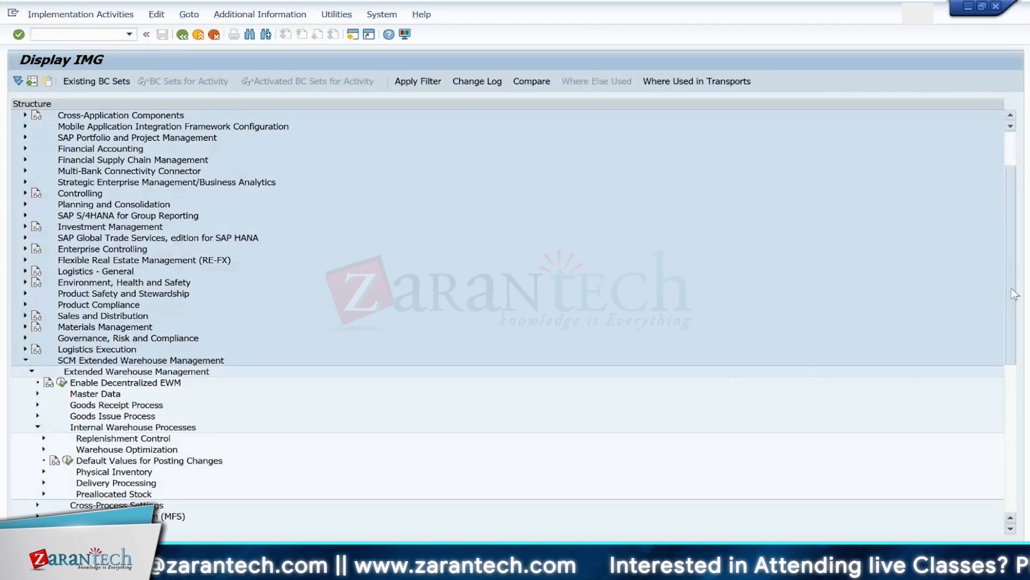
left_click_drag(1014, 298, 1015, 325)
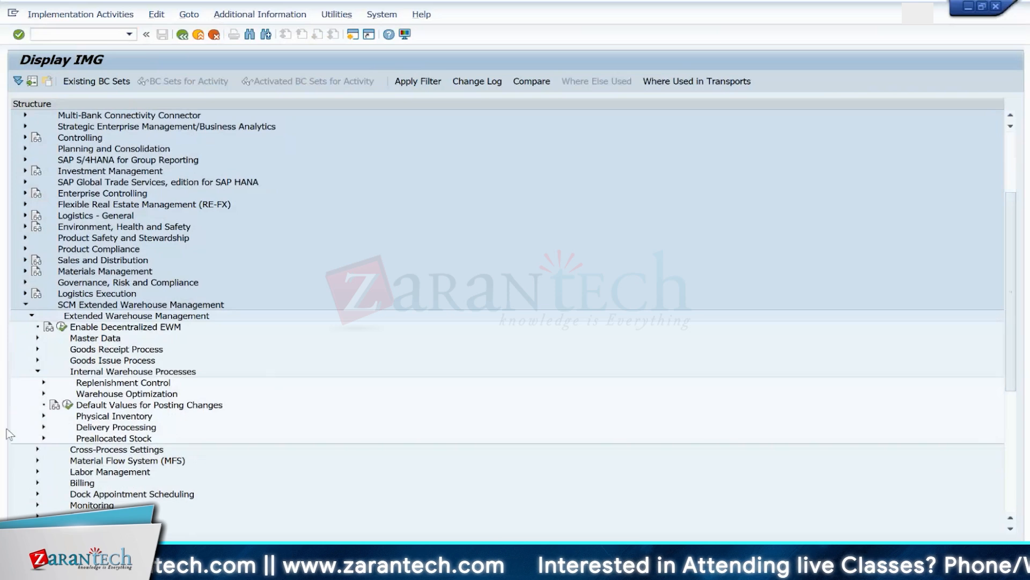
left_click(43, 427)
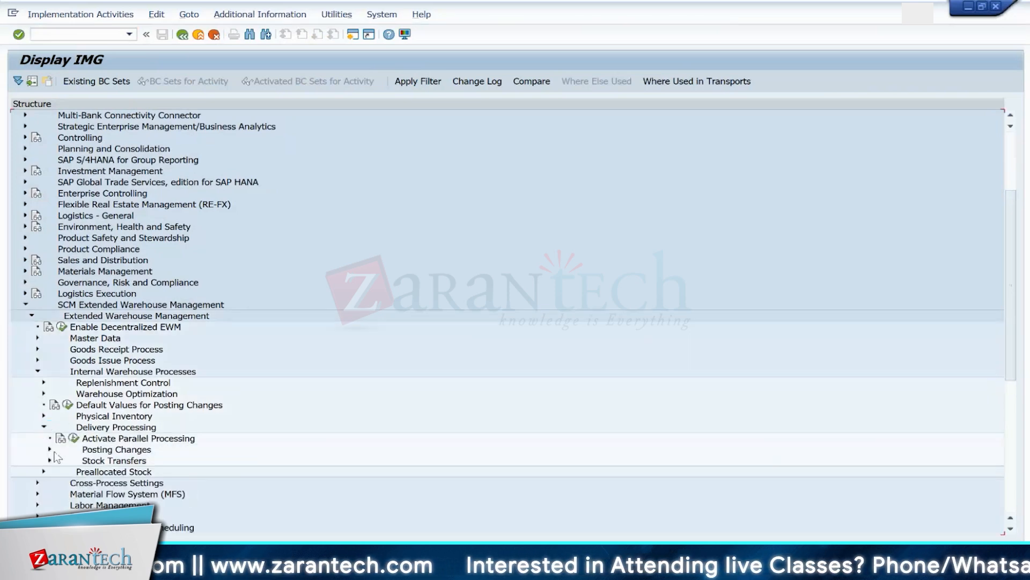
left_click(49, 460)
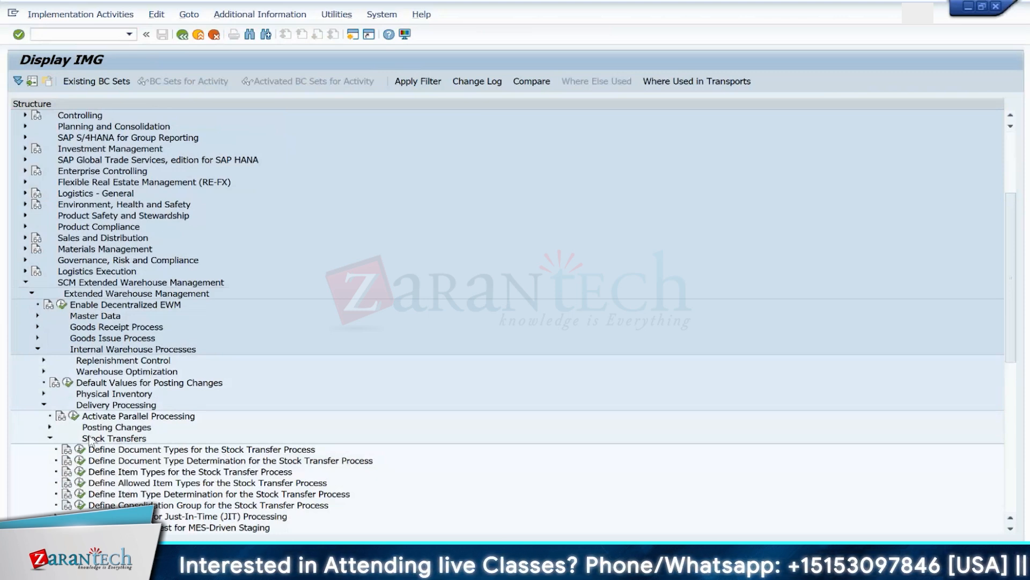
Step: Expand Stock Transfer for Just-In-Time (JIT) Processing and open Define Document and Item Type Determination for JIT Processing
left_click(56, 516)
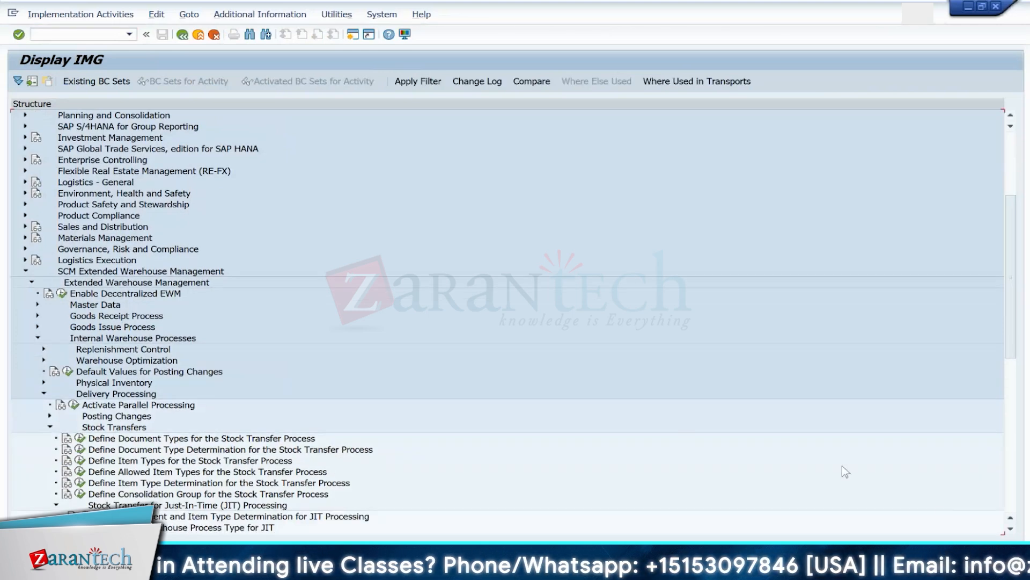
scroll(423, 461, "down", 3)
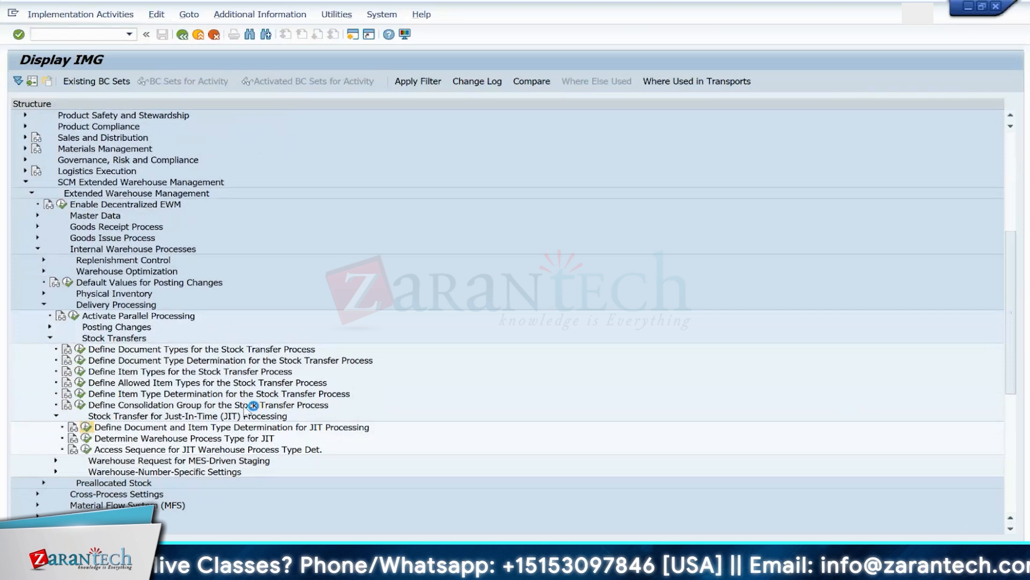
left_click(86, 427)
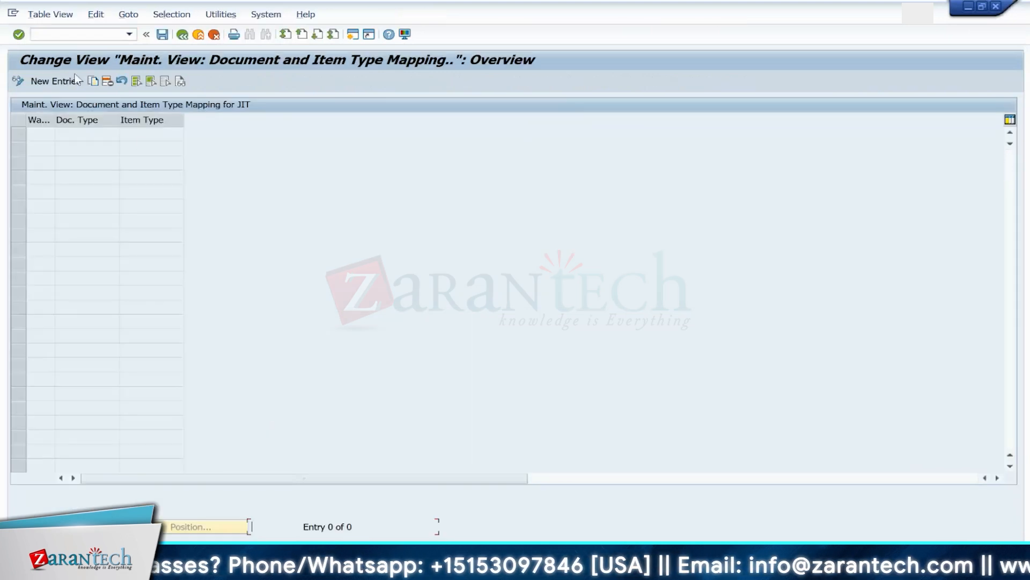
Step: Try to add a JIT mapping entry for warehouse 1710 with document type TWPR
left_click(77, 81)
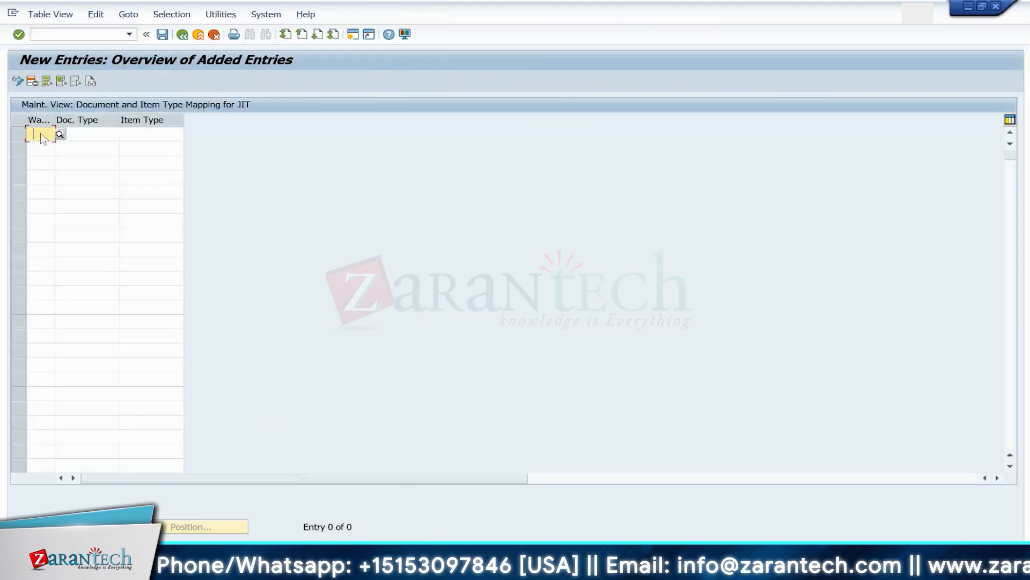
left_click(39, 147)
left_click(100, 135)
left_click(124, 135)
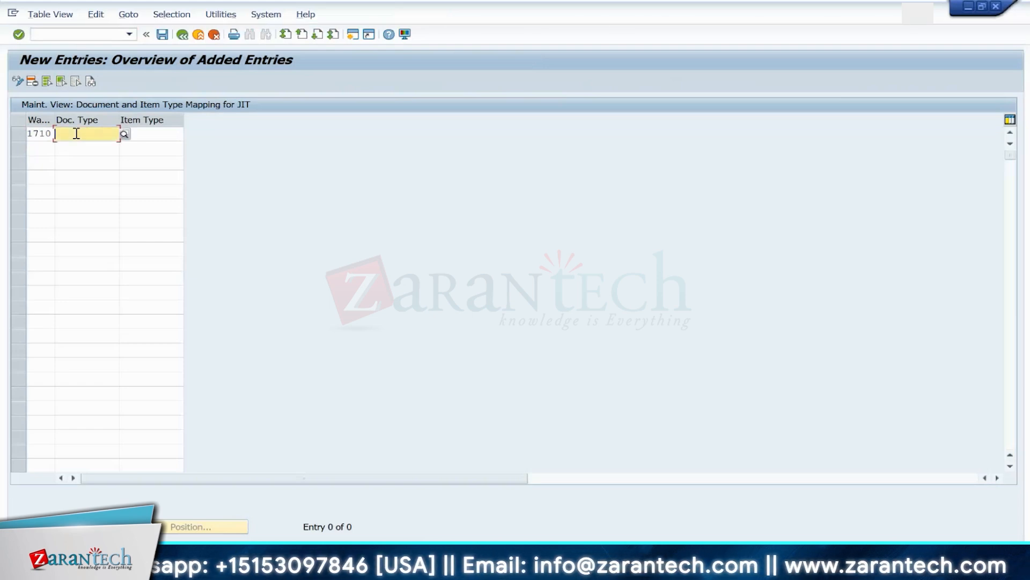
left_click(77, 134)
left_click(76, 146)
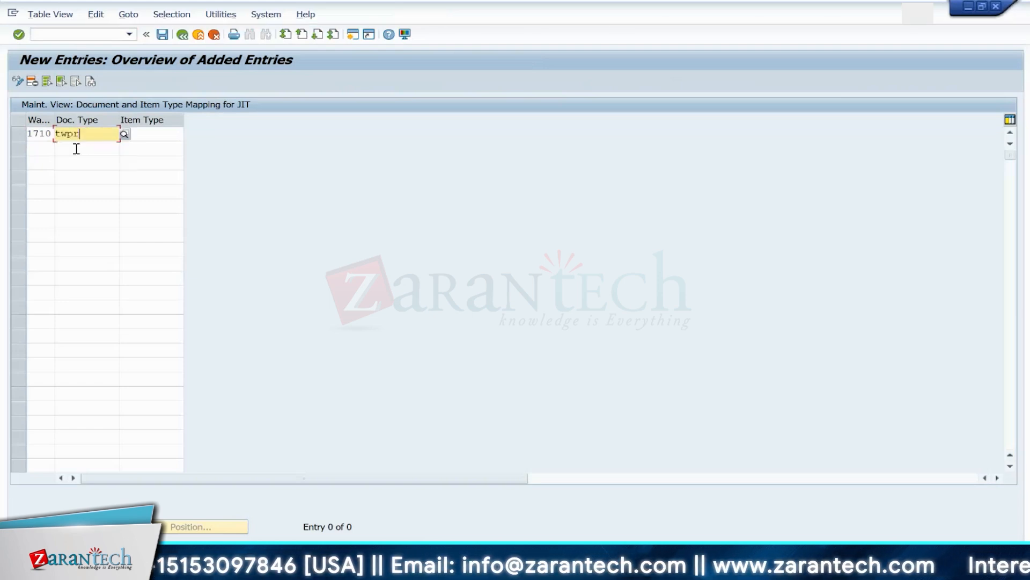
key("Return")
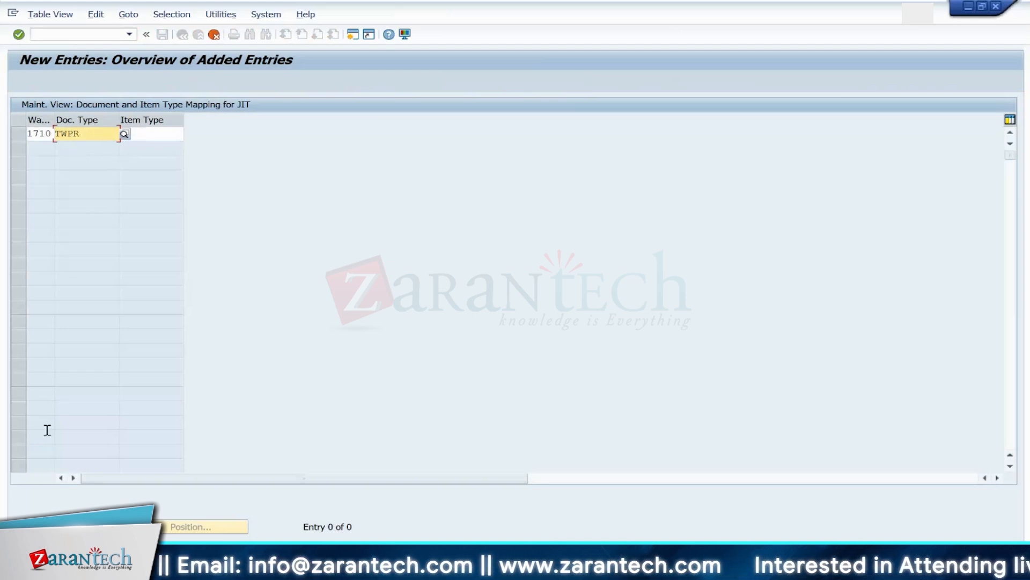
Step: Discard the unsaved JIT mapping entry and return to the IMG structure
left_click(217, 40)
left_click(233, 247)
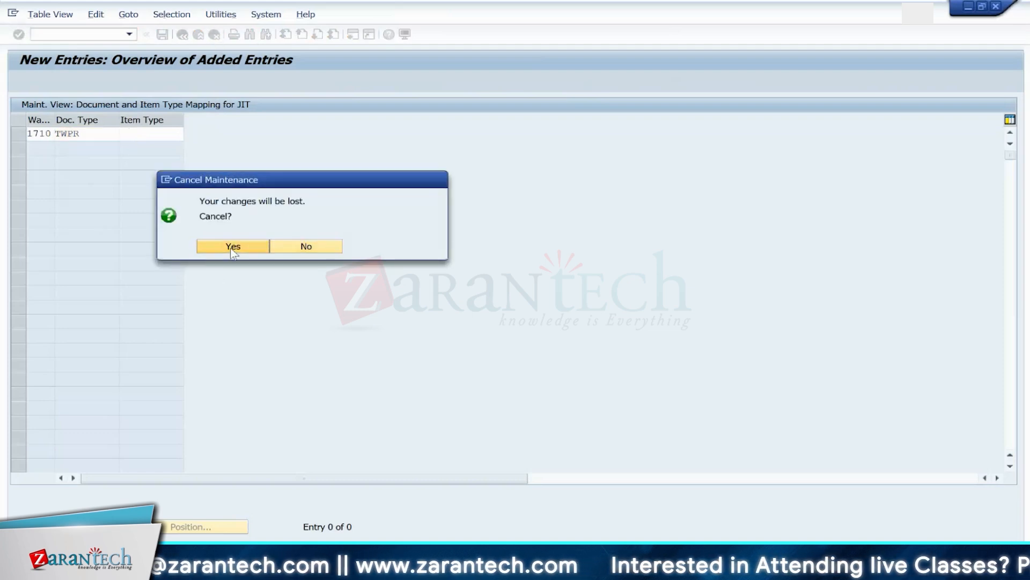
left_click(182, 34)
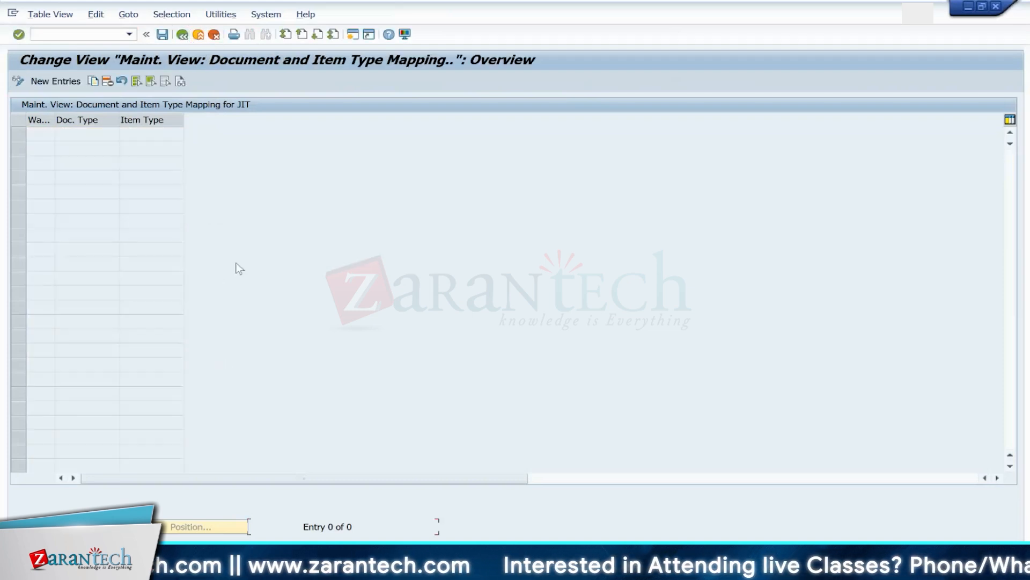
left_click(182, 34)
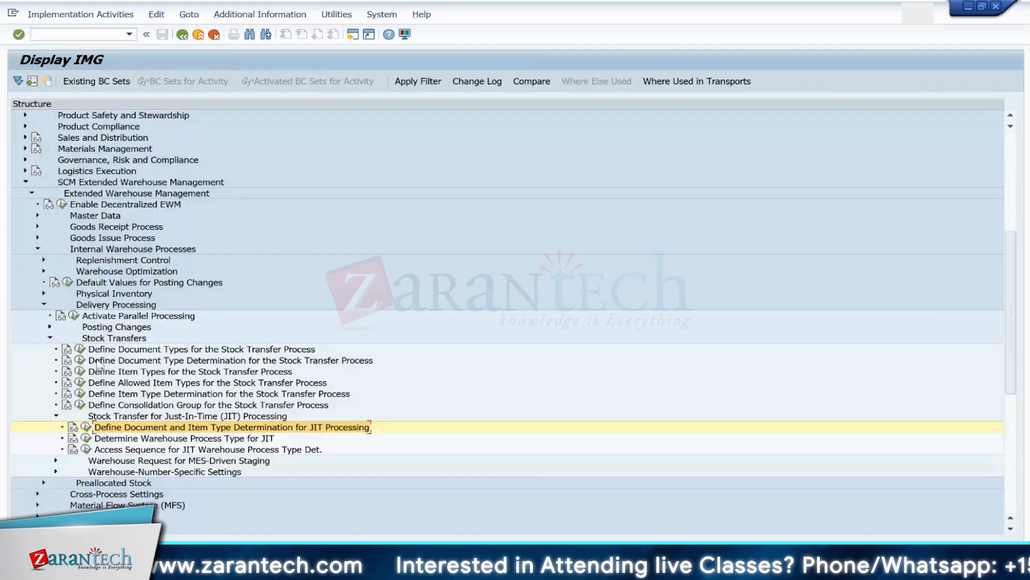
Step: Open Define Document Types for the Stock Transfer Process and dismiss the information message
left_click(81, 350)
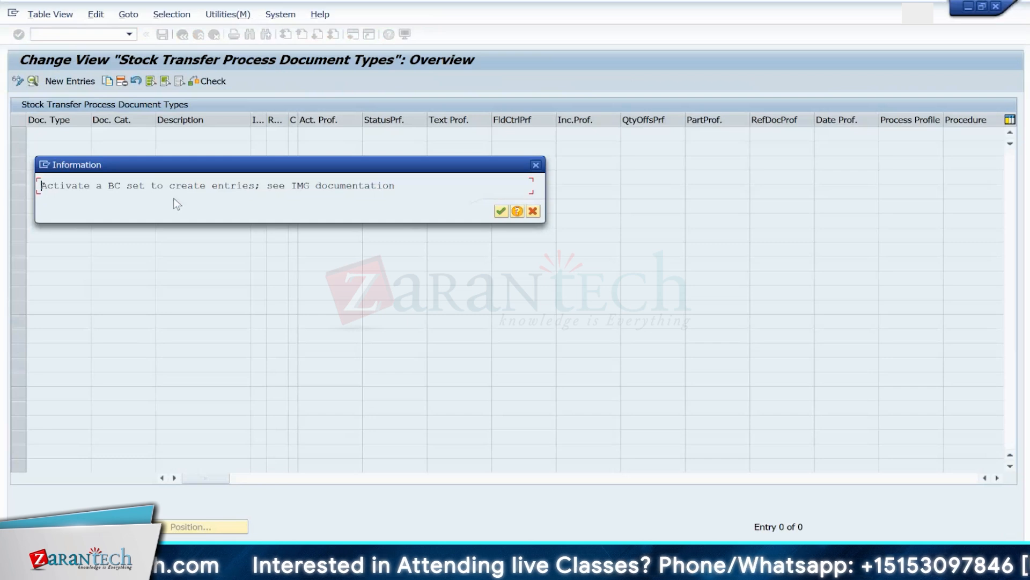
key("Return")
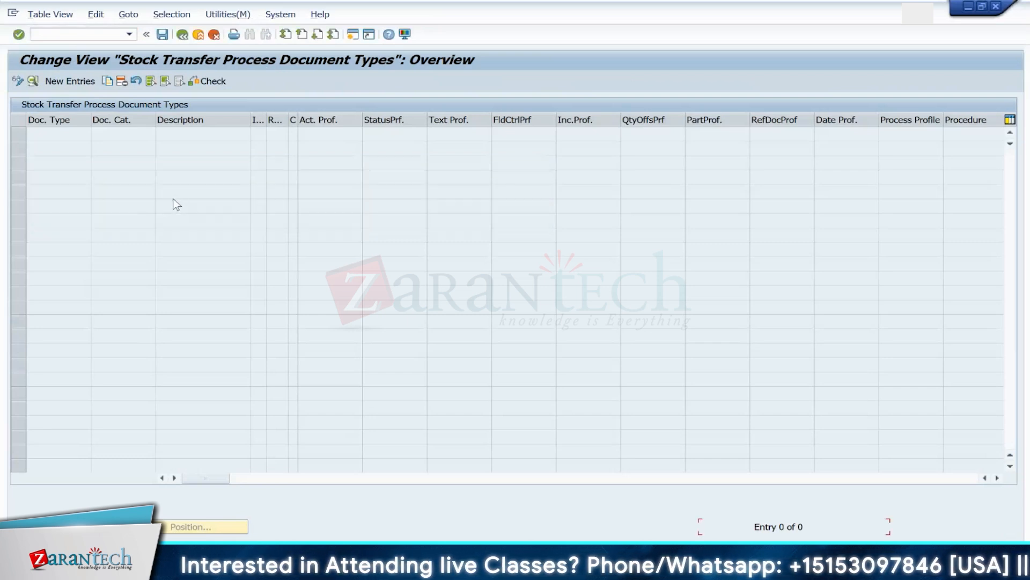
Step: Reopen the Data Browser, display all entries of table /SCDL/TDTYPE and select the Document Category column
left_click(84, 33)
type("/")
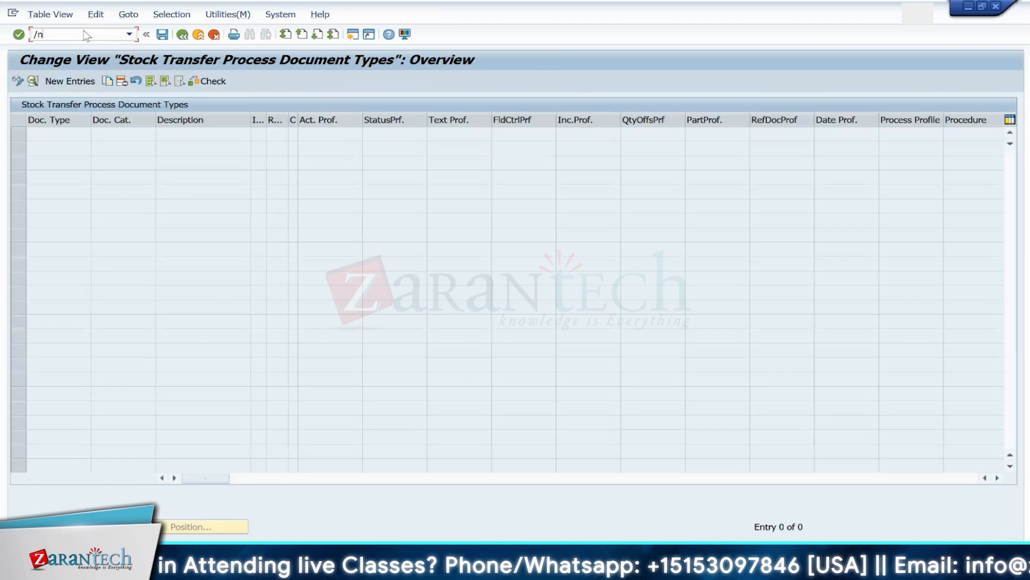
type("nse11")
key("Return")
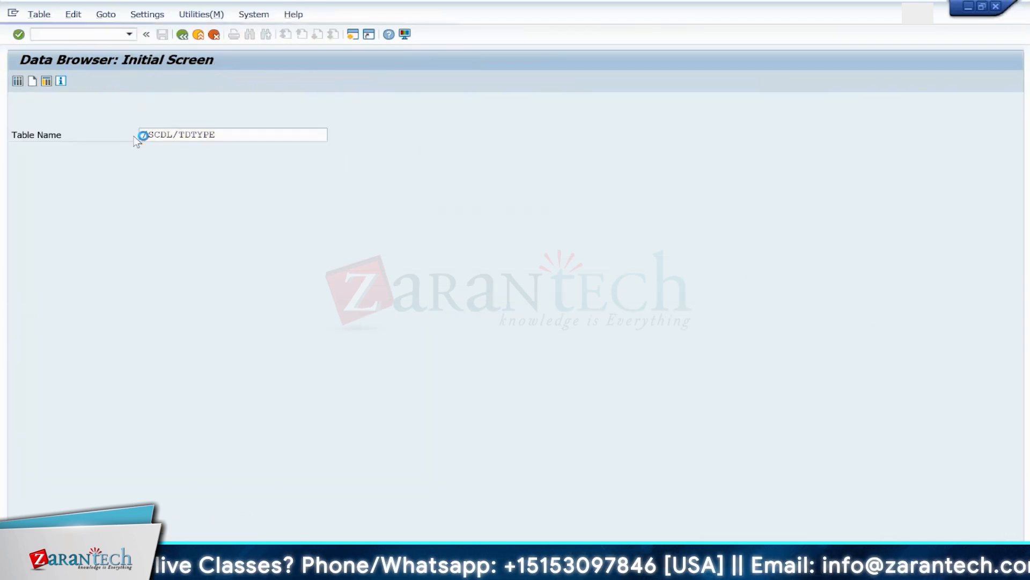
key("Return")
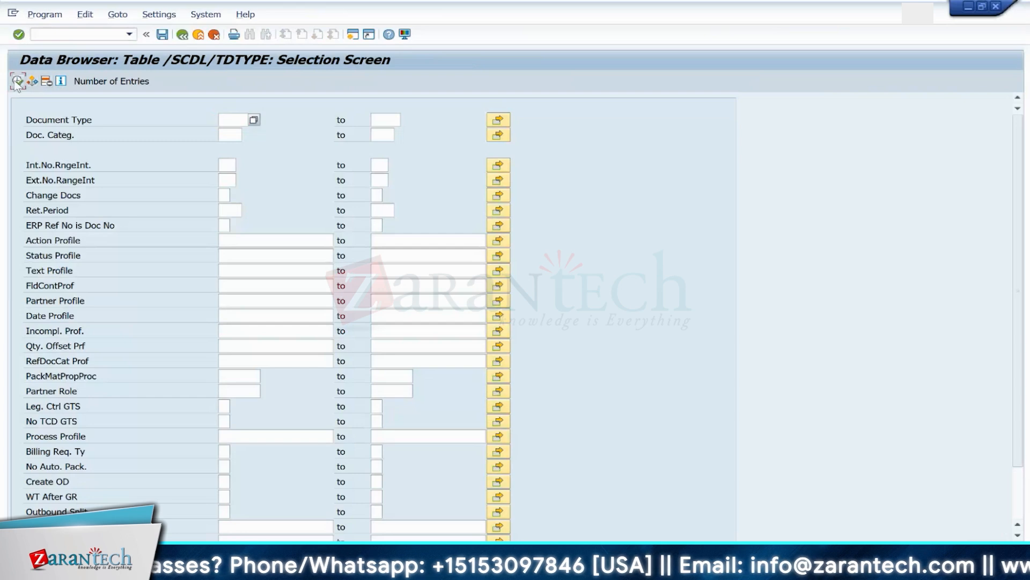
left_click(17, 82)
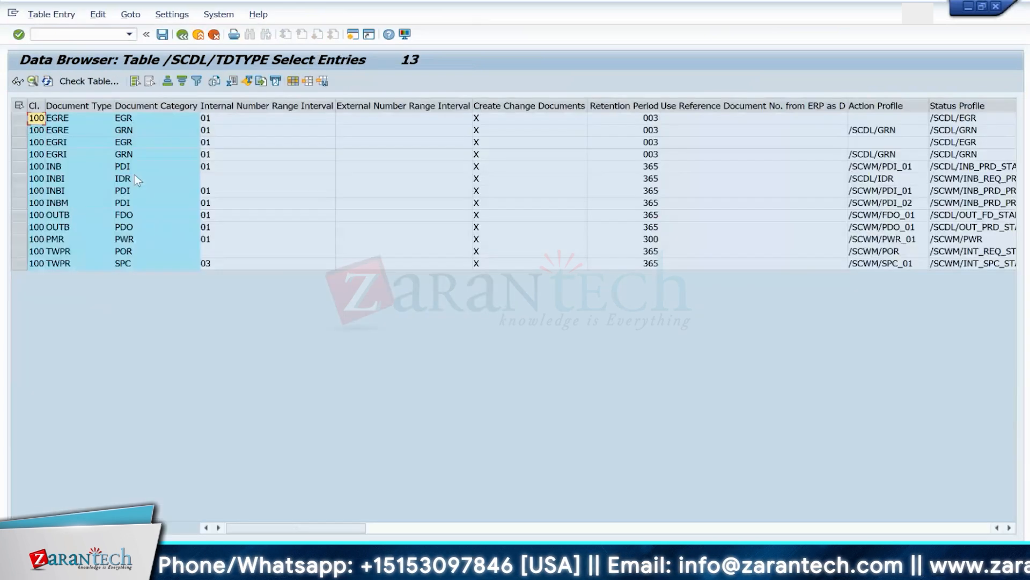
left_click(139, 105)
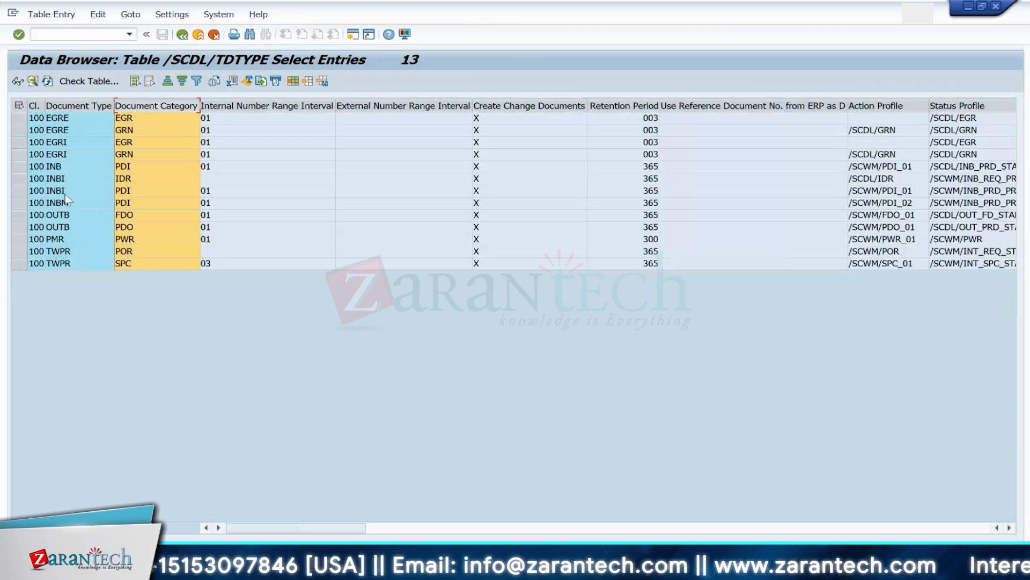
Step: Look up the possible document categories from the SPC category of the last TWPR entry, and leave the Data Browser
left_click(79, 251)
left_click(146, 262)
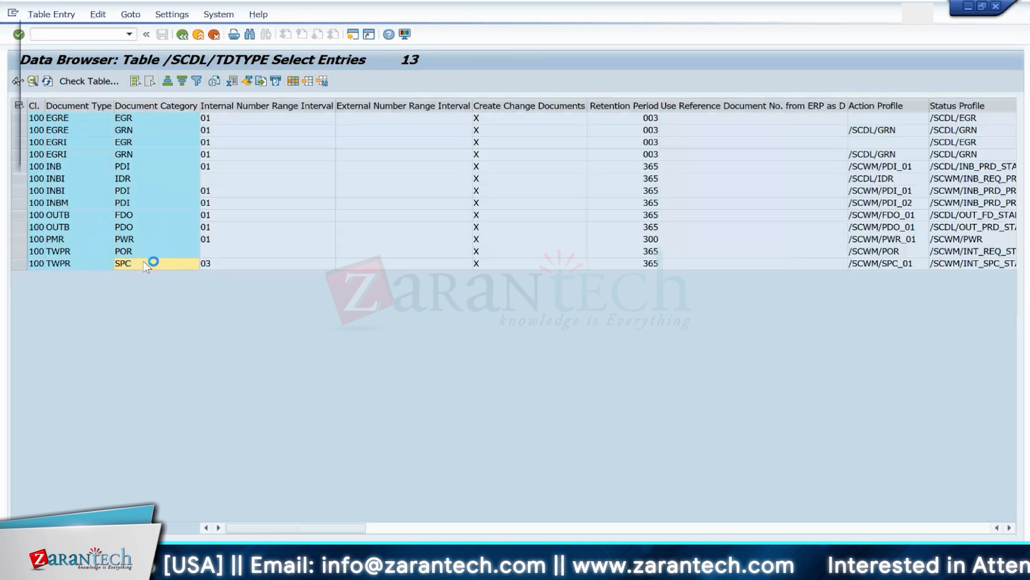
key("F4")
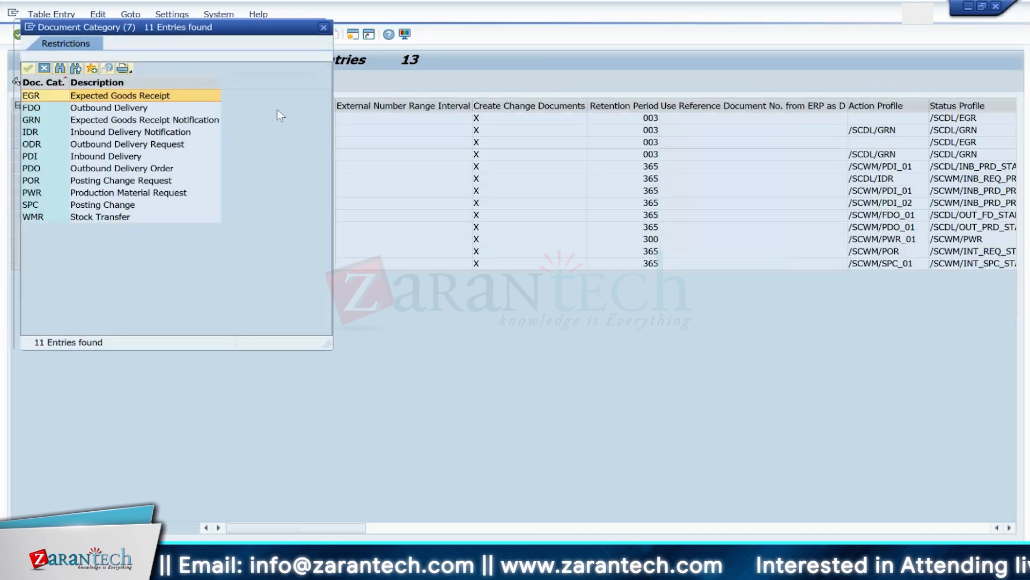
left_click(323, 27)
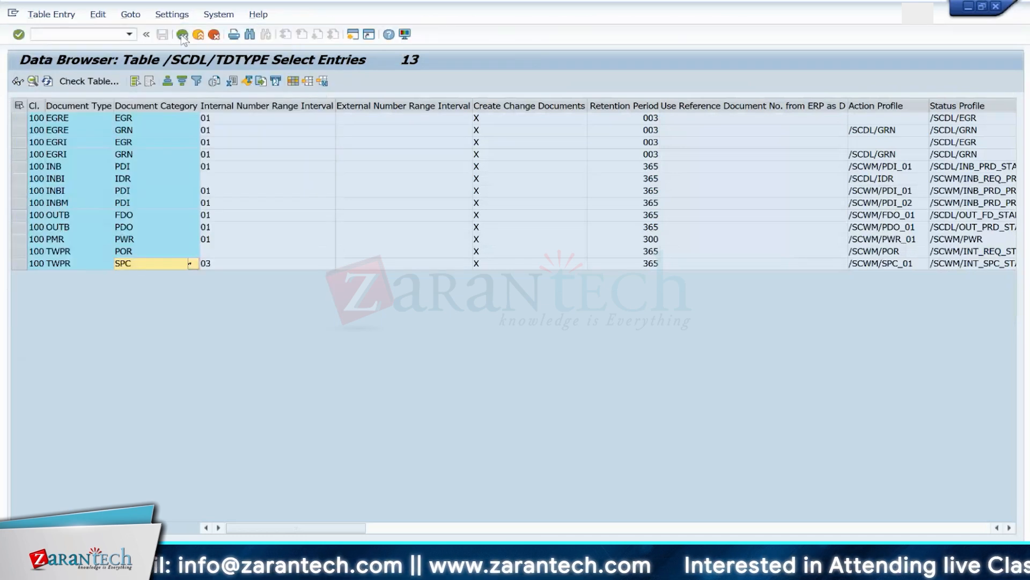
left_click(182, 35)
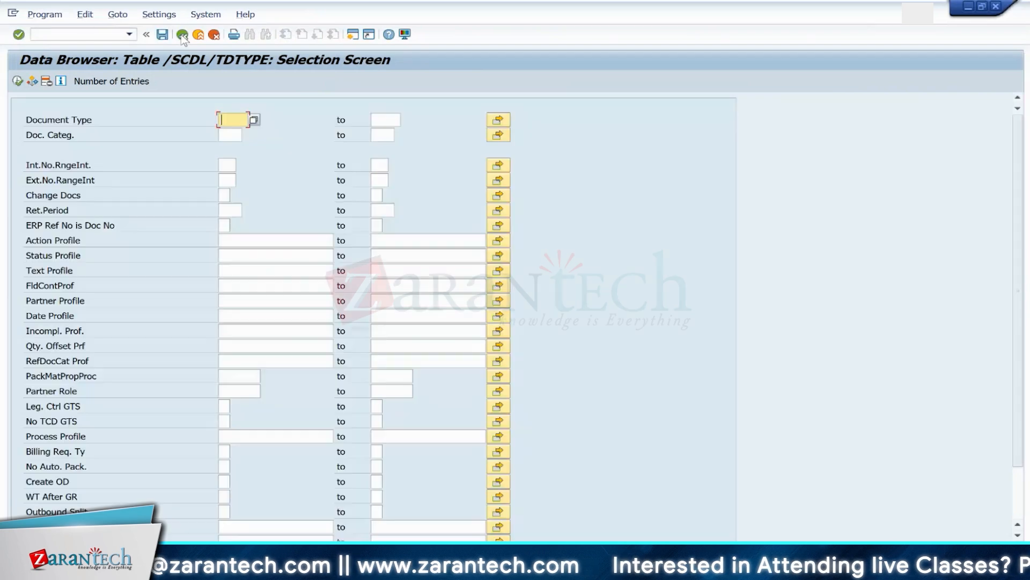
left_click(182, 36)
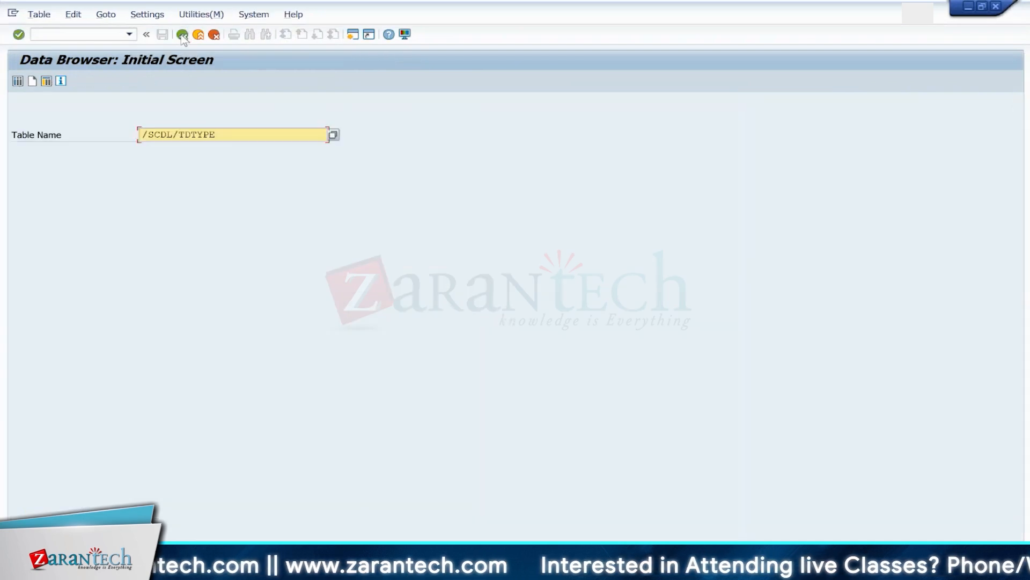
key("F3")
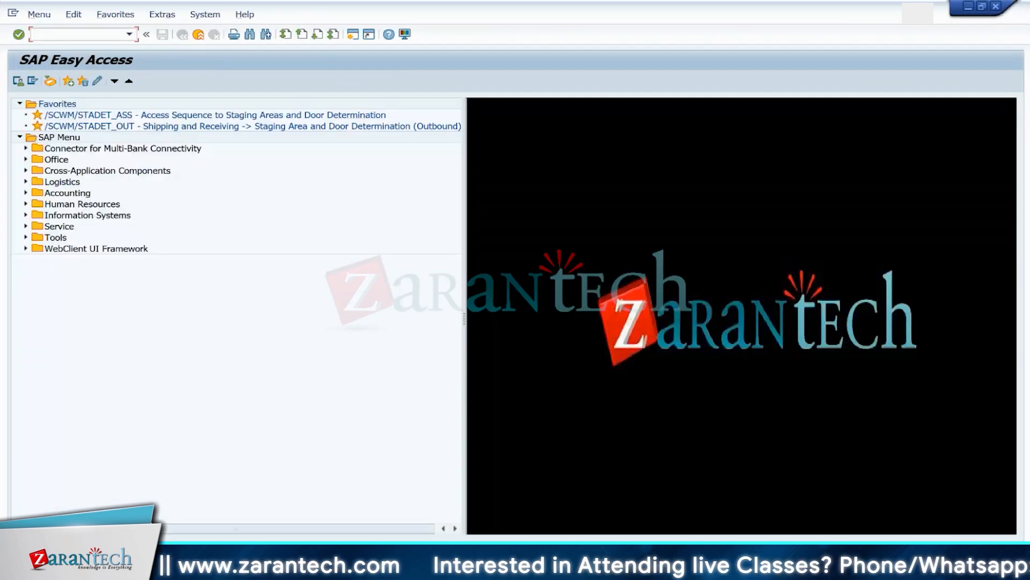
Step: Switch to the IMG session, check the Define Document Types for the Stock Transfer Process table, and return to the structure
mouse_move(773, 569)
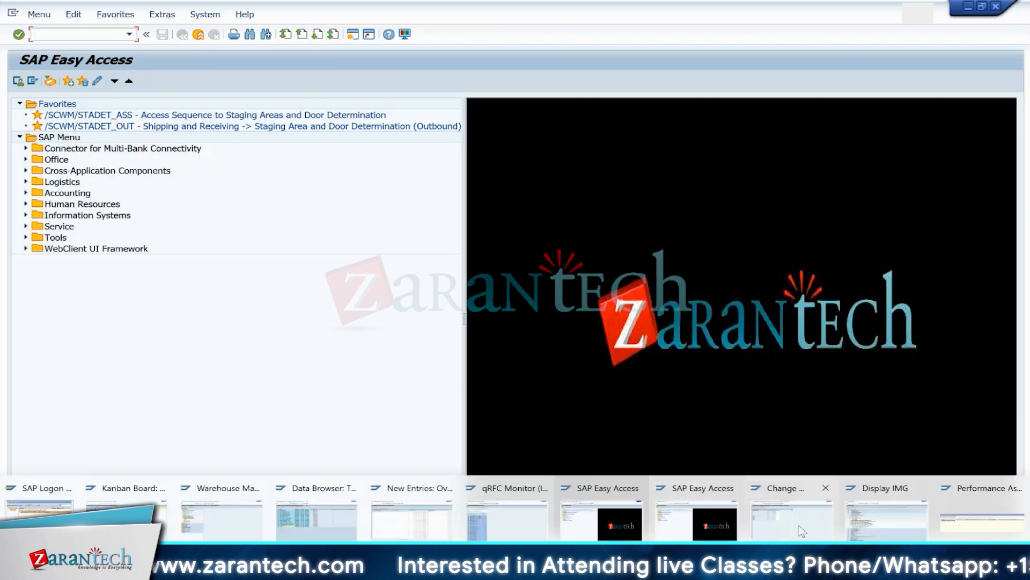
left_click(853, 486)
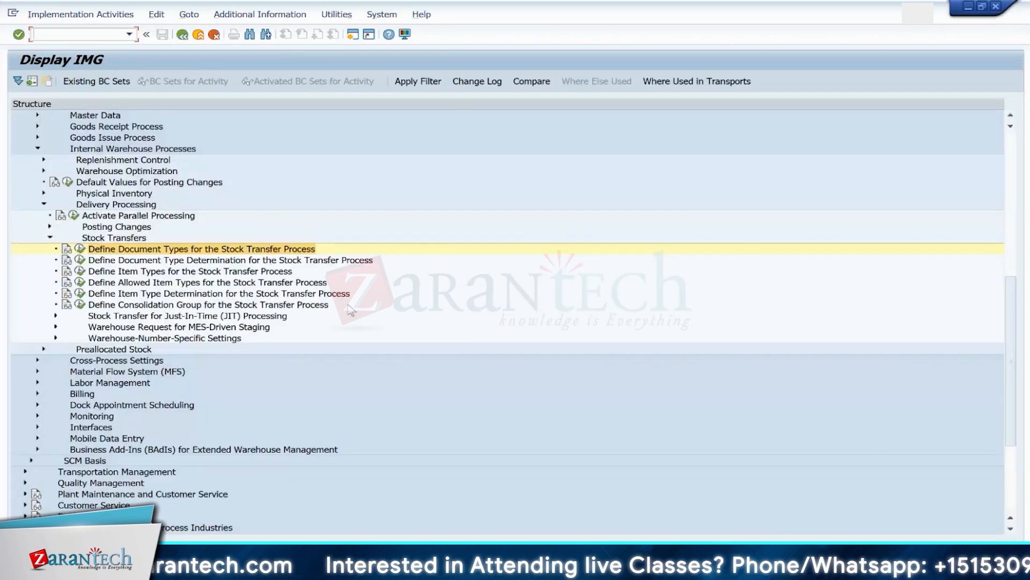
left_click(79, 249)
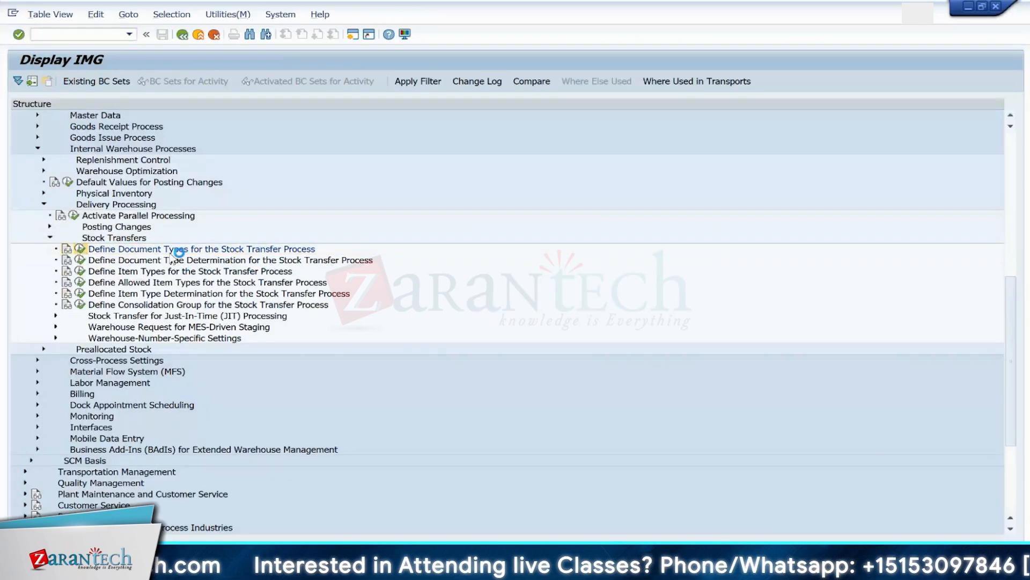
key("Return")
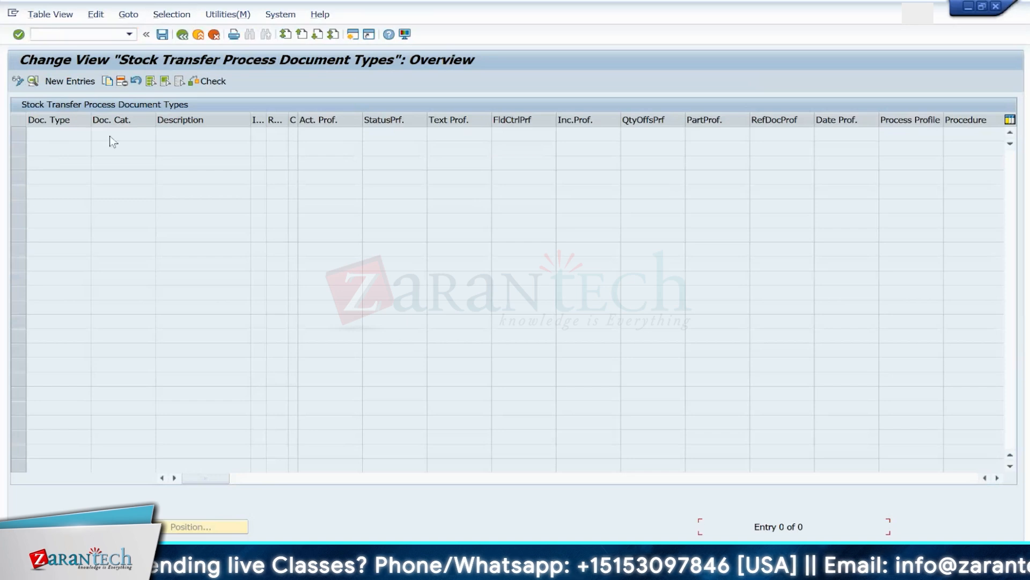
left_click(180, 36)
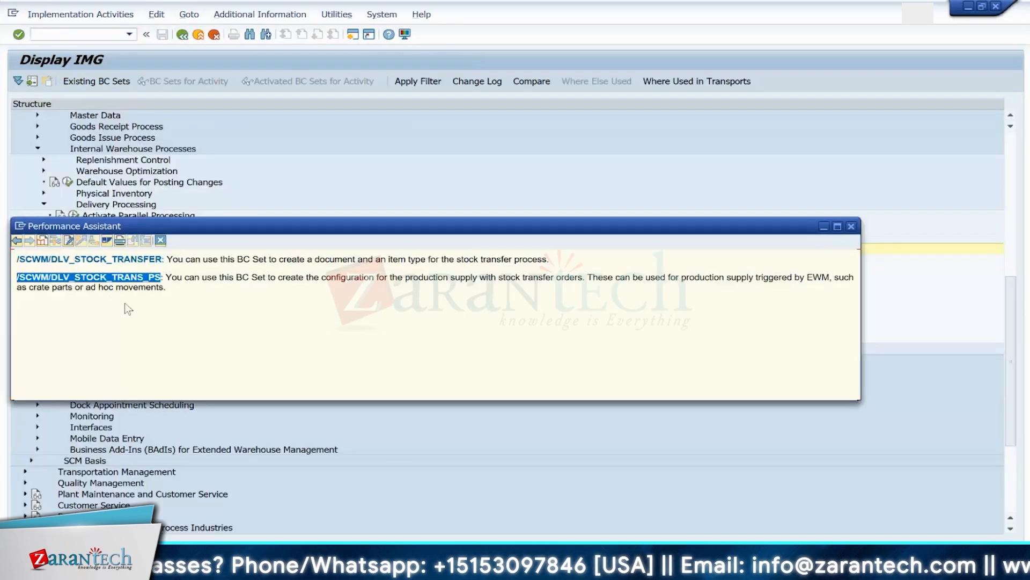
Step: Open the Zarantech-S4H-S4HANA 2023 FAA System from SAP Logon and log on to client 100 with the user name and account password
left_click(416, 127)
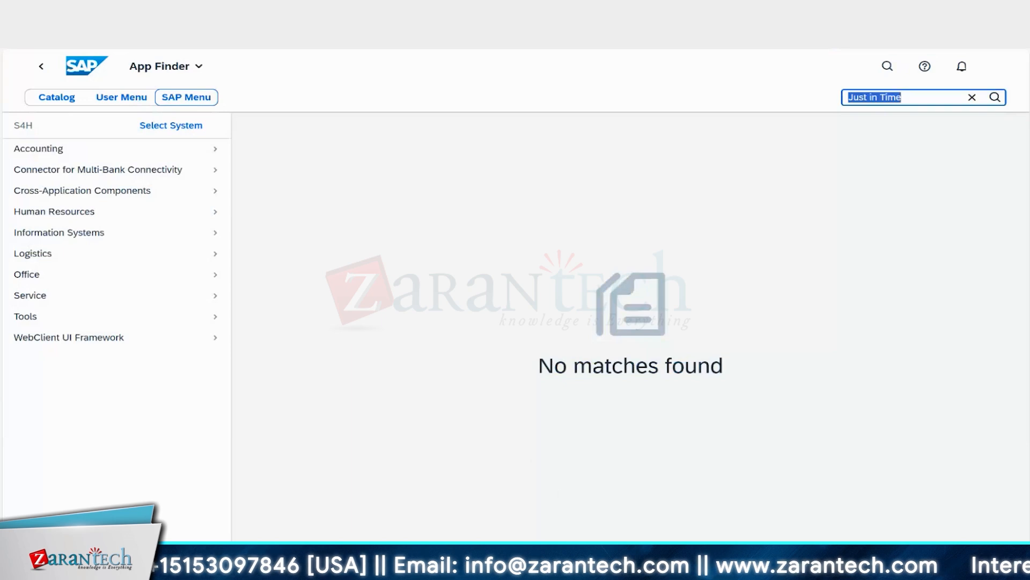
left_click(677, 559)
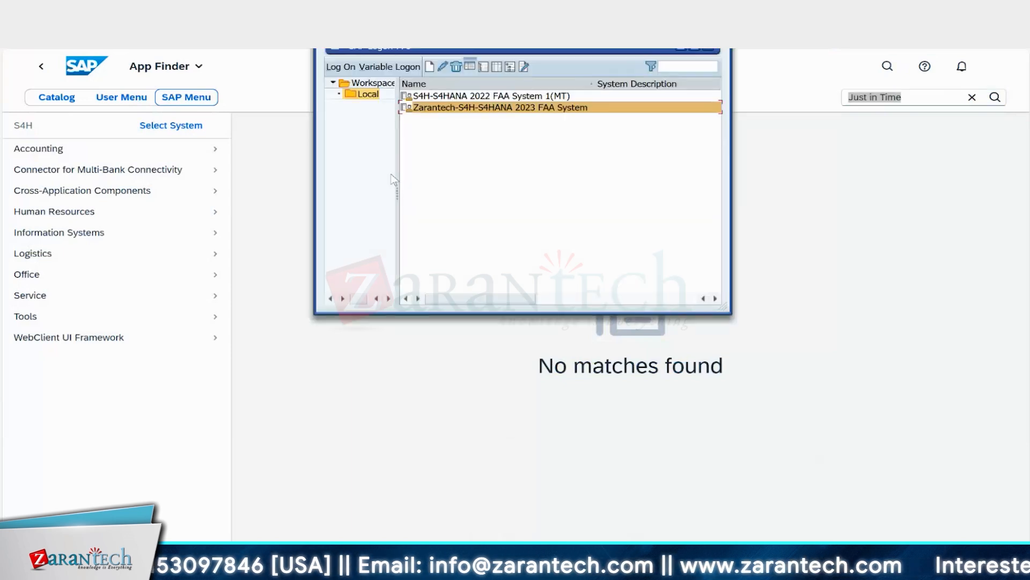
double_click(459, 107)
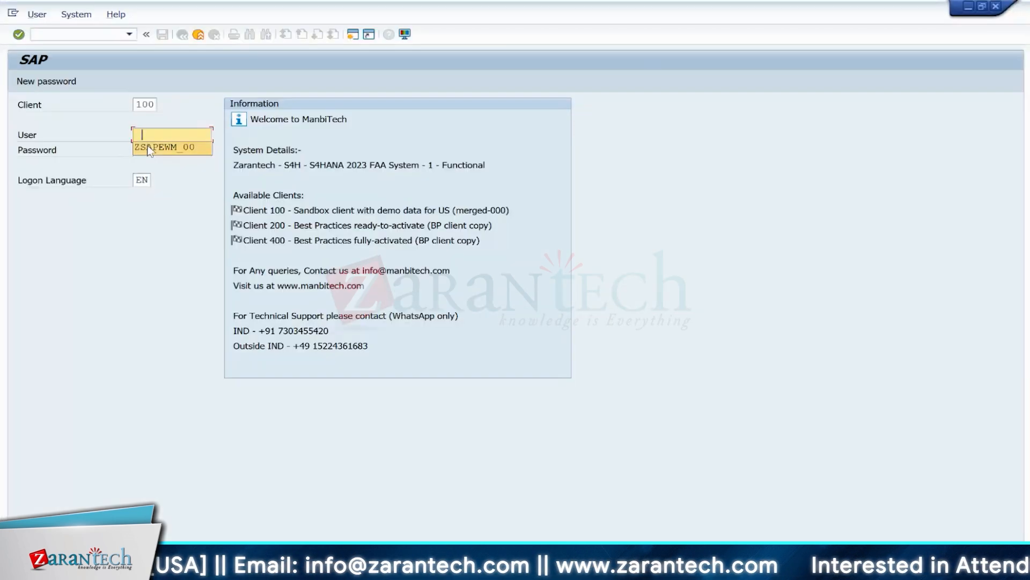
double_click(150, 148)
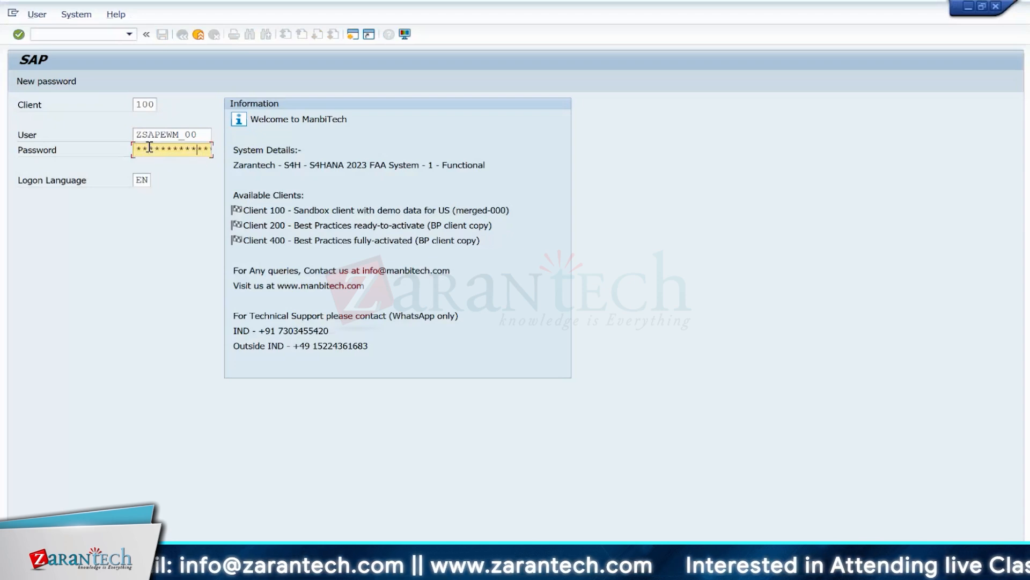
key("Return")
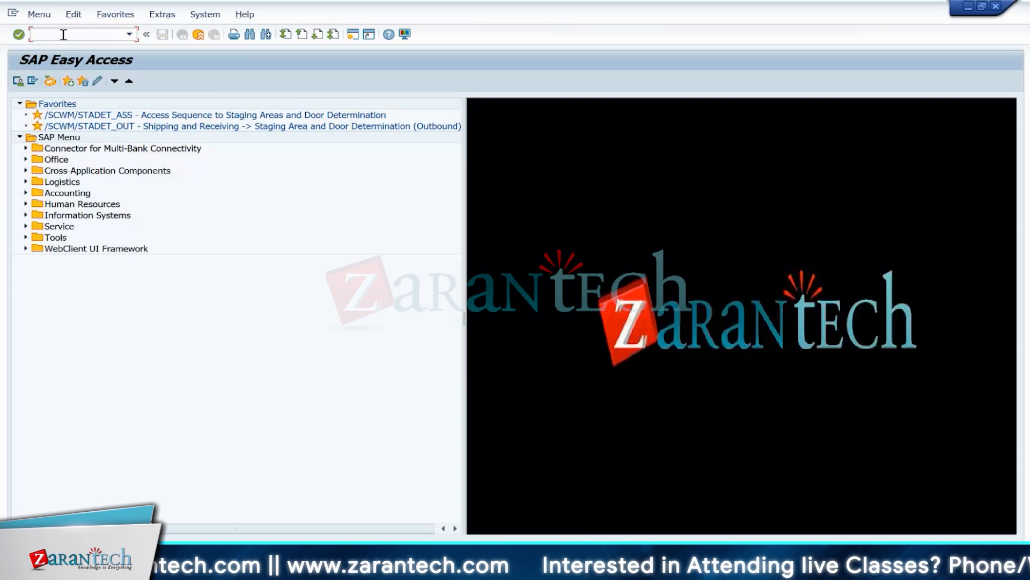
Step: Open the IMG with /nsimg and expand SCM Extended Warehouse Management down to Stock Transfers under Internal Warehouse Processes, Delivery Processing
type("/nsimg")
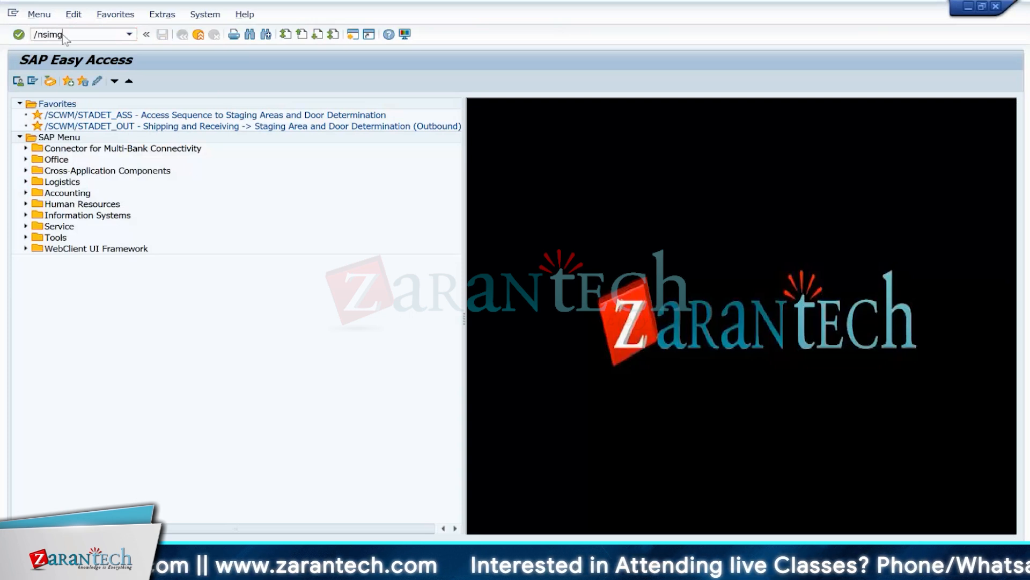
key("Return")
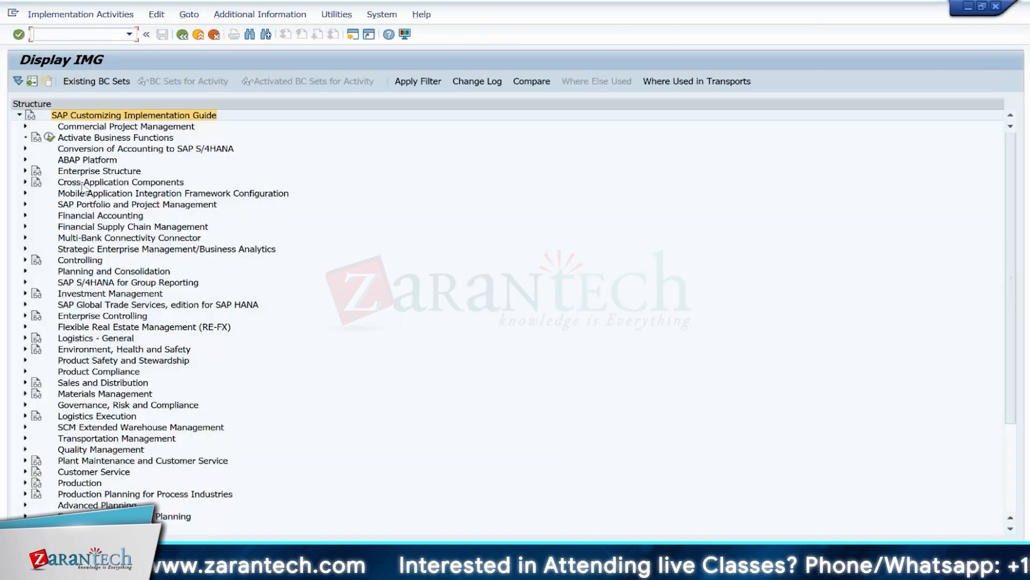
left_click(25, 427)
left_click(31, 437)
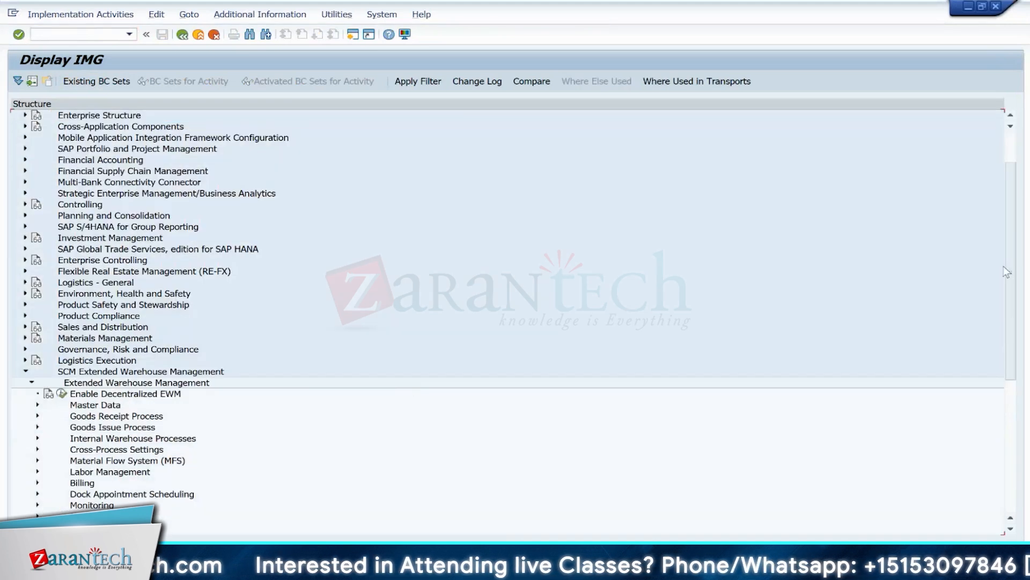
left_click_drag(1007, 272, 1010, 337)
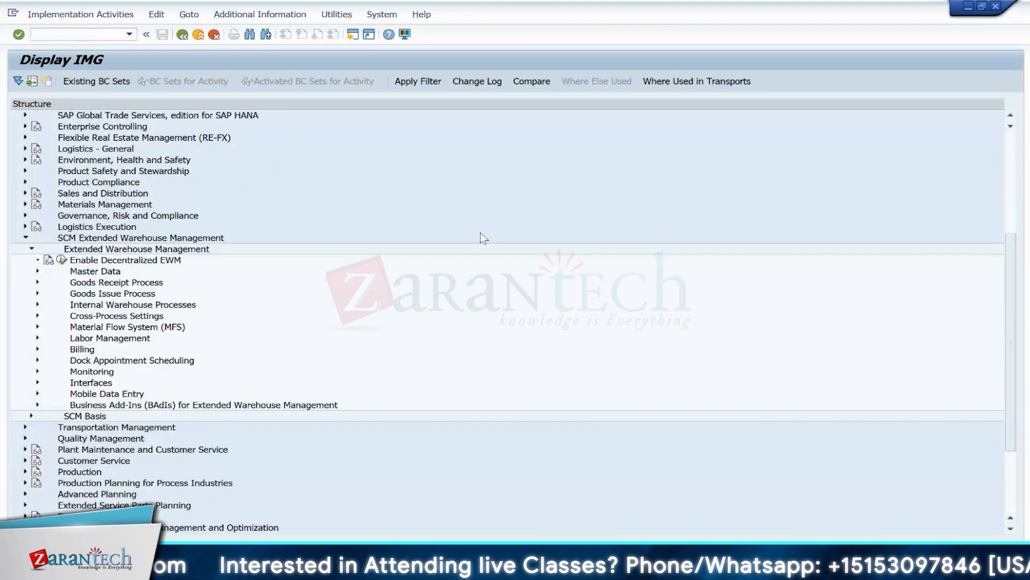
left_click(37, 304)
left_click(44, 360)
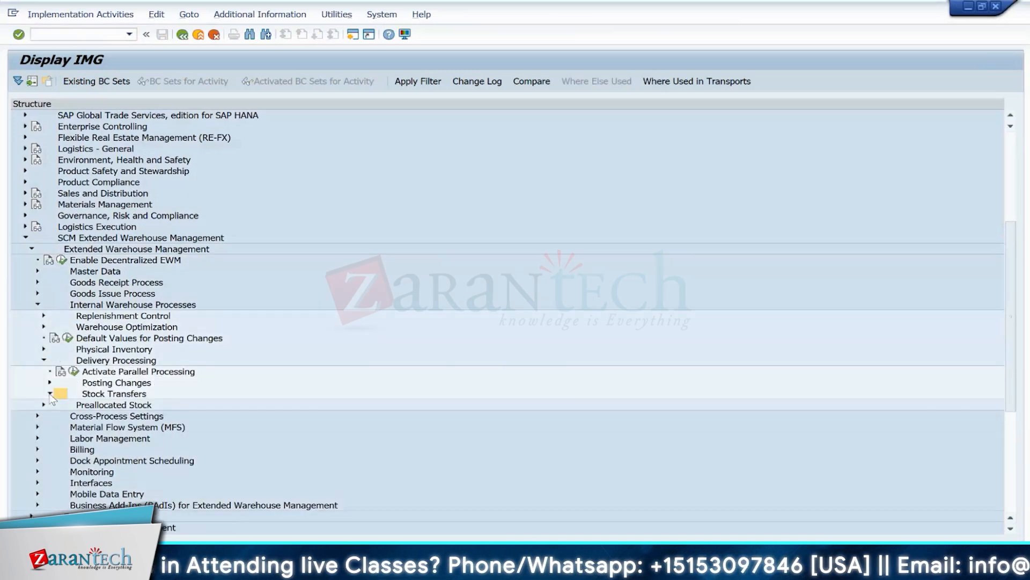
left_click(49, 394)
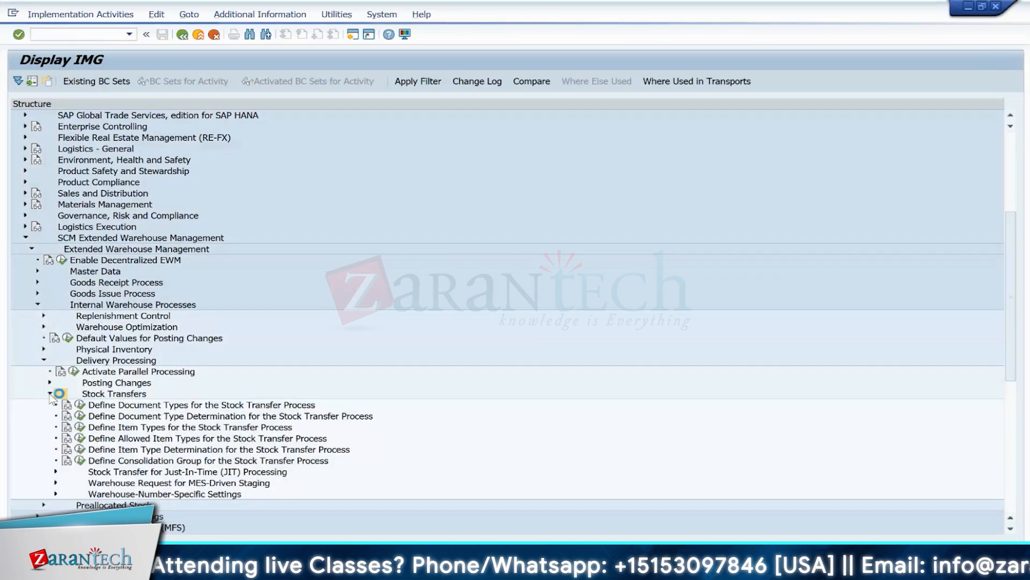
Step: Check the stock transfer customizing views for document types, document type determination and allowed item types
left_click(79, 405)
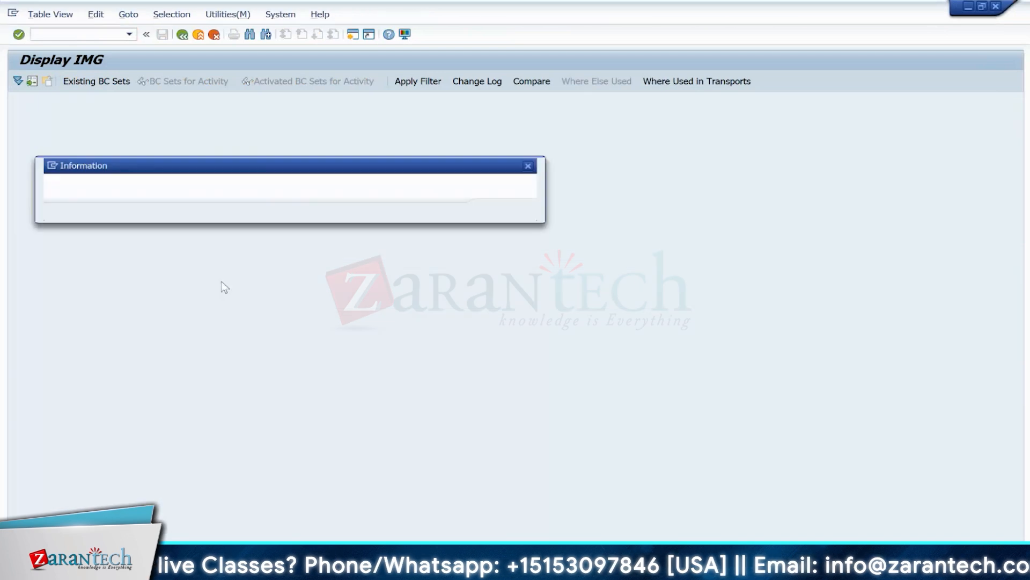
key("Return")
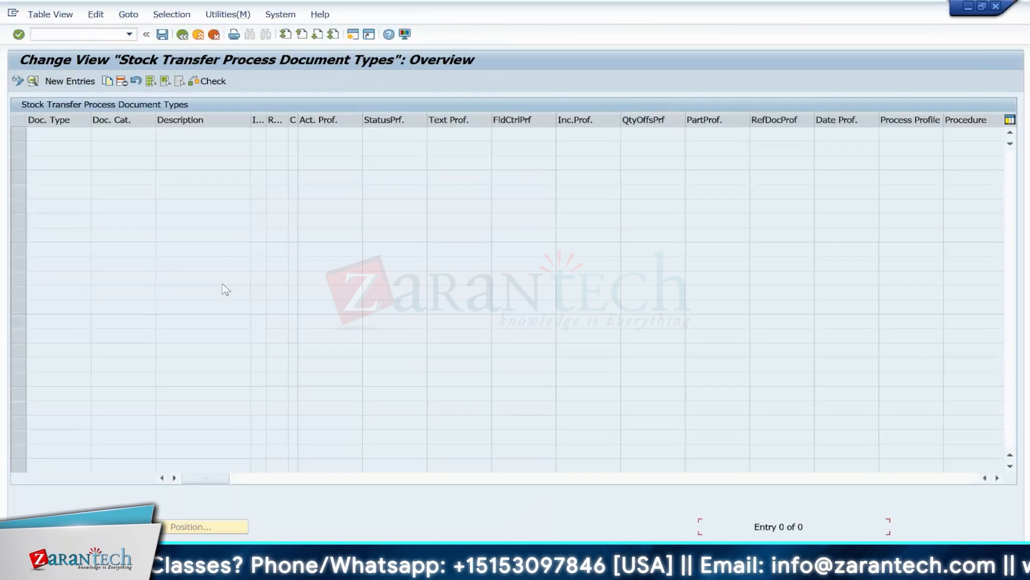
left_click(183, 36)
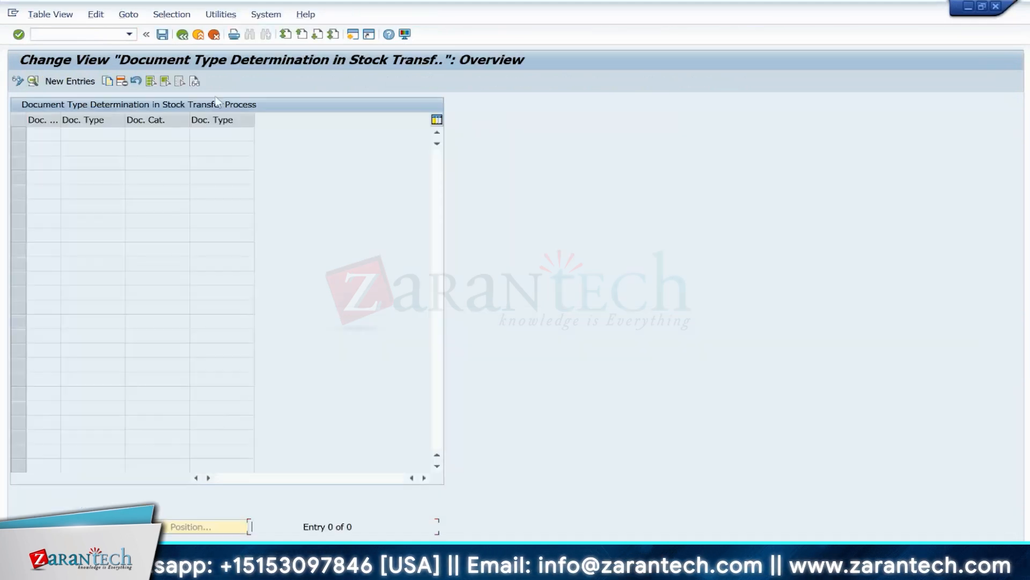
left_click(182, 34)
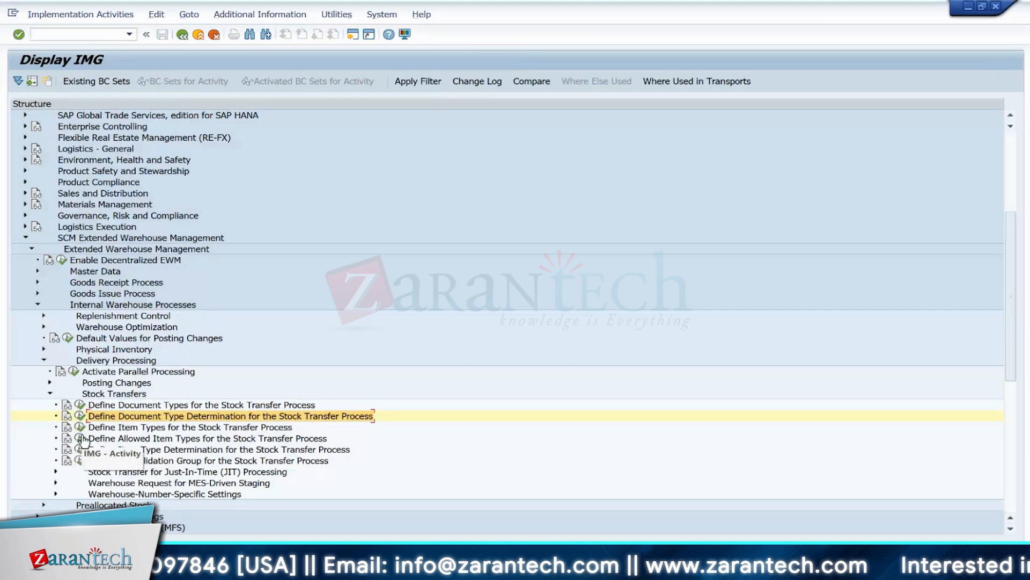
left_click(80, 438)
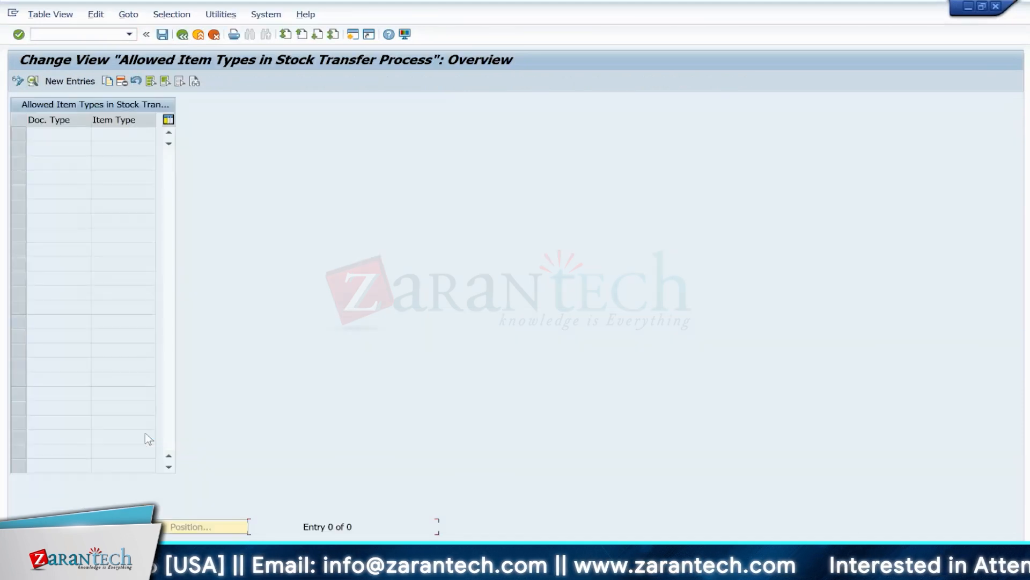
left_click(182, 35)
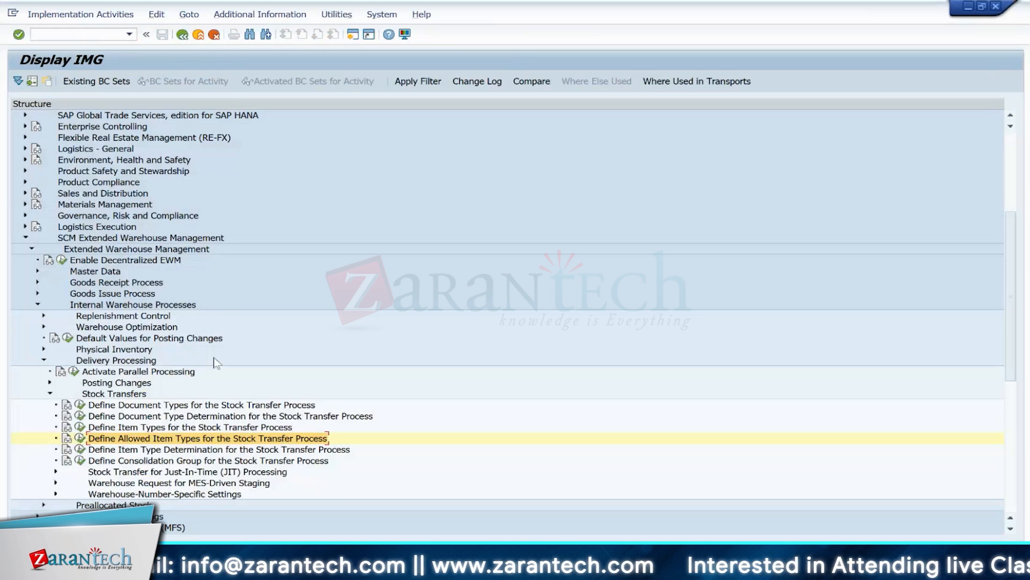
Step: Start the Data Browser with /nse16 and display all entries of table /SCDL/TDTYPE
left_click(74, 34)
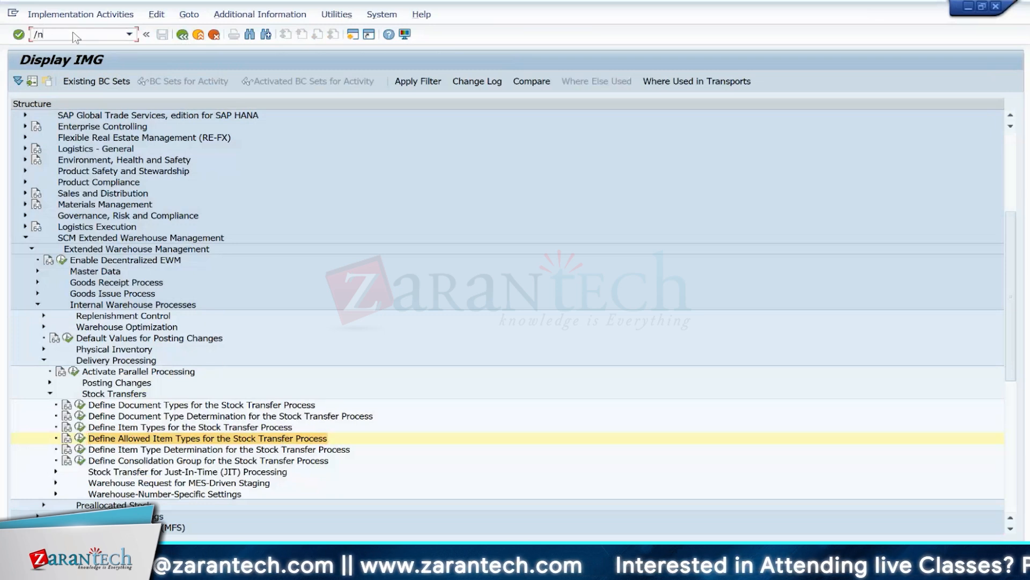
type("/nse16")
key("Return")
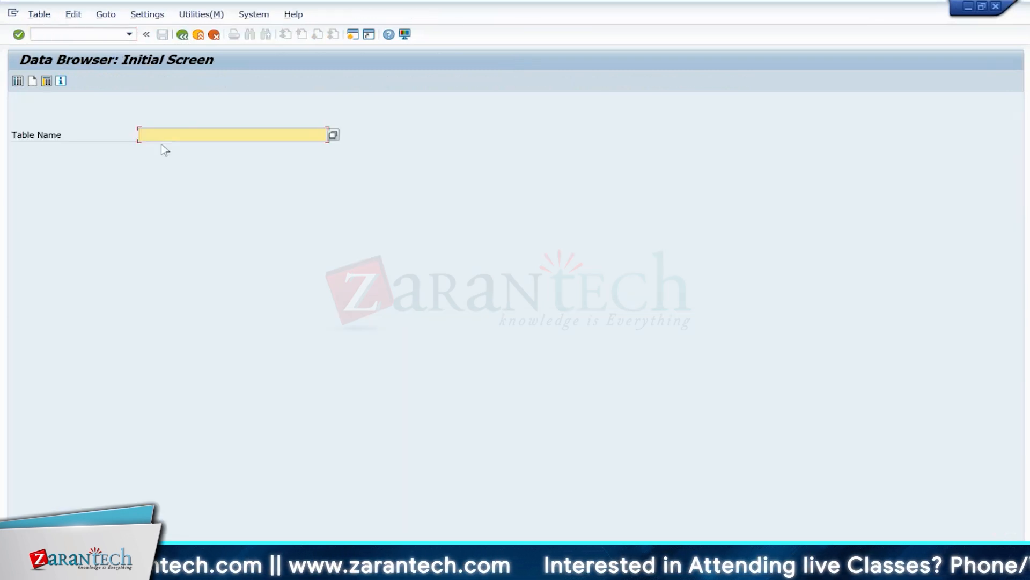
left_click(149, 134)
left_click(171, 149)
key("Return")
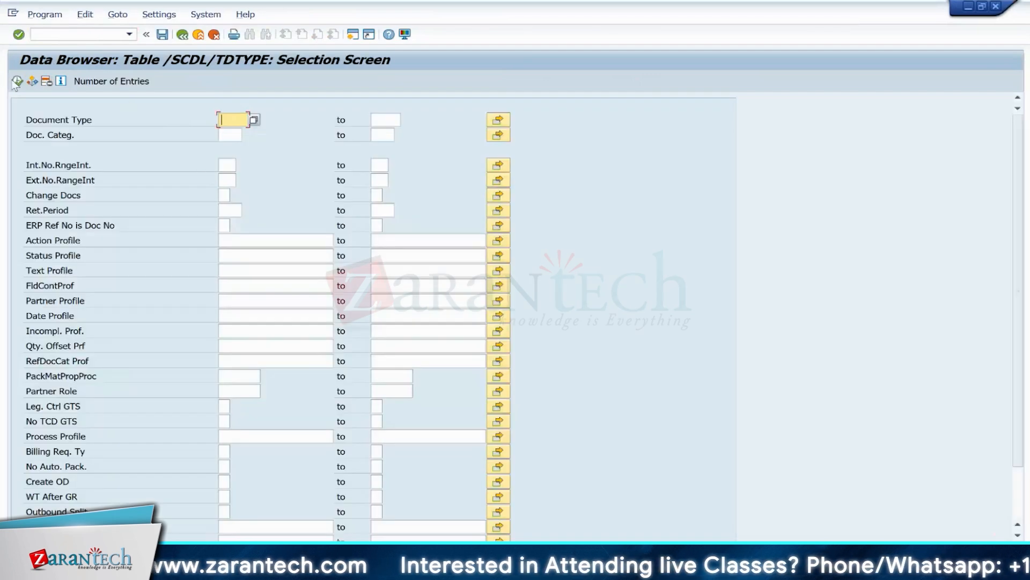
left_click(17, 81)
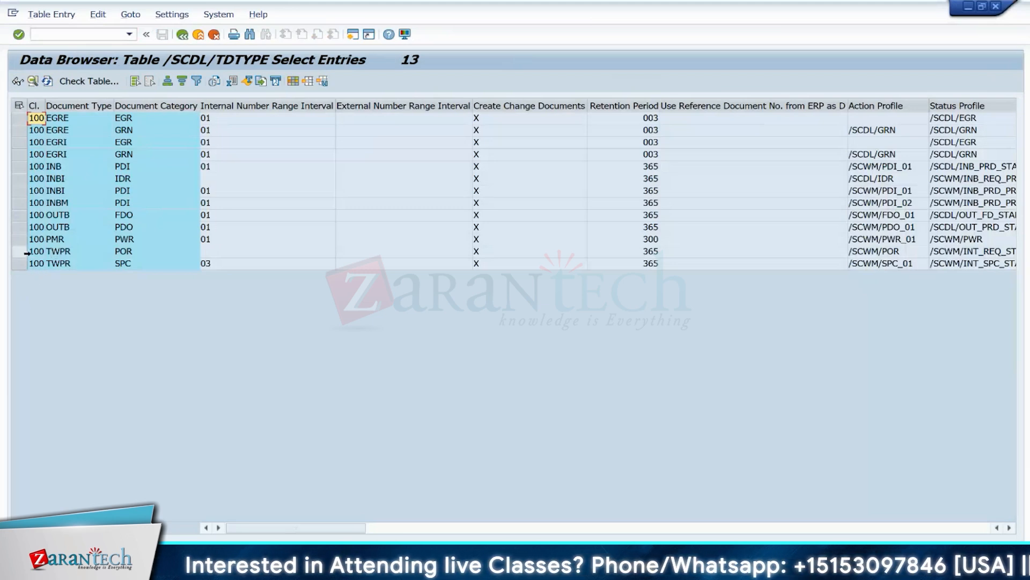
Step: Display the TWPR entry with document category SPC and start the ABAP debugger on it with /h
left_click(26, 265)
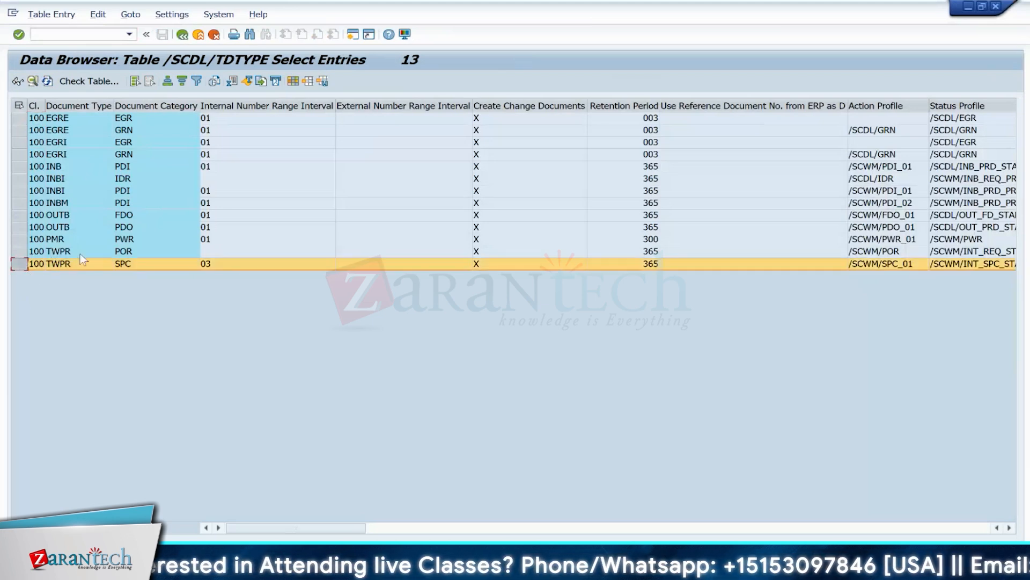
key("F7")
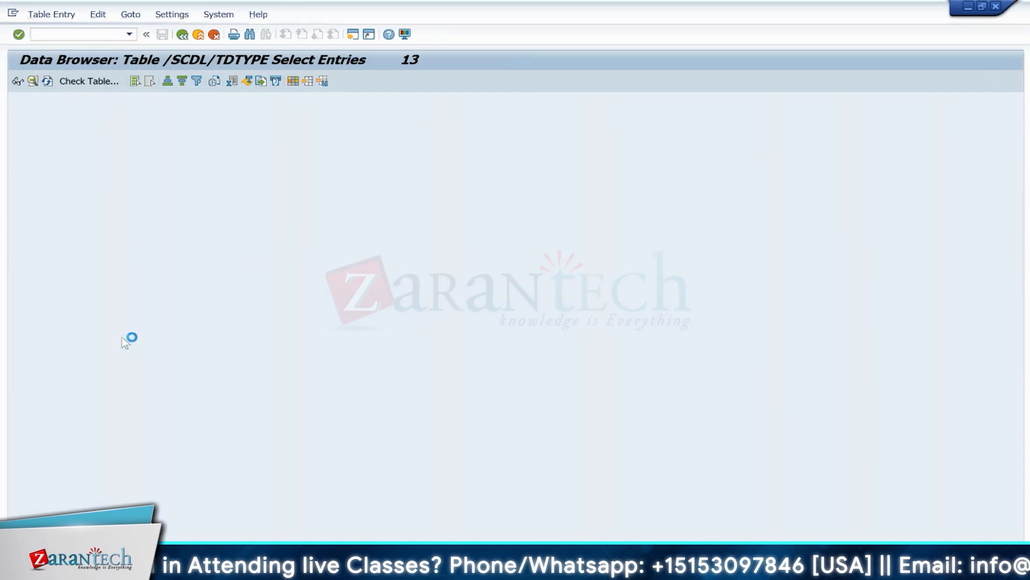
type("/h")
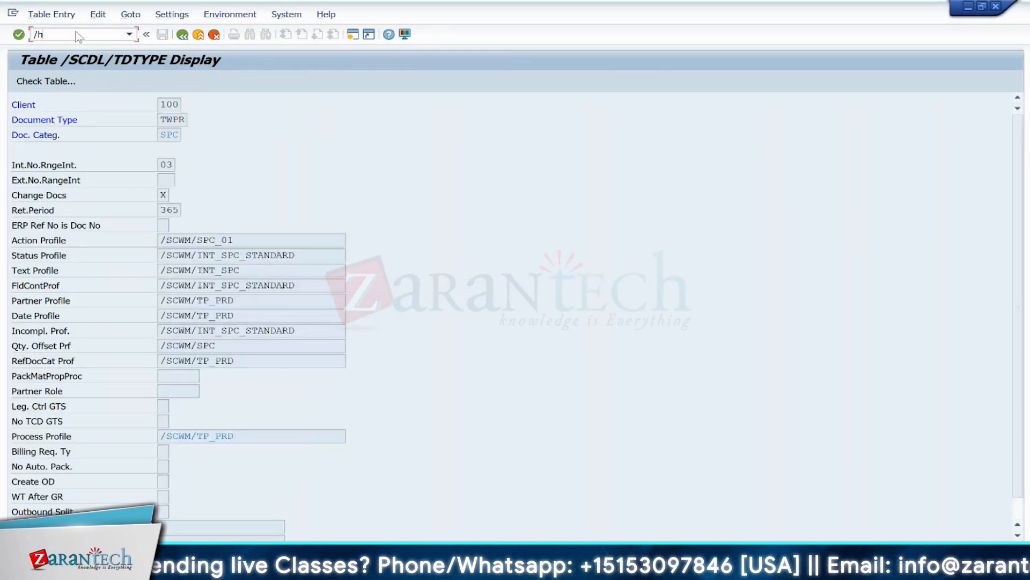
key("Return")
key("Return")
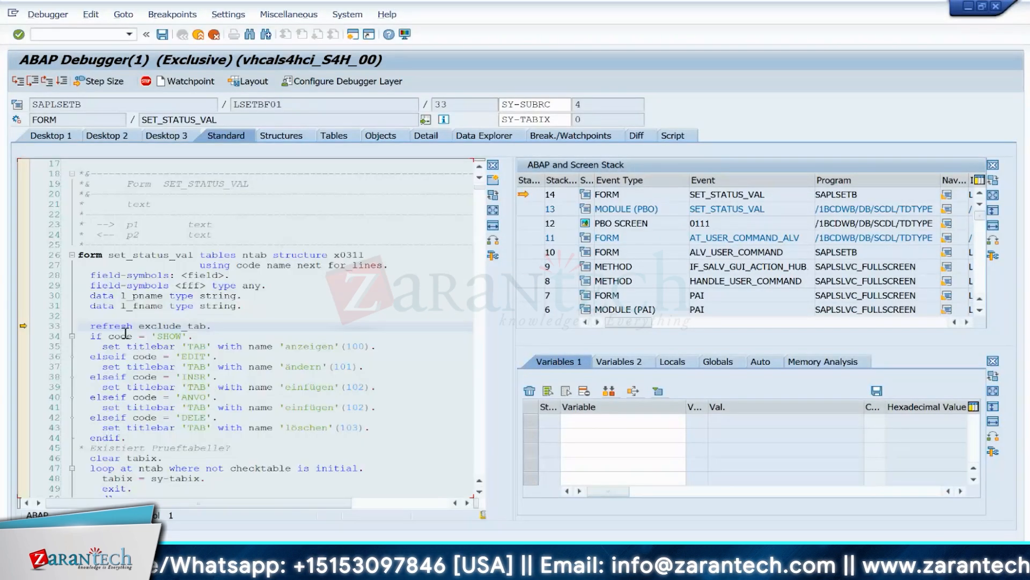
Step: Set the variable CODE to INSR in the debugger and resume execution
double_click(125, 334)
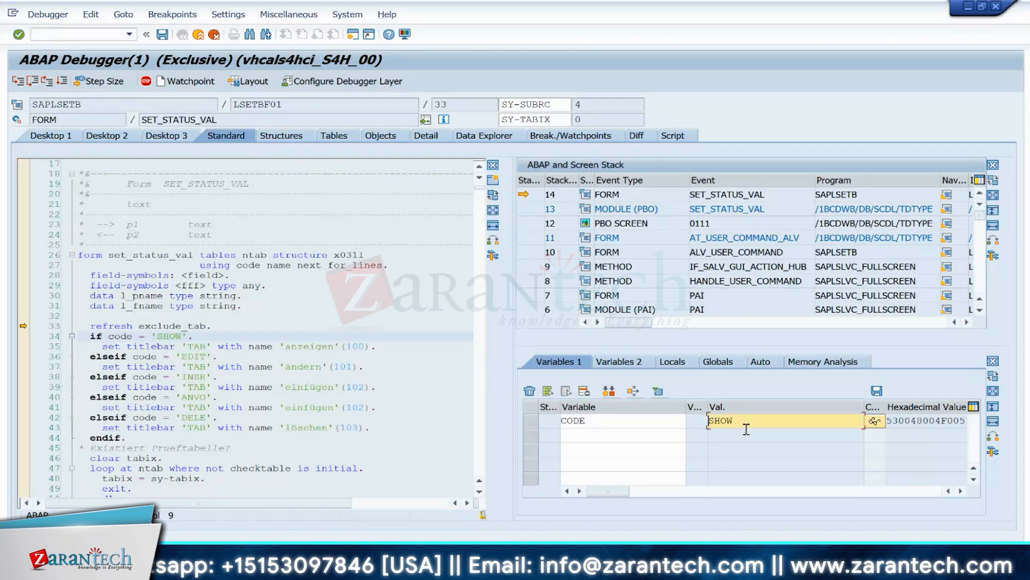
key("Delete")
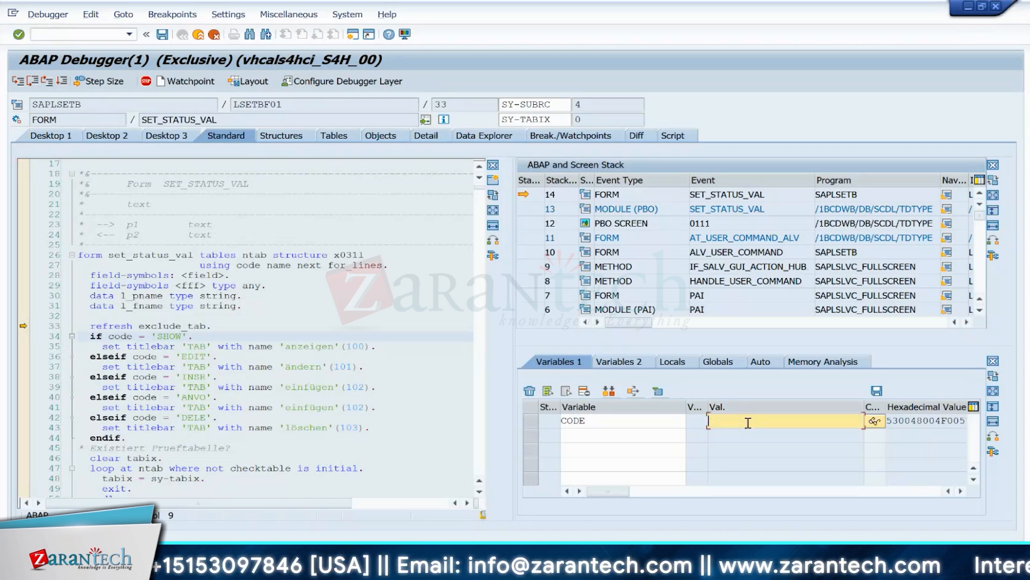
key("Return")
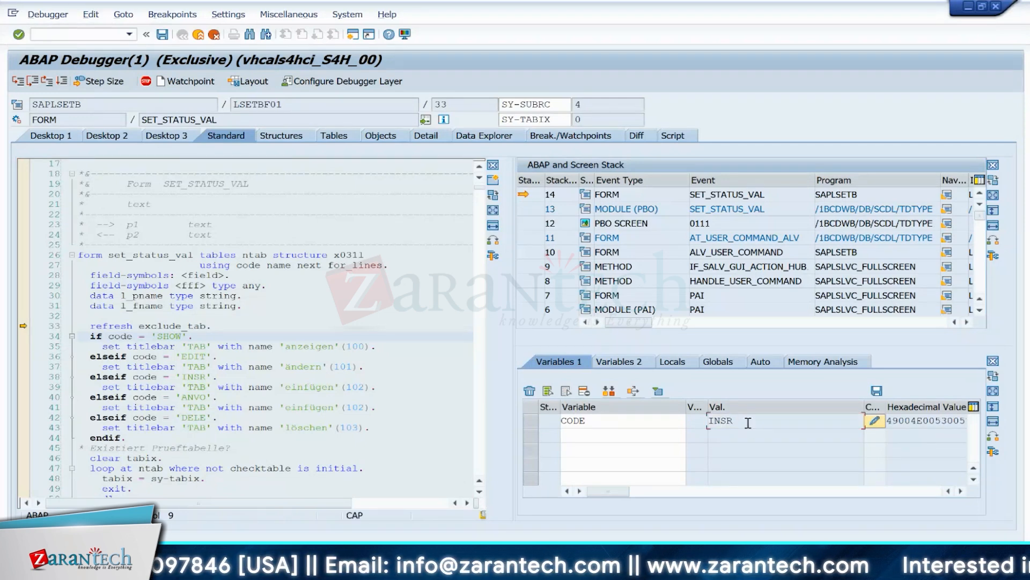
key("F8")
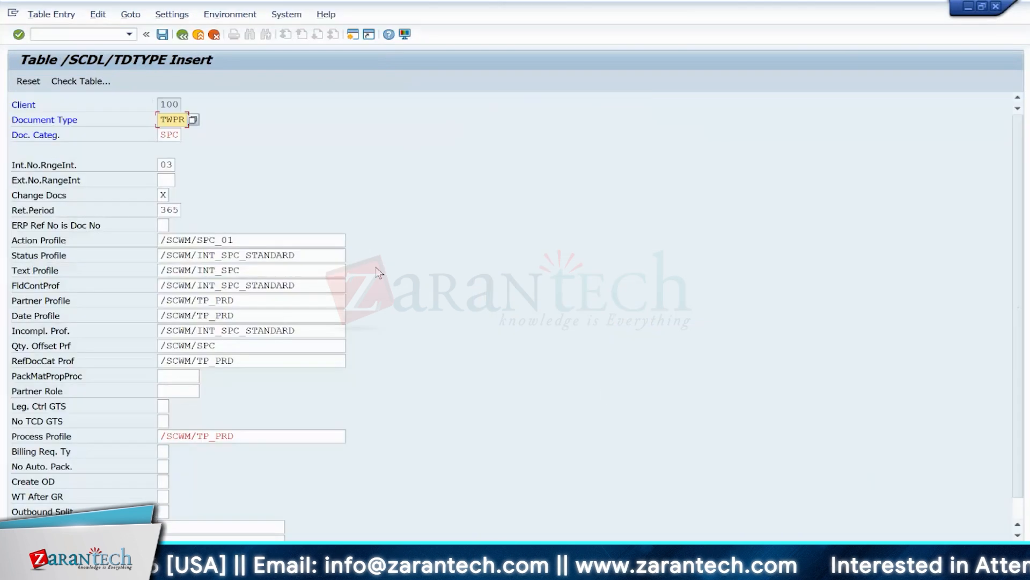
Step: Set the document category of the TWPR entry to WMR (Stock Transfer), save it and refresh the table entries
left_click(164, 135)
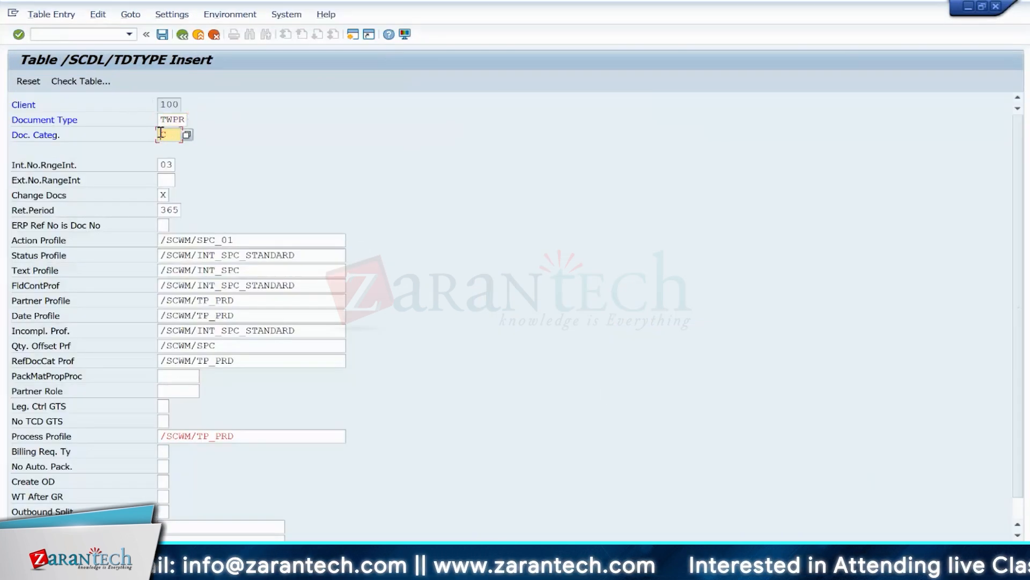
left_click(187, 135)
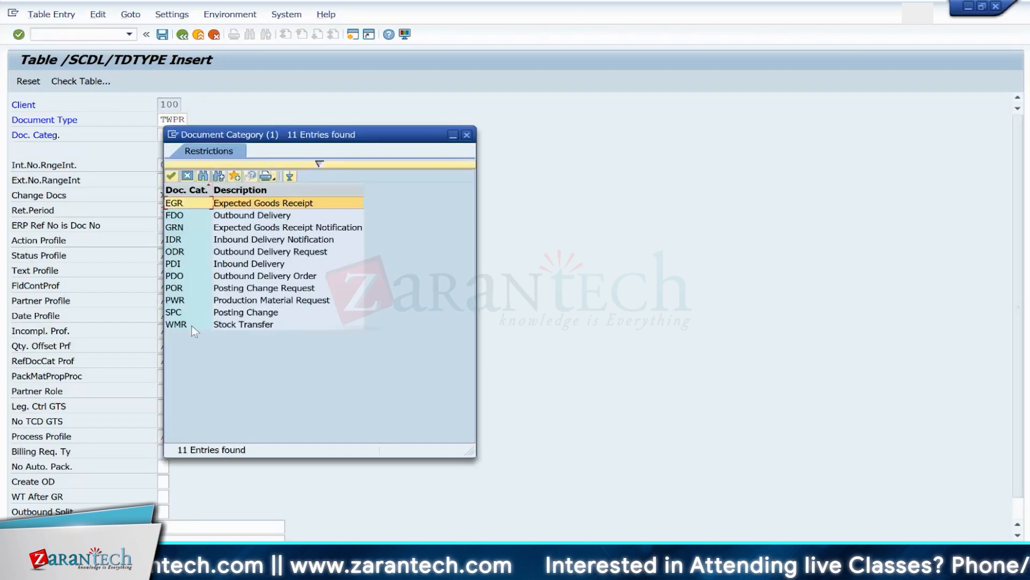
left_click(191, 325)
double_click(191, 326)
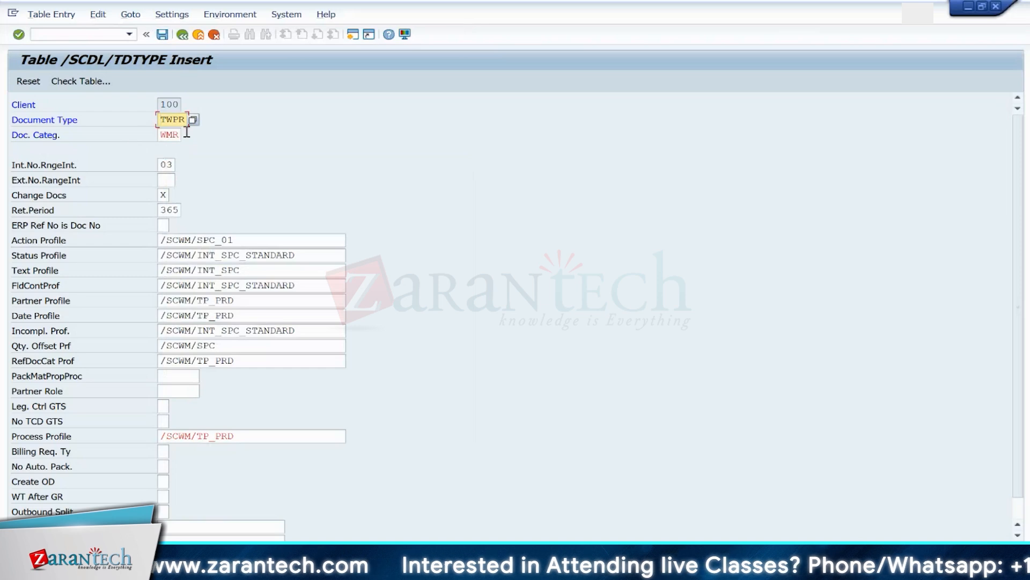
left_click(198, 34)
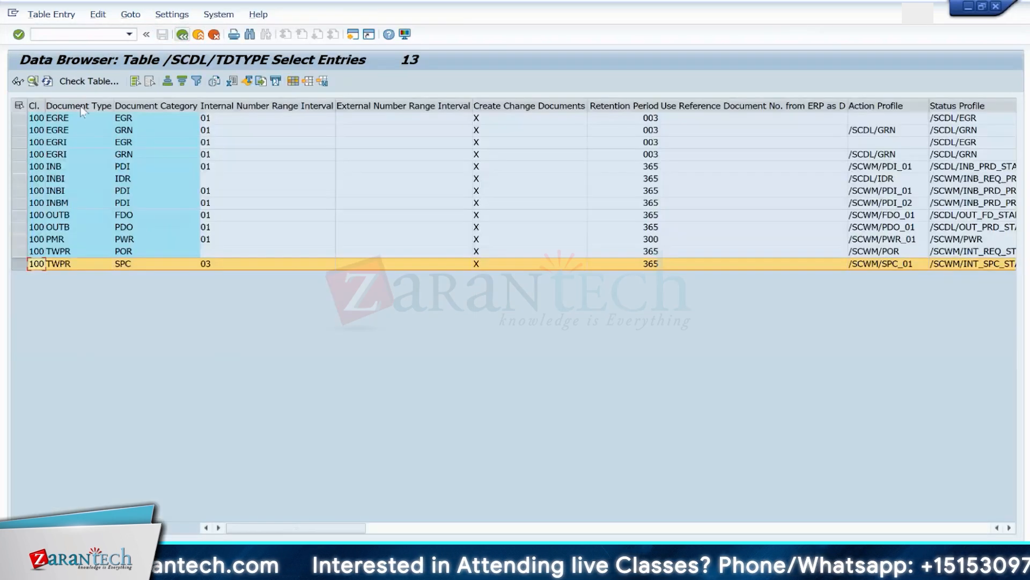
left_click(47, 81)
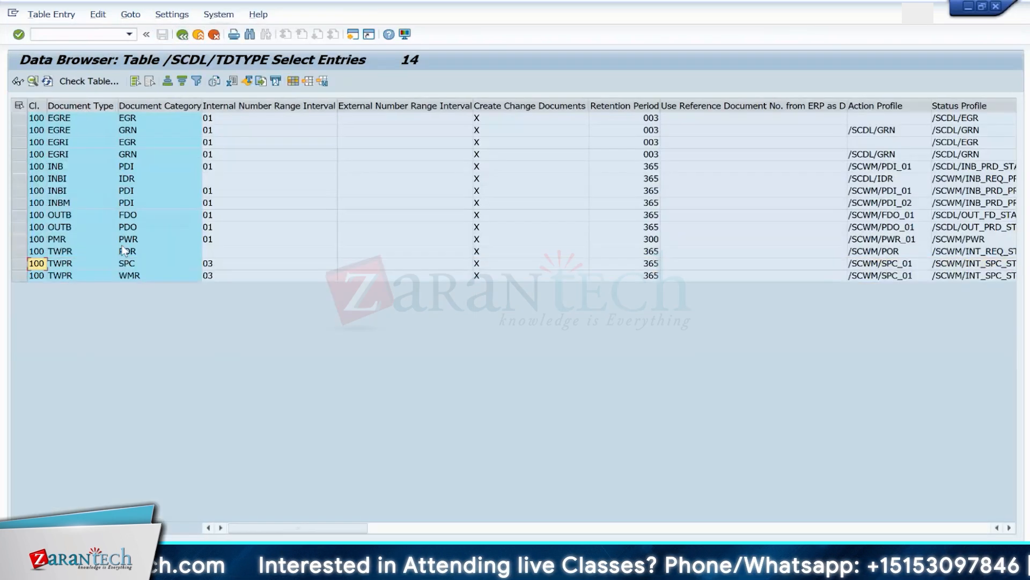
Step: Open the IMG with /NSIMG and expand SCM Extended Warehouse Management down to Stock Transfer for Just-In-Time (JIT) Processing under Stock Transfers
left_click(183, 35)
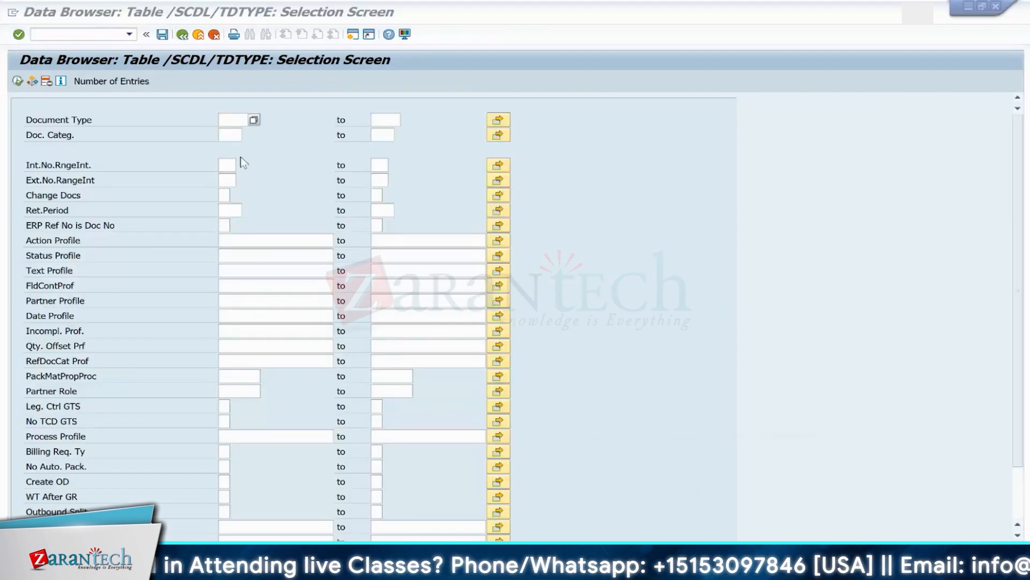
left_click(66, 34)
type("/NSIMG")
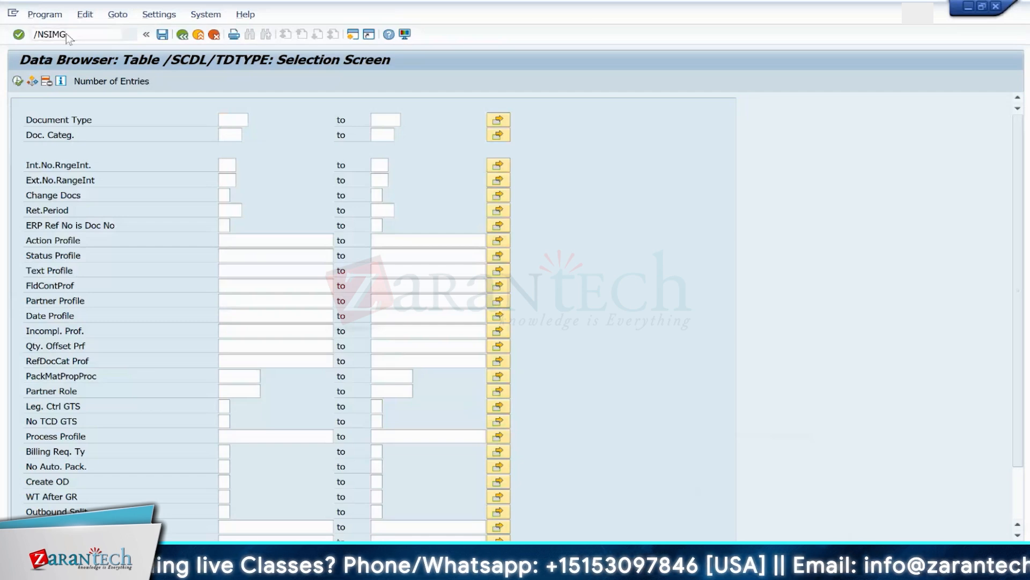
key("Return")
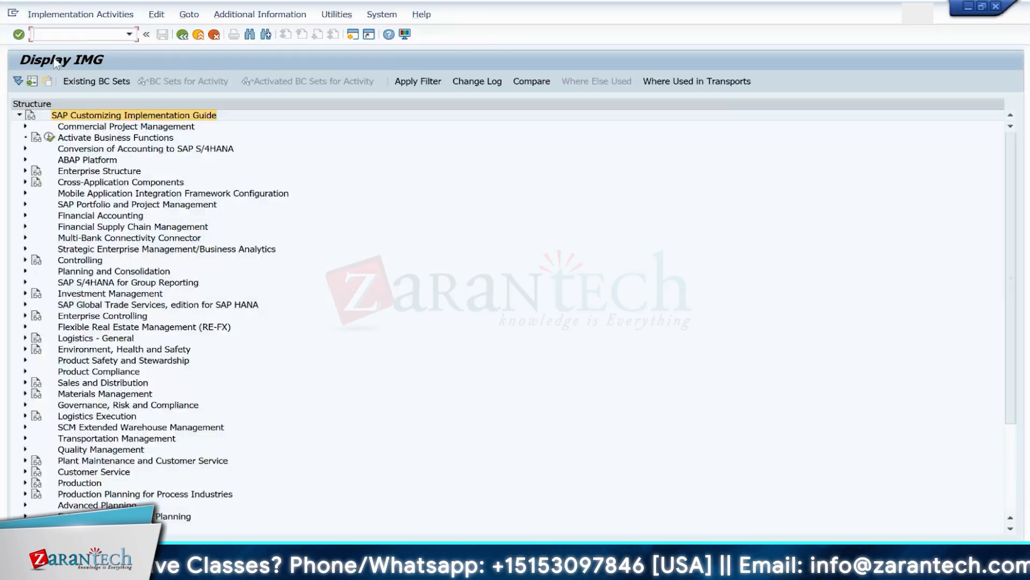
left_click(24, 427)
left_click(31, 438)
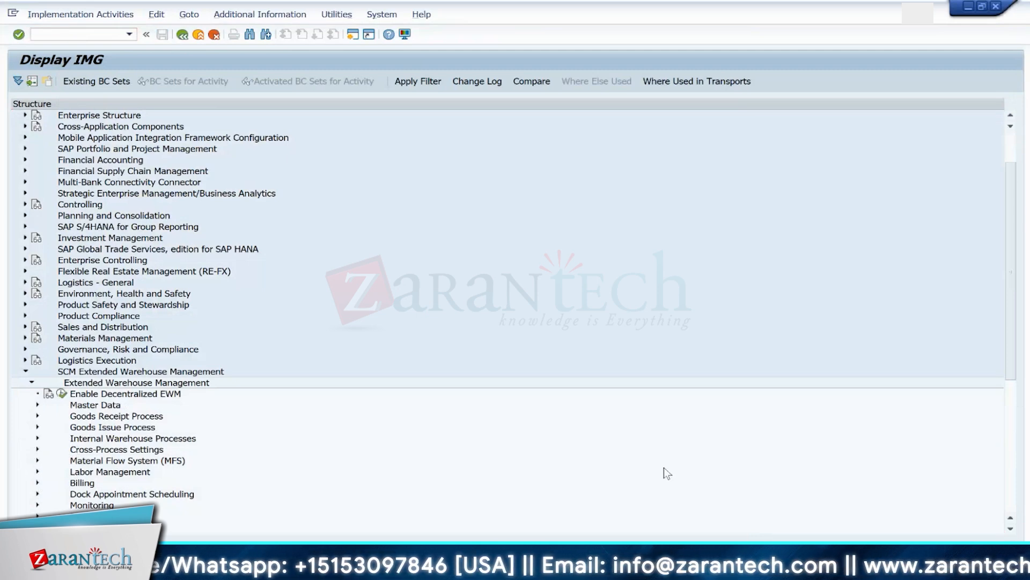
left_click(38, 437)
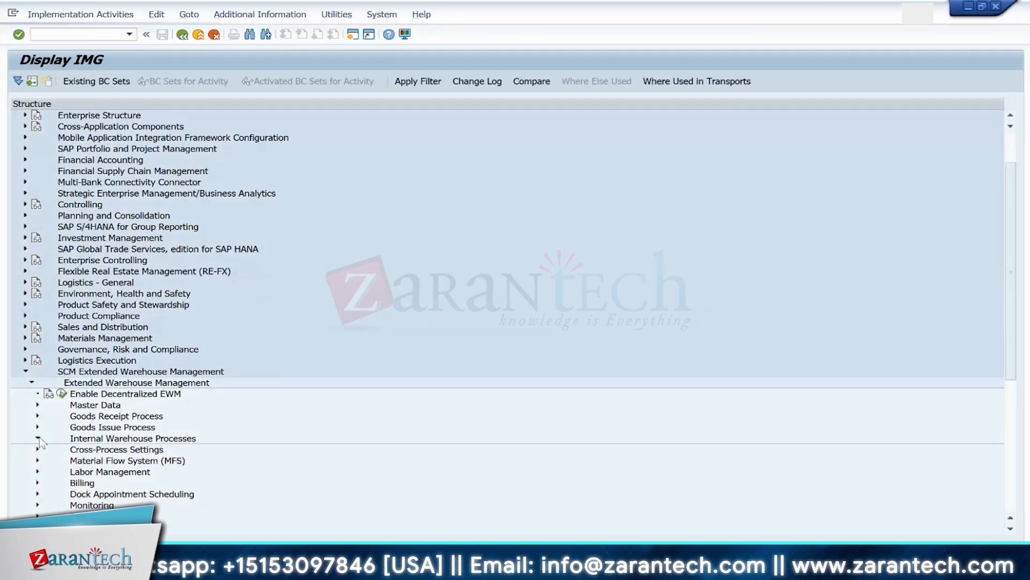
left_click(43, 494)
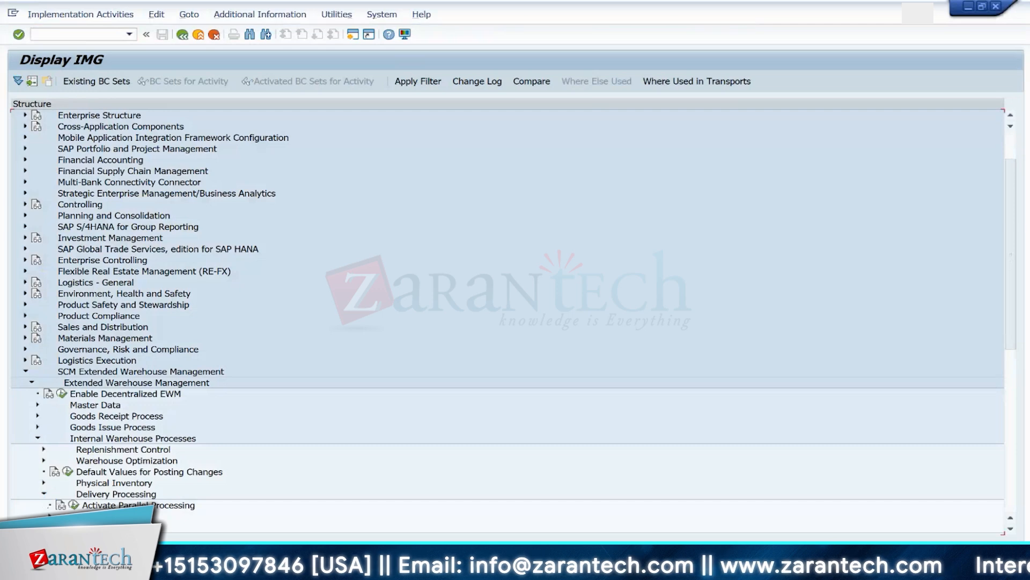
scroll(832, 489, "down", 4)
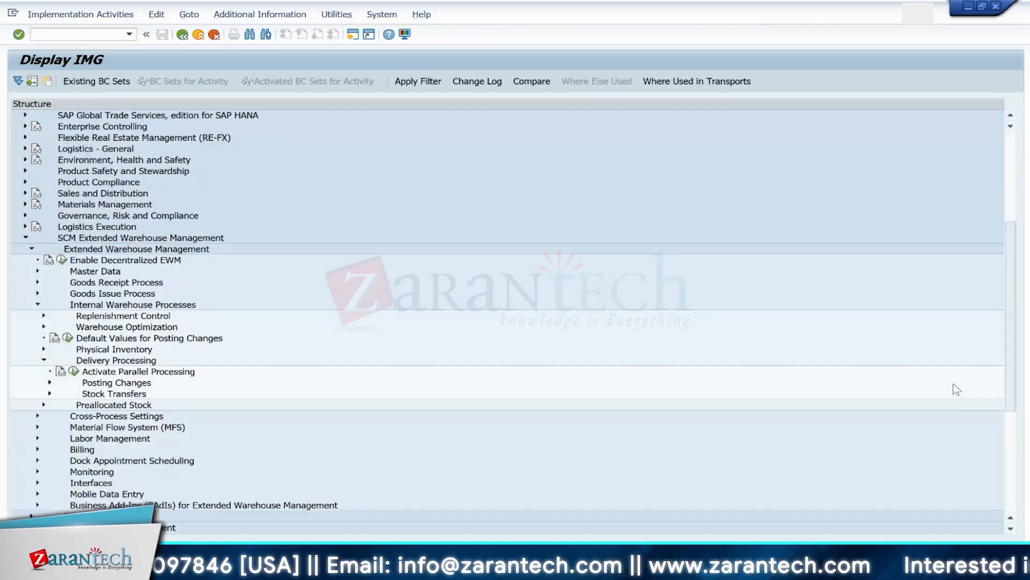
left_click(47, 393)
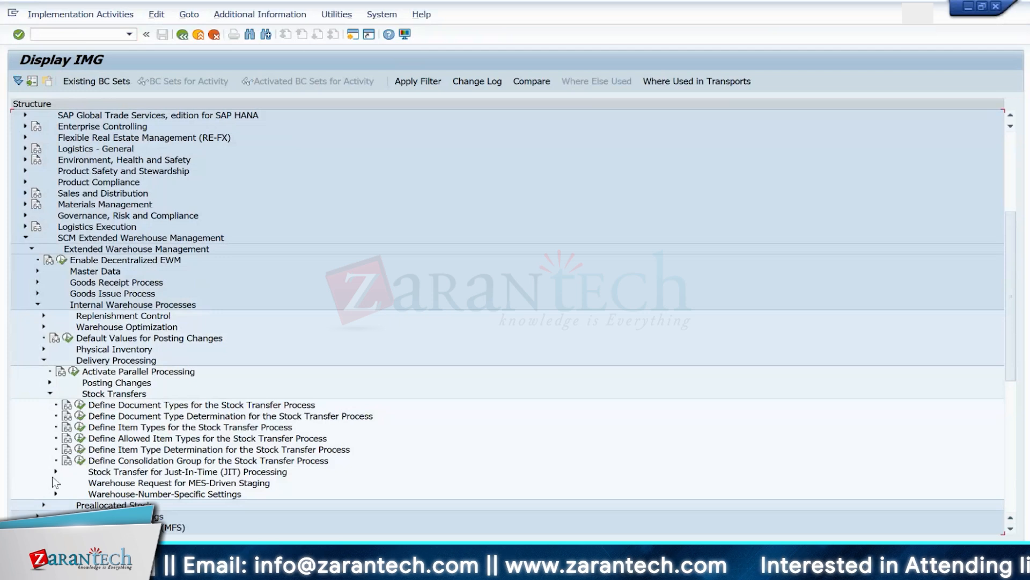
left_click(55, 471)
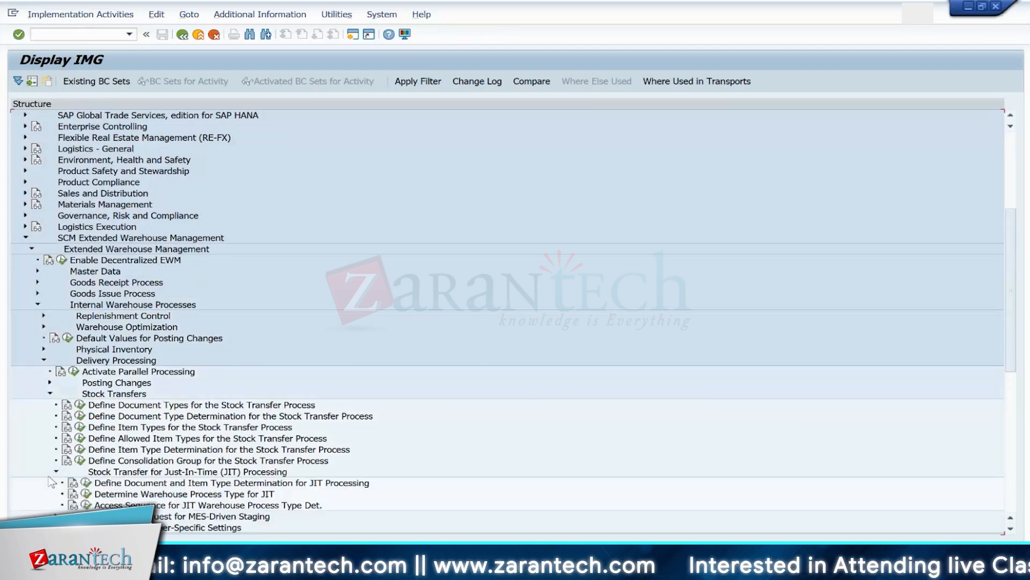
Step: Start a new entry in Define Document and Item Type Determination for JIT Processing with warehouse 1710 and document type TWPR
left_click(86, 484)
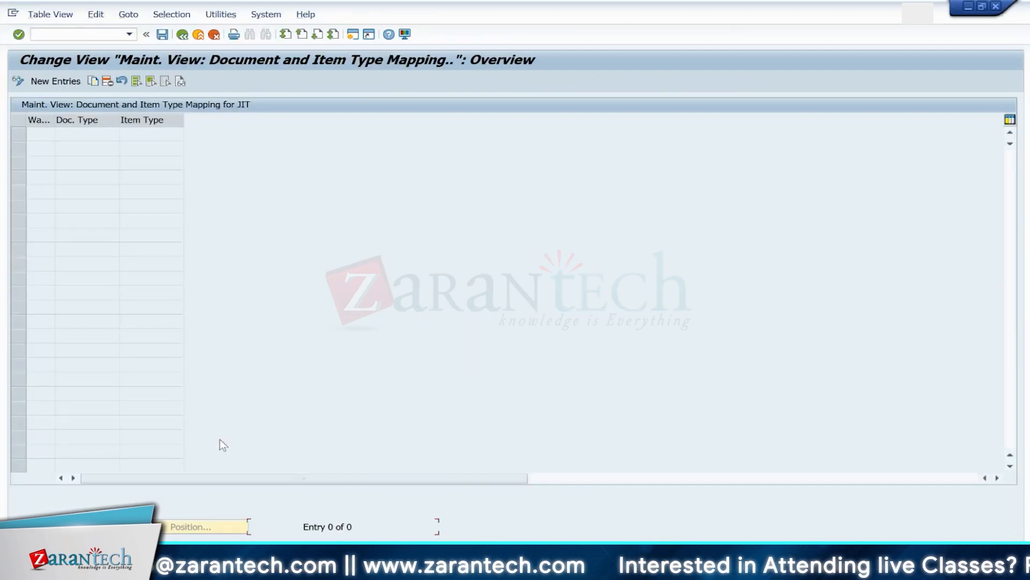
left_click(51, 82)
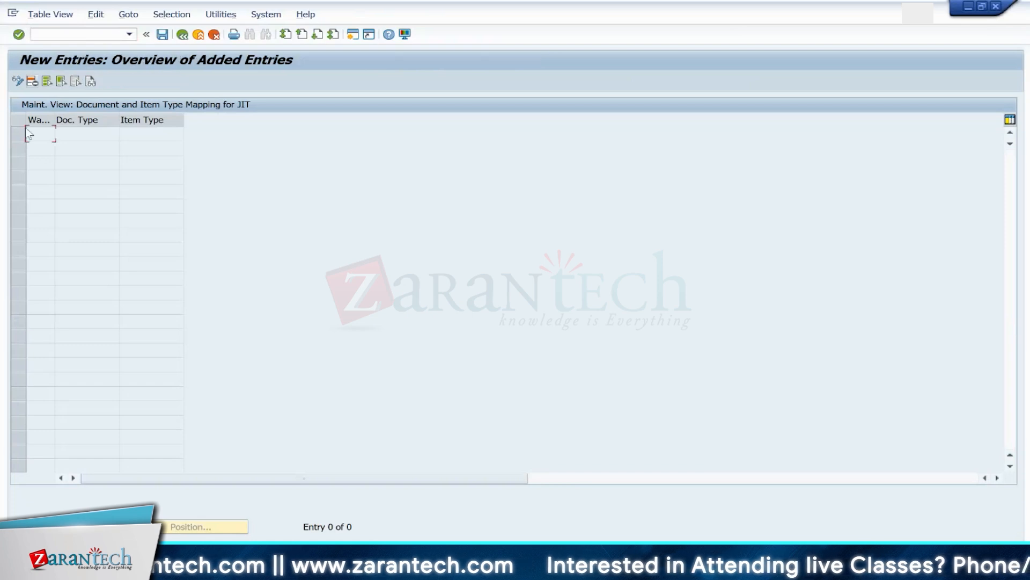
type("1710")
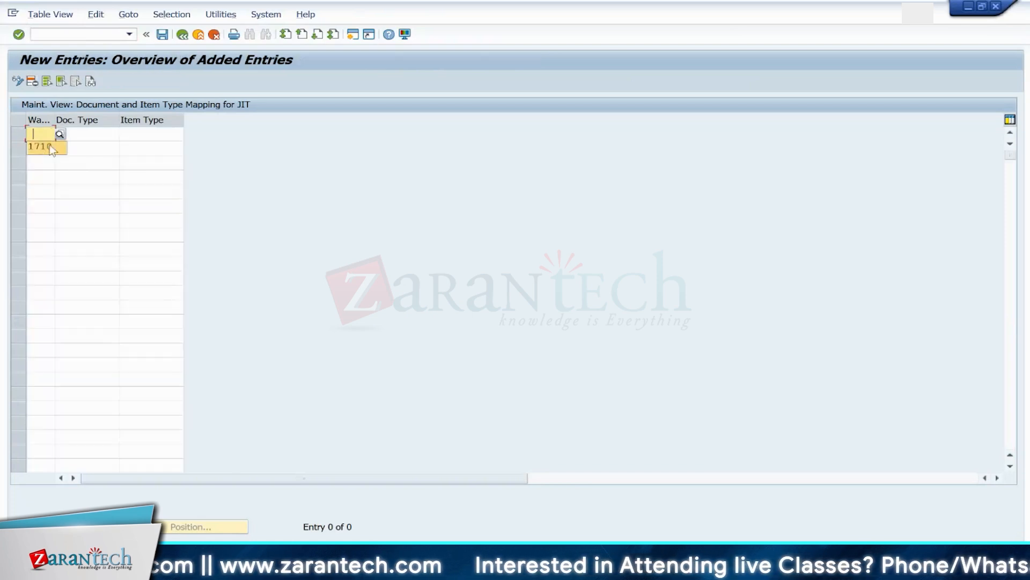
left_click(92, 136)
left_click(99, 135)
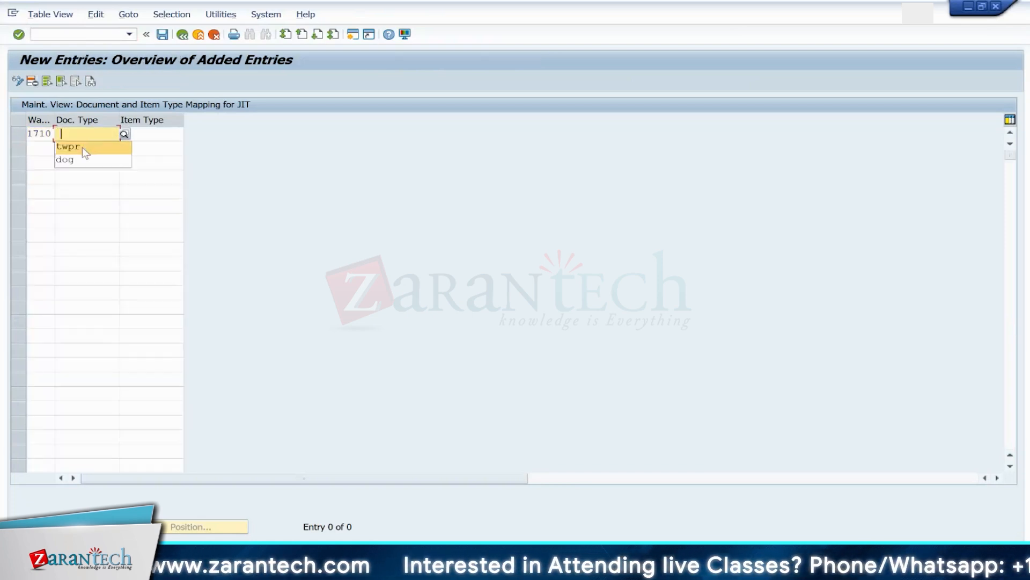
left_click(83, 148)
key("Return")
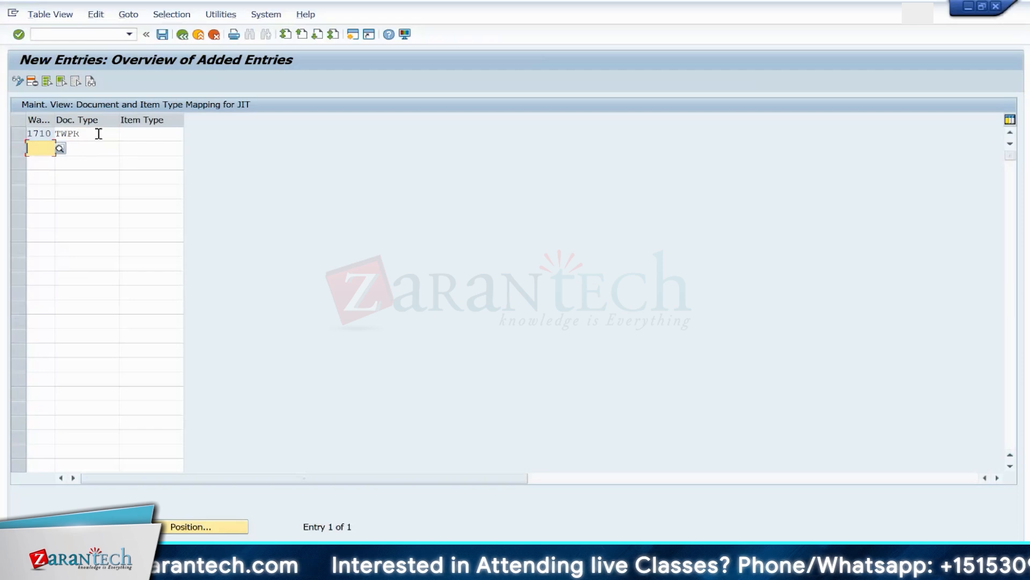
left_click(133, 134)
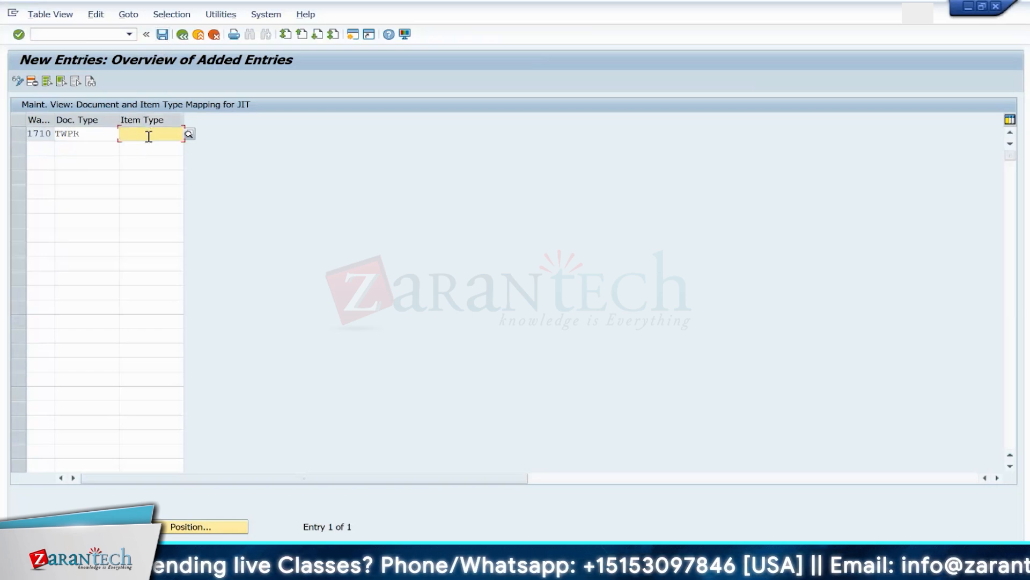
Step: Start the Data Browser in a new session with /OSE16 and open the selection screen of table /SCDL/TITYPE
left_click(81, 34)
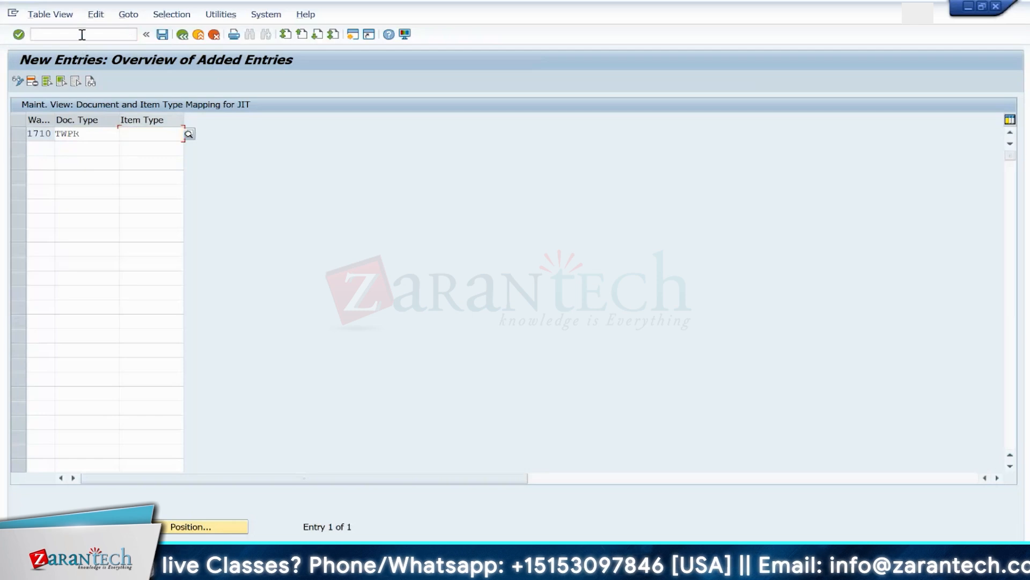
type("/OSE16")
key("Return")
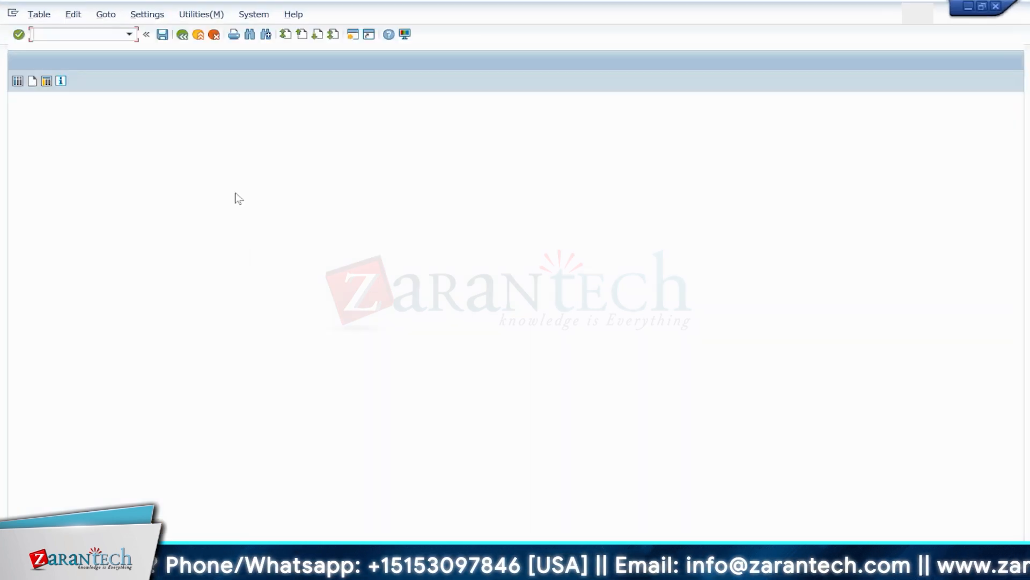
key("Return")
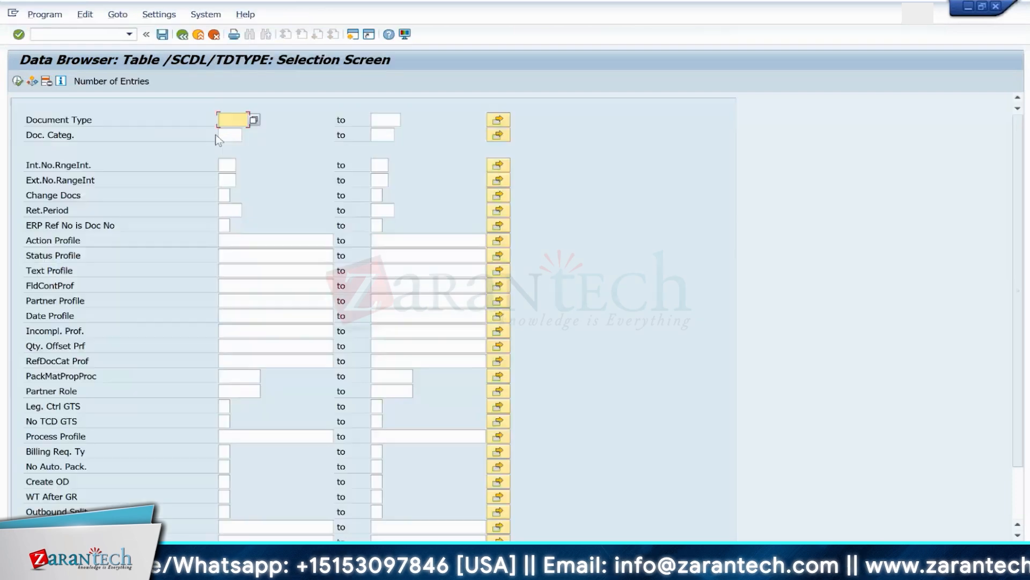
left_click(182, 35)
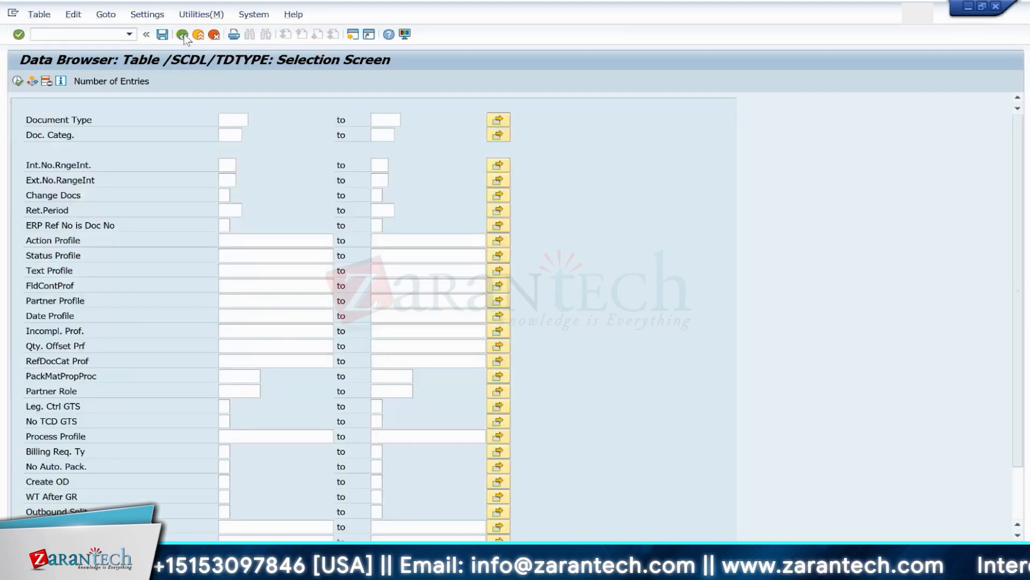
left_click(192, 136)
key("BackSpace")
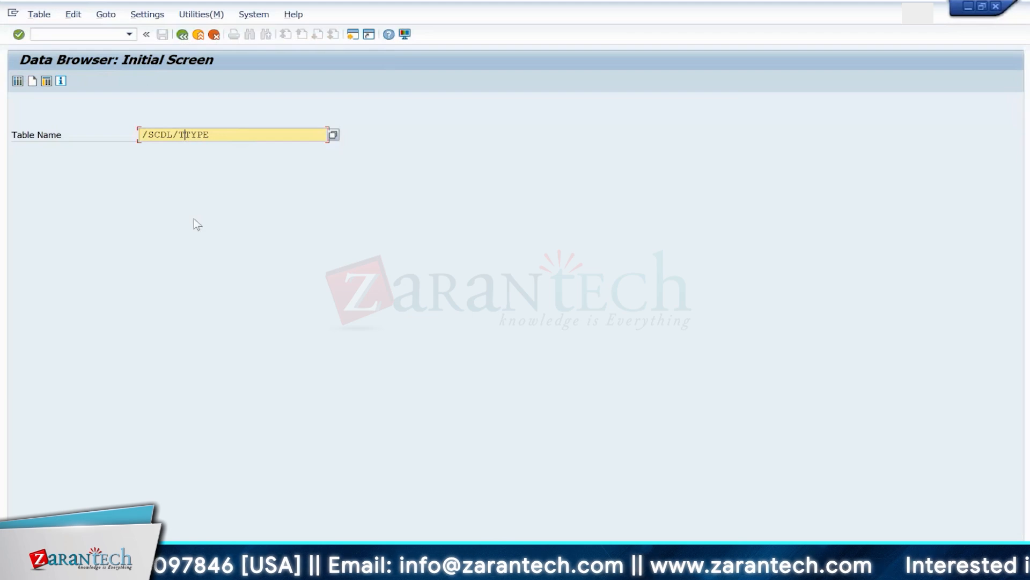
type("I")
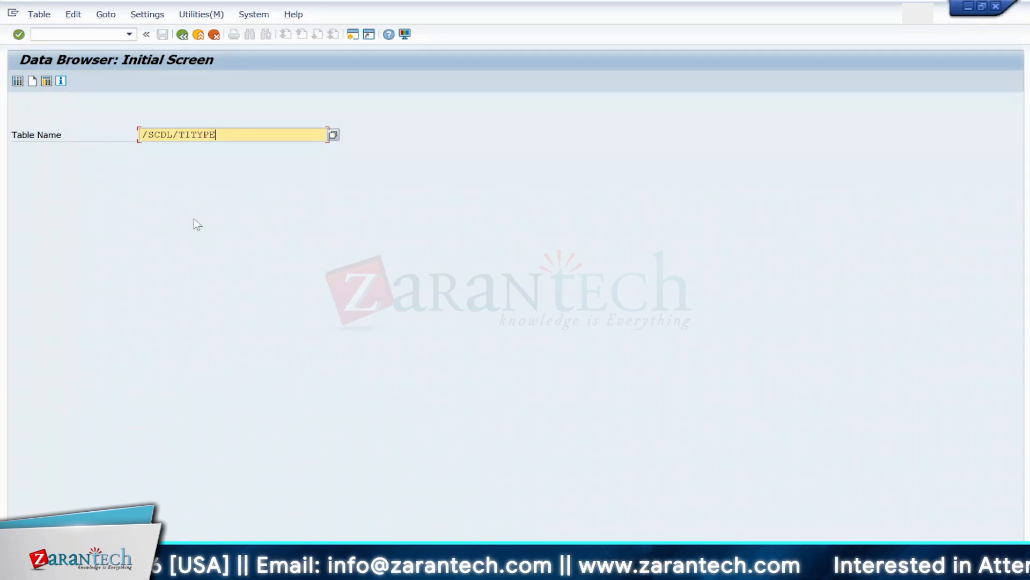
key("Return")
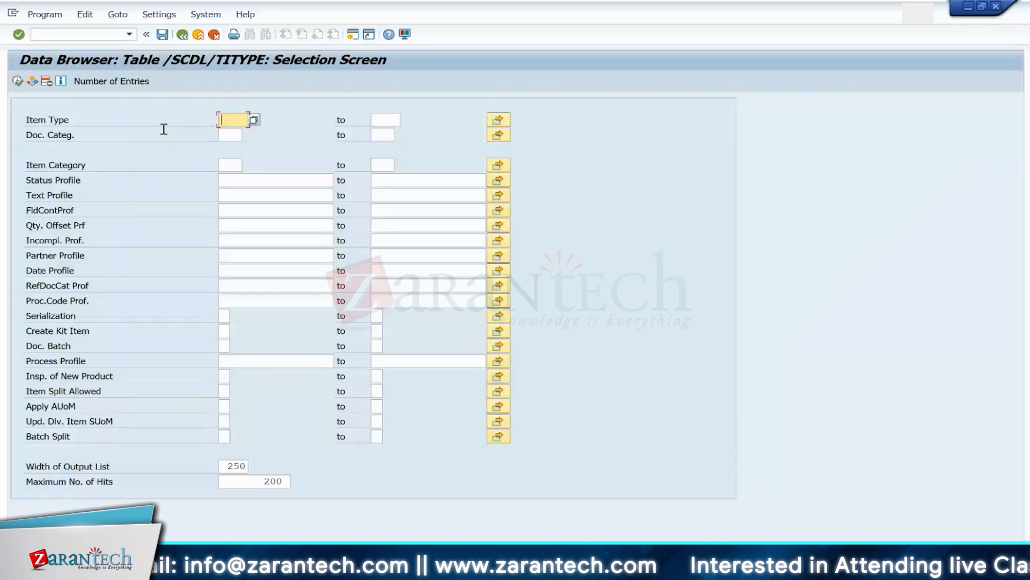
Step: List all entries of table /SCDL/TITYPE and display the record for item type TWPR with document category SPC
left_click(17, 82)
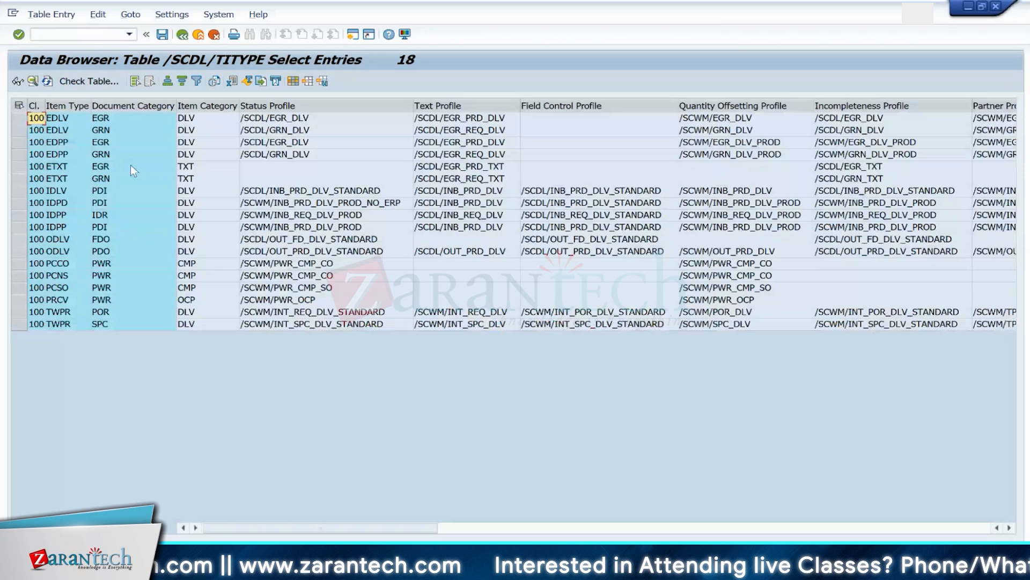
left_click(81, 315)
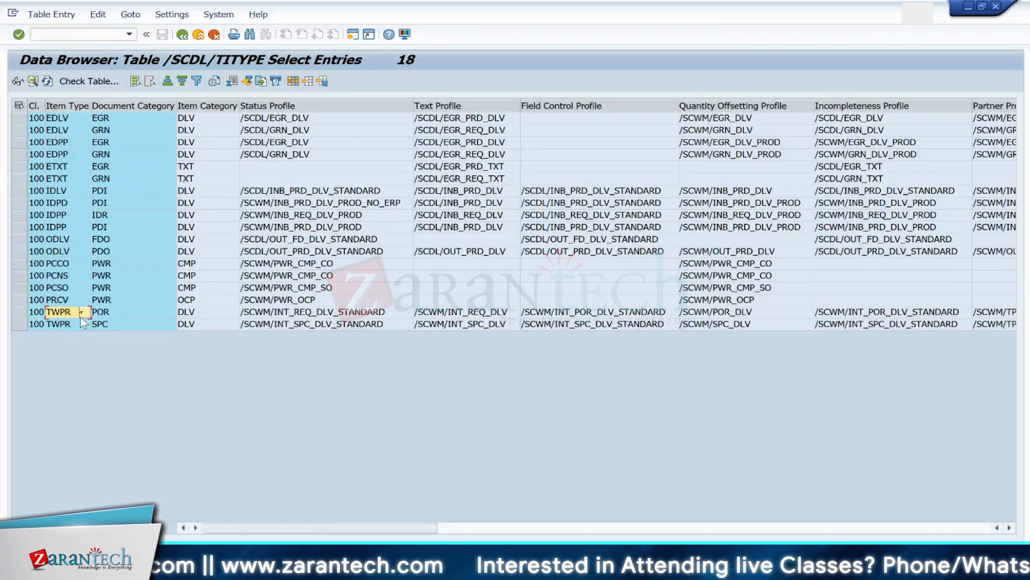
left_click(83, 323)
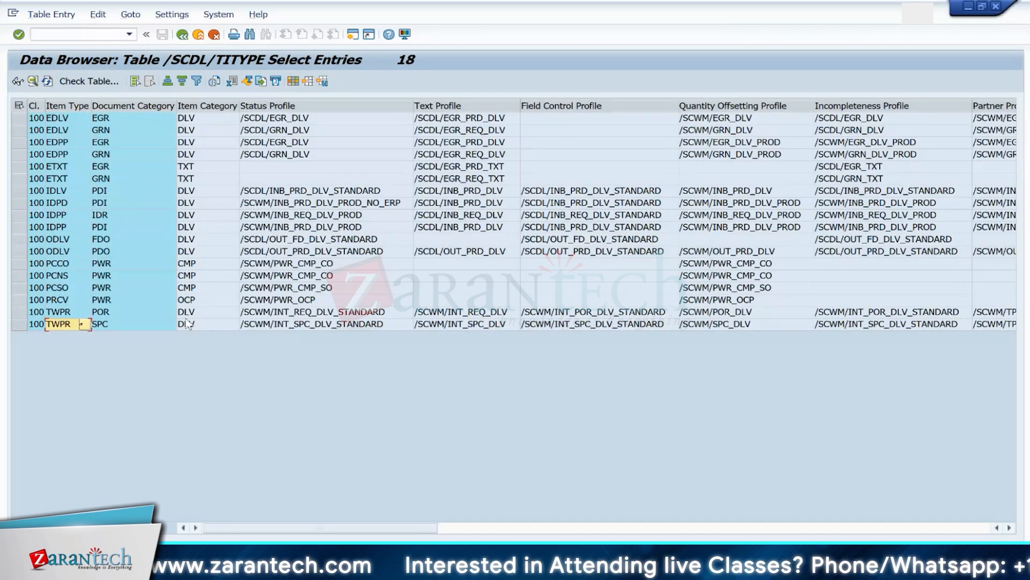
left_click(186, 323)
left_click(127, 325)
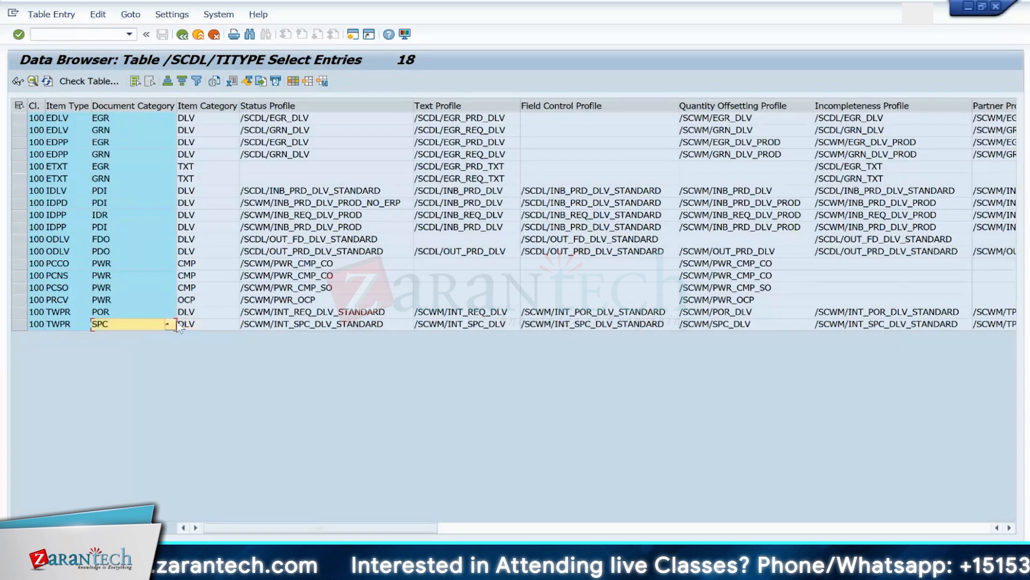
left_click(208, 324)
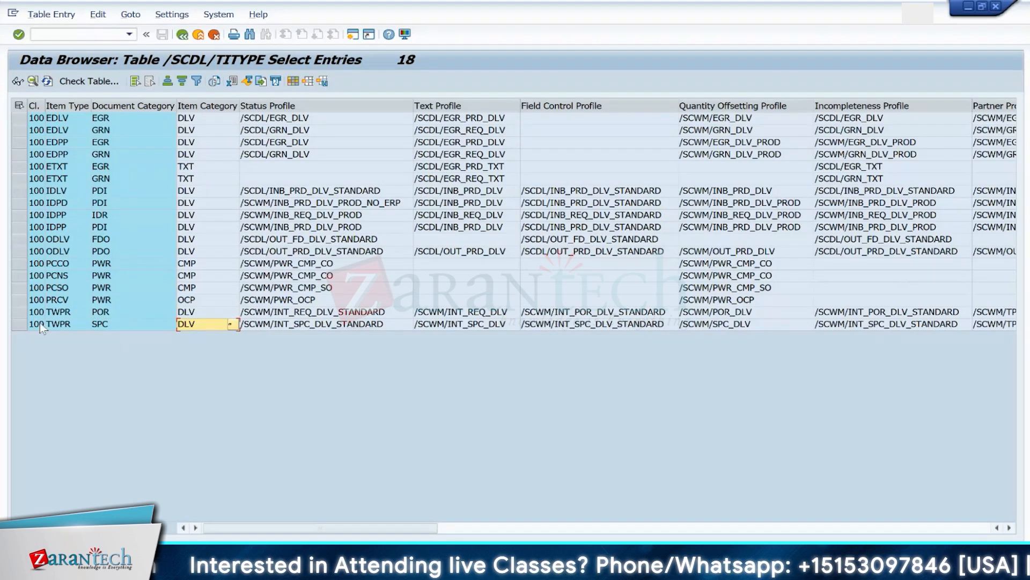
left_click(19, 325)
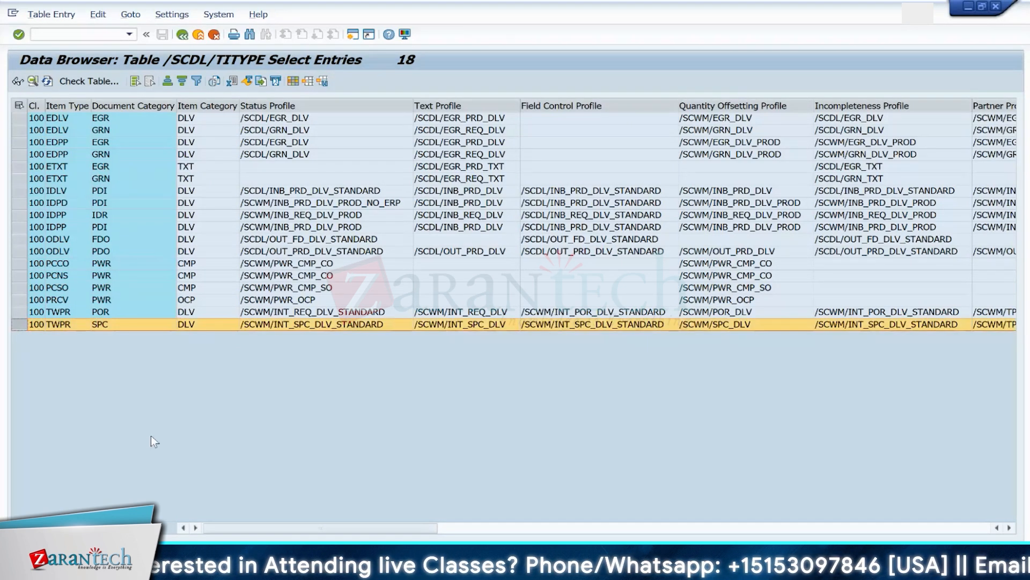
key("F7")
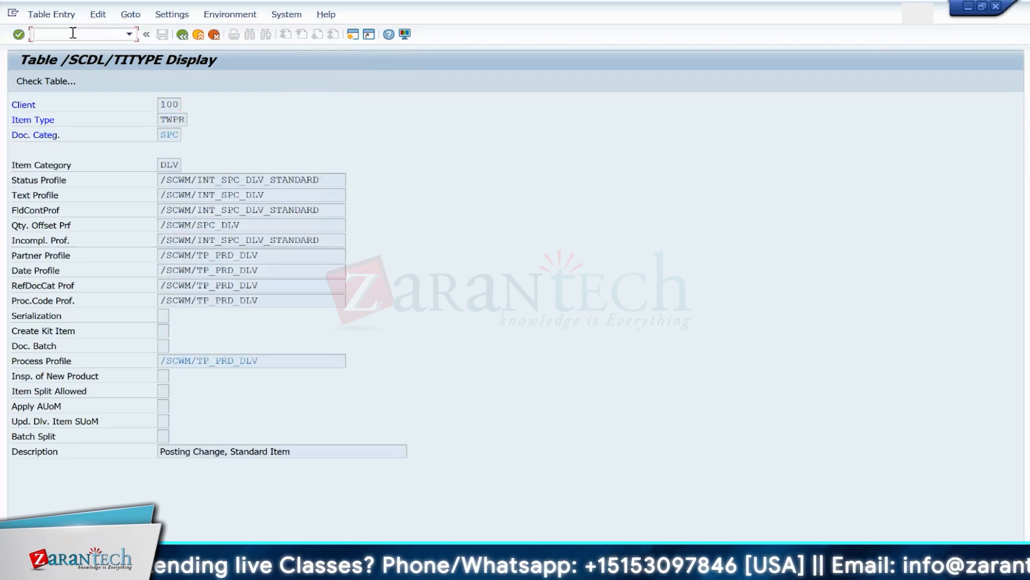
Step: Start debugging from the record display, set the variable CODE to INSR and resume execution to reach insert mode
type("/n")
key("Return")
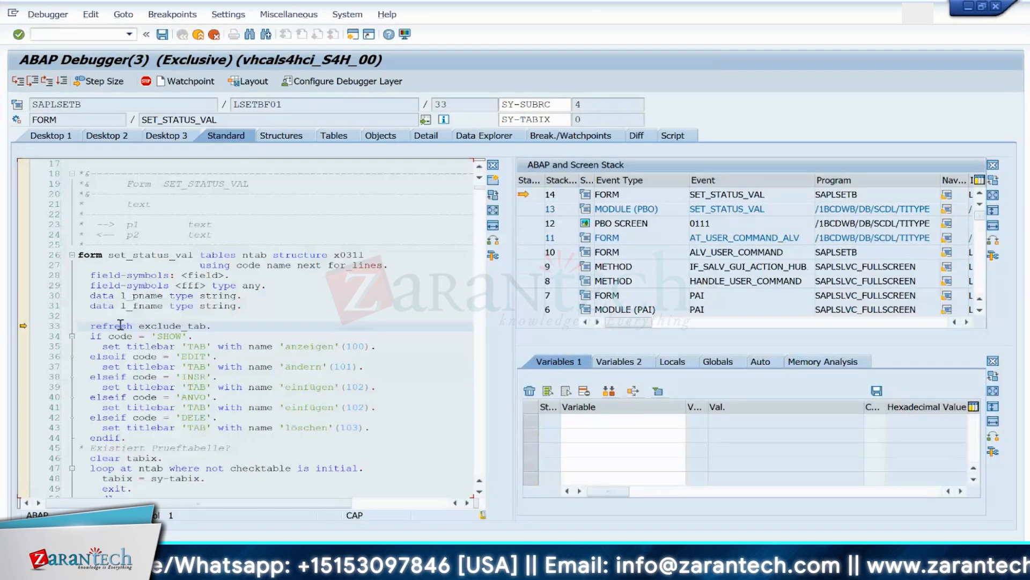
left_click(128, 337)
double_click(129, 337)
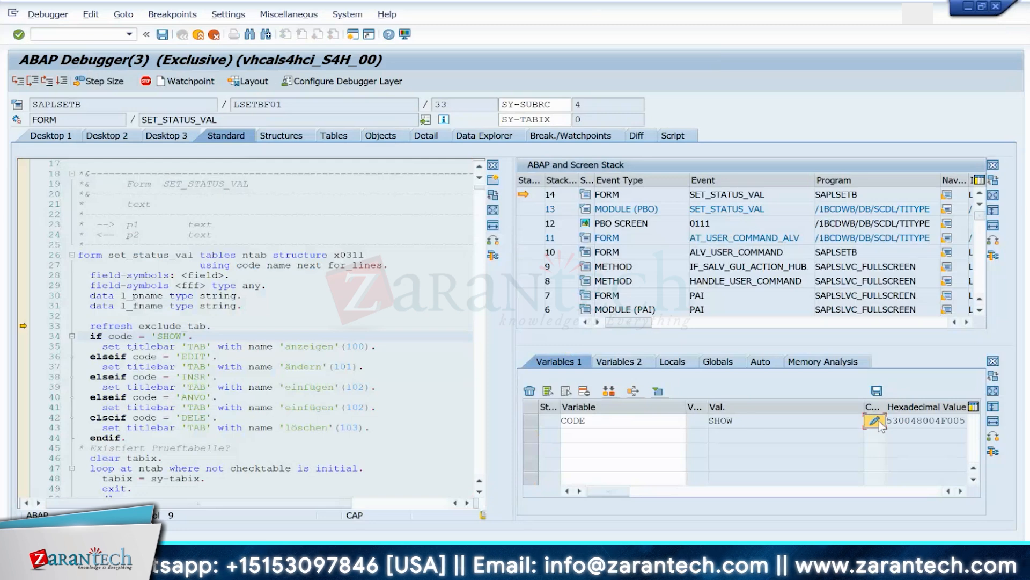
double_click(752, 420)
key("BackSpace")
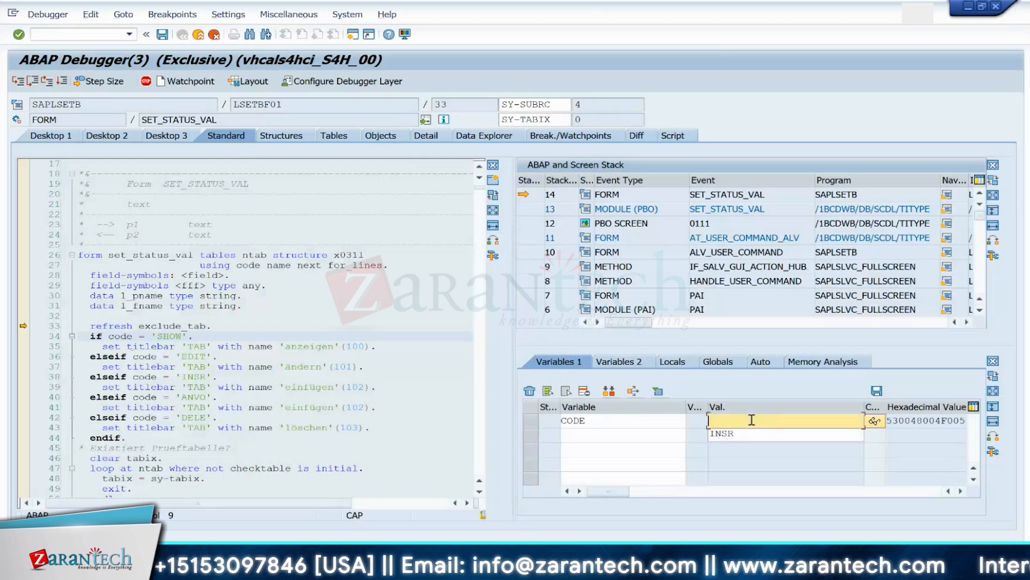
type("INSR")
key("Return")
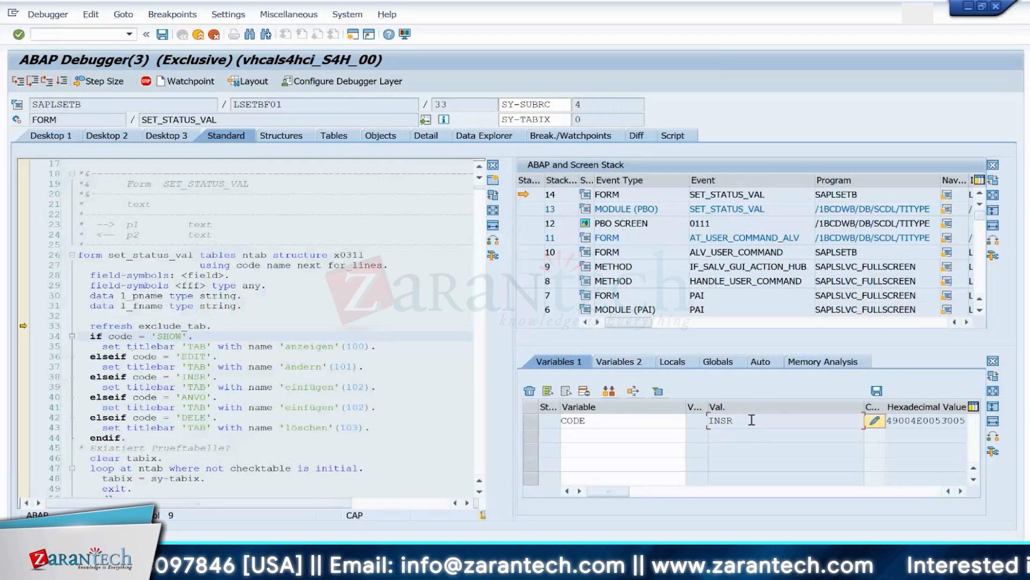
key("F8")
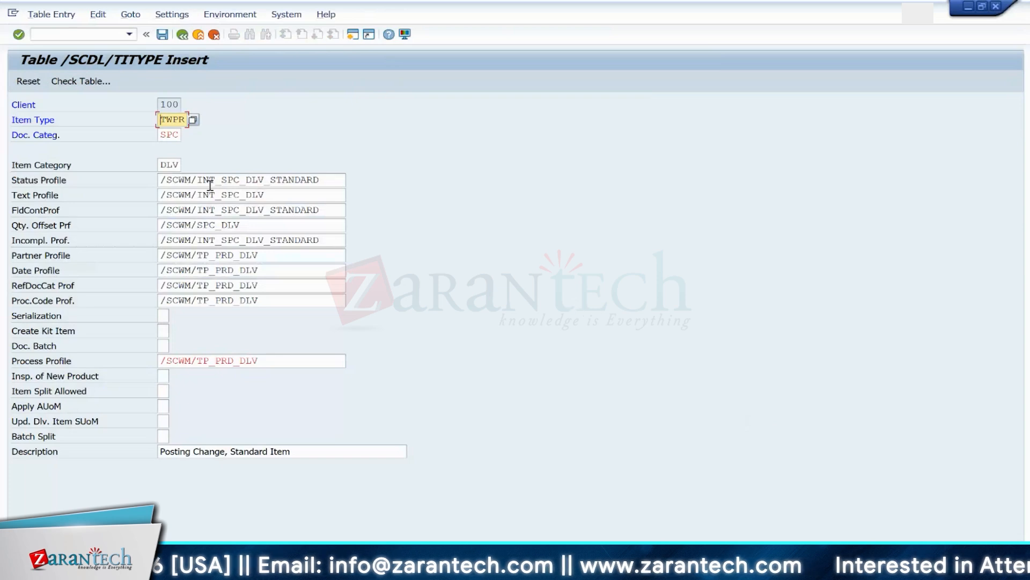
Step: Set the document category of the copied TWPR item type to WMR (Stock Transfer), save it and refresh the table entries
left_click(161, 135)
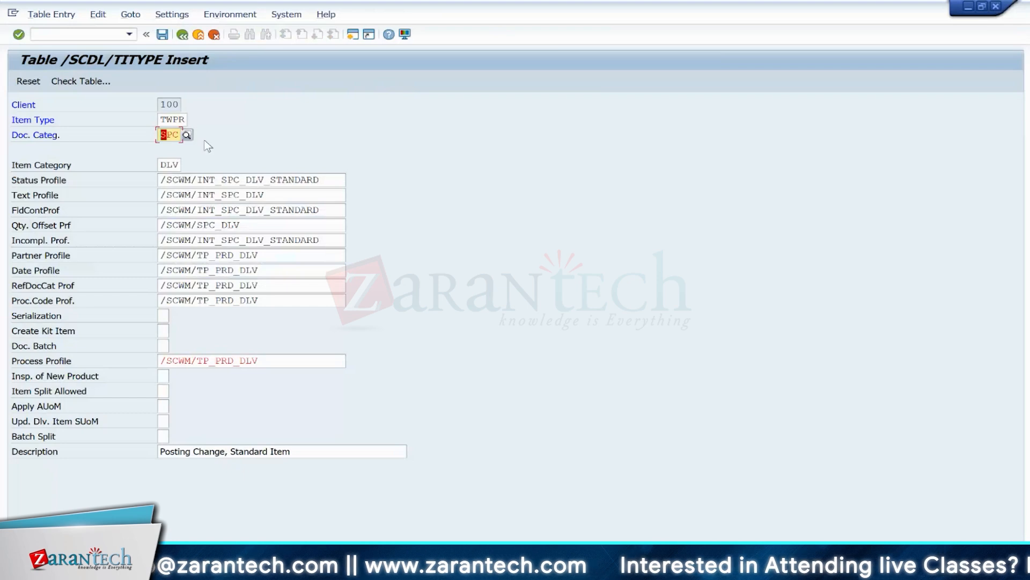
left_click(187, 135)
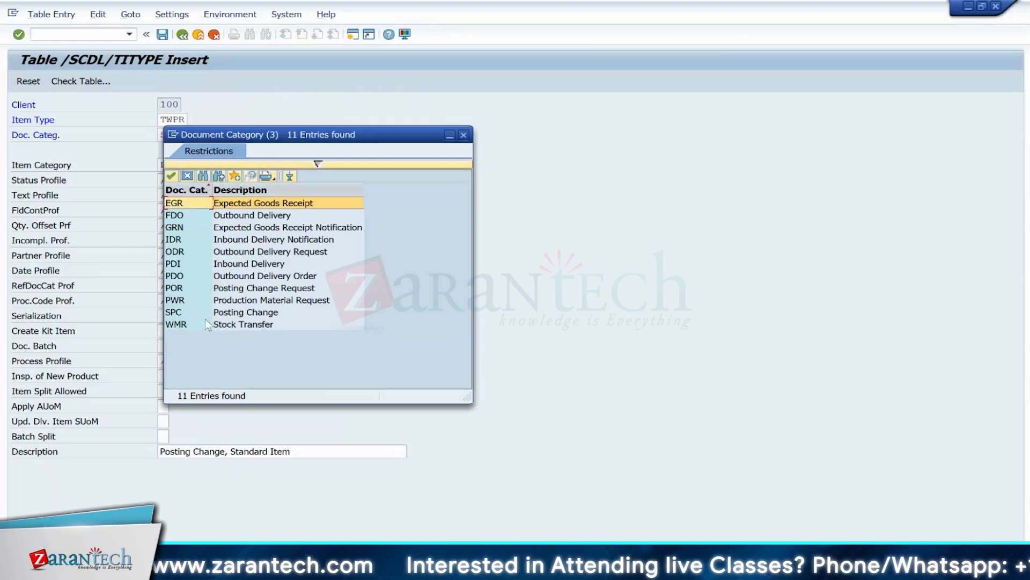
left_click(178, 326)
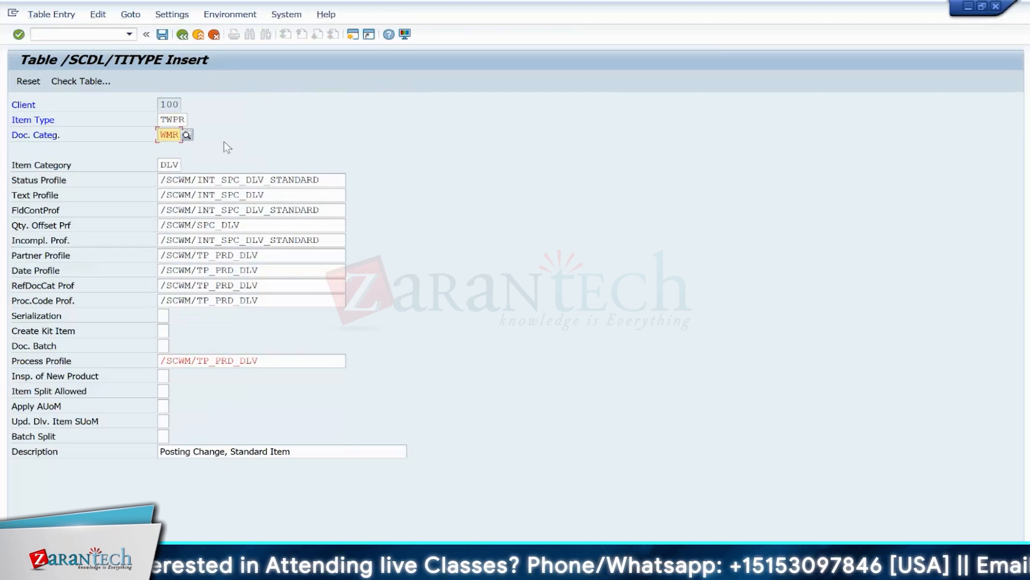
left_click(168, 34)
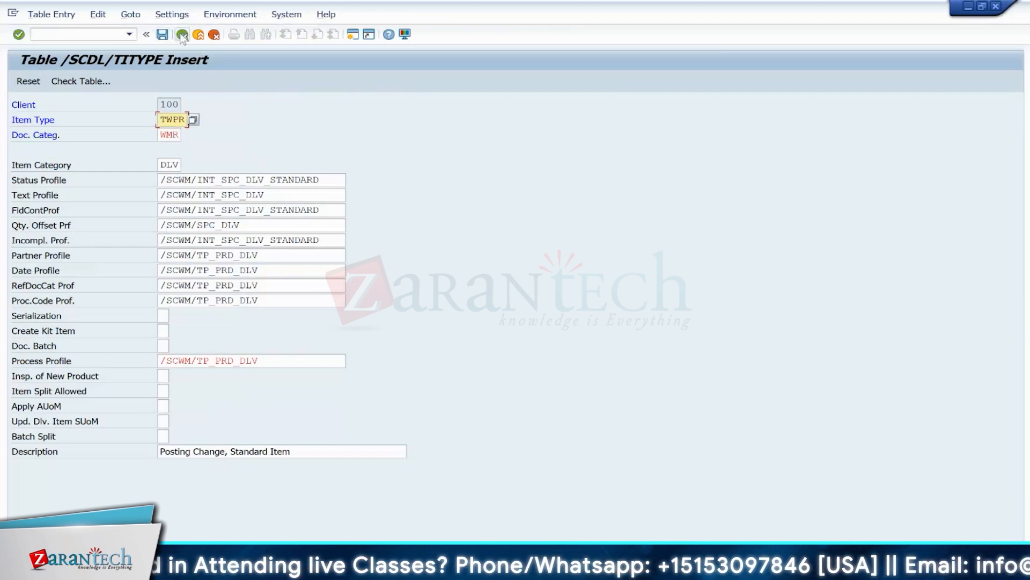
left_click(182, 35)
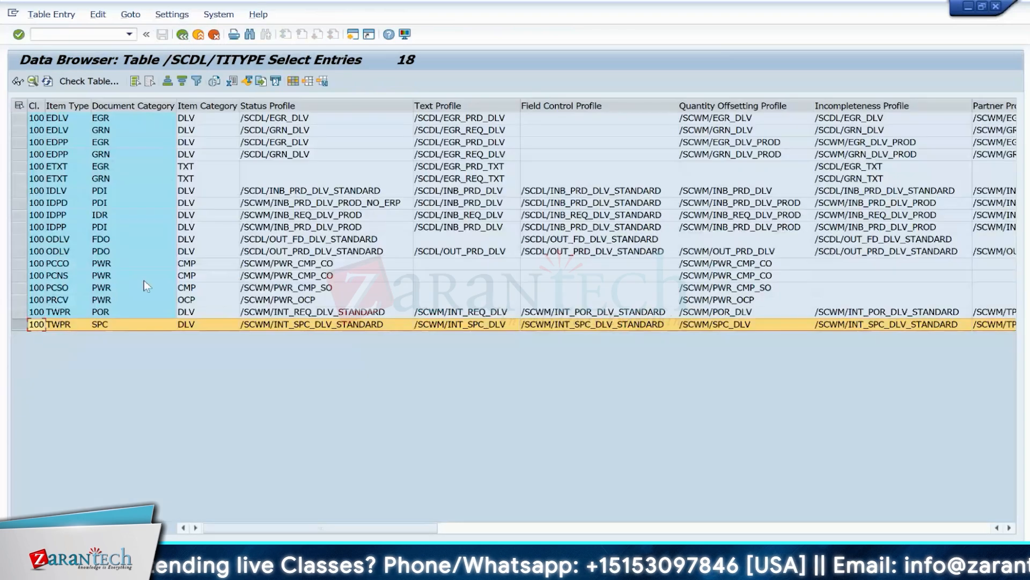
left_click(48, 81)
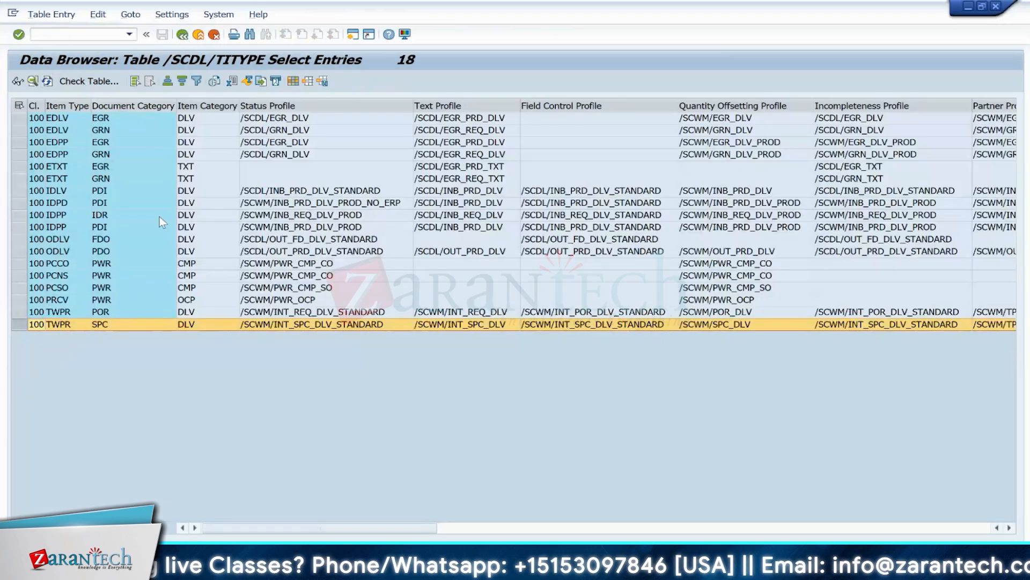
Step: Assign item type TWPR to the warehouse 1710 JIT mapping entry, save it under customizing request S4HK903137 and return to the IMG
left_click(195, 36)
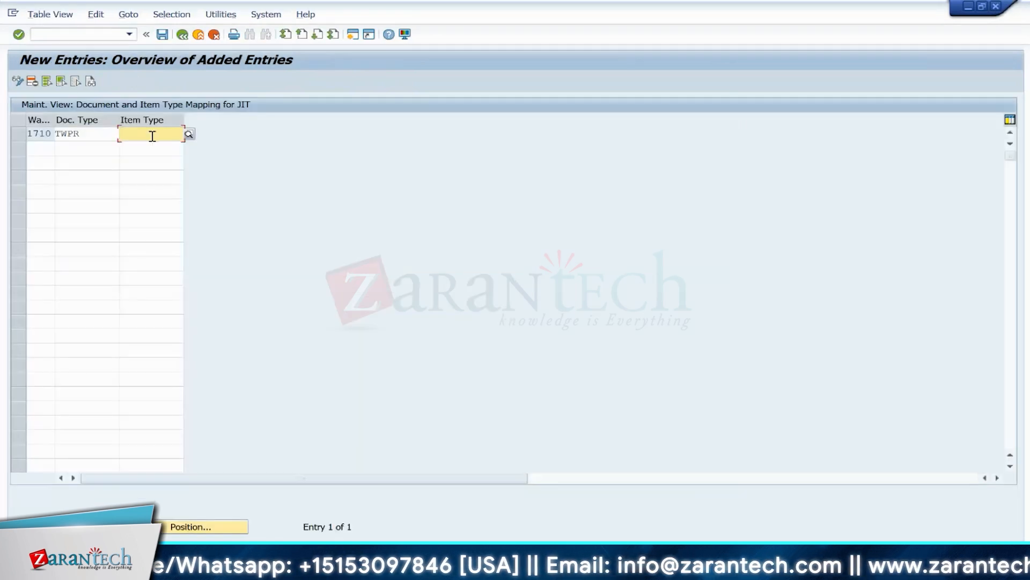
left_click(189, 134)
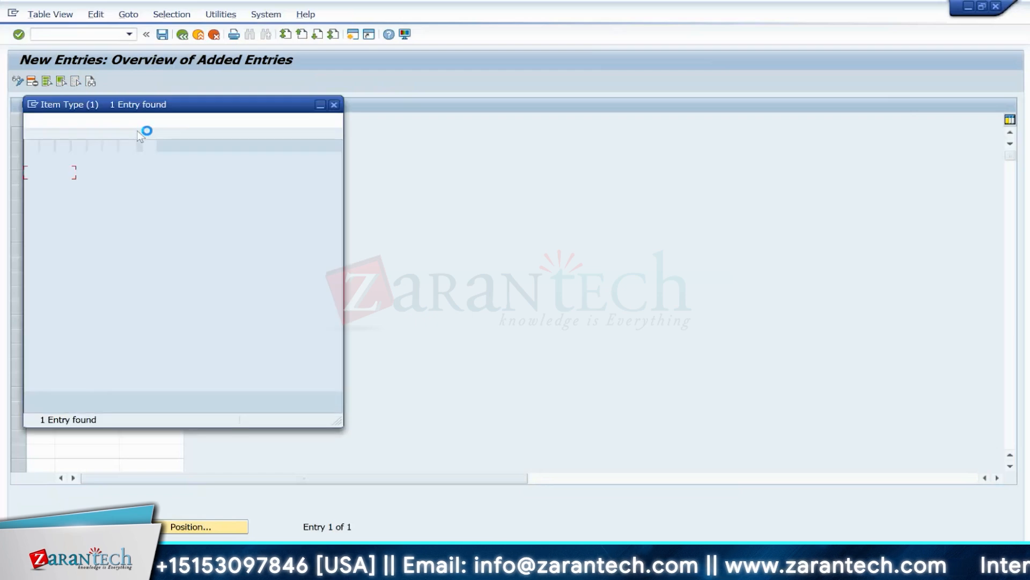
left_click(100, 173)
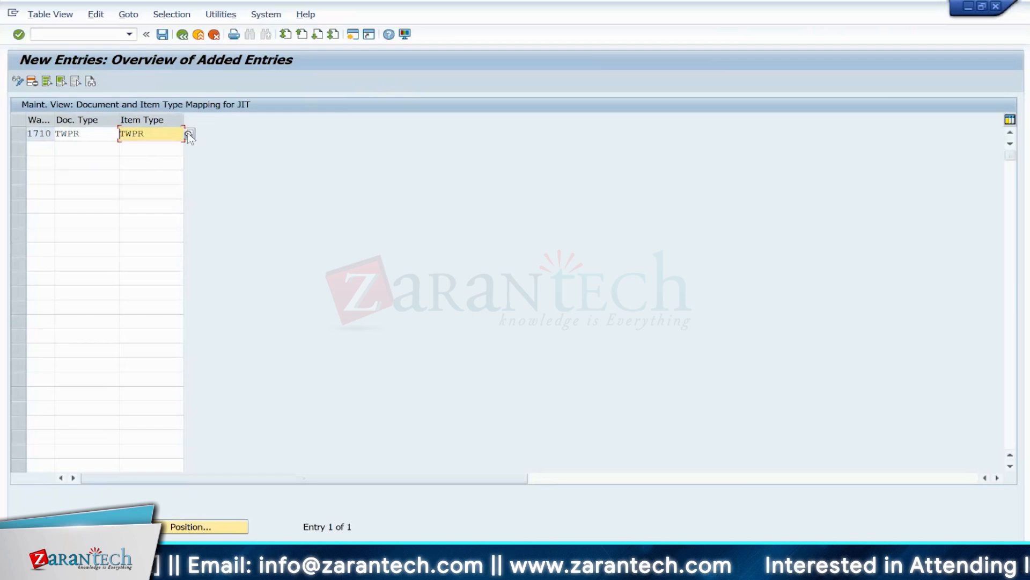
left_click(164, 35)
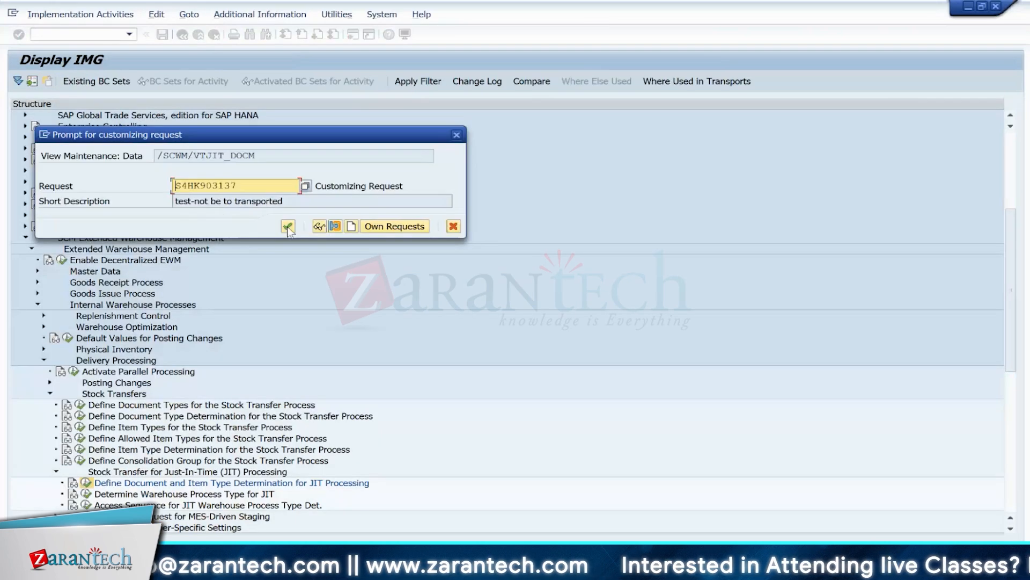
left_click(288, 226)
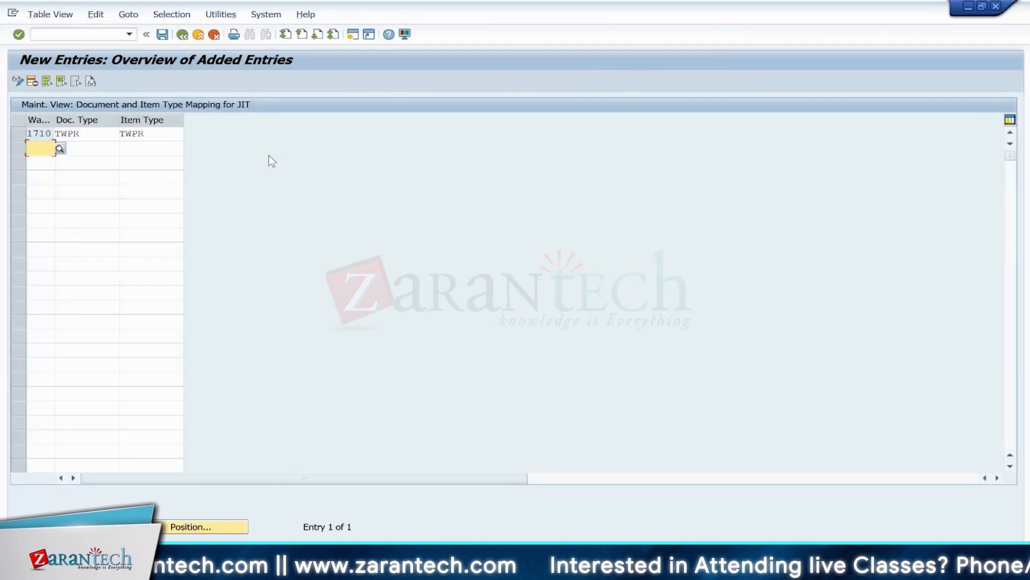
left_click(181, 36)
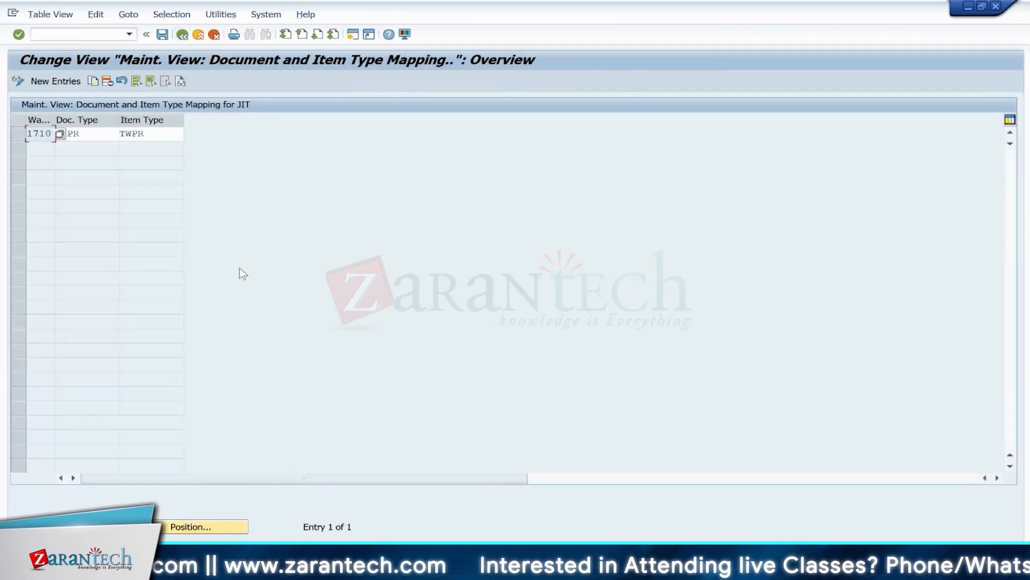
left_click(188, 36)
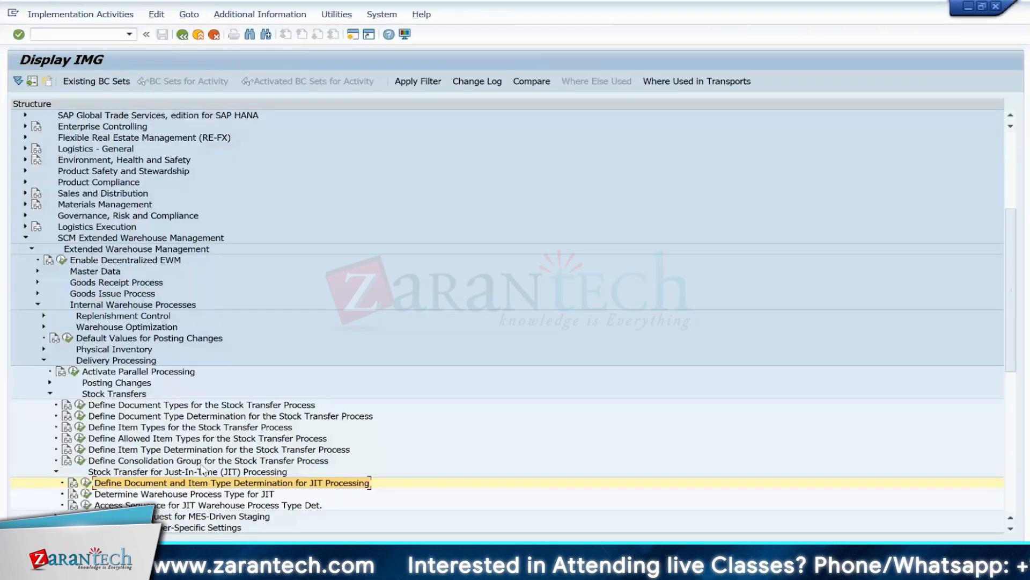
Step: Open Determine Warehouse Process Type for JIT and start a new entry for warehouse 1710
left_click(86, 495)
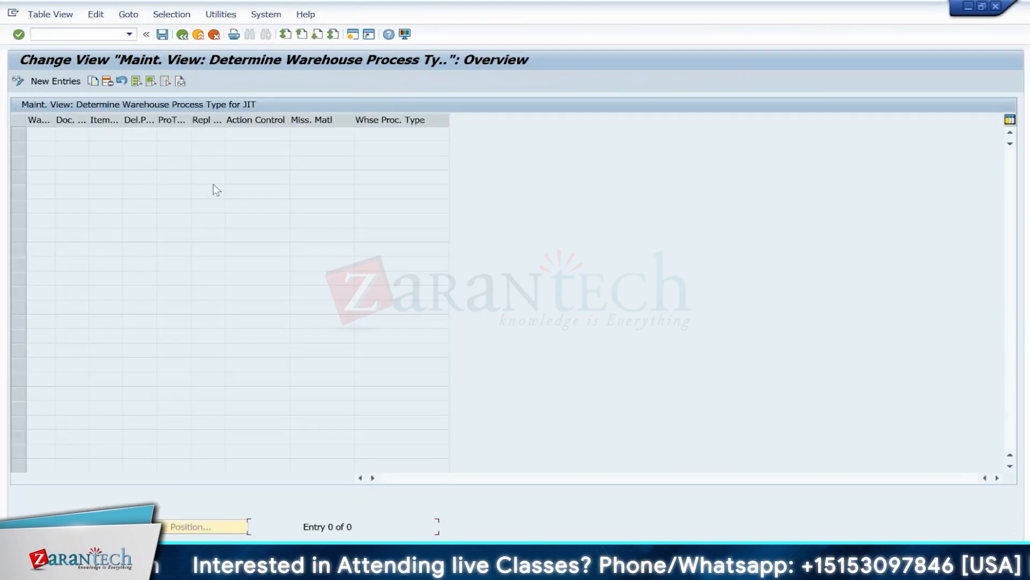
left_click(74, 81)
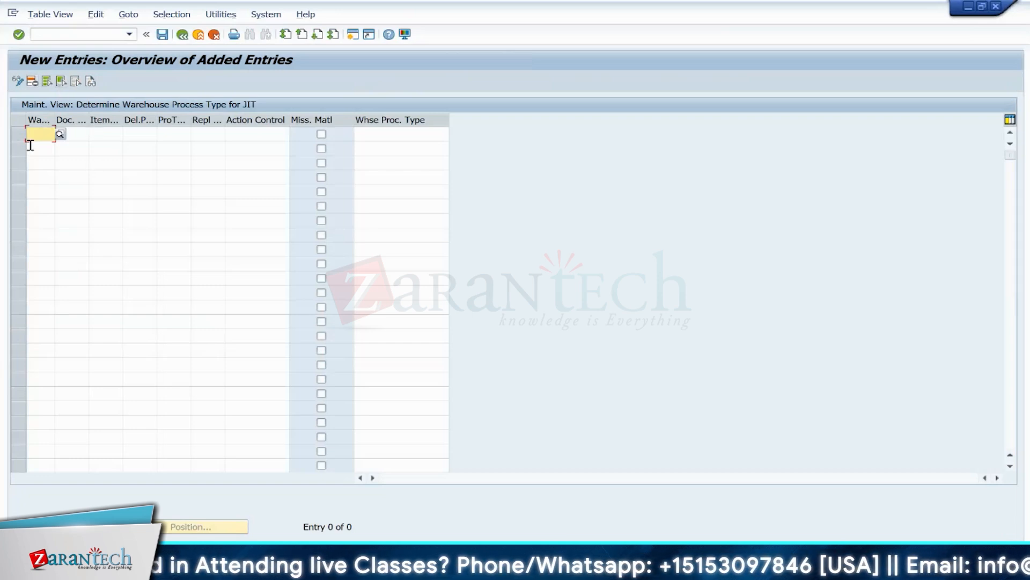
type("171")
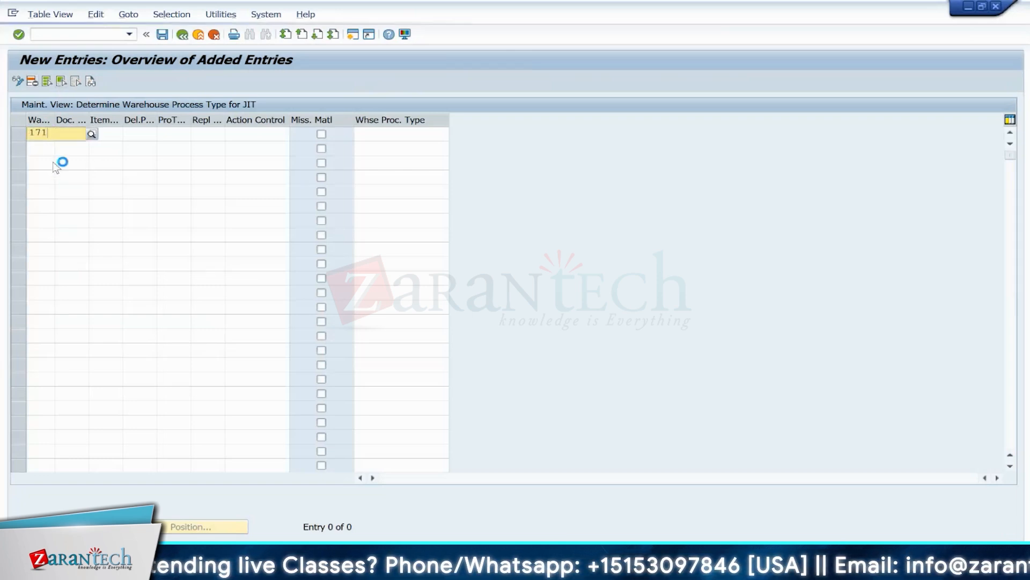
left_click(41, 160)
left_click(72, 134)
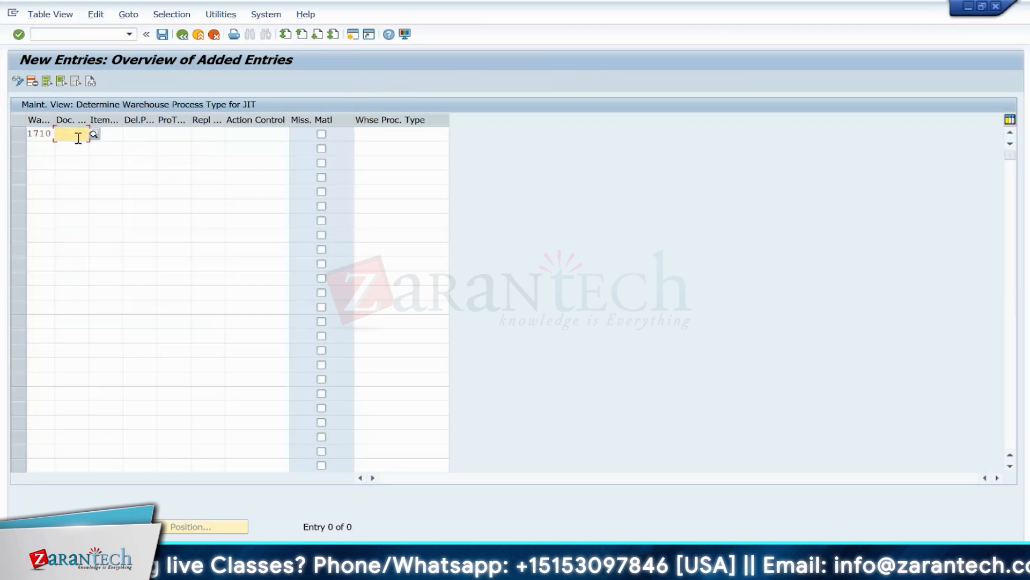
Step: Enter document type TWPR and item type TWPR in the new row, widening the document type and delivery priority columns
left_click_drag(87, 119, 136, 119)
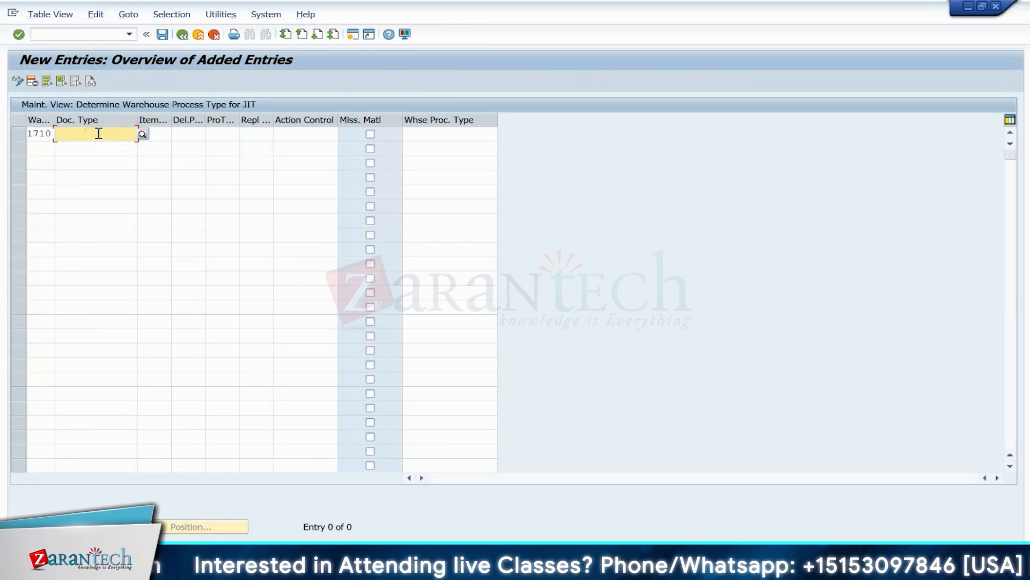
type("TWPR")
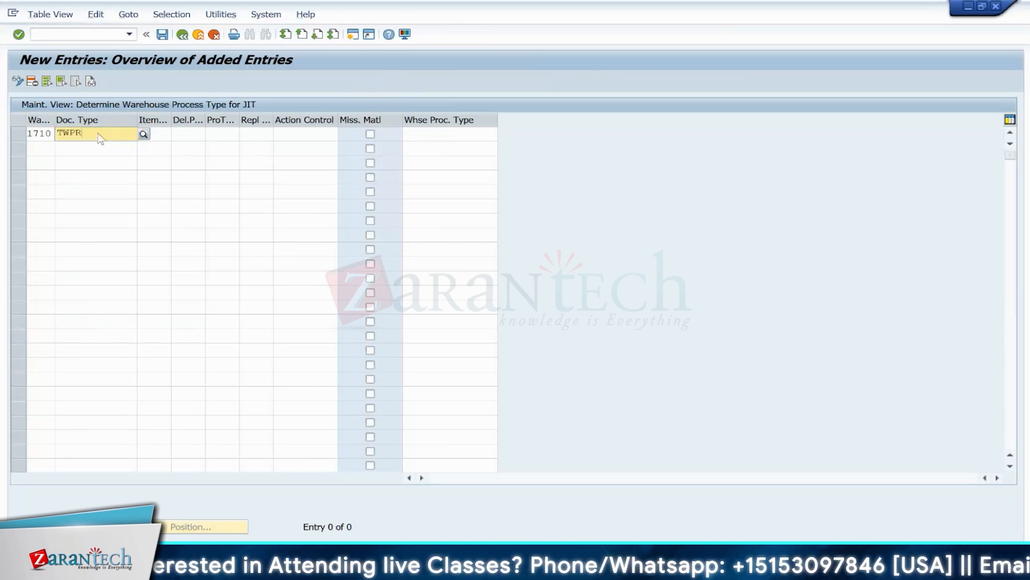
left_click(92, 161)
left_click(162, 134)
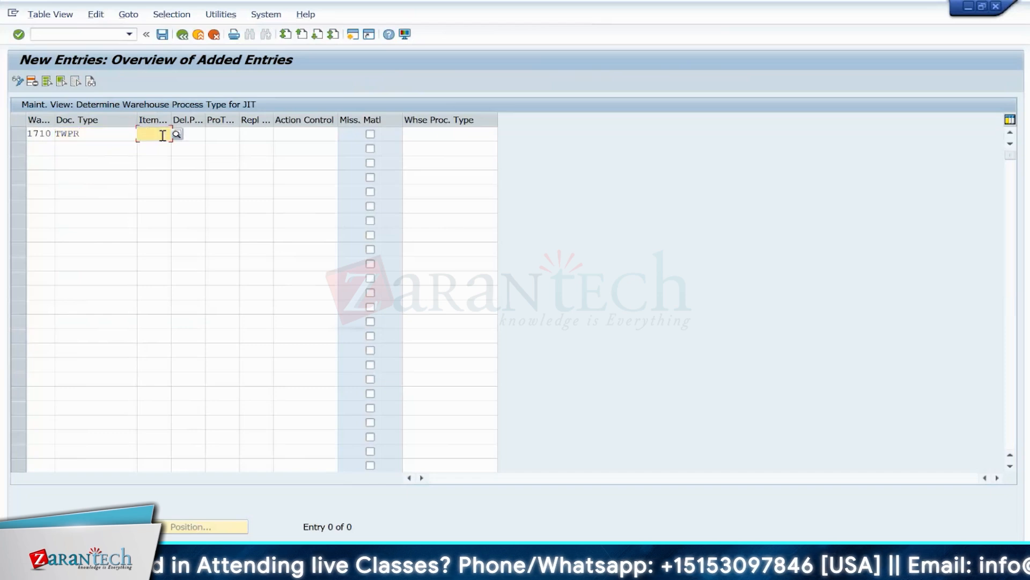
type("TW")
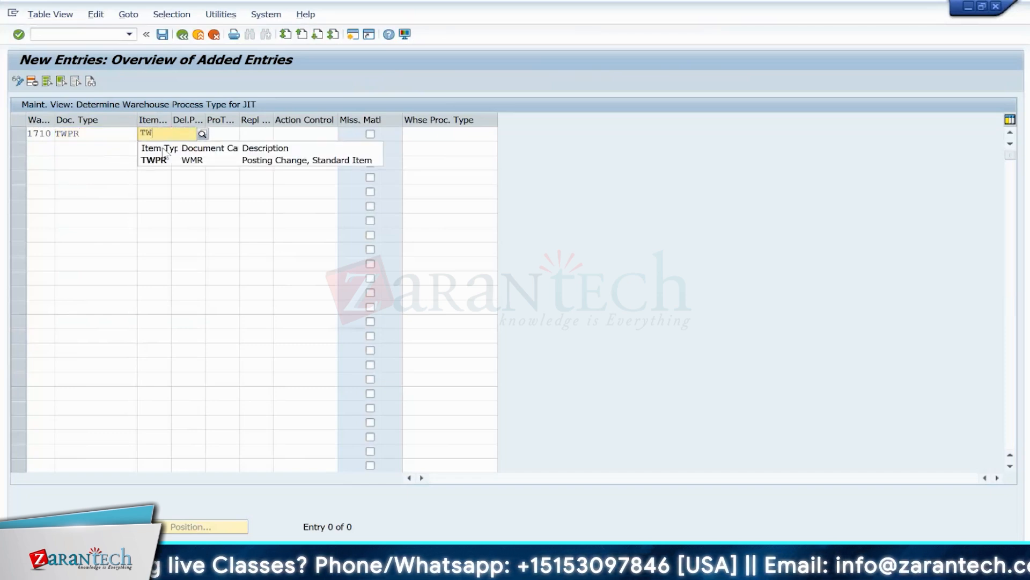
left_click(161, 159)
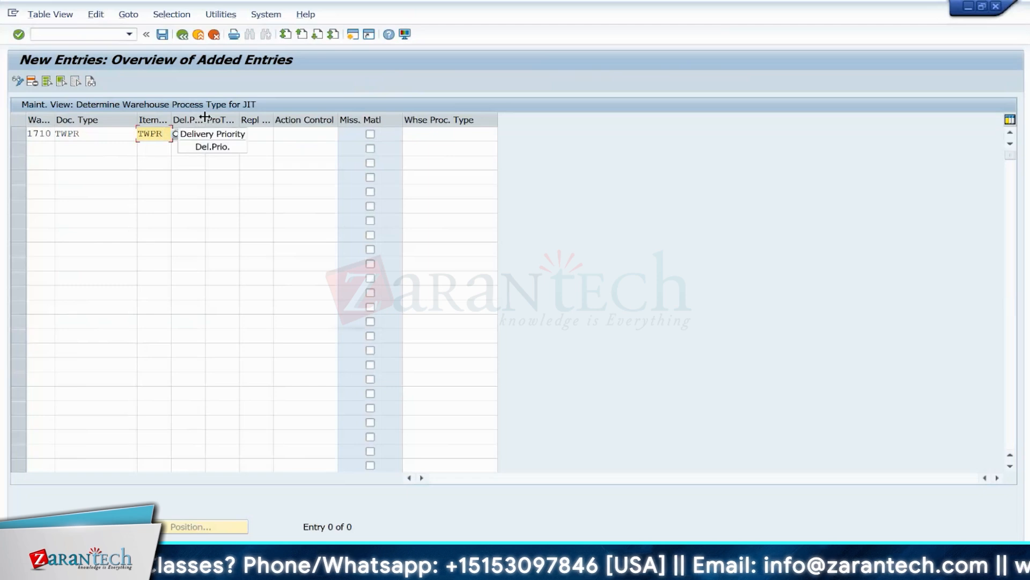
left_click_drag(206, 116, 241, 119)
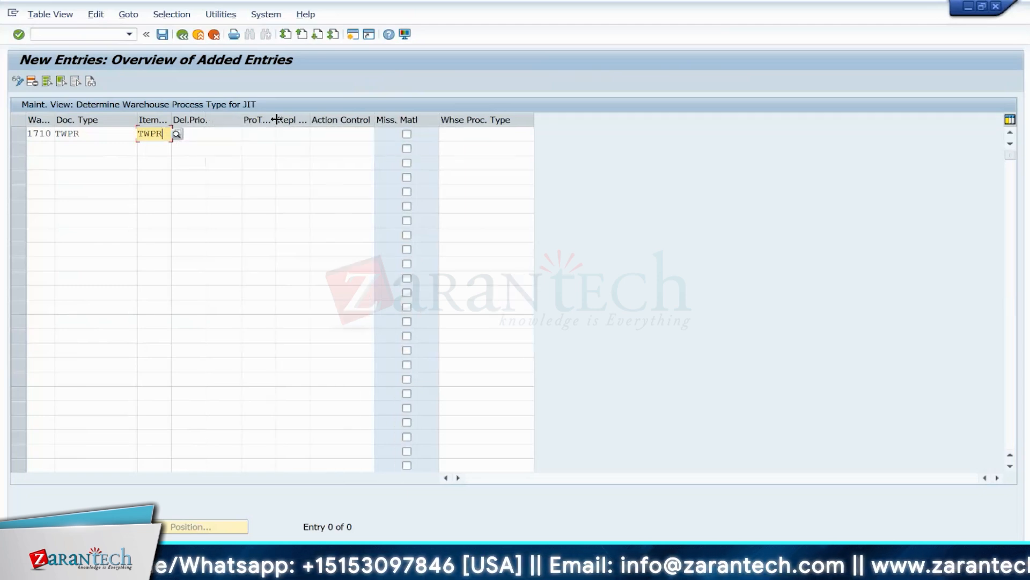
Step: Widen the process type determination and replenishment strategy columns and set the row's replenishment strategy to JIT
left_click_drag(276, 120, 357, 124)
left_click(271, 138)
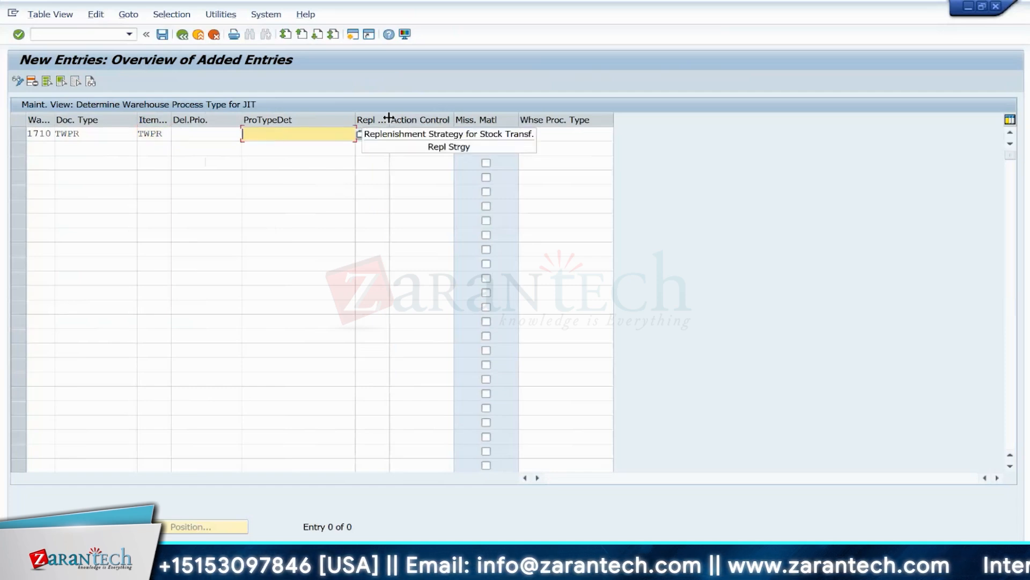
left_click_drag(428, 120, 433, 120)
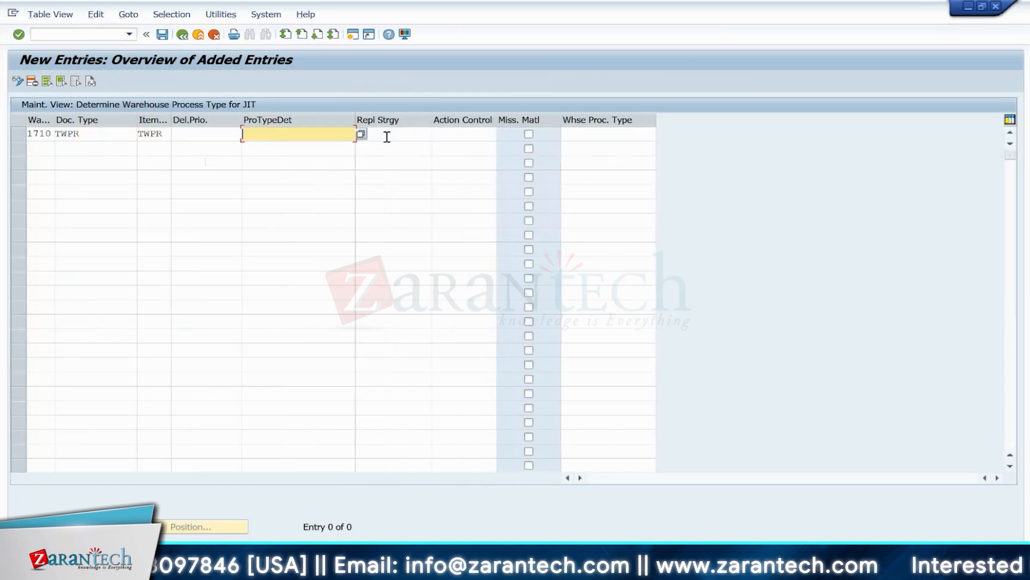
left_click(387, 136)
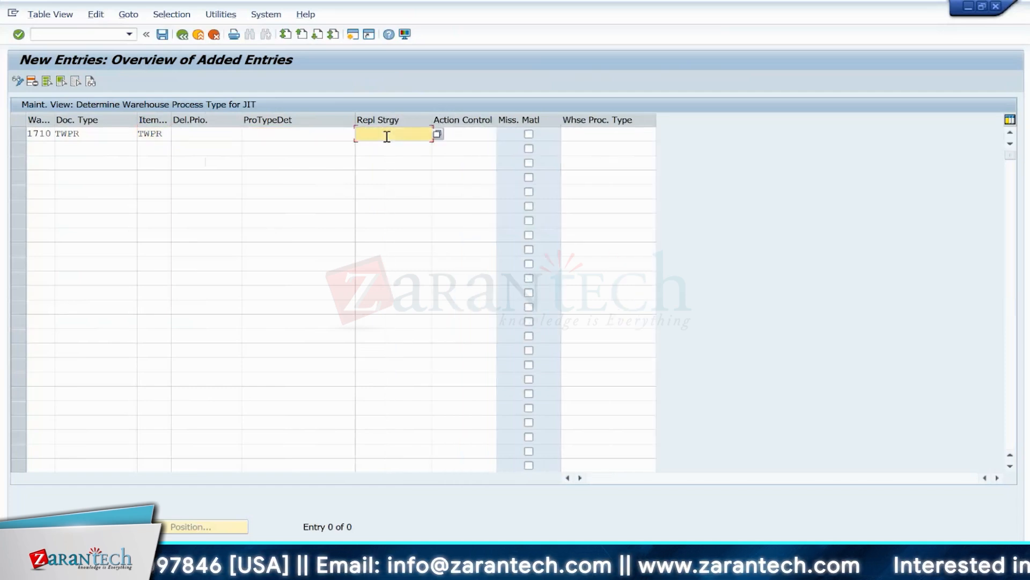
left_click(438, 134)
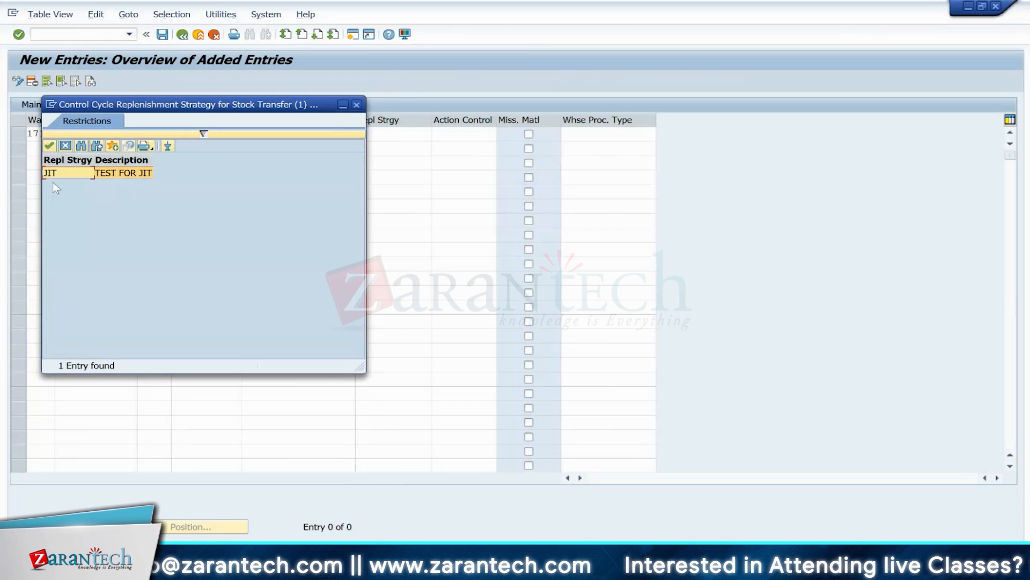
double_click(72, 175)
Step: Set the row's action control to S2C_SEQJC (Supply to Customer - Sequenced JIT Call)
left_click(479, 135)
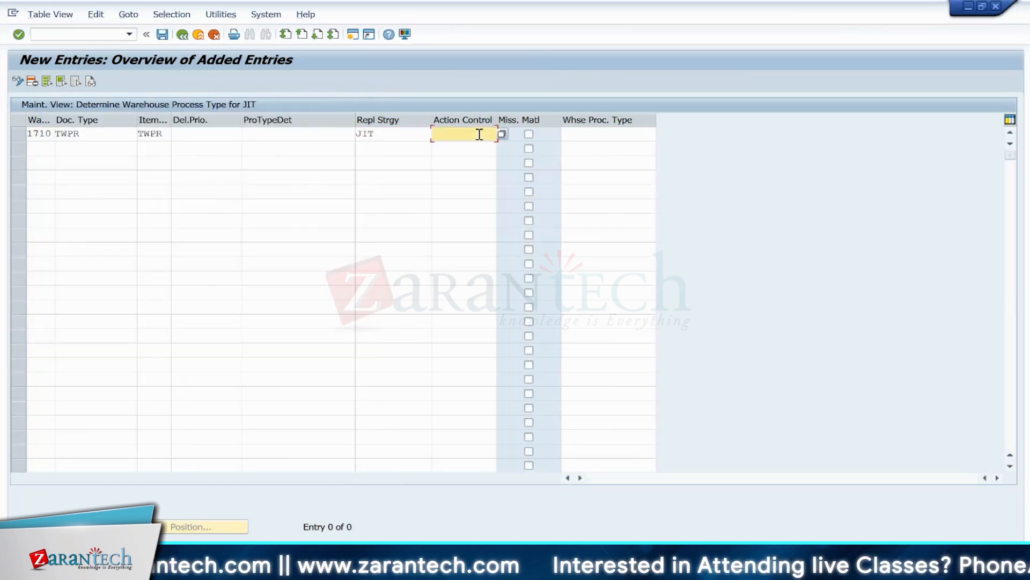
left_click(500, 133)
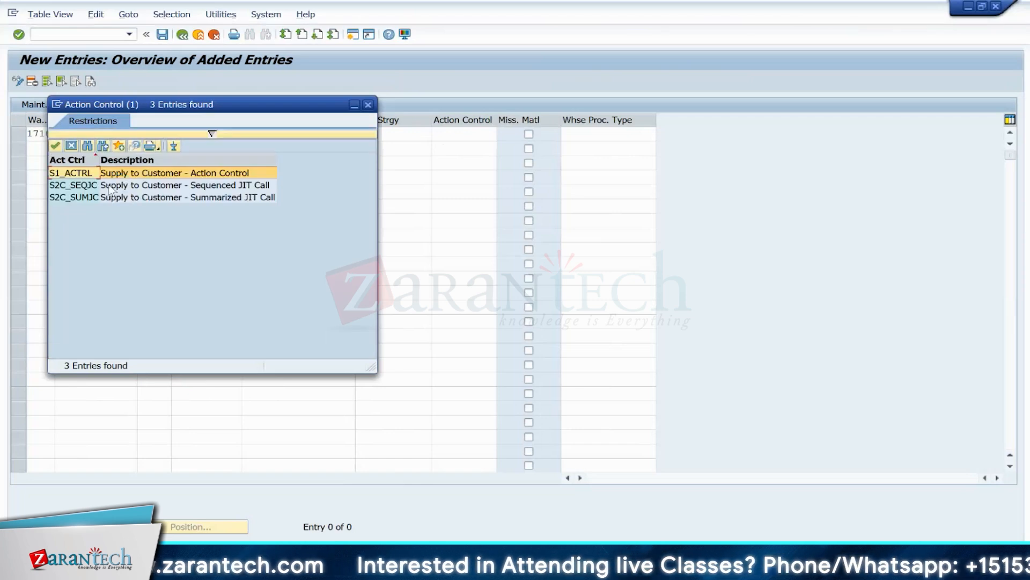
left_click(146, 187)
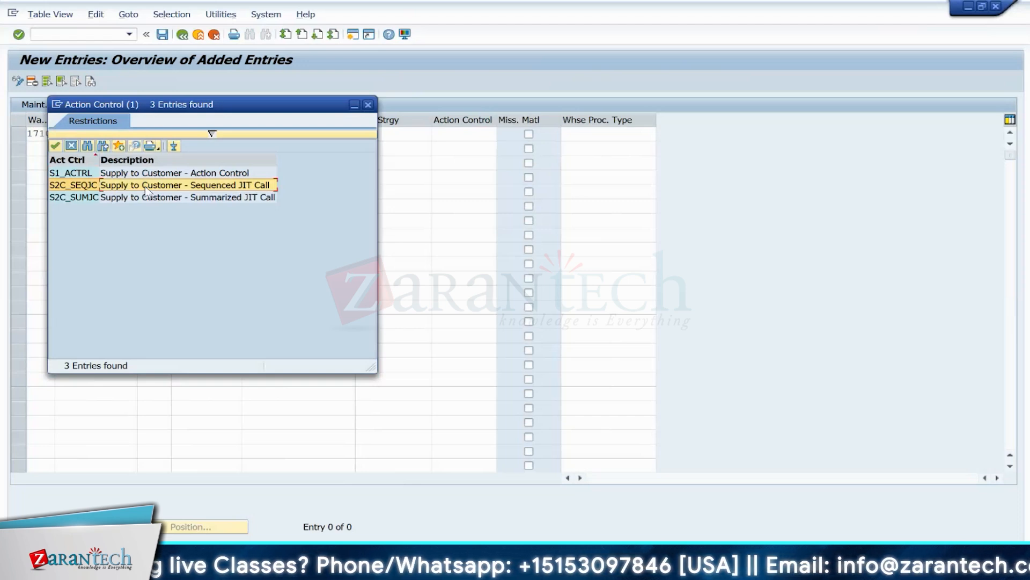
left_click(134, 185)
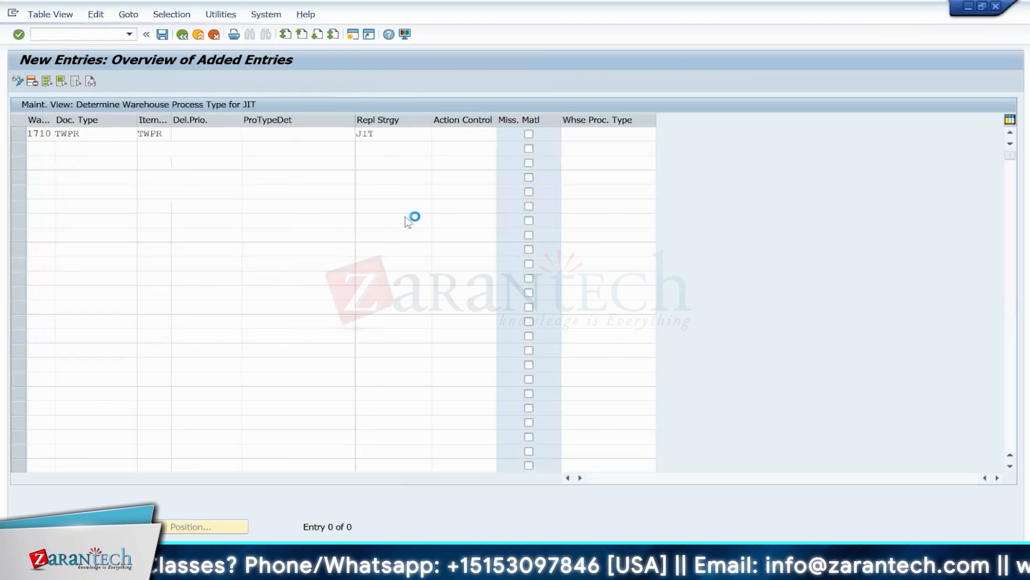
Step: Set the row's warehouse process type to Y999, searching within warehouse 1710, and save the entry under customizing request S4HK903137
left_click(593, 133)
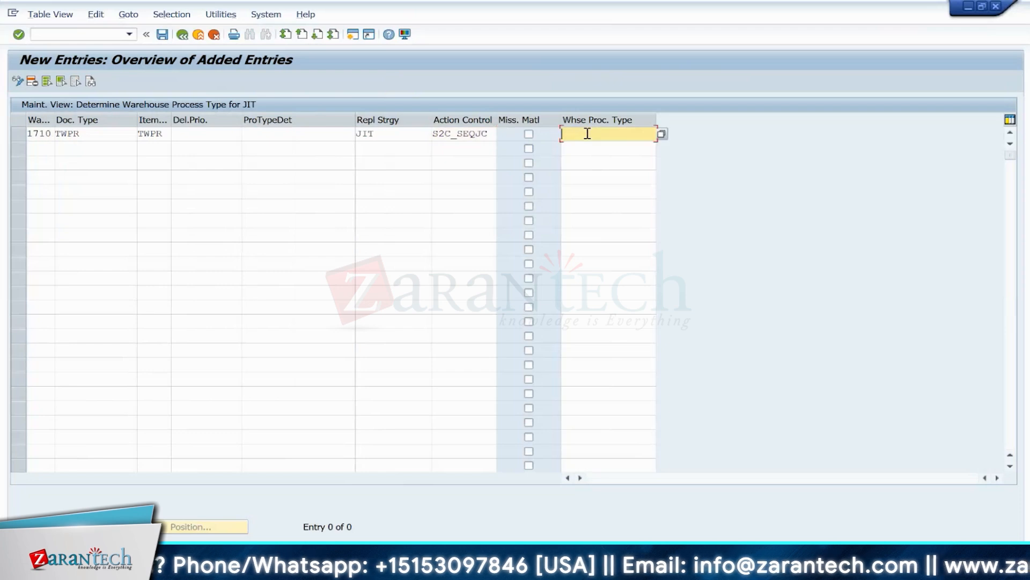
left_click(662, 133)
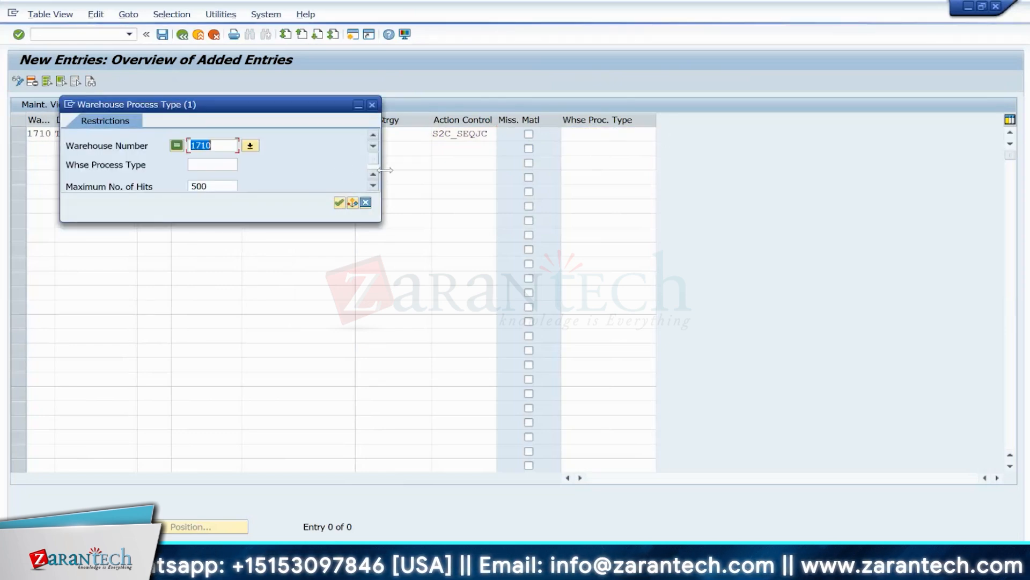
left_click(208, 165)
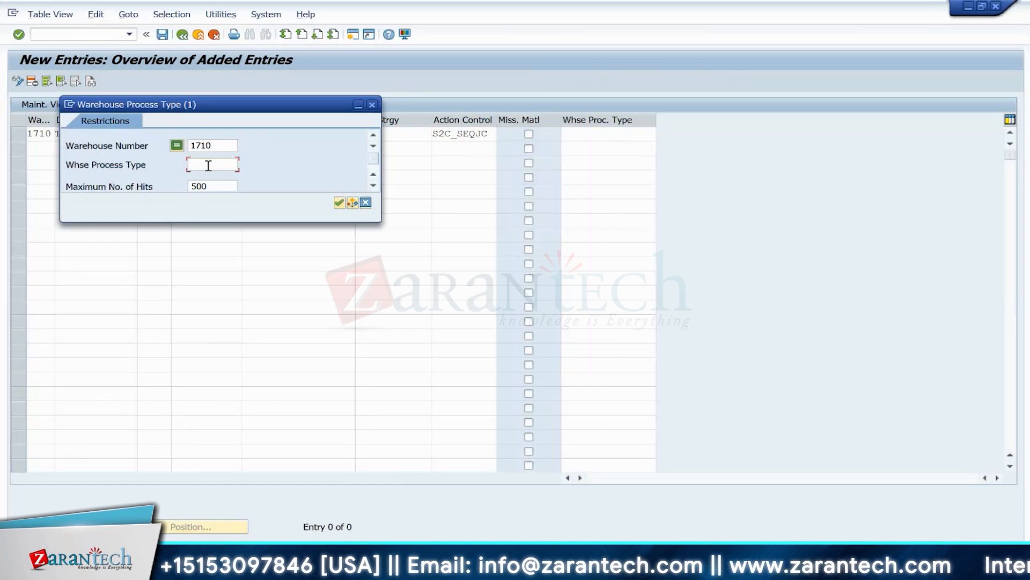
type("Y999")
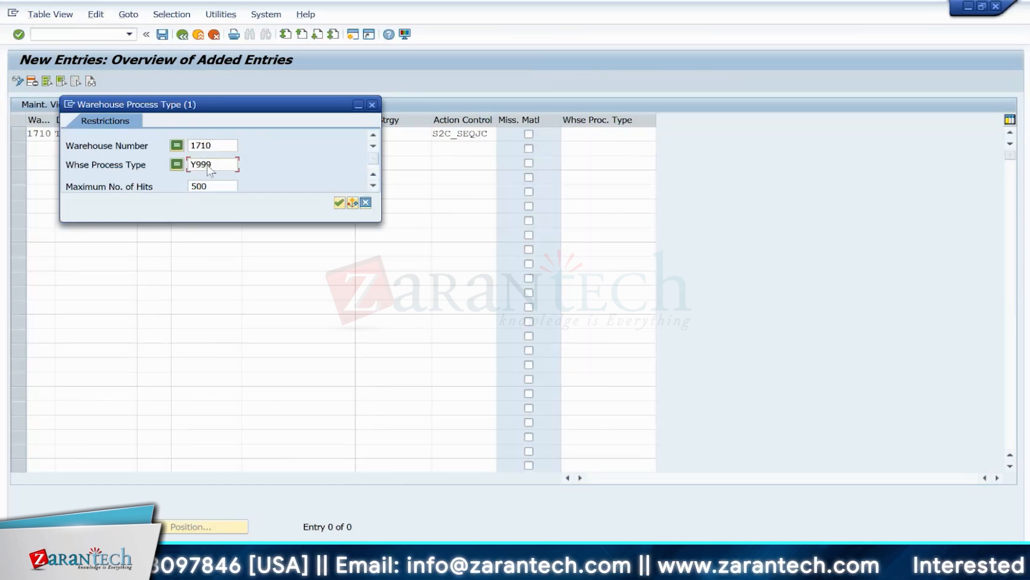
key("Return")
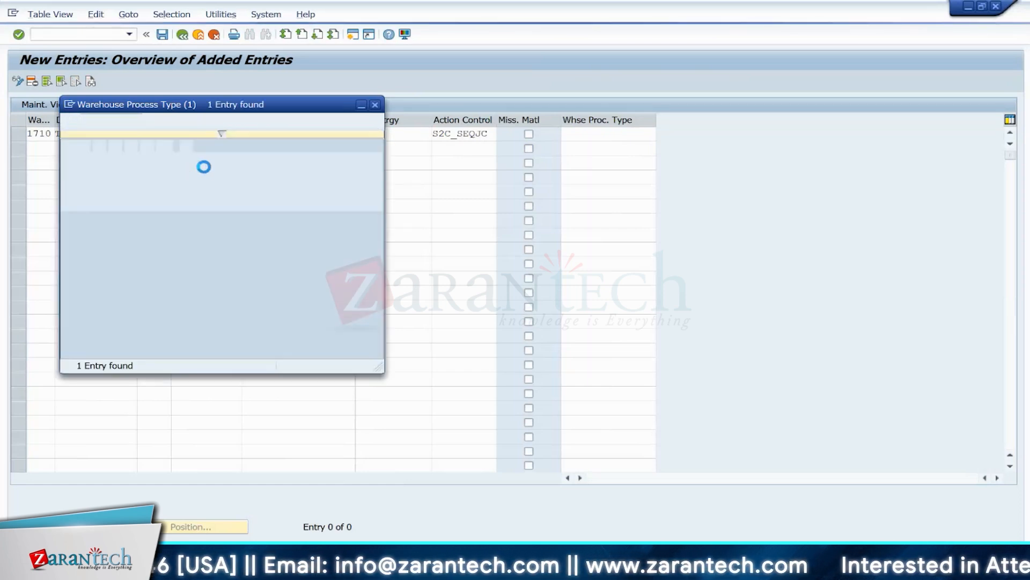
left_click(124, 169)
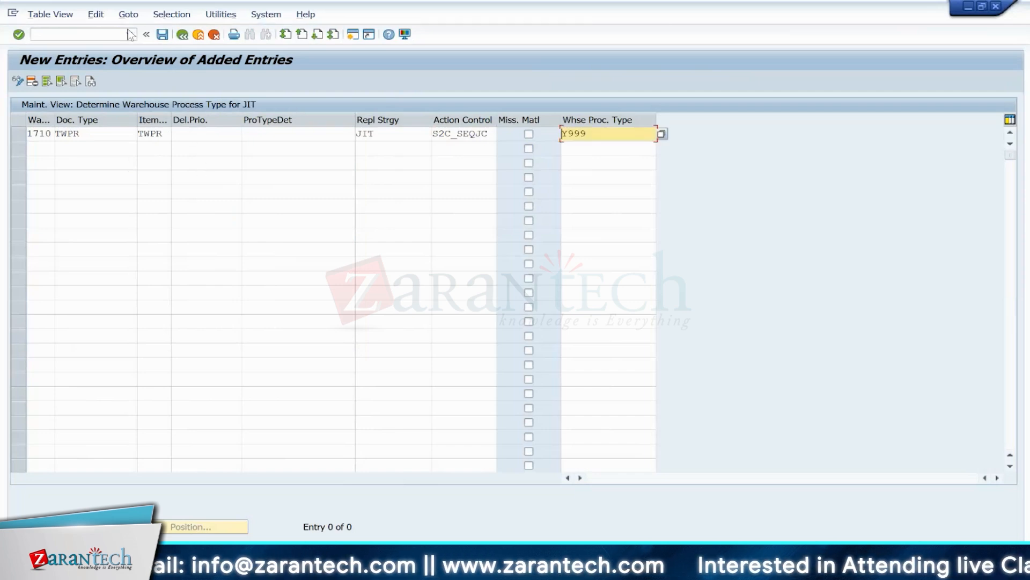
left_click(162, 35)
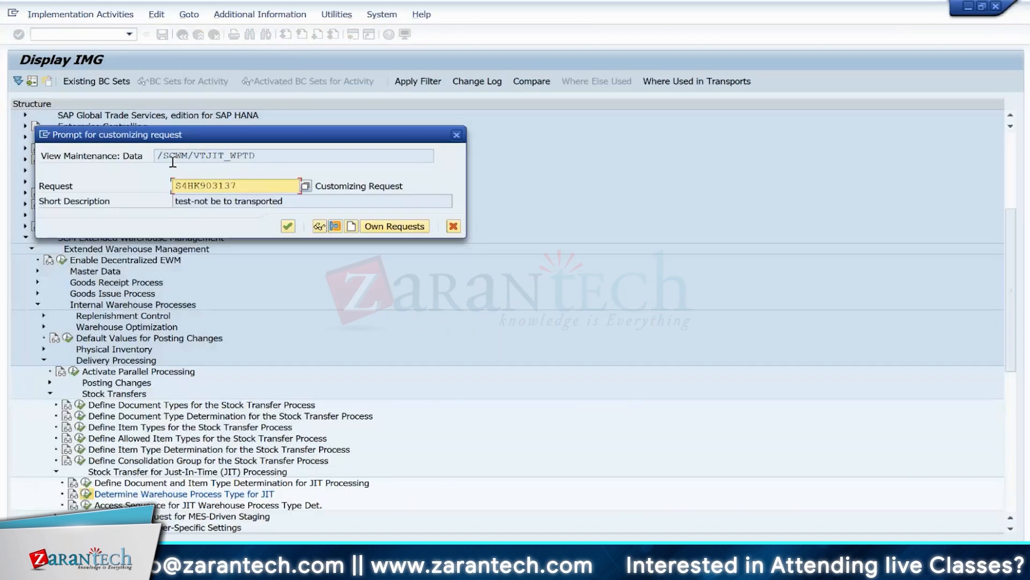
key("Return")
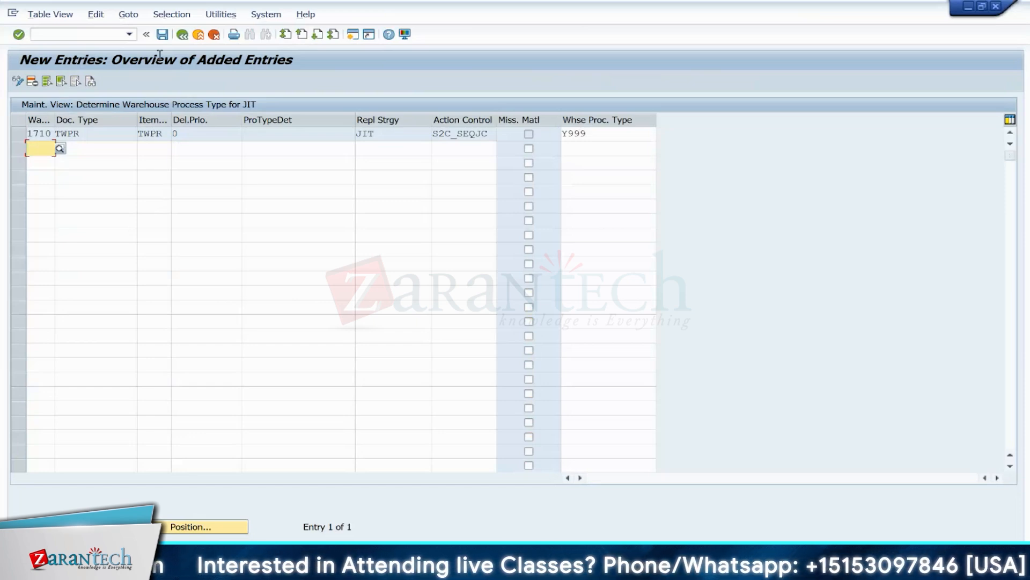
Step: Run transaction PK05 for plant 1710 and start a new production supply area entry
left_click(107, 35)
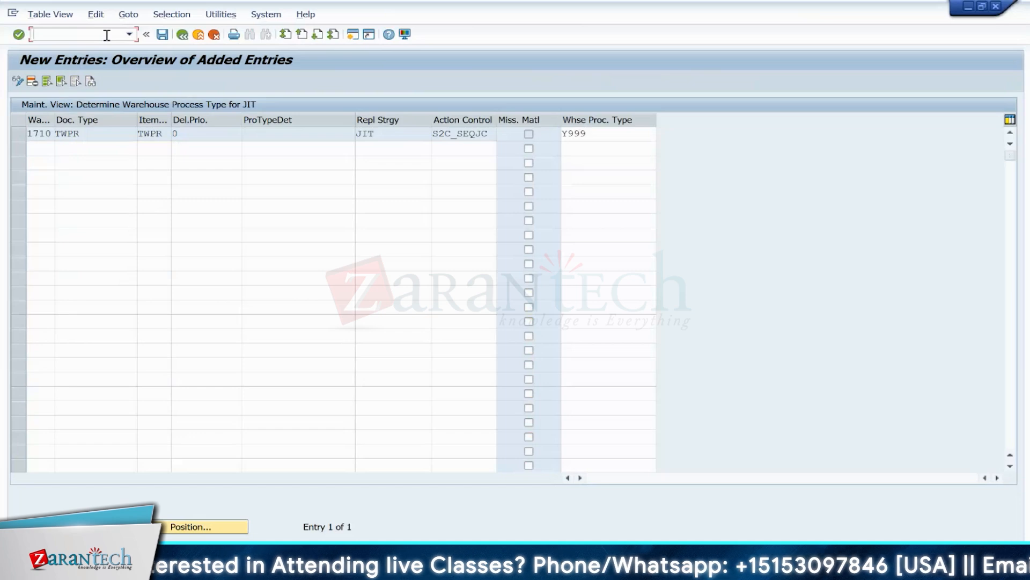
type("/N")
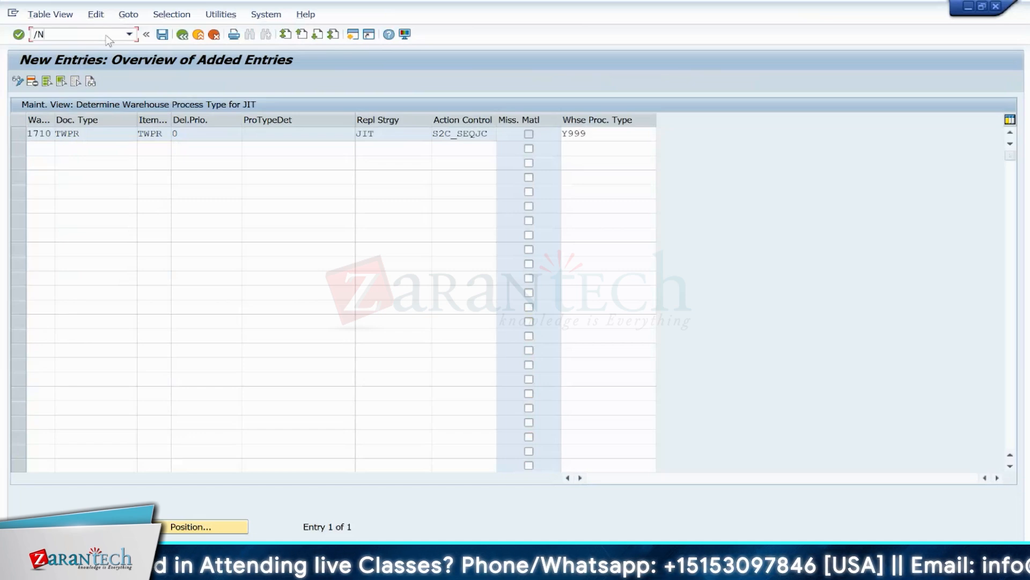
type("PK05")
key("Return")
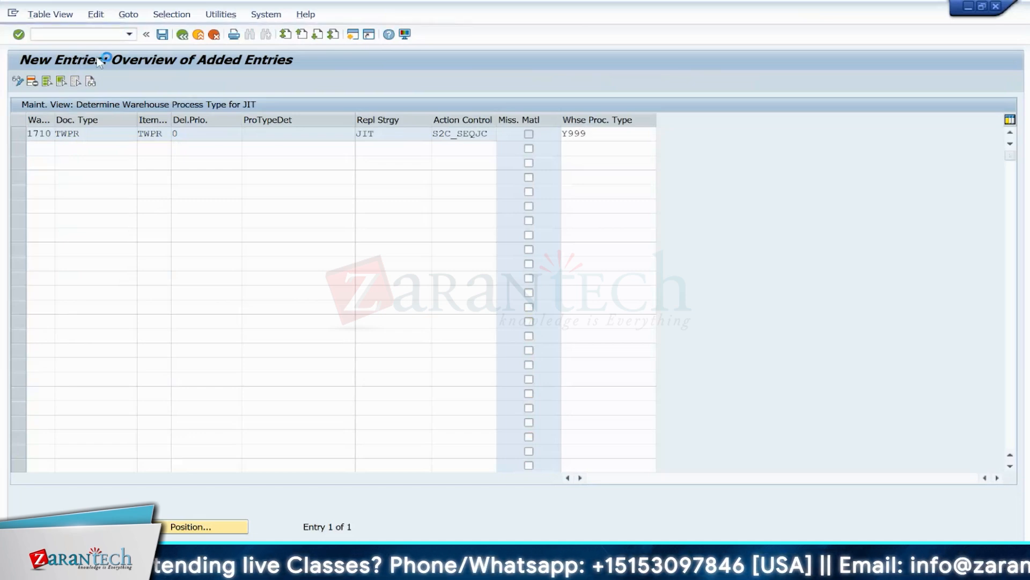
type("1710")
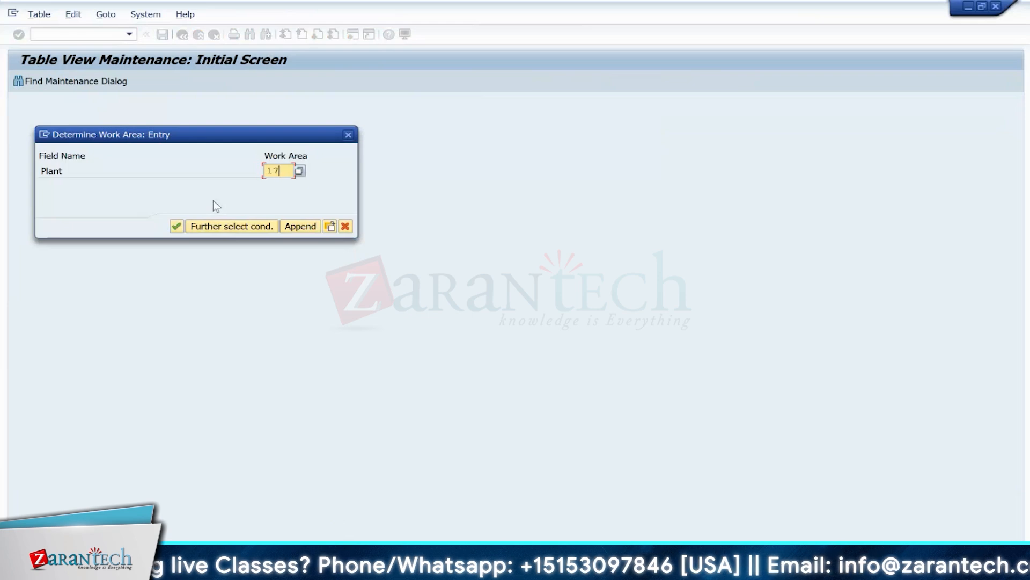
key("Return")
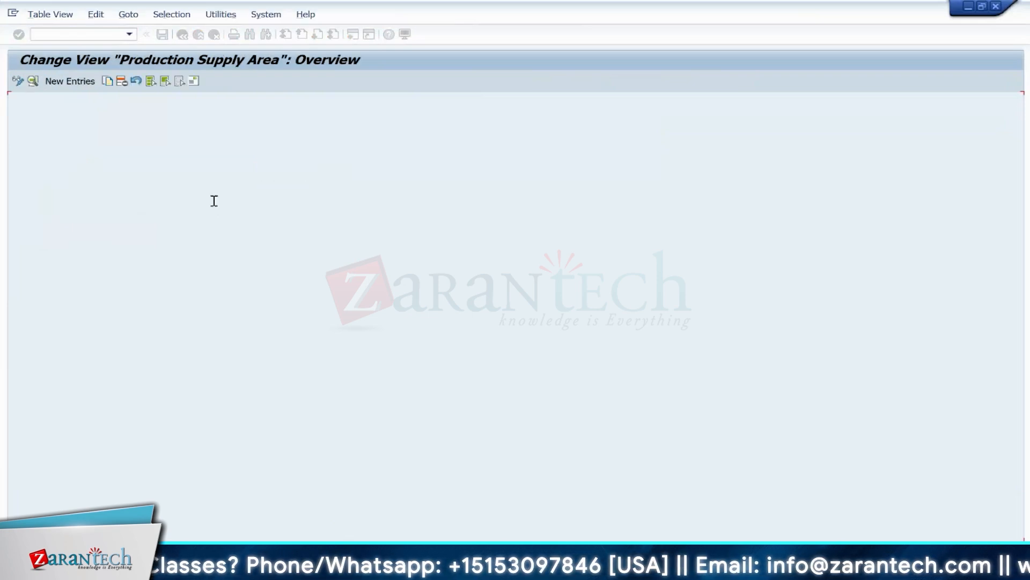
left_click(69, 81)
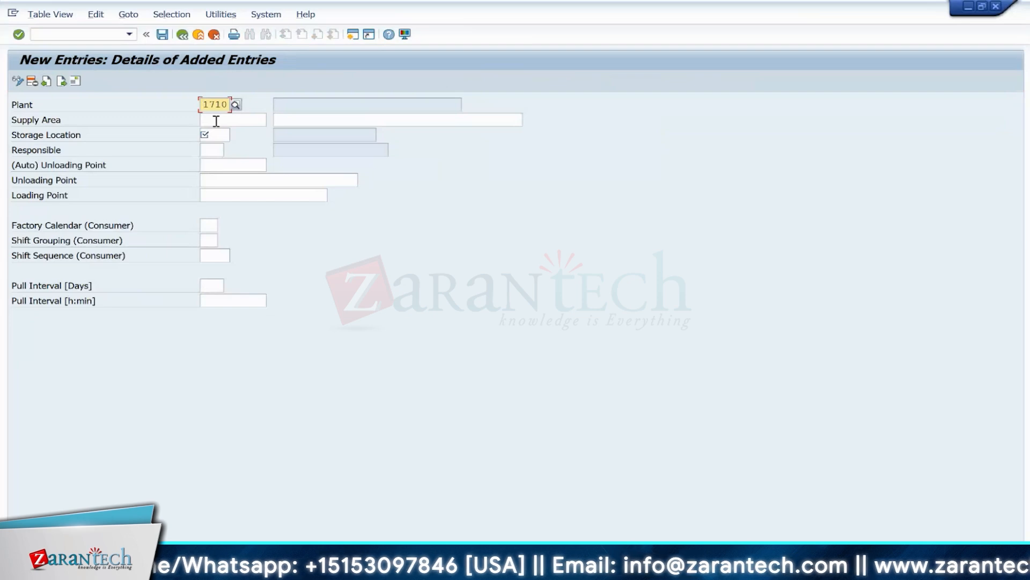
Step: Name the new supply area JIT_PSA
left_click(215, 122)
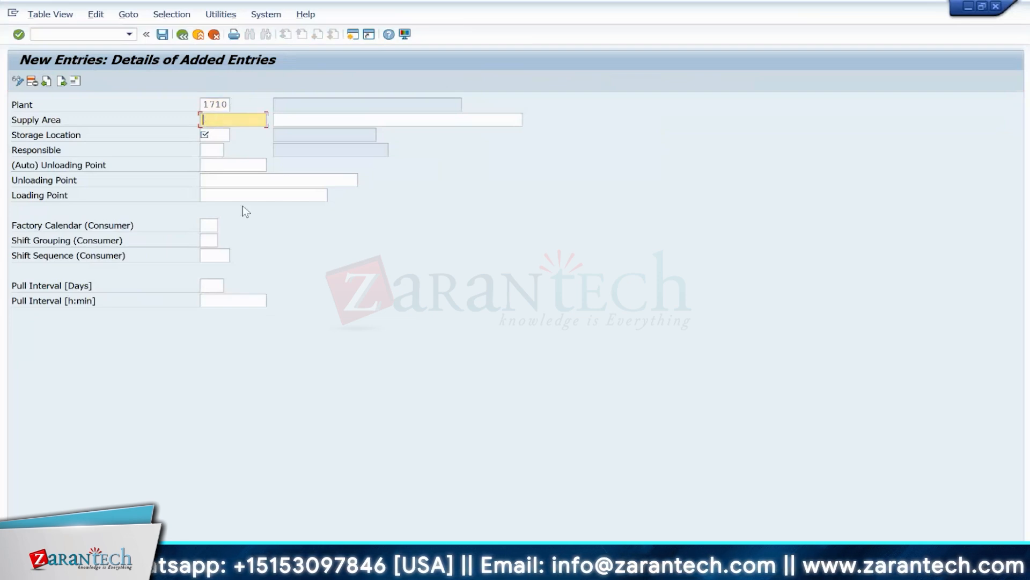
type("PSA")
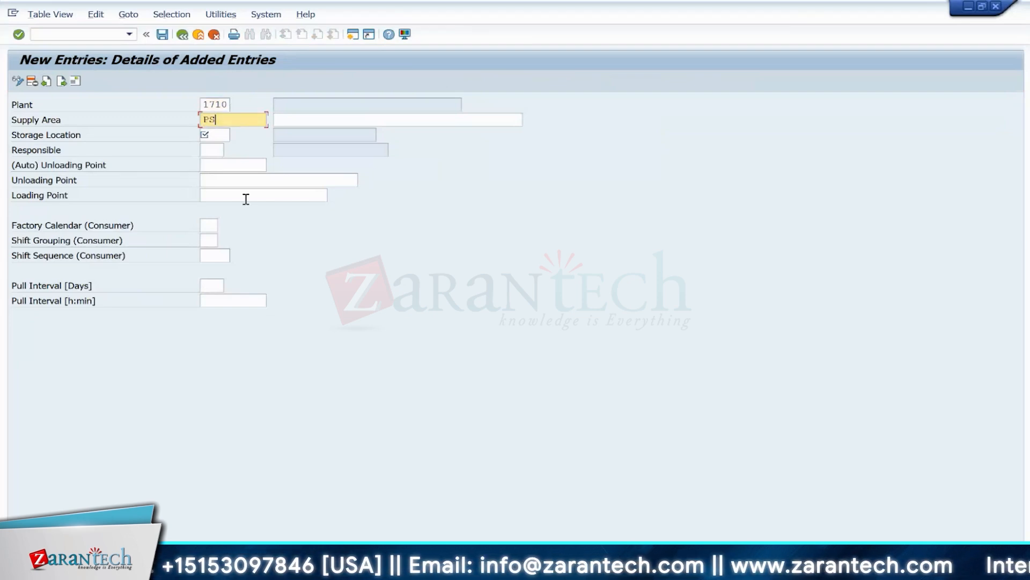
key("BackSpace")
key("BackSpace")
type("J")
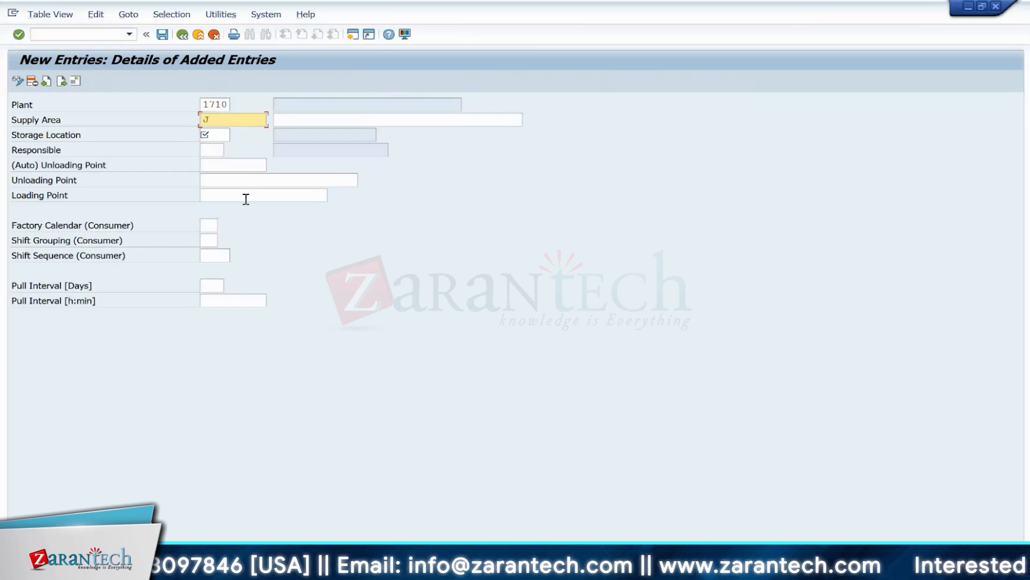
type("IT")
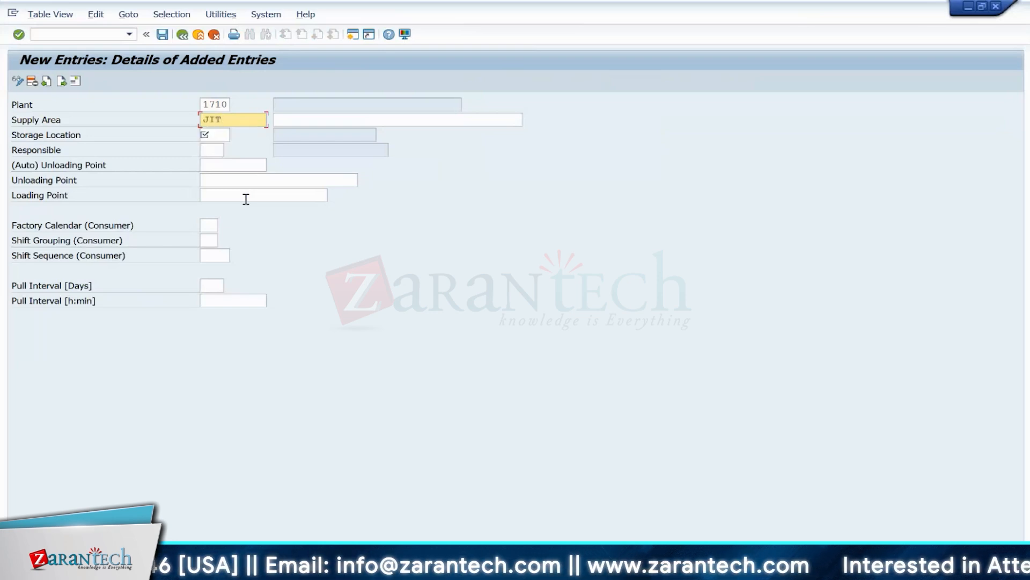
type("_PSA")
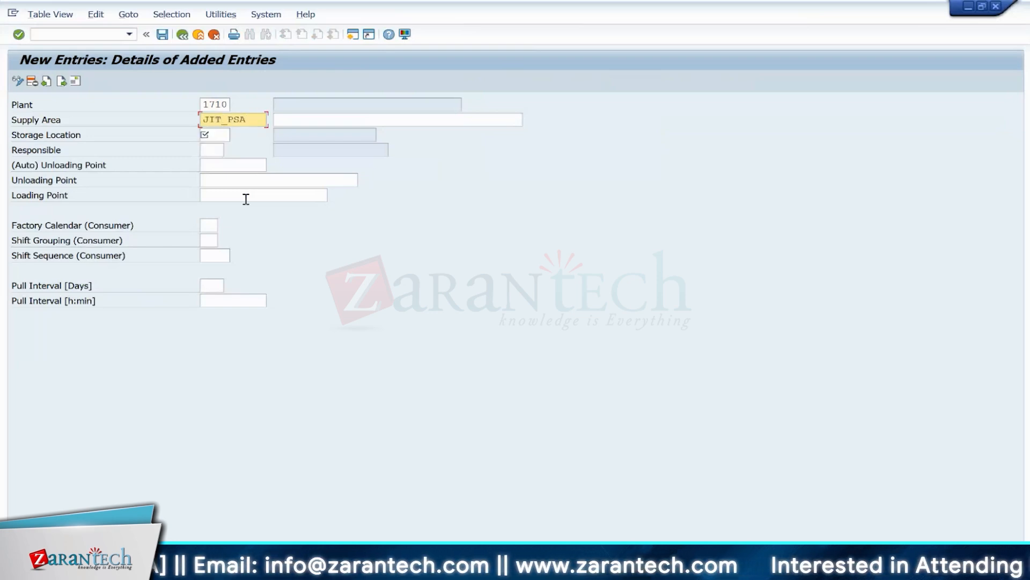
Step: Describe the JIT_PSA supply area as "Production Supply Area for PSA"
left_click(320, 119)
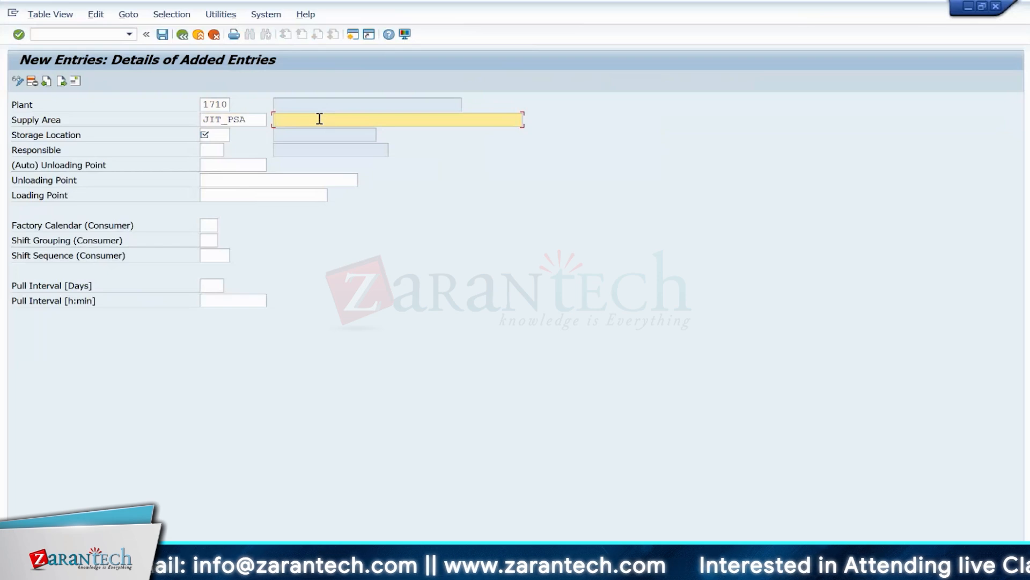
type("pRODUCT")
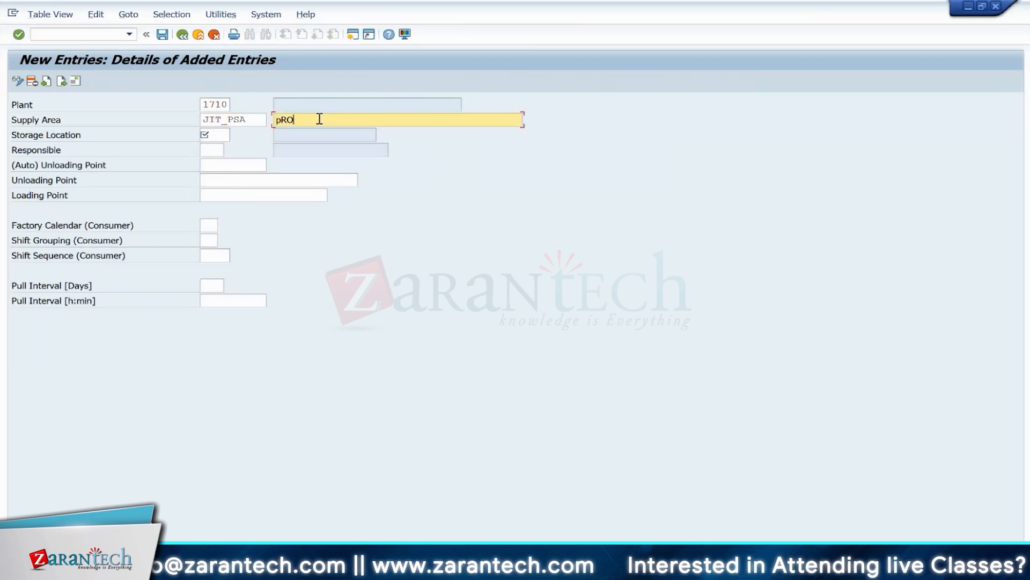
key("BackSpace")
key("BackSpace")
key("BackSpace")
key("BackSpace")
key("BackSpace")
key("BackSpace")
key("BackSpace")
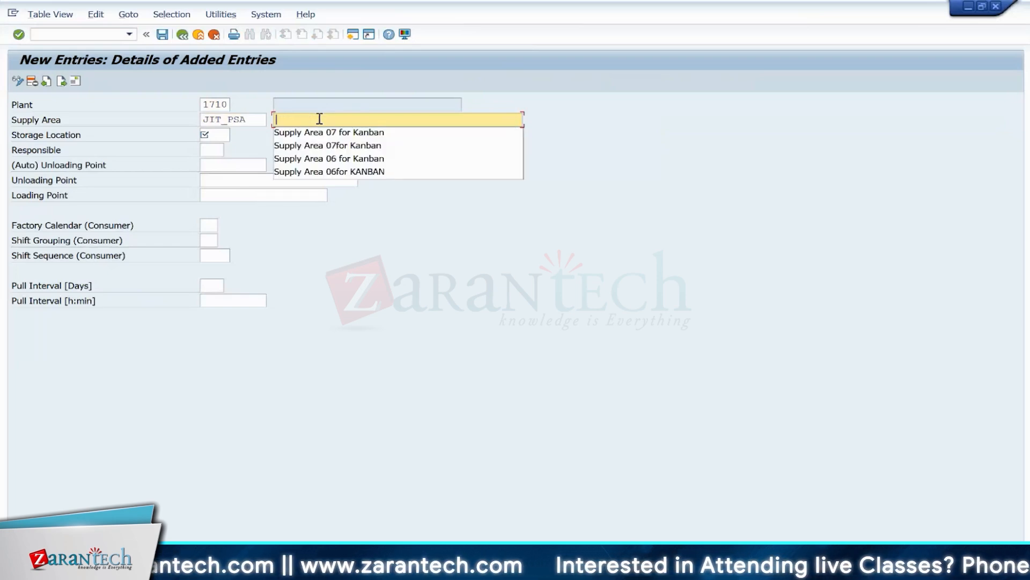
type("Production")
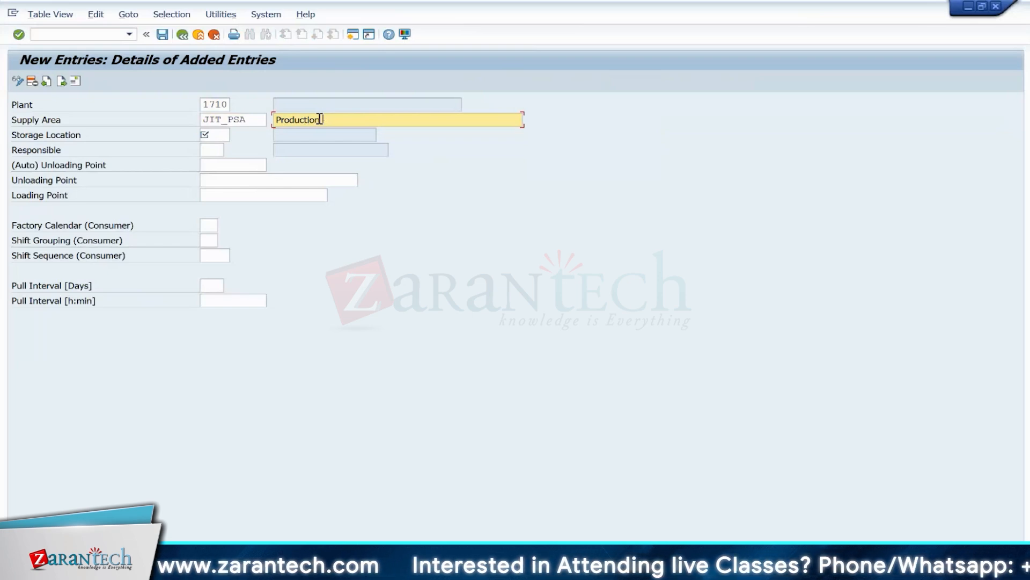
type(" Supply A")
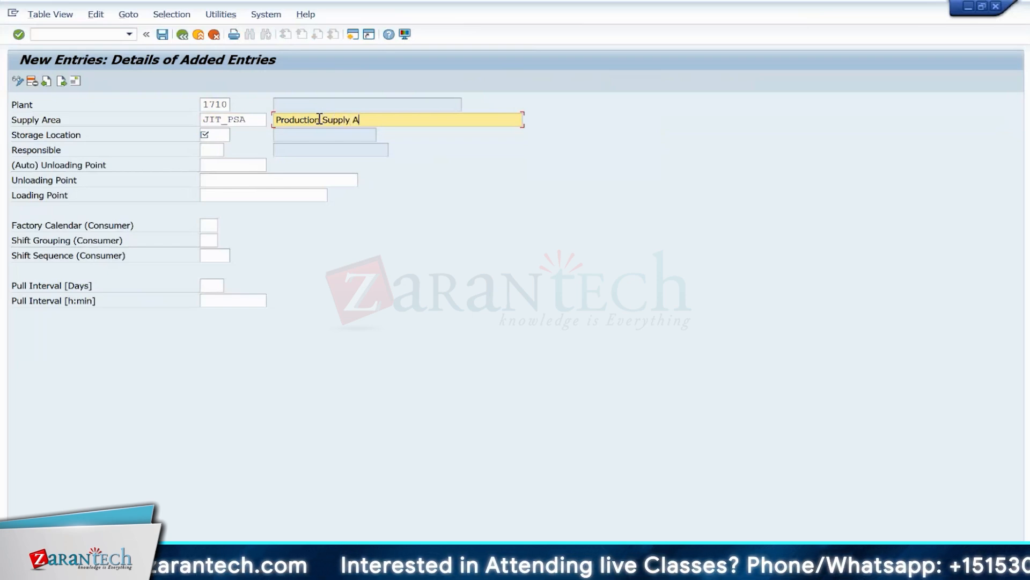
type("rea for")
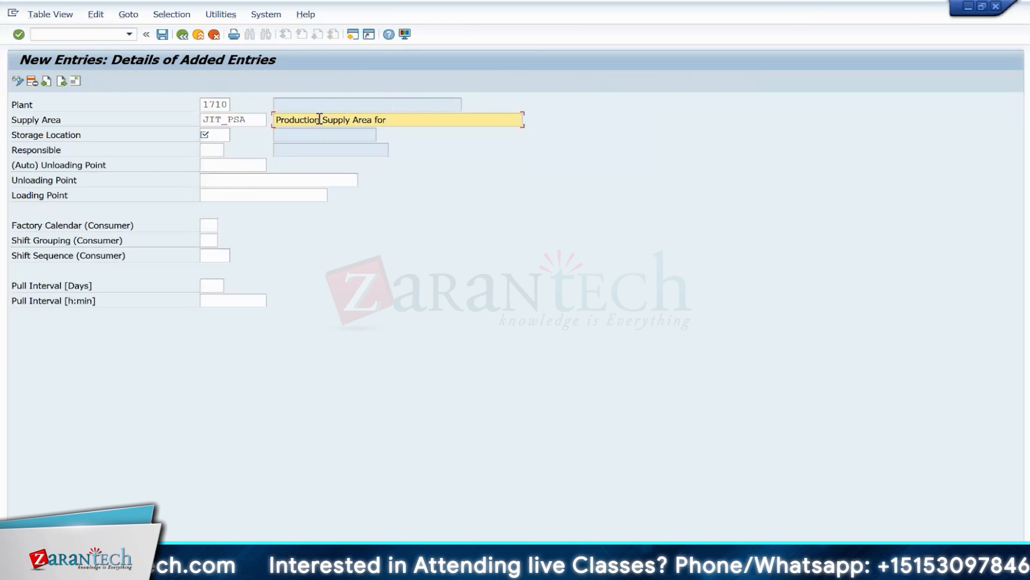
type(" PSA")
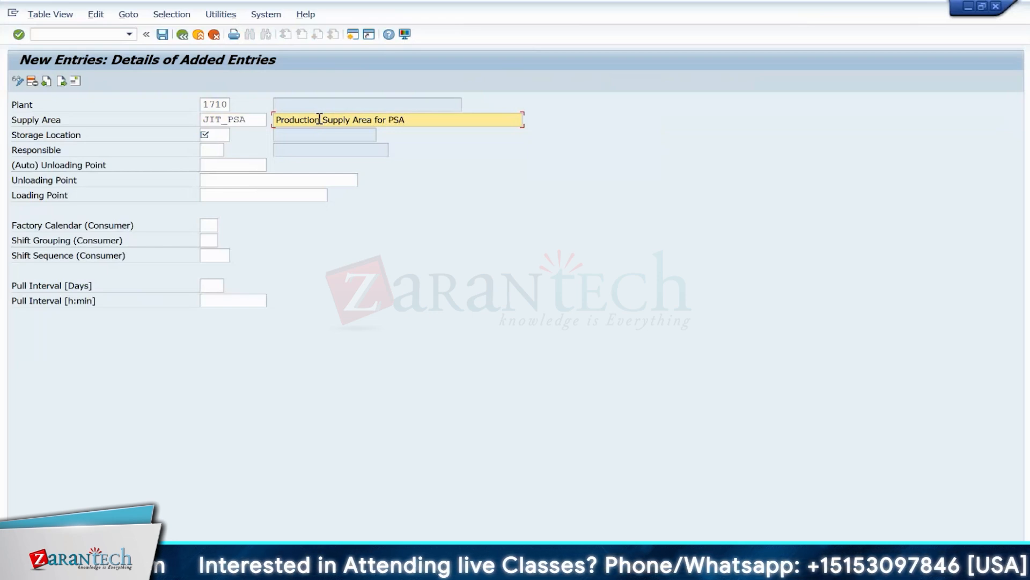
Step: Assign storage location 171D and responsible MRP controller 001 to the JIT_PSA supply area and save the entry
left_click(215, 135)
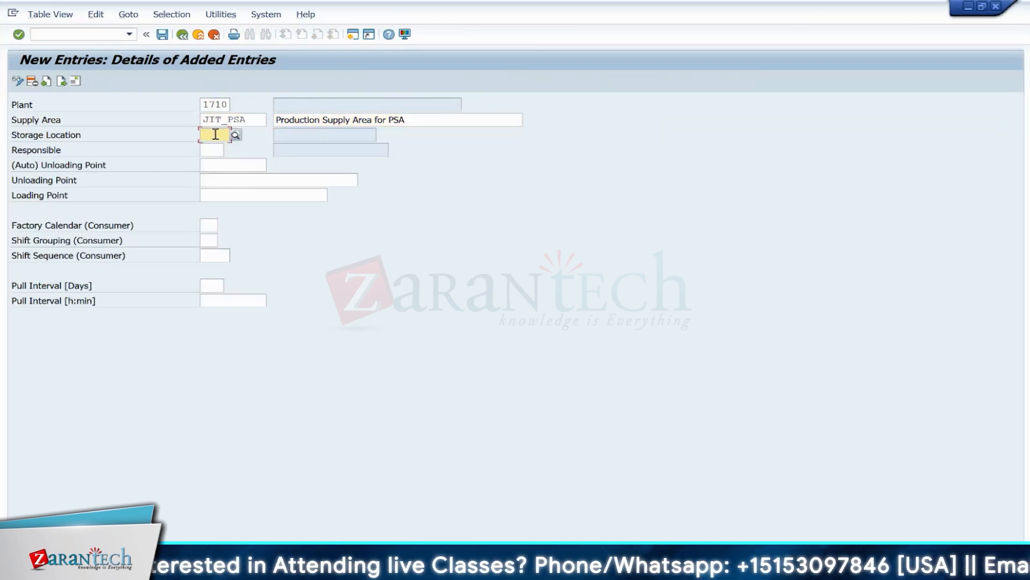
type("17")
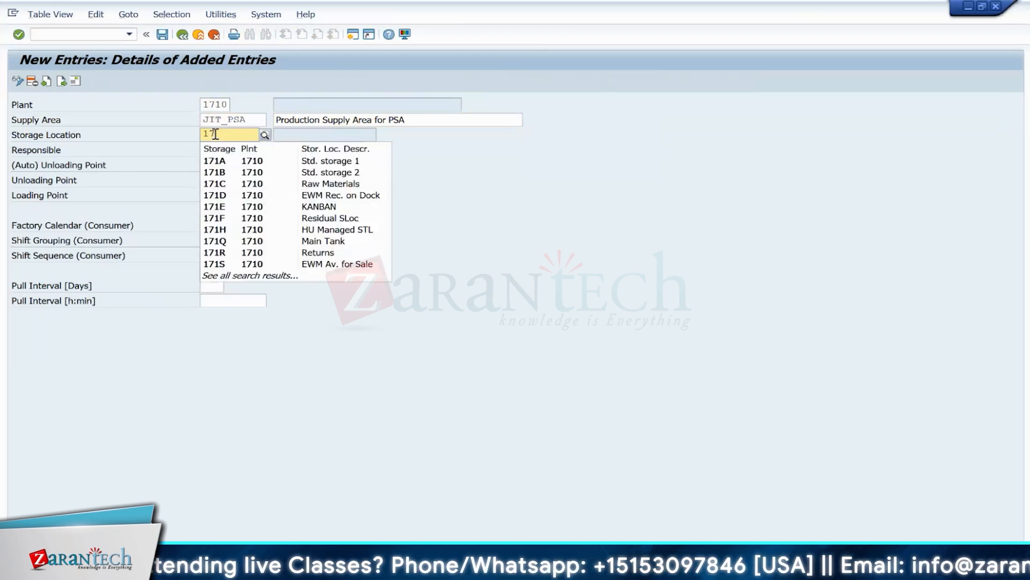
left_click(222, 197)
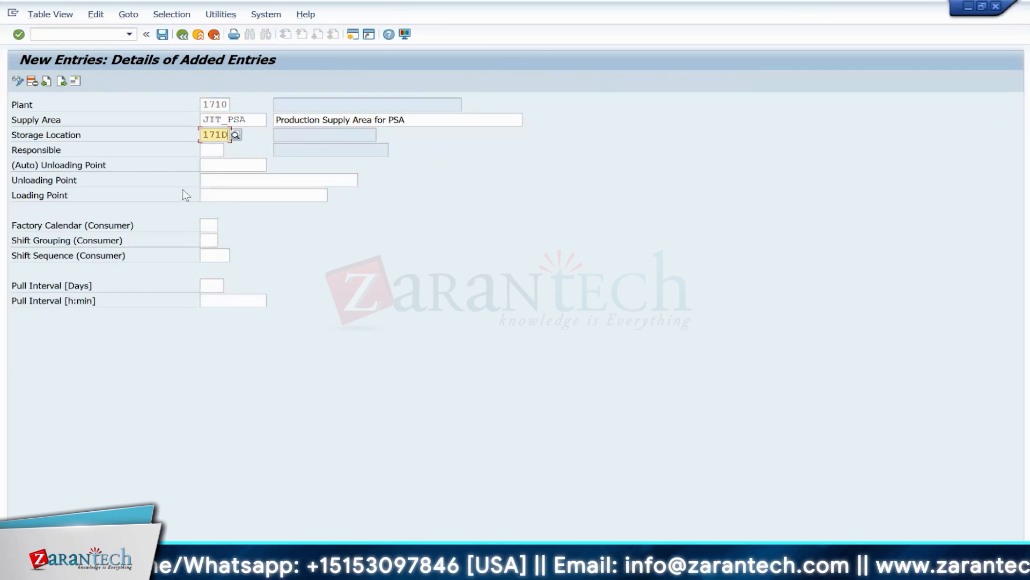
left_click(212, 152)
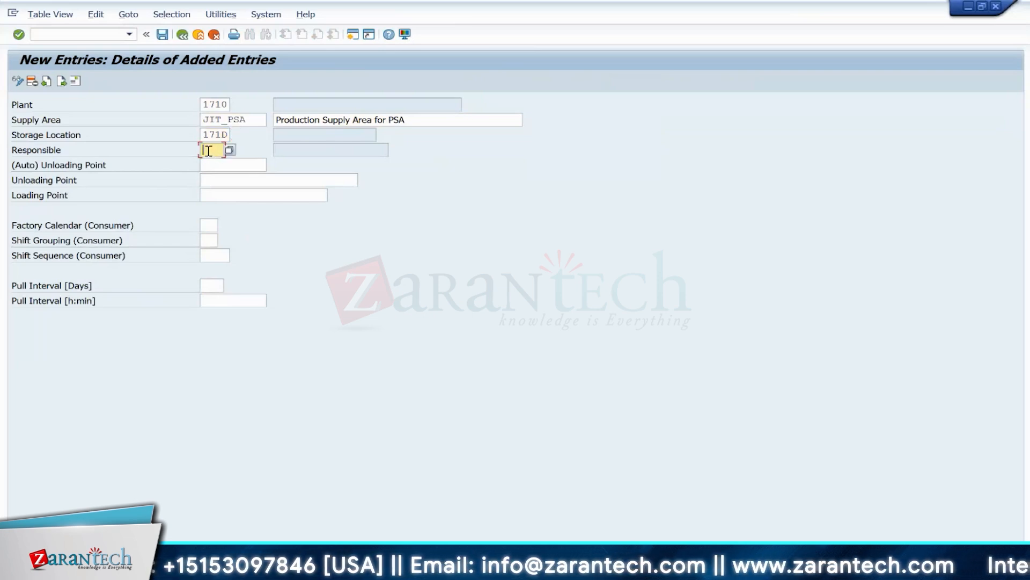
type("001")
key("Return")
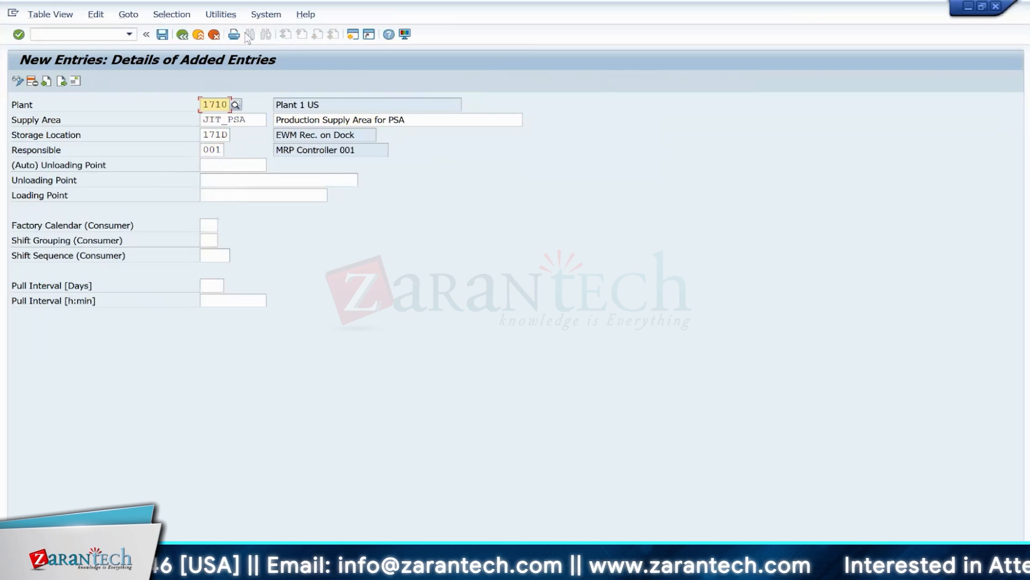
left_click(162, 35)
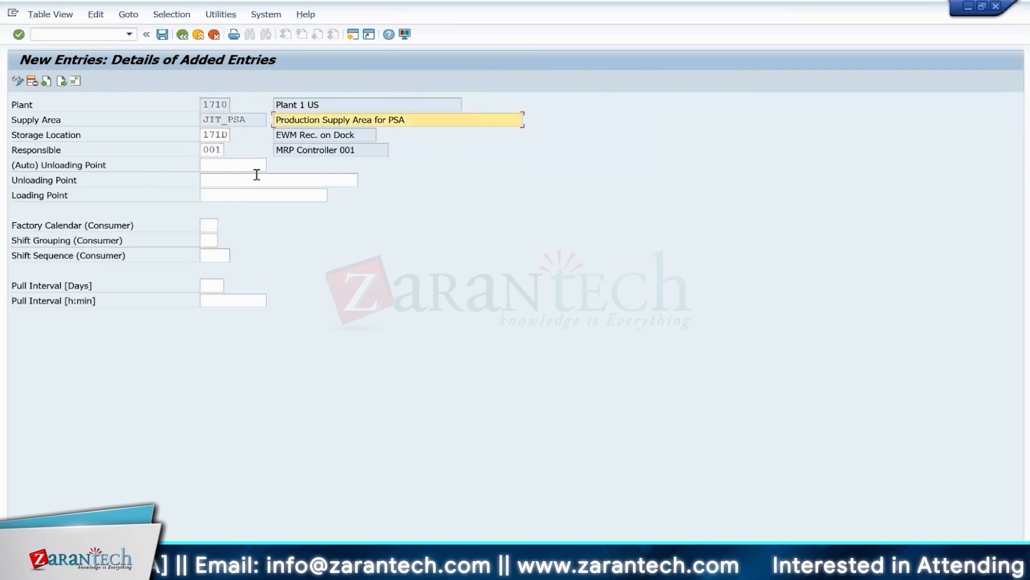
Step: Run transaction /SCWM/PSA_REPLICATE to replicate production supply areas
left_click(92, 35)
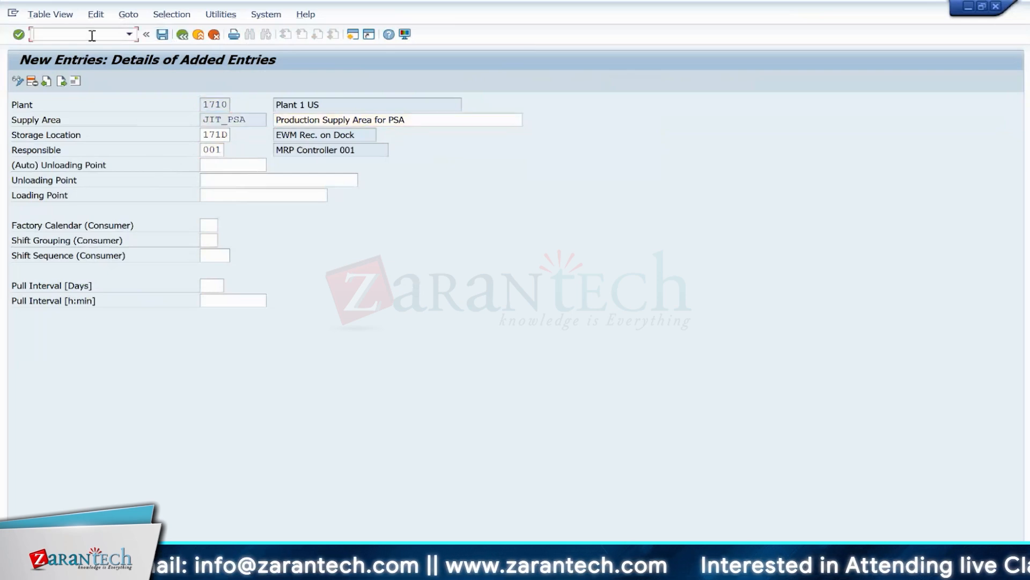
type("/N/SCWM/")
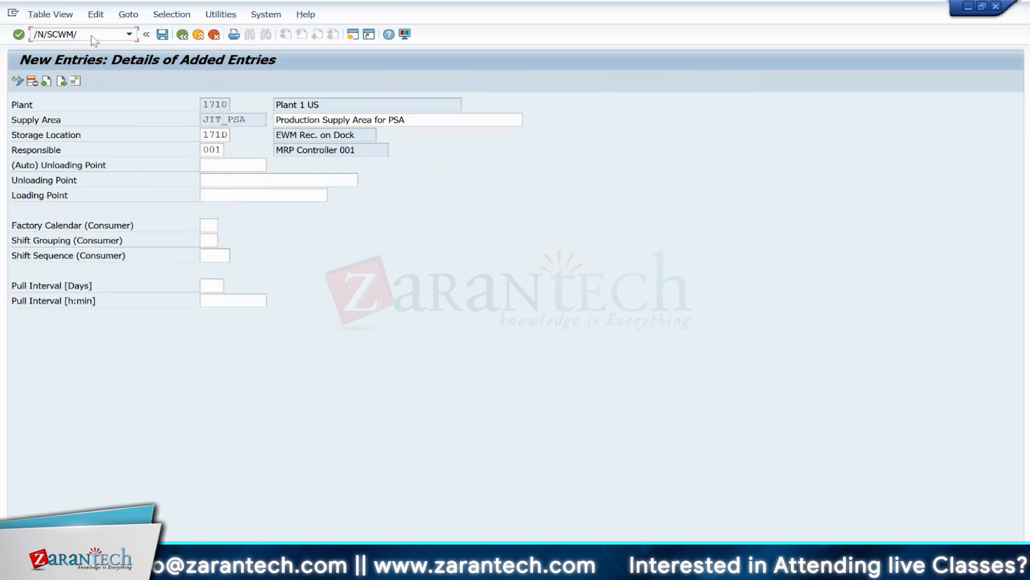
type("PSA")
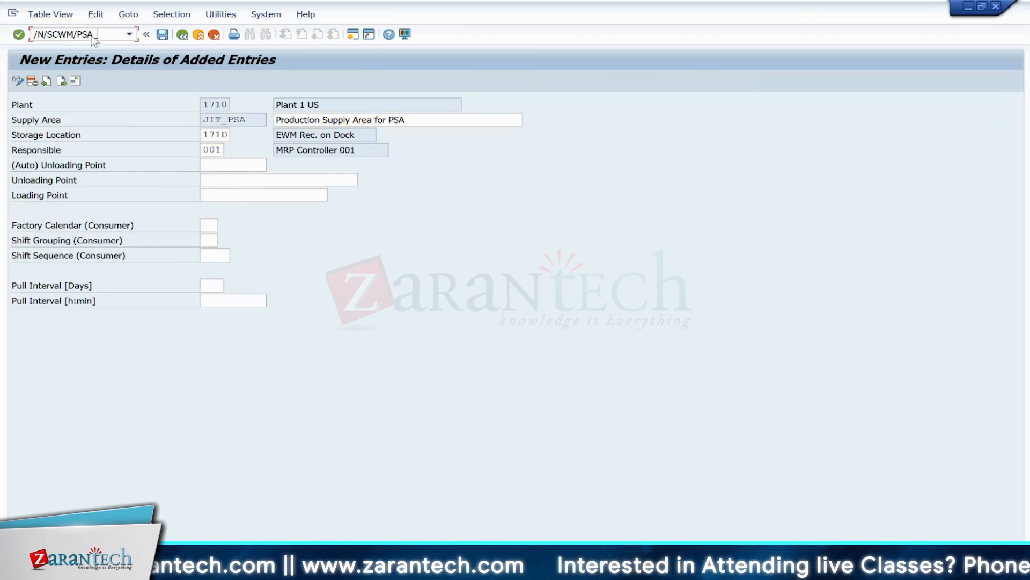
type("_REPLICATE")
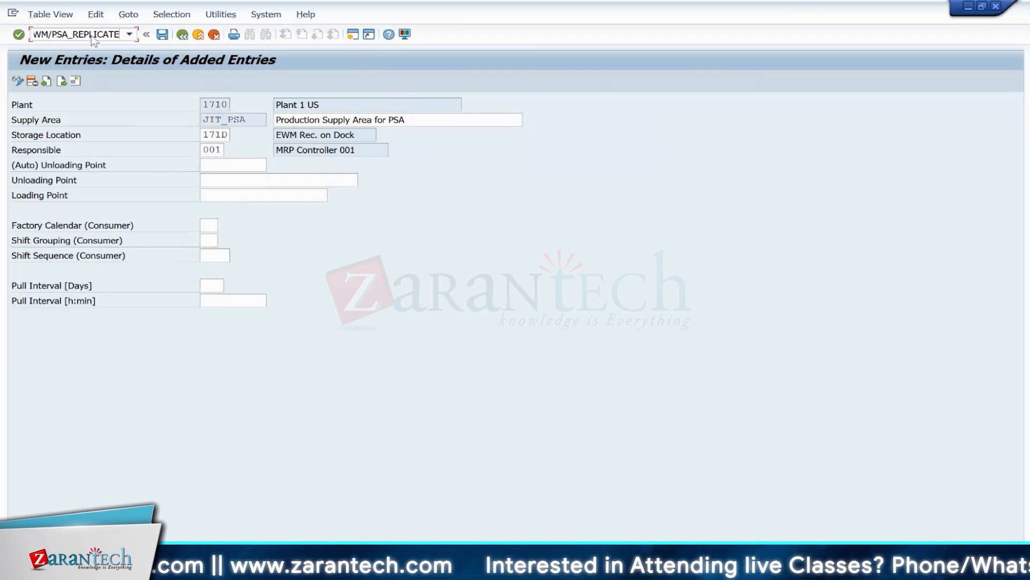
key("Return")
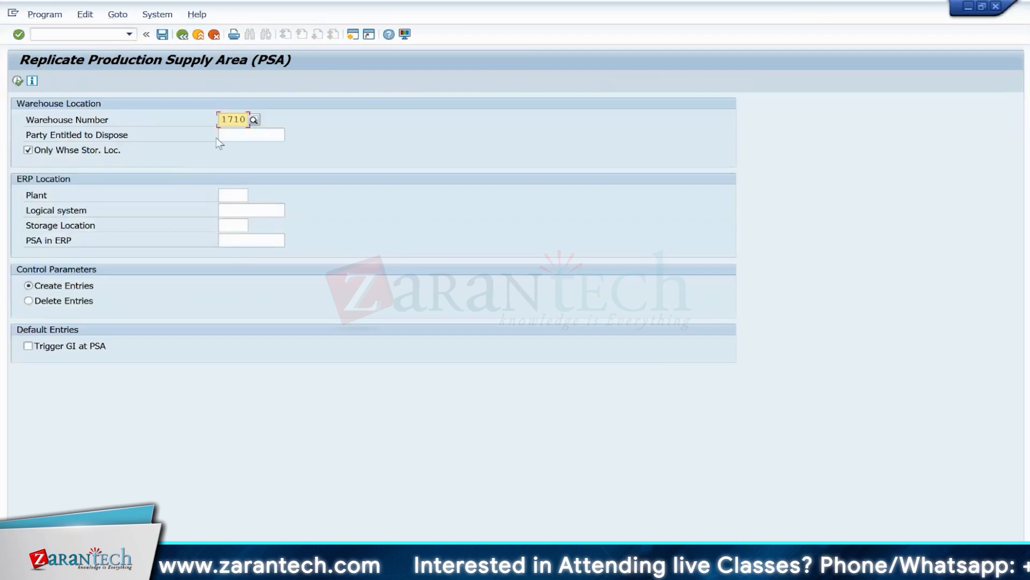
Step: List the replication entries for plant 1710, logical system S4HCLNT100 and storage location 171S
left_click(239, 132)
left_click(231, 195)
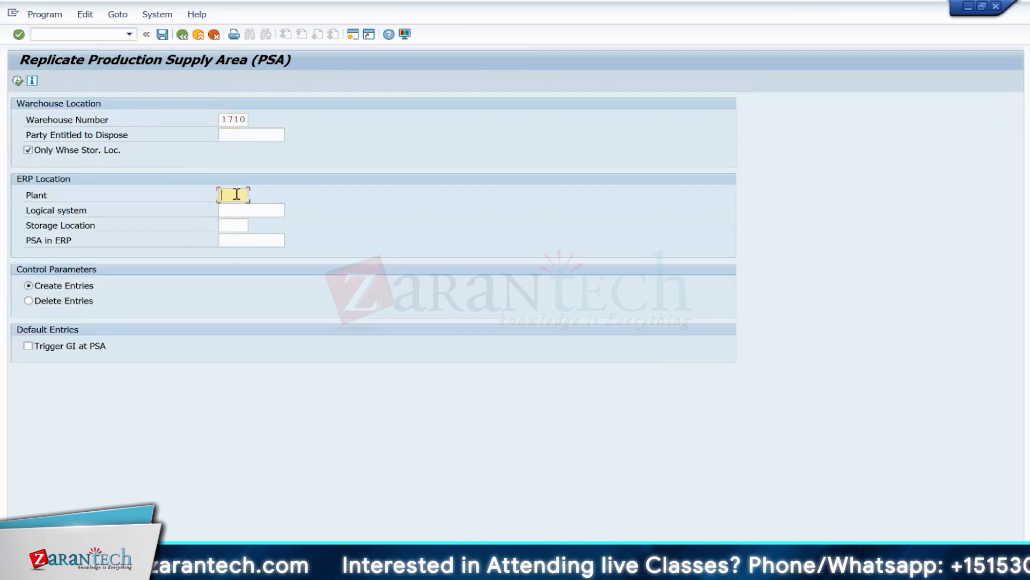
left_click(231, 207)
left_click(232, 208)
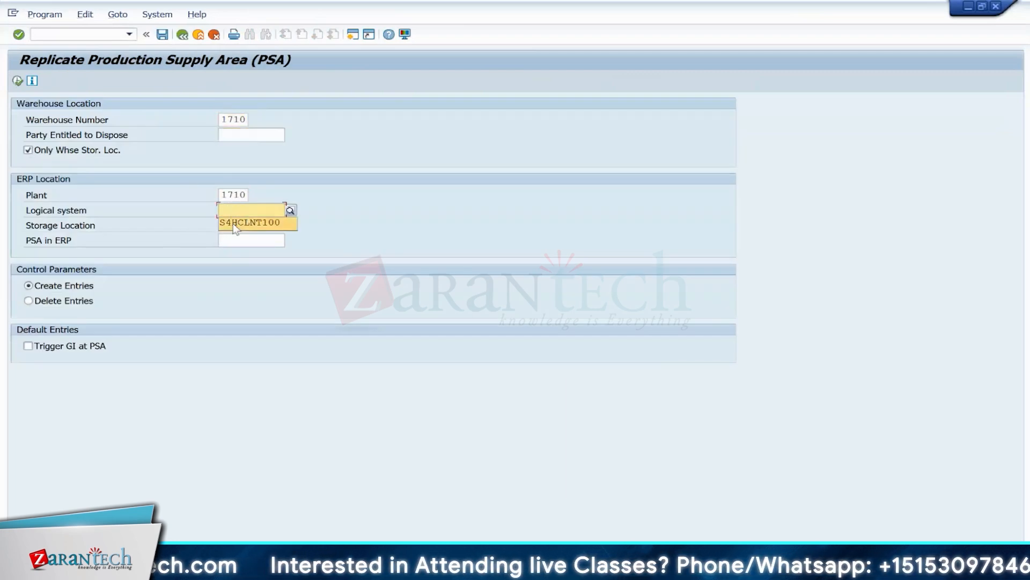
left_click(233, 223)
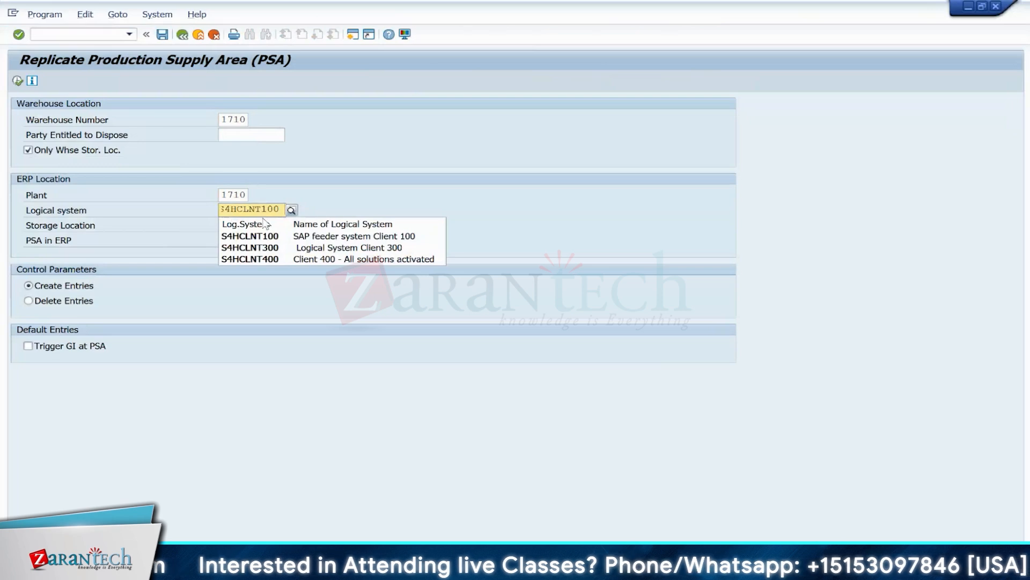
left_click(238, 235)
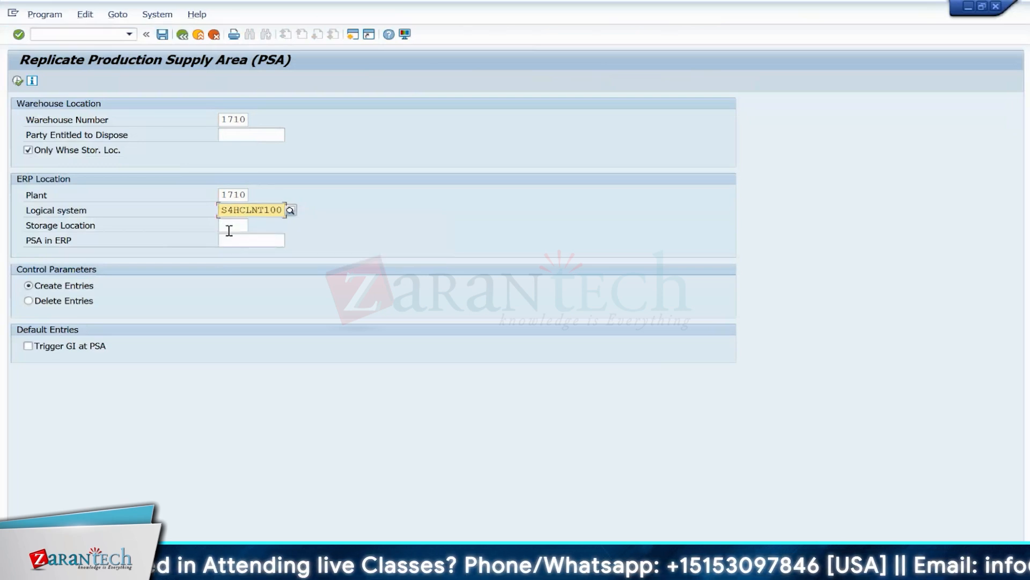
left_click(229, 229)
type("171s")
left_click(18, 81)
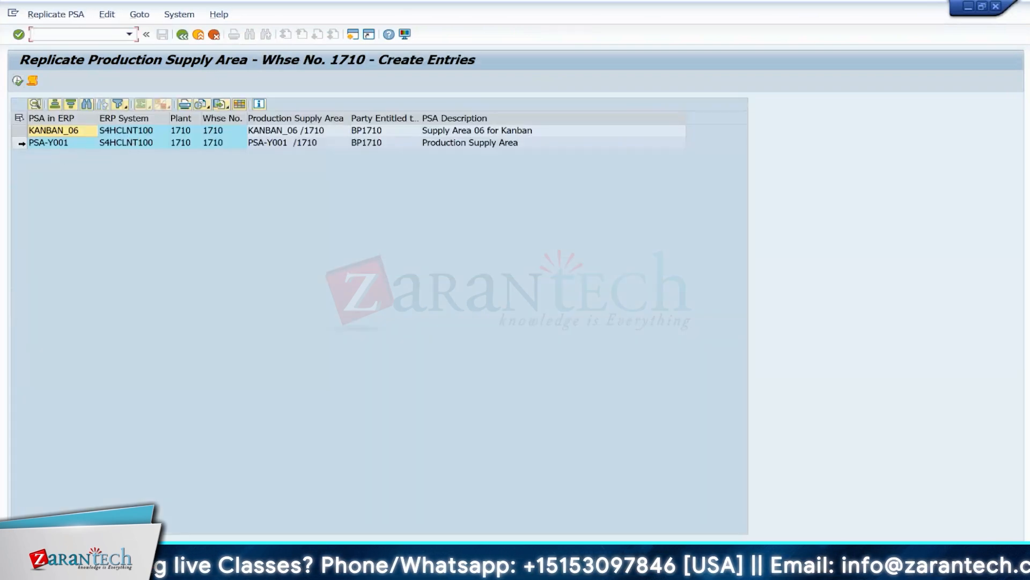
Step: Change the replication storage location to 171D, rerun the selection, and replicate the JIT_PSA entry to warehouse 1710
left_click(182, 34)
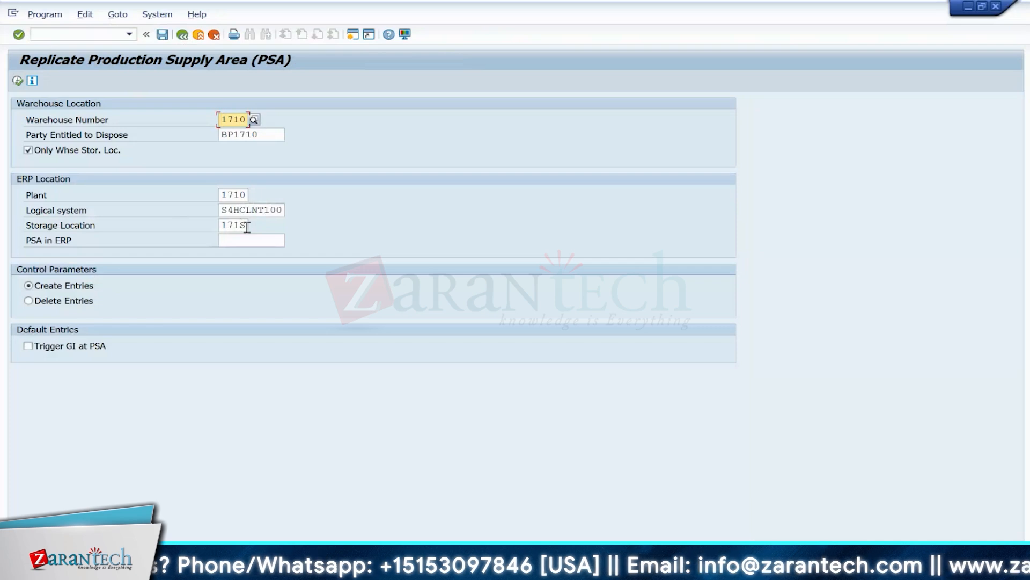
left_click(242, 225)
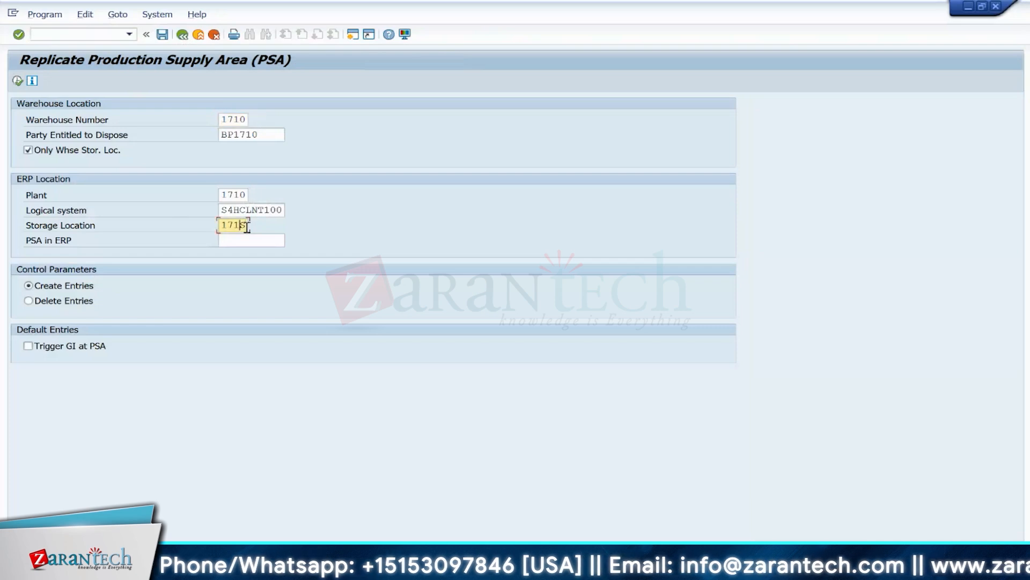
left_click(18, 80)
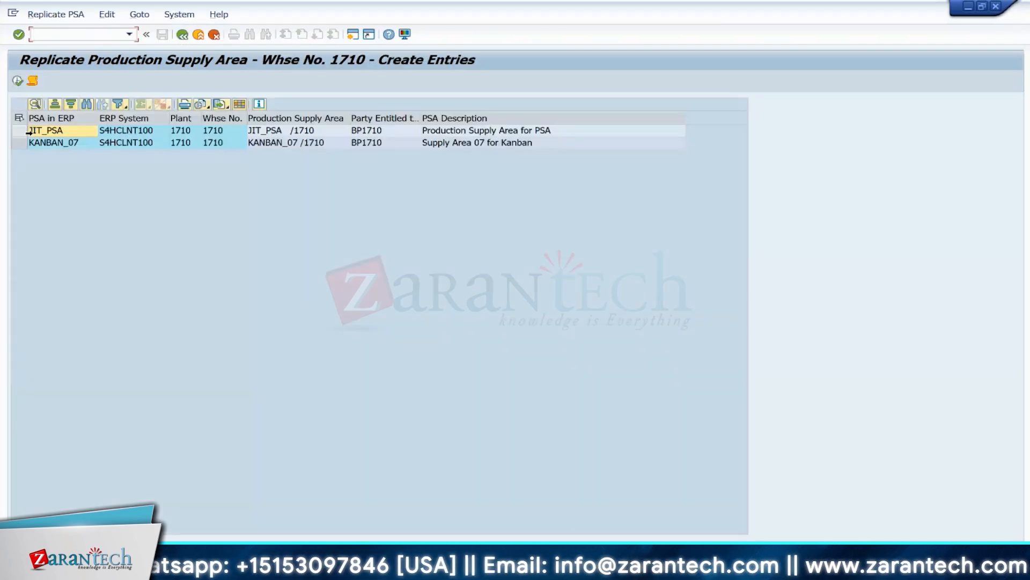
left_click(20, 132)
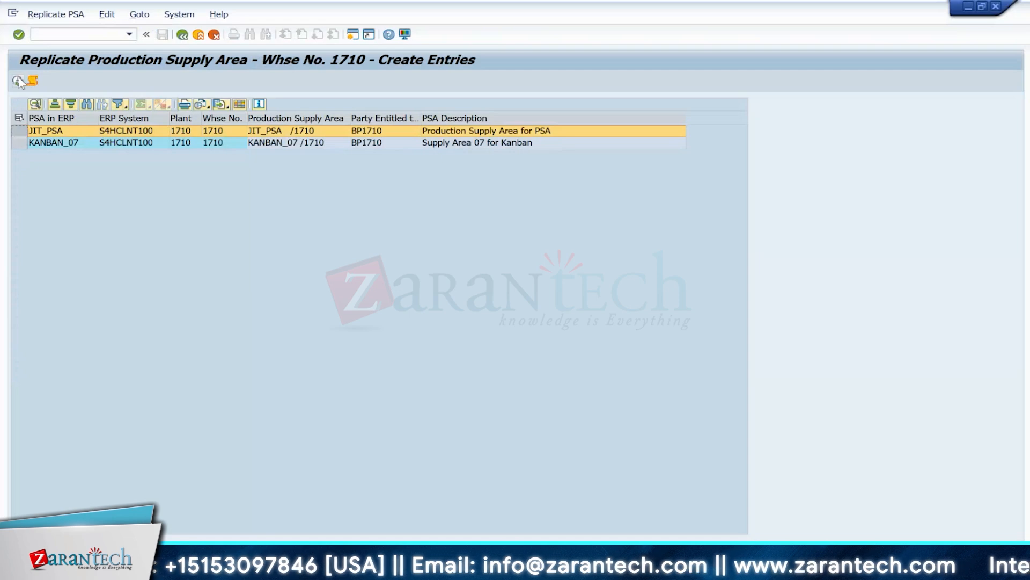
key("F3")
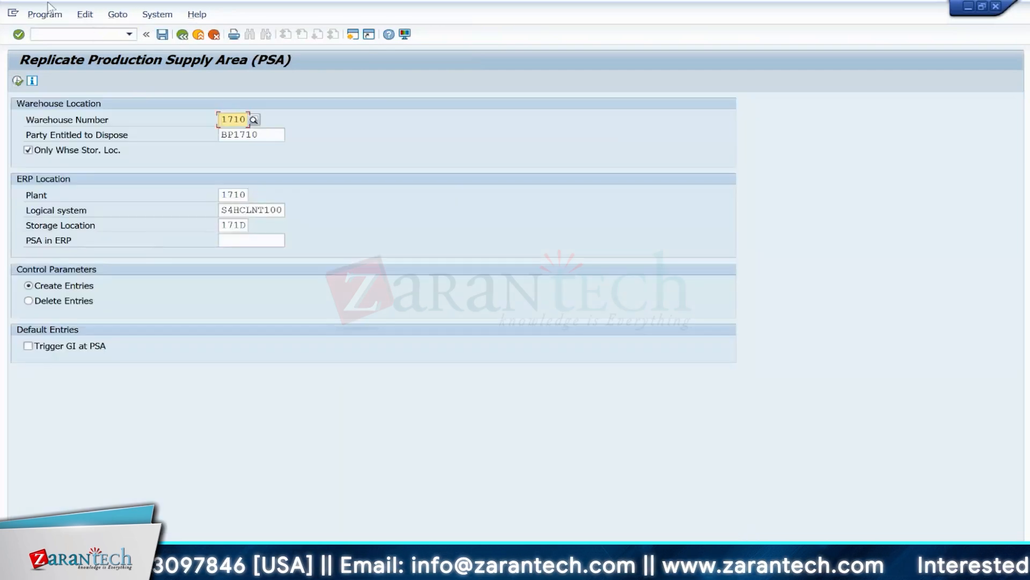
Step: Run transaction /SCWM/PSA to list the production supply areas defined in warehouse 1710
left_click(70, 36)
type("/N/SCWM")
key("BackSpace")
key("BackSpace")
key("BackSpace")
key("BackSpace")
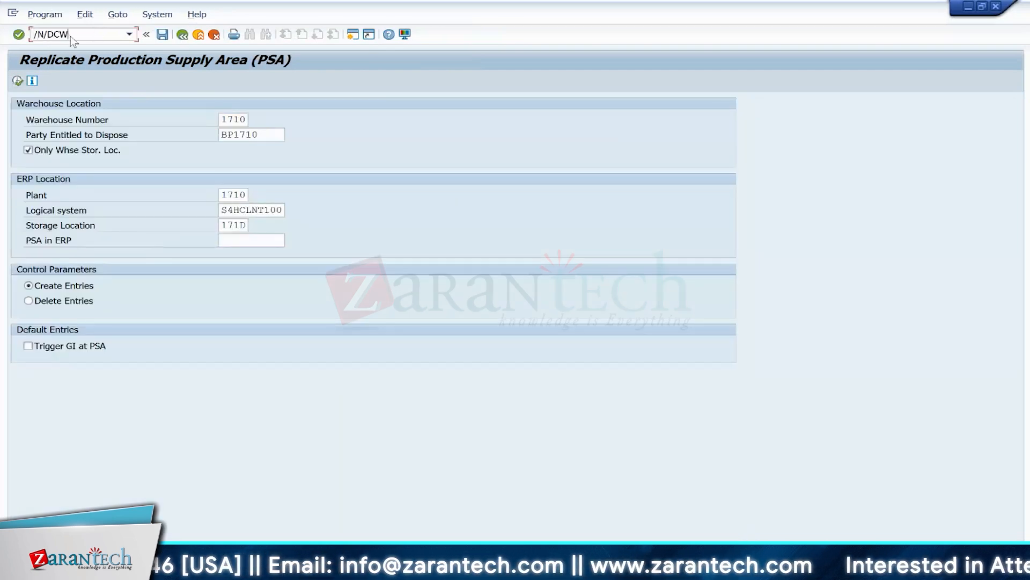
type("SCWM/PSA")
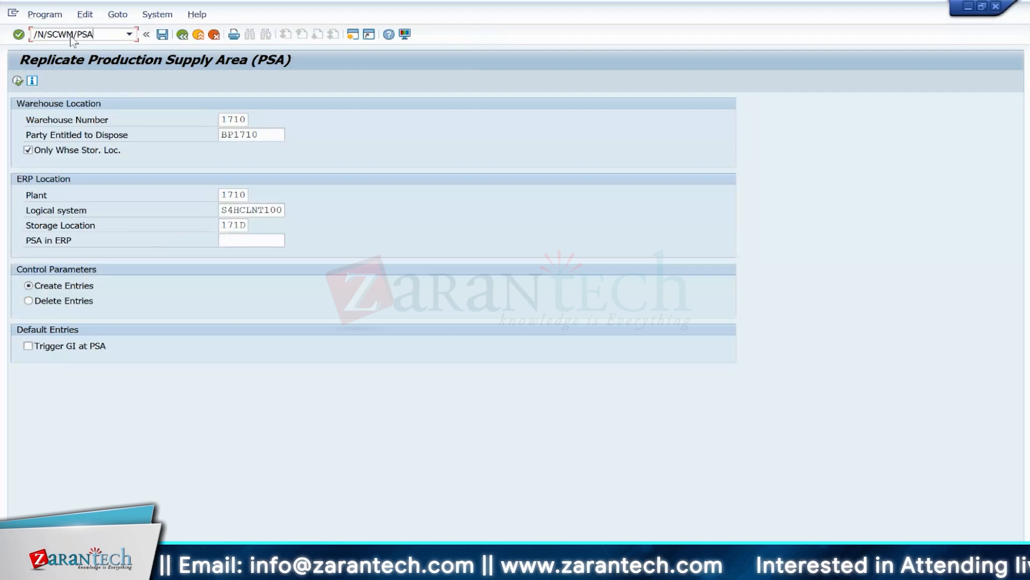
key("Return")
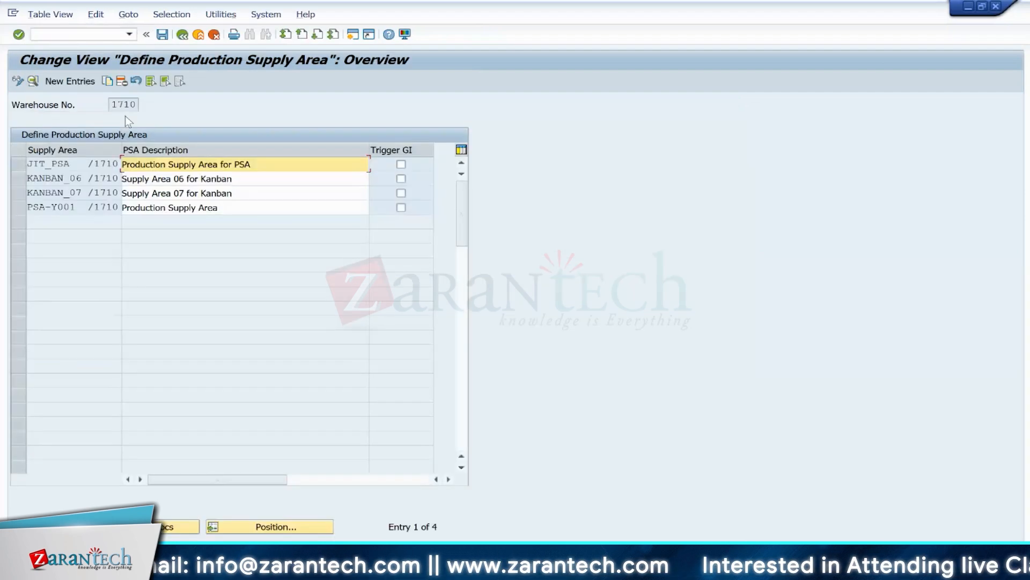
Step: Examine the details of the replicated JIT_PSA supply area and return to the overview
left_click(18, 164)
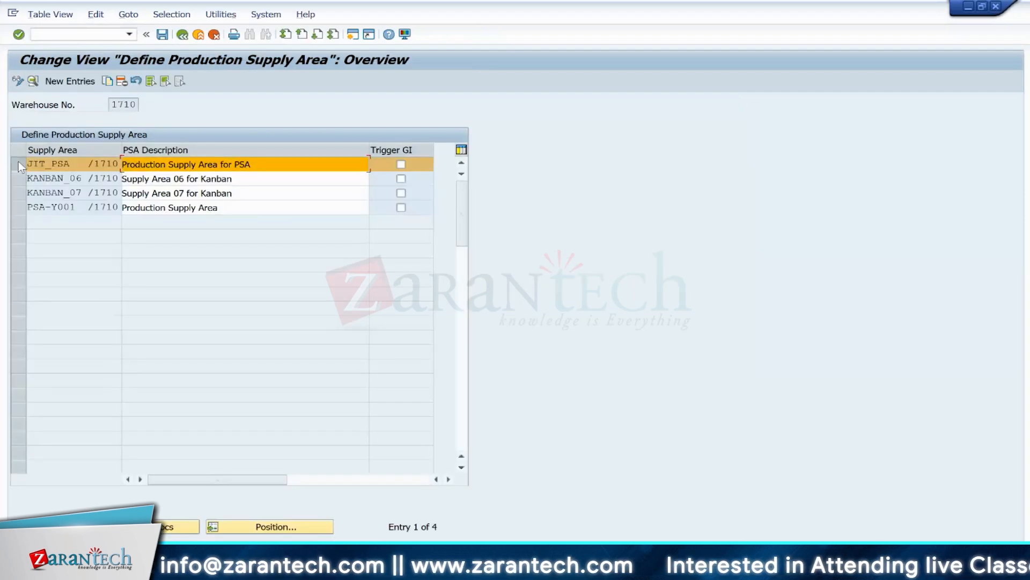
left_click(82, 34)
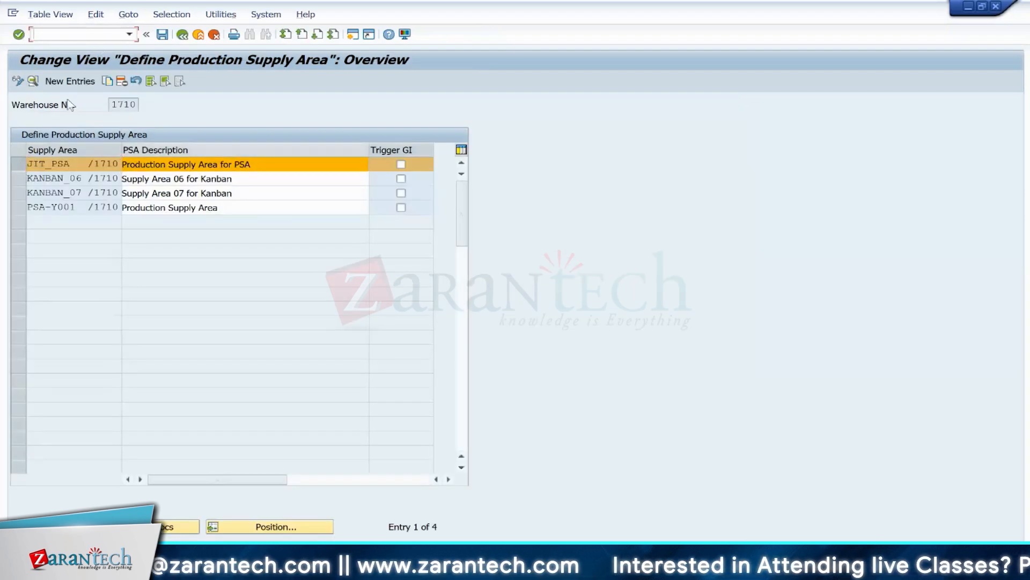
double_click(77, 163)
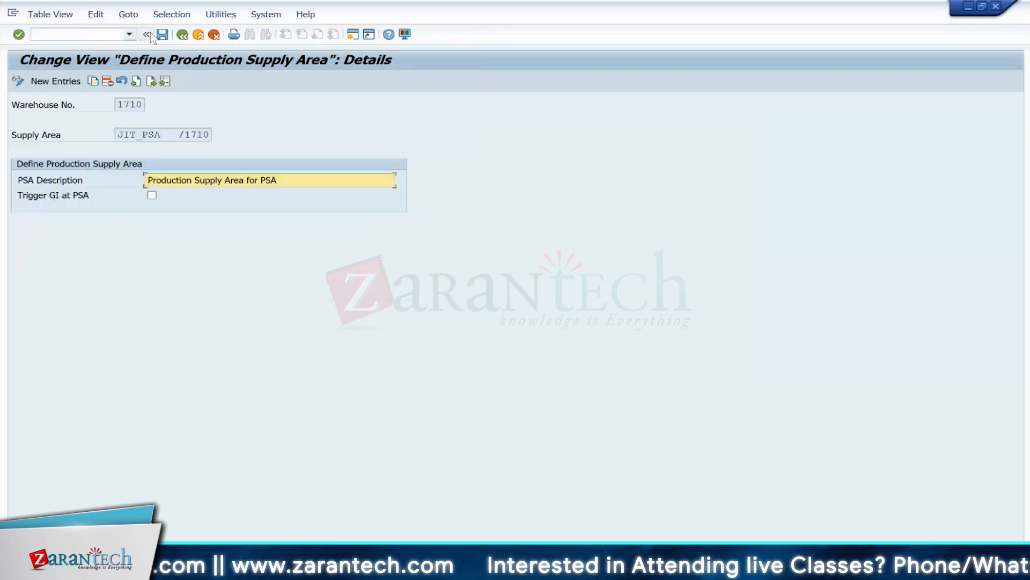
left_click(182, 35)
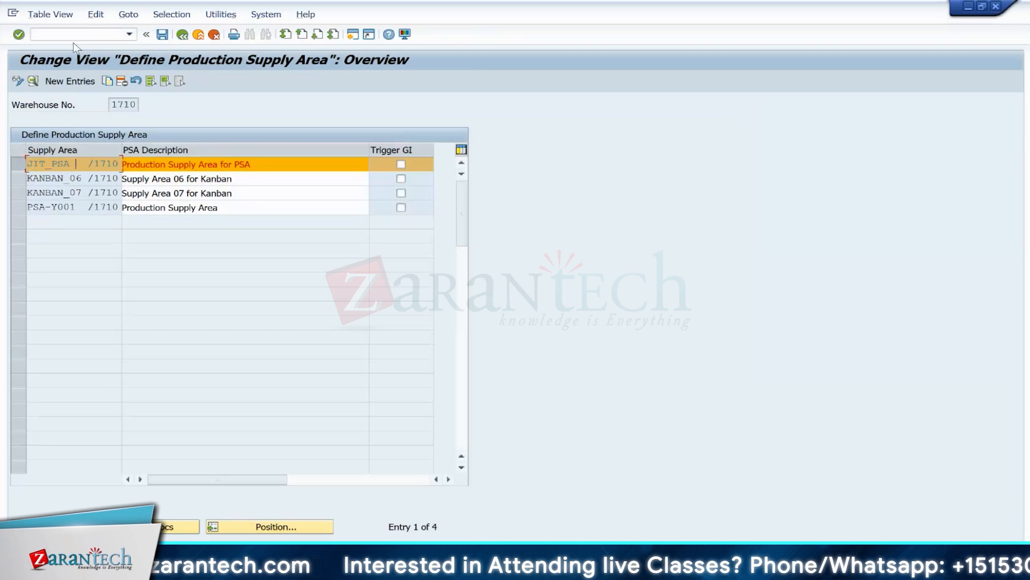
Step: Run transaction /SCWM/LS01 to create a storage bin
left_click(70, 36)
type("/")
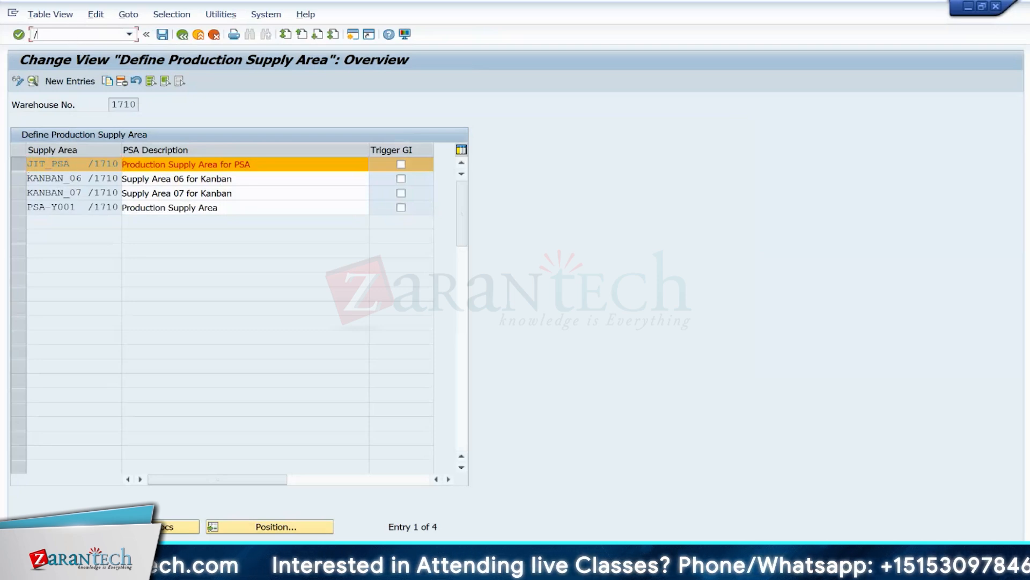
type("N/SCWM/LS01")
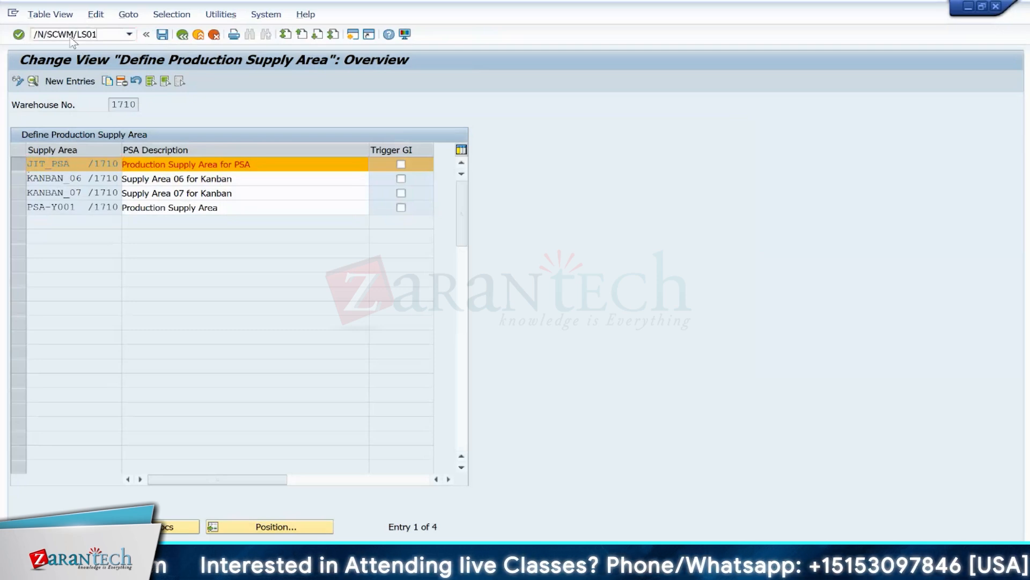
key("Return")
Step: Create storage bin JIT-TESTBIN01 in warehouse 1710 with storage type Y061 and storage section YS00, and save it
left_click(116, 120)
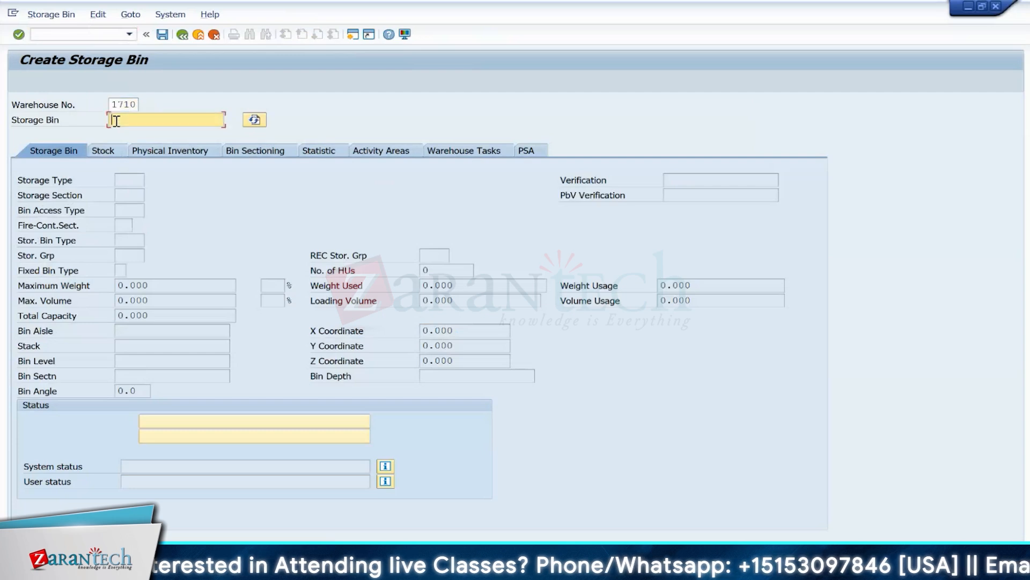
type("JIT")
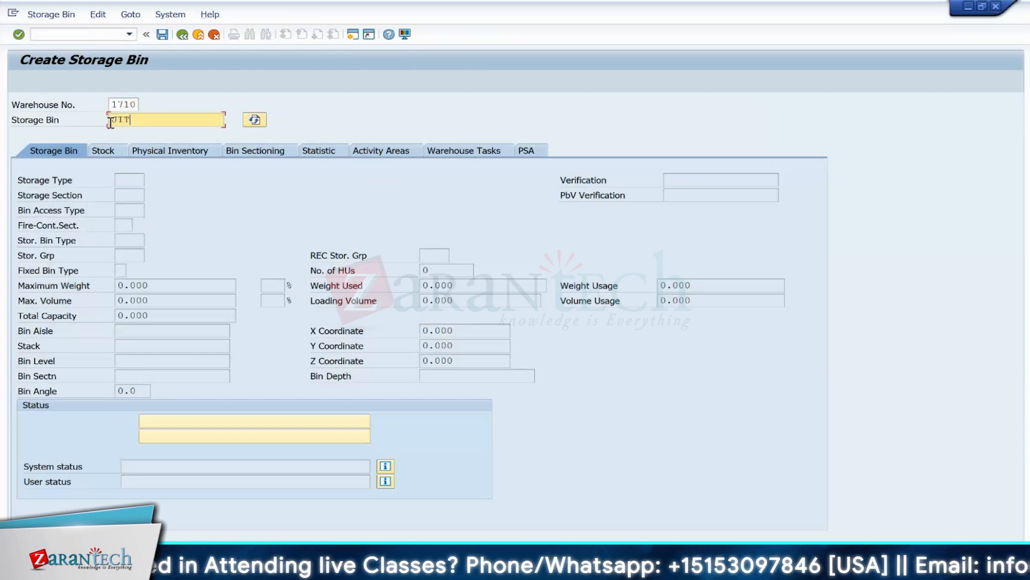
type("-TEST")
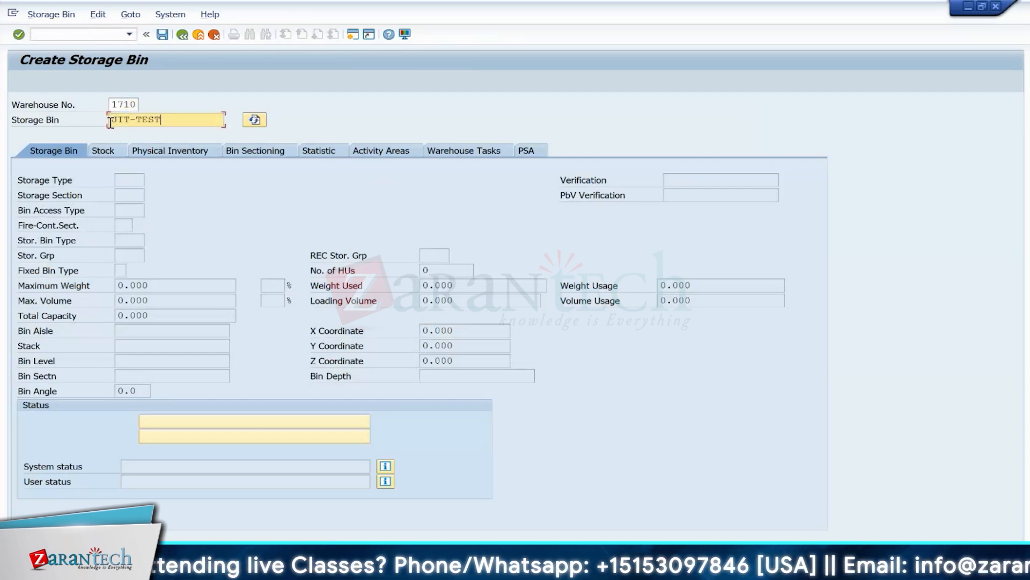
type("BIN01")
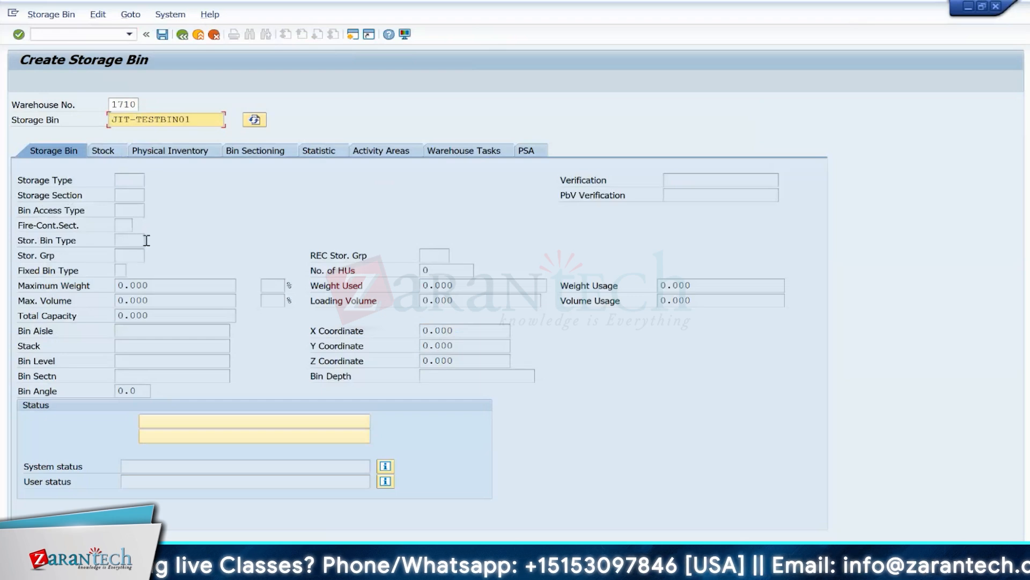
key("Return")
left_click(130, 179)
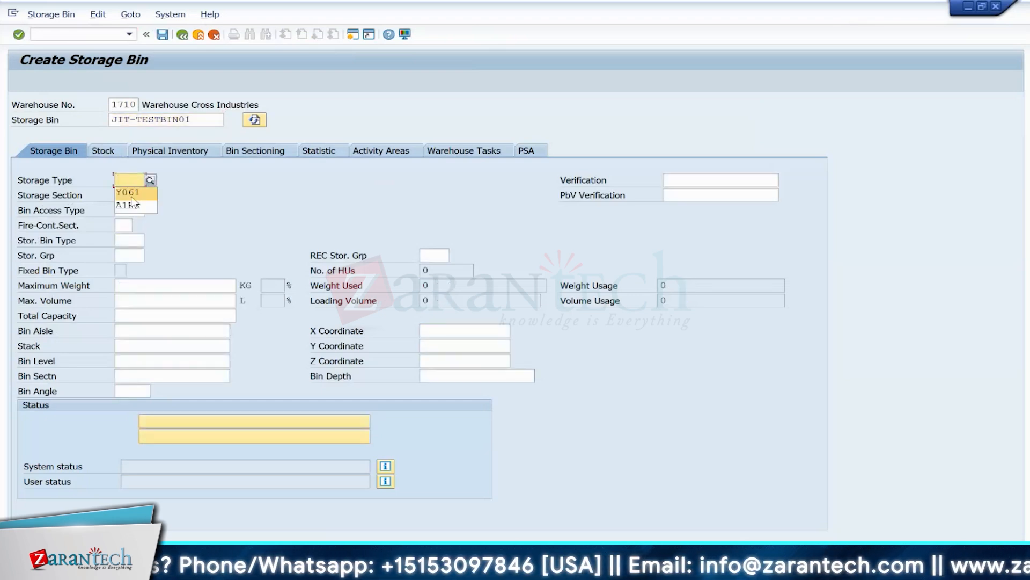
left_click(131, 196)
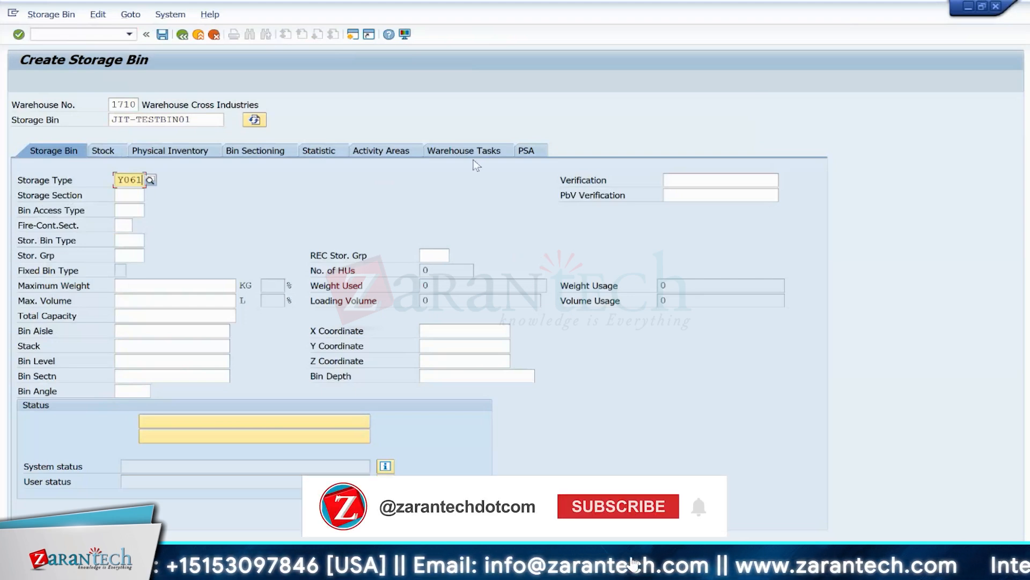
left_click(132, 194)
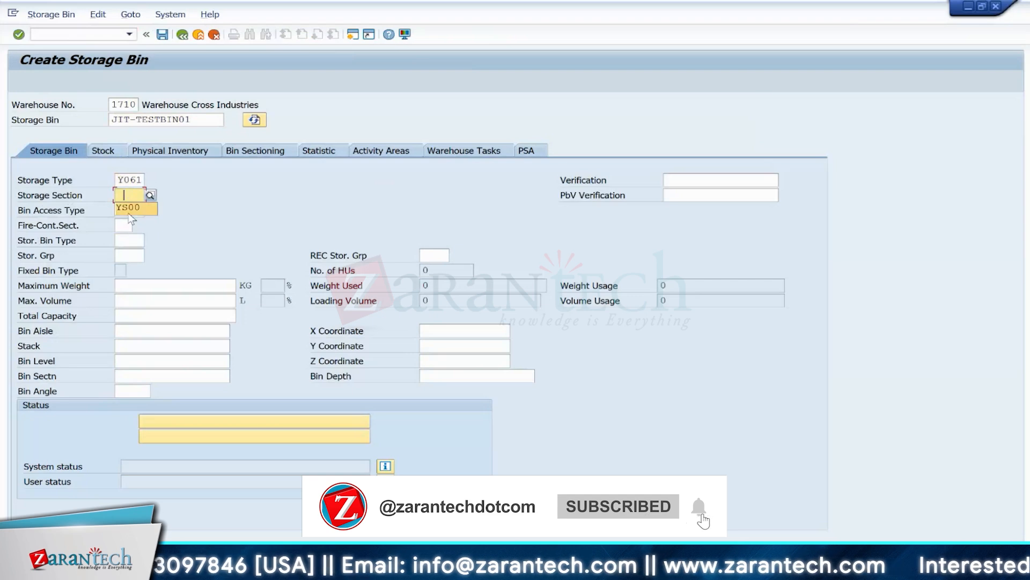
left_click(130, 211)
key("Return")
left_click(163, 34)
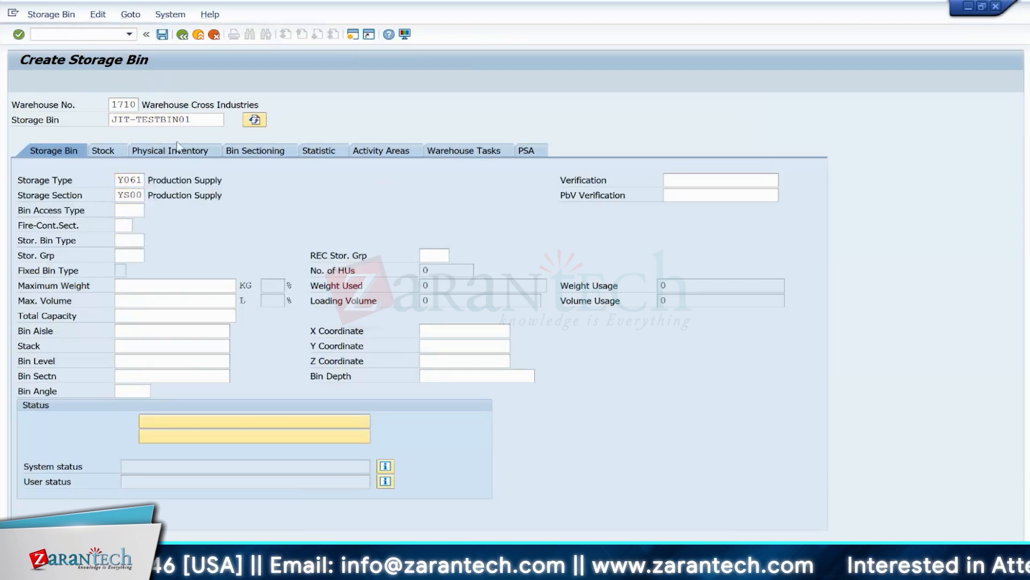
Step: Create a second storage bin JIT-TESTBIN02 with storage type Y061 and storage section YS00, and save it
left_click(147, 122)
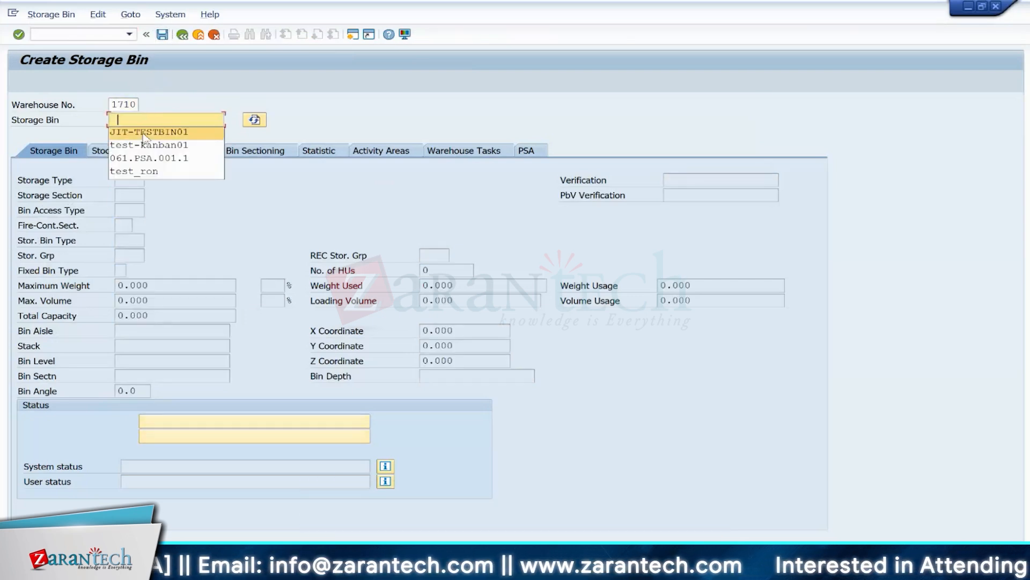
left_click(143, 131)
key("BackSpace")
type("2")
key("Return")
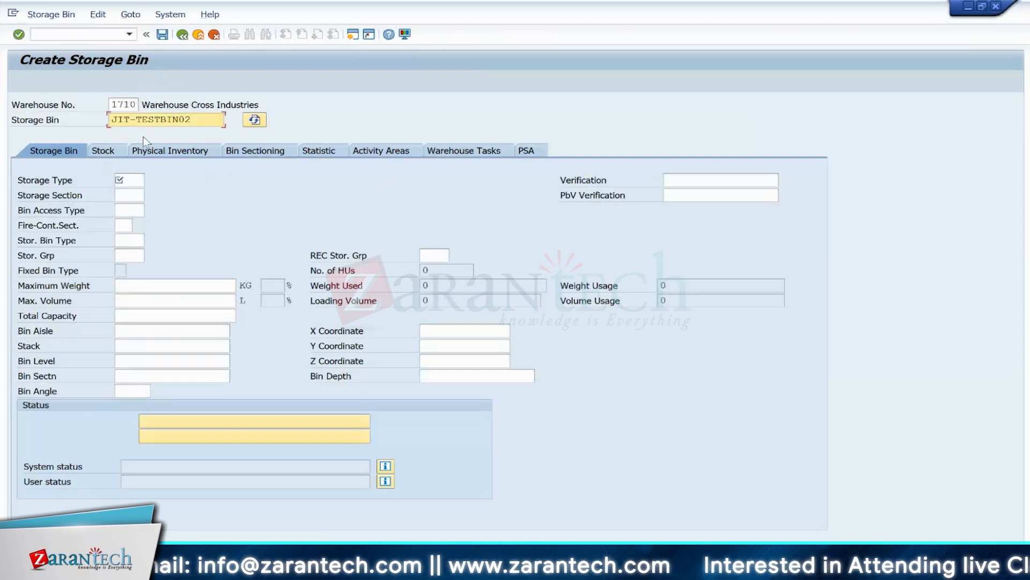
left_click(129, 180)
left_click(128, 192)
left_click(129, 196)
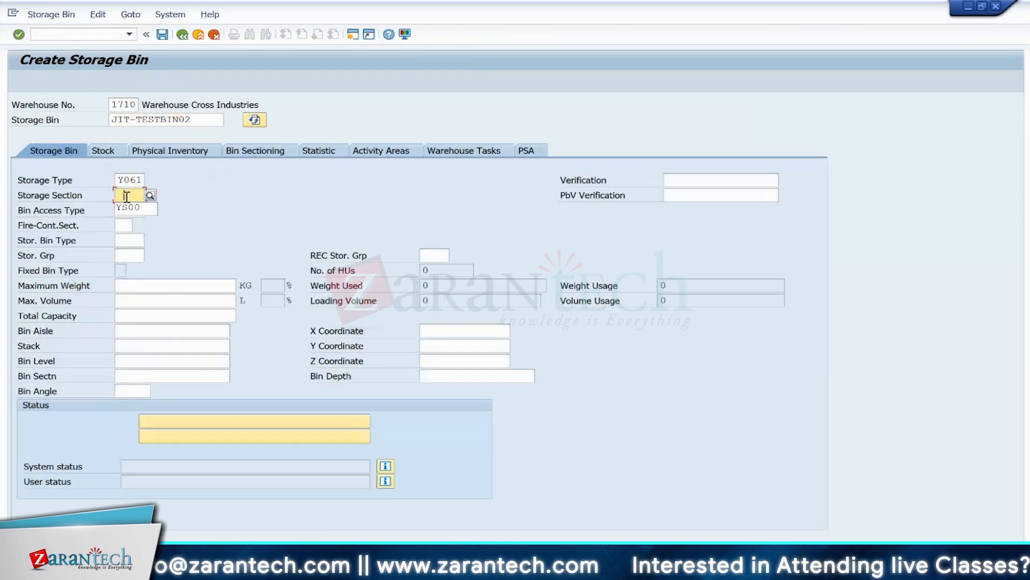
left_click(135, 204)
key("Return")
left_click(163, 35)
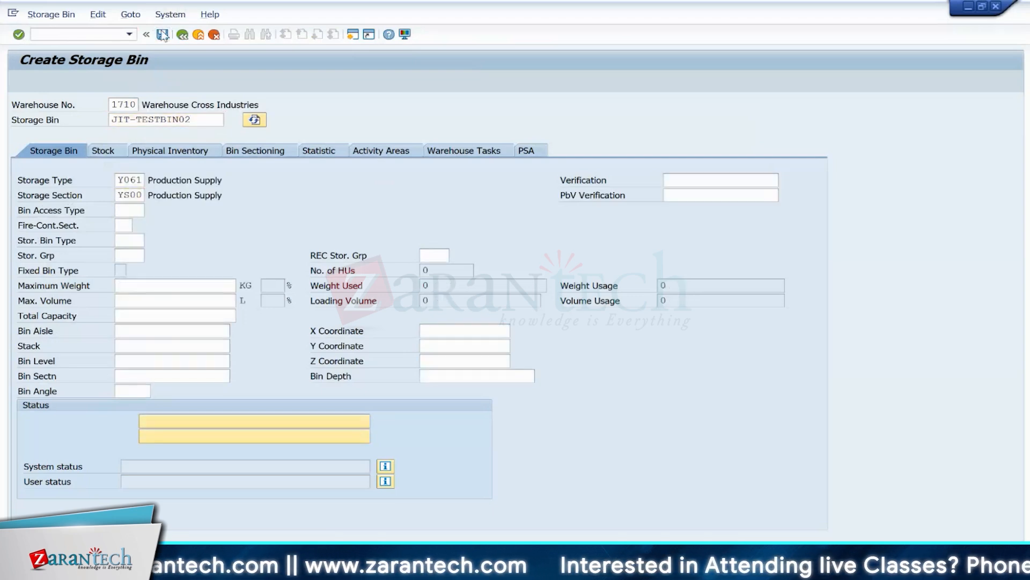
Step: Run transaction /SCWM/SBST, then simulate and execute storage bin sorting for activity area Y061 in warehouse 1710
left_click(64, 35)
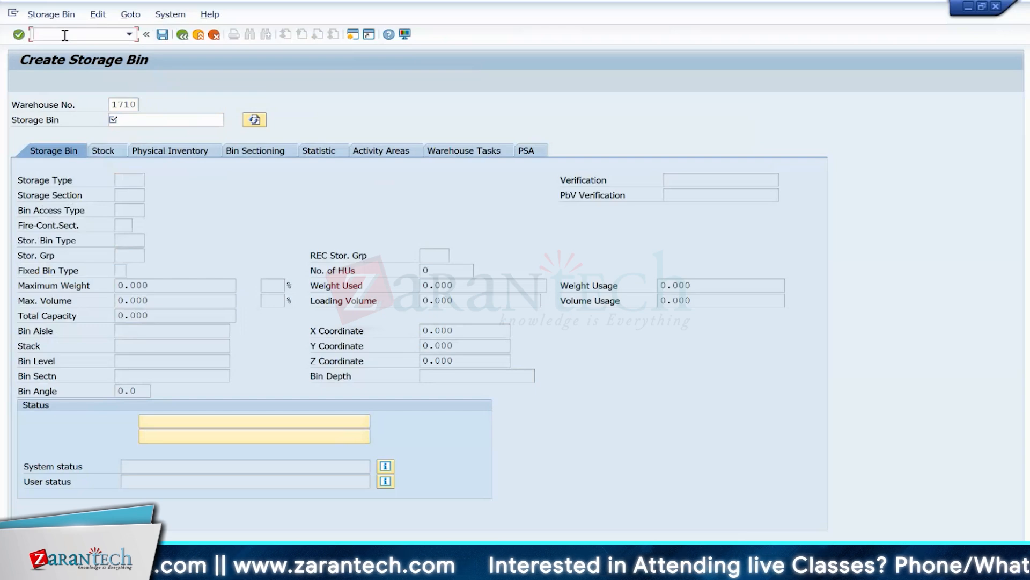
type("/N/SCW")
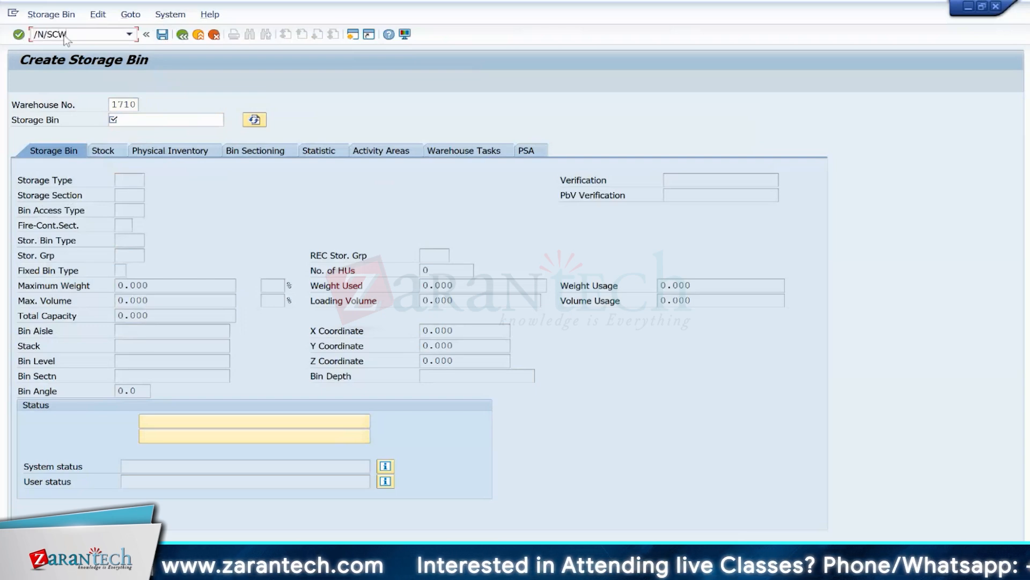
type("M/SBST")
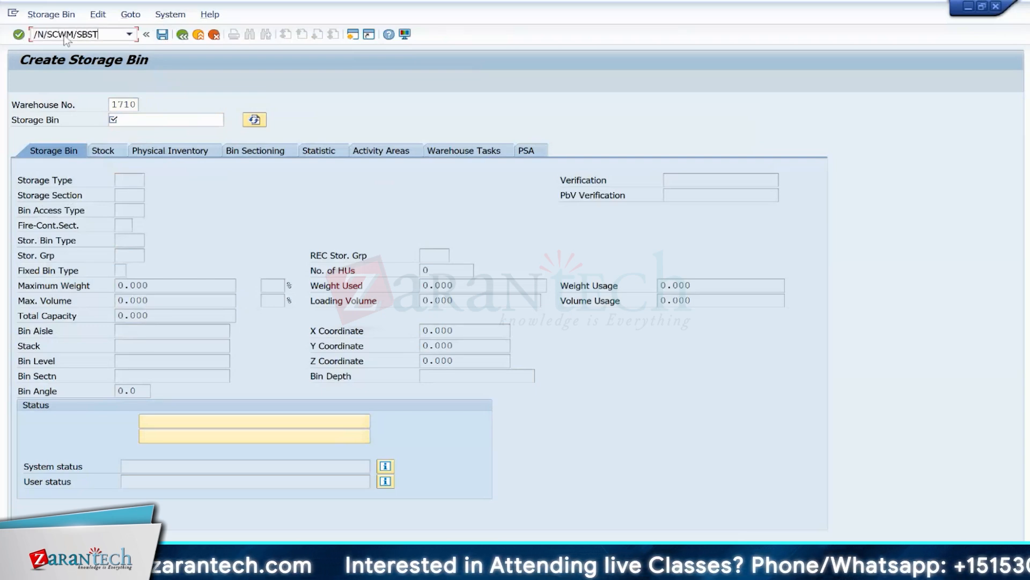
key("Return")
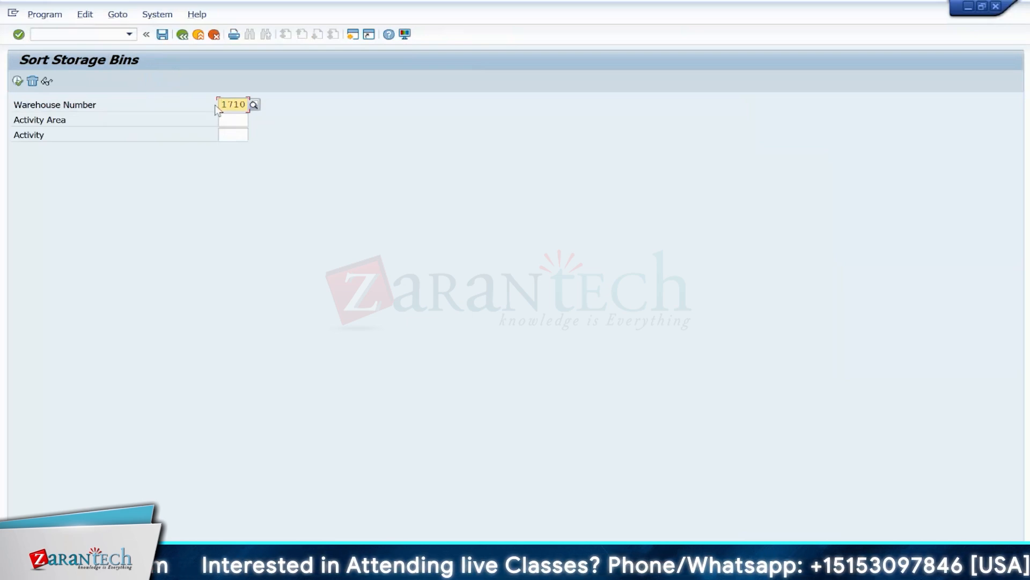
left_click(228, 119)
left_click(229, 132)
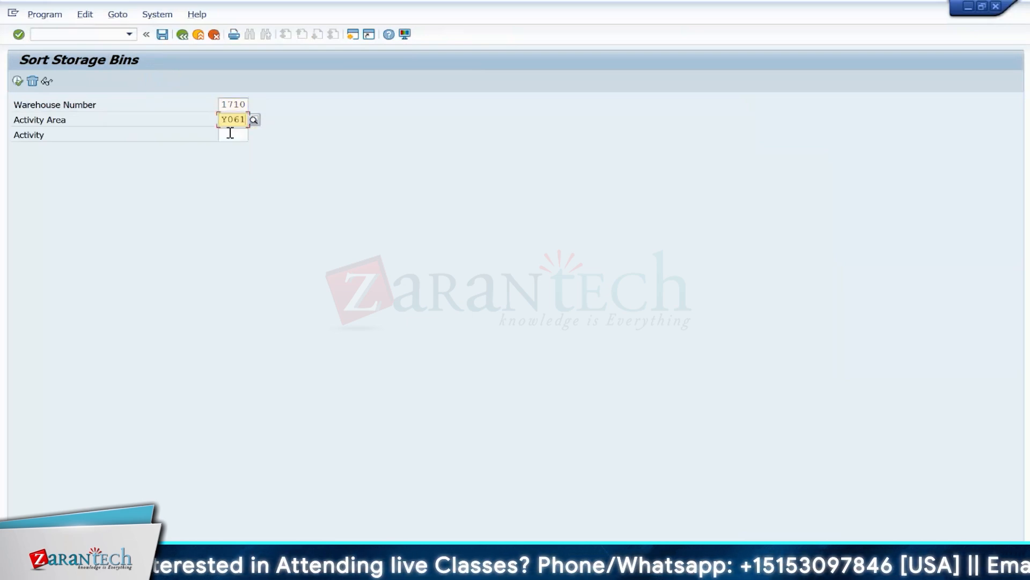
left_click(15, 81)
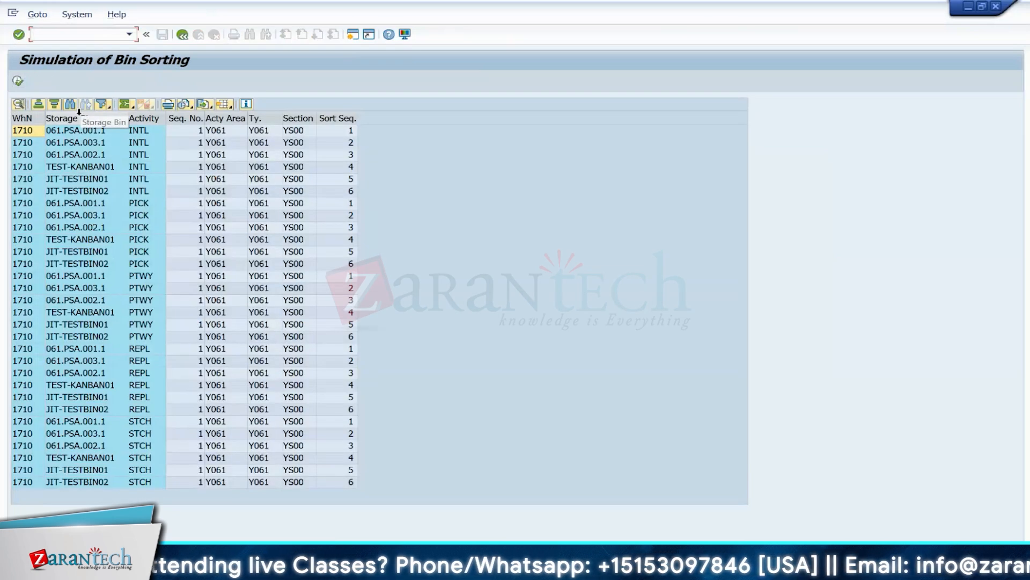
left_click(17, 80)
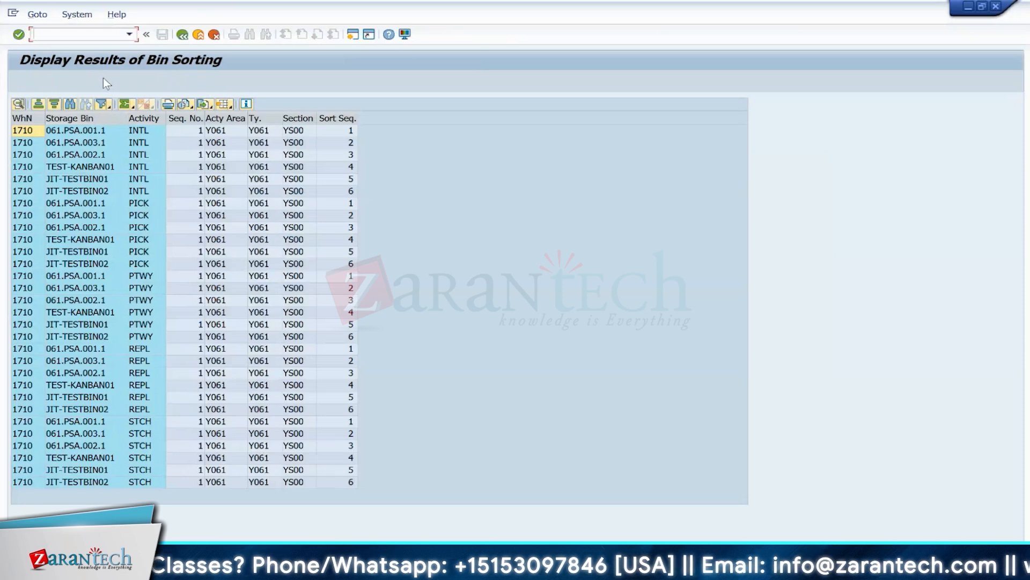
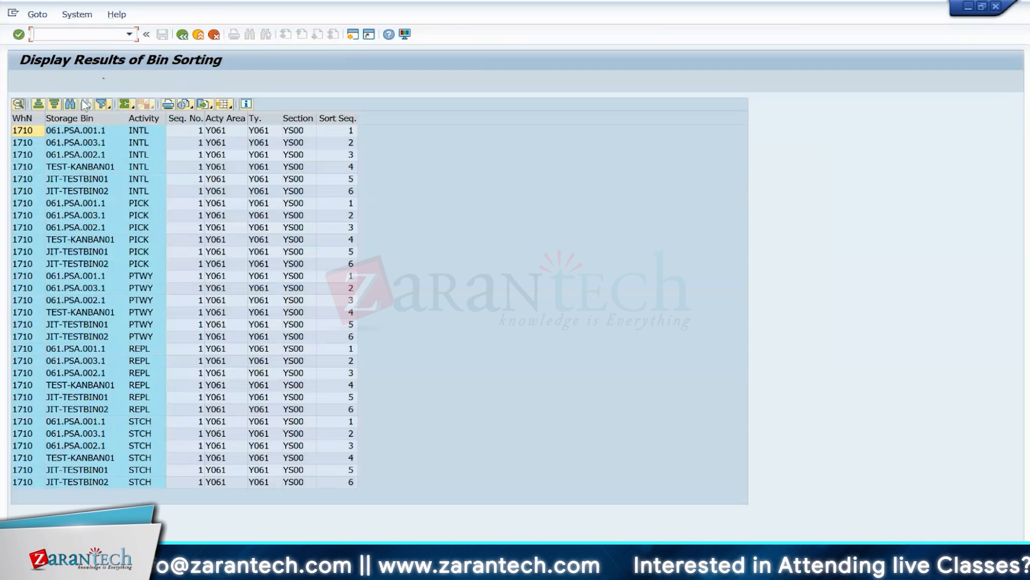
Step: Run transaction /SCWM/PSASTAGE to maintain the supply area assignments to bins in warehouse 1710
type("/N")
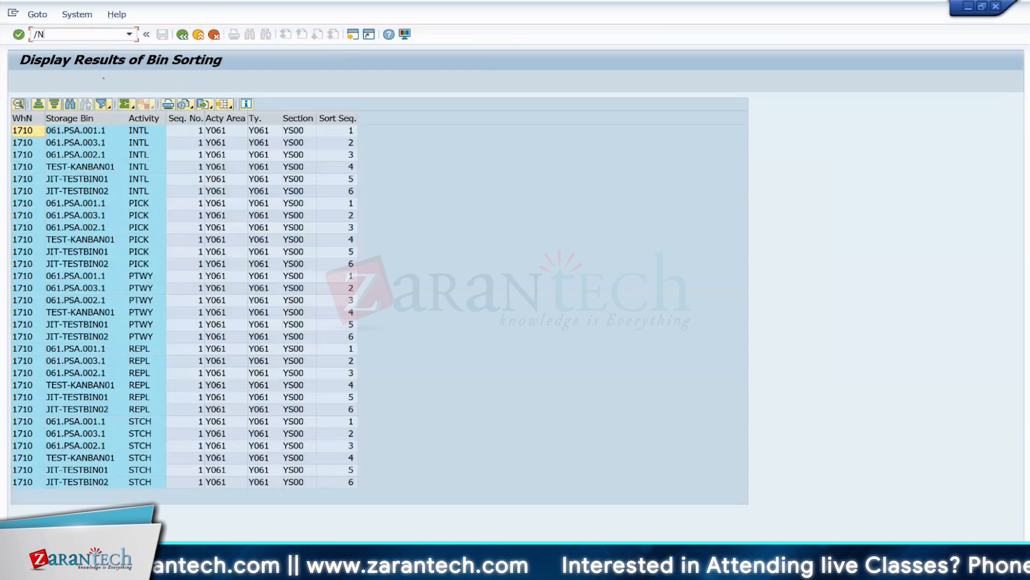
type("/DSCWM")
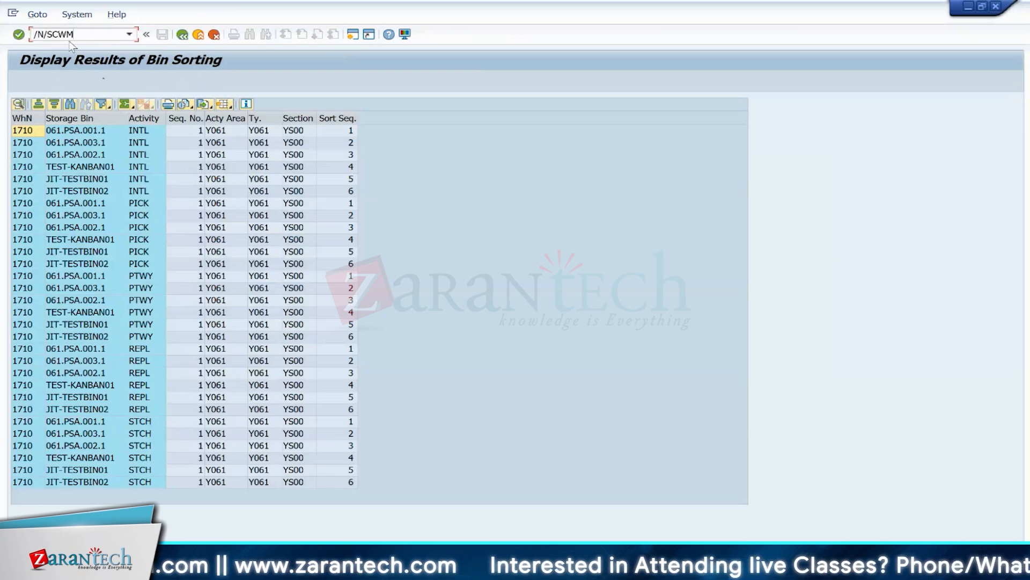
type("/PSASTAGE")
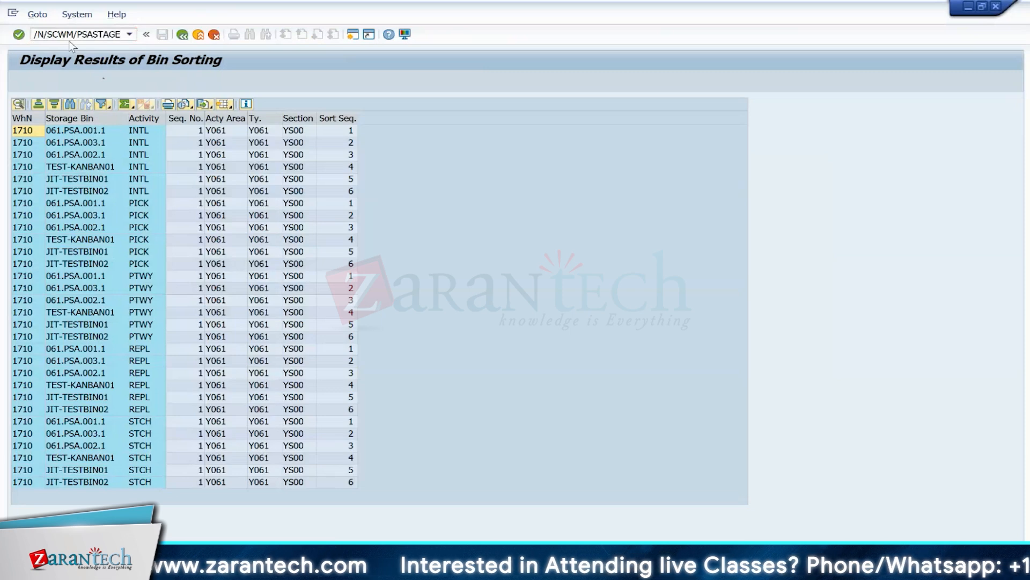
key("Return")
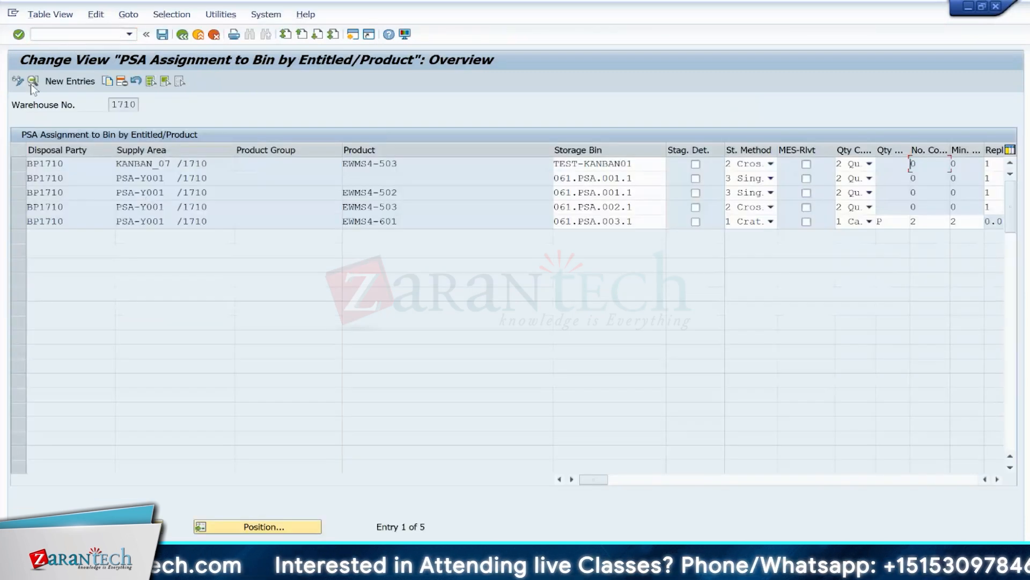
left_click(23, 164)
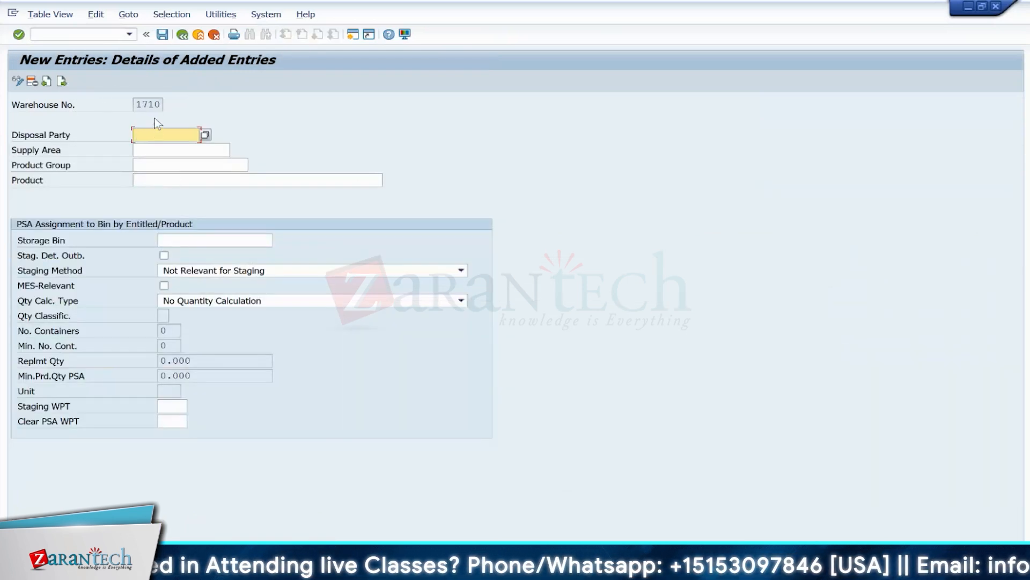
left_click(181, 36)
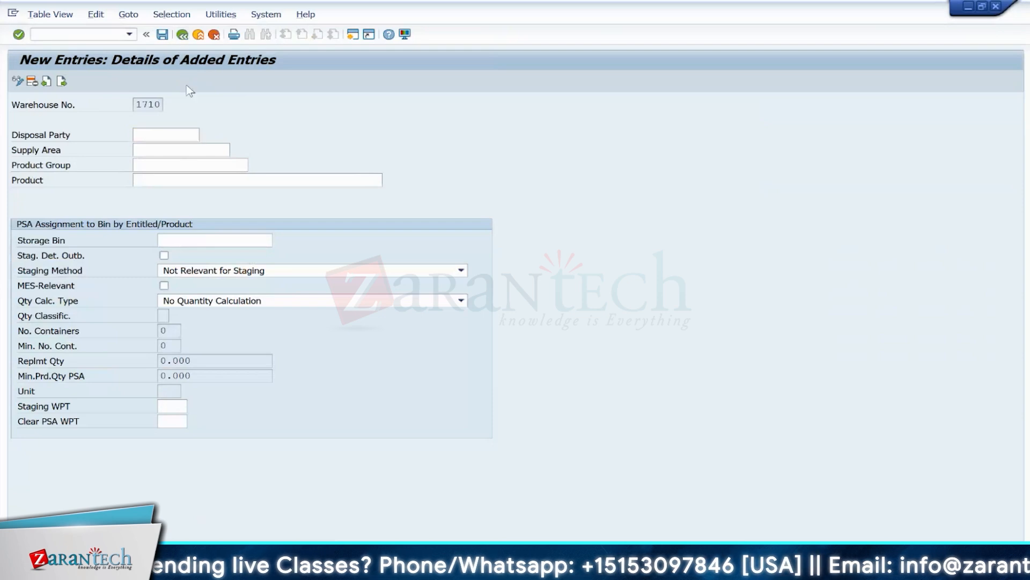
left_click(214, 36)
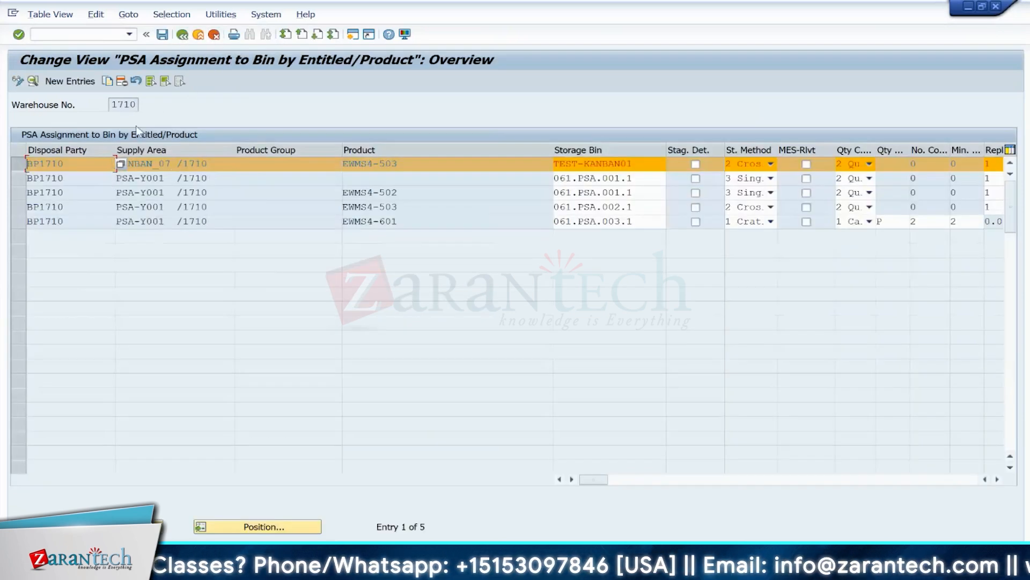
Step: Copy the KANBAN_07 bin assignment for product EWMS4-503 and set the copy's supply area to JIT_PSA /1710
left_click(109, 81)
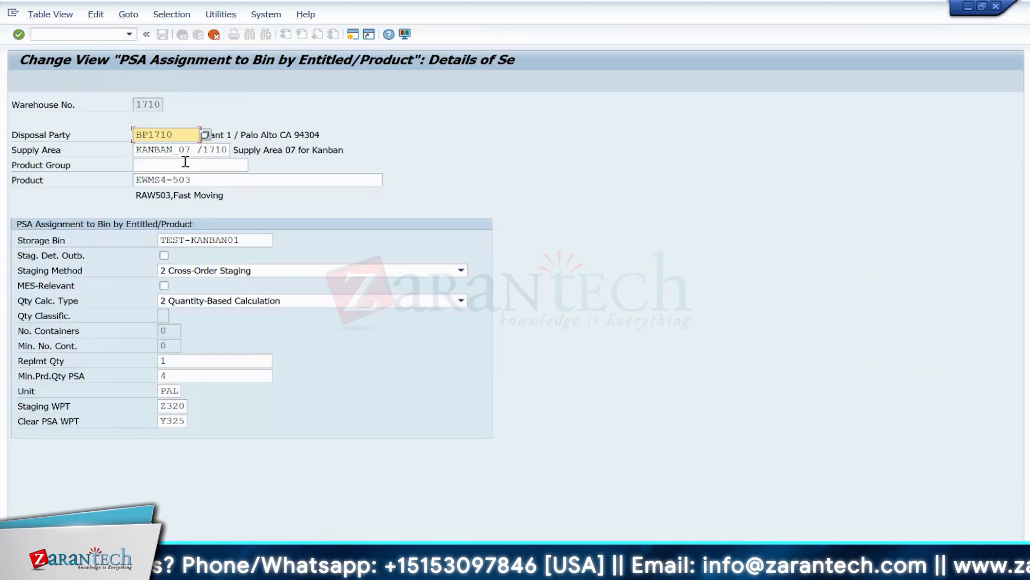
left_click(228, 151)
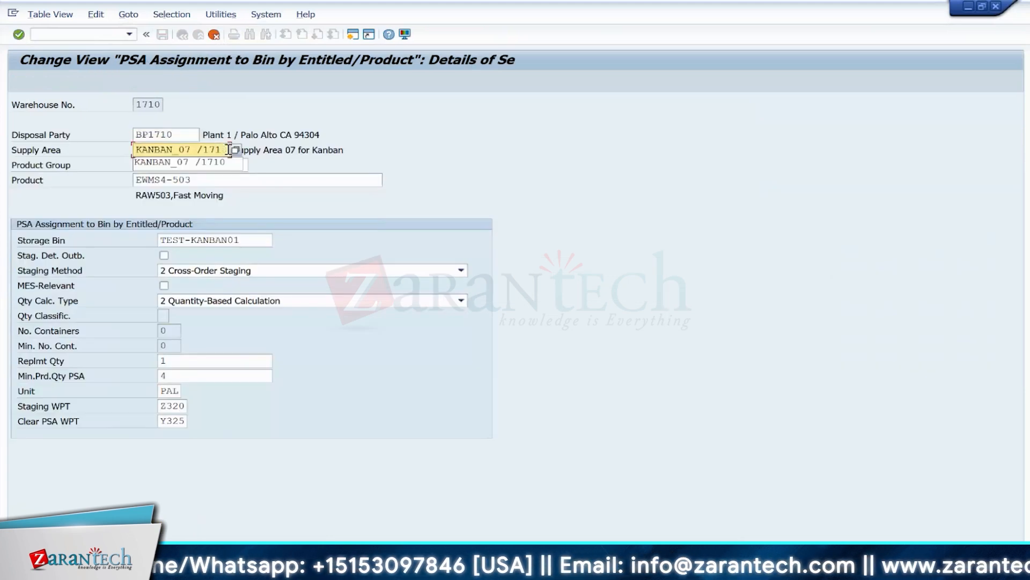
key("BackSpace")
key("BackSpace")
key("BackSpace")
key("BackSpace")
key("BackSpace")
key("BackSpace")
key("BackSpace")
key("BackSpace")
key("BackSpace")
key("BackSpace")
key("BackSpace")
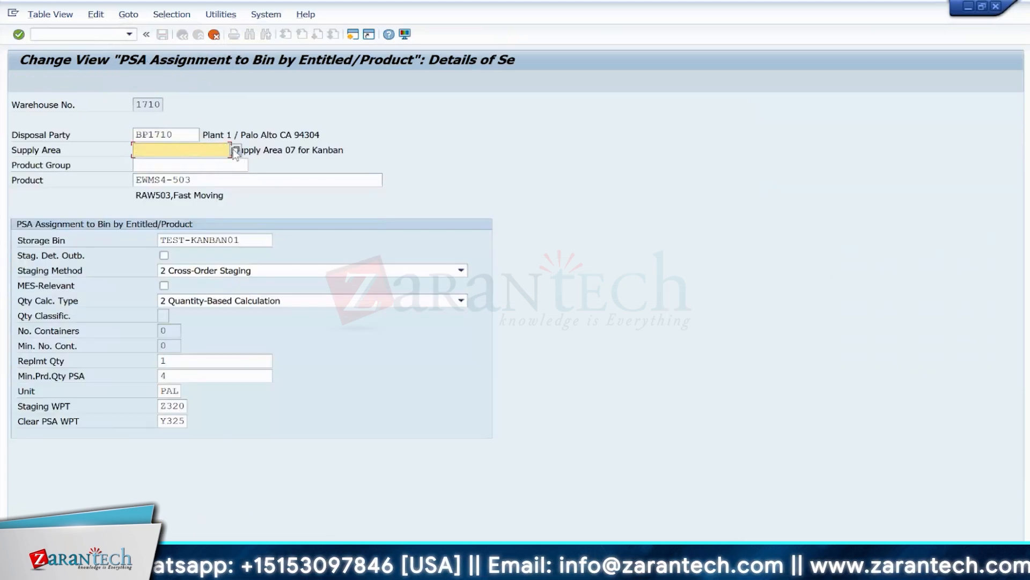
key("Return")
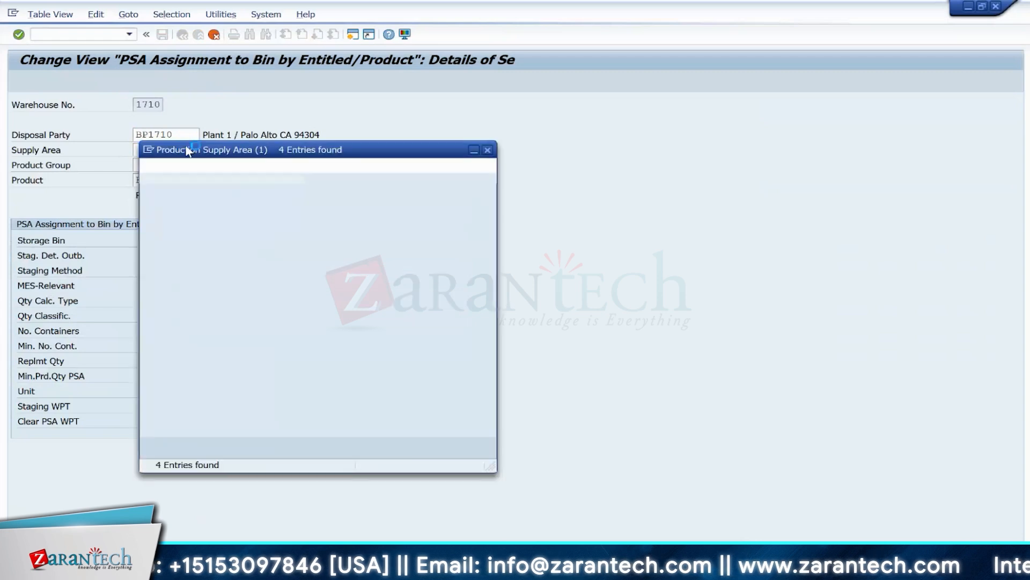
double_click(161, 231)
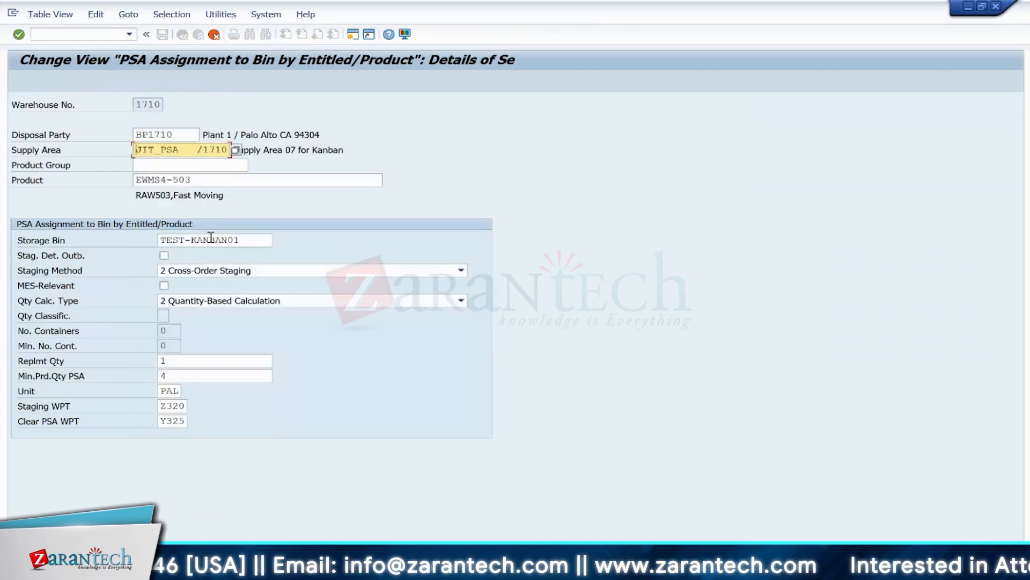
Step: Set the JIT_PSA assignment's storage bin to JIT-TESTBIN01, choosing it from the bins restricted to storage type Y061
left_click(248, 238)
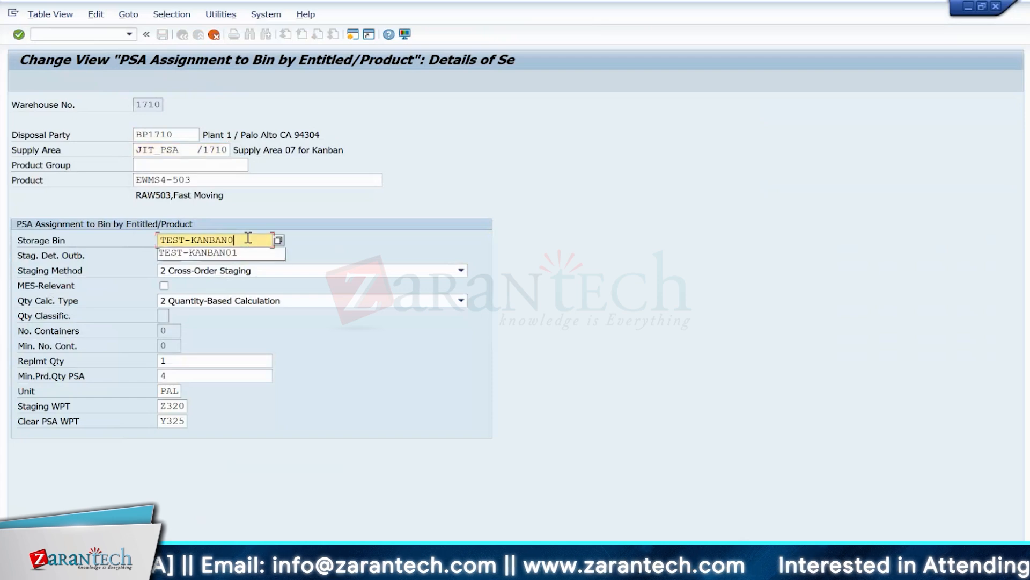
key("BackSpace")
key("BackSpace")
key("BackSpace")
key("BackSpace")
key("BackSpace")
key("BackSpace")
key("BackSpace")
key("BackSpace")
key("BackSpace")
key("BackSpace")
key("BackSpace")
key("BackSpace")
key("BackSpace")
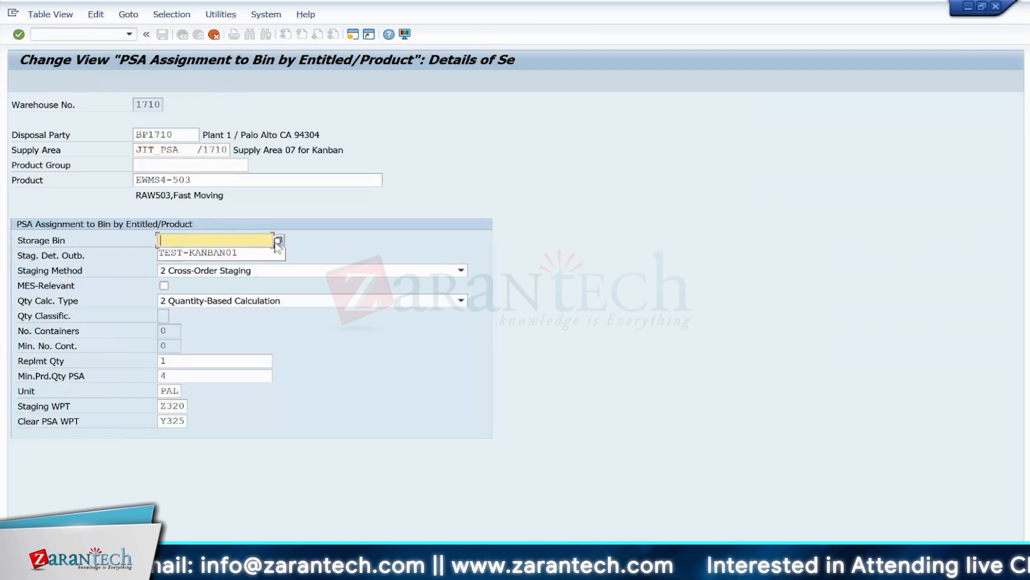
key("Return")
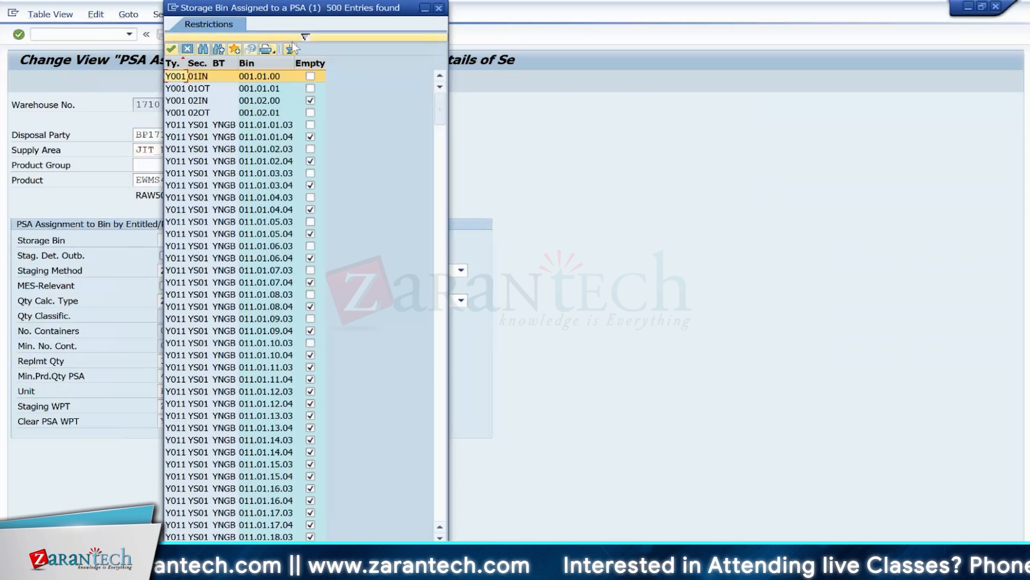
left_click(304, 38)
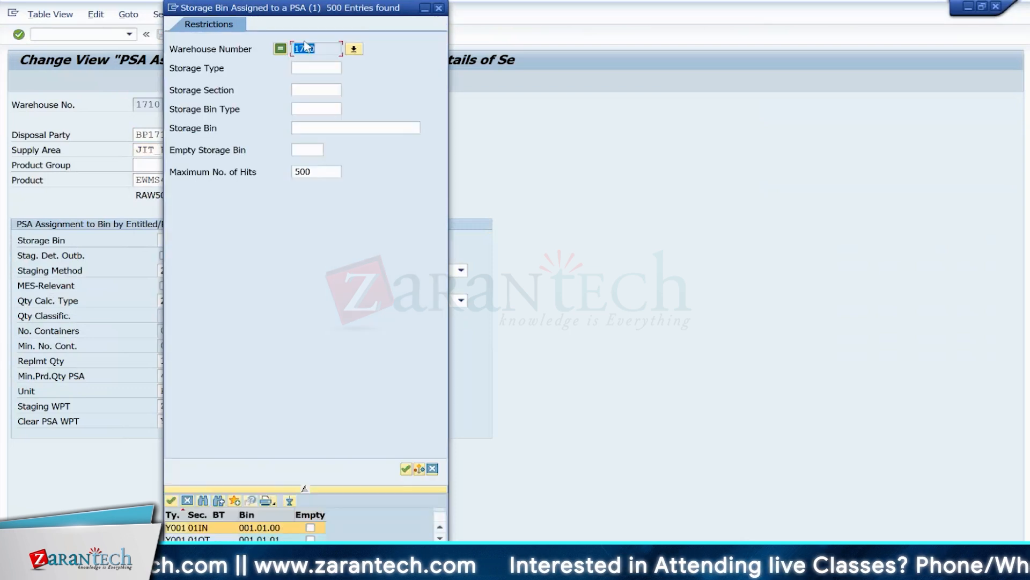
left_click(307, 68)
type("Y061")
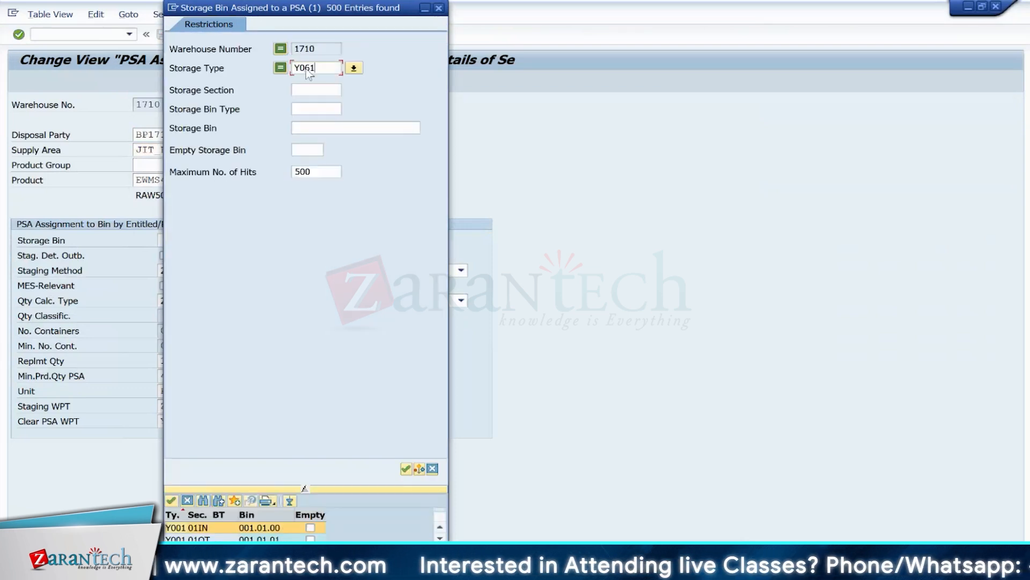
key("Return")
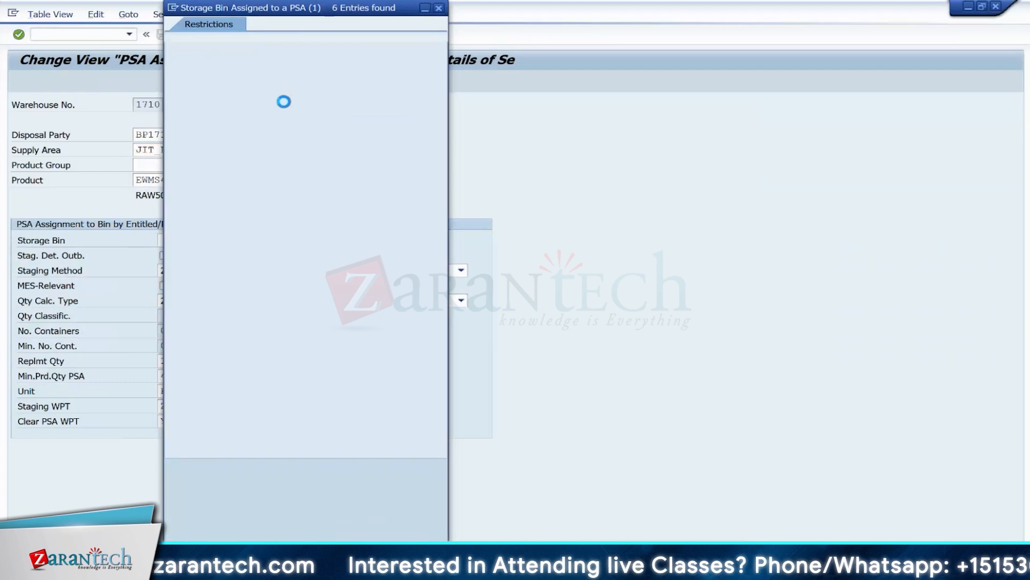
double_click(202, 145)
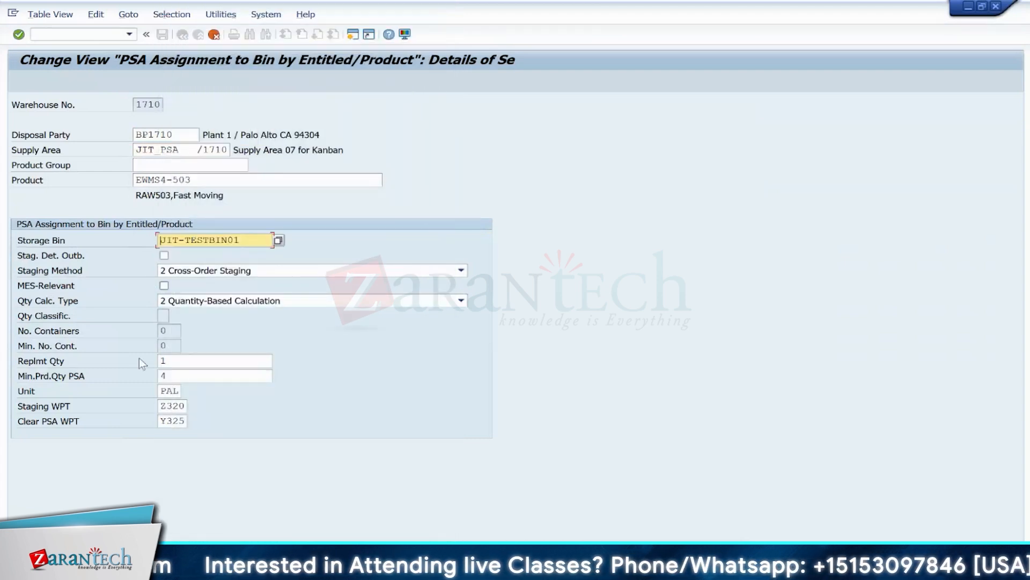
Step: Set the assignment's staging method to Not Relevant for Staging and return to the assignment overview
left_click(196, 270)
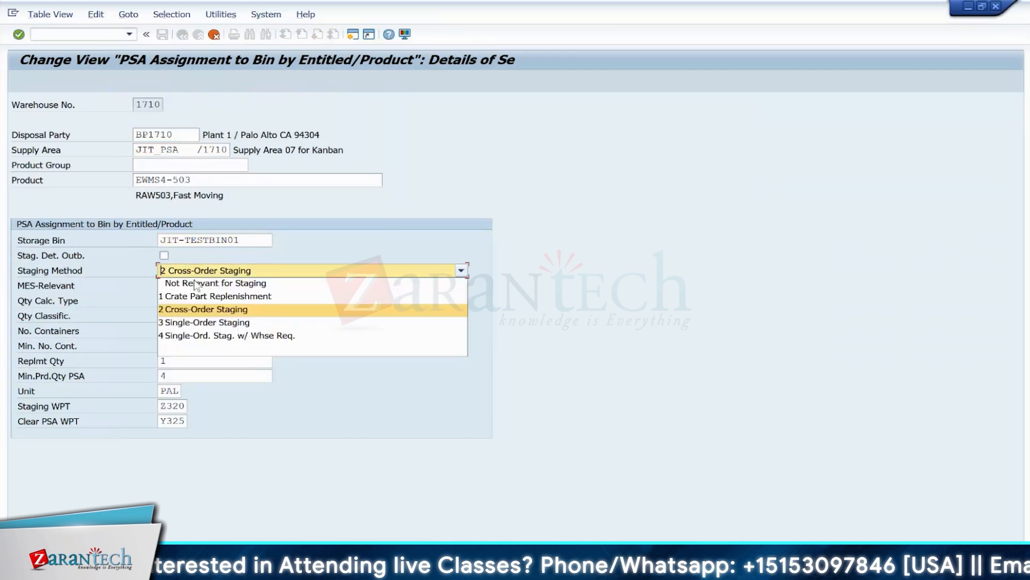
left_click(196, 284)
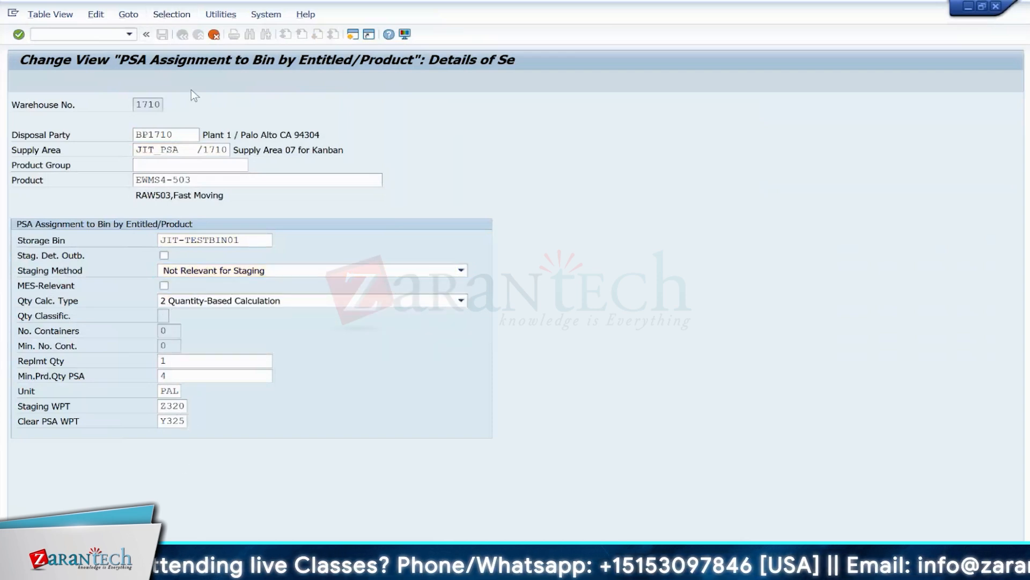
key("F3")
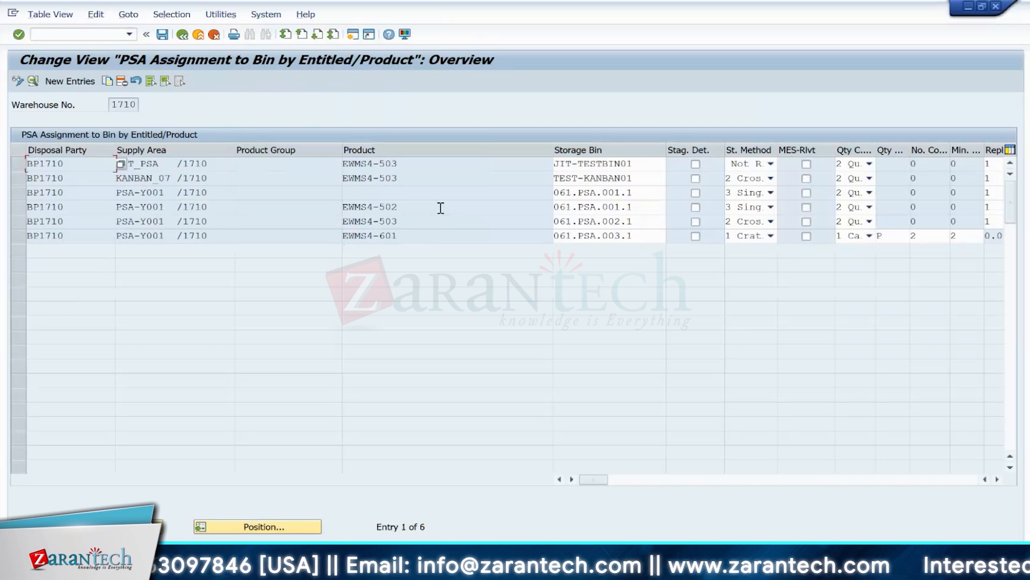
Step: Run transaction PKMC in the Data Browser session and list plant 1710's control cycles in change mode
left_click(62, 35)
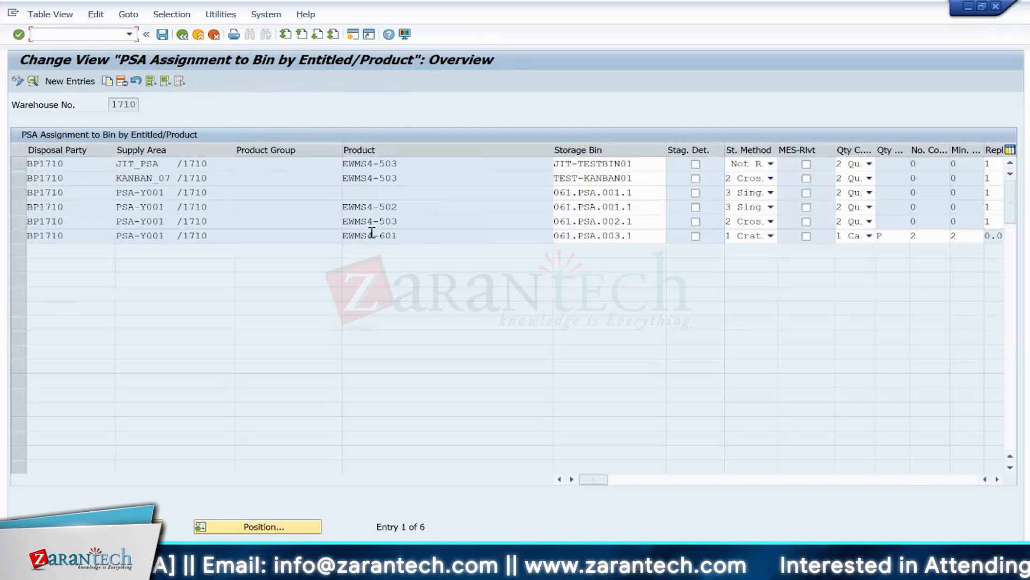
mouse_move(683, 568)
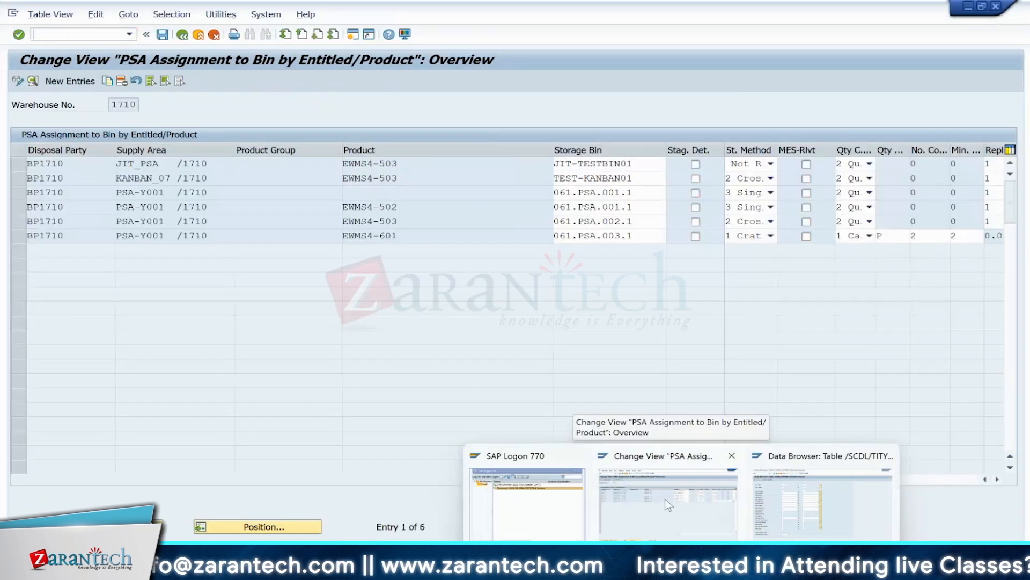
left_click(771, 504)
left_click(81, 32)
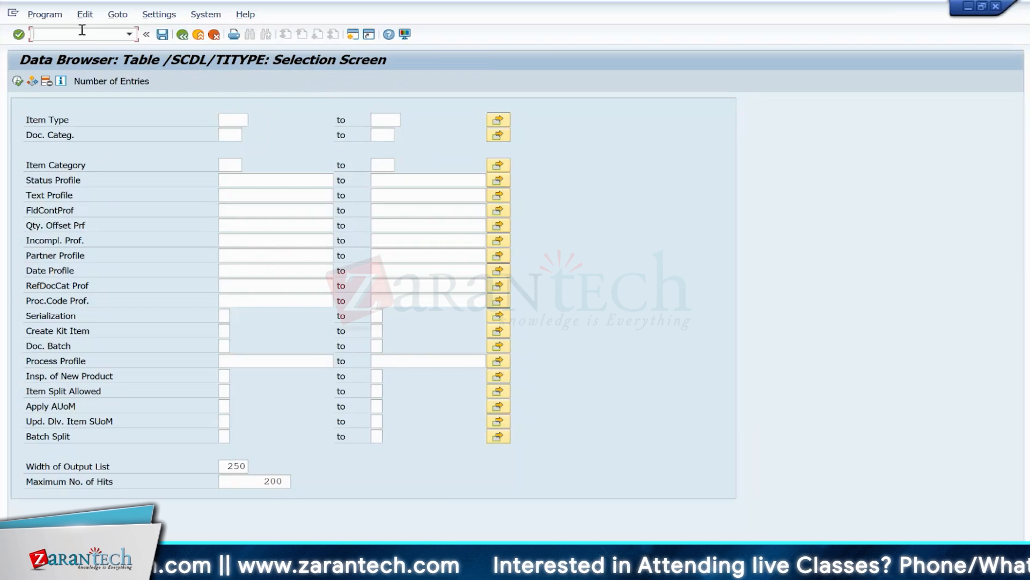
type("/NPKMC")
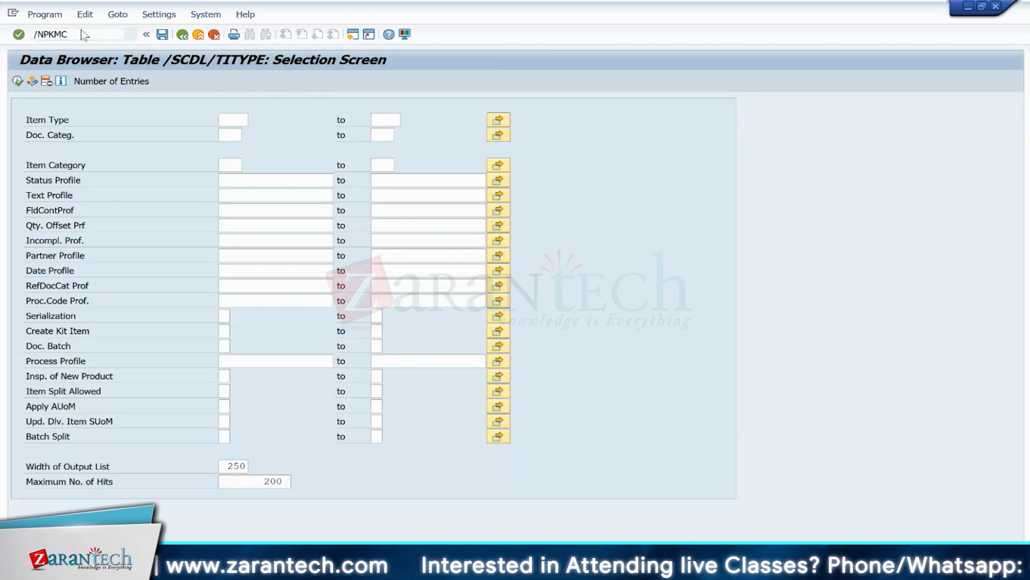
key("Return")
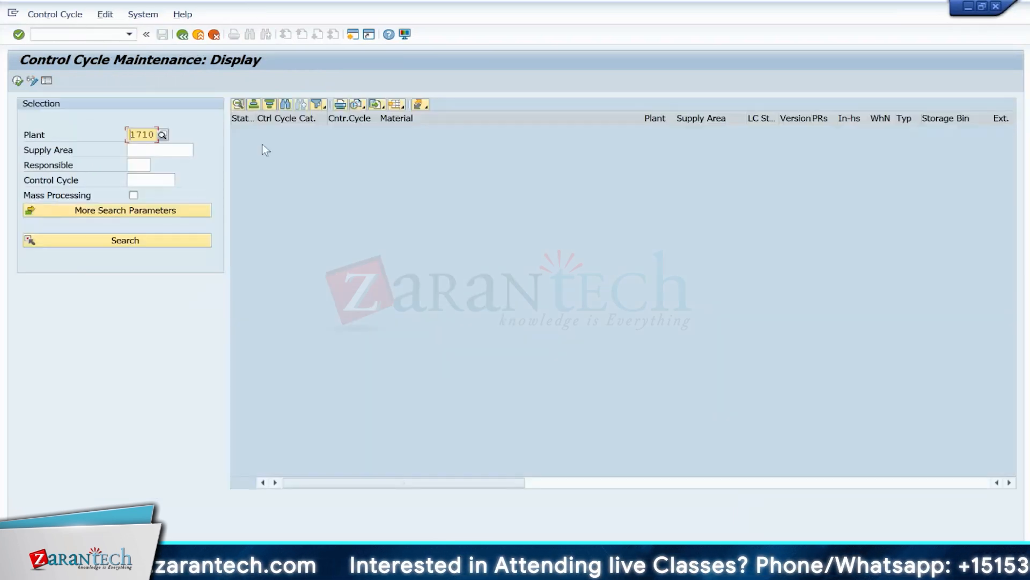
left_click(31, 81)
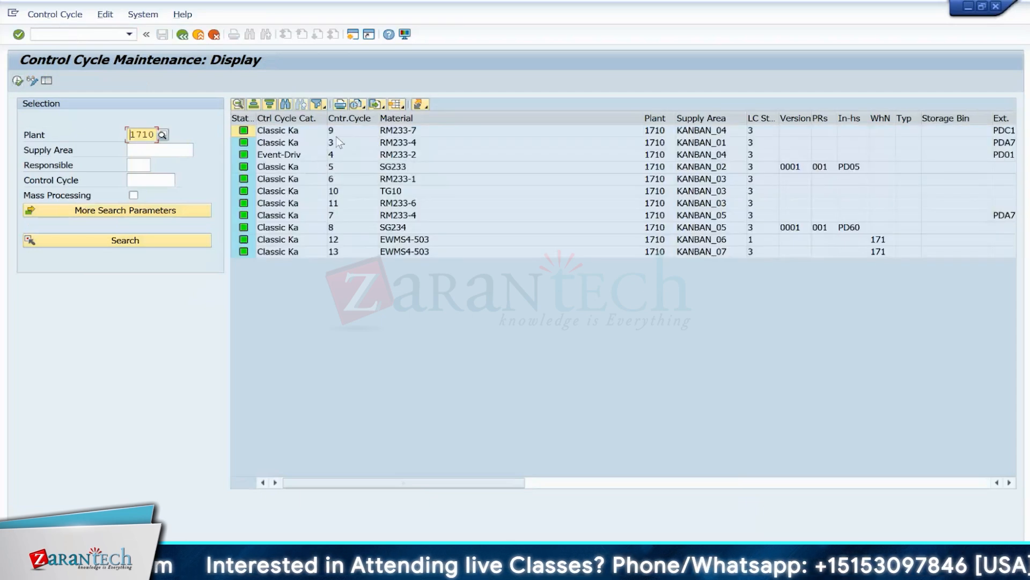
left_click(32, 80)
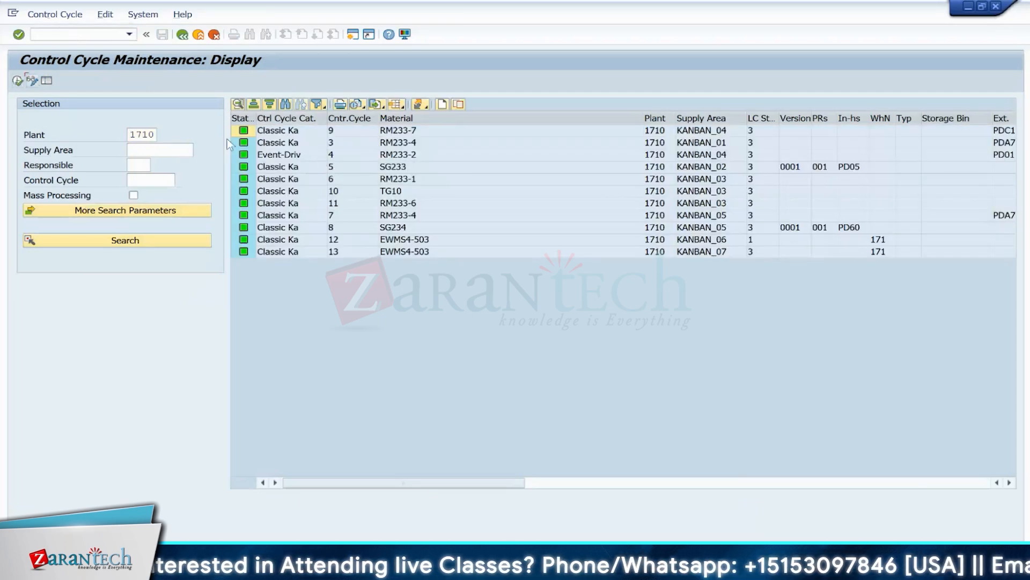
Step: Try to create a Sequenced JIT Call control cycle for material EWMS4-503, supply area JIT_PSA, with lifecycle status 1 In Preparation
left_click(443, 104)
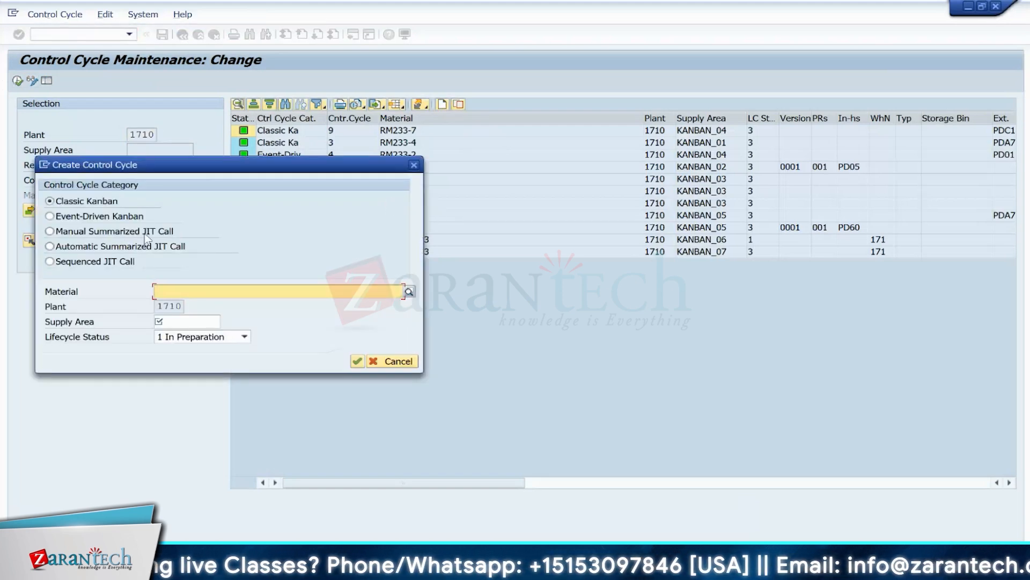
left_click(50, 261)
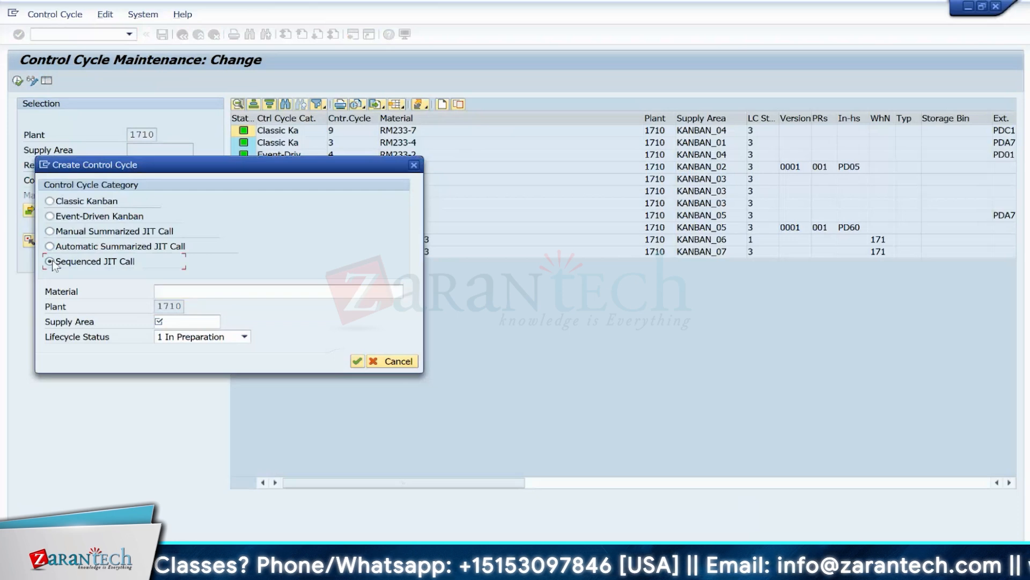
left_click(177, 292)
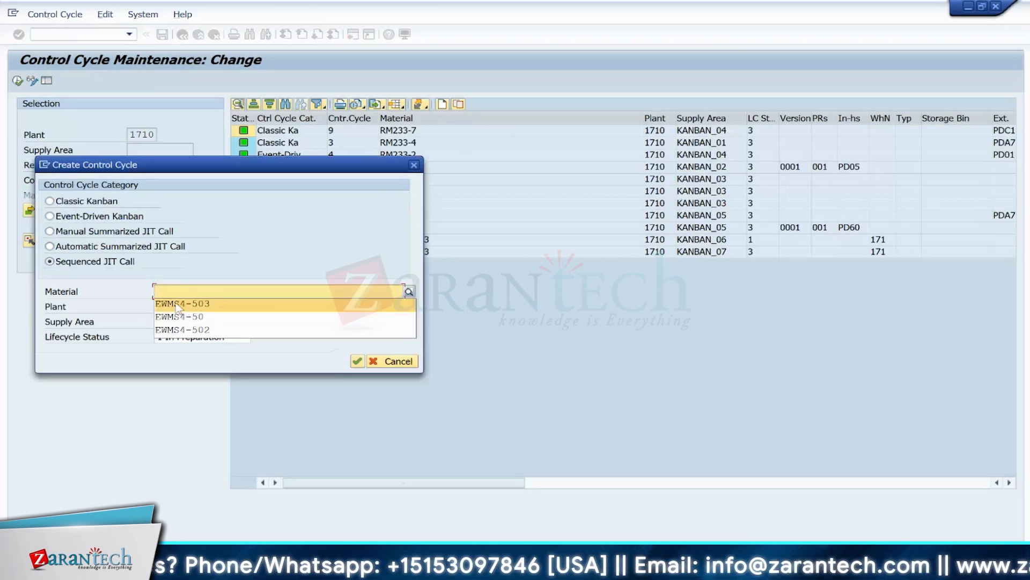
left_click(180, 303)
left_click(175, 322)
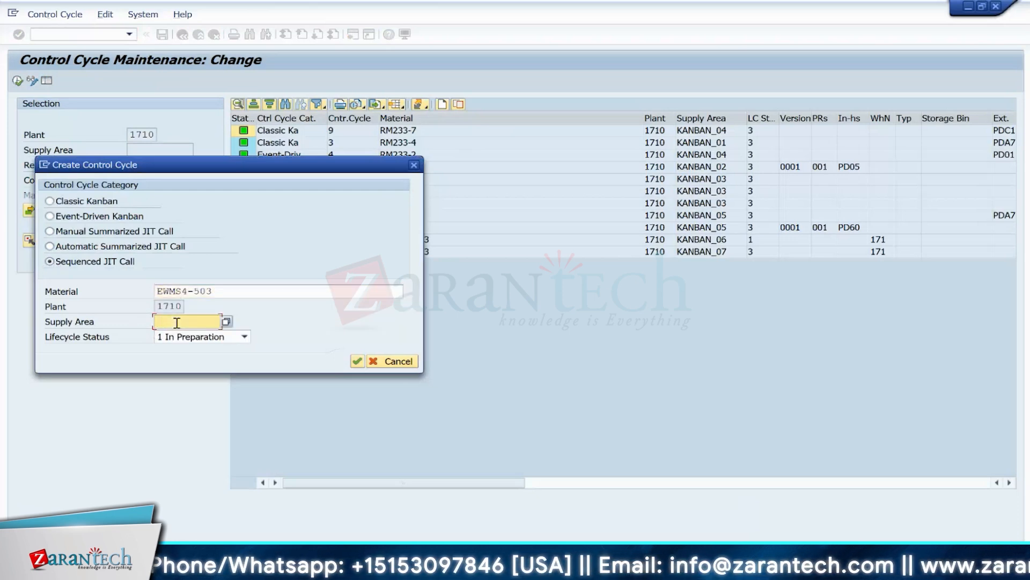
left_click(226, 322)
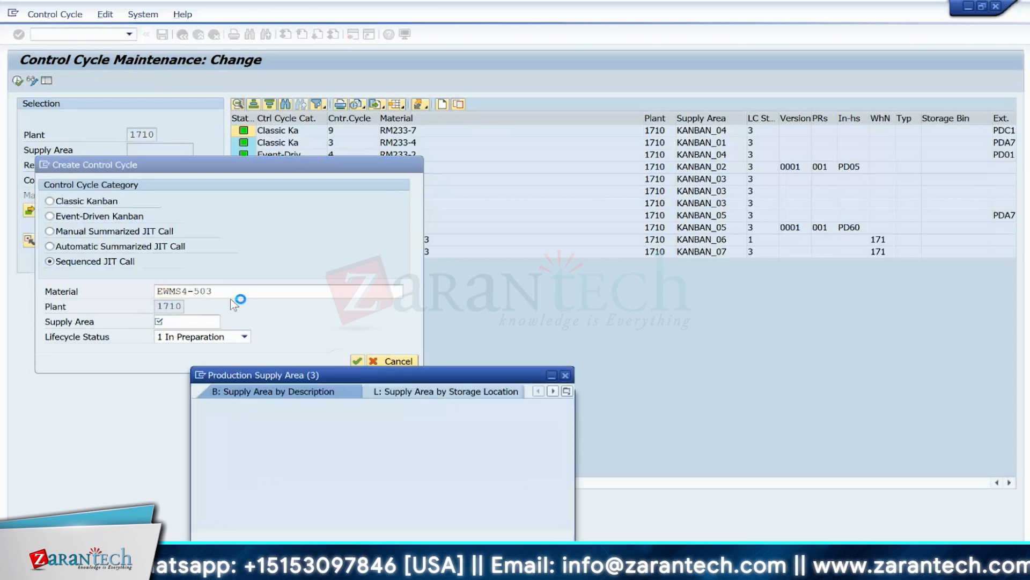
left_click(532, 538)
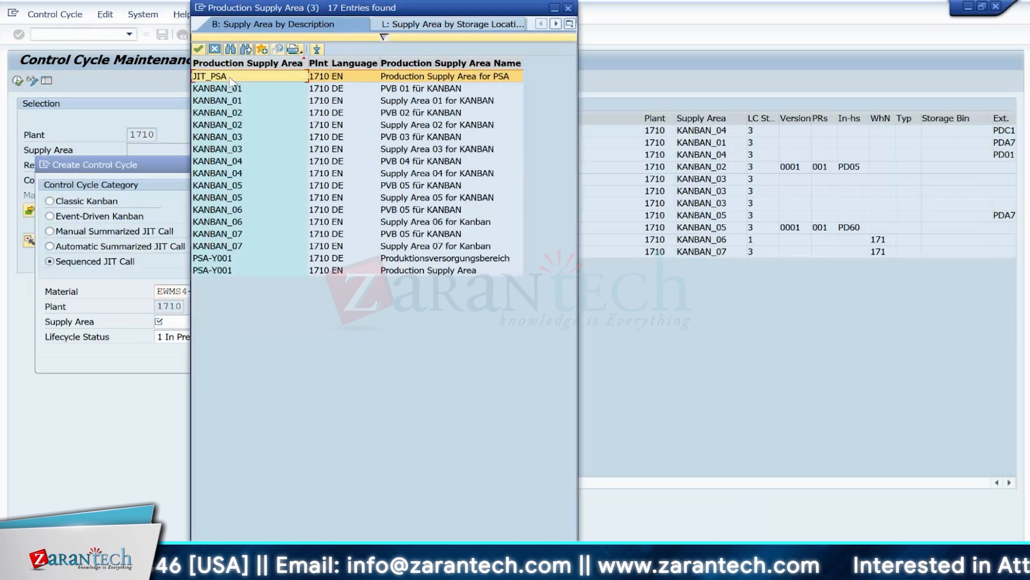
left_click(226, 76)
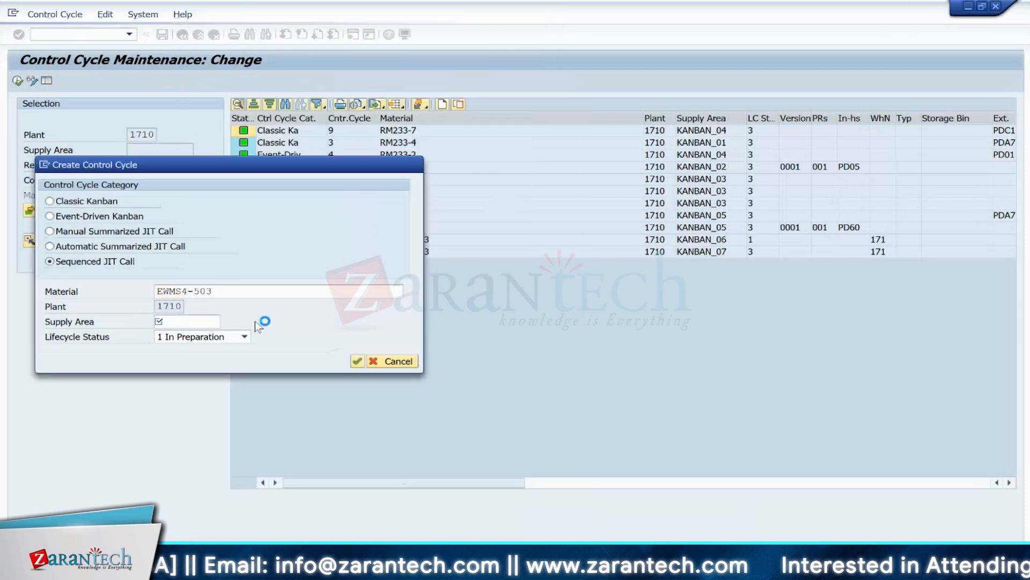
left_click(357, 361)
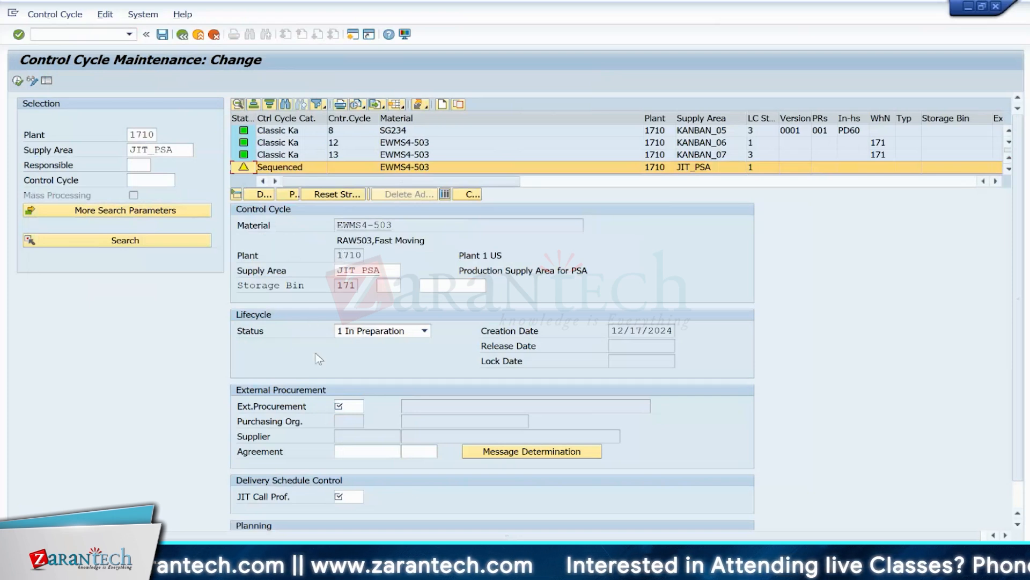
Step: Check the lifecycle status options and look up external procurement keys for the new sequenced JIT control cycle
left_click(344, 406)
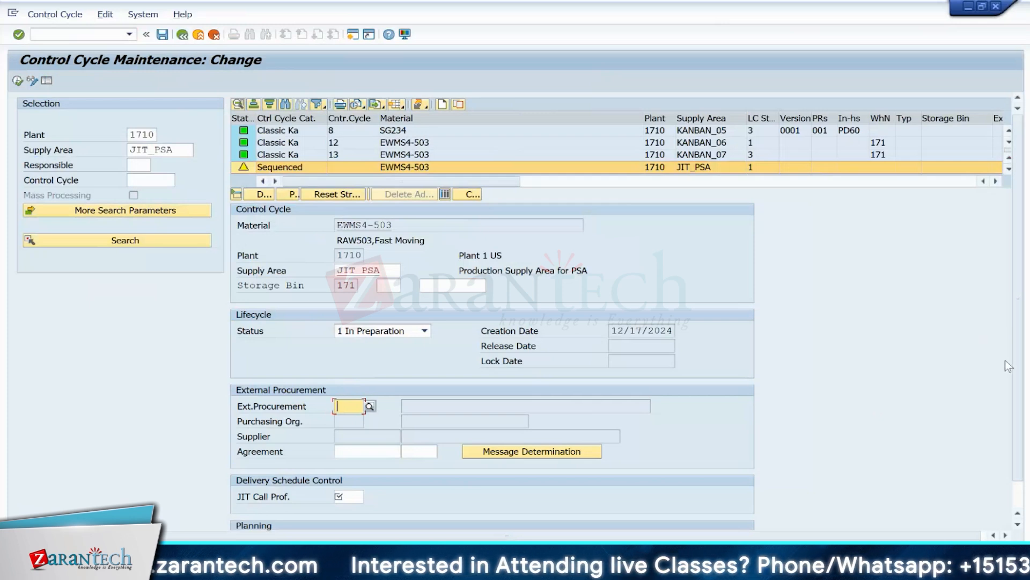
scroll(1021, 376, "down", 2)
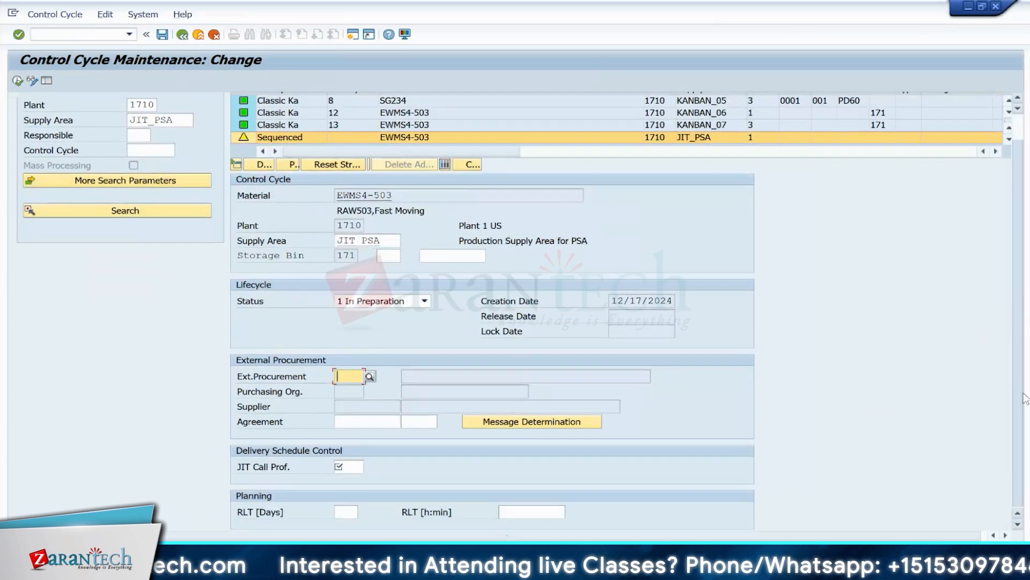
left_click(421, 307)
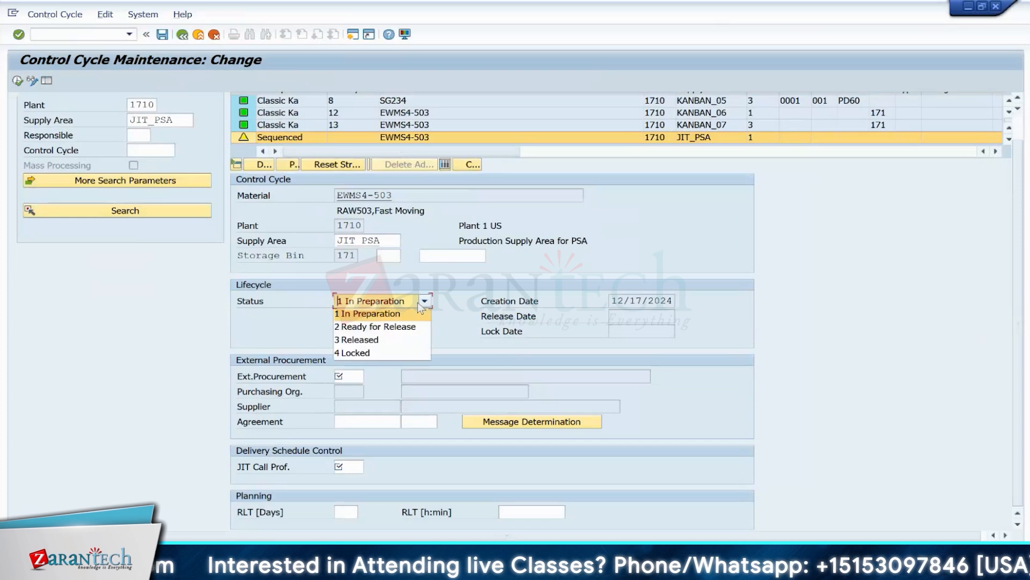
left_click(421, 308)
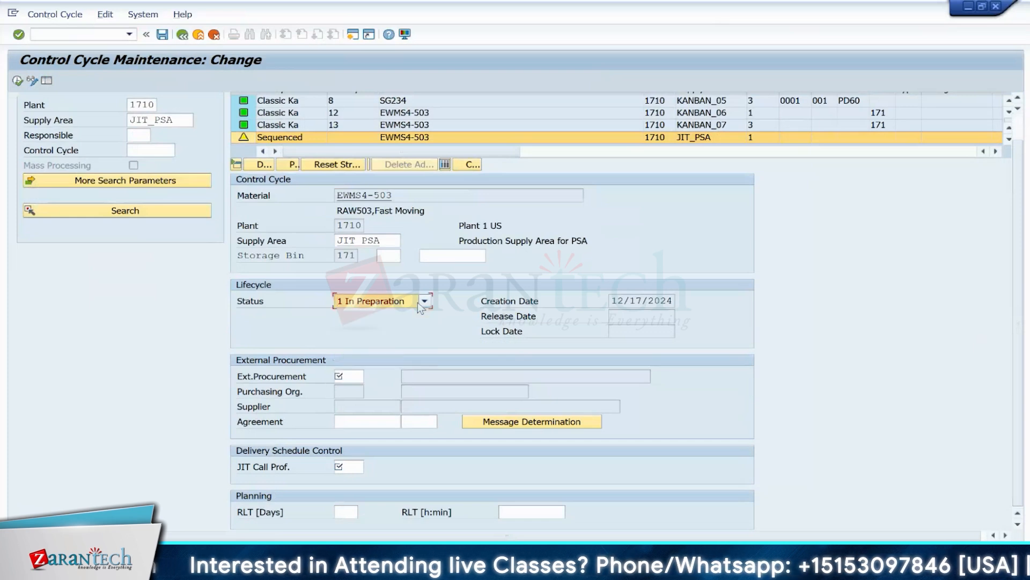
left_click(350, 374)
left_click(371, 378)
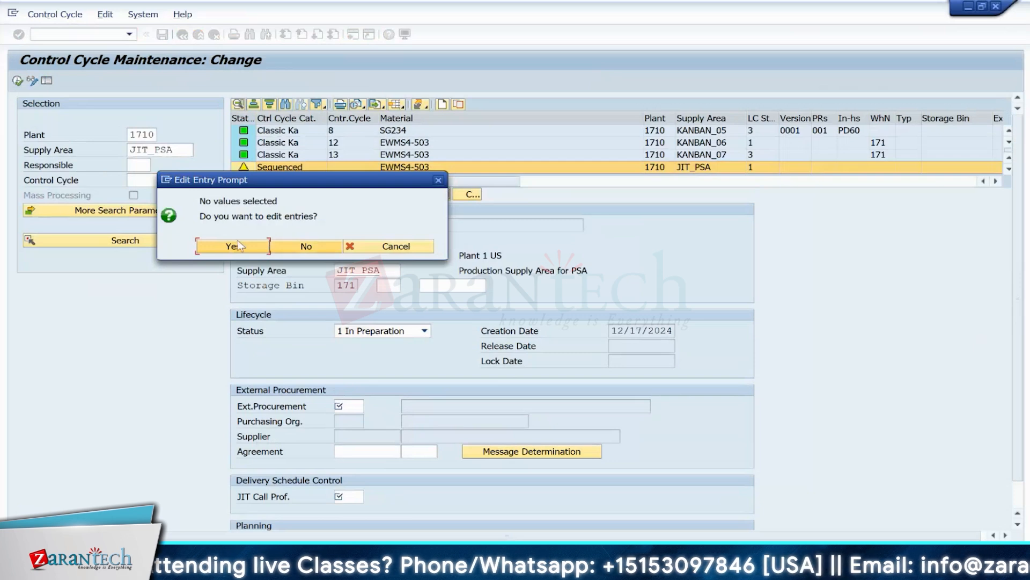
left_click(260, 247)
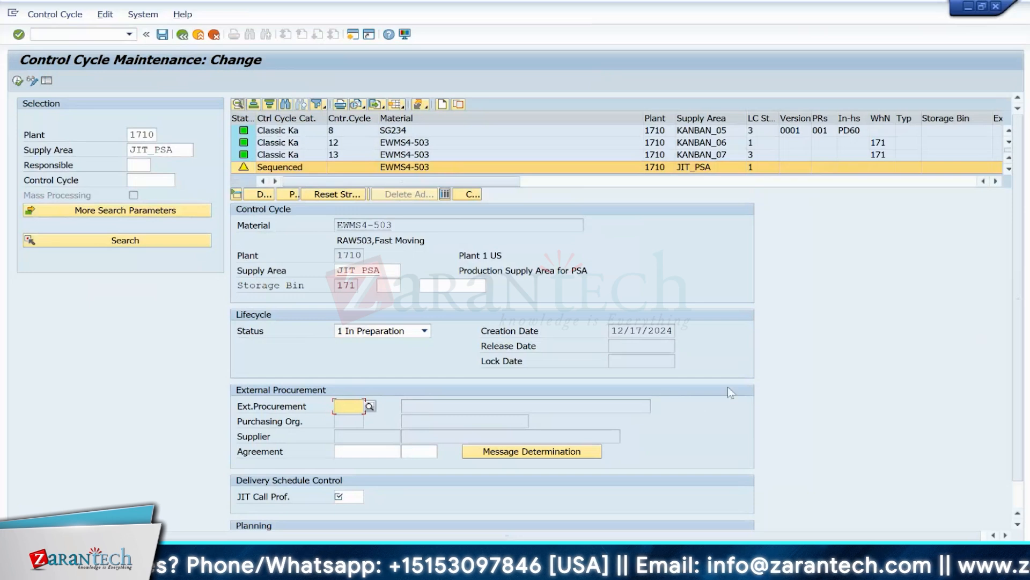
scroll(1027, 464, "down", 1)
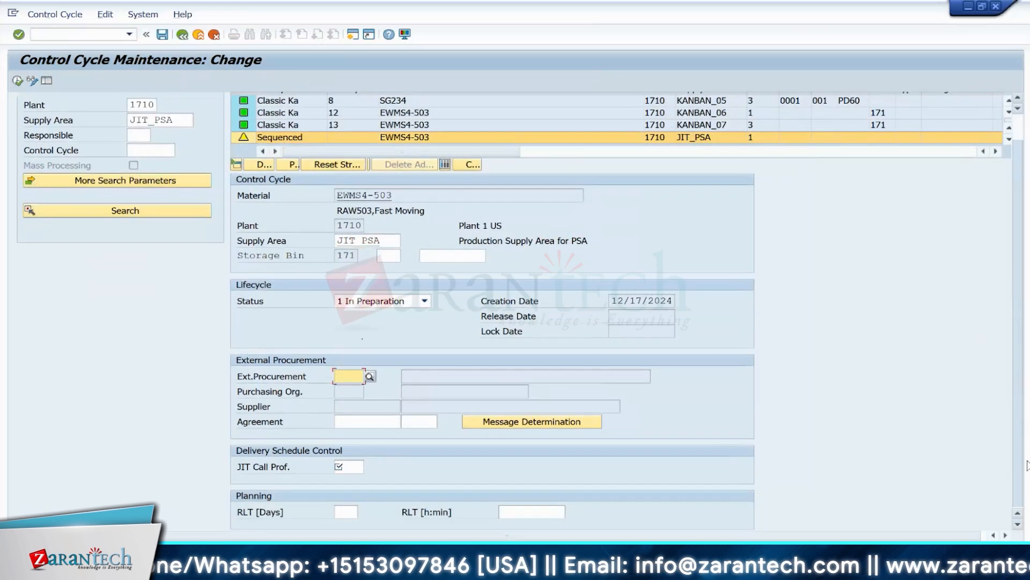
scroll(1027, 464, "up", 1)
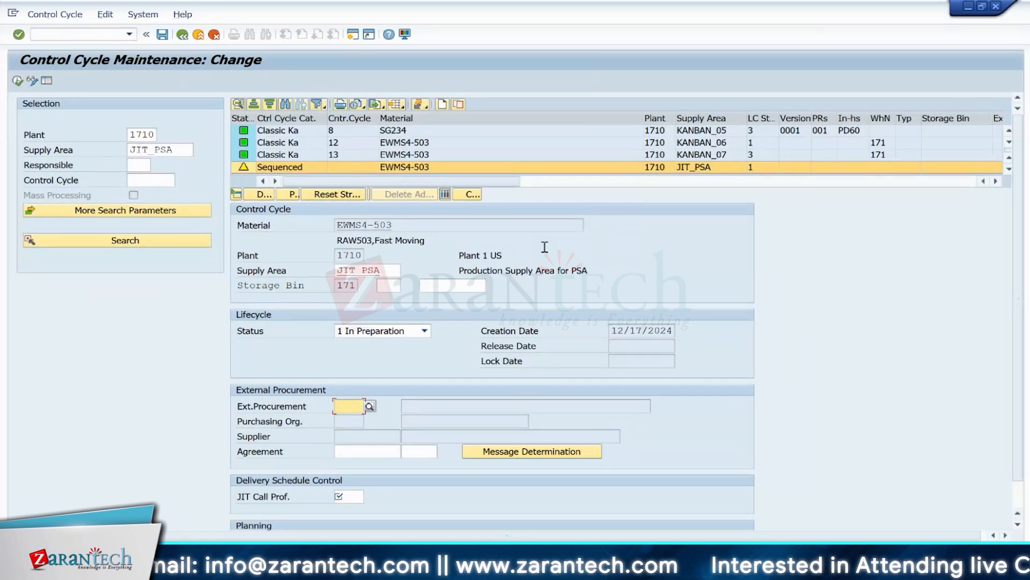
Step: Leave the unsaved JIT control cycle and search for supply area KANBAN_07's control cycle to review its bin, lifecycle, container and stock transfer settings
left_click(287, 156)
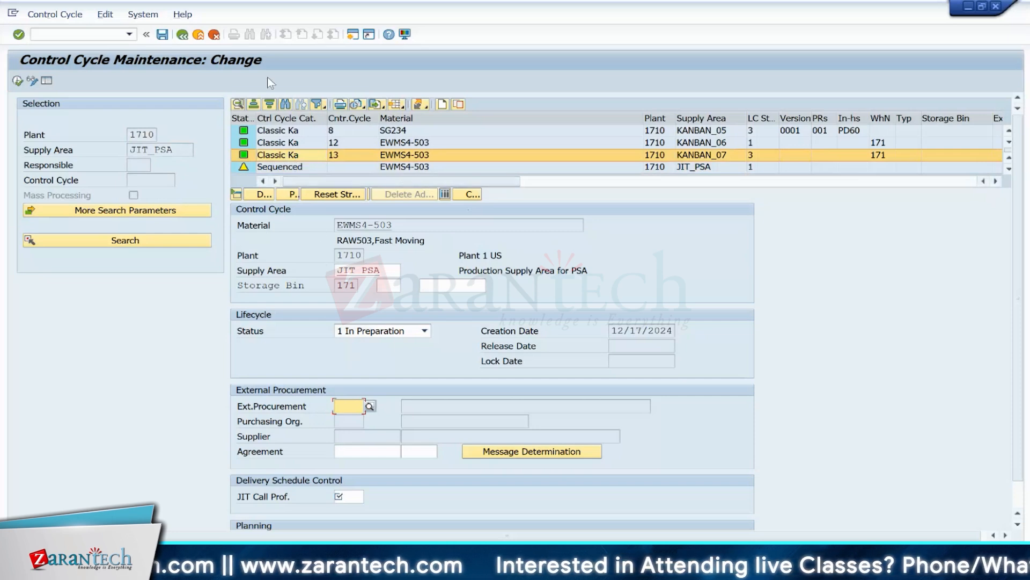
left_click(213, 34)
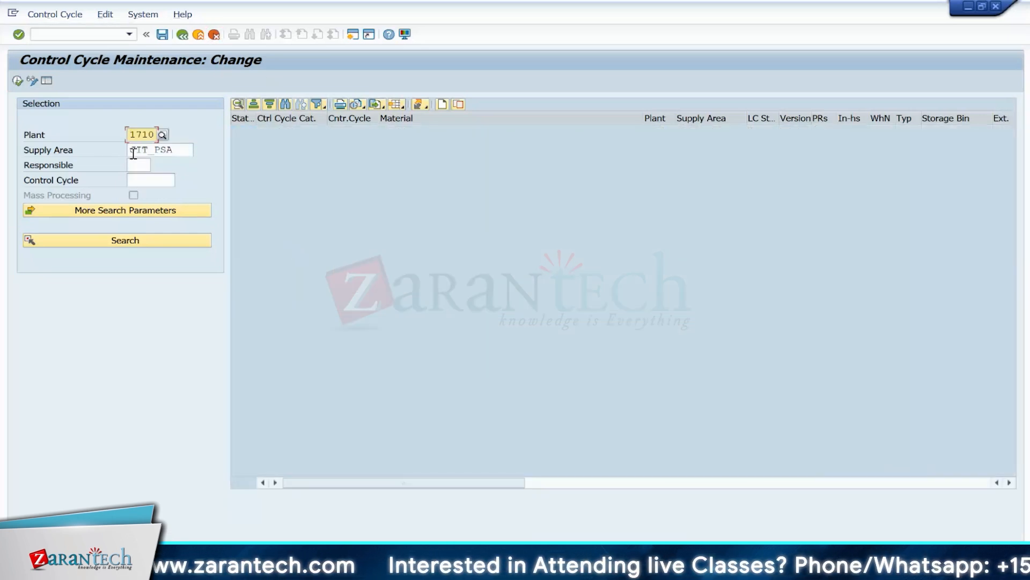
left_click(176, 152)
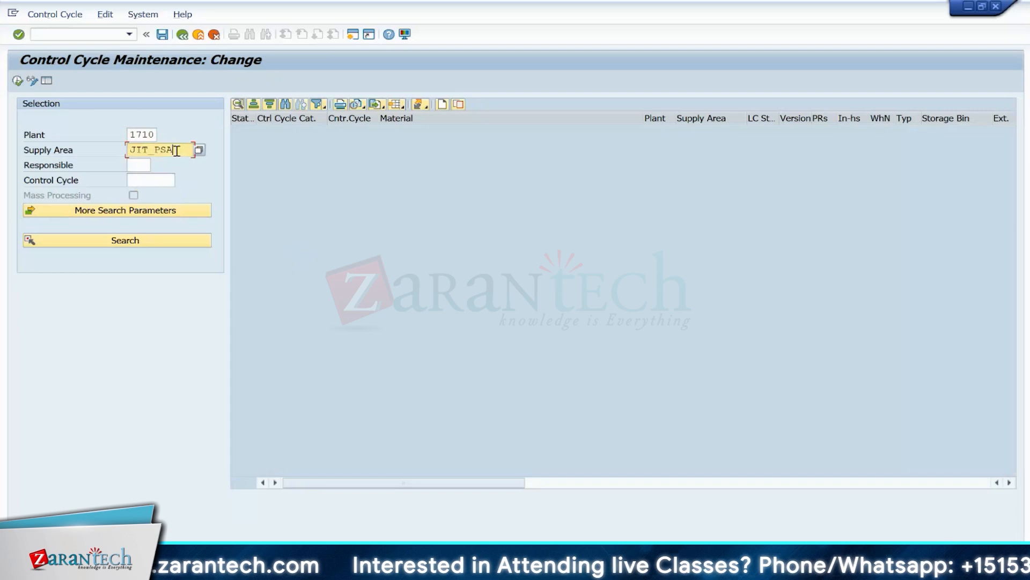
key("BackSpace")
key("BackSpace")
key("BackSpace")
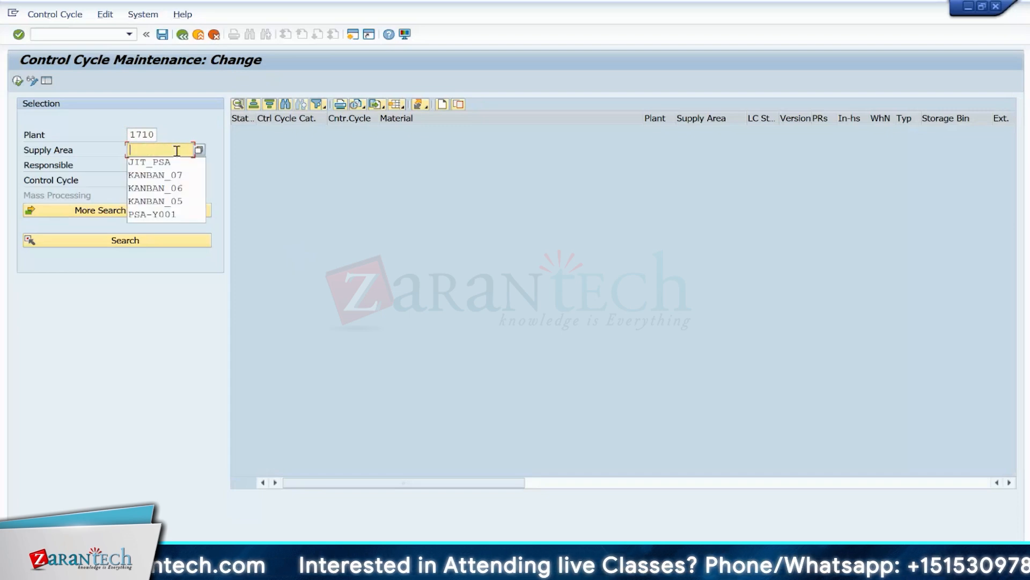
left_click(156, 175)
left_click(118, 241)
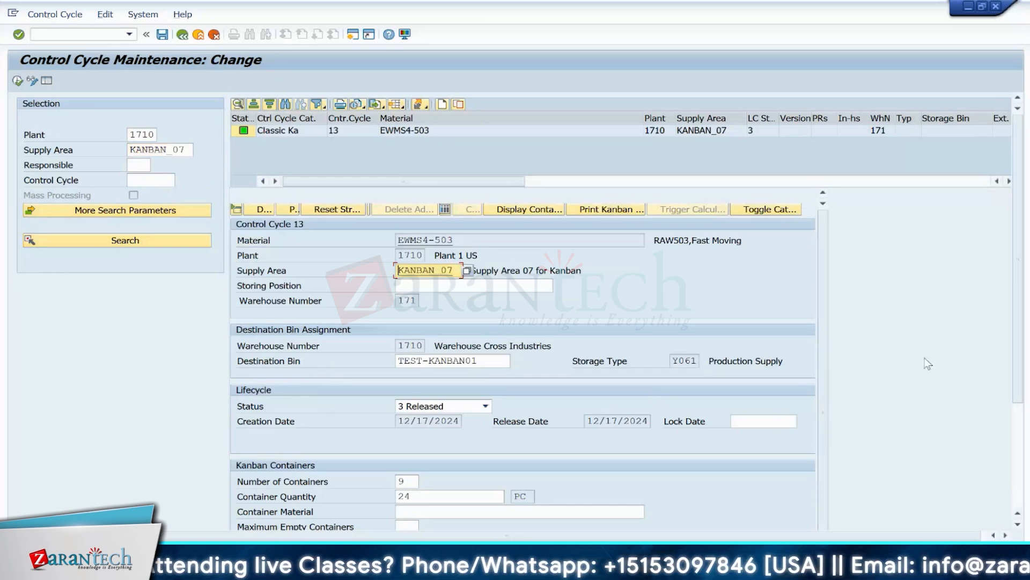
left_click_drag(1018, 262, 1014, 356)
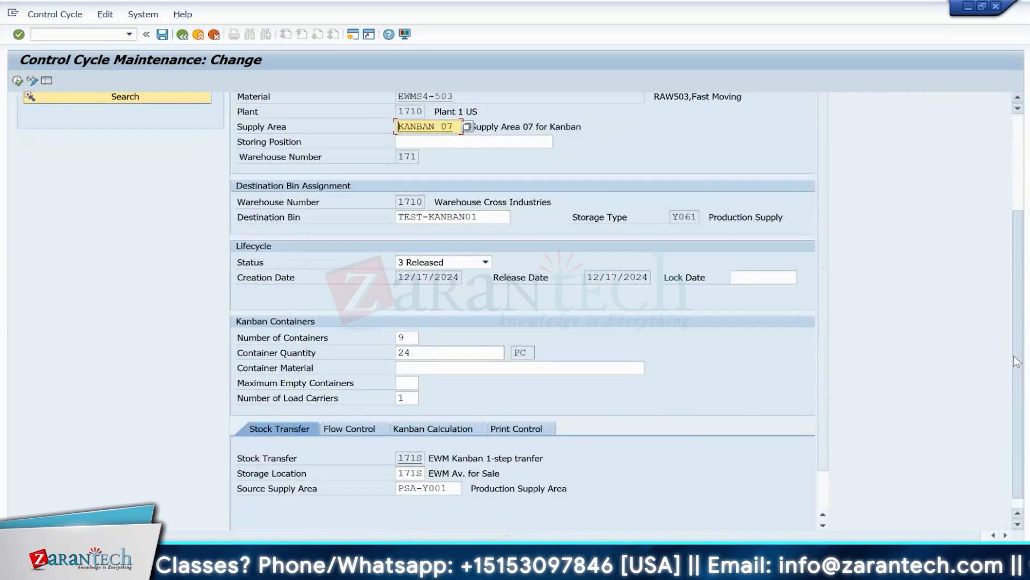
left_click_drag(1016, 359, 1029, 312)
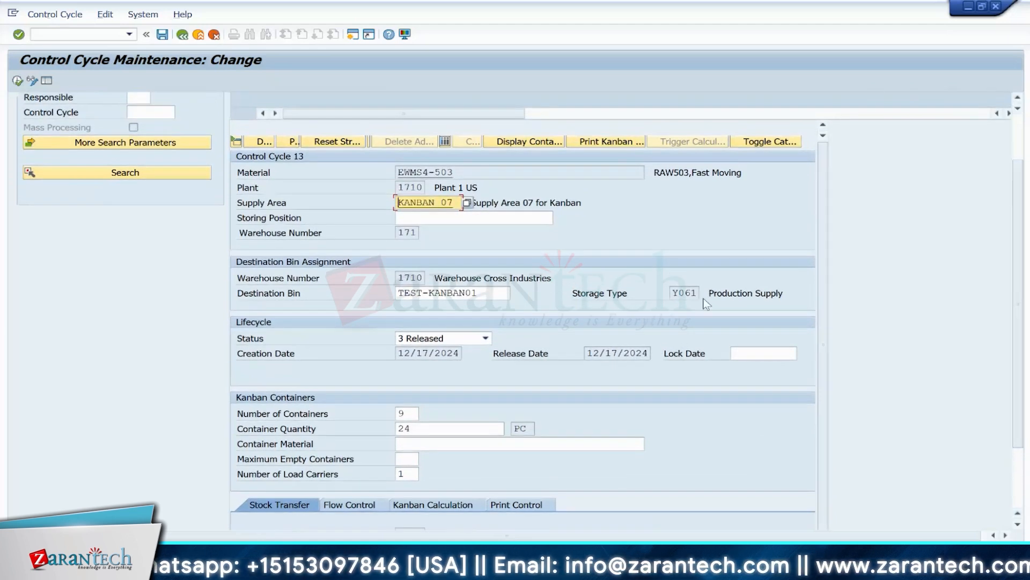